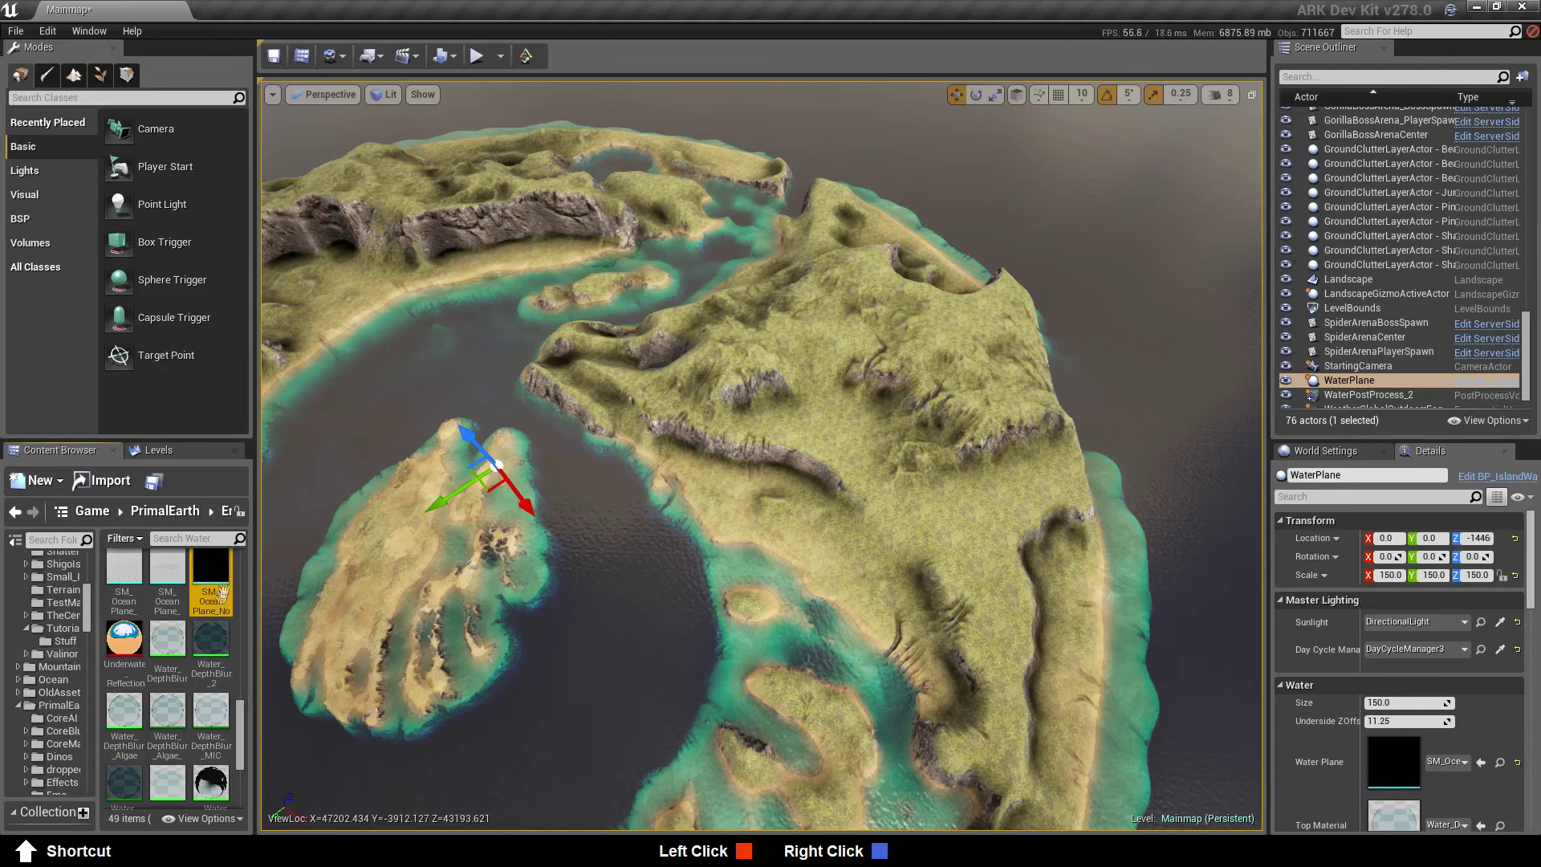
Copy the SM_OceanPlane_NoHoles mesh into the Tutorial mod's Stuff folder and open that folder
{"action": "left_click_drag", "start_coordinate": [222, 594], "coordinate": [68, 647]}
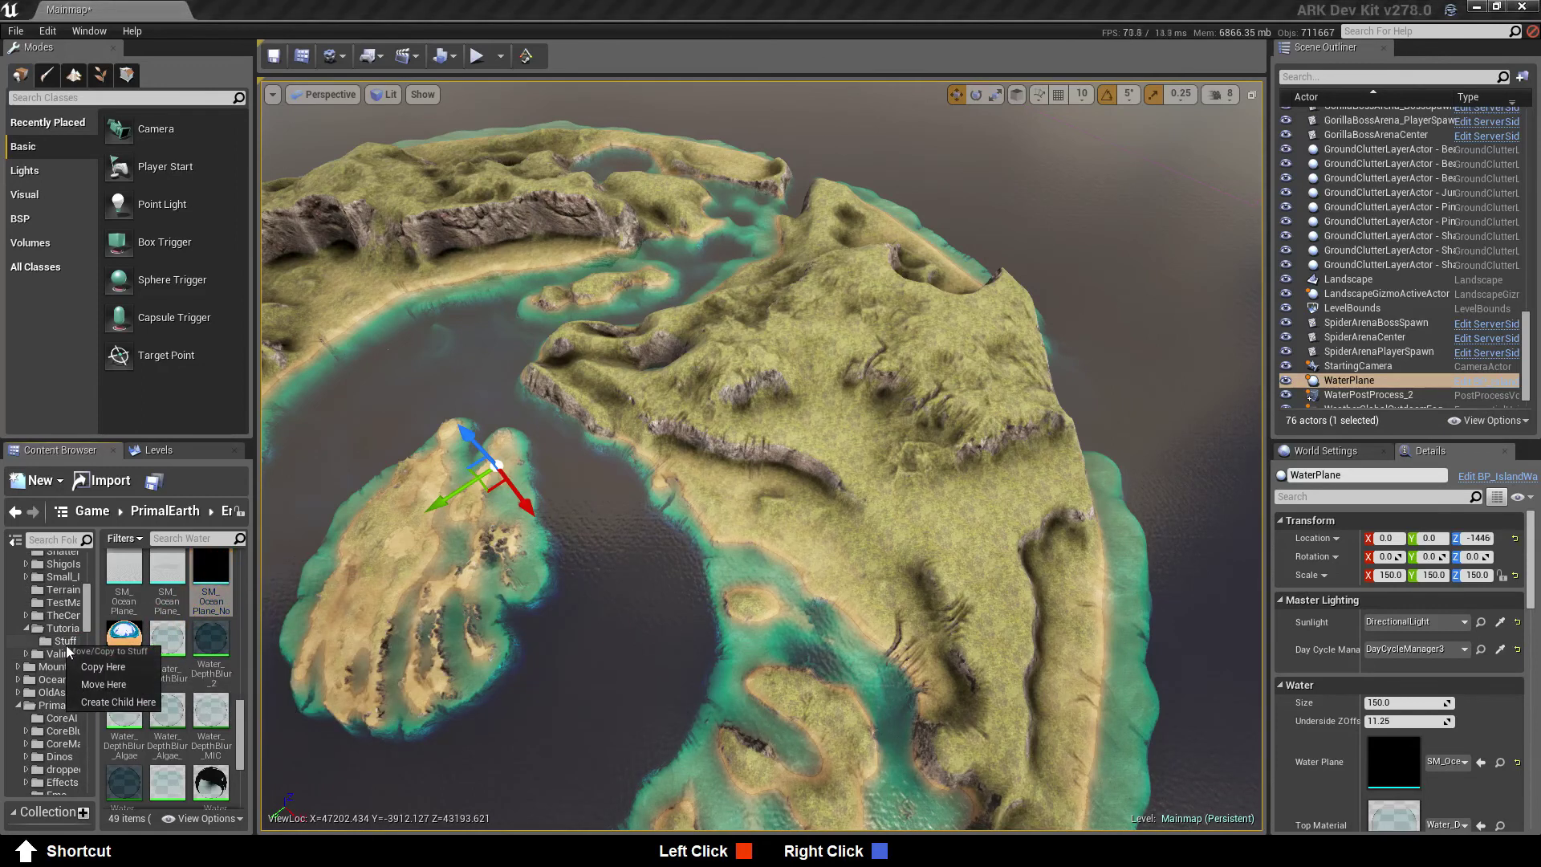
{"action": "left_click", "coordinate": [105, 667]}
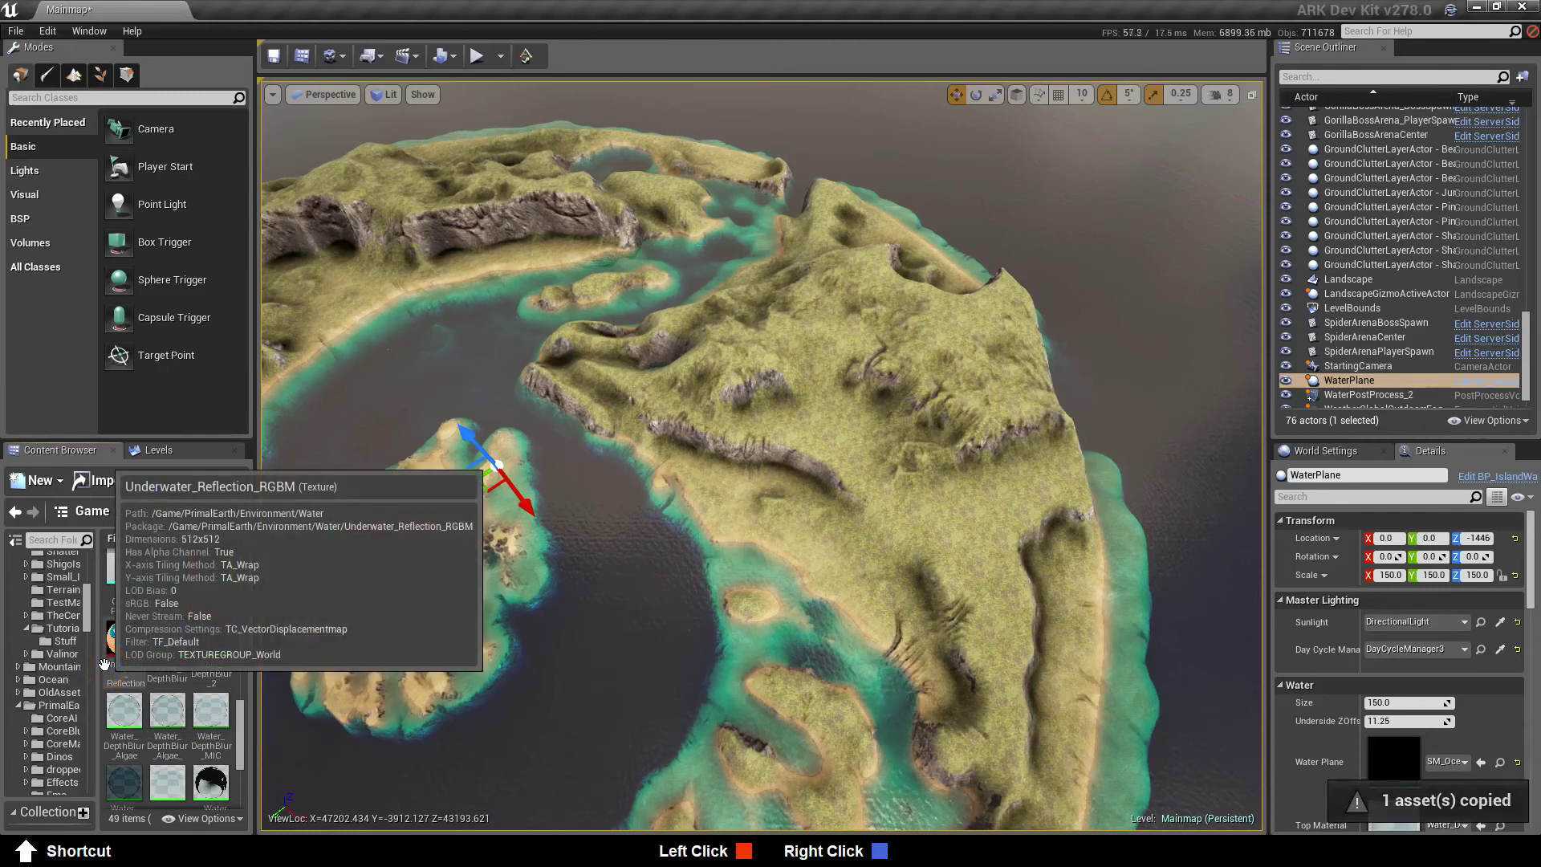
{"action": "left_click", "coordinate": [76, 629]}
{"action": "scroll", "coordinate": [169, 634], "scroll_direction": "up", "scroll_amount": 1}
{"action": "left_click", "coordinate": [120, 576]}
{"action": "double_click", "coordinate": [121, 575]}
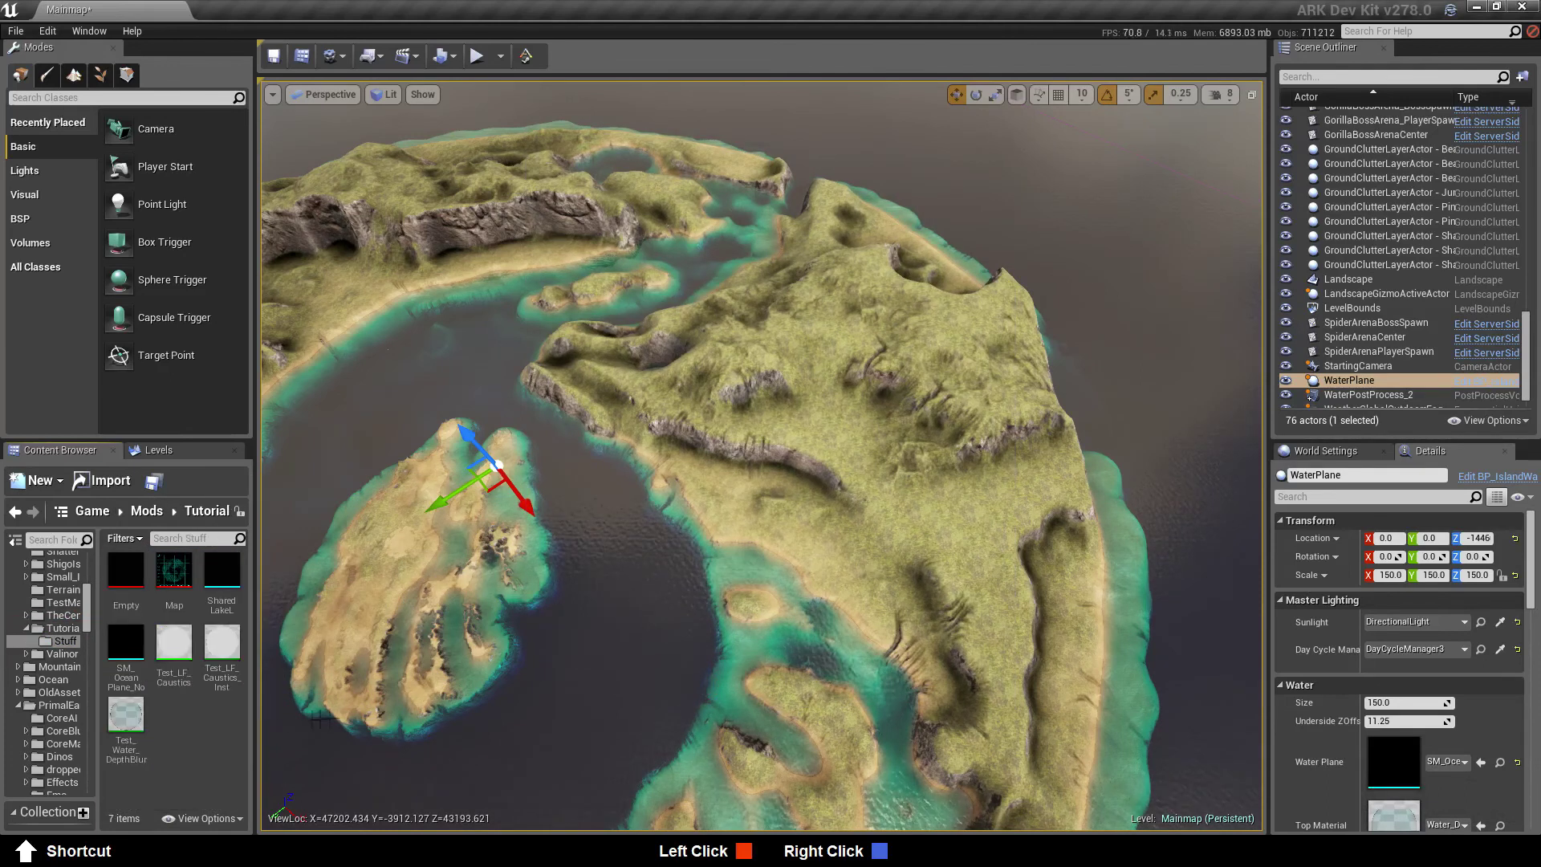
Assign the copied SM_OceanPlane_NoHoles mesh as the Water Plane mesh of the WaterPlane actor
{"action": "left_click", "coordinate": [132, 652]}
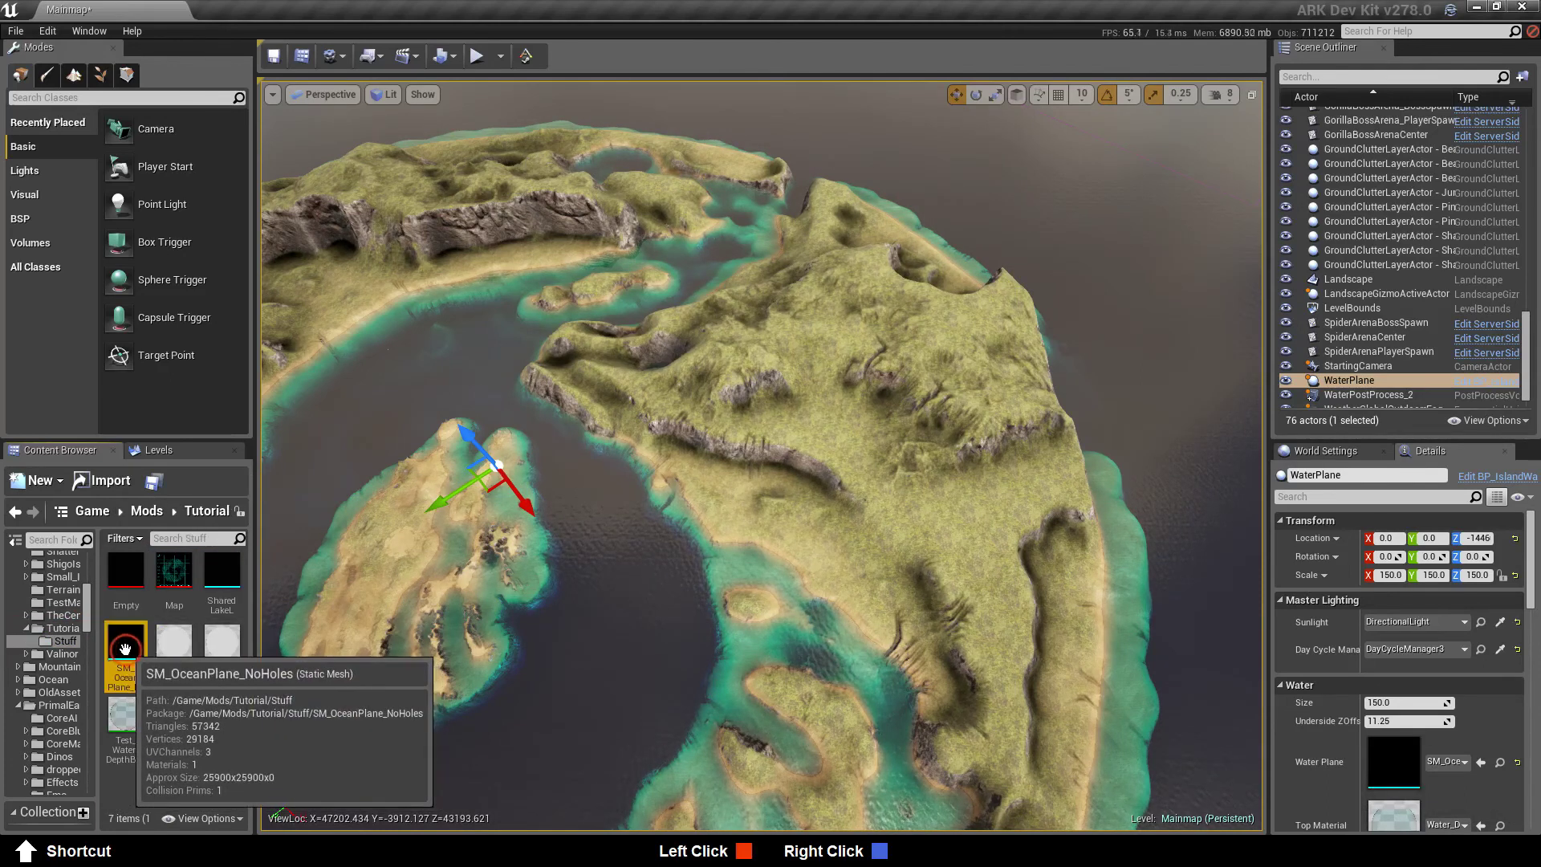
{"action": "left_click", "coordinate": [1481, 764]}
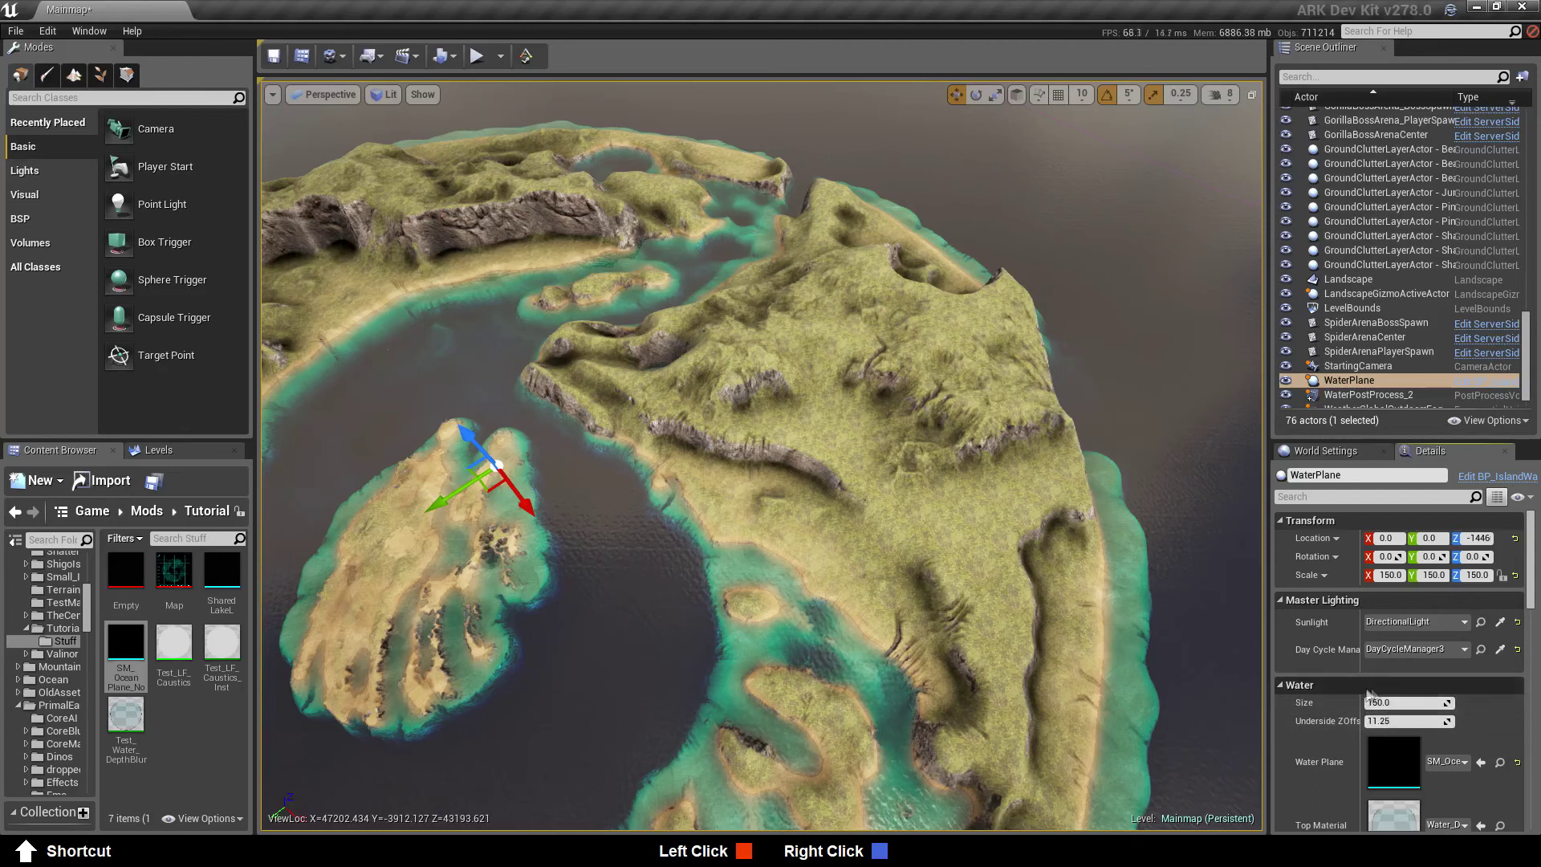
Place the copied SM_OceanPlane_NoHoles mesh in the level and set its X and Y location to 0
{"action": "left_click_drag", "start_coordinate": [119, 647], "coordinate": [412, 548]}
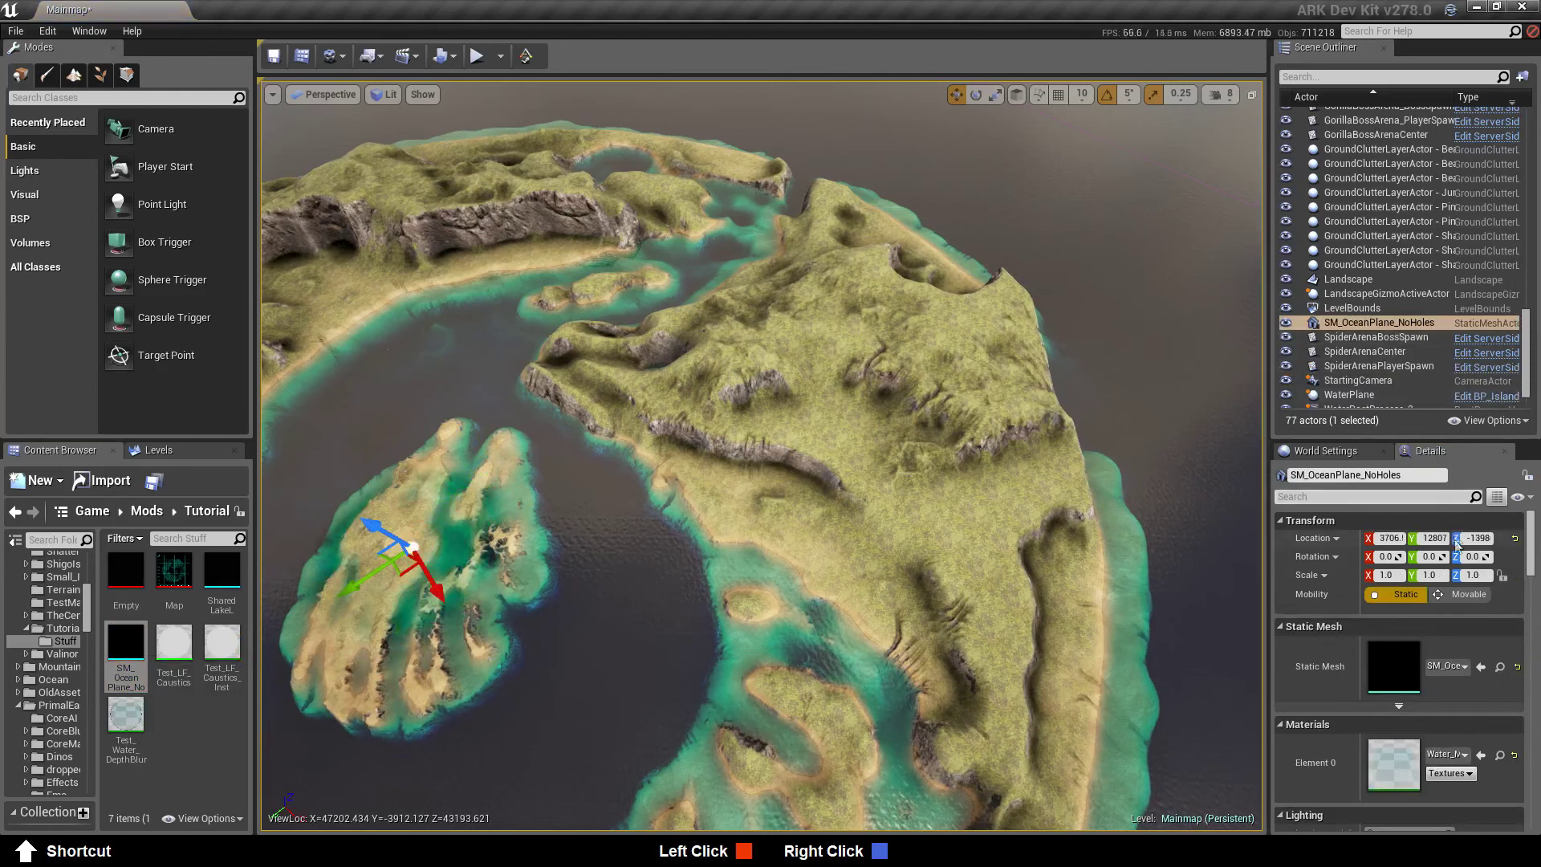
{"action": "left_click", "coordinate": [1369, 543]}
{"action": "left_click", "coordinate": [1387, 541]}
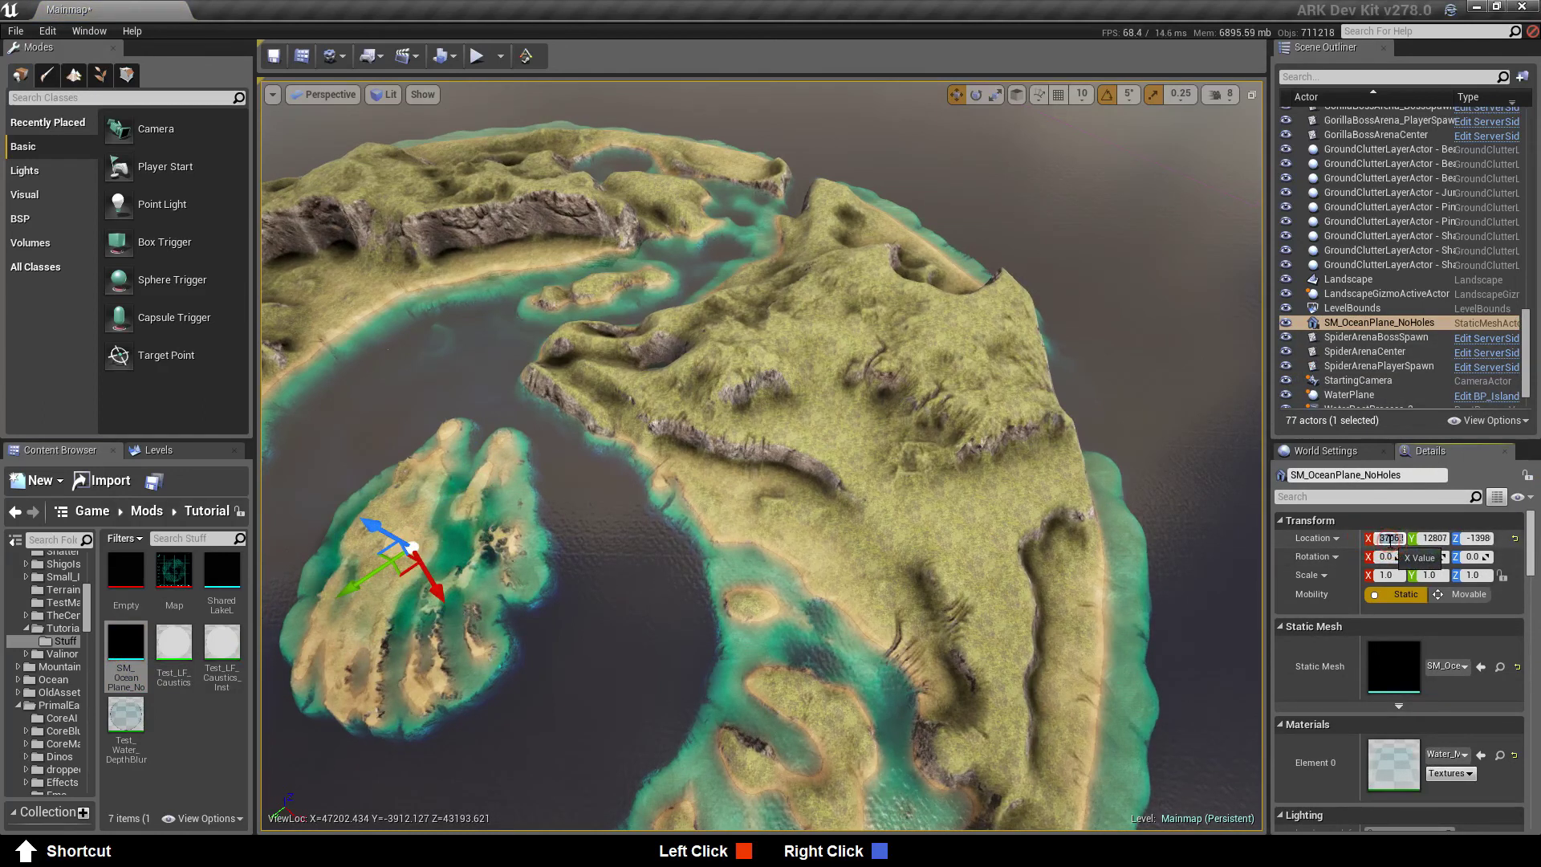
{"action": "left_click", "coordinate": [1390, 541]}
{"action": "double_click", "coordinate": [1391, 539]}
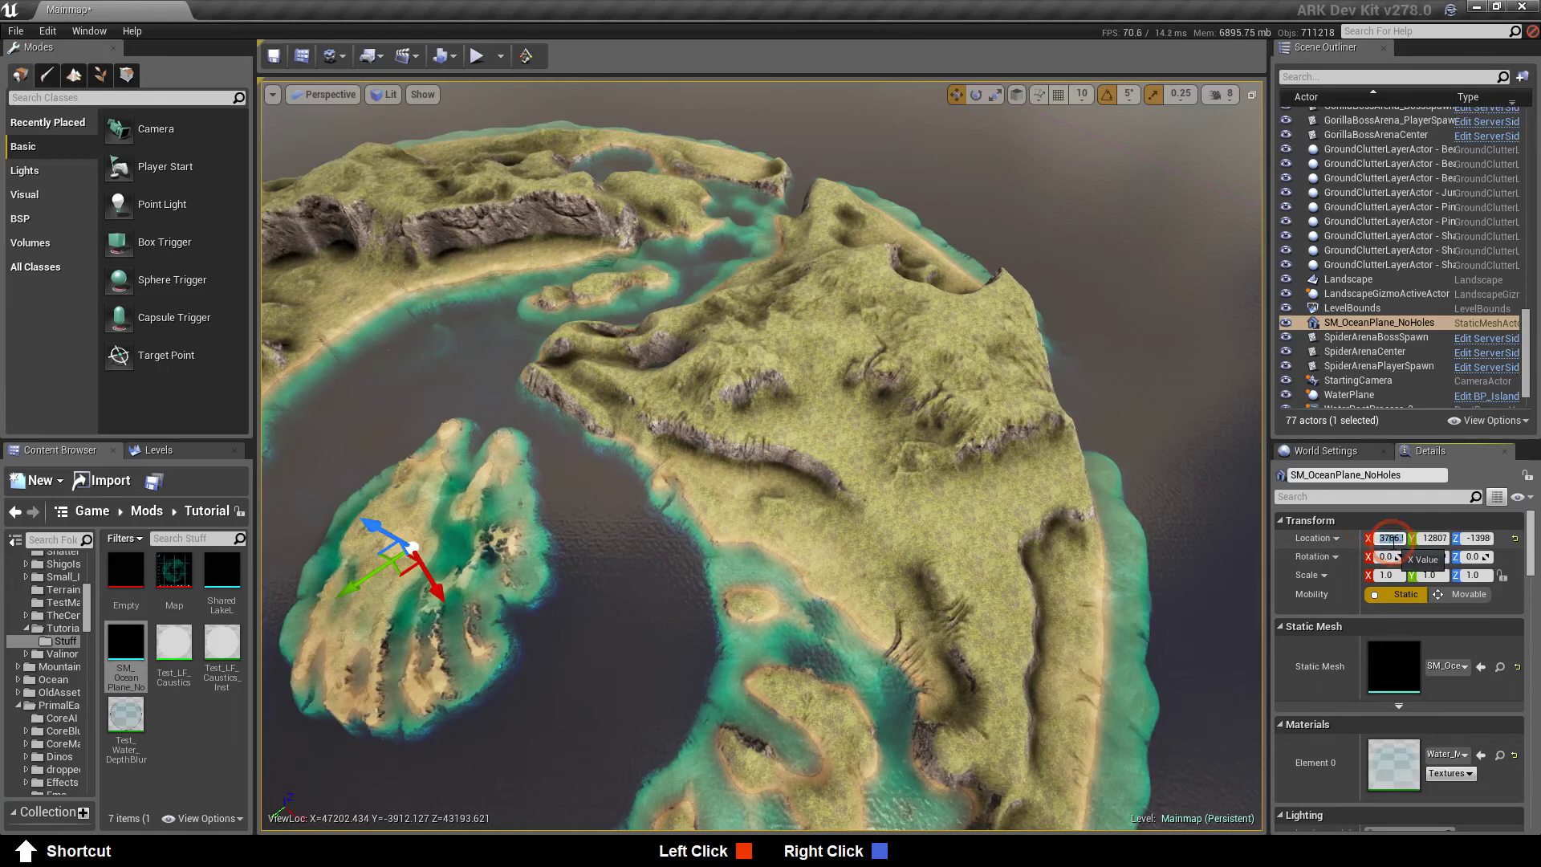
{"action": "left_click", "coordinate": [1436, 536]}
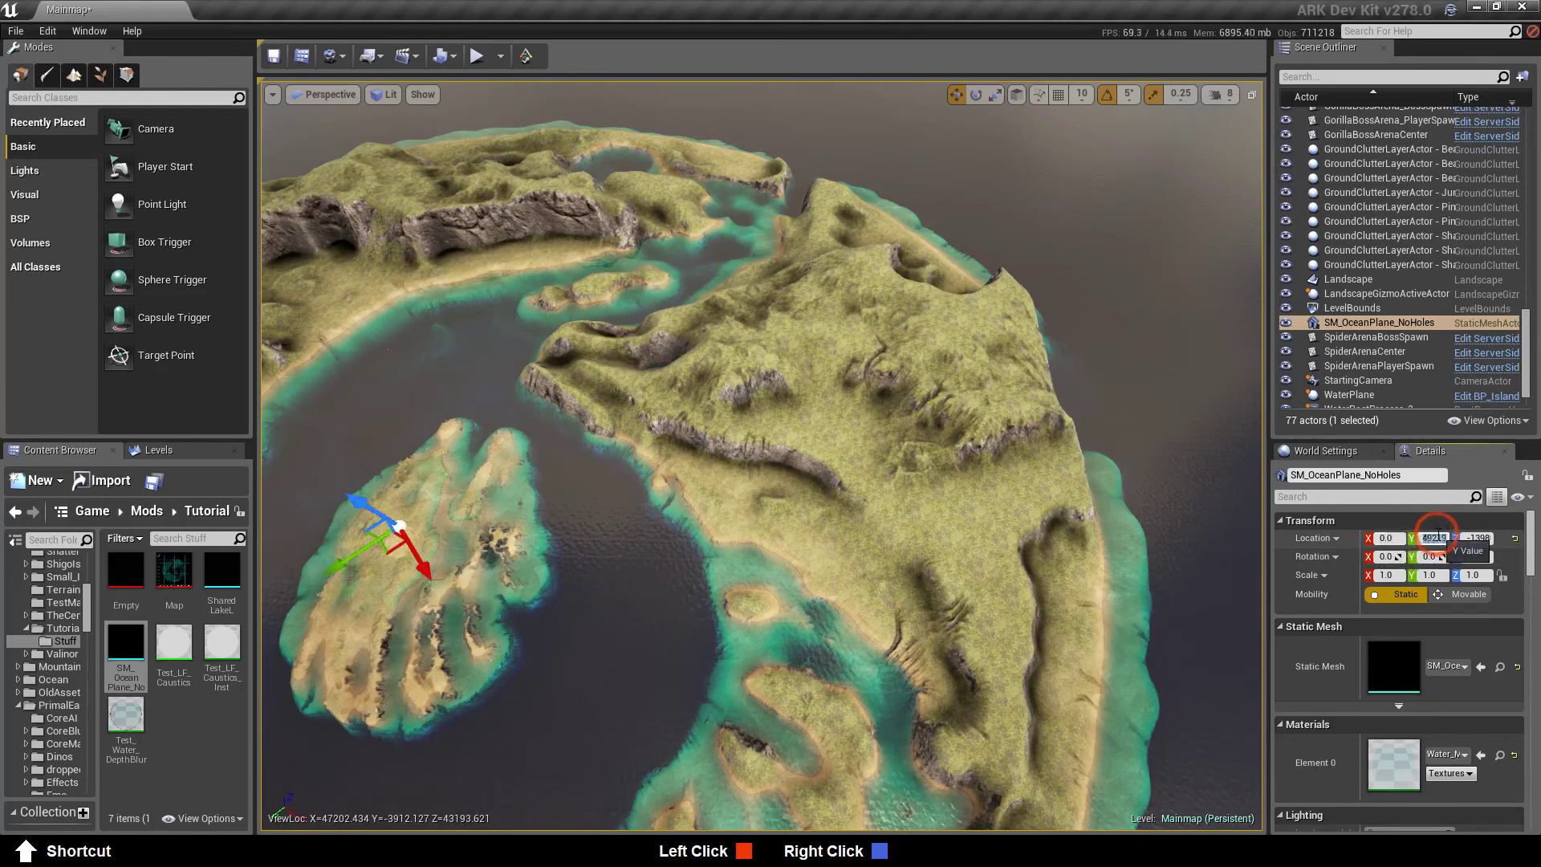
{"action": "type", "text": "0"}
Set the placed ocean plane's X and Y scale to 150
{"action": "left_click", "coordinate": [1388, 575]}
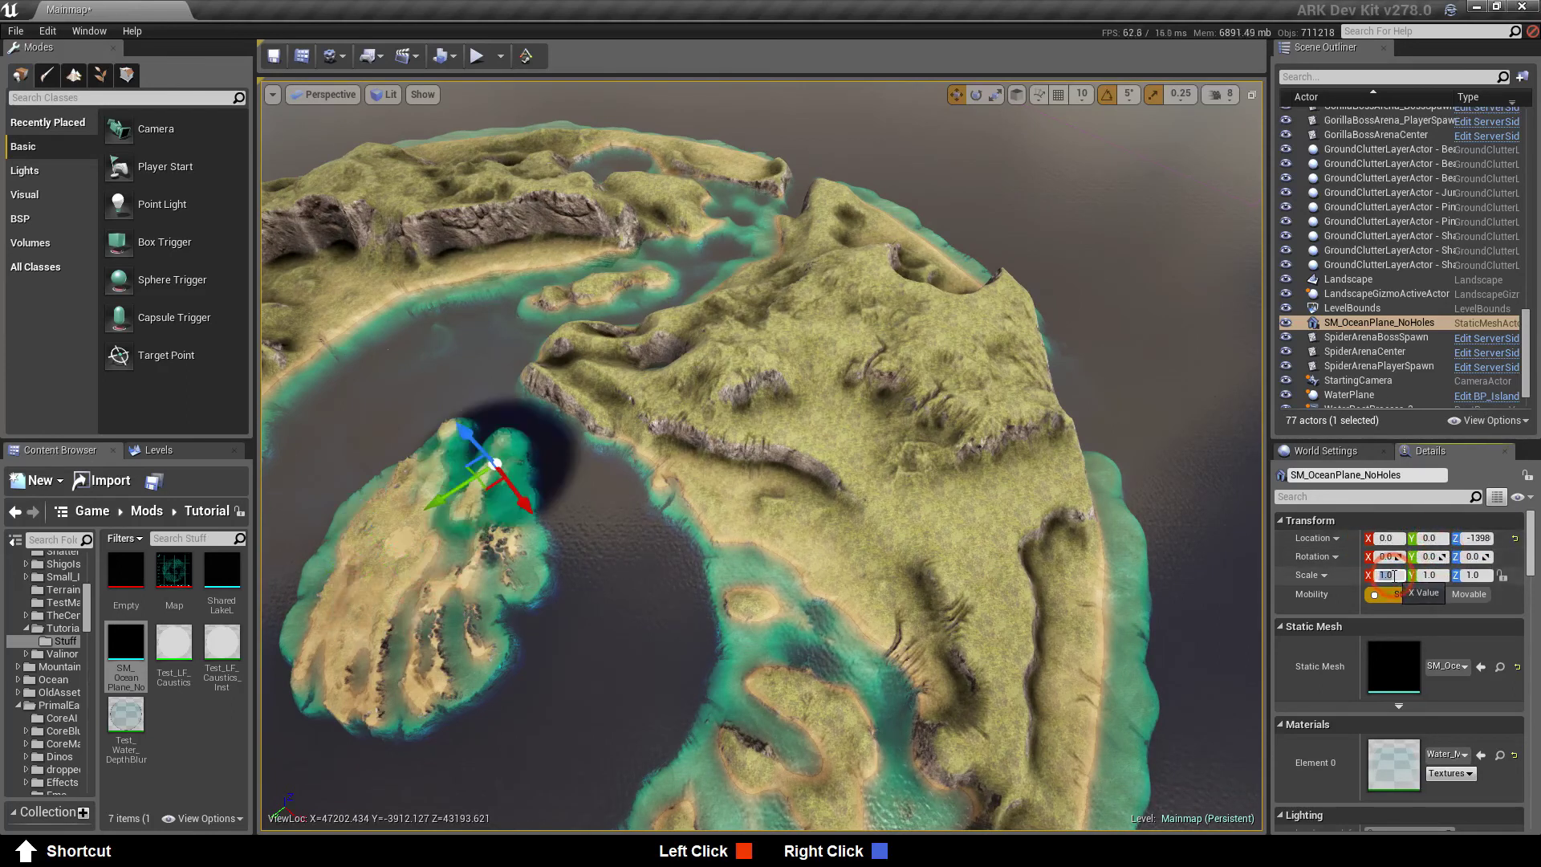
{"action": "type", "text": "150"}
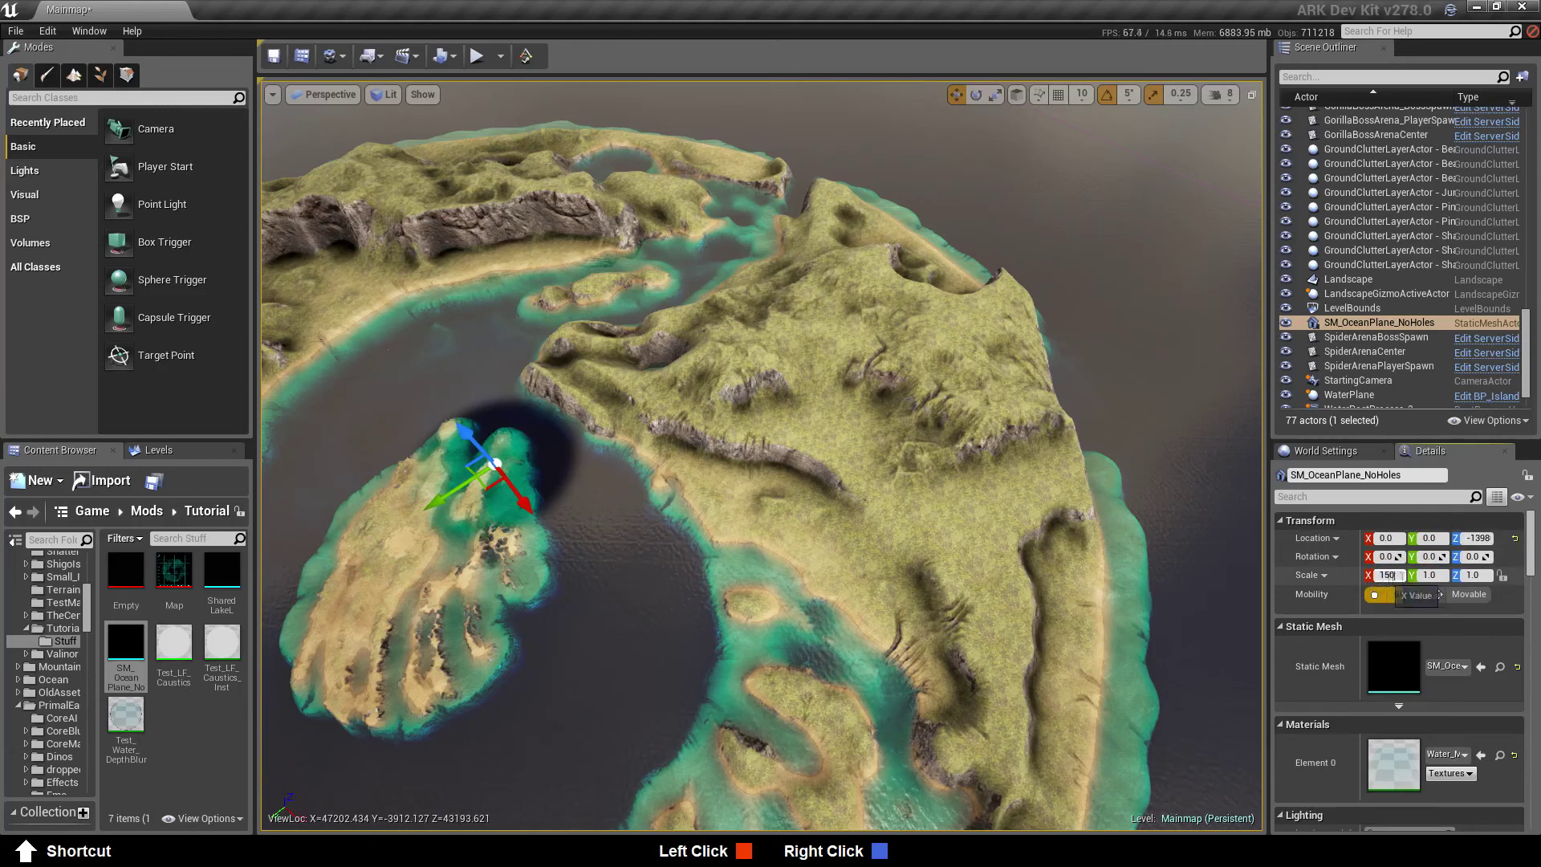
{"action": "left_click", "coordinate": [1436, 573]}
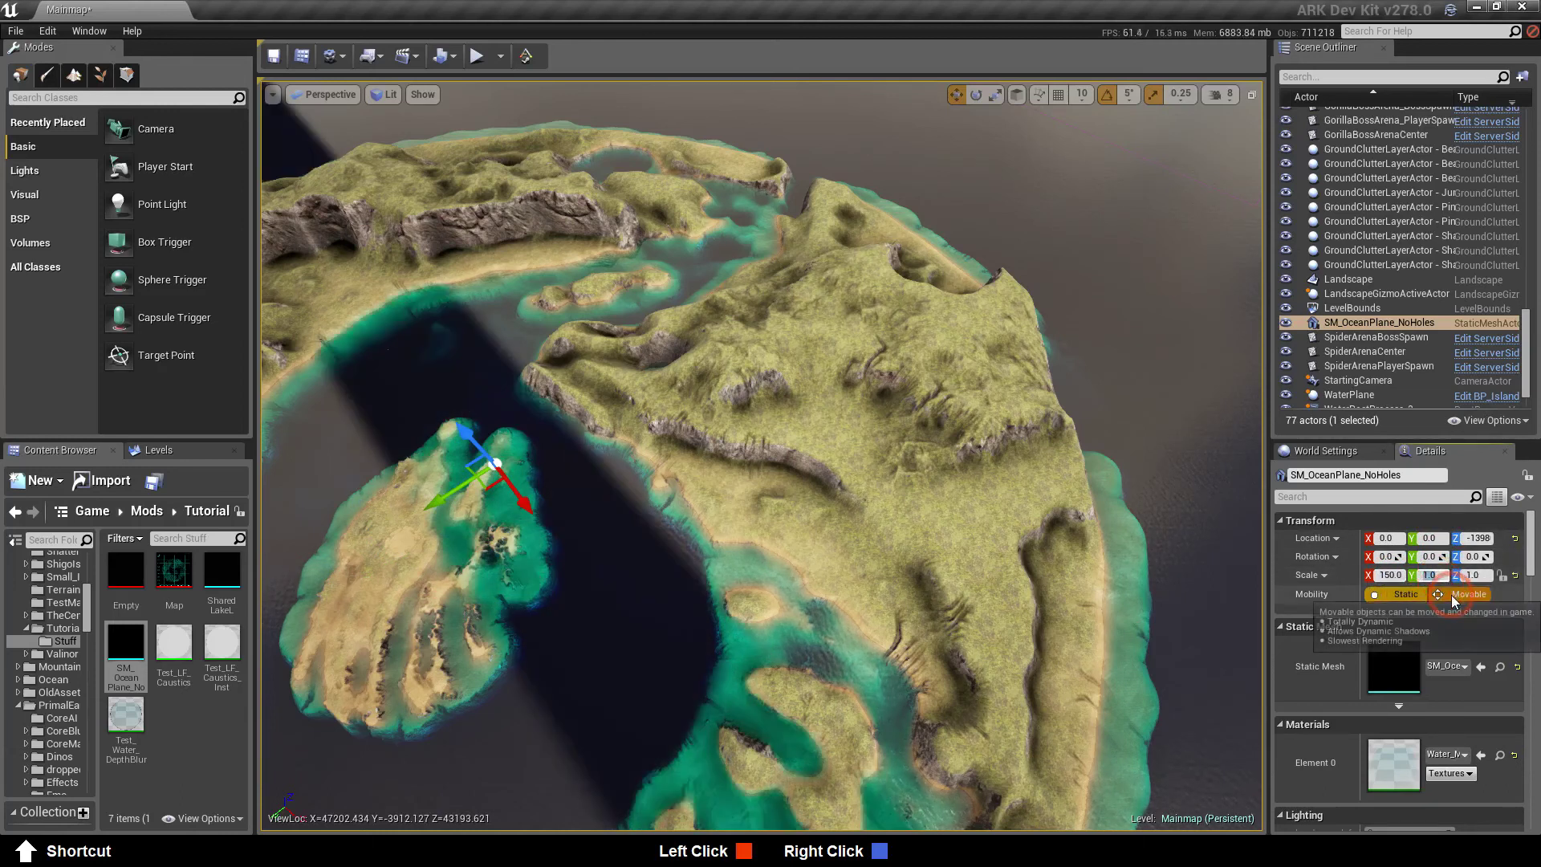
{"action": "type", "text": "150"}
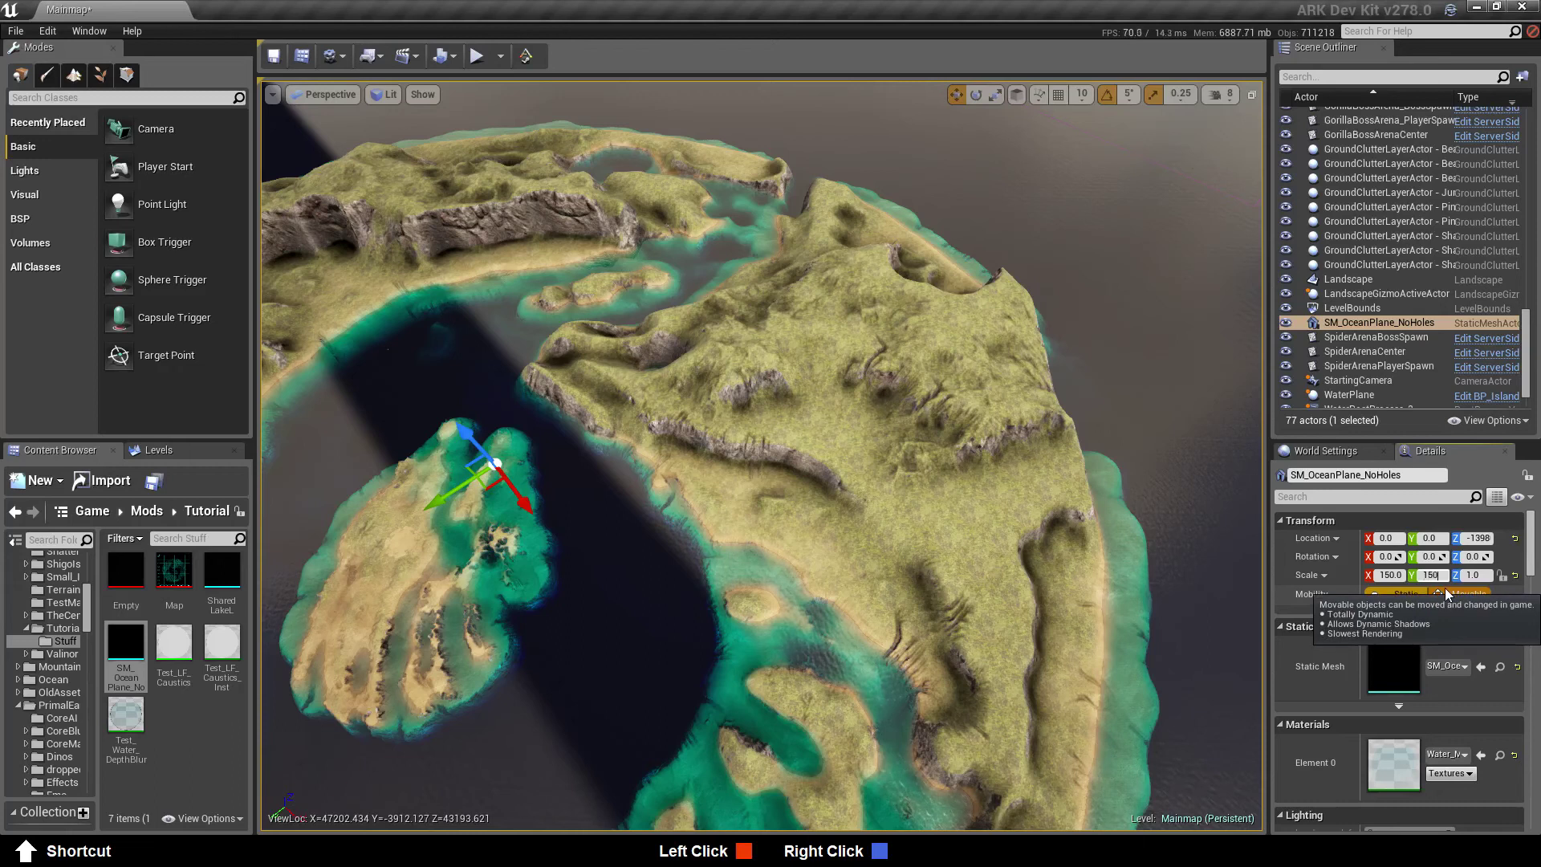
{"action": "left_click", "coordinate": [1430, 556]}
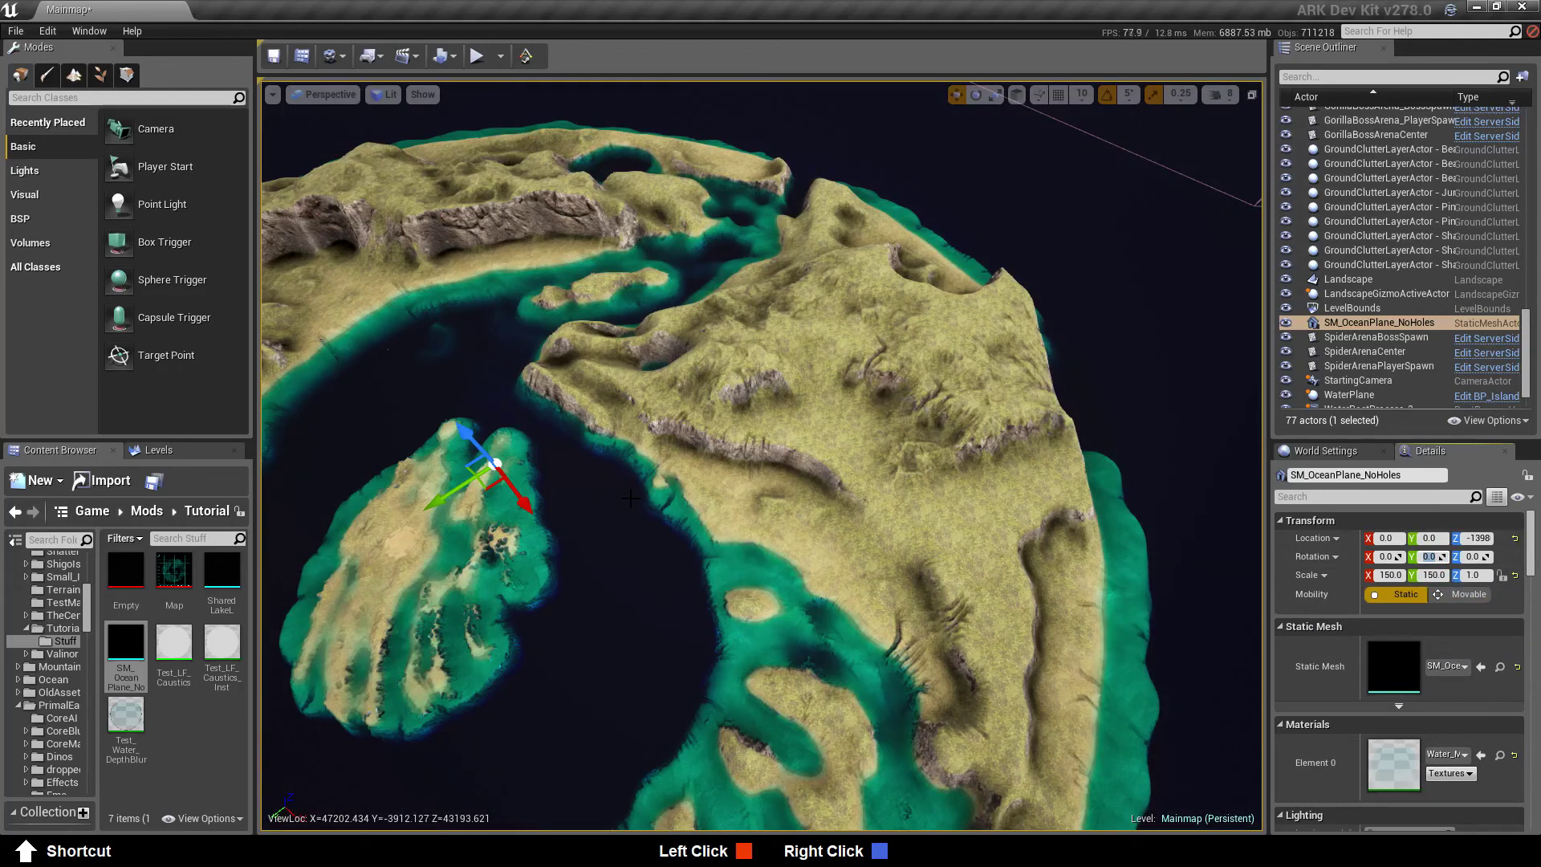
Switch to vertex painting for the ocean plane and set the vertex color view to RGB
{"action": "mouse_move", "coordinate": [794, 608]}
{"action": "right_mouse_down"}
{"action": "mouse_move", "coordinate": [834, 482]}
{"action": "mouse_move", "coordinate": [802, 614]}
{"action": "mouse_move", "coordinate": [783, 634]}
{"action": "mouse_move", "coordinate": [808, 612]}
{"action": "right_mouse_up"}
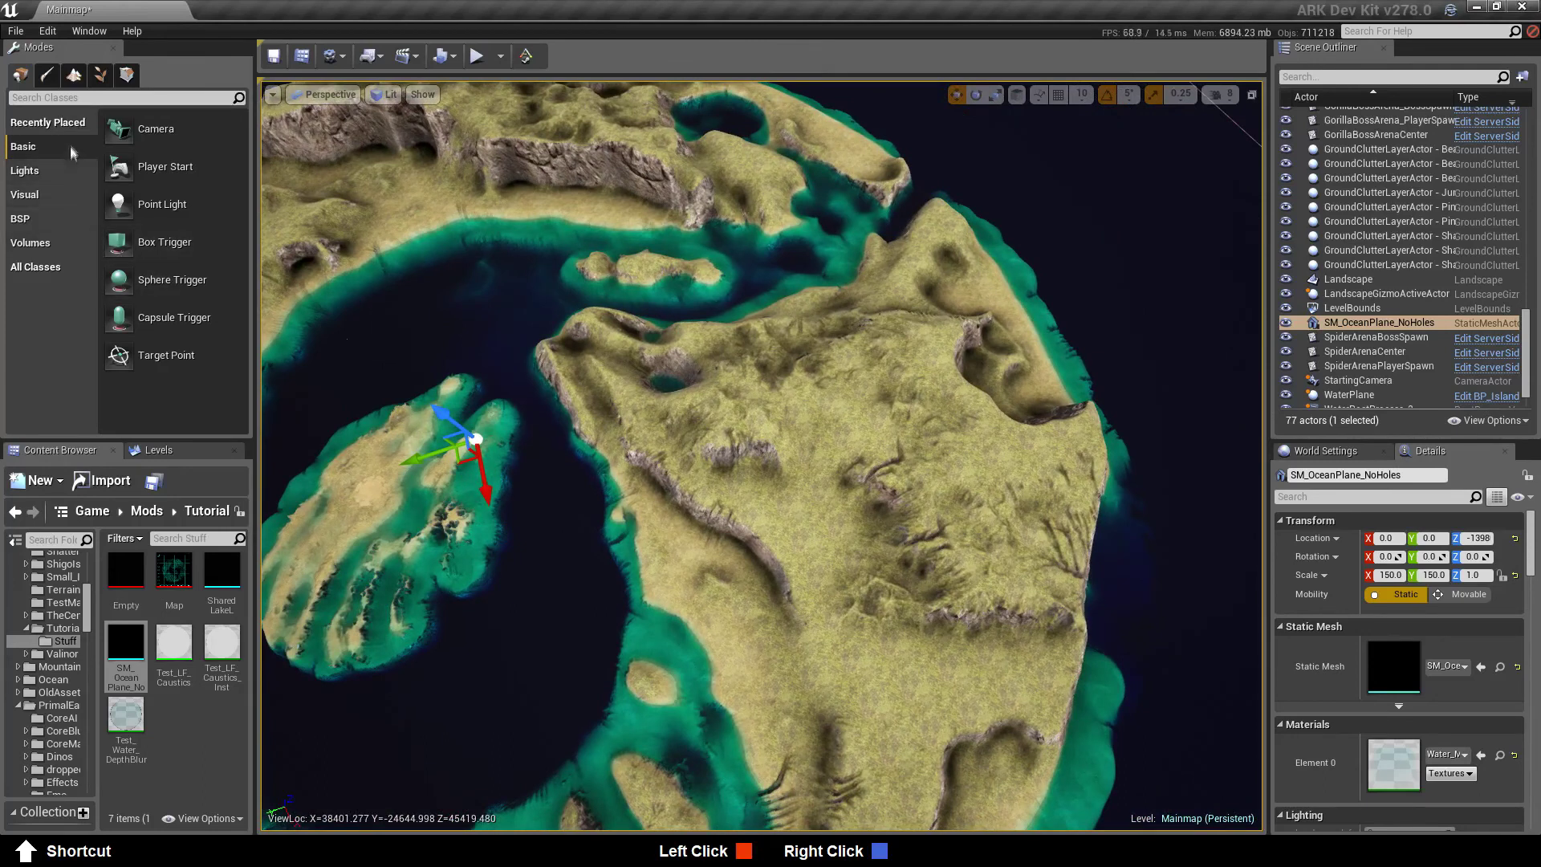
{"action": "left_click", "coordinate": [48, 78]}
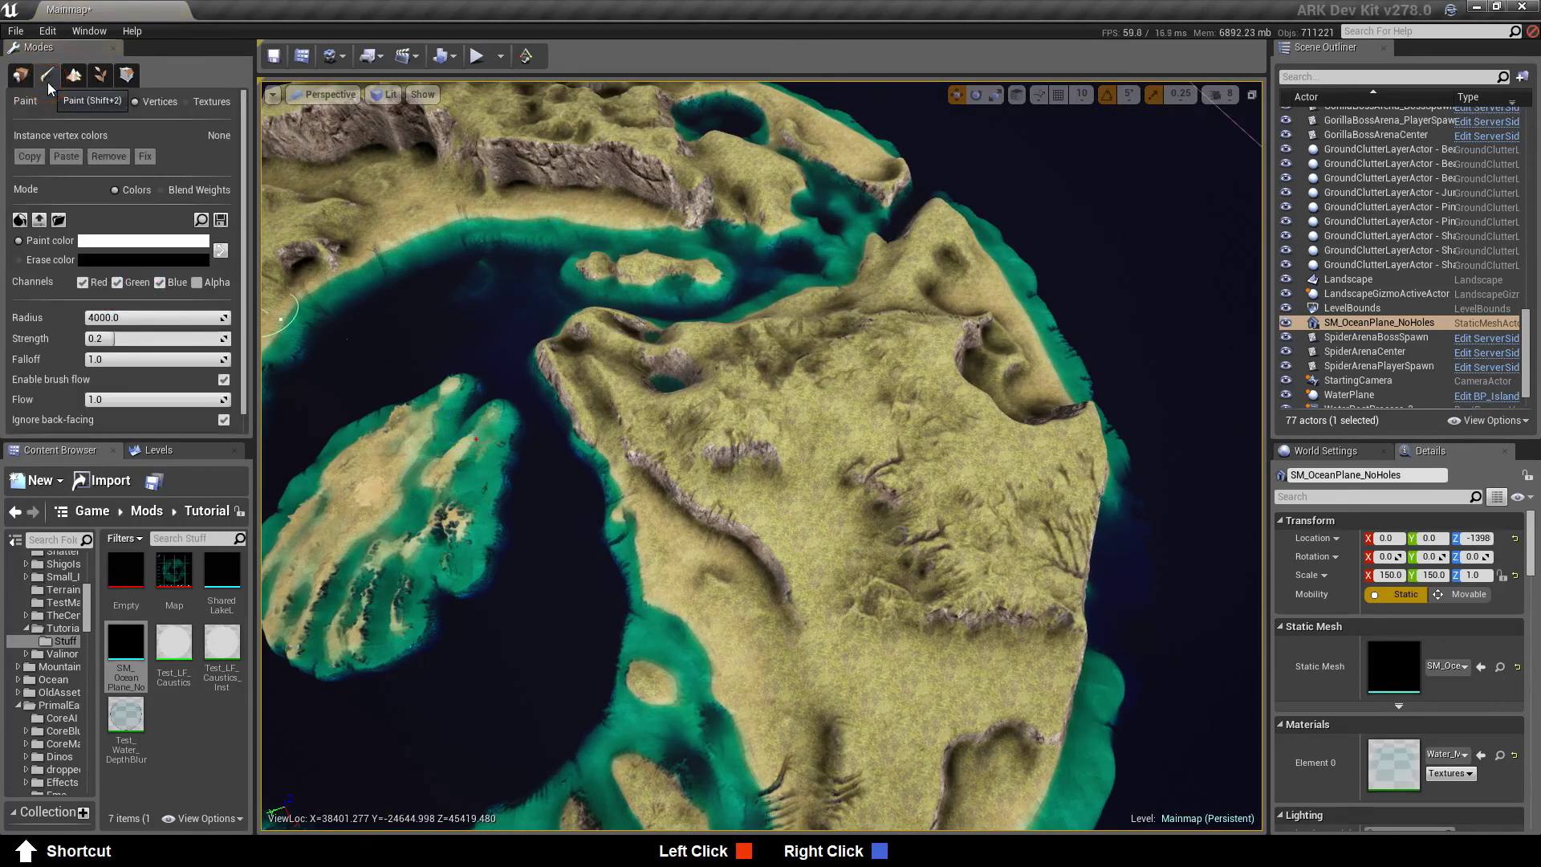
{"action": "scroll", "coordinate": [105, 347], "scroll_direction": "down", "scroll_amount": 1}
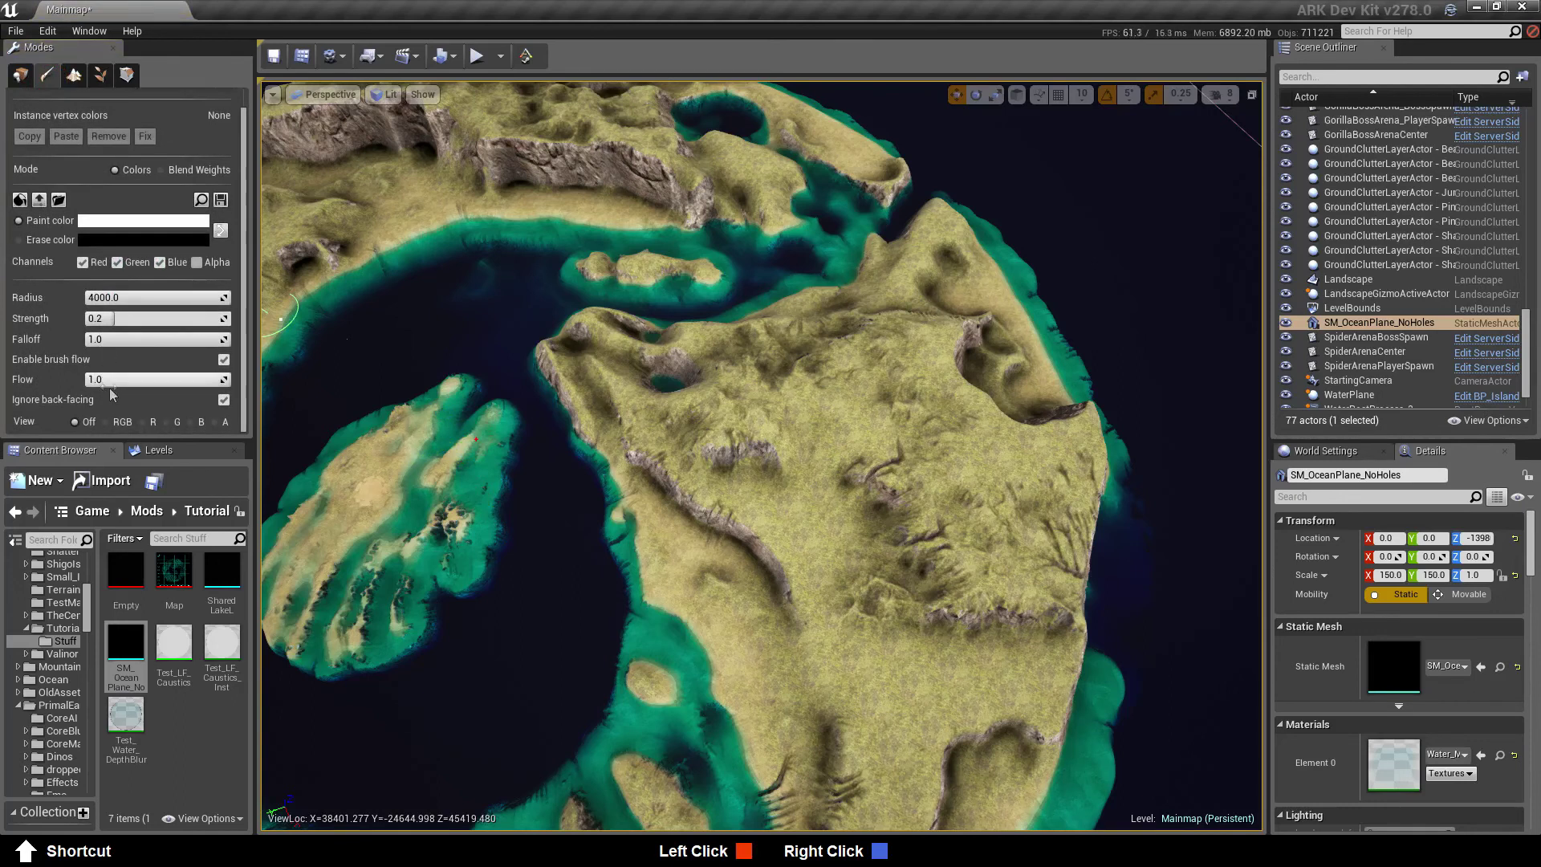
{"action": "left_click", "coordinate": [106, 423]}
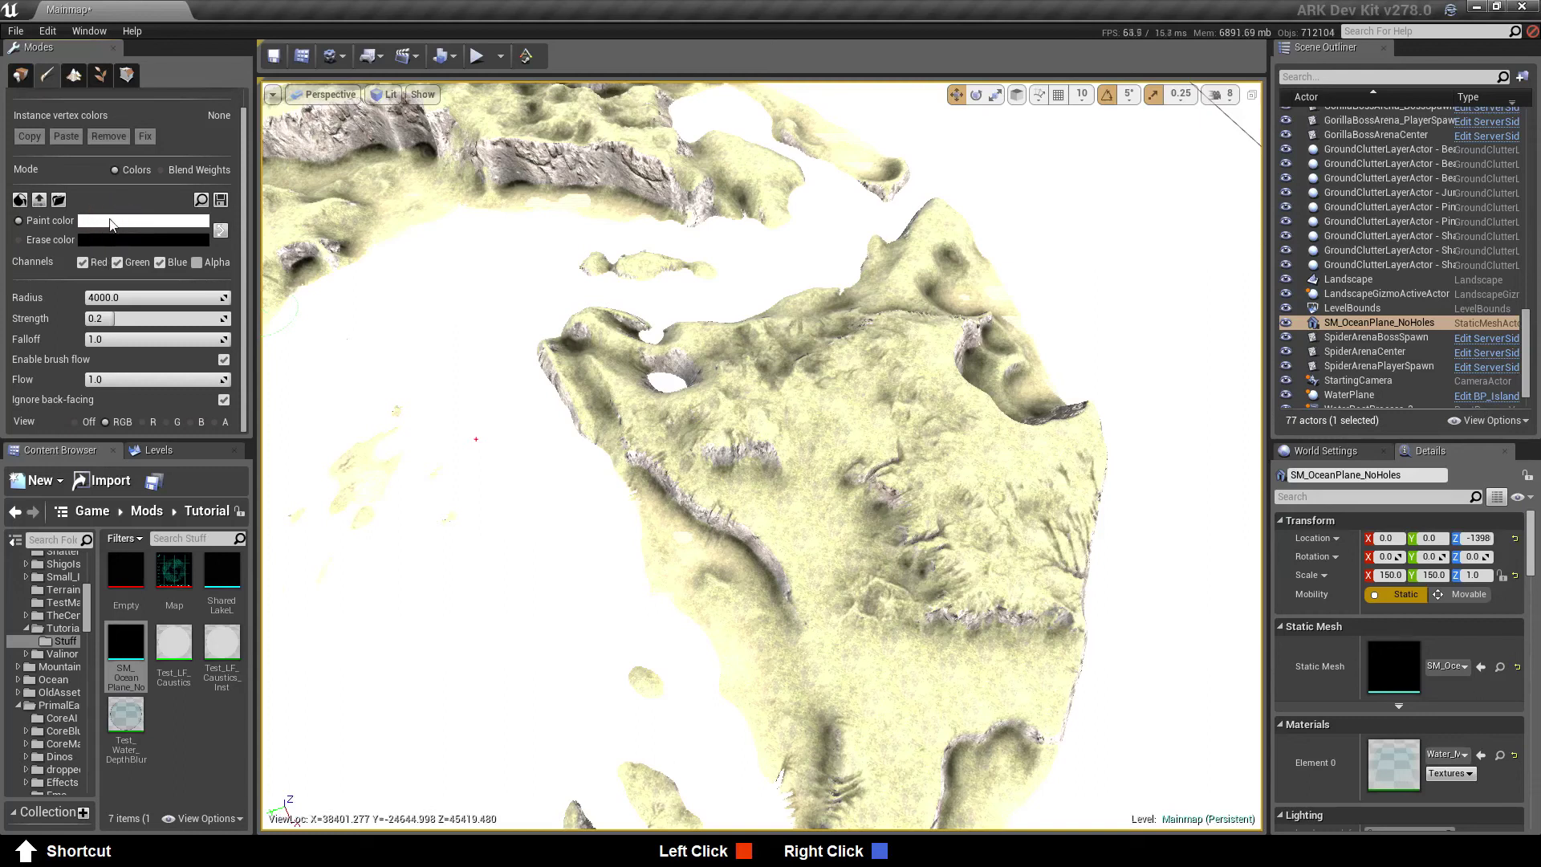
Set the paint color to a saturated violet-blue, sRGB hex 5C3DFFFF
{"action": "left_click", "coordinate": [110, 223]}
{"action": "left_click_drag", "start_coordinate": [220, 359], "coordinate": [176, 289]}
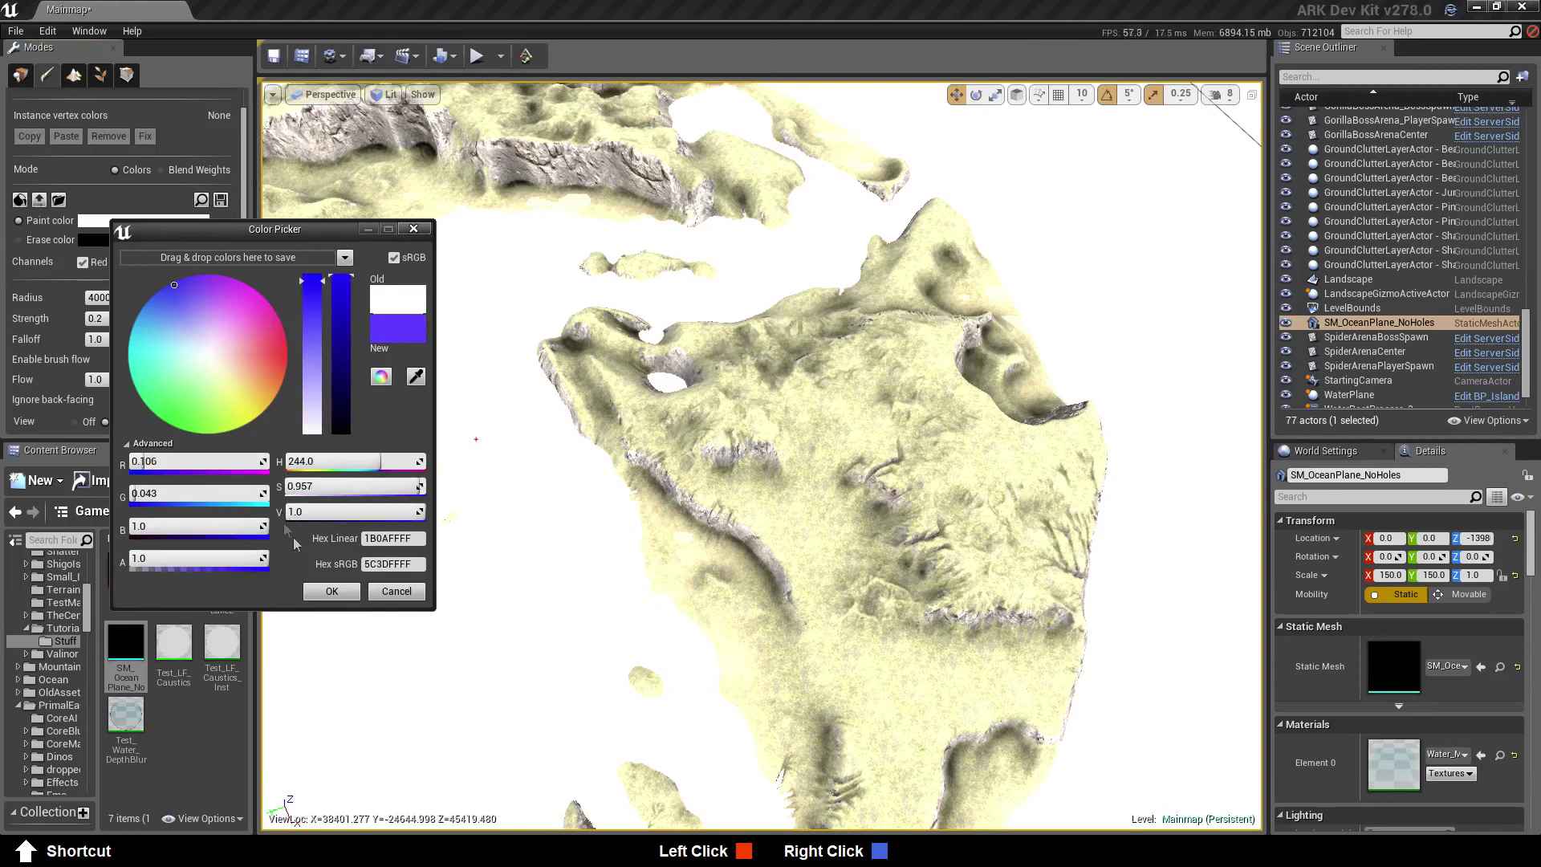
{"action": "left_click", "coordinate": [332, 591]}
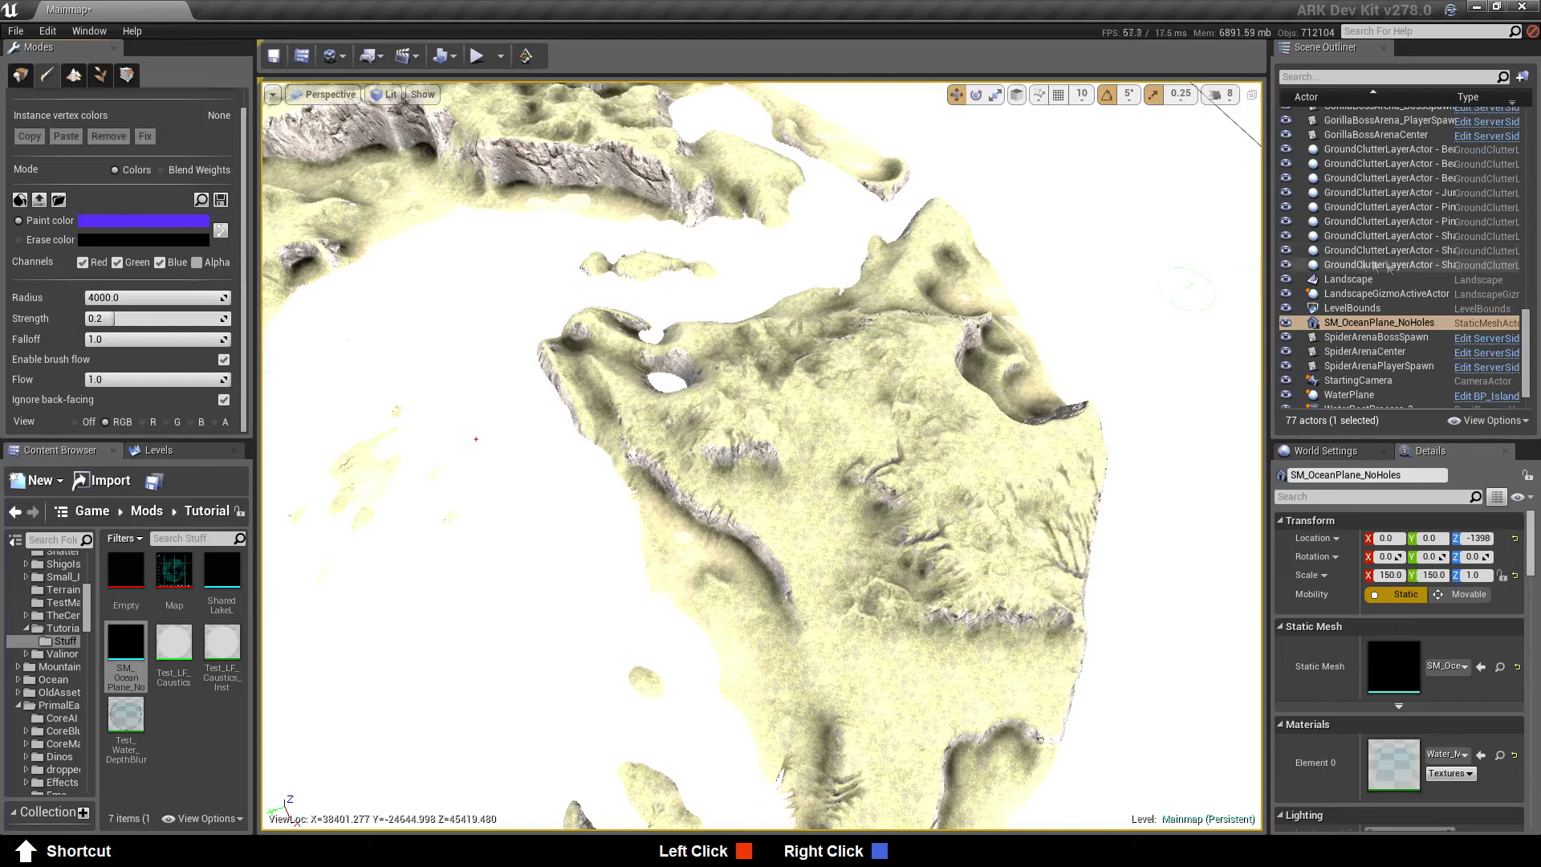
Hide the Landscape and paint a solid blue four-sided patch on the ocean plane beneath the large island
{"action": "left_click", "coordinate": [1287, 281]}
{"action": "mouse_move", "coordinate": [722, 468]}
{"action": "left_mouse_down"}
{"action": "mouse_move", "coordinate": [779, 524]}
{"action": "mouse_move", "coordinate": [717, 426]}
{"action": "mouse_move", "coordinate": [784, 417]}
{"action": "mouse_move", "coordinate": [836, 485]}
{"action": "mouse_move", "coordinate": [812, 503]}
{"action": "mouse_move", "coordinate": [813, 432]}
{"action": "mouse_move", "coordinate": [784, 395]}
{"action": "mouse_move", "coordinate": [712, 425]}
{"action": "mouse_move", "coordinate": [698, 416]}
{"action": "mouse_move", "coordinate": [829, 371]}
{"action": "mouse_move", "coordinate": [870, 482]}
{"action": "mouse_move", "coordinate": [843, 481]}
{"action": "mouse_move", "coordinate": [890, 470]}
{"action": "mouse_move", "coordinate": [838, 377]}
{"action": "left_mouse_up"}
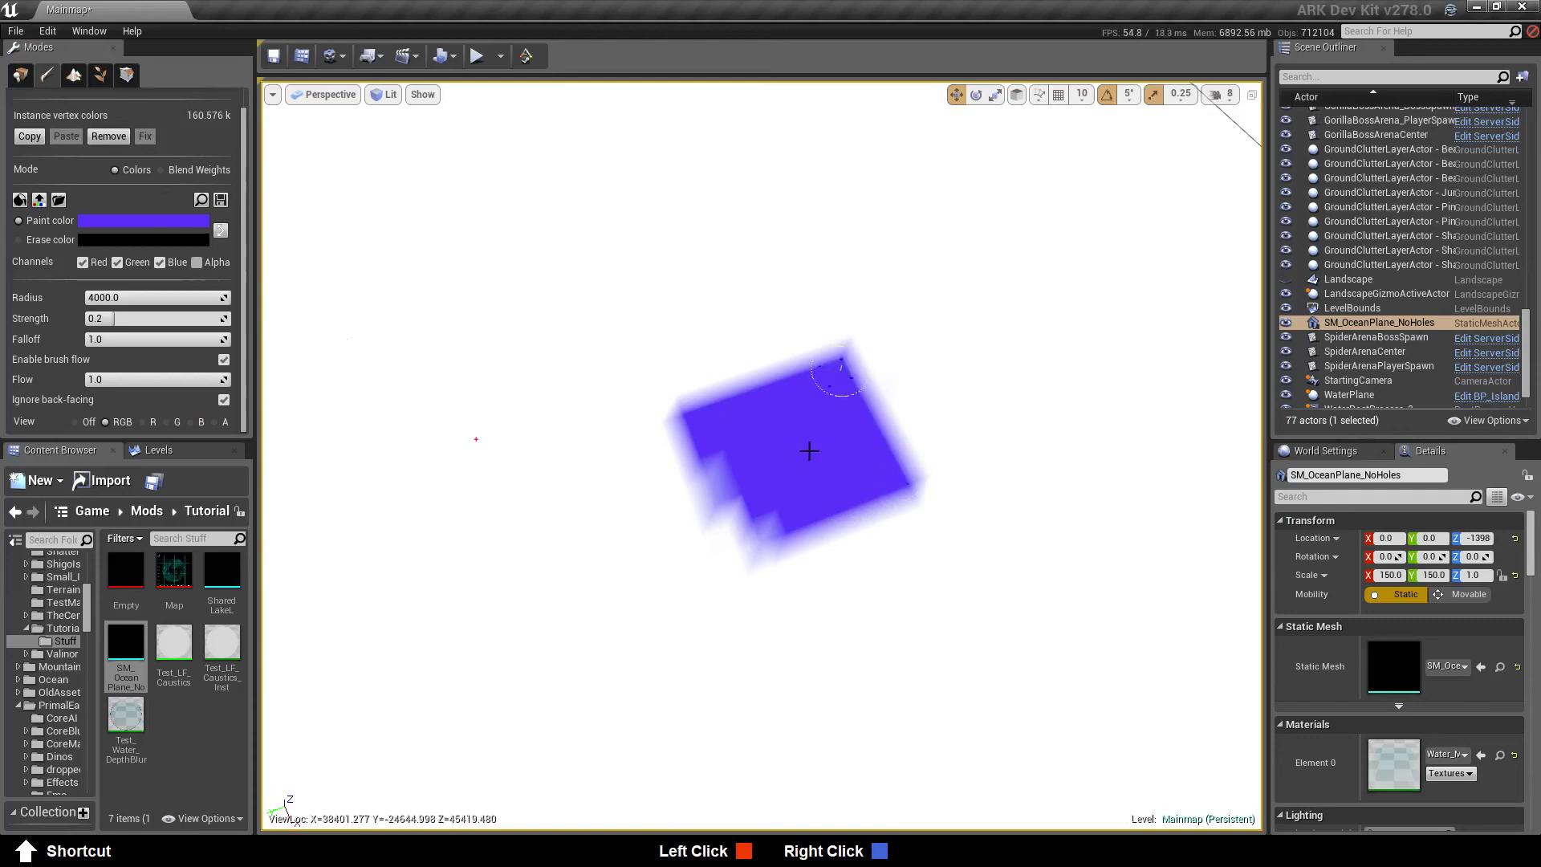
{"action": "mouse_move", "coordinate": [724, 463]}
{"action": "left_mouse_down"}
{"action": "mouse_move", "coordinate": [733, 509]}
{"action": "mouse_move", "coordinate": [771, 523]}
{"action": "mouse_move", "coordinate": [749, 519]}
{"action": "left_mouse_up"}
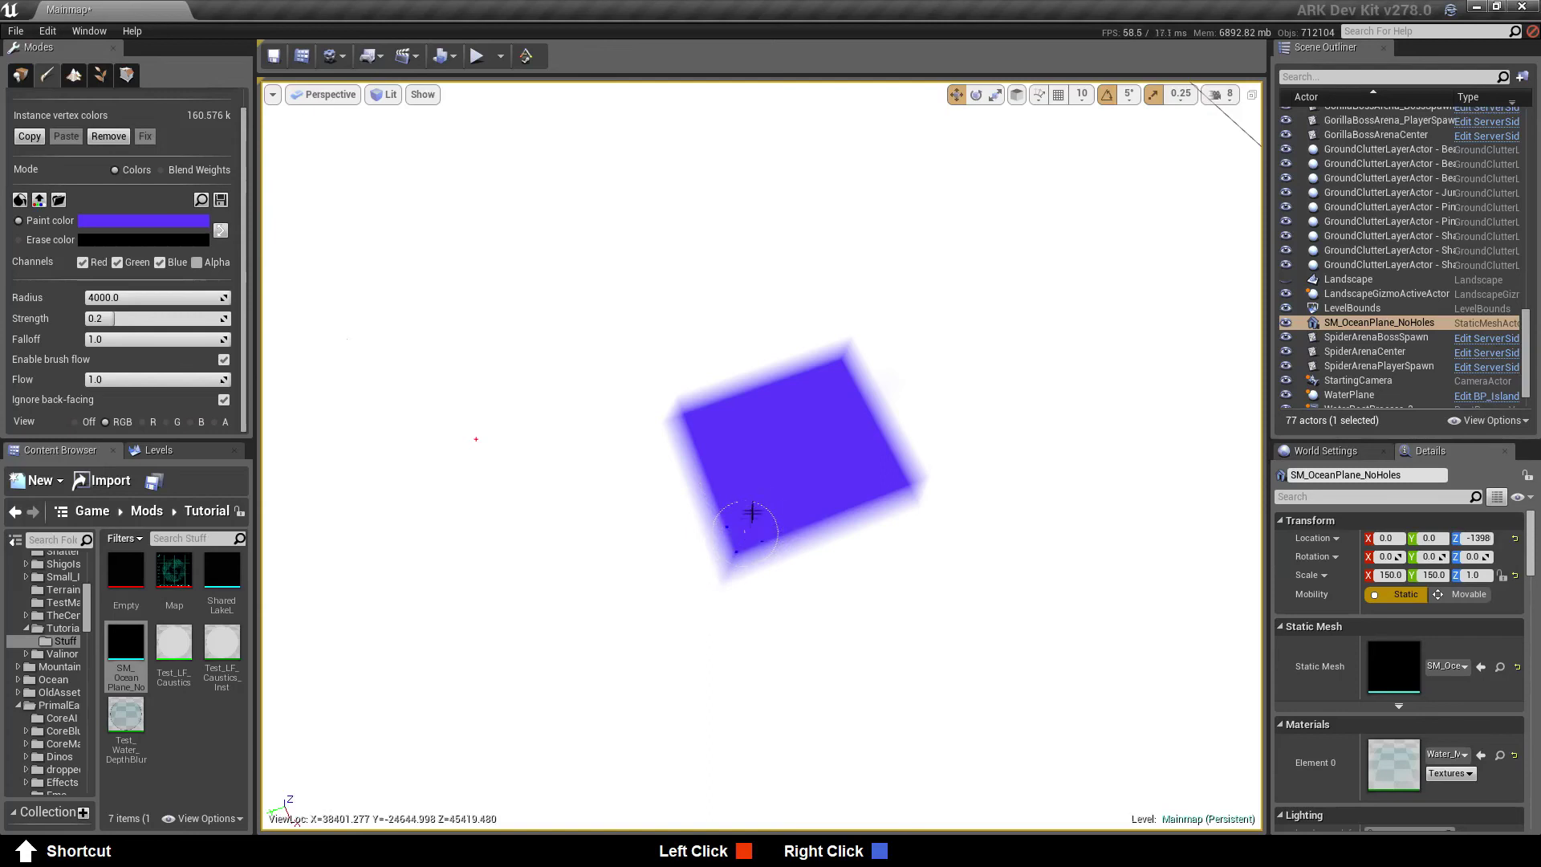
Compare the painted patch with the terrain by toggling the visibility of the Landscape and the ocean plane
{"action": "left_click", "coordinate": [1286, 280]}
{"action": "left_click", "coordinate": [1285, 280]}
{"action": "left_click", "coordinate": [1285, 280]}
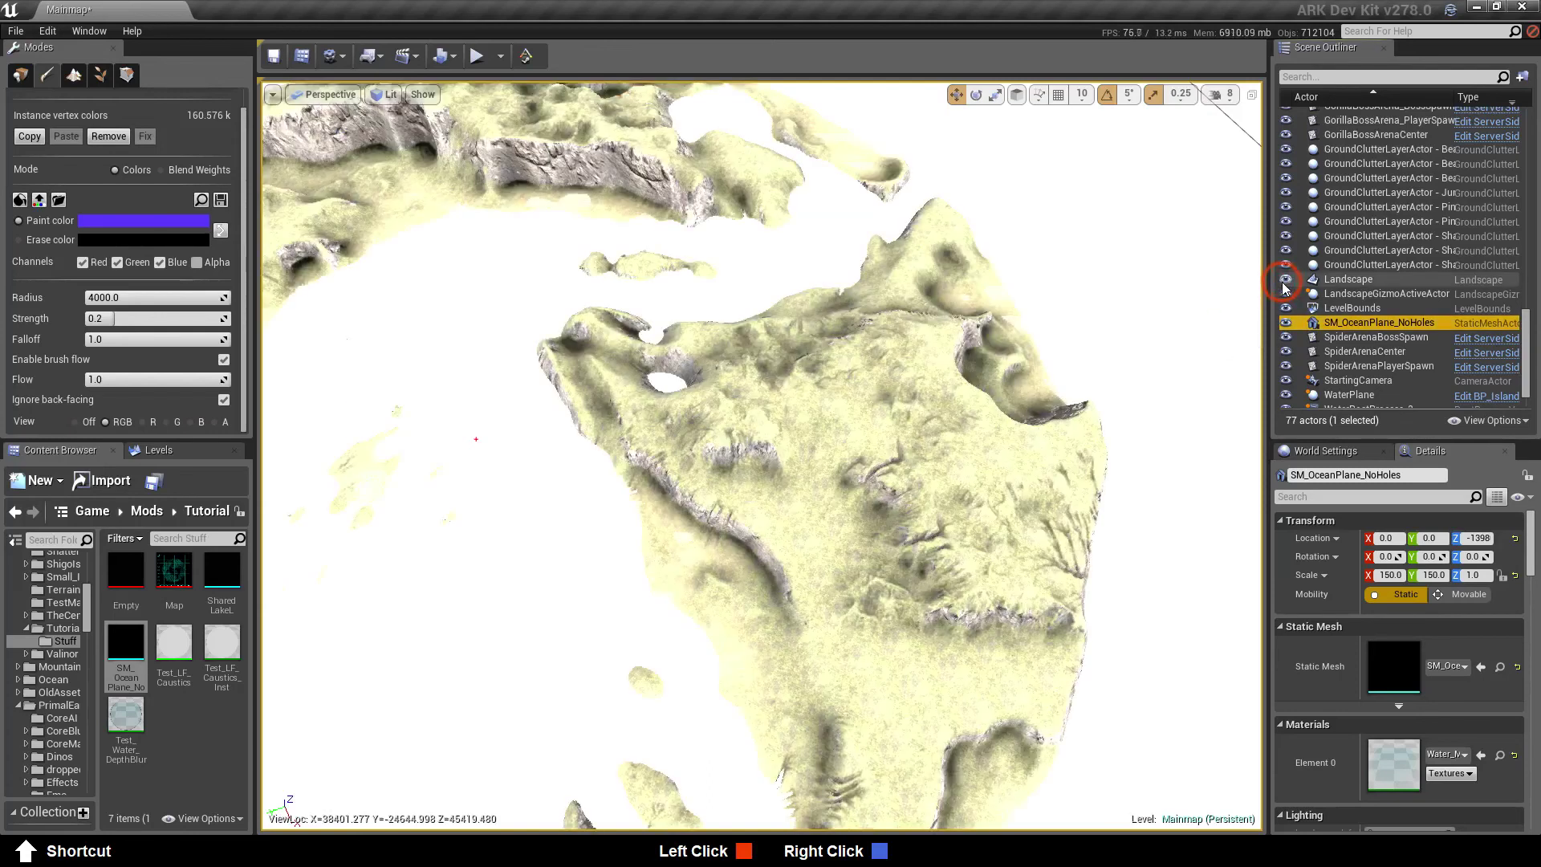
{"action": "left_click", "coordinate": [1285, 281]}
{"action": "left_click", "coordinate": [1285, 280]}
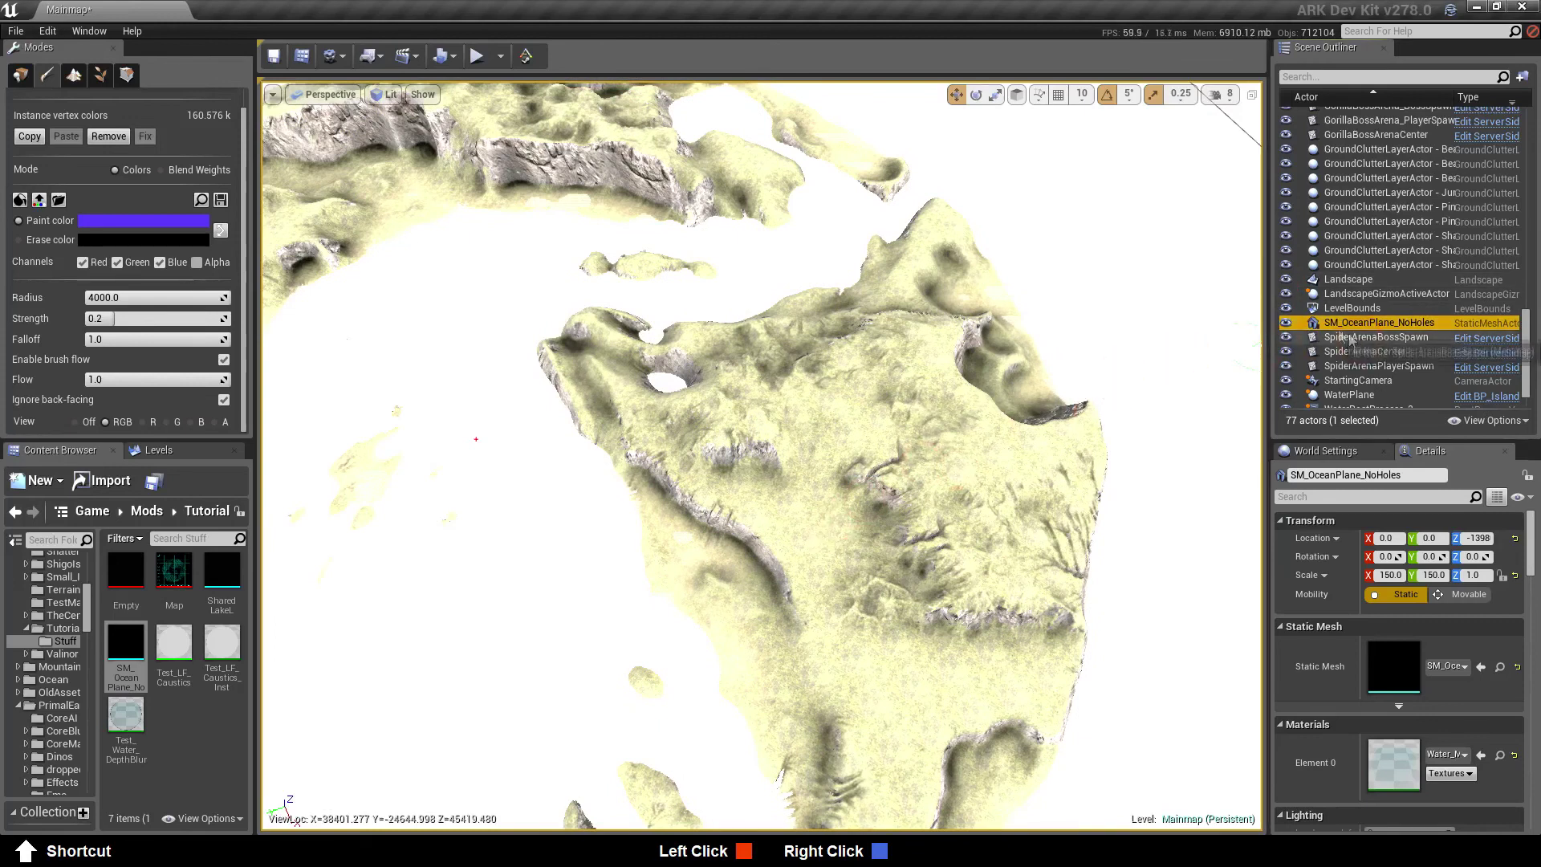
{"action": "left_click", "coordinate": [1286, 323]}
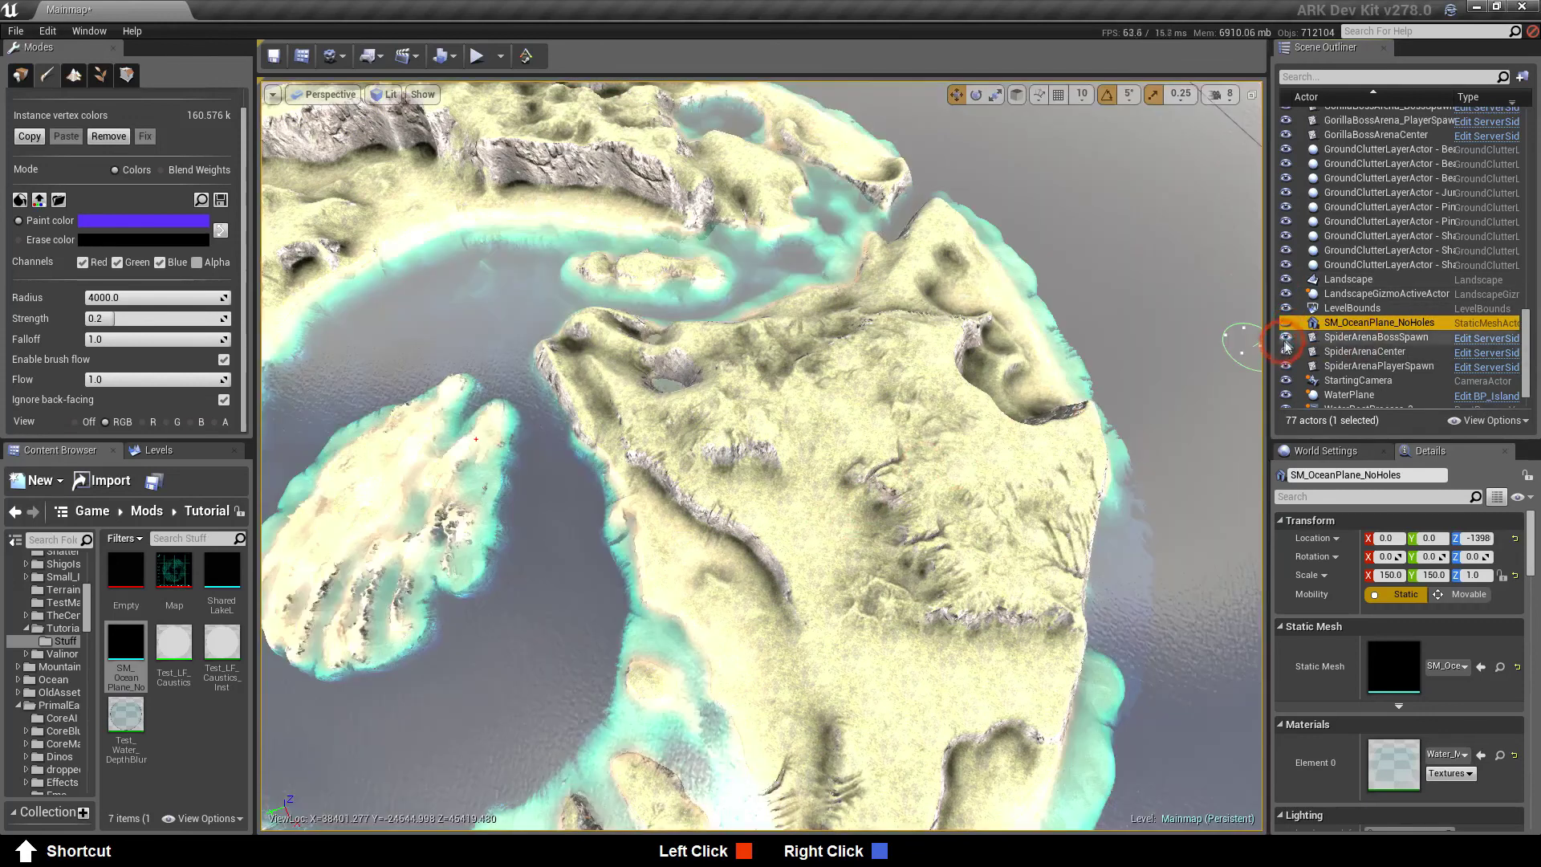
Extend the blue patch toward the near end of the island with the Landscape hidden, and check its coverage against the terrain
{"action": "left_click", "coordinate": [1285, 280]}
{"action": "mouse_move", "coordinate": [752, 536]}
{"action": "left_mouse_down"}
{"action": "mouse_move", "coordinate": [765, 585]}
{"action": "mouse_move", "coordinate": [915, 522]}
{"action": "mouse_move", "coordinate": [883, 518]}
{"action": "mouse_move", "coordinate": [769, 586]}
{"action": "left_mouse_up"}
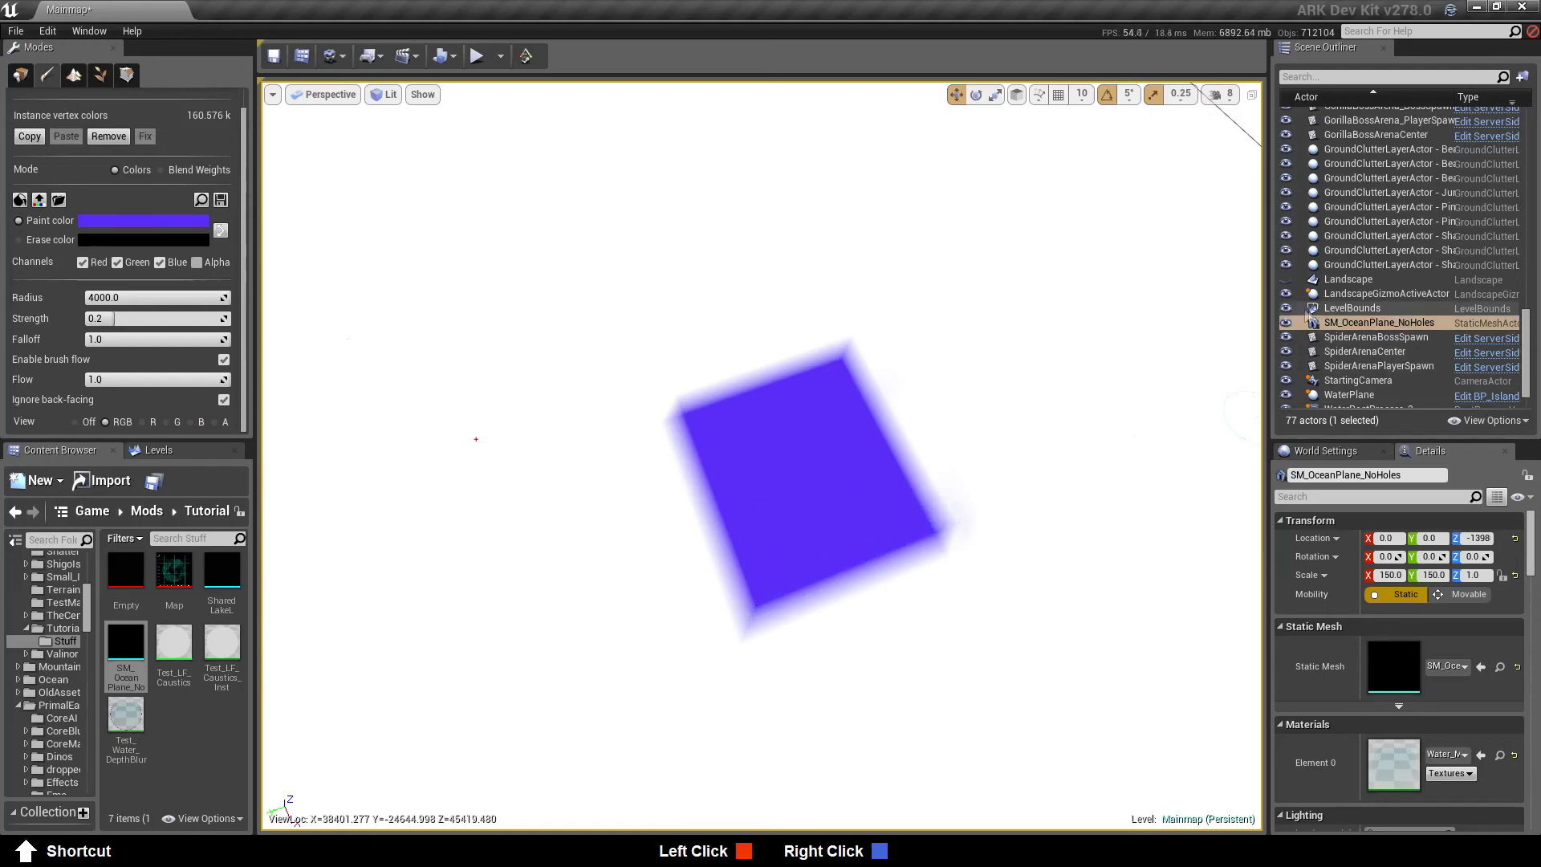
{"action": "left_click", "coordinate": [1284, 281]}
{"action": "left_click", "coordinate": [1285, 280]}
{"action": "left_click", "coordinate": [1284, 281]}
{"action": "left_click", "coordinate": [1284, 281]}
{"action": "left_click", "coordinate": [1284, 281]}
{"action": "left_click", "coordinate": [1284, 281]}
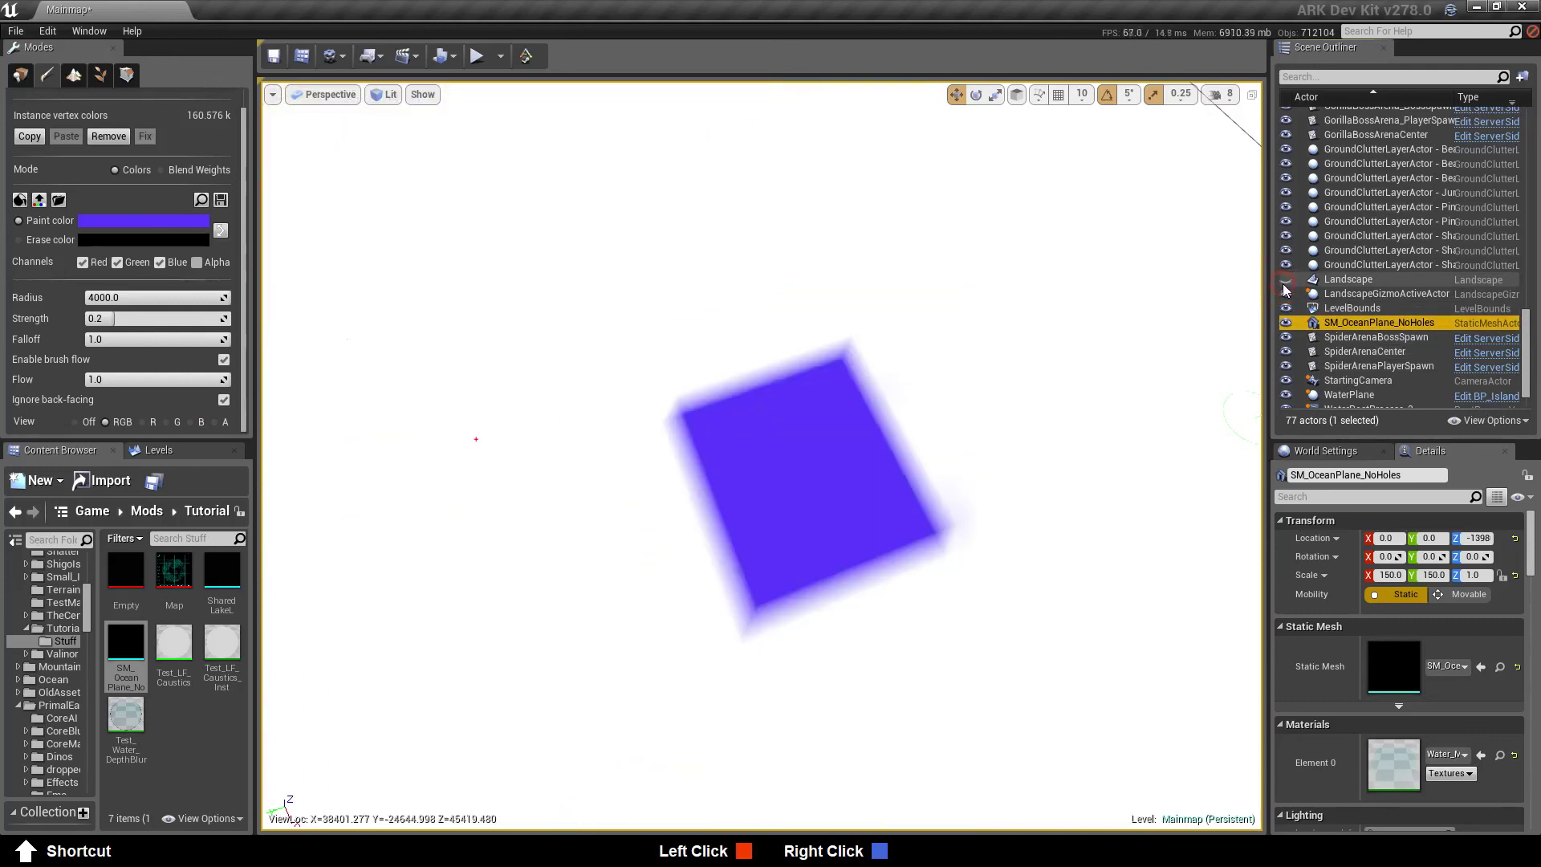
Widen the blue patch along its left edge, check it against the terrain, and leave the Landscape visible
{"action": "mouse_move", "coordinate": [716, 518]}
{"action": "left_mouse_down"}
{"action": "mouse_move", "coordinate": [675, 432]}
{"action": "mouse_move", "coordinate": [712, 476]}
{"action": "left_mouse_up"}
{"action": "left_click", "coordinate": [1287, 281]}
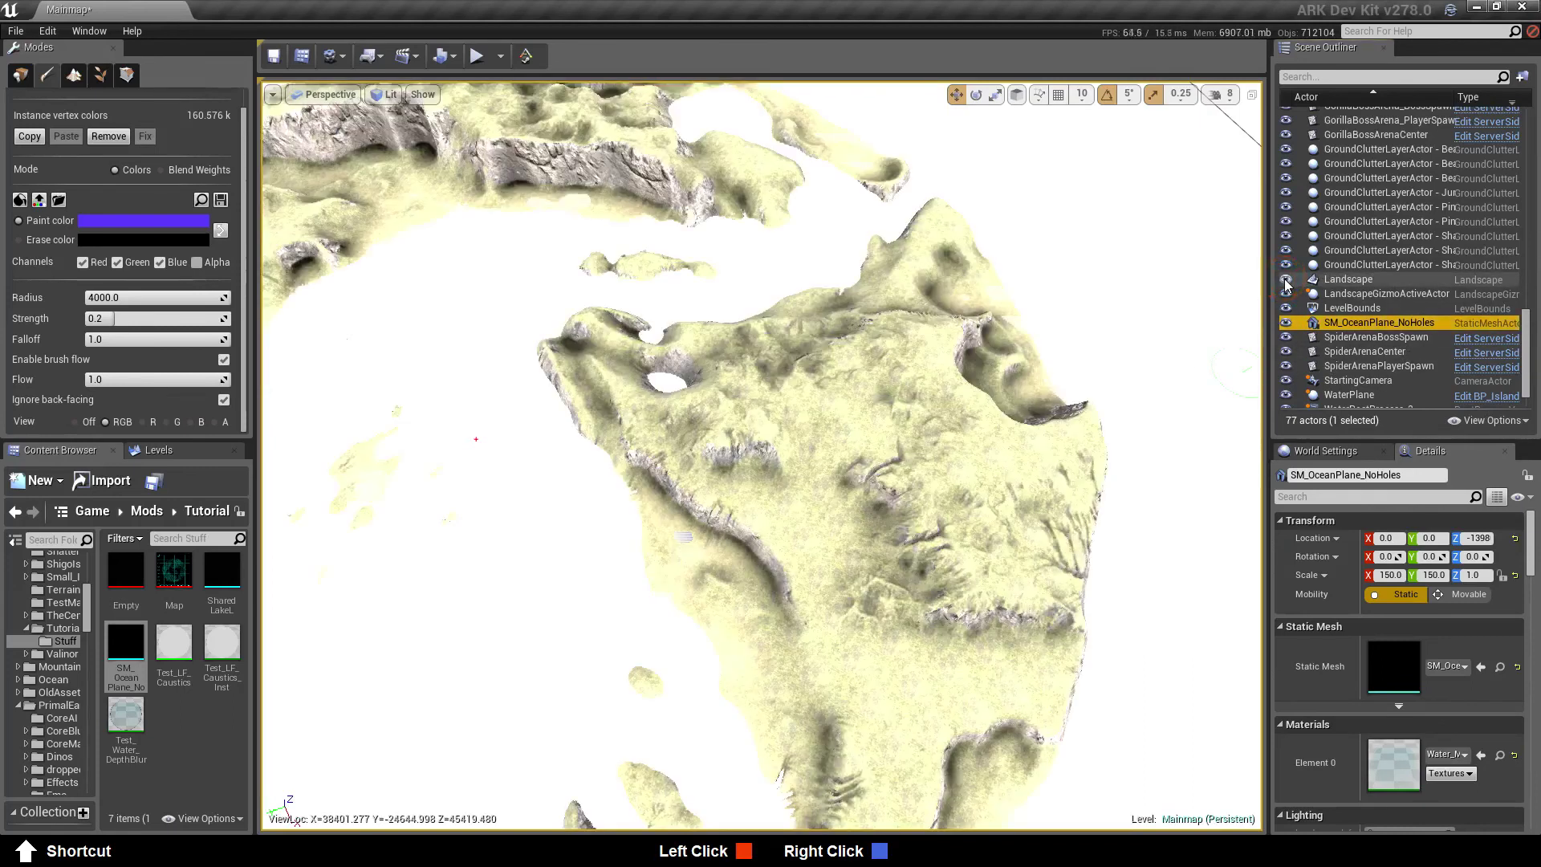
{"action": "left_click", "coordinate": [1287, 281]}
{"action": "left_click", "coordinate": [1286, 281]}
{"action": "left_click", "coordinate": [1286, 281]}
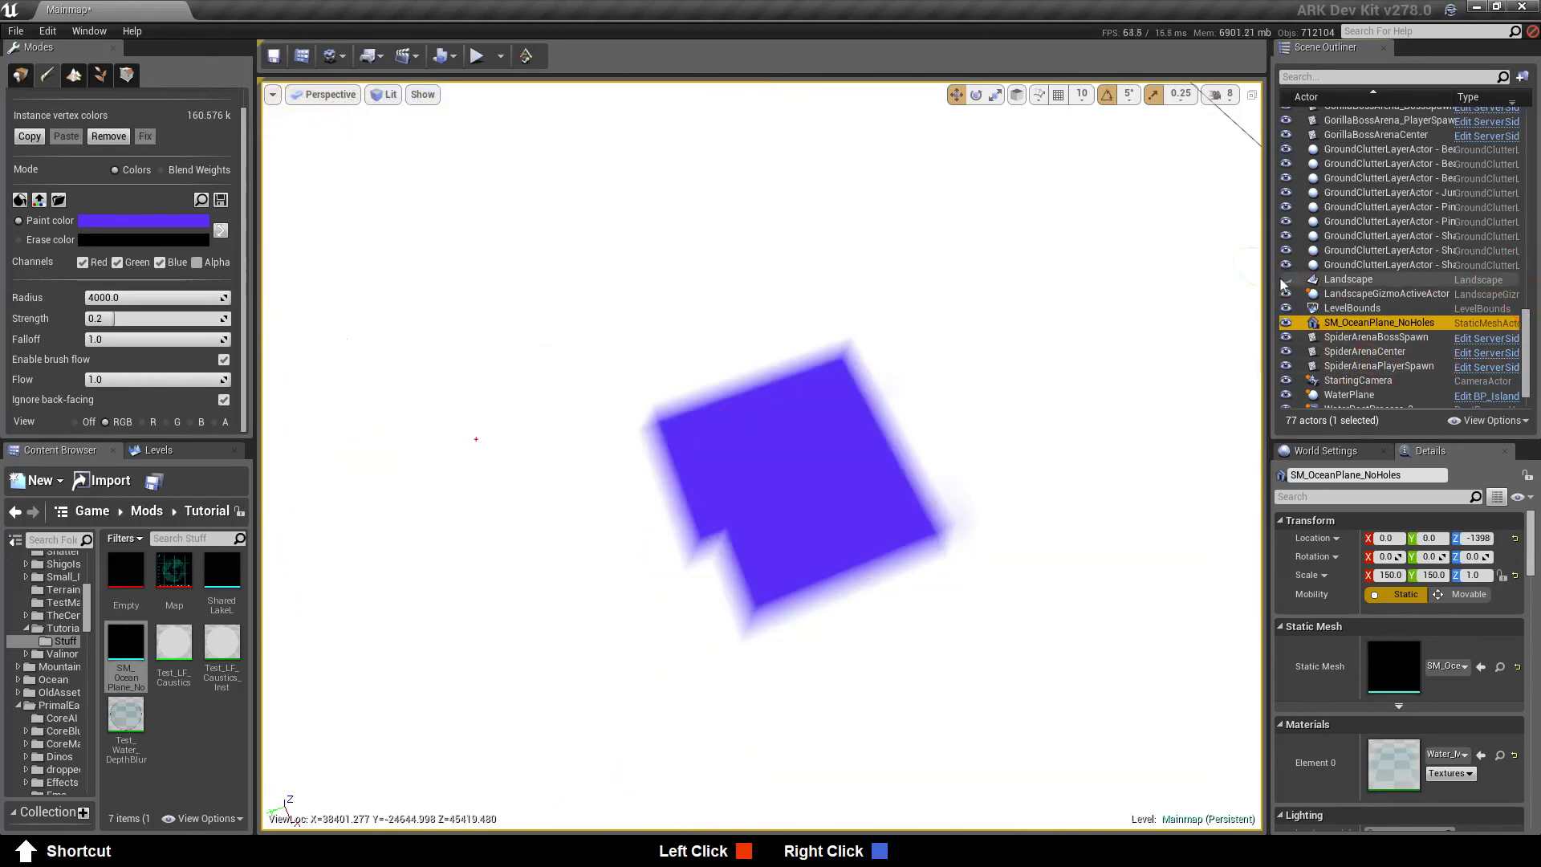
{"action": "left_click", "coordinate": [1286, 281]}
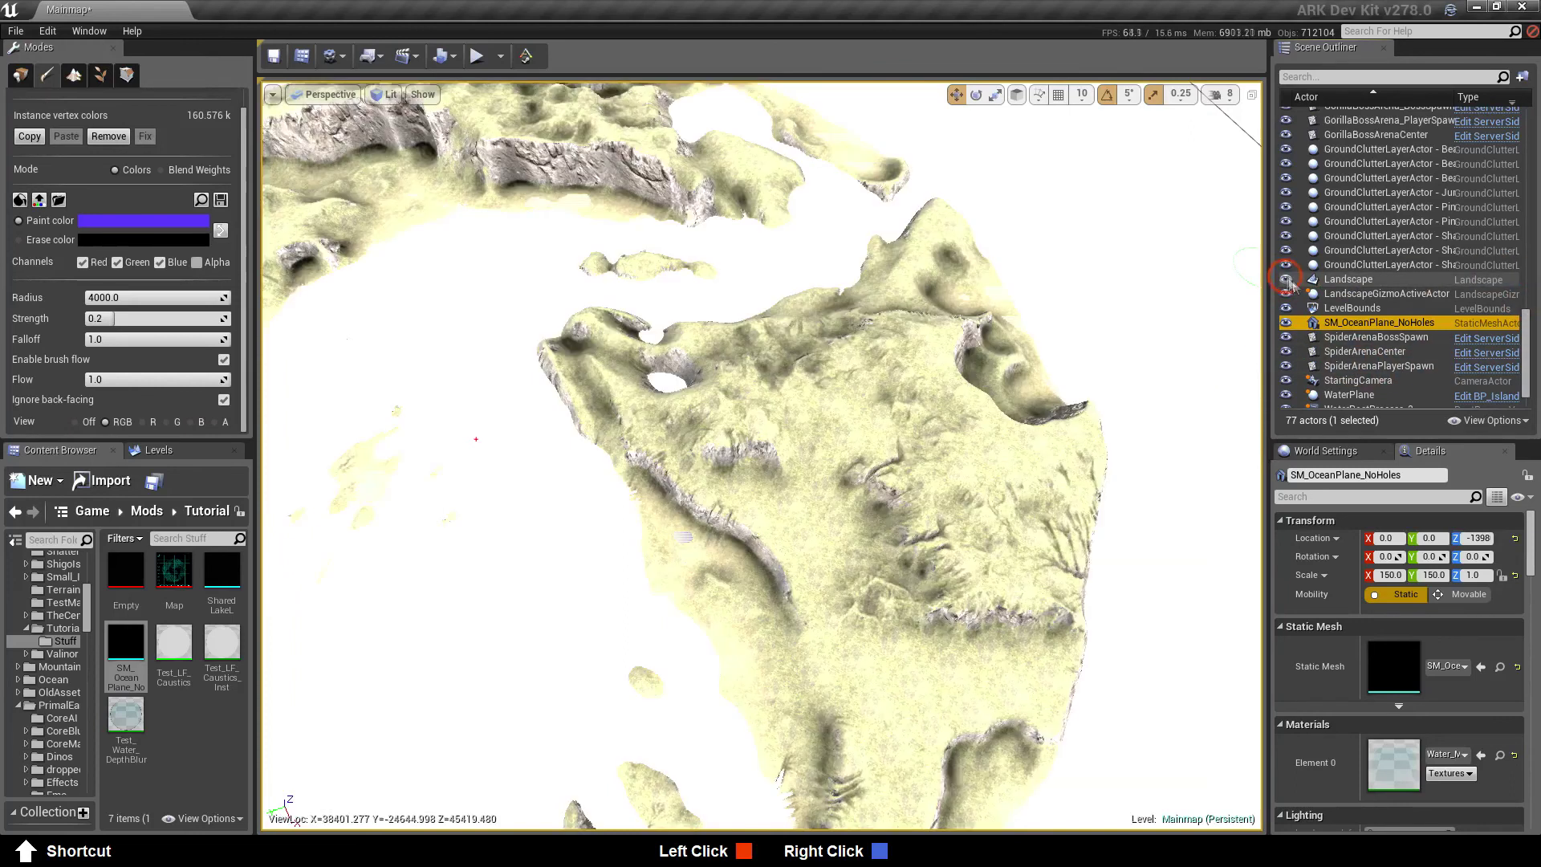
Copy the painted instance vertex colors to the source mesh and save the SM_OceanPlane_NoHoles asset
{"action": "left_click", "coordinate": [38, 201]}
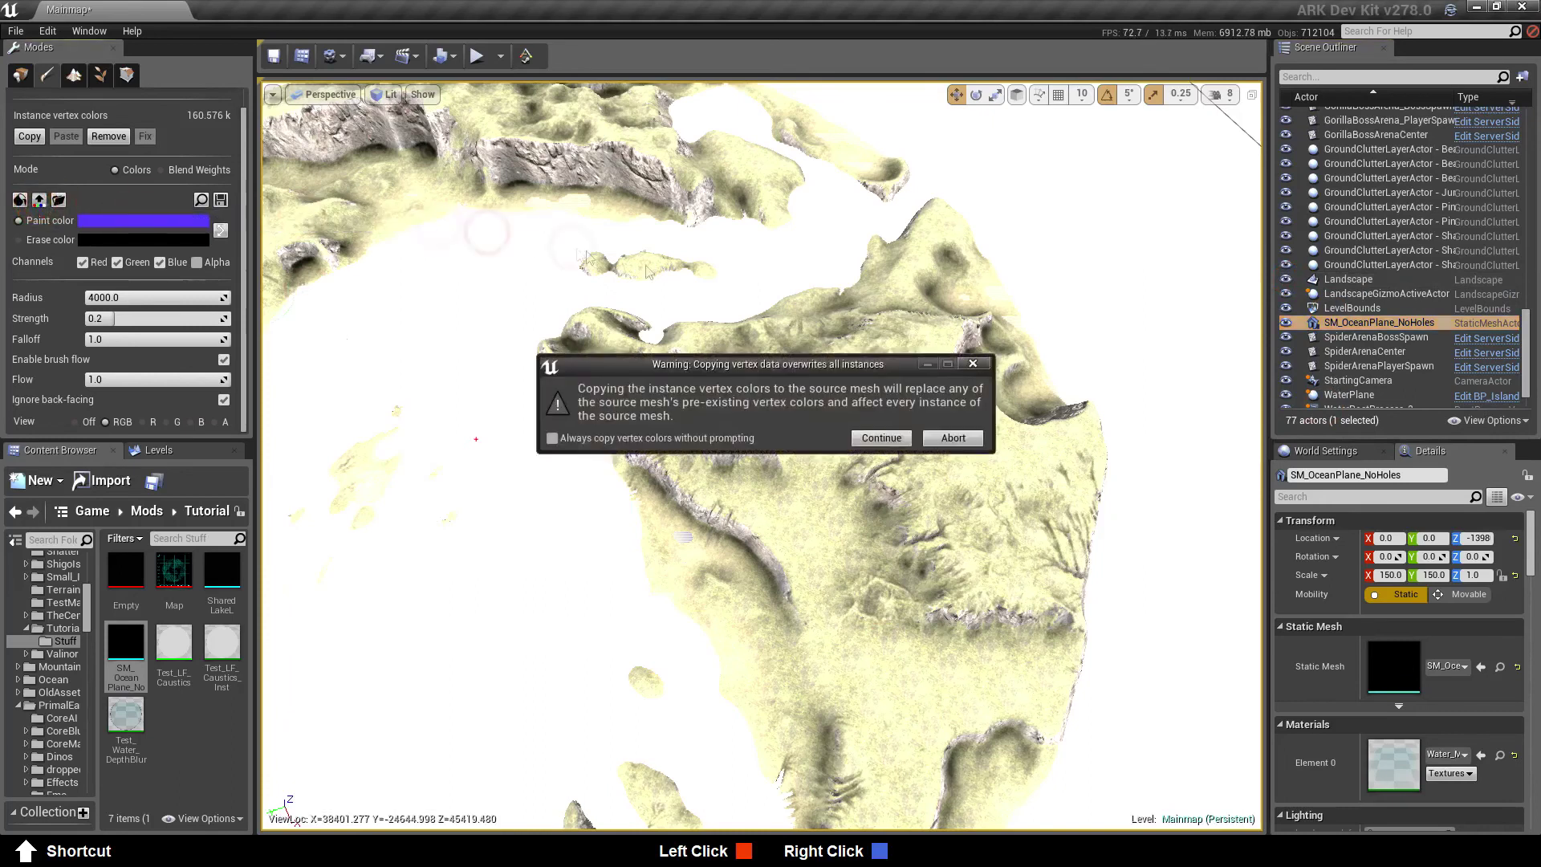
{"action": "left_click", "coordinate": [881, 439]}
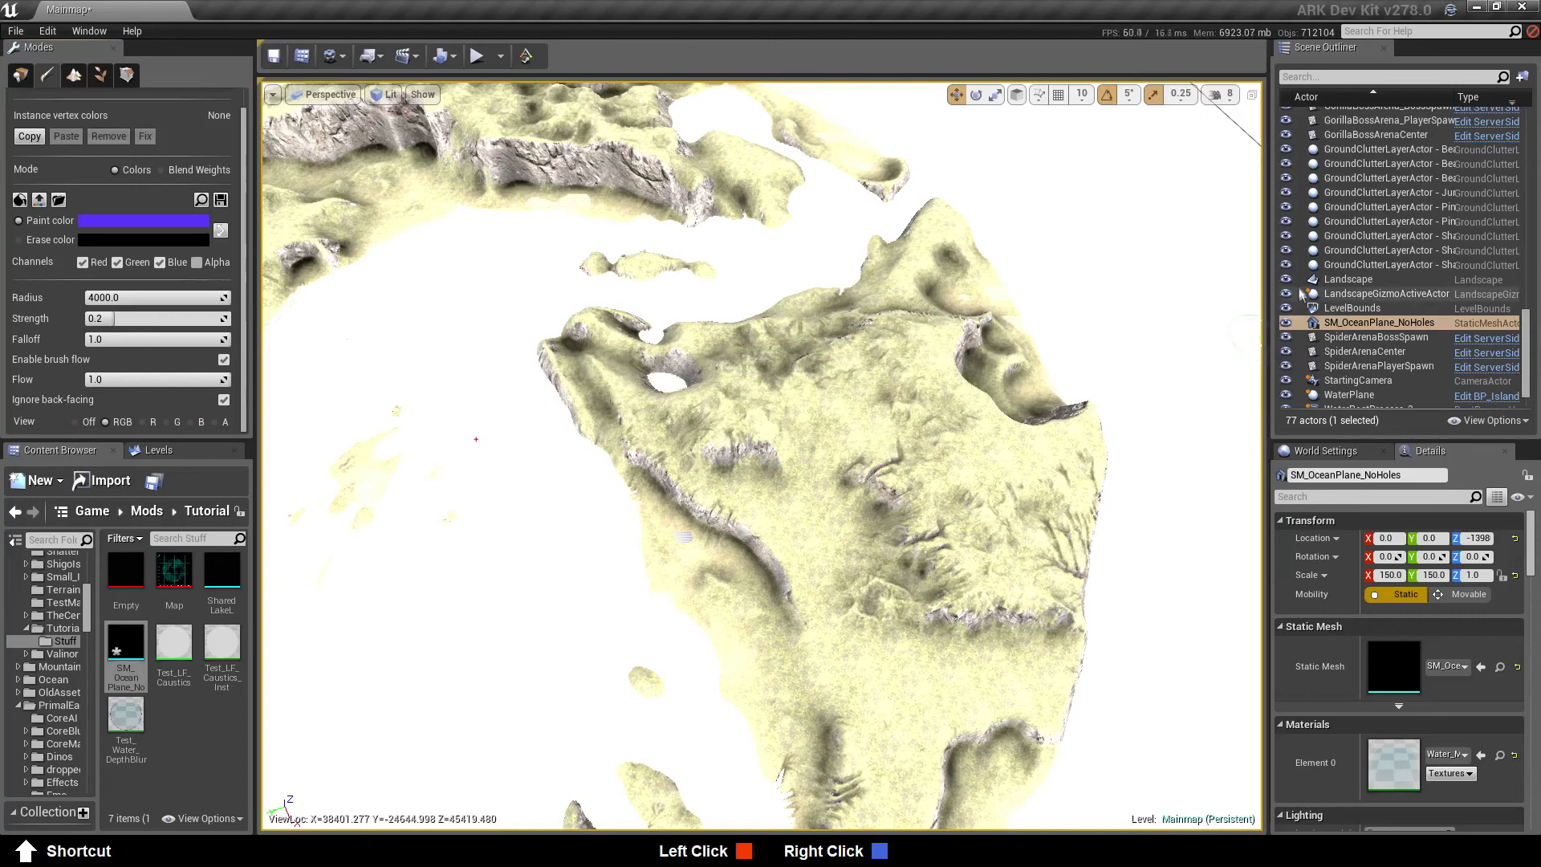
{"action": "left_click_drag", "start_coordinate": [1242, 264], "coordinate": [963, 242]}
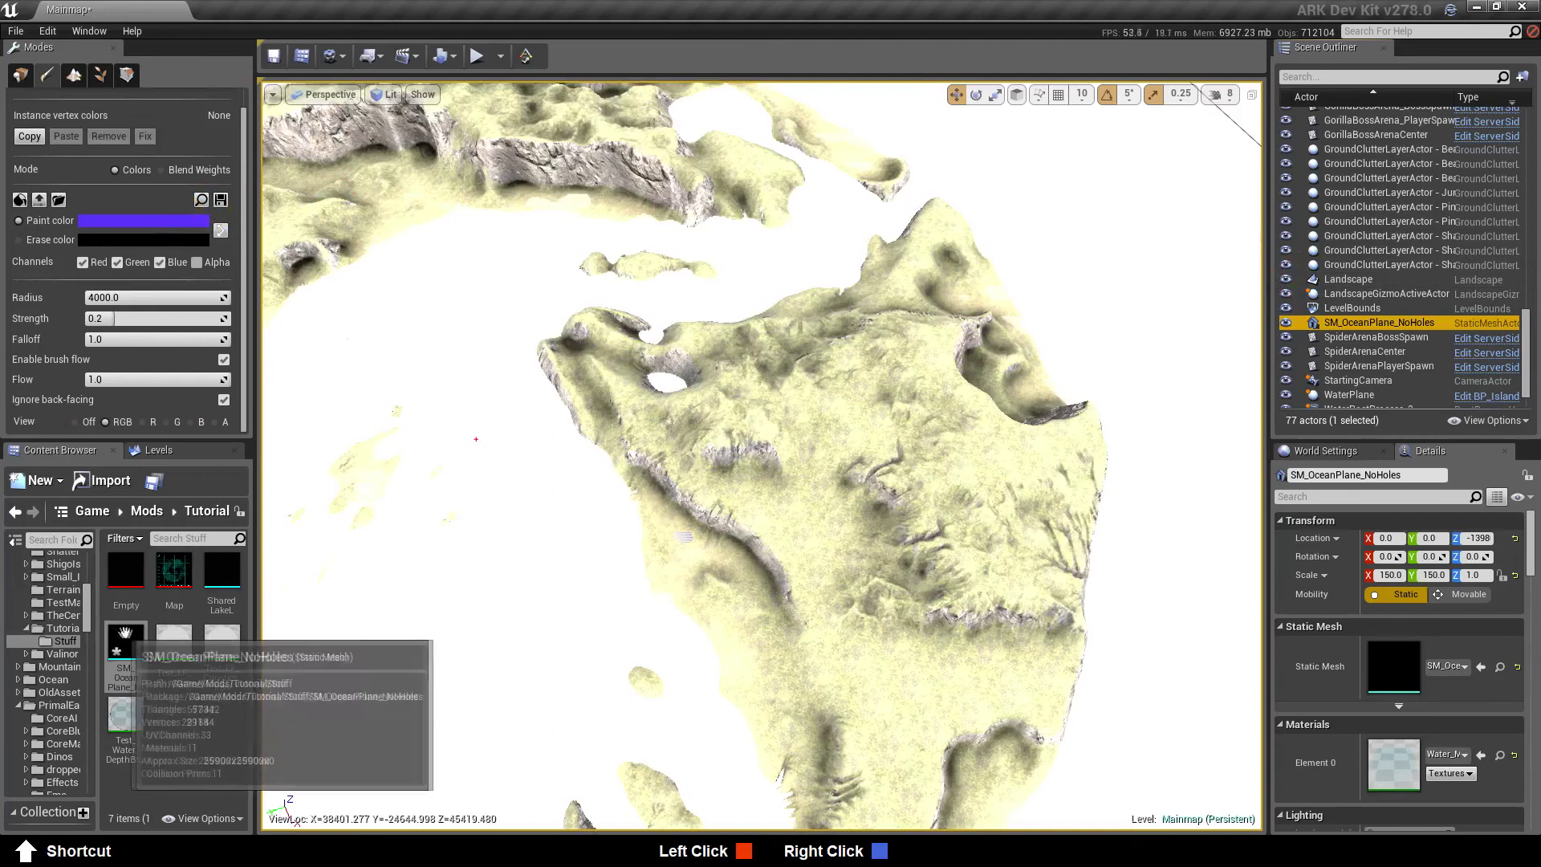
{"action": "right_click", "coordinate": [127, 638]}
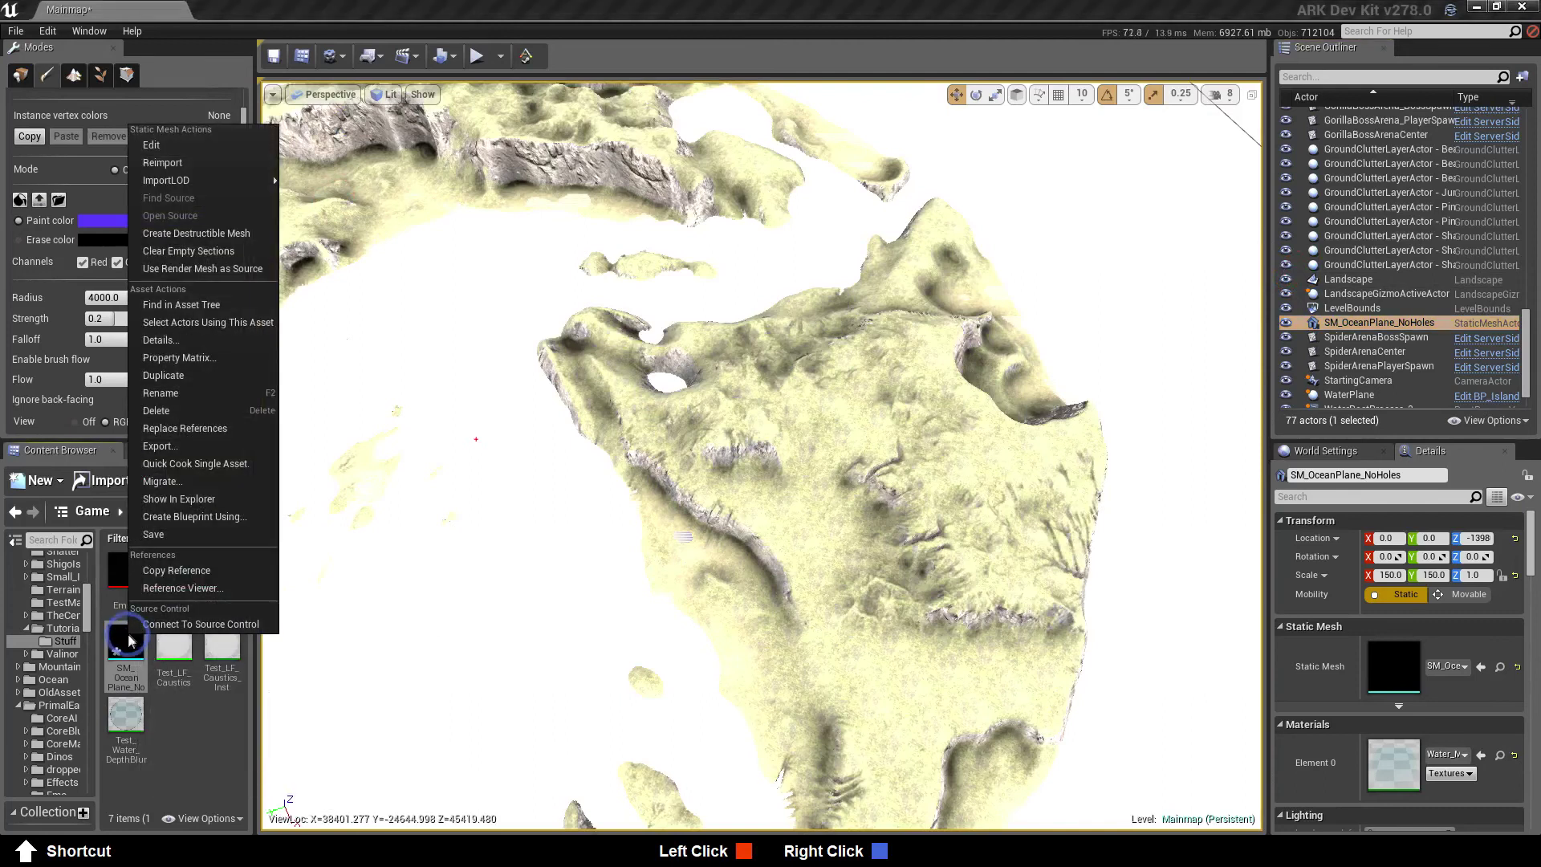
{"action": "left_click", "coordinate": [152, 538]}
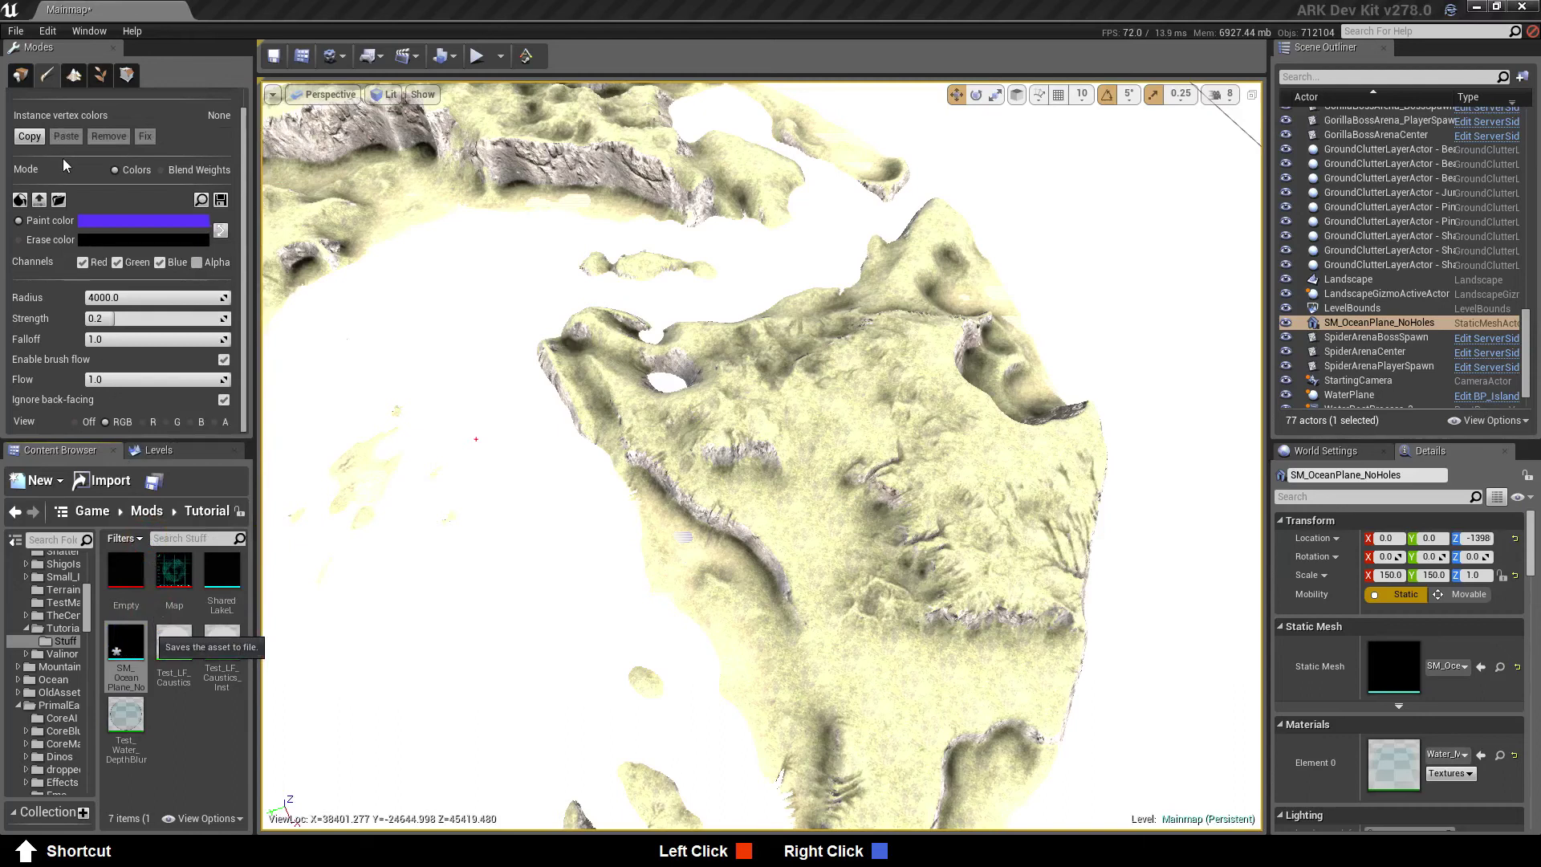
Leave vertex painting by switching to Place mode and delete the SM_OceanPlane_NoHoles actor from the level
{"action": "left_click", "coordinate": [21, 77]}
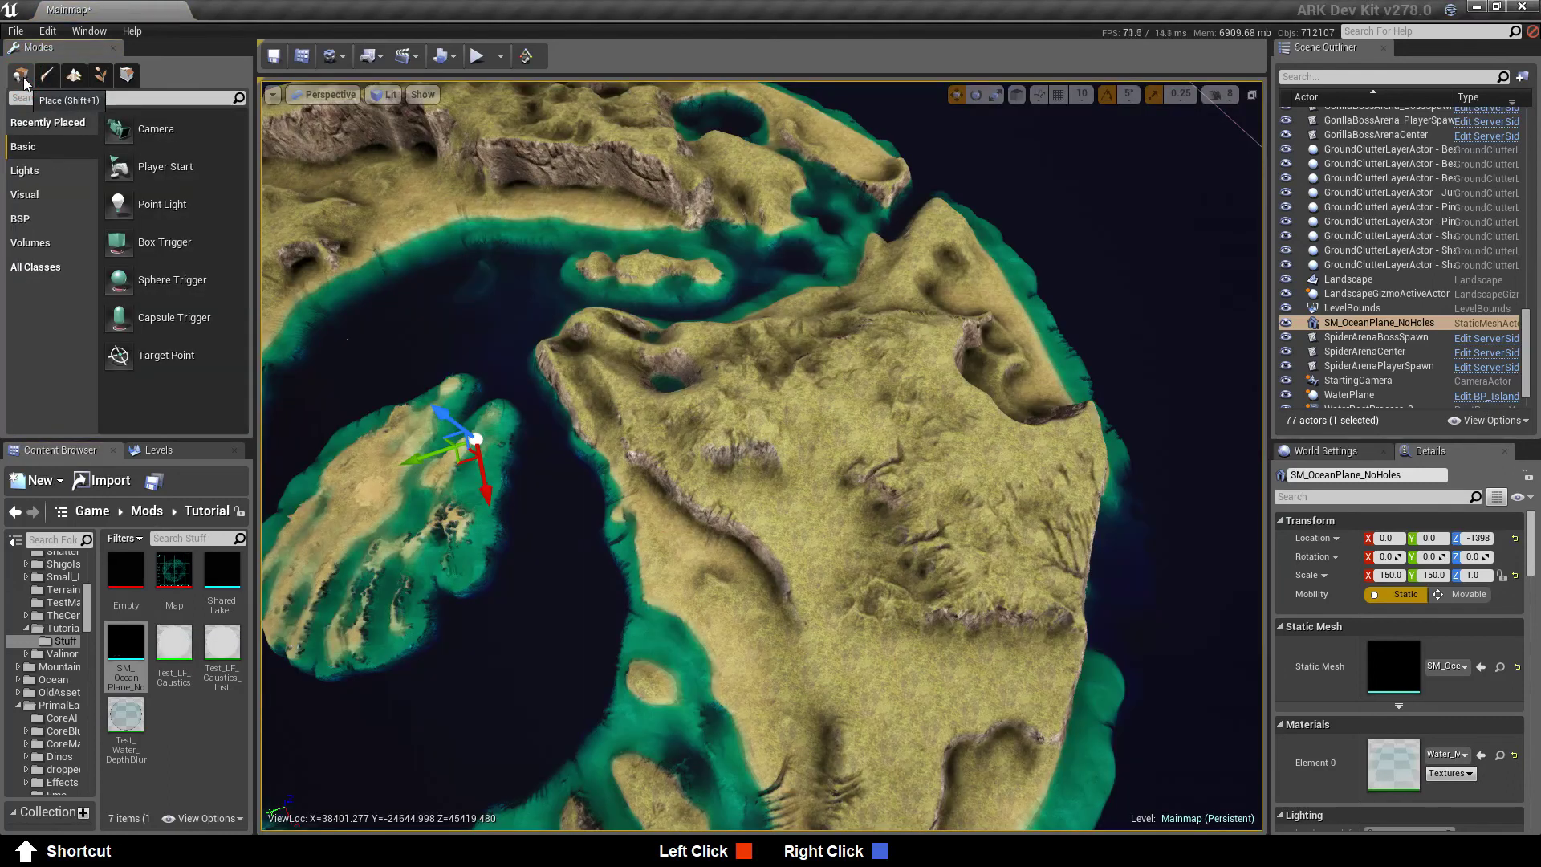
{"action": "left_click", "coordinate": [1368, 324]}
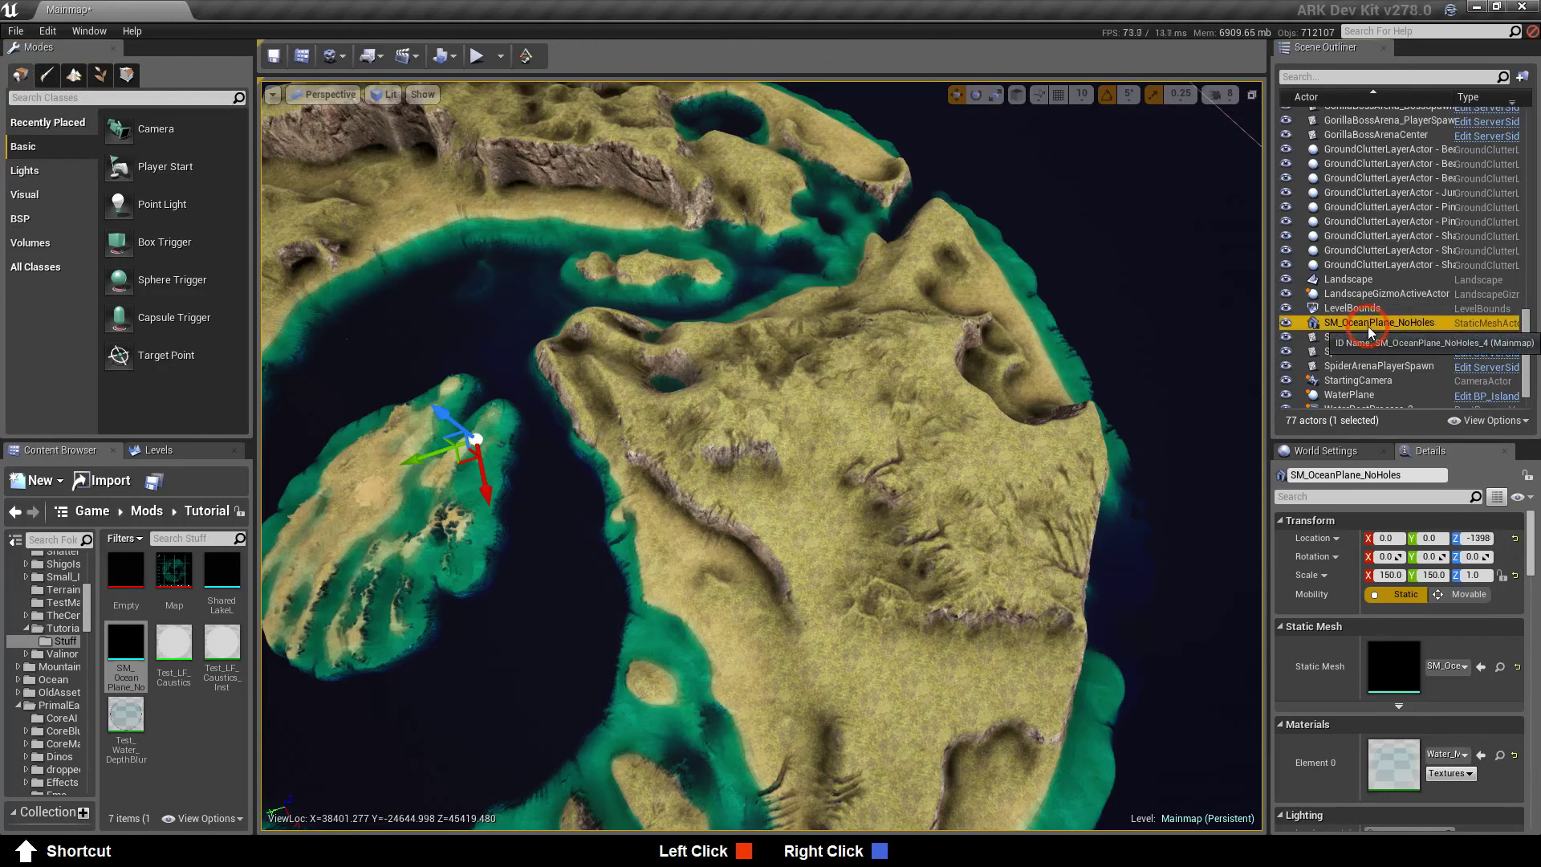
{"action": "key", "text": "Delete"}
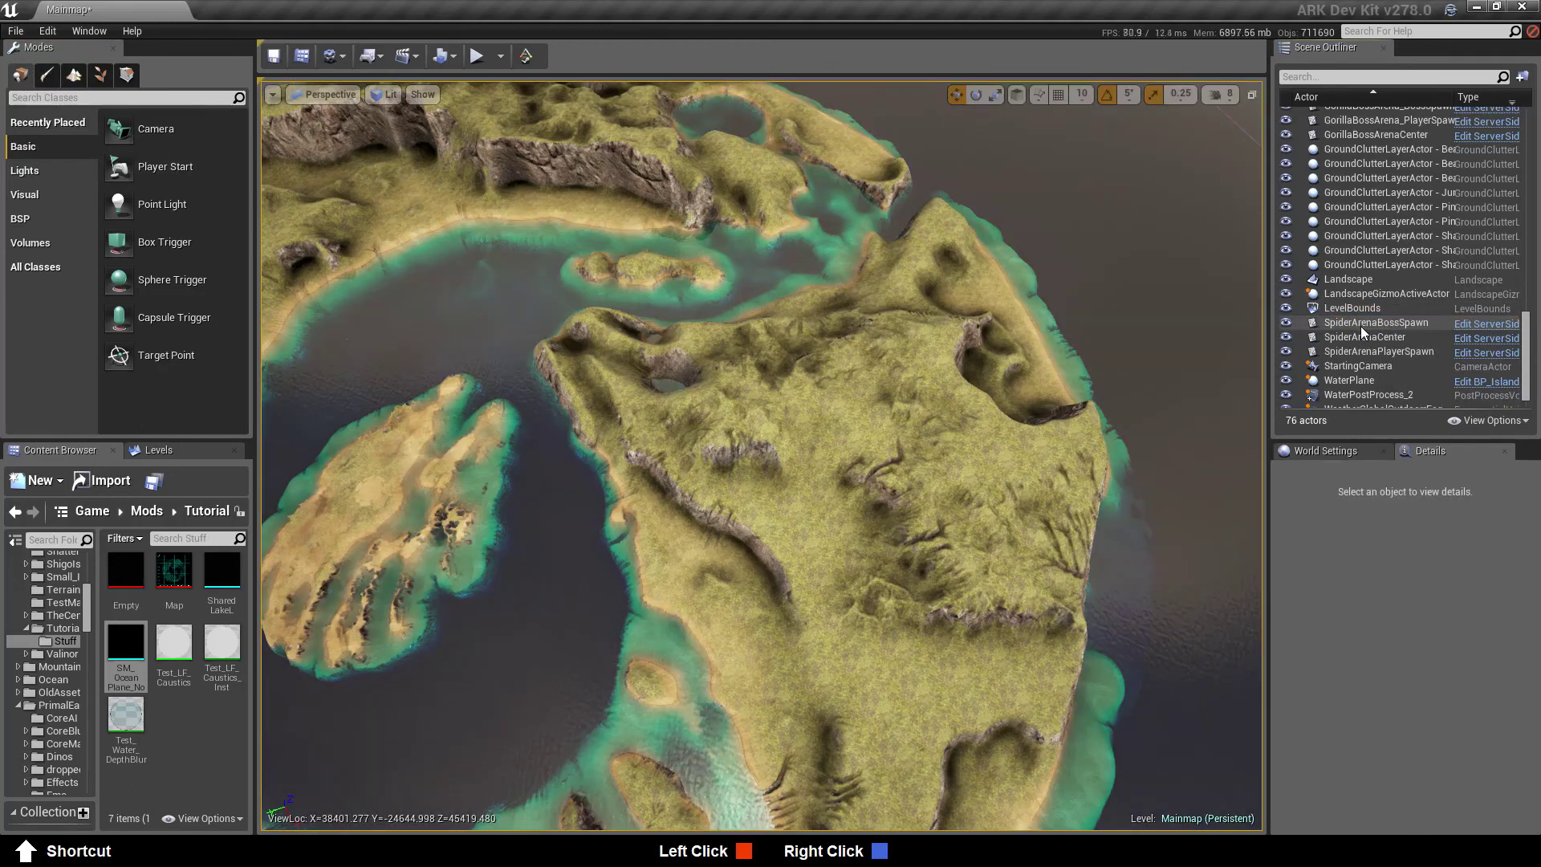
Inspect the water around and beneath the island by toggling the Landscape's visibility, leaving the Landscape visible
{"action": "key", "text": "w"}
{"action": "right_click_drag", "start_coordinate": [807, 640], "coordinate": [702, 450]}
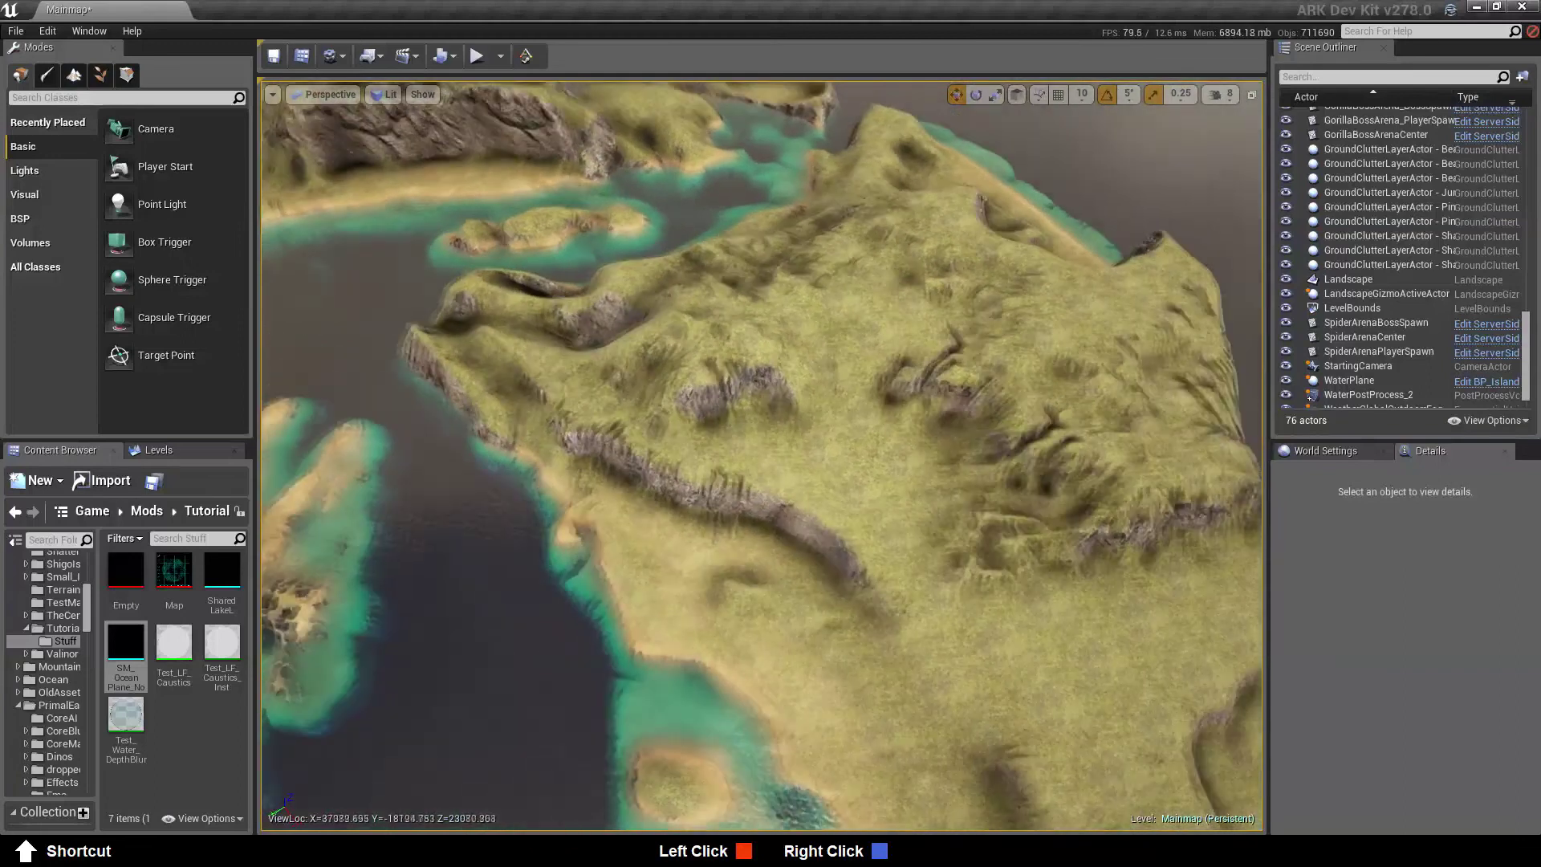
{"action": "right_click_drag", "start_coordinate": [702, 449], "coordinate": [702, 448]}
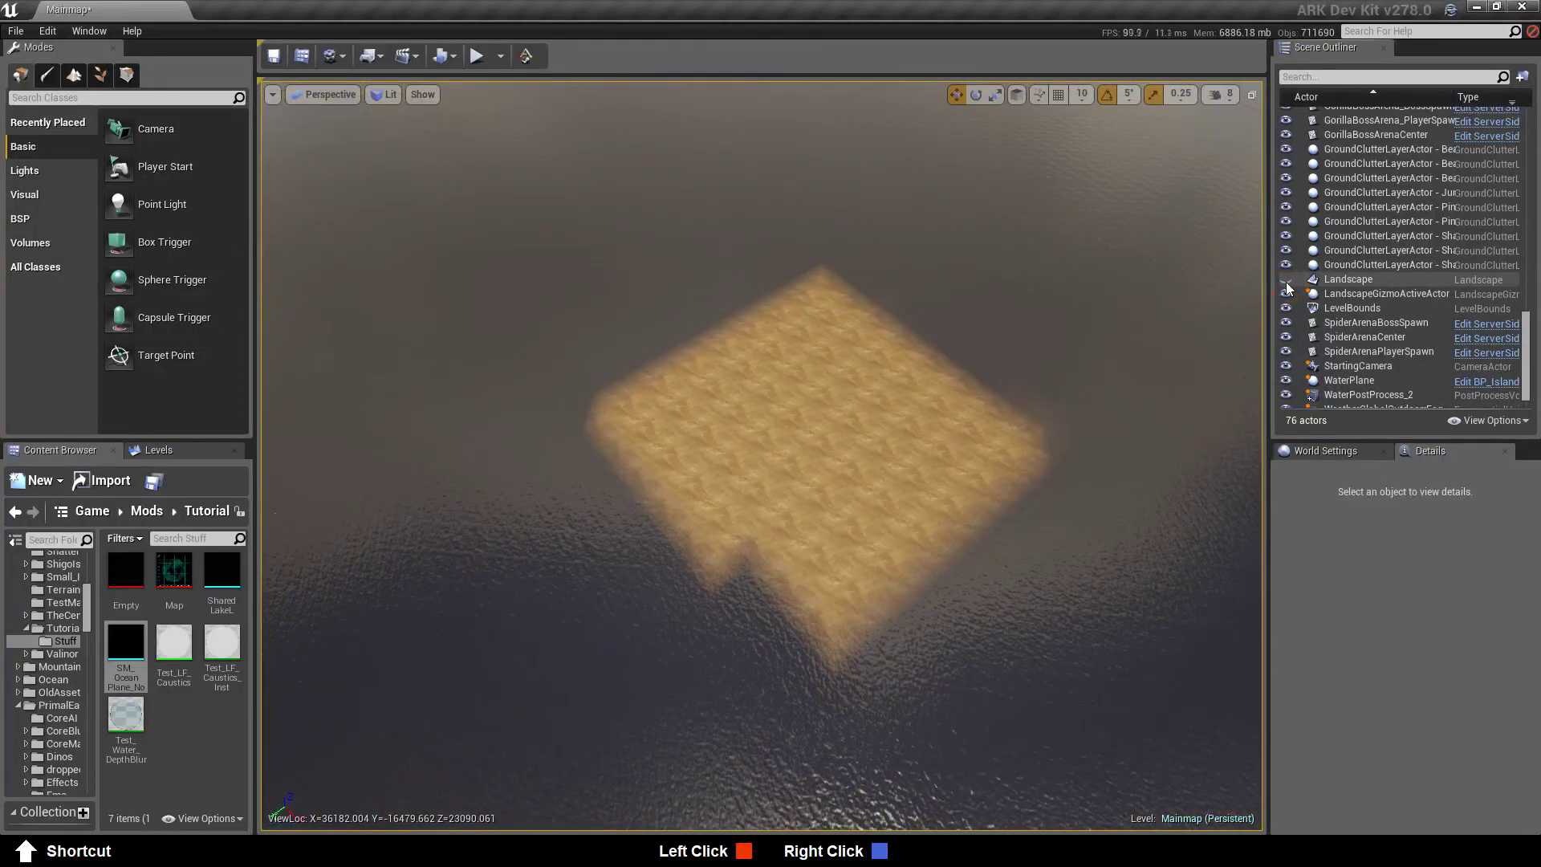
{"action": "left_click", "coordinate": [1285, 280]}
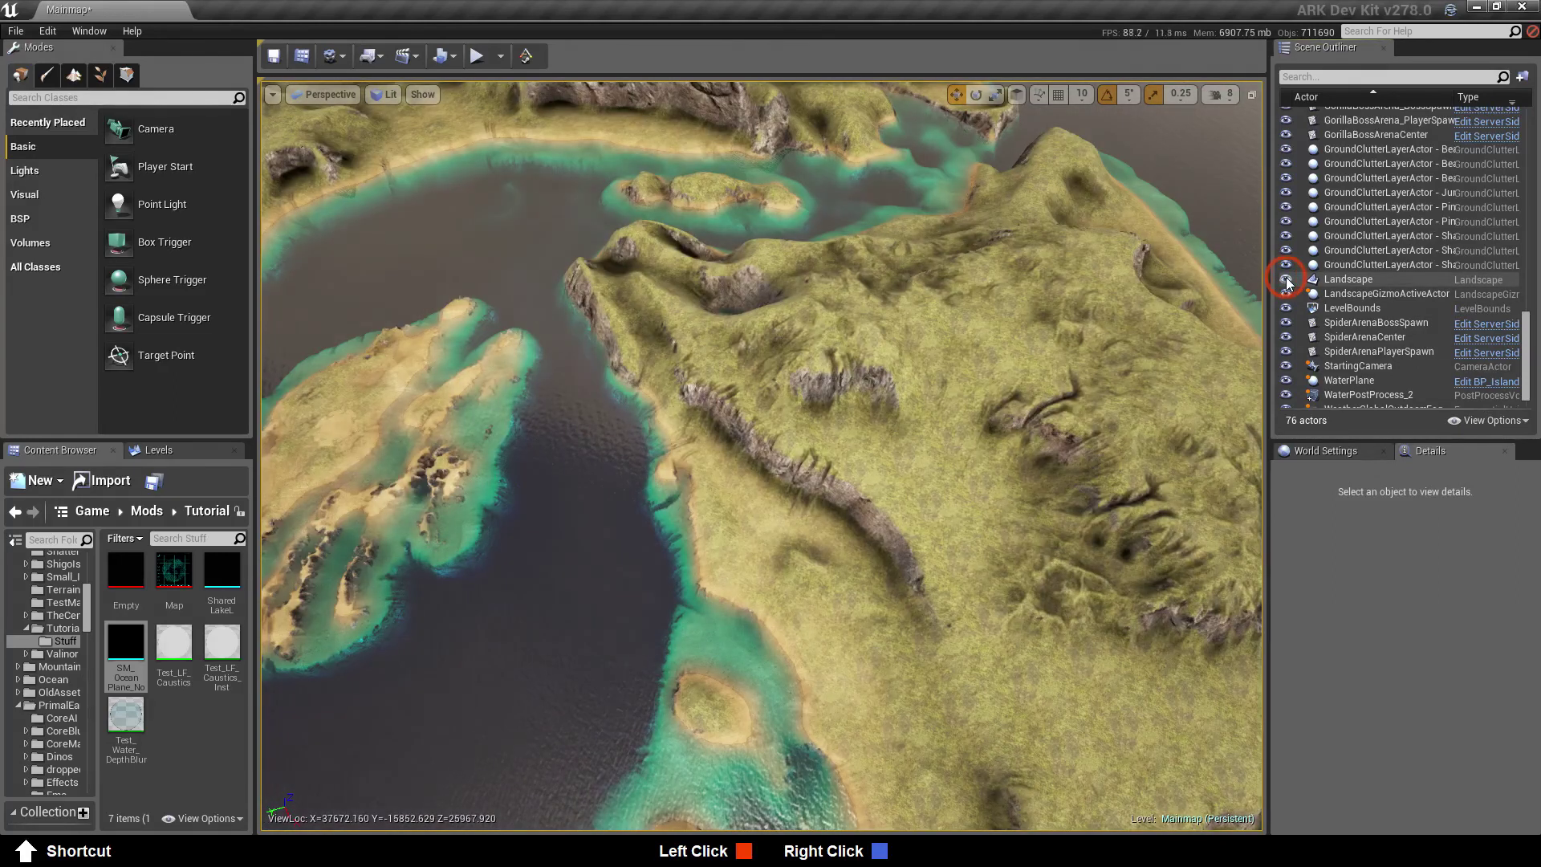
{"action": "left_click", "coordinate": [1286, 280]}
{"action": "left_click", "coordinate": [1287, 281]}
{"action": "key", "text": "w"}
{"action": "right_click_drag", "start_coordinate": [975, 642], "coordinate": [1043, 586]}
{"action": "right_click_drag", "start_coordinate": [761, 455], "coordinate": [905, 507]}
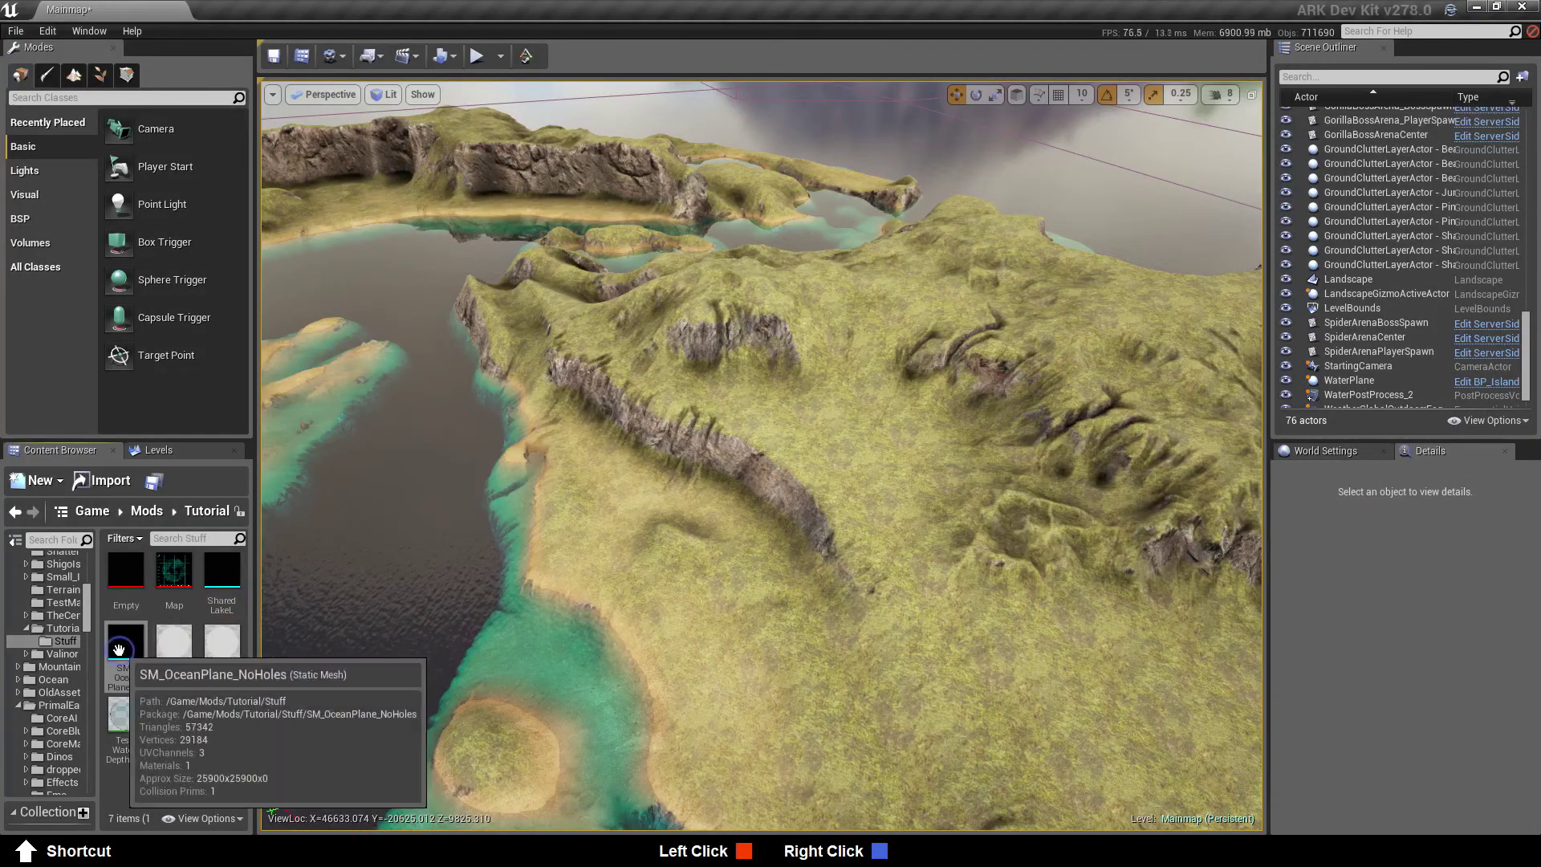
Export the SM_OceanPlane_NoHoles static mesh to the Desktop as an FBX file named SM_OceanPlane_NoHoles
{"action": "right_click", "coordinate": [119, 648]}
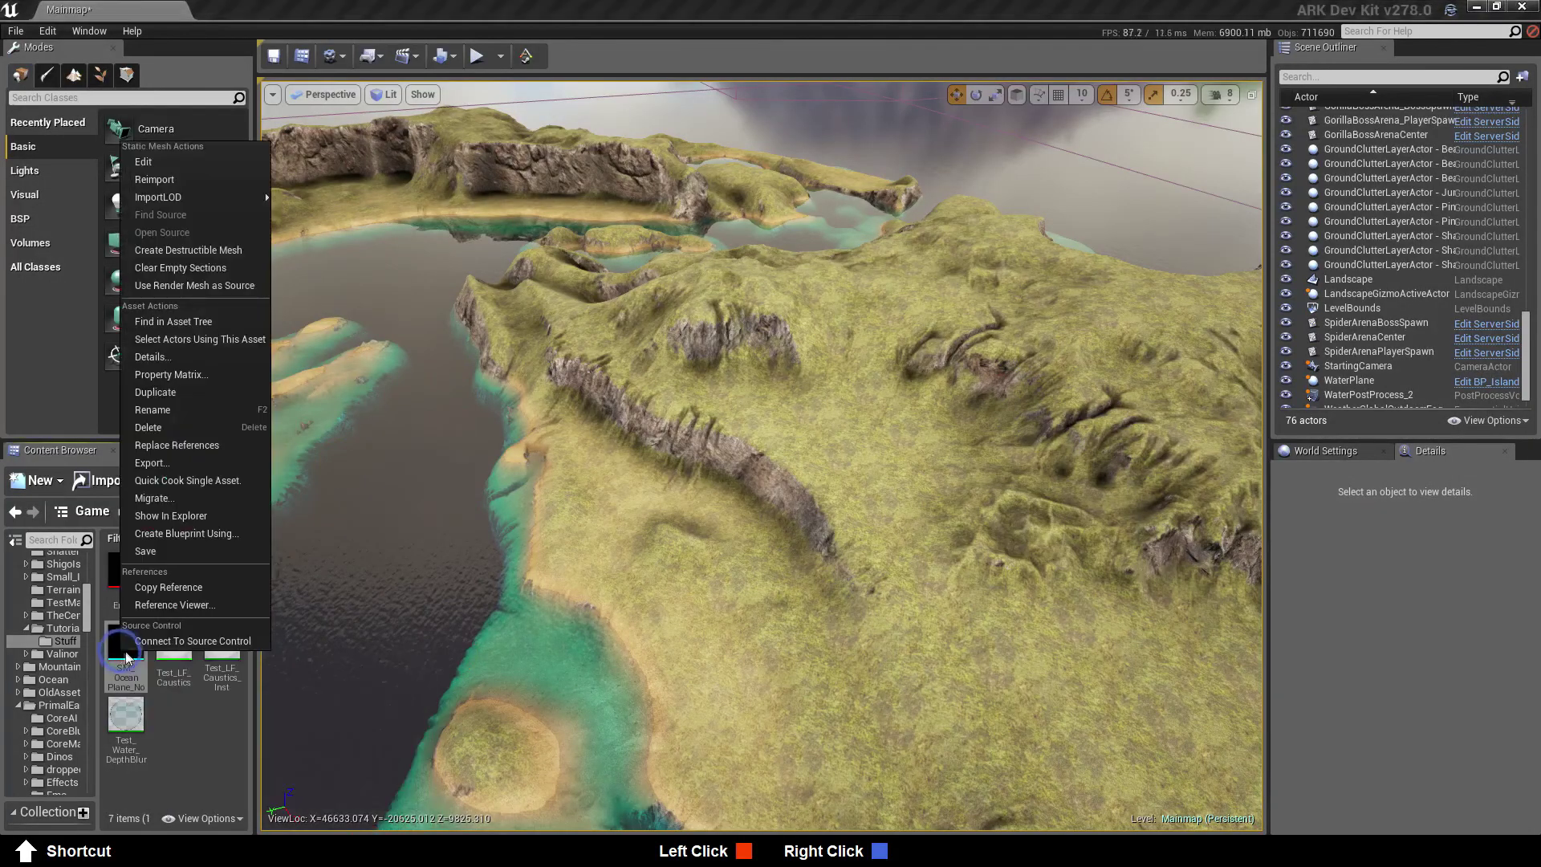
{"action": "left_click", "coordinate": [156, 464]}
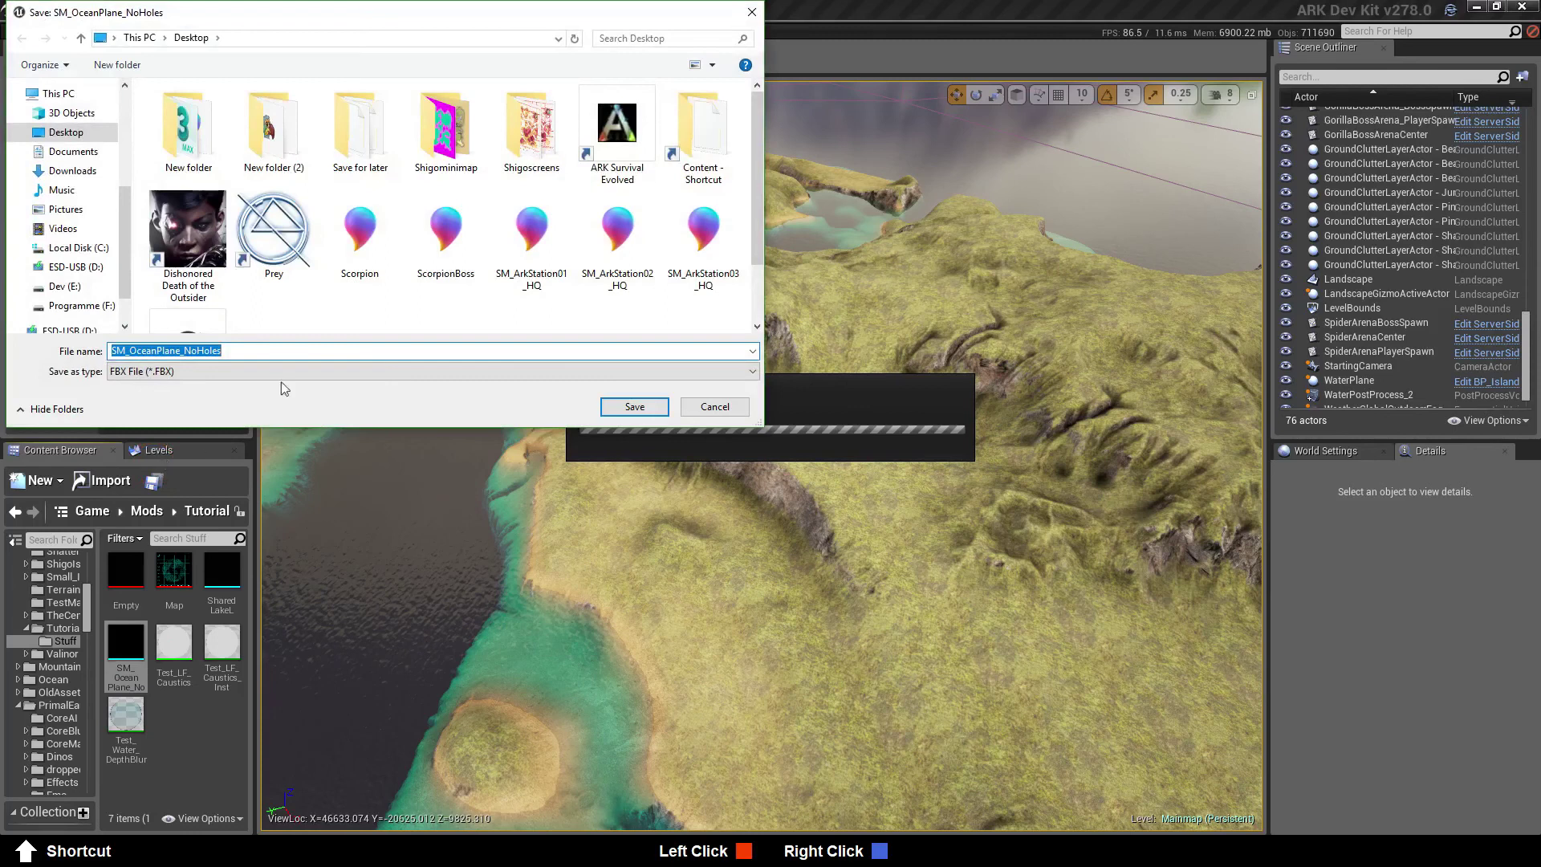
{"action": "left_click", "coordinate": [638, 408]}
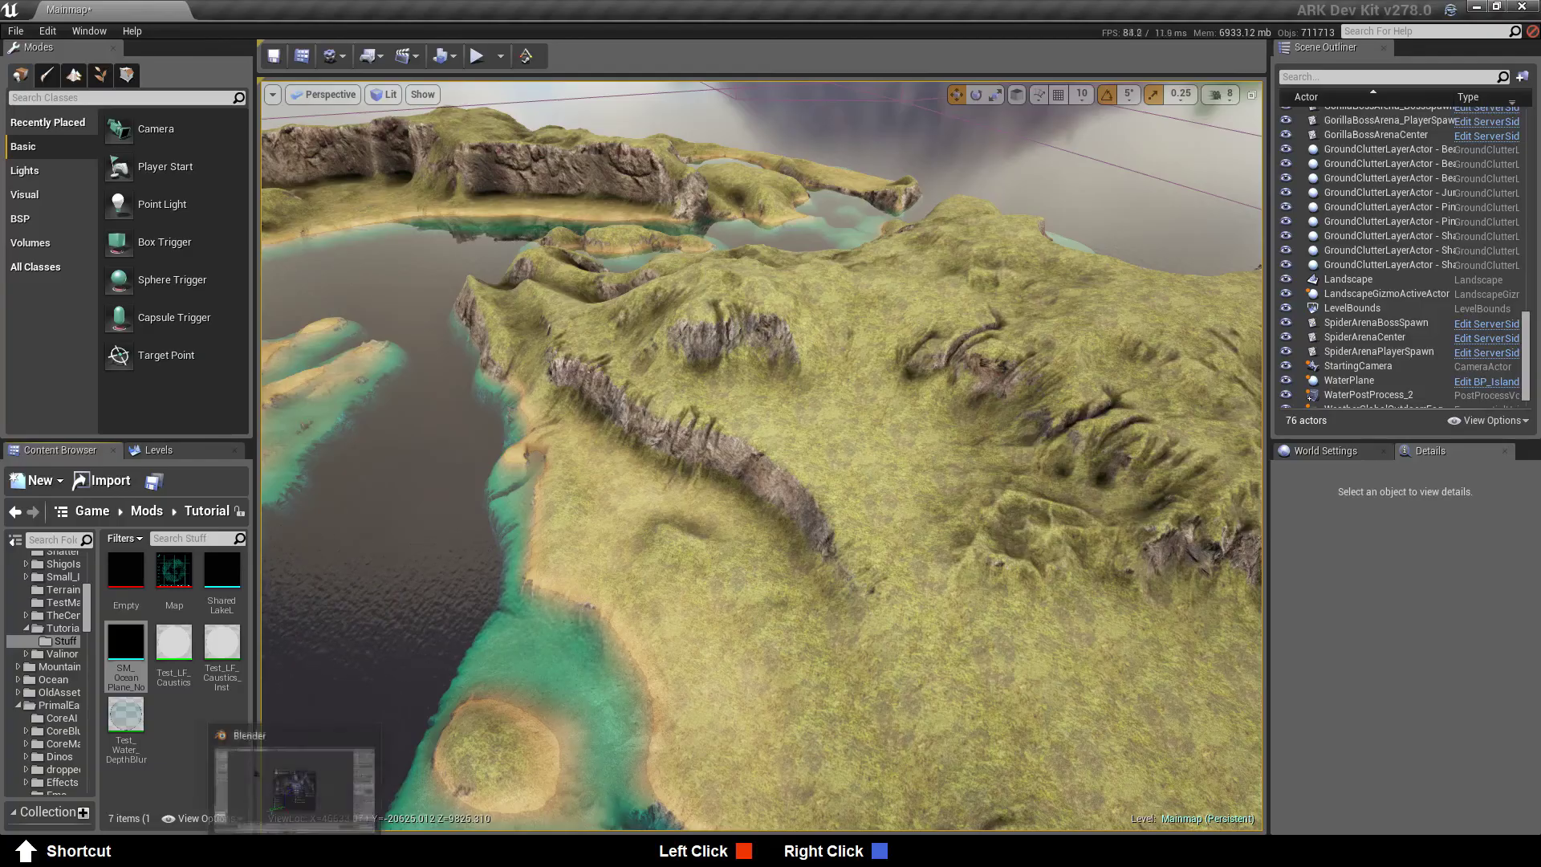
Switch to Blender and delete the default cube from the scene
{"action": "left_click", "coordinate": [292, 851]}
{"action": "left_click_drag", "start_coordinate": [540, 396], "coordinate": [674, 379]}
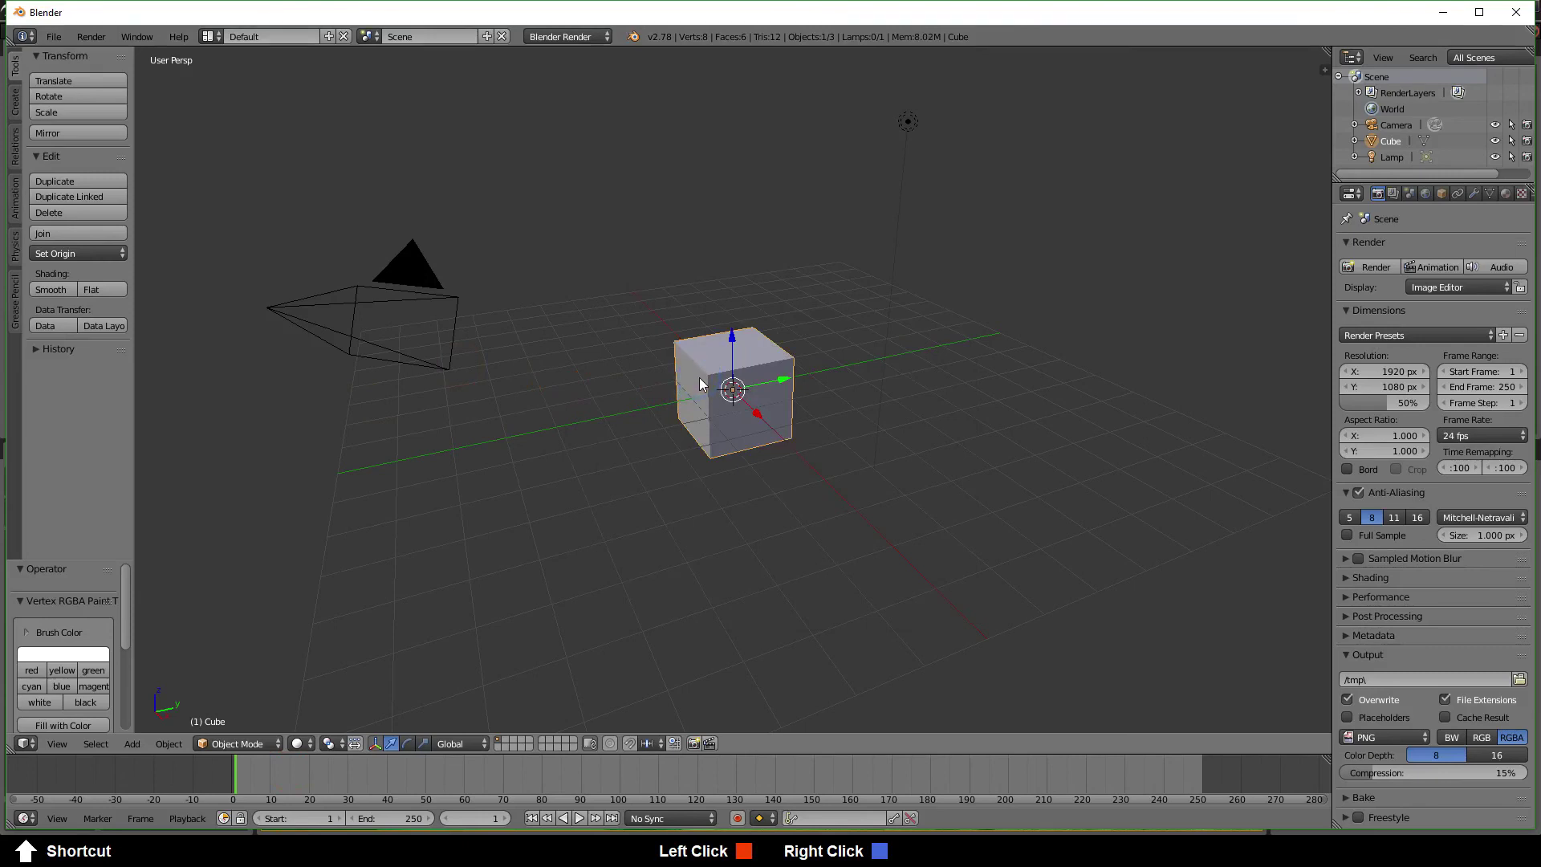
{"action": "key", "text": "x"}
{"action": "left_click", "coordinate": [673, 381]}
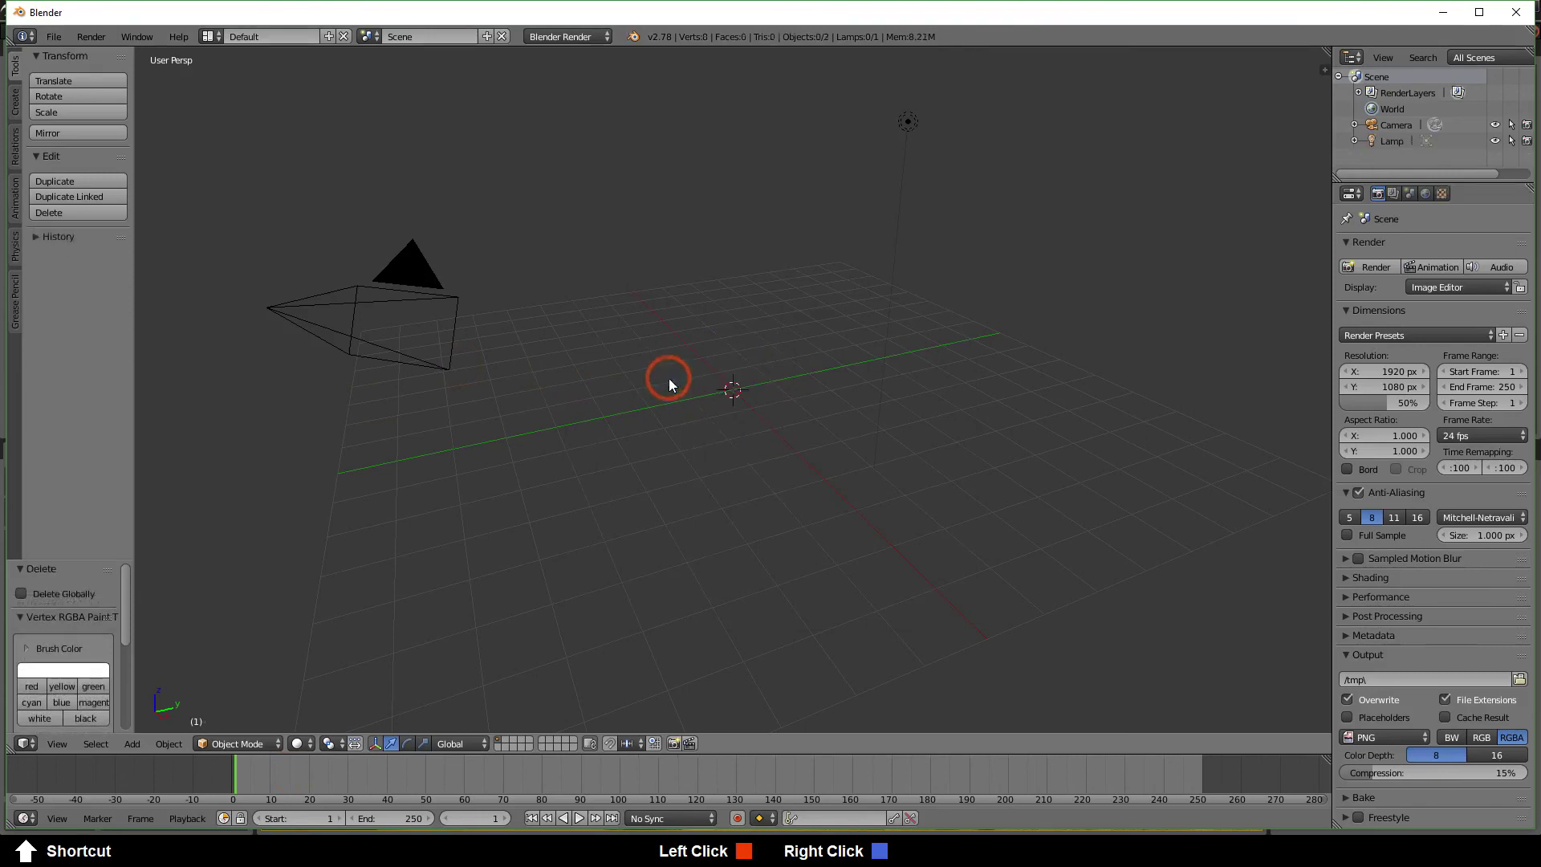
Maximize the Blender window and import SM_OceanPlane_NoHoles.FBX from the Desktop
{"action": "left_click", "coordinate": [54, 37]}
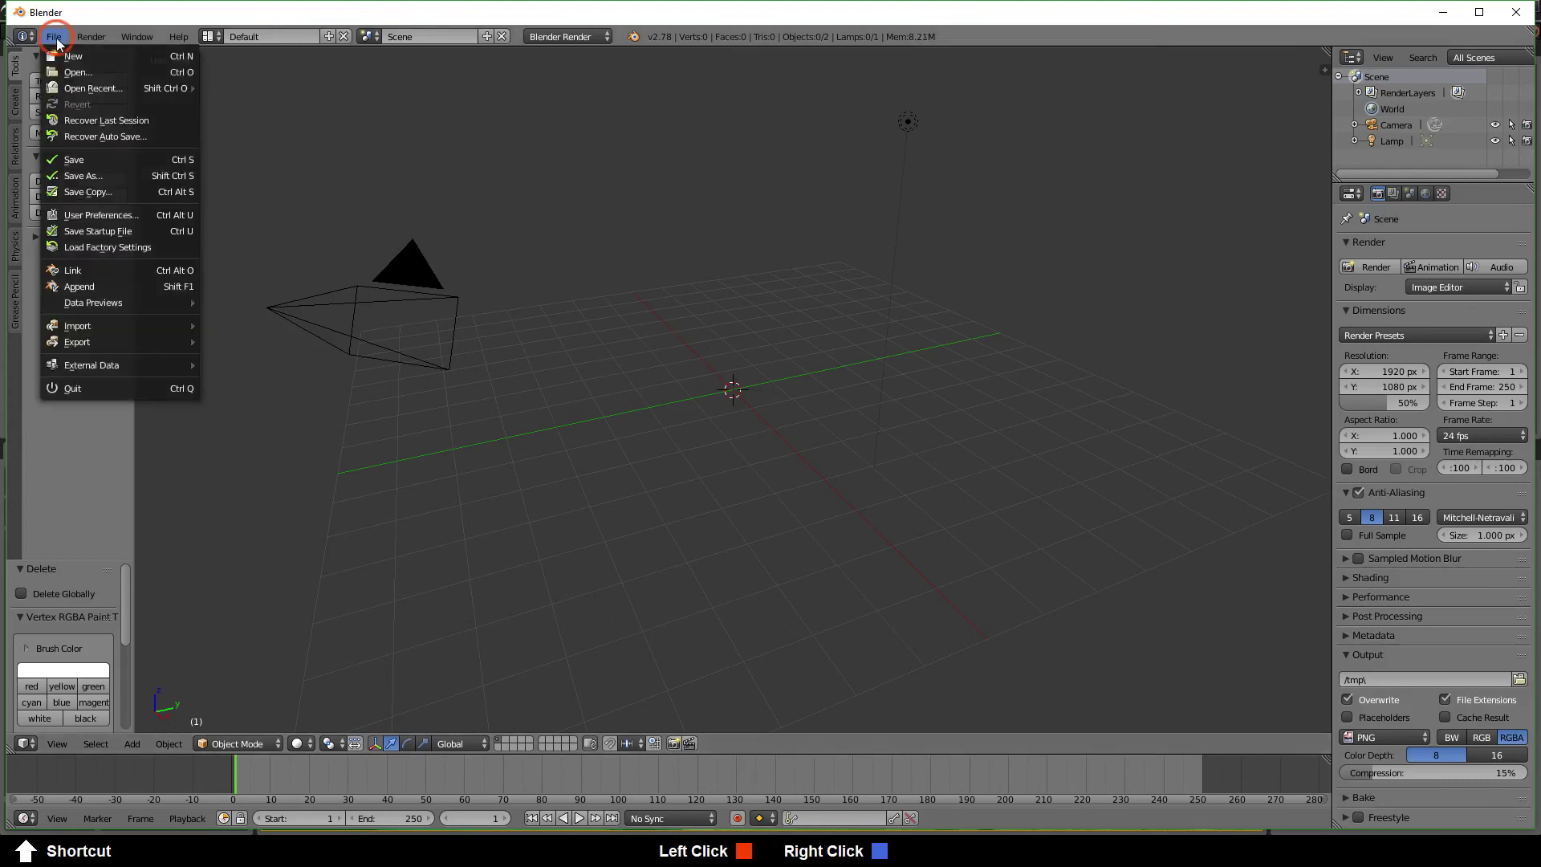
{"action": "left_click", "coordinate": [56, 39]}
{"action": "left_click", "coordinate": [1478, 10]}
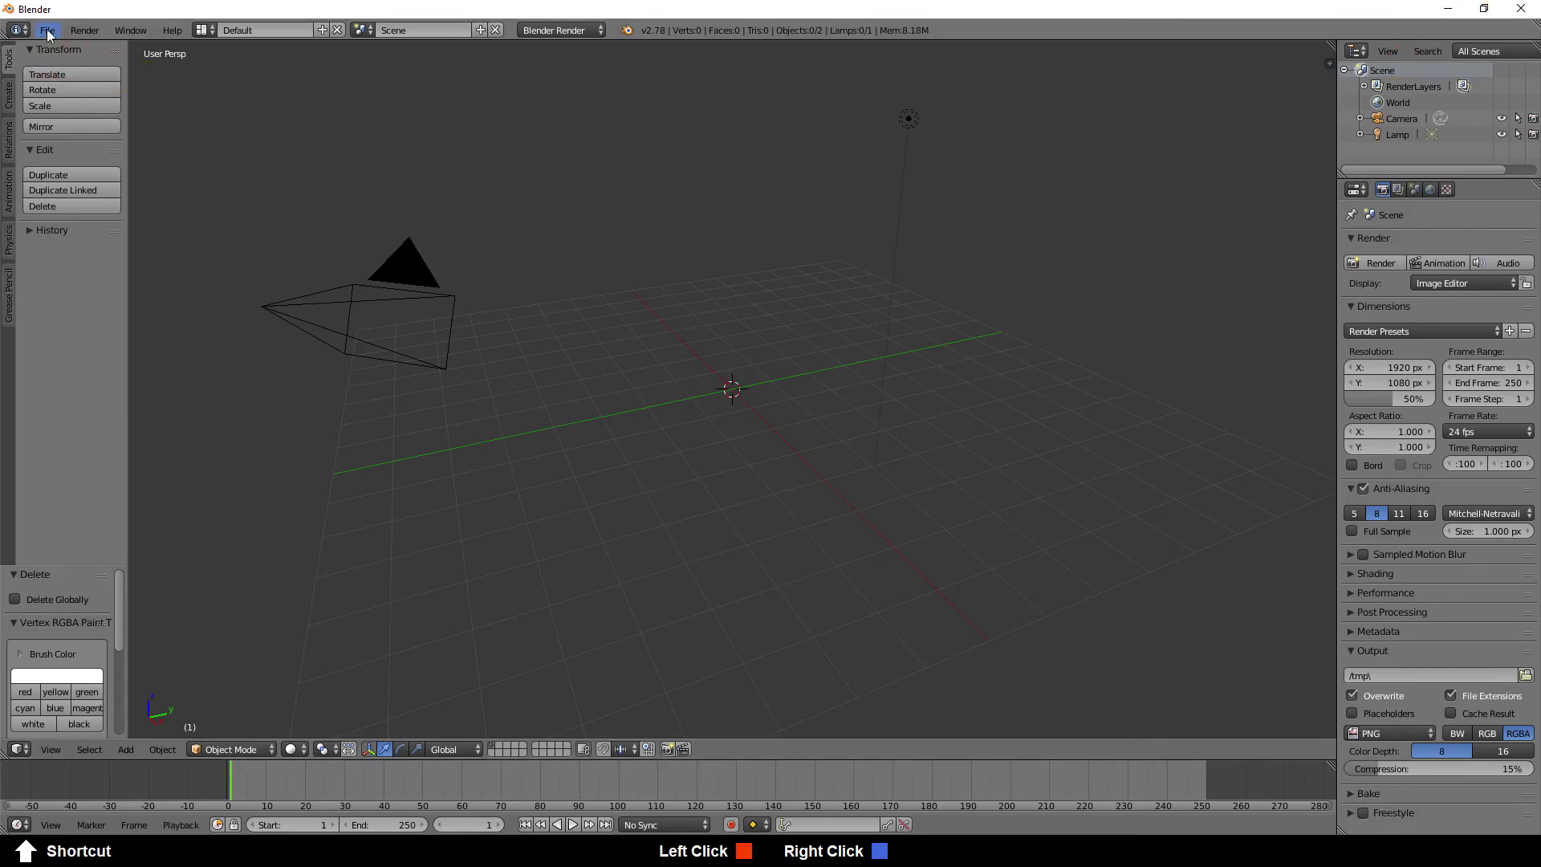
{"action": "left_click", "coordinate": [47, 31]}
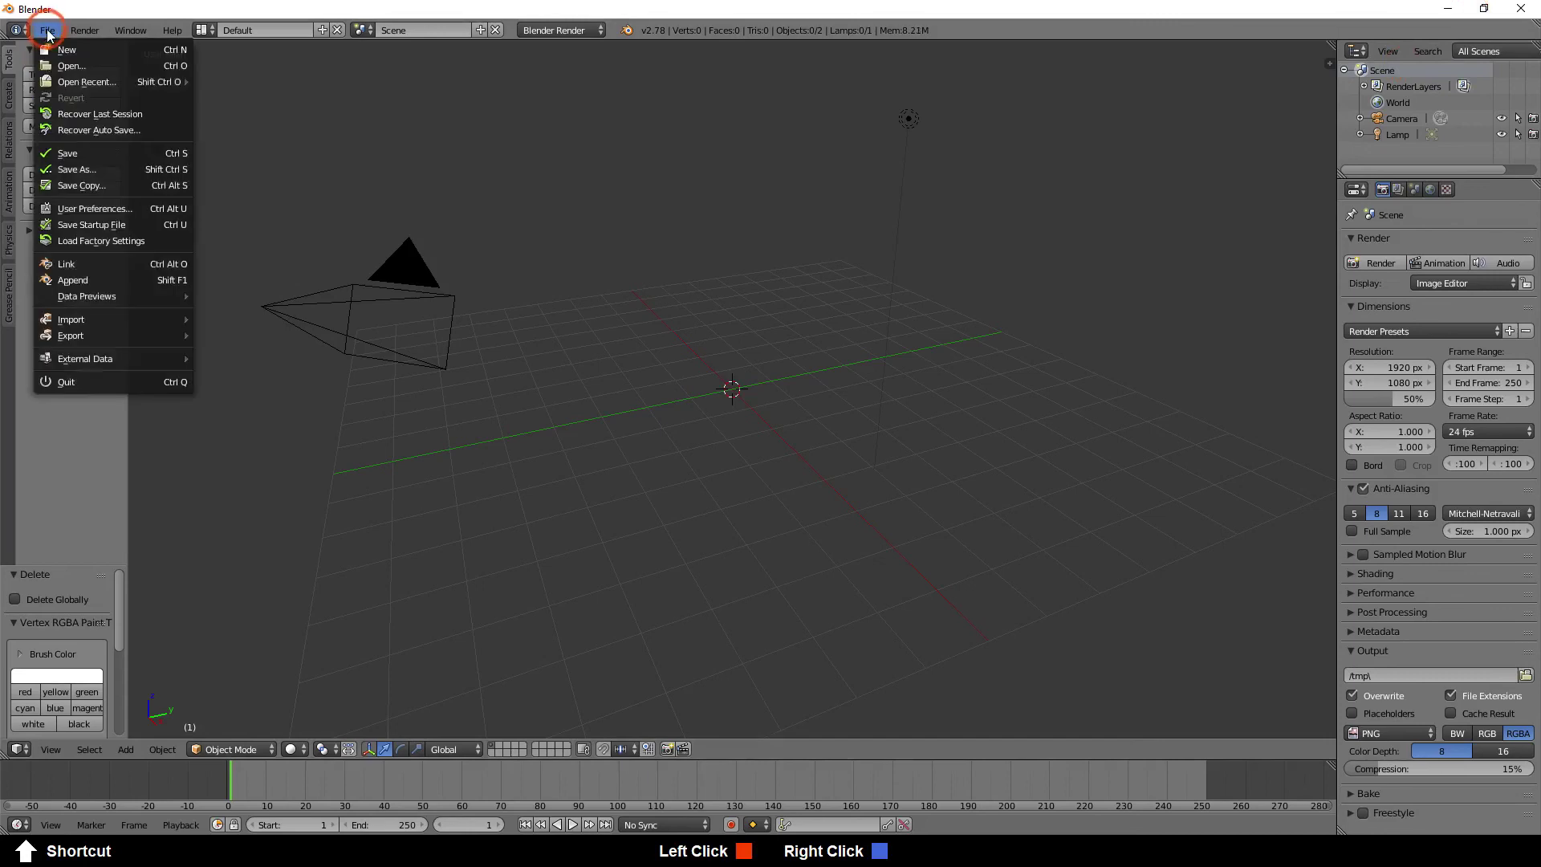
{"action": "left_click", "coordinate": [98, 321]}
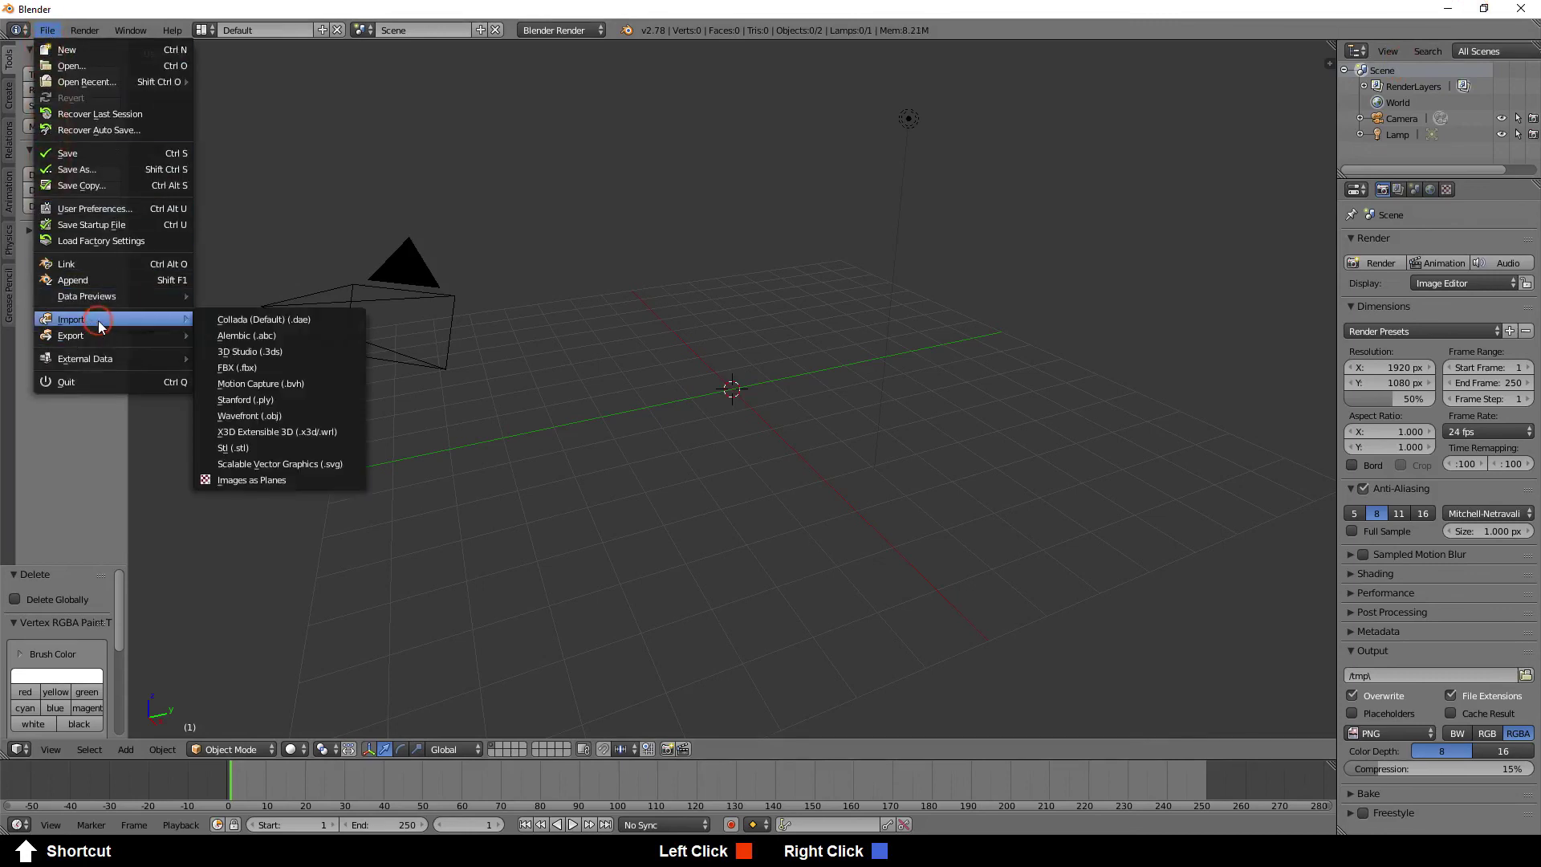
{"action": "left_click", "coordinate": [249, 369]}
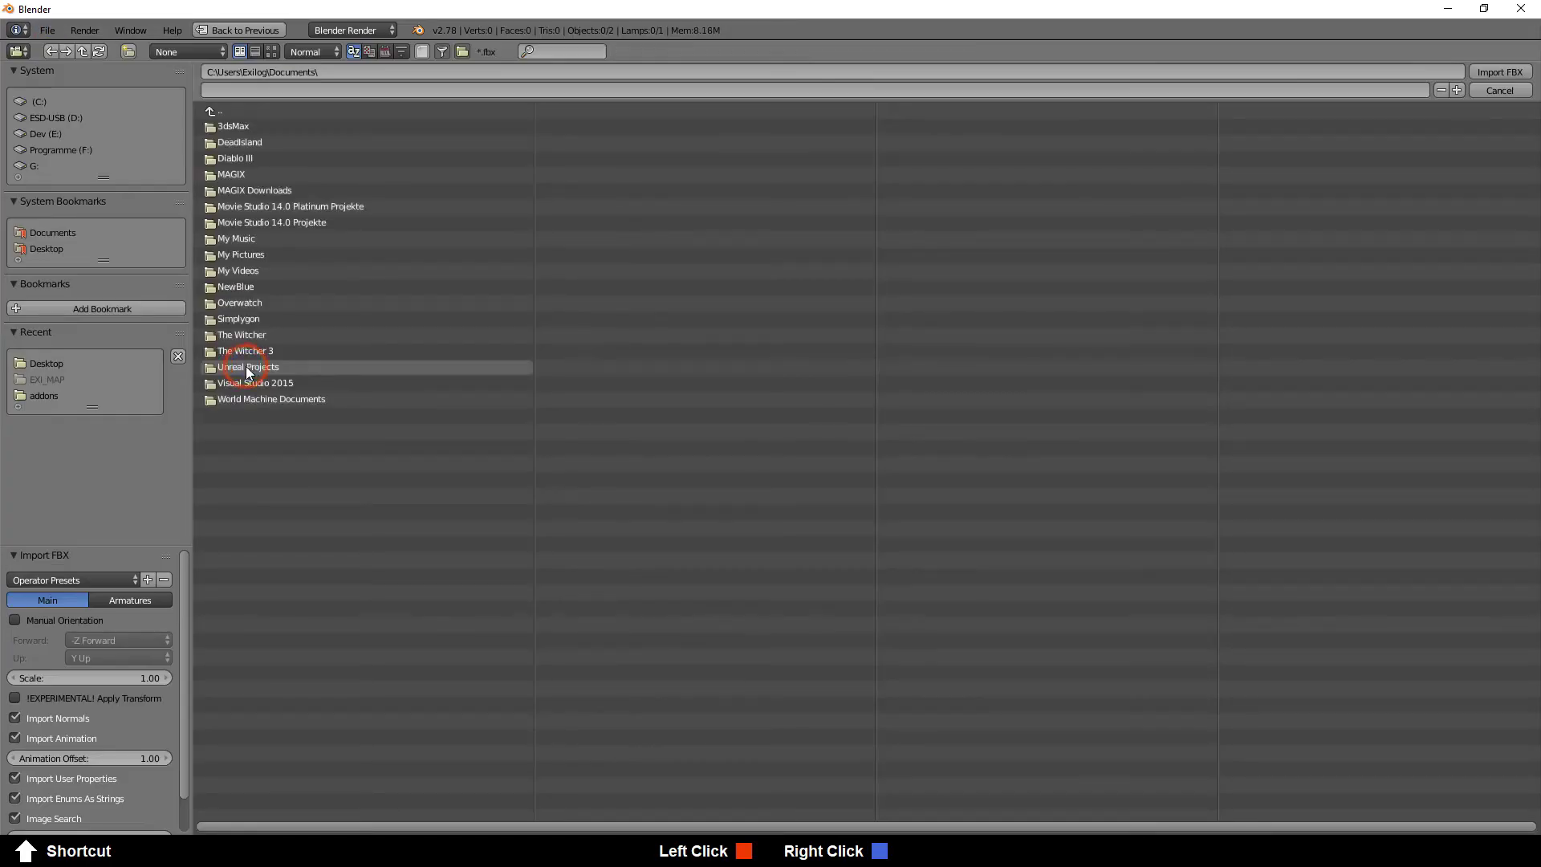
{"action": "left_click", "coordinate": [45, 249]}
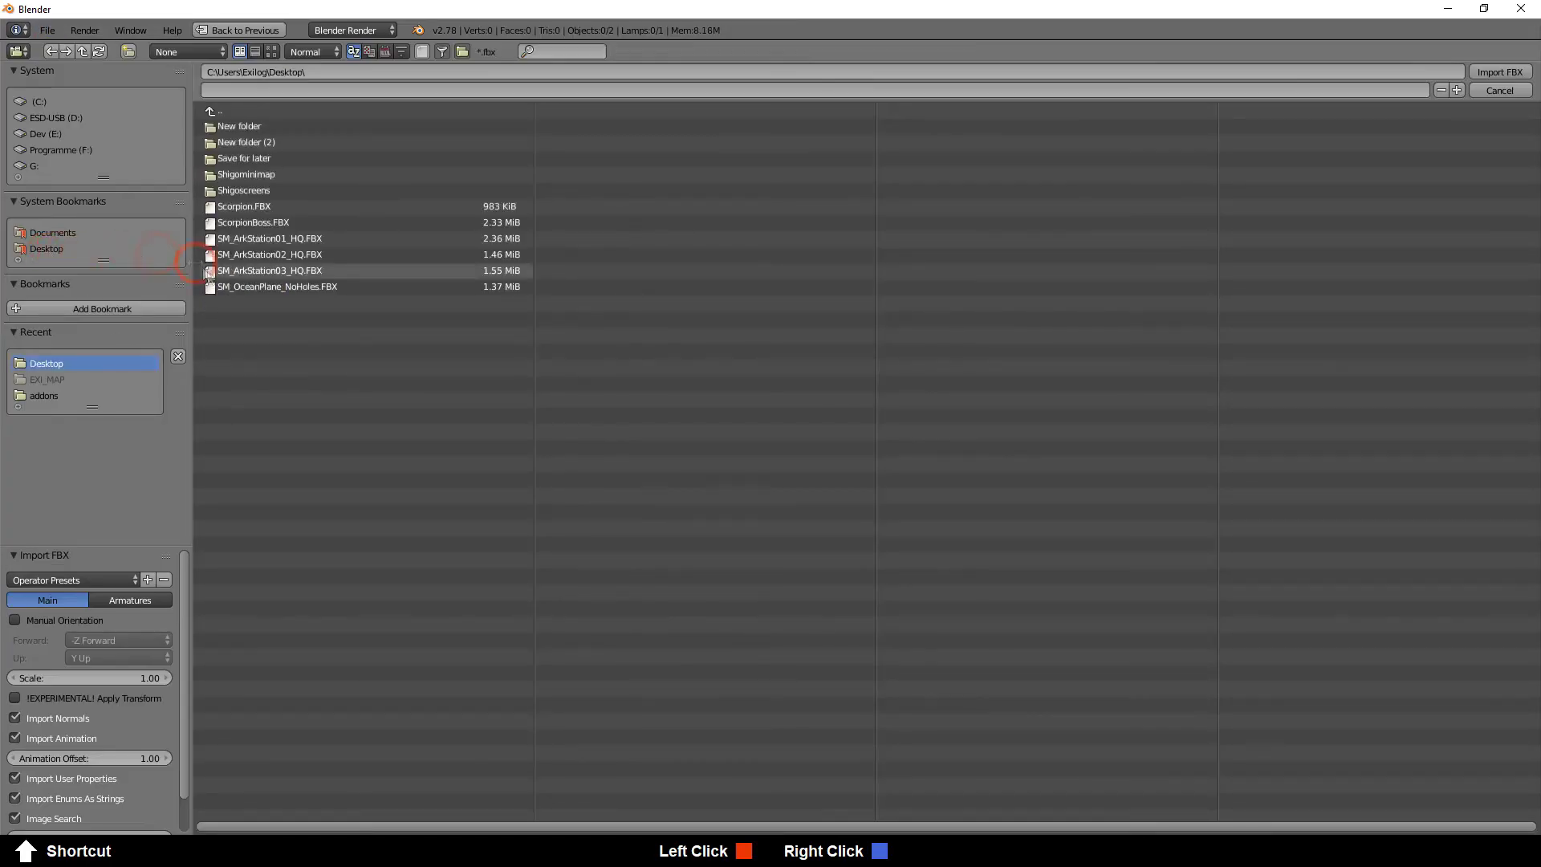
{"action": "left_click", "coordinate": [255, 293]}
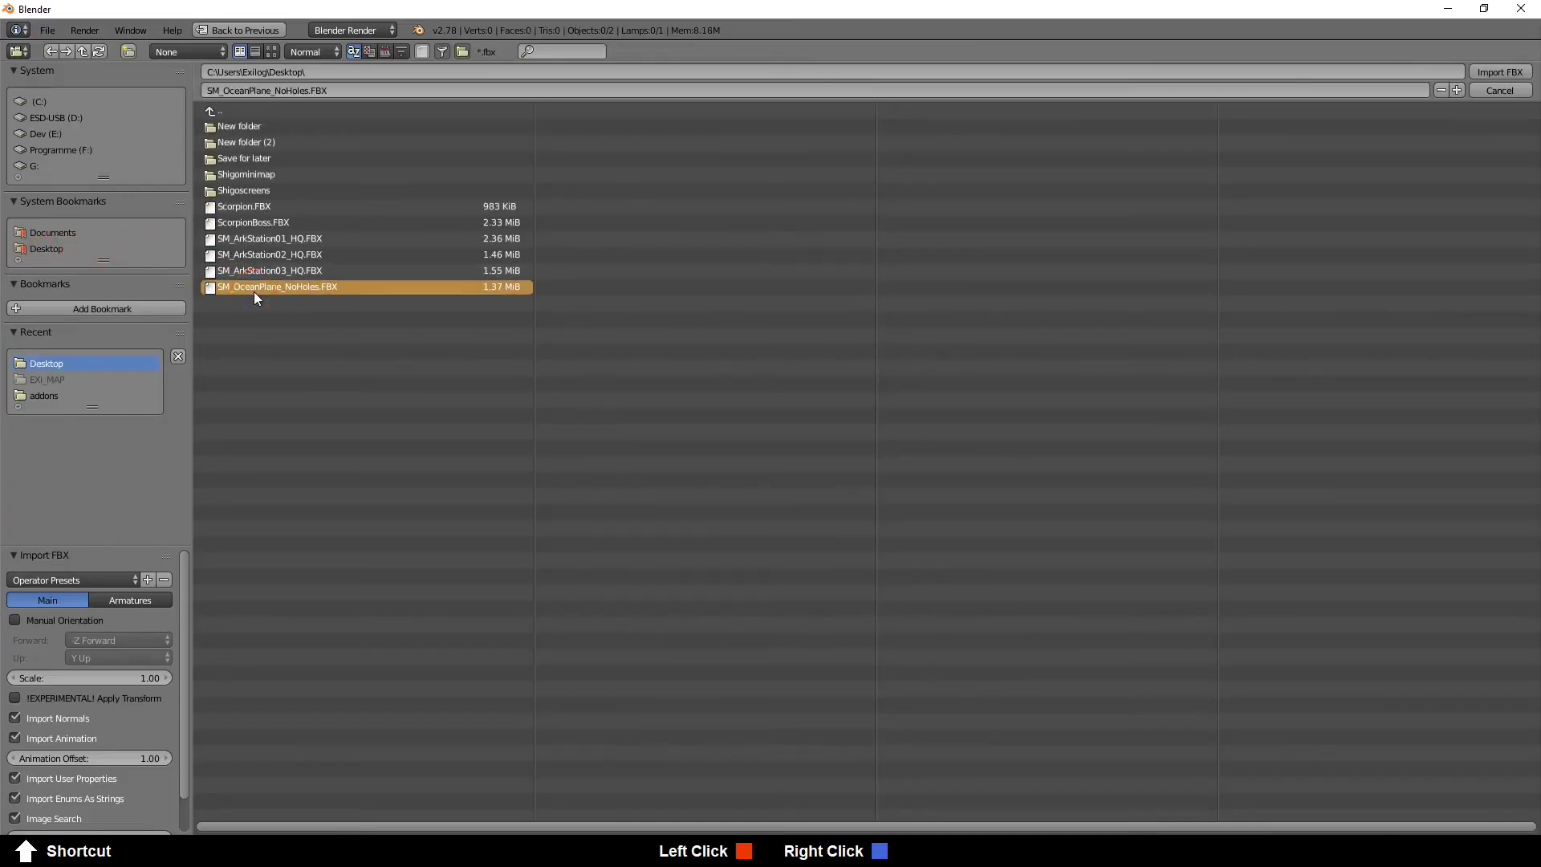
{"action": "double_click", "coordinate": [255, 292]}
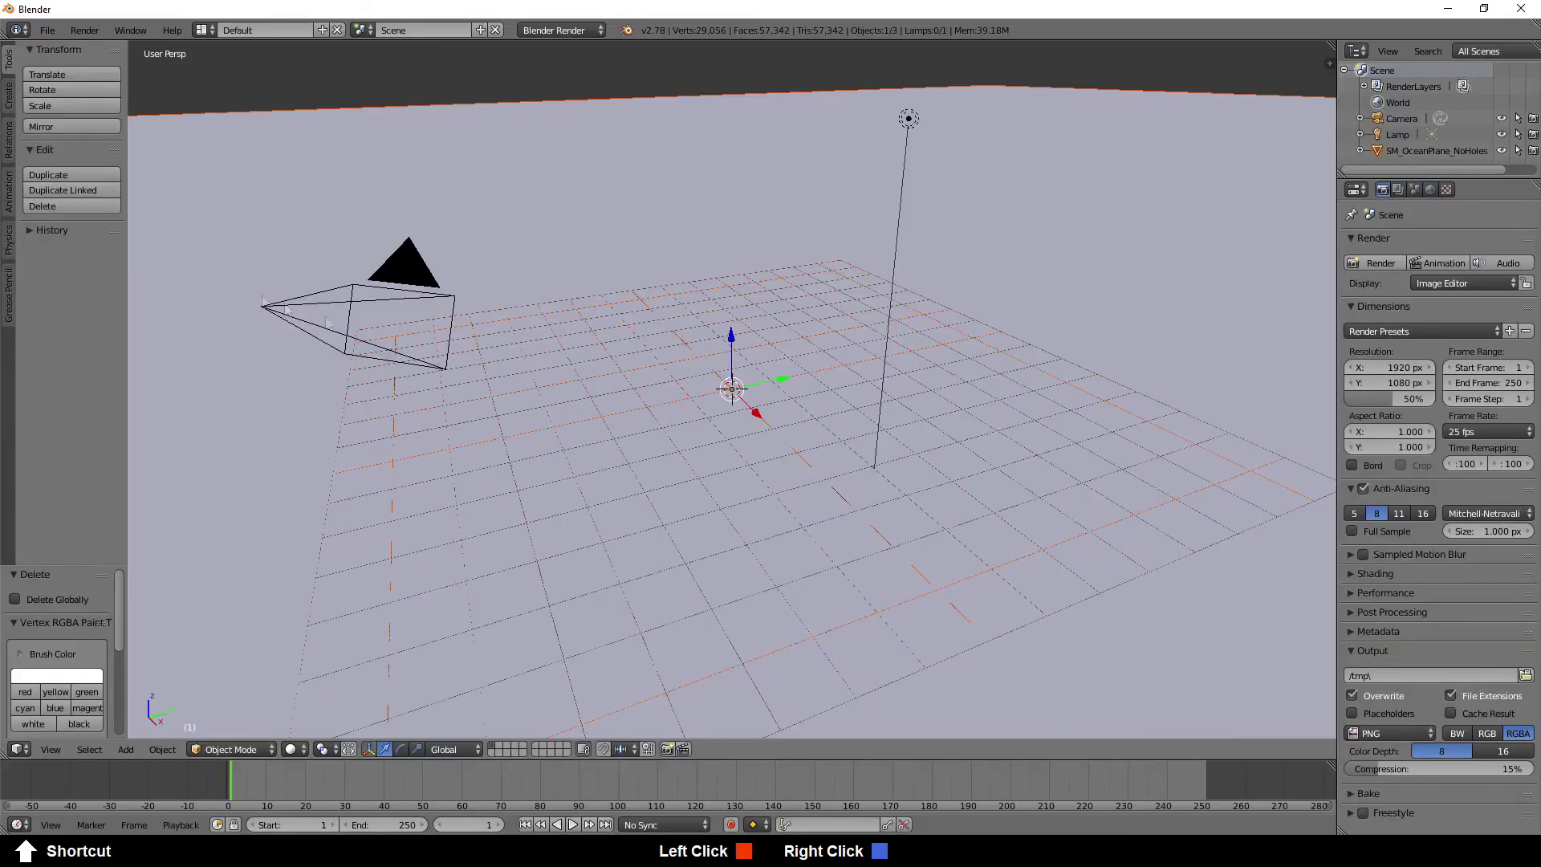
Set the viewport shading to Texture to display the blue painted patch on the ocean plane
{"action": "left_click", "coordinate": [294, 750]}
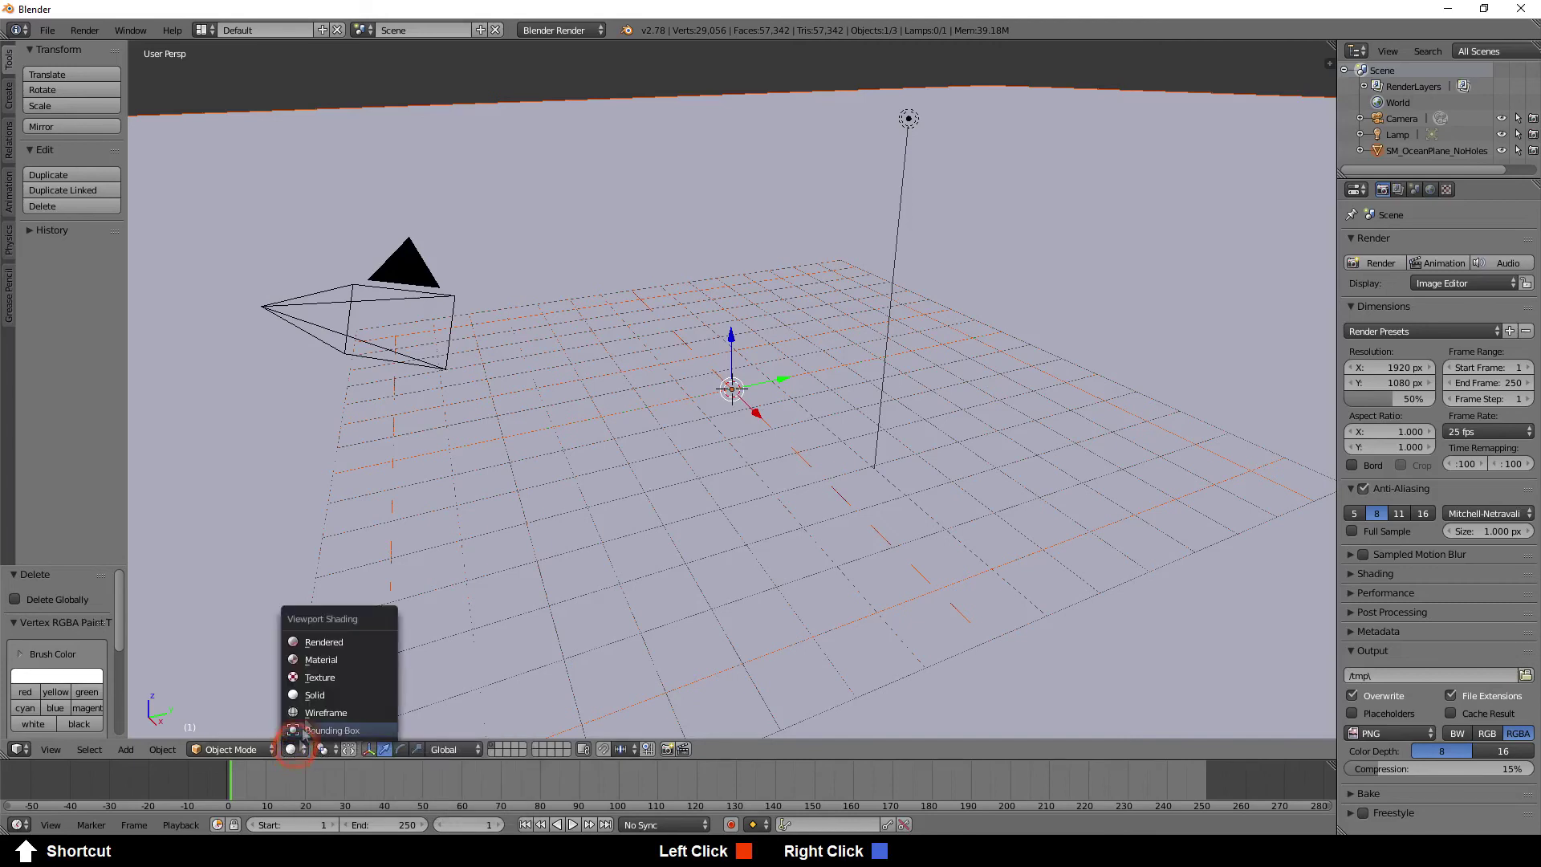
{"action": "left_click", "coordinate": [310, 679]}
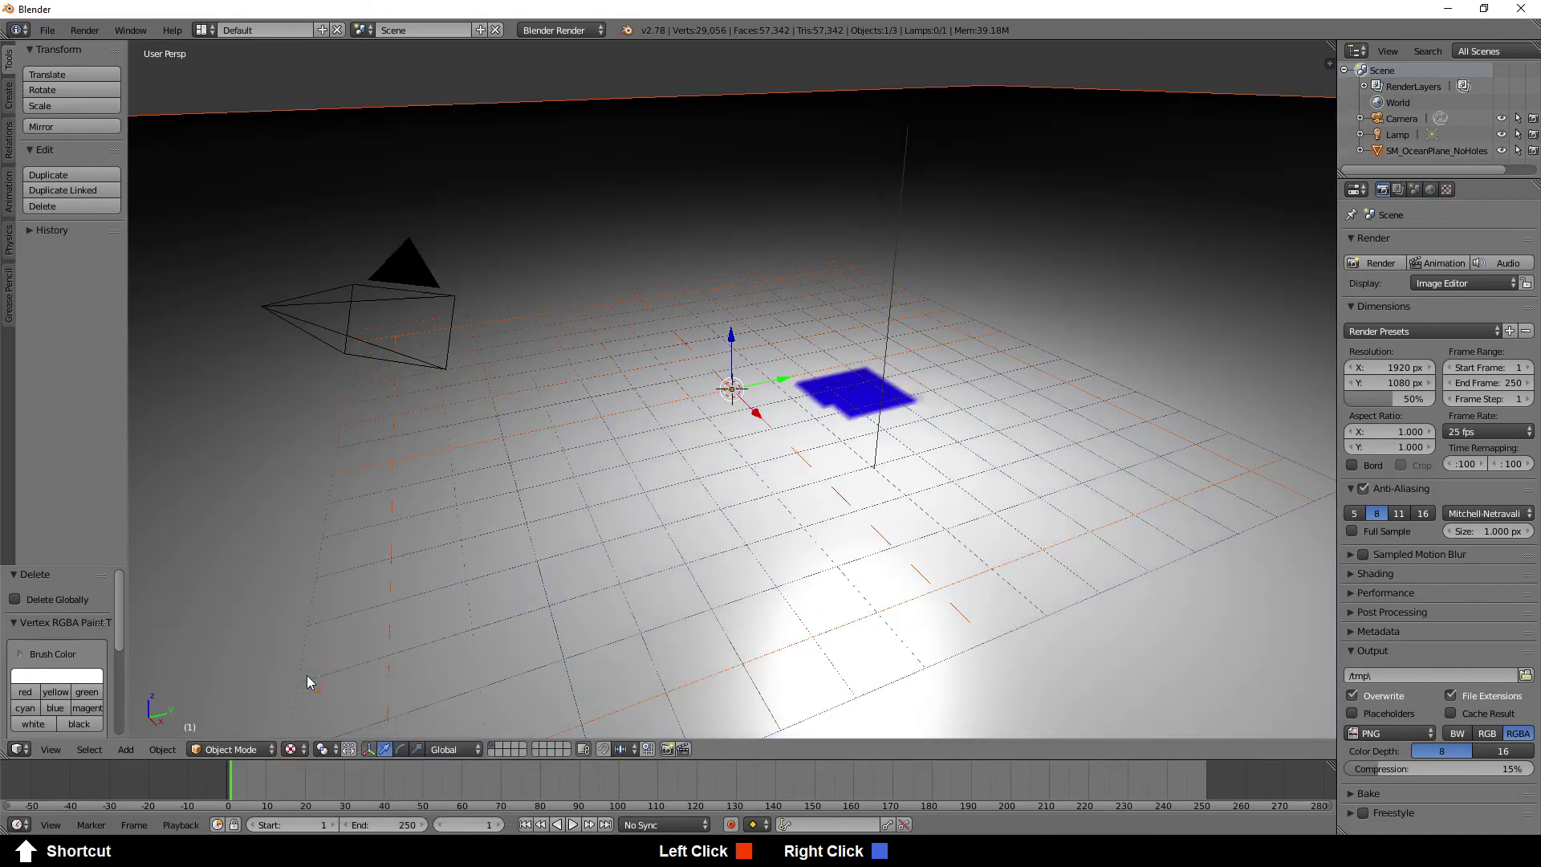
{"action": "left_click_drag", "start_coordinate": [968, 380], "coordinate": [968, 499], "text": "alt"}
{"action": "scroll", "coordinate": [942, 506], "scroll_direction": "up", "scroll_amount": 4}
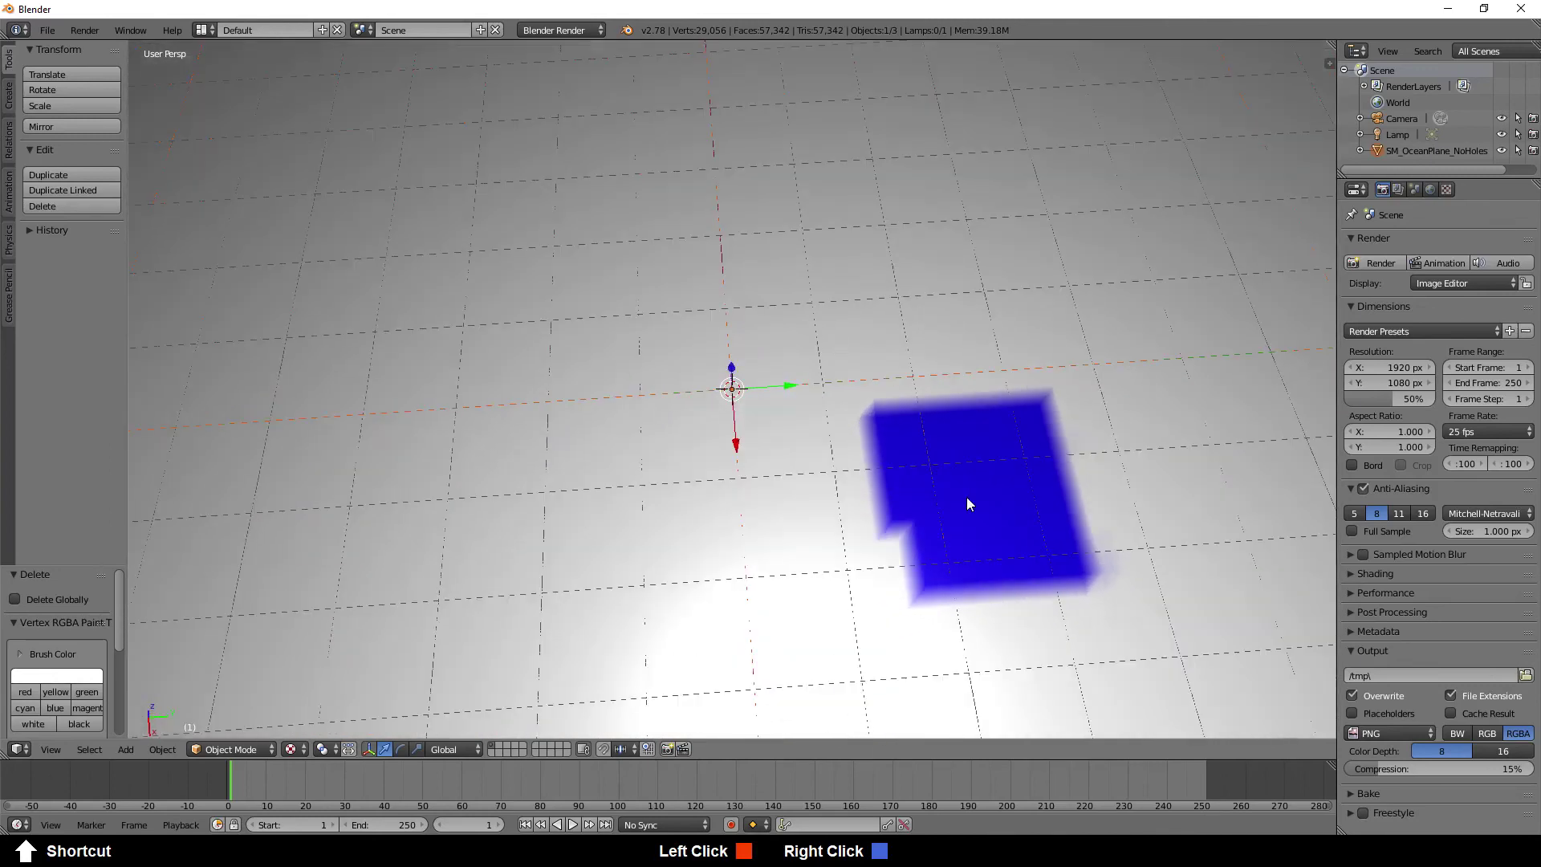
Select the imported ocean plane and put it into Edit Mode
{"action": "left_click", "coordinate": [230, 751]}
{"action": "right_click", "coordinate": [695, 518]}
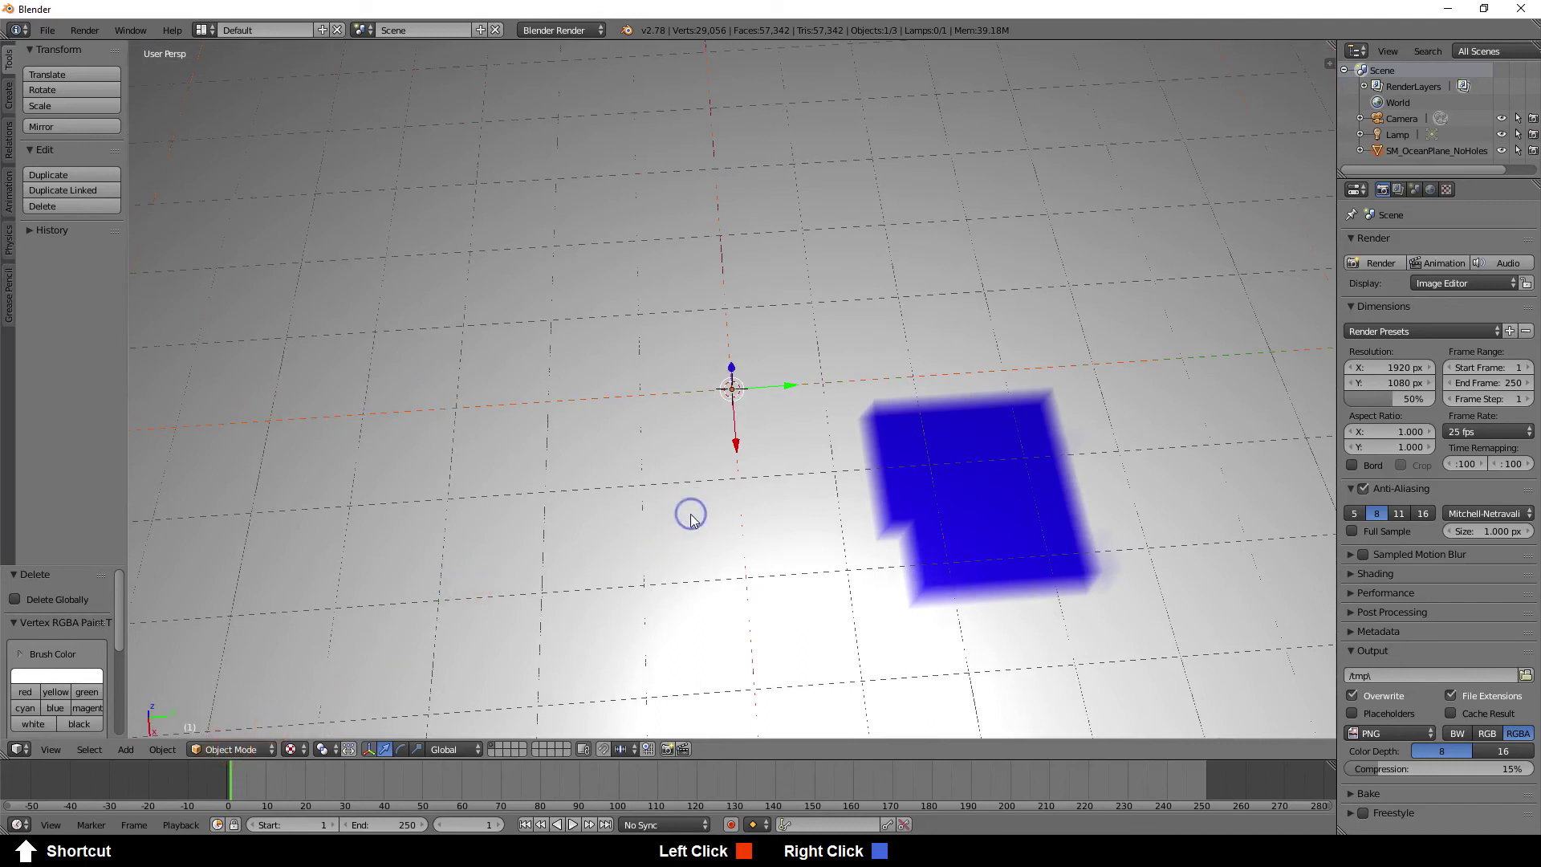
{"action": "left_click", "coordinate": [240, 751]}
{"action": "left_click", "coordinate": [229, 711]}
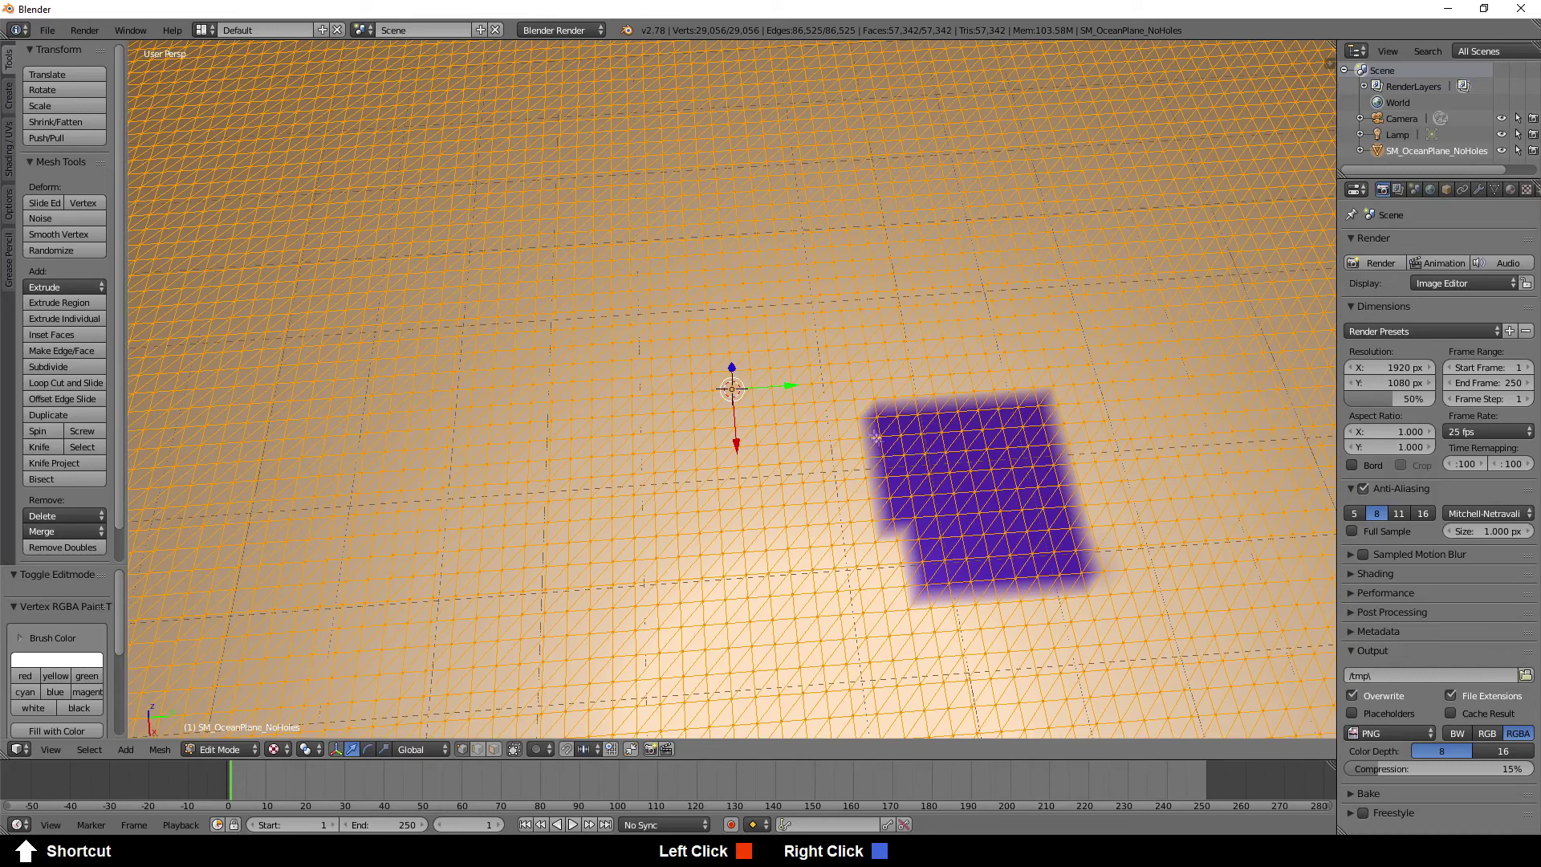
Clear the full mesh selection, select only the vertices inside the blue painted patch, and delete those vertices
{"action": "left_click", "coordinate": [949, 473]}
{"action": "right_click", "coordinate": [950, 473]}
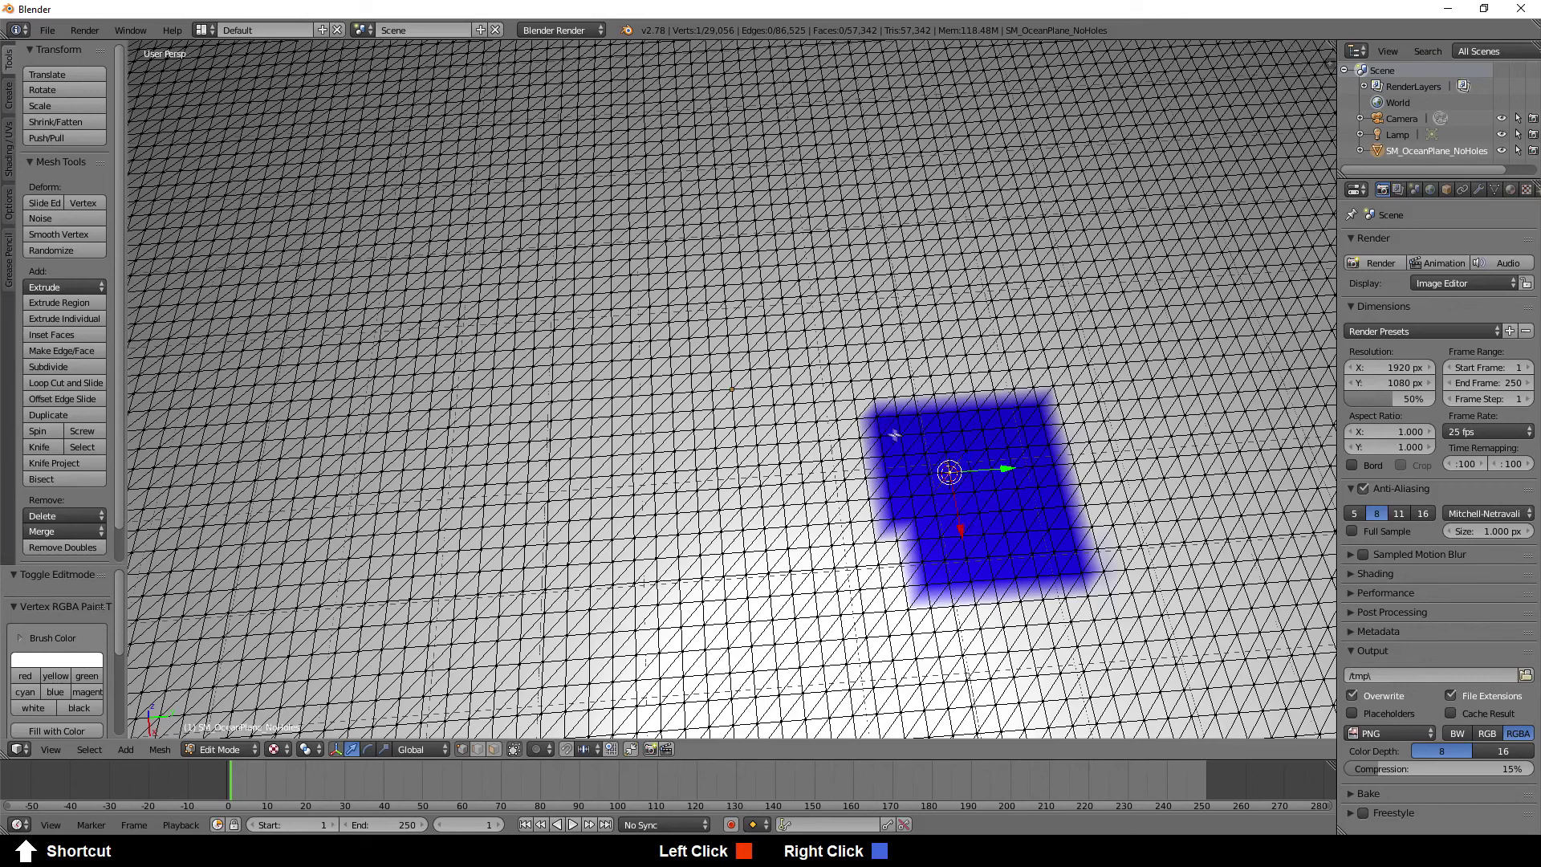
{"action": "left_click", "coordinate": [873, 412]}
{"action": "mouse_move", "coordinate": [871, 413]}
{"action": "left_mouse_down"}
{"action": "mouse_move", "coordinate": [888, 513]}
{"action": "mouse_move", "coordinate": [932, 583]}
{"action": "mouse_move", "coordinate": [1079, 579]}
{"action": "mouse_move", "coordinate": [1048, 406]}
{"action": "mouse_move", "coordinate": [984, 402]}
{"action": "left_mouse_up"}
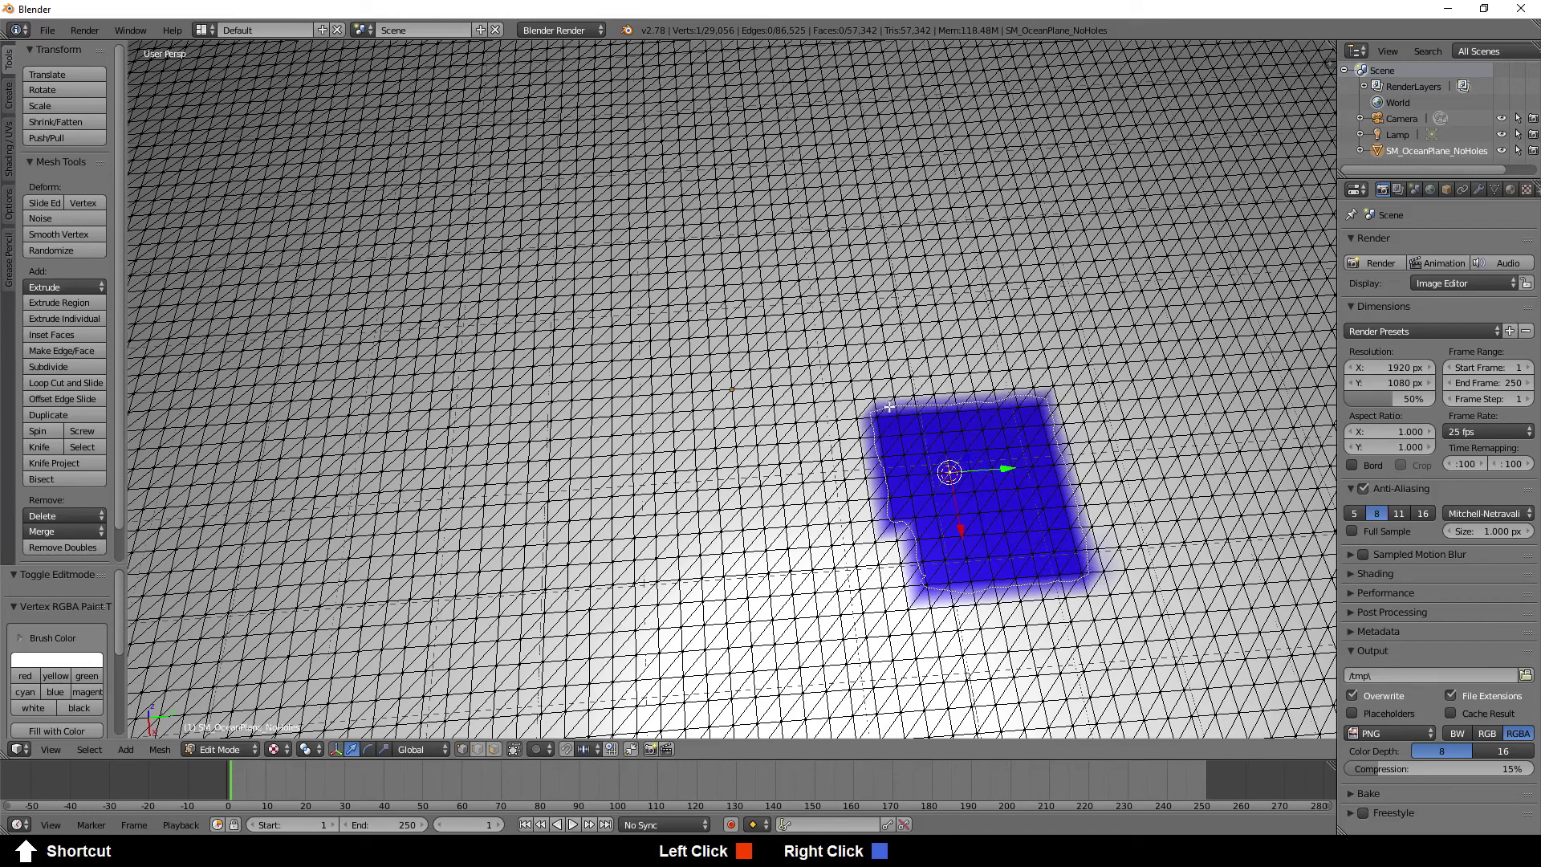
{"action": "left_click_drag", "start_coordinate": [878, 408], "coordinate": [879, 408], "text": "ctrl"}
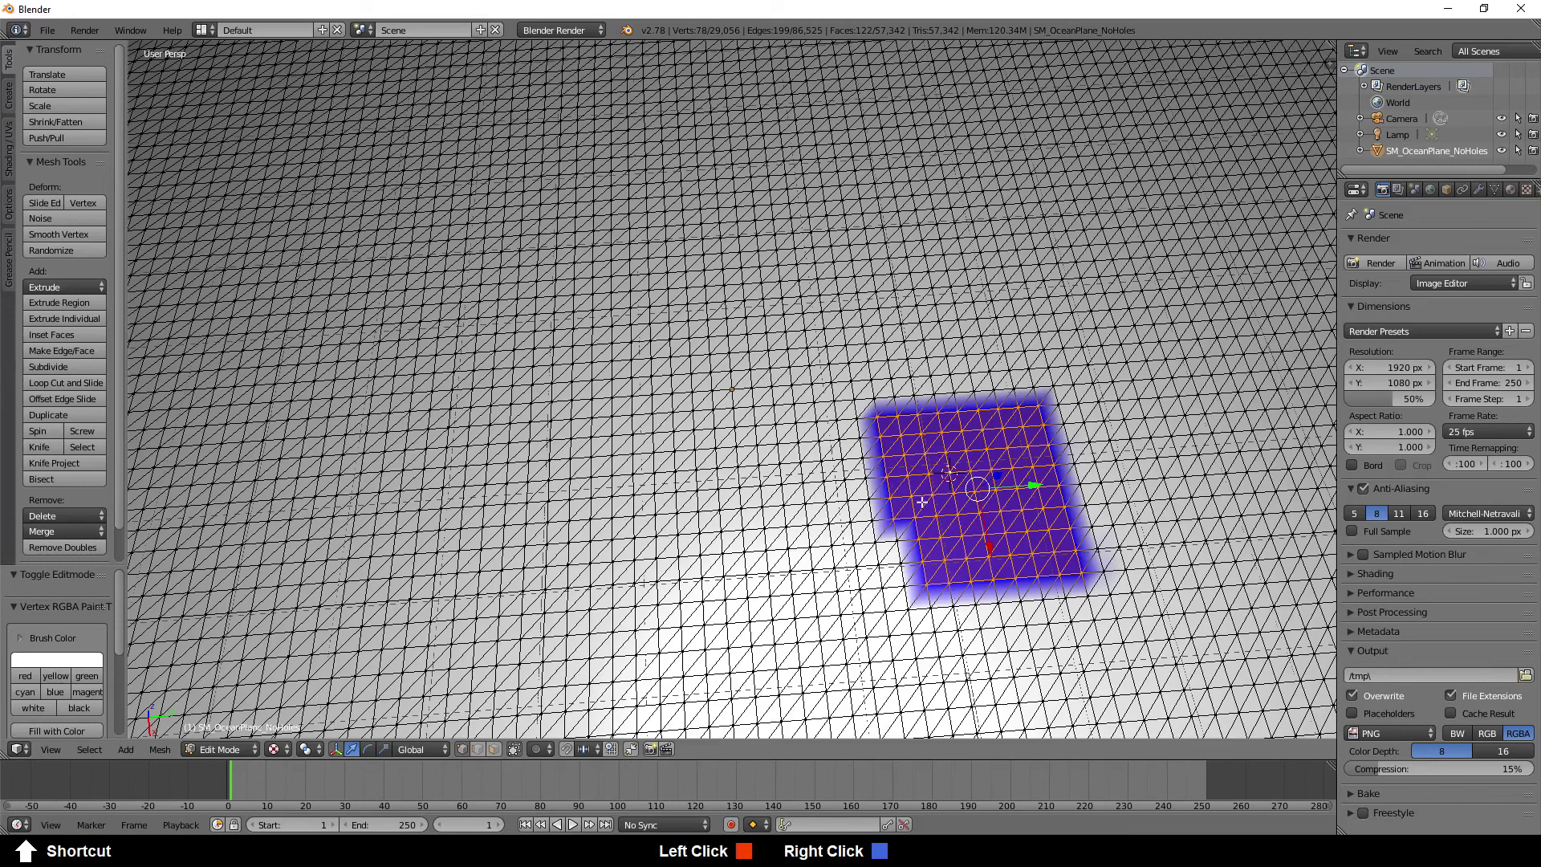
{"action": "key", "text": "x"}
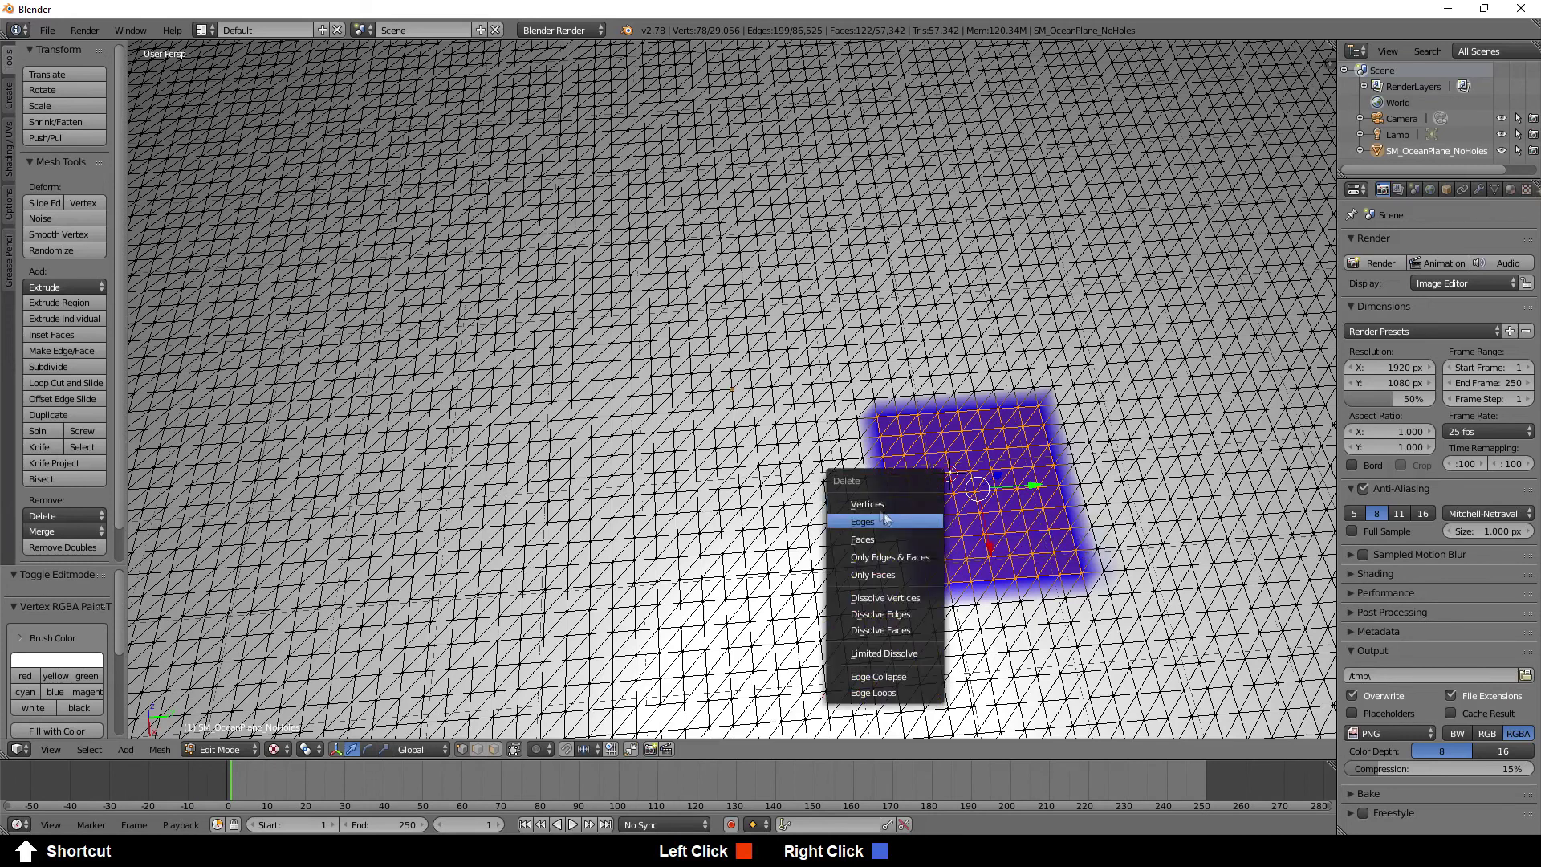
{"action": "left_click", "coordinate": [868, 505]}
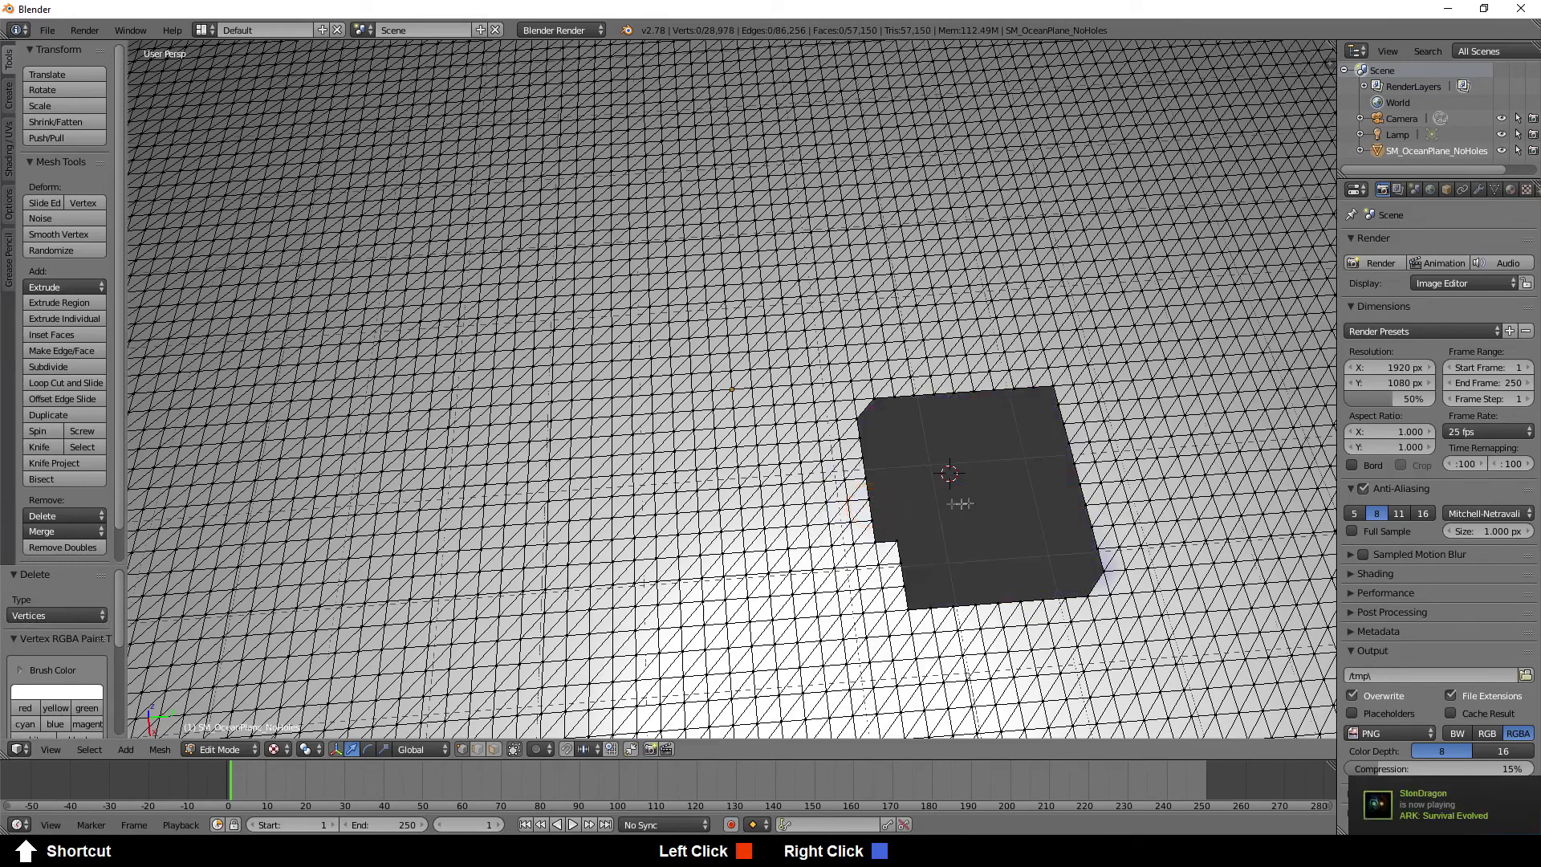
Return the ocean plane to Object Mode and select the whole mesh
{"action": "scroll", "coordinate": [1009, 514], "scroll_direction": "down", "scroll_amount": 6}
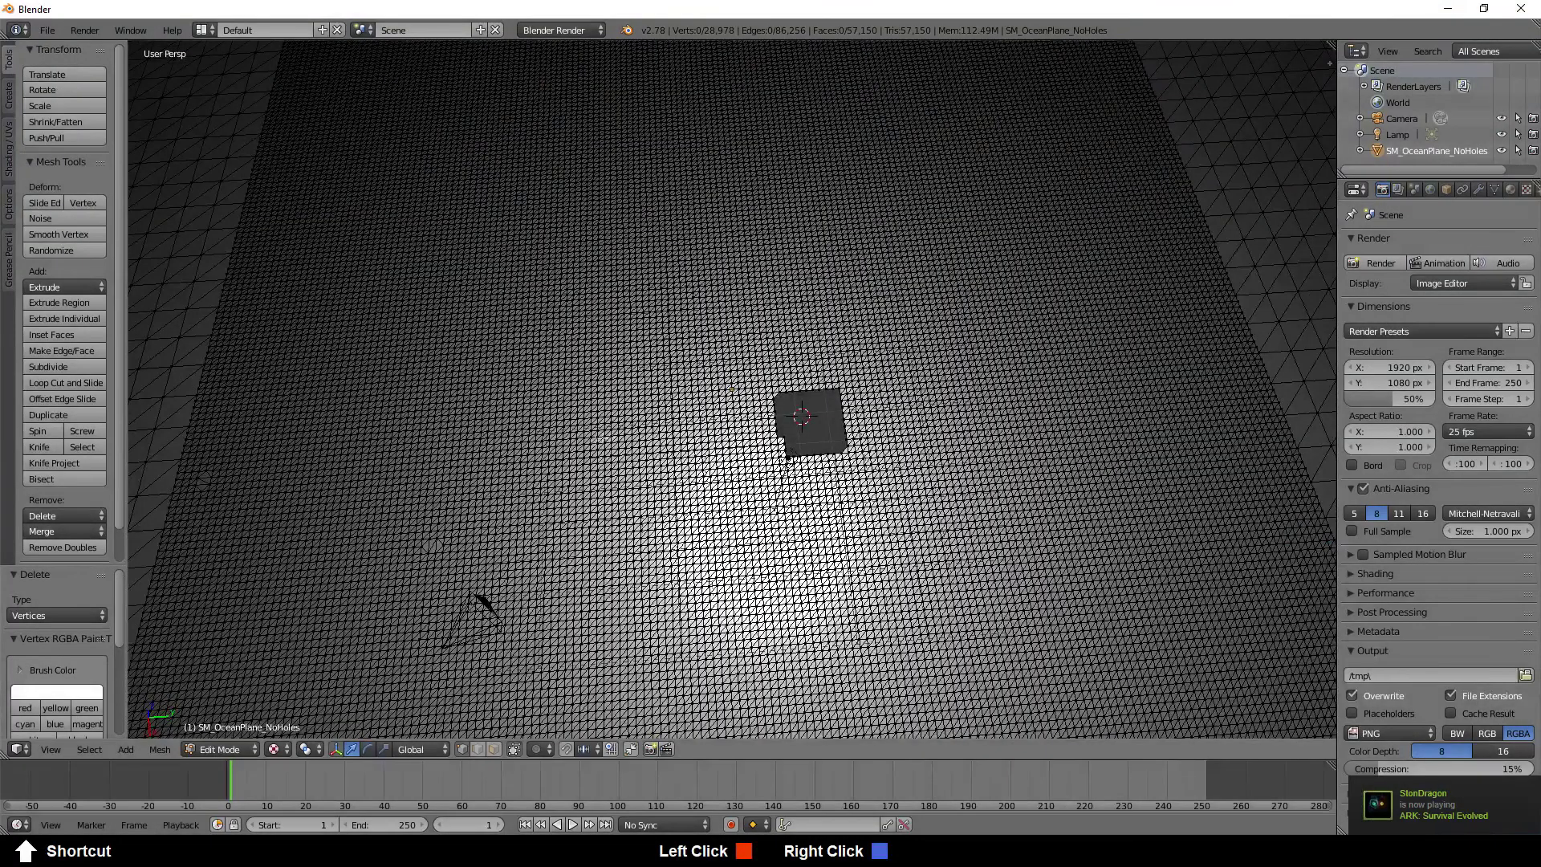
{"action": "left_click", "coordinate": [219, 749]}
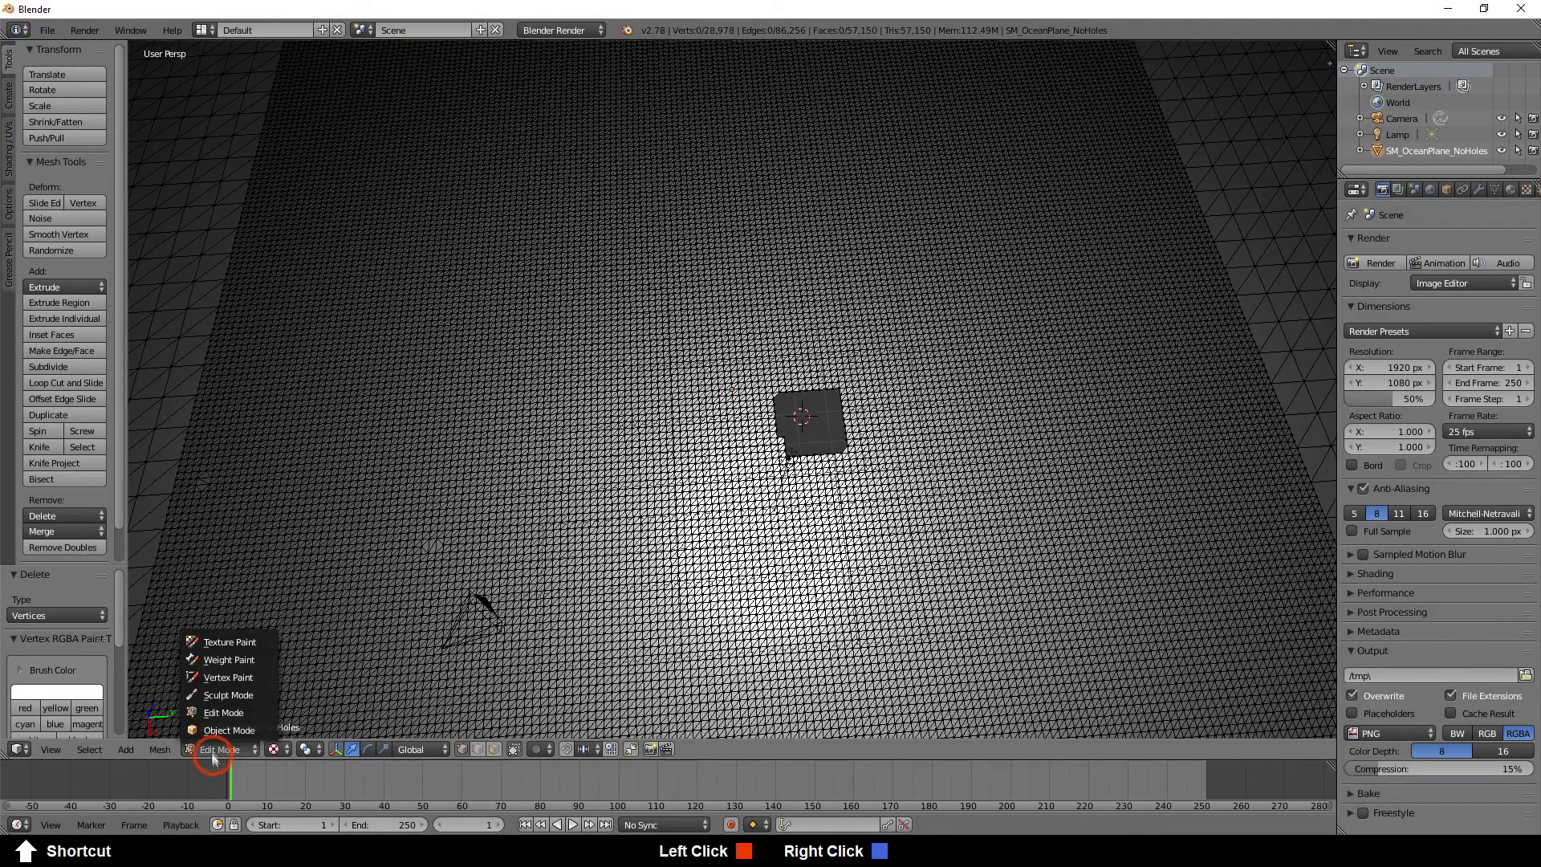
{"action": "left_click", "coordinate": [216, 732]}
{"action": "right_click", "coordinate": [700, 454]}
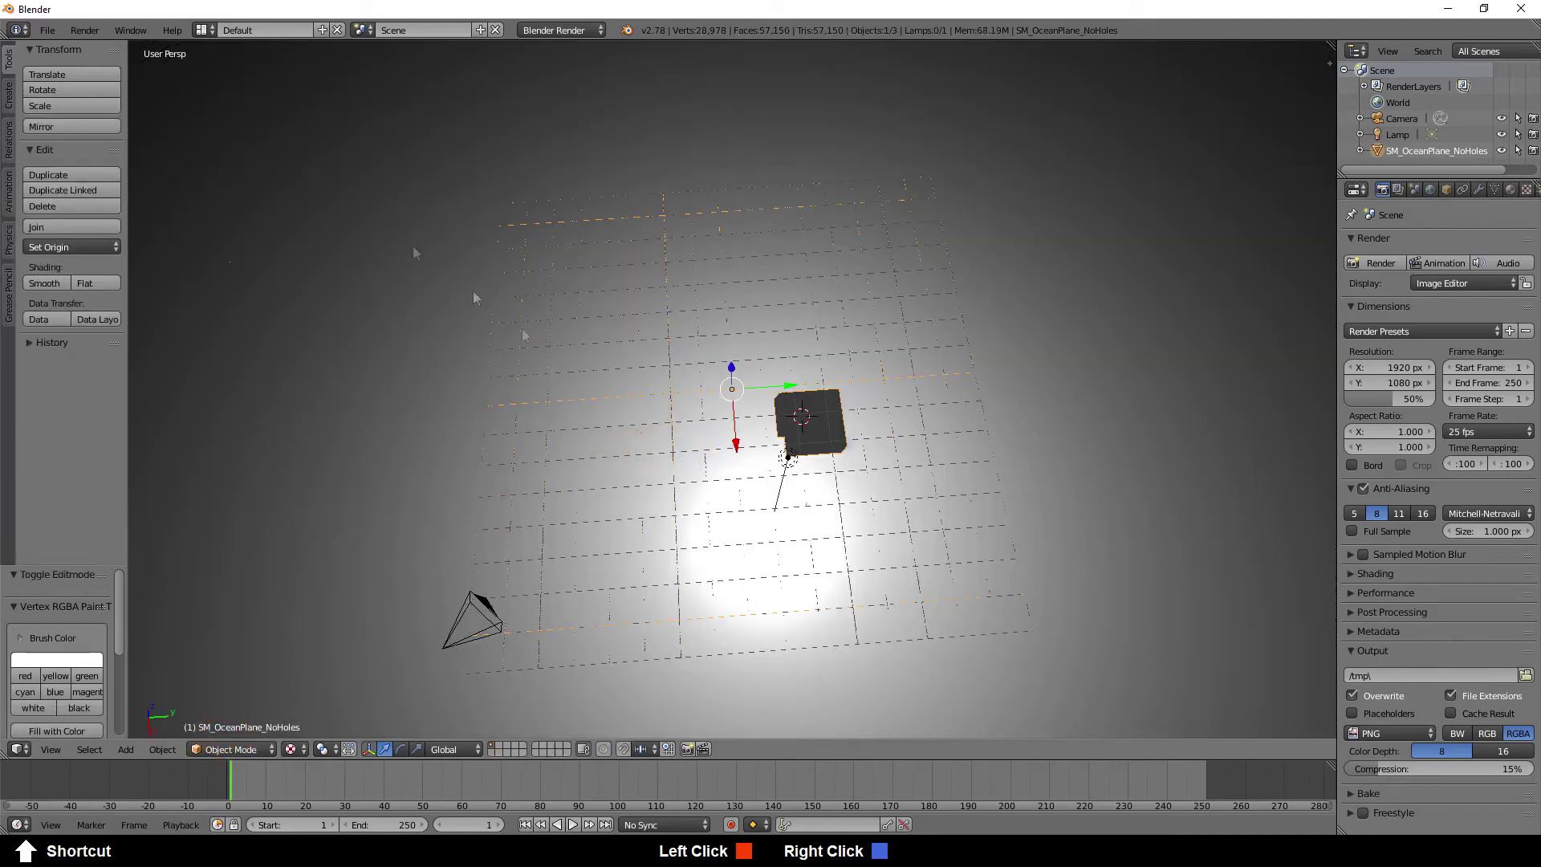
Export the cut ocean plane as FBX to the Desktop under the file name SM_OceanPlane_NoHoles2.FBX
{"action": "left_click", "coordinate": [47, 29]}
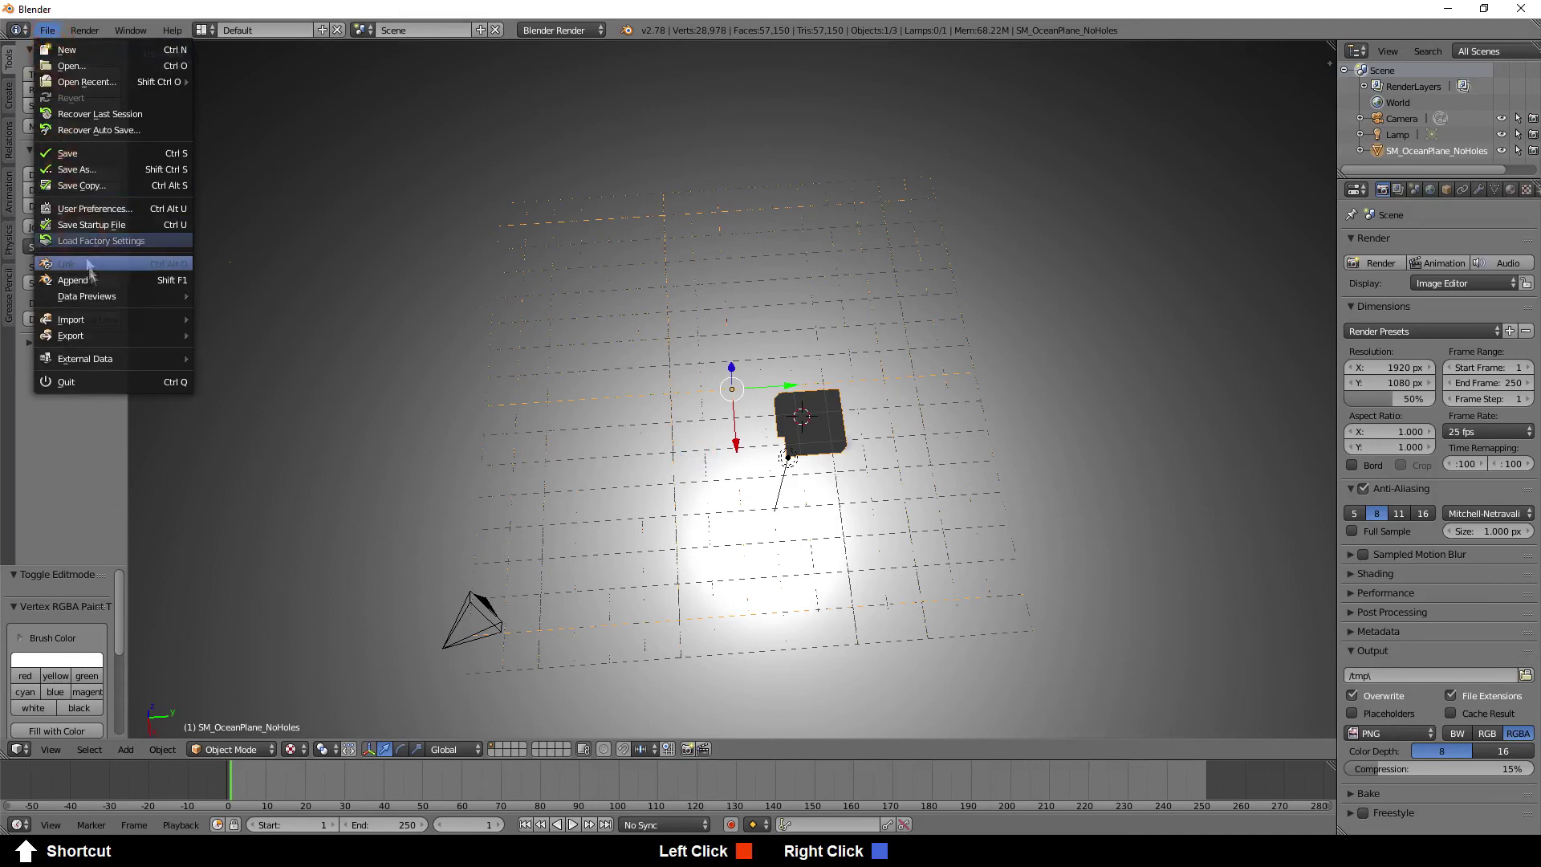
{"action": "mouse_move", "coordinate": [92, 330]}
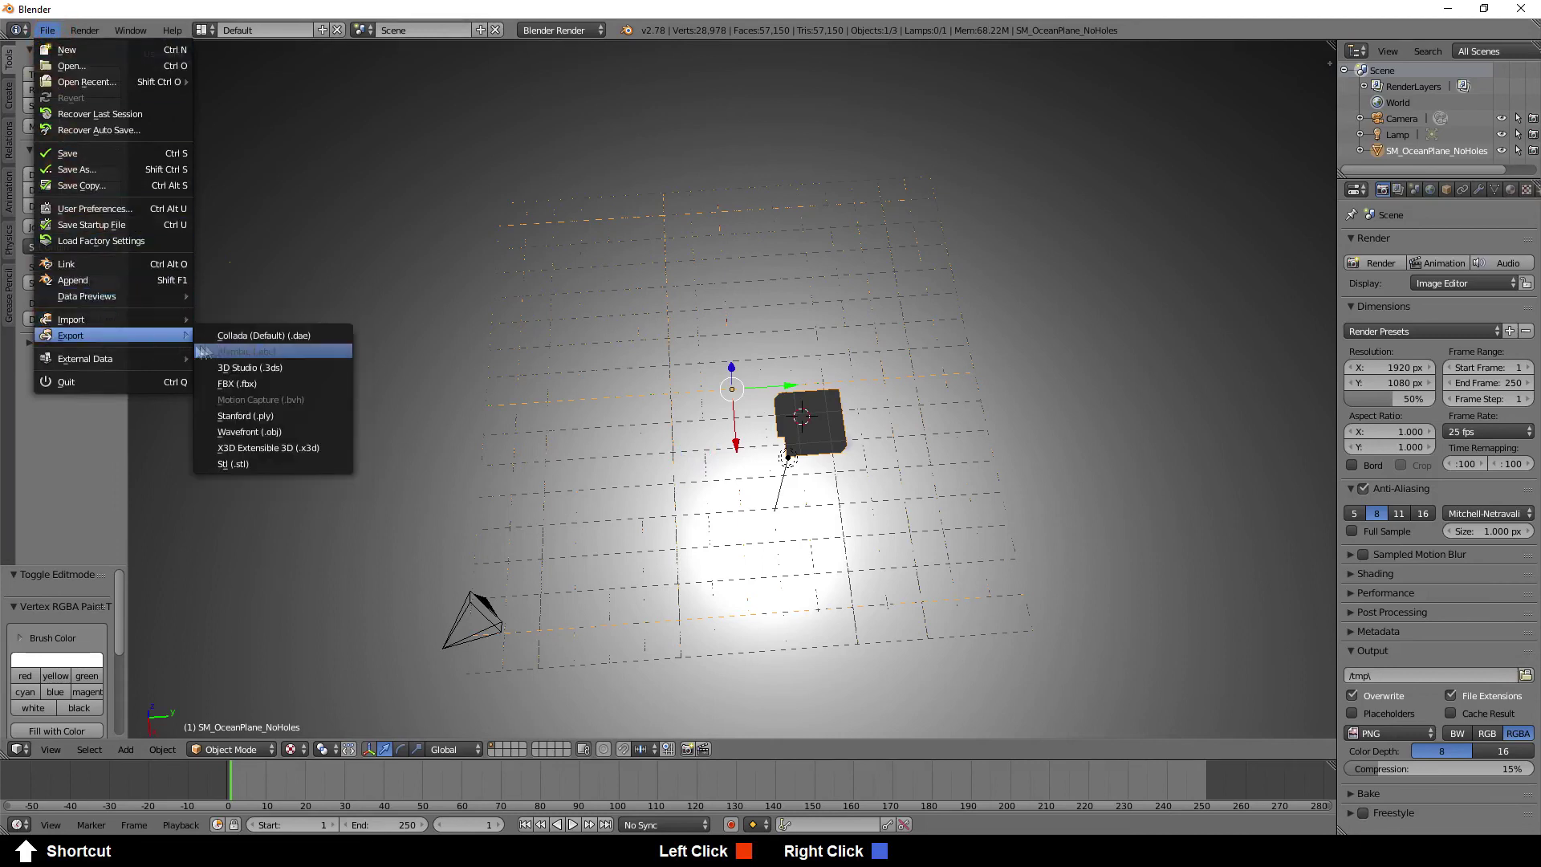
{"action": "left_click", "coordinate": [235, 384]}
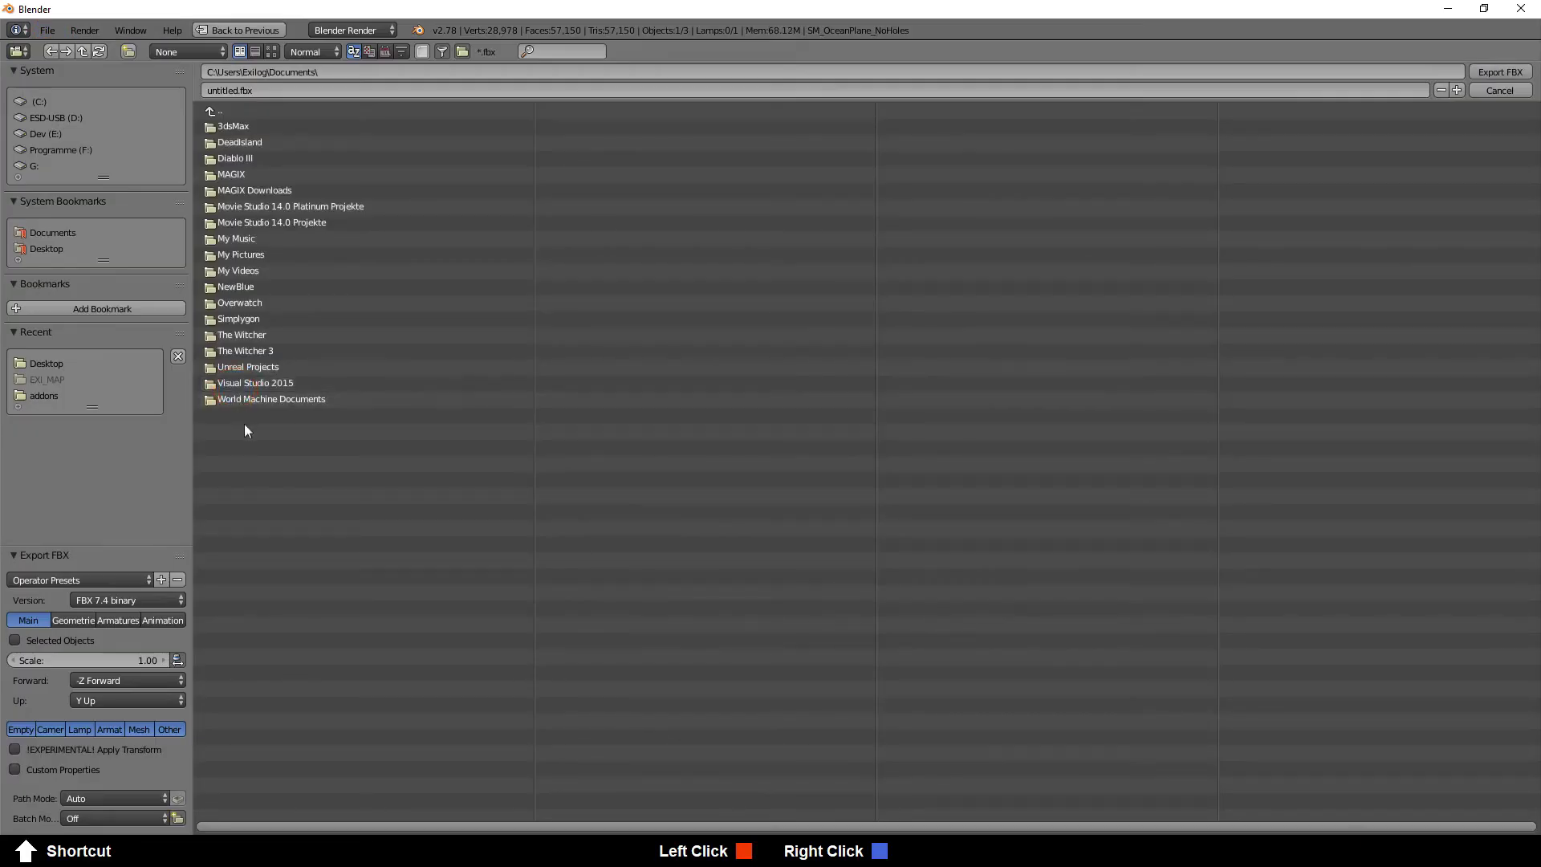
{"action": "left_click", "coordinate": [70, 250]}
{"action": "left_click", "coordinate": [234, 315]}
{"action": "left_click", "coordinate": [272, 286]}
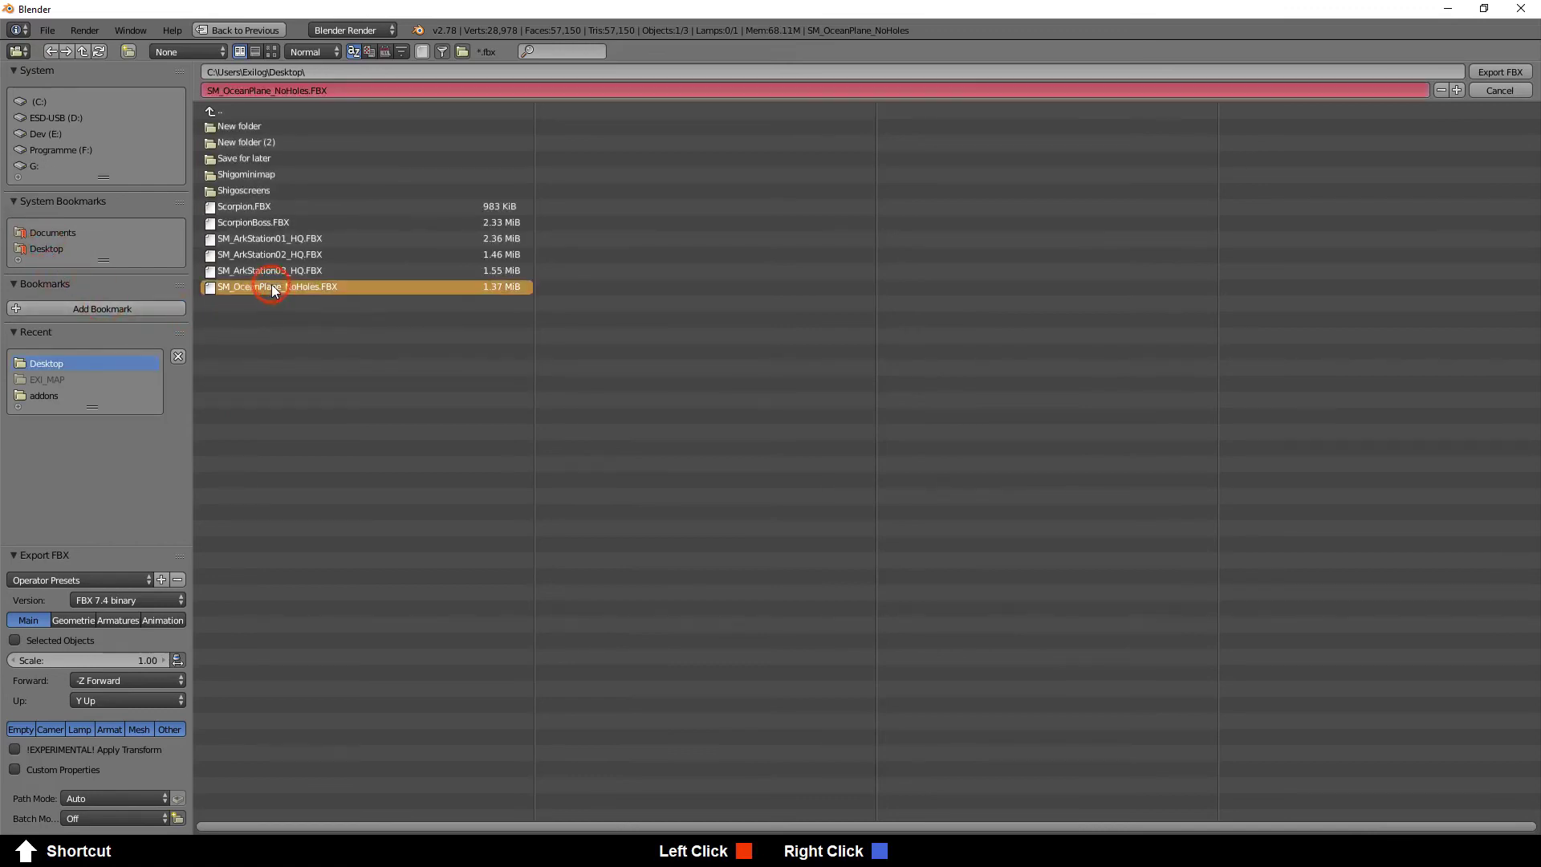
{"action": "left_click", "coordinate": [306, 94]}
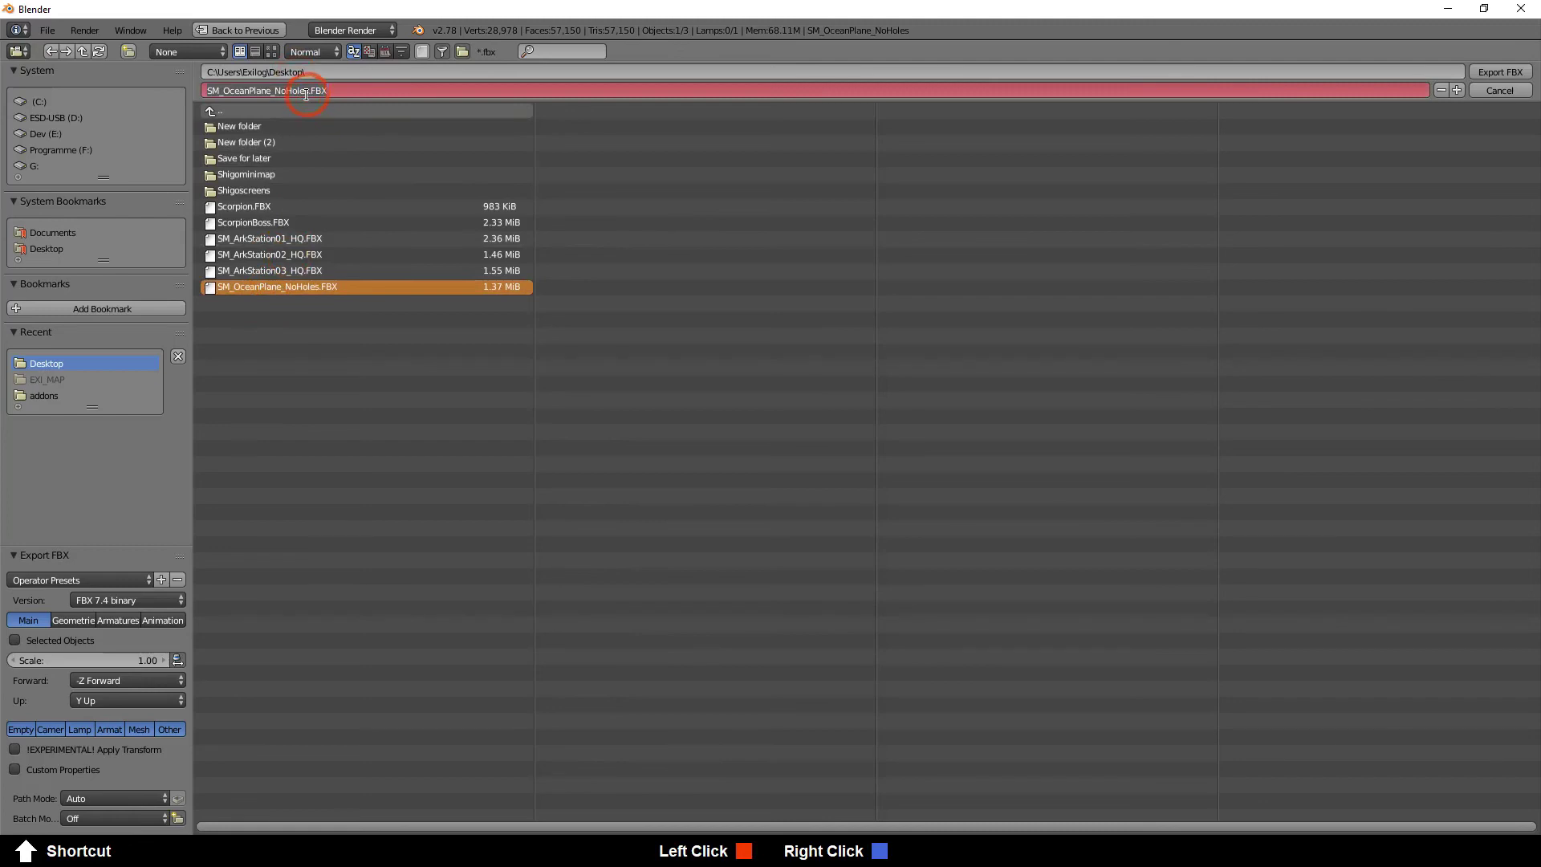
{"action": "left_click", "coordinate": [307, 89]}
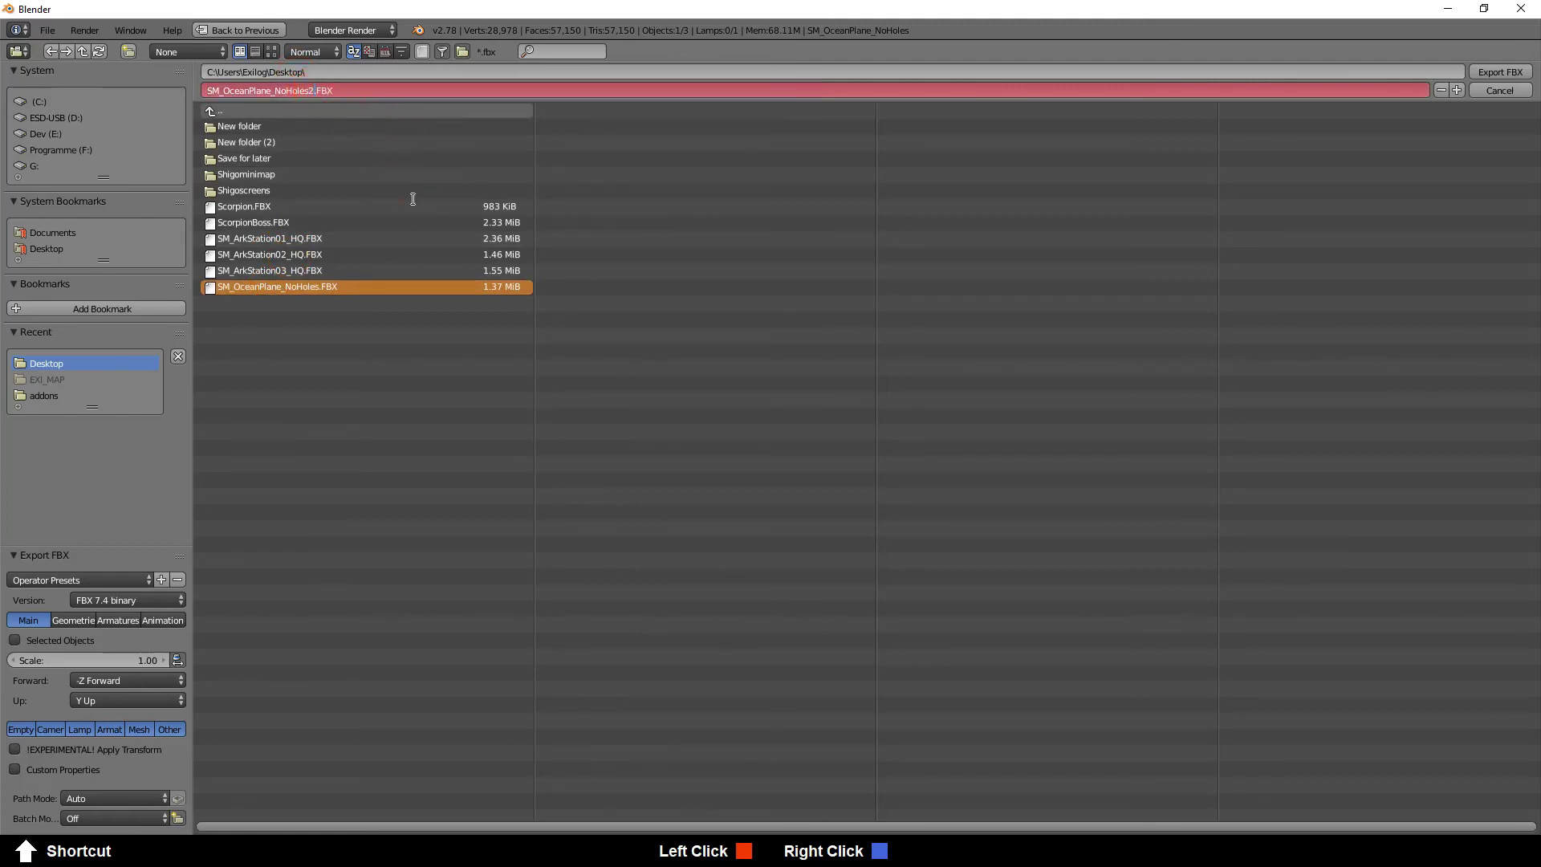
{"action": "left_click", "coordinate": [1496, 72]}
{"action": "left_click", "coordinate": [1497, 77]}
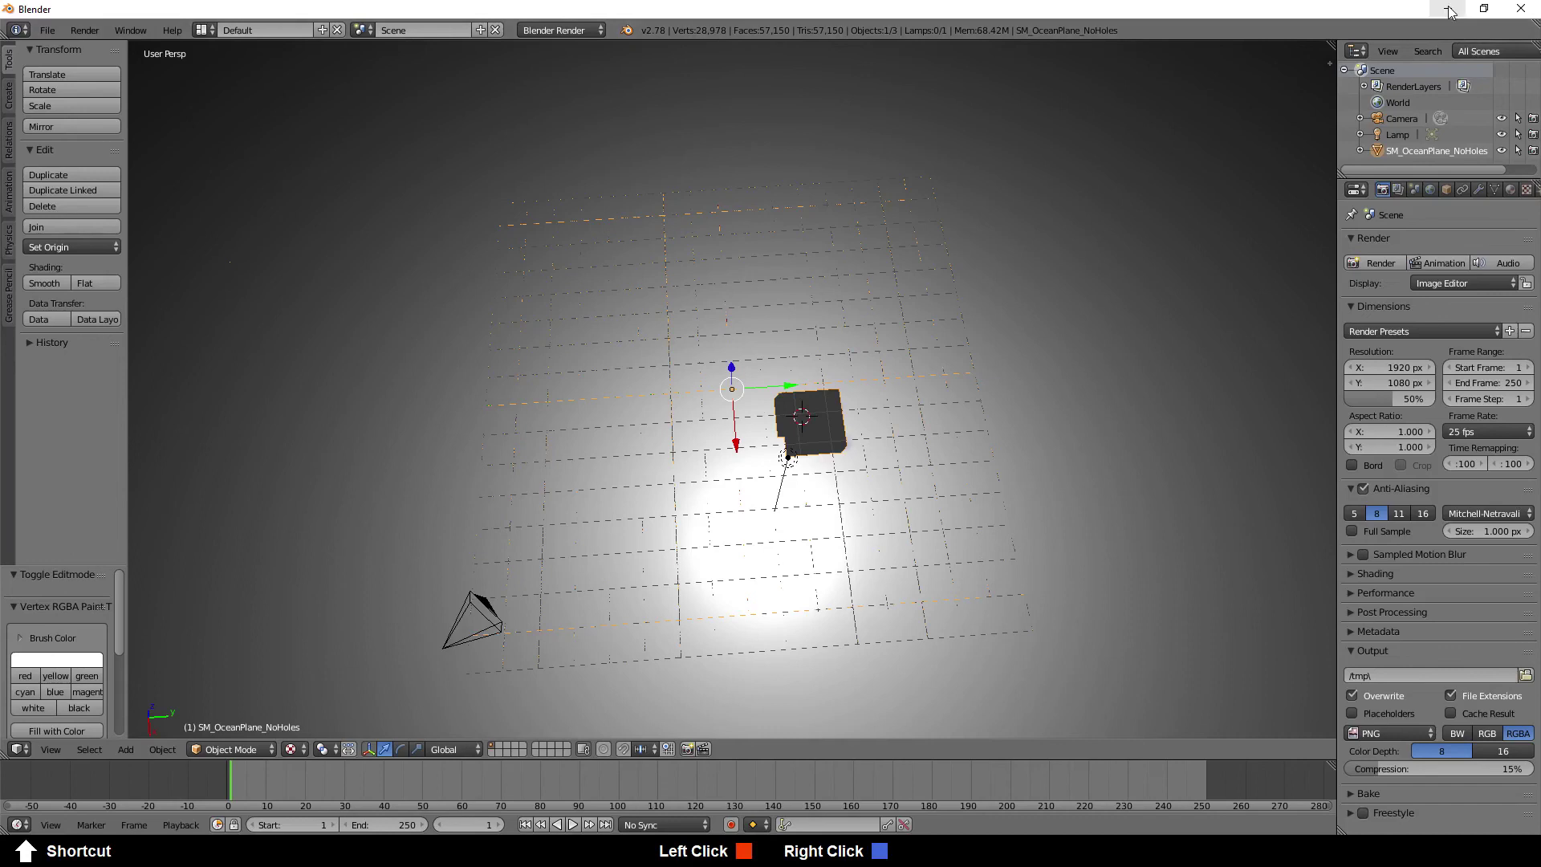
Switch to the ARK Dev Kit, hide the Landscape actor, and move in on the existing hole in the water
{"action": "left_click", "coordinate": [1451, 12]}
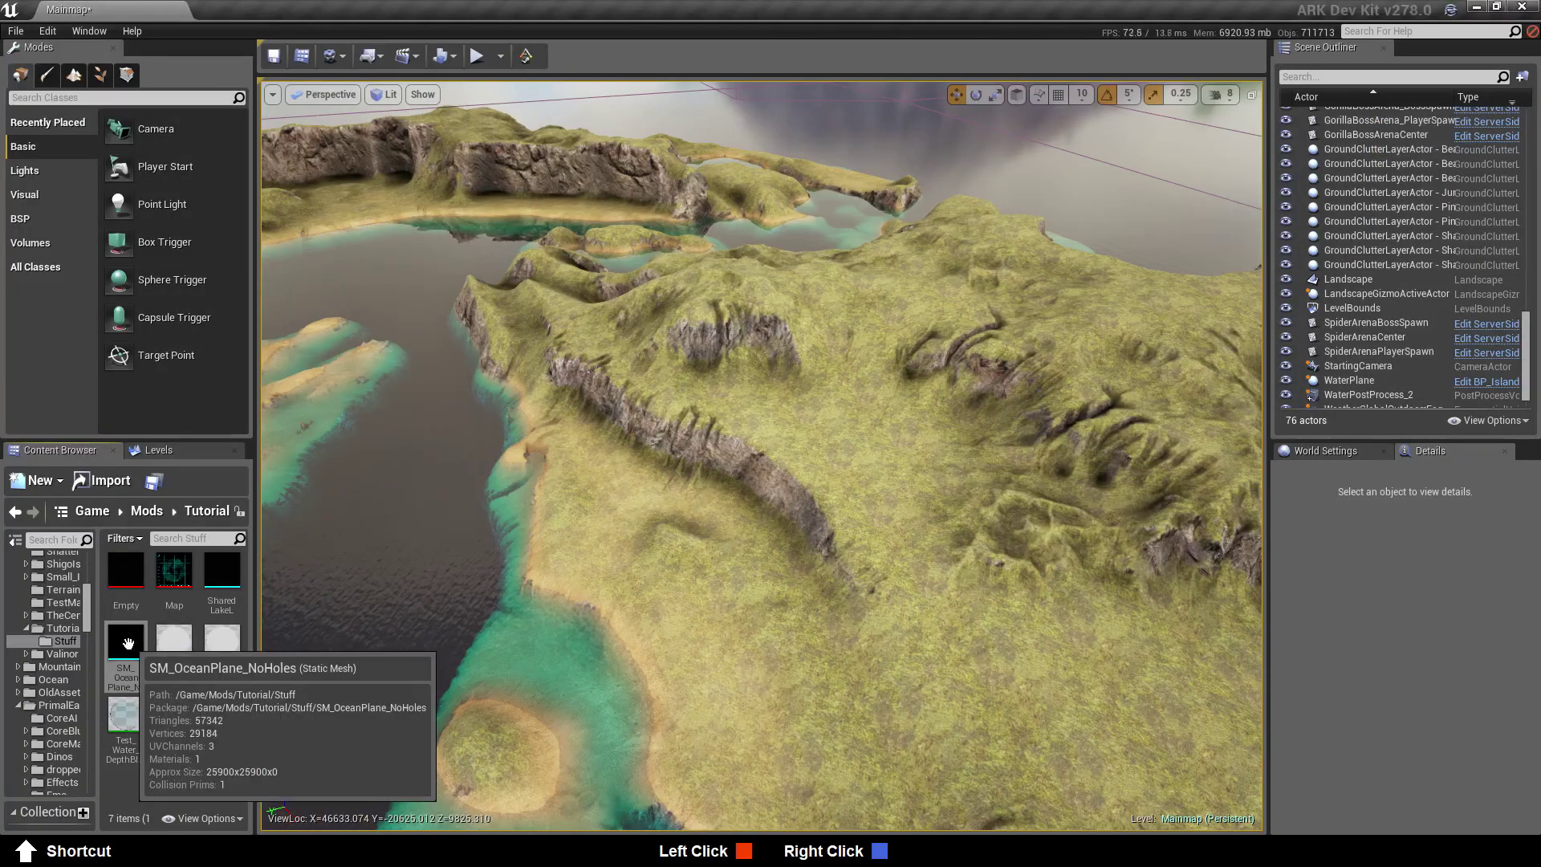
{"action": "left_click", "coordinate": [1286, 280]}
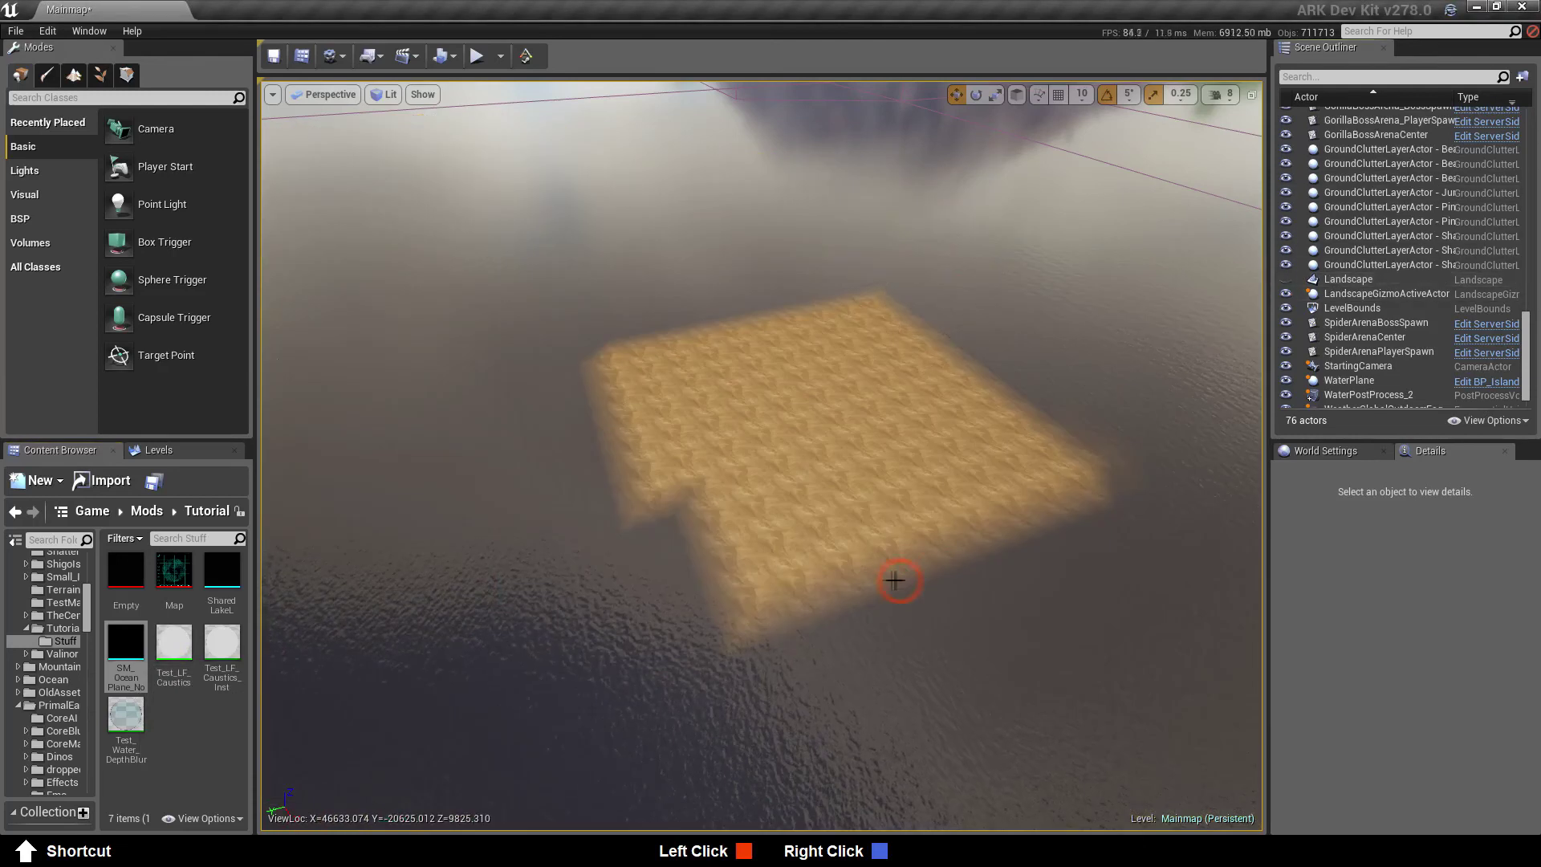
{"action": "key", "text": "w"}
{"action": "right_click_drag", "start_coordinate": [811, 623], "coordinate": [811, 623]}
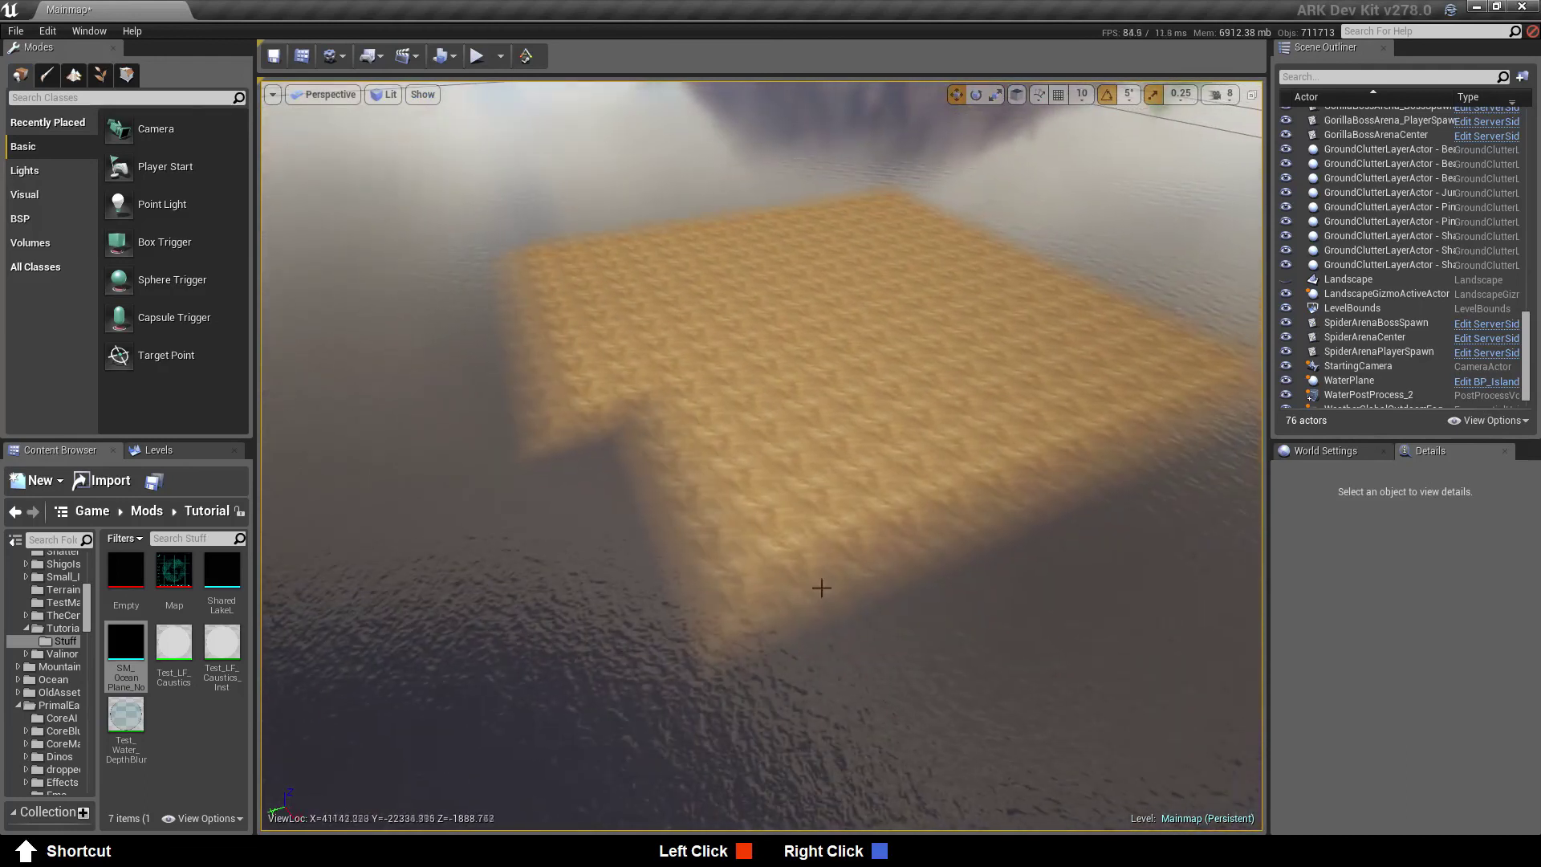
Import SM_OceanPlane_NoHoles2 from the Desktop into the Tutorial mod's Stuff folder with the default FBX options
{"action": "left_click", "coordinate": [78, 482]}
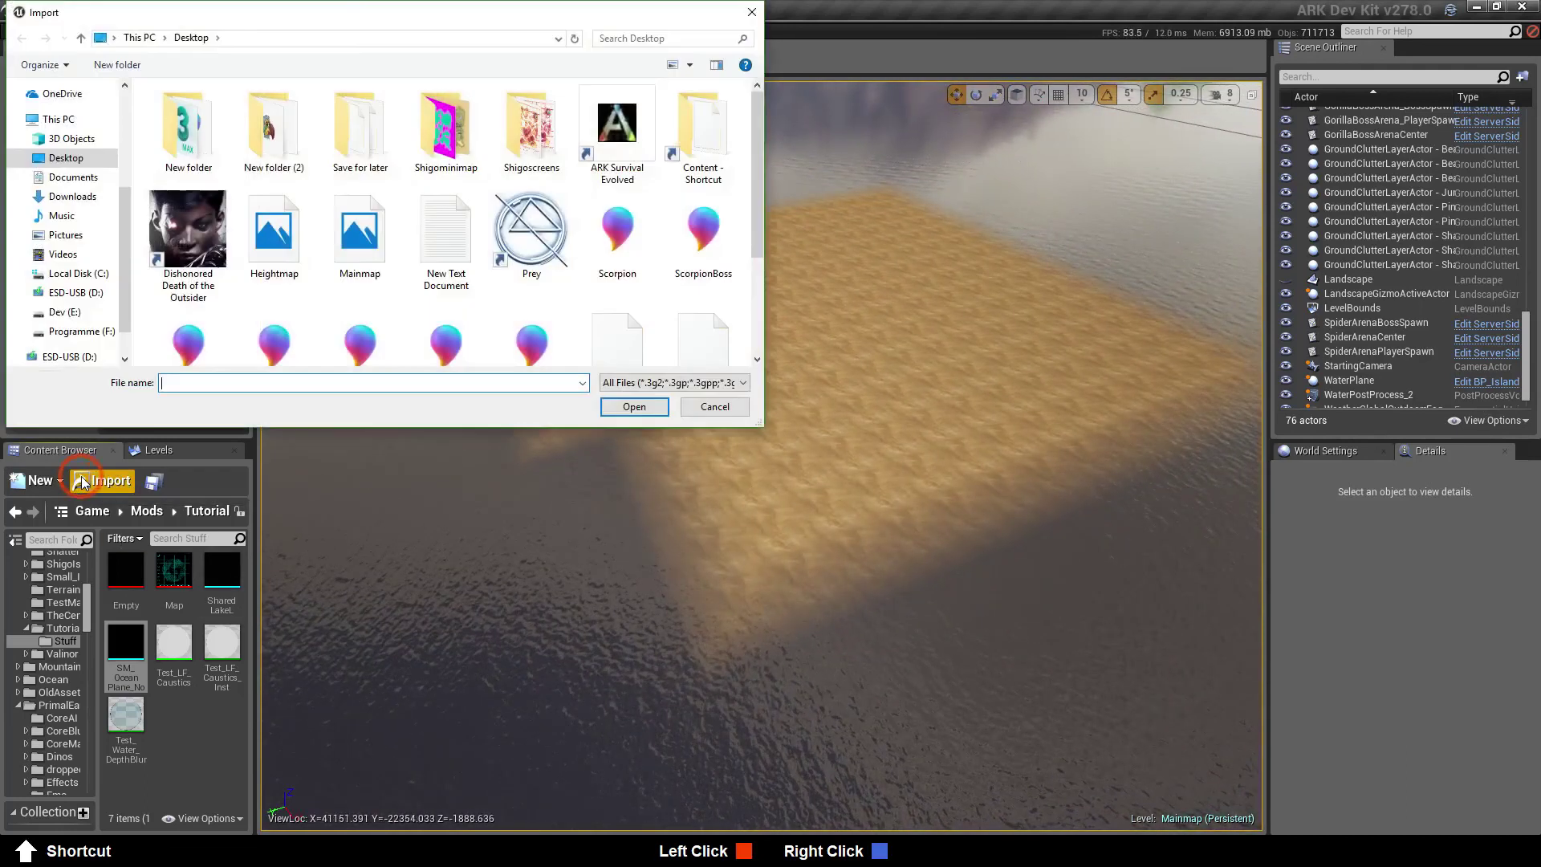
{"action": "scroll", "coordinate": [516, 229], "scroll_direction": "down", "scroll_amount": 3}
{"action": "double_click", "coordinate": [516, 229]}
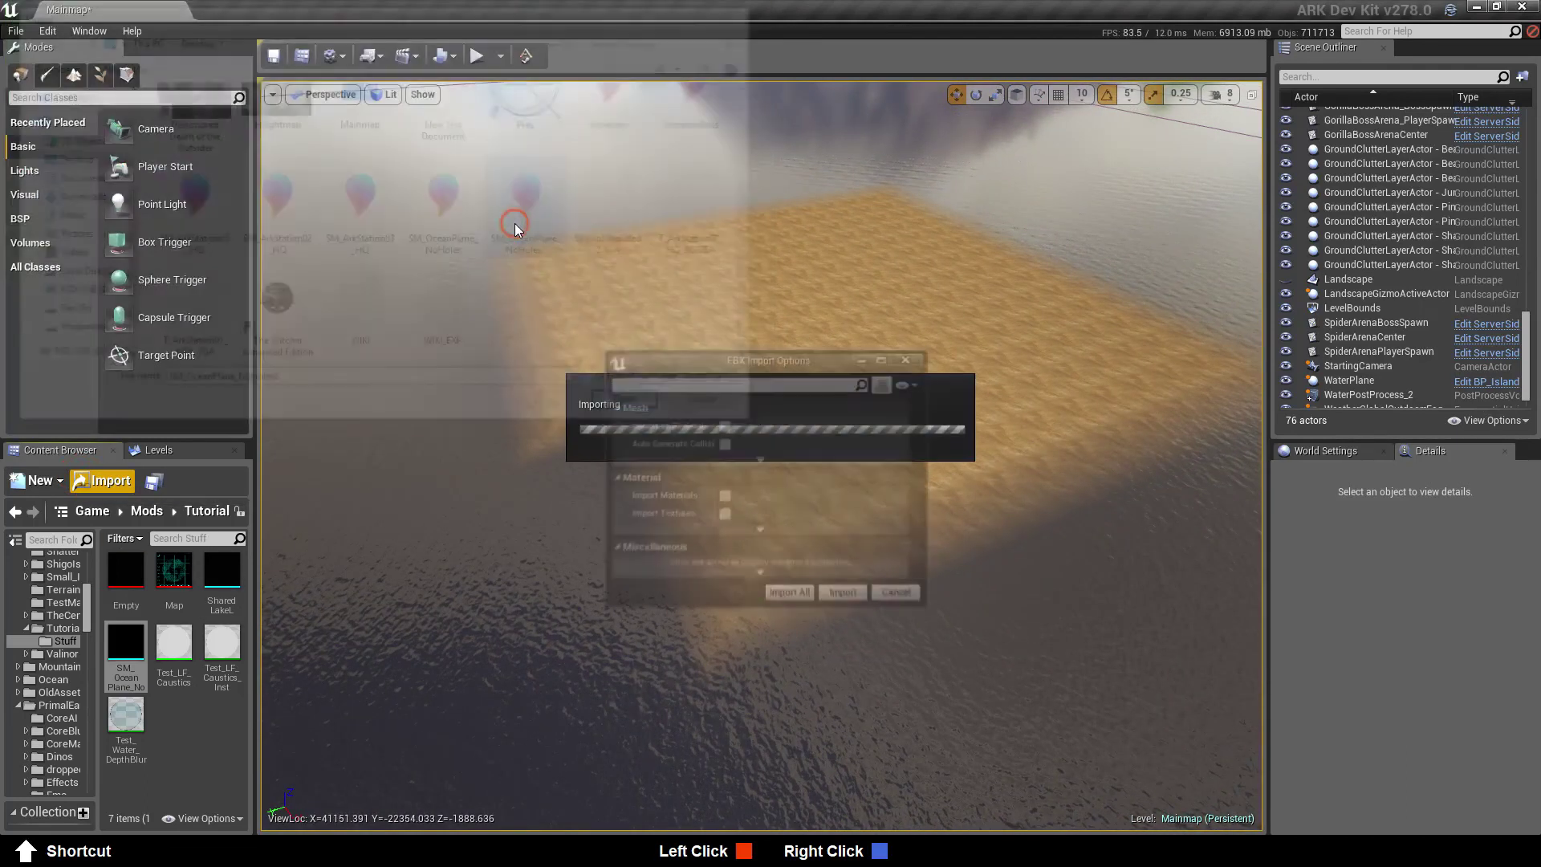
{"action": "left_click", "coordinate": [846, 598]}
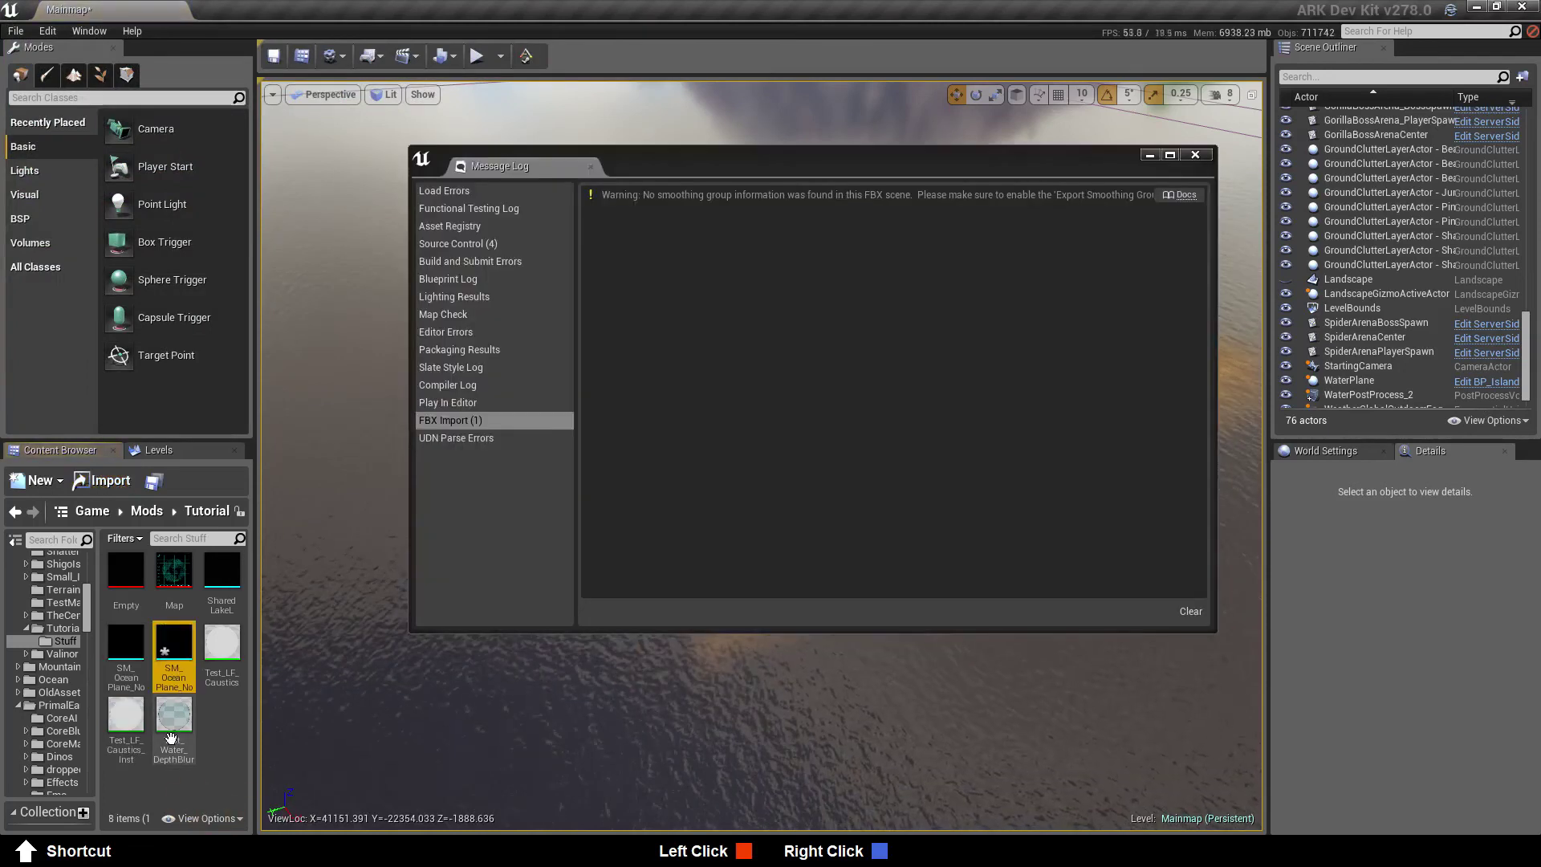
Save the newly imported ocean plane mesh and close the import message log
{"action": "right_click", "coordinate": [176, 648]}
{"action": "left_click", "coordinate": [195, 547]}
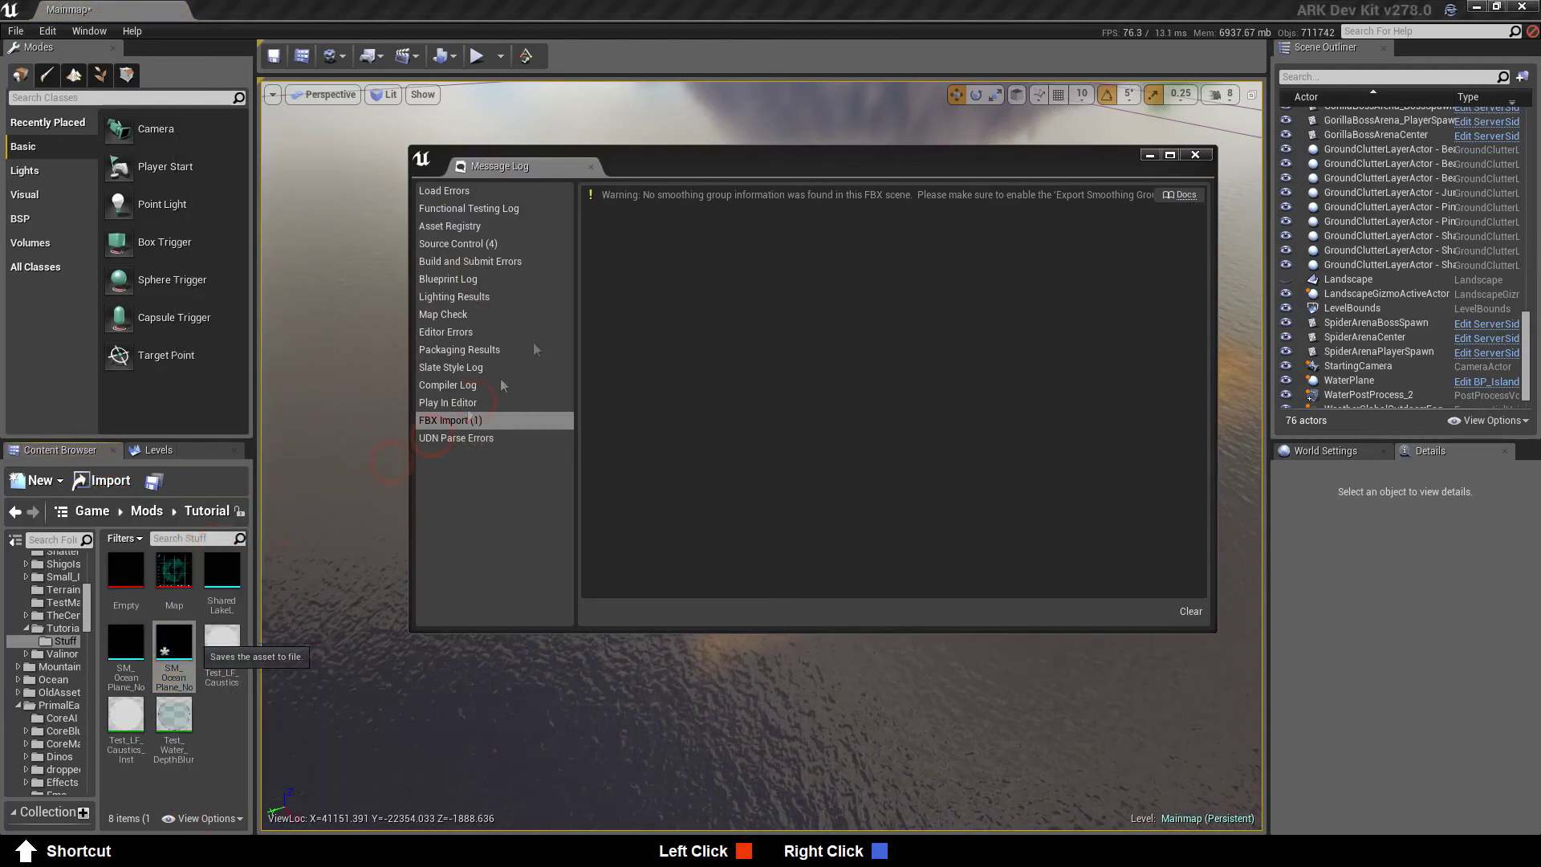
{"action": "left_click", "coordinate": [1198, 158]}
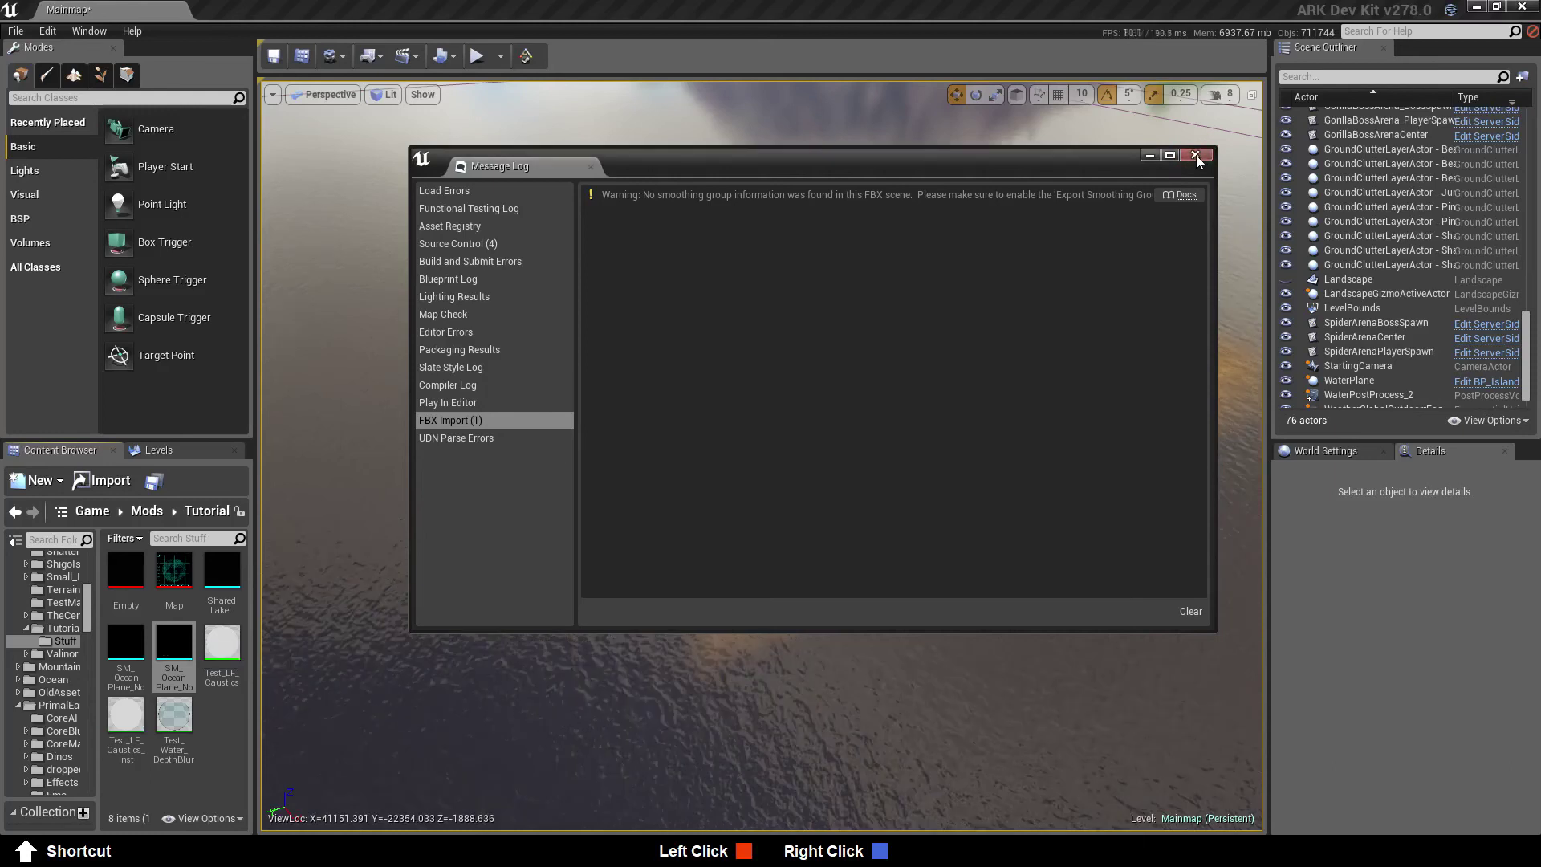
{"action": "left_click", "coordinate": [1196, 156]}
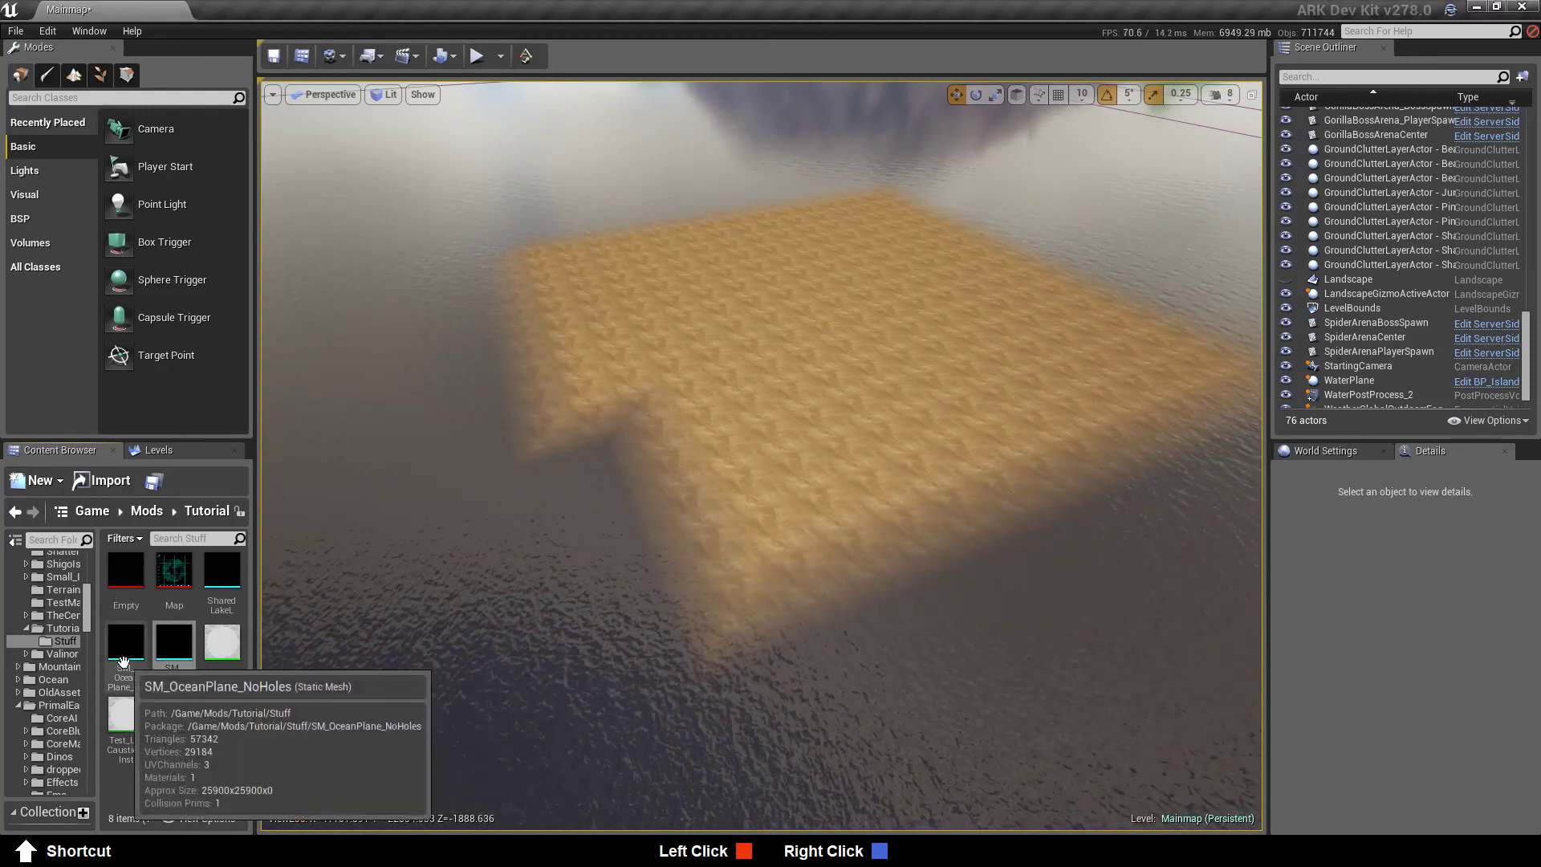
Open both the original ocean plane mesh and SM_OceanPlane_NoHoles2 in an enlarged static mesh editor window
{"action": "left_click", "coordinate": [125, 646]}
{"action": "double_click", "coordinate": [126, 646]}
{"action": "left_click_drag", "start_coordinate": [637, 217], "coordinate": [501, 146]}
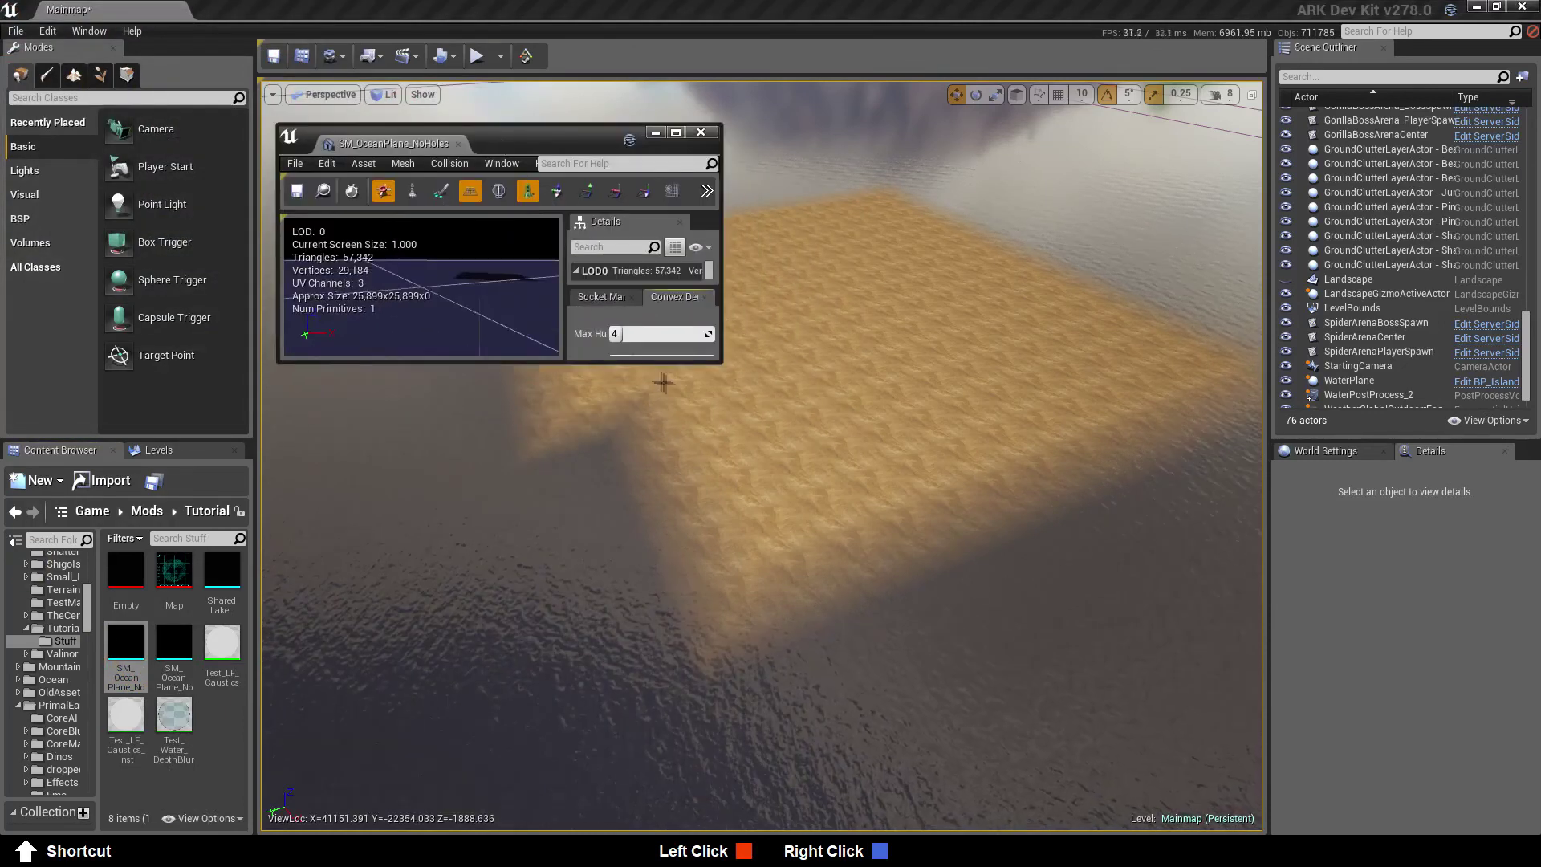
{"action": "left_click_drag", "start_coordinate": [721, 363], "coordinate": [1288, 775]}
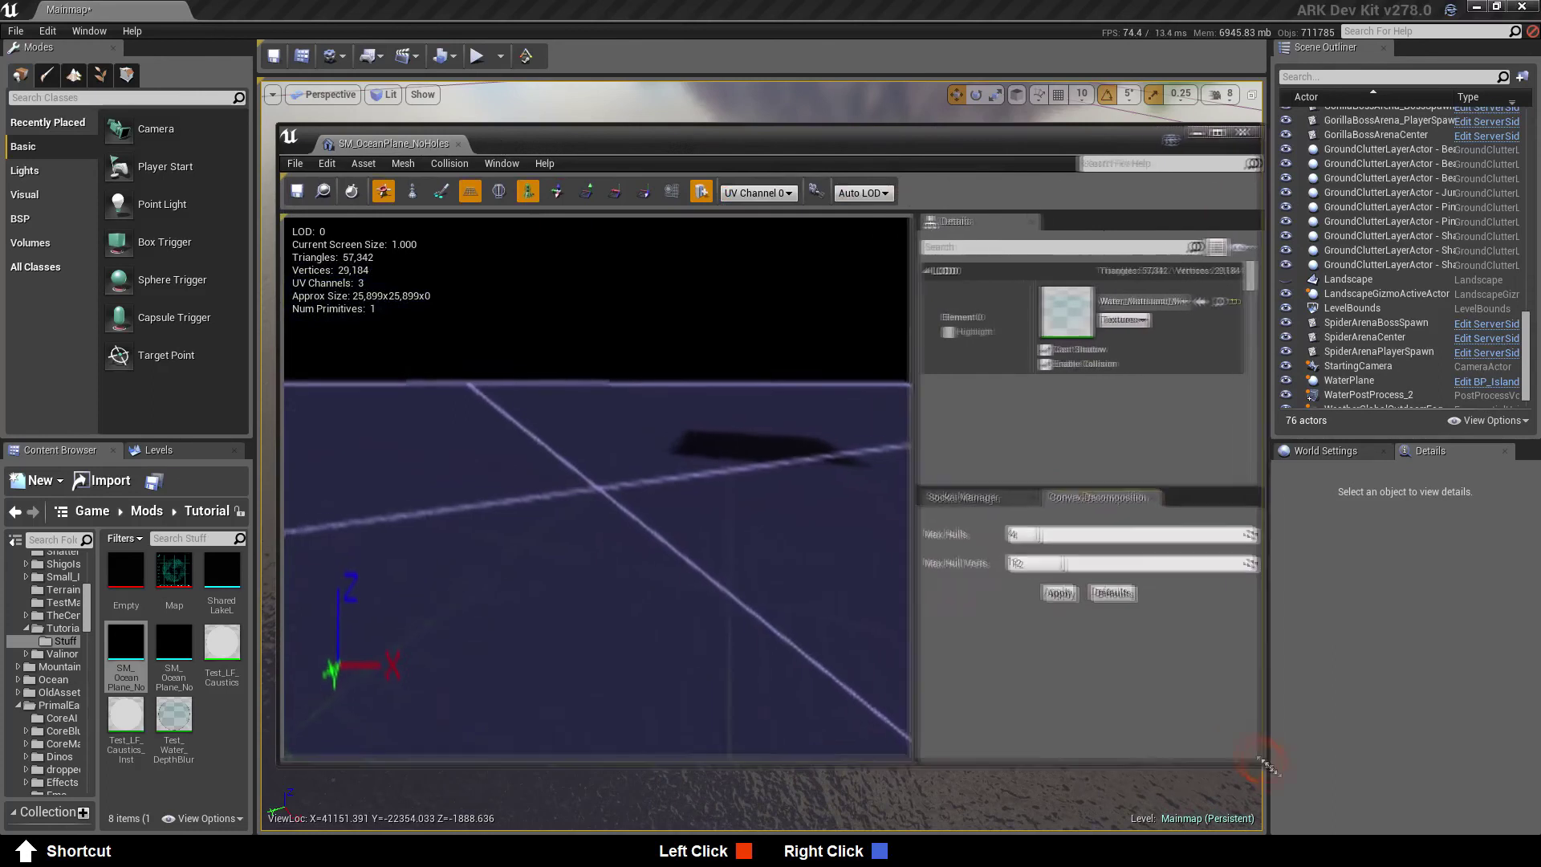
{"action": "left_click", "coordinate": [196, 730]}
{"action": "double_click", "coordinate": [178, 646]}
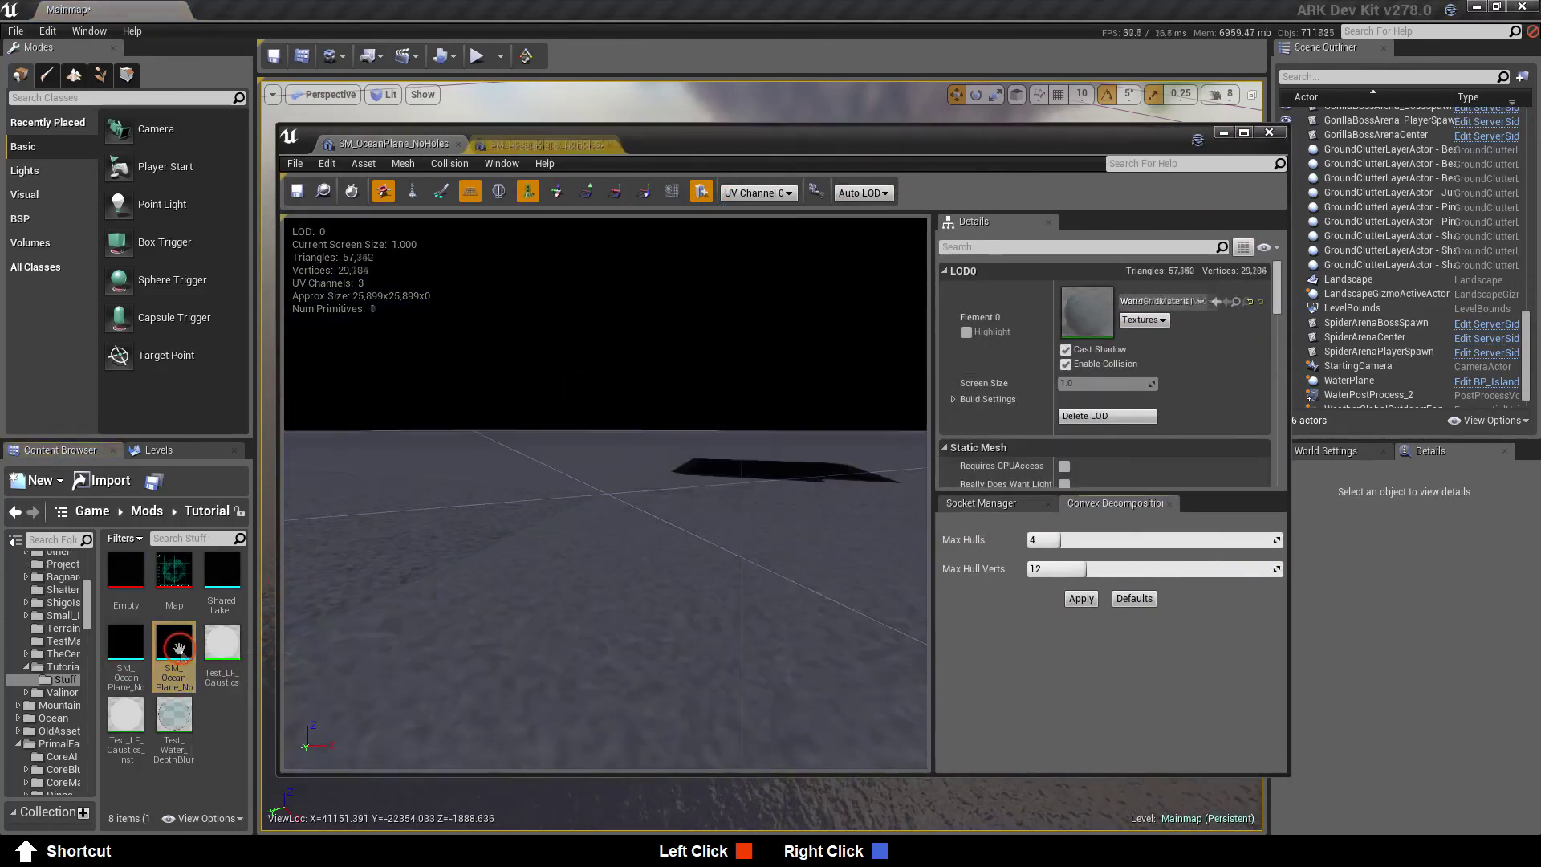
{"action": "left_click", "coordinate": [120, 652]}
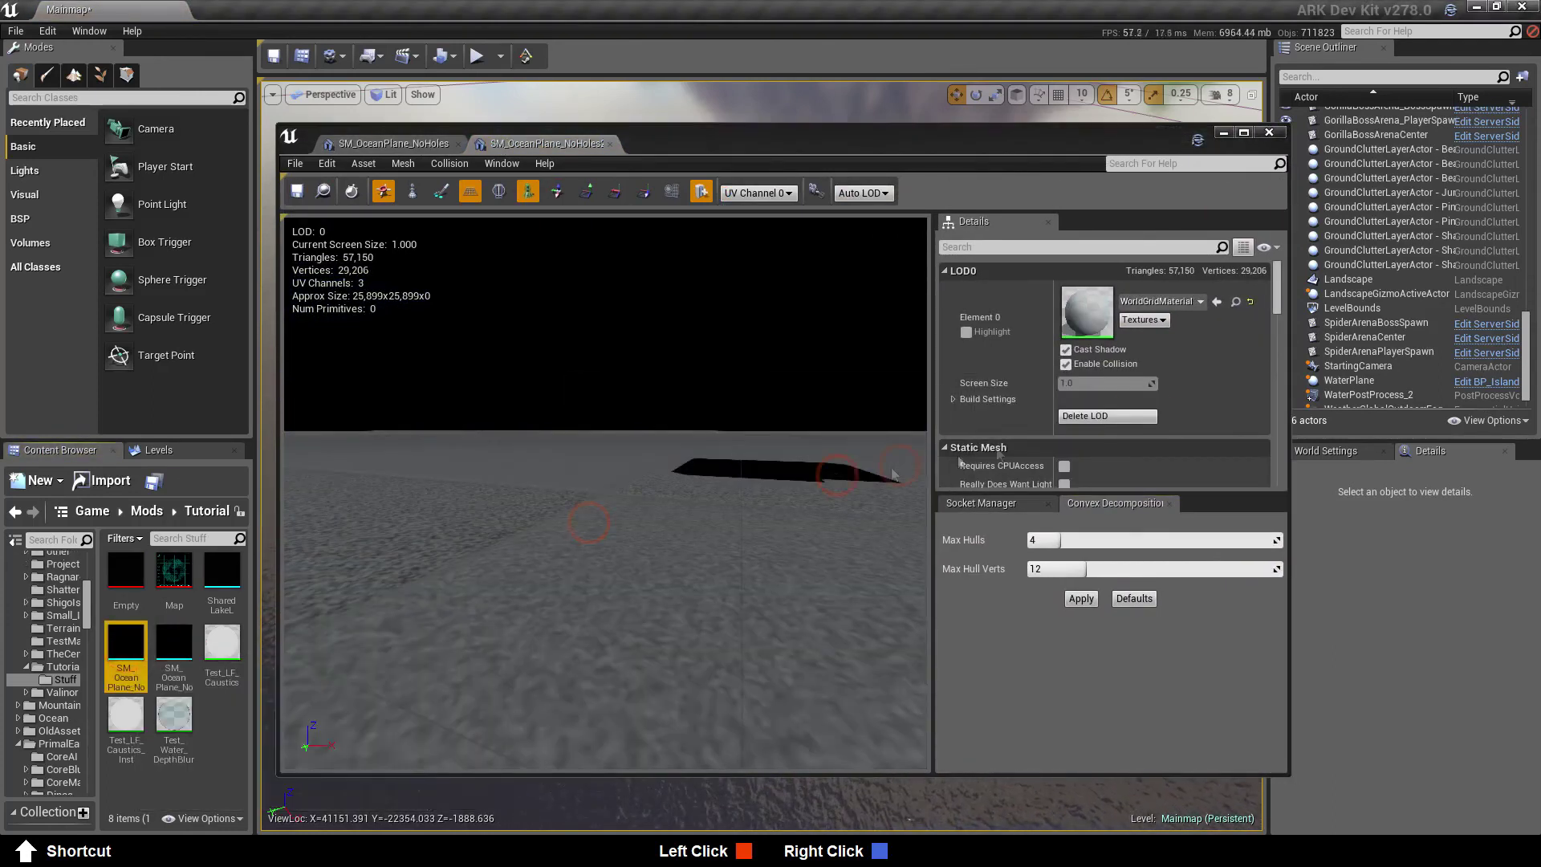
Locate the original plane's Water_MatIsland_MIC material and assign it to Element 0 of SM_OceanPlane_NoHoles2
{"action": "left_click", "coordinate": [440, 151]}
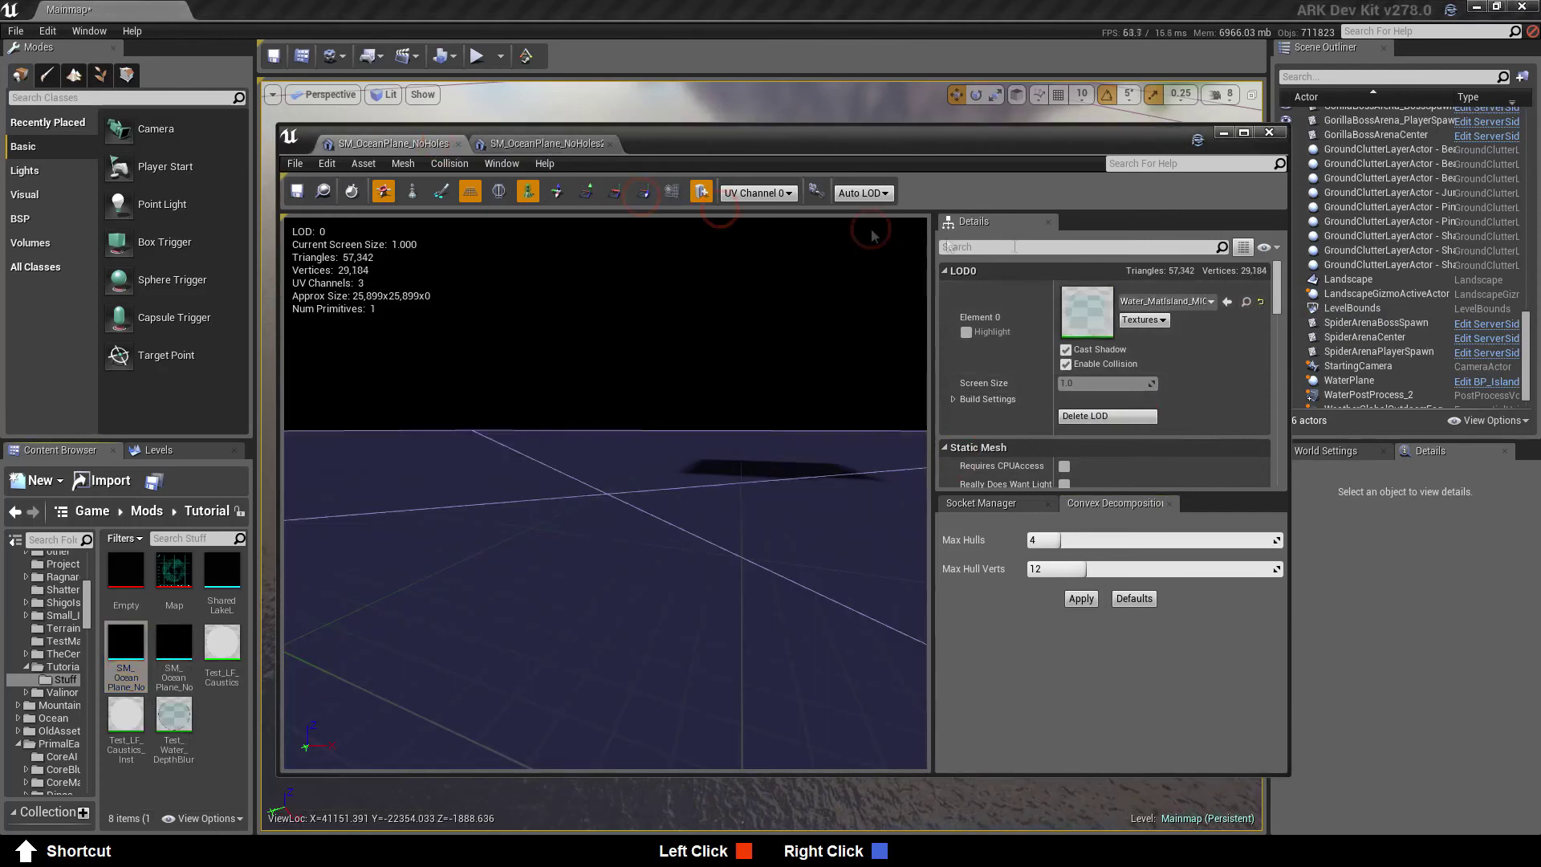
{"action": "left_click", "coordinate": [1245, 305]}
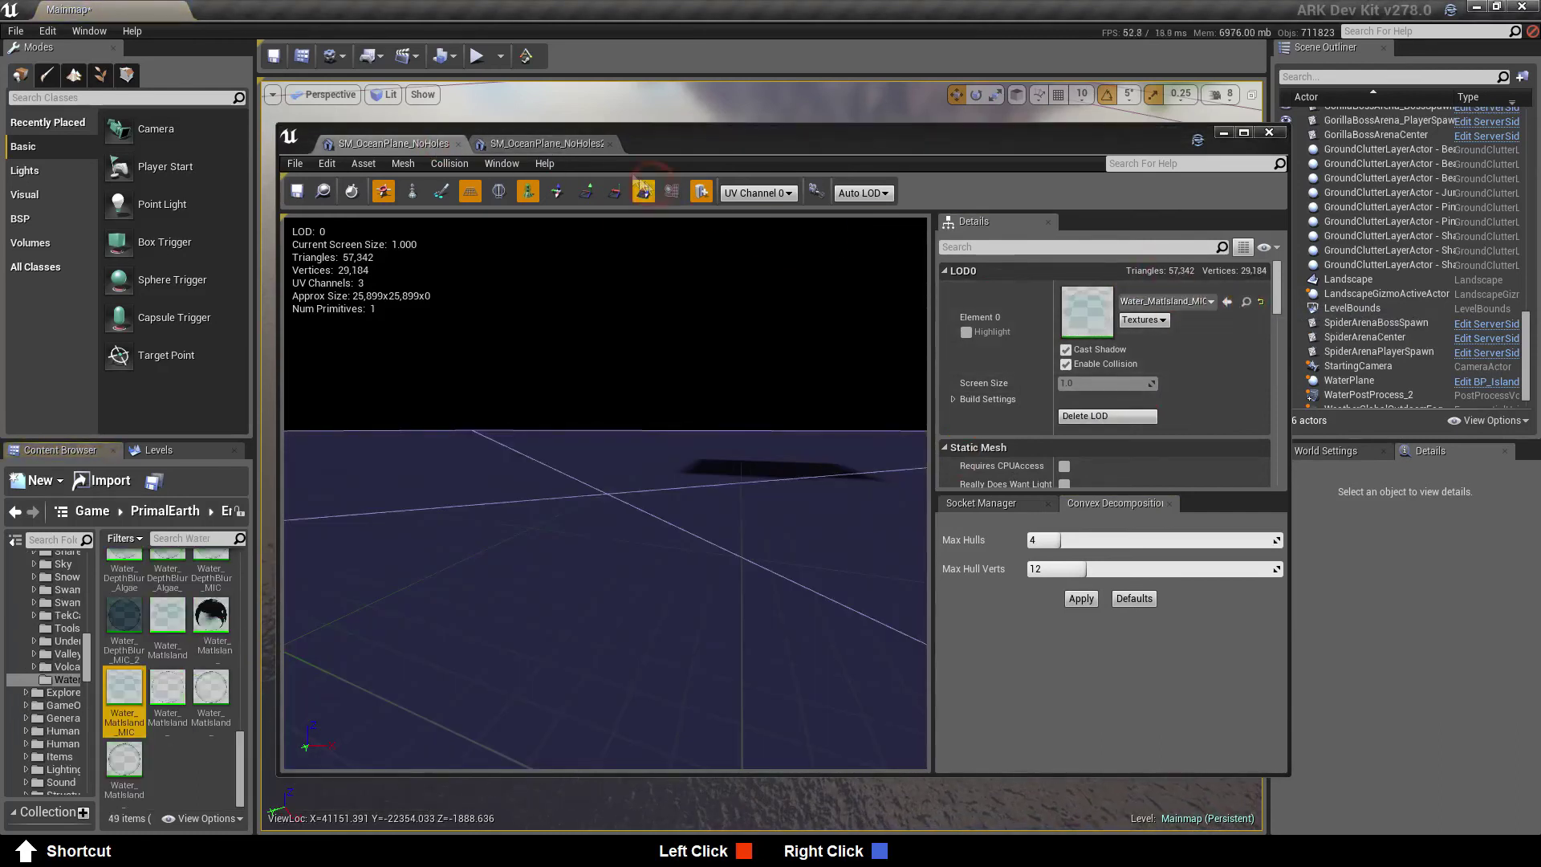
{"action": "left_click", "coordinate": [545, 143]}
{"action": "left_click", "coordinate": [929, 353]}
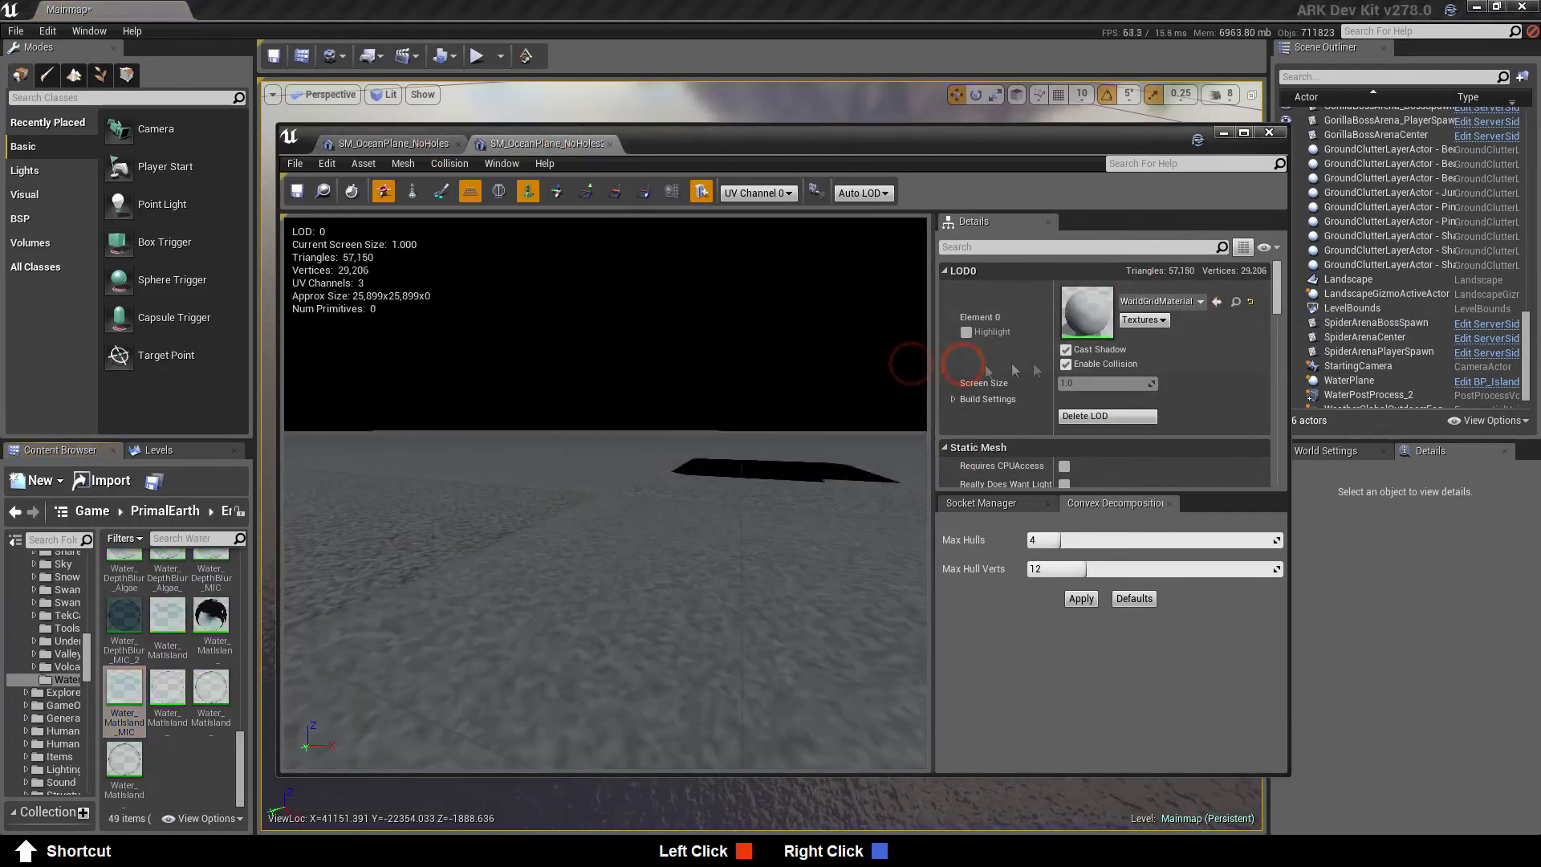
{"action": "left_click", "coordinate": [1218, 305]}
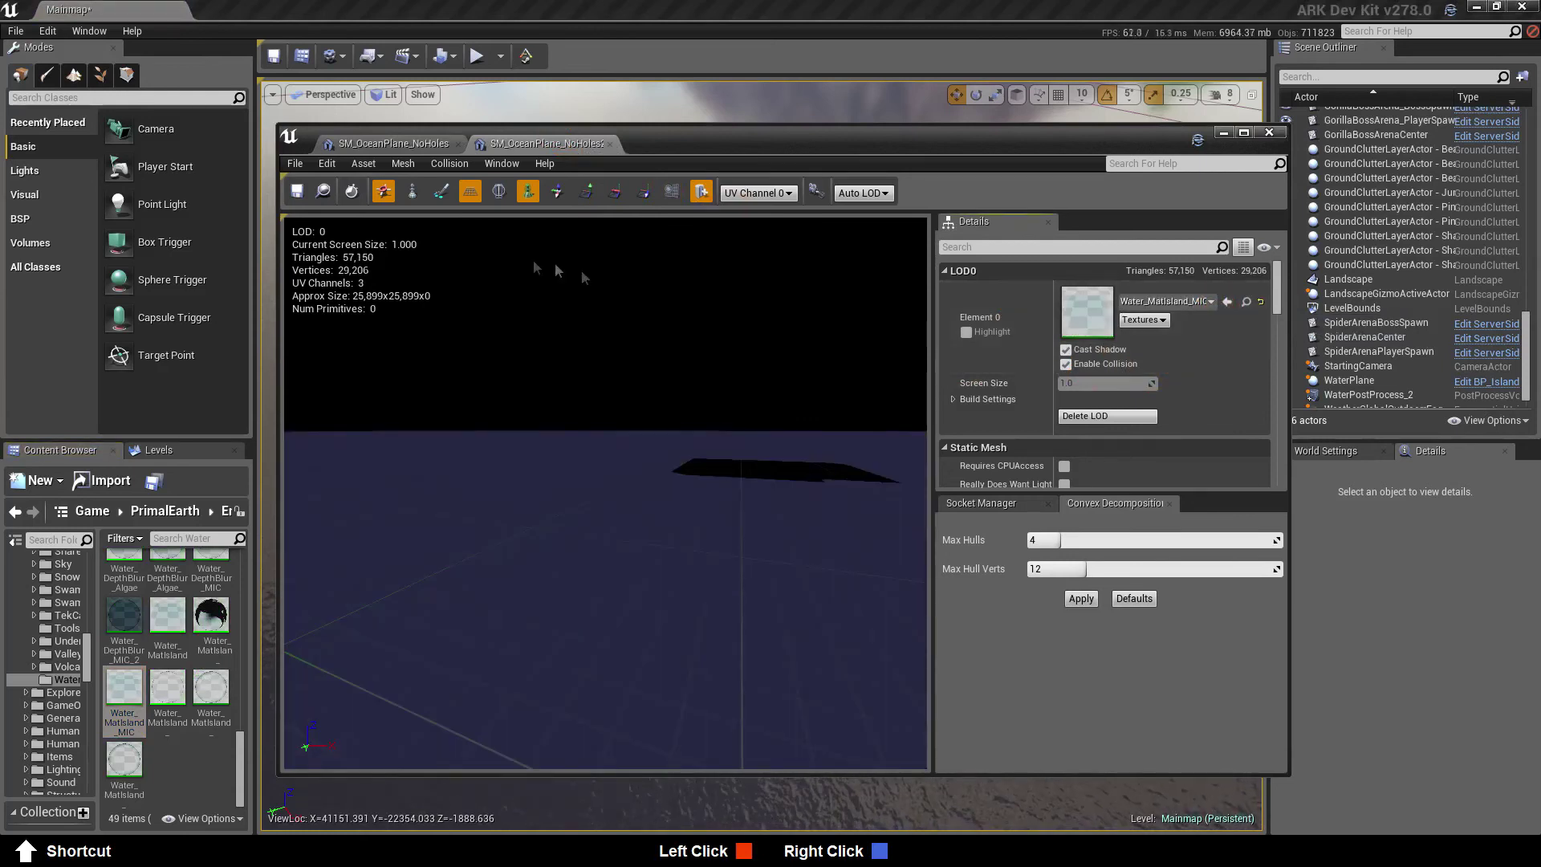
Compare the collision of both meshes, add a box simplified collision to SM_OceanPlane_NoHoles2, and save it before closing the mesh editor
{"action": "left_click", "coordinate": [412, 195]}
{"action": "left_click", "coordinate": [384, 307]}
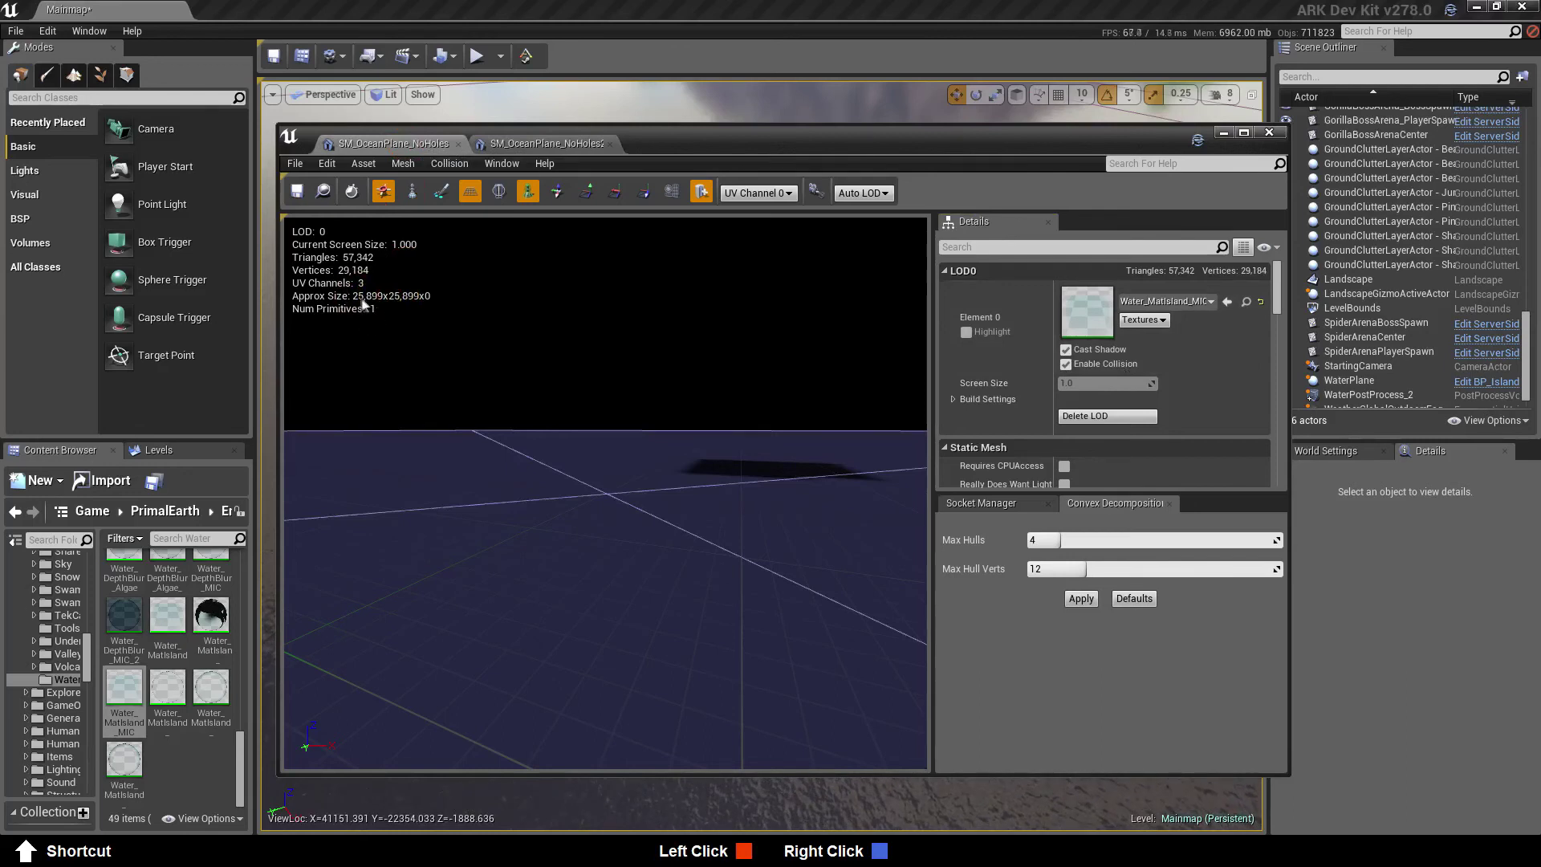
{"action": "left_click", "coordinate": [501, 144]}
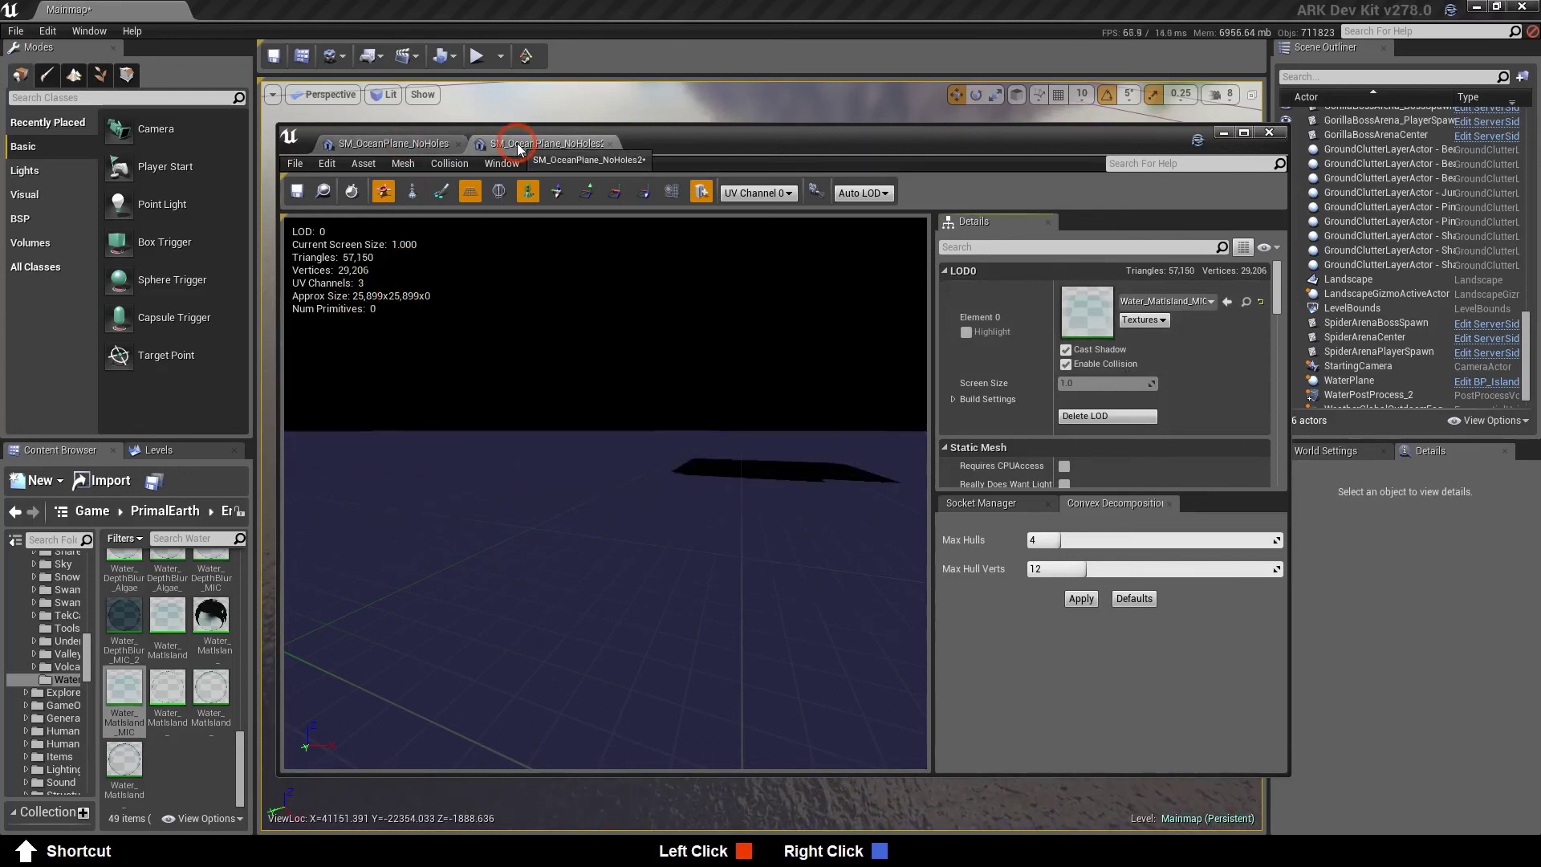
{"action": "left_click", "coordinate": [449, 164]}
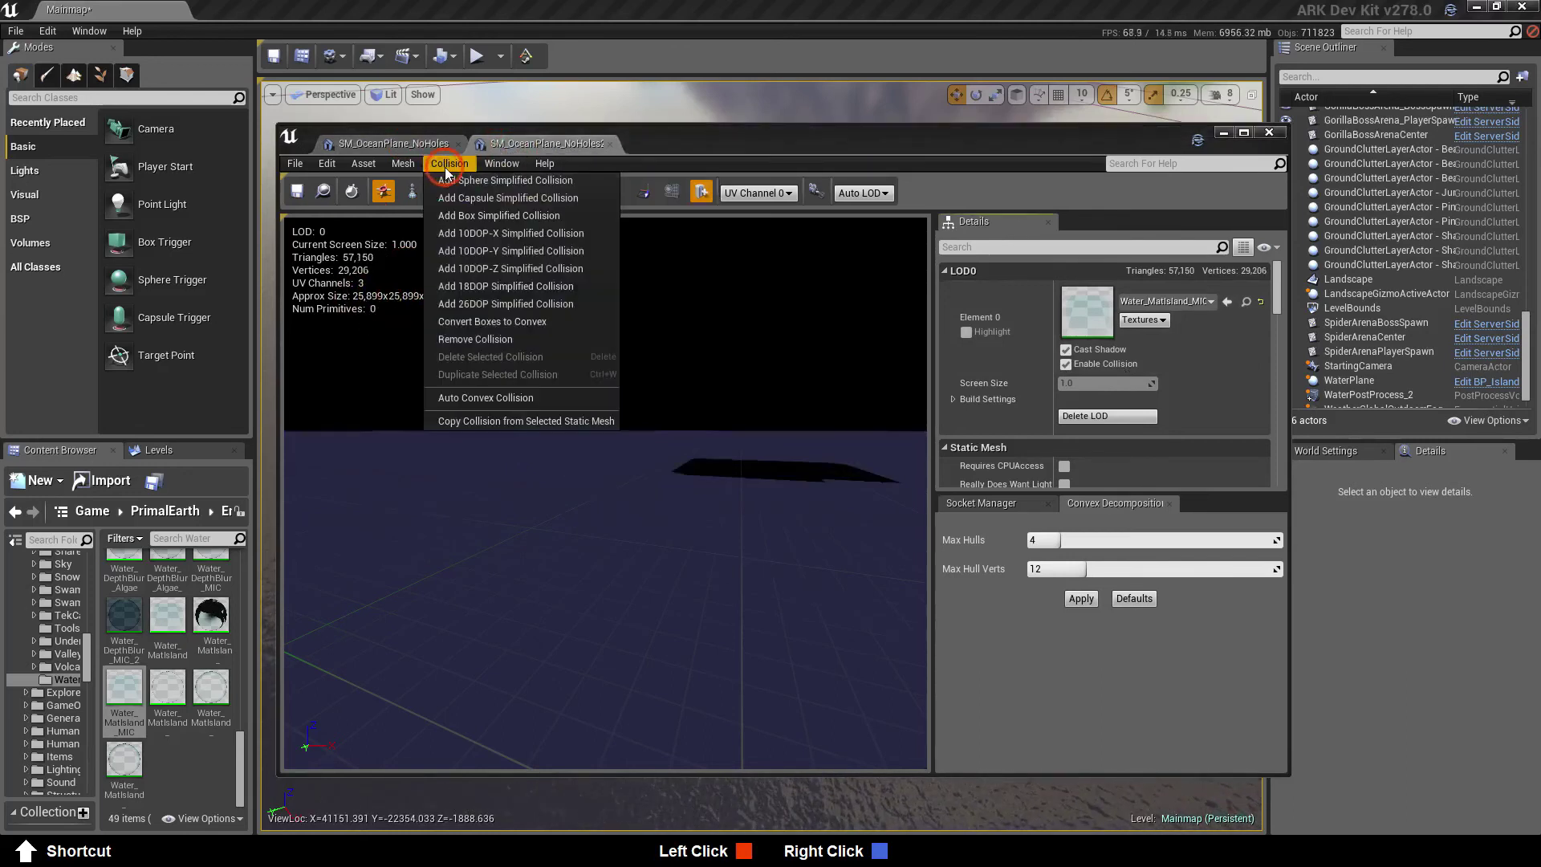
{"action": "left_click", "coordinate": [494, 215]}
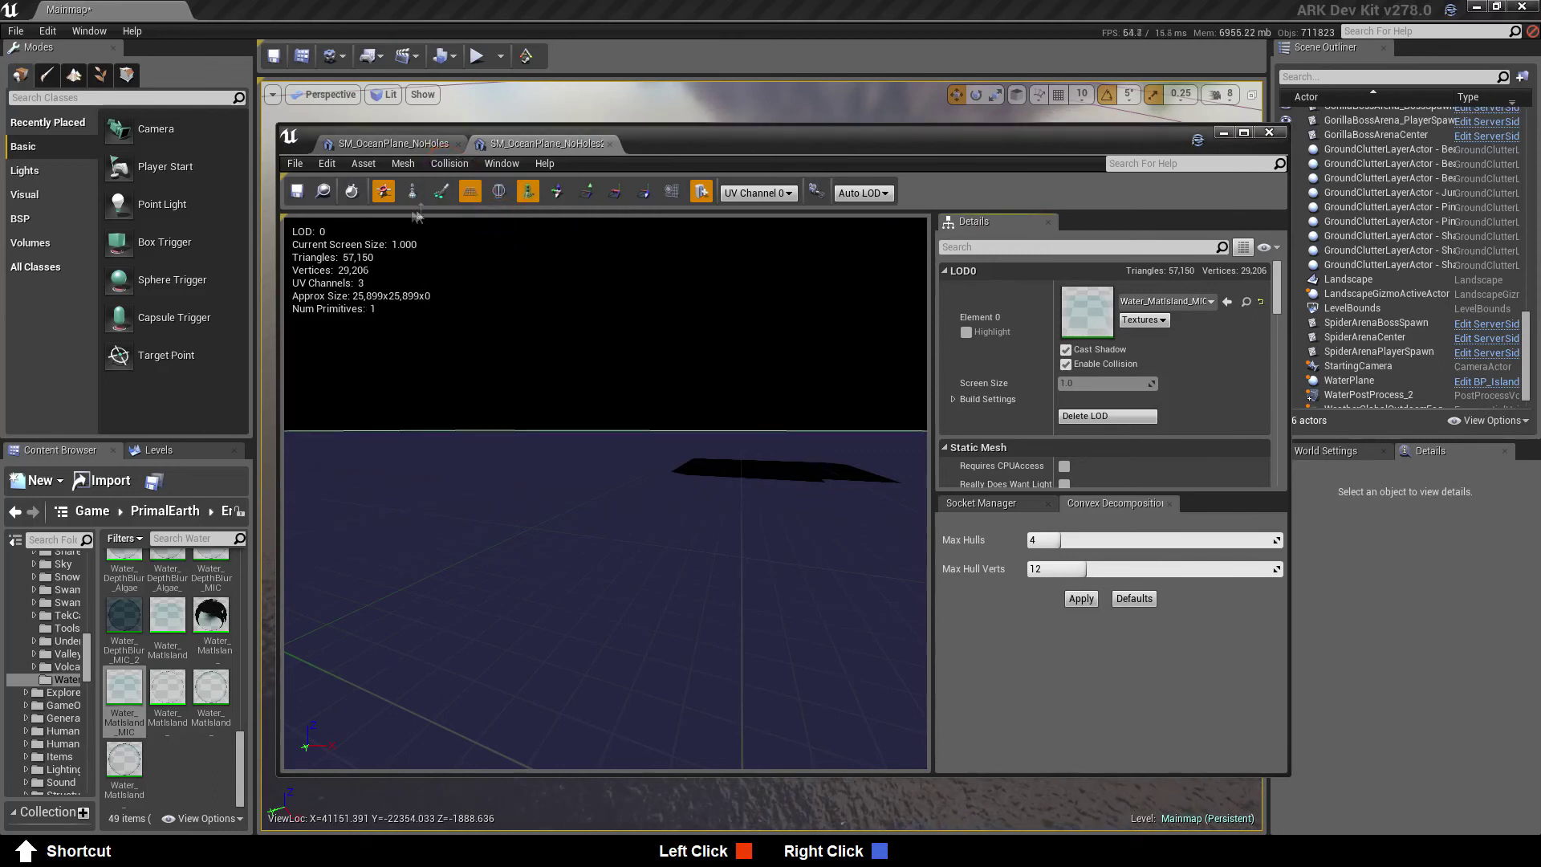
{"action": "left_click", "coordinate": [298, 197]}
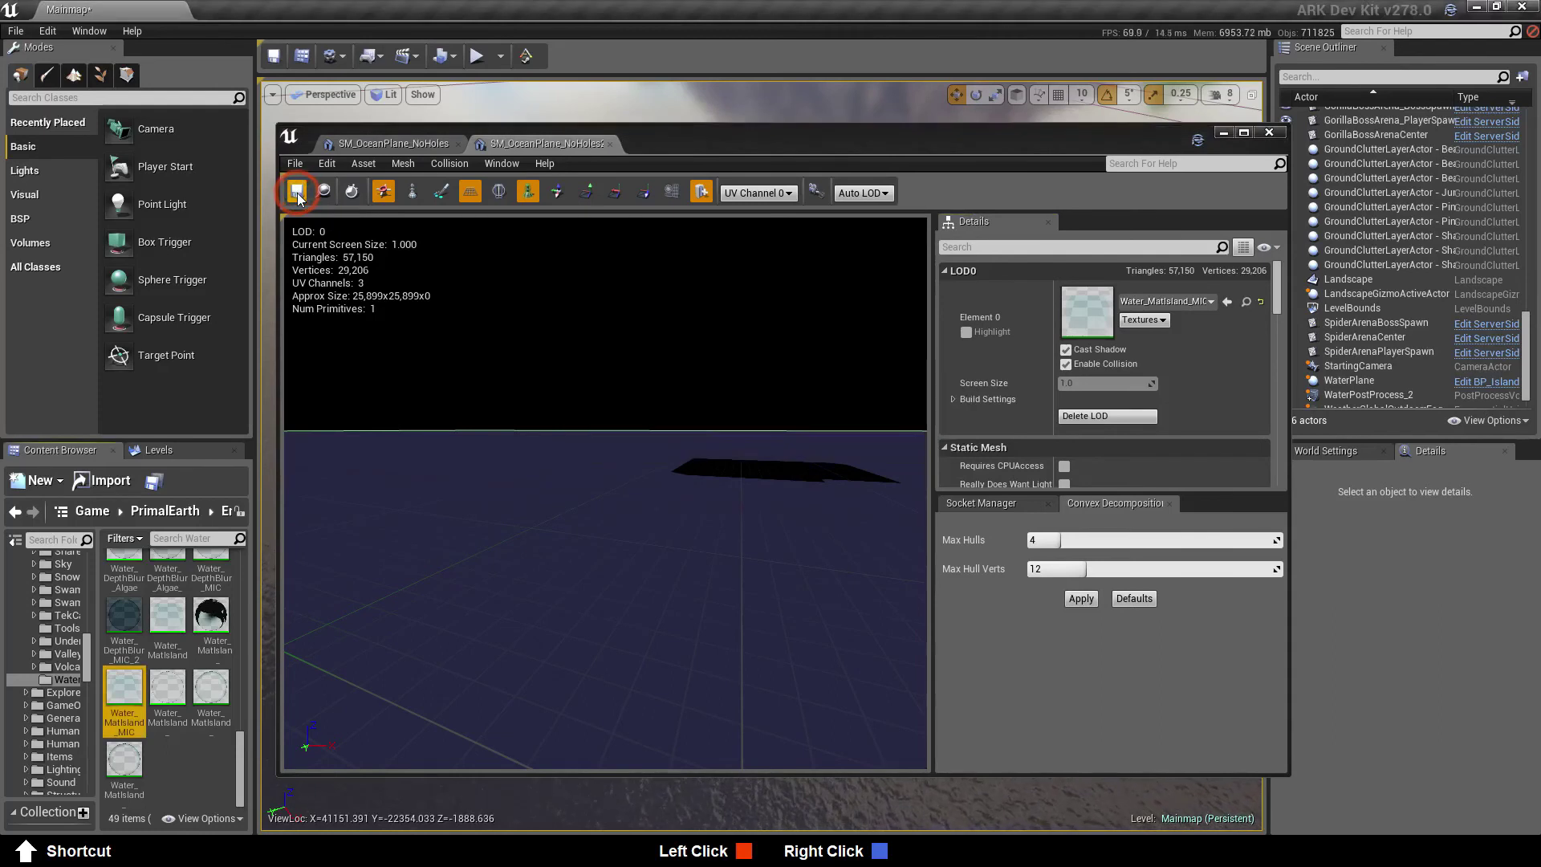
{"action": "left_click", "coordinate": [1269, 134]}
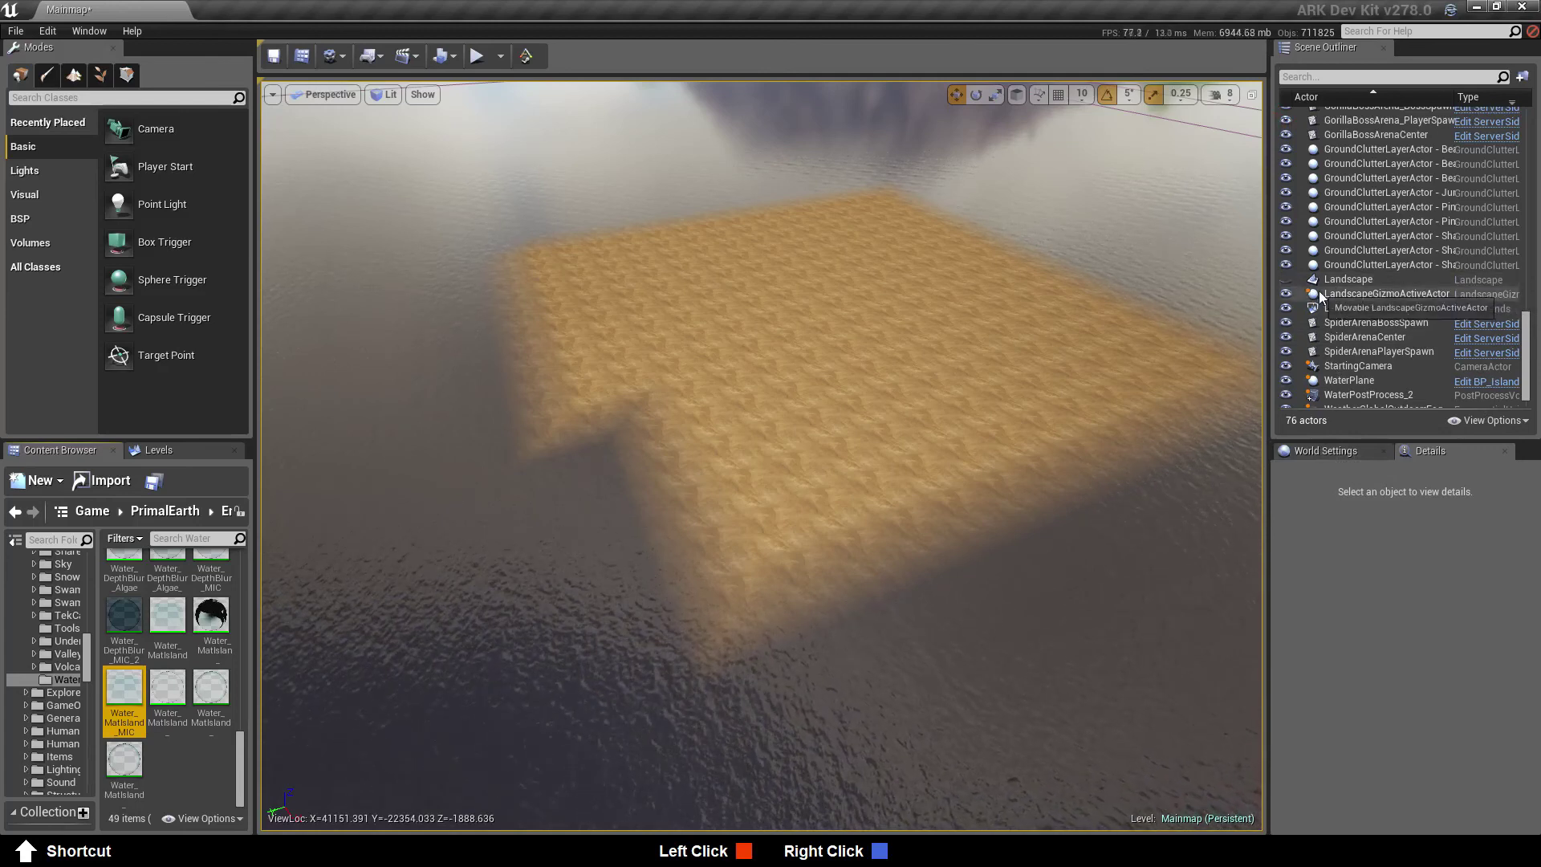
Locate the WaterPlane actor's current mesh in the content folder and rename SM_OceanPlane_NoHoles2 beside it as SM_OceanPlane_Own
{"action": "left_click", "coordinate": [1378, 377]}
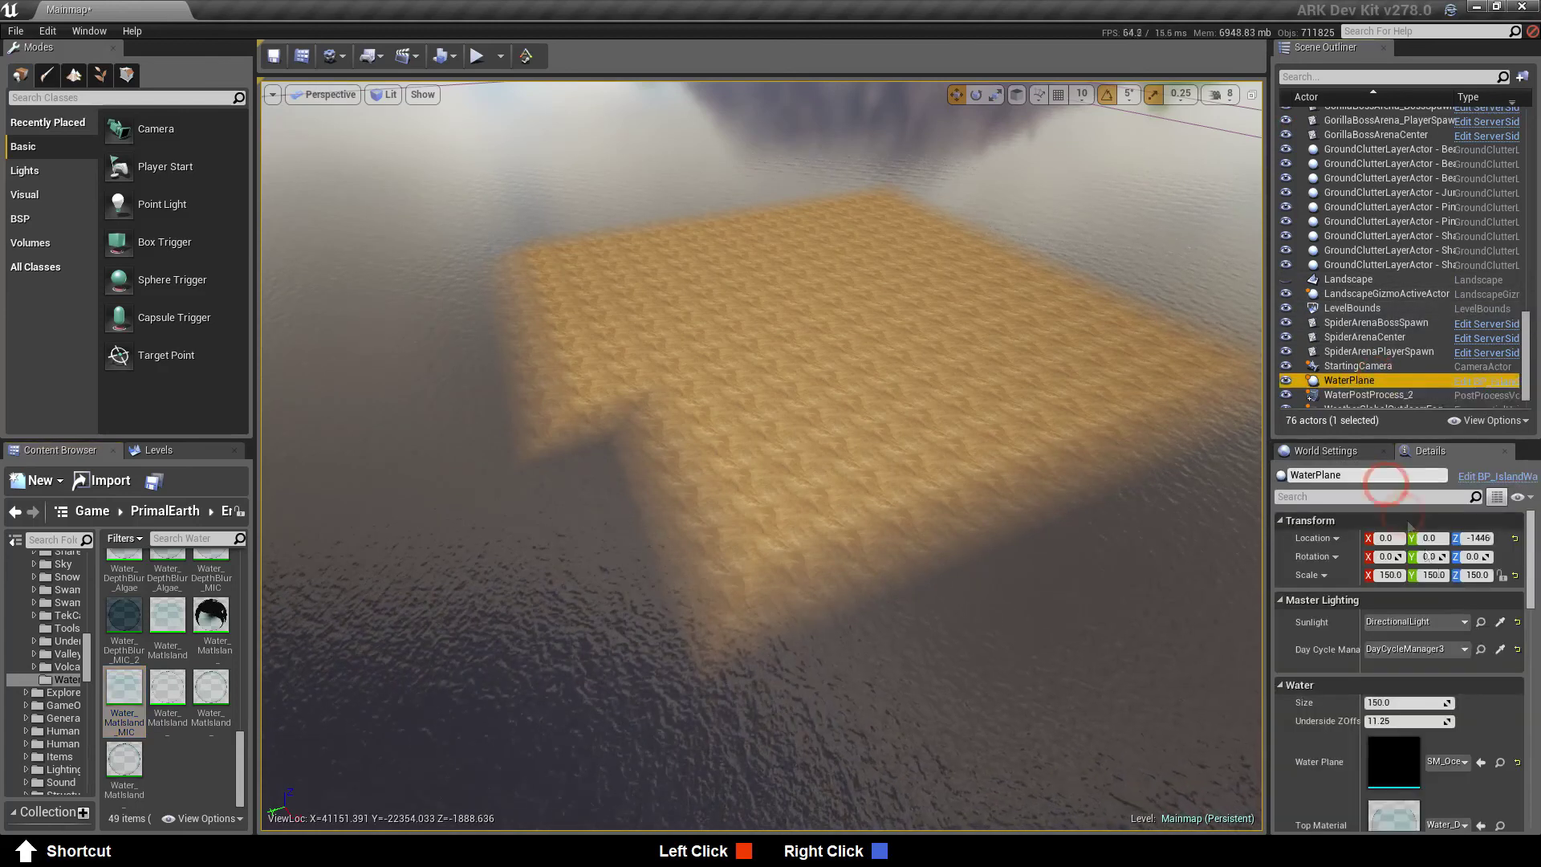
{"action": "left_click", "coordinate": [1500, 762]}
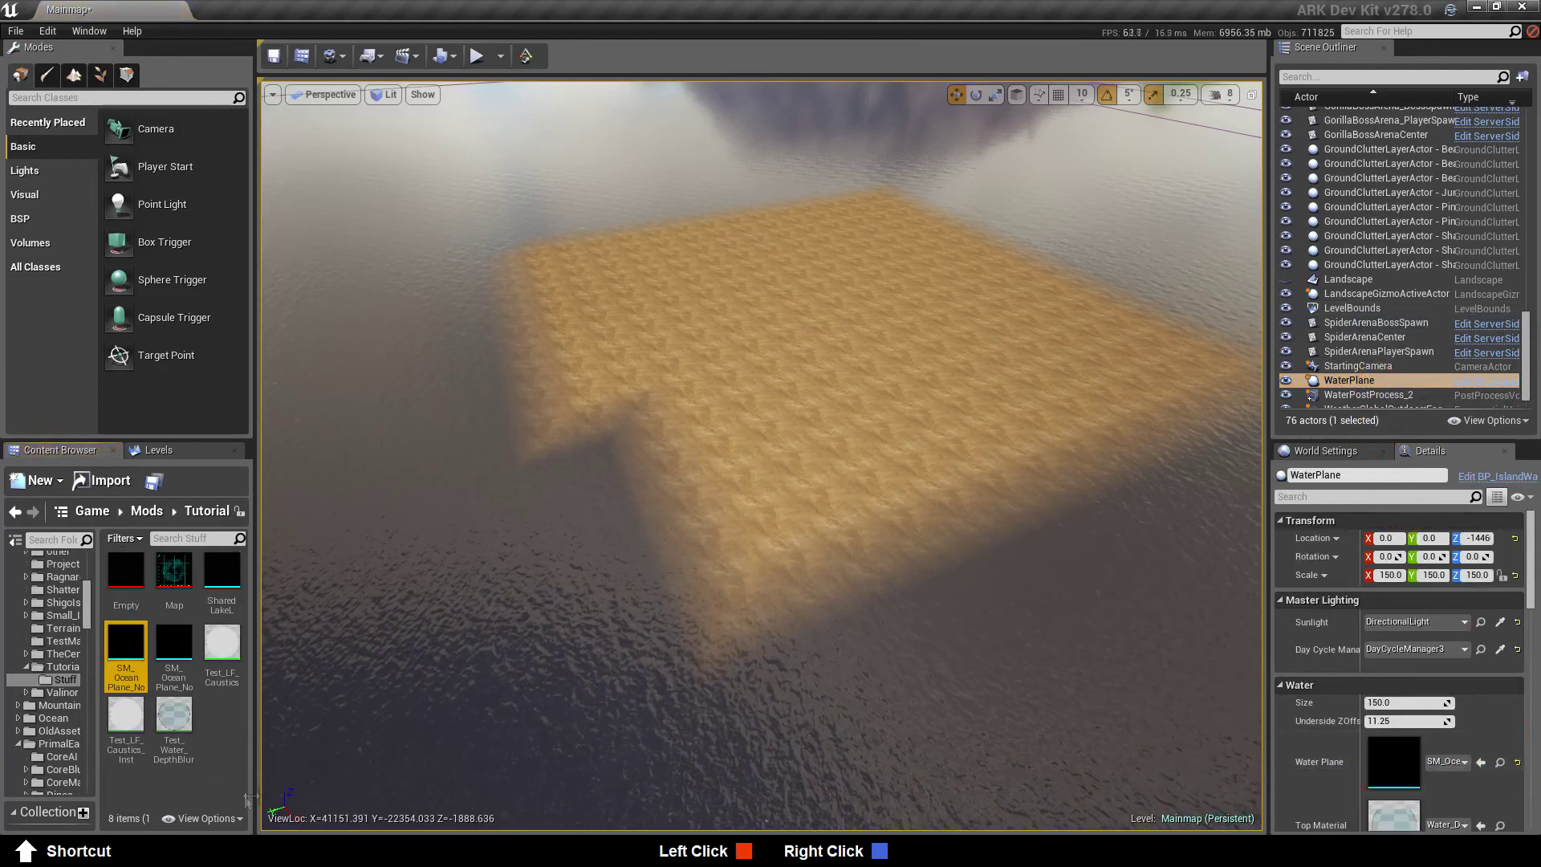
{"action": "left_click", "coordinate": [172, 650]}
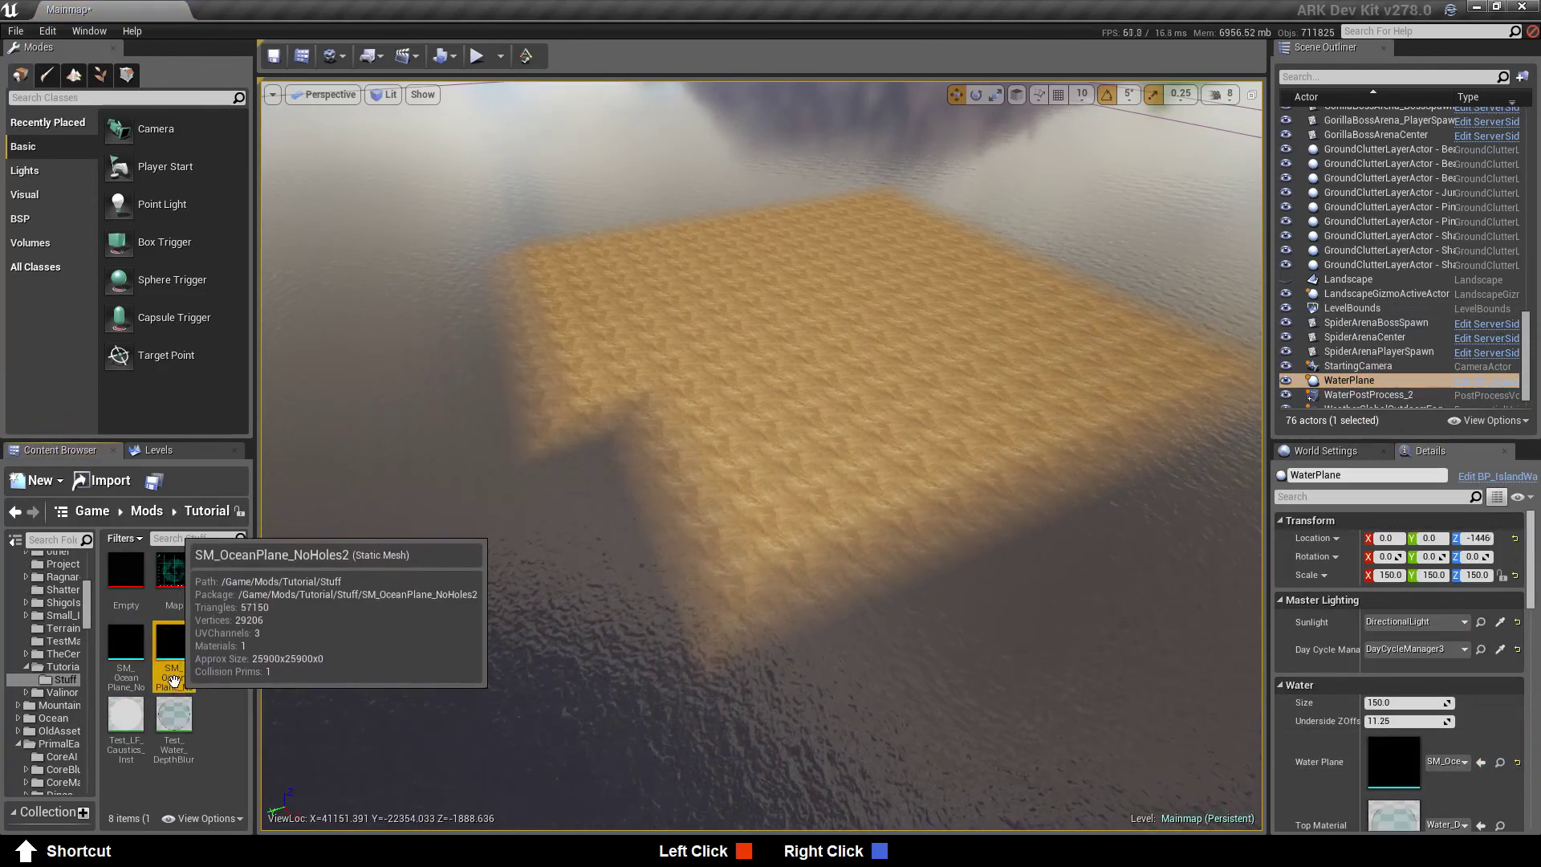
{"action": "right_click", "coordinate": [174, 681]}
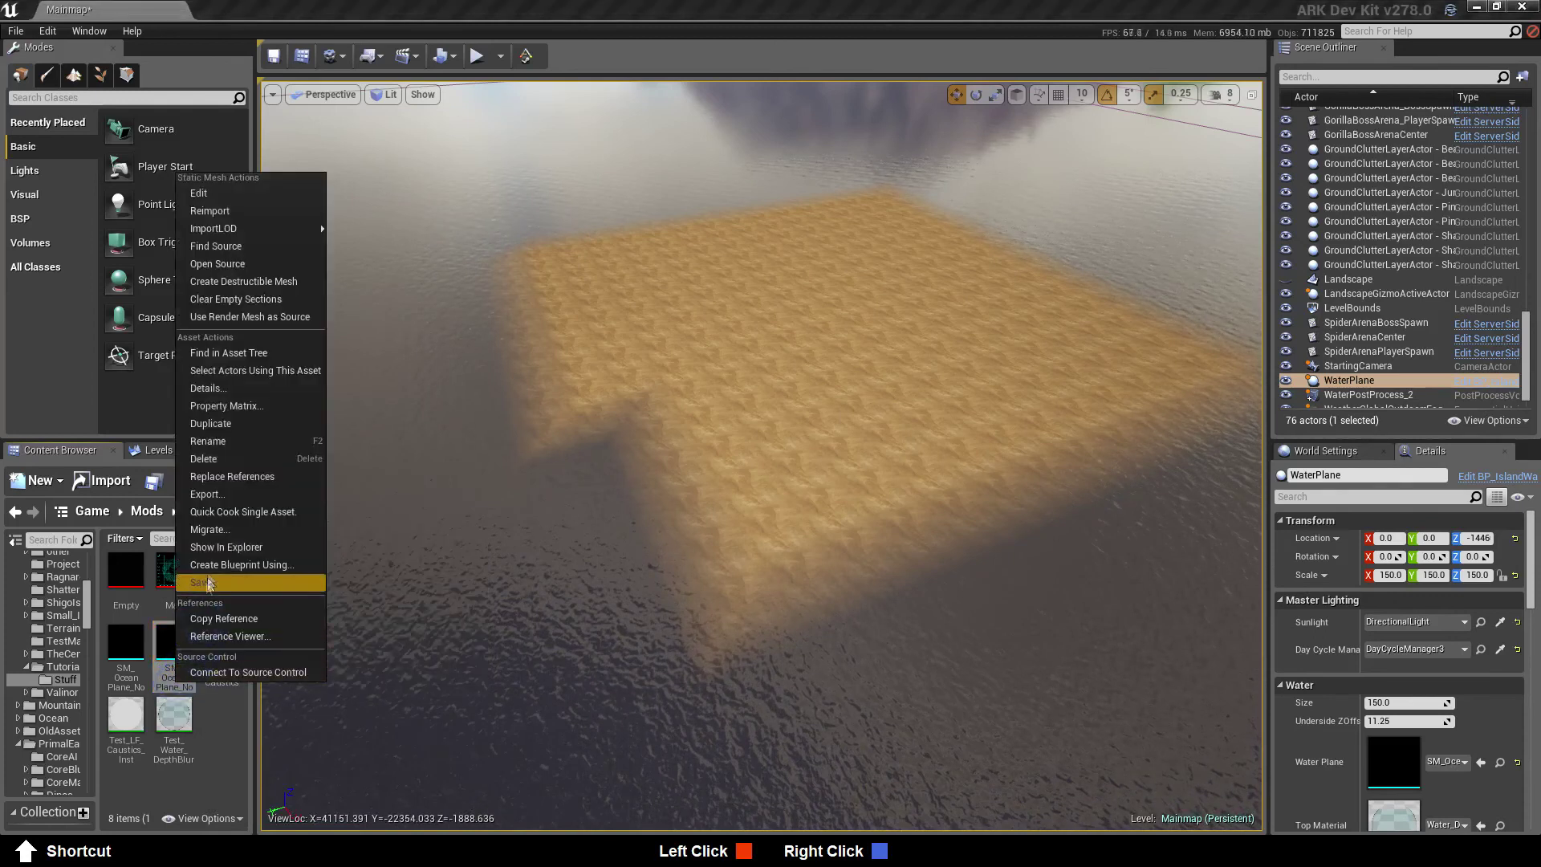
{"action": "left_click", "coordinate": [215, 440]}
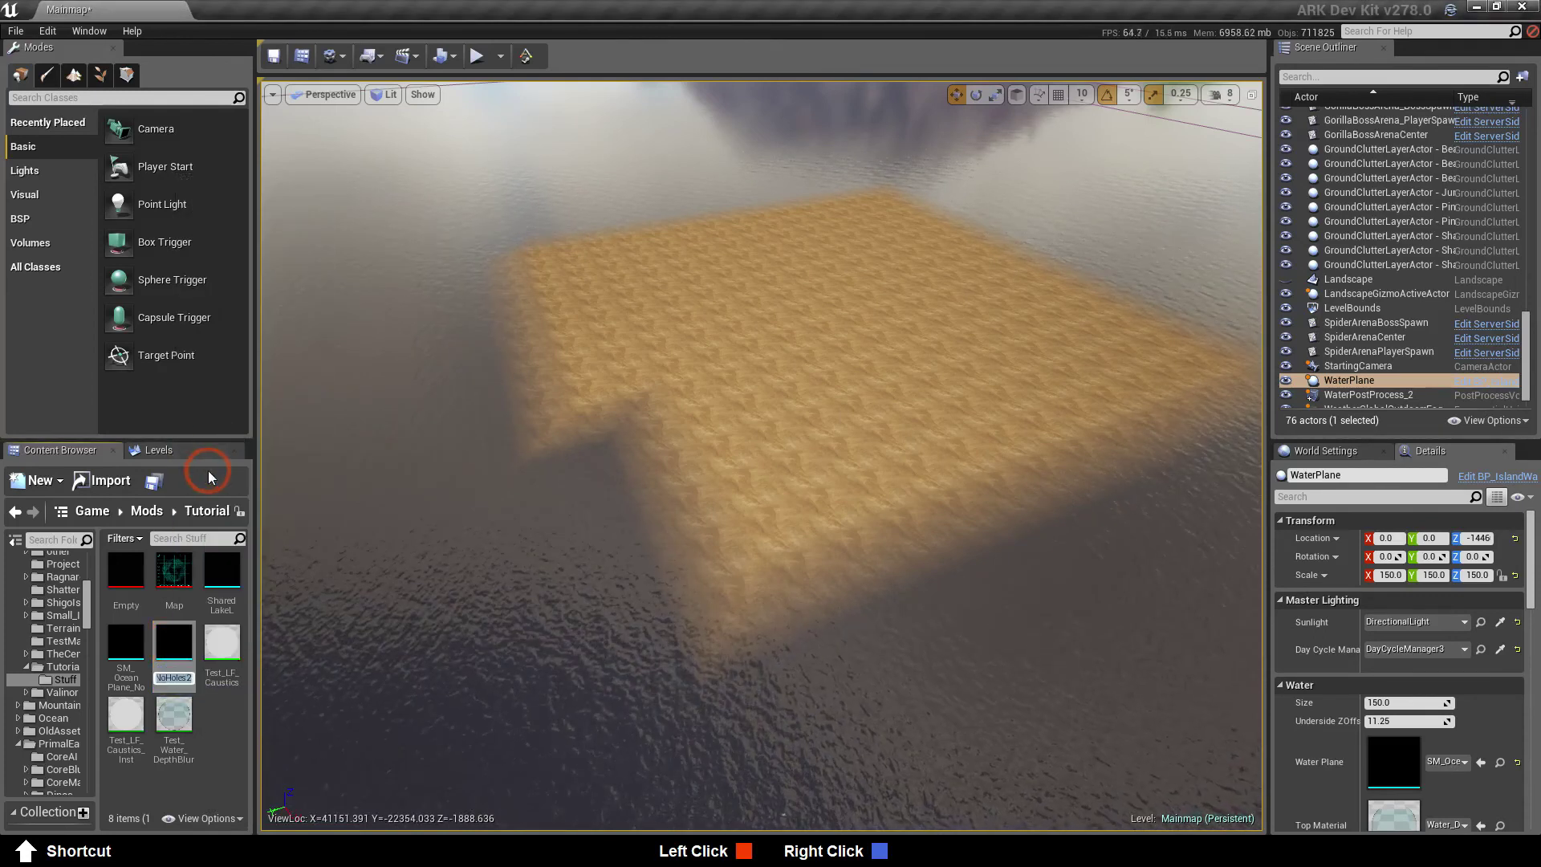
{"action": "key", "text": "Right"}
{"action": "key", "text": "BackSpace"}
{"action": "key", "text": "BackSpace"}
{"action": "key", "text": "BackSpace"}
{"action": "key", "text": "BackSpace"}
{"action": "key", "text": "BackSpace"}
{"action": "key", "text": "BackSpace"}
{"action": "key", "text": "BackSpace"}
{"action": "key", "text": "BackSpace"}
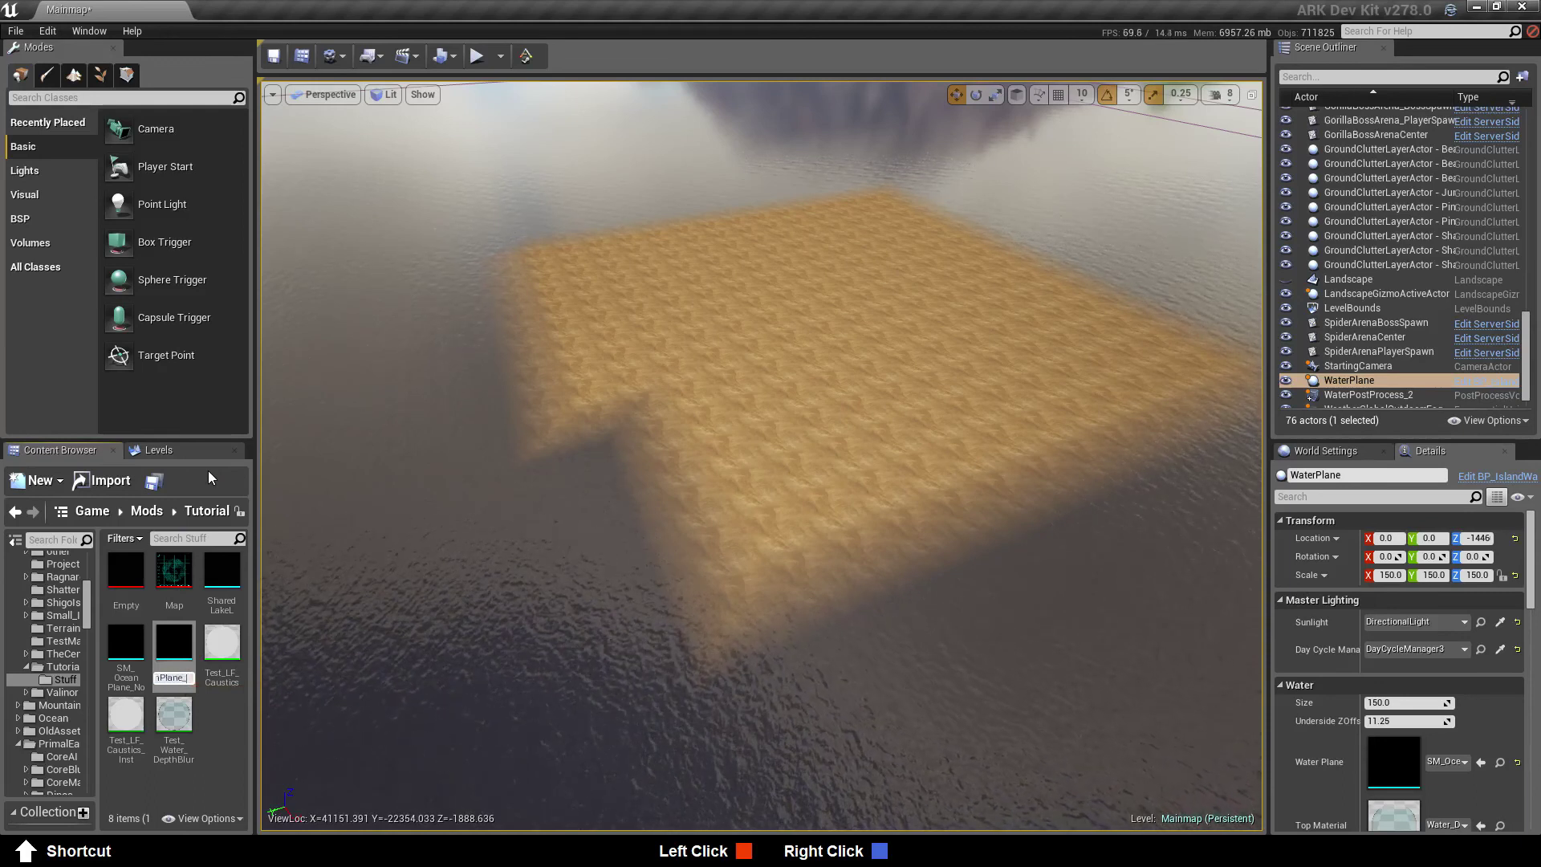
{"action": "type", "text": "Own"}
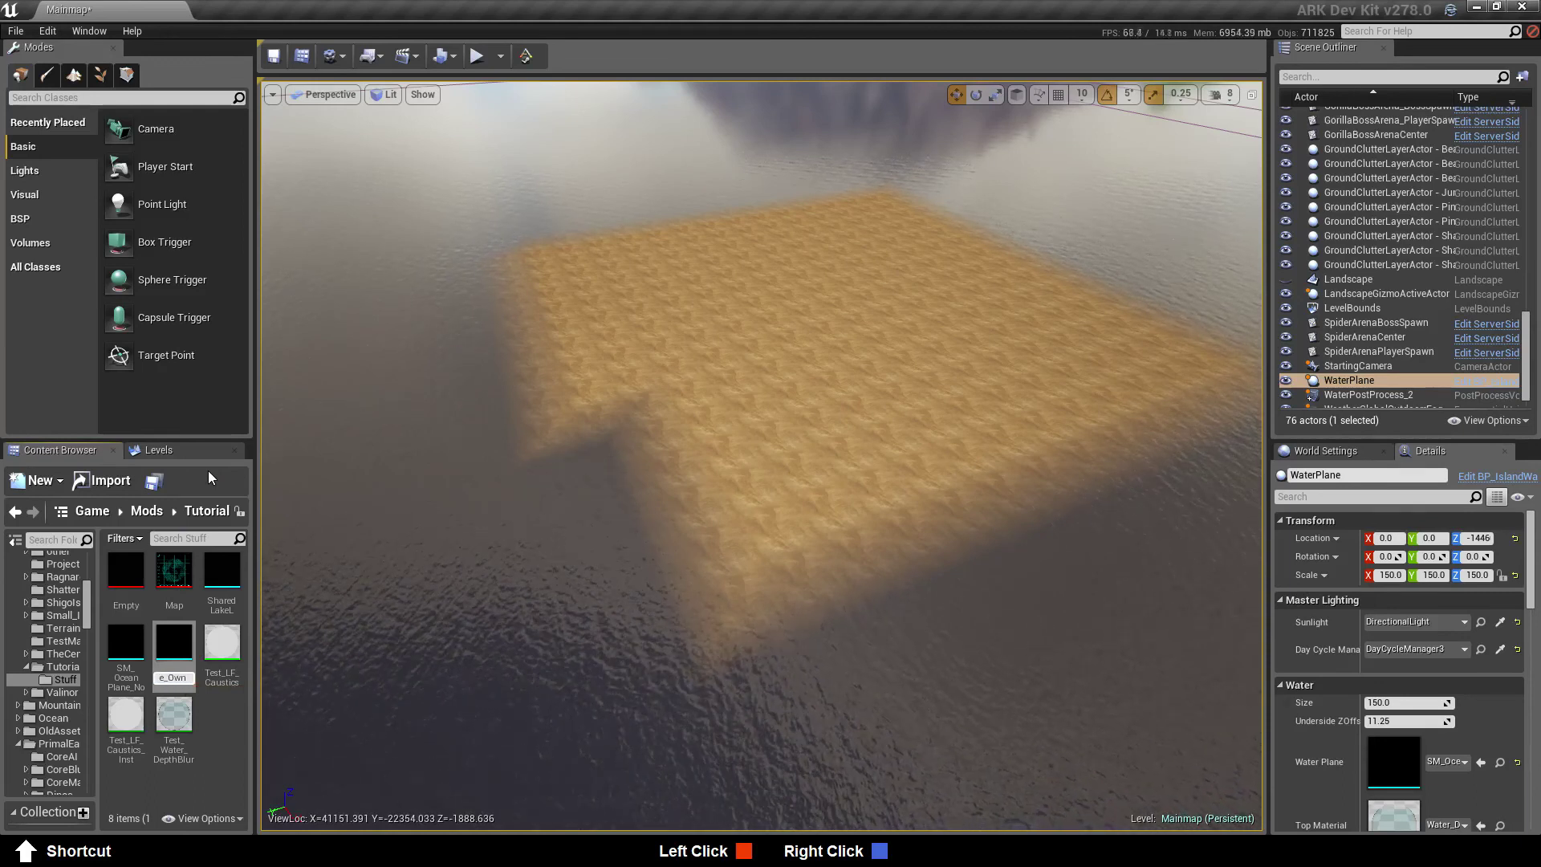
{"action": "left_click", "coordinate": [225, 725]}
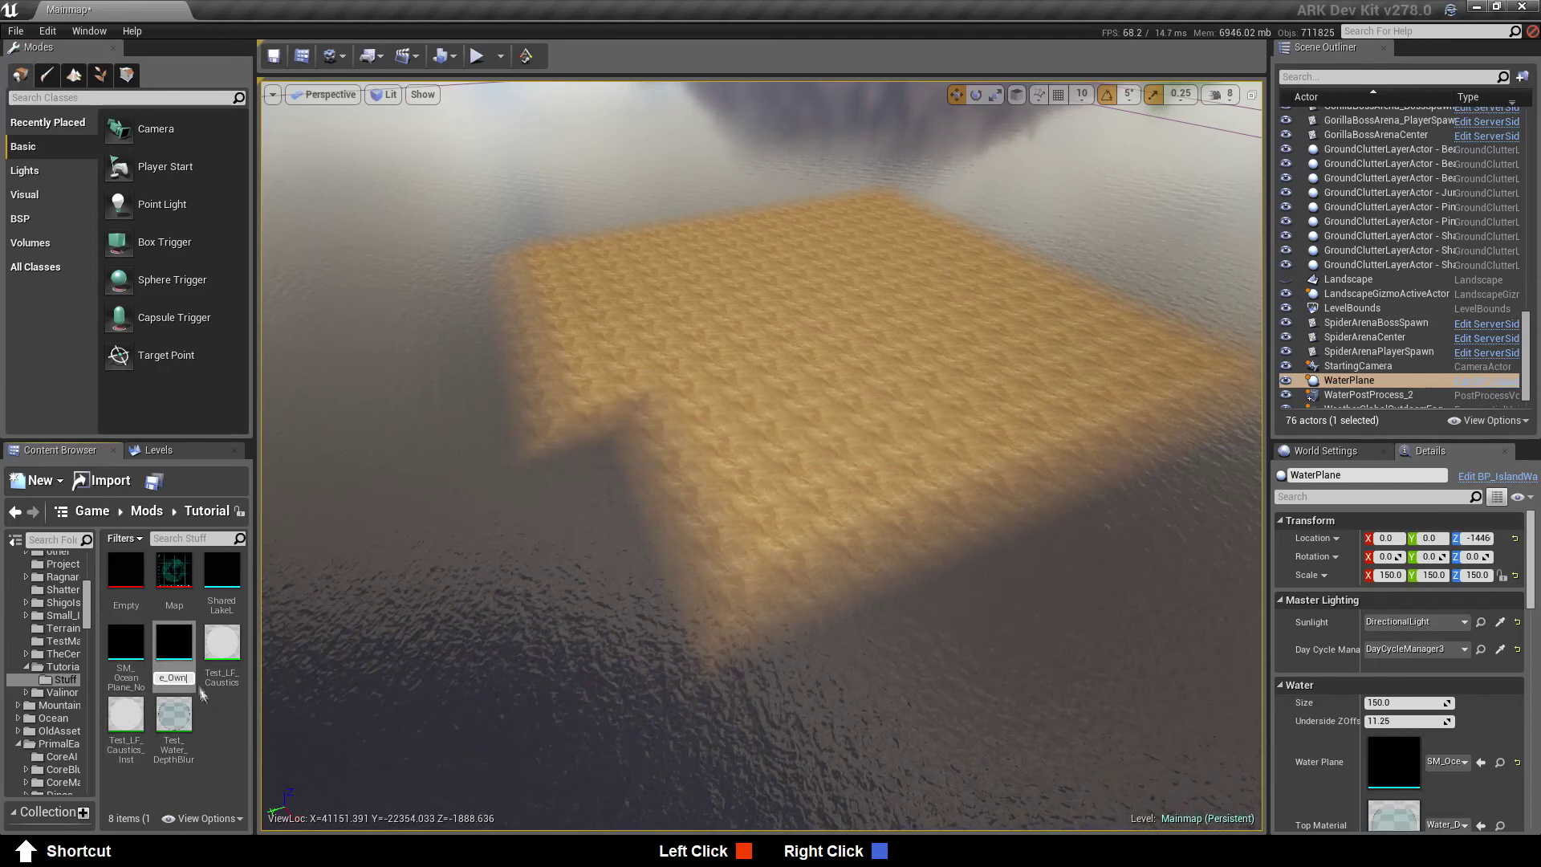
Assign SM_OceanPlane_Own as the WaterPlane actor's Water Plane mesh and make the Landscape visible
{"action": "left_click", "coordinate": [177, 647]}
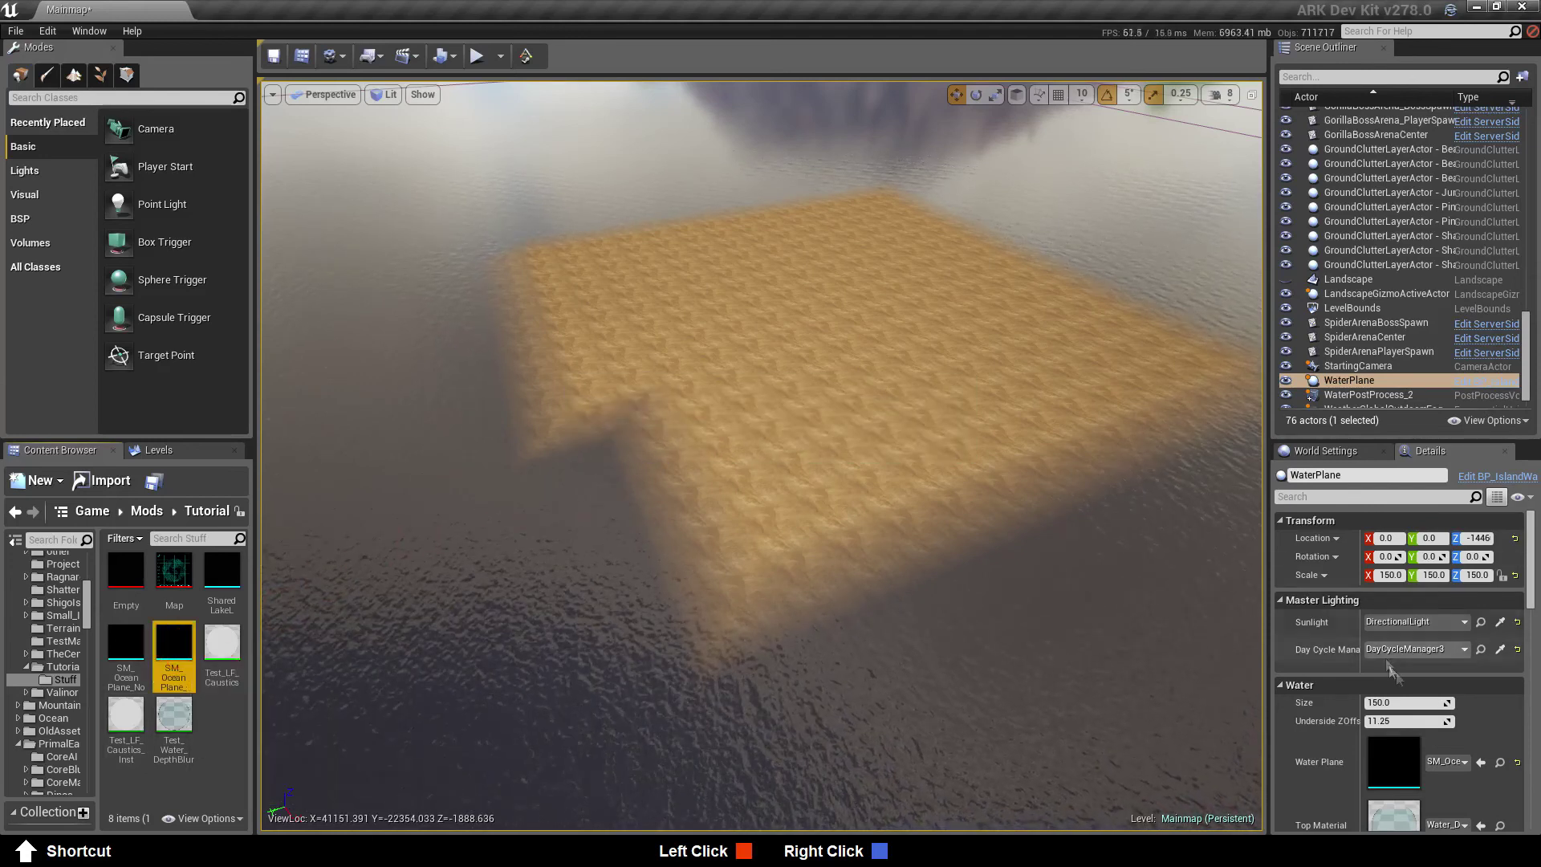
{"action": "left_click", "coordinate": [1481, 762]}
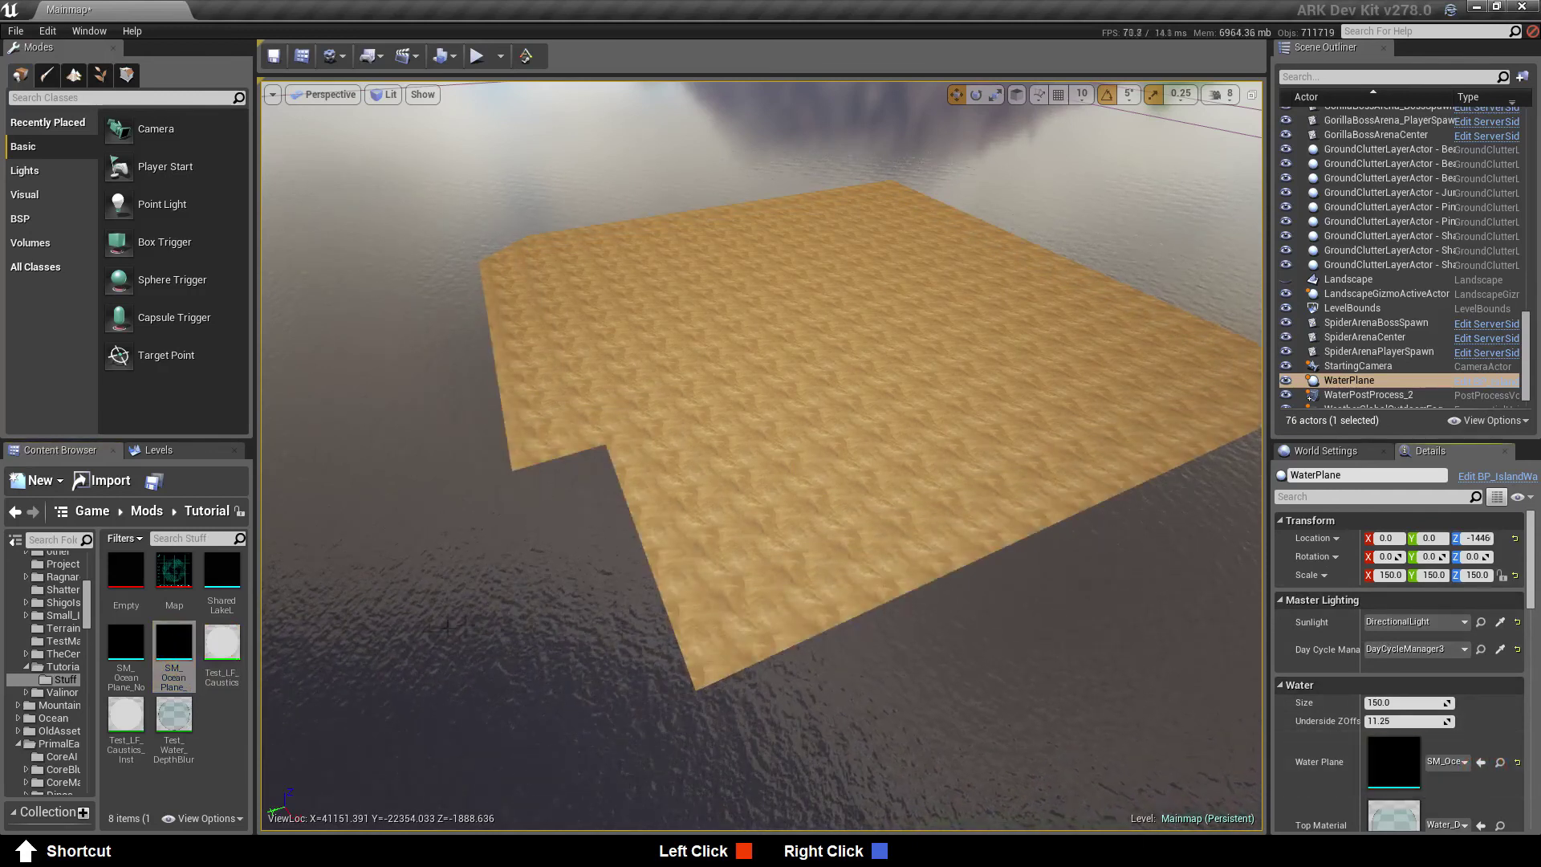
{"action": "left_click", "coordinate": [1286, 280]}
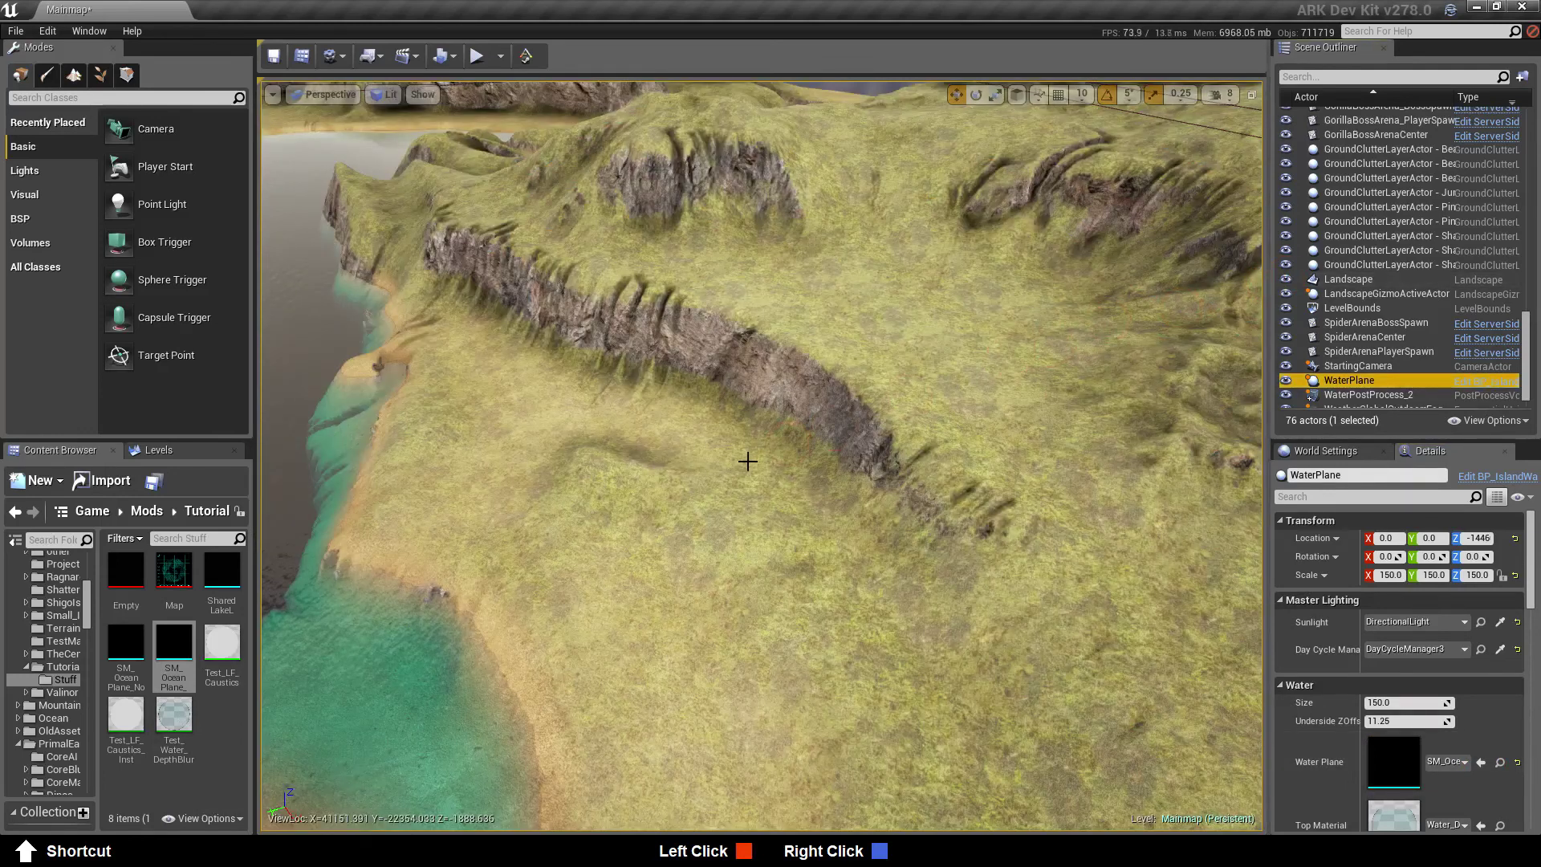
Save the Persistent Level with the replaced water plane mesh
{"action": "right_click_drag", "start_coordinate": [689, 506], "coordinate": [594, 557]}
{"action": "key", "text": "s"}
{"action": "key", "text": "w"}
{"action": "key", "text": "w"}
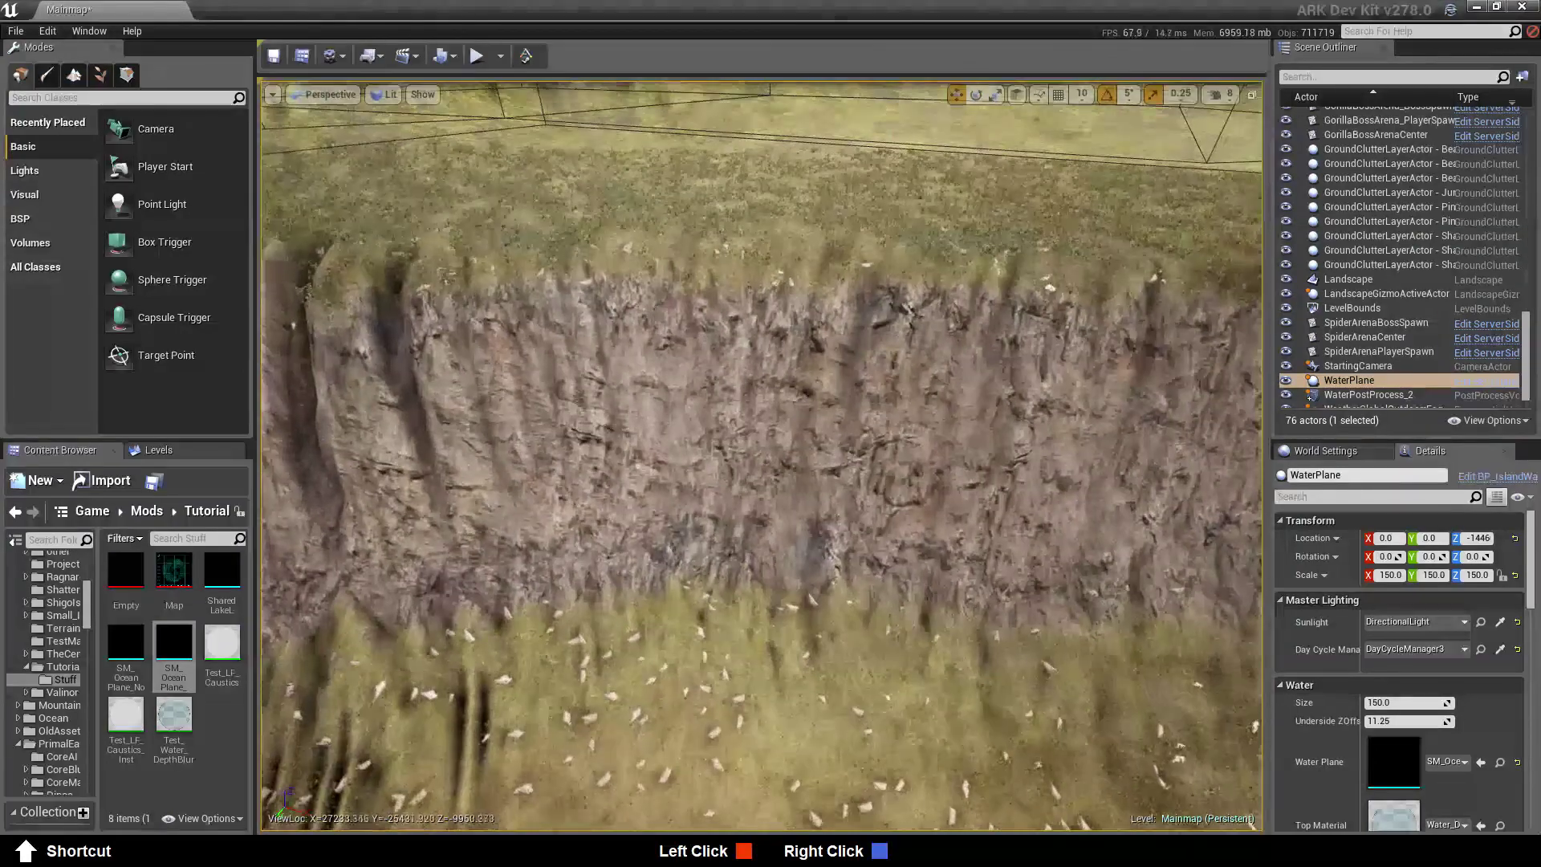
{"action": "left_click", "coordinate": [157, 450]}
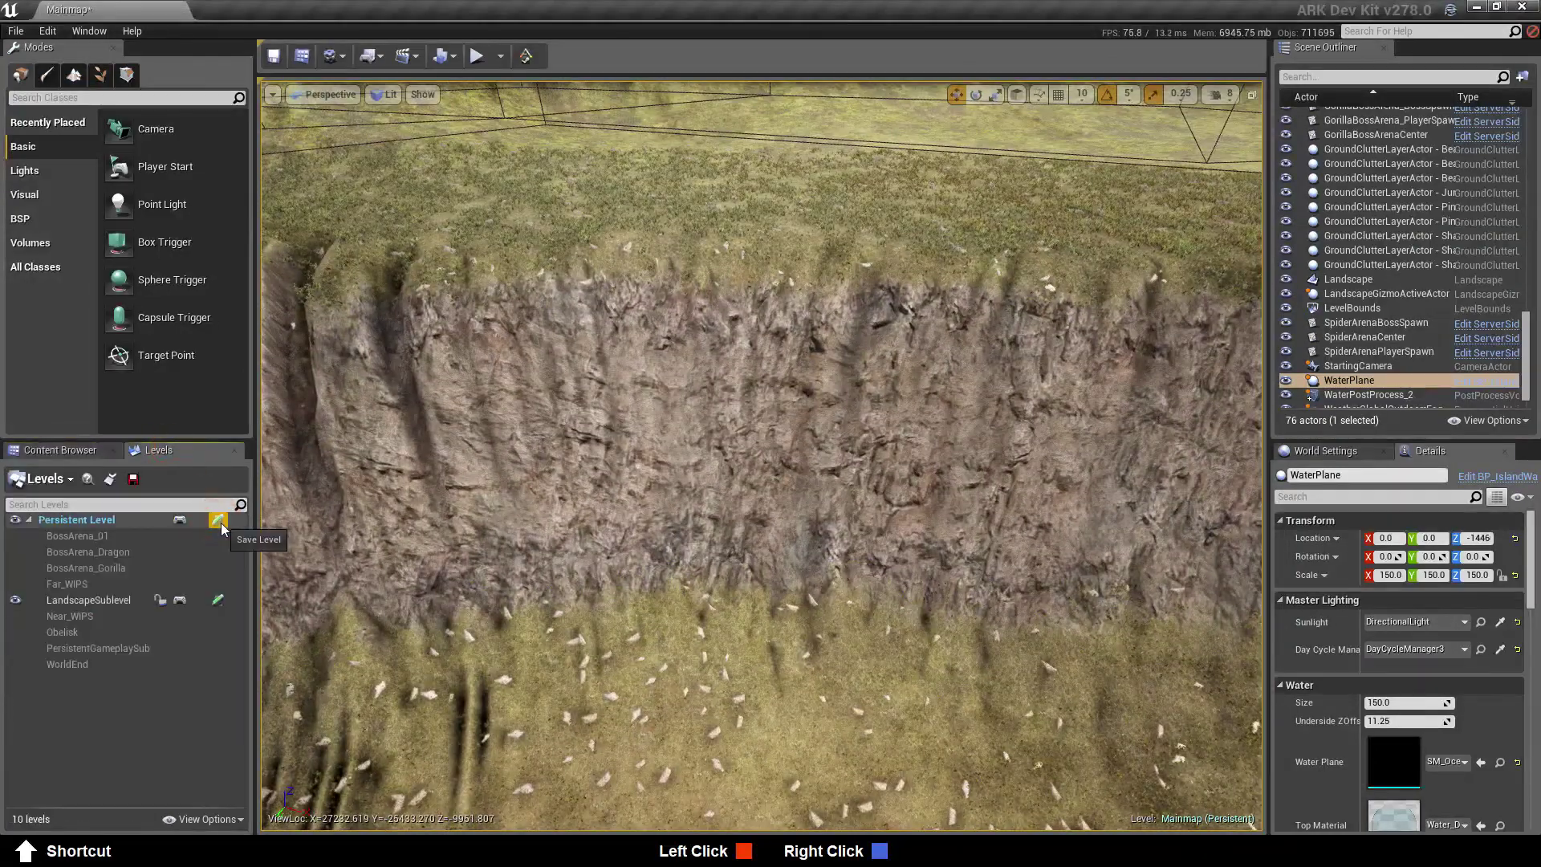
{"action": "left_click", "coordinate": [219, 520]}
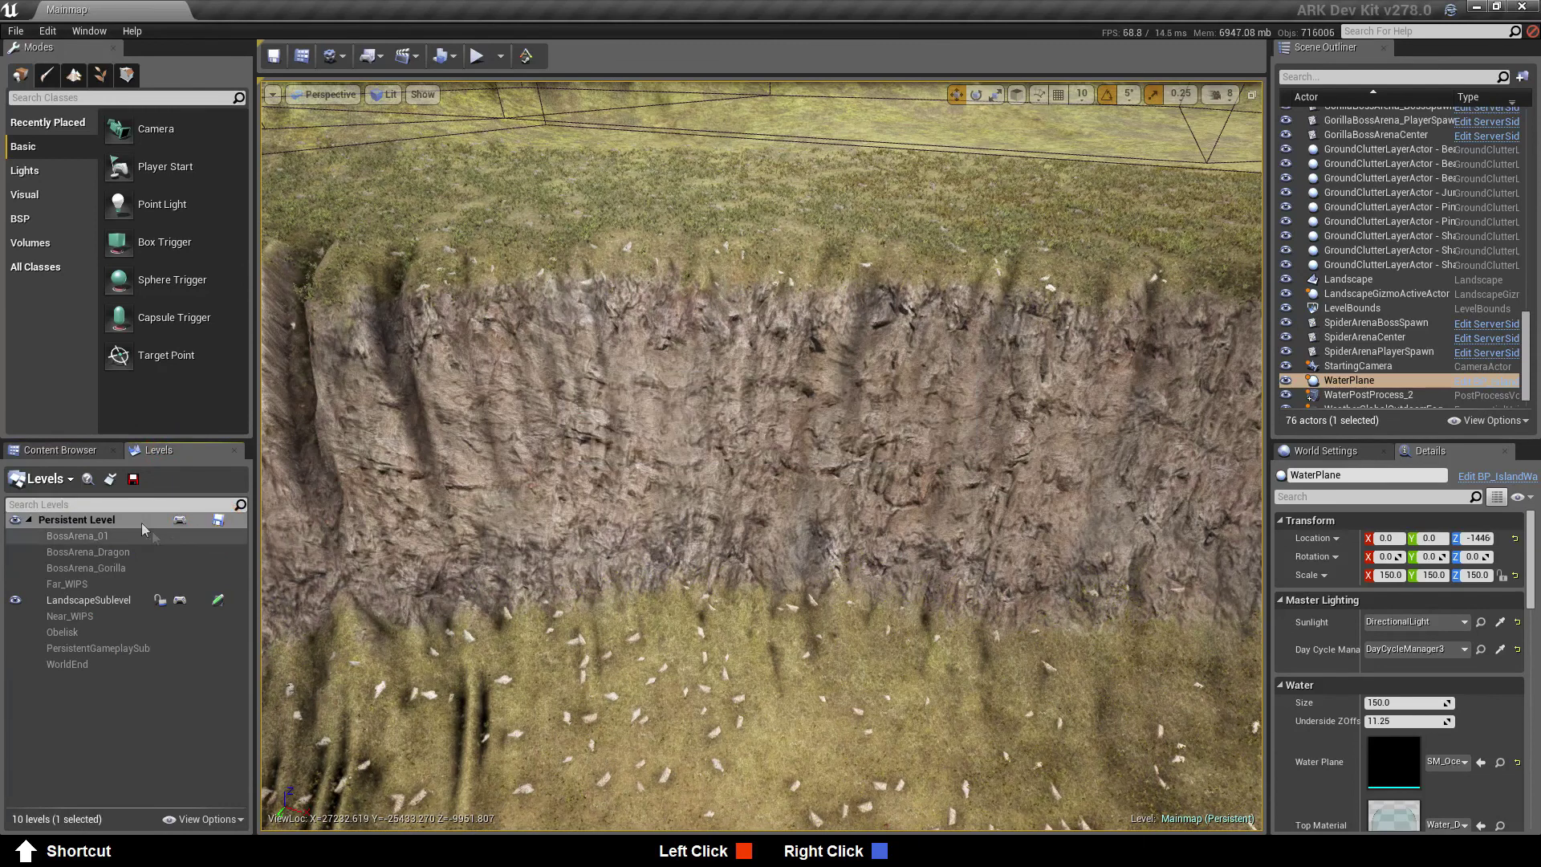
{"action": "left_click", "coordinate": [64, 451]}
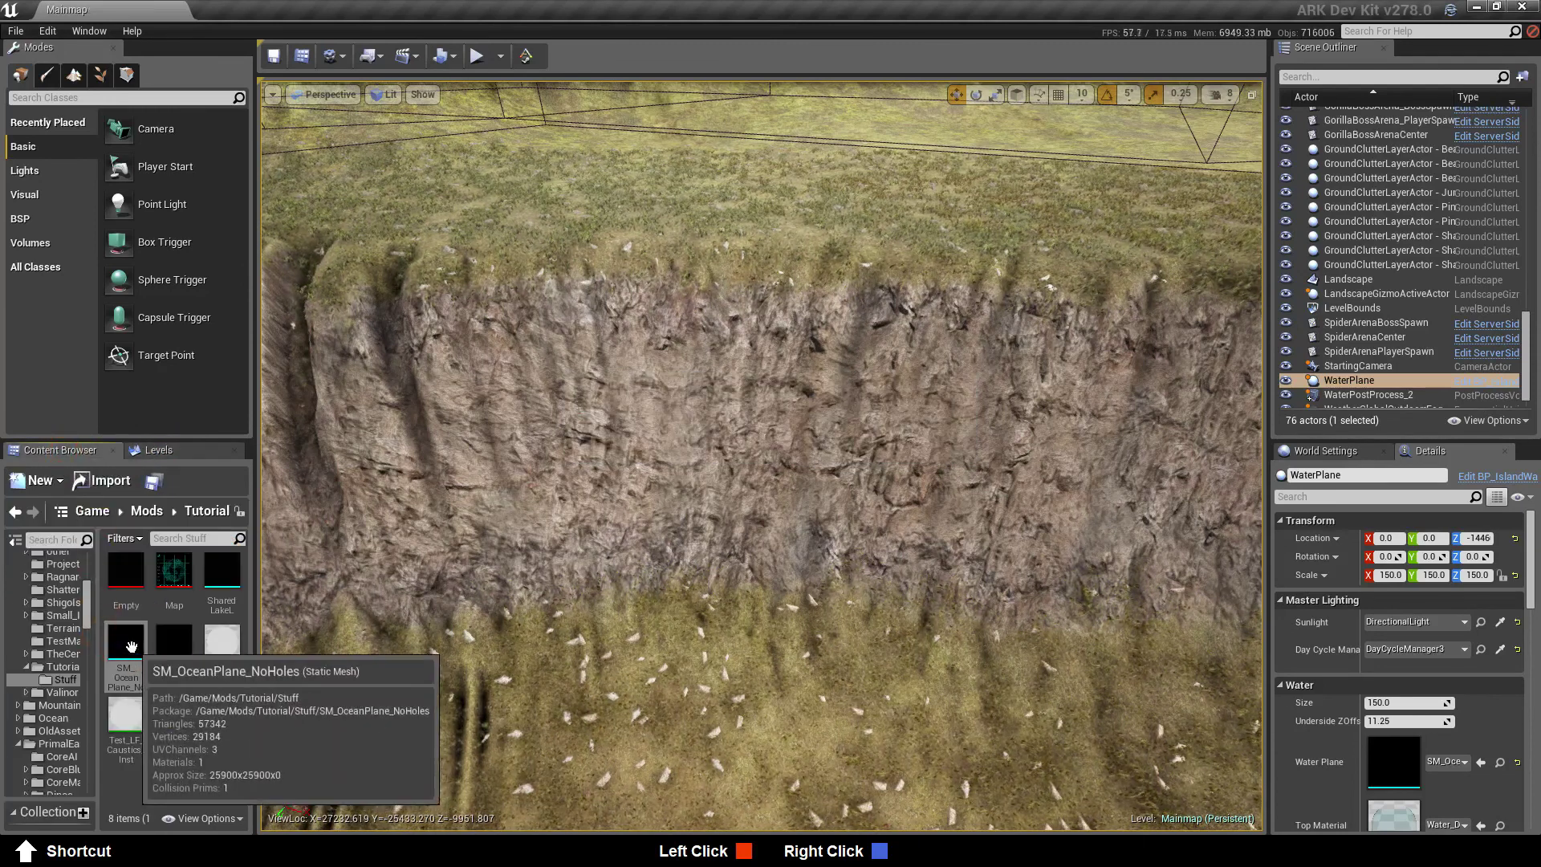
{"action": "left_click", "coordinate": [239, 739]}
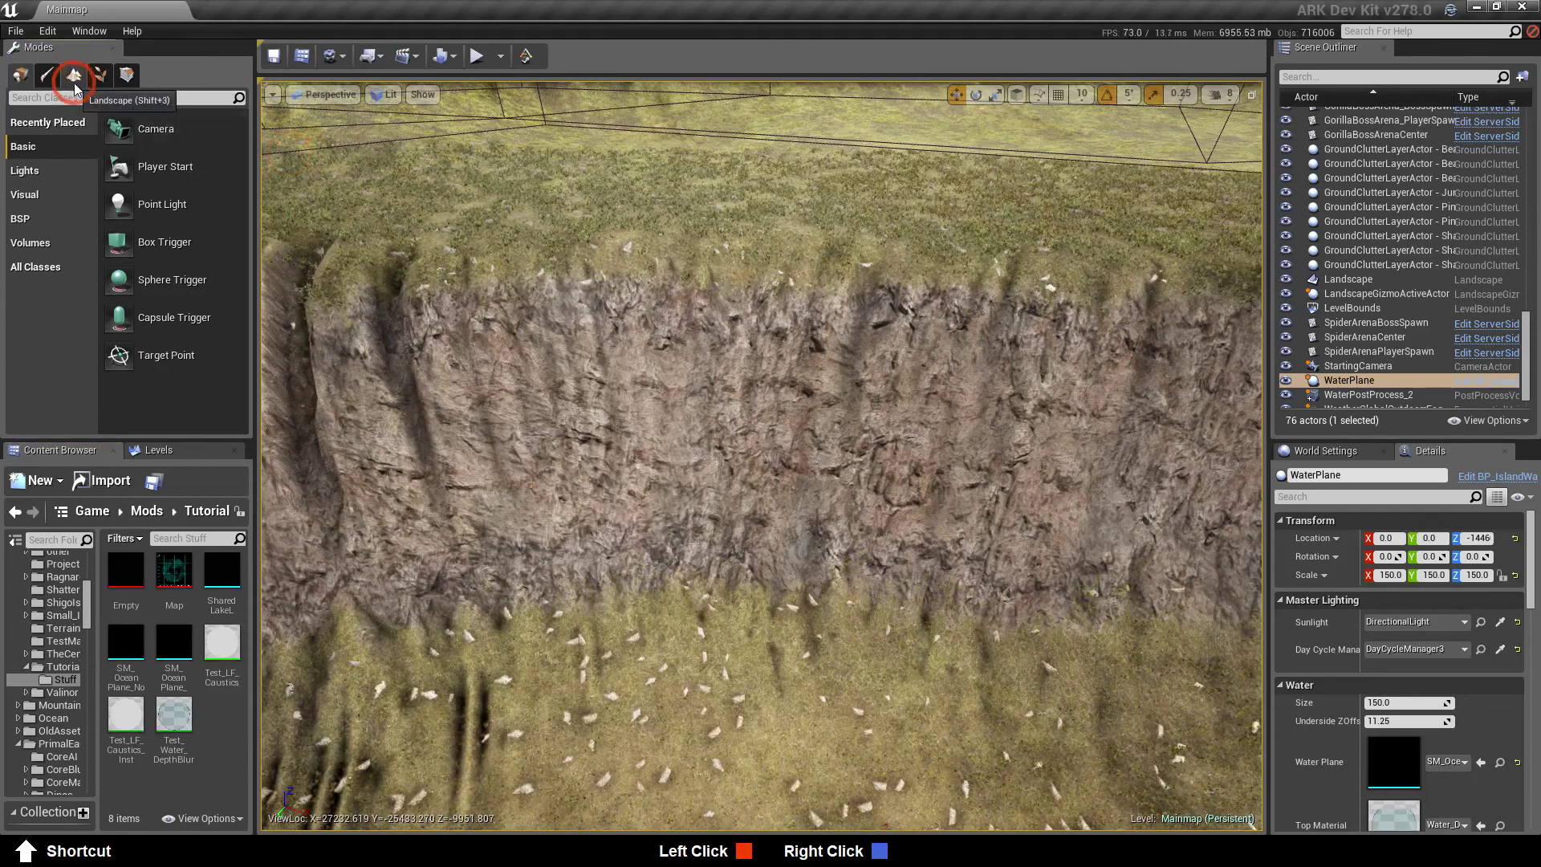
Paint a roughly rectangular hole in the landscape's rocky cliff face with the Visibility sculpting tool
{"action": "key", "text": "shift+3"}
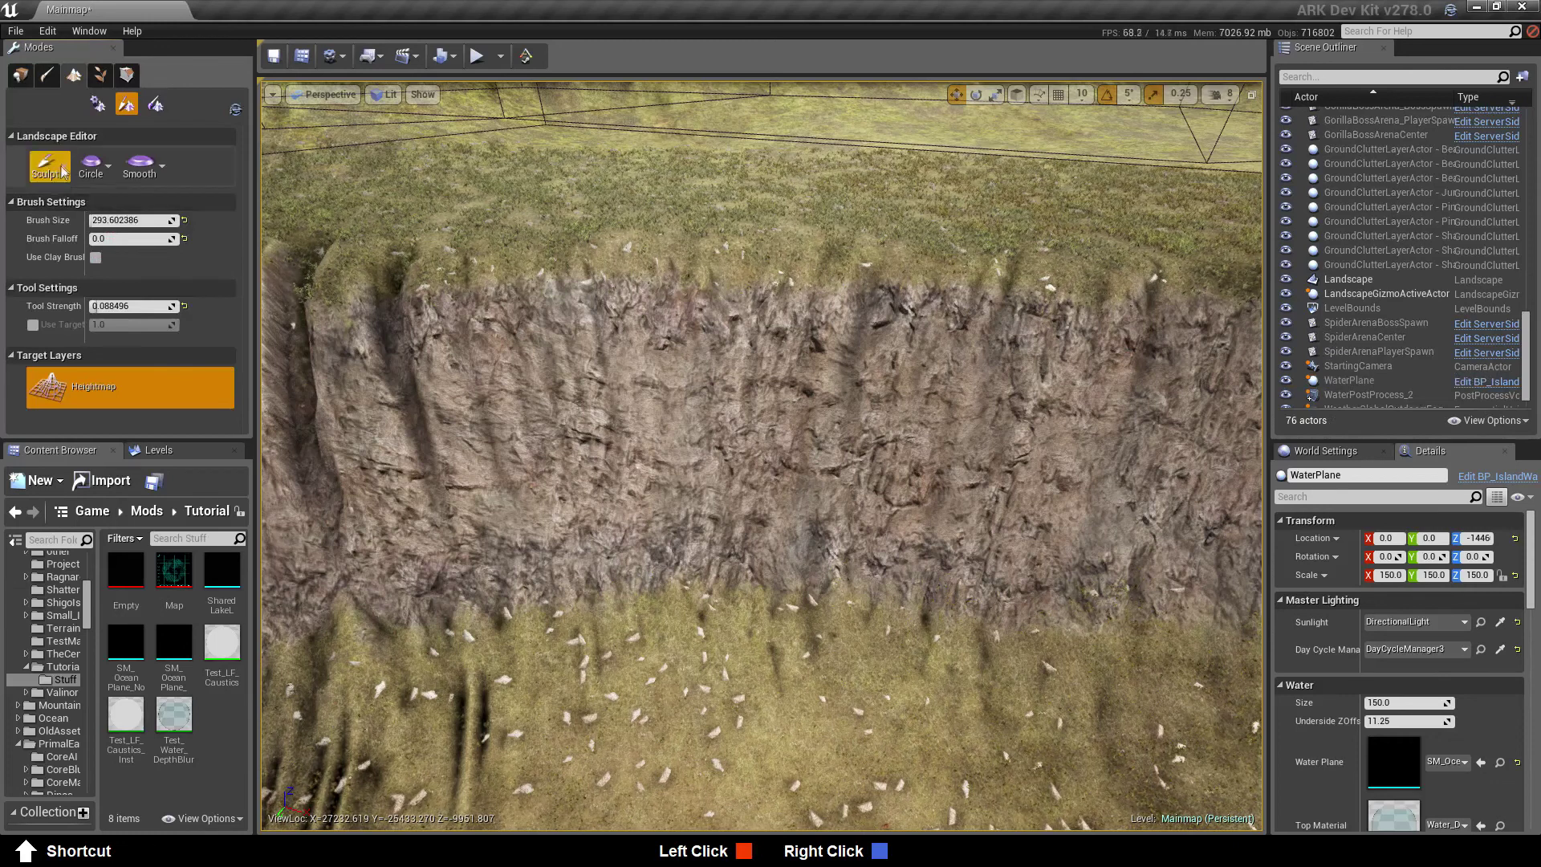
{"action": "left_click", "coordinate": [45, 166]}
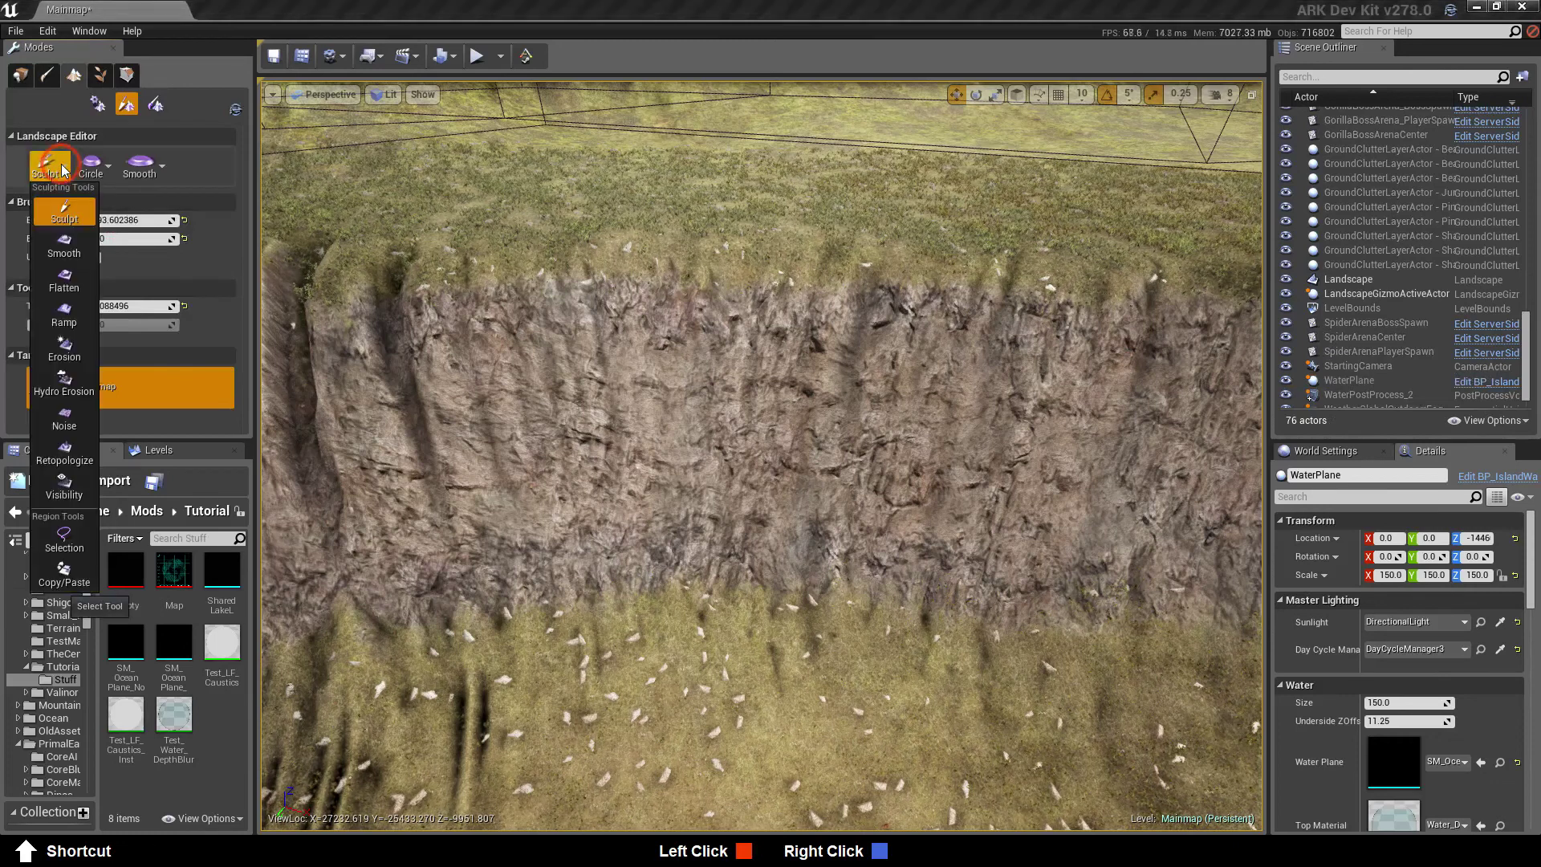
{"action": "left_click", "coordinate": [66, 489]}
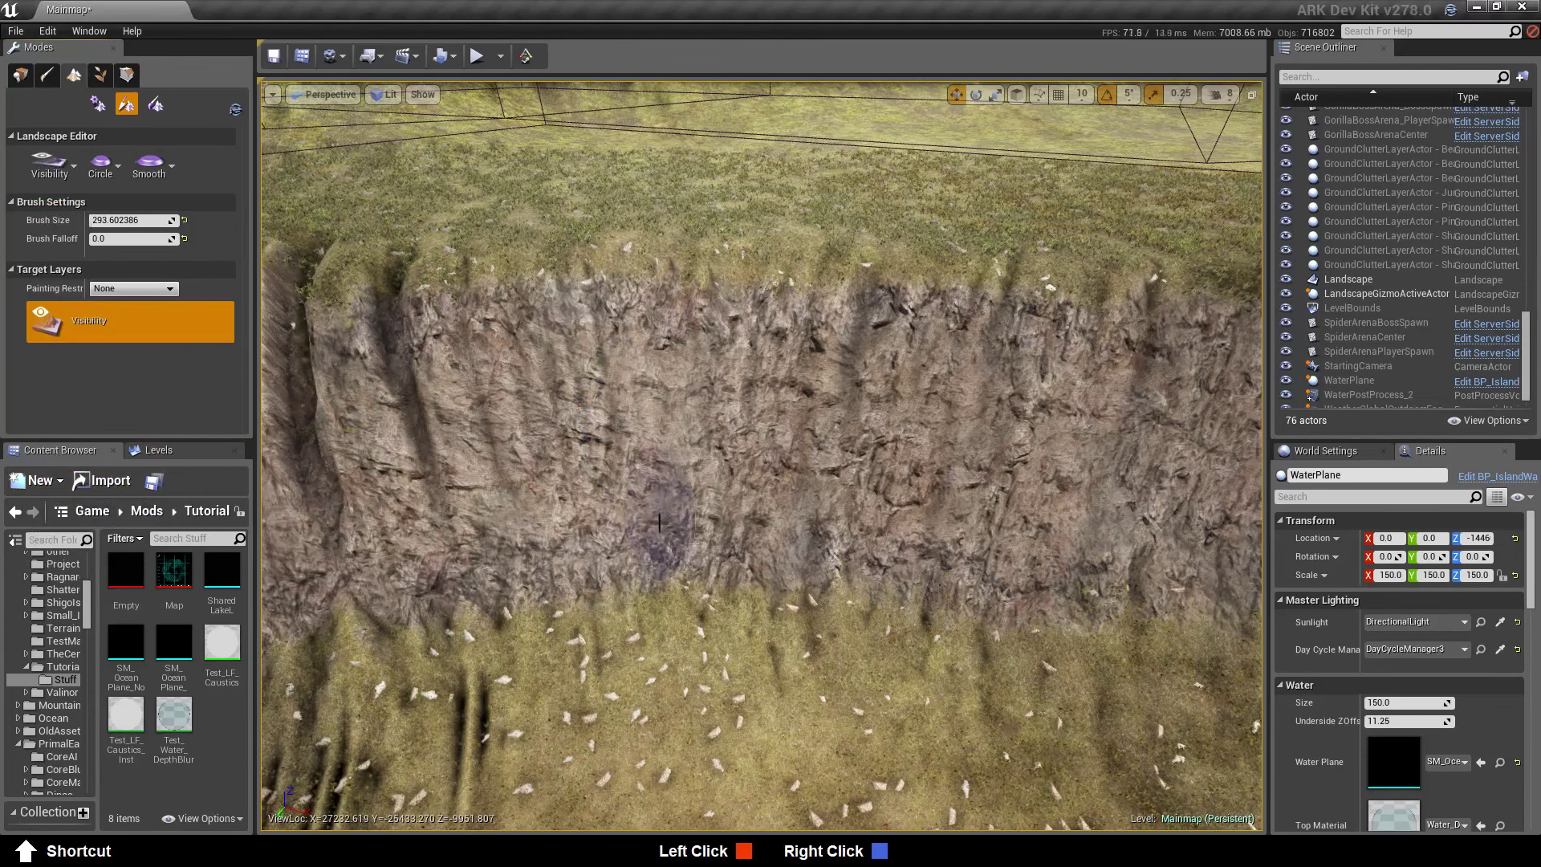
{"action": "left_click", "coordinate": [798, 550]}
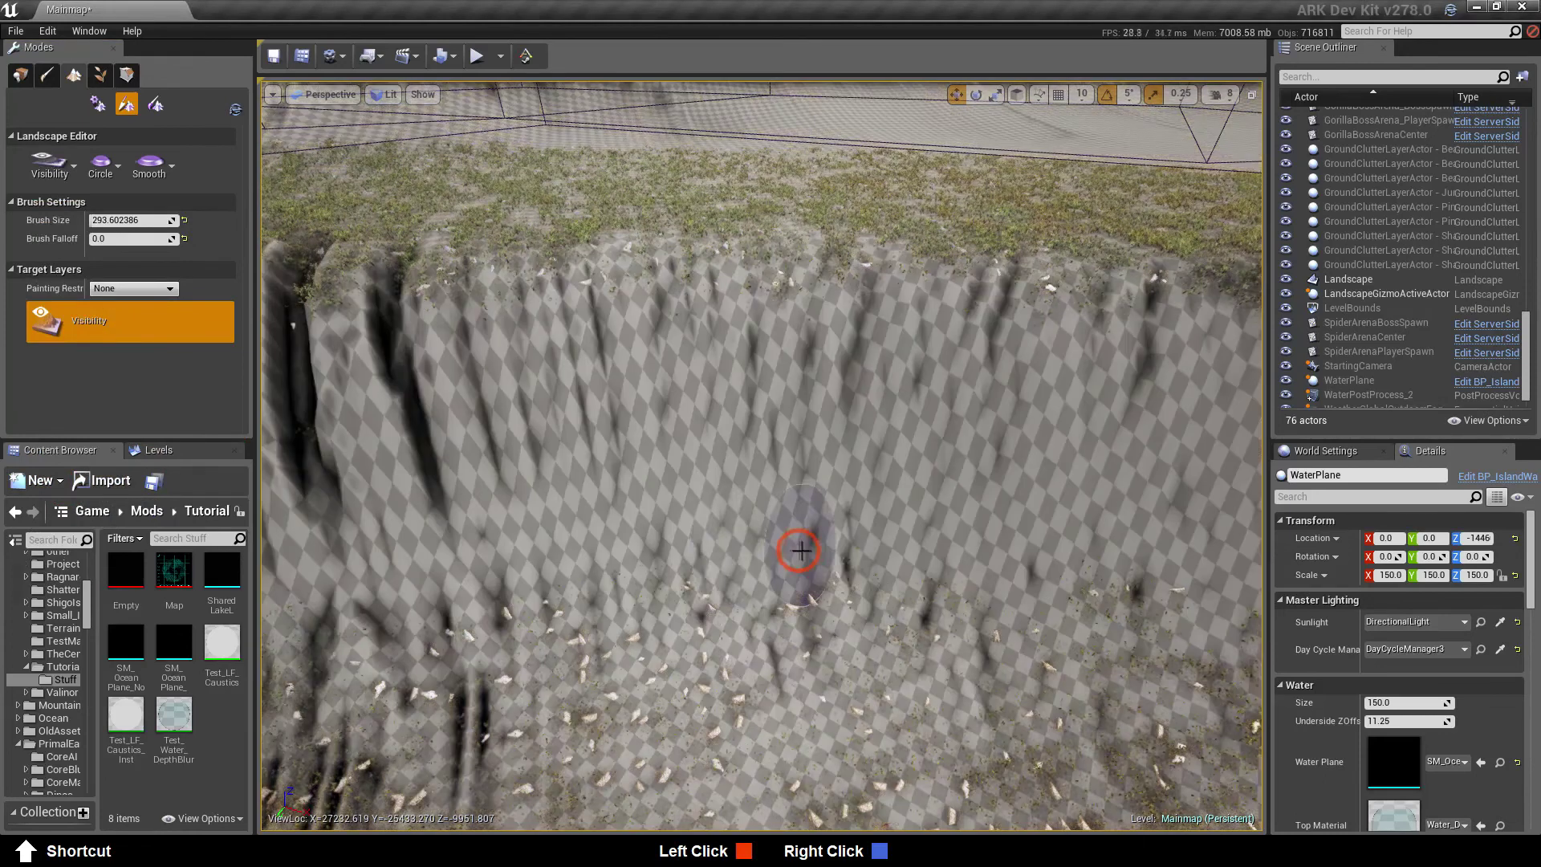
{"action": "mouse_move", "coordinate": [794, 569]}
{"action": "left_mouse_down"}
{"action": "mouse_move", "coordinate": [895, 561]}
{"action": "mouse_move", "coordinate": [883, 421]}
{"action": "mouse_move", "coordinate": [757, 480]}
{"action": "mouse_move", "coordinate": [750, 557]}
{"action": "mouse_move", "coordinate": [911, 568]}
{"action": "mouse_move", "coordinate": [918, 509]}
{"action": "mouse_move", "coordinate": [895, 471]}
{"action": "mouse_move", "coordinate": [771, 461]}
{"action": "mouse_move", "coordinate": [743, 474]}
{"action": "mouse_move", "coordinate": [904, 458]}
{"action": "mouse_move", "coordinate": [958, 467]}
{"action": "mouse_move", "coordinate": [974, 502]}
{"action": "mouse_move", "coordinate": [967, 557]}
{"action": "mouse_move", "coordinate": [749, 561]}
{"action": "mouse_move", "coordinate": [937, 554]}
{"action": "left_mouse_up"}
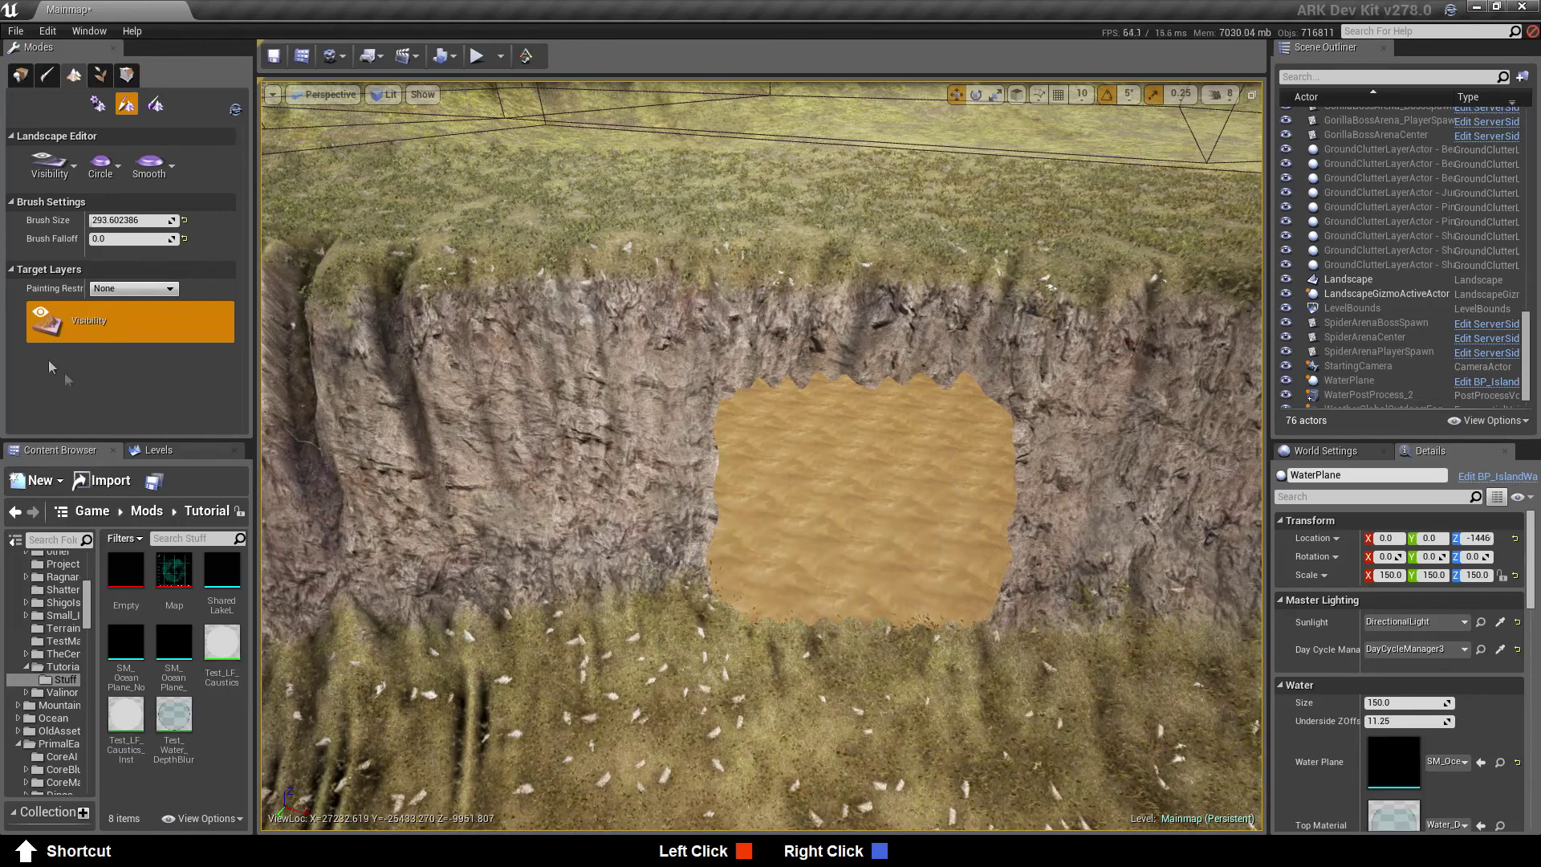
Save both the Persistent Level and LandscapeSublevel
{"action": "left_click", "coordinate": [167, 452]}
{"action": "left_click", "coordinate": [217, 520]}
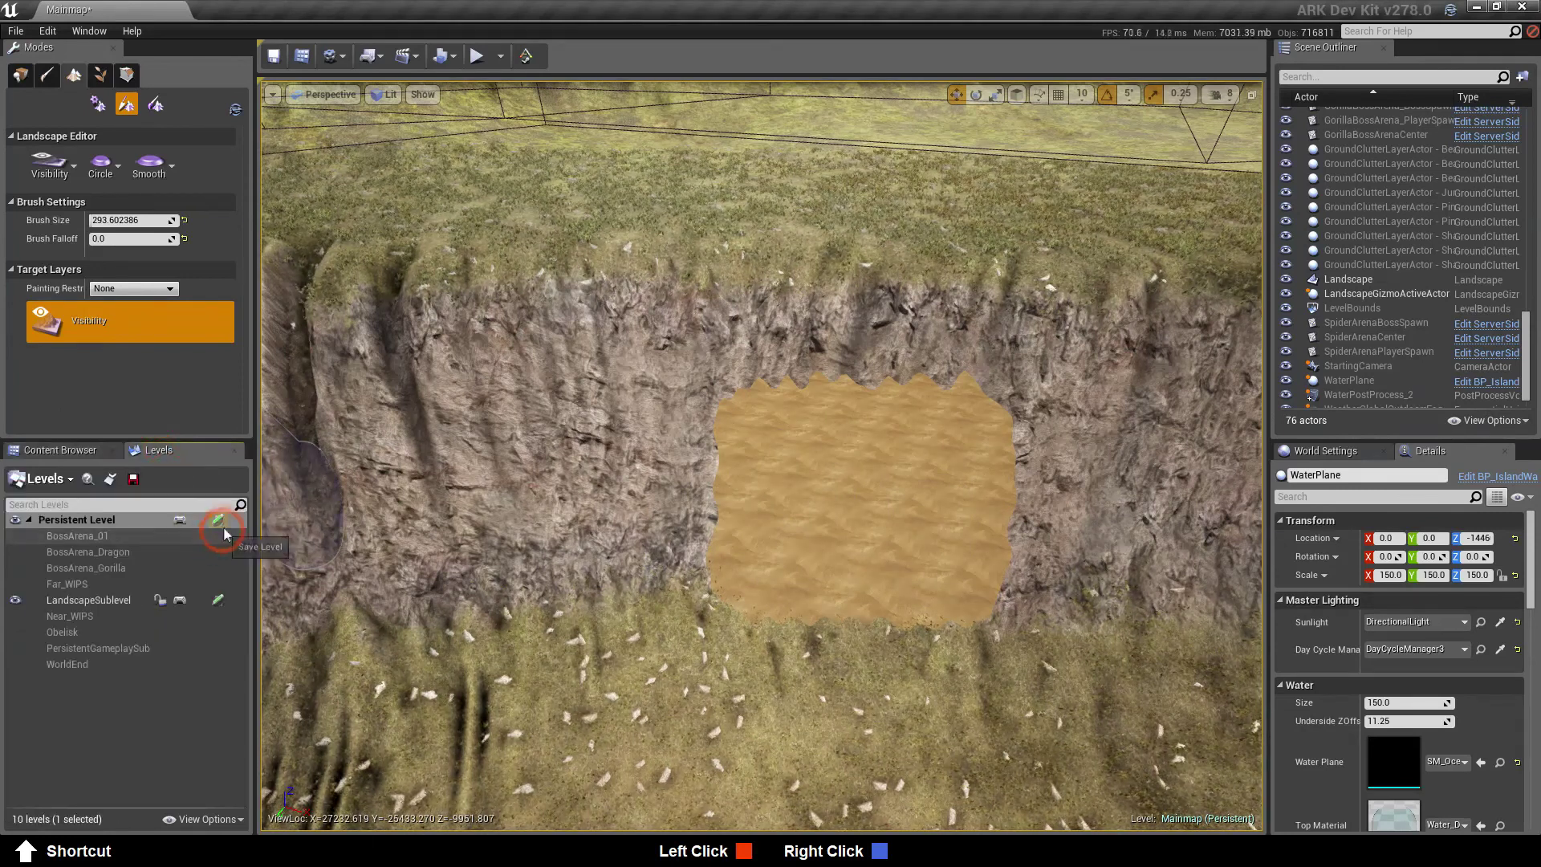
{"action": "left_click", "coordinate": [220, 605]}
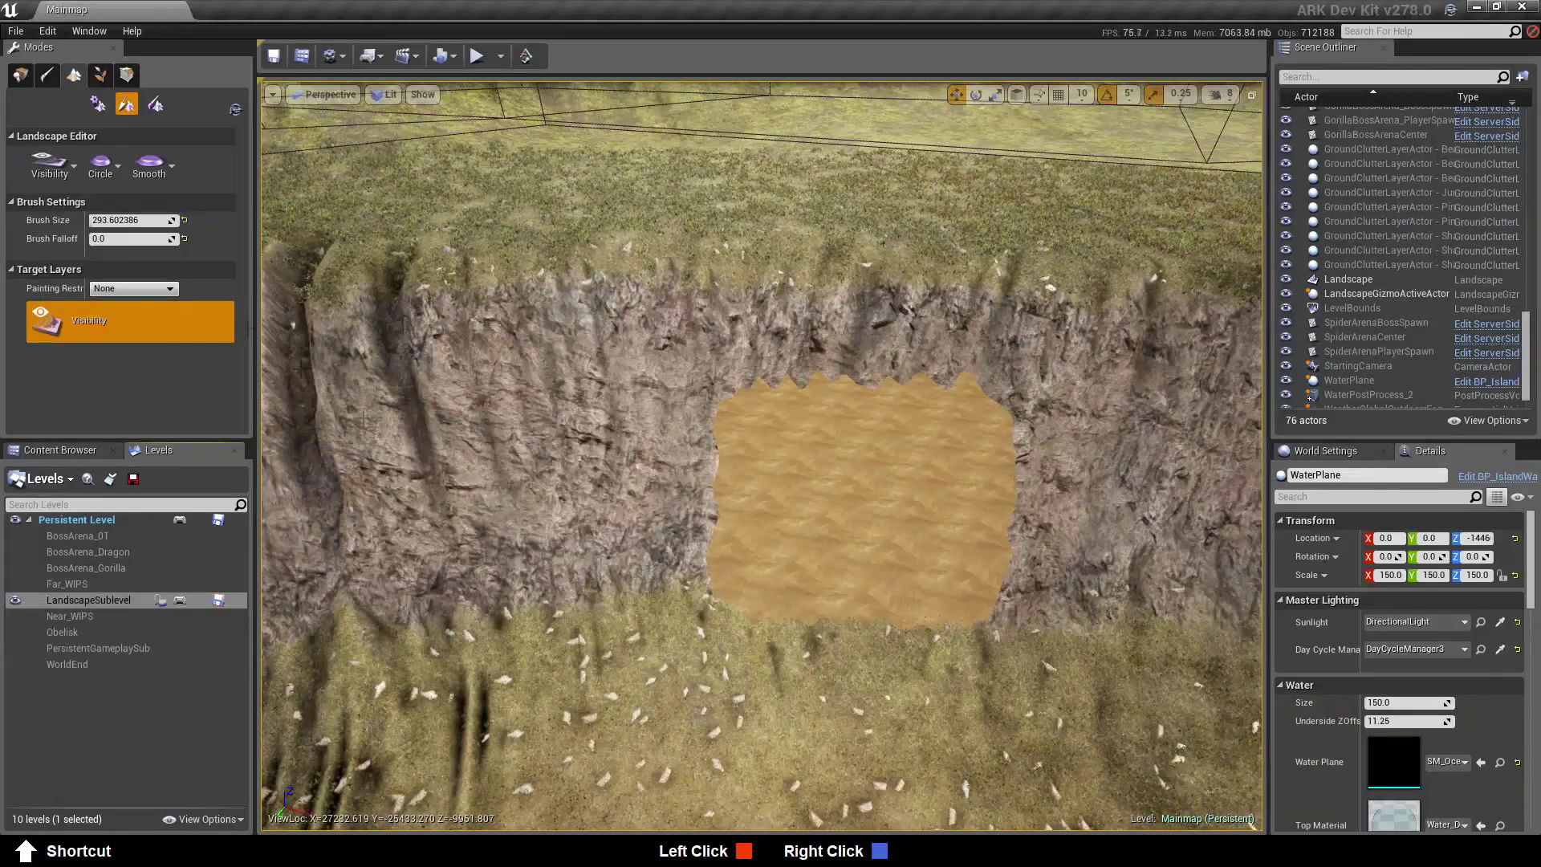
Return to placement mode, lower the camera speed, and inspect the space behind the hole in the cliff
{"action": "left_click", "coordinate": [20, 75]}
{"action": "scroll", "coordinate": [1059, 778], "scroll_direction": "up", "scroll_amount": 5}
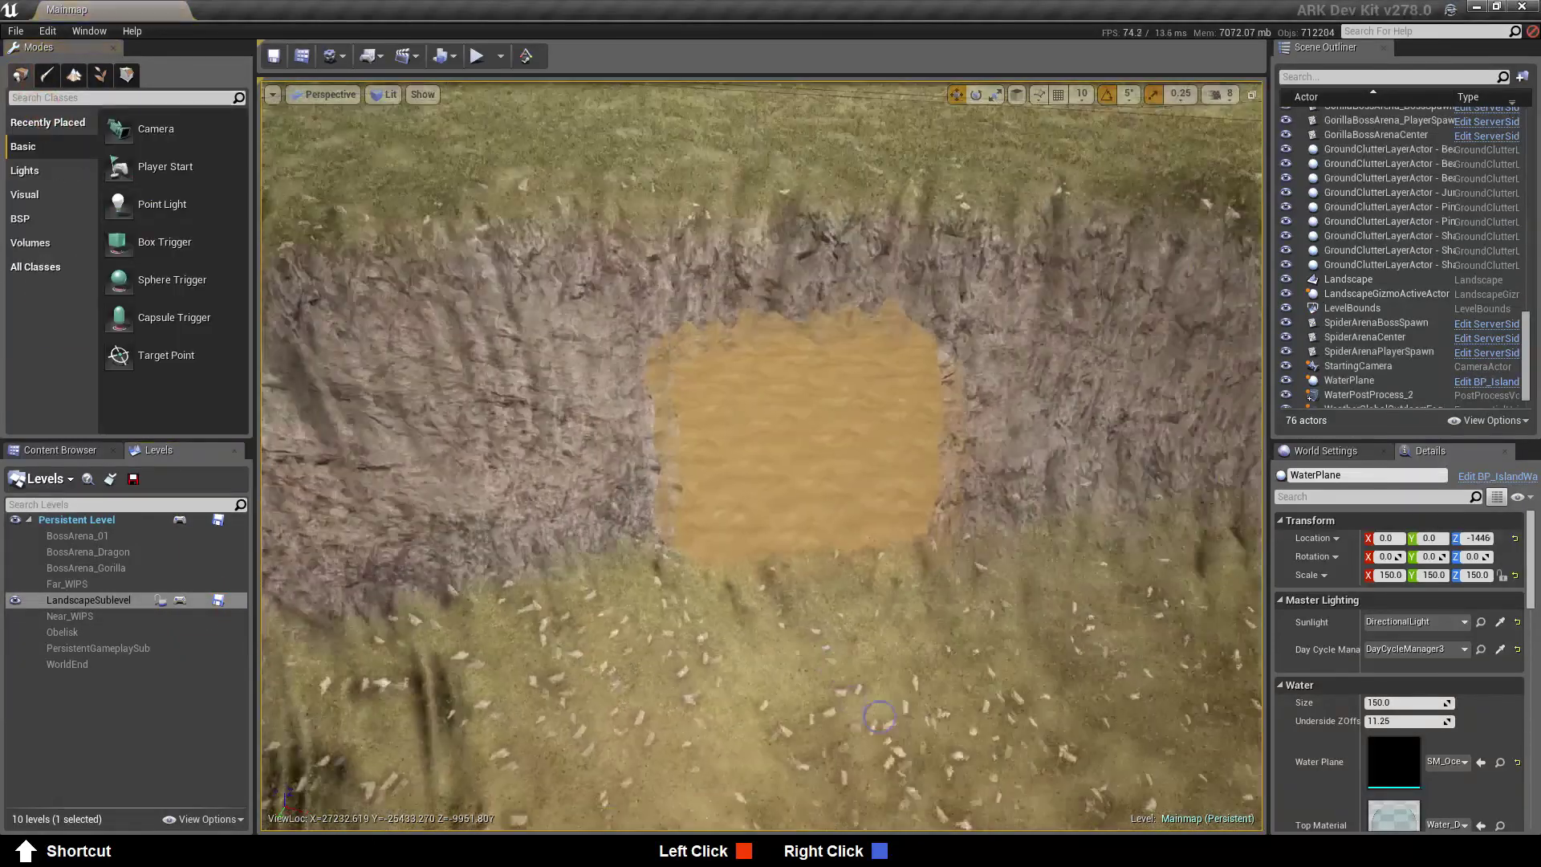
{"action": "scroll", "coordinate": [1059, 779], "scroll_direction": "down", "scroll_amount": 6}
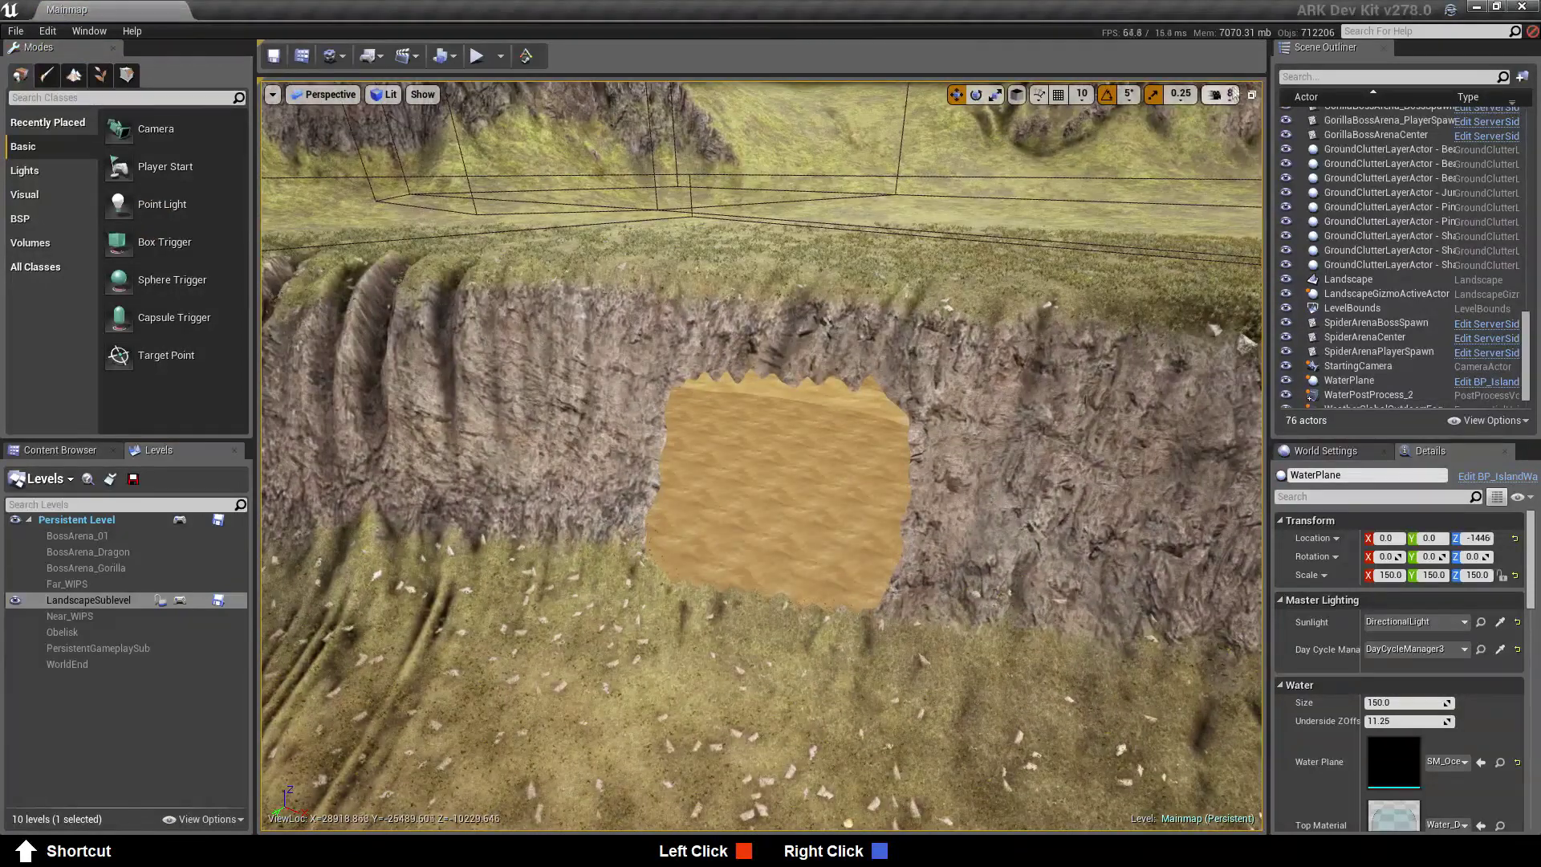
{"action": "left_click", "coordinate": [1228, 94]}
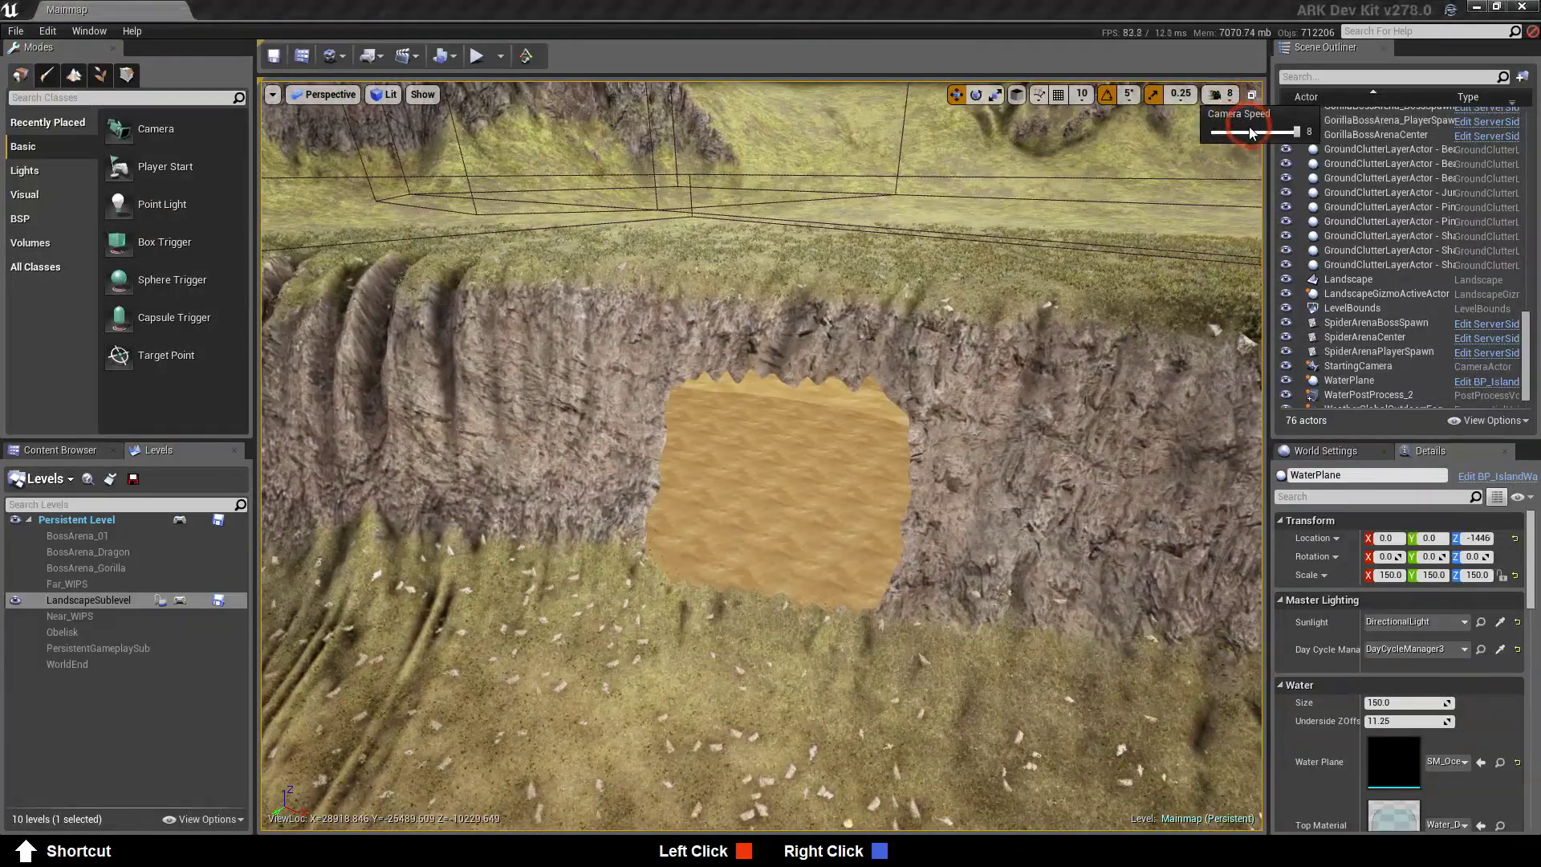
{"action": "mouse_move", "coordinate": [1118, 533]}
{"action": "right_mouse_down"}
{"action": "mouse_move", "coordinate": [1112, 546]}
{"action": "mouse_move", "coordinate": [1103, 512]}
{"action": "mouse_move", "coordinate": [1102, 533]}
{"action": "right_mouse_up"}
{"action": "key", "text": "w"}
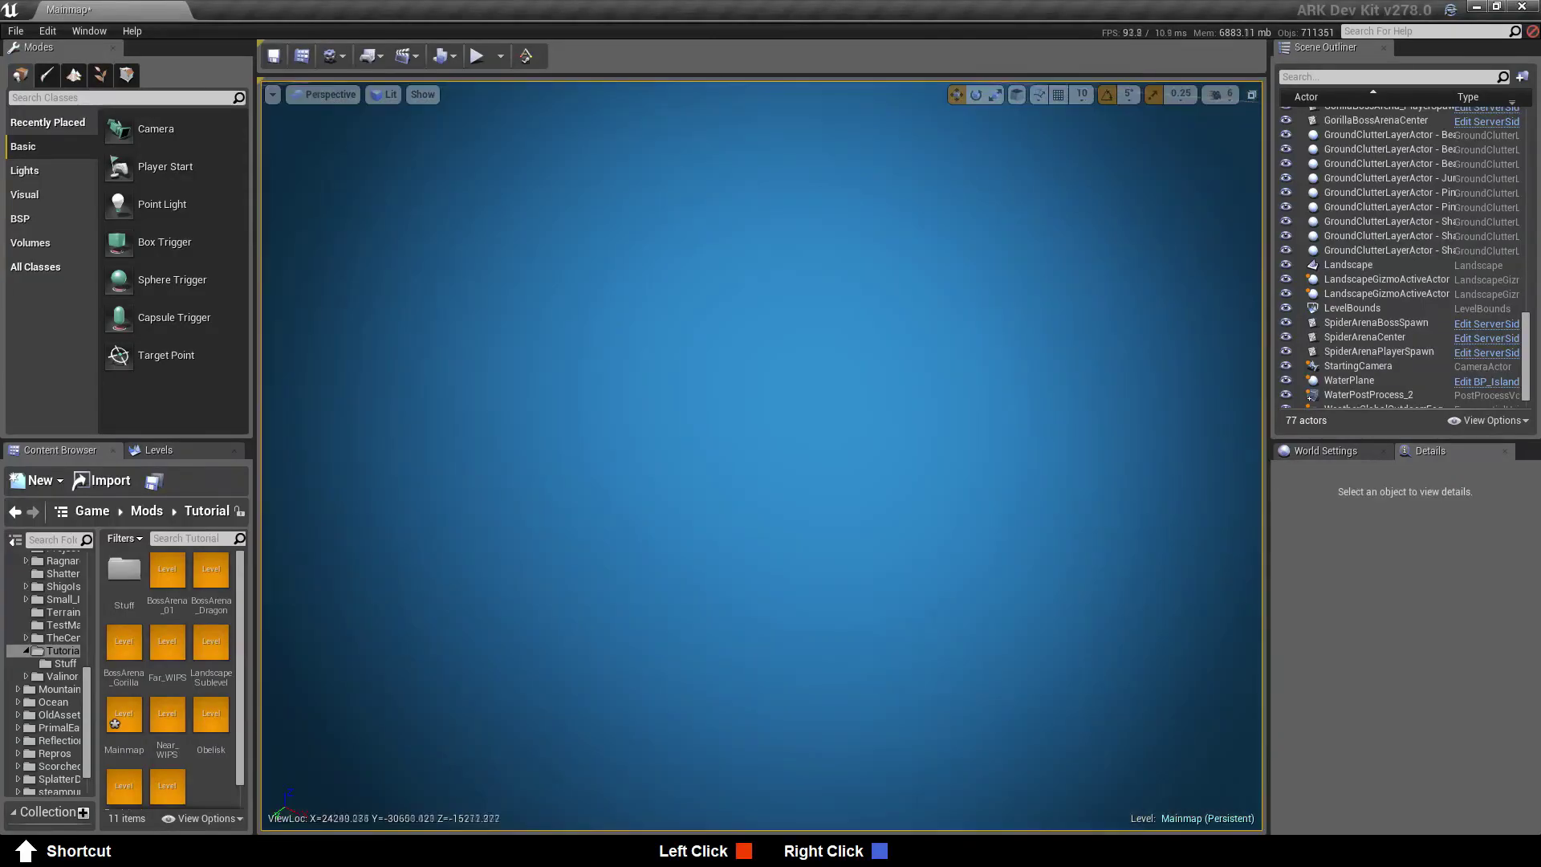
Search the placeable actors for "post" and place a Post Process Volume on the grassland beside the cliff hole
{"action": "mouse_move", "coordinate": [762, 455]}
{"action": "right_mouse_down"}
{"action": "mouse_move", "coordinate": [761, 354]}
{"action": "mouse_move", "coordinate": [666, 361]}
{"action": "mouse_move", "coordinate": [667, 482]}
{"action": "mouse_move", "coordinate": [690, 438]}
{"action": "mouse_move", "coordinate": [690, 361]}
{"action": "right_mouse_up"}
{"action": "key", "text": "s"}
{"action": "key", "text": "s"}
{"action": "left_click", "coordinate": [77, 98]}
{"action": "left_click", "coordinate": [81, 135]}
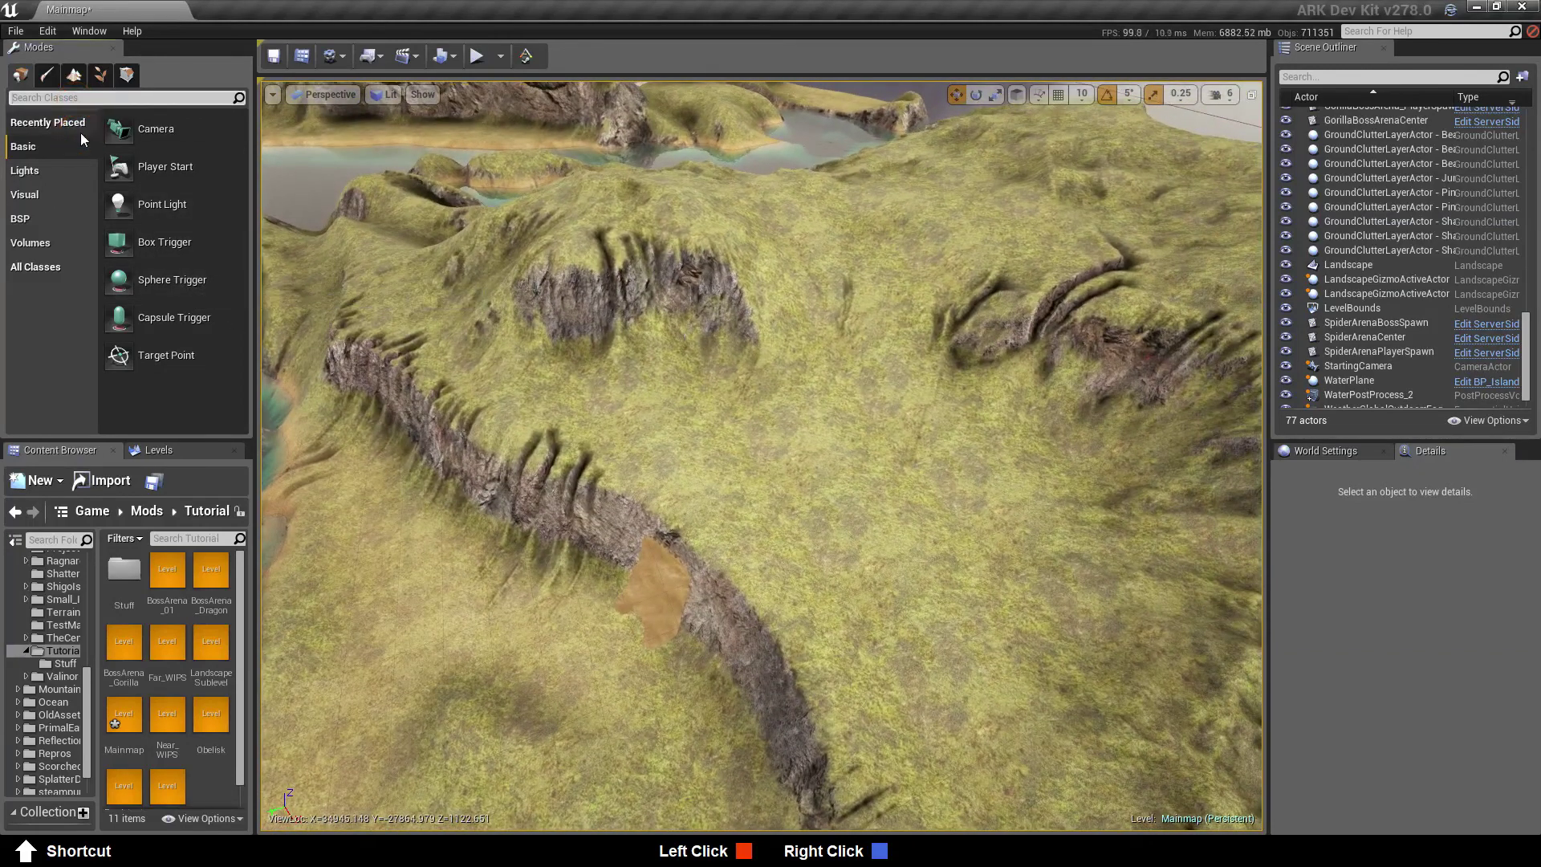
{"action": "type", "text": "post"}
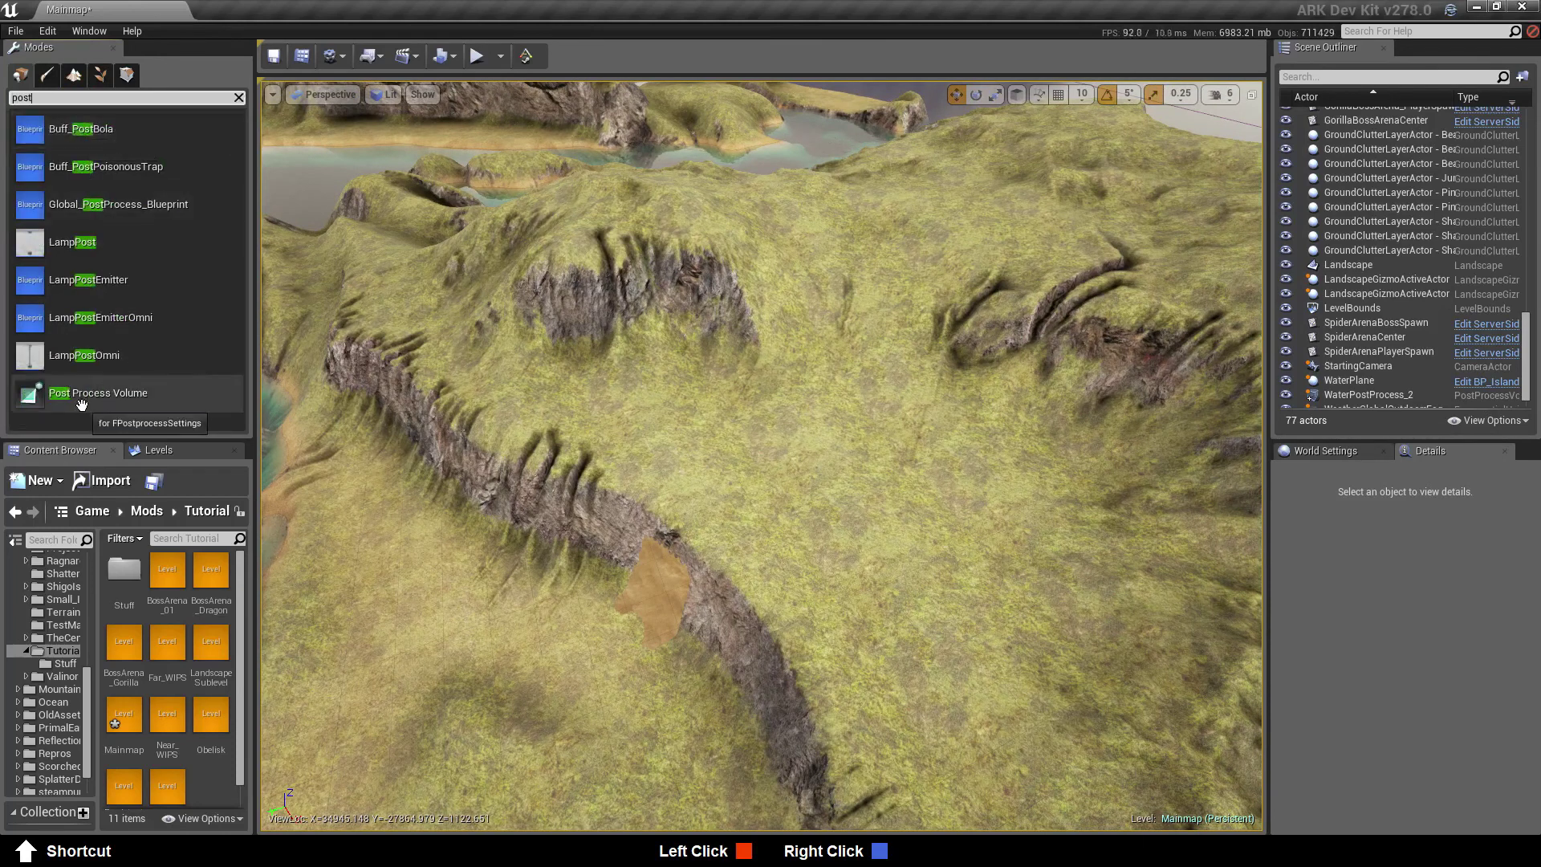
{"action": "left_click_drag", "start_coordinate": [81, 393], "coordinate": [758, 502]}
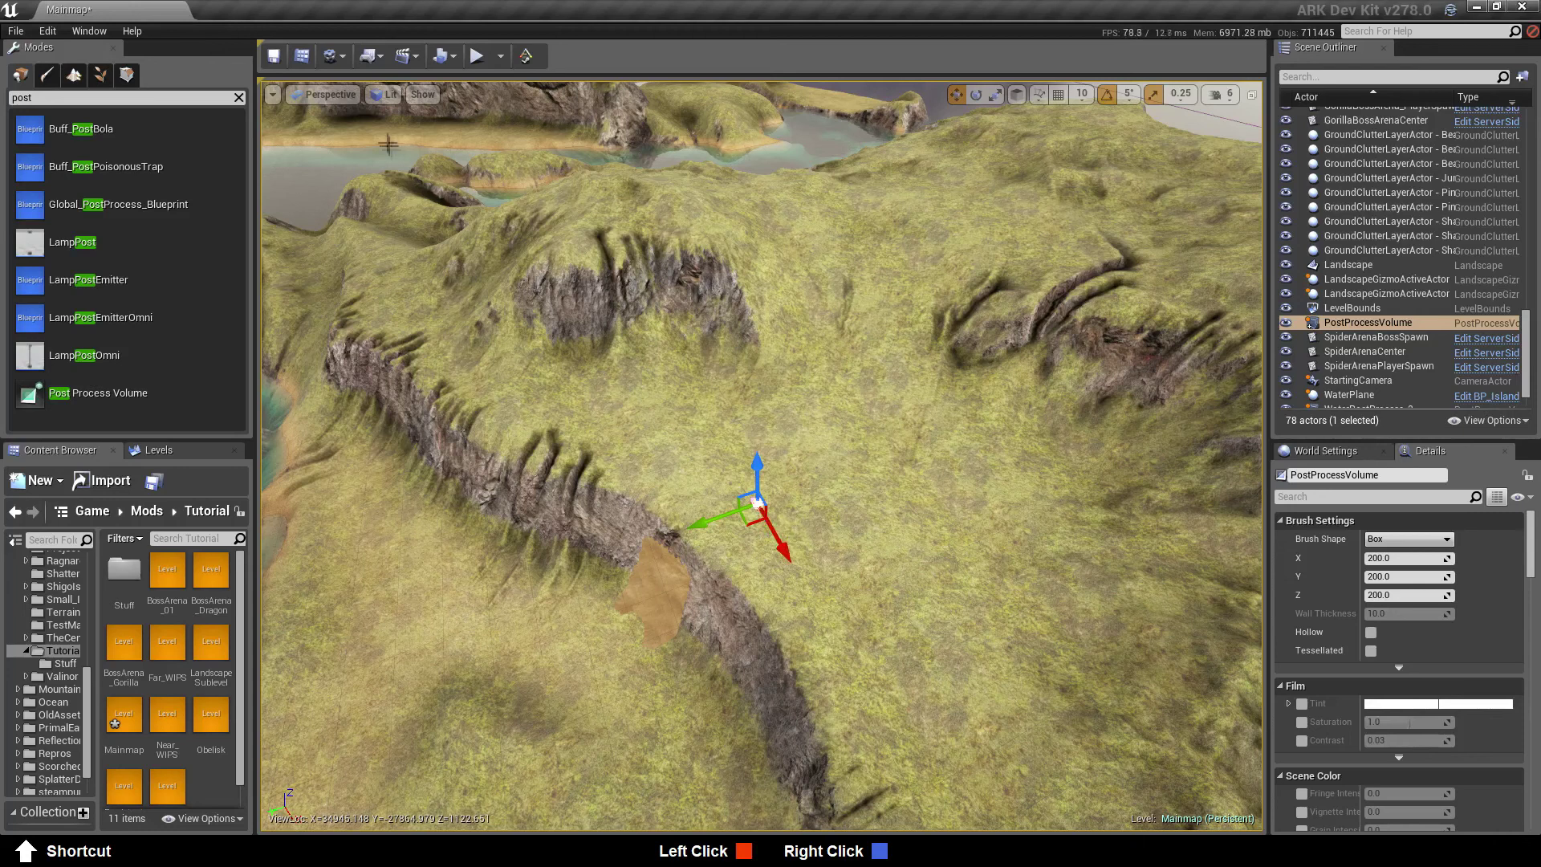
Enlarge the PostProcessVolume uniformly in the Top view into a large square around the cliff hole area
{"action": "left_click", "coordinate": [325, 93]}
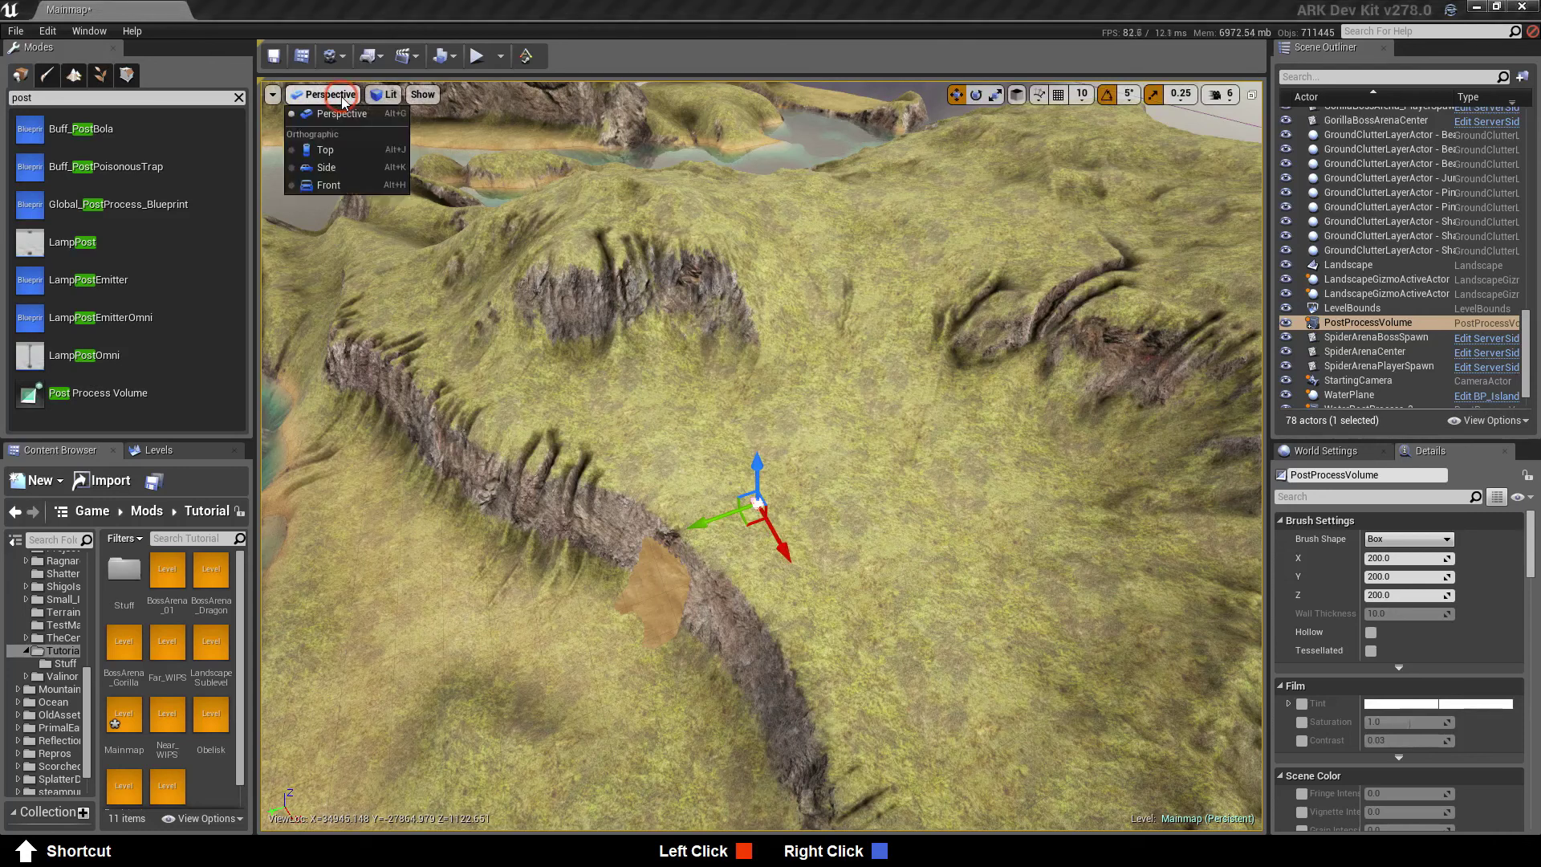
{"action": "left_click", "coordinate": [329, 151]}
{"action": "scroll", "coordinate": [749, 482], "scroll_direction": "down", "scroll_amount": 3}
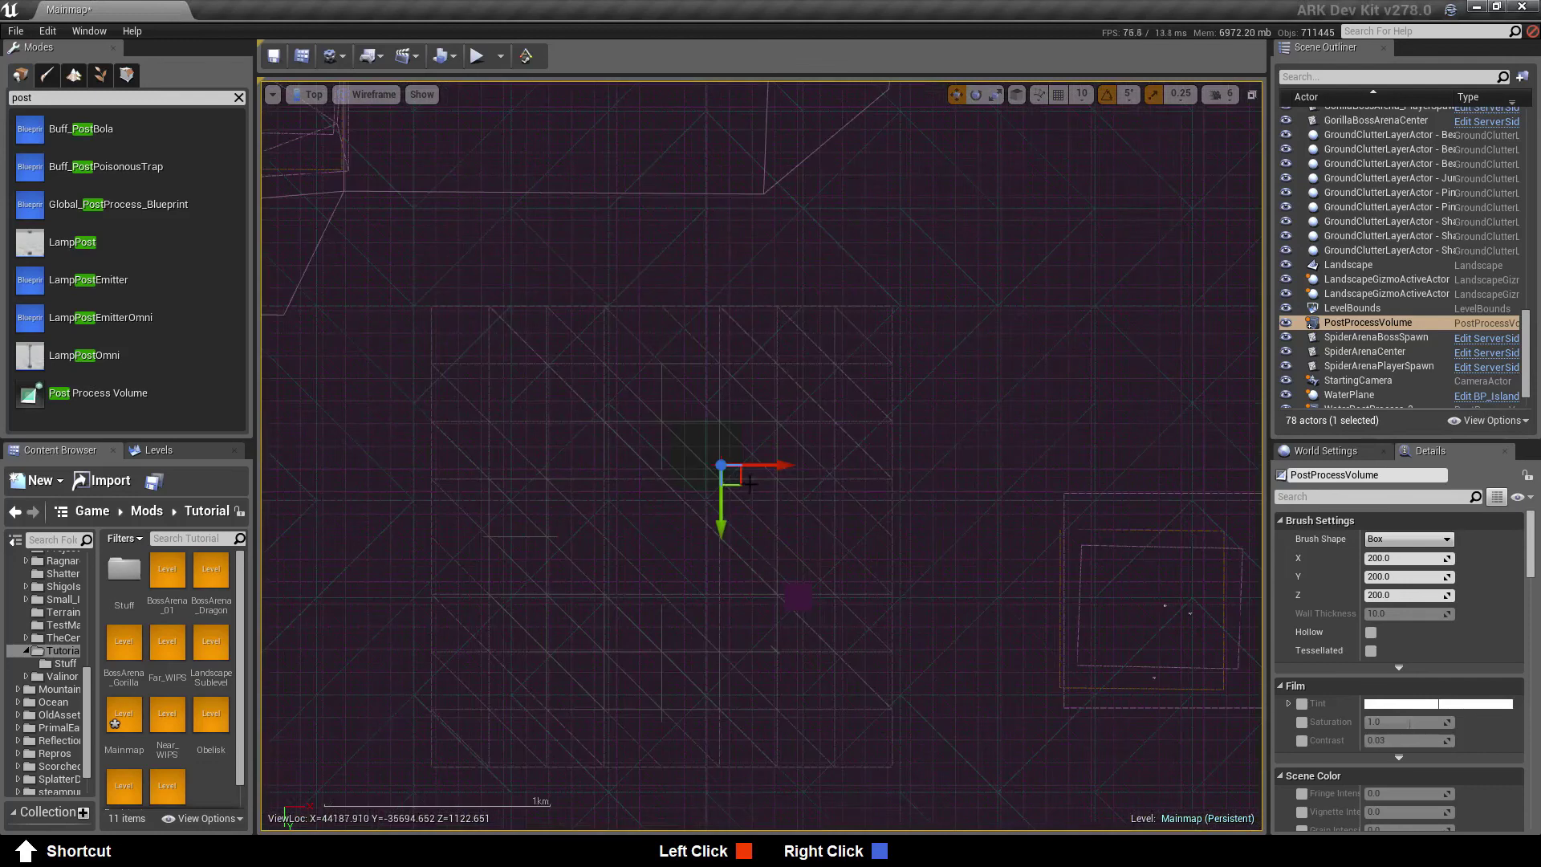
{"action": "scroll", "coordinate": [712, 498], "scroll_direction": "up", "scroll_amount": 4}
{"action": "key", "text": "e"}
{"action": "key", "text": "r"}
{"action": "left_click_drag", "start_coordinate": [751, 399], "coordinate": [1092, 707]}
Switch to the Perspective view and move the PostProcessVolume inland so it covers the plateau behind the cliff hole
{"action": "left_click", "coordinate": [317, 94]}
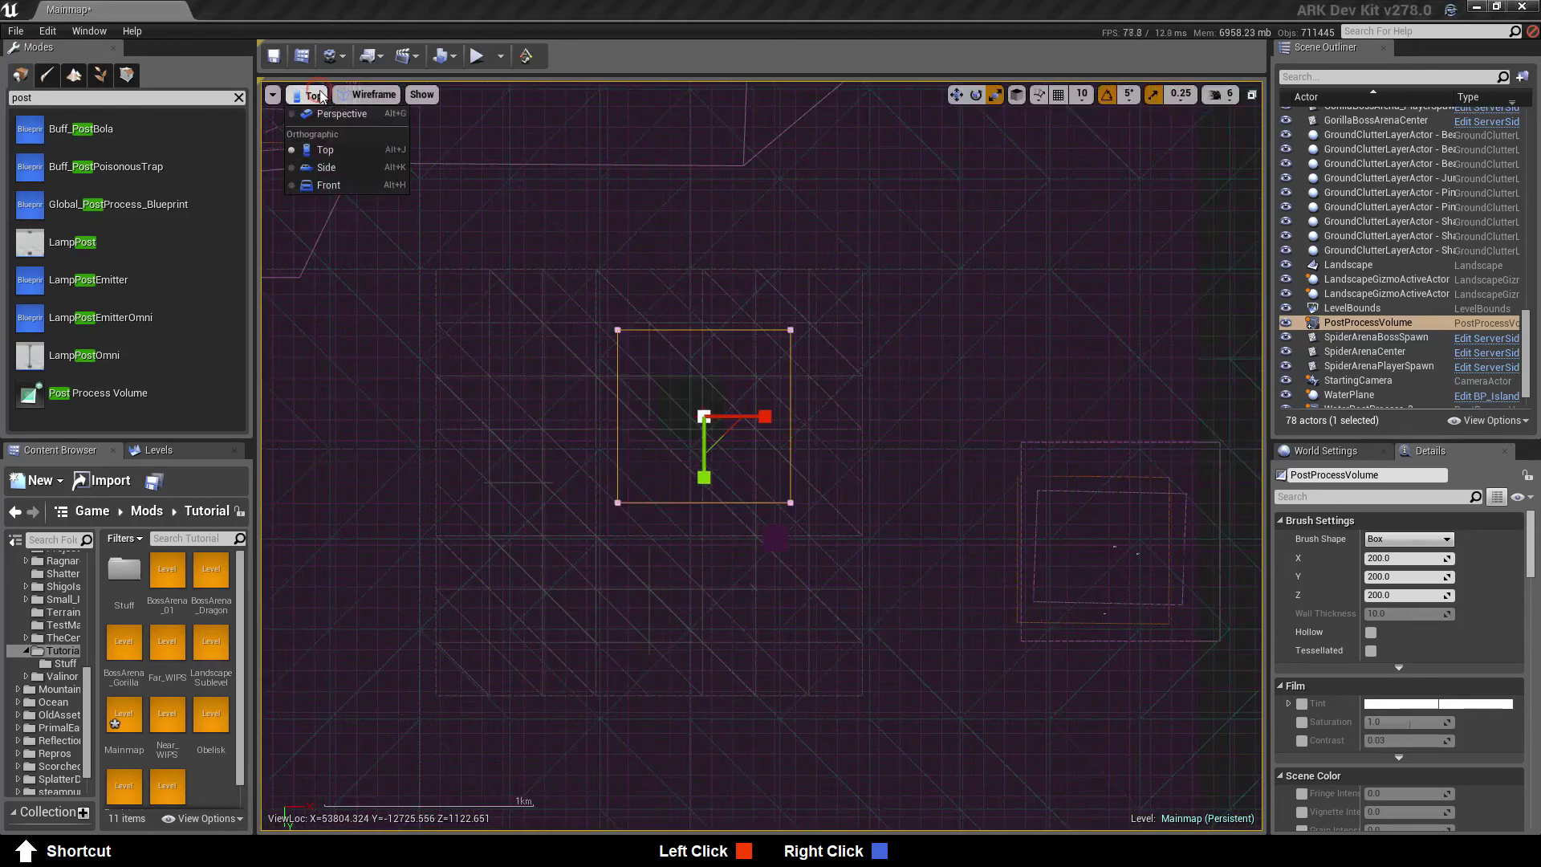
{"action": "left_click", "coordinate": [318, 118]}
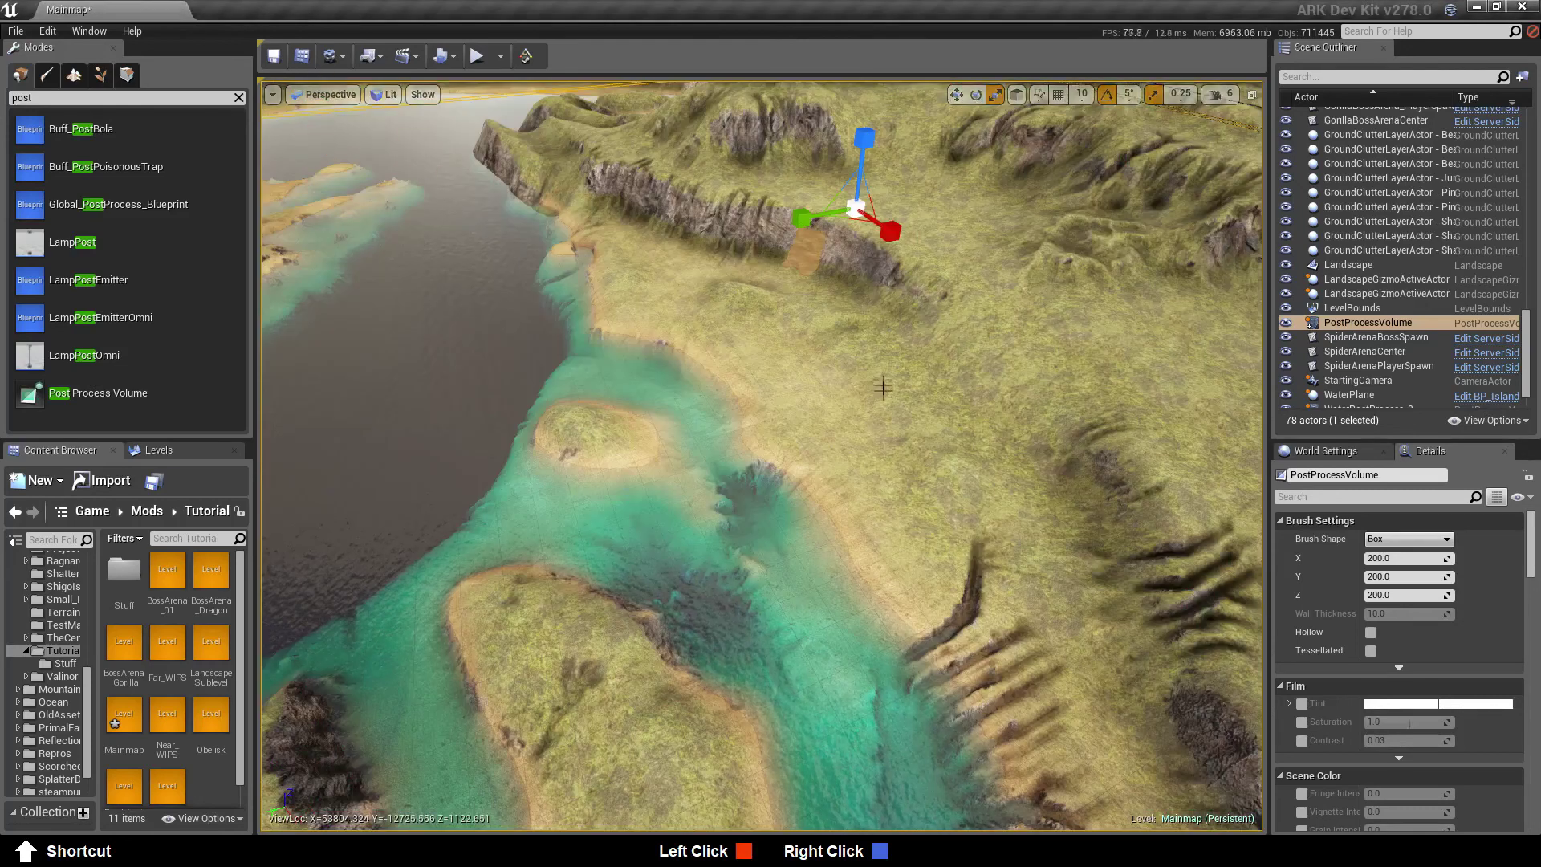
{"action": "key", "text": "w"}
{"action": "right_click_drag", "start_coordinate": [834, 433], "coordinate": [798, 479]}
{"action": "key", "text": "s"}
{"action": "mouse_move", "coordinate": [740, 504]}
{"action": "left_mouse_down"}
{"action": "mouse_move", "coordinate": [787, 480]}
{"action": "mouse_move", "coordinate": [767, 489]}
{"action": "left_mouse_up"}
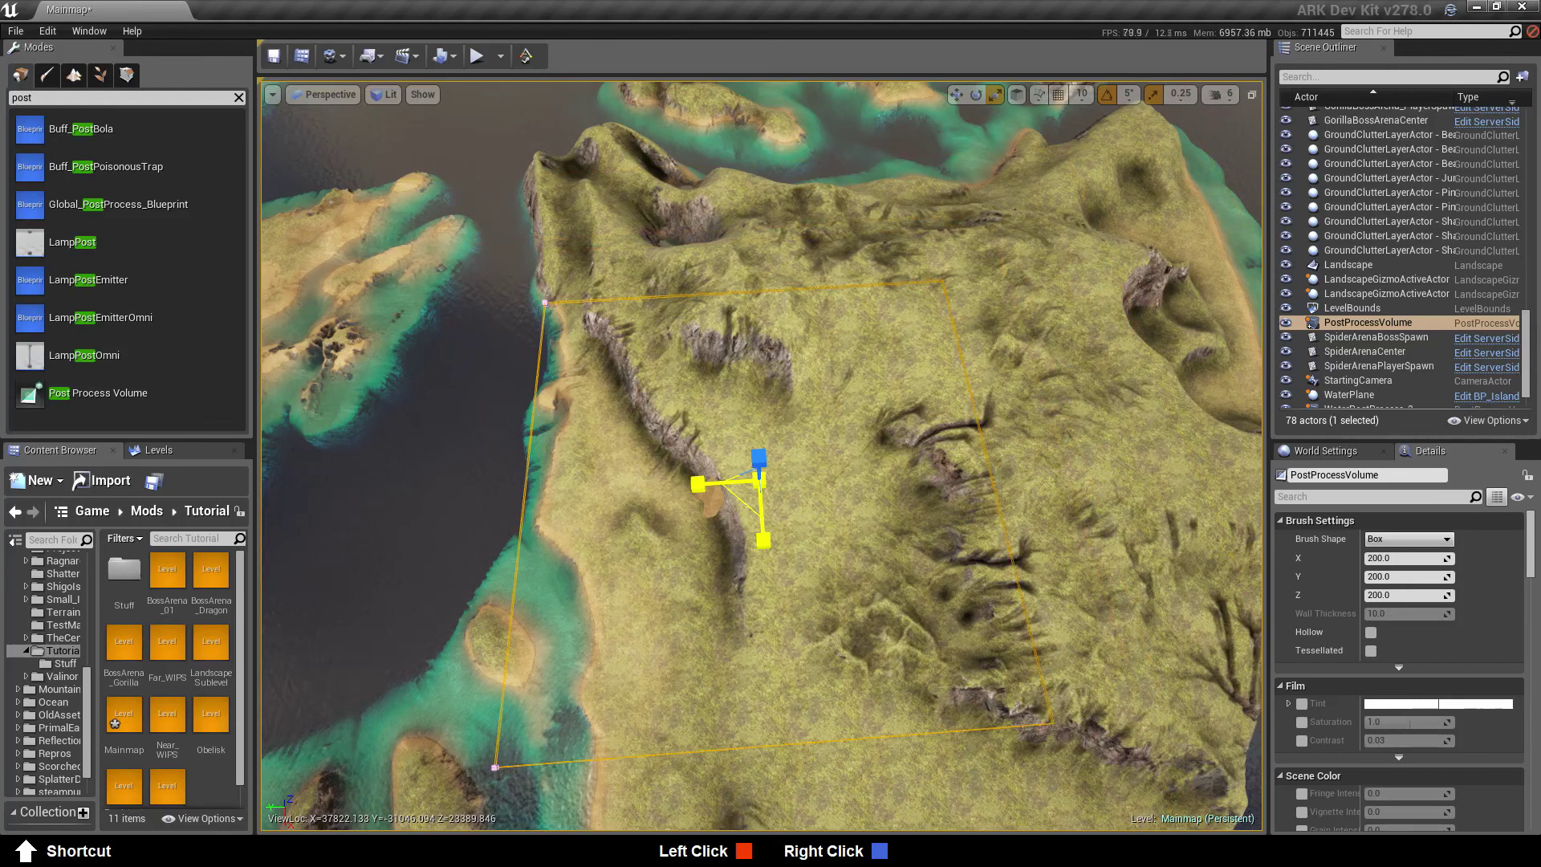
{"action": "key", "text": "w"}
{"action": "left_click_drag", "start_coordinate": [741, 496], "coordinate": [872, 339]}
{"action": "left_click_drag", "start_coordinate": [879, 357], "coordinate": [892, 416]}
Scale the PostProcessVolume up along its vertical axis to make the box taller
{"action": "key", "text": "e"}
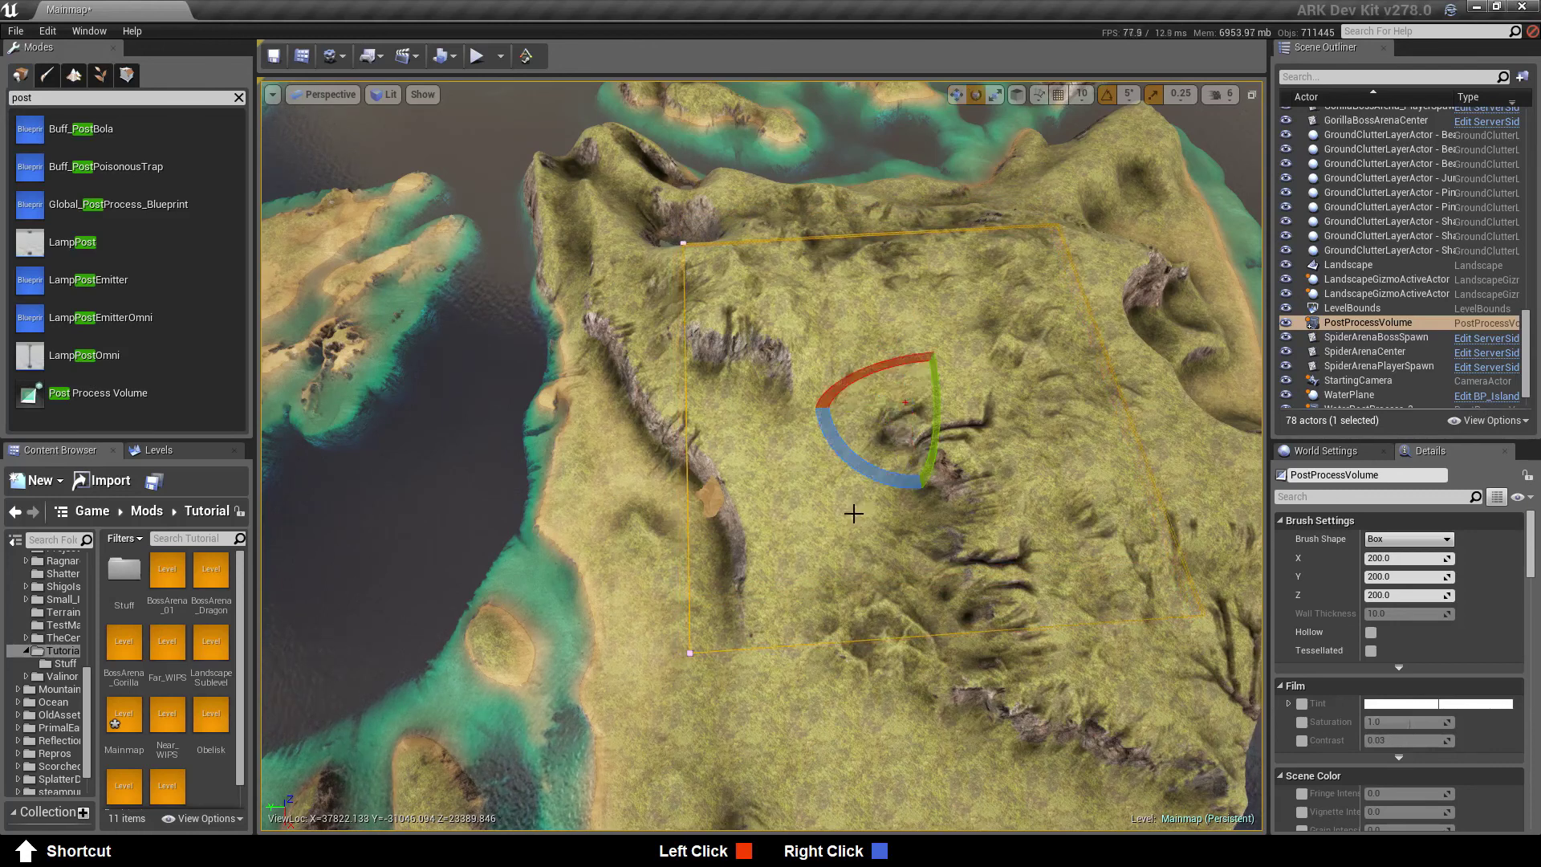
{"action": "key", "text": "r"}
{"action": "left_click_drag", "start_coordinate": [930, 375], "coordinate": [927, 241]}
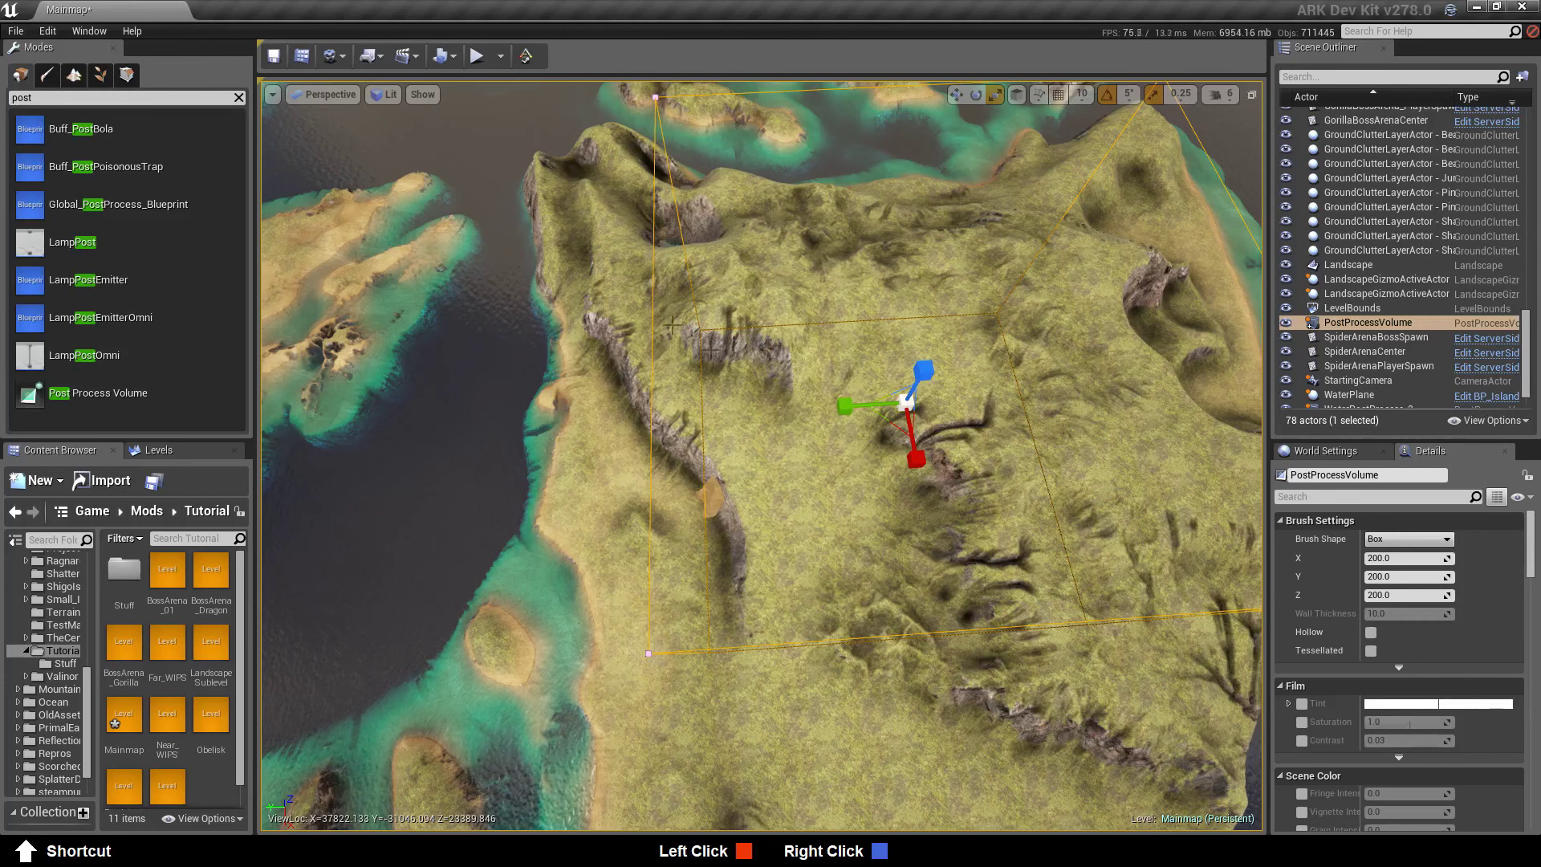
Lower the PostProcessVolume in the Side view until its upper face lies just below the peaks of the island terrain
{"action": "left_click", "coordinate": [323, 94]}
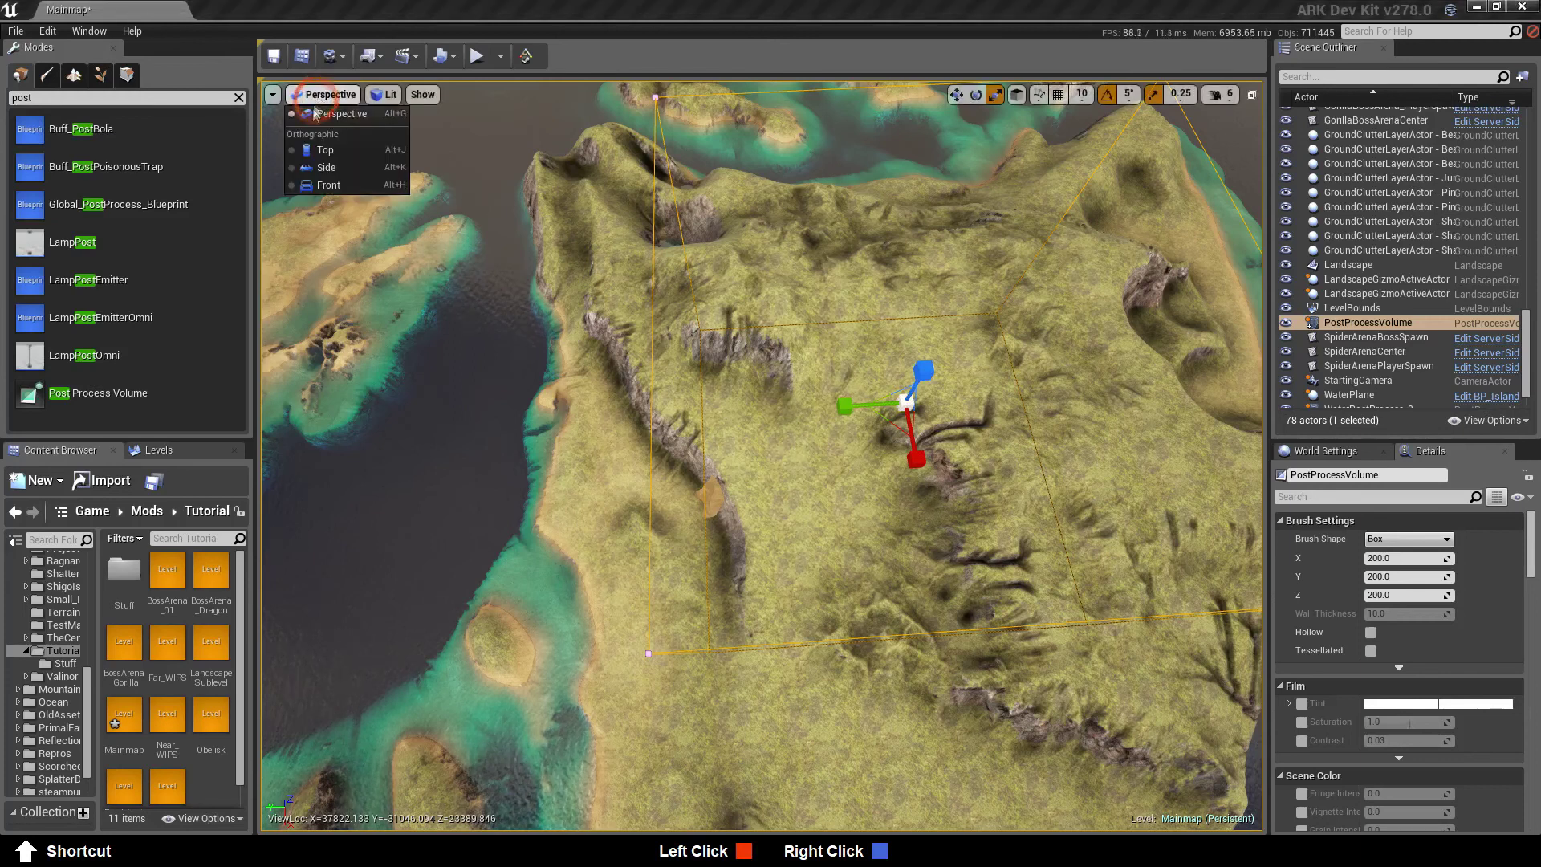
{"action": "left_click", "coordinate": [325, 167]}
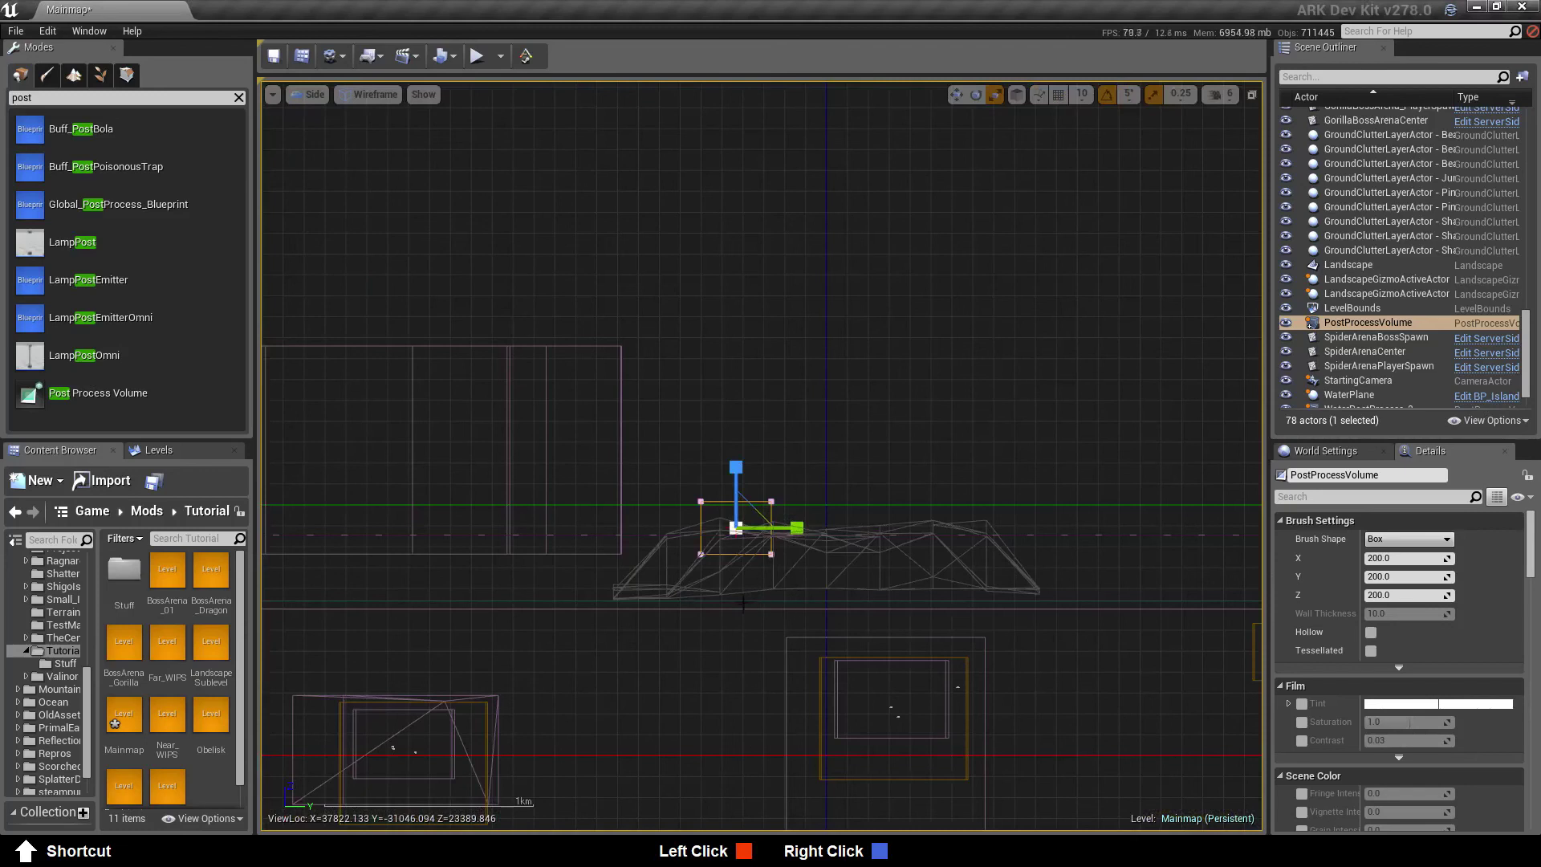
{"action": "scroll", "coordinate": [738, 623], "scroll_direction": "down", "scroll_amount": 3}
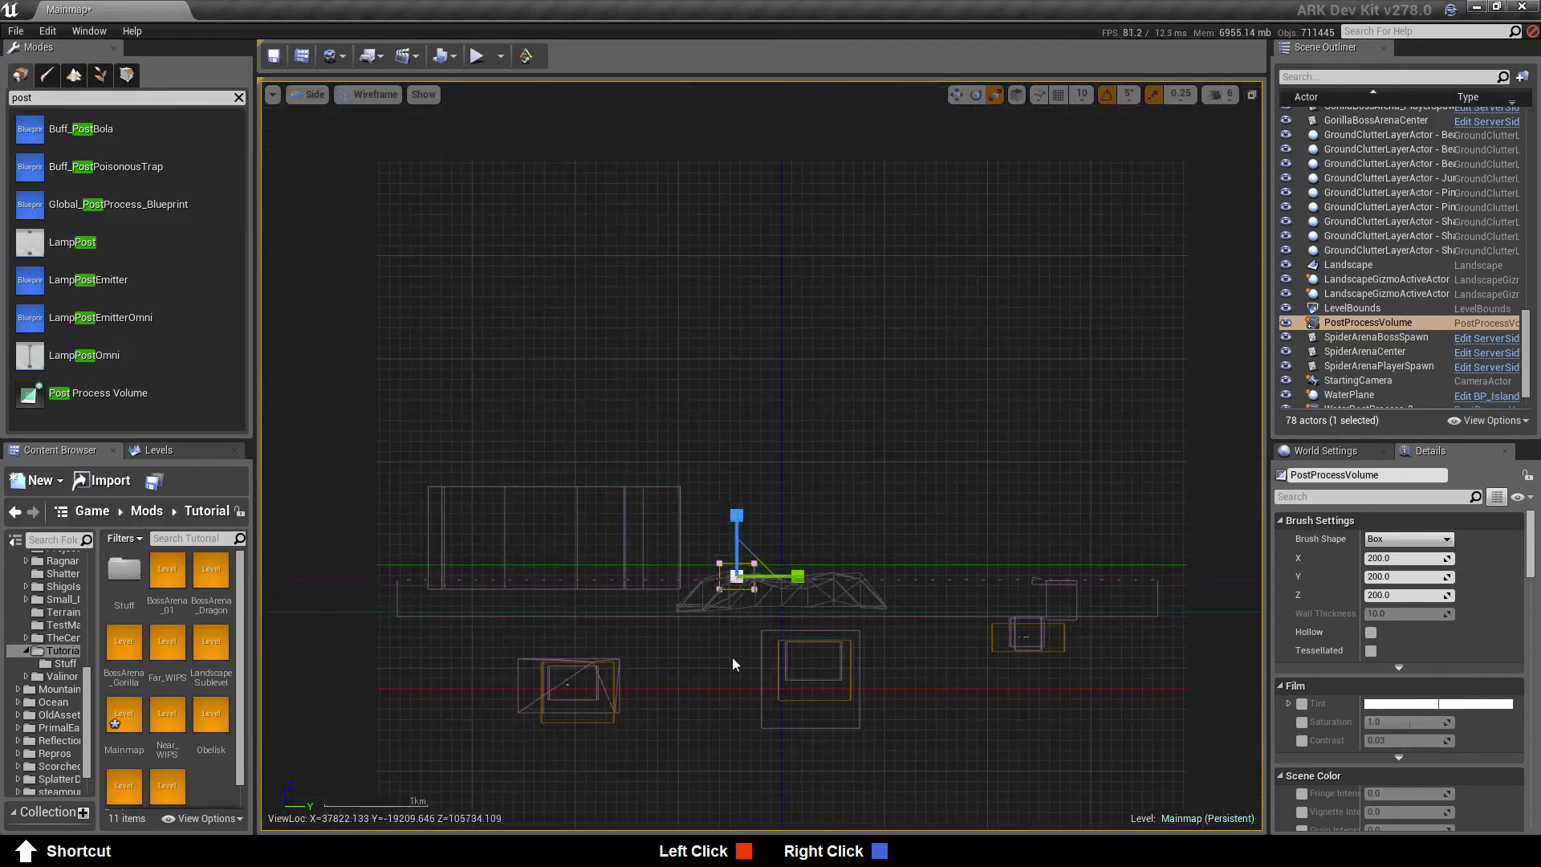
{"action": "scroll", "coordinate": [716, 674], "scroll_direction": "up", "scroll_amount": 8}
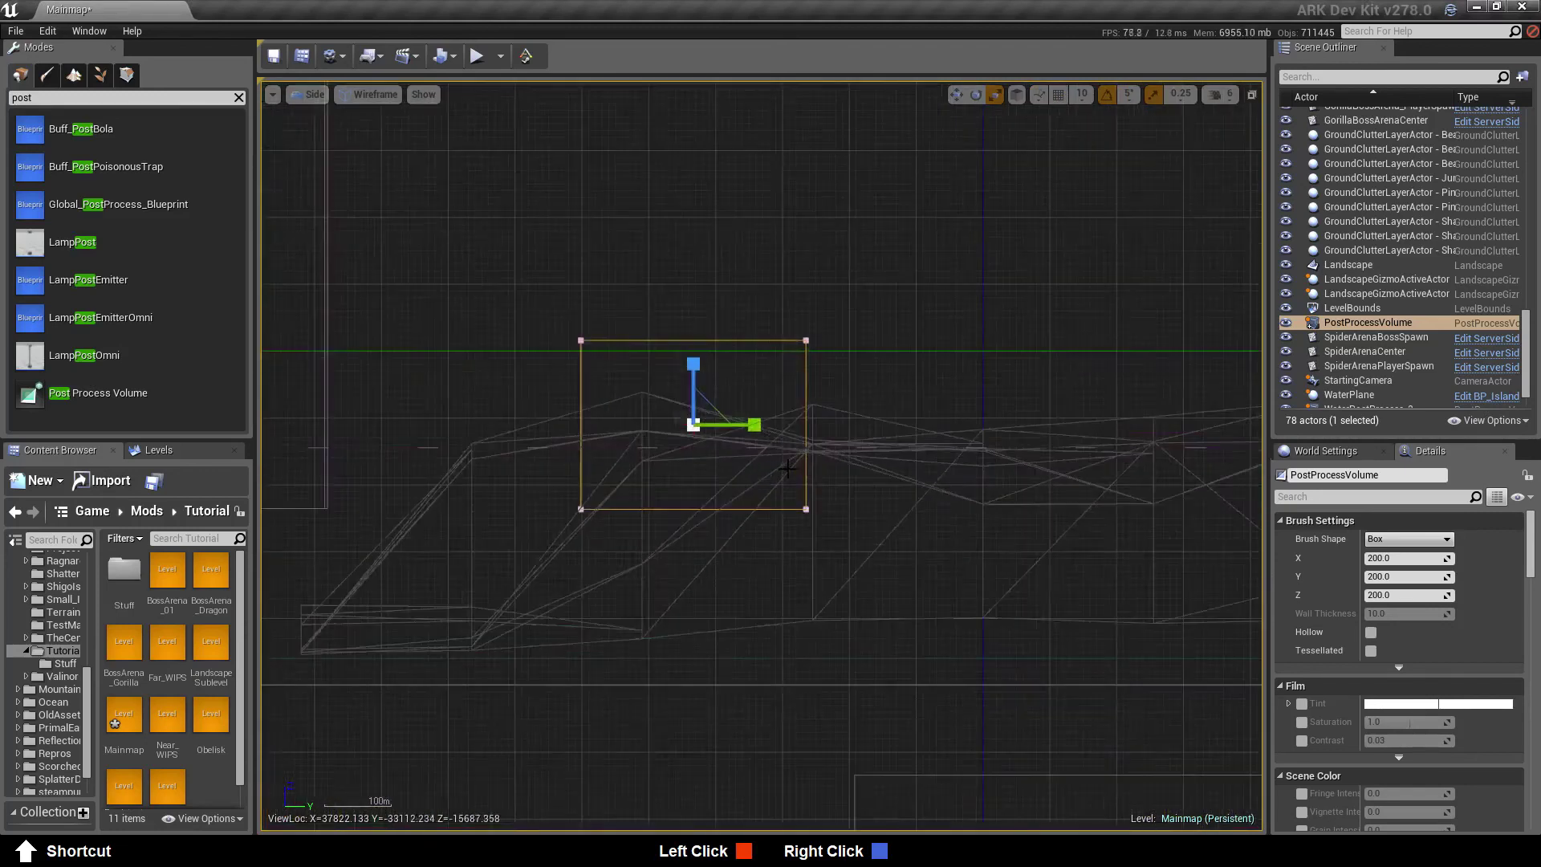
{"action": "key", "text": "w"}
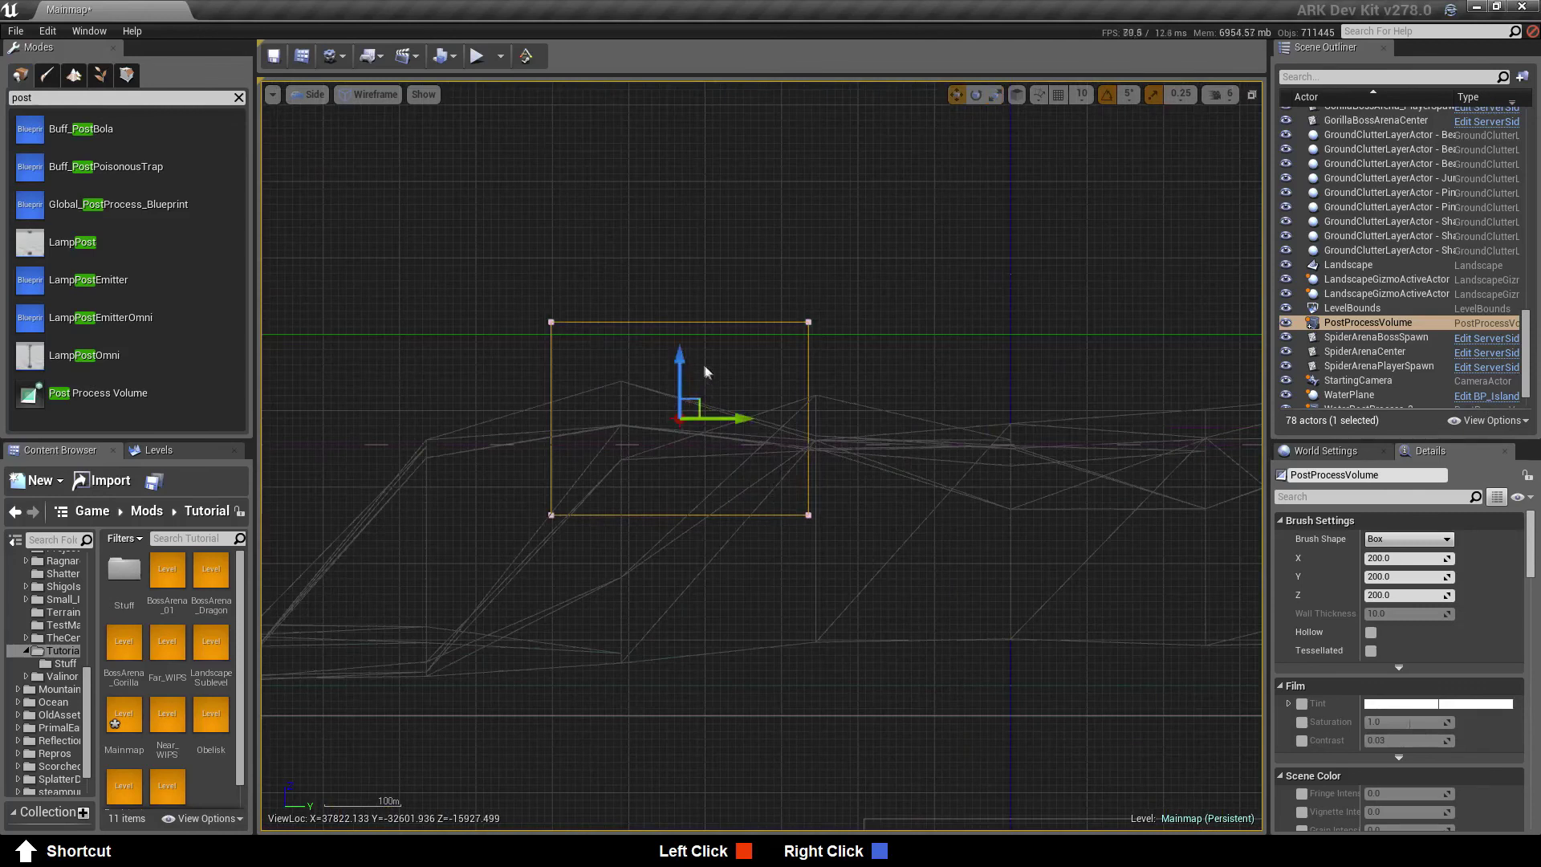
{"action": "left_click_drag", "start_coordinate": [676, 358], "coordinate": [676, 477]}
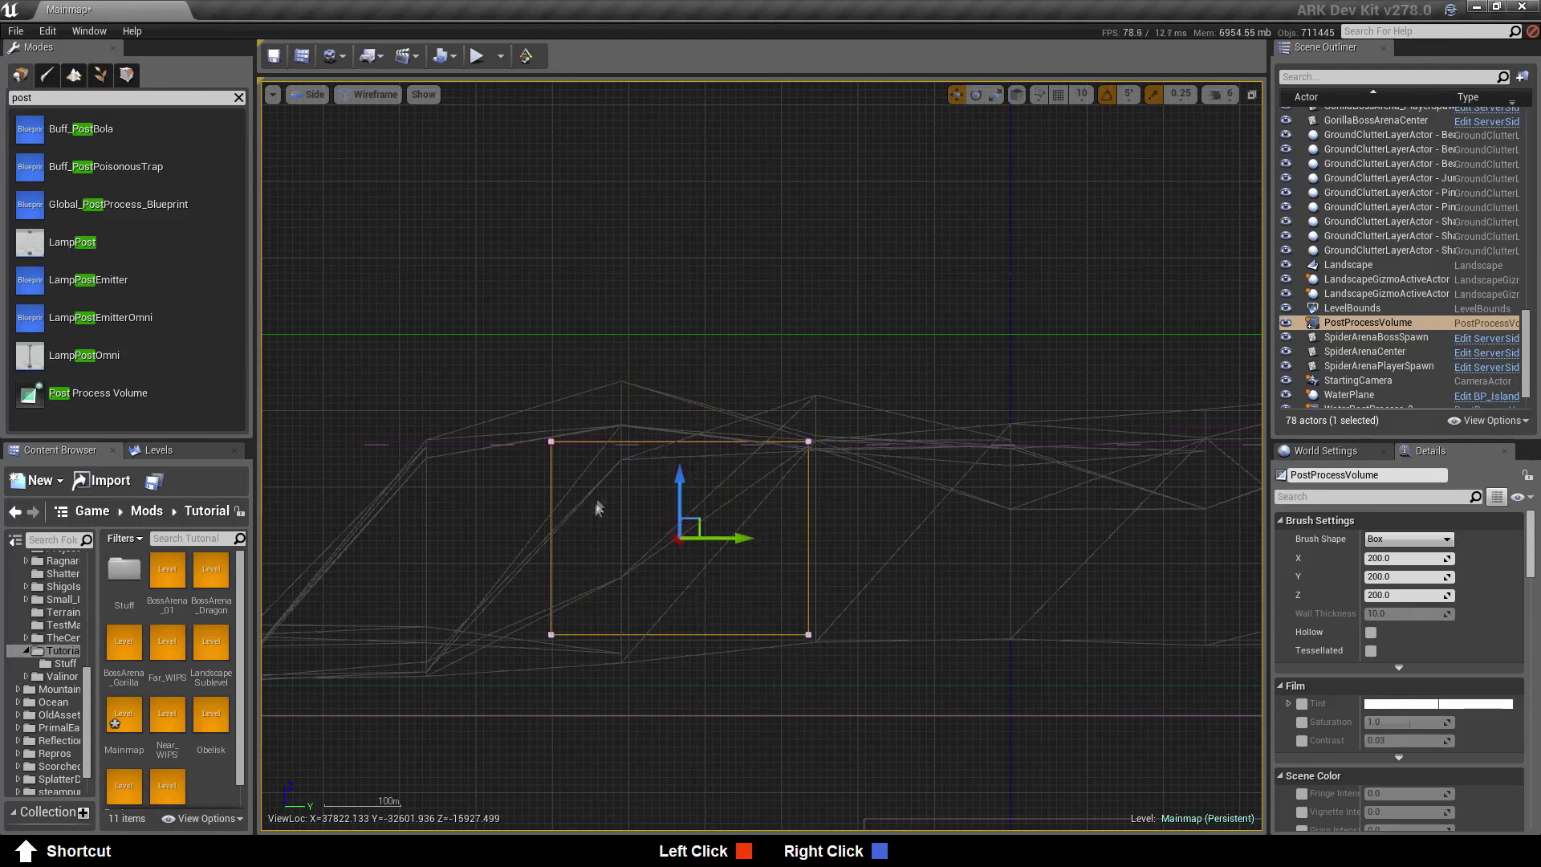
{"action": "scroll", "coordinate": [596, 507], "scroll_direction": "up", "scroll_amount": 5}
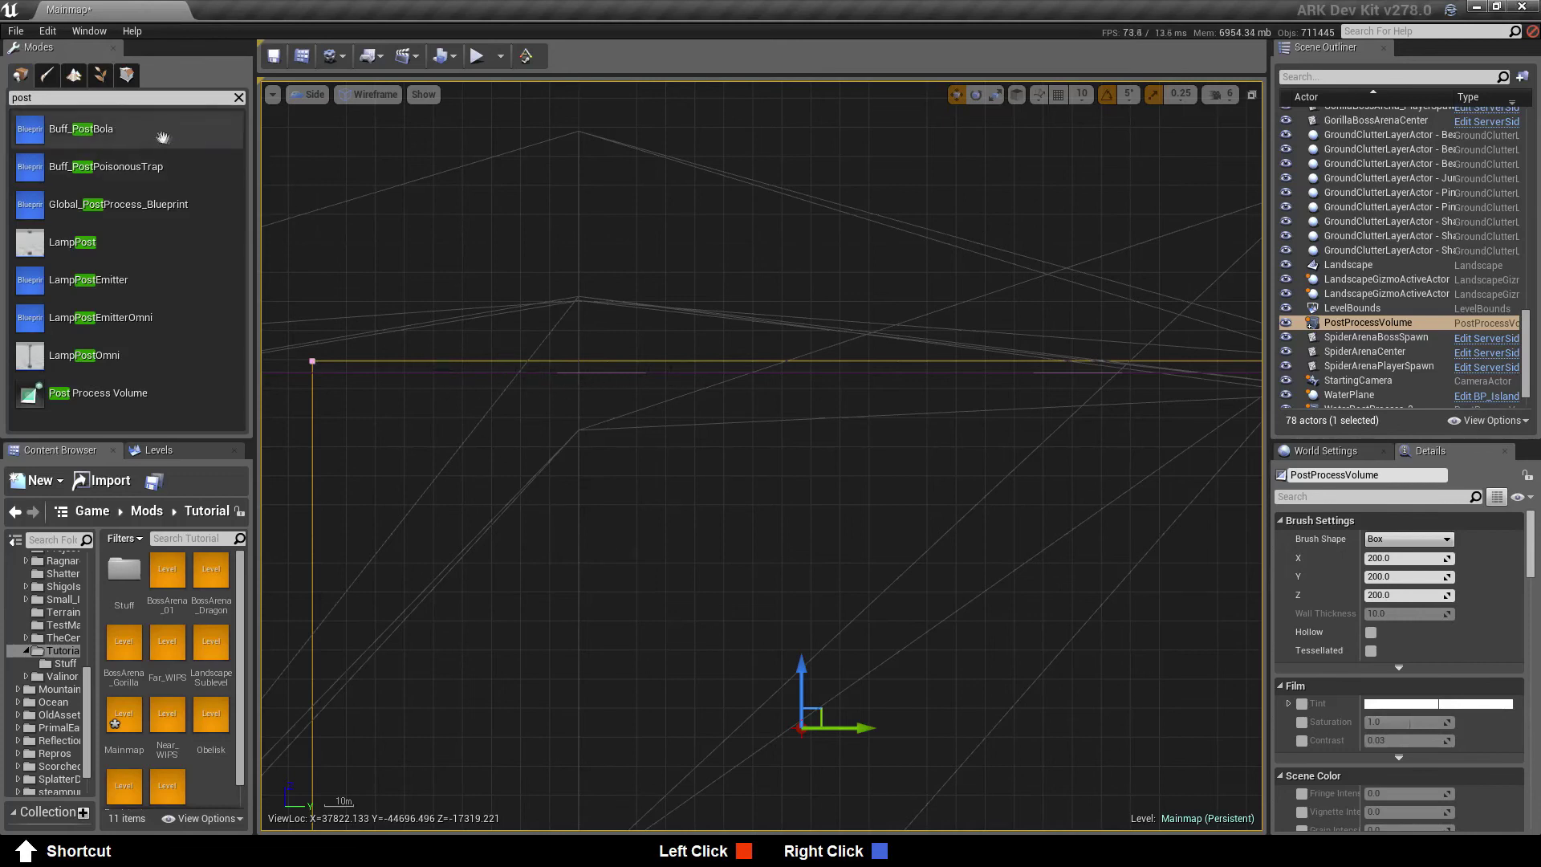
Return to the Perspective view and set the PostProcessVolume's Priority to 1
{"action": "left_click", "coordinate": [315, 96]}
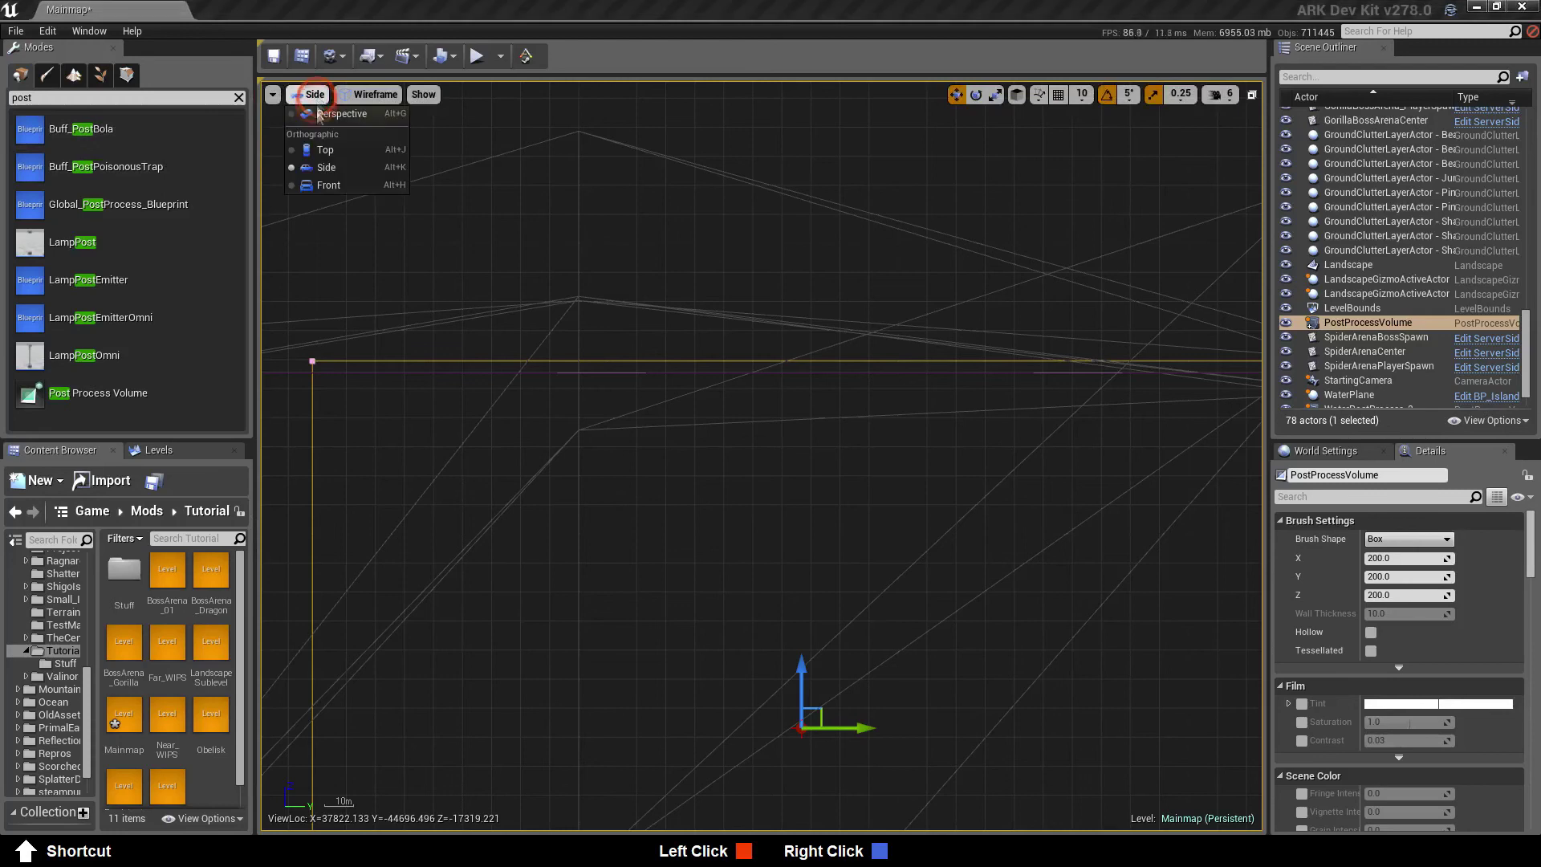
{"action": "left_click", "coordinate": [329, 114]}
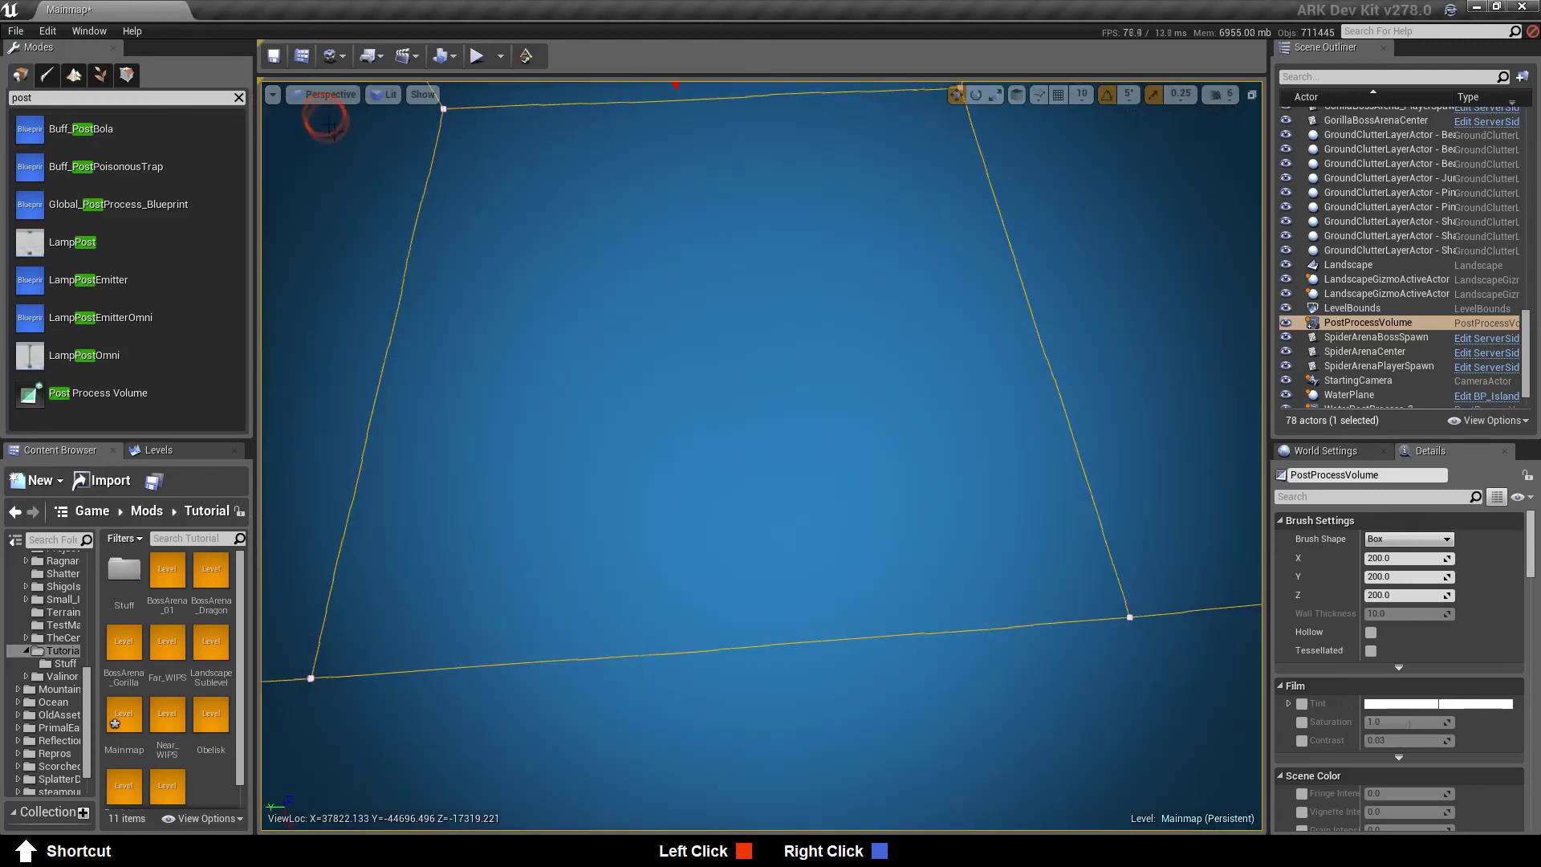
{"action": "right_click_drag", "start_coordinate": [818, 481], "coordinate": [818, 481]}
{"action": "right_click_drag", "start_coordinate": [812, 400], "coordinate": [812, 400]}
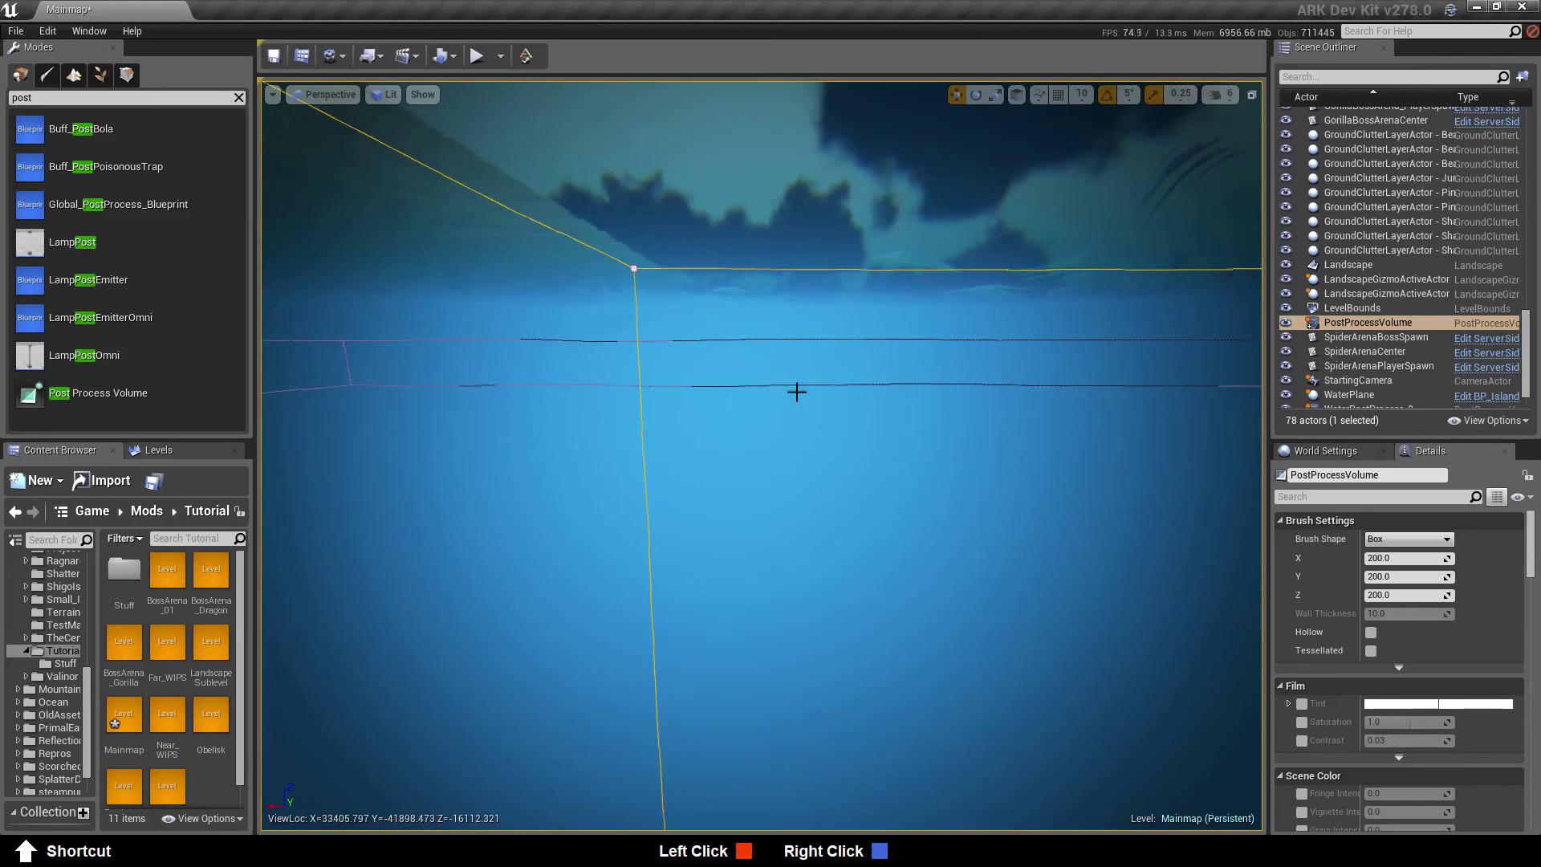
{"action": "scroll", "coordinate": [1348, 624], "scroll_direction": "down", "scroll_amount": 10}
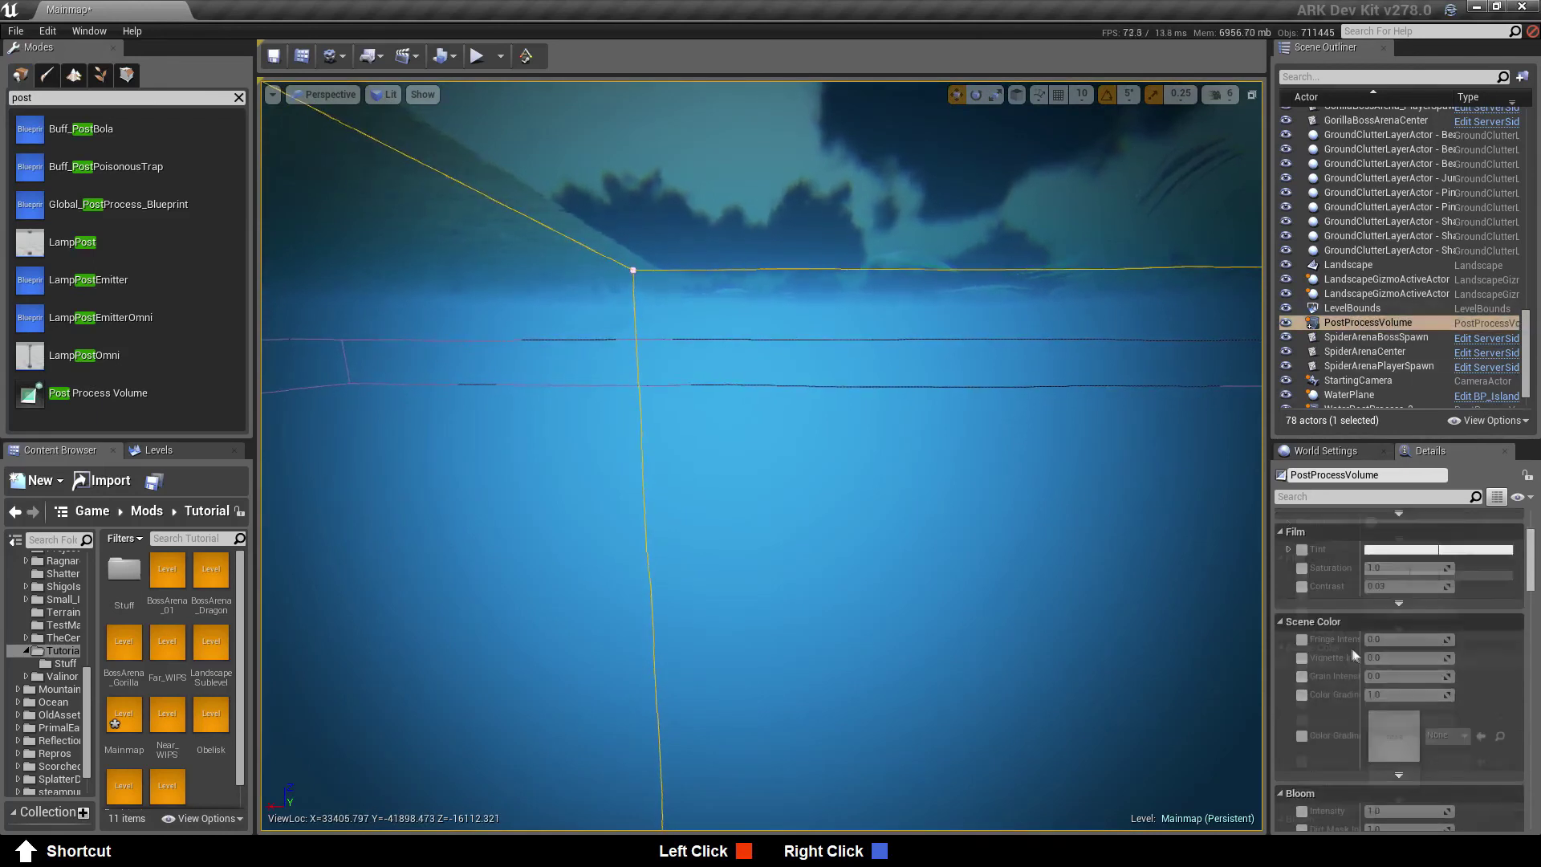
{"action": "scroll", "coordinate": [1350, 622], "scroll_direction": "down", "scroll_amount": 6}
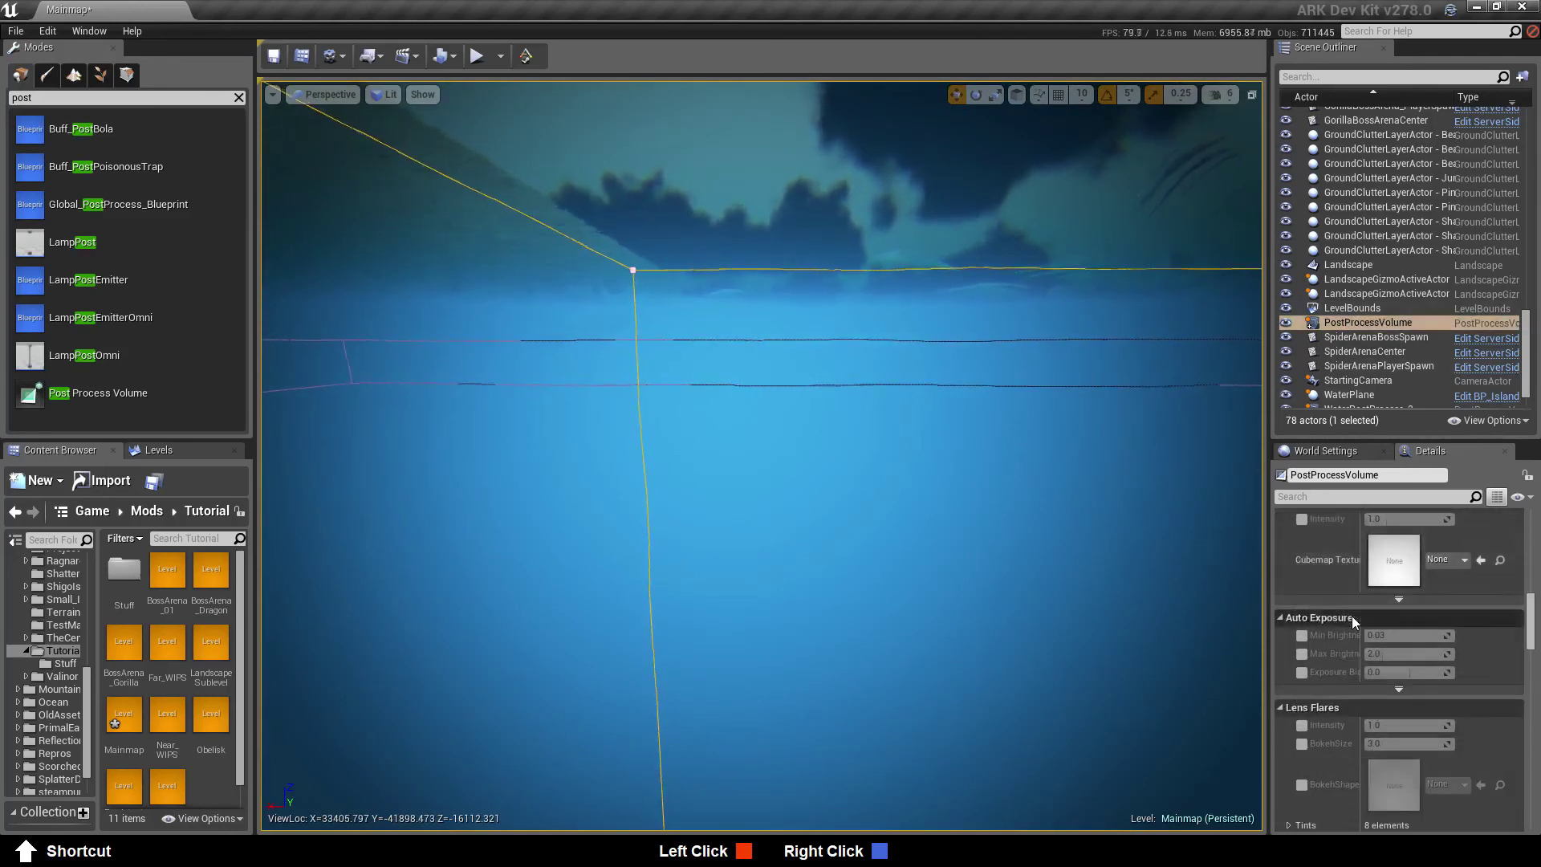
{"action": "scroll", "coordinate": [1349, 614], "scroll_direction": "down", "scroll_amount": 8}
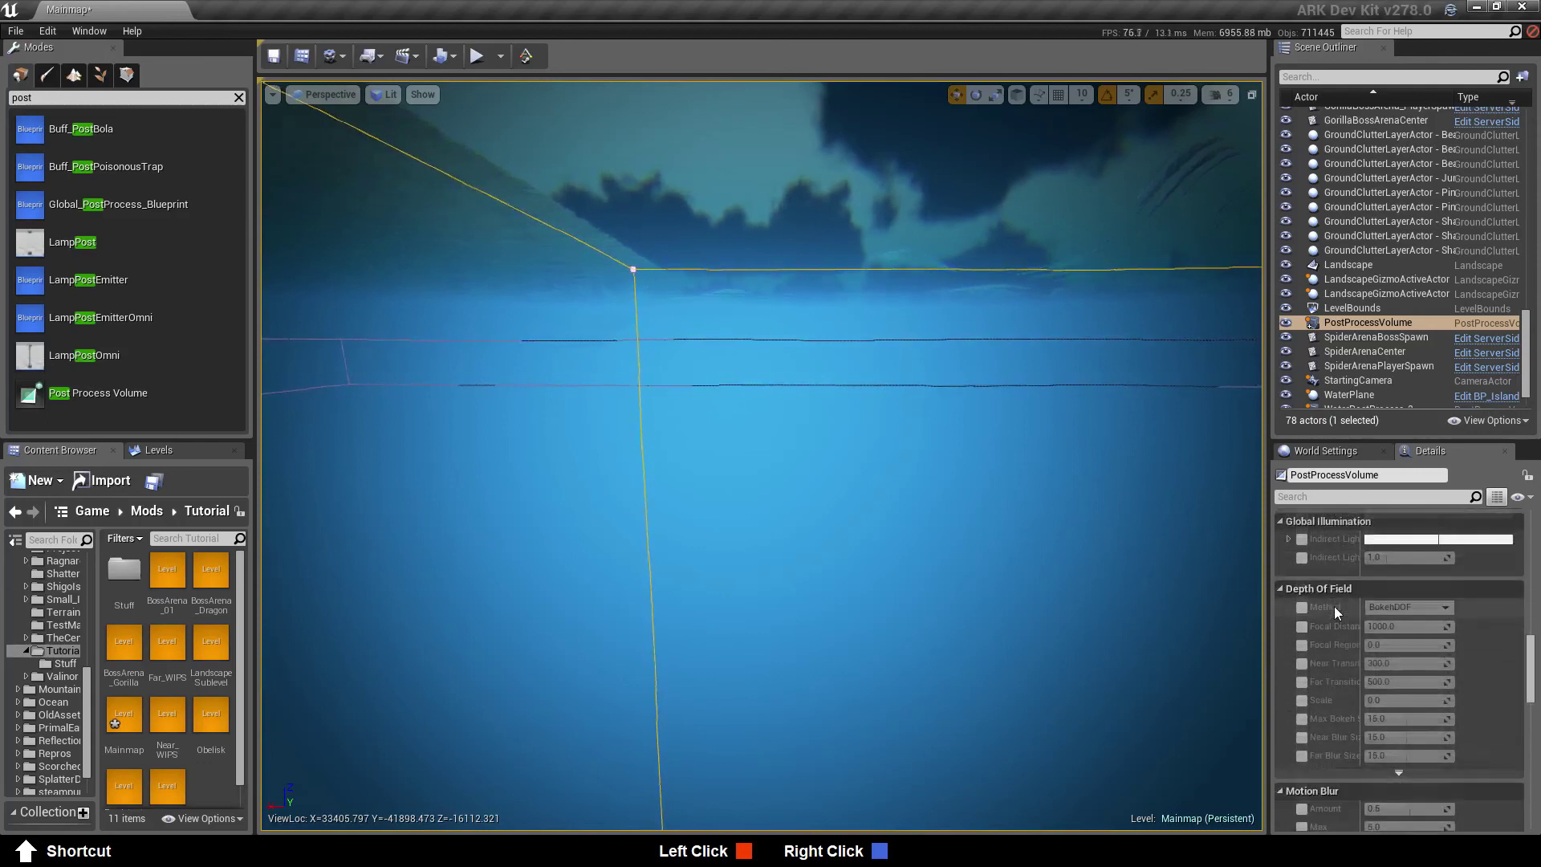
{"action": "scroll", "coordinate": [1334, 605], "scroll_direction": "down", "scroll_amount": 4}
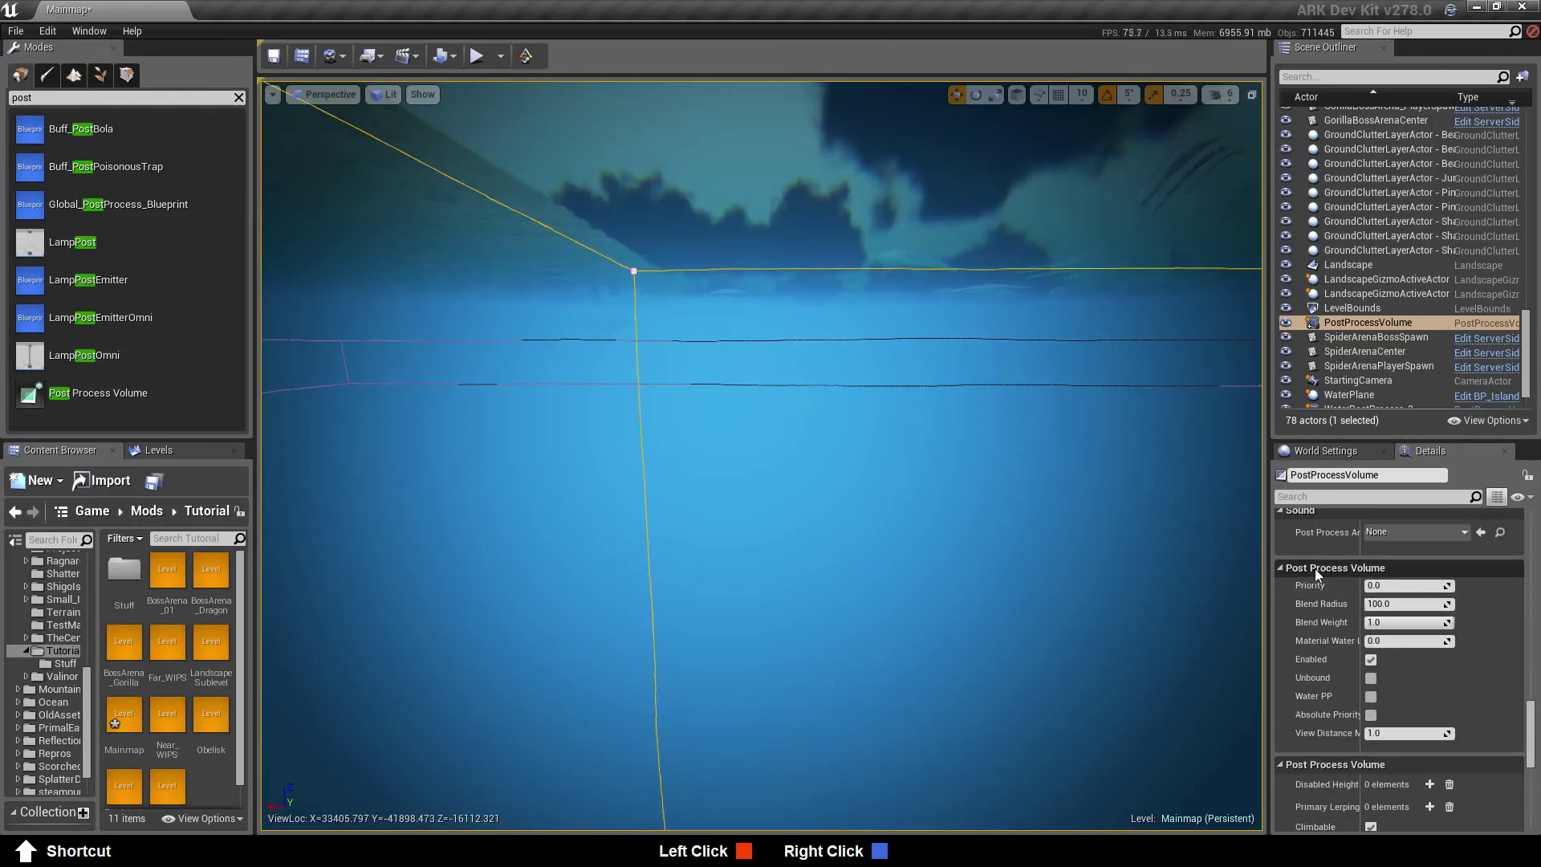
{"action": "left_click", "coordinate": [1398, 585]}
{"action": "type", "text": "1"}
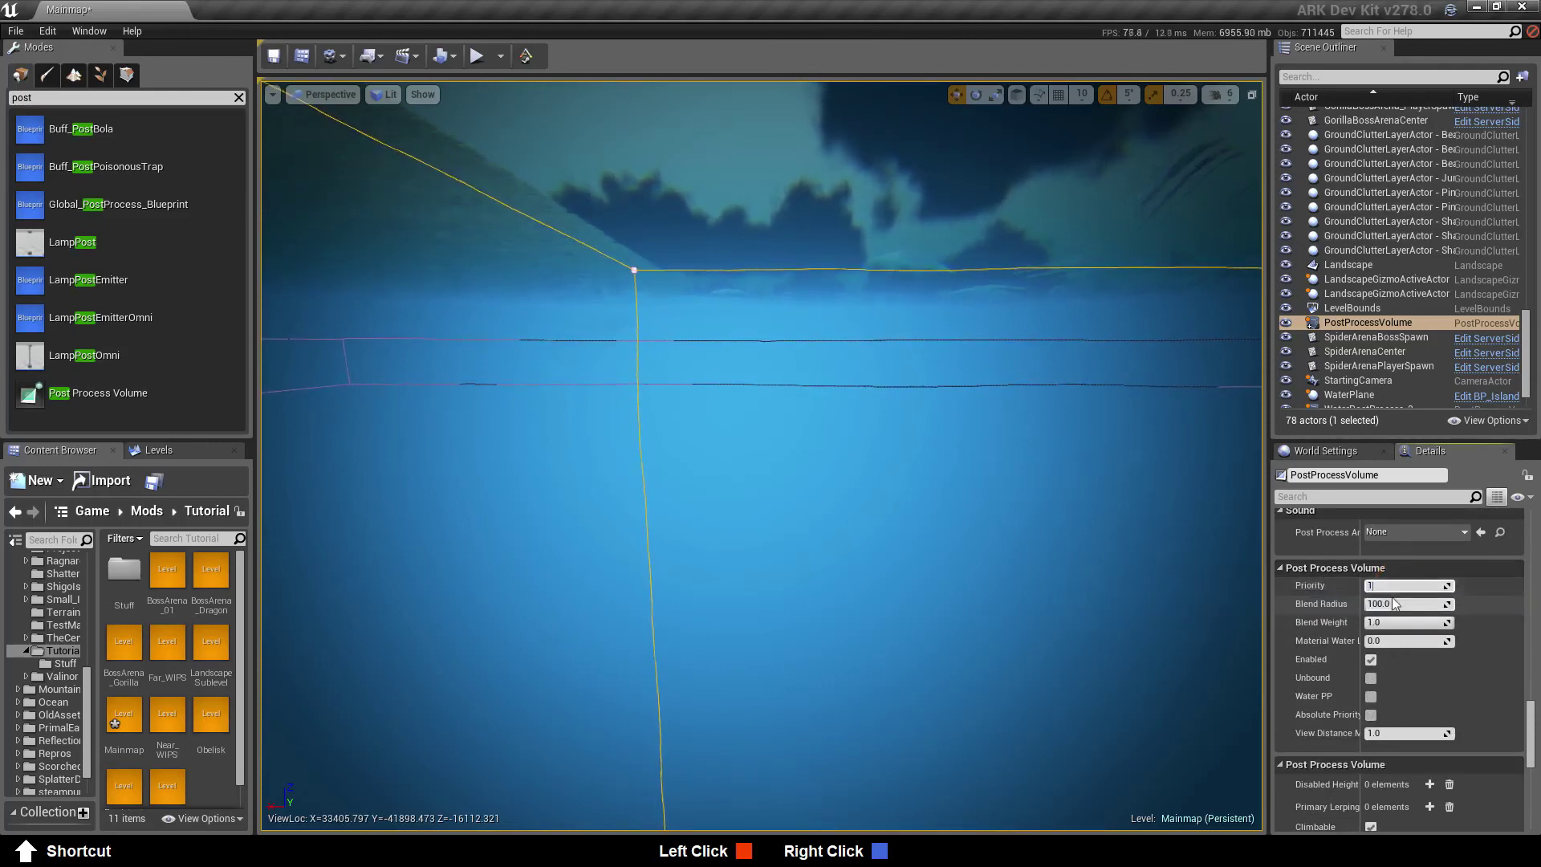
{"action": "left_click", "coordinate": [1390, 604]}
Bring the camera back above the cliff hole and save the current Mainmap level
{"action": "right_click_drag", "start_coordinate": [822, 619], "coordinate": [891, 657]}
{"action": "key", "text": "a"}
{"action": "key", "text": "d"}
{"action": "key", "text": "a"}
{"action": "key", "text": "d"}
{"action": "key", "text": "e"}
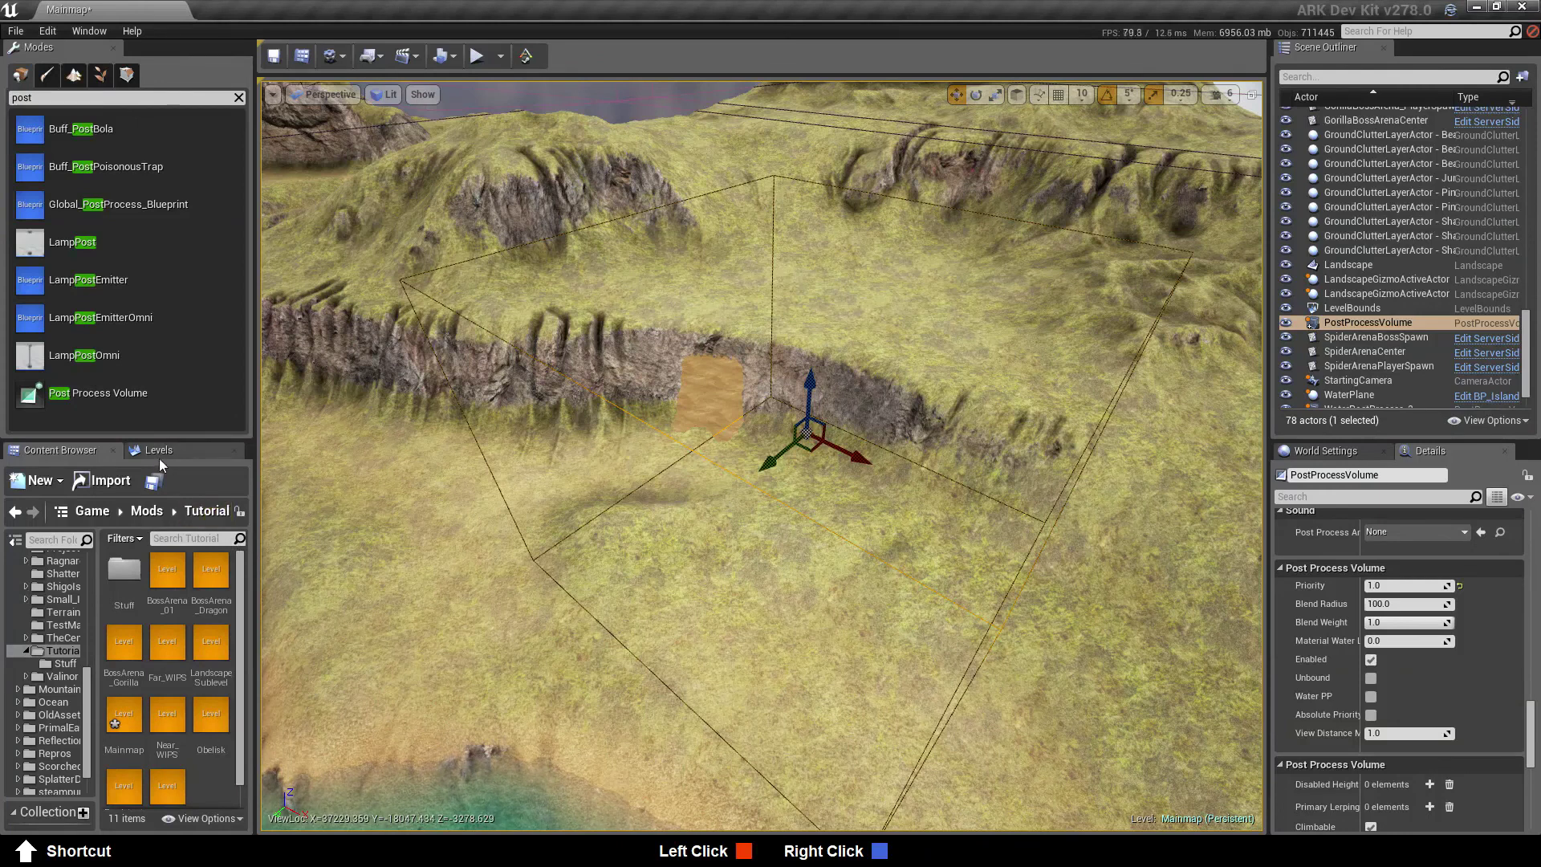
{"action": "left_click", "coordinate": [281, 62]}
Create a new level asset named Cave_entrance in the Tutorial folder
{"action": "left_click", "coordinate": [55, 484]}
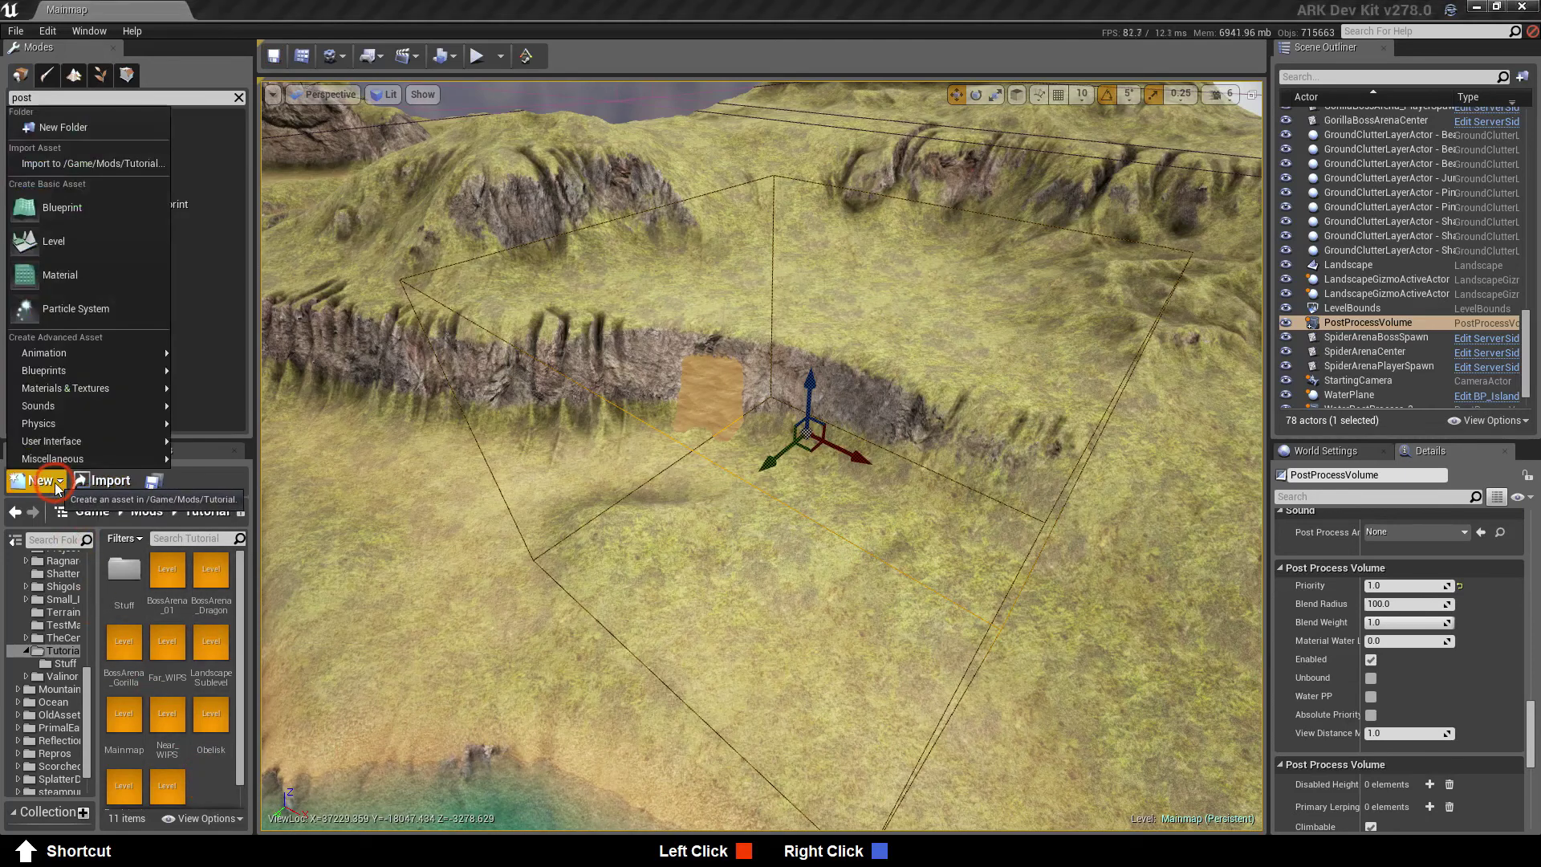
{"action": "left_click", "coordinate": [68, 244]}
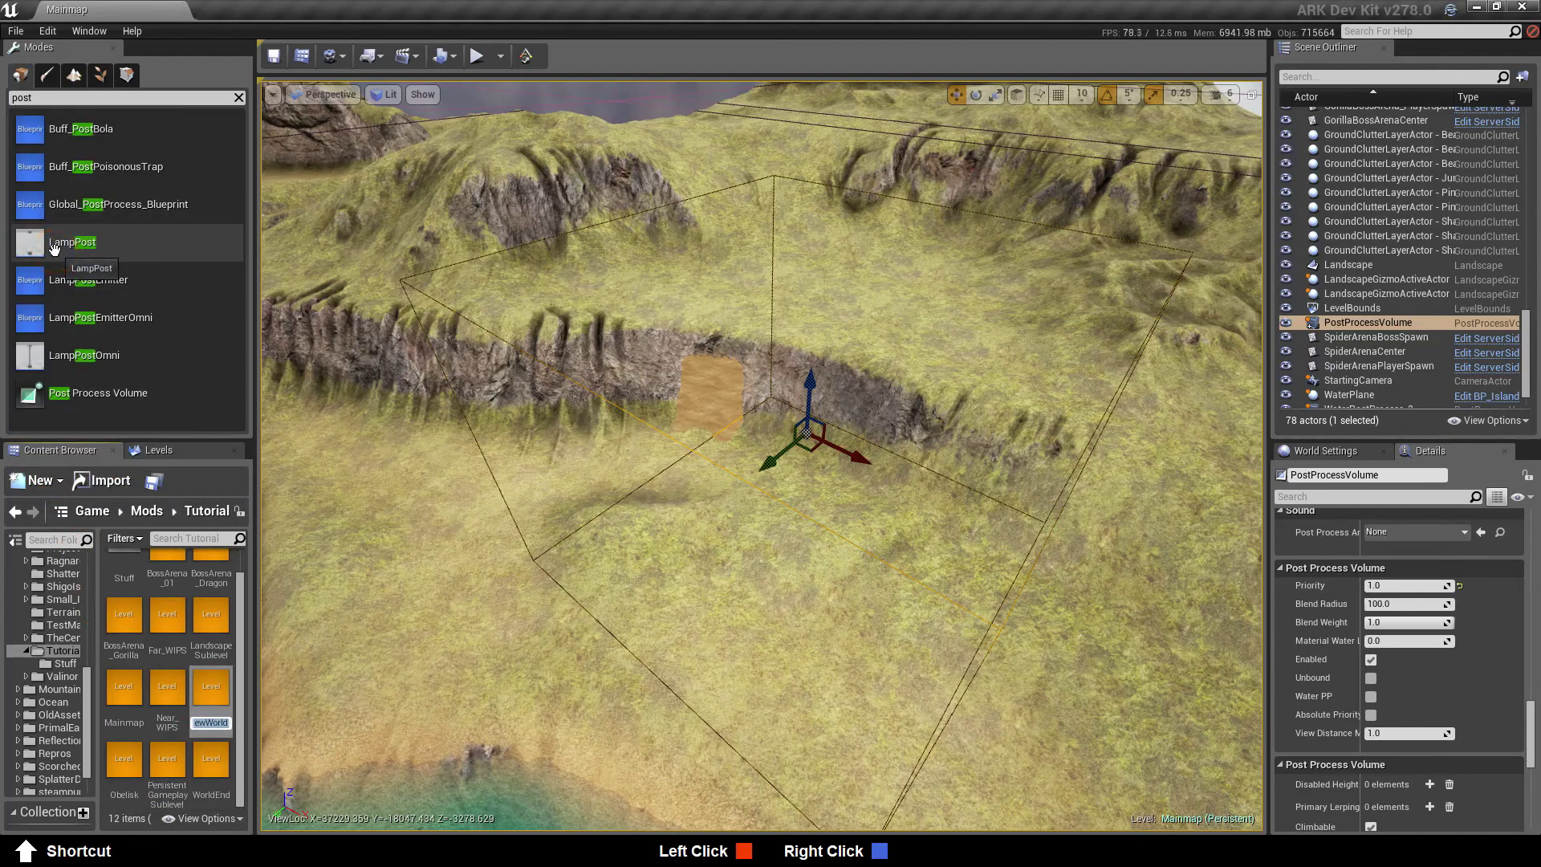
{"action": "type", "text": "C"}
{"action": "key", "text": "Return"}
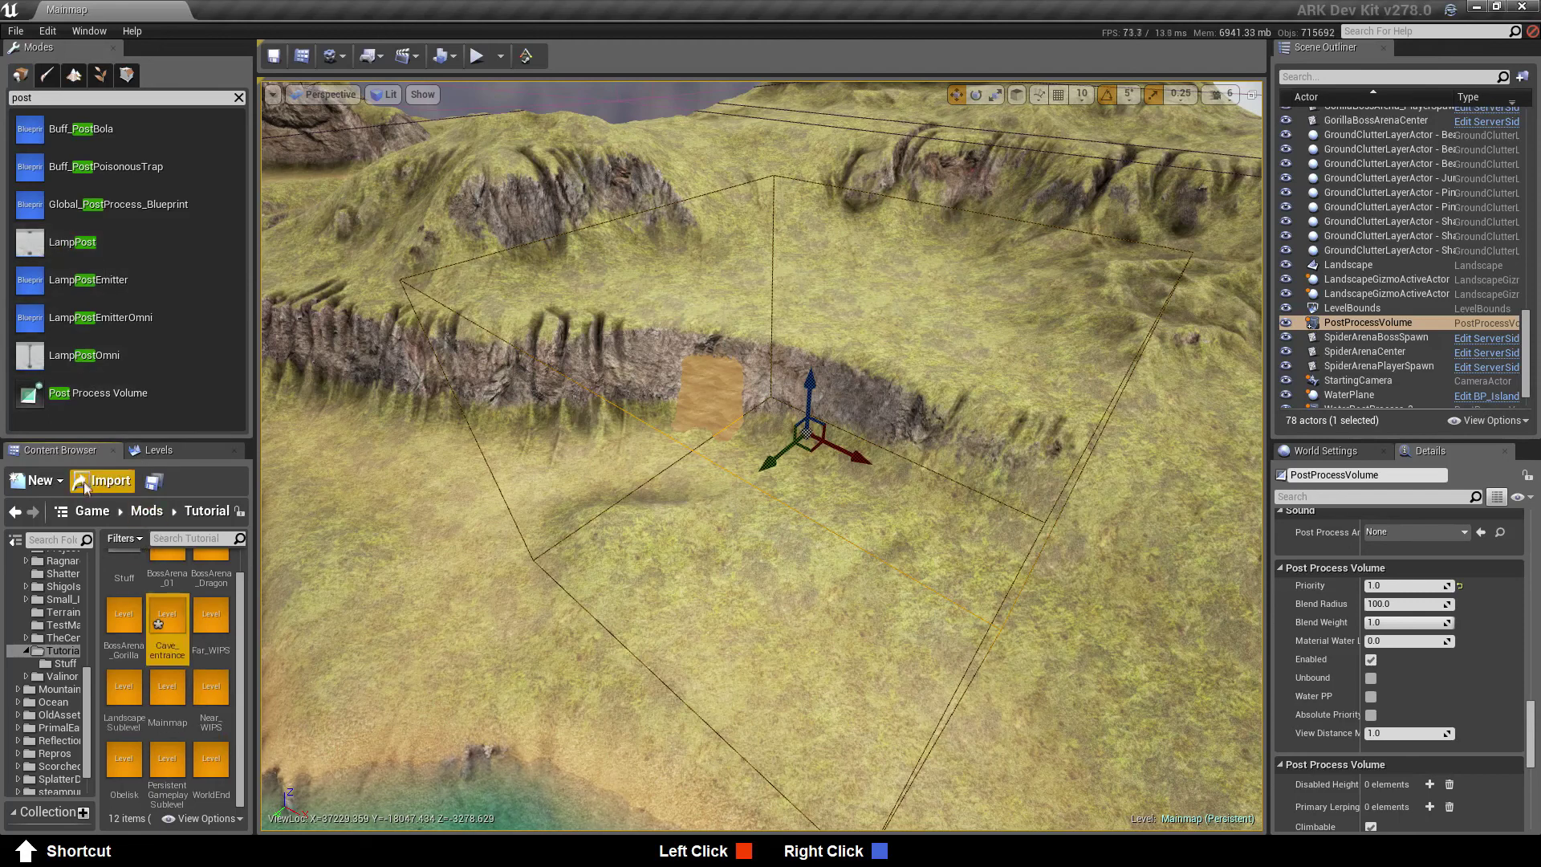
Create a second level asset named Cave_Test in the Tutorial folder
{"action": "left_click", "coordinate": [39, 480]}
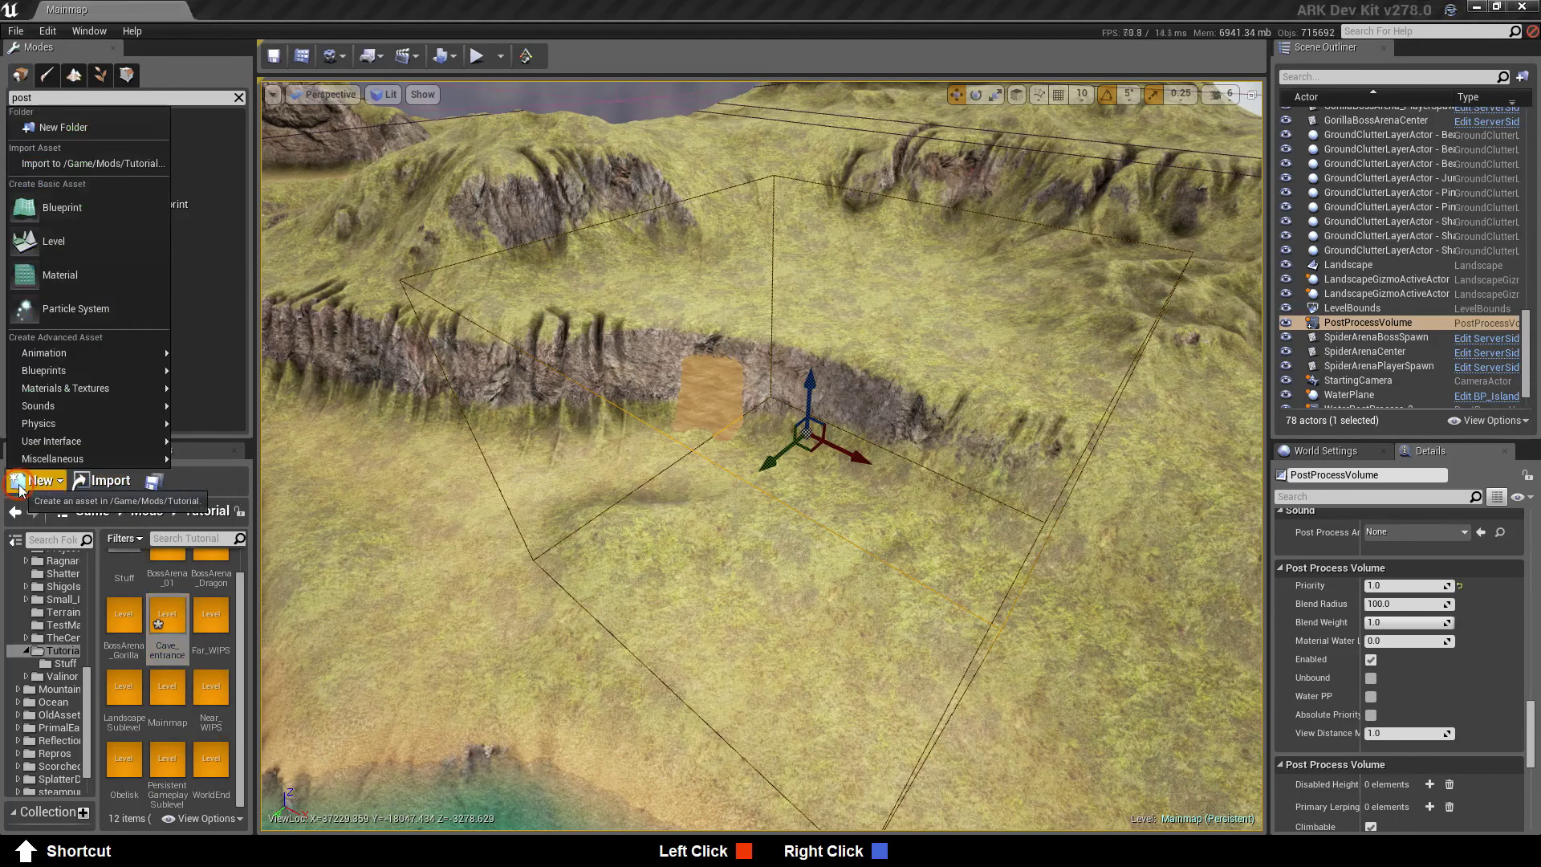
{"action": "left_click", "coordinate": [44, 245]}
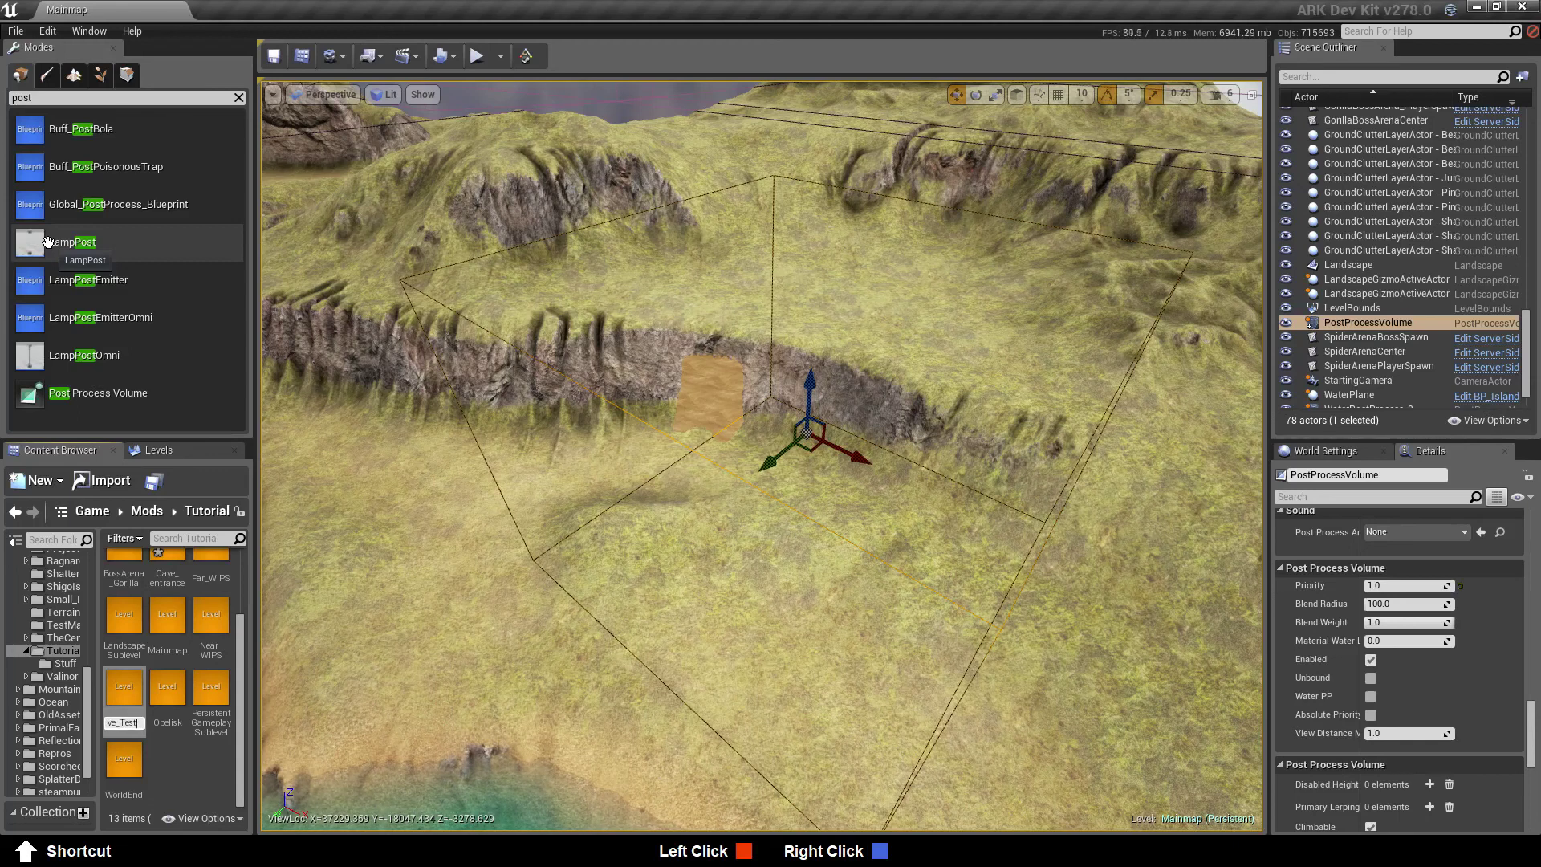
{"action": "type", "text": "Cave_Test"}
{"action": "left_click", "coordinate": [193, 775]}
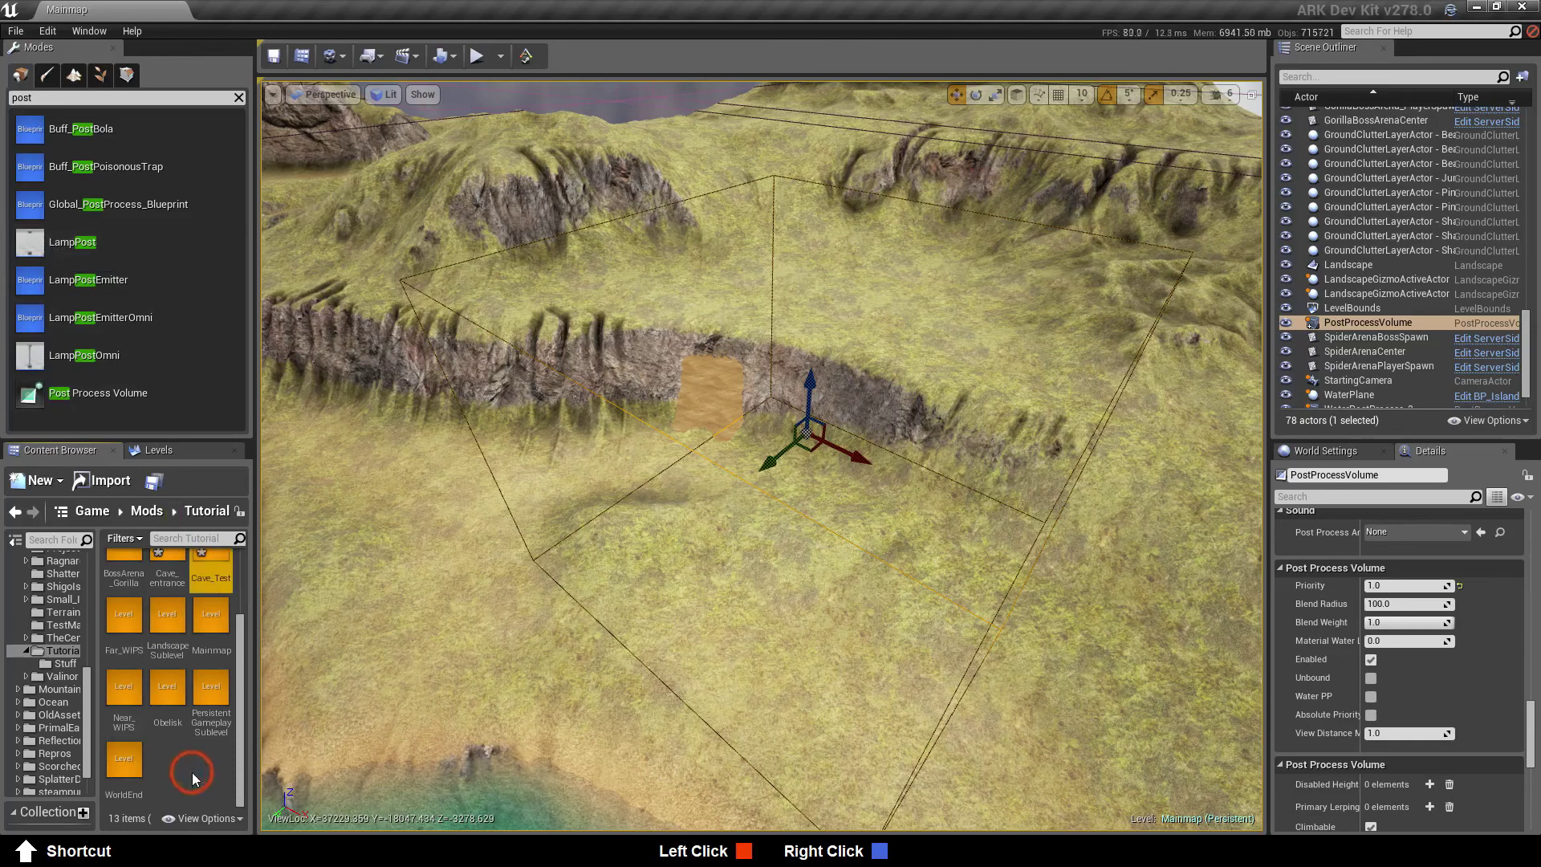
Save the new Cave_Test and Cave_entrance level assets
{"action": "scroll", "coordinate": [189, 722], "scroll_direction": "up", "scroll_amount": 1}
{"action": "right_click", "coordinate": [212, 610]}
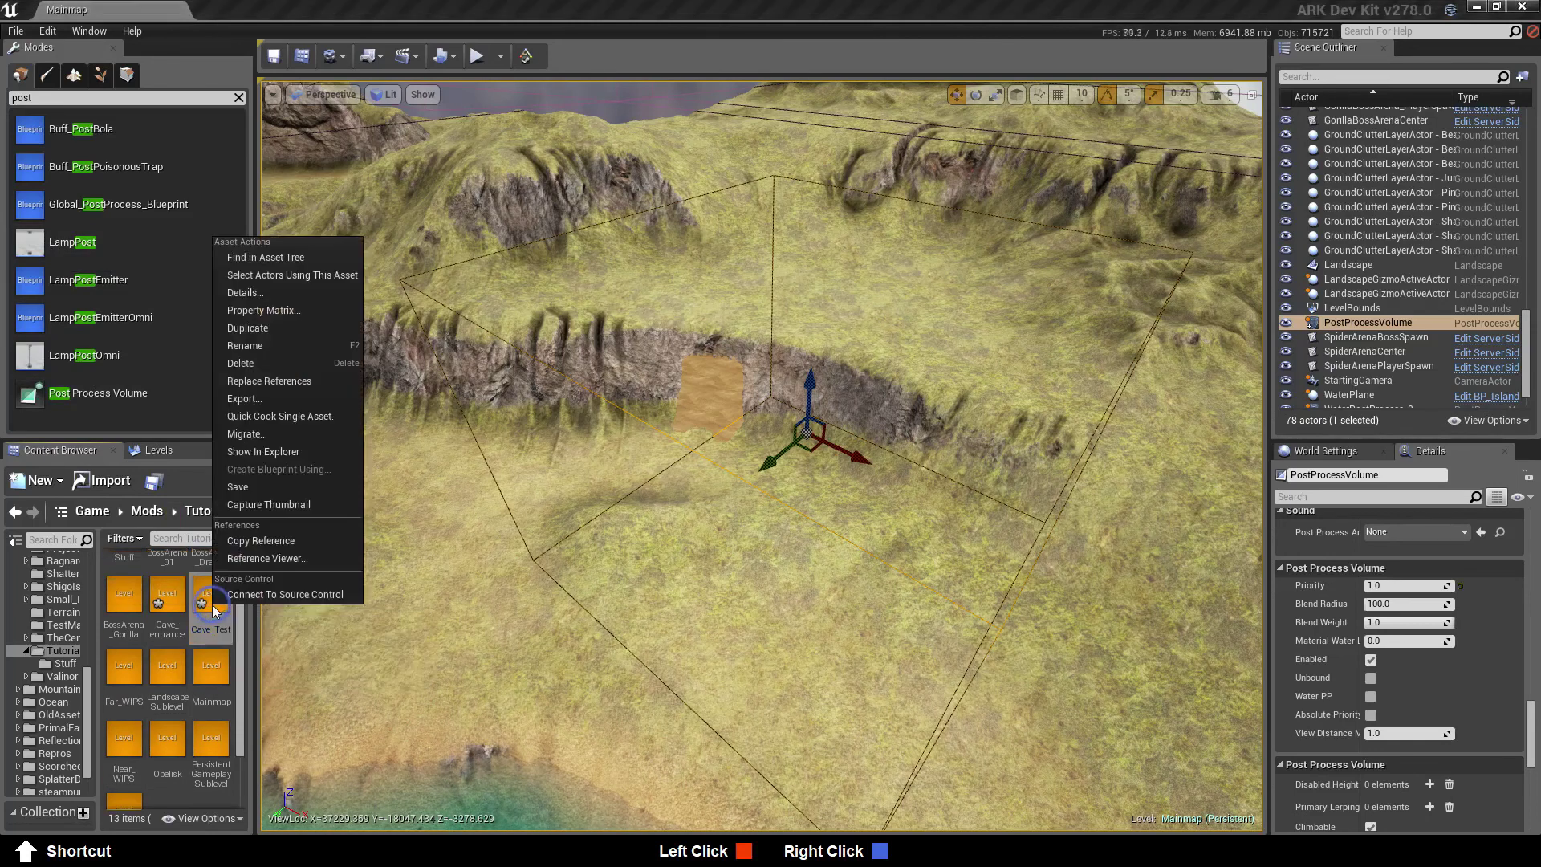
{"action": "left_click", "coordinate": [245, 487]}
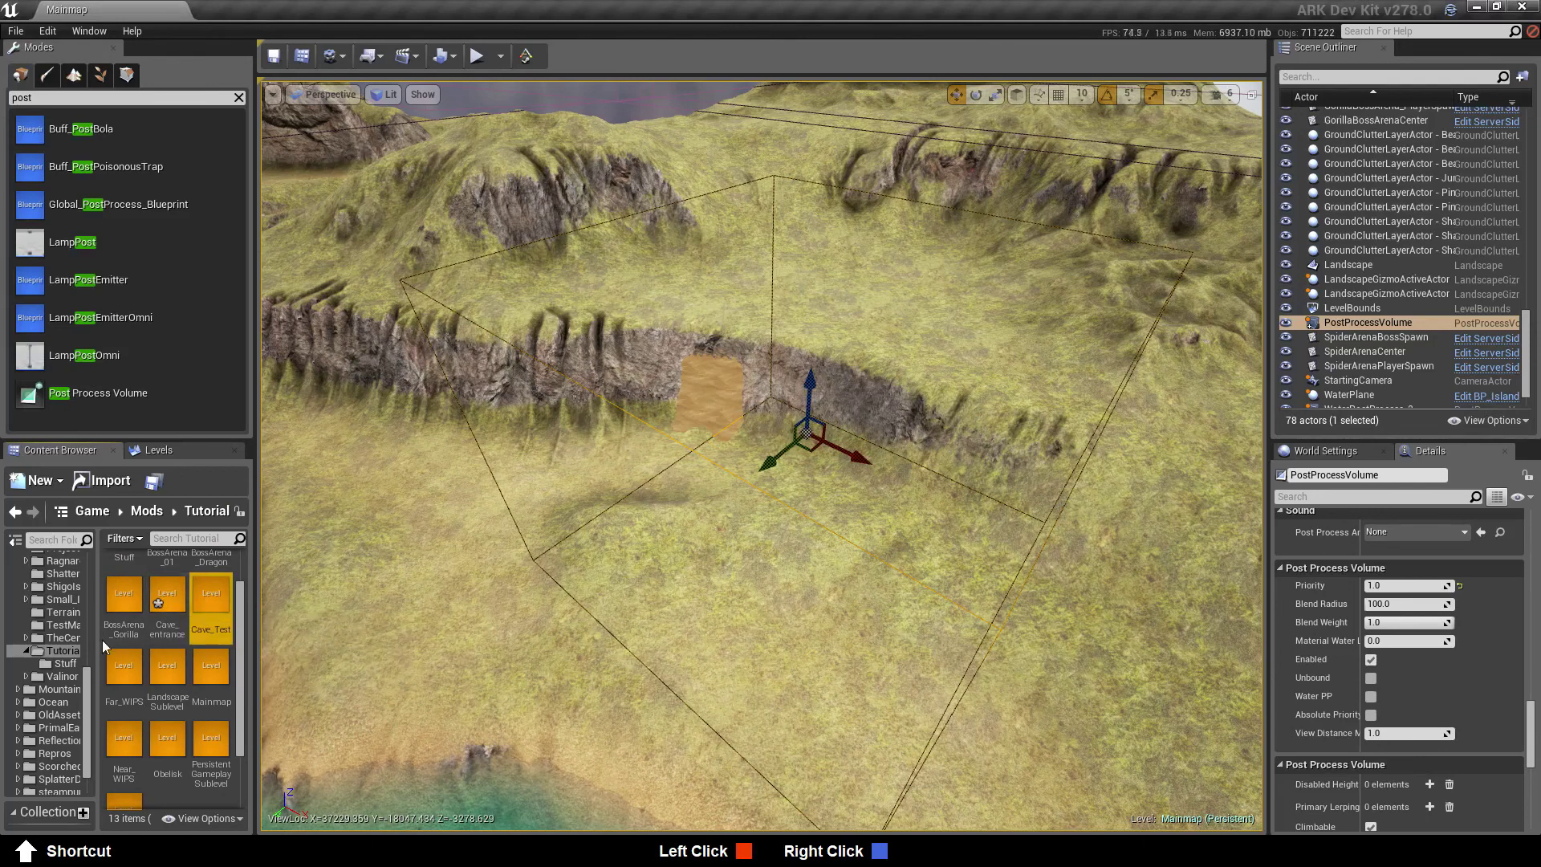
{"action": "right_click", "coordinate": [164, 604]}
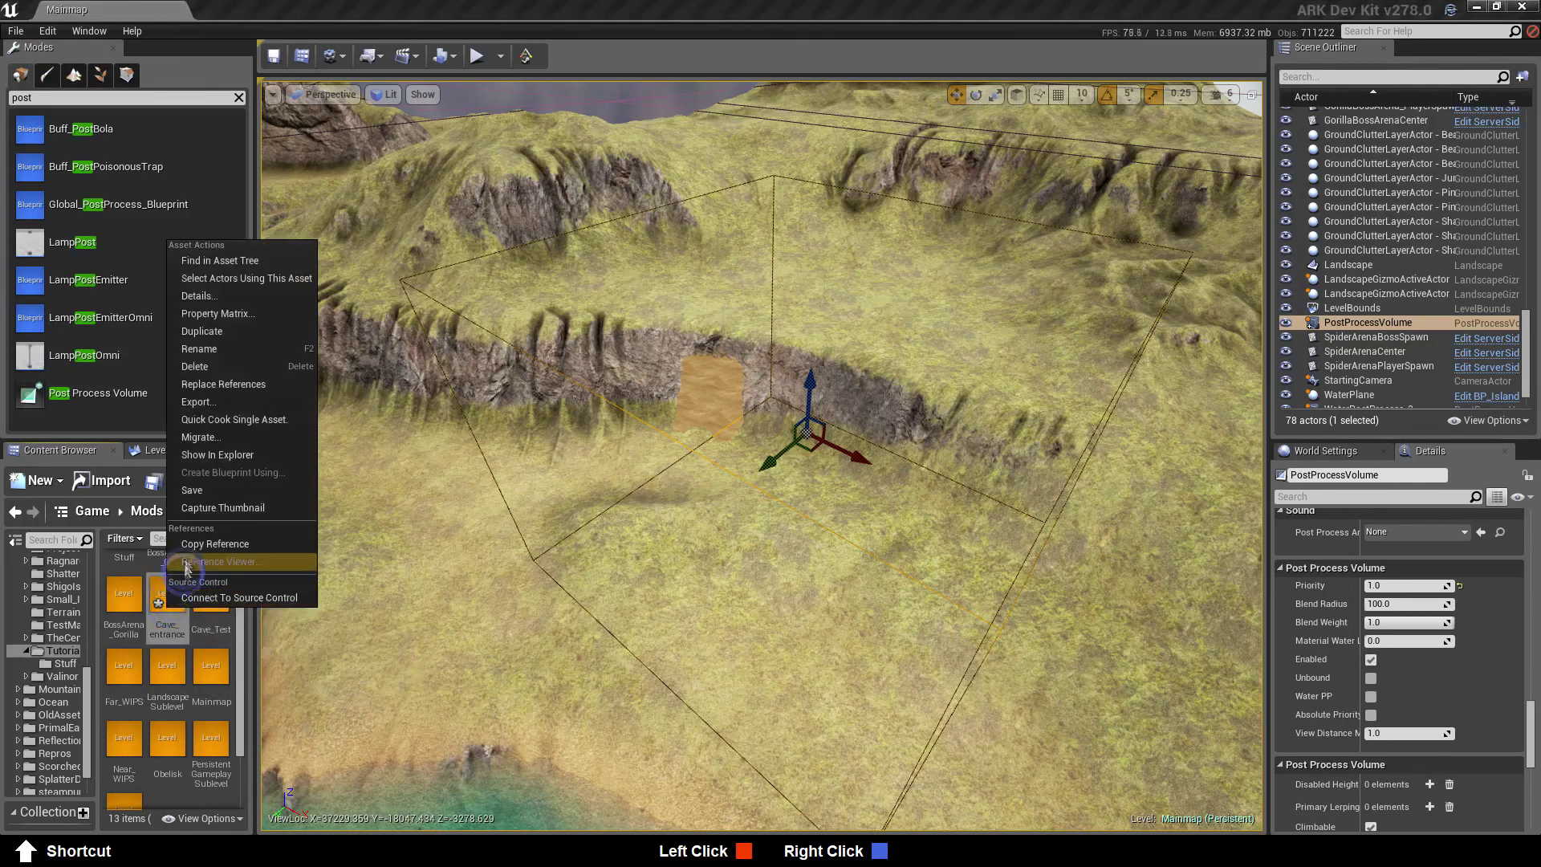
{"action": "left_click", "coordinate": [188, 493]}
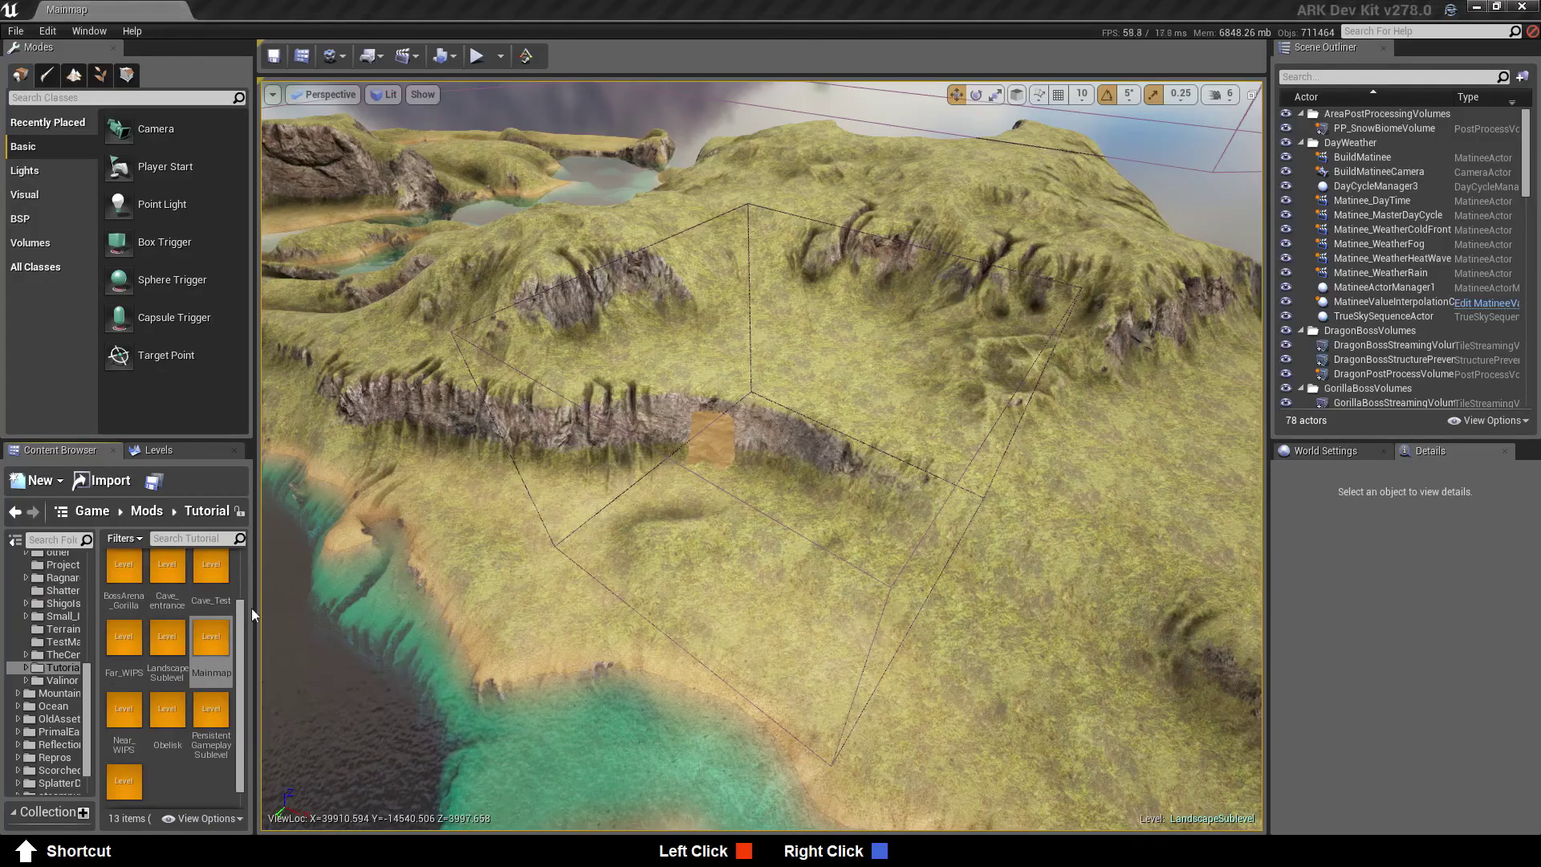
Show the list of sublevels and unload LandscapeSublevel
{"action": "left_click", "coordinate": [199, 451]}
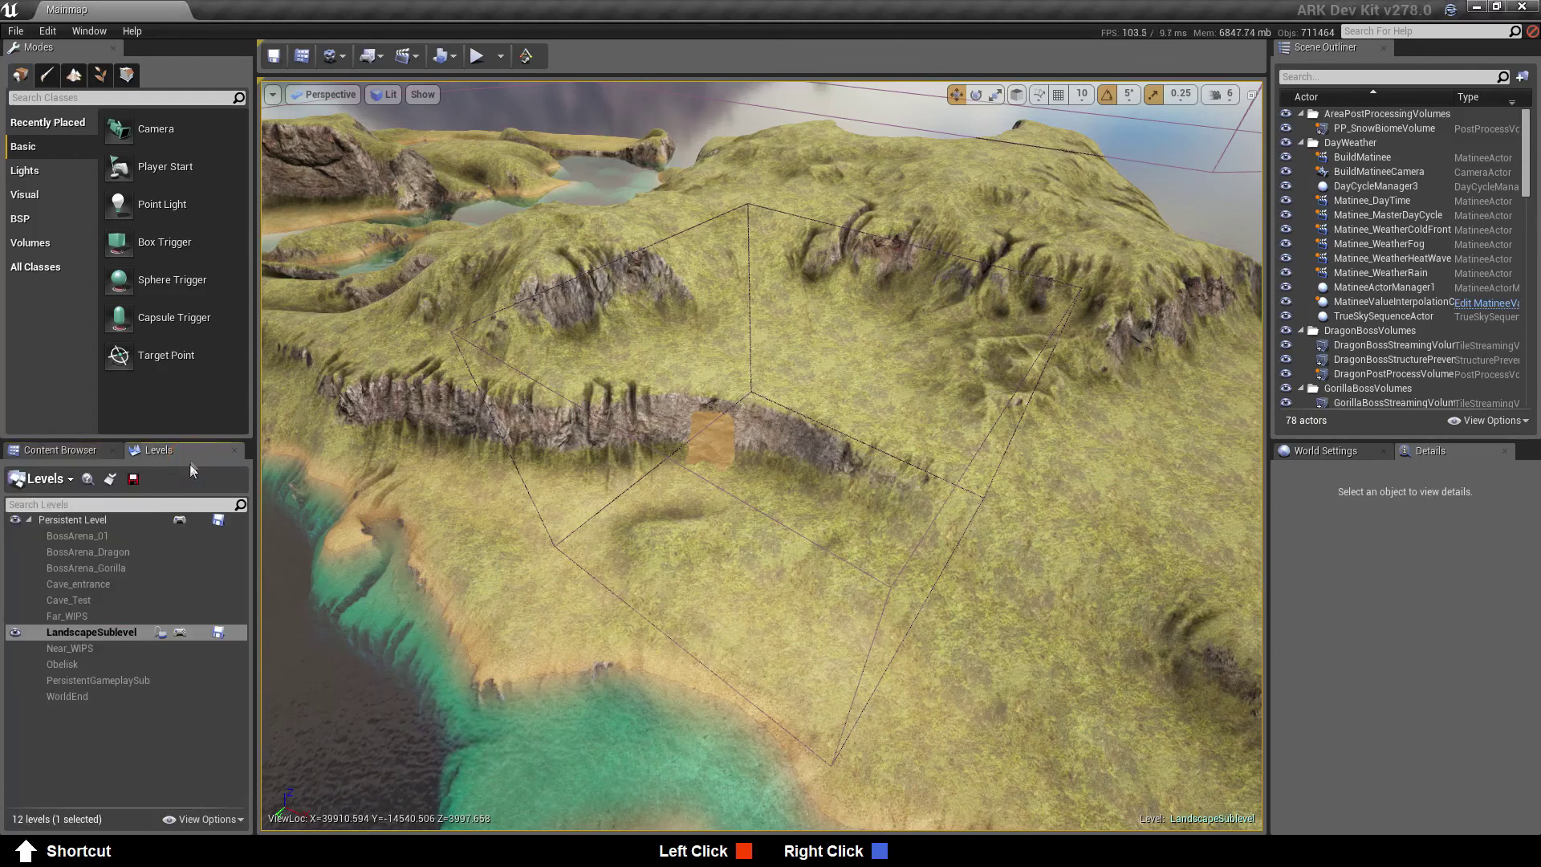
{"action": "right_click", "coordinate": [112, 633]}
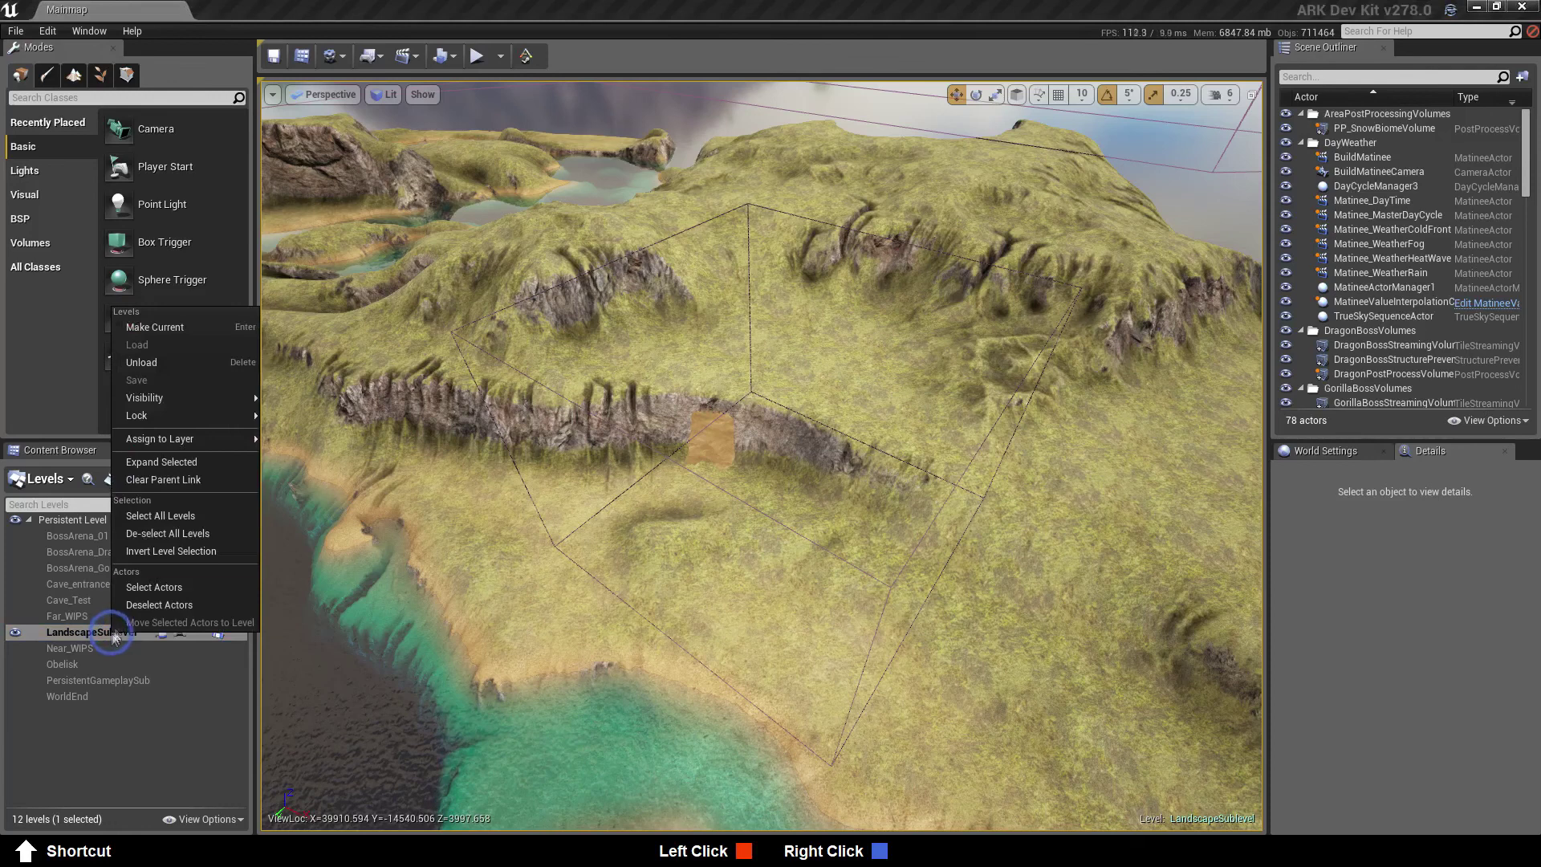
{"action": "left_click", "coordinate": [149, 362]}
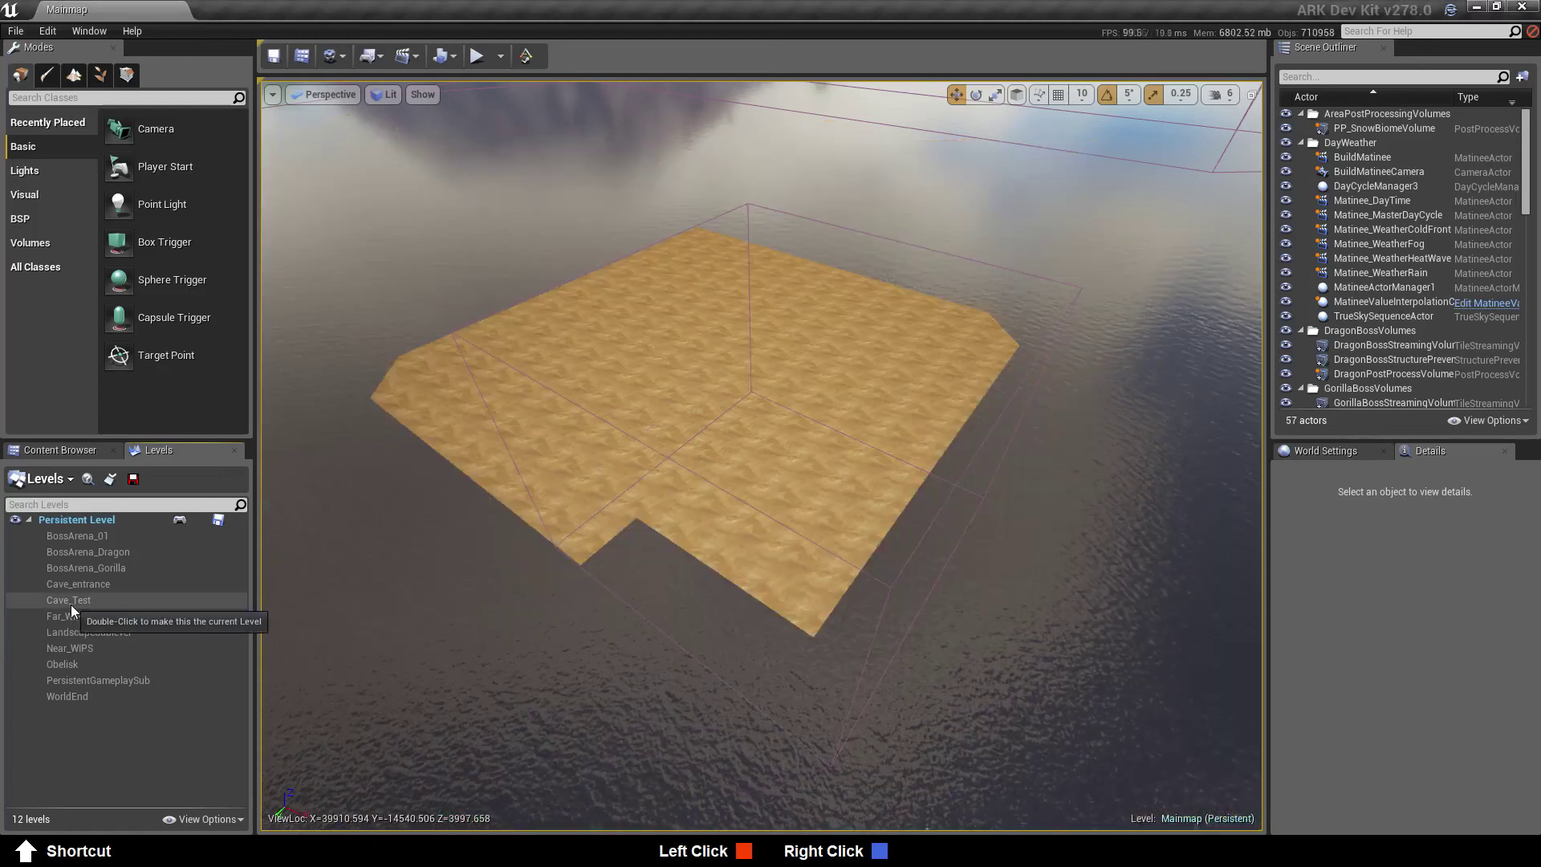
Make Cave_Test the current level and switch to Landscape editing
{"action": "left_click", "coordinate": [70, 605]}
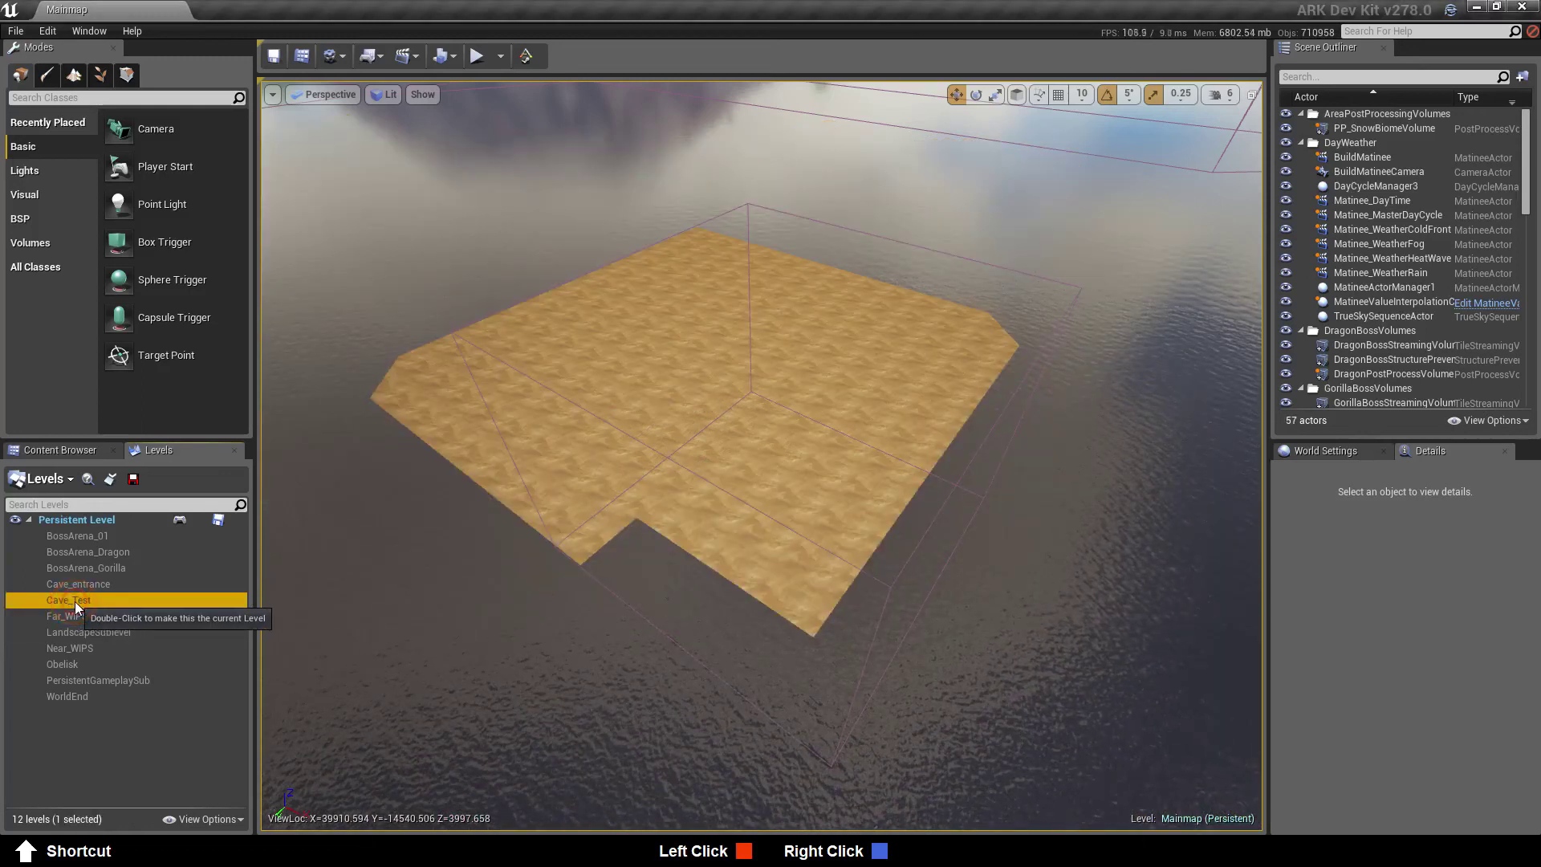
{"action": "double_click", "coordinate": [75, 600]}
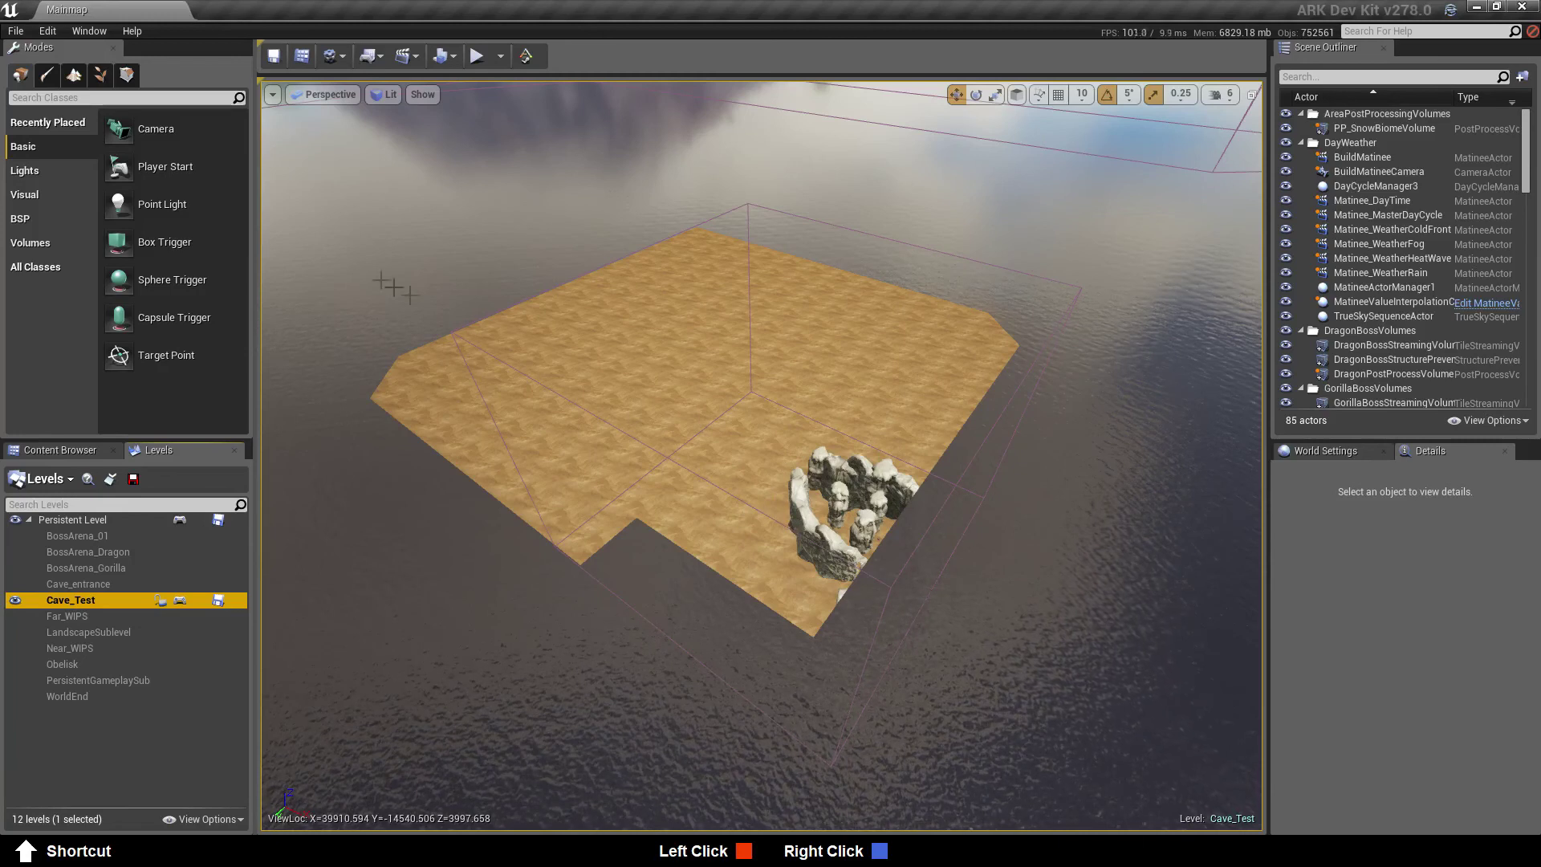
{"action": "left_click", "coordinate": [70, 75]}
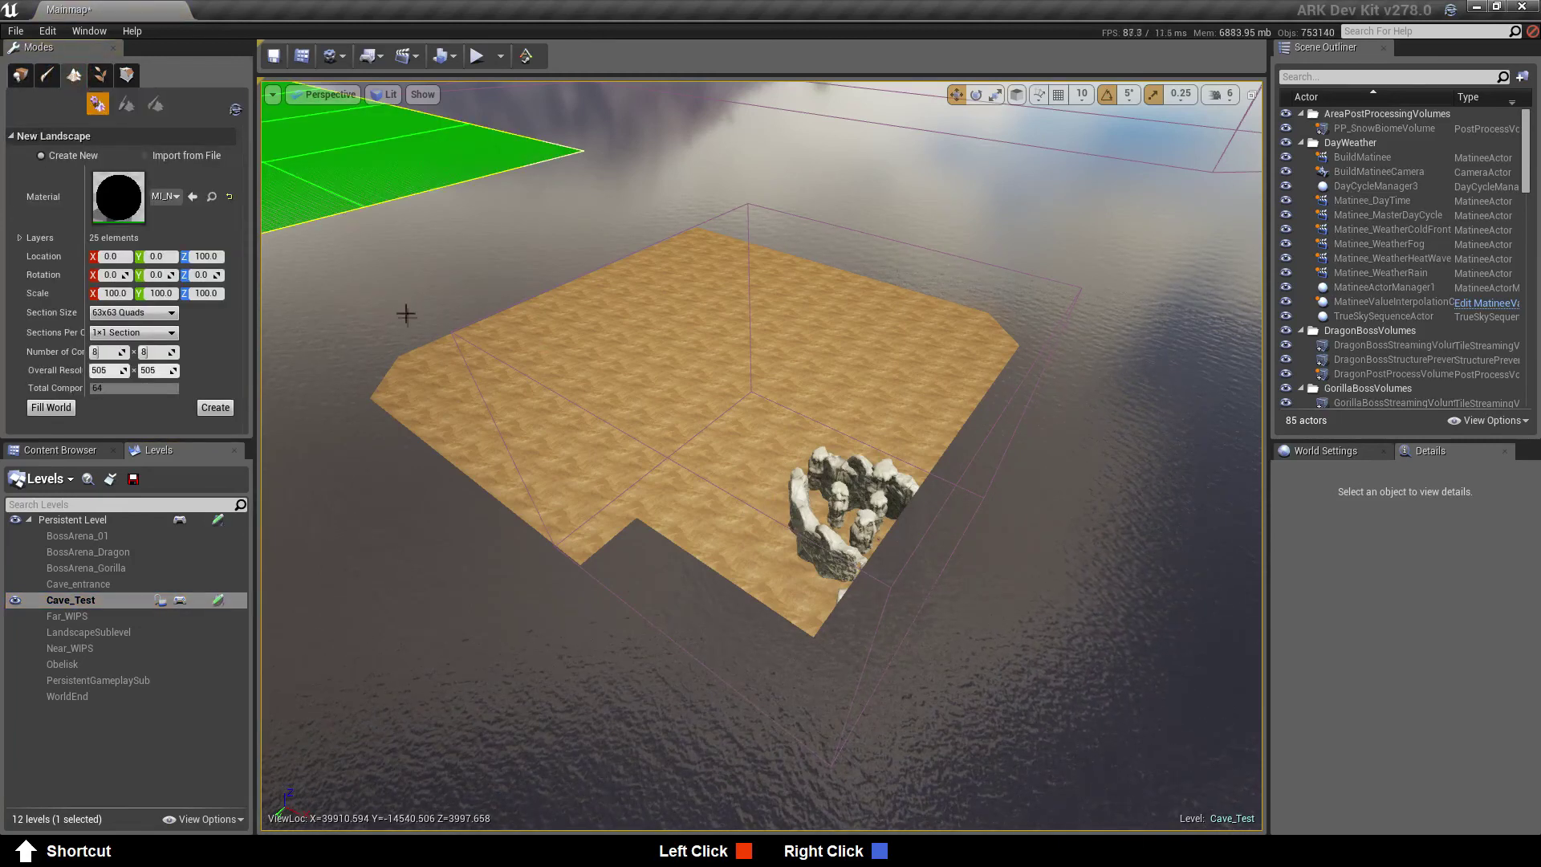
Set the new landscape's Z location to -13000
{"action": "right_click_drag", "start_coordinate": [509, 455], "coordinate": [496, 395]}
{"action": "key", "text": "d"}
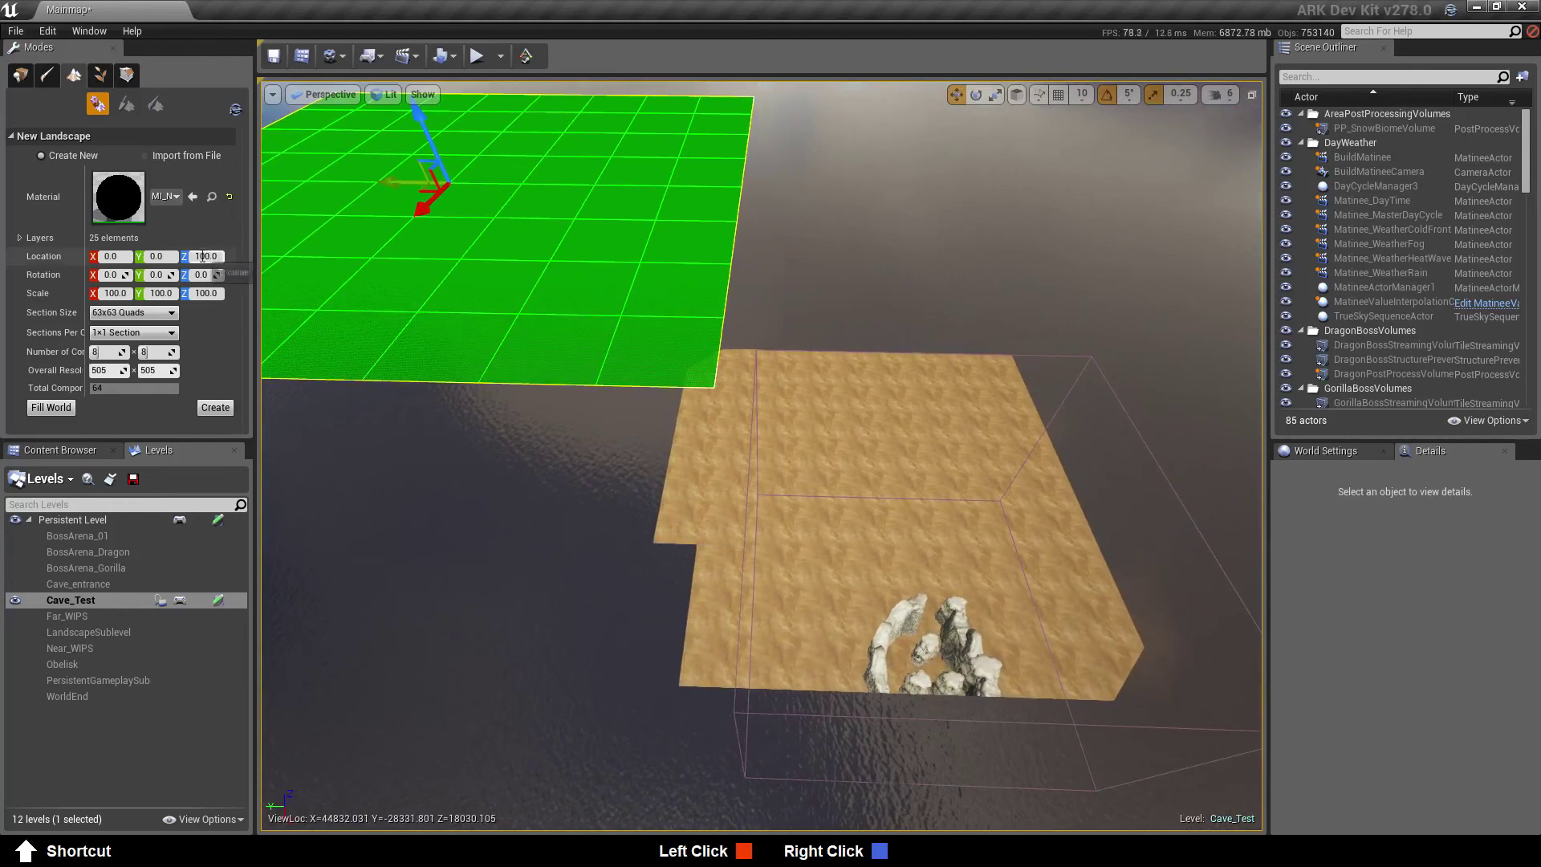
{"action": "left_click", "coordinate": [218, 256]}
{"action": "double_click", "coordinate": [223, 258]}
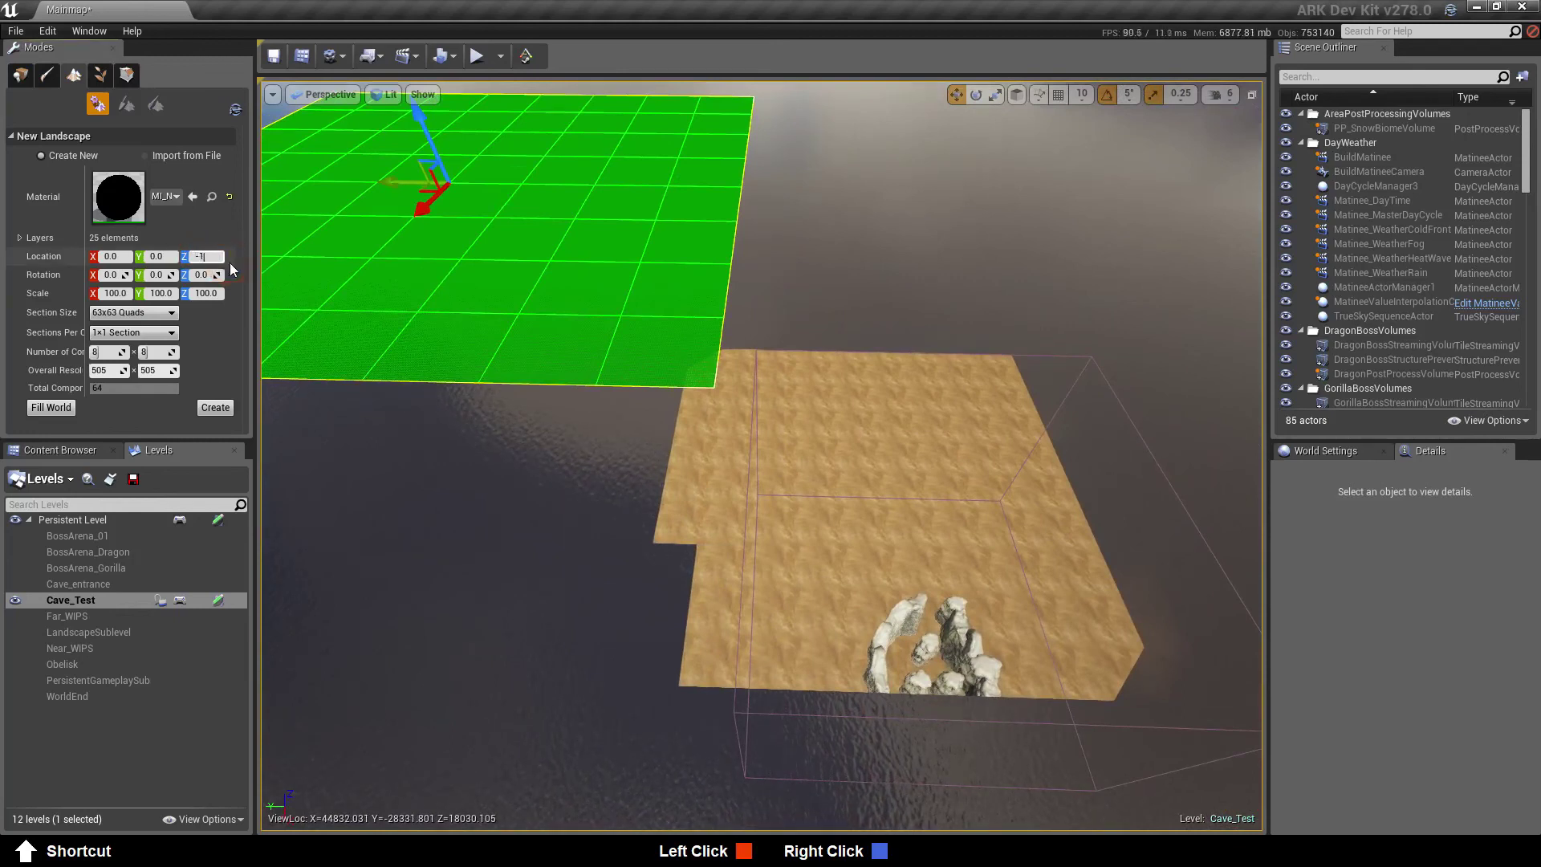
{"action": "type", "text": "13000"}
{"action": "key", "text": "Return"}
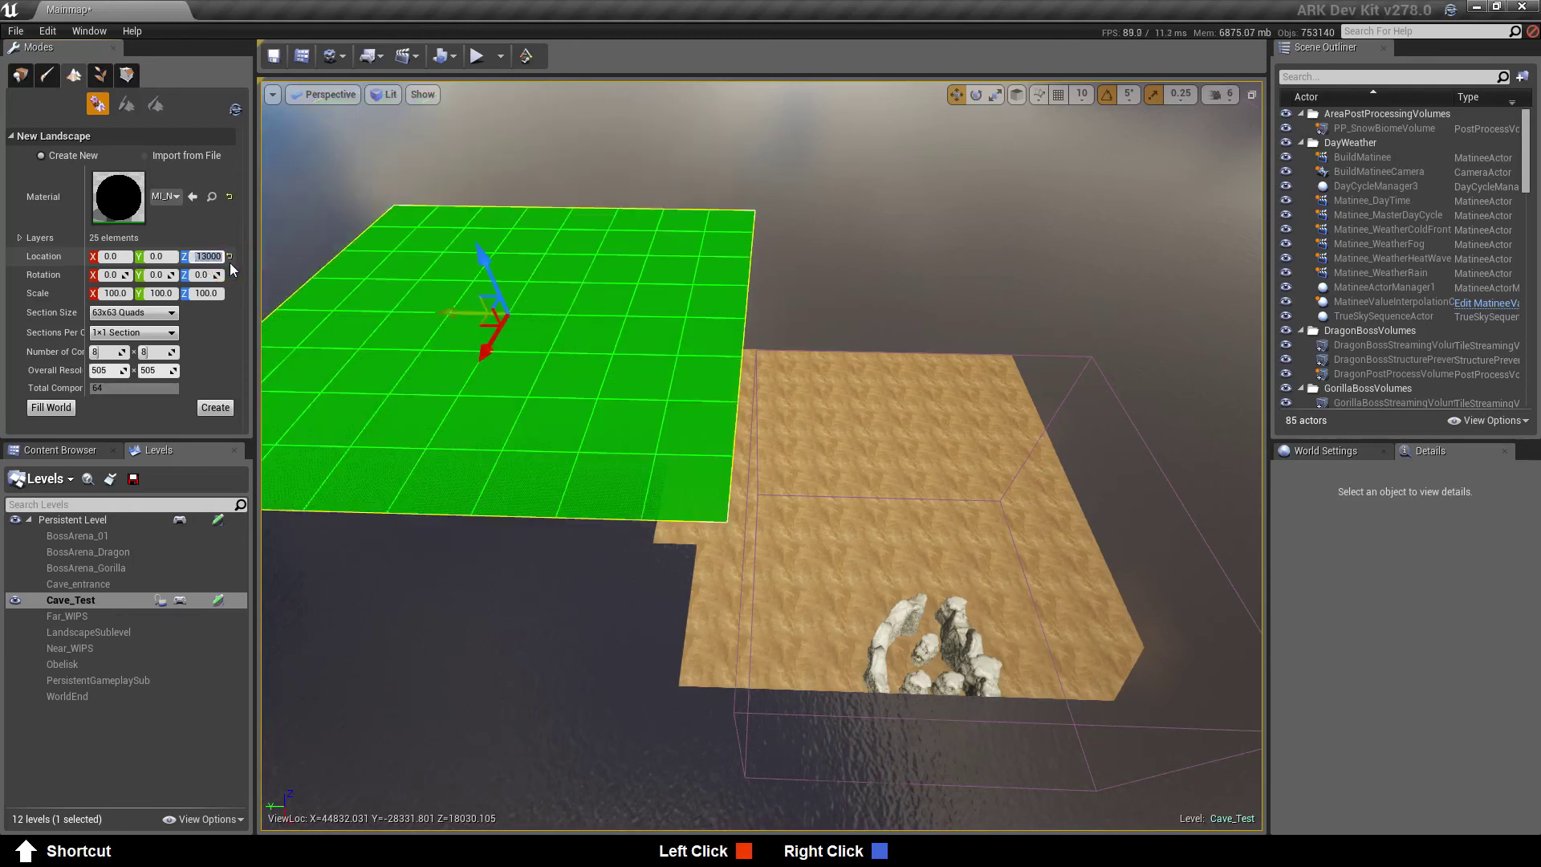
Move the new landscape preview so it covers the sandy floor and cave volume, and create the landscape
{"action": "right_click_drag", "start_coordinate": [476, 426], "coordinate": [526, 739]}
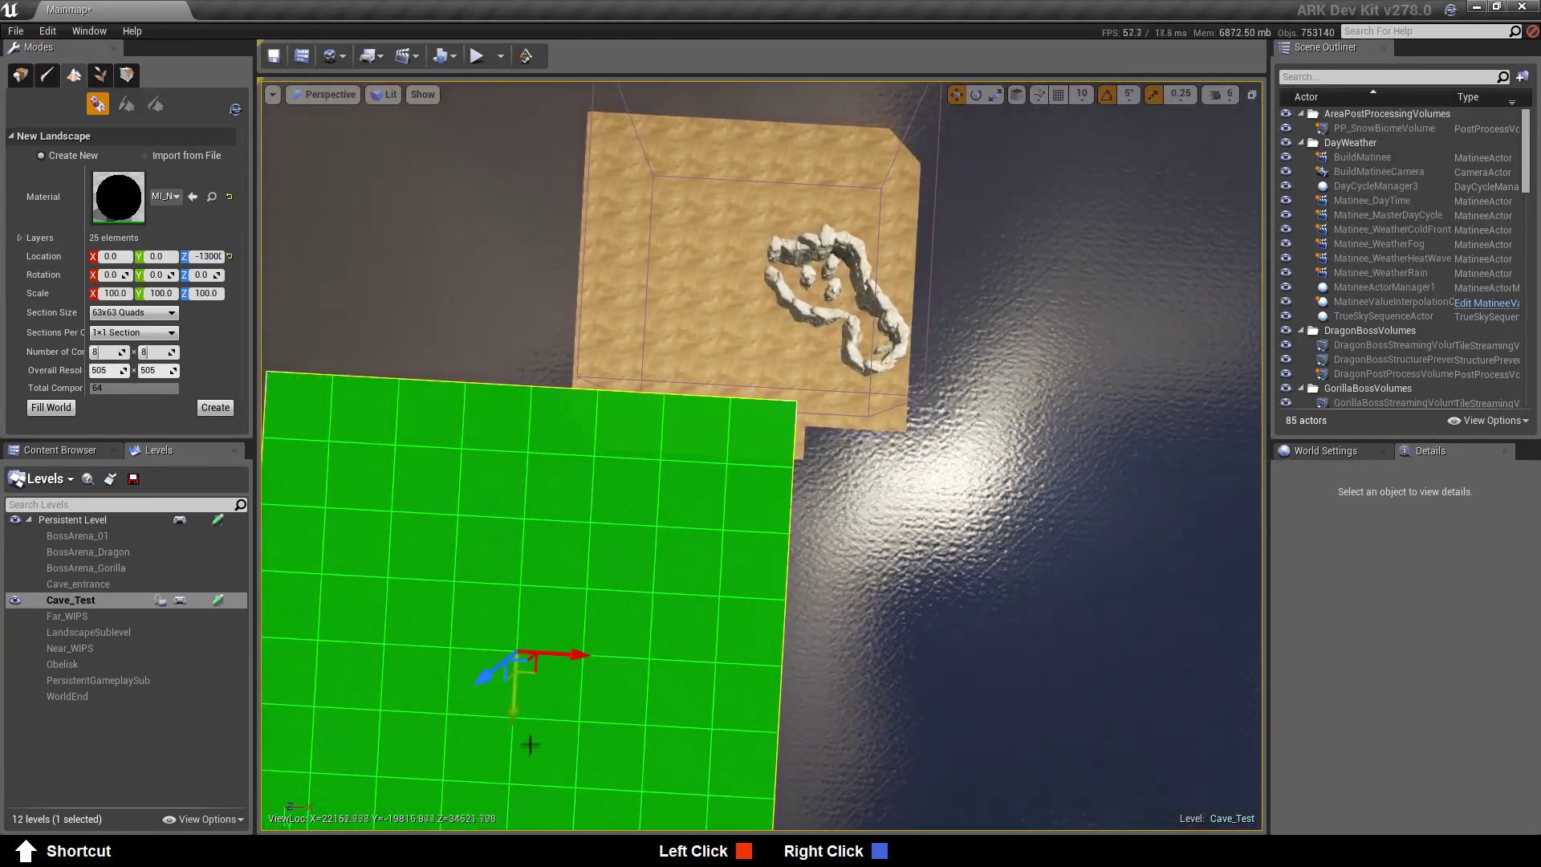
{"action": "left_click_drag", "start_coordinate": [537, 676], "coordinate": [730, 253]}
{"action": "right_click_drag", "start_coordinate": [701, 585], "coordinate": [835, 454]}
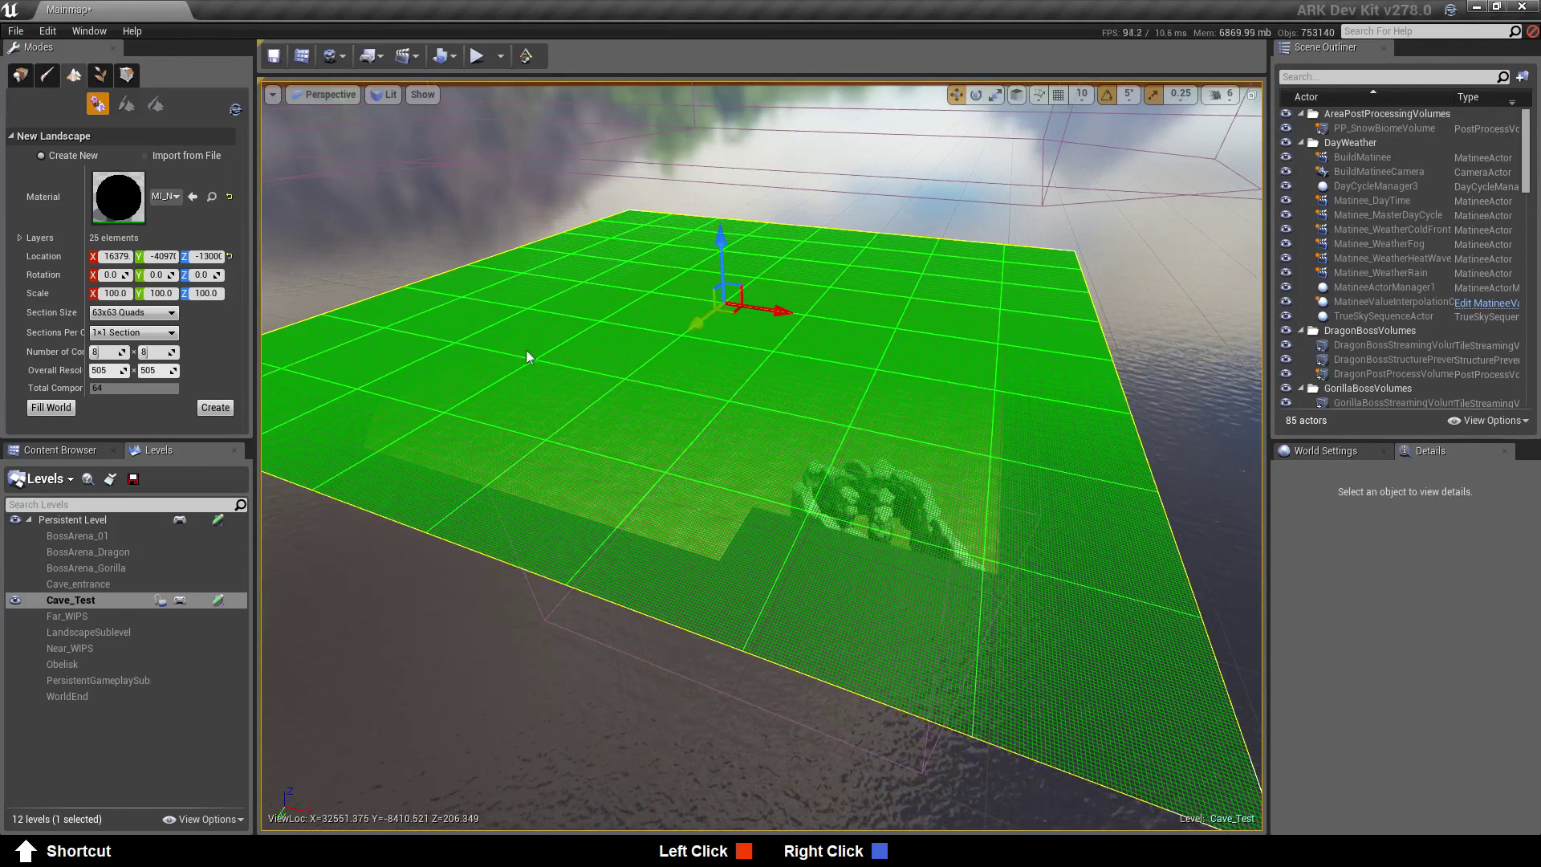
{"action": "left_click", "coordinate": [215, 408]}
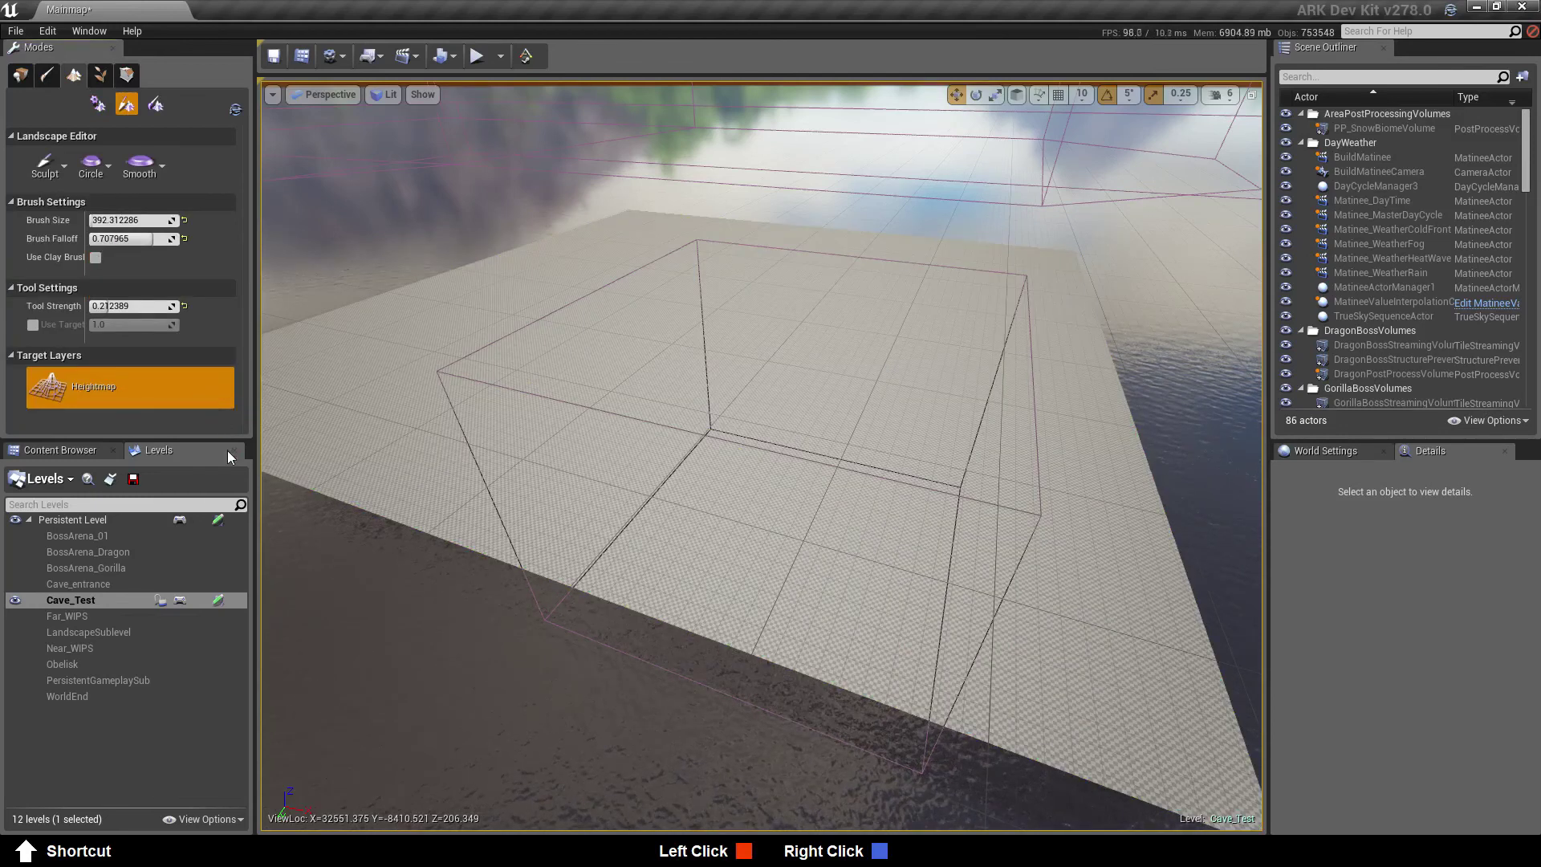
Load LandscapeSublevel back into the world
{"action": "right_click", "coordinate": [85, 633]}
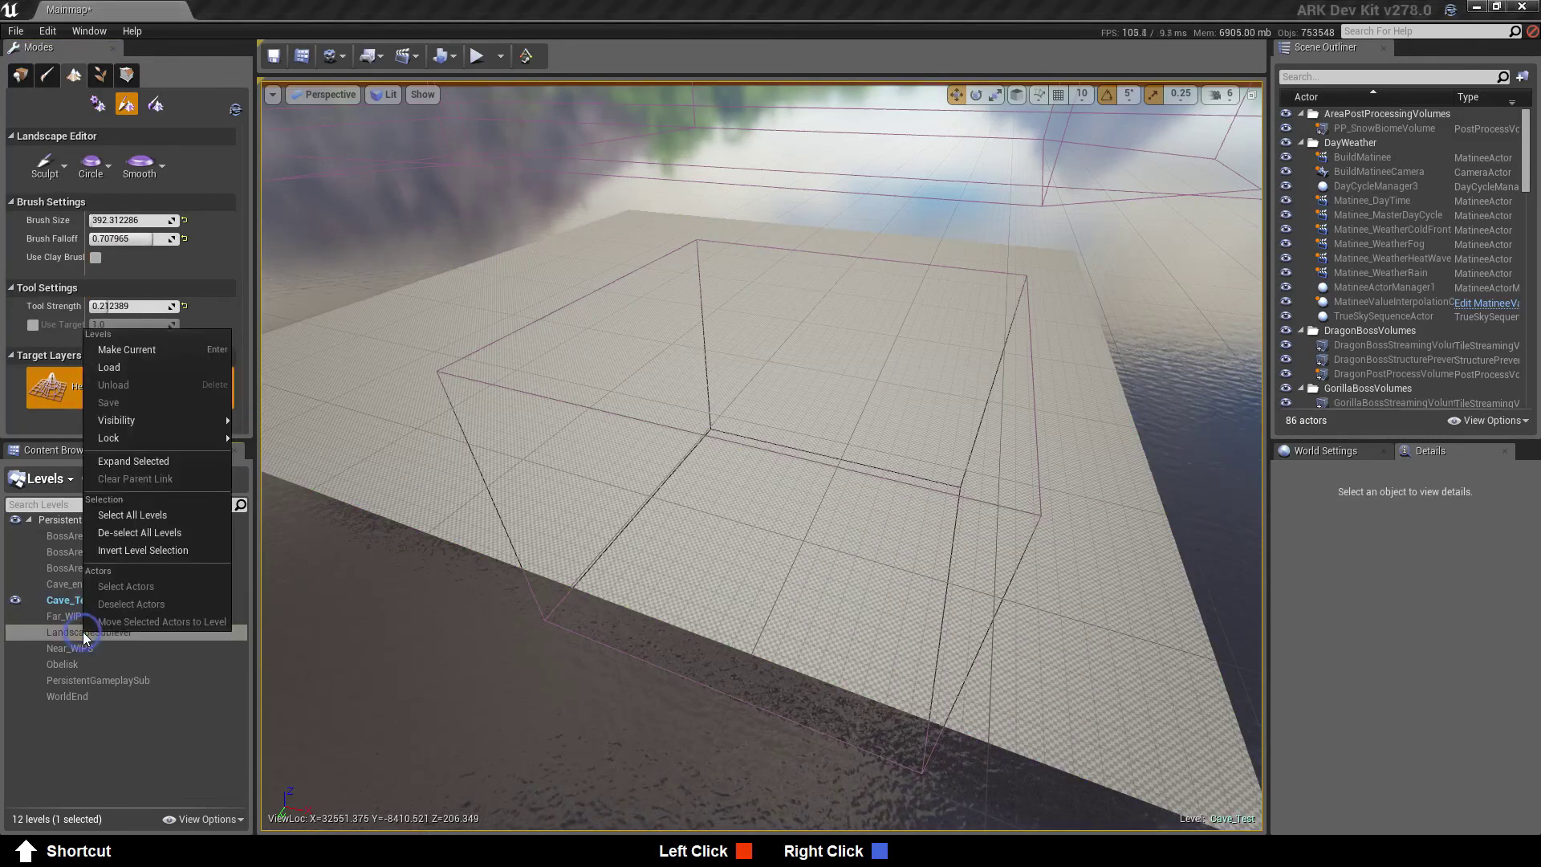
{"action": "left_click", "coordinate": [123, 370]}
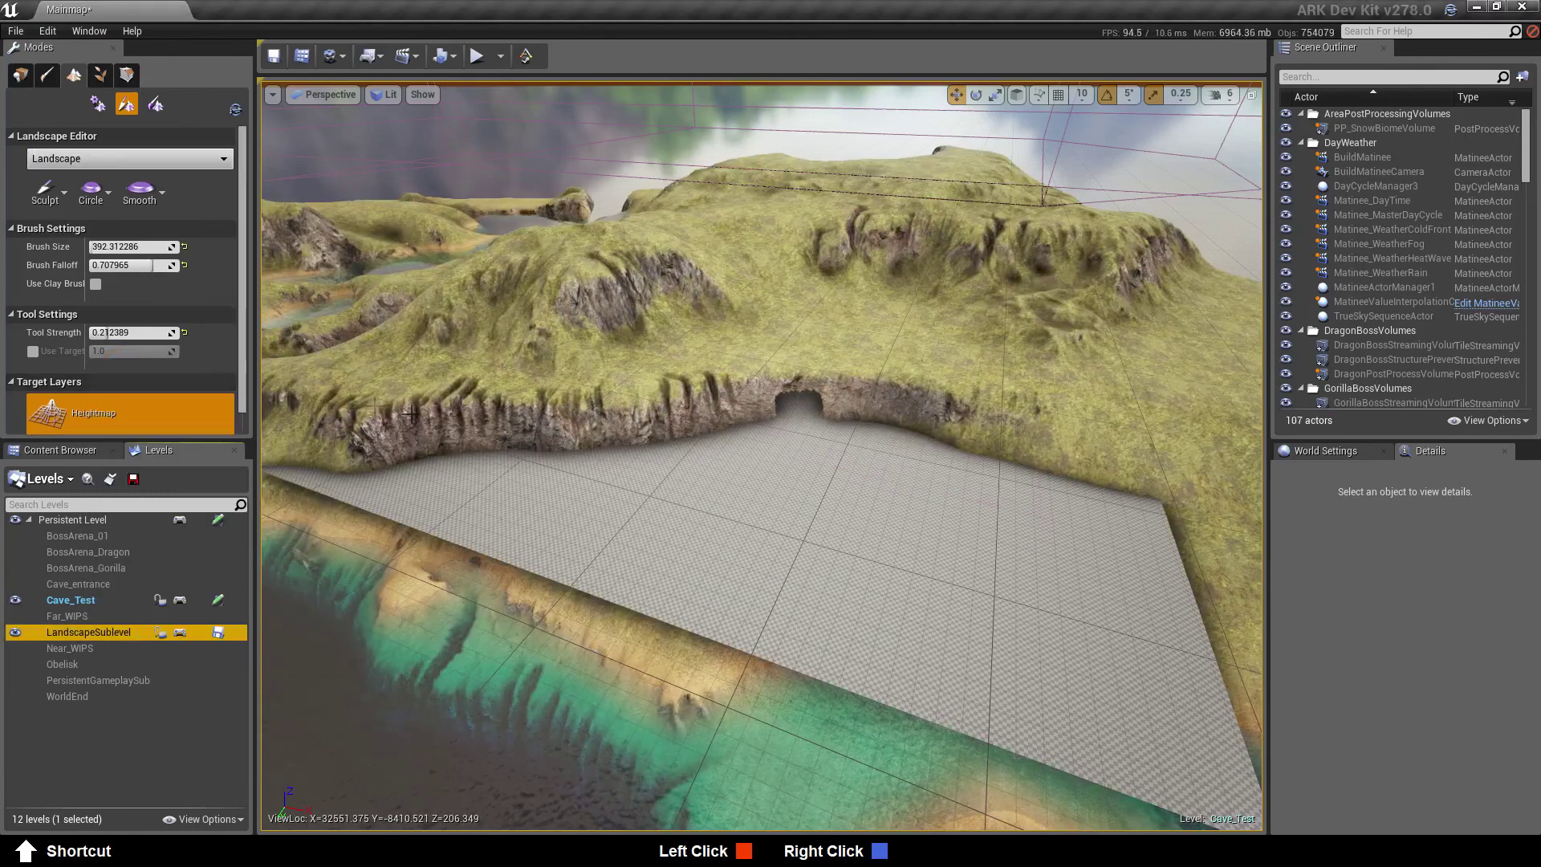
Sculpt the new landscape in front of the cave opening, lowering it into a deep pit with tool strength 1.0
{"action": "right_click_drag", "start_coordinate": [807, 510], "coordinate": [649, 517]}
{"action": "key", "text": "s"}
{"action": "key", "text": "d"}
{"action": "key", "text": "w"}
{"action": "key", "text": "s"}
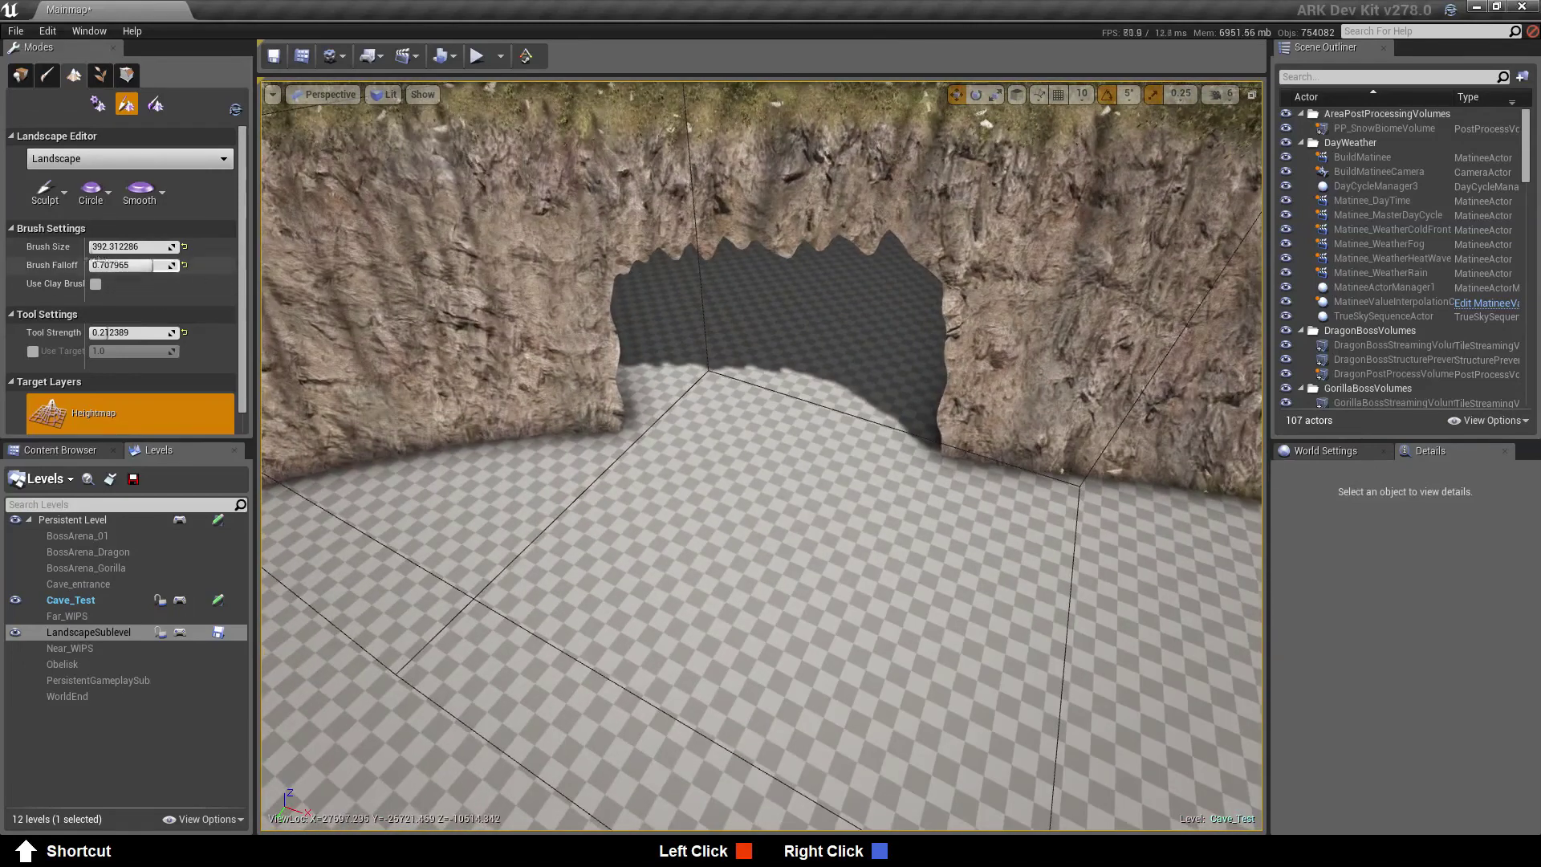
{"action": "left_click", "coordinate": [46, 197]}
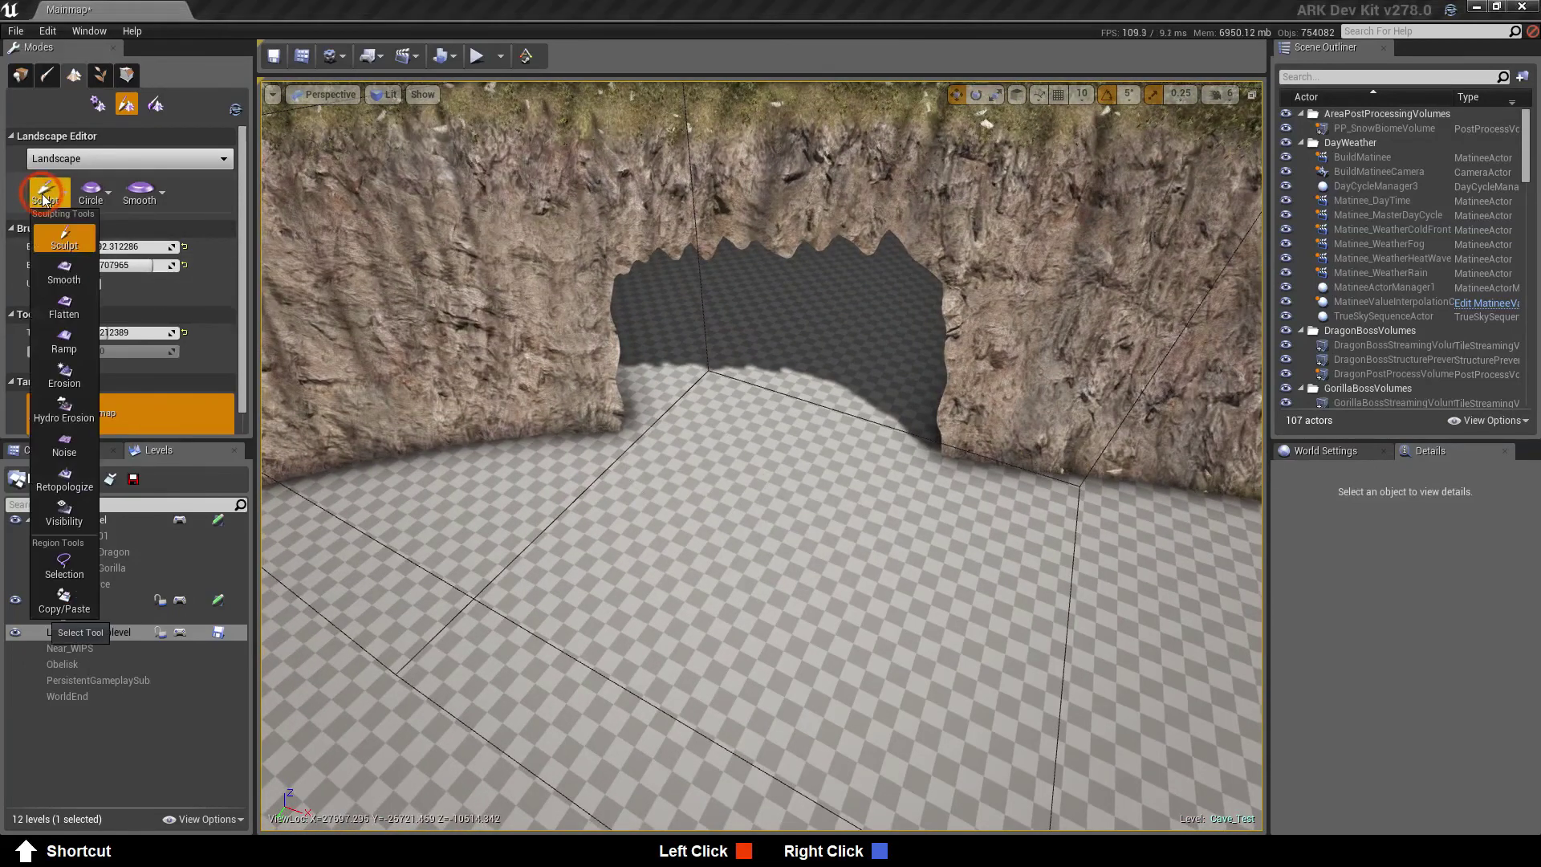
{"action": "left_click", "coordinate": [79, 237]}
{"action": "left_click", "coordinate": [703, 440]}
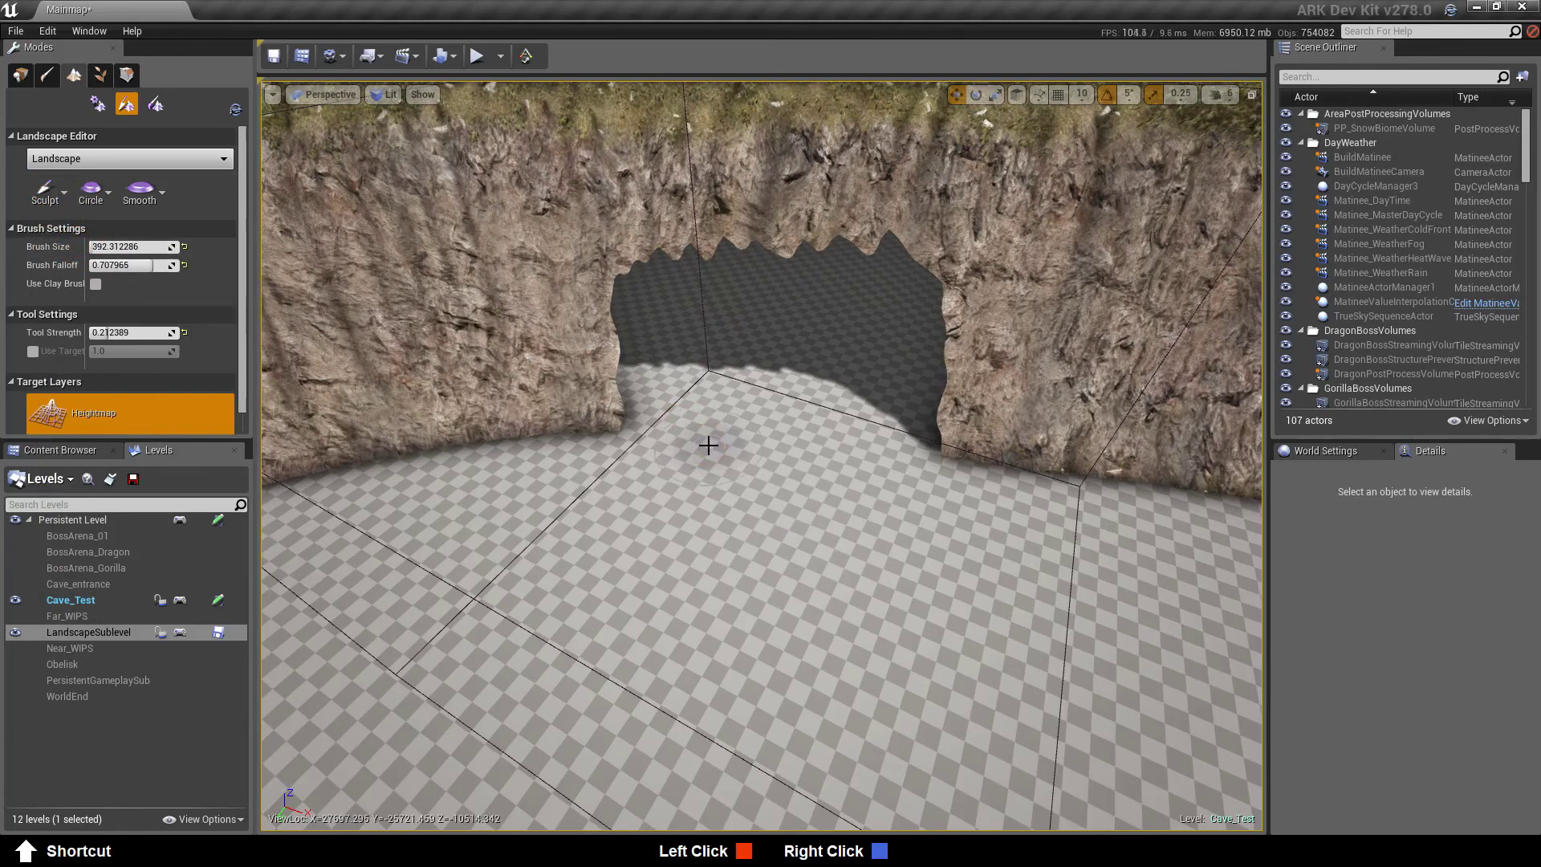
{"action": "left_click_drag", "start_coordinate": [727, 490], "coordinate": [831, 486]}
{"action": "left_click_drag", "start_coordinate": [658, 442], "coordinate": [667, 478]}
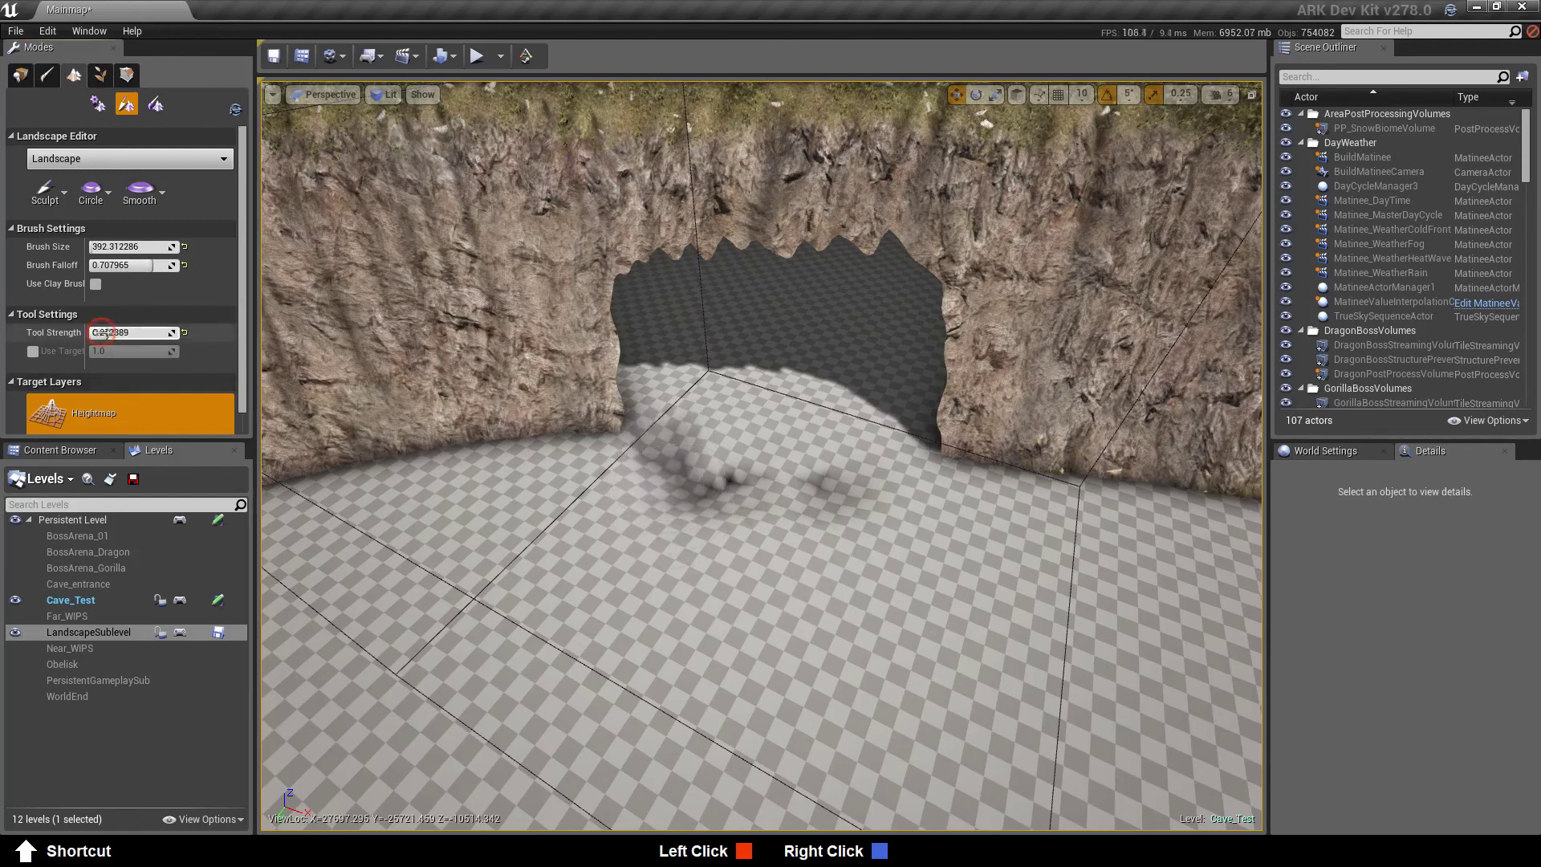
{"action": "mouse_move", "coordinate": [698, 450]}
{"action": "left_mouse_down", "text": "shift"}
{"action": "mouse_move", "coordinate": [704, 464]}
{"action": "mouse_move", "coordinate": [879, 456]}
{"action": "mouse_move", "coordinate": [895, 434]}
{"action": "mouse_move", "coordinate": [784, 481]}
{"action": "mouse_move", "coordinate": [652, 489]}
{"action": "mouse_move", "coordinate": [714, 521]}
{"action": "mouse_move", "coordinate": [826, 531]}
{"action": "mouse_move", "coordinate": [888, 481]}
{"action": "mouse_move", "coordinate": [886, 568]}
{"action": "mouse_move", "coordinate": [810, 514]}
{"action": "mouse_move", "coordinate": [750, 554]}
{"action": "mouse_move", "coordinate": [659, 545]}
{"action": "mouse_move", "coordinate": [673, 479]}
{"action": "mouse_move", "coordinate": [888, 561]}
{"action": "mouse_move", "coordinate": [919, 530]}
{"action": "mouse_move", "coordinate": [843, 636]}
{"action": "mouse_move", "coordinate": [781, 630]}
{"action": "mouse_move", "coordinate": [774, 651]}
{"action": "mouse_move", "coordinate": [891, 634]}
{"action": "mouse_move", "coordinate": [634, 574]}
{"action": "mouse_move", "coordinate": [630, 646]}
{"action": "mouse_move", "coordinate": [698, 638]}
{"action": "mouse_move", "coordinate": [674, 654]}
{"action": "mouse_move", "coordinate": [907, 682]}
{"action": "left_mouse_up", "text": "shift"}
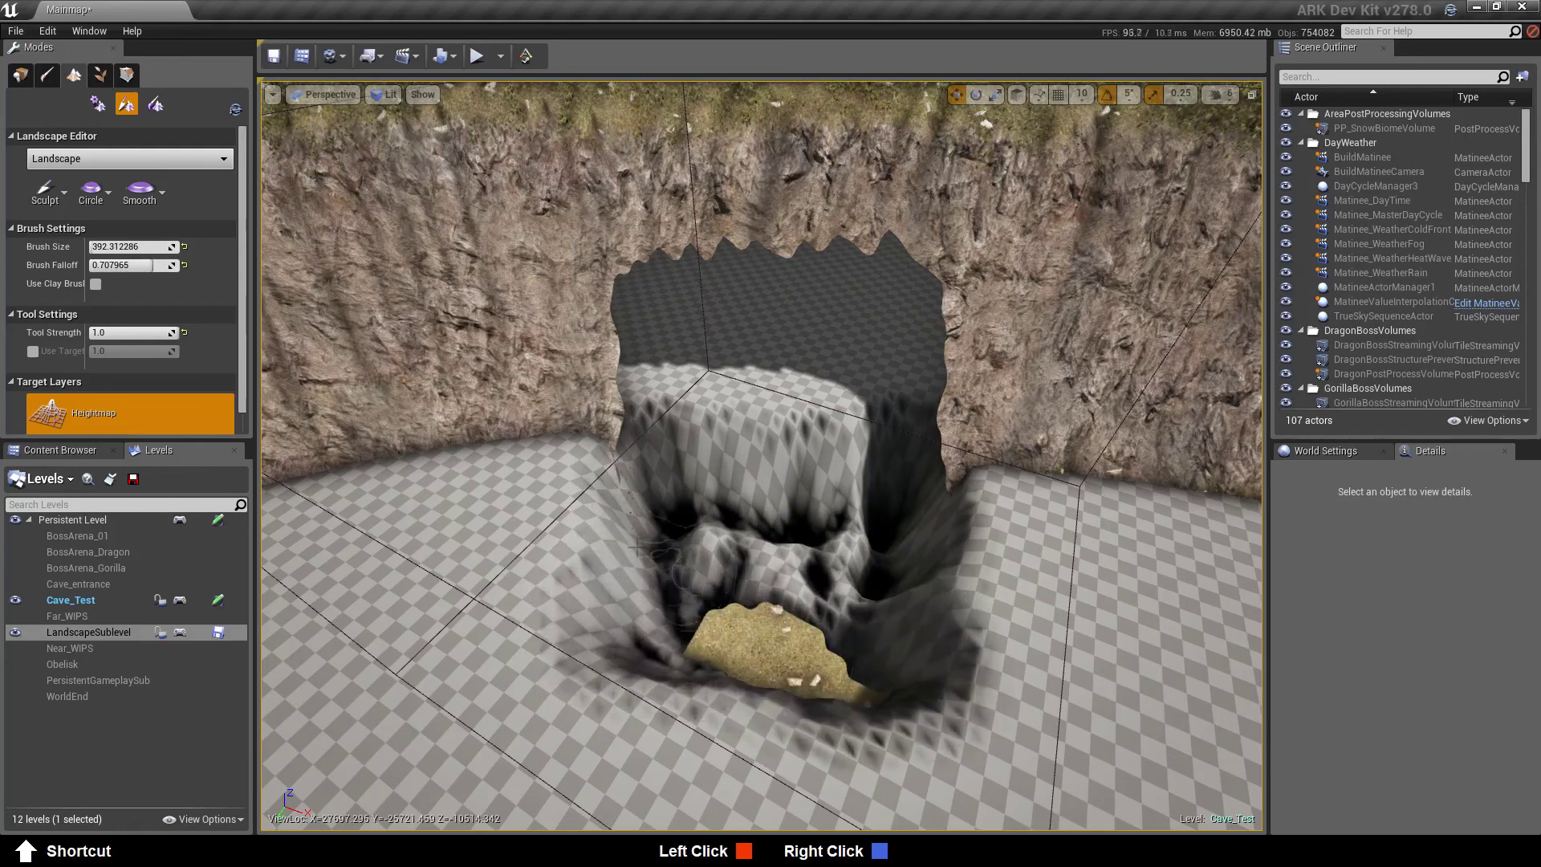
Level the edges of the pit at the cave opening with the Flatten tool in Lower mode
{"action": "left_click", "coordinate": [45, 192]}
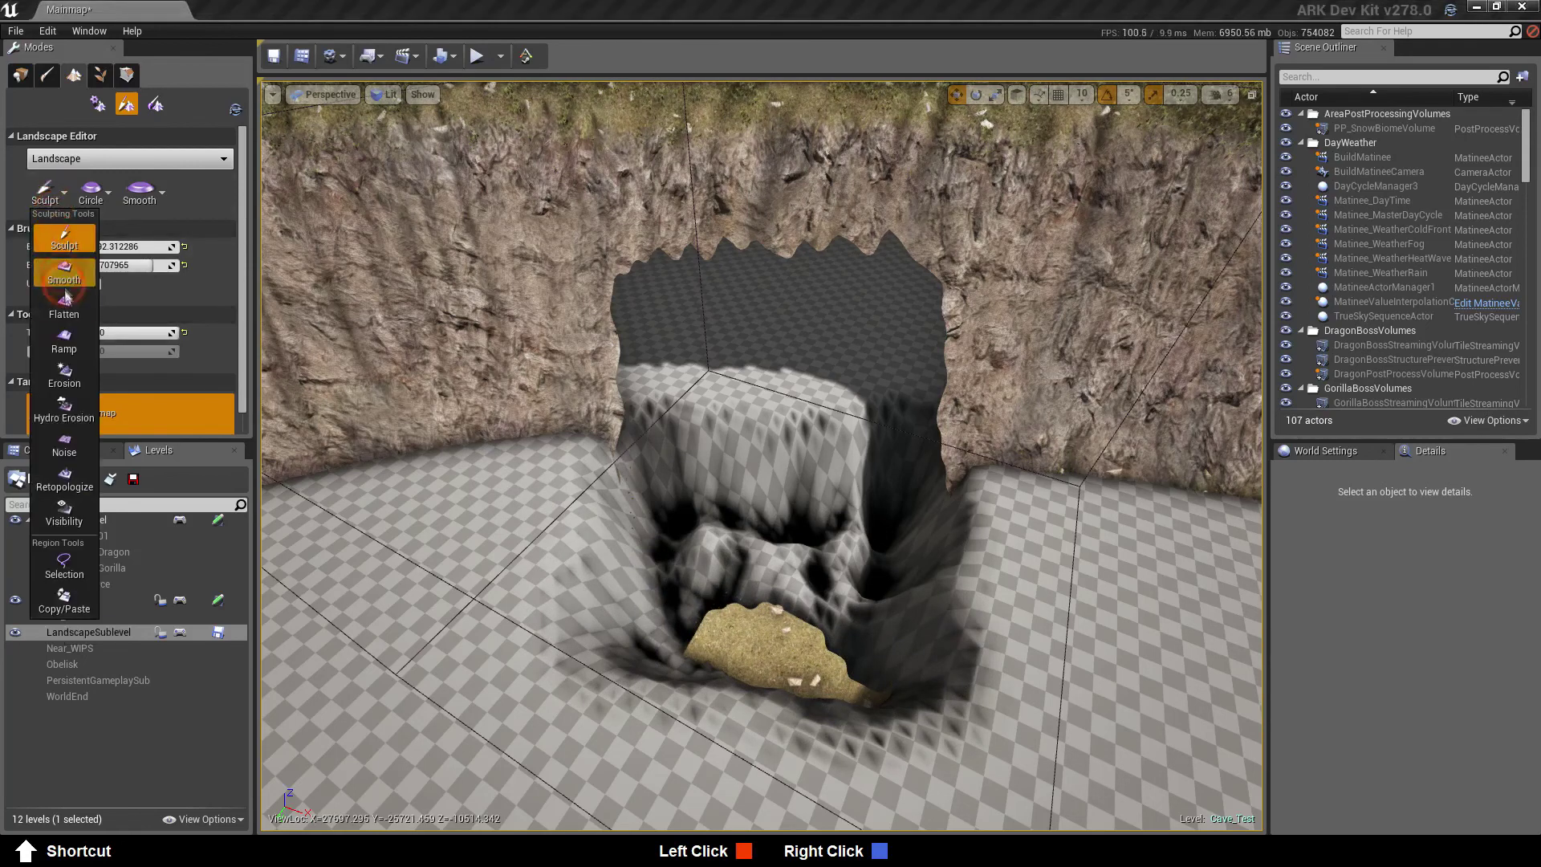
{"action": "left_click", "coordinate": [68, 314]}
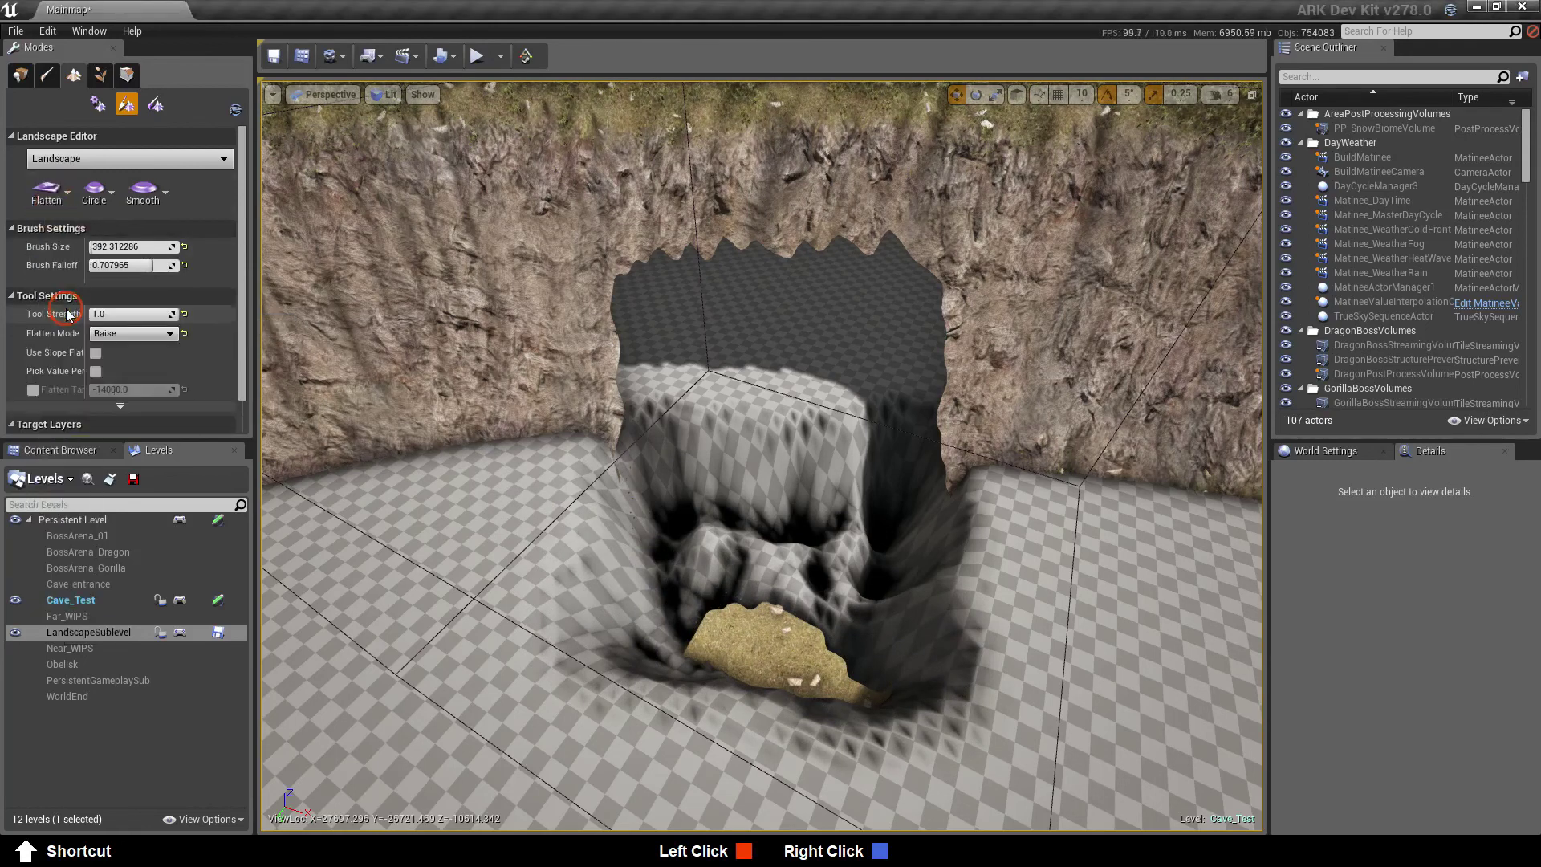
{"action": "left_click", "coordinate": [129, 333]}
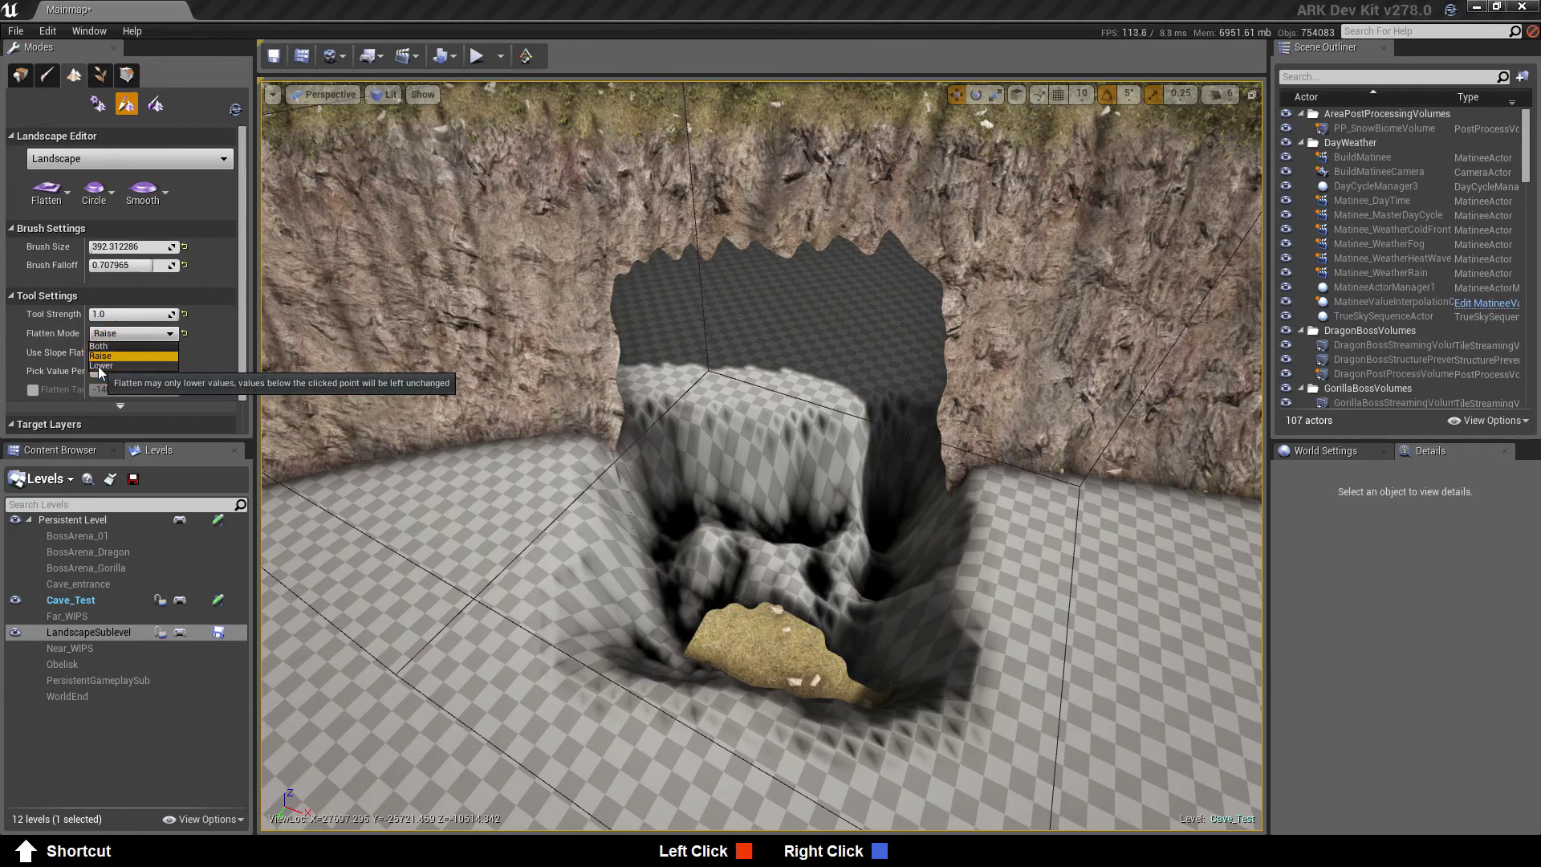
{"action": "left_click", "coordinate": [101, 366]}
{"action": "mouse_move", "coordinate": [659, 640]}
{"action": "left_mouse_down"}
{"action": "mouse_move", "coordinate": [637, 630]}
{"action": "mouse_move", "coordinate": [715, 619]}
{"action": "mouse_move", "coordinate": [653, 619]}
{"action": "mouse_move", "coordinate": [610, 578]}
{"action": "mouse_move", "coordinate": [739, 614]}
{"action": "mouse_move", "coordinate": [879, 624]}
{"action": "left_mouse_up"}
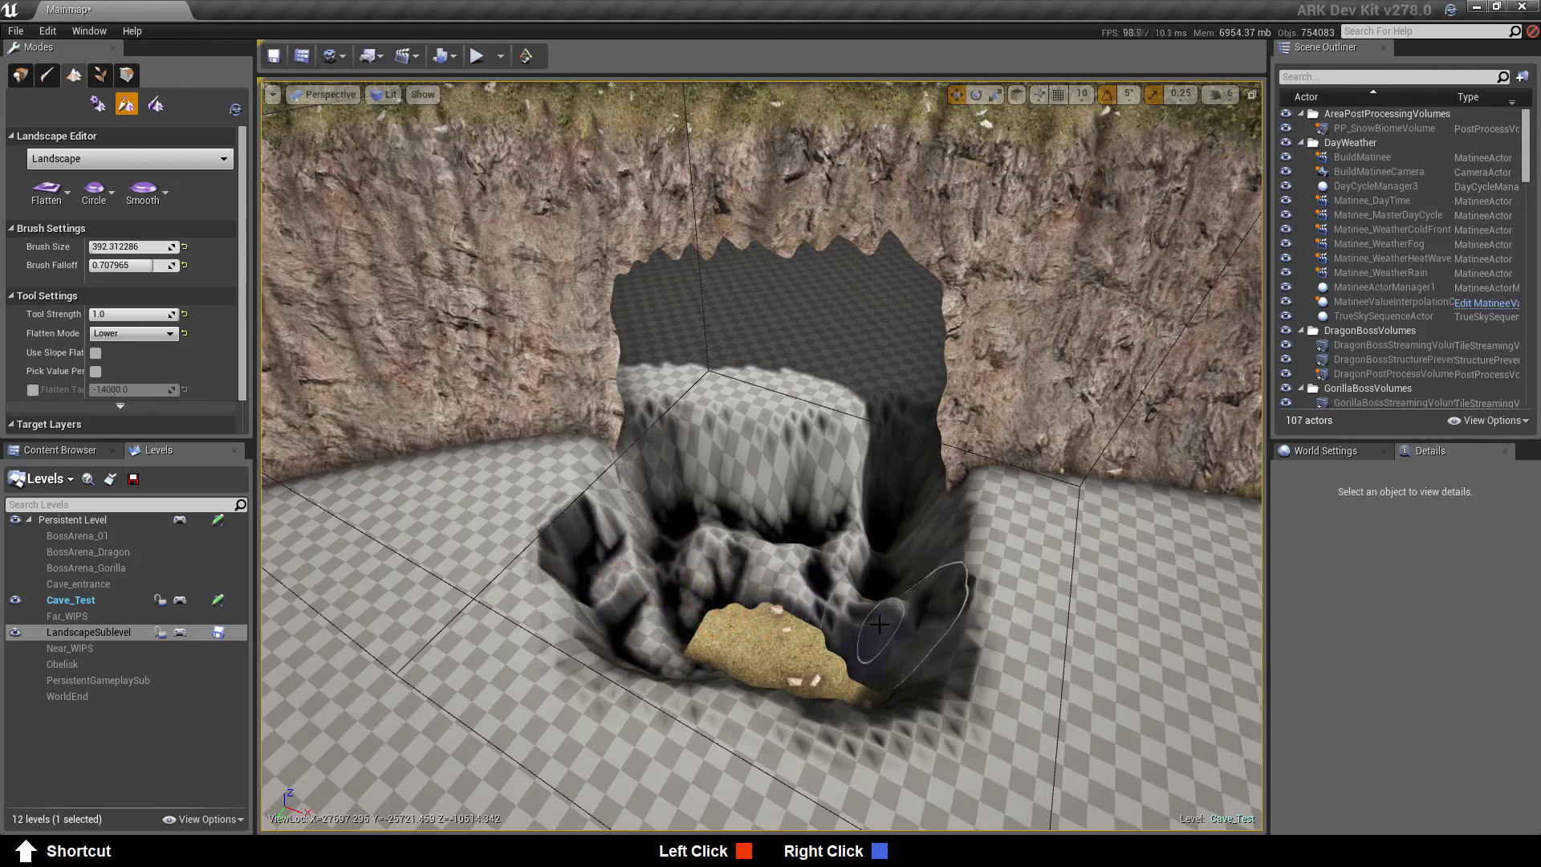
Set Flatten Mode to Both and flatten the pit floor from the cave opening outward
{"action": "left_click", "coordinate": [132, 333]}
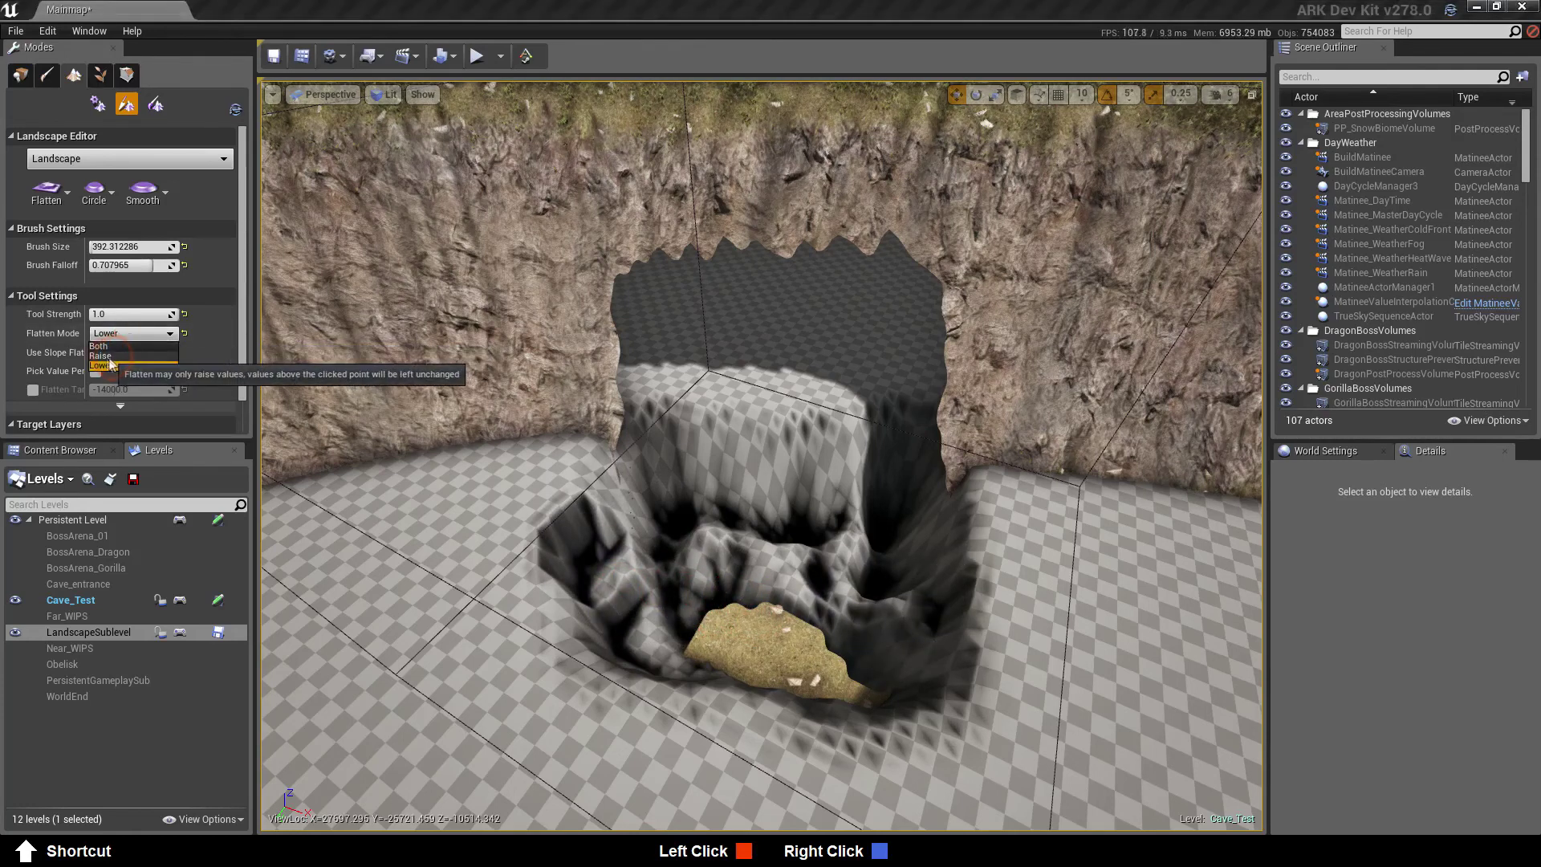
{"action": "left_click", "coordinate": [98, 346]}
{"action": "mouse_move", "coordinate": [642, 625]}
{"action": "left_mouse_down"}
{"action": "mouse_move", "coordinate": [613, 616]}
{"action": "mouse_move", "coordinate": [774, 618]}
{"action": "mouse_move", "coordinate": [828, 673]}
{"action": "mouse_move", "coordinate": [814, 654]}
{"action": "mouse_move", "coordinate": [675, 620]}
{"action": "mouse_move", "coordinate": [690, 598]}
{"action": "mouse_move", "coordinate": [803, 634]}
{"action": "mouse_move", "coordinate": [890, 630]}
{"action": "mouse_move", "coordinate": [867, 554]}
{"action": "mouse_move", "coordinate": [684, 544]}
{"action": "mouse_move", "coordinate": [666, 450]}
{"action": "mouse_move", "coordinate": [634, 522]}
{"action": "mouse_move", "coordinate": [715, 385]}
{"action": "mouse_move", "coordinate": [758, 425]}
{"action": "mouse_move", "coordinate": [891, 434]}
{"action": "mouse_move", "coordinate": [880, 465]}
{"action": "mouse_move", "coordinate": [731, 353]}
{"action": "mouse_move", "coordinate": [650, 434]}
{"action": "mouse_move", "coordinate": [654, 514]}
{"action": "mouse_move", "coordinate": [728, 586]}
{"action": "mouse_move", "coordinate": [795, 690]}
{"action": "mouse_move", "coordinate": [867, 682]}
{"action": "mouse_move", "coordinate": [923, 594]}
{"action": "mouse_move", "coordinate": [884, 531]}
{"action": "mouse_move", "coordinate": [834, 715]}
{"action": "mouse_move", "coordinate": [690, 707]}
{"action": "mouse_move", "coordinate": [610, 642]}
{"action": "mouse_move", "coordinate": [679, 661]}
{"action": "left_mouse_up"}
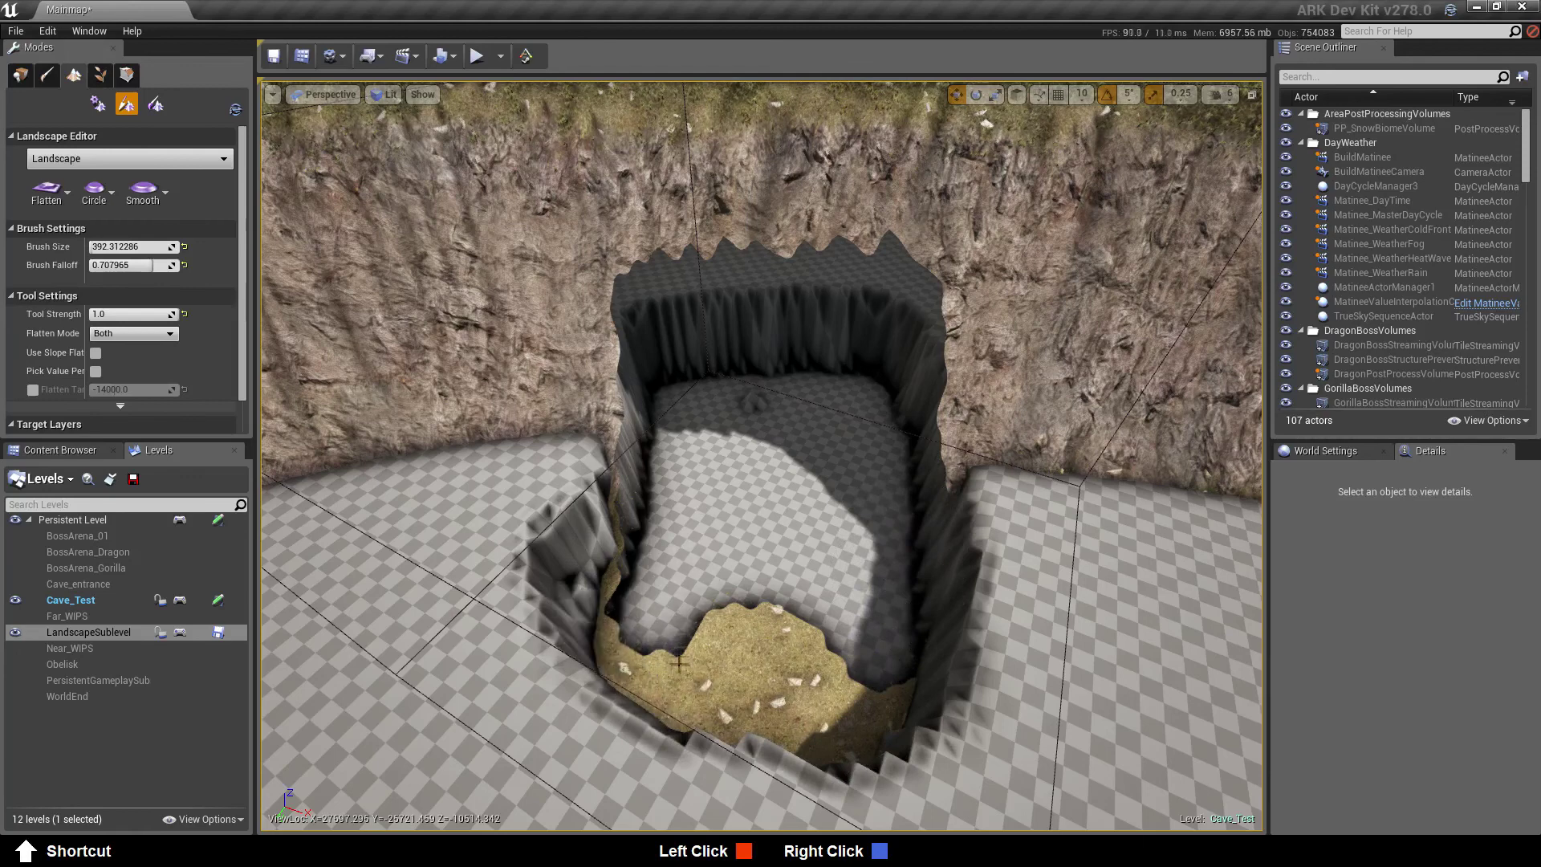
{"action": "left_click_drag", "start_coordinate": [866, 676], "coordinate": [1003, 795]}
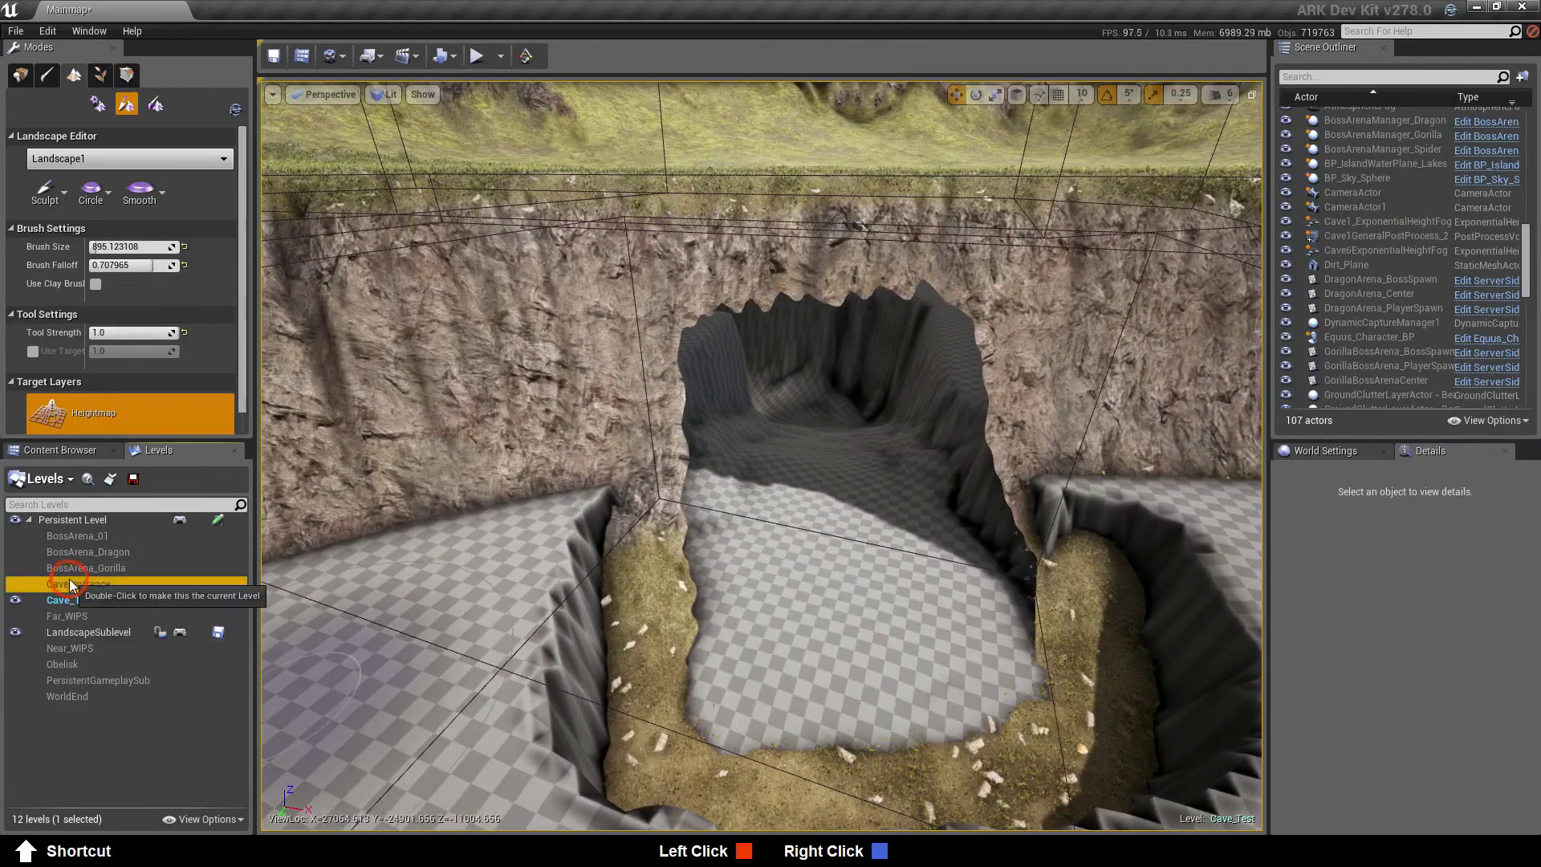
{"action": "right_click", "coordinate": [69, 582]}
{"action": "mouse_move", "coordinate": [102, 387]}
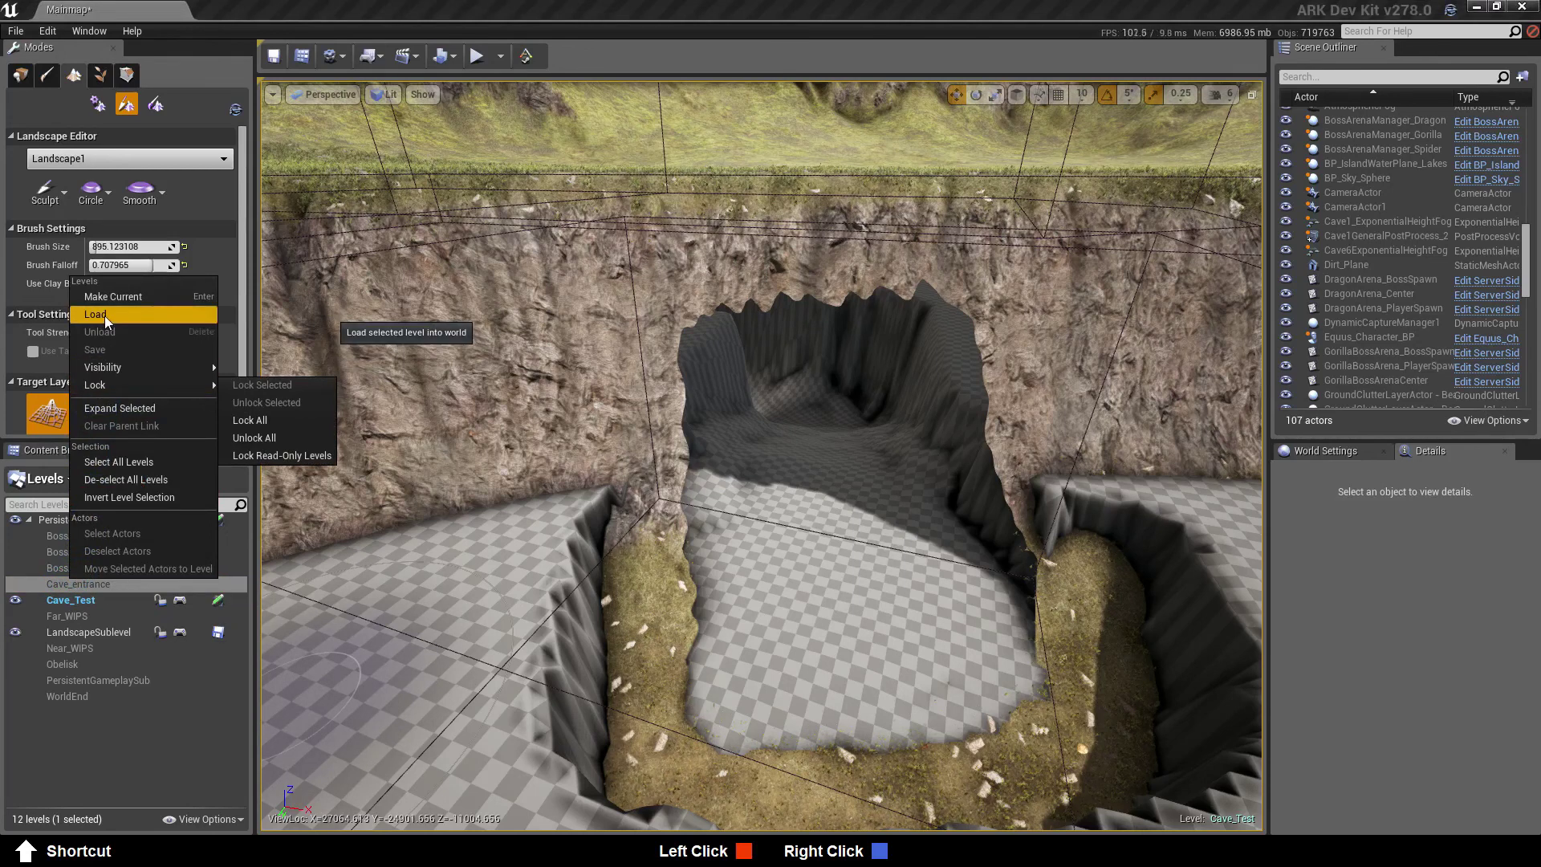
{"action": "left_click", "coordinate": [127, 756]}
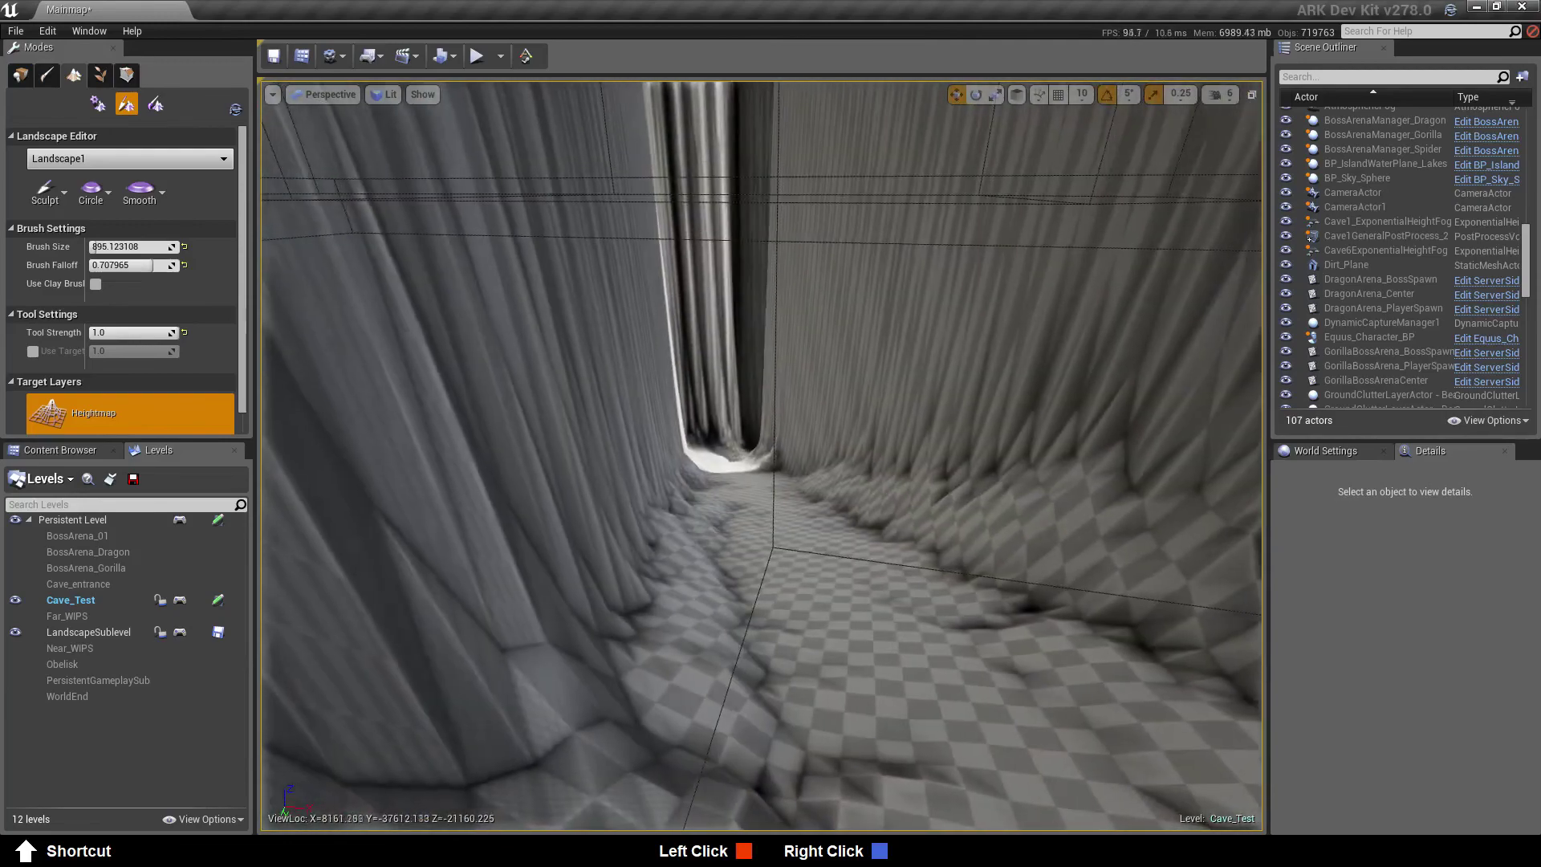
{"action": "key", "text": "w"}
{"action": "right_click_drag", "start_coordinate": [761, 455], "coordinate": [1228, 502]}
{"action": "key", "text": "s"}
{"action": "key", "text": "s"}
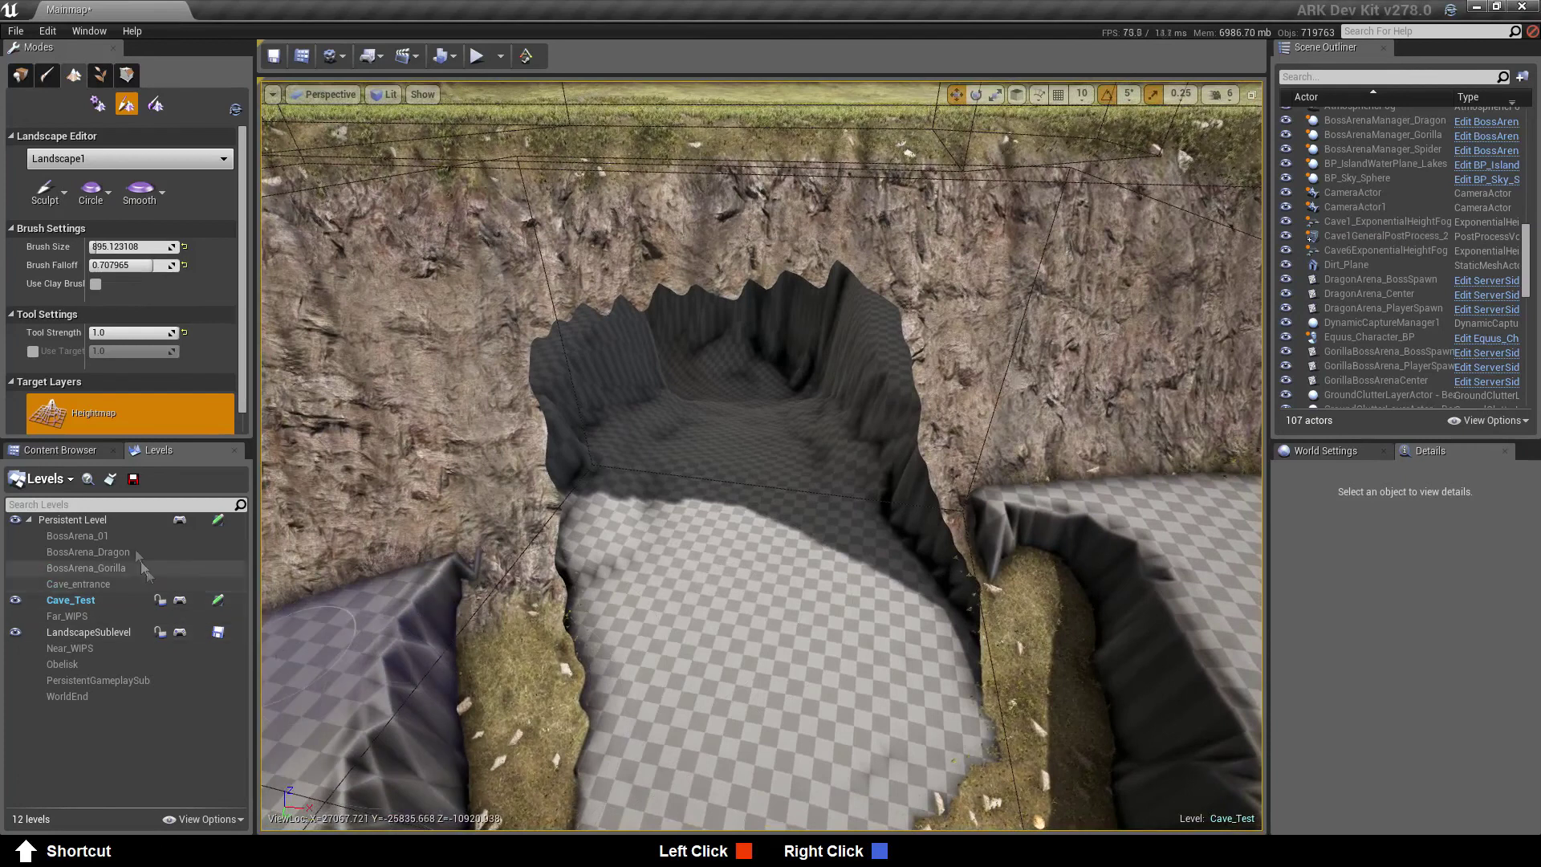
Browse the game content to the PrimalEarth/Environment/Caves/Meshes folder
{"action": "left_click", "coordinate": [83, 451]}
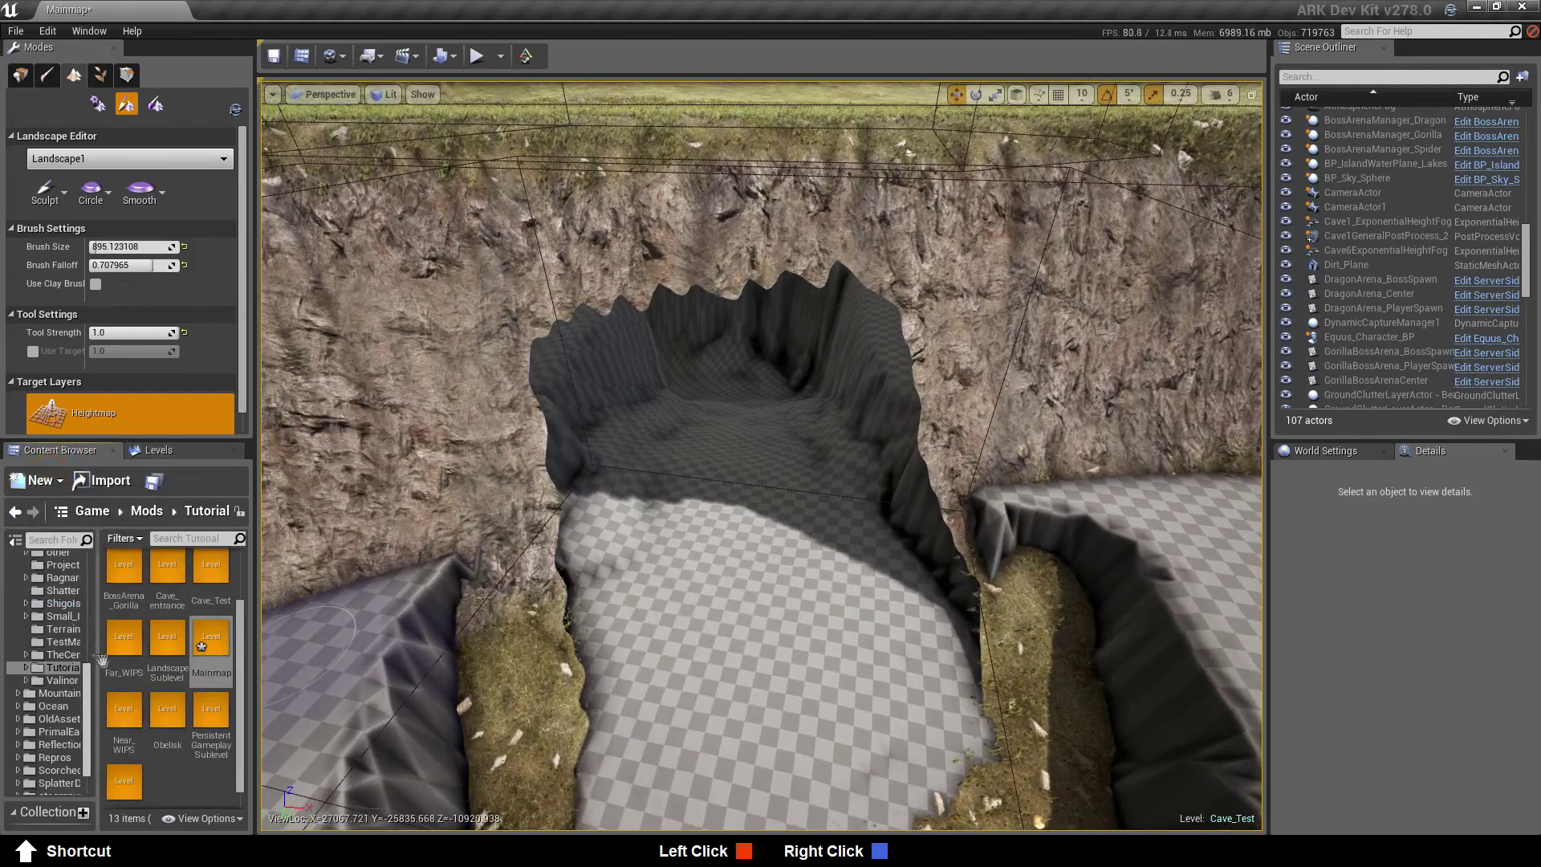
{"action": "scroll", "coordinate": [90, 700], "scroll_direction": "up", "scroll_amount": 10}
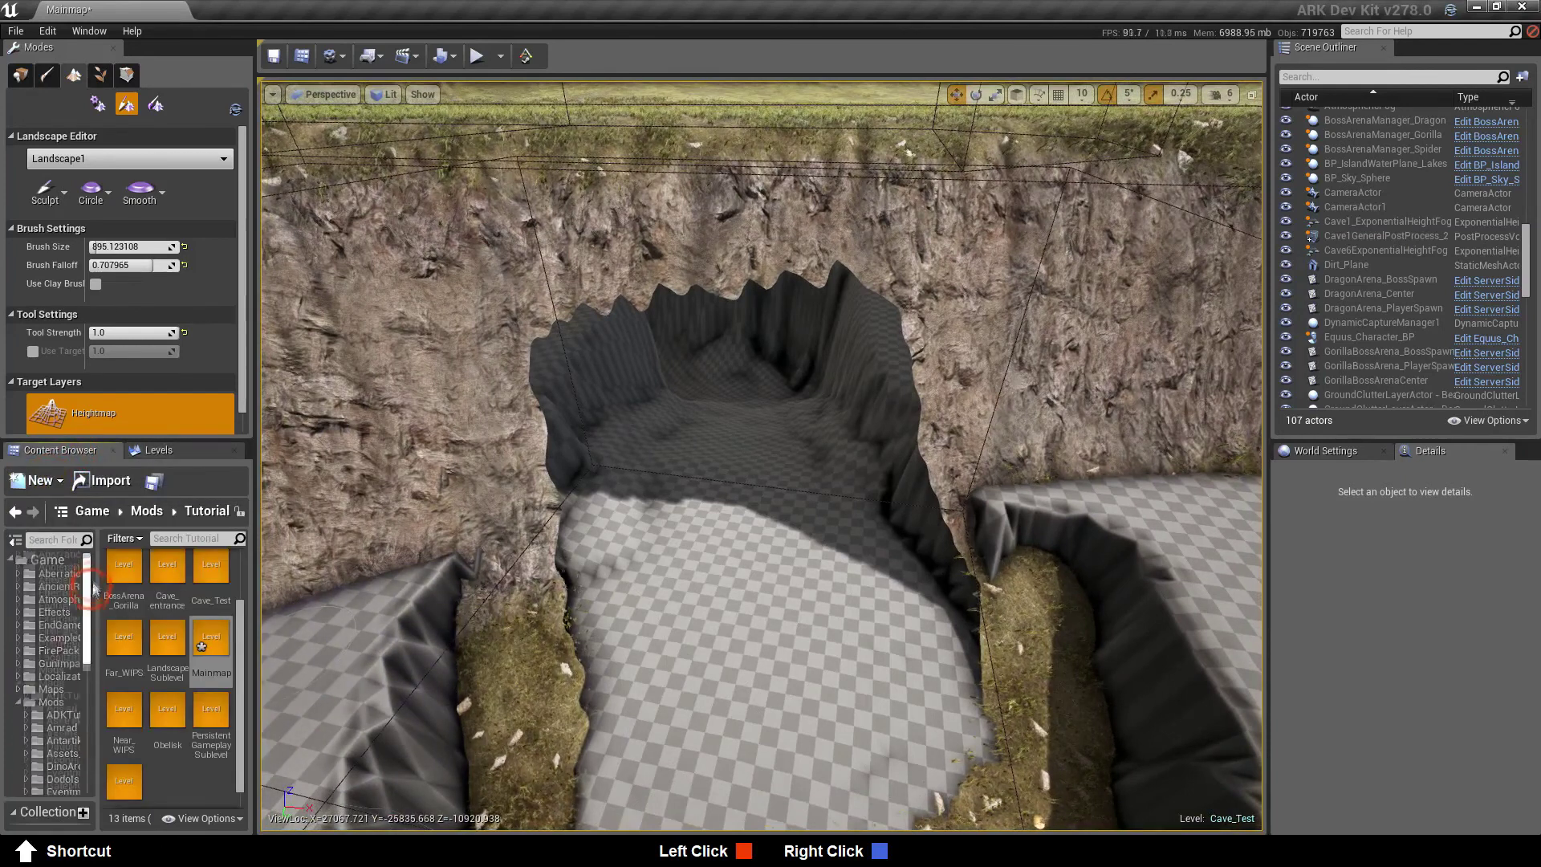
{"action": "left_click", "coordinate": [20, 708]}
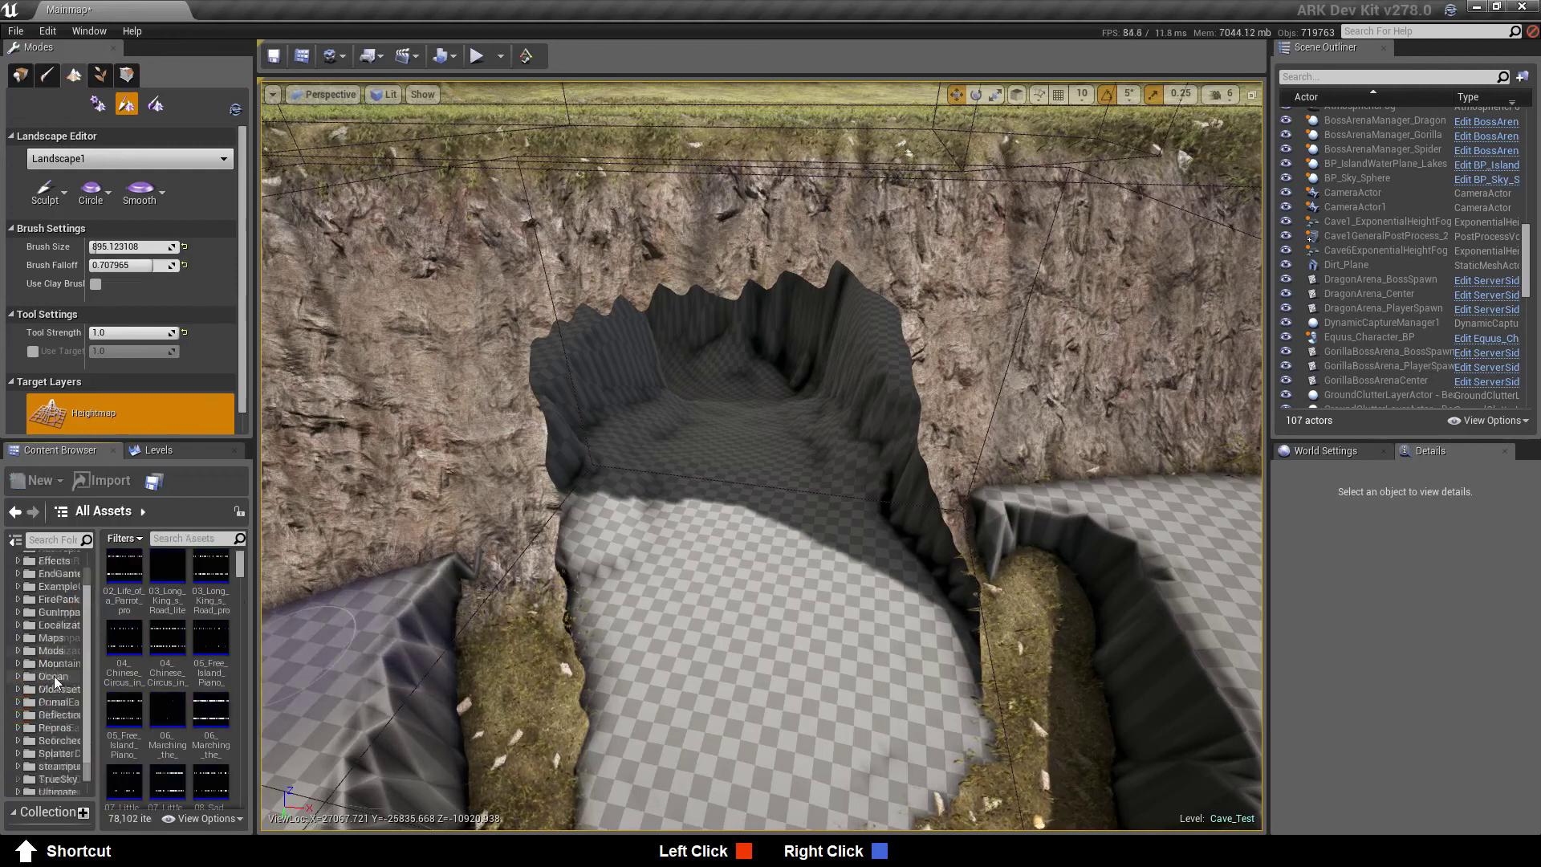
{"action": "scroll", "coordinate": [55, 676], "scroll_direction": "down", "scroll_amount": 2}
{"action": "left_click", "coordinate": [52, 685]}
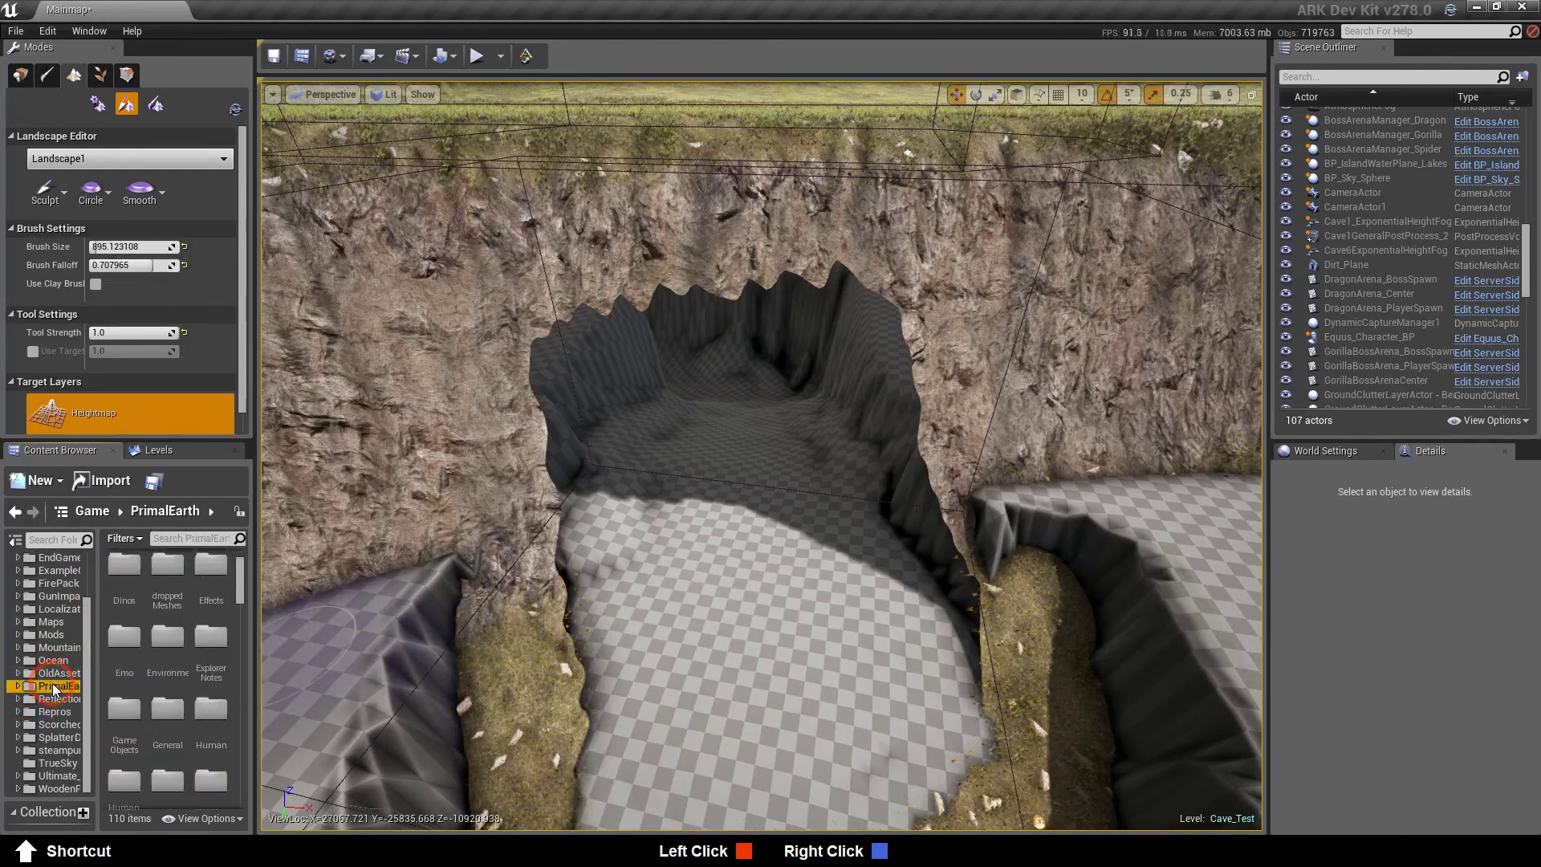
{"action": "double_click", "coordinate": [168, 647]}
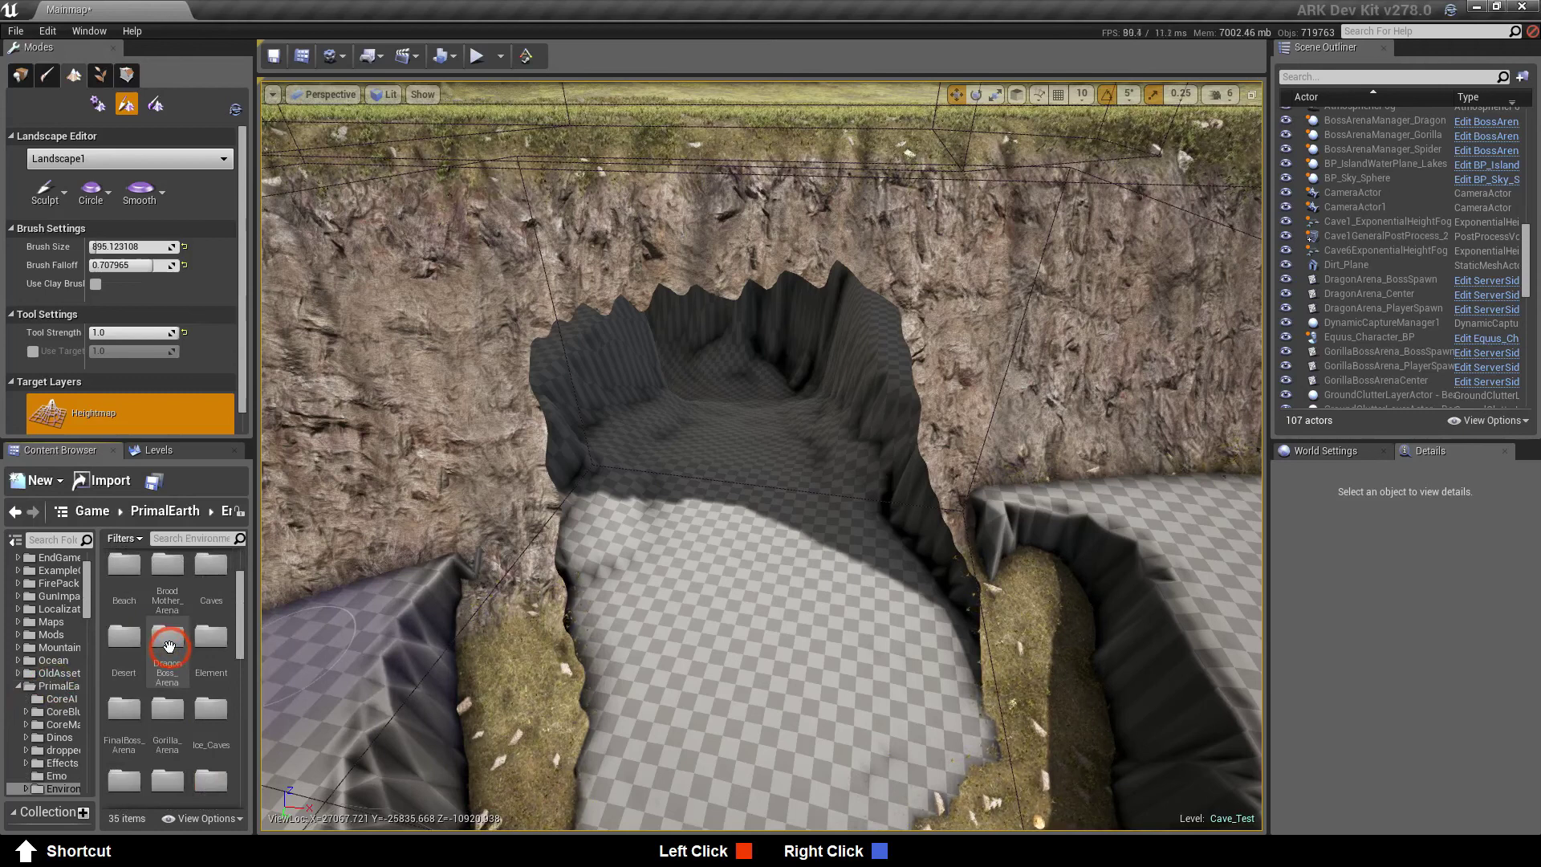
{"action": "double_click", "coordinate": [211, 575]}
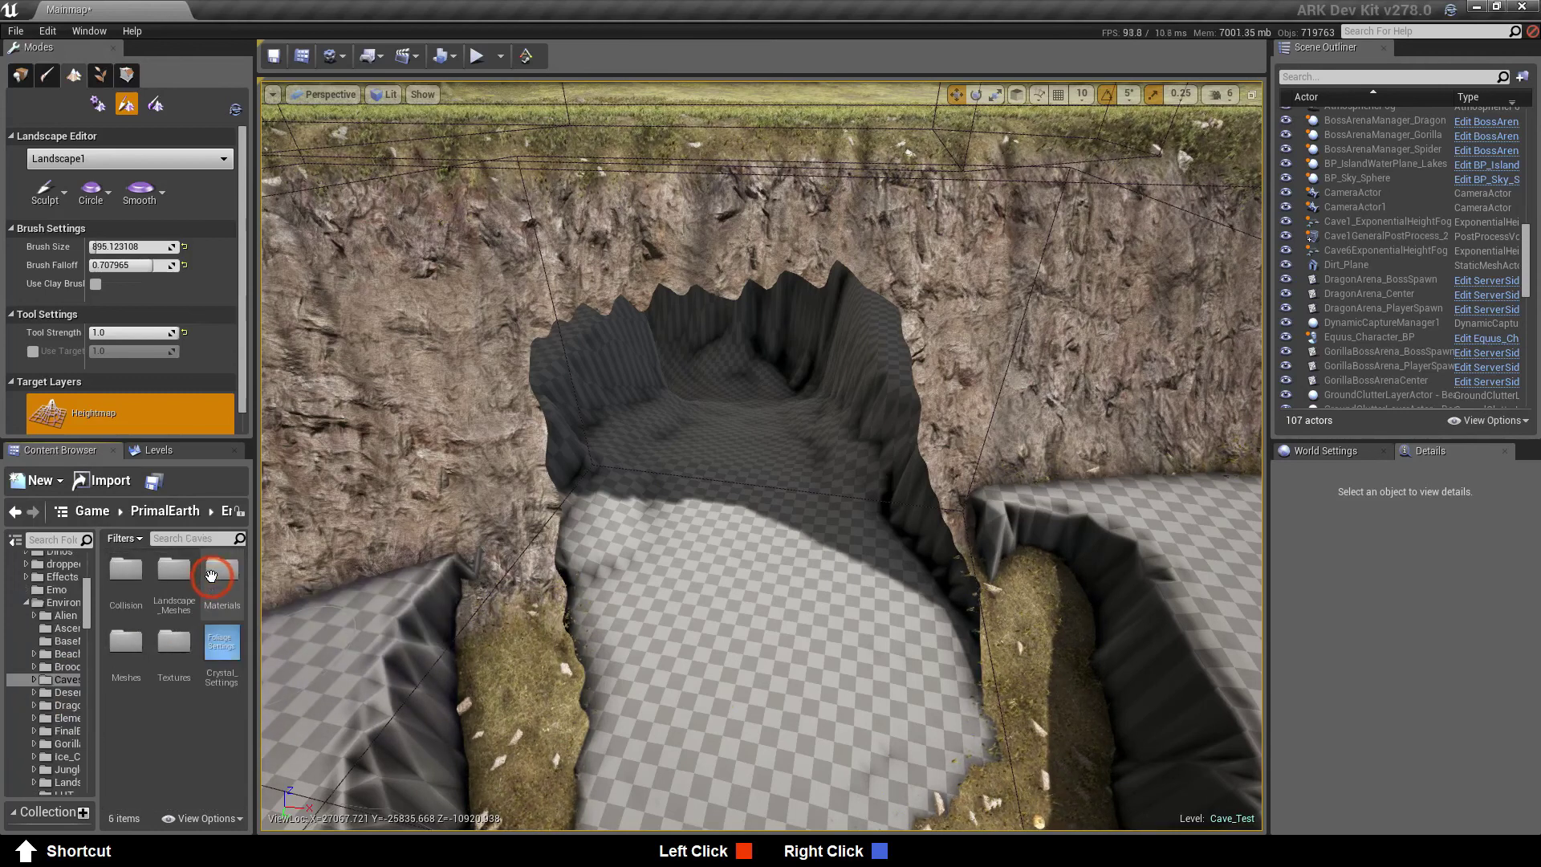
{"action": "double_click", "coordinate": [126, 650]}
Switch from landscape editing to placement mode and place an SM_CaveRock_05 mesh against the side wall of the cave opening
{"action": "scroll", "coordinate": [197, 681], "scroll_direction": "down", "scroll_amount": 3}
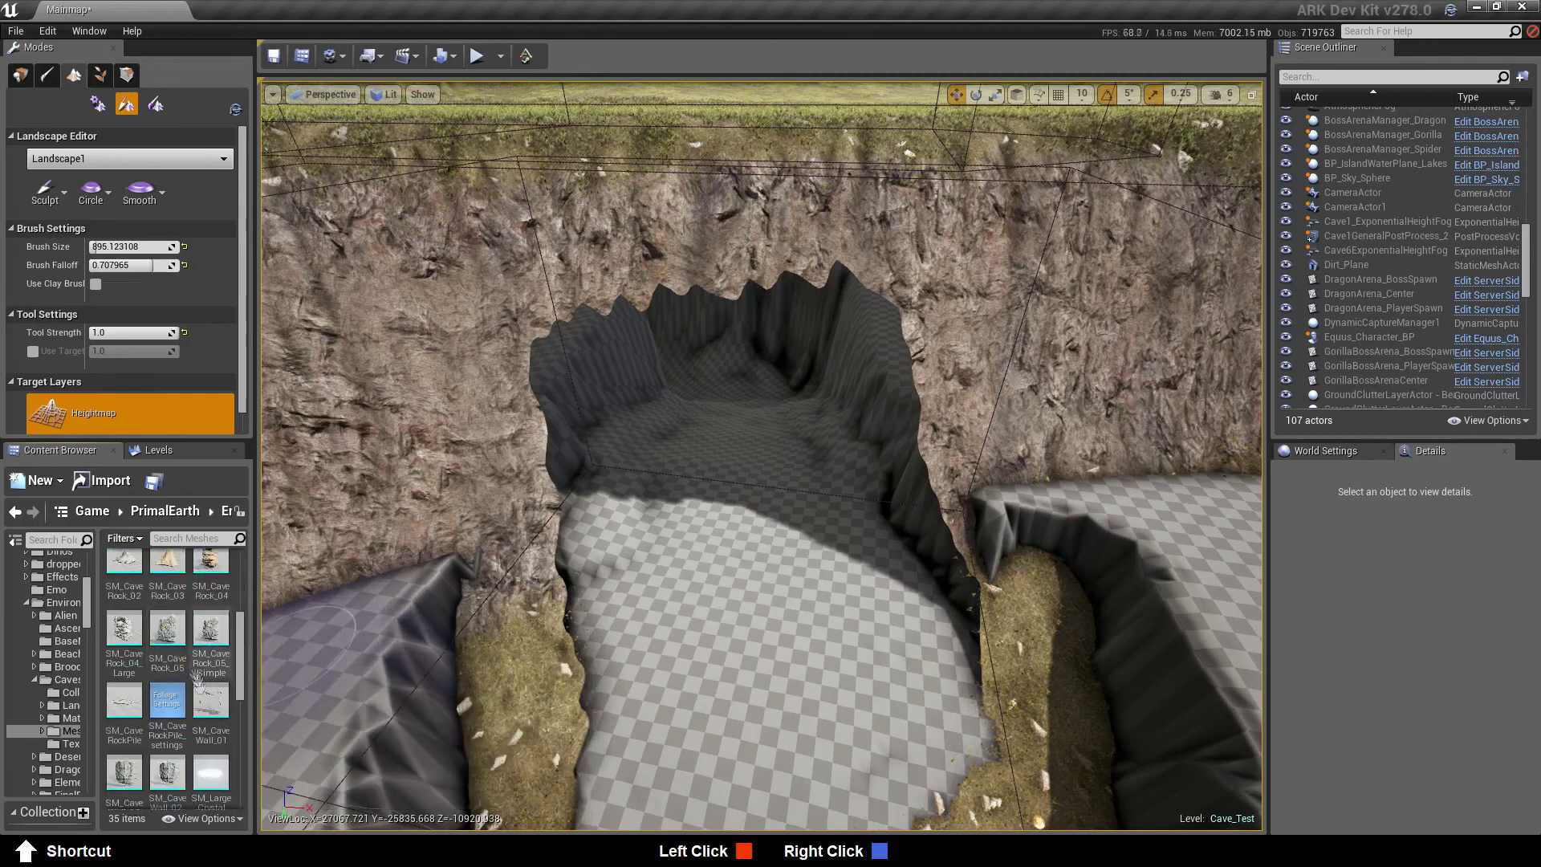
{"action": "left_click", "coordinate": [170, 631]}
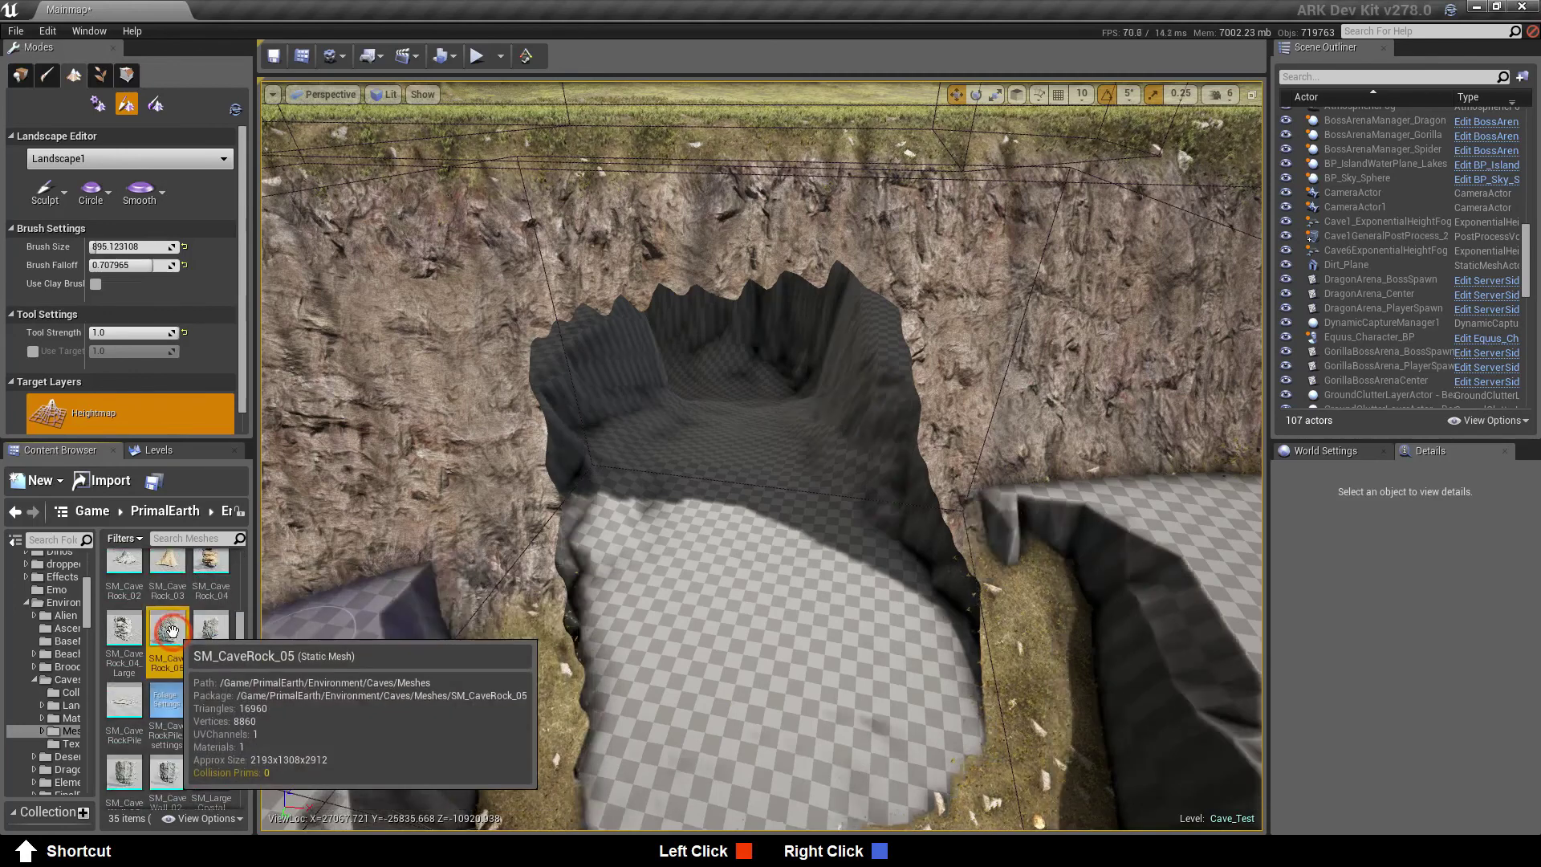
{"action": "key", "text": "a"}
{"action": "right_click_drag", "start_coordinate": [758, 624], "coordinate": [819, 622]}
{"action": "key", "text": "w"}
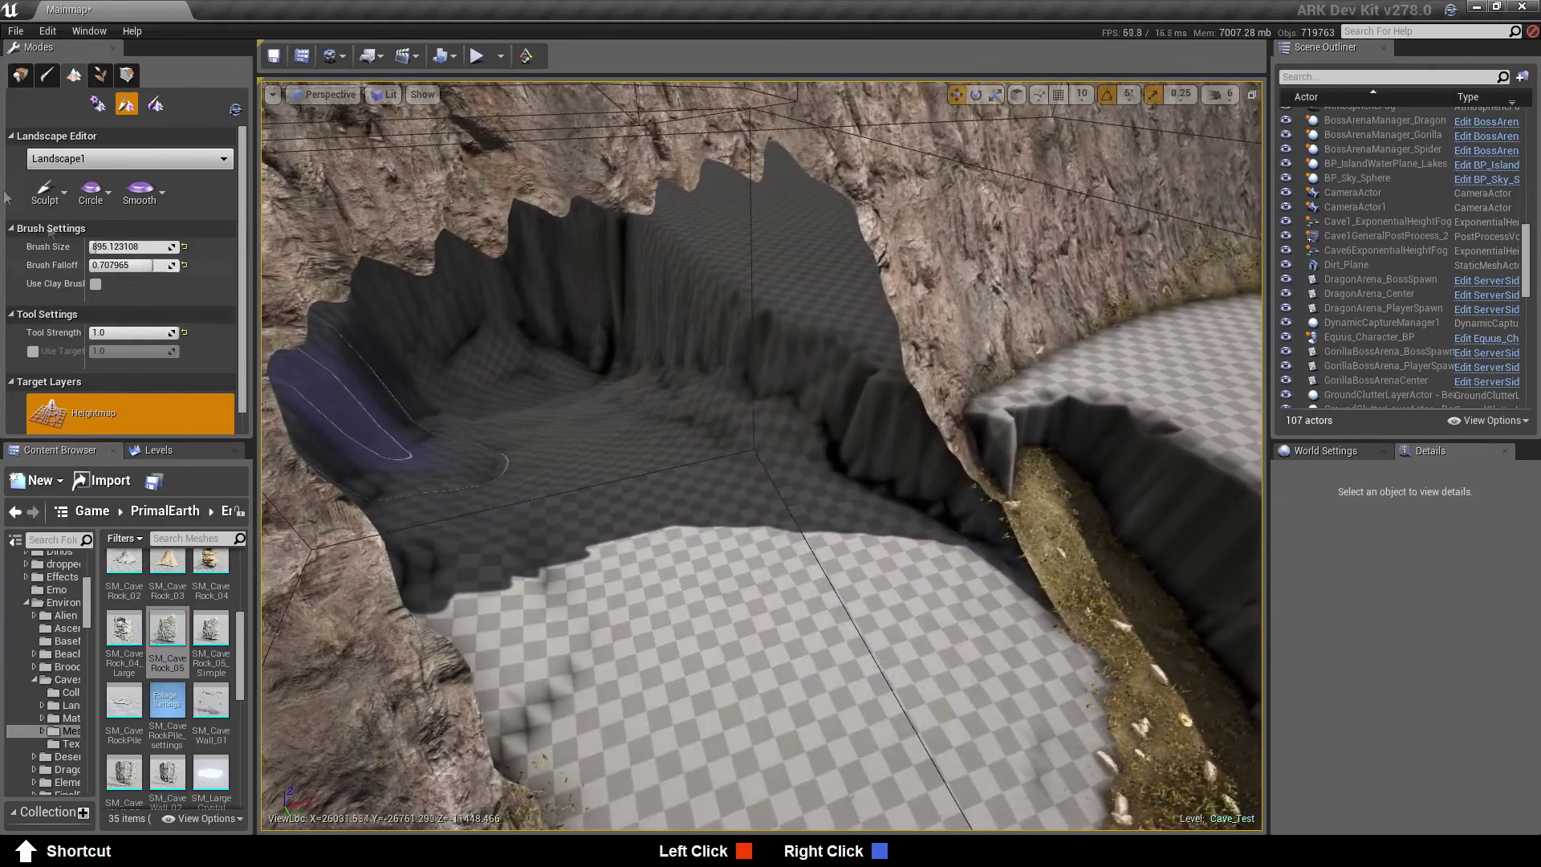
{"action": "left_click", "coordinate": [20, 75]}
{"action": "left_click", "coordinate": [120, 487]}
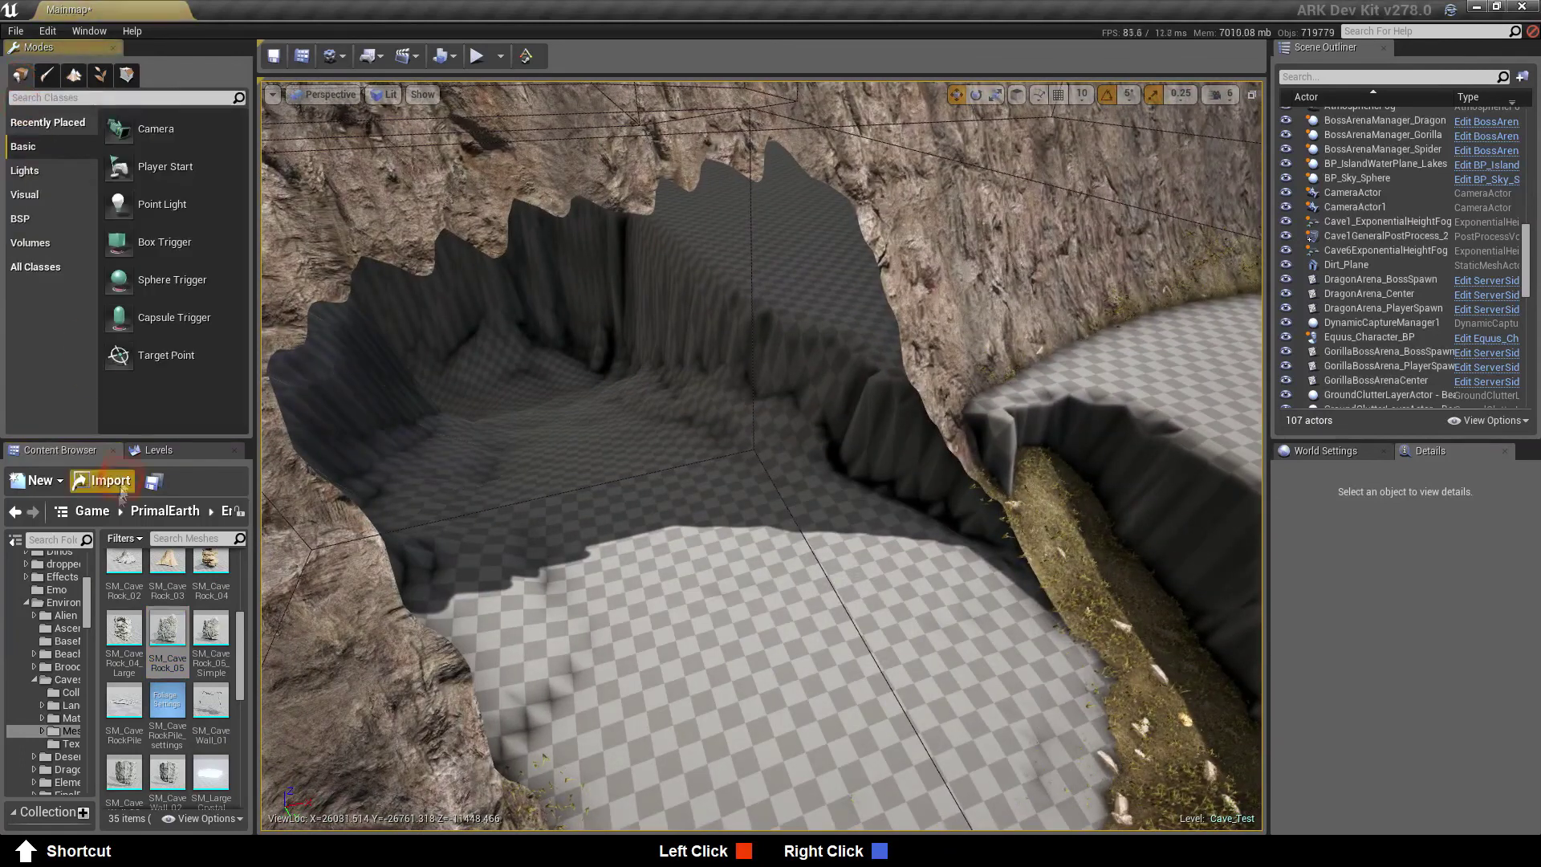
{"action": "left_click_drag", "start_coordinate": [167, 634], "coordinate": [744, 423]}
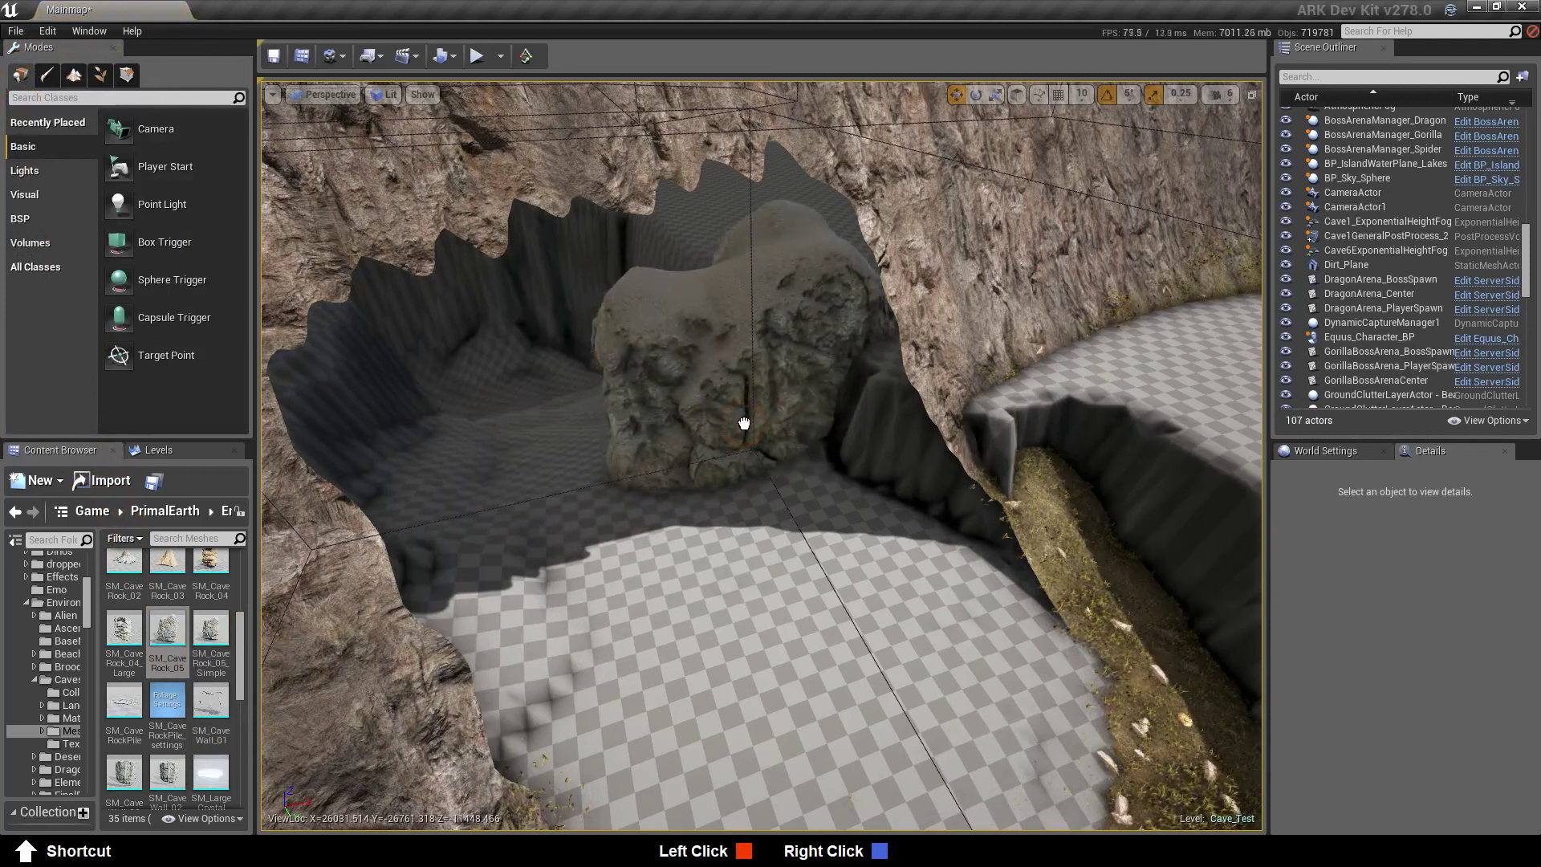
Rotate the placed cave rock, scale it to 1.25, 0.75, 1.25 and shift it back to cover the pit wall
{"action": "key", "text": "e"}
{"action": "left_click_drag", "start_coordinate": [759, 481], "coordinate": [441, 438]}
{"action": "key", "text": "r"}
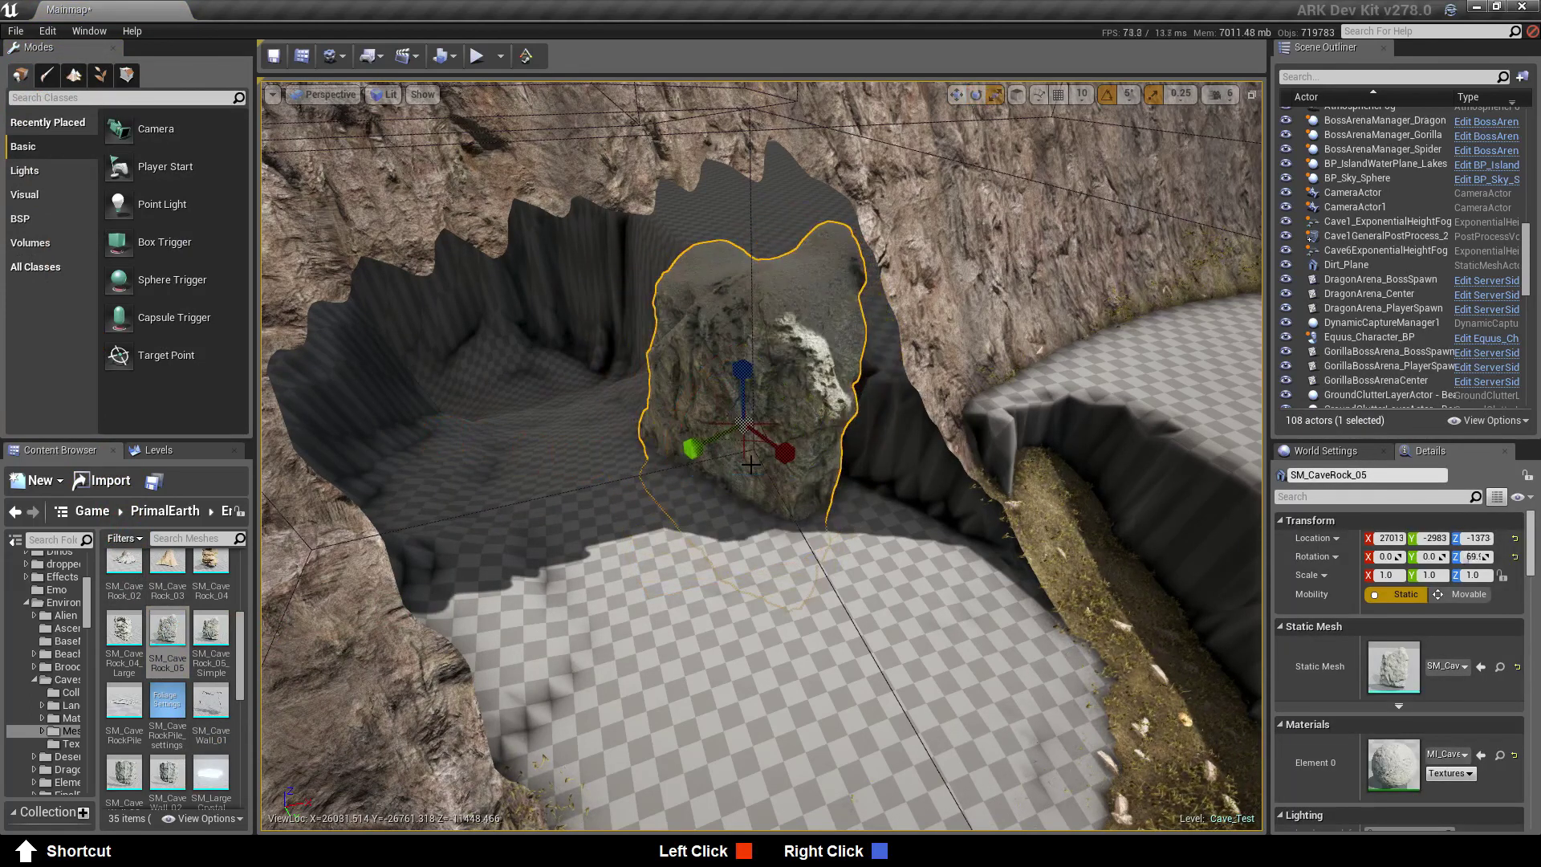
{"action": "left_click_drag", "start_coordinate": [740, 437], "coordinate": [747, 377]}
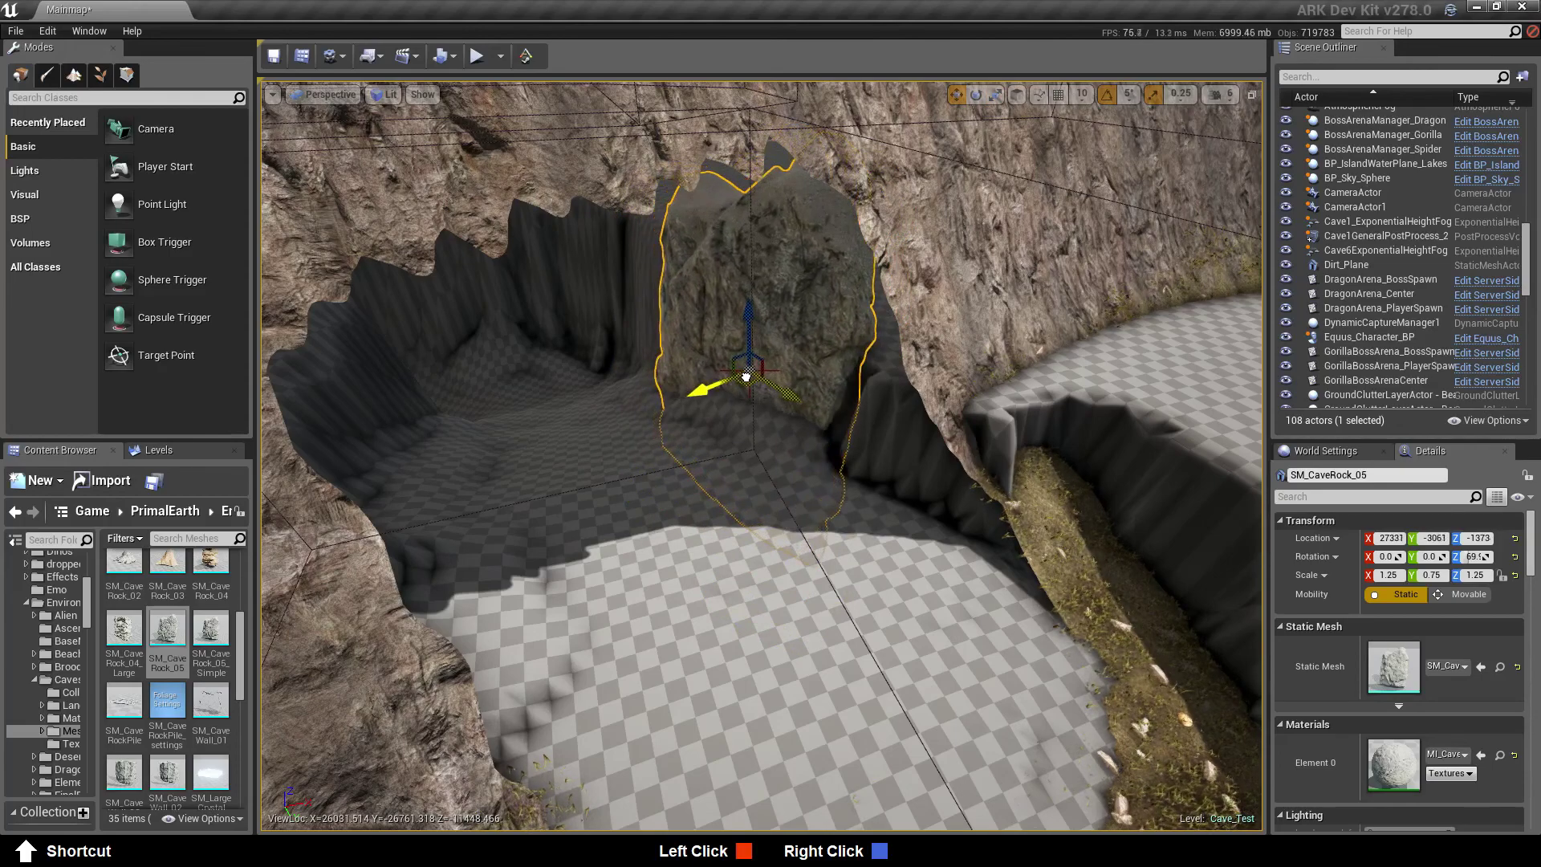
Add an SM_CaveWall_02 mesh beside the cave rock, scaled to 1.25 and rotated to line the pit wall
{"action": "mouse_move", "coordinate": [748, 376]}
{"action": "right_mouse_down"}
{"action": "mouse_move", "coordinate": [690, 381]}
{"action": "mouse_move", "coordinate": [722, 385]}
{"action": "mouse_move", "coordinate": [747, 346]}
{"action": "mouse_move", "coordinate": [734, 377]}
{"action": "mouse_move", "coordinate": [750, 366]}
{"action": "right_mouse_up"}
{"action": "left_click_drag", "start_coordinate": [162, 772], "coordinate": [437, 541]}
{"action": "key", "text": "e"}
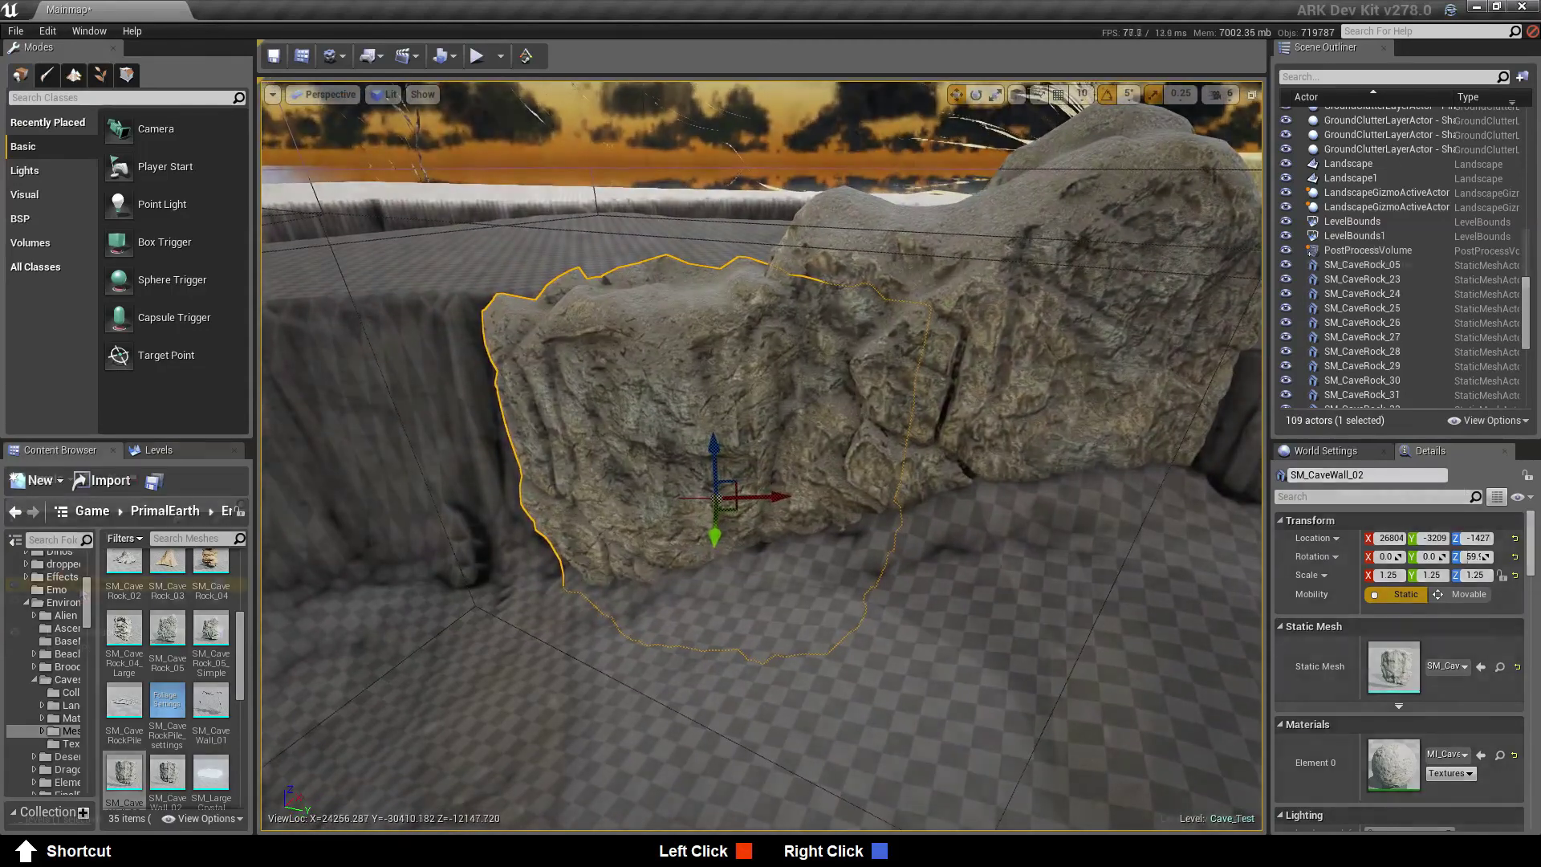
Make the Cave_entrance sublevel current and hide the main Landscape to expose the cave from above
{"action": "double_click", "coordinate": [78, 583]}
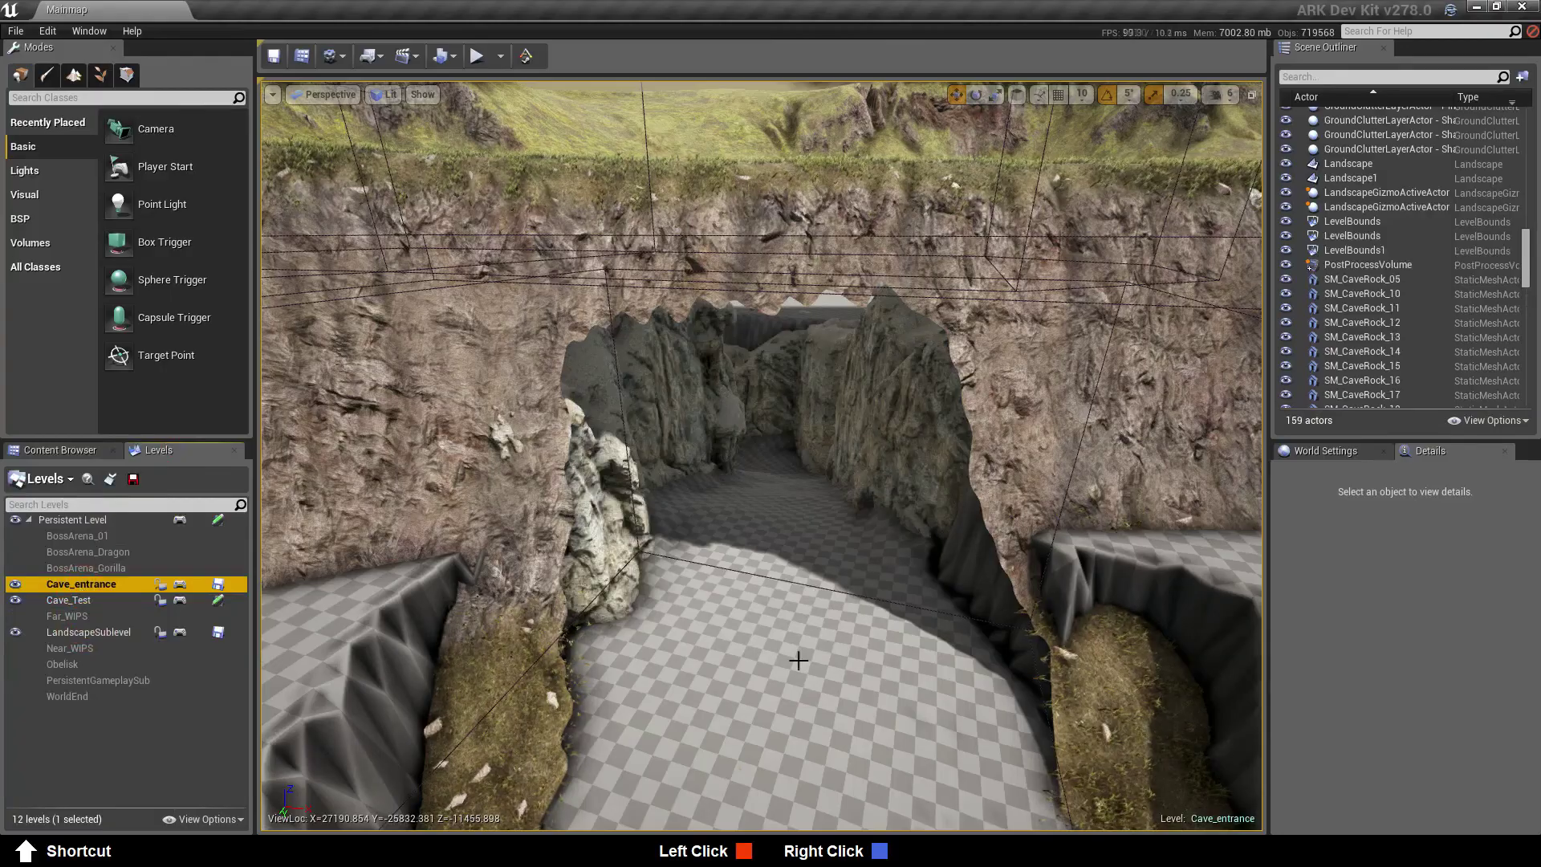
{"action": "right_click_drag", "start_coordinate": [798, 659], "coordinate": [816, 657]}
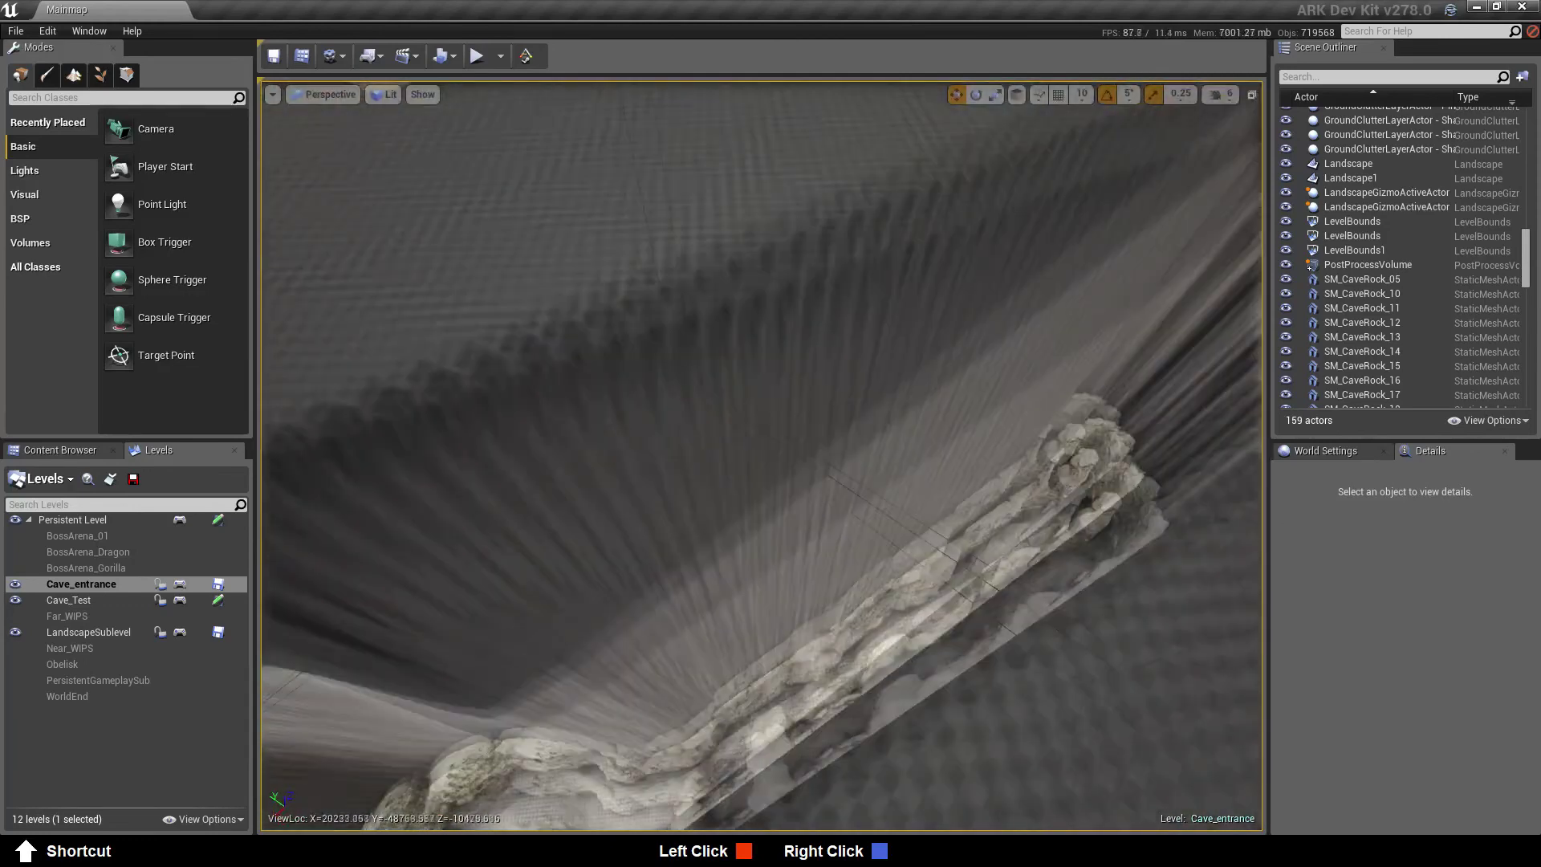
{"action": "left_click", "coordinate": [1285, 163]}
{"action": "right_click_drag", "start_coordinate": [948, 550], "coordinate": [1008, 578]}
Open the Cave_Test level from the Mods/Tutorial folder without saving the pending content
{"action": "left_click", "coordinate": [61, 450]}
{"action": "scroll", "coordinate": [187, 770], "scroll_direction": "up", "scroll_amount": 2}
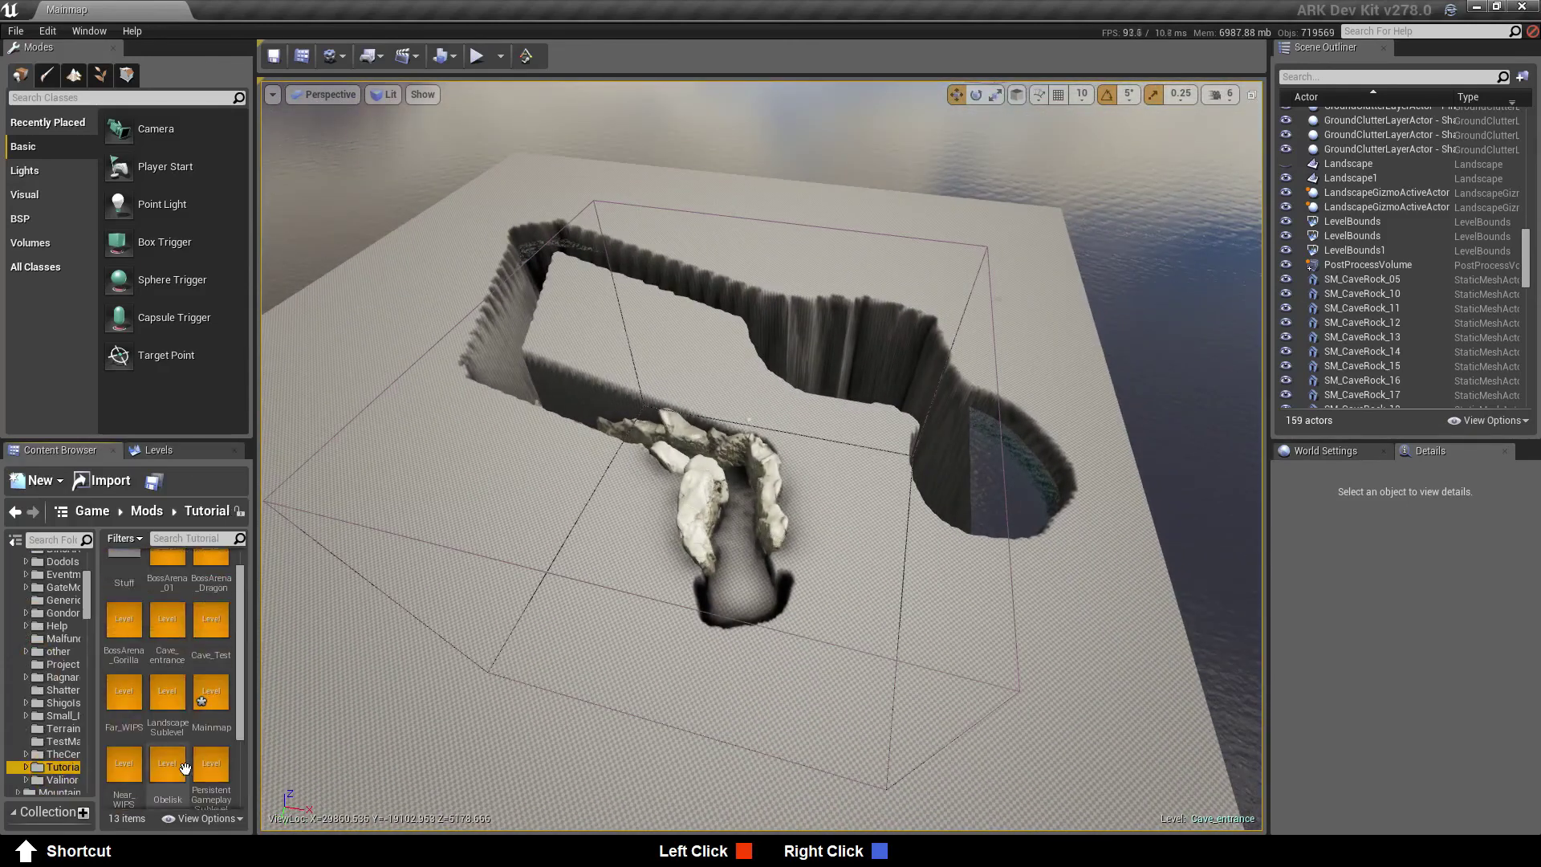
{"action": "scroll", "coordinate": [185, 769], "scroll_direction": "up", "scroll_amount": 1}
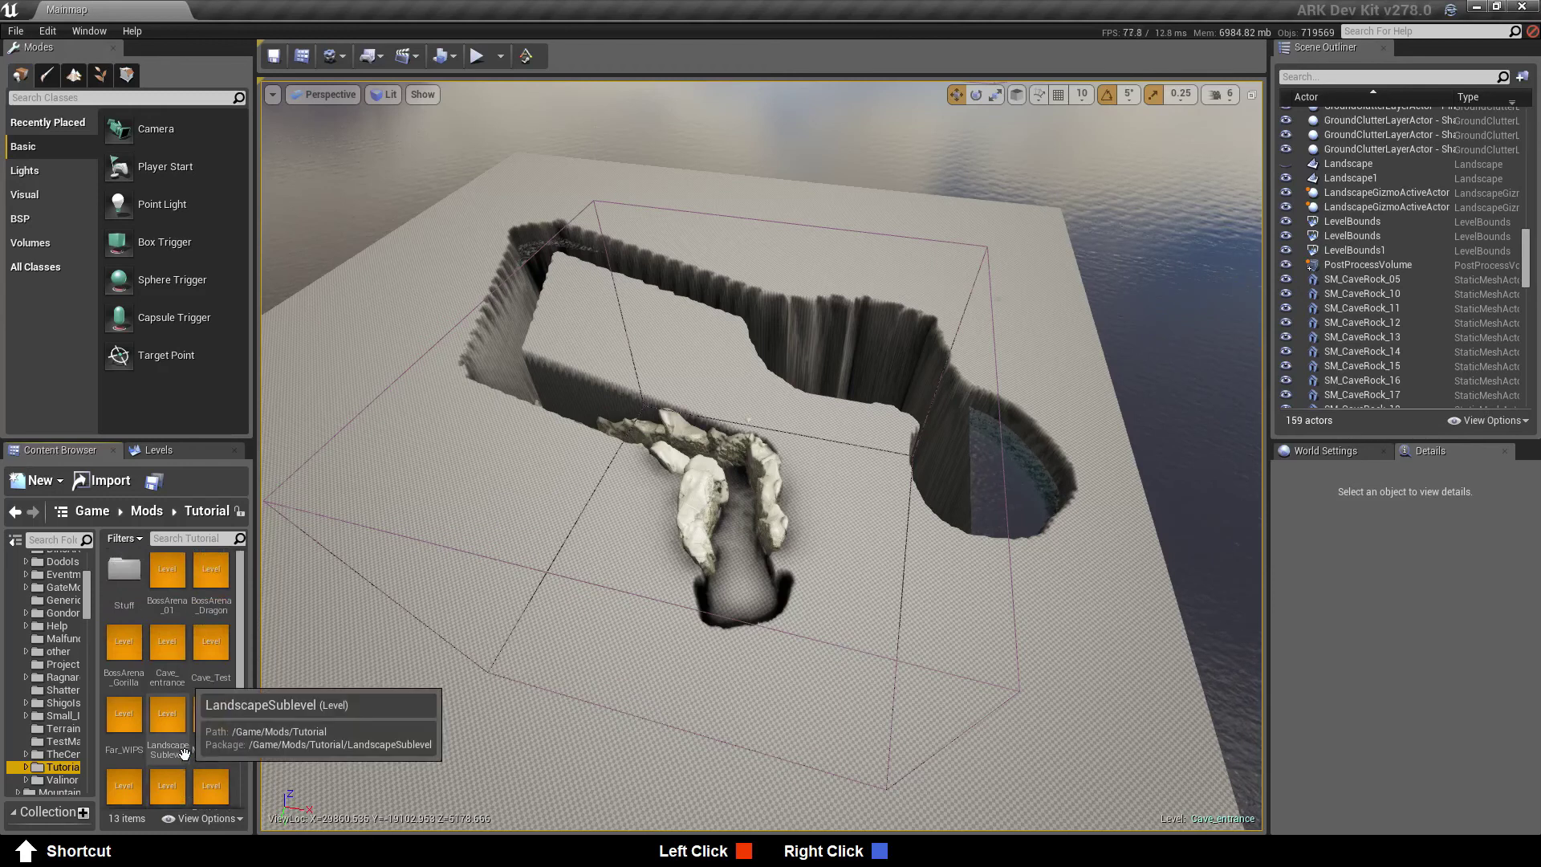
{"action": "left_click", "coordinate": [201, 652]}
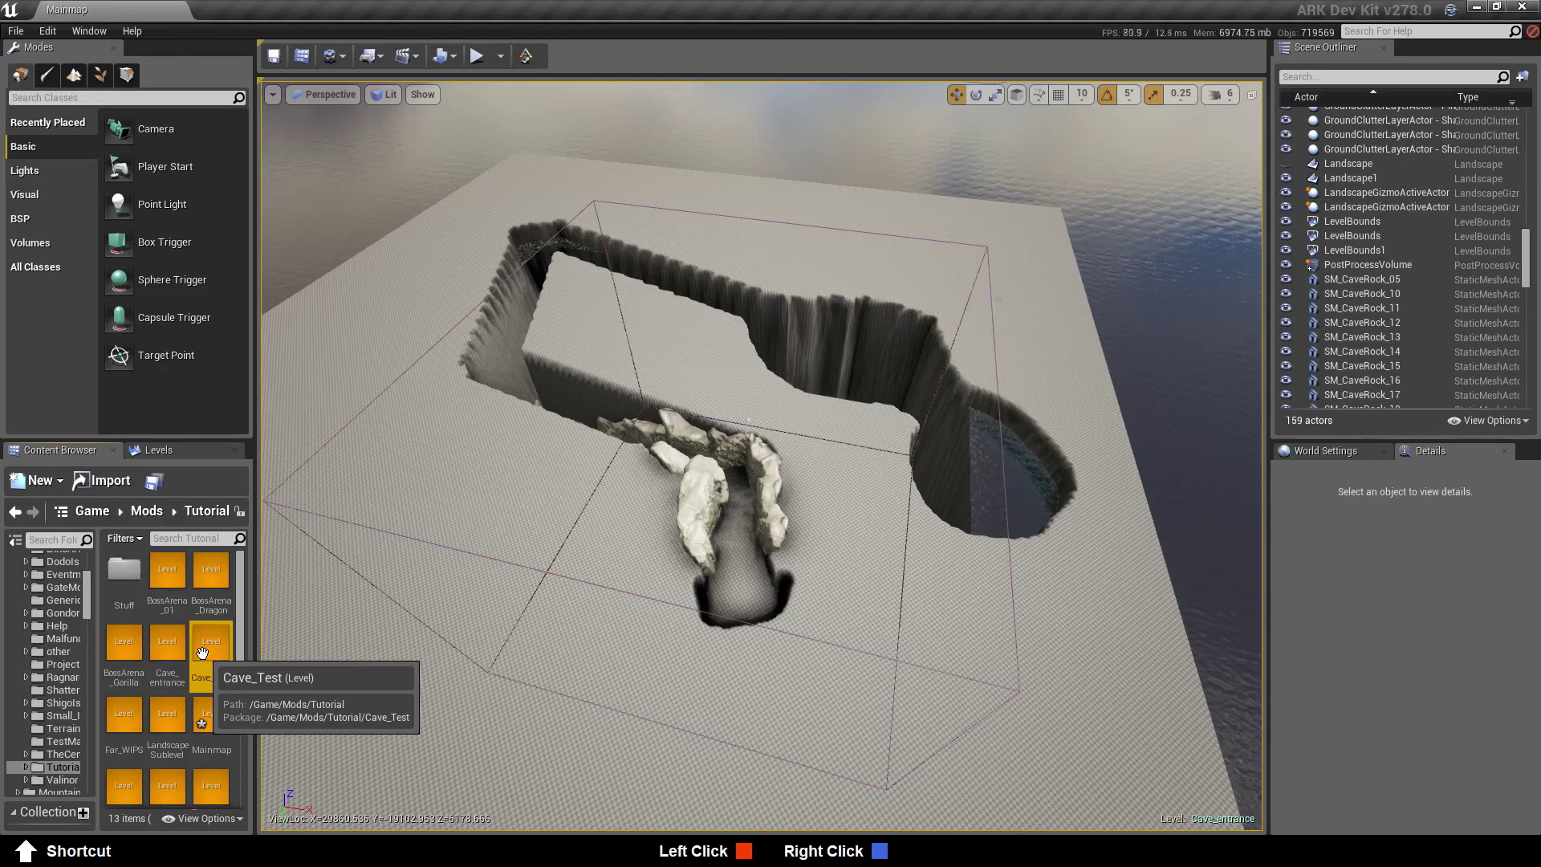
{"action": "double_click", "coordinate": [201, 653]}
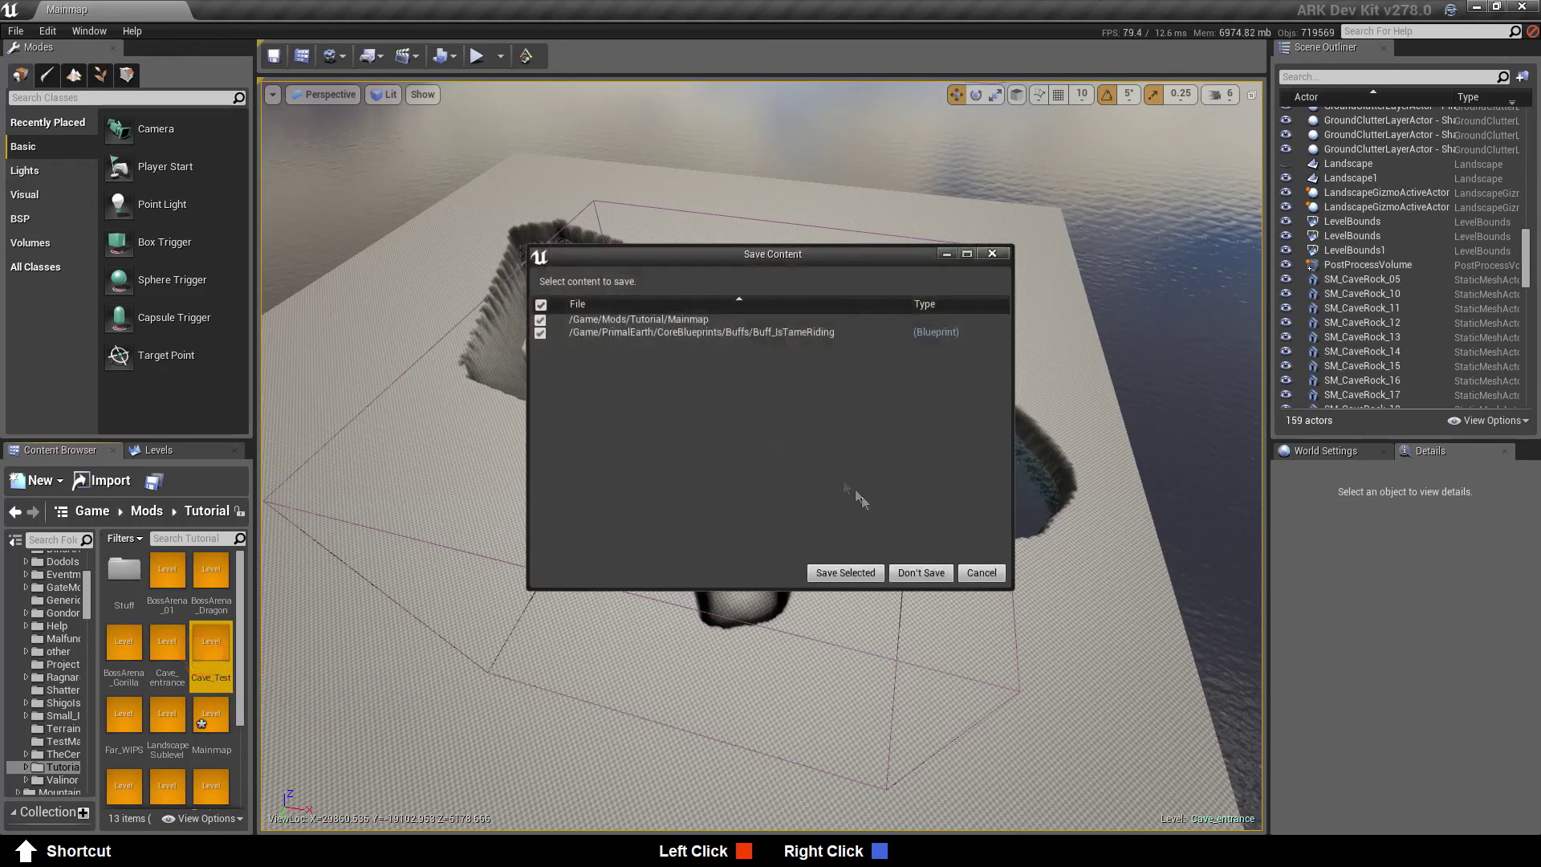
{"action": "left_click", "coordinate": [921, 573]}
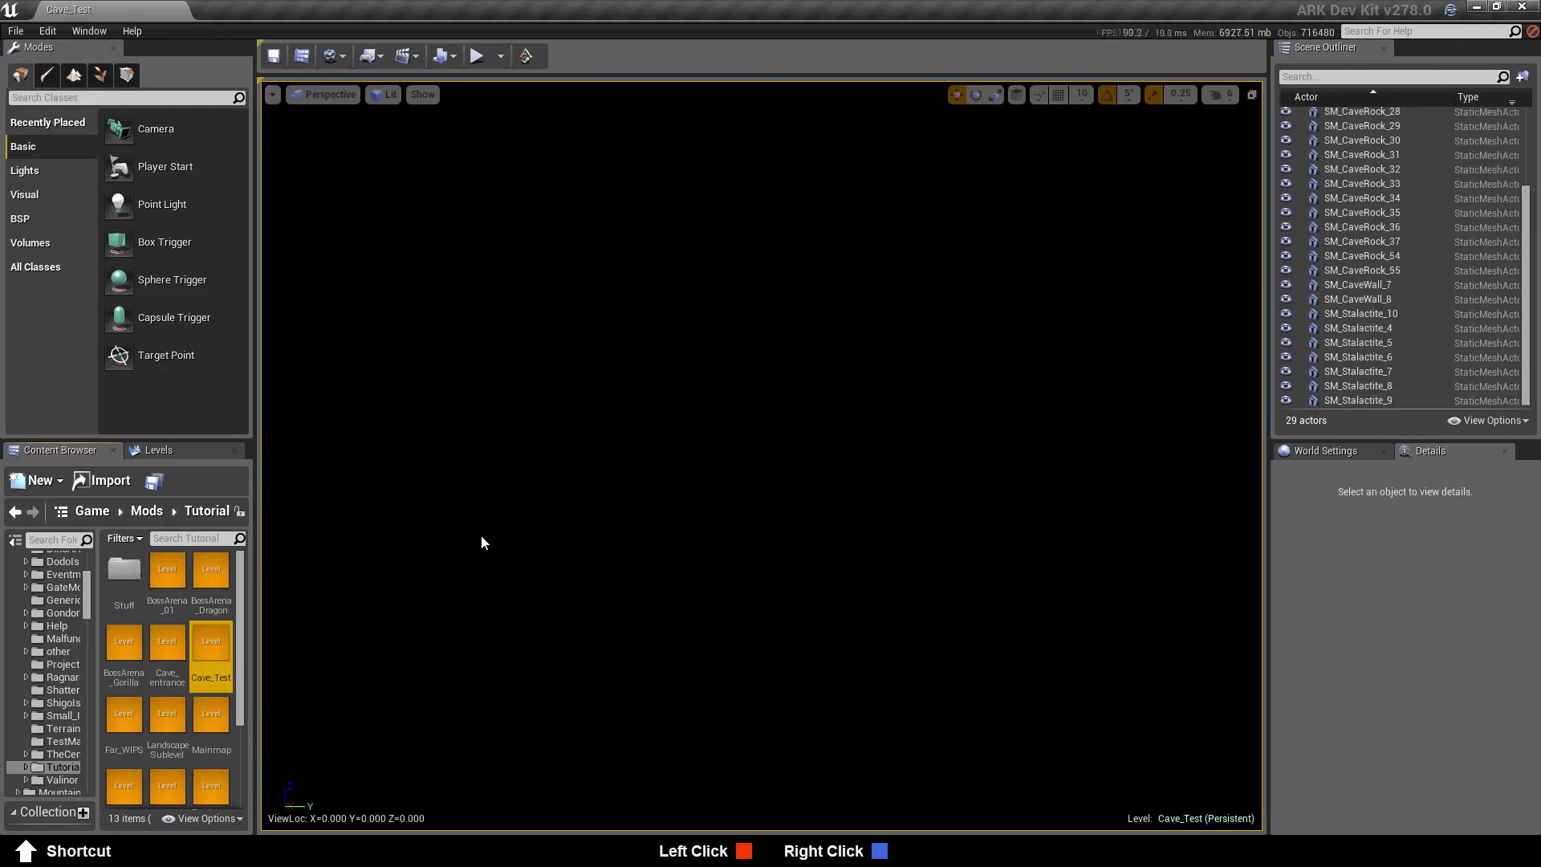
Select Landscape1 in the Cave_Test level and set the viewport to Unlit to show the whole landscape
{"action": "left_click_drag", "start_coordinate": [1524, 289], "coordinate": [1519, 201]}
{"action": "left_click", "coordinate": [1356, 128]}
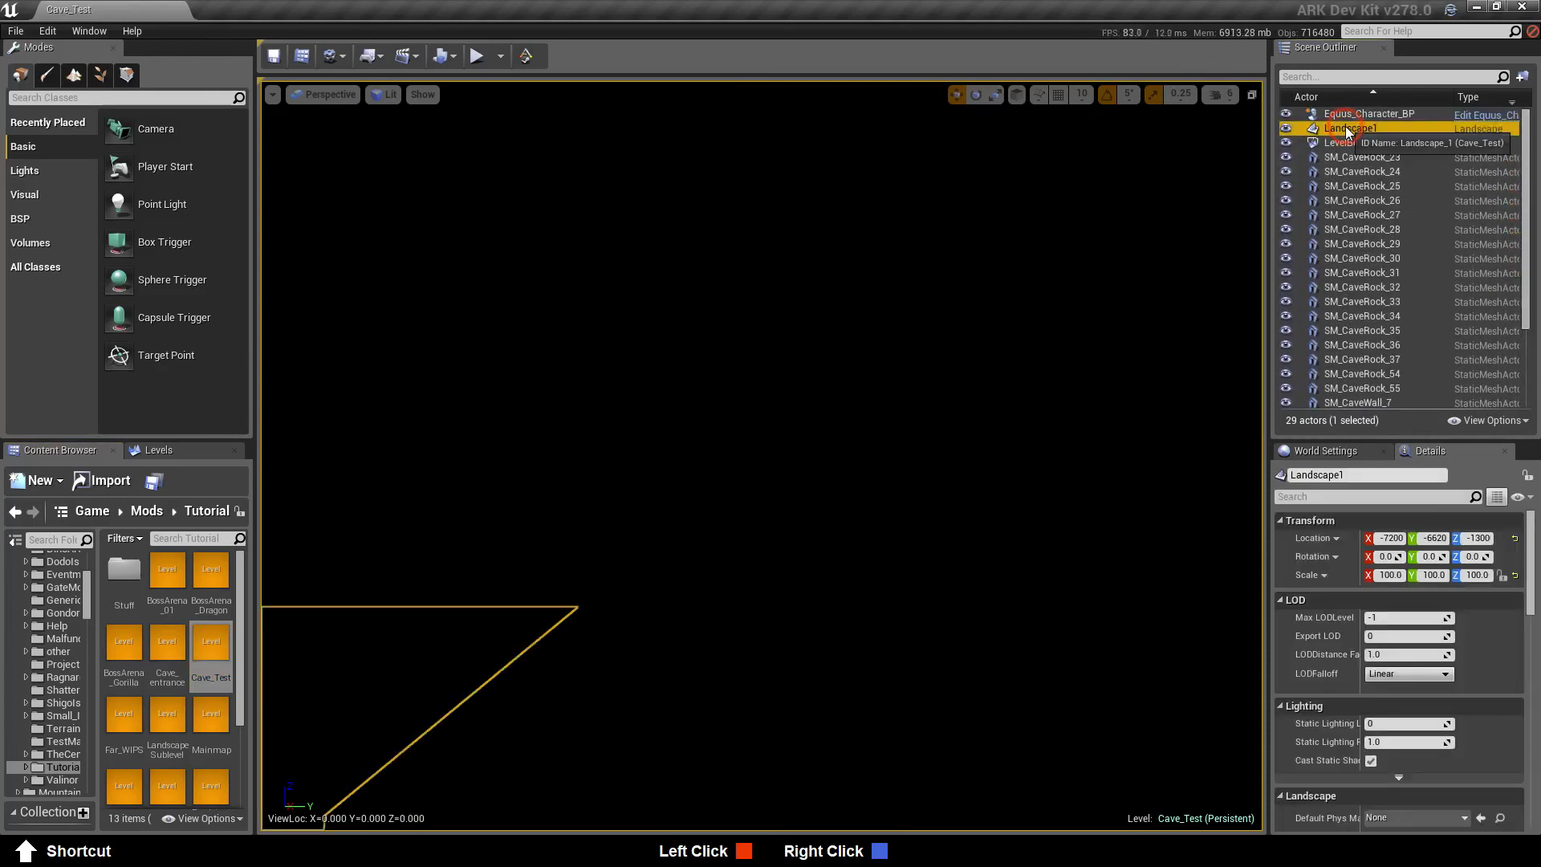
{"action": "left_click", "coordinate": [385, 94]}
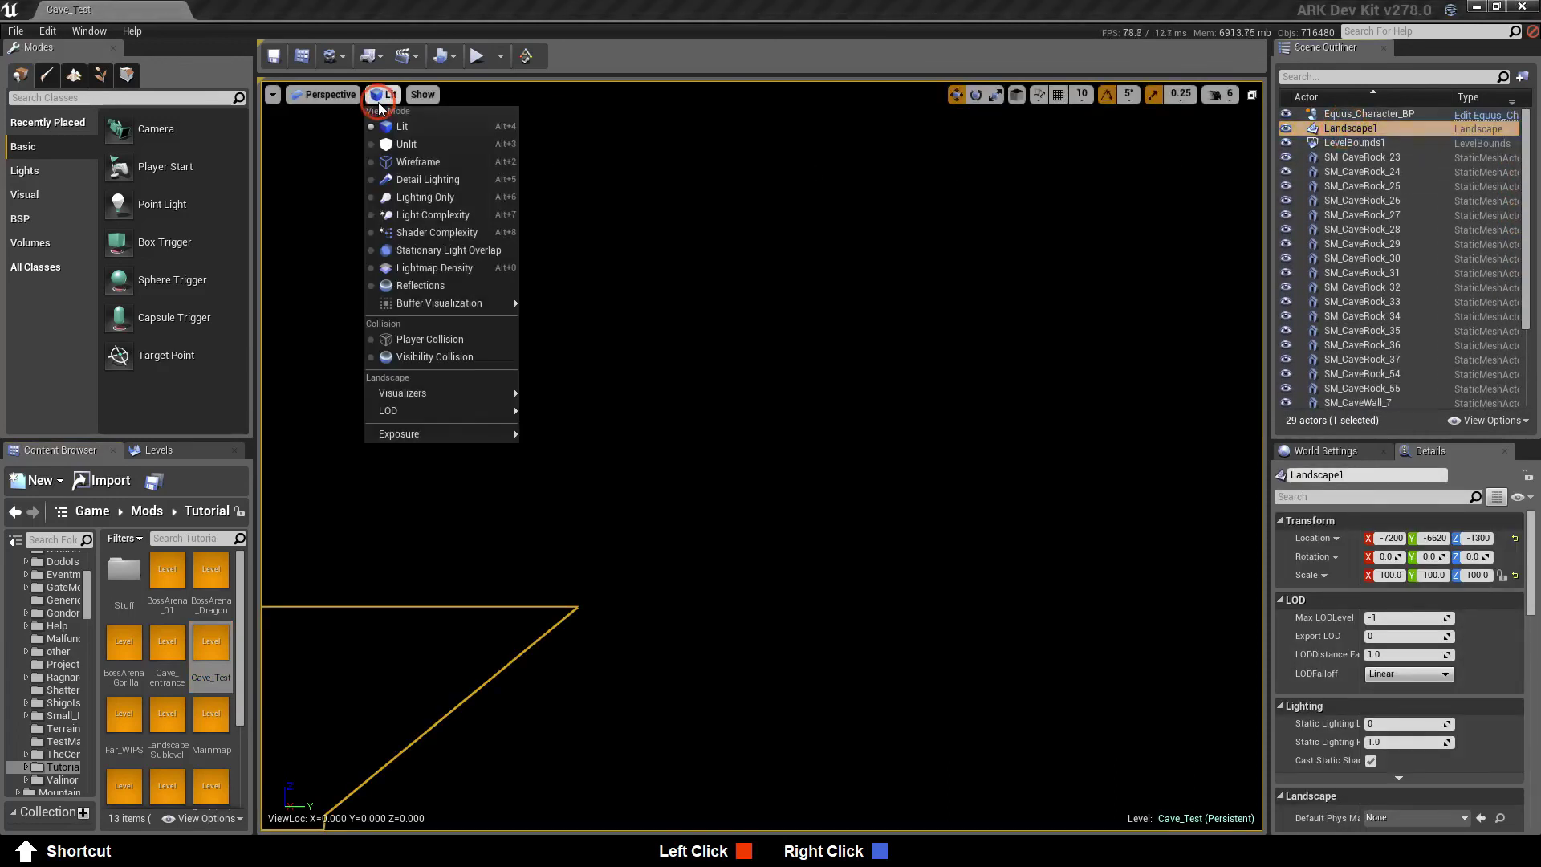
{"action": "left_click", "coordinate": [397, 149]}
{"action": "left_click_drag", "start_coordinate": [594, 538], "coordinate": [433, 671]}
{"action": "mouse_move", "coordinate": [748, 531]}
{"action": "right_mouse_down"}
{"action": "mouse_move", "coordinate": [779, 581]}
{"action": "mouse_move", "coordinate": [733, 522]}
{"action": "right_mouse_up"}
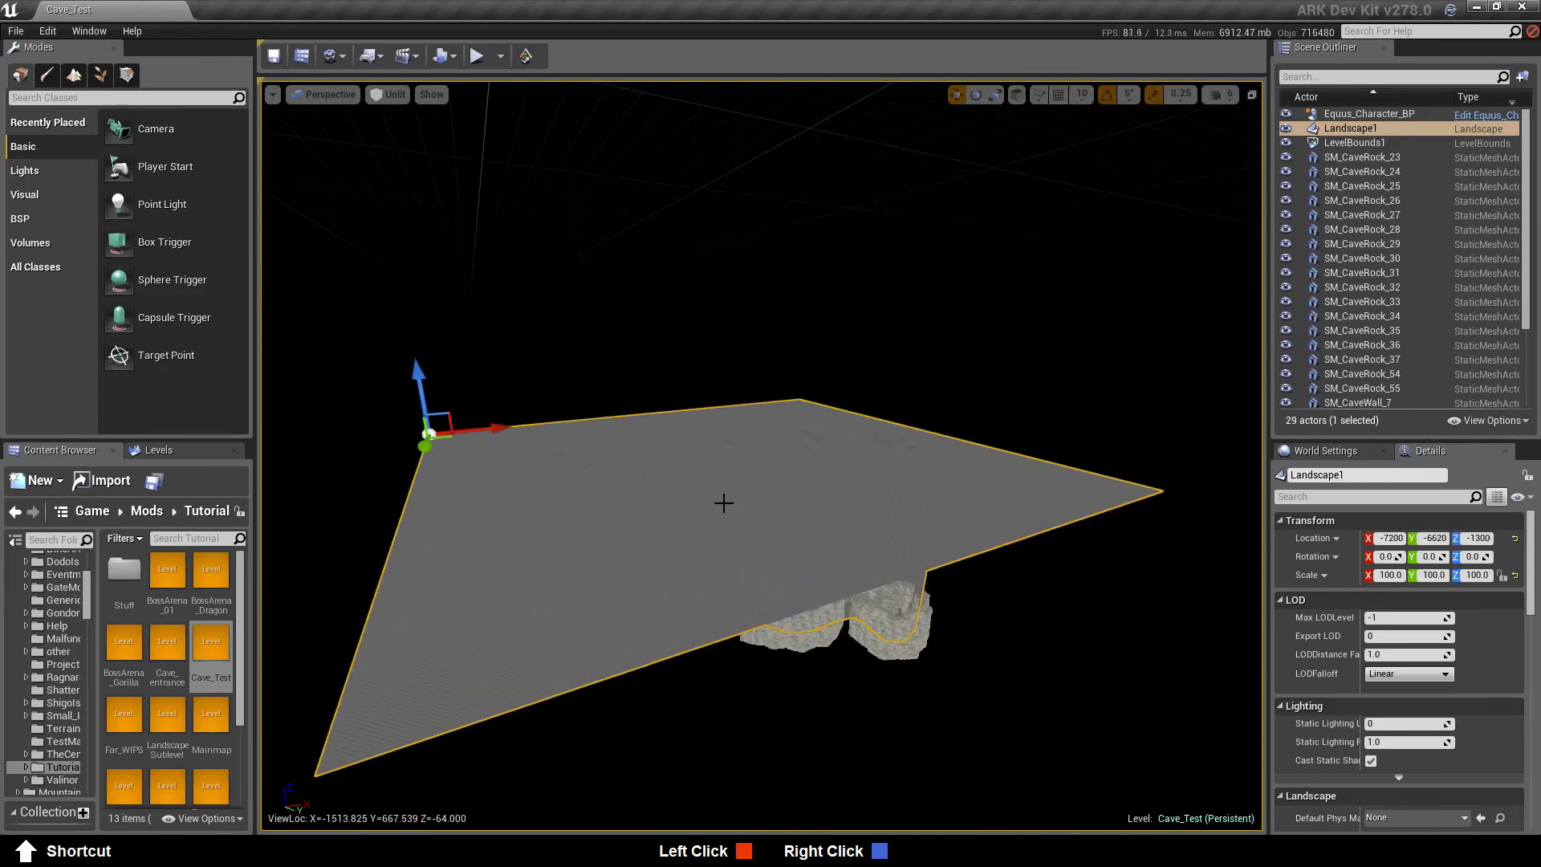
Export only the selected Landscape1 to the Desktop as an FBX file named cavefloor3
{"action": "left_click", "coordinate": [1350, 129]}
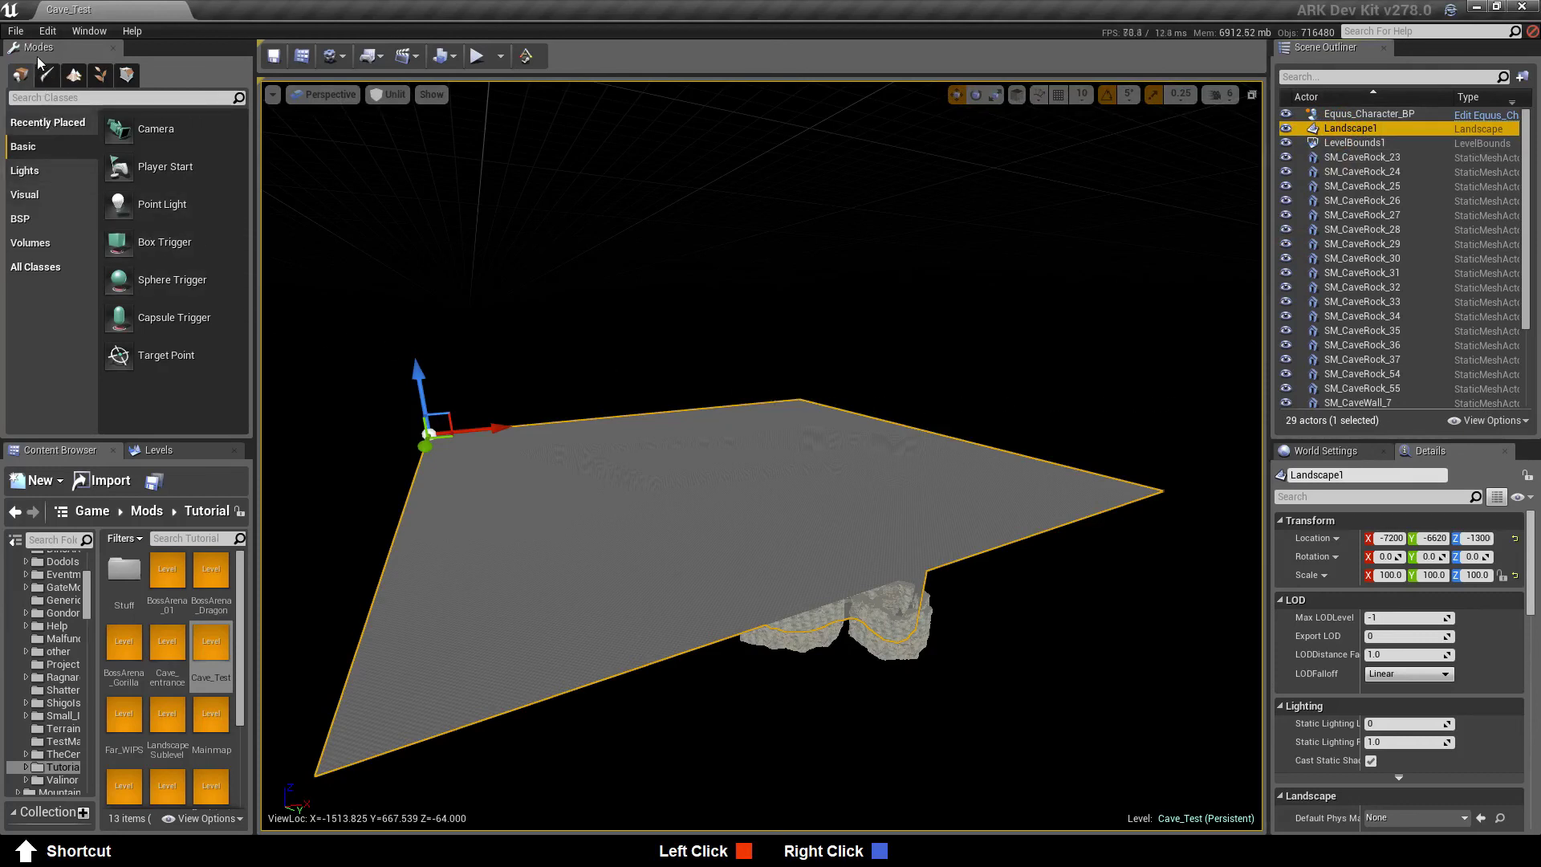
{"action": "left_click", "coordinate": [16, 32]}
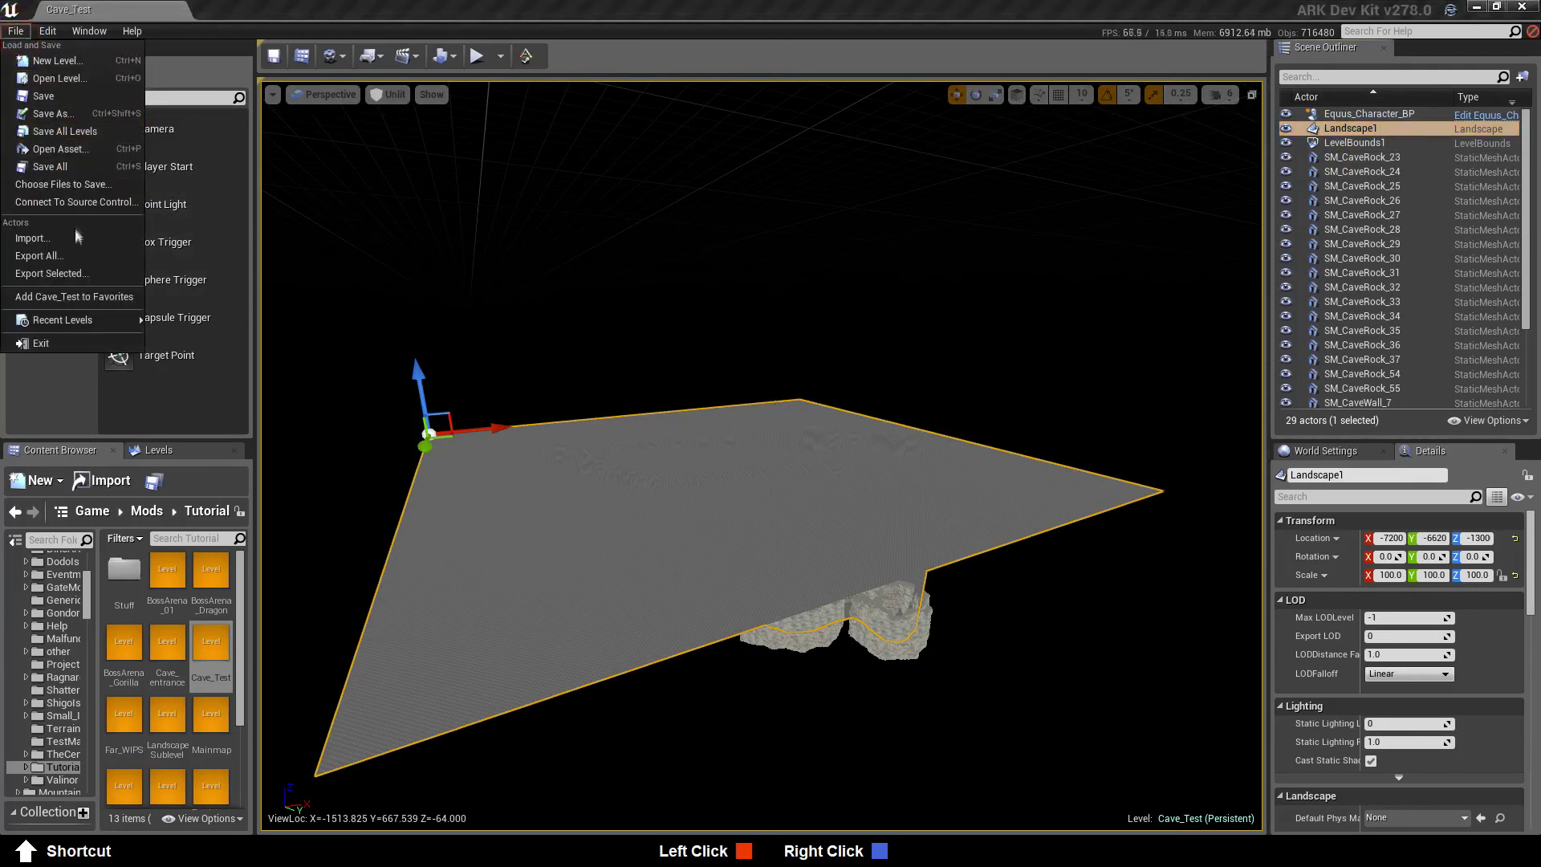
{"action": "left_click", "coordinate": [67, 274]}
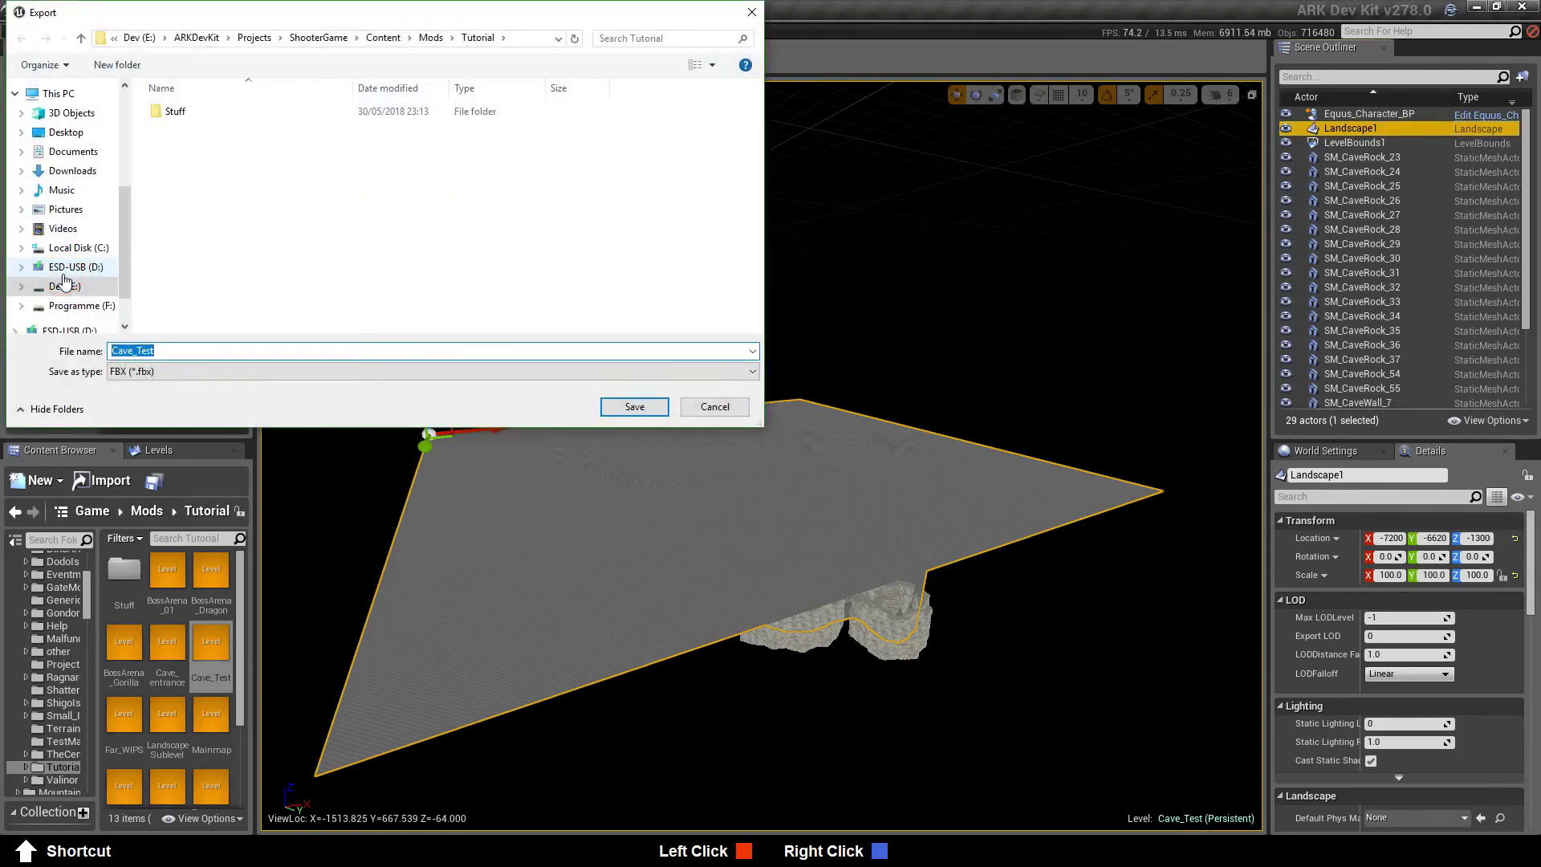
{"action": "left_click", "coordinate": [60, 131]}
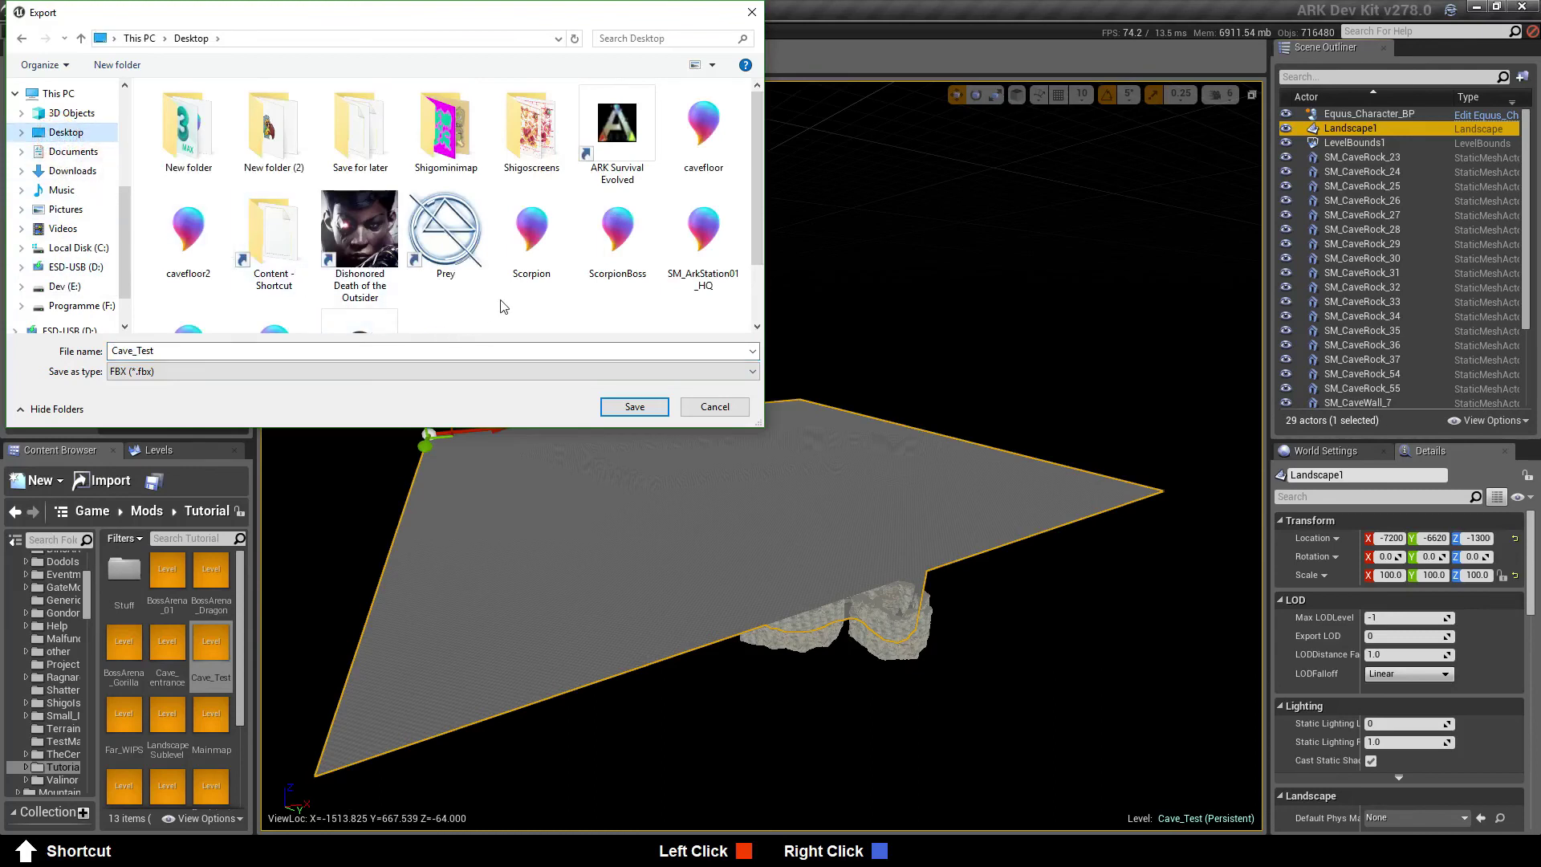
{"action": "double_click", "coordinate": [169, 353]}
{"action": "scroll", "coordinate": [202, 264], "scroll_direction": "down", "scroll_amount": 1}
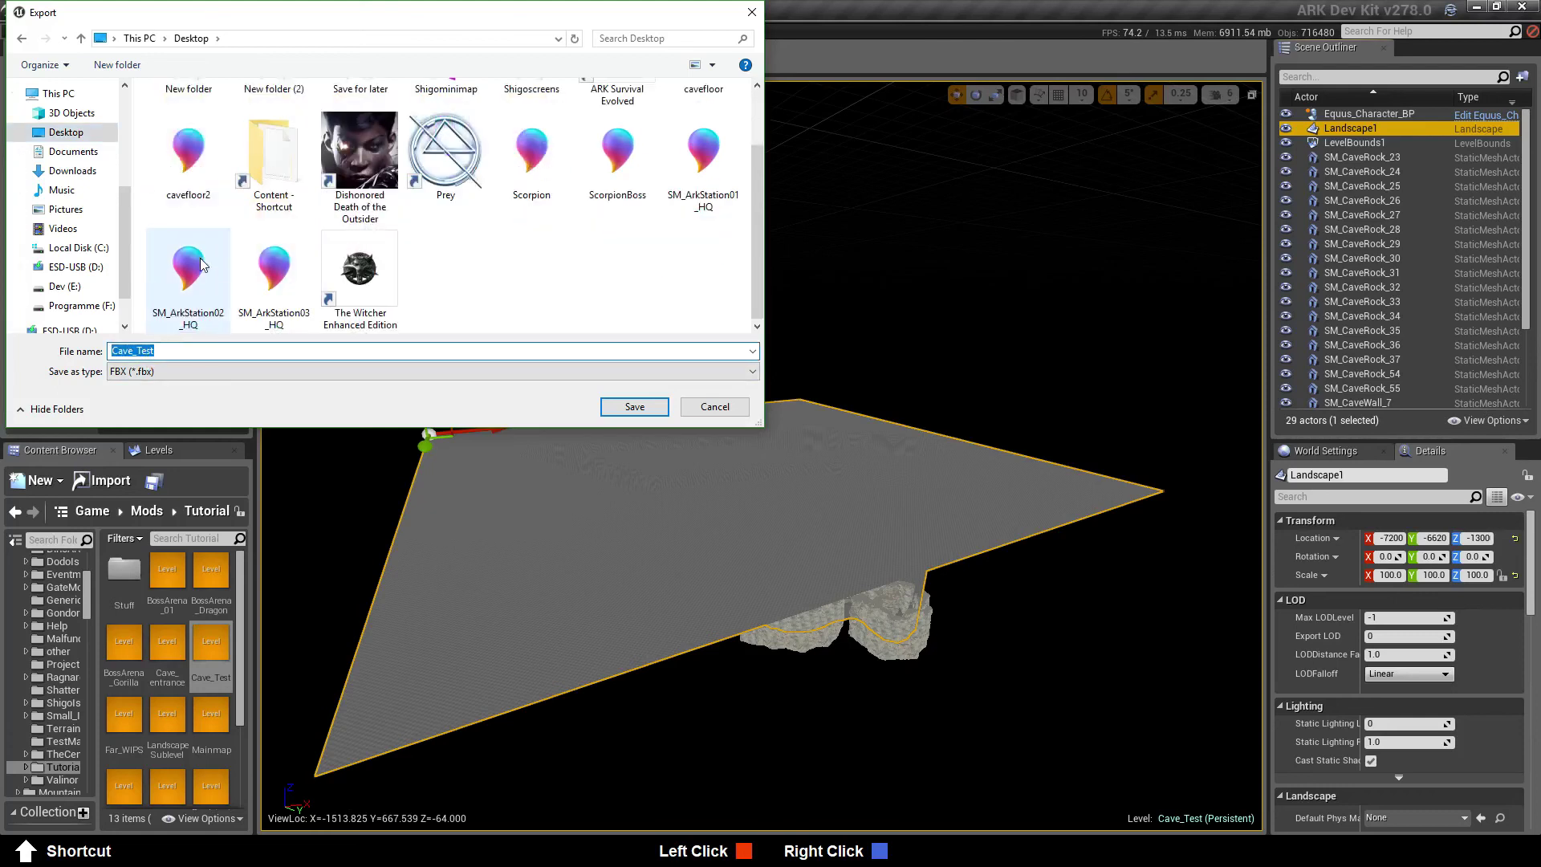
{"action": "scroll", "coordinate": [202, 266], "scroll_direction": "up", "scroll_amount": 1}
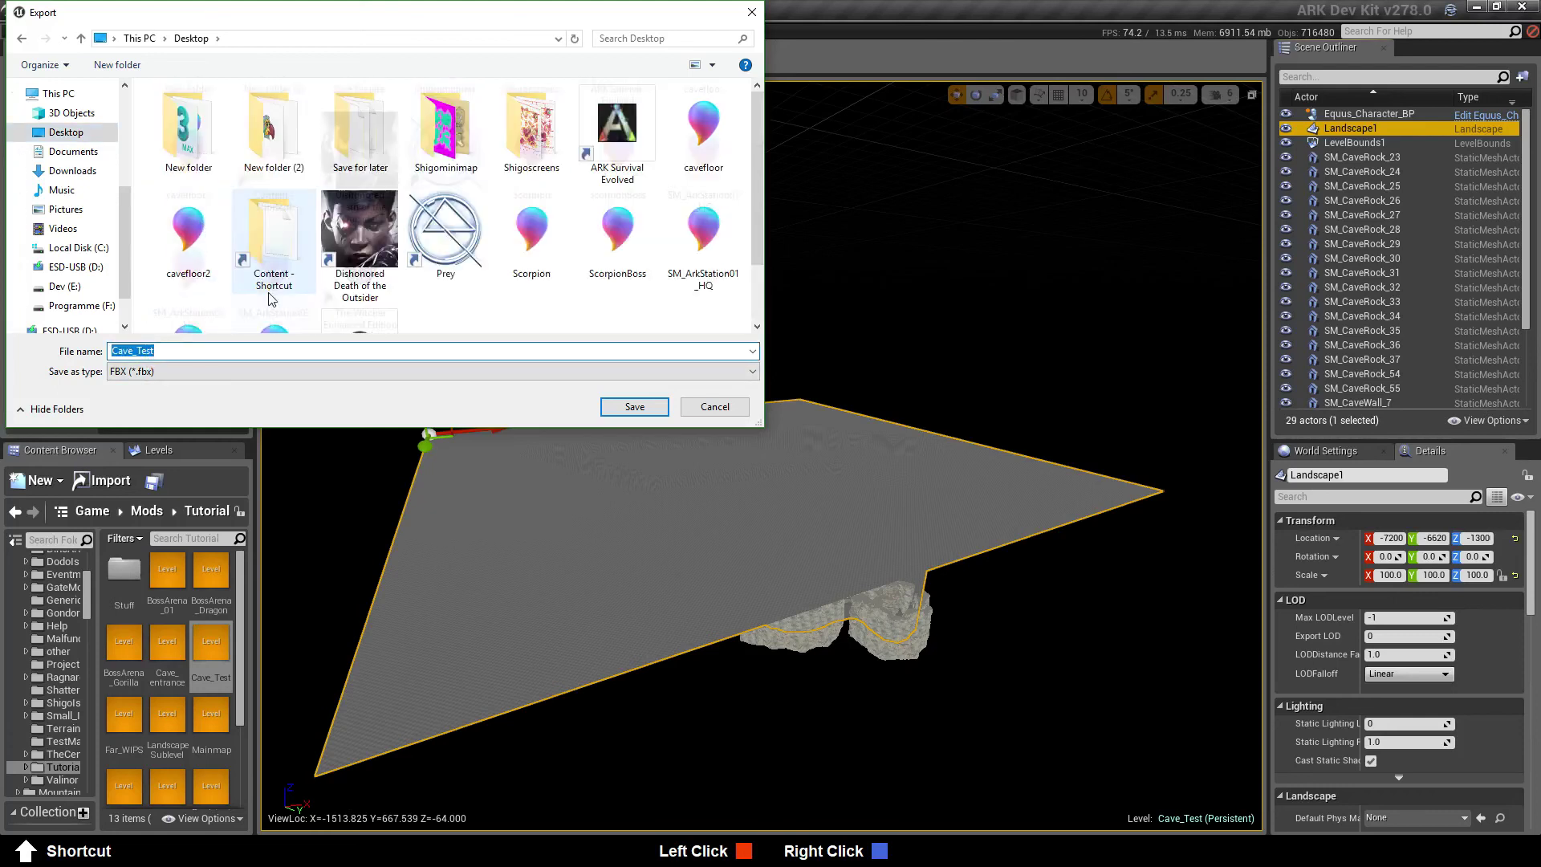
{"action": "left_click", "coordinate": [710, 161]}
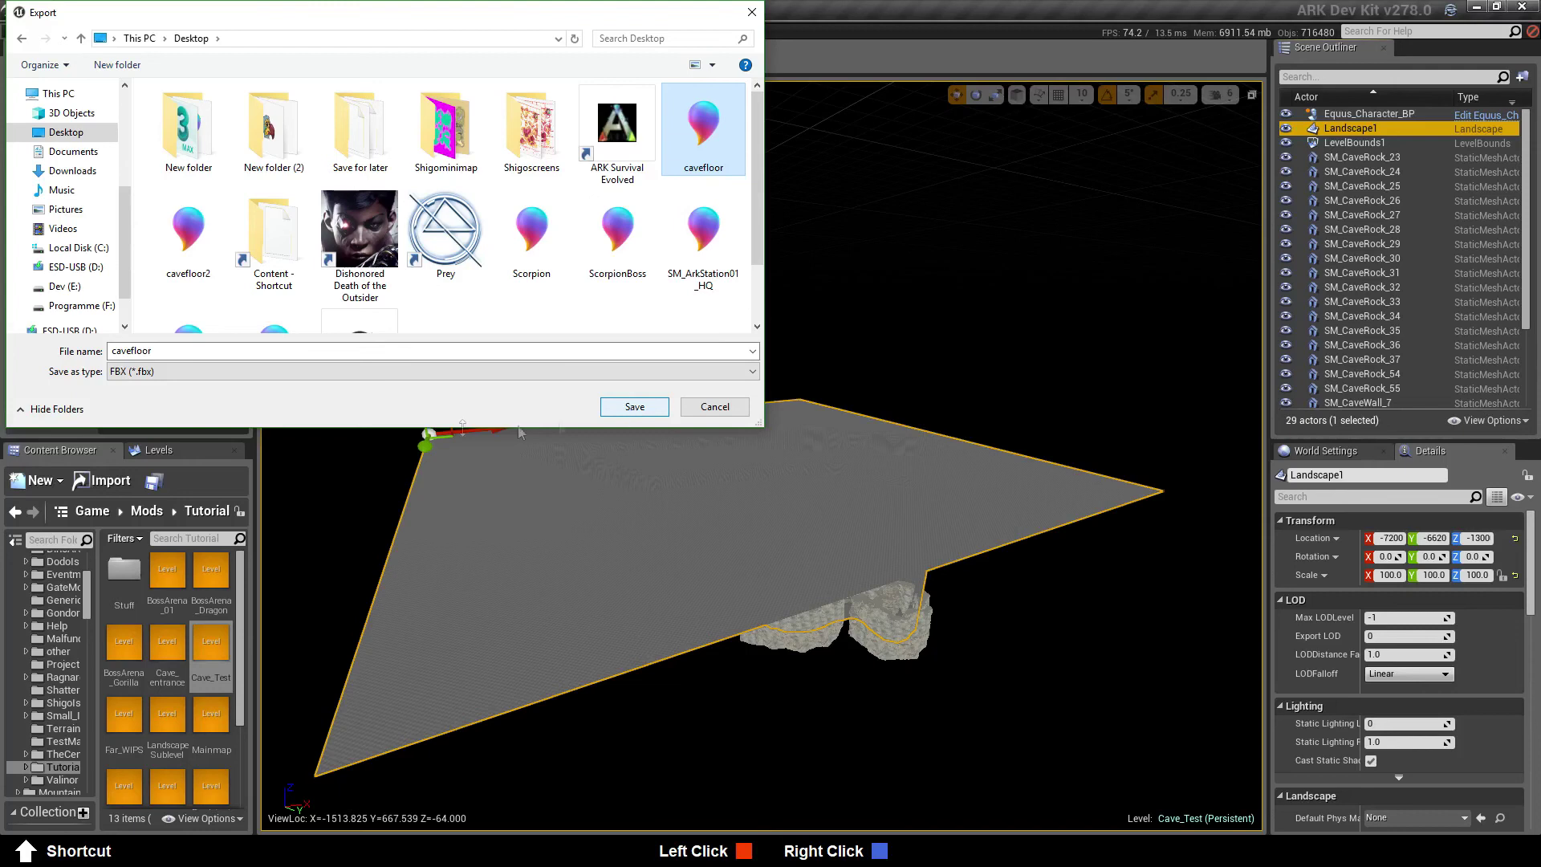
{"action": "left_click", "coordinate": [169, 353]}
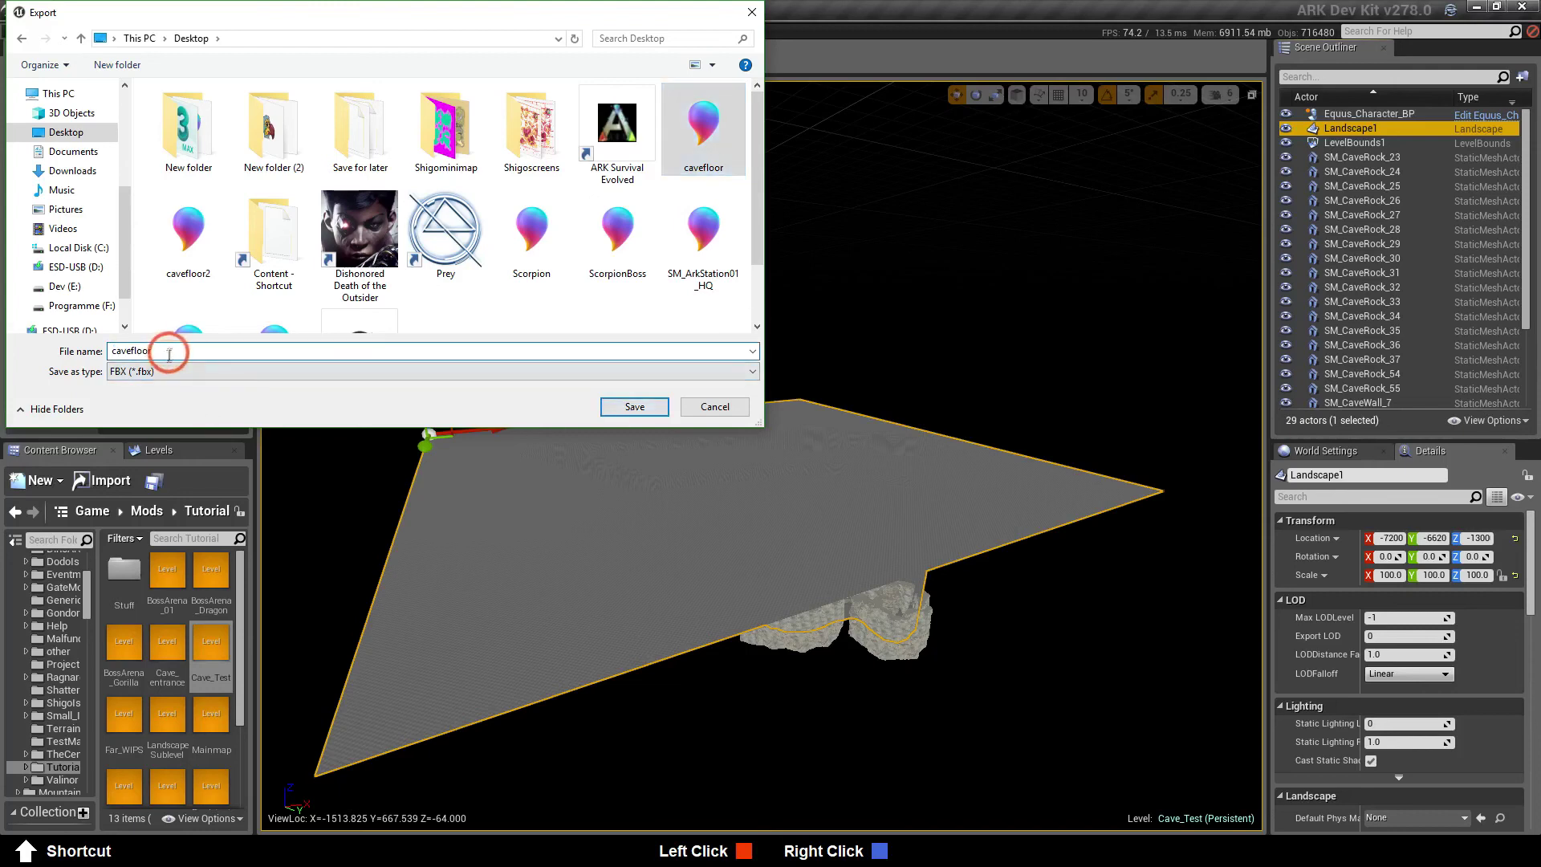
{"action": "type", "text": "3"}
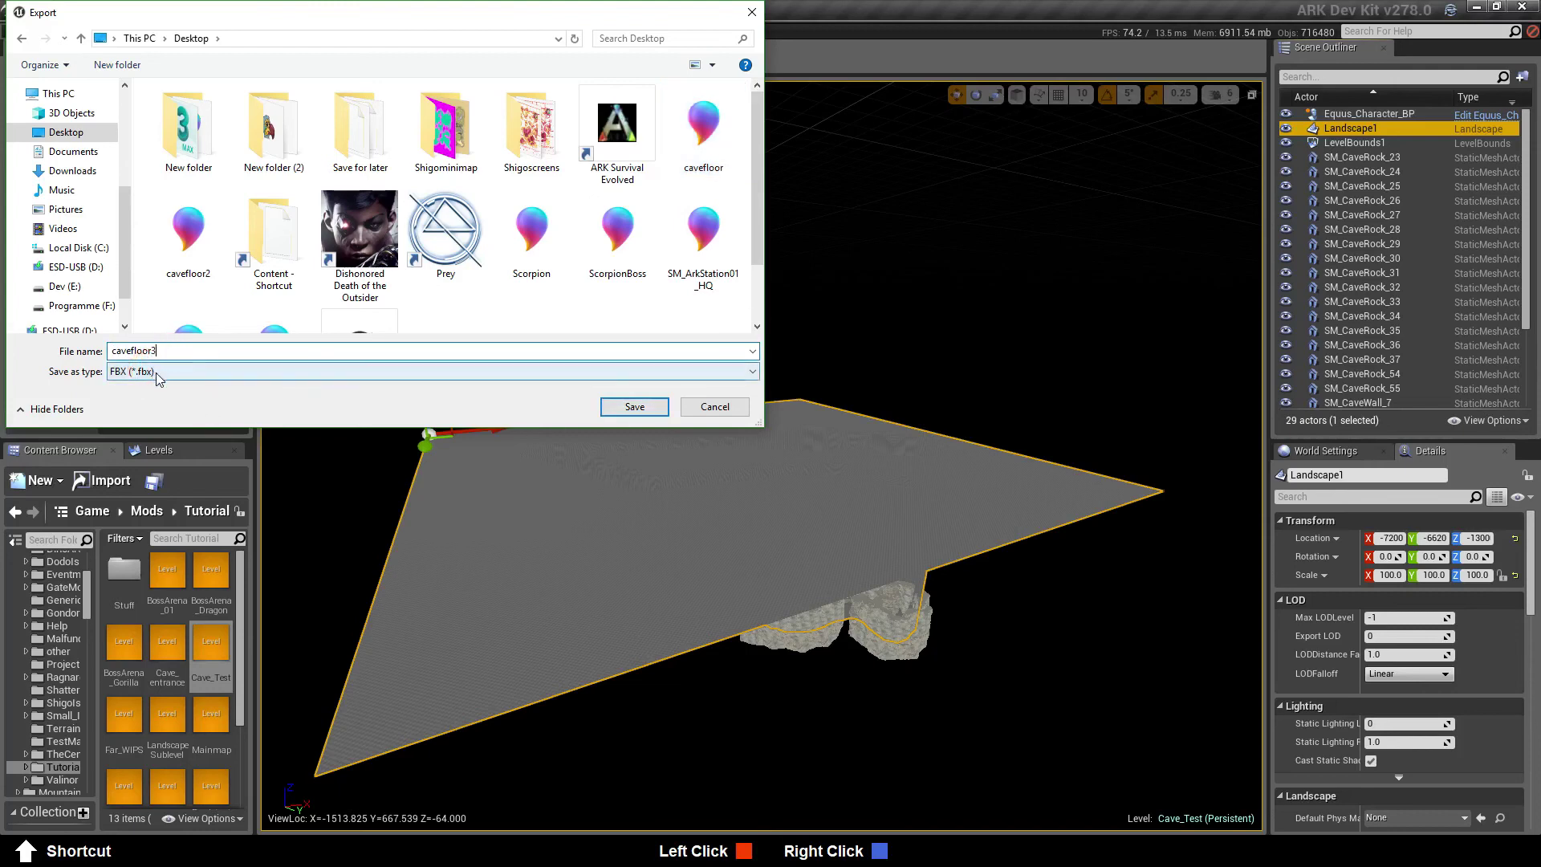
{"action": "left_click", "coordinate": [633, 402]}
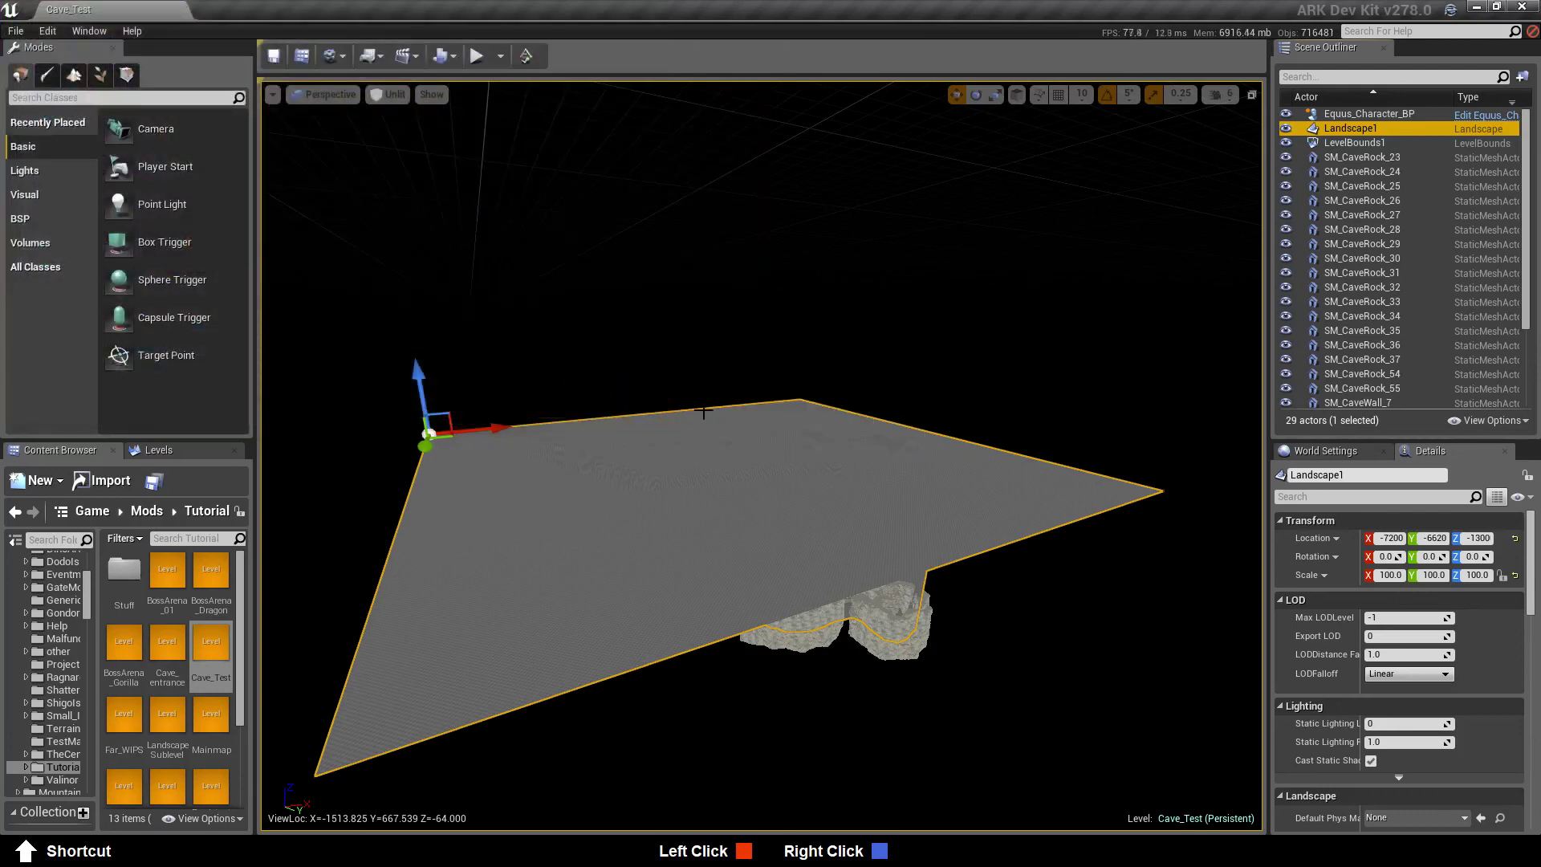
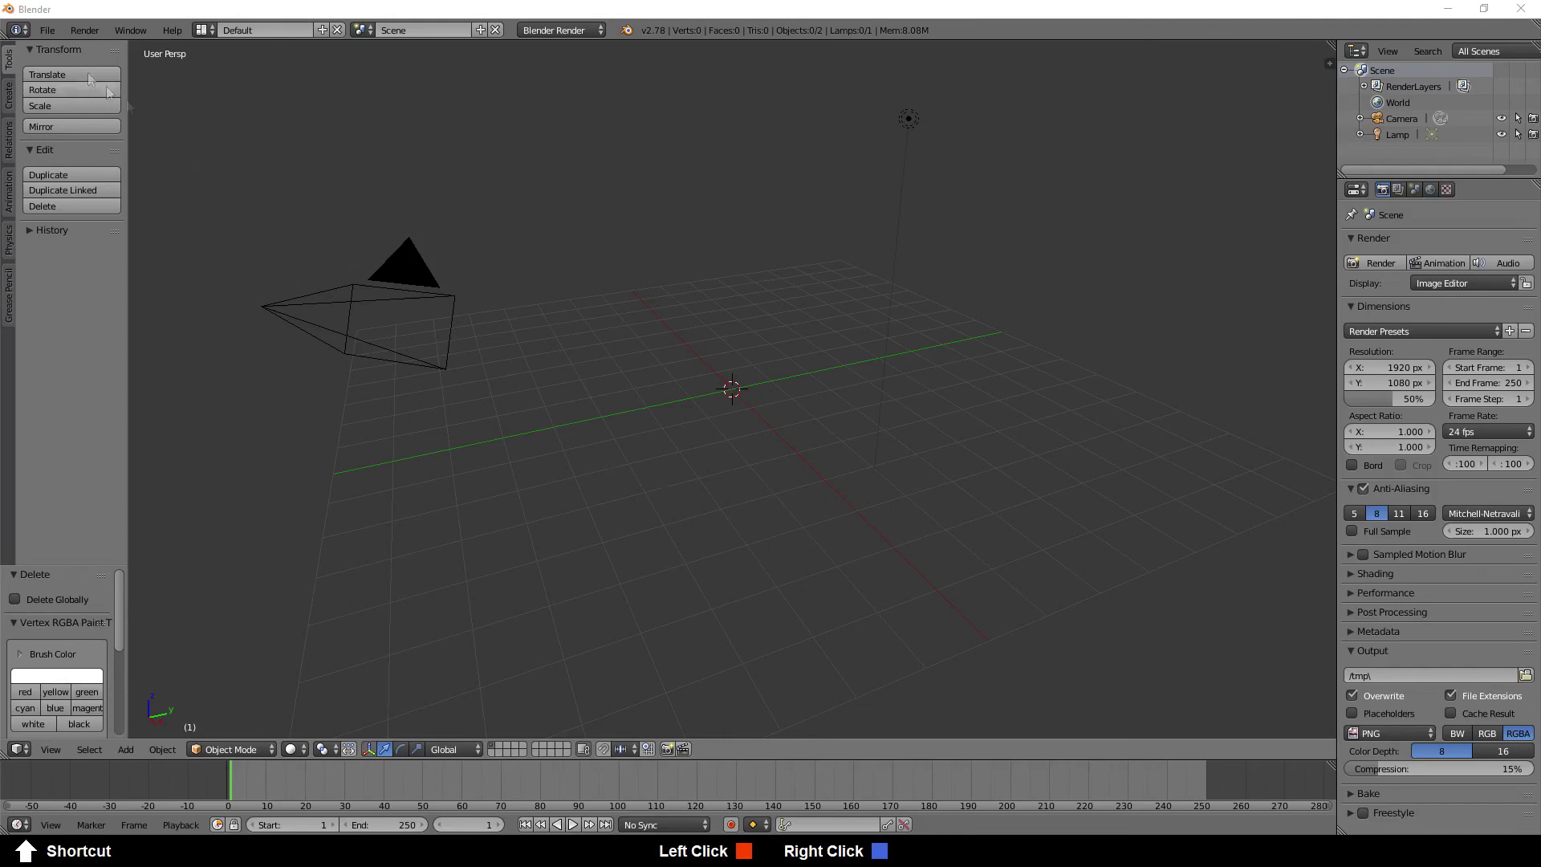
Switch to Blender and import cavefloor3.fbx from the Desktop with the default FBX settings
{"action": "left_click", "coordinate": [44, 30]}
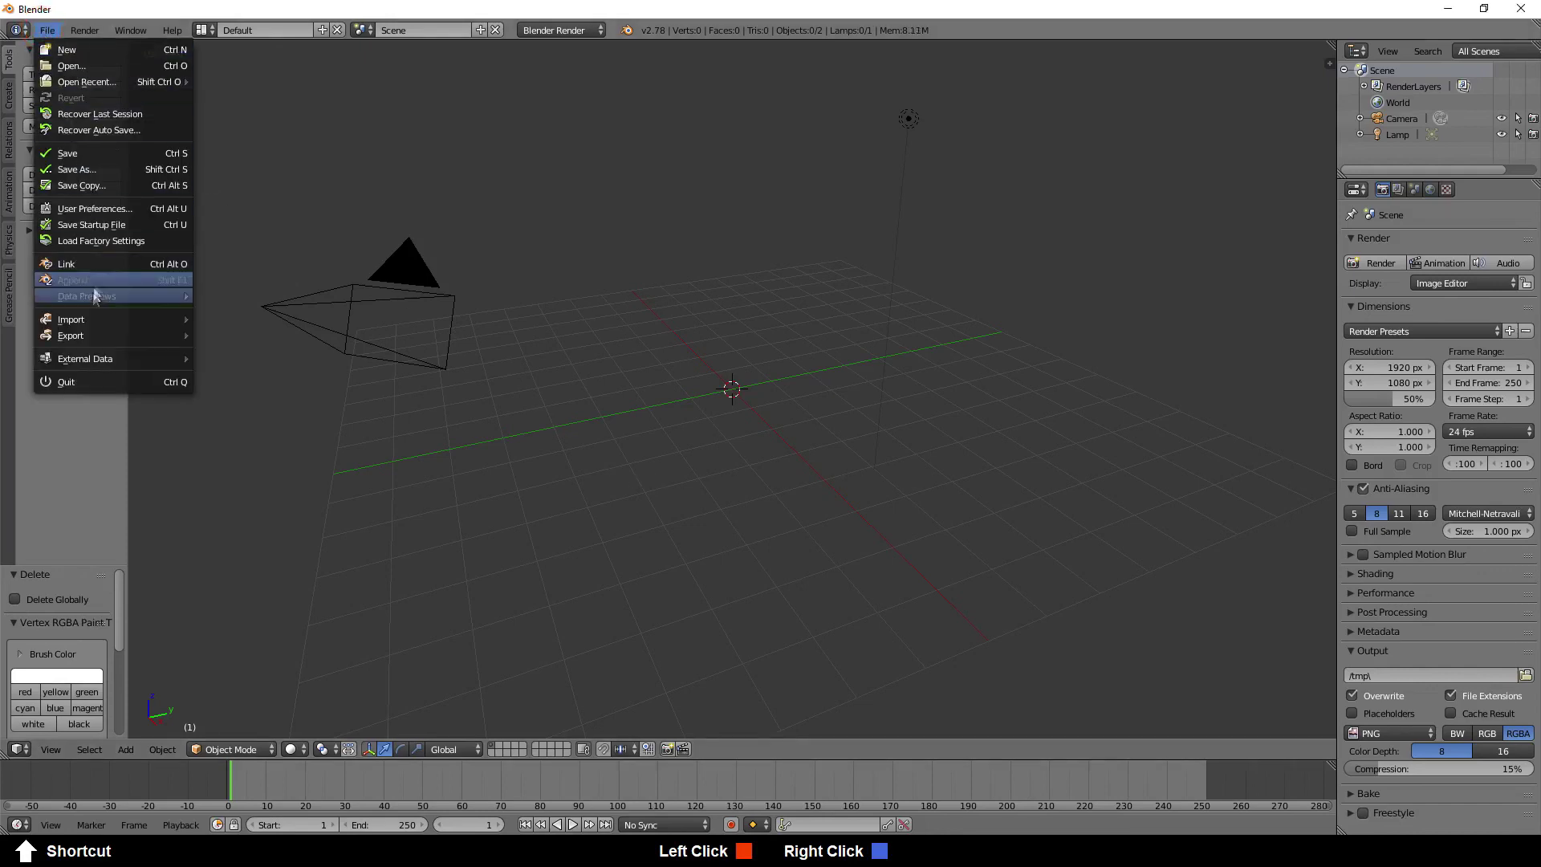
{"action": "mouse_move", "coordinate": [92, 319]}
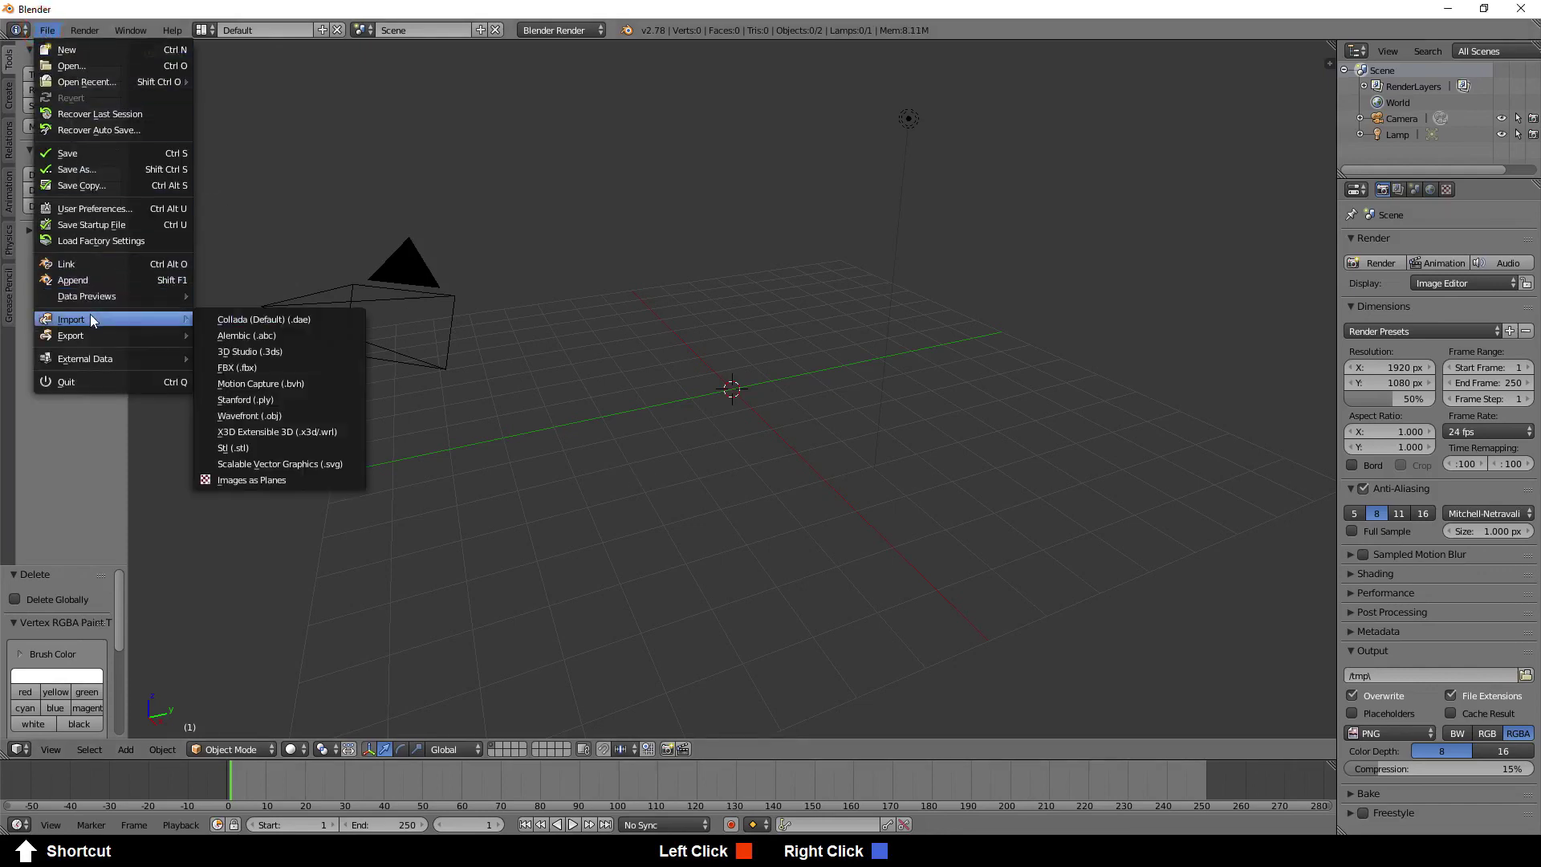
{"action": "left_click", "coordinate": [243, 368]}
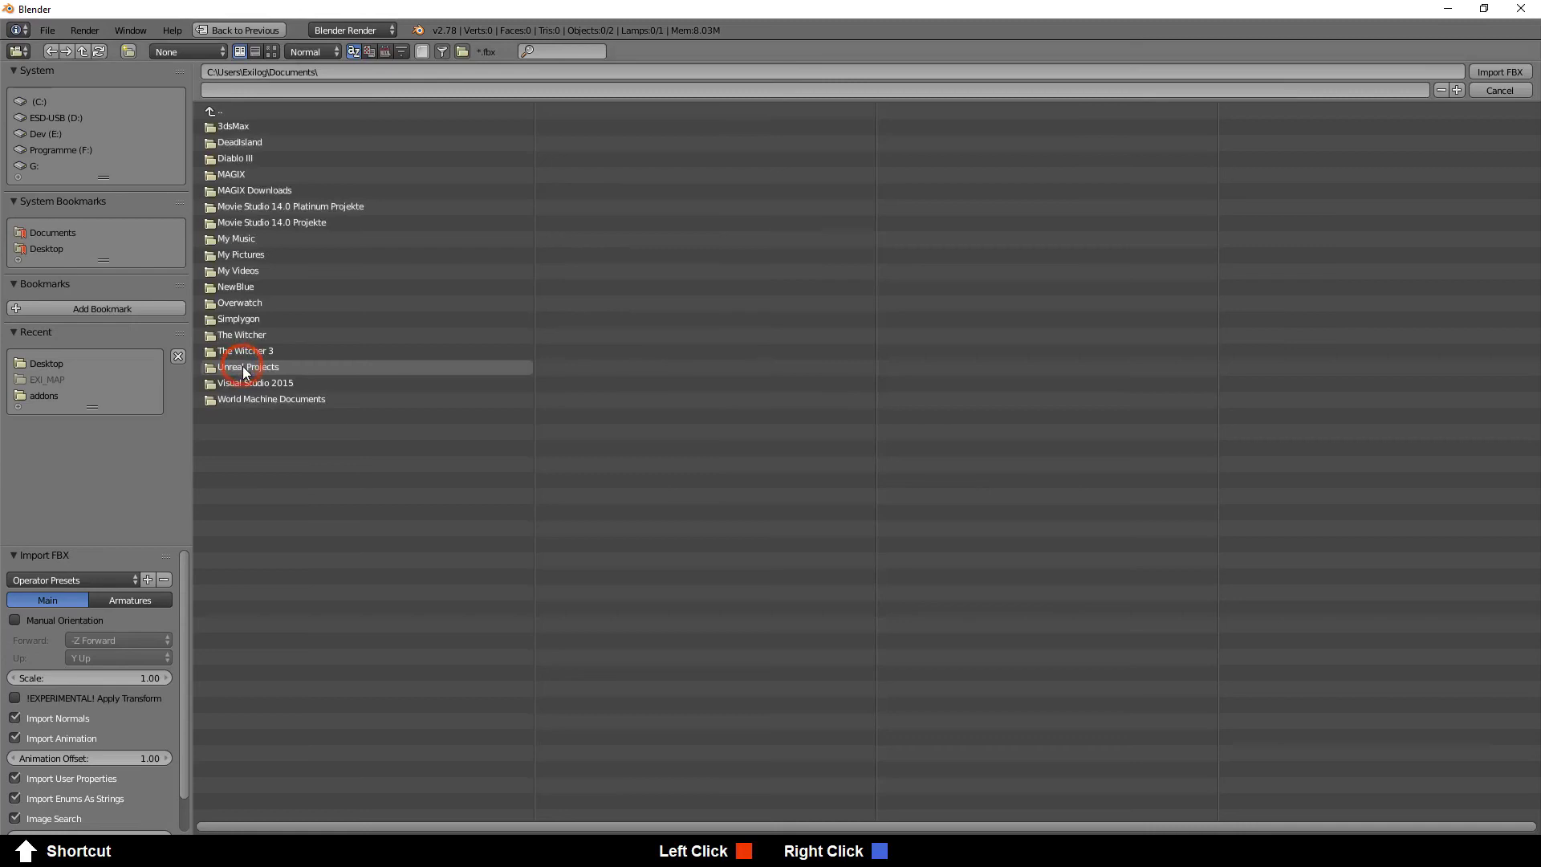
{"action": "left_click", "coordinate": [41, 248]}
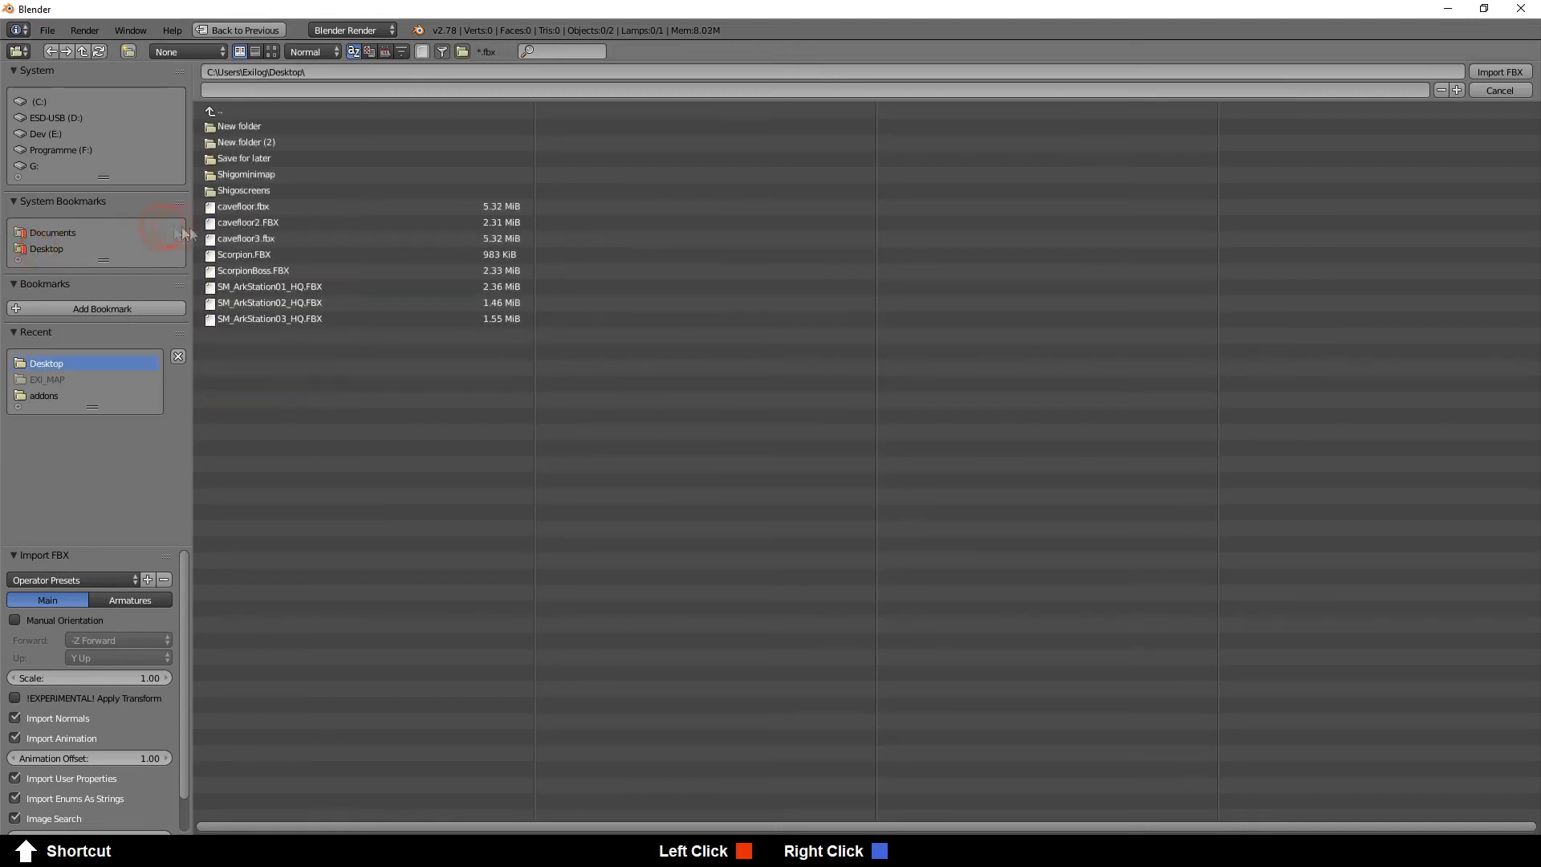
{"action": "left_click", "coordinate": [244, 238]}
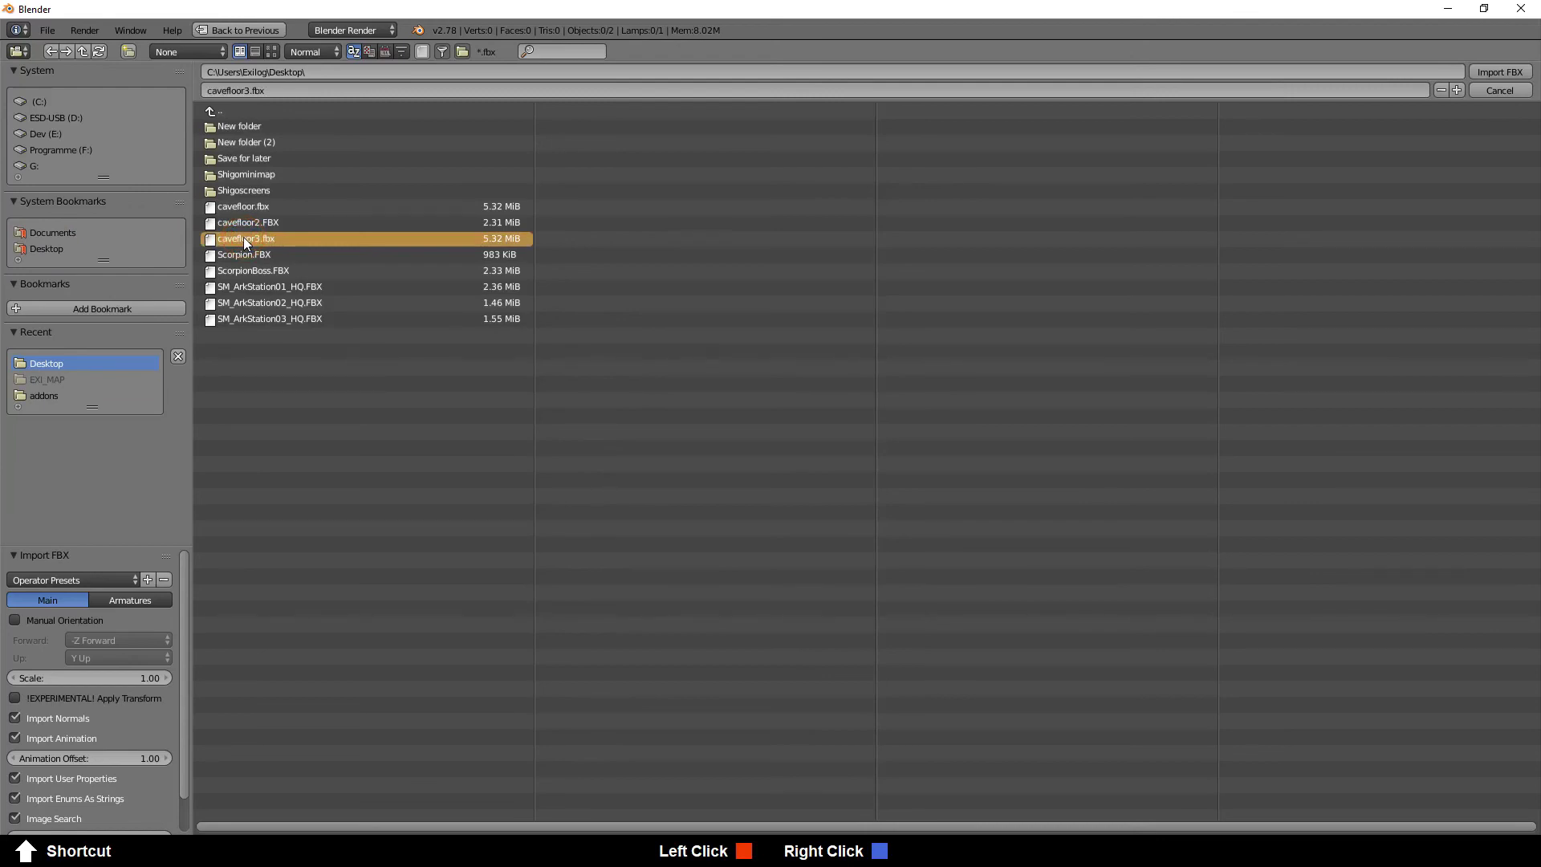
{"action": "double_click", "coordinate": [244, 237]}
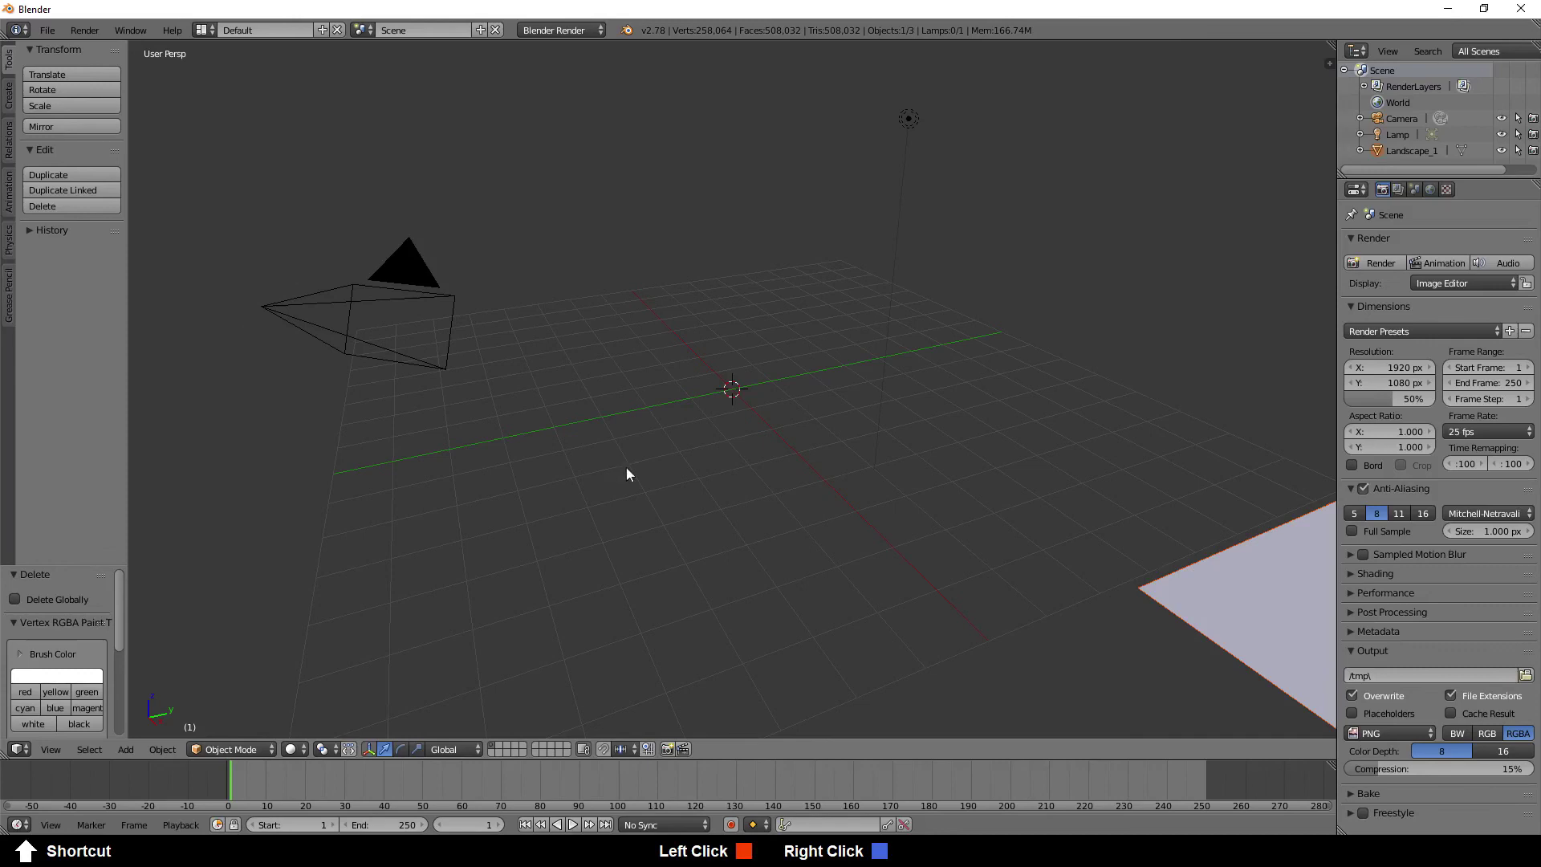
Select the imported Landscape_1 mesh and centre the view on it, seen edge-on from the side
{"action": "middle_click_drag", "start_coordinate": [627, 465], "coordinate": [820, 479]}
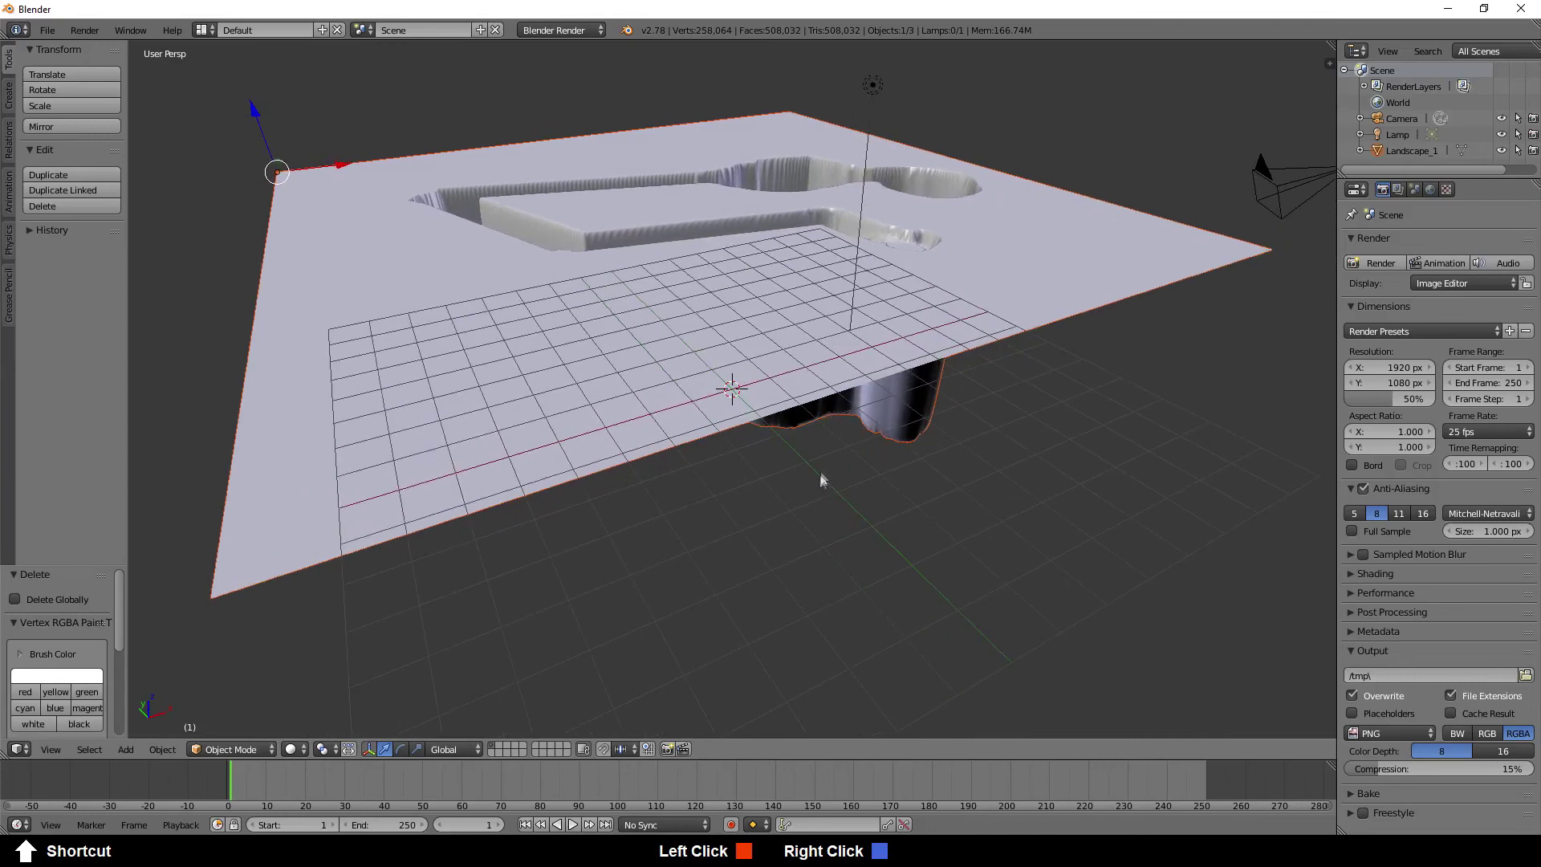
{"action": "right_click", "coordinate": [618, 209]}
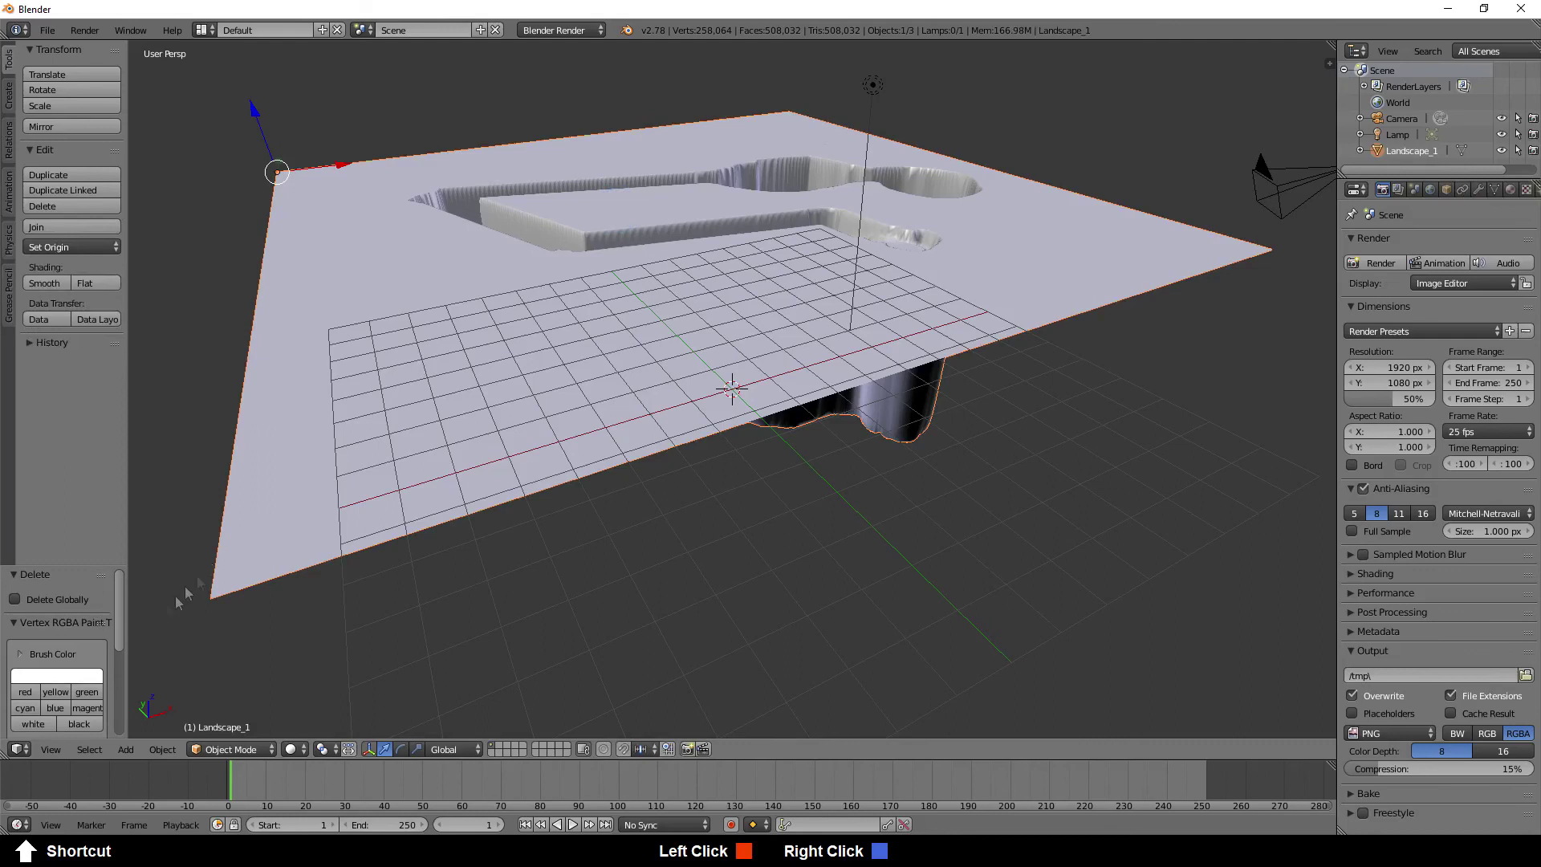
{"action": "left_click", "coordinate": [50, 749]}
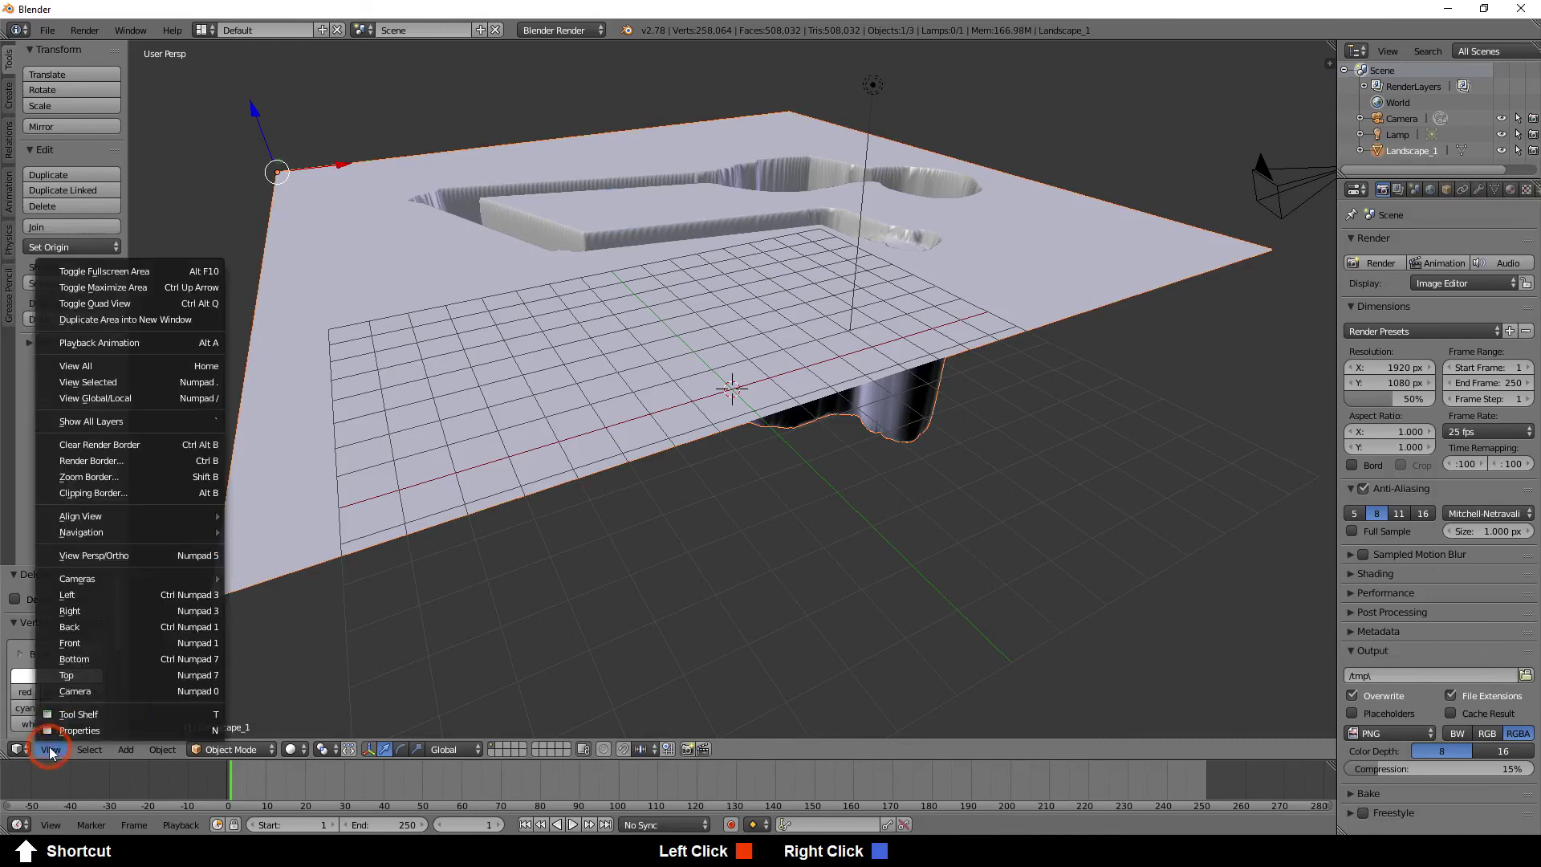
{"action": "mouse_move", "coordinate": [122, 532]}
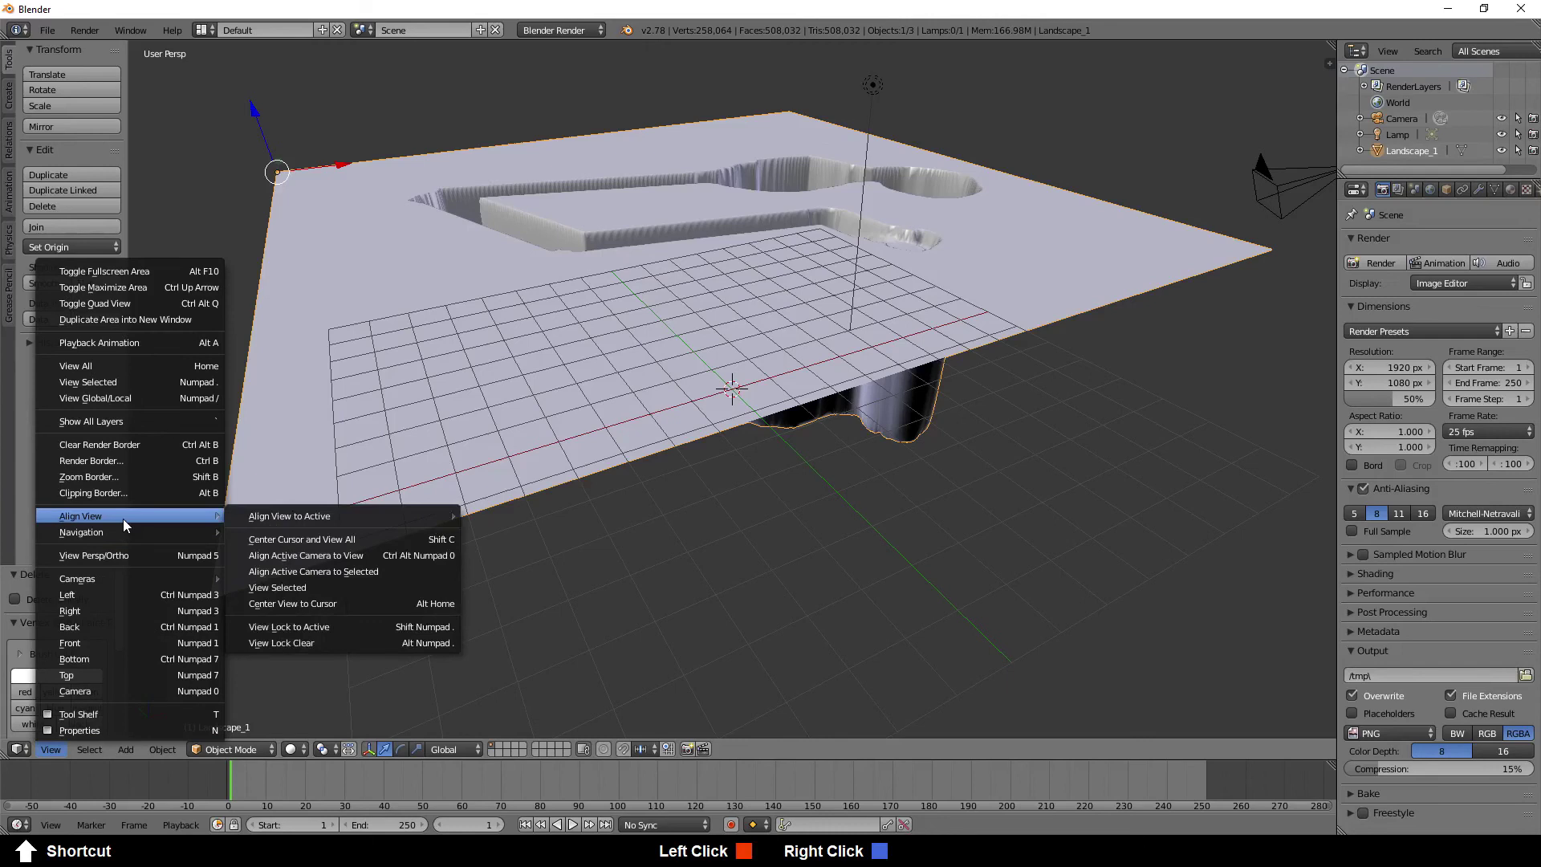
{"action": "left_click", "coordinate": [286, 586]}
{"action": "middle_click_drag", "start_coordinate": [532, 320], "coordinate": [1195, 278]}
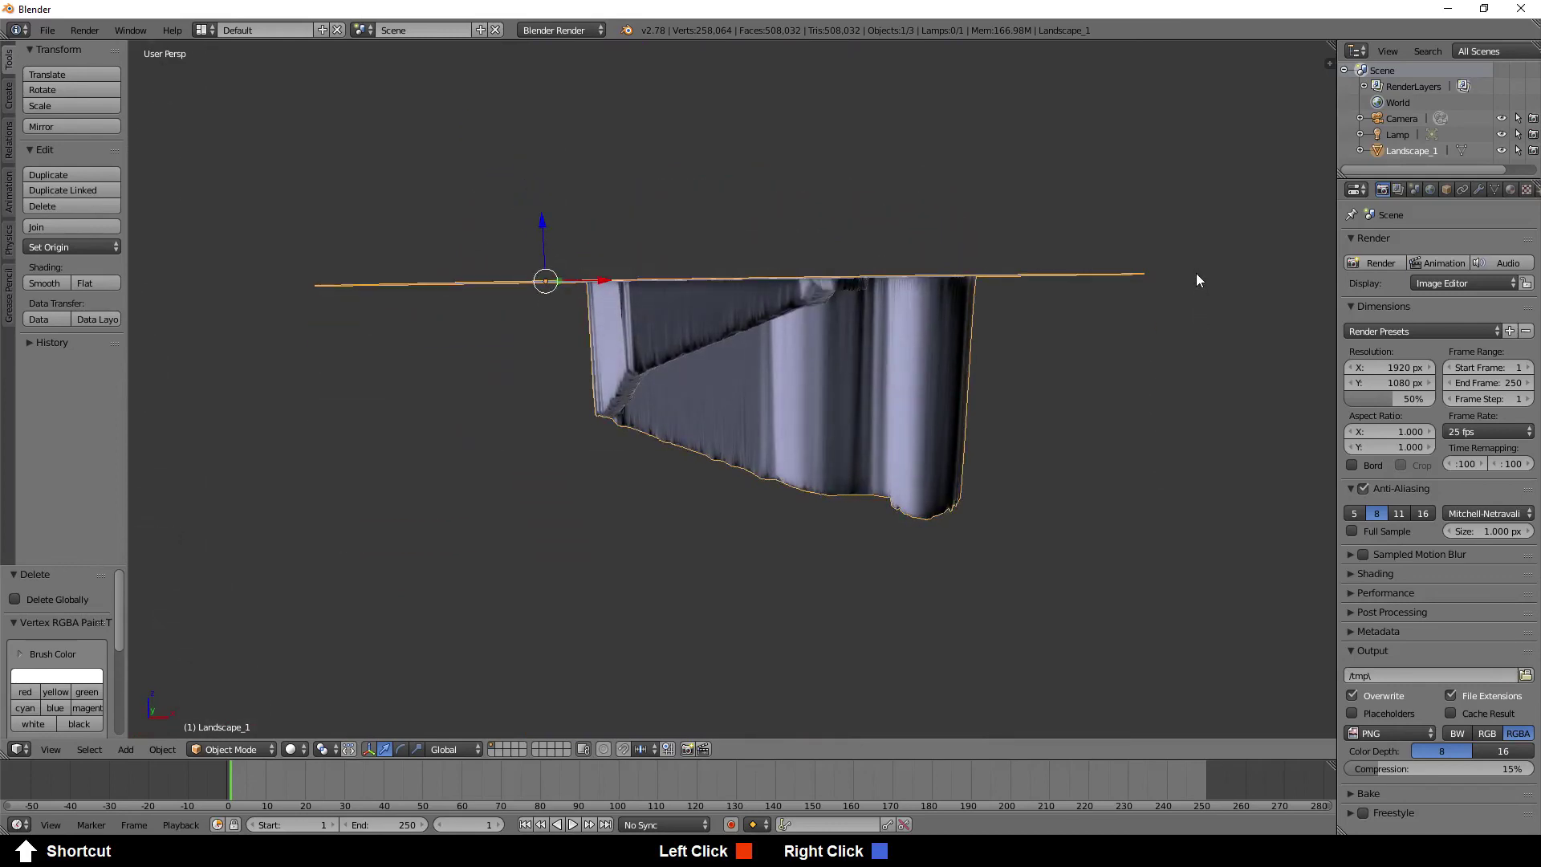
Switch Landscape_1 to Edit Mode and turn off limiting the selection to visible geometry
{"action": "left_click", "coordinate": [214, 749]}
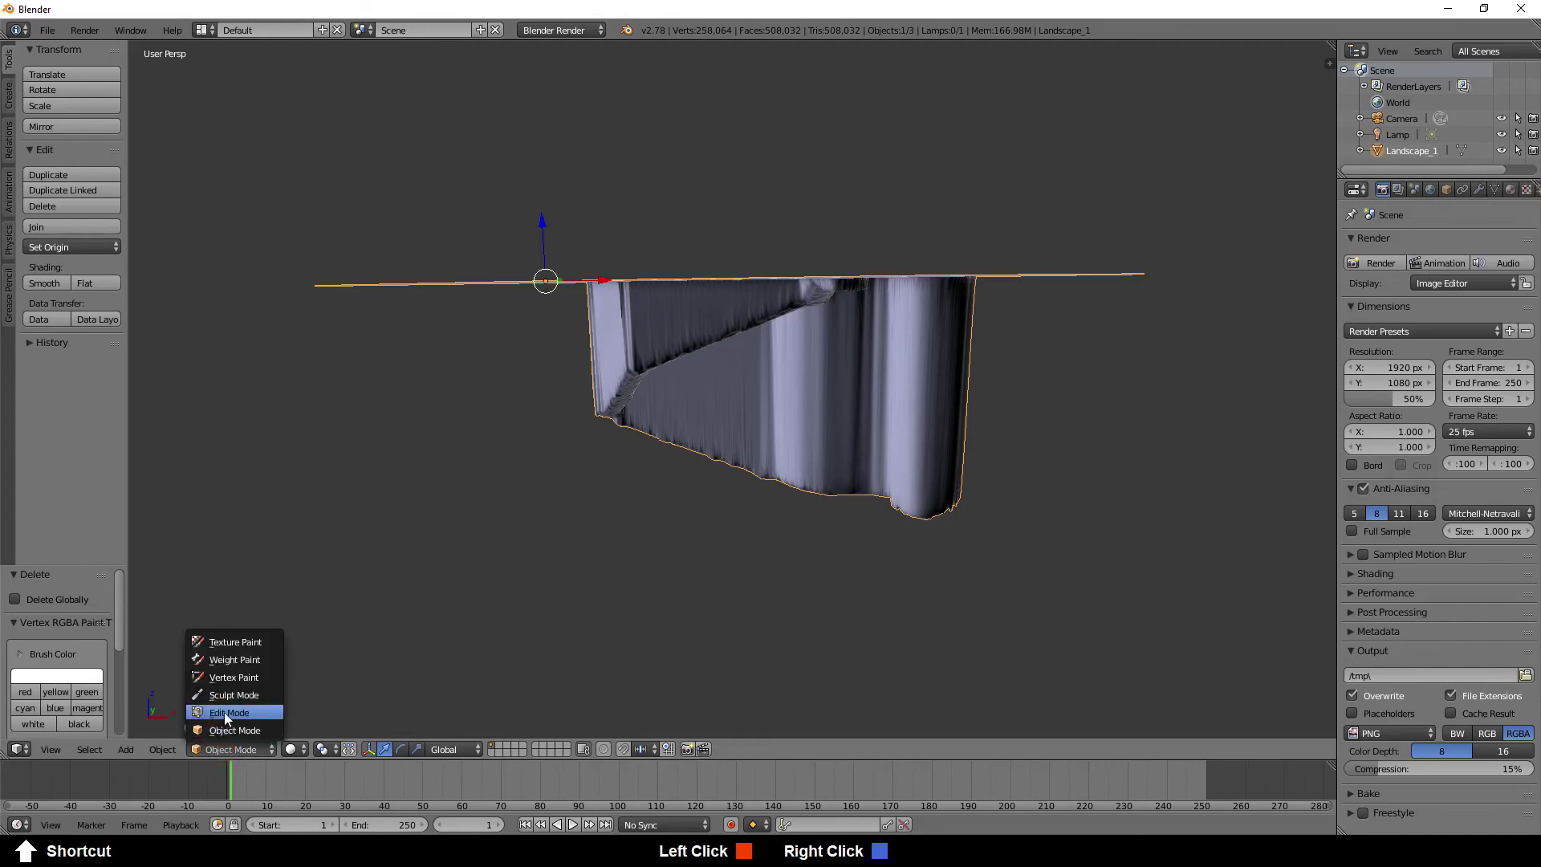
{"action": "left_click", "coordinate": [224, 712]}
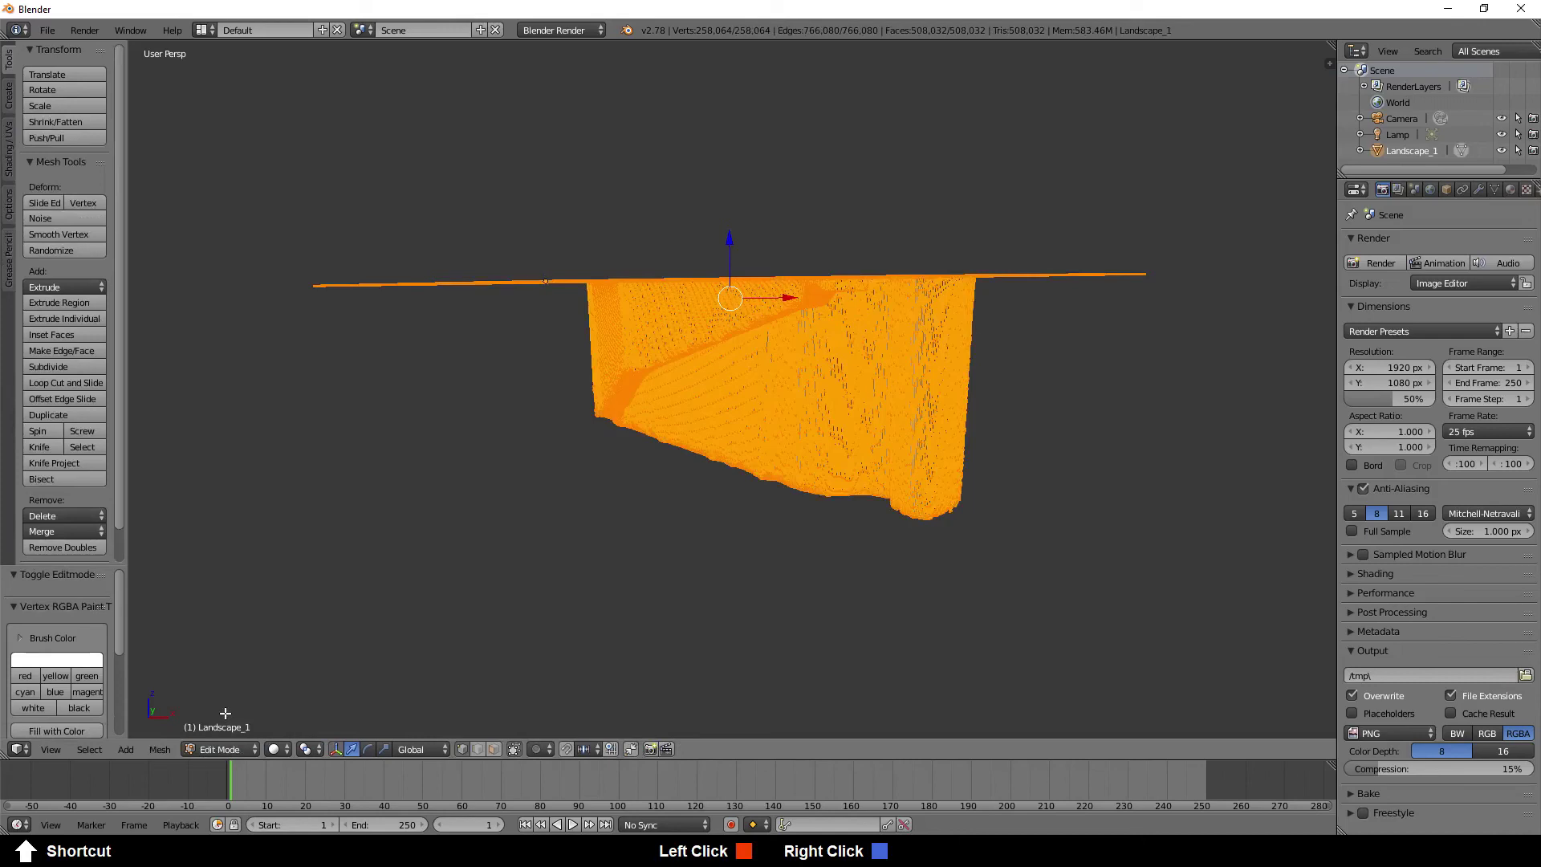
{"action": "left_click", "coordinate": [514, 748]}
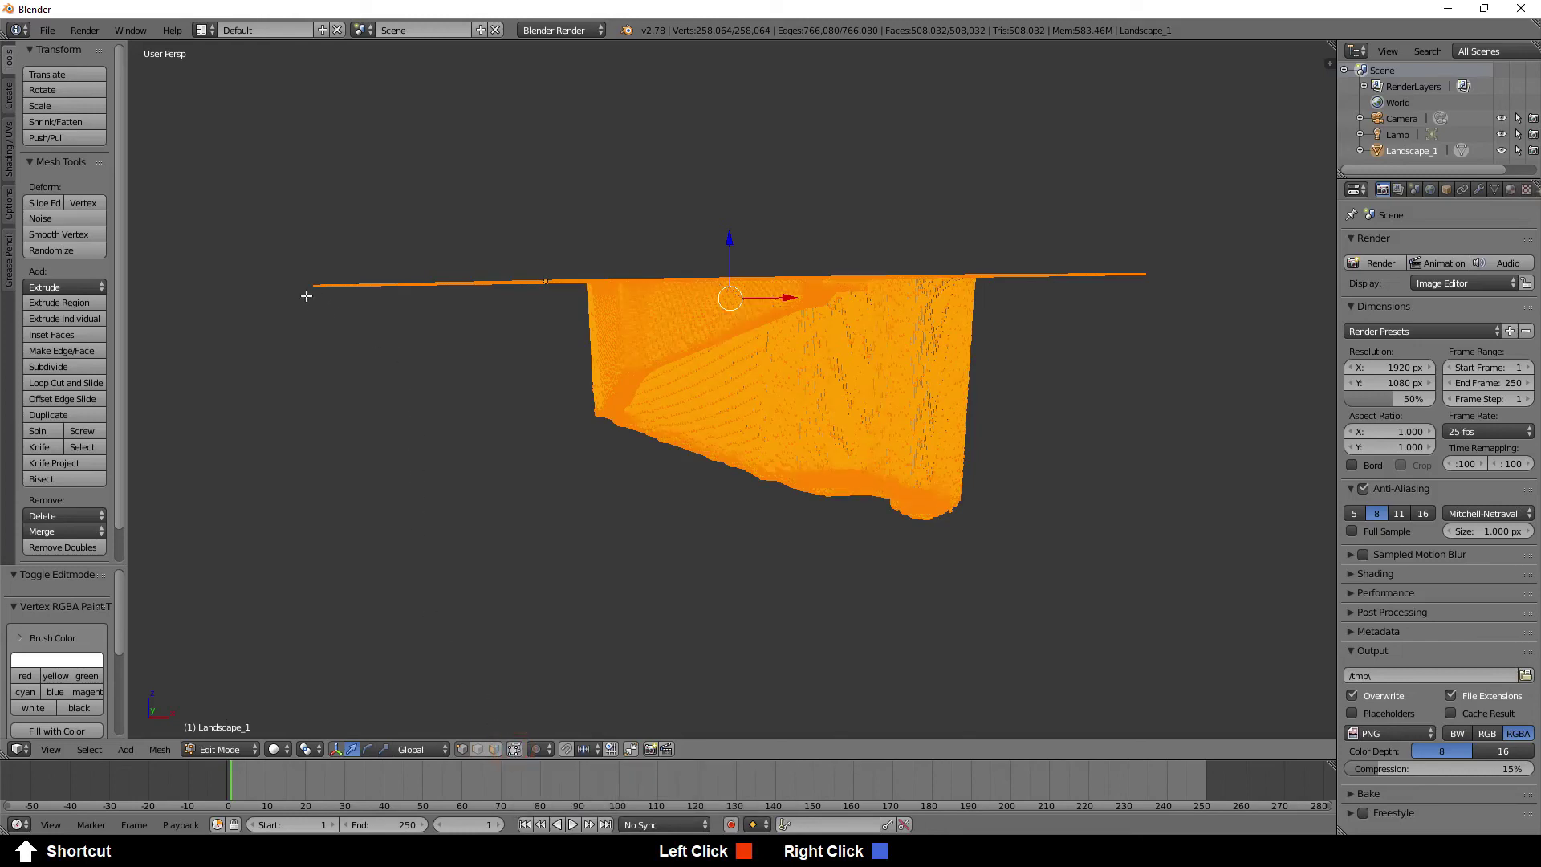
Lasso-select the flat upper plane of the landscape and delete its vertices, keeping only the sunken cave channel
{"action": "left_click", "coordinate": [600, 284]}
{"action": "right_click", "coordinate": [621, 292]}
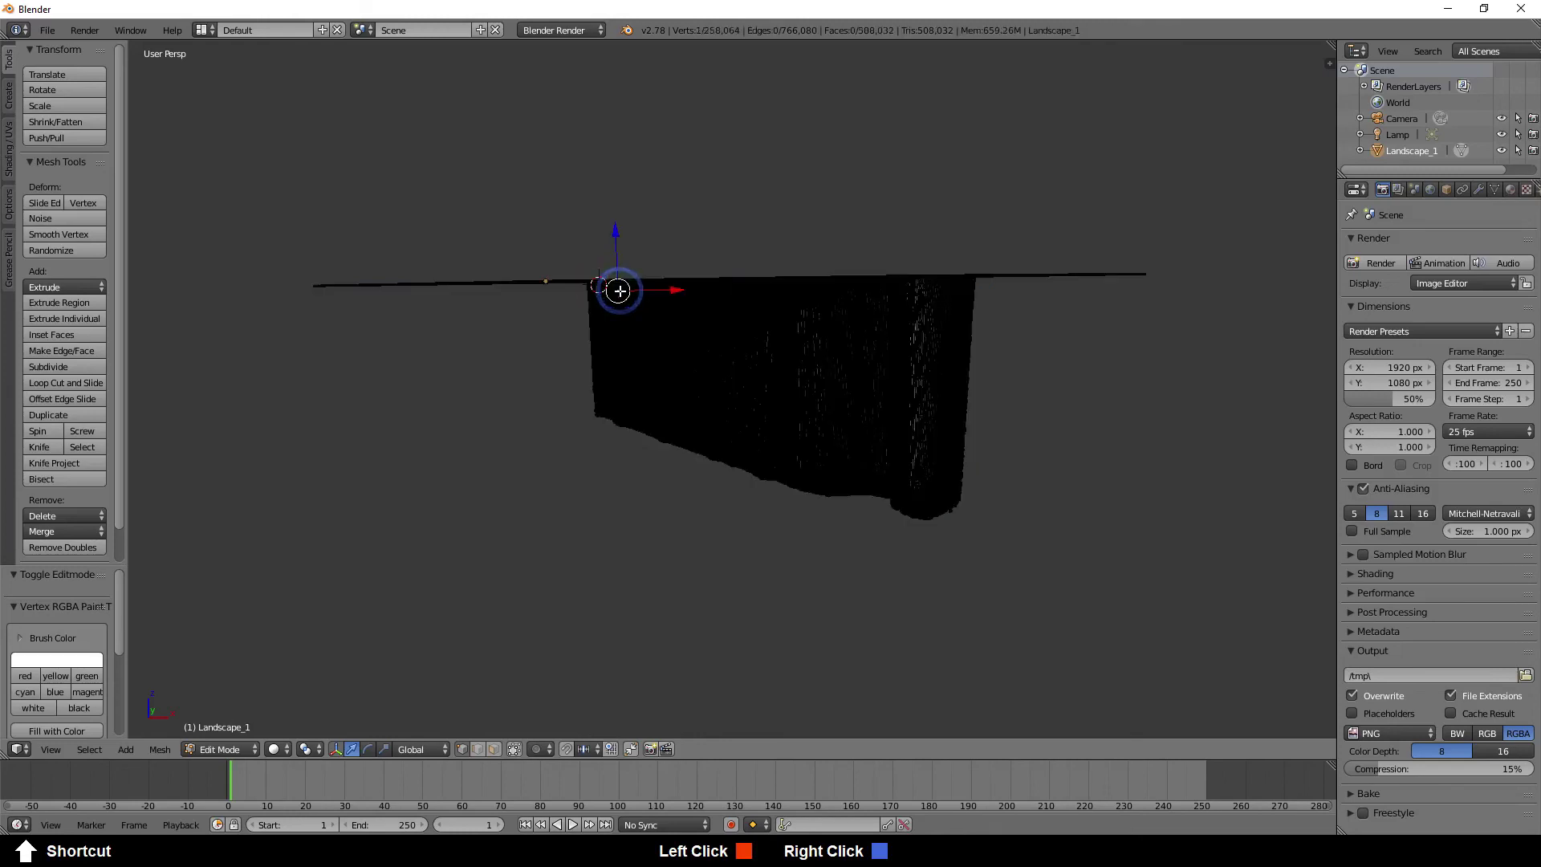
{"action": "right_click", "coordinate": [492, 282]}
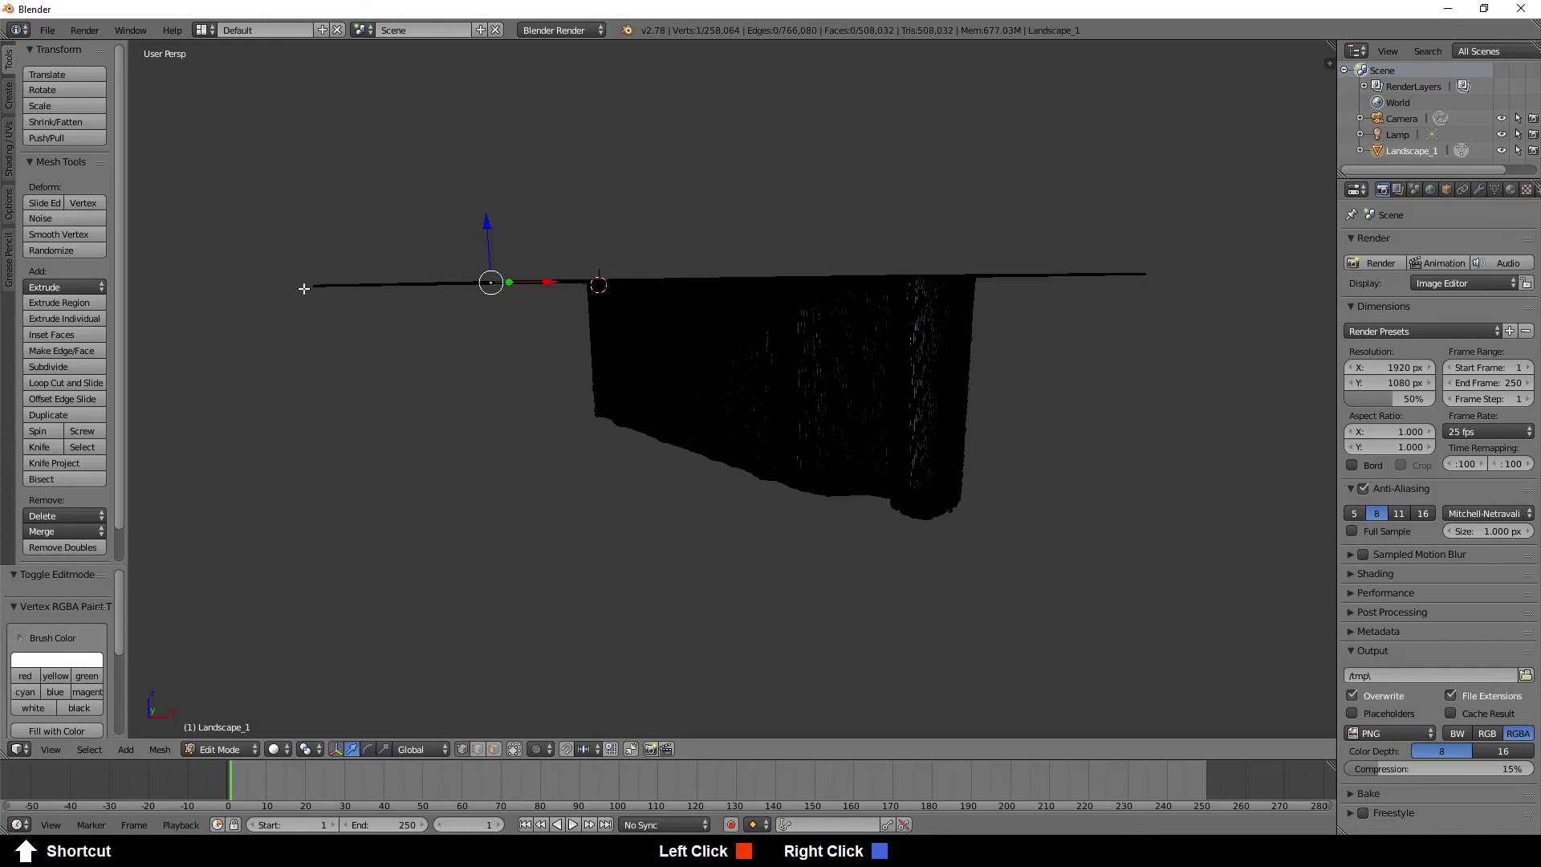
{"action": "mouse_move", "coordinate": [304, 288]}
{"action": "left_mouse_down"}
{"action": "mouse_move", "coordinate": [330, 251]}
{"action": "mouse_move", "coordinate": [313, 283]}
{"action": "left_mouse_up"}
{"action": "mouse_move", "coordinate": [306, 288]}
{"action": "left_mouse_down", "text": "ctrl"}
{"action": "mouse_move", "coordinate": [334, 258]}
{"action": "mouse_move", "coordinate": [427, 234]}
{"action": "mouse_move", "coordinate": [713, 222]}
{"action": "mouse_move", "coordinate": [1159, 255]}
{"action": "mouse_move", "coordinate": [1159, 275]}
{"action": "left_mouse_up", "text": "ctrl"}
{"action": "middle_click_drag", "start_coordinate": [696, 341], "coordinate": [817, 457]}
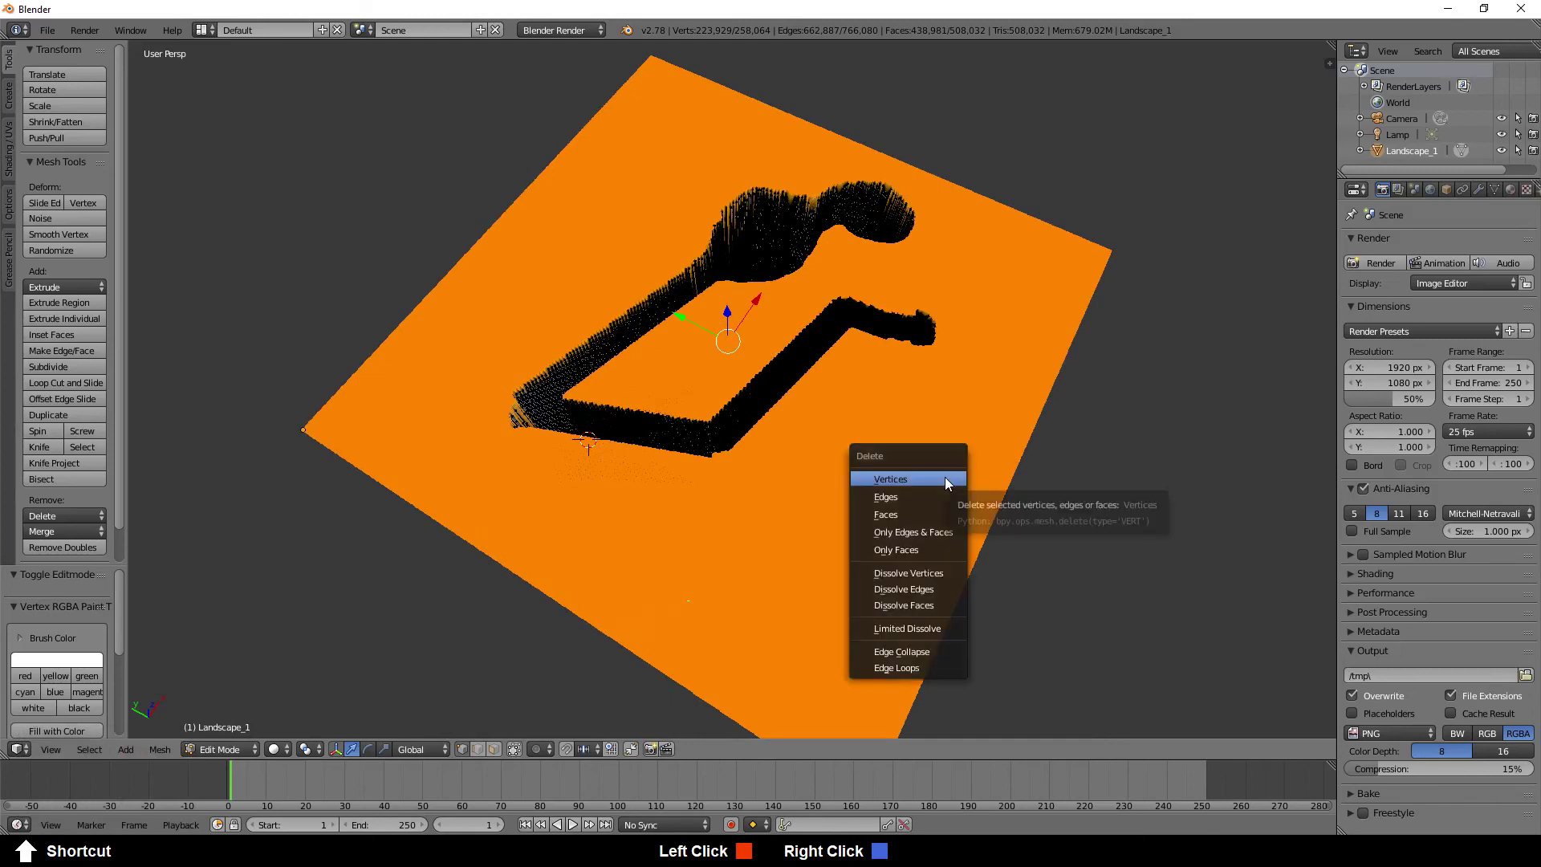
{"action": "left_click", "coordinate": [946, 478]}
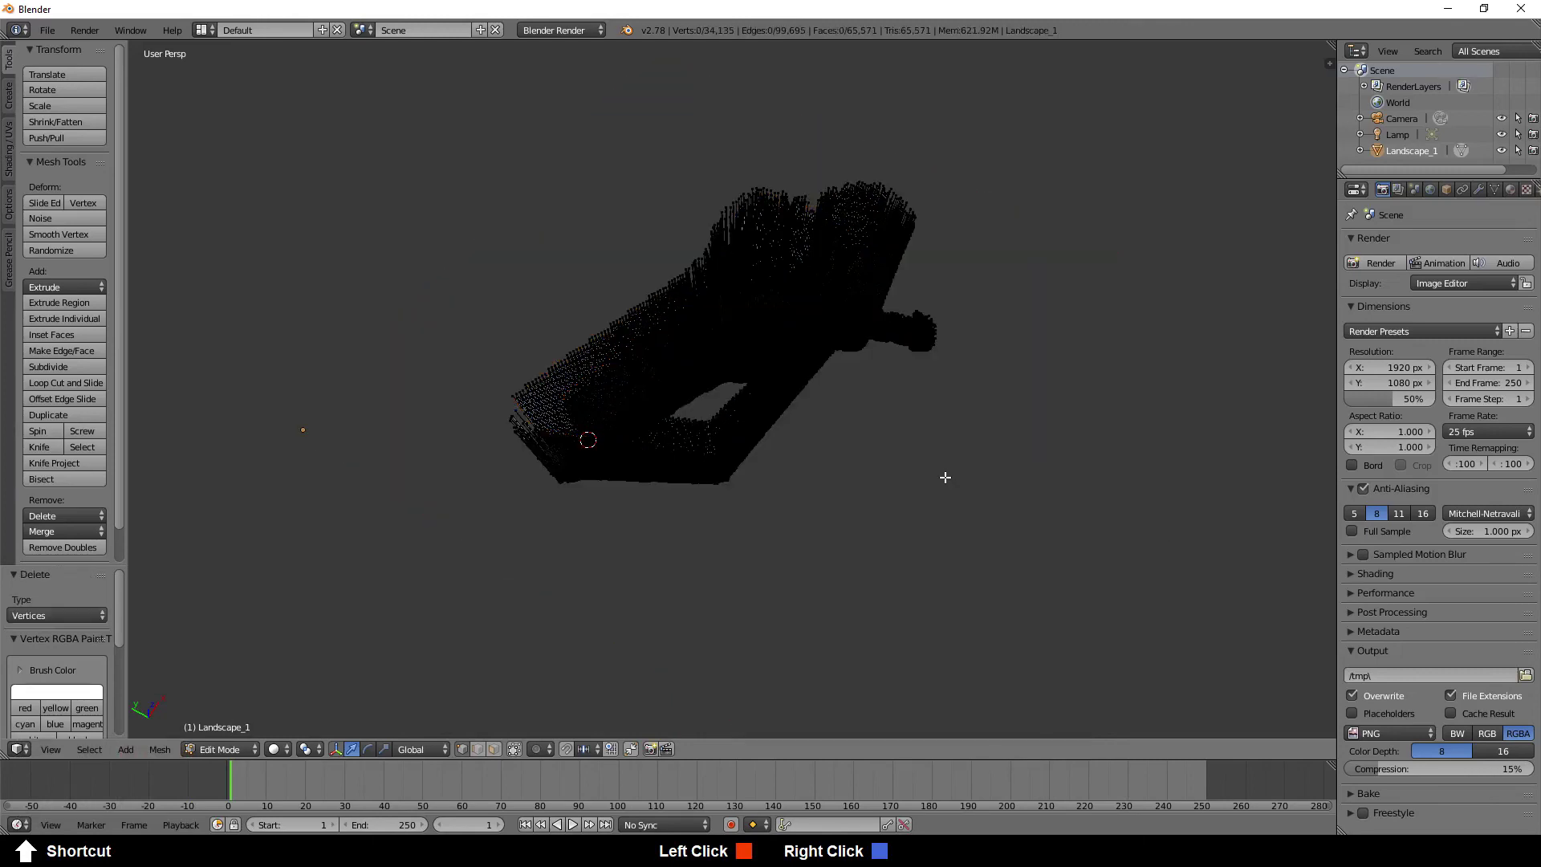
Turn limiting the selection to visible geometry back on for the remaining cave mesh
{"action": "scroll", "coordinate": [690, 382], "scroll_direction": "up", "scroll_amount": 5}
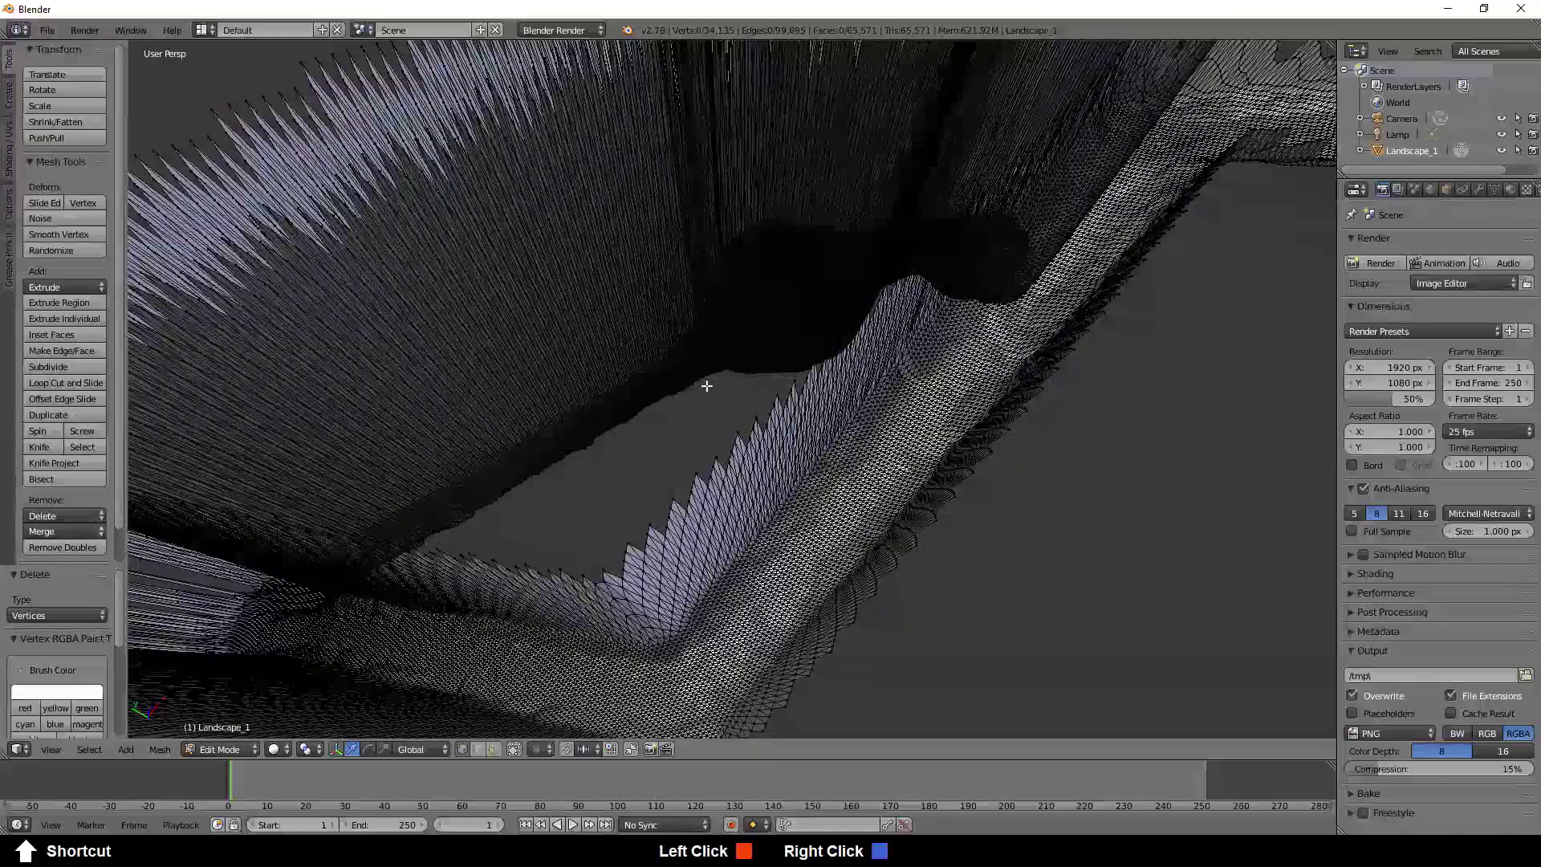
{"action": "middle_click_drag", "start_coordinate": [637, 287], "coordinate": [1041, 260]}
{"action": "left_click", "coordinate": [517, 751]}
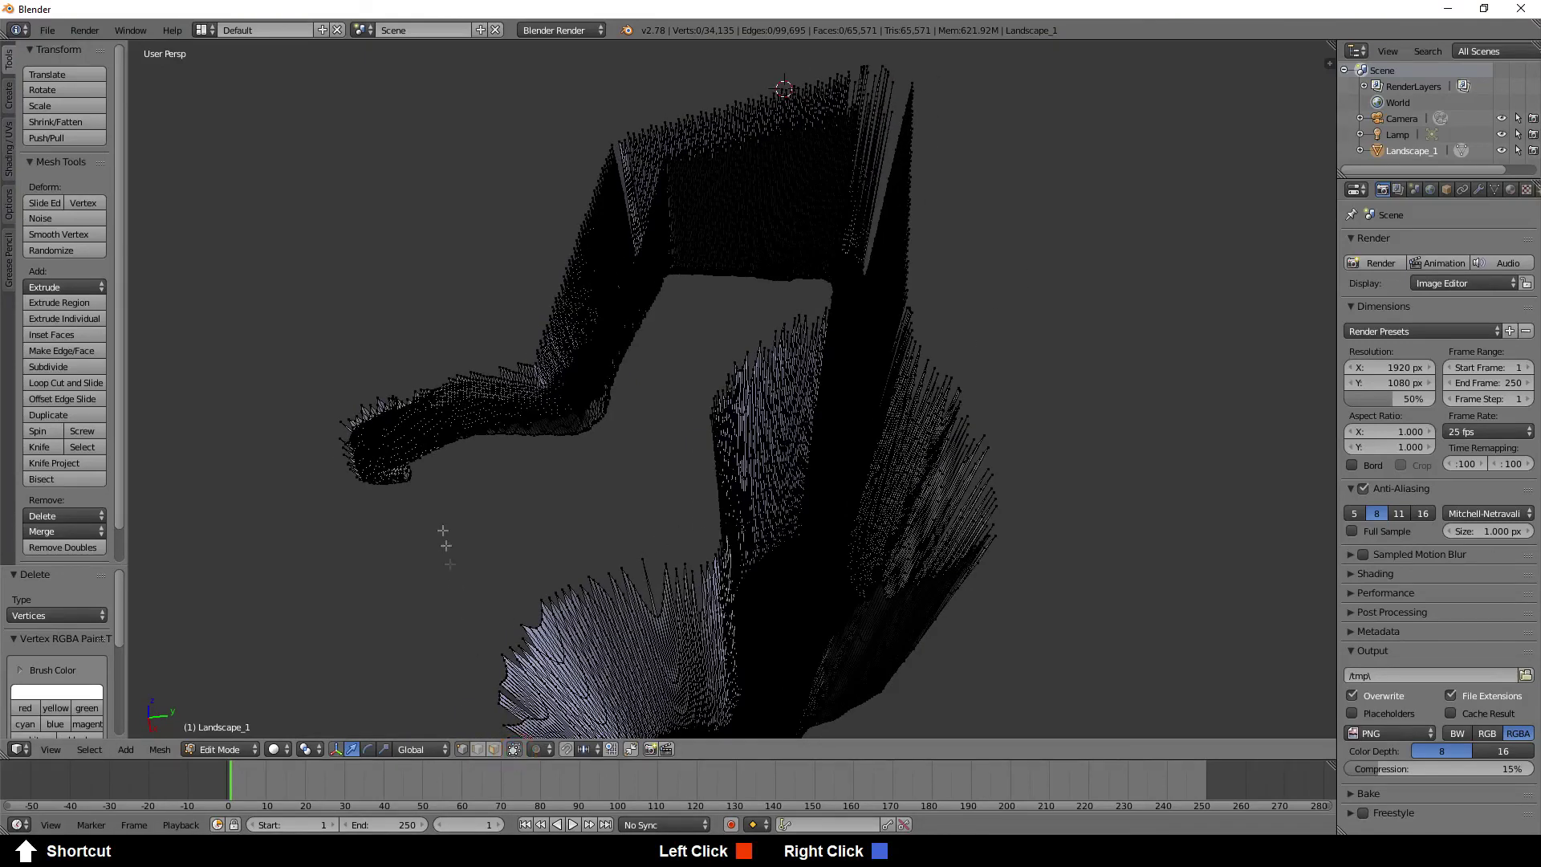
Circle-select the jagged wall vertices around the tunnel's shallow end and along one side past its bend, and delete them
{"action": "scroll", "coordinate": [400, 441], "scroll_direction": "up", "scroll_amount": 4}
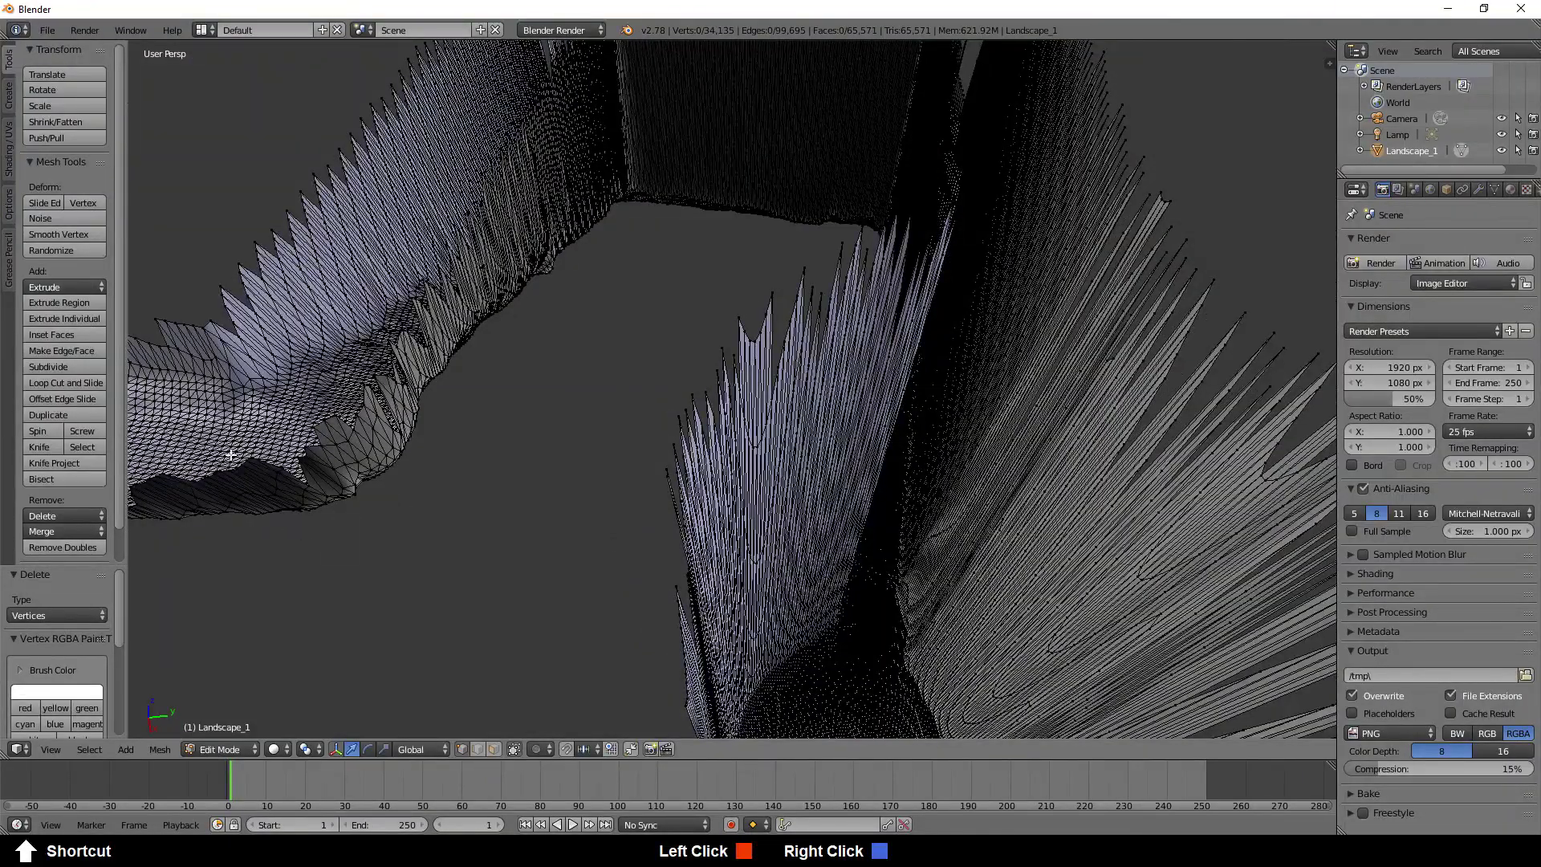
{"action": "middle_click_drag", "start_coordinate": [204, 452], "coordinate": [454, 422]}
{"action": "scroll", "coordinate": [454, 437], "scroll_direction": "up", "scroll_amount": 2}
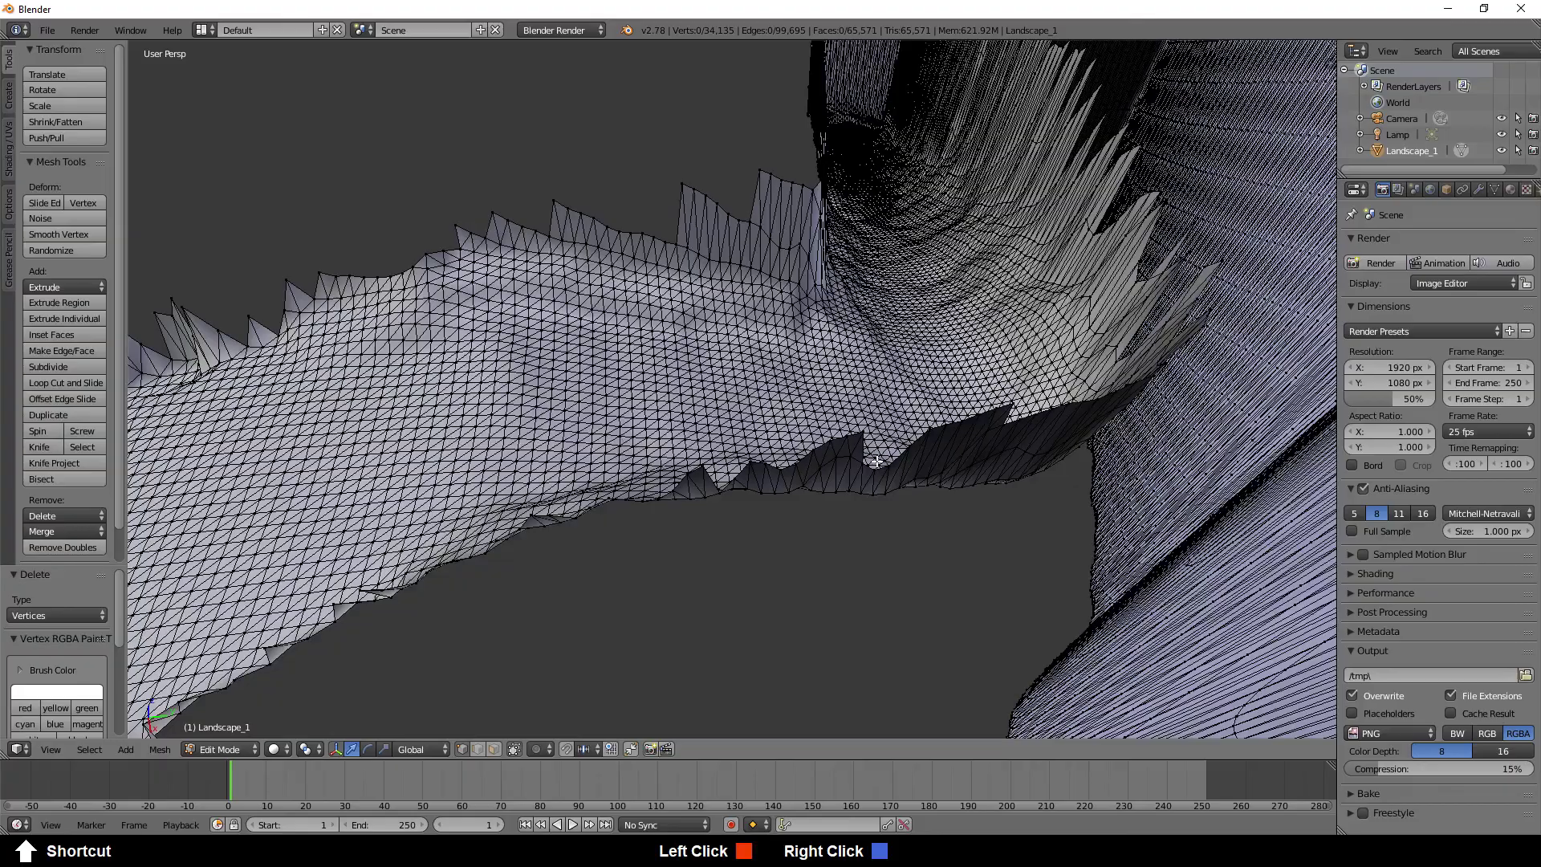
{"action": "middle_click_drag", "start_coordinate": [302, 487], "coordinate": [365, 480]}
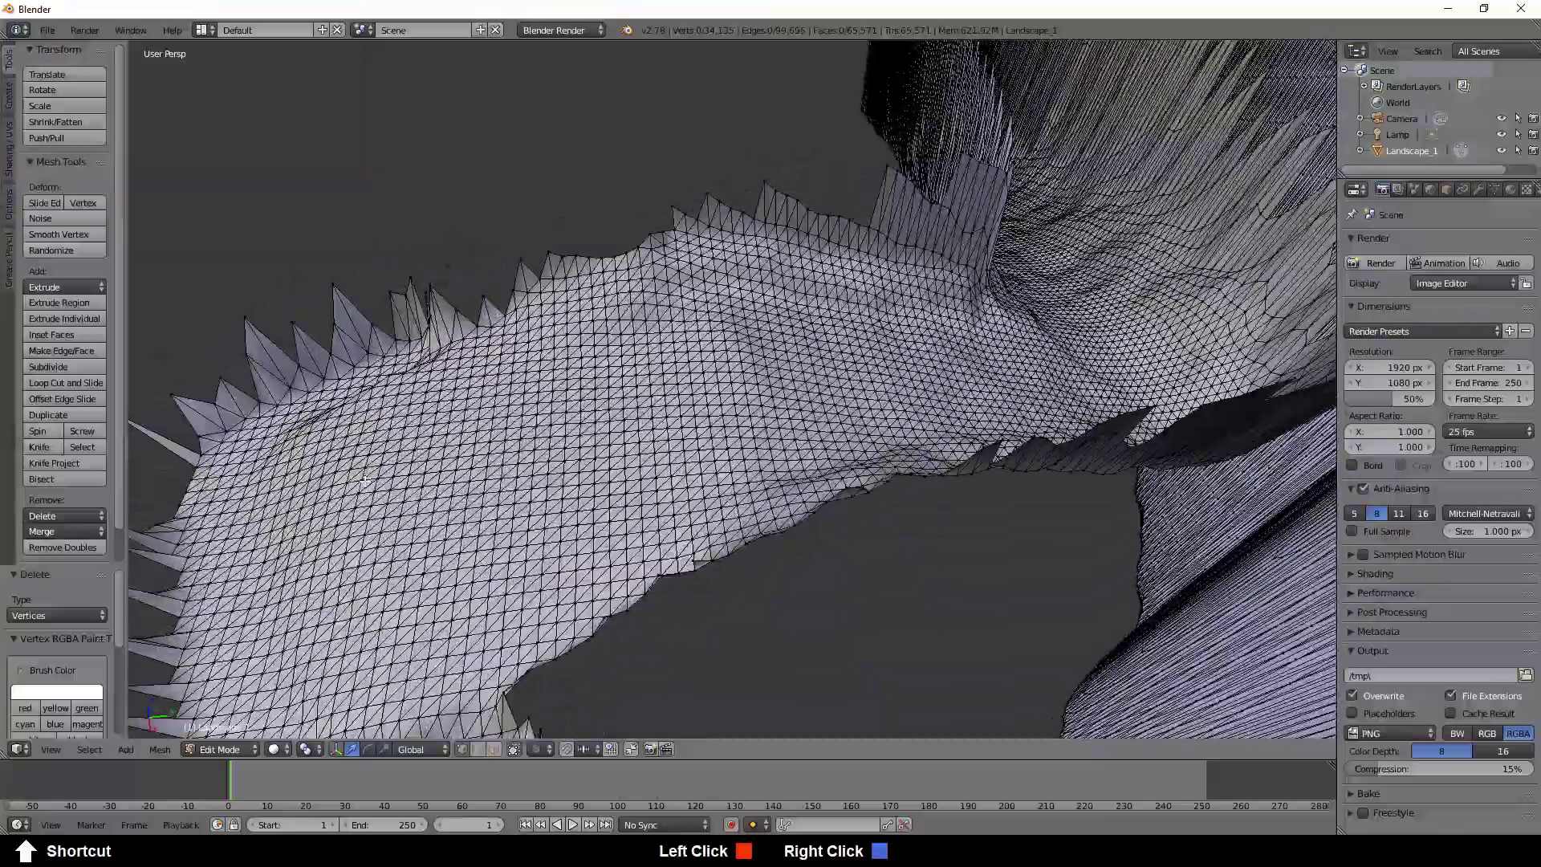
{"action": "scroll", "coordinate": [538, 445], "scroll_direction": "down", "scroll_amount": 3}
{"action": "scroll", "coordinate": [573, 446], "scroll_direction": "up", "scroll_amount": 3}
{"action": "scroll", "coordinate": [573, 447], "scroll_direction": "down", "scroll_amount": 3}
{"action": "middle_click_drag", "start_coordinate": [602, 420], "coordinate": [578, 434]}
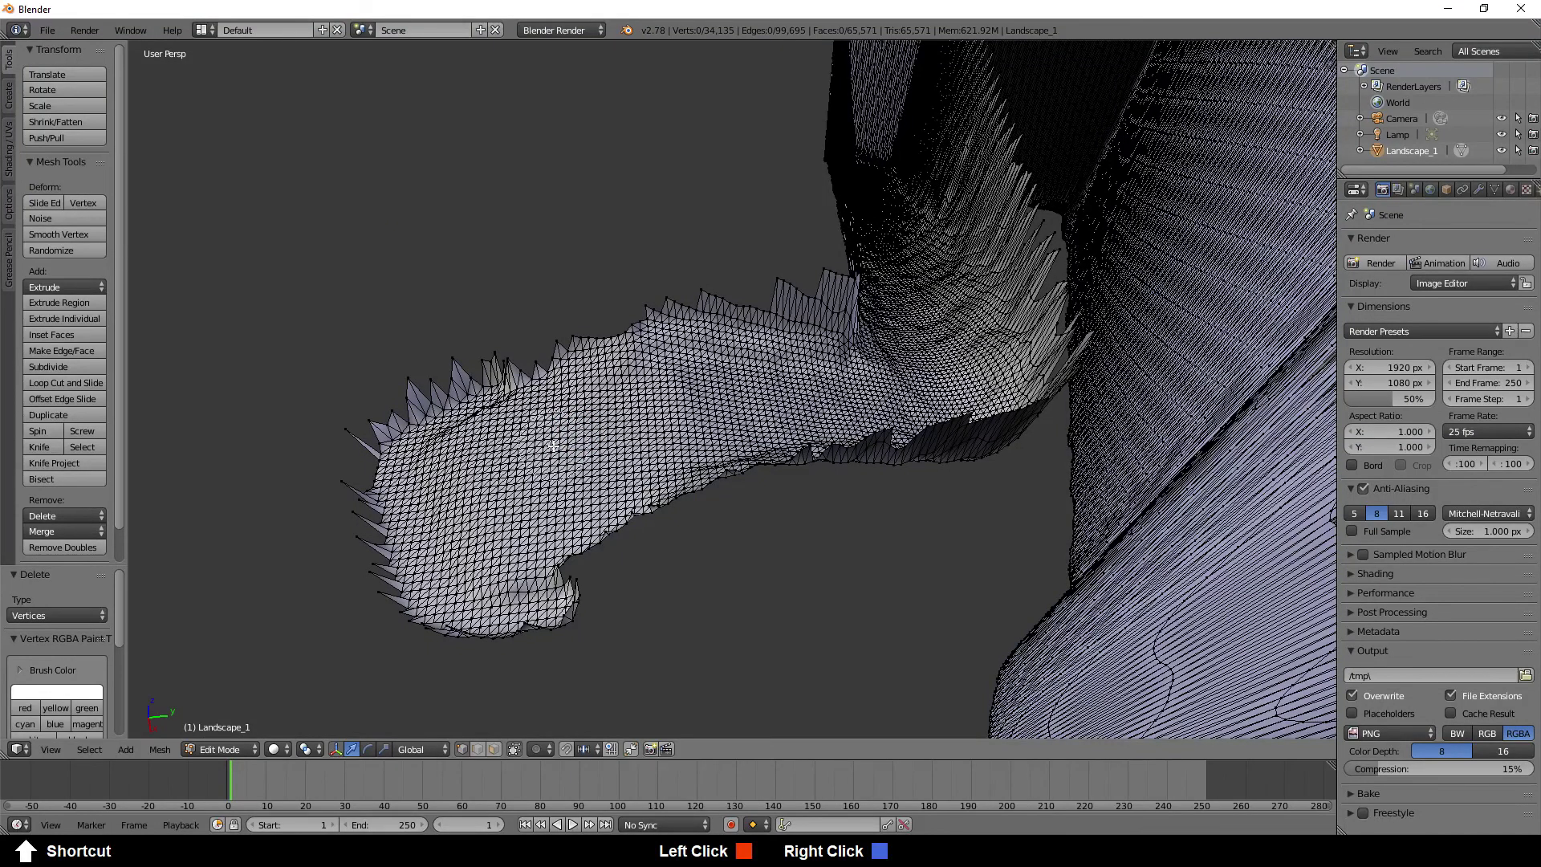
{"action": "key", "text": "c"}
{"action": "mouse_move", "coordinate": [491, 349]}
{"action": "left_mouse_down"}
{"action": "mouse_move", "coordinate": [411, 392]}
{"action": "mouse_move", "coordinate": [362, 446]}
{"action": "mouse_move", "coordinate": [371, 545]}
{"action": "mouse_move", "coordinate": [399, 618]}
{"action": "mouse_move", "coordinate": [434, 639]}
{"action": "mouse_move", "coordinate": [545, 636]}
{"action": "mouse_move", "coordinate": [577, 613]}
{"action": "left_mouse_up"}
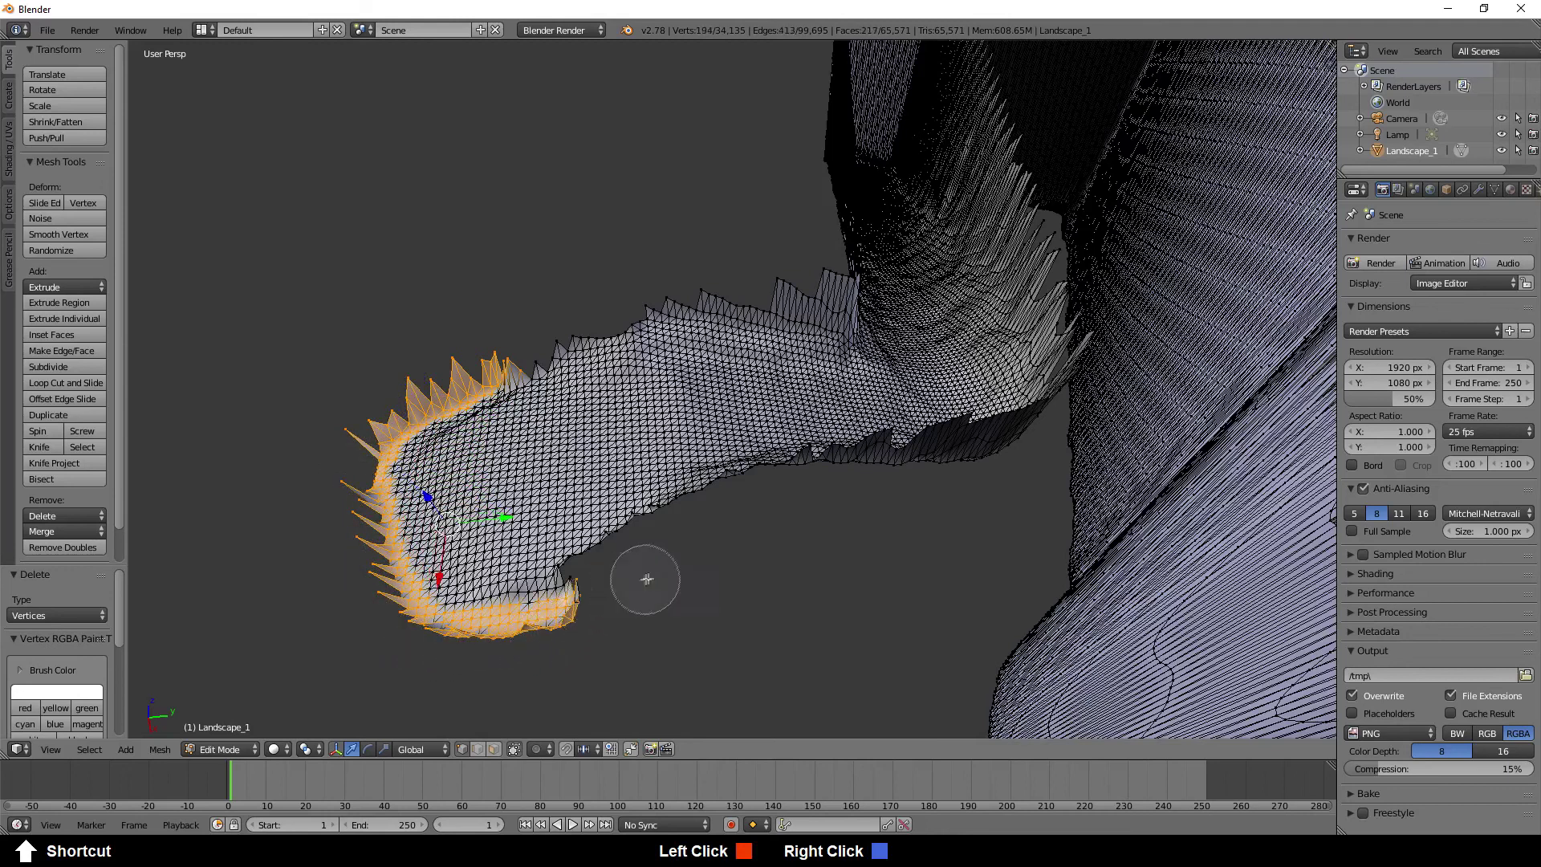
{"action": "left_click_drag", "start_coordinate": [624, 286], "coordinate": [824, 299]}
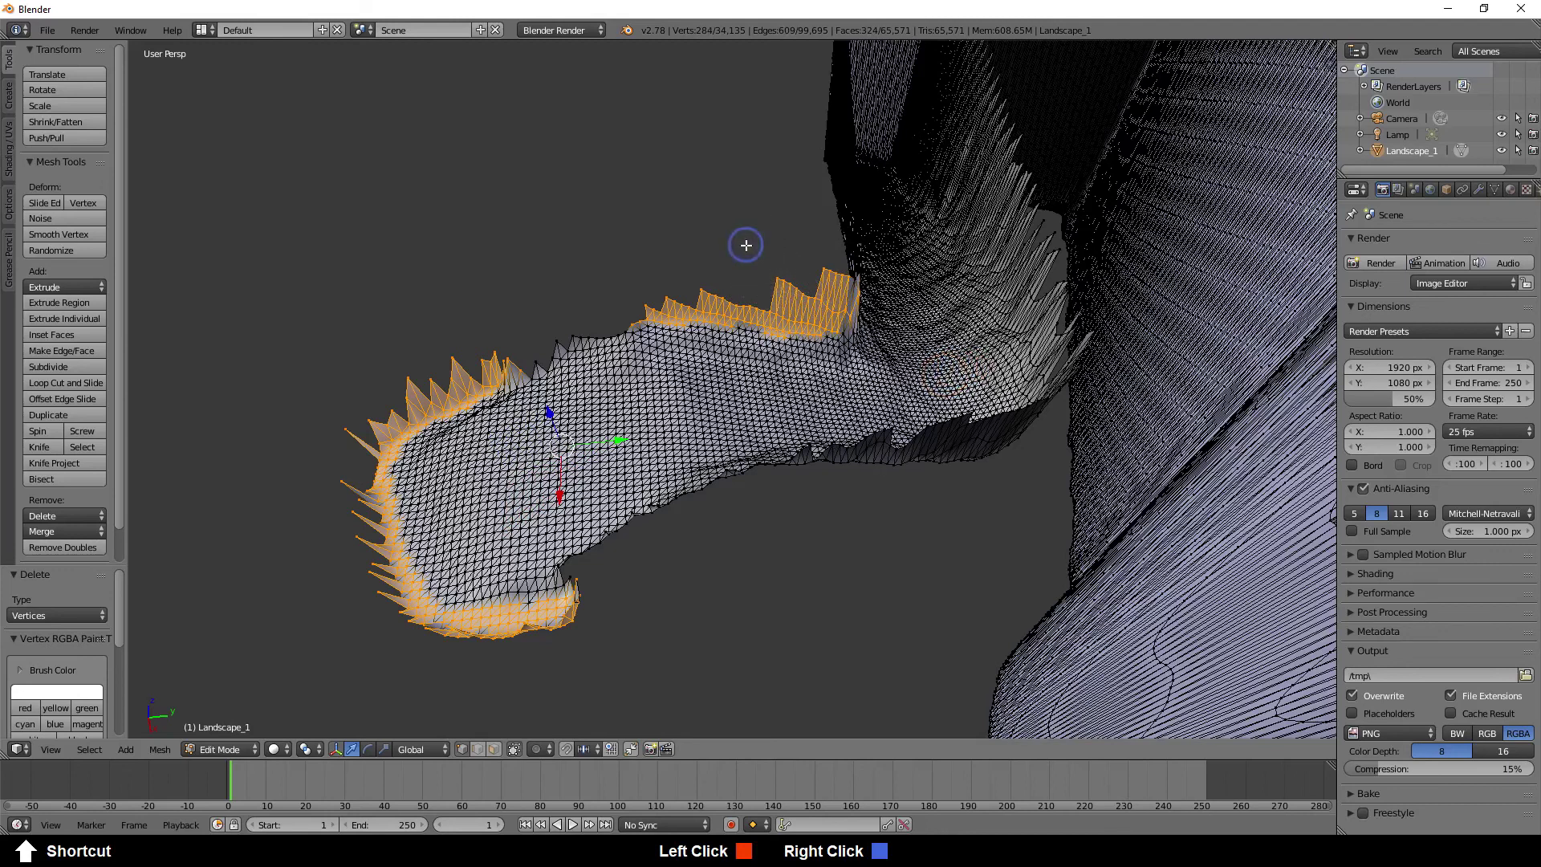
{"action": "left_click_drag", "start_coordinate": [893, 353], "coordinate": [782, 374], "text": "alt"}
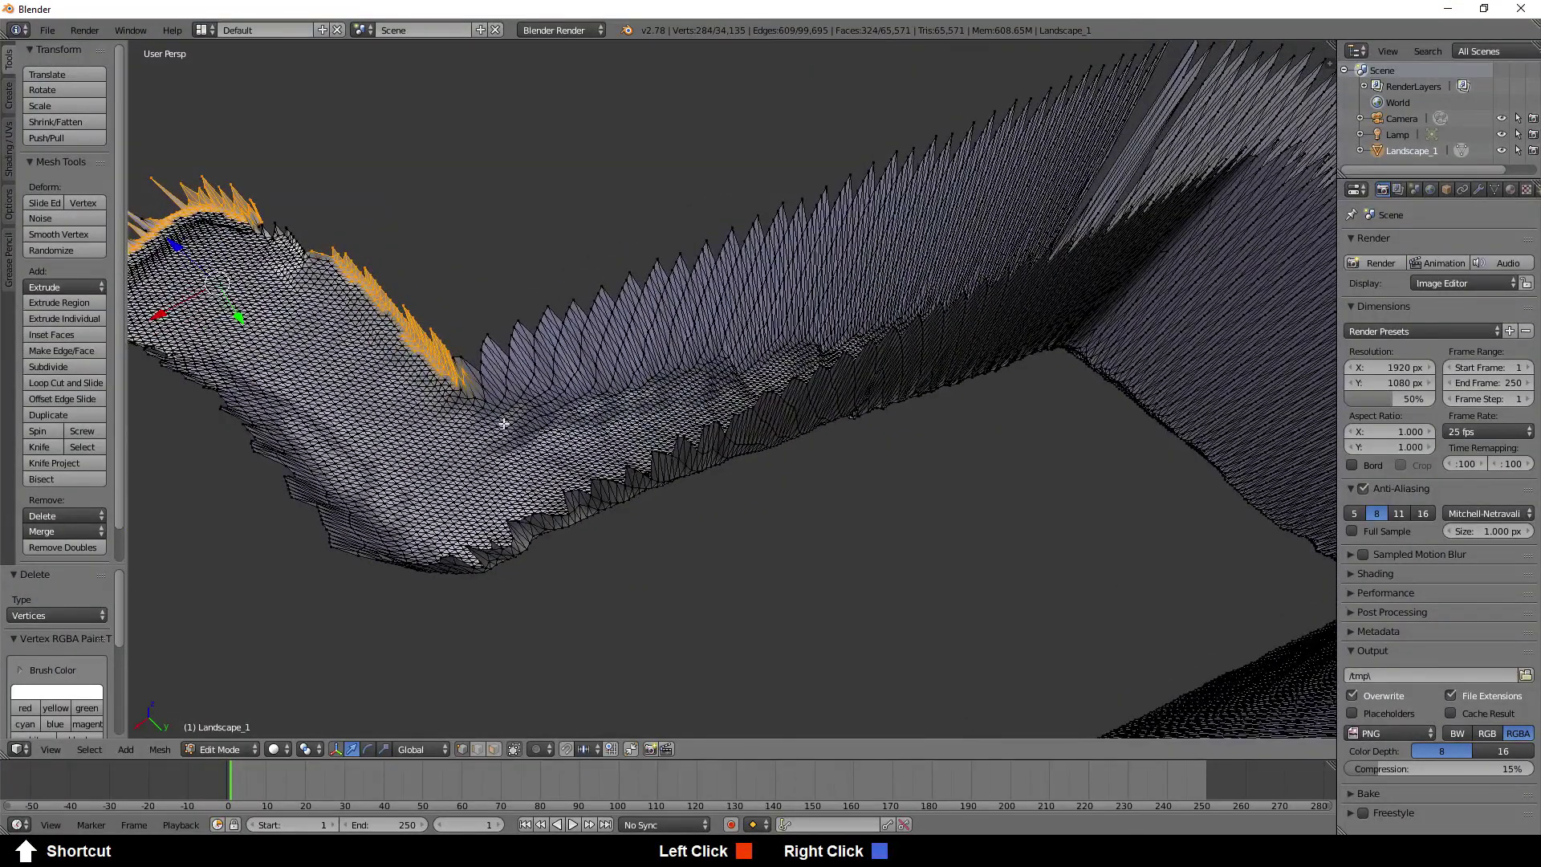
{"action": "mouse_move", "coordinate": [474, 363]}
{"action": "left_mouse_down"}
{"action": "mouse_move", "coordinate": [523, 379]}
{"action": "mouse_move", "coordinate": [722, 325]}
{"action": "mouse_move", "coordinate": [751, 309]}
{"action": "mouse_move", "coordinate": [752, 261]}
{"action": "mouse_move", "coordinate": [539, 344]}
{"action": "mouse_move", "coordinate": [674, 269]}
{"action": "mouse_move", "coordinate": [827, 233]}
{"action": "mouse_move", "coordinate": [779, 301]}
{"action": "mouse_move", "coordinate": [805, 304]}
{"action": "left_mouse_up"}
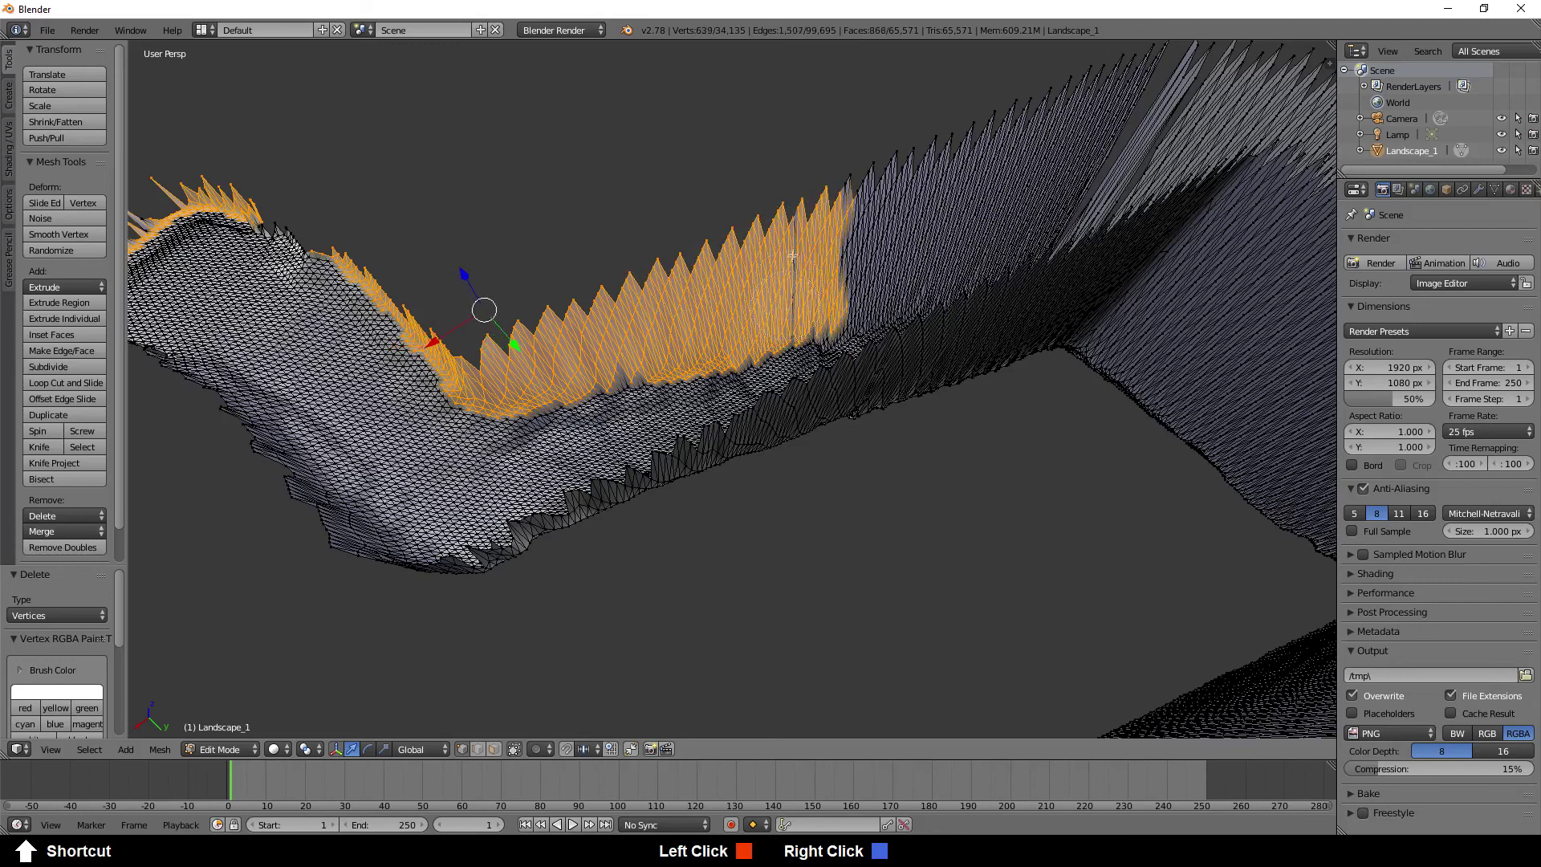
{"action": "left_click_drag", "start_coordinate": [822, 201], "coordinate": [819, 312]}
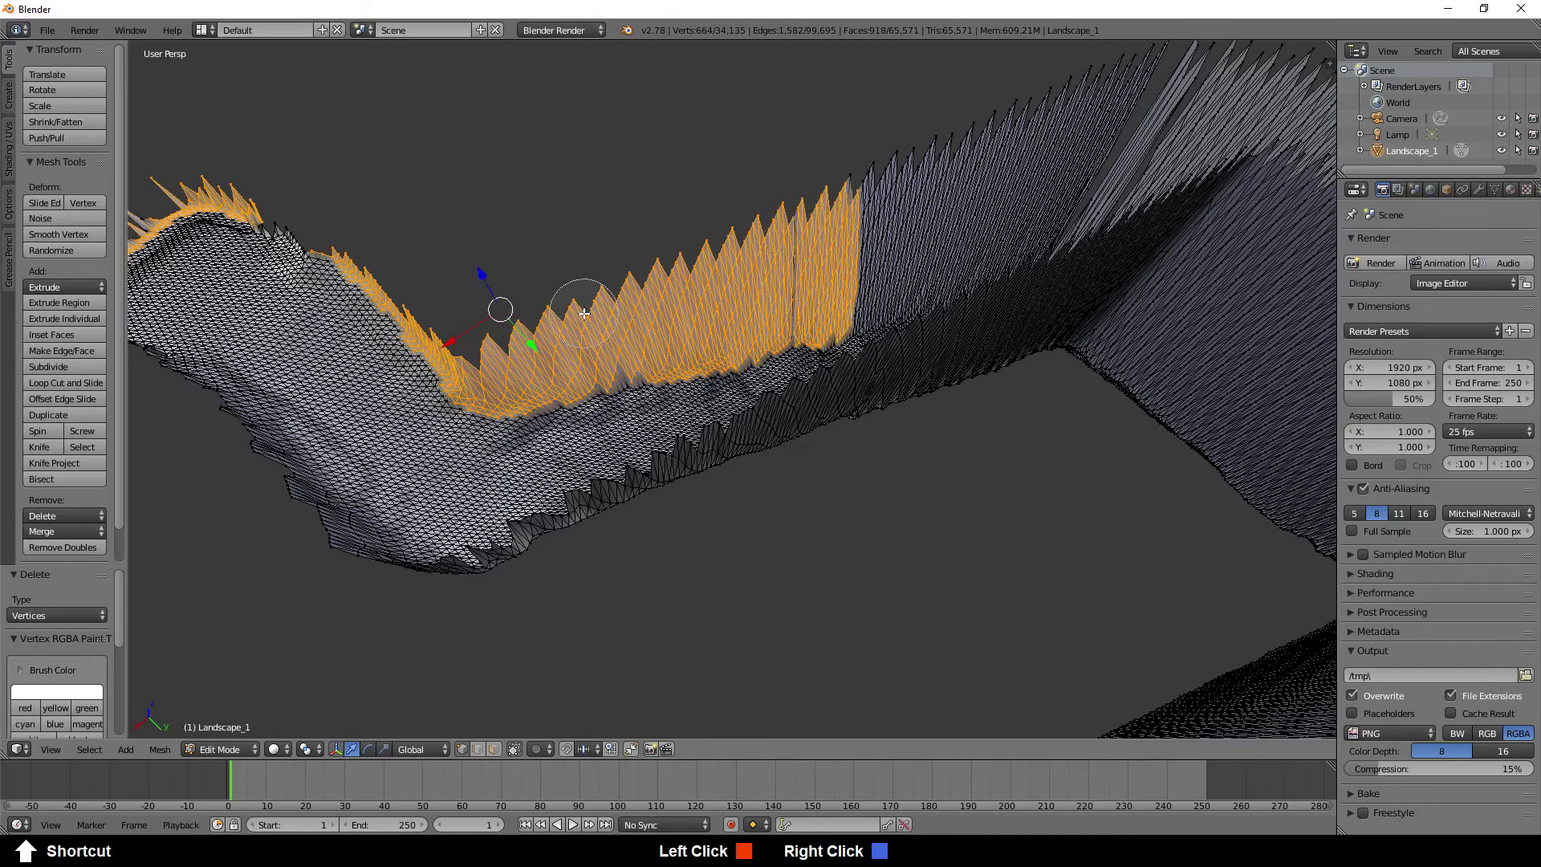
{"action": "right_click", "coordinate": [584, 236]}
{"action": "key", "text": "x"}
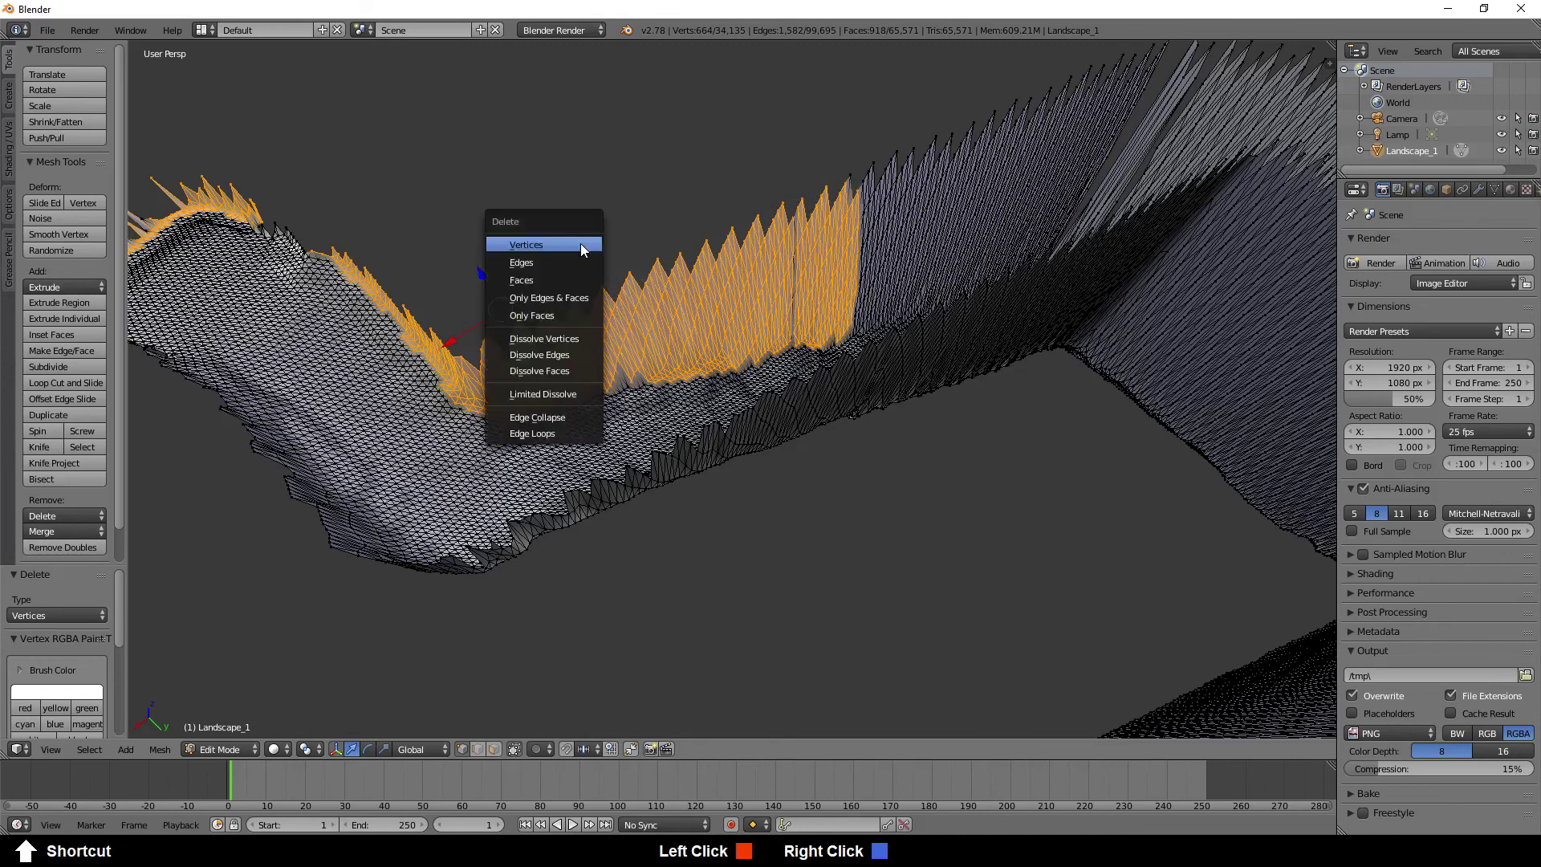
{"action": "left_click", "coordinate": [581, 243]}
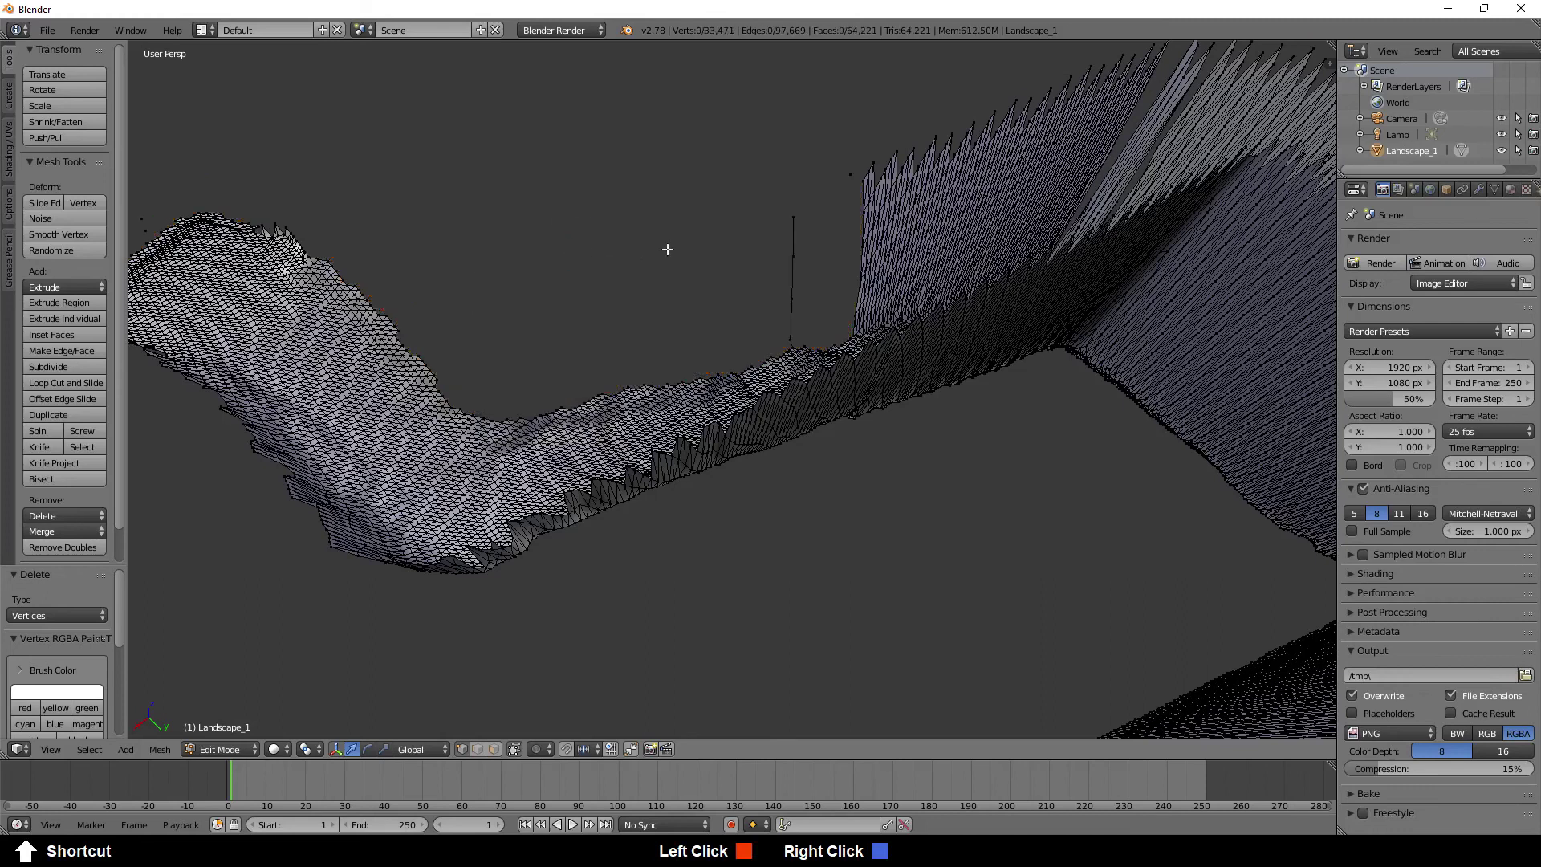
Circle-select the stray vertices and leftover edge beside the trimmed wall, with a few adjoining spikes, and delete them
{"action": "key", "text": "c"}
{"action": "mouse_move", "coordinate": [784, 233]}
{"action": "left_mouse_down"}
{"action": "mouse_move", "coordinate": [792, 313]}
{"action": "mouse_move", "coordinate": [784, 241]}
{"action": "mouse_move", "coordinate": [867, 166]}
{"action": "mouse_move", "coordinate": [847, 187]}
{"action": "left_mouse_up"}
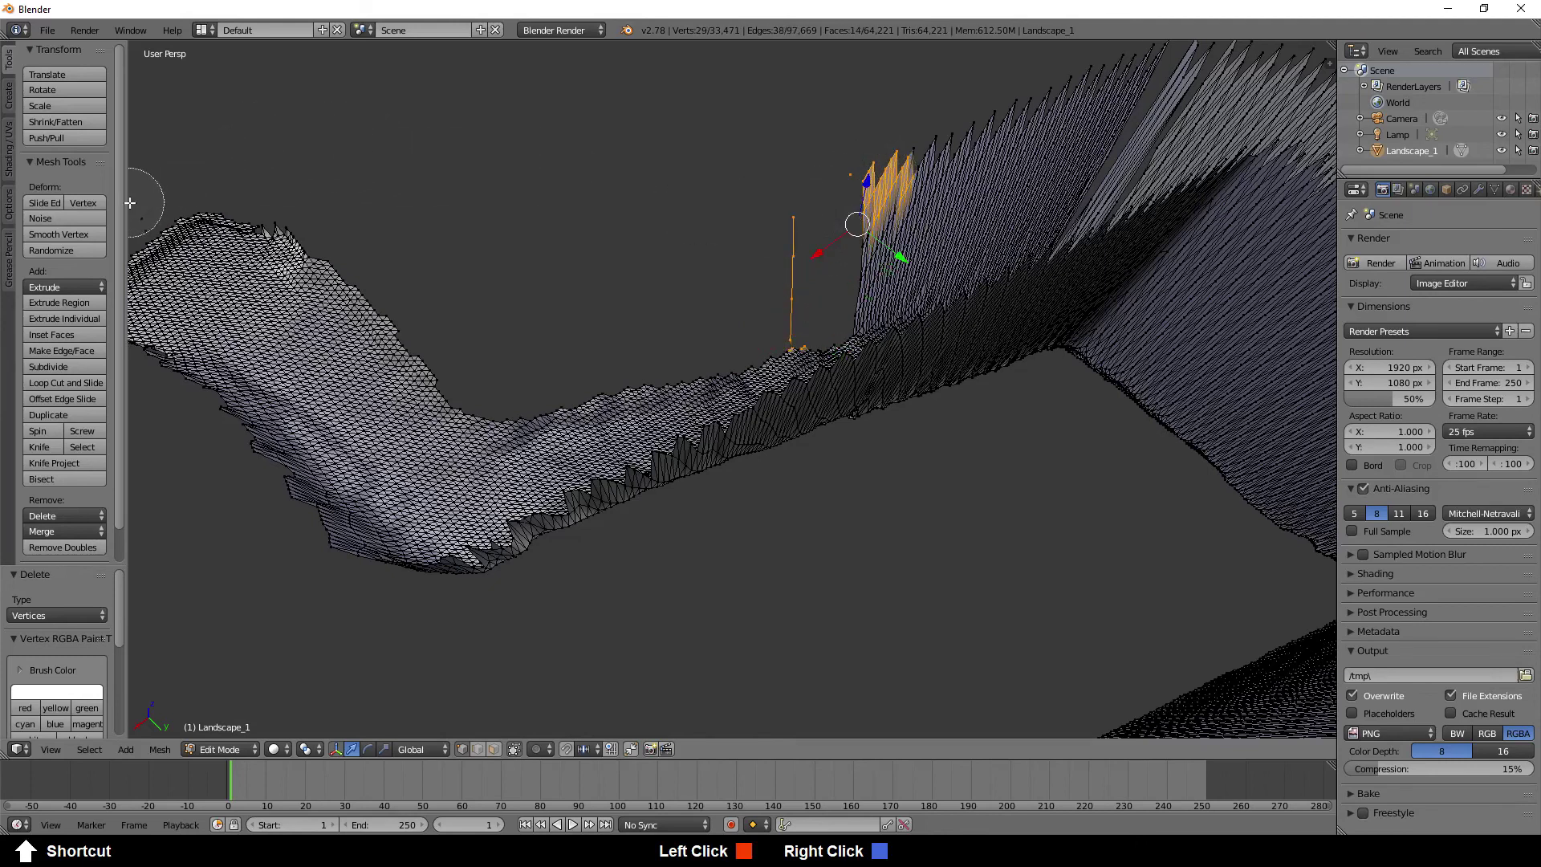
{"action": "mouse_move", "coordinate": [135, 200]}
{"action": "left_mouse_down"}
{"action": "mouse_move", "coordinate": [464, 165]}
{"action": "mouse_move", "coordinate": [504, 176]}
{"action": "left_mouse_up"}
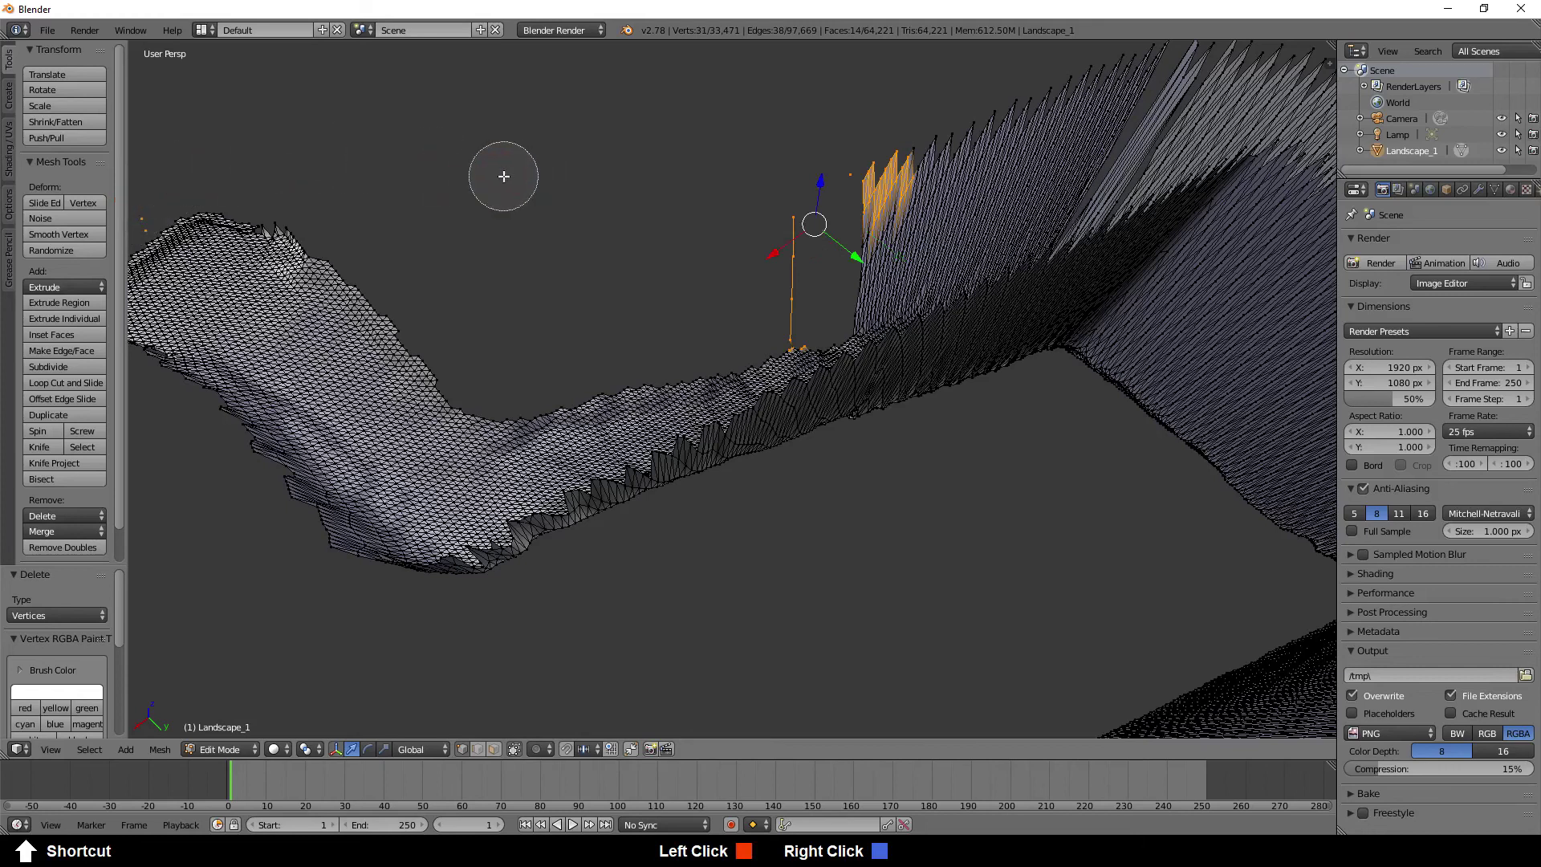
{"action": "key", "text": "Escape"}
{"action": "key", "text": "x"}
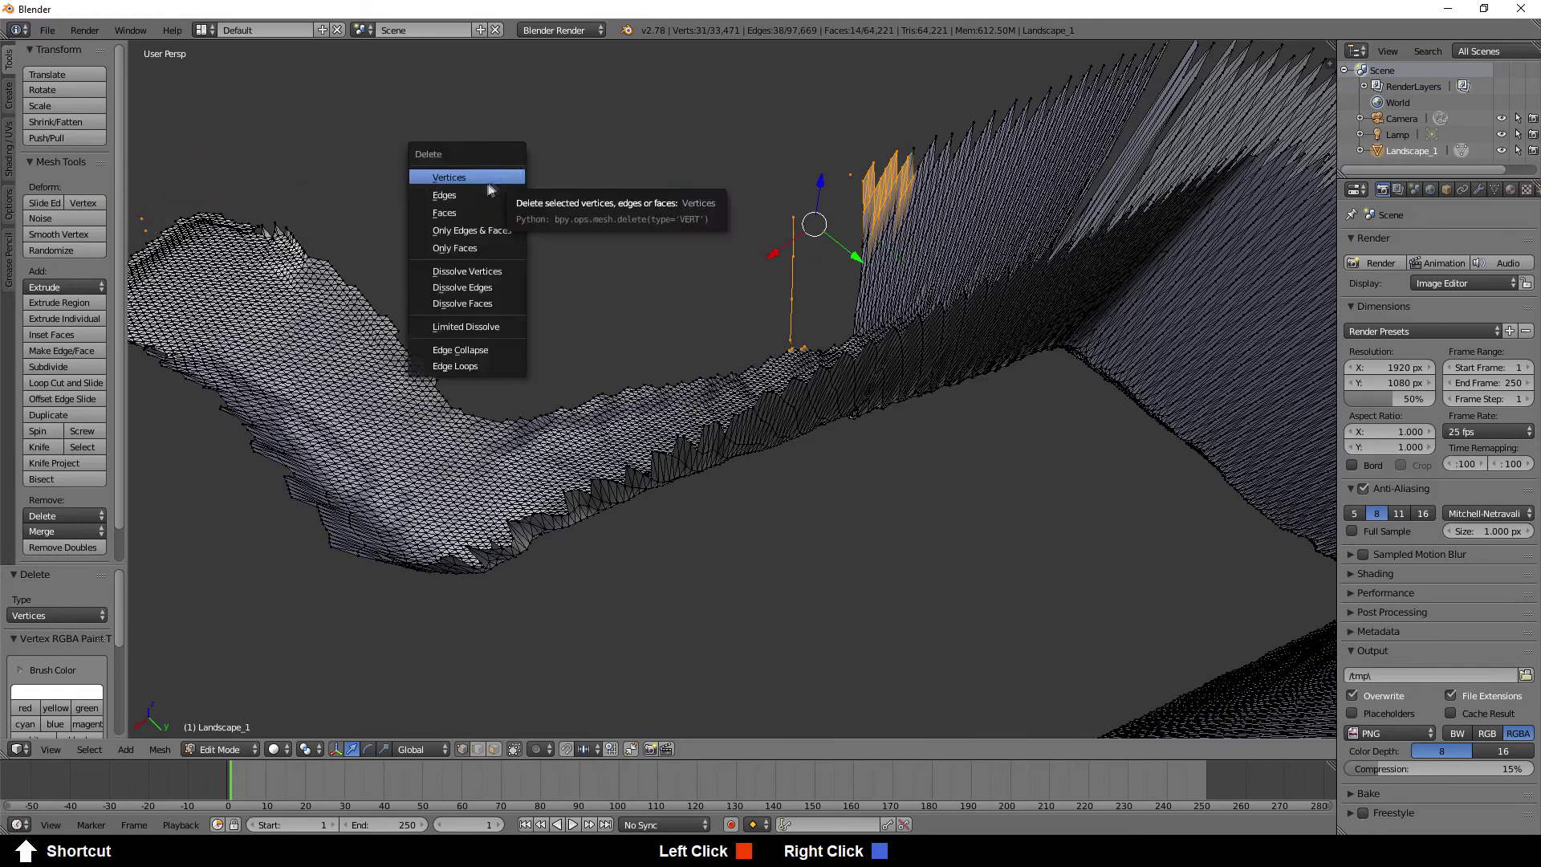
{"action": "left_click", "coordinate": [446, 177]}
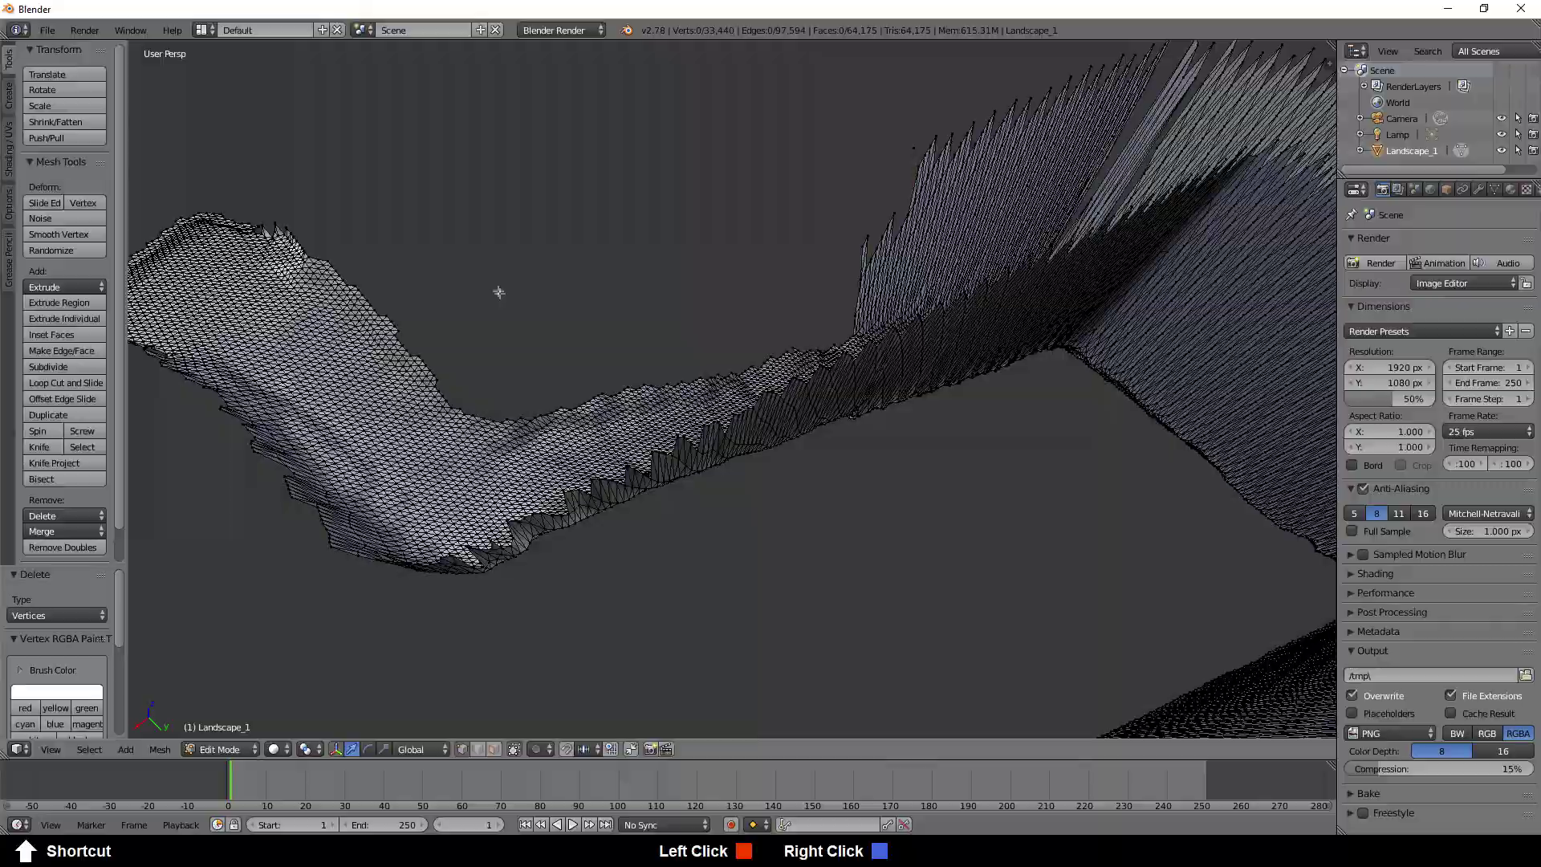
Circle-select the spiky wall vertices along the tunnel's other side, around the bend, plus the stray vertices at its shallow end
{"action": "middle_click_drag", "start_coordinate": [502, 337], "coordinate": [844, 336]}
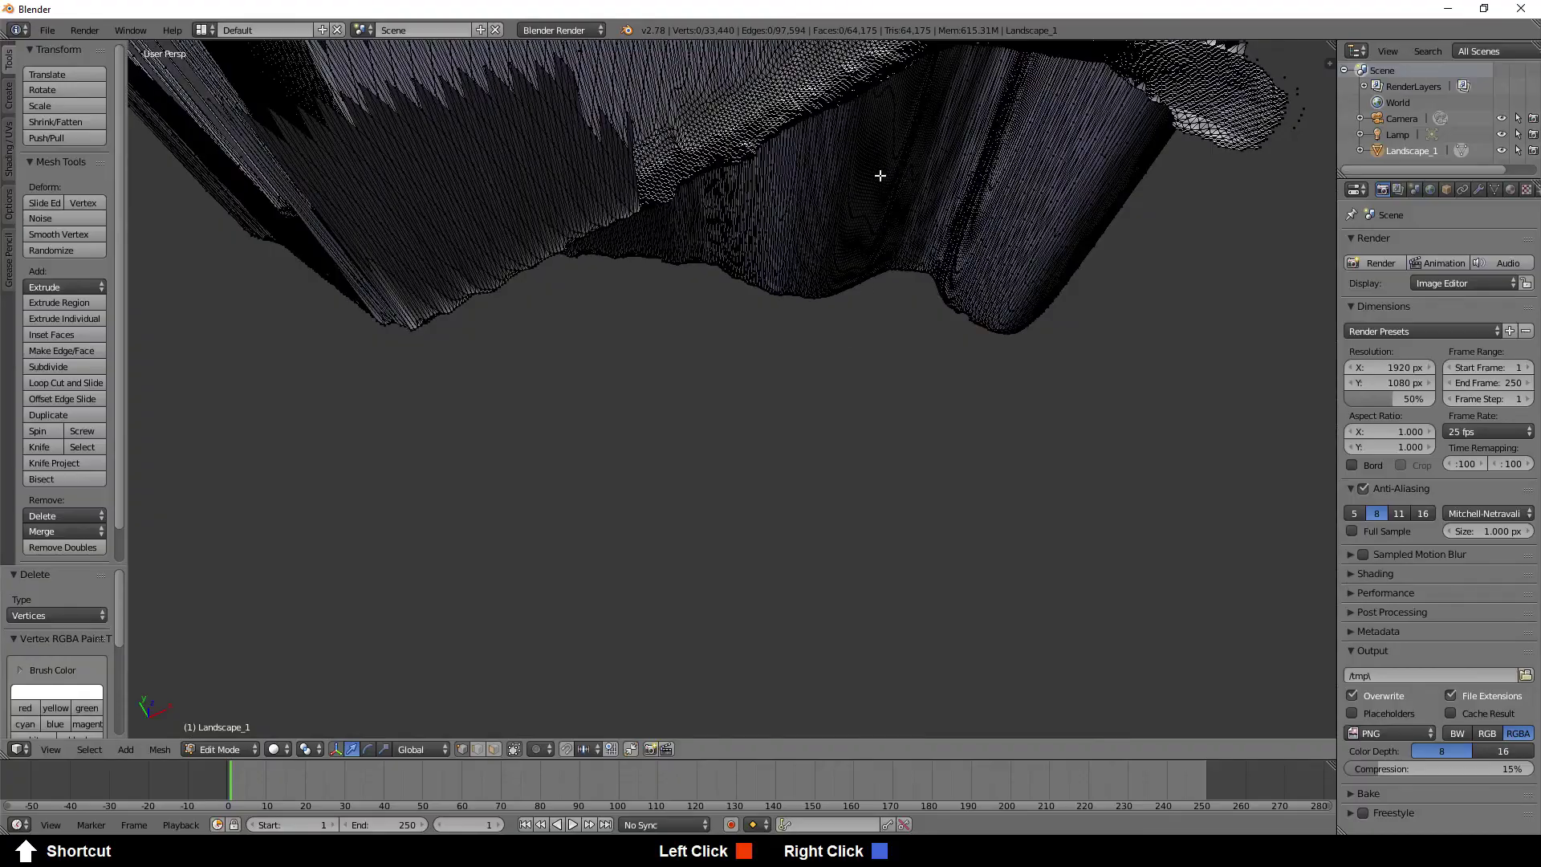
{"action": "middle_click_drag", "start_coordinate": [934, 133], "coordinate": [833, 371]}
{"action": "scroll", "coordinate": [839, 374], "scroll_direction": "up", "scroll_amount": 2}
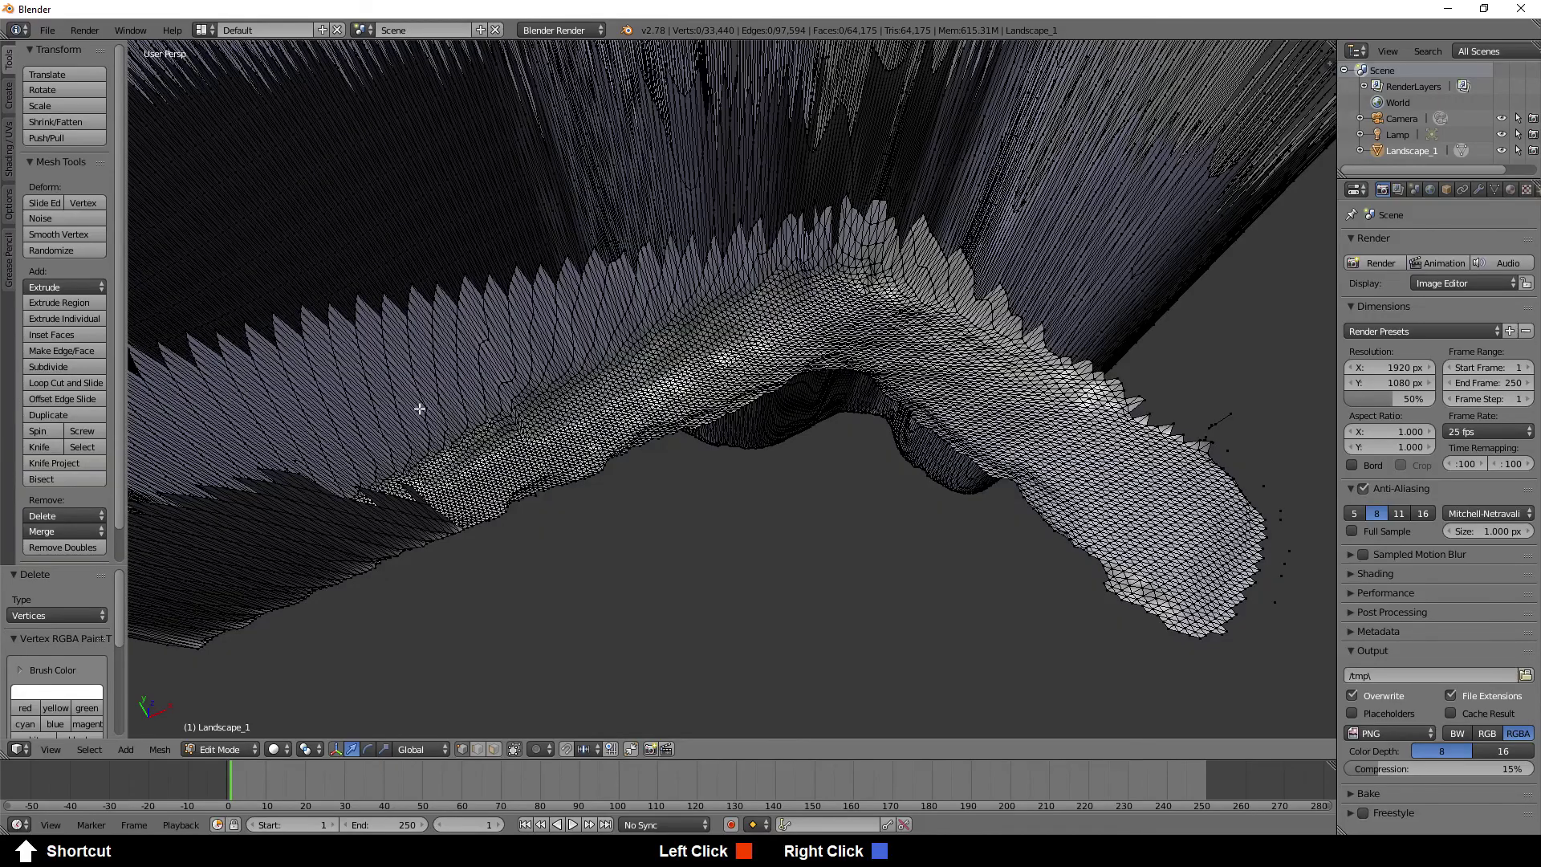
{"action": "middle_click_drag", "start_coordinate": [522, 405], "coordinate": [620, 457]}
{"action": "key", "text": "c"}
{"action": "mouse_move", "coordinate": [495, 405]}
{"action": "left_mouse_down"}
{"action": "mouse_move", "coordinate": [600, 337]}
{"action": "mouse_move", "coordinate": [469, 361]}
{"action": "mouse_move", "coordinate": [449, 393]}
{"action": "mouse_move", "coordinate": [510, 417]}
{"action": "left_mouse_up"}
{"action": "mouse_move", "coordinate": [601, 341]}
{"action": "left_mouse_down"}
{"action": "mouse_move", "coordinate": [835, 248]}
{"action": "mouse_move", "coordinate": [884, 257]}
{"action": "mouse_move", "coordinate": [1146, 430]}
{"action": "mouse_move", "coordinate": [1255, 465]}
{"action": "mouse_move", "coordinate": [1263, 509]}
{"action": "mouse_move", "coordinate": [1315, 587]}
{"action": "mouse_move", "coordinate": [1312, 679]}
{"action": "left_mouse_up"}
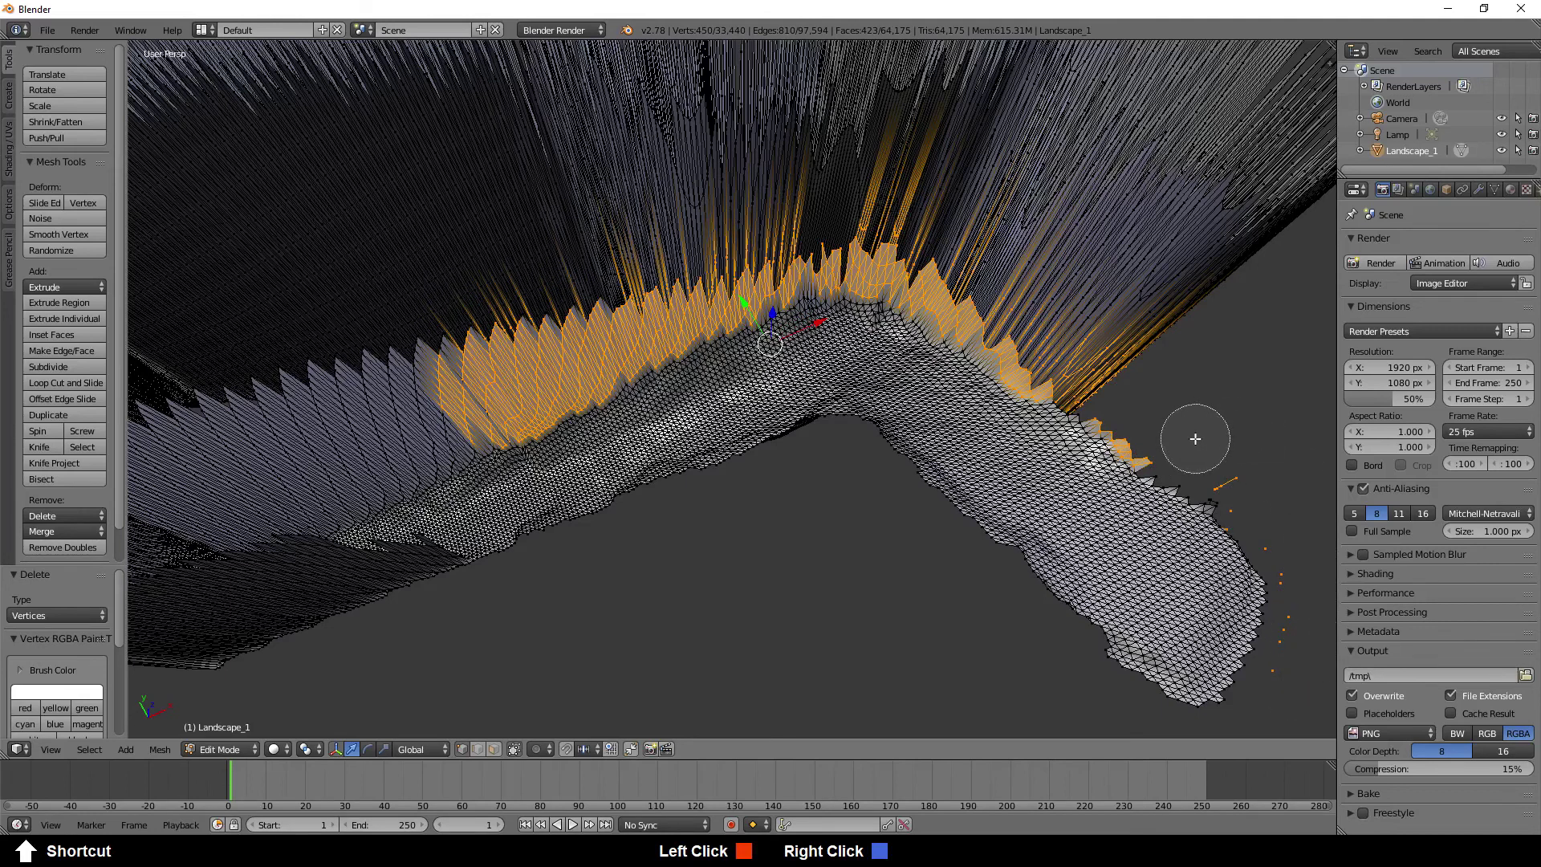
{"action": "right_click", "coordinate": [1199, 407]}
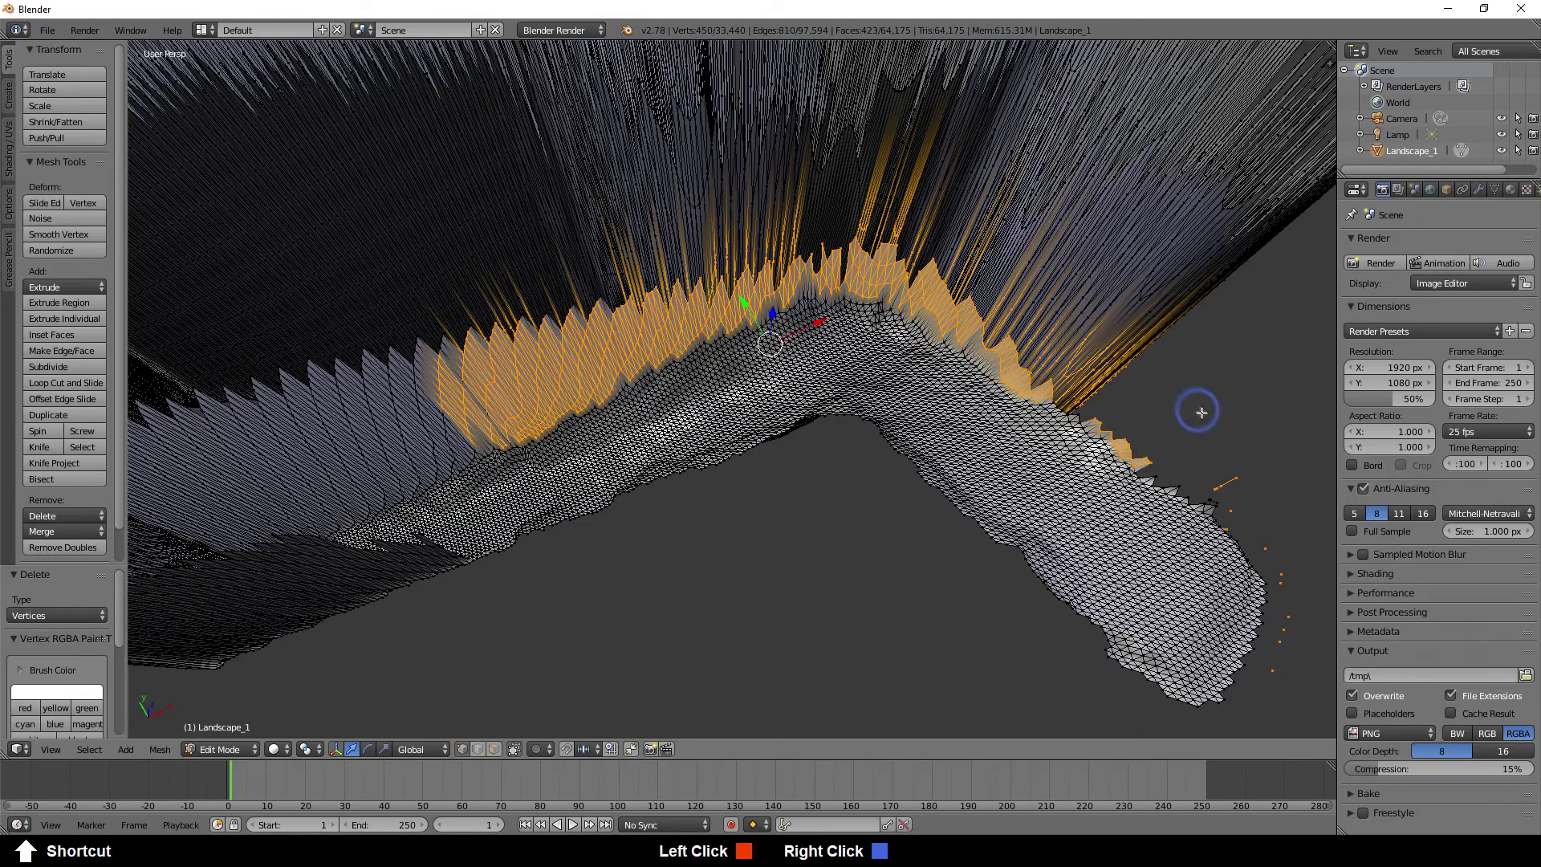
Circle-deselect the vertices of the tall background wall behind the tunnel, keeping only the tunnel's jagged rim selected
{"action": "left_click_drag", "start_coordinate": [1210, 383], "coordinate": [1235, 405], "text": "alt"}
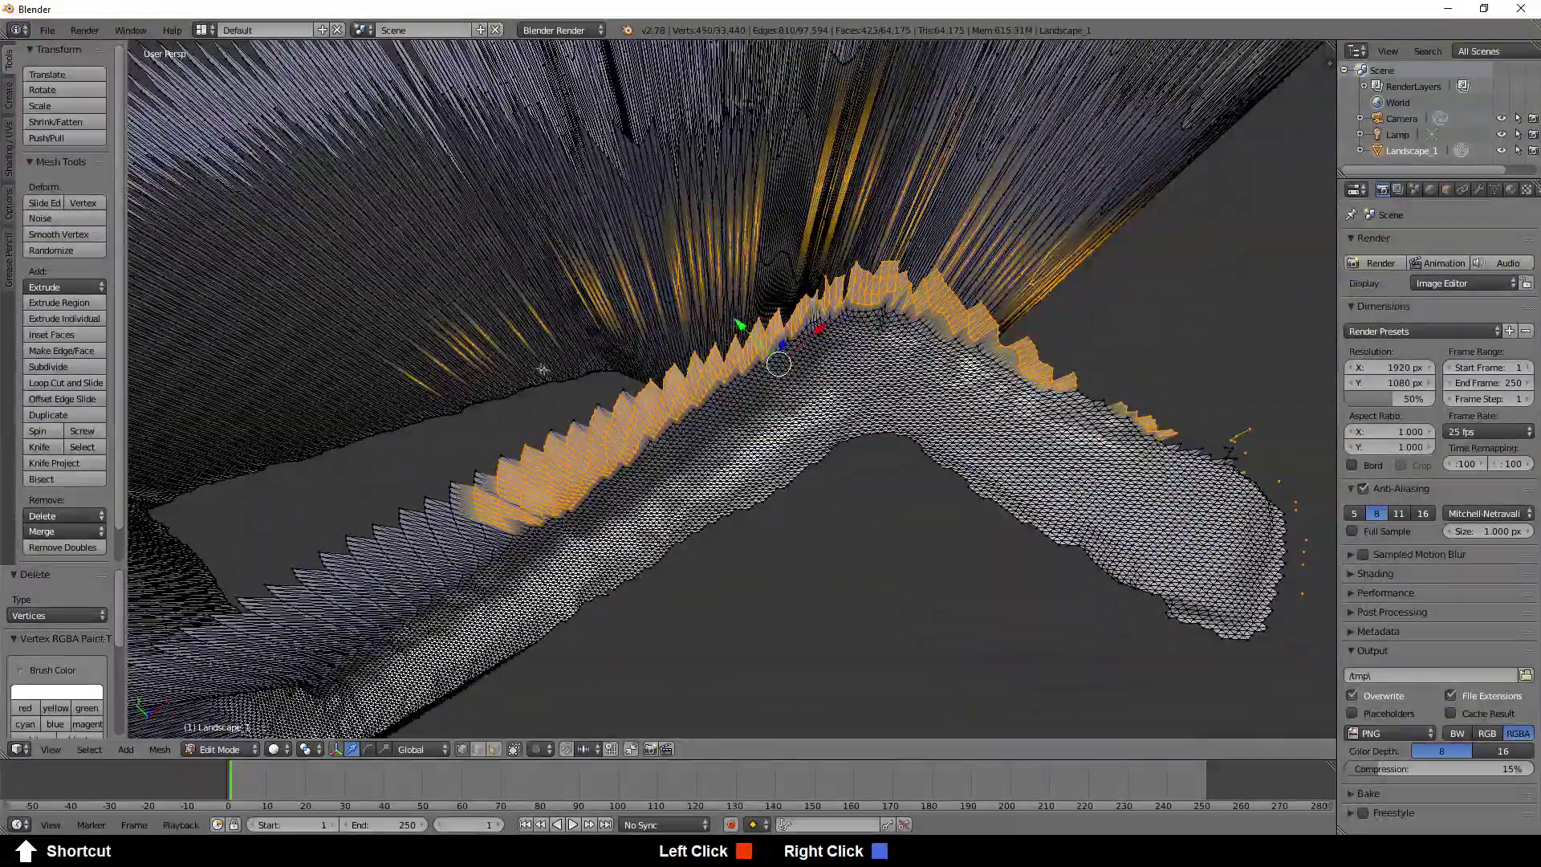
{"action": "key", "text": "c"}
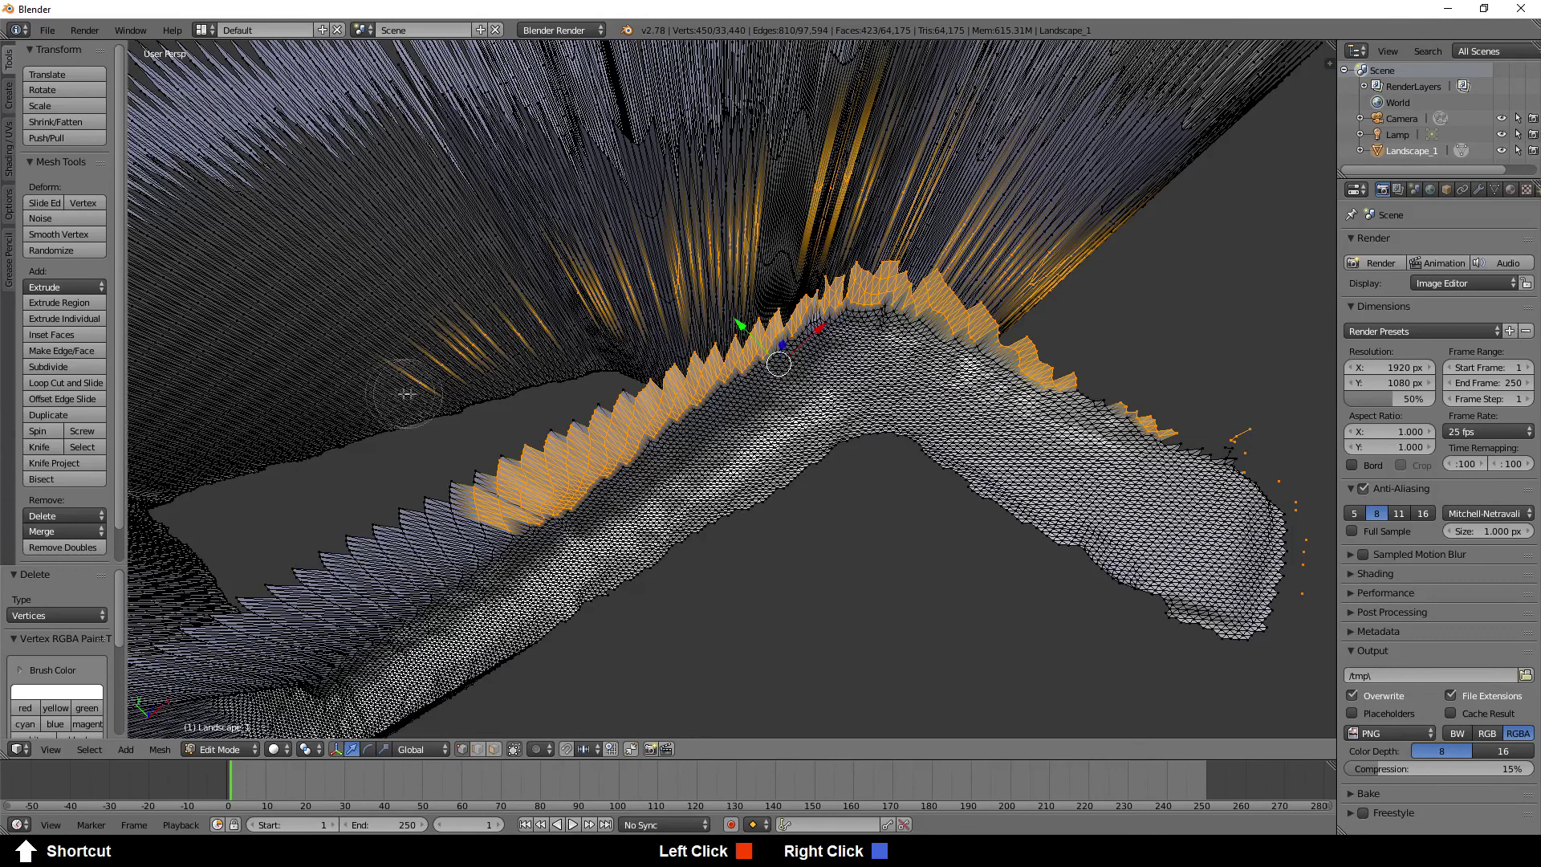
{"action": "mouse_move", "coordinate": [422, 384]}
{"action": "left_mouse_down", "text": "alt"}
{"action": "mouse_move", "coordinate": [543, 316]}
{"action": "mouse_move", "coordinate": [855, 202]}
{"action": "mouse_move", "coordinate": [834, 205]}
{"action": "mouse_move", "coordinate": [969, 233]}
{"action": "mouse_move", "coordinate": [1053, 275]}
{"action": "mouse_move", "coordinate": [1070, 242]}
{"action": "left_mouse_up", "text": "alt"}
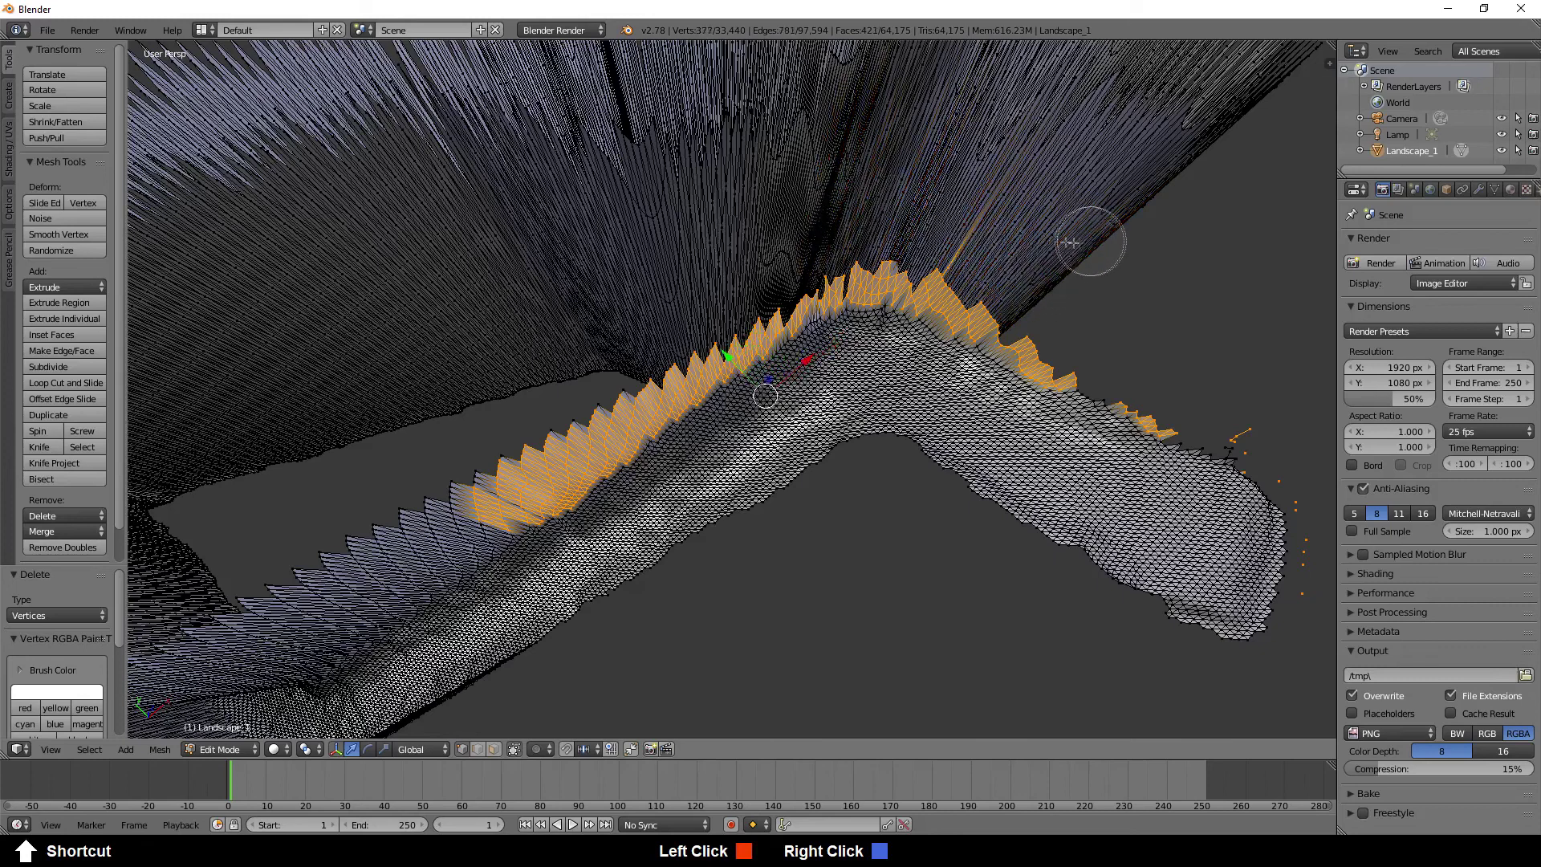
{"action": "right_click", "coordinate": [979, 251]}
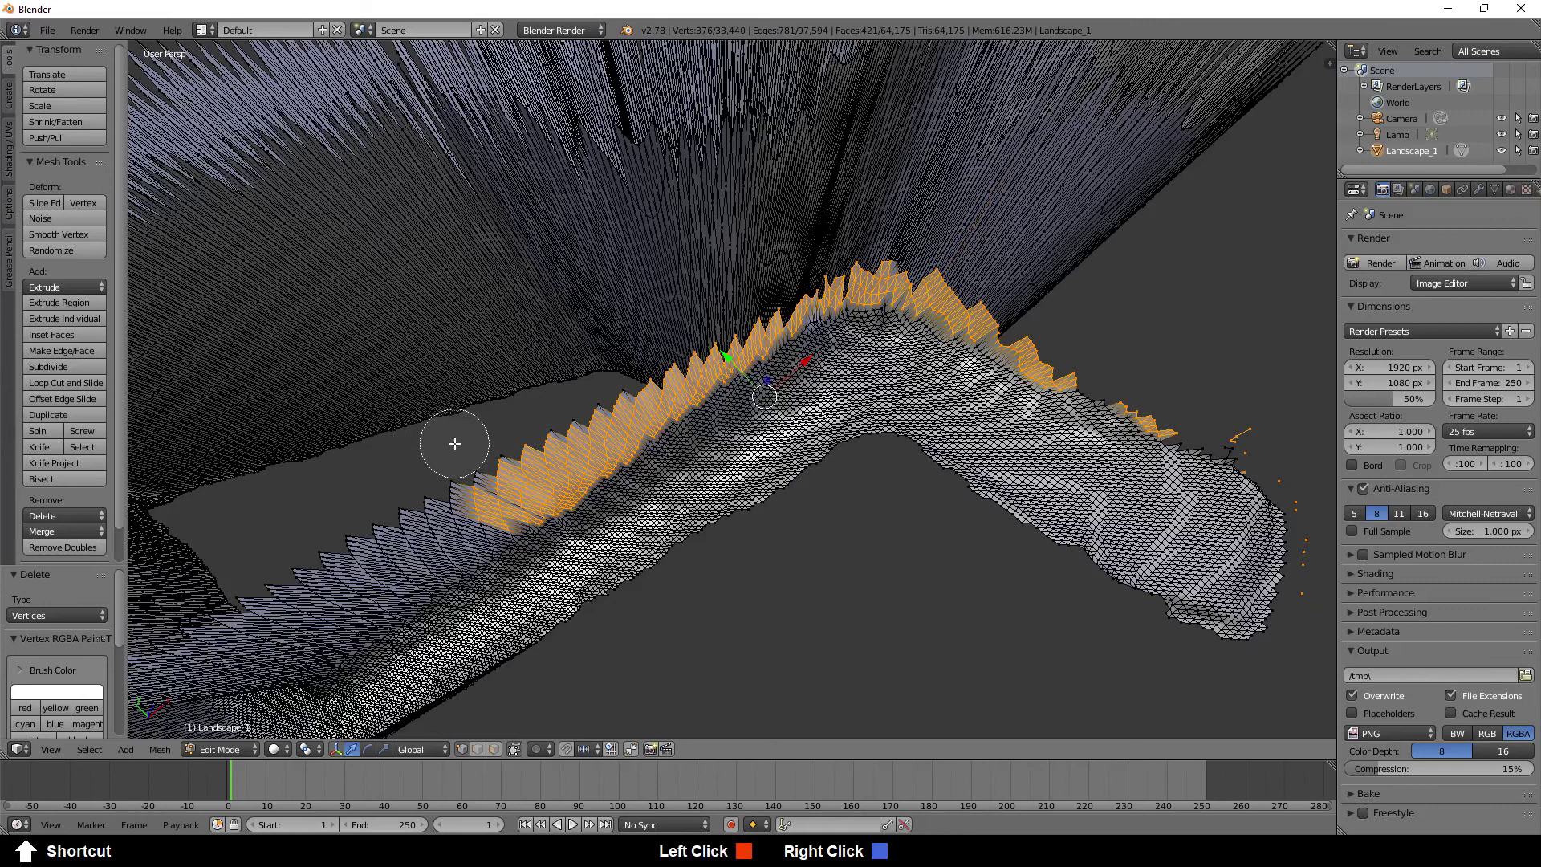
Extend the circle selection over the missed rim spikes, excluding the background wall, and delete the selected vertices
{"action": "left_click_drag", "start_coordinate": [501, 476], "coordinate": [563, 448]}
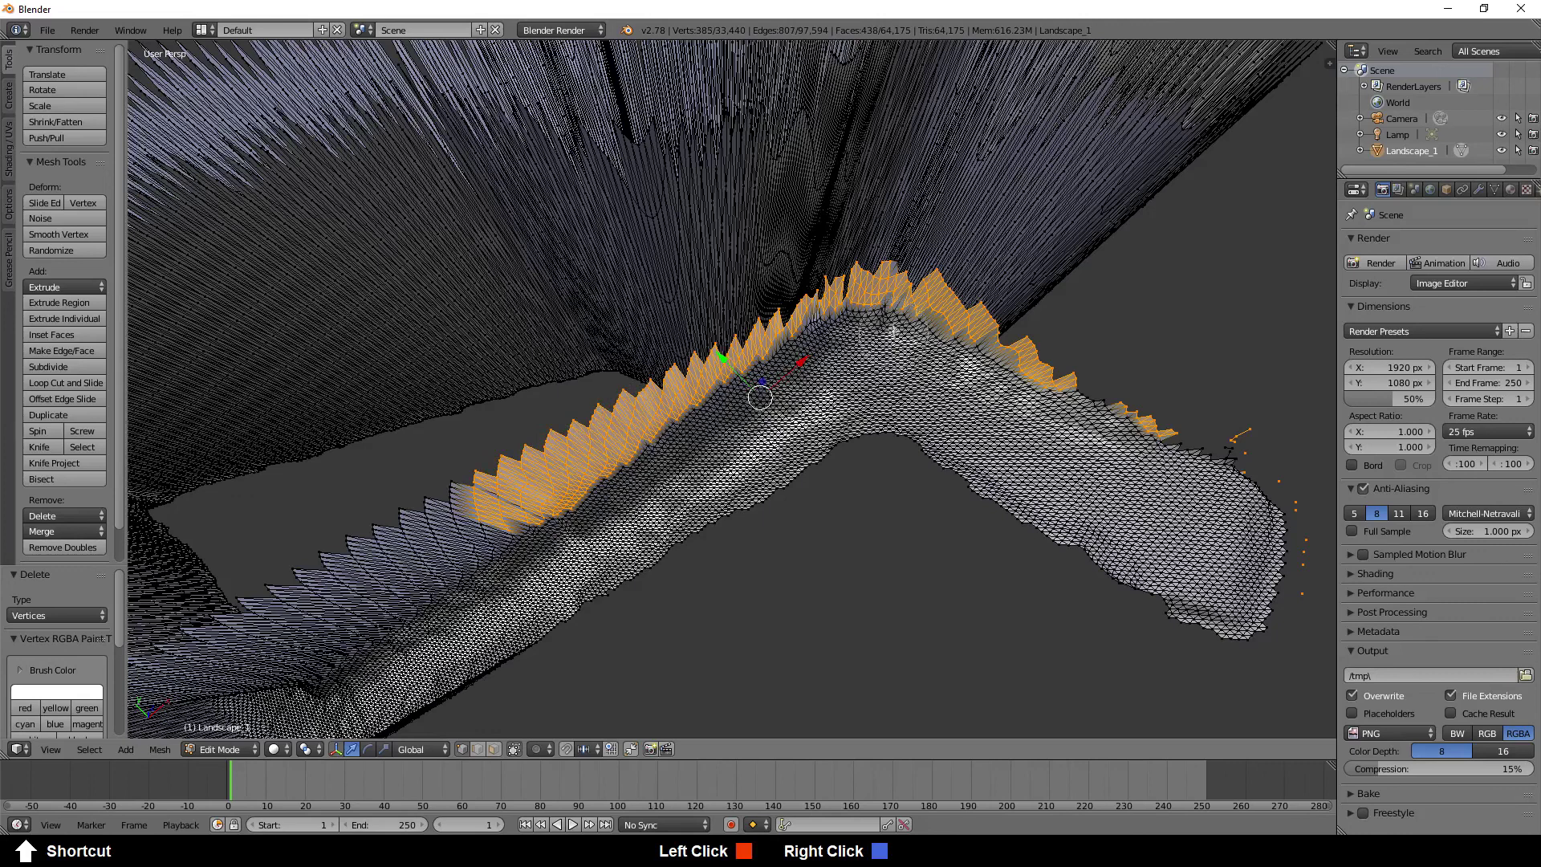
{"action": "left_click_drag", "start_coordinate": [885, 290], "coordinate": [924, 223]}
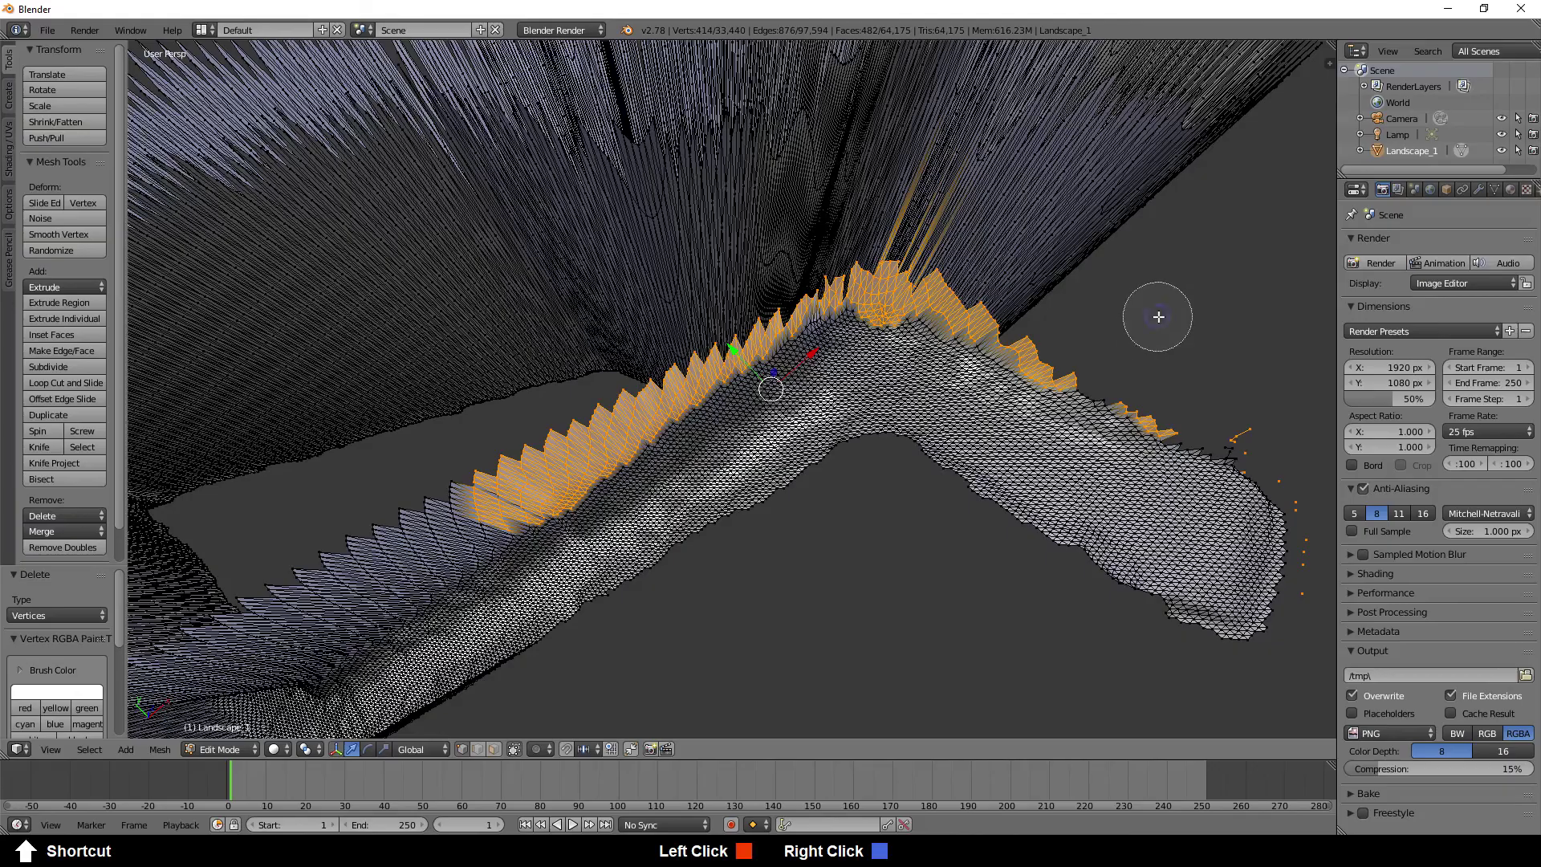
{"action": "middle_click_drag", "start_coordinate": [1163, 298], "coordinate": [1156, 315]}
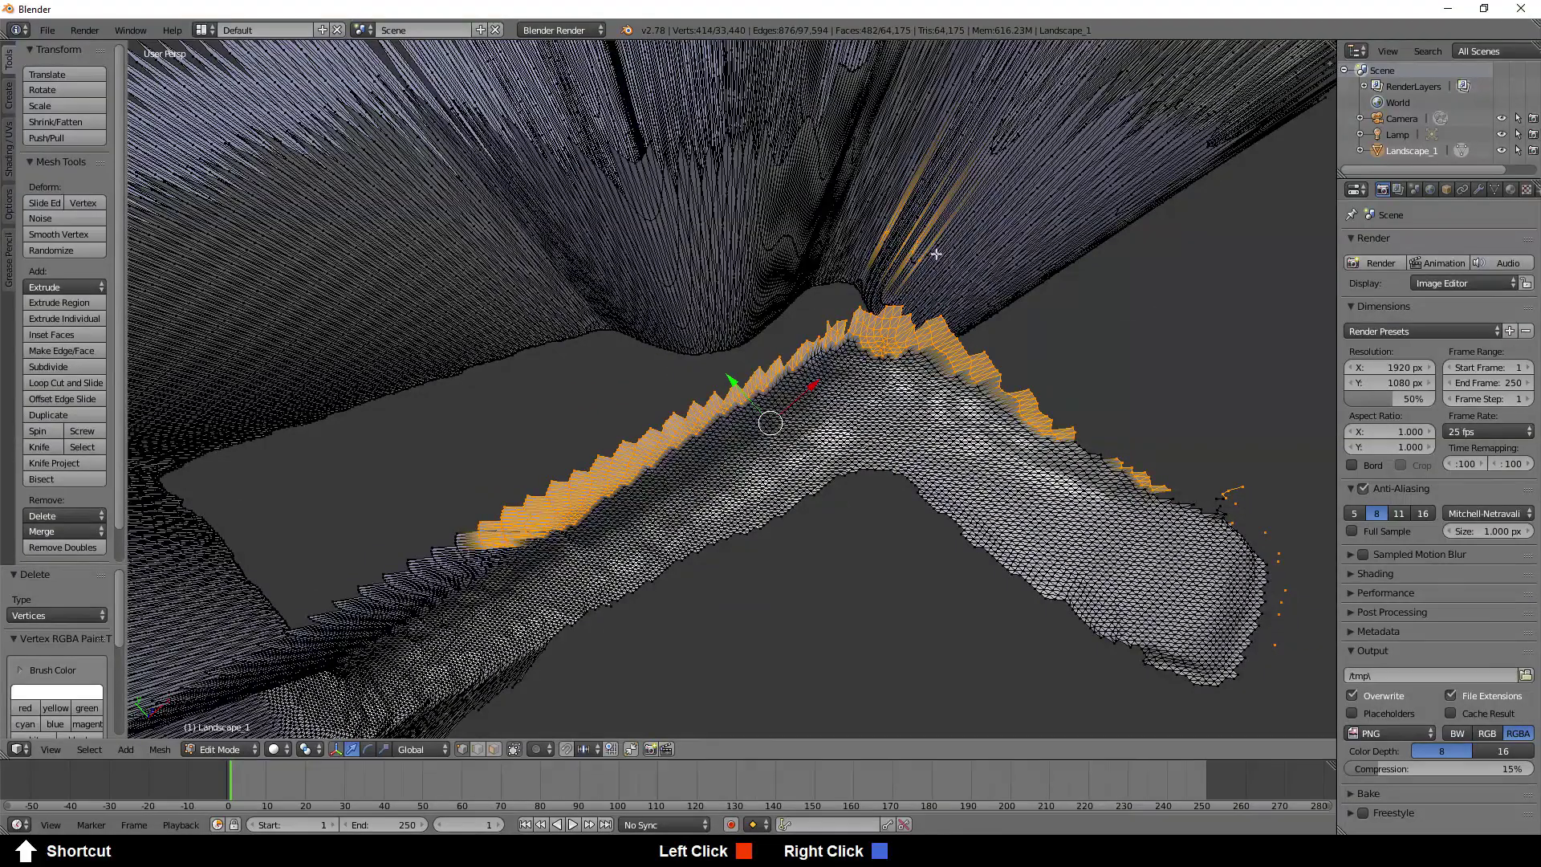
{"action": "left_click", "coordinate": [903, 253], "text": "shift"}
{"action": "right_click", "coordinate": [1134, 363]}
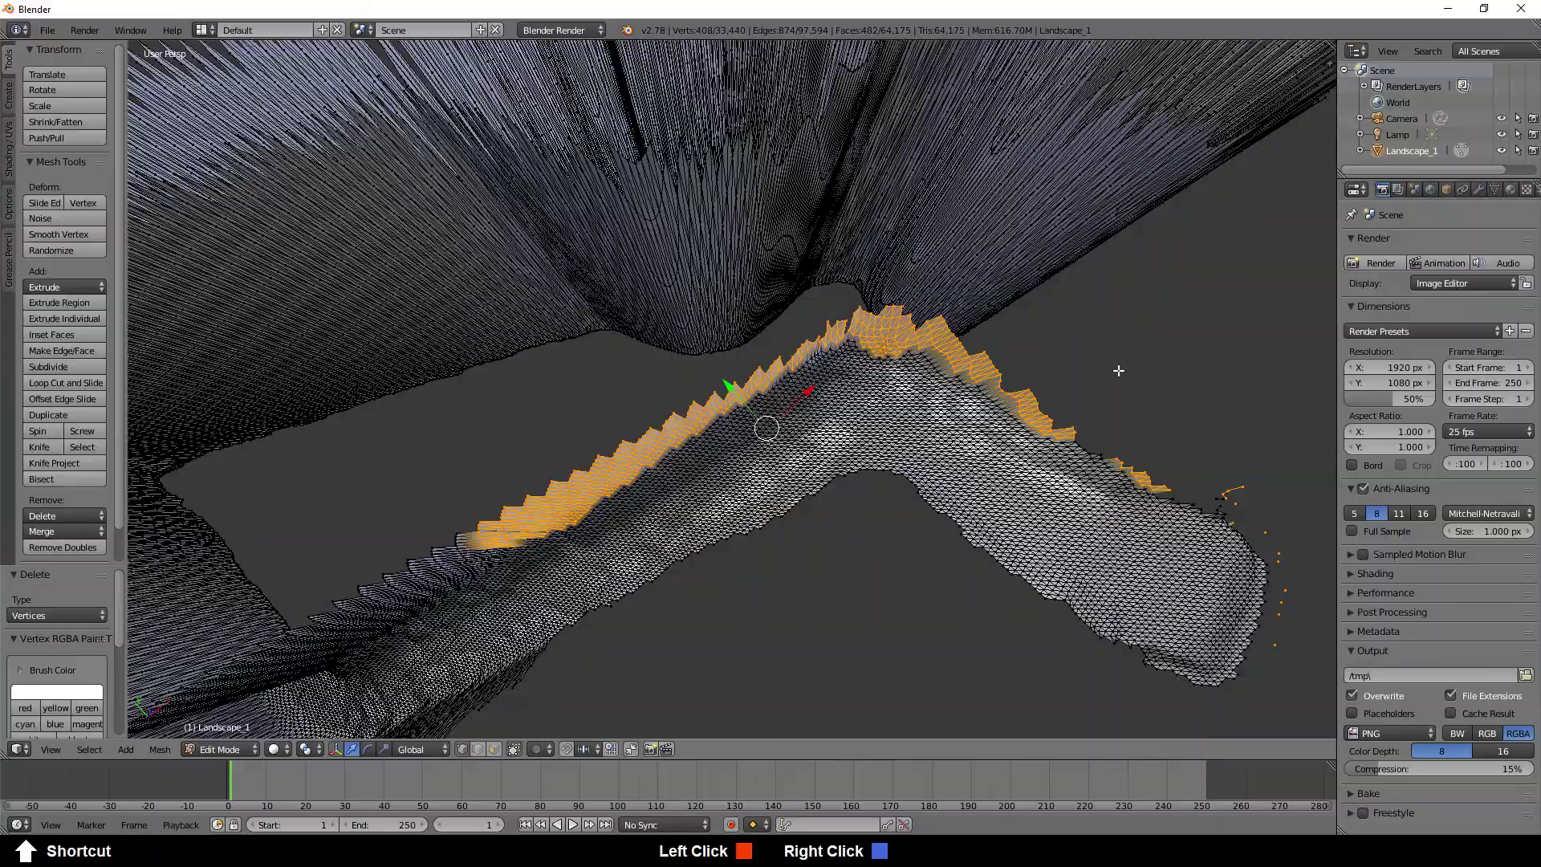
{"action": "key", "text": "x"}
{"action": "left_click", "coordinate": [1074, 372]}
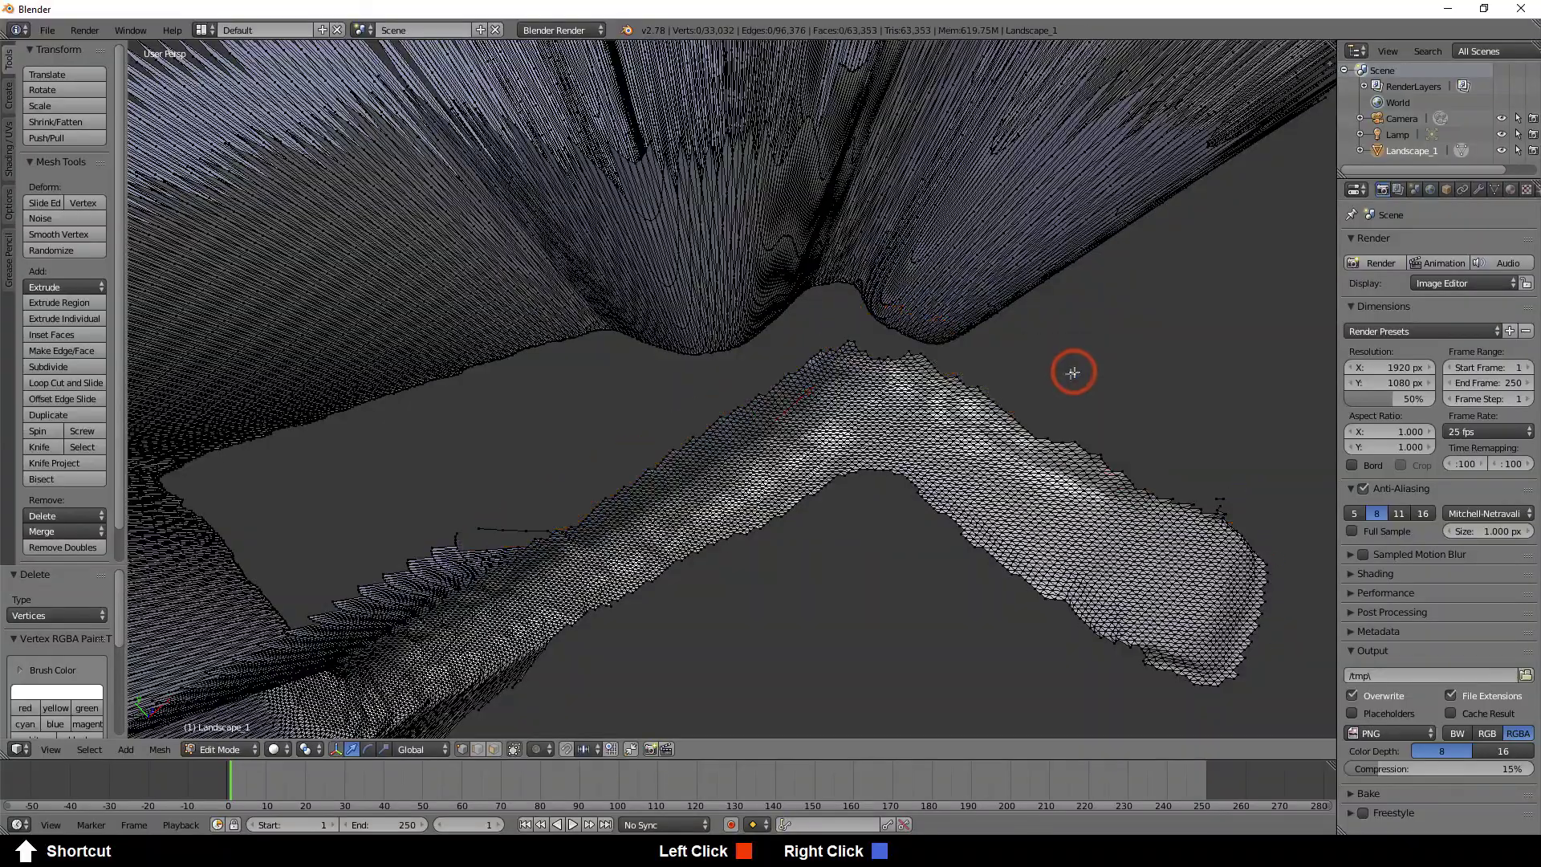
Switch the landscape mesh to Object Mode and inspect the trimmed cave floor with solid shading
{"action": "middle_click_drag", "start_coordinate": [884, 509], "coordinate": [846, 468]}
{"action": "scroll", "coordinate": [803, 482], "scroll_direction": "up", "scroll_amount": 5}
{"action": "middle_click_drag", "start_coordinate": [566, 519], "coordinate": [936, 557]}
{"action": "scroll", "coordinate": [703, 501], "scroll_direction": "down", "scroll_amount": 5}
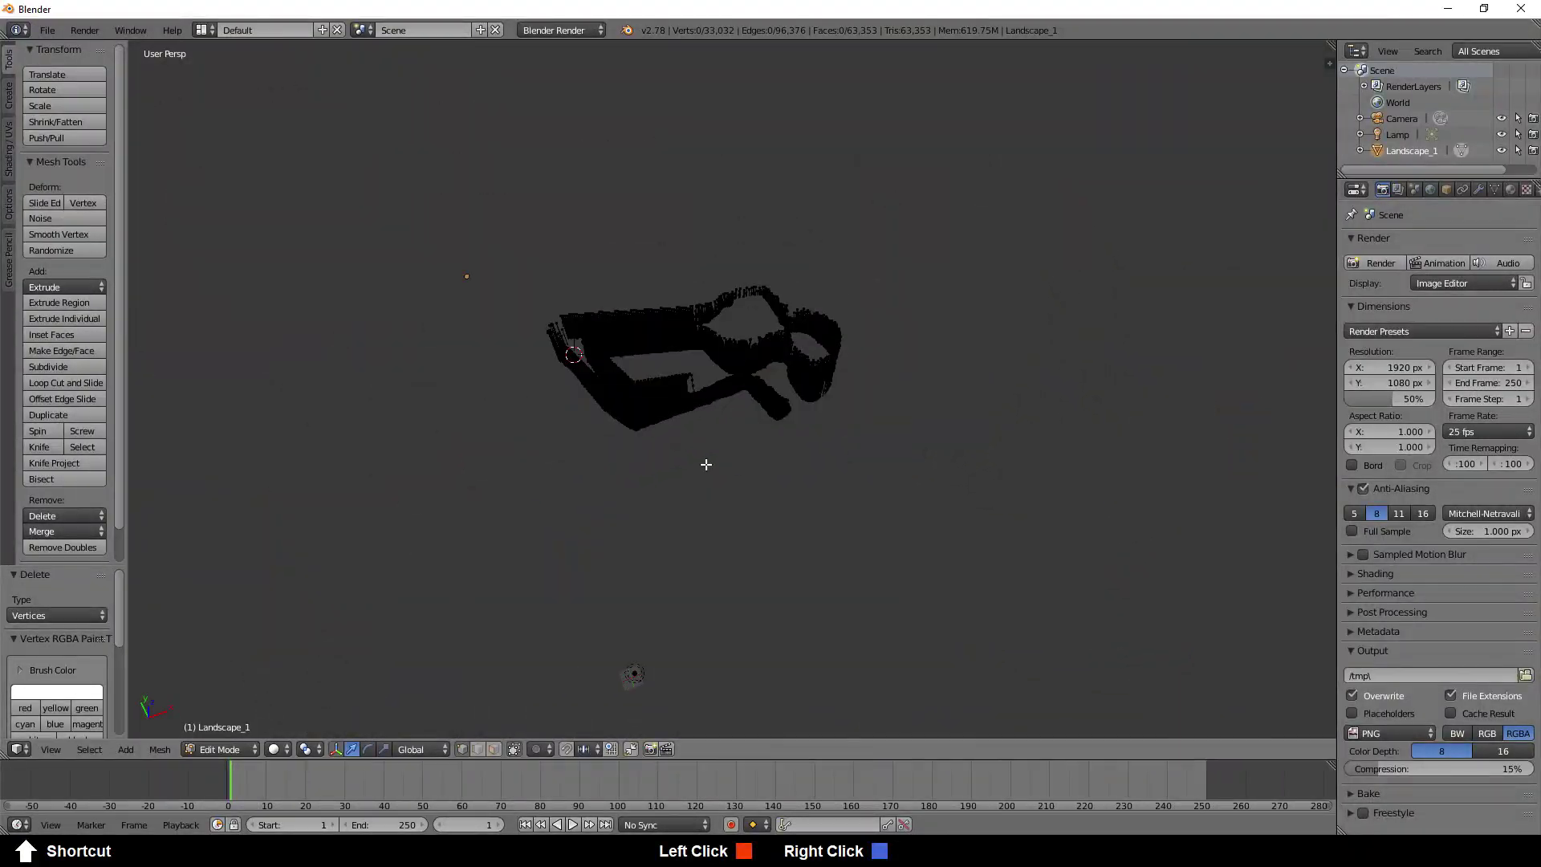
{"action": "scroll", "coordinate": [706, 462], "scroll_direction": "up", "scroll_amount": 6}
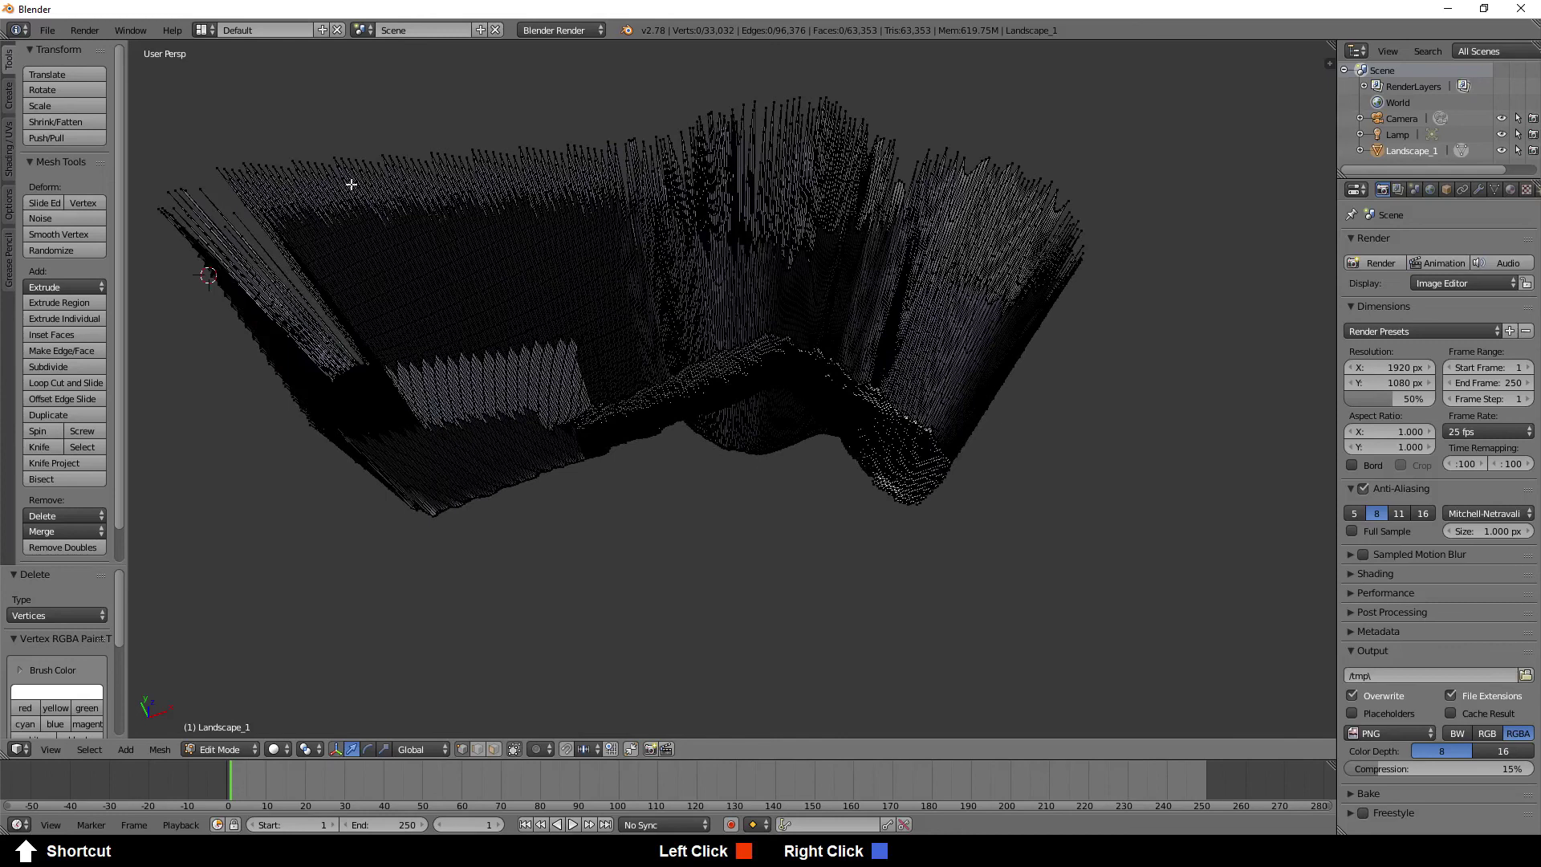
{"action": "left_click", "coordinate": [214, 748]}
{"action": "left_click", "coordinate": [213, 735]}
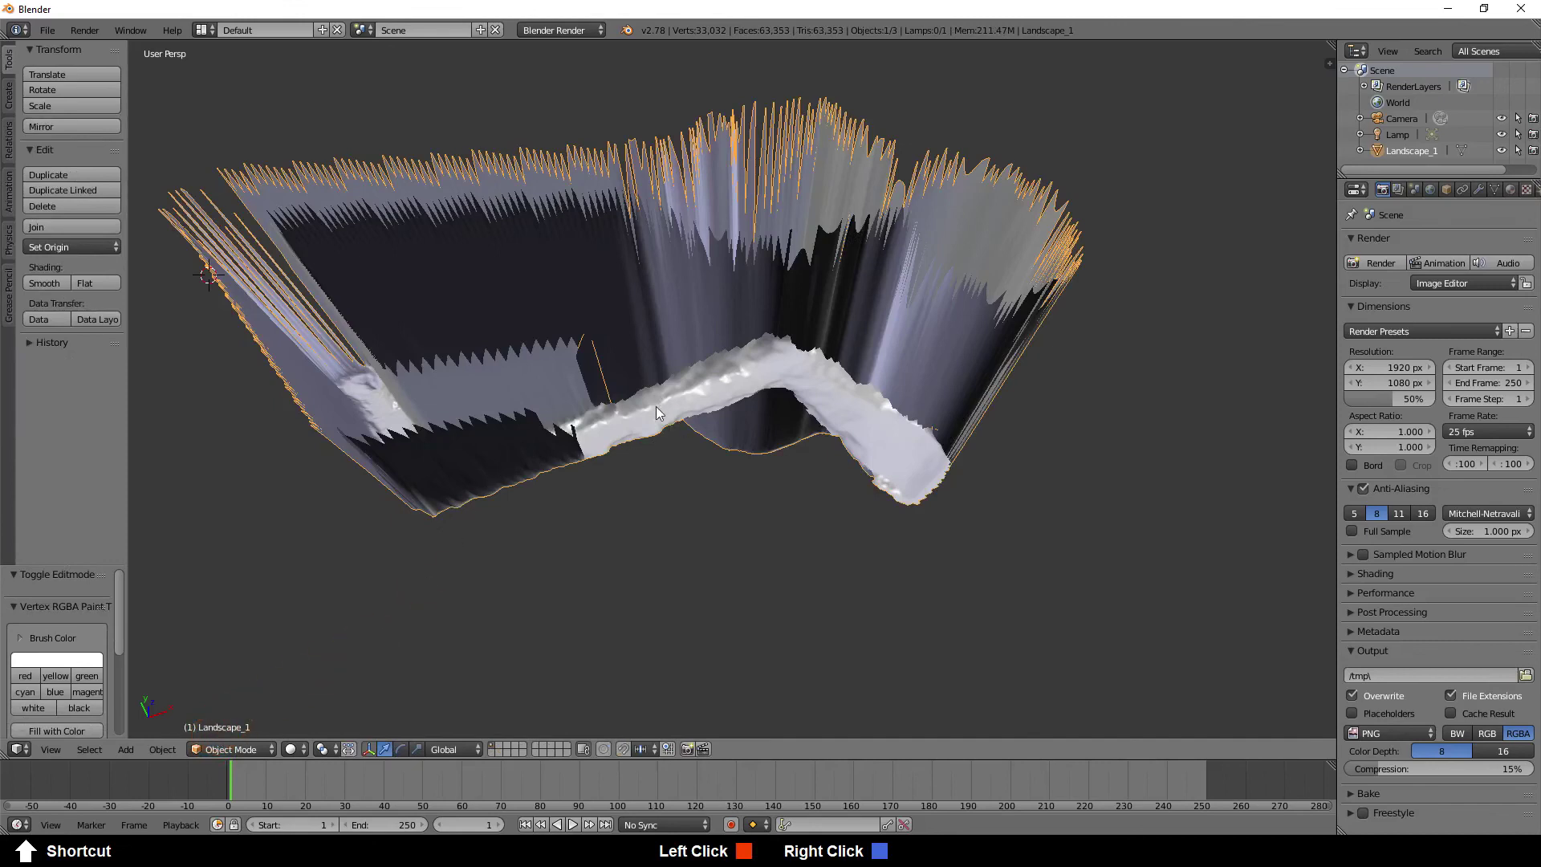
{"action": "scroll", "coordinate": [909, 492], "scroll_direction": "up", "scroll_amount": 5}
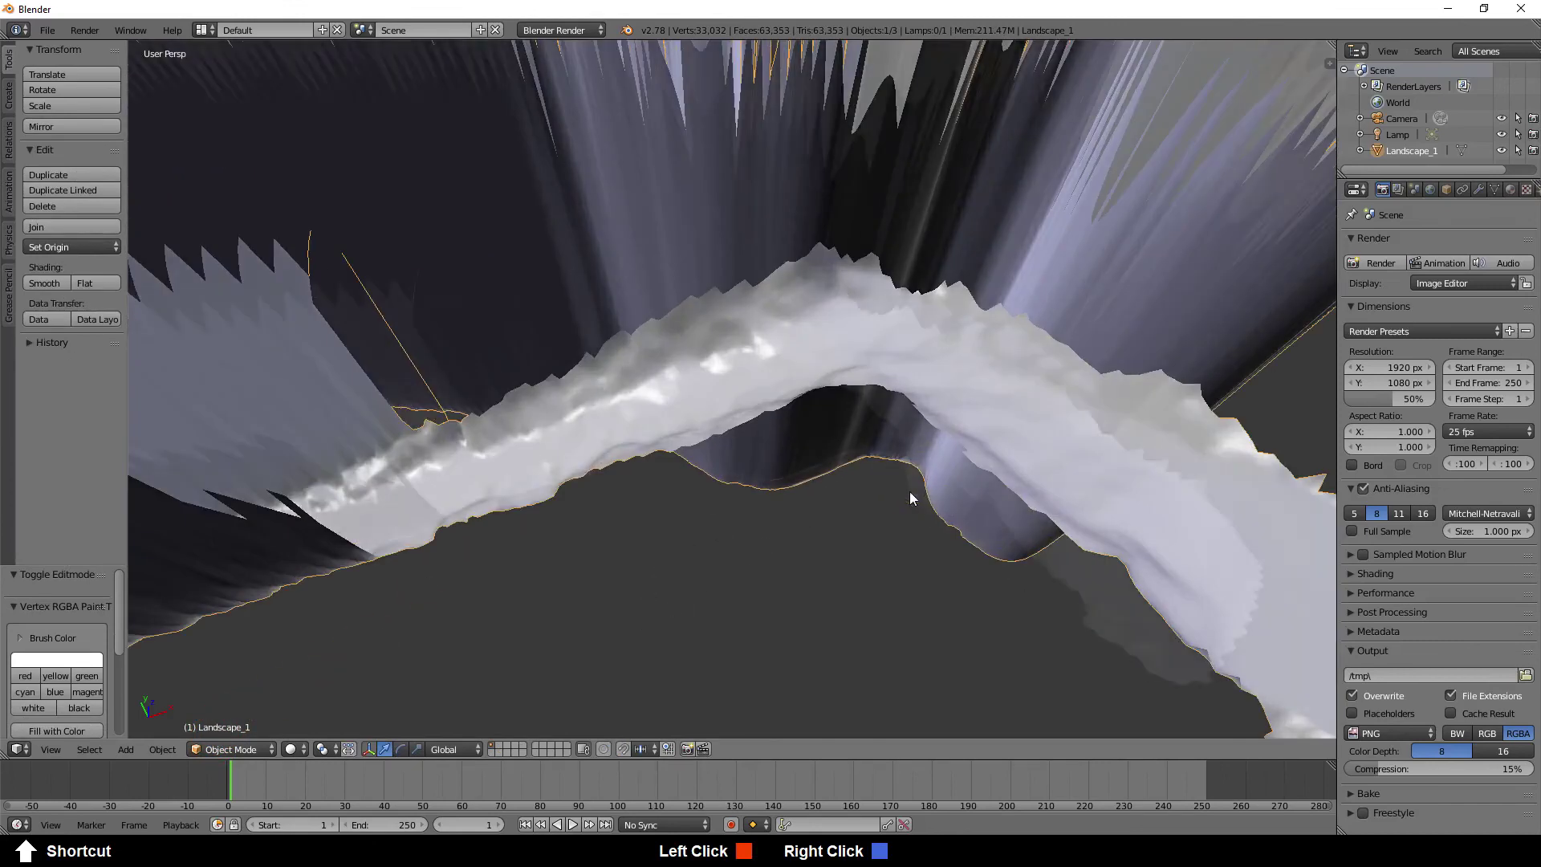
{"action": "middle_click_drag", "start_coordinate": [888, 454], "coordinate": [704, 435]}
{"action": "scroll", "coordinate": [794, 409], "scroll_direction": "down", "scroll_amount": 6}
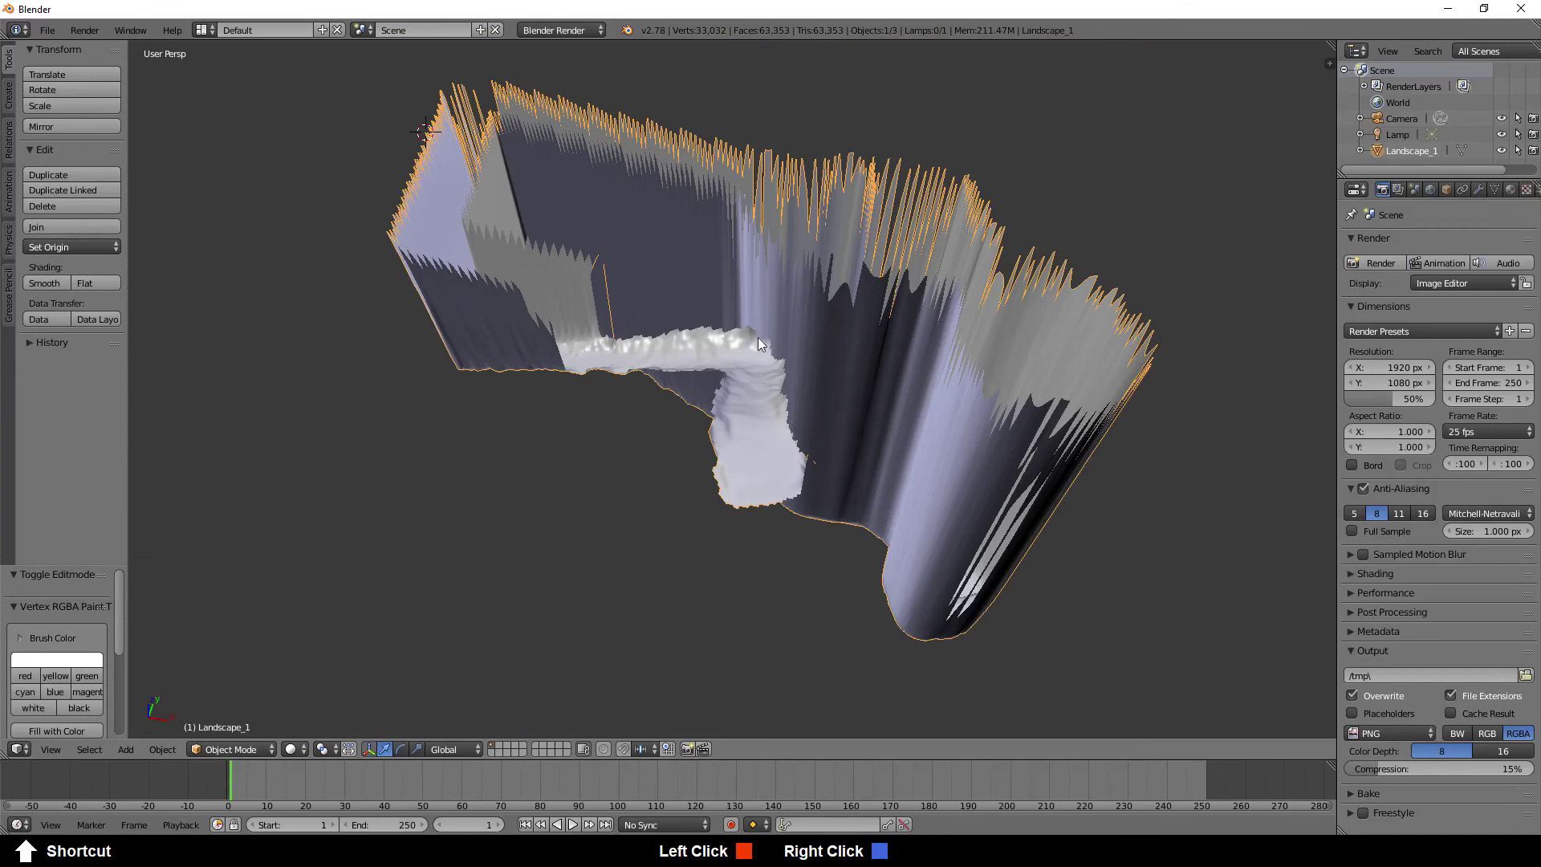
Export the cave mesh in FBX format to the Desktop, overwriting cavefloor3.fbx
{"action": "left_click", "coordinate": [674, 290]}
{"action": "left_click", "coordinate": [49, 32]}
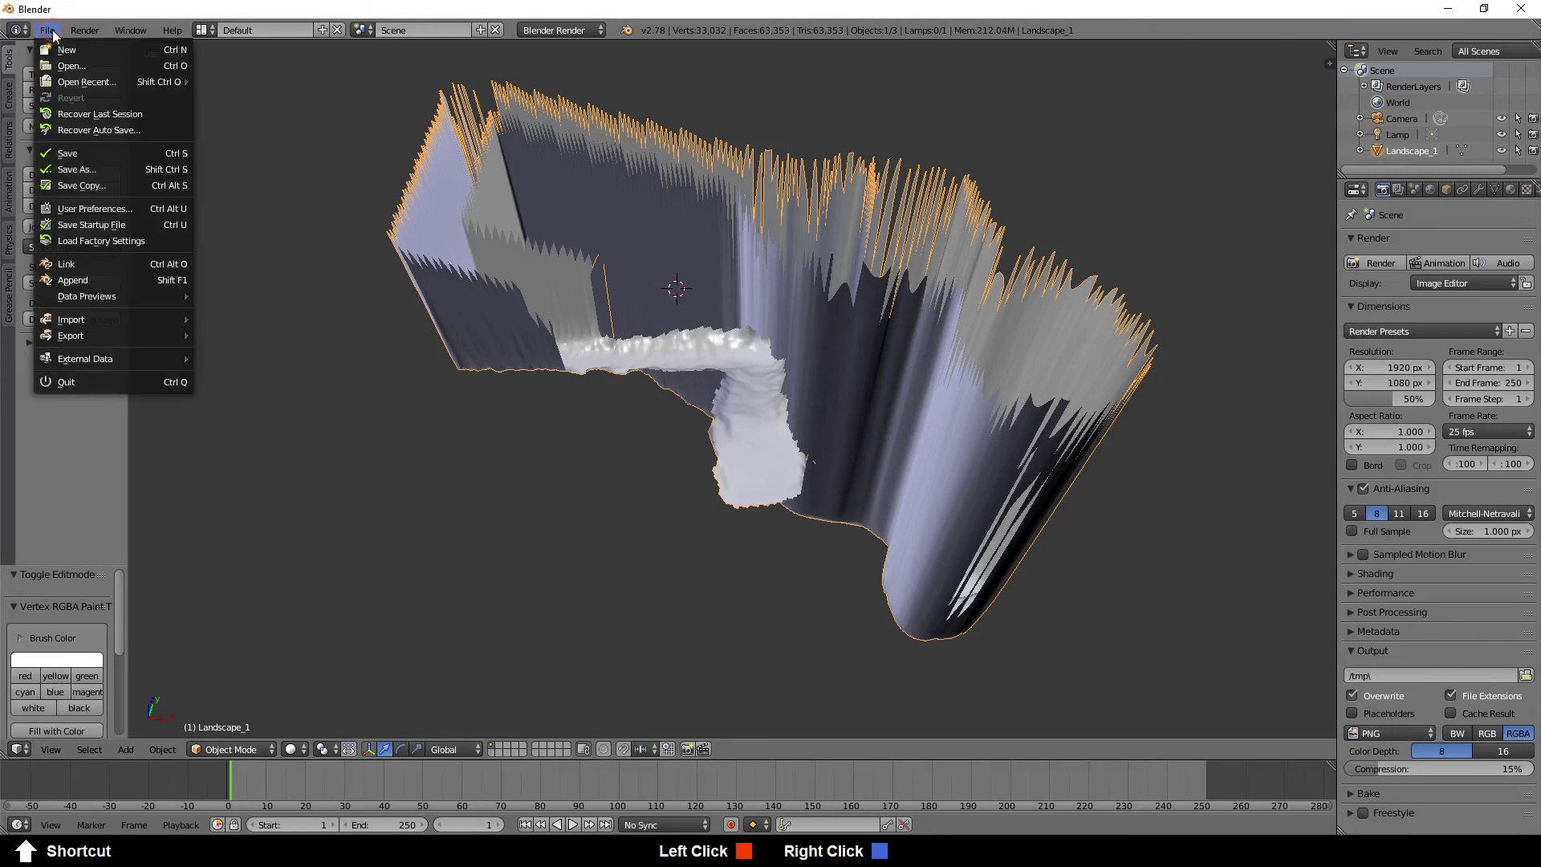
{"action": "left_click", "coordinate": [104, 337]}
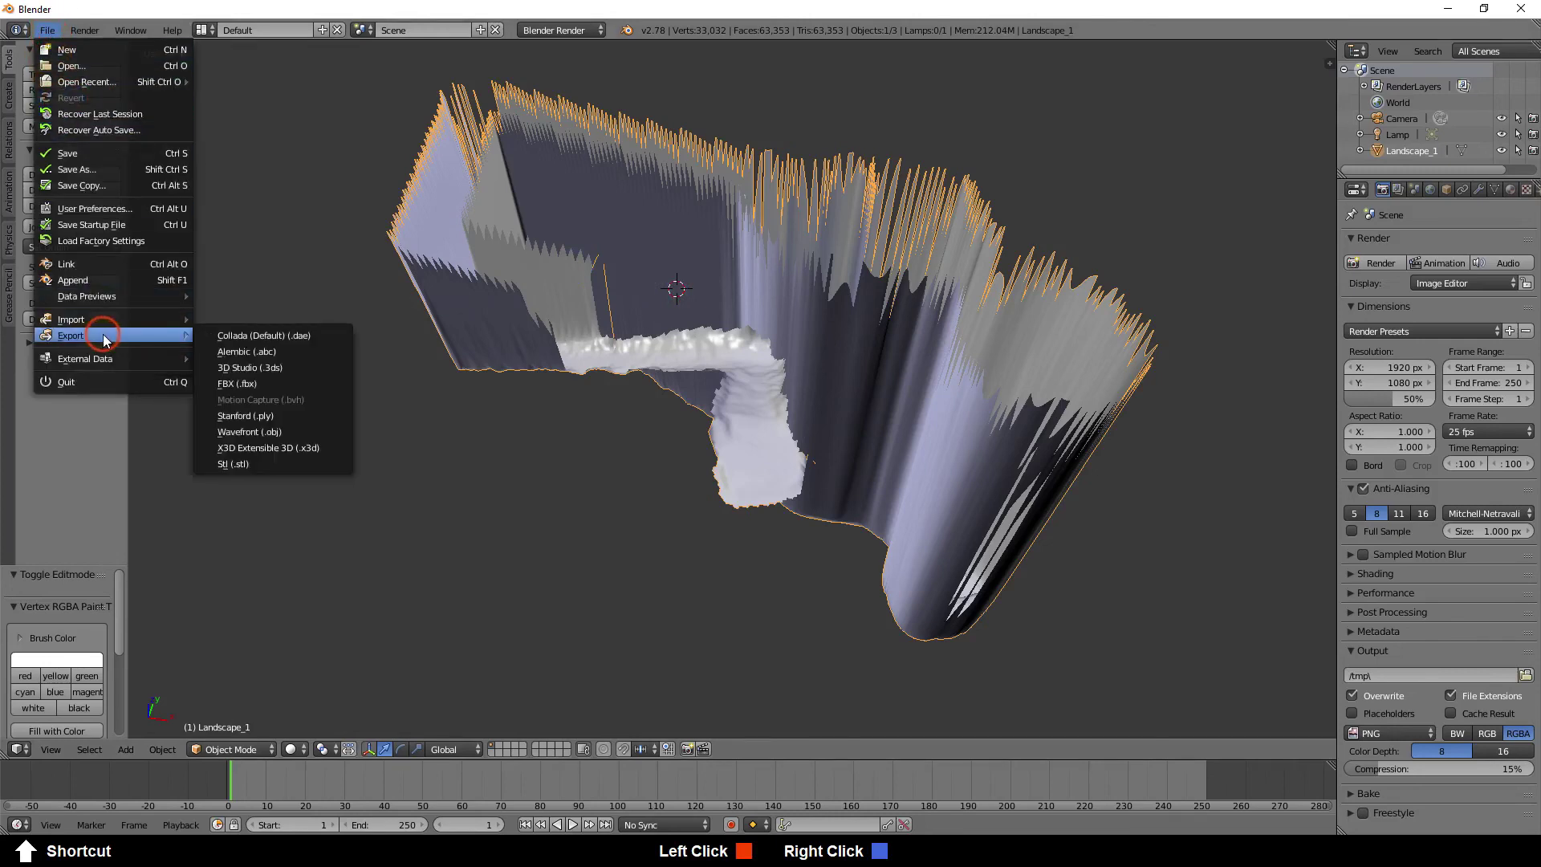
{"action": "left_click", "coordinate": [248, 383]}
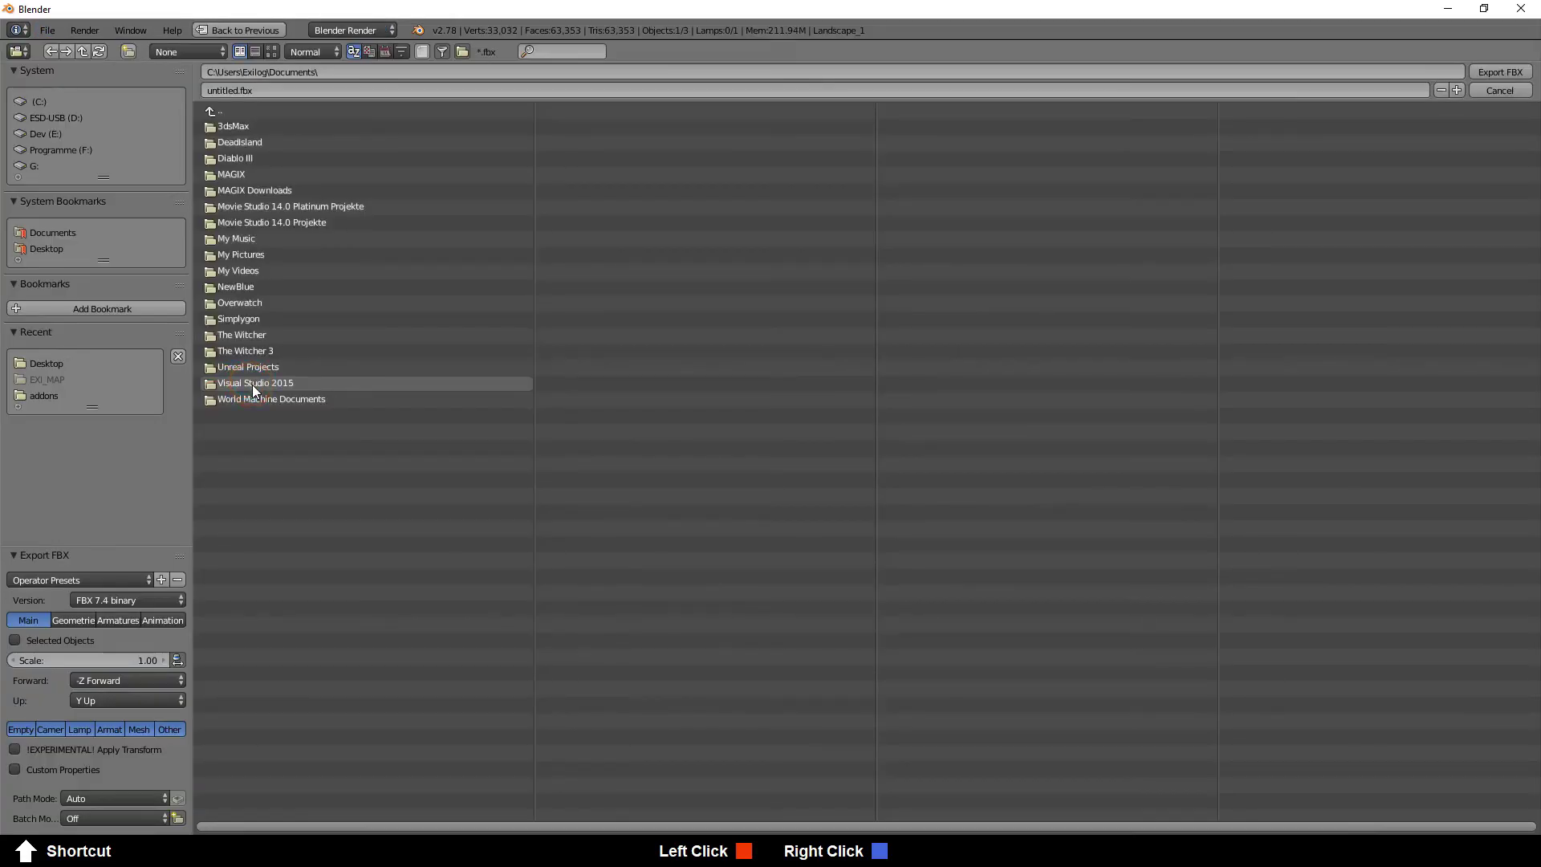
{"action": "left_click", "coordinate": [46, 249]}
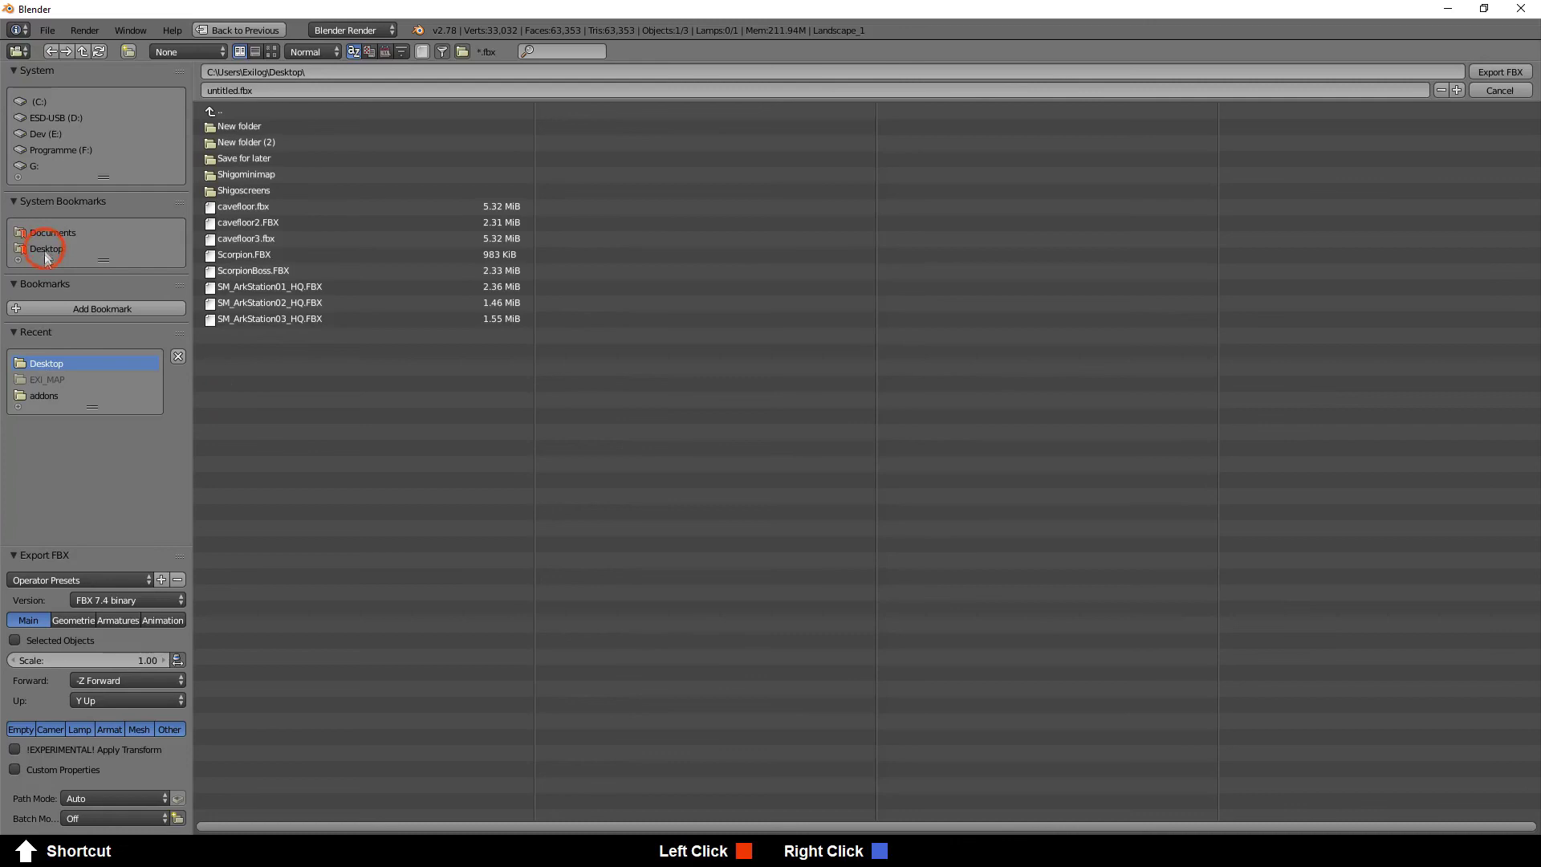
{"action": "left_click", "coordinate": [238, 239]}
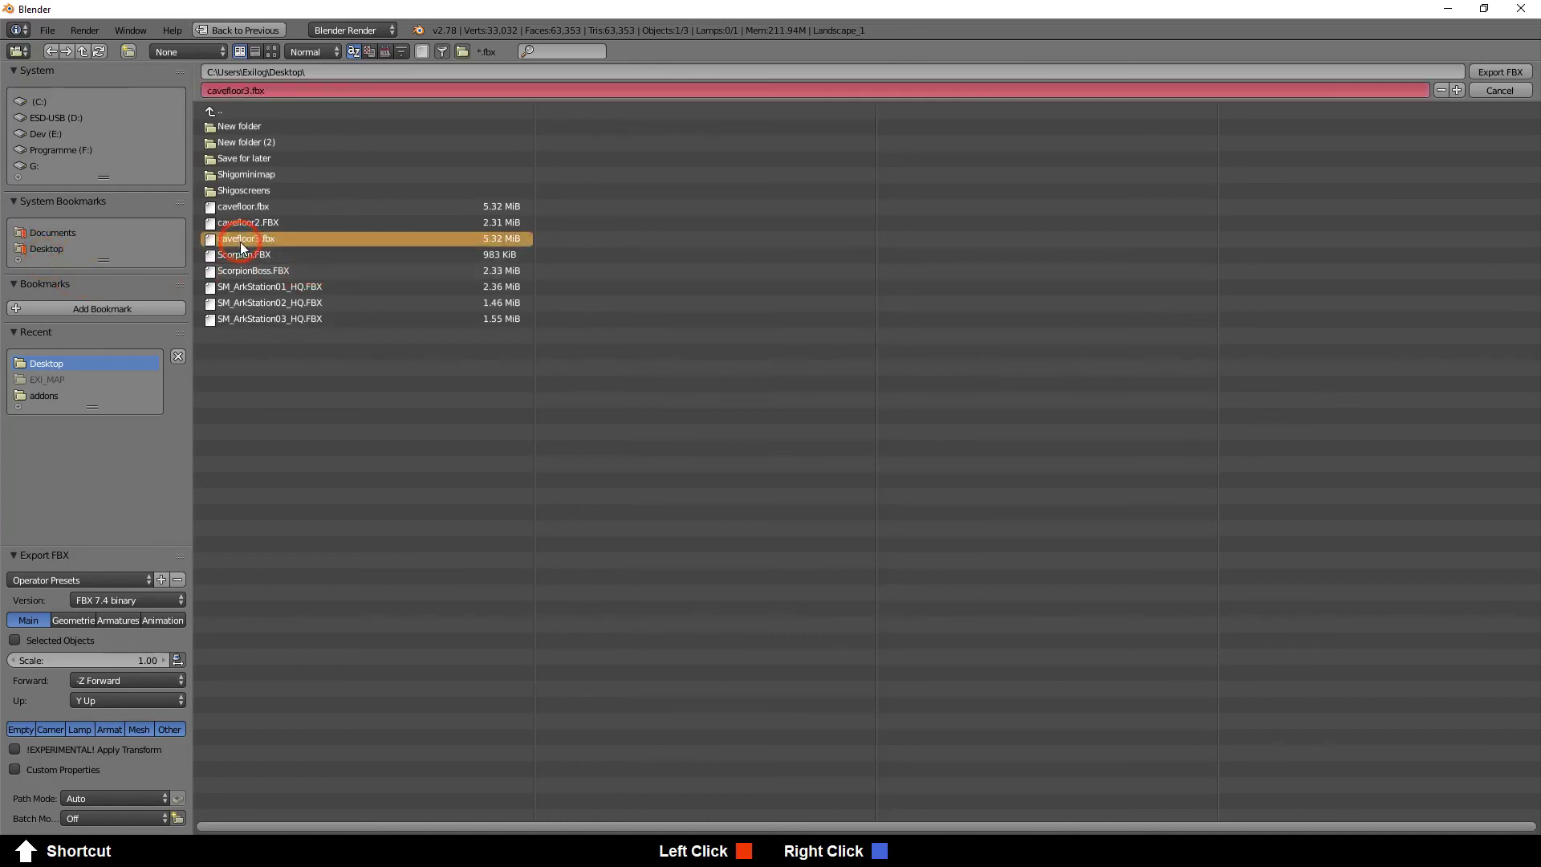
{"action": "left_click", "coordinate": [1494, 72]}
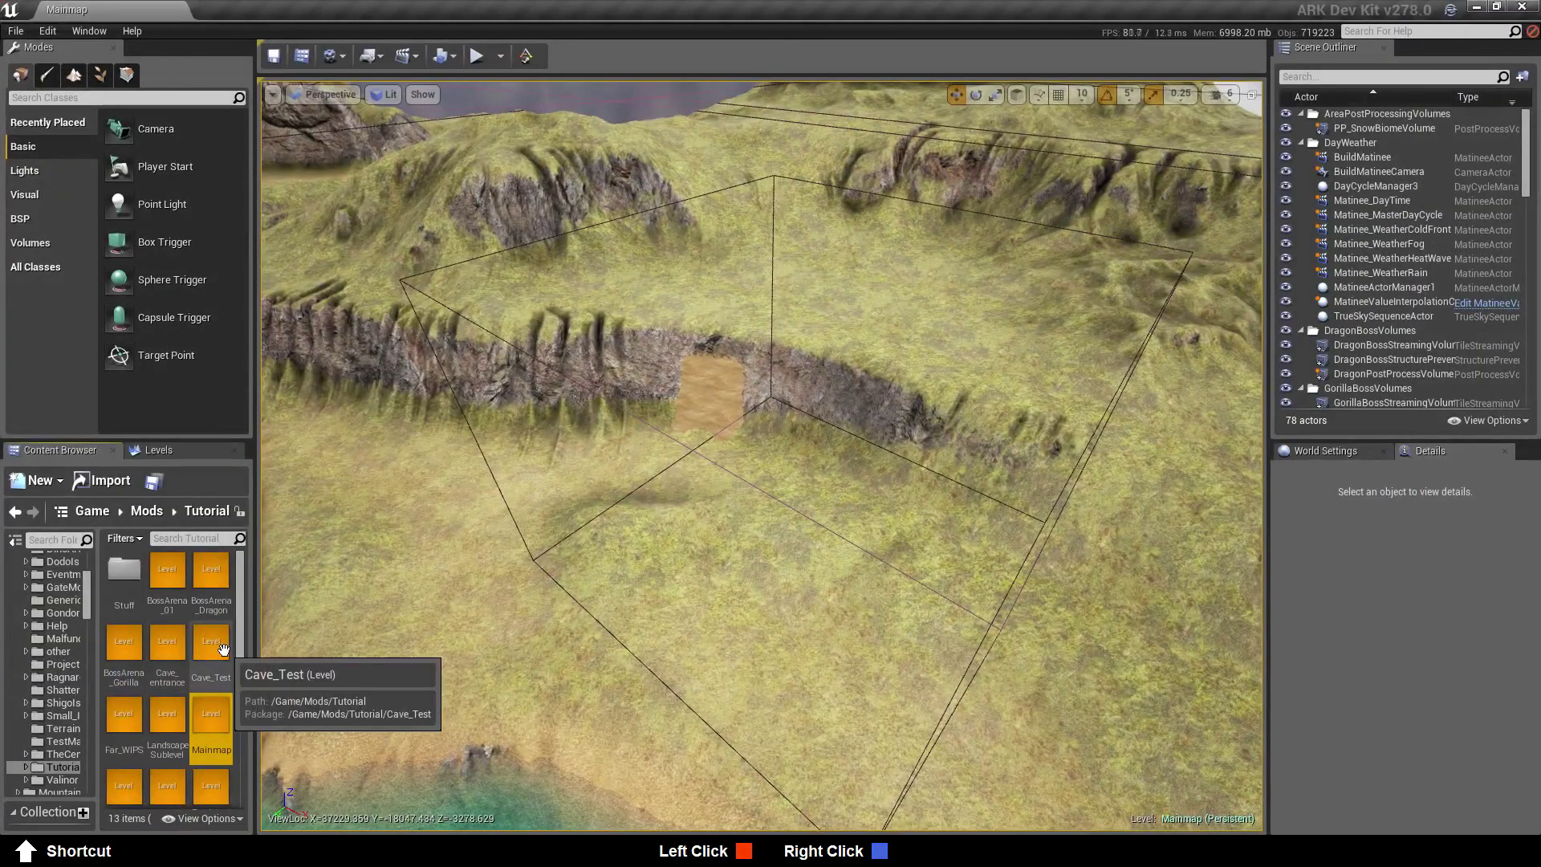
Switch to the ARK Dev Kit and load the Cave_entrance sublevel, bringing the entrance in the cliff into view
{"action": "left_click", "coordinate": [154, 450]}
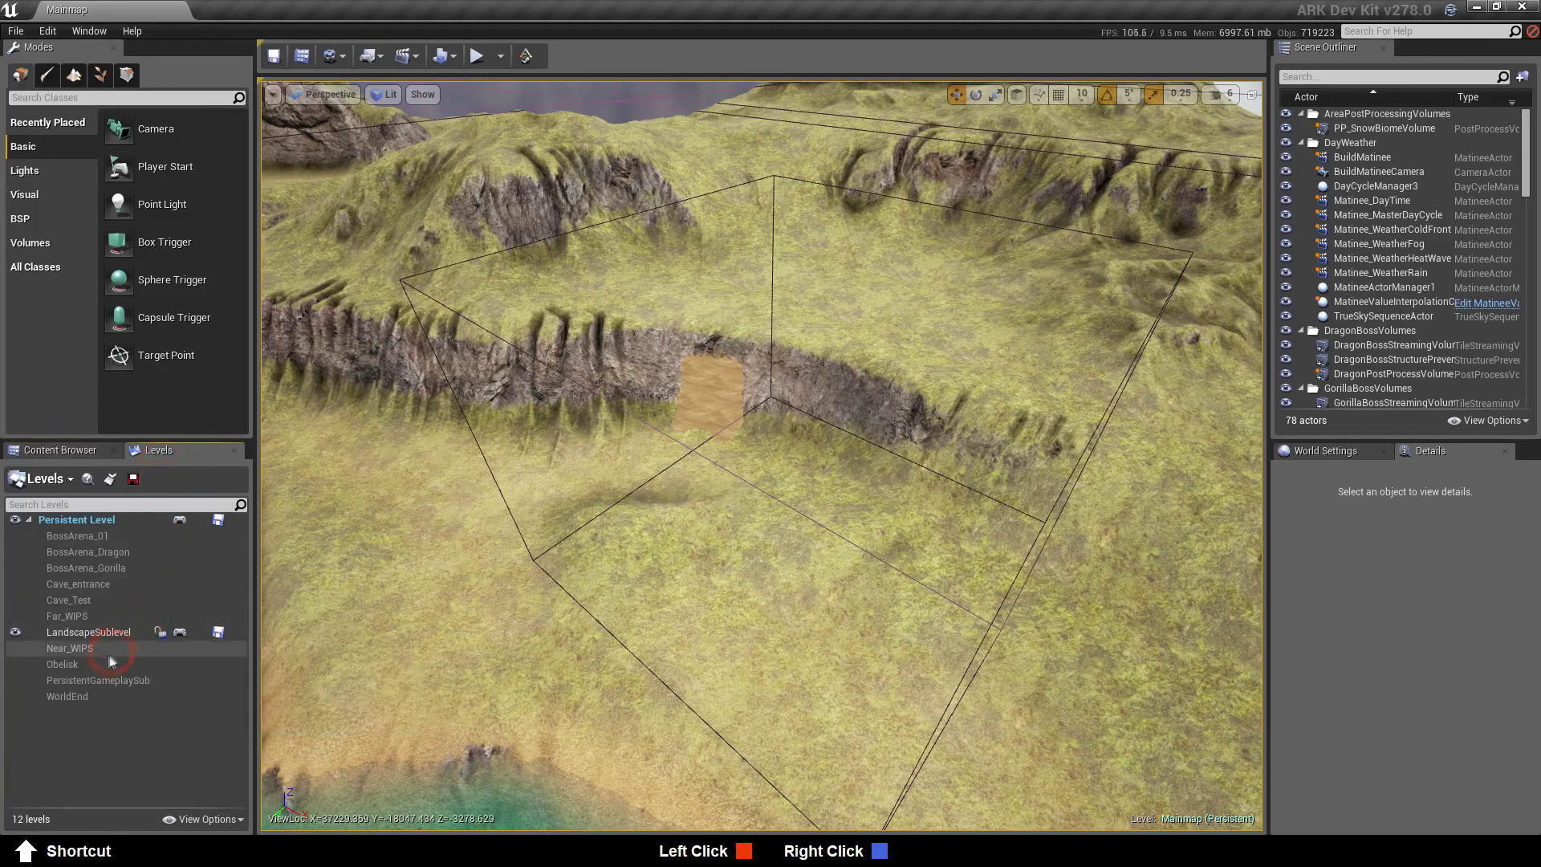
{"action": "double_click", "coordinate": [77, 586]}
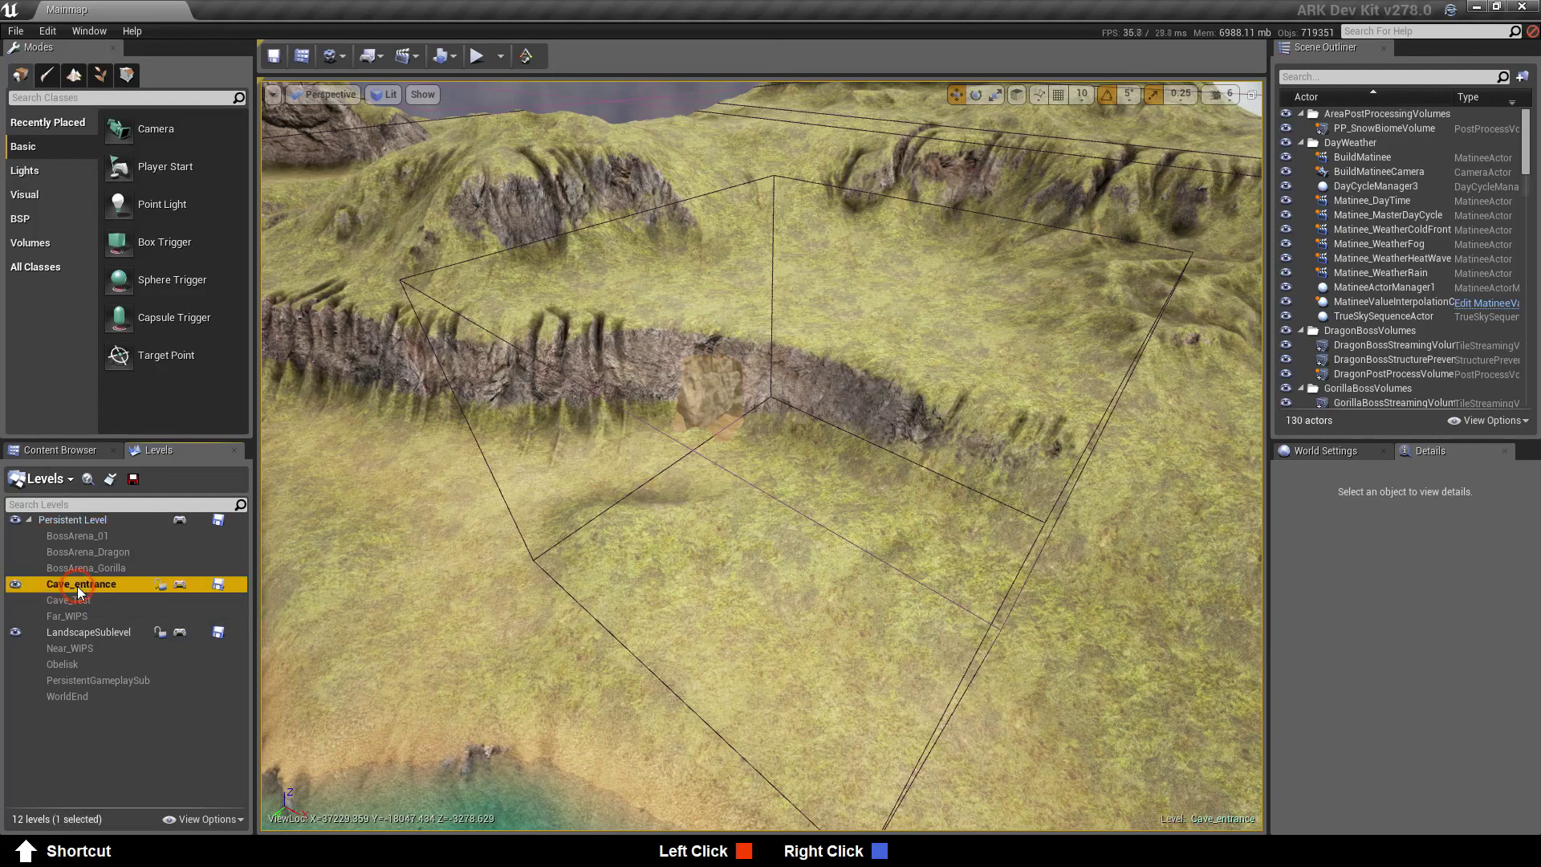
{"action": "right_click_drag", "start_coordinate": [613, 561], "coordinate": [650, 574]}
{"action": "key", "text": "w"}
{"action": "key", "text": "s"}
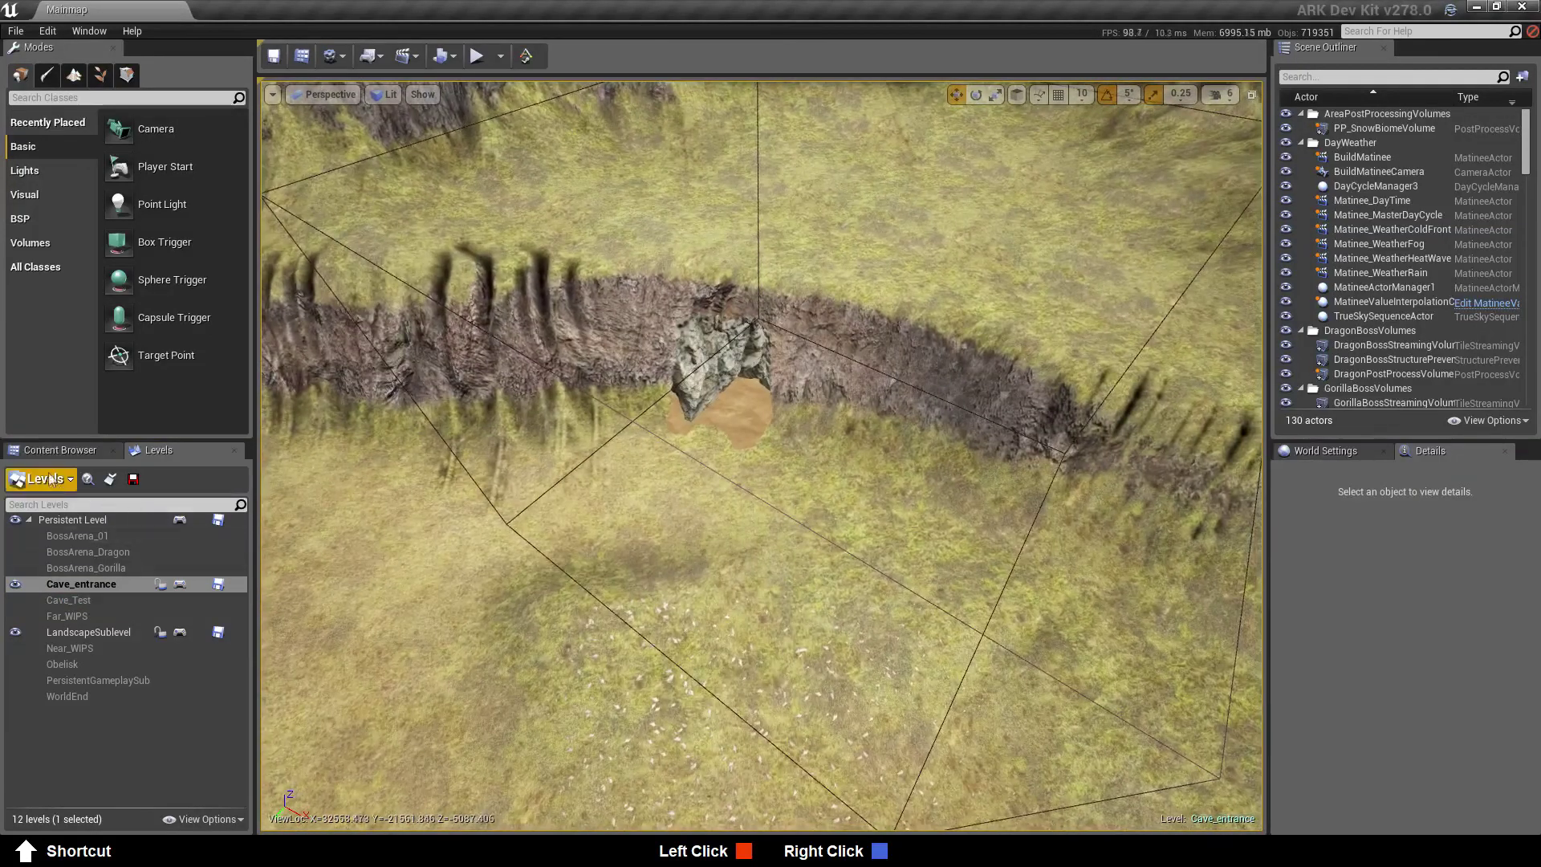
Import cavefloor2 from the Desktop into the Tutorial mod's Stuff folder with the preset FBX options, and save the mesh asset
{"action": "left_click", "coordinate": [49, 452]}
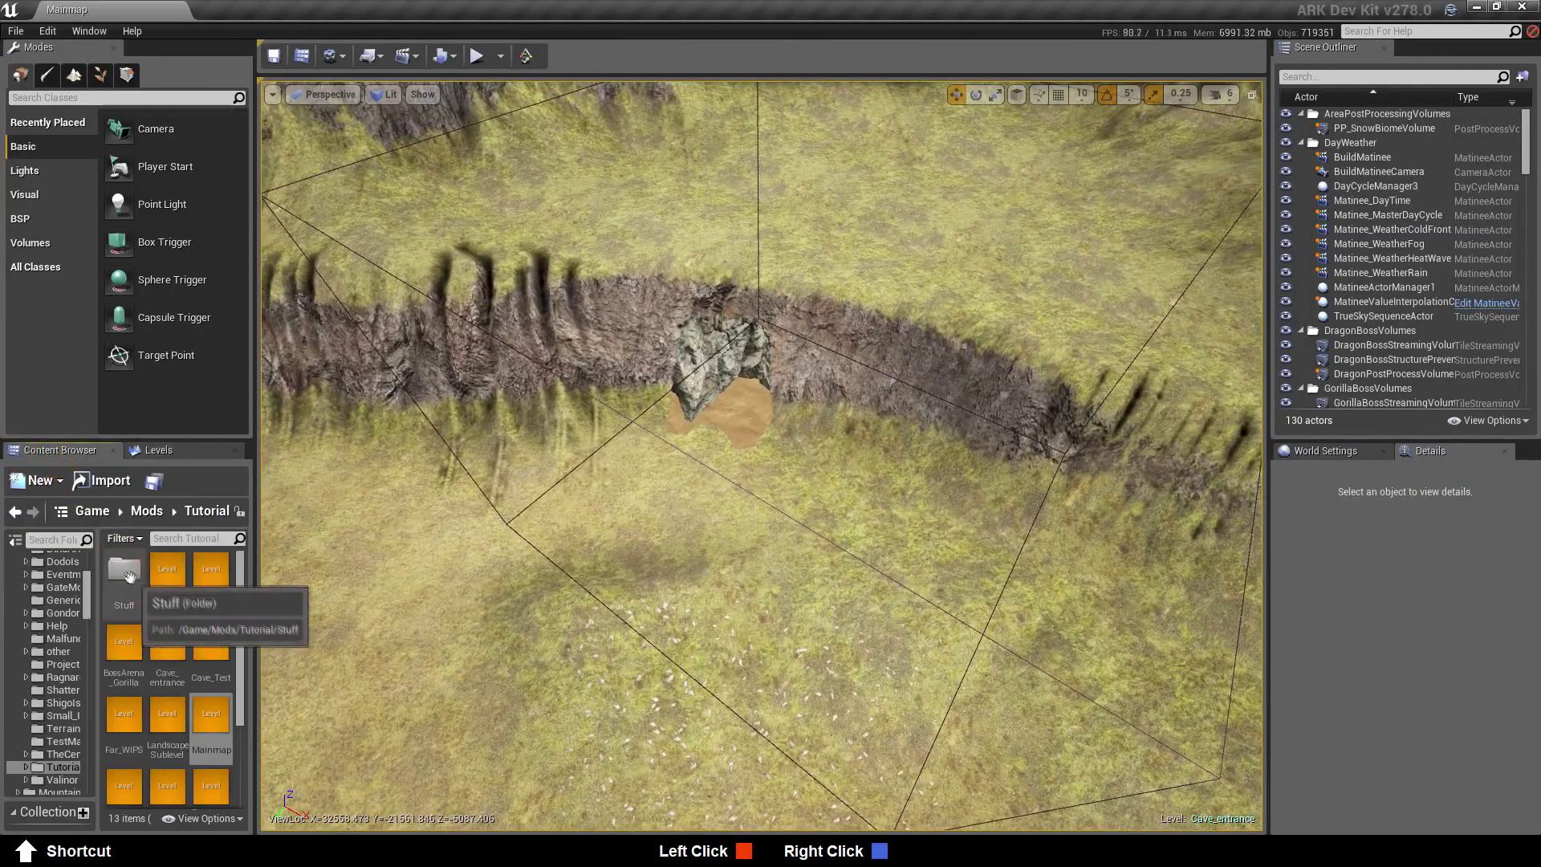
{"action": "double_click", "coordinate": [124, 572]}
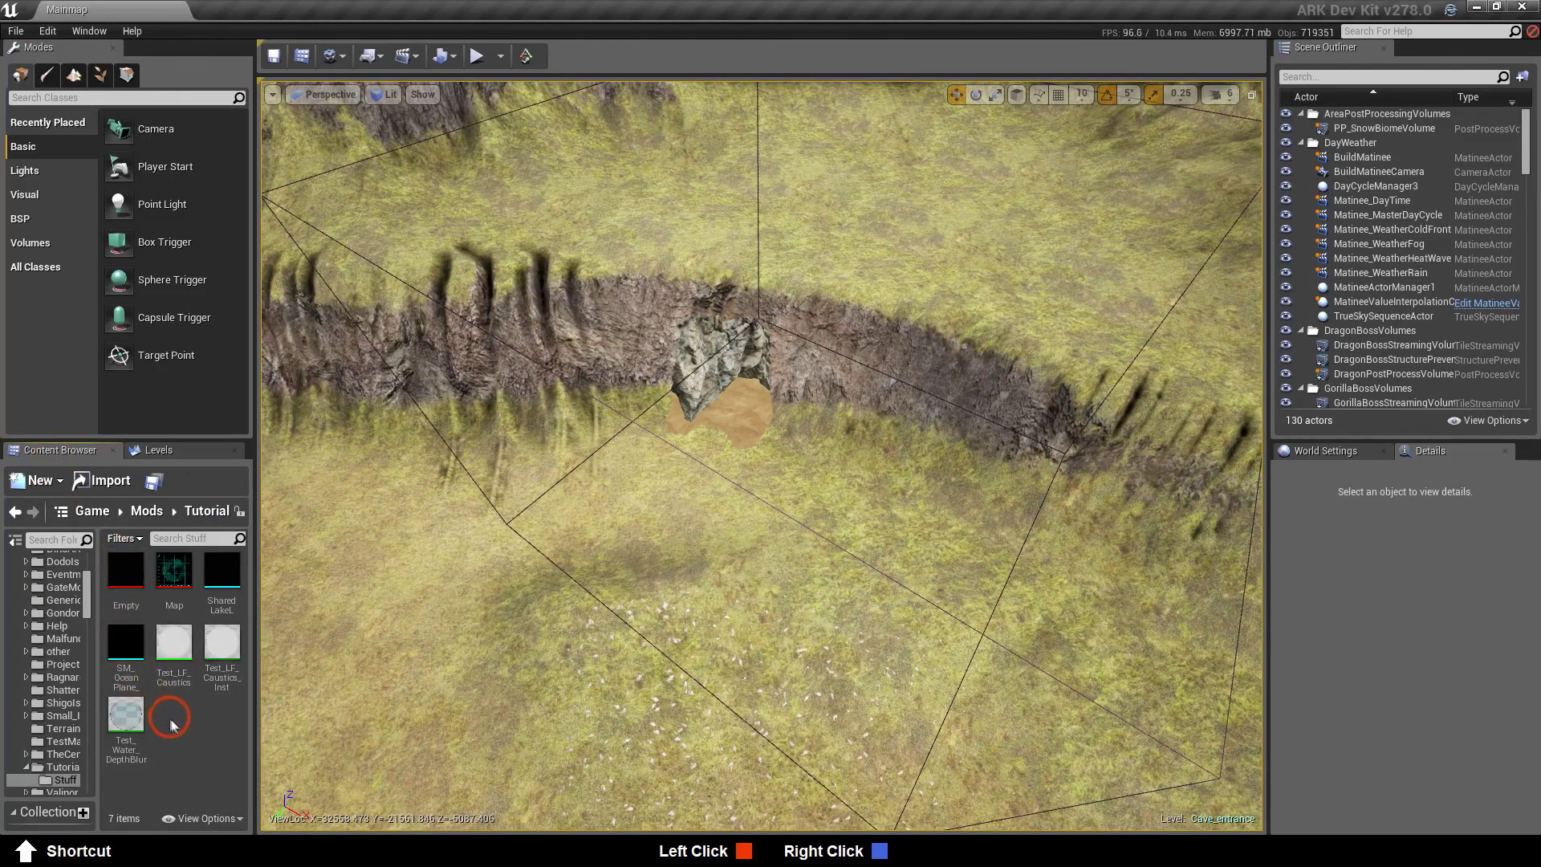
{"action": "left_click", "coordinate": [93, 479]}
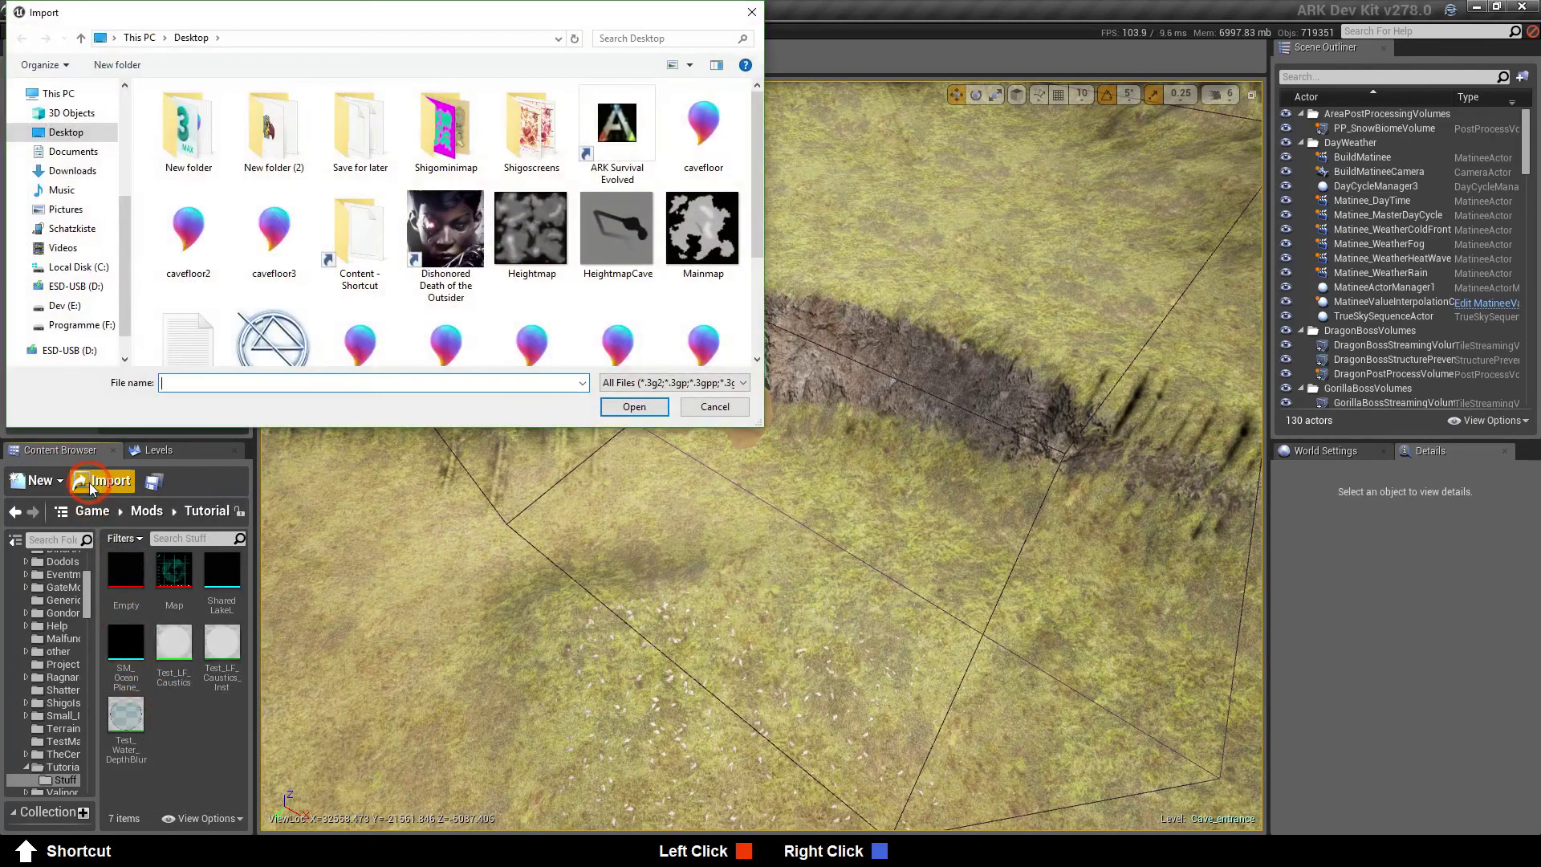
{"action": "double_click", "coordinate": [191, 234]}
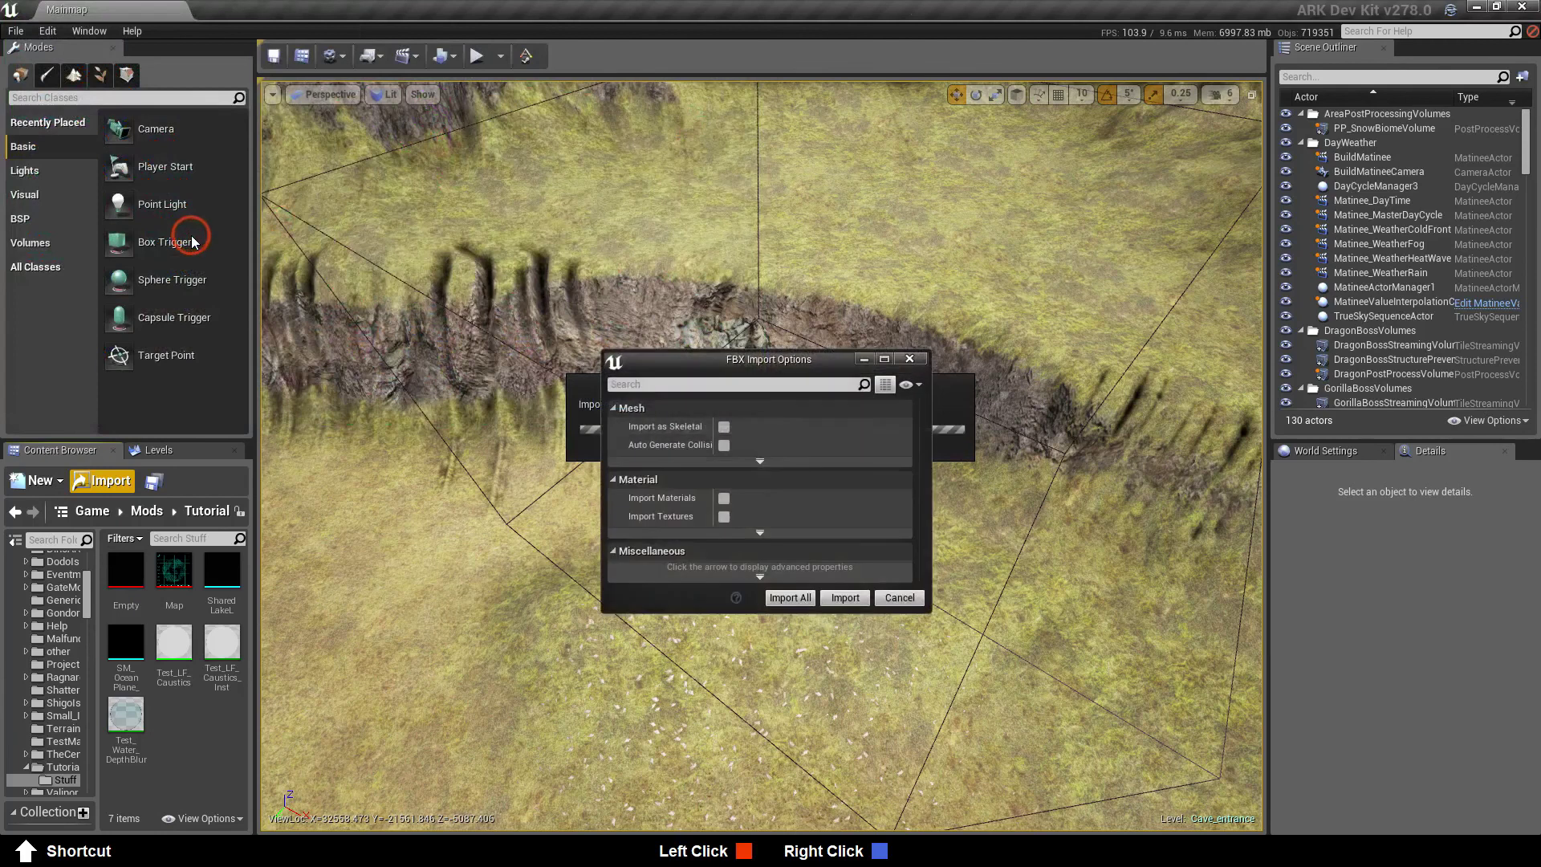
{"action": "left_click", "coordinate": [844, 597]}
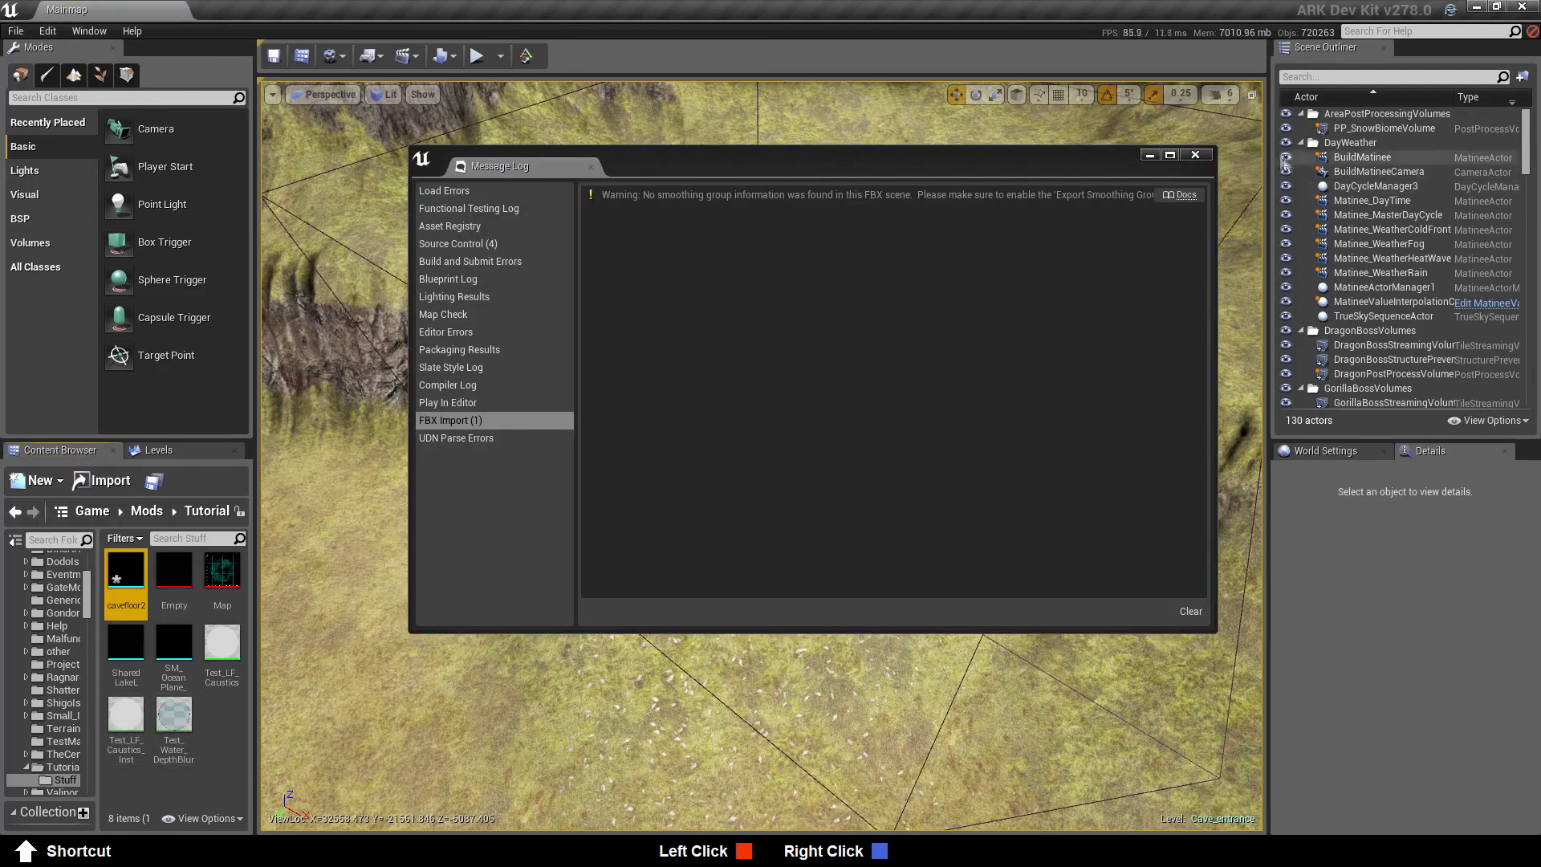
{"action": "left_click", "coordinate": [1195, 154]}
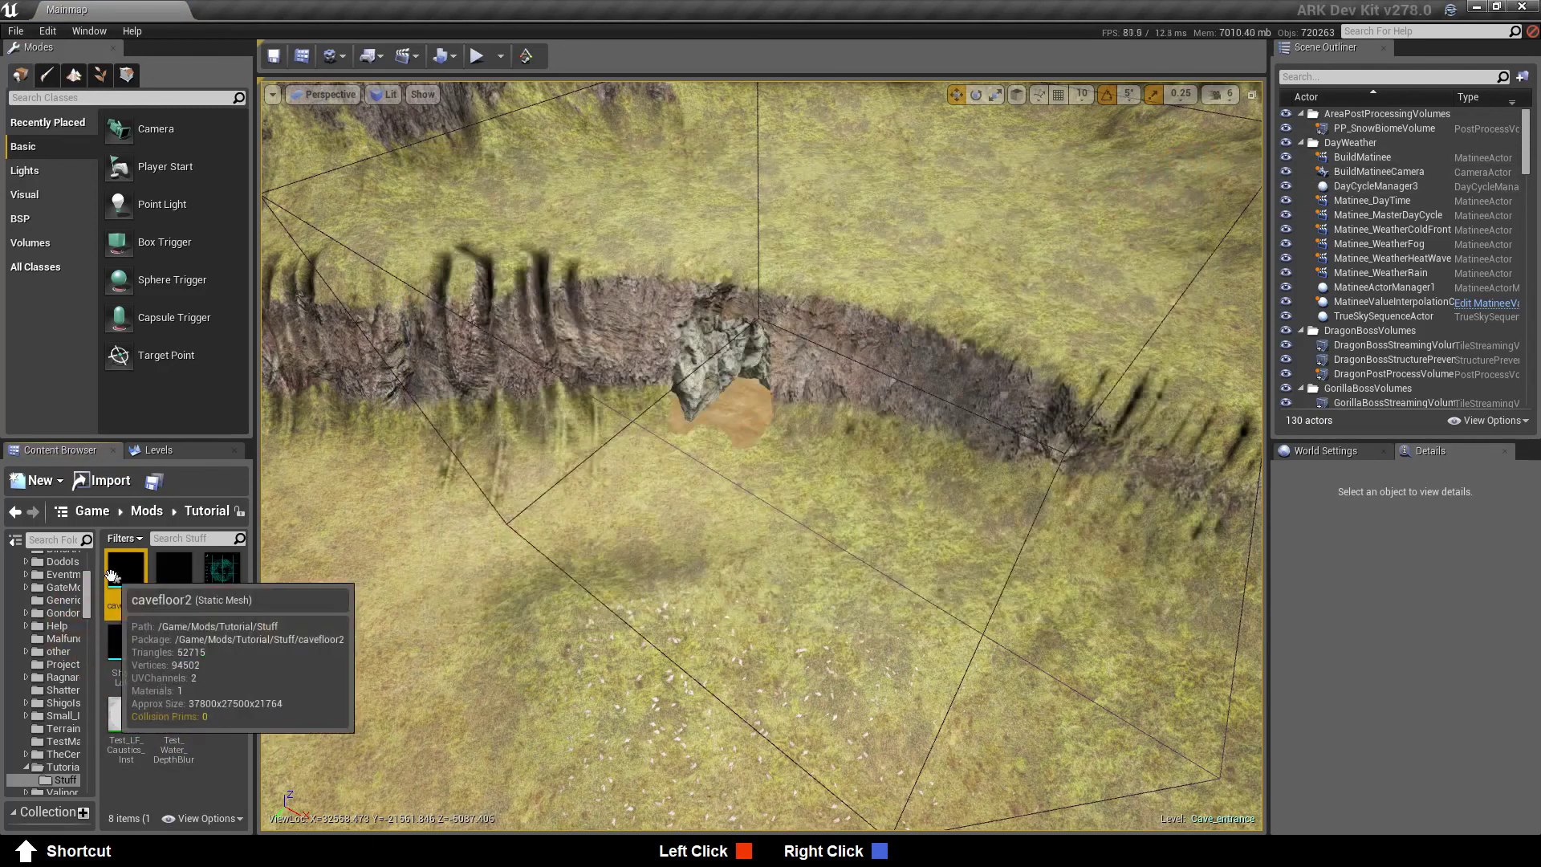
{"action": "right_click", "coordinate": [126, 579]}
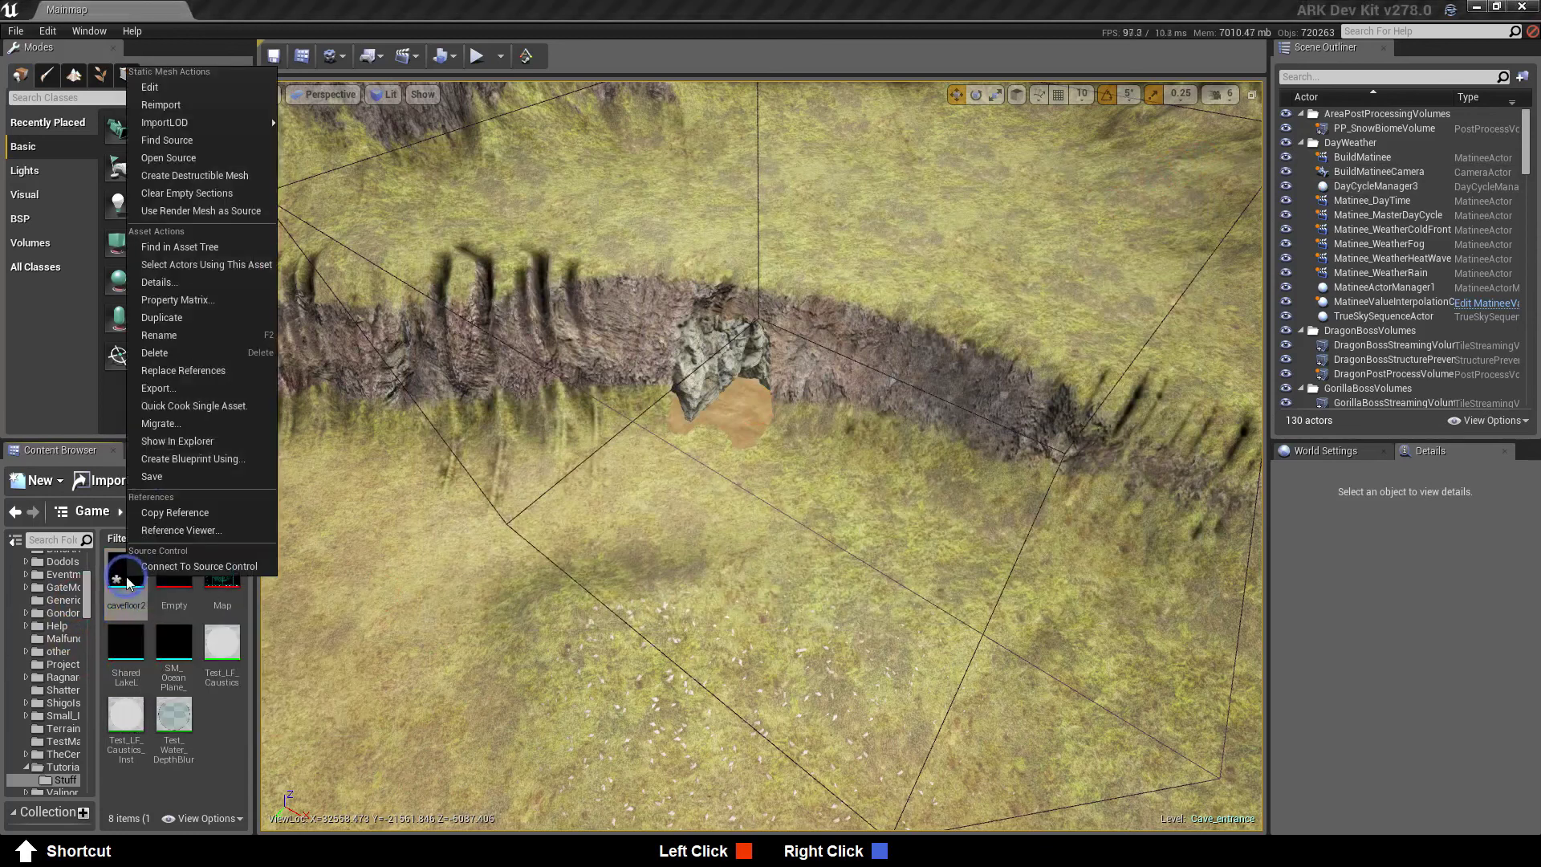
{"action": "left_click", "coordinate": [165, 477]}
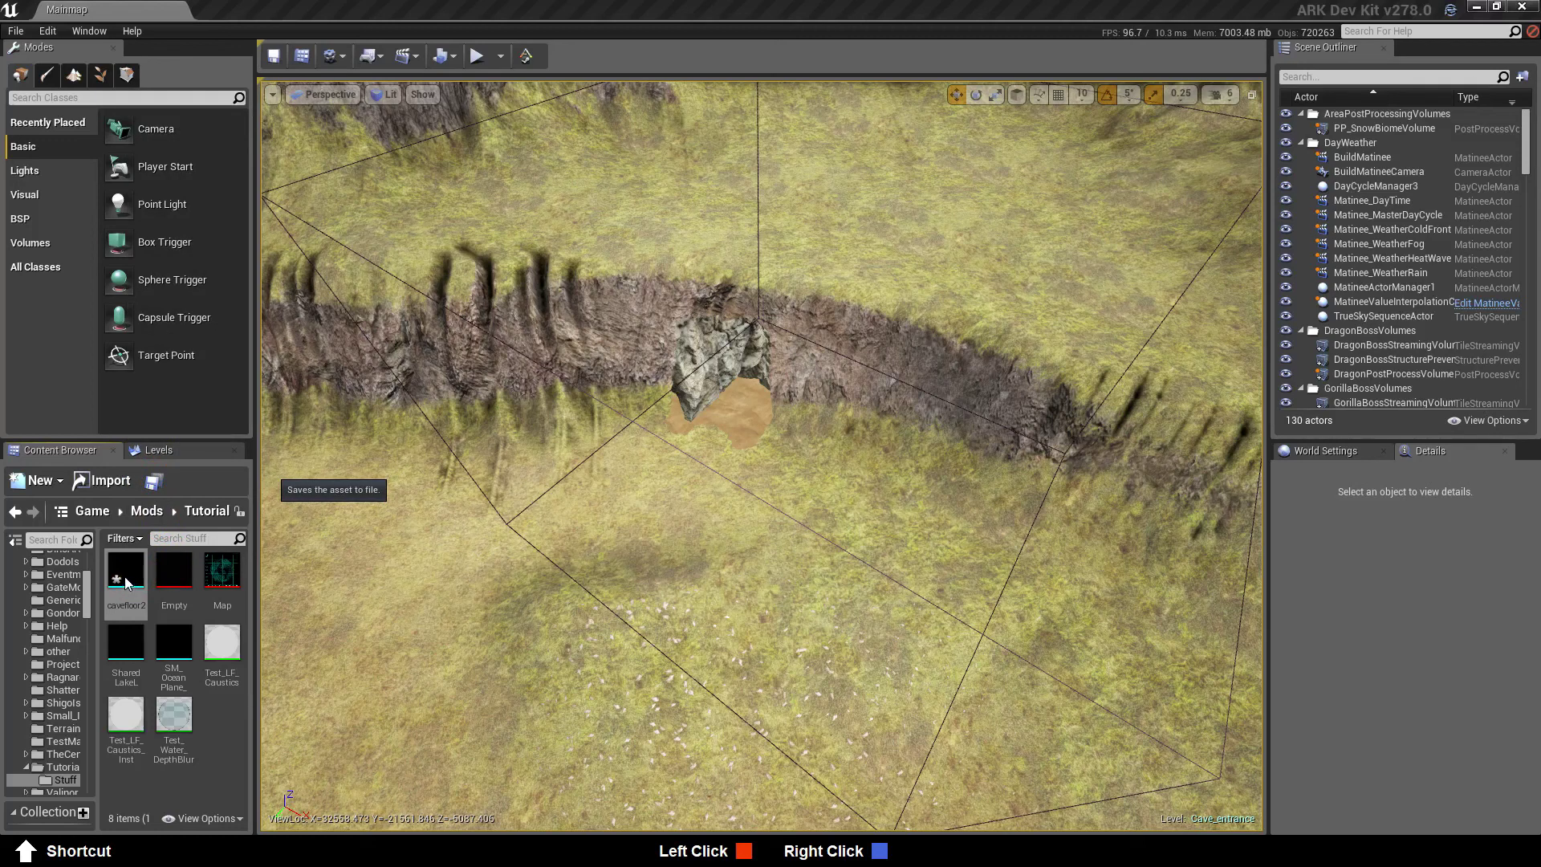
Place the cavefloor2 mesh in the Cave_entrance level, on the grass in front of the cave entrance
{"action": "left_click_drag", "start_coordinate": [126, 582], "coordinate": [690, 522]}
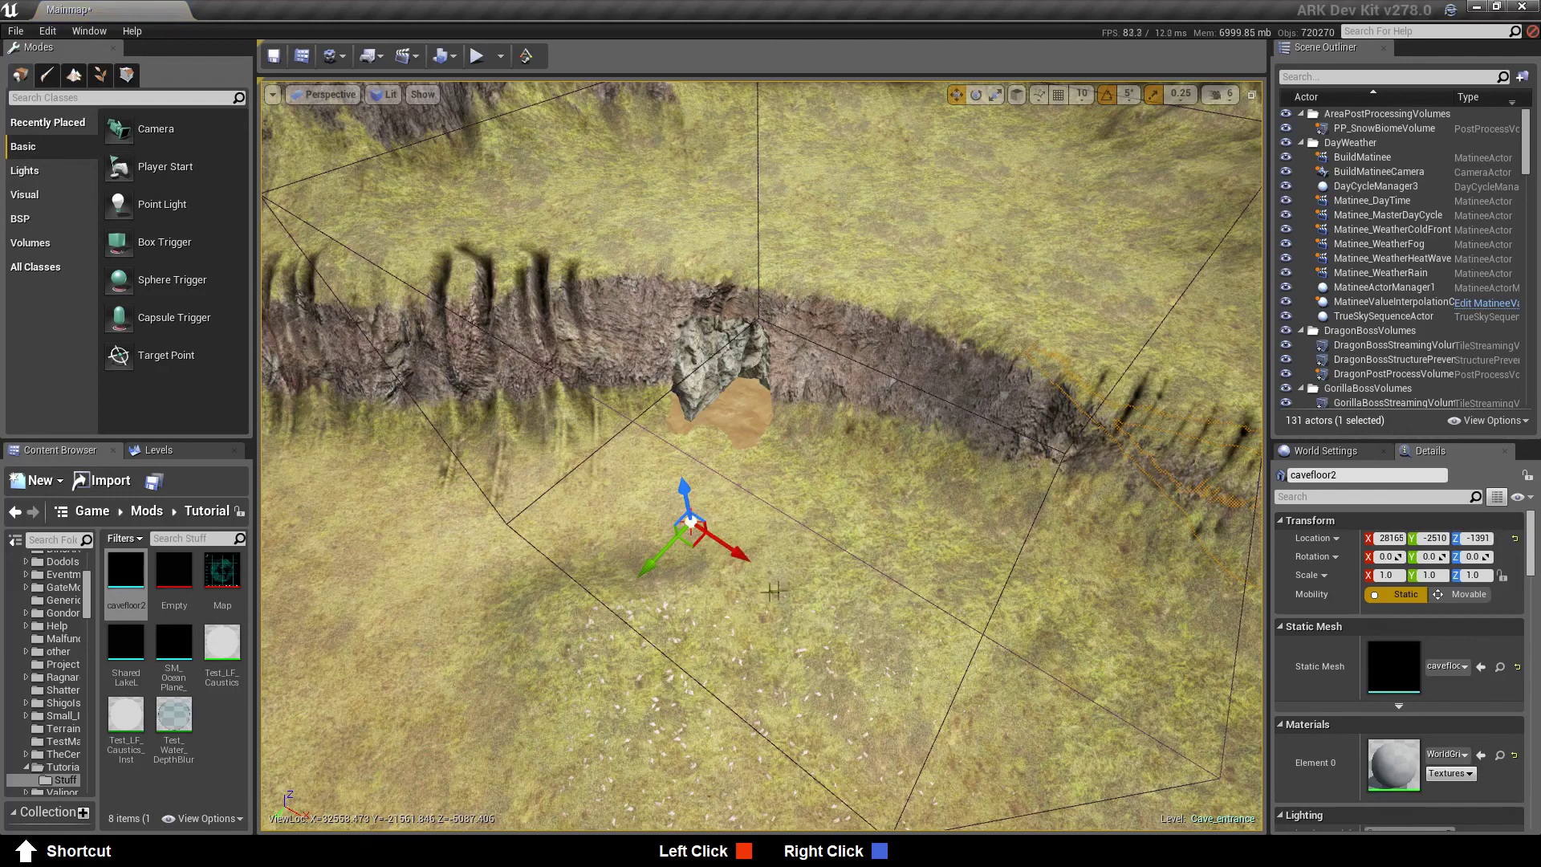
{"action": "right_click_drag", "start_coordinate": [717, 680], "coordinate": [856, 646]}
{"action": "key", "text": "w"}
{"action": "key", "text": "f"}
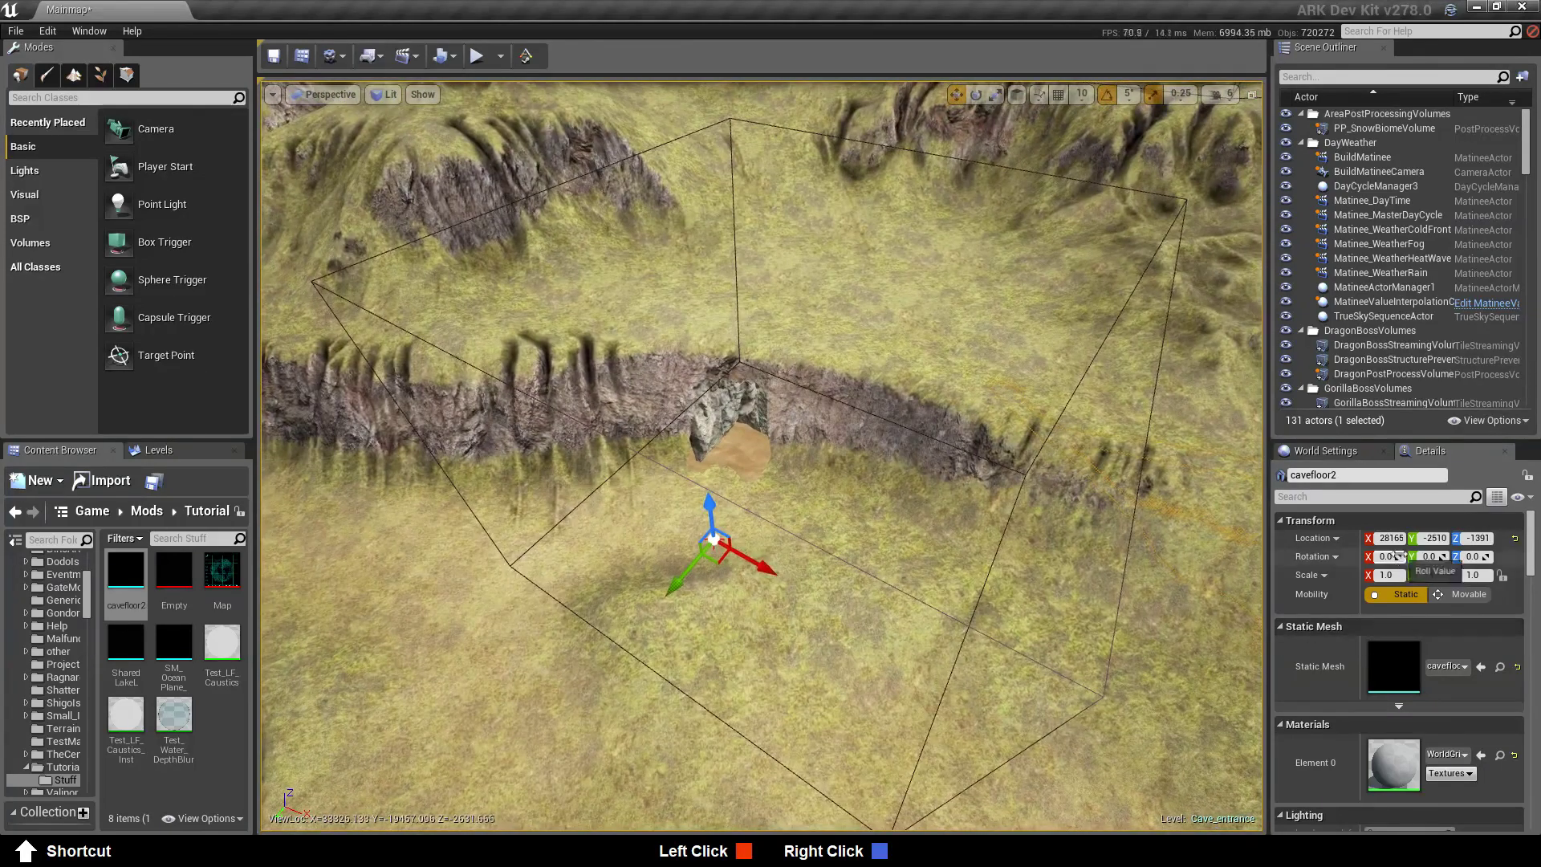
Set the cavefloor2 actor's location to 0.0 on X, Y and Z, and check the floor inside the cave entrance
{"action": "left_click", "coordinate": [1393, 539]}
{"action": "type", "text": "0156"}
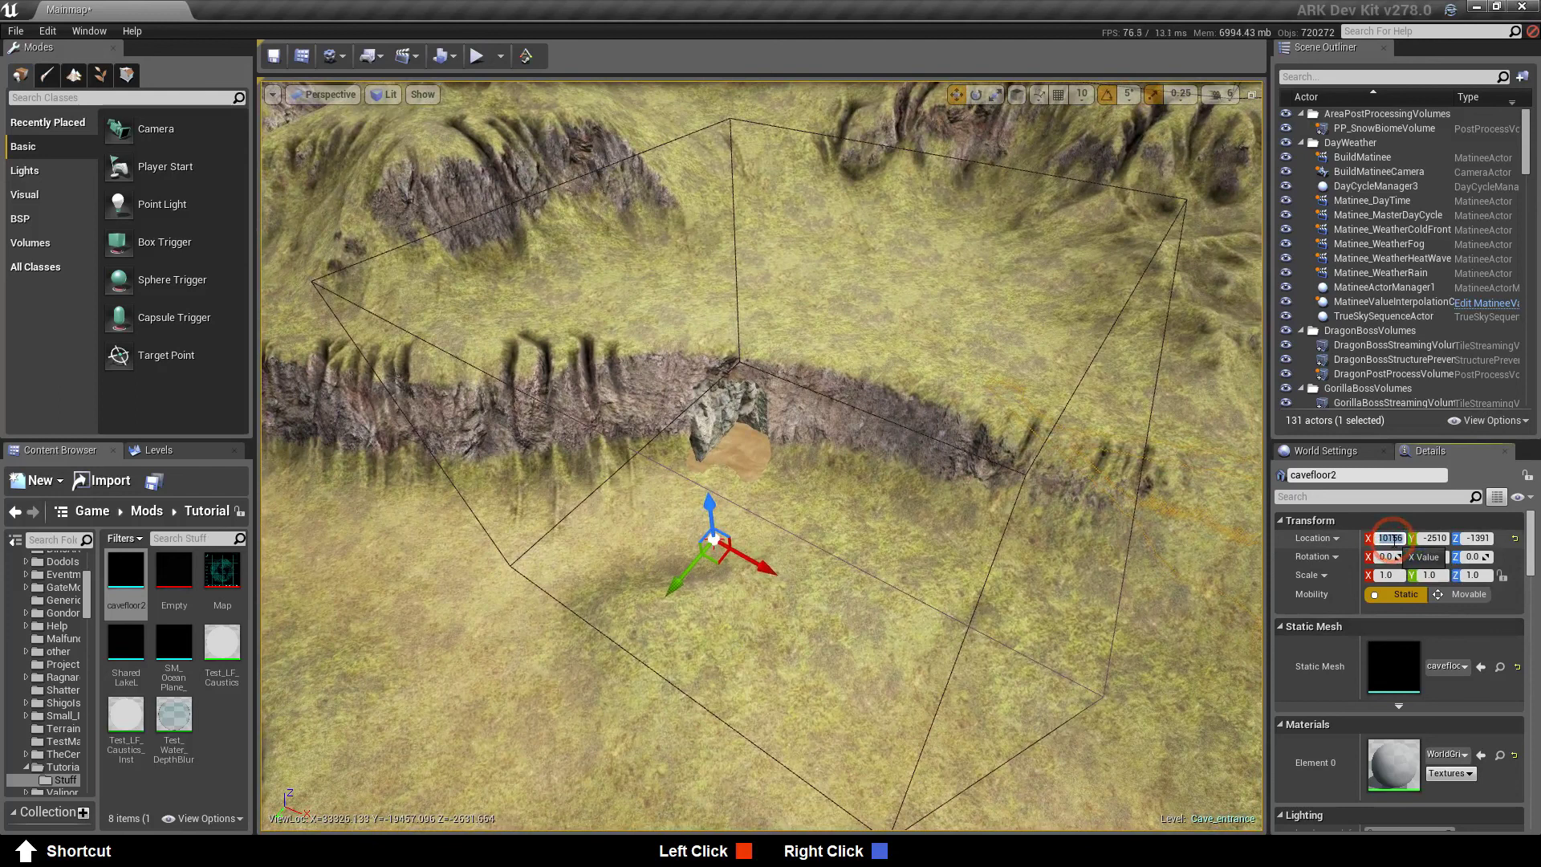
{"action": "left_click", "coordinate": [1436, 539]}
{"action": "type", "text": "0.0"}
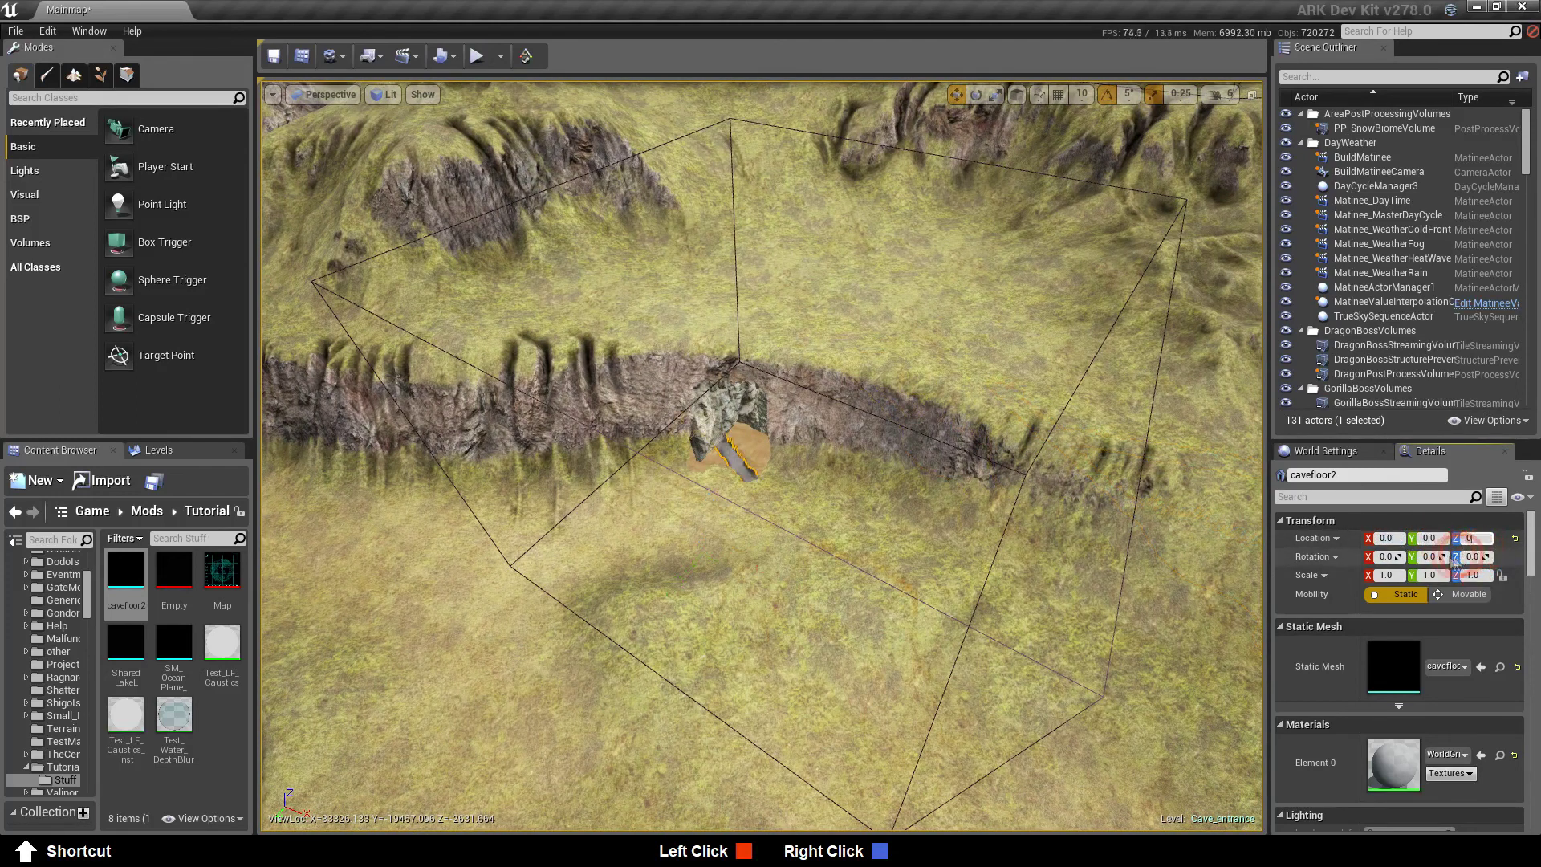
{"action": "key", "text": "Return"}
{"action": "right_click_drag", "start_coordinate": [675, 605], "coordinate": [675, 610]}
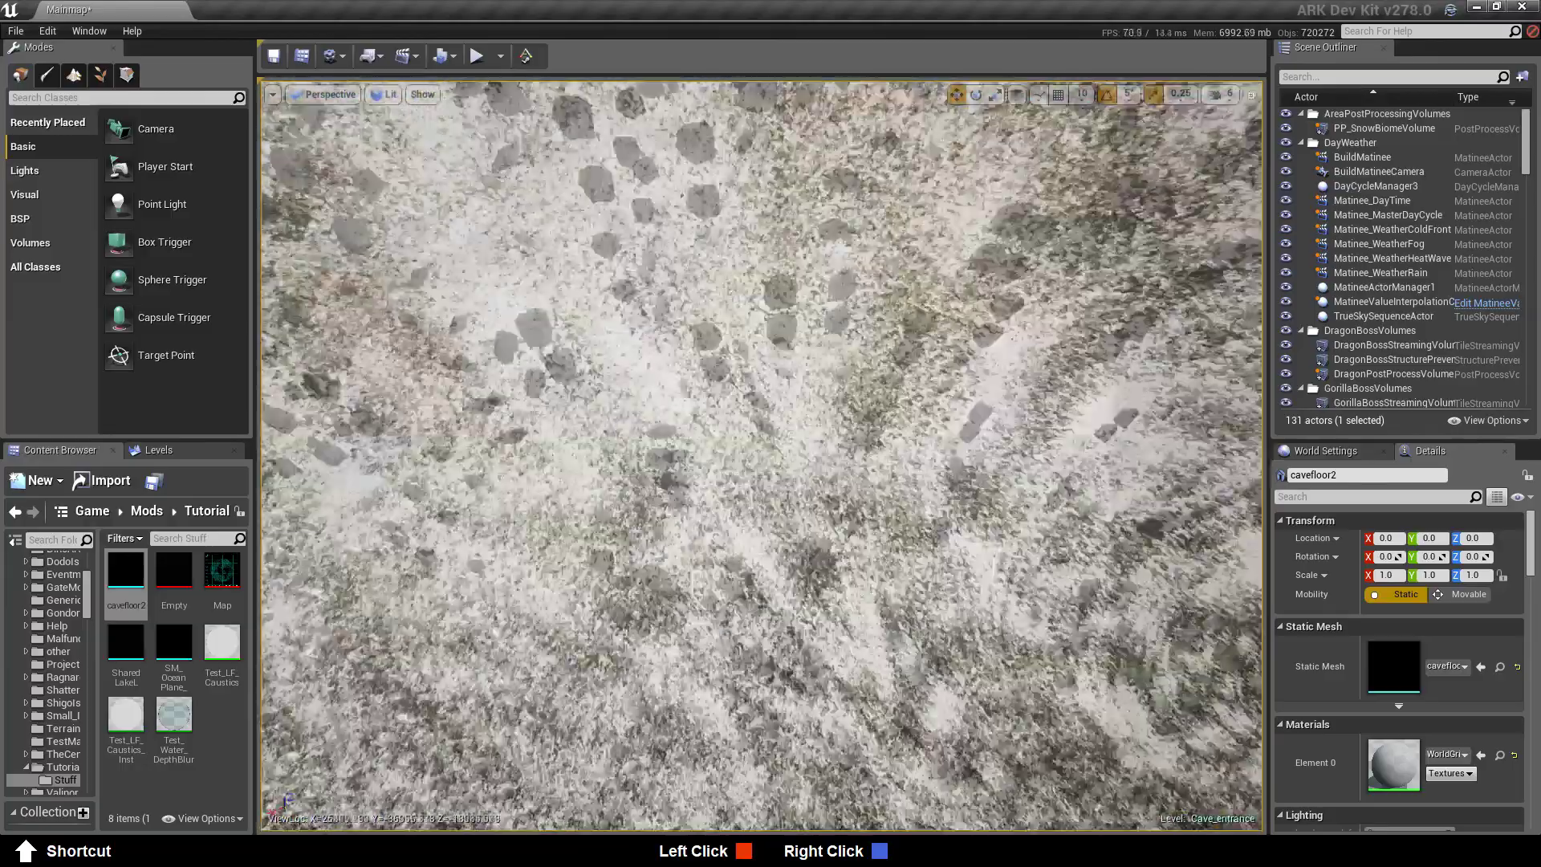
{"action": "right_click_drag", "start_coordinate": [761, 456], "coordinate": [746, 321]}
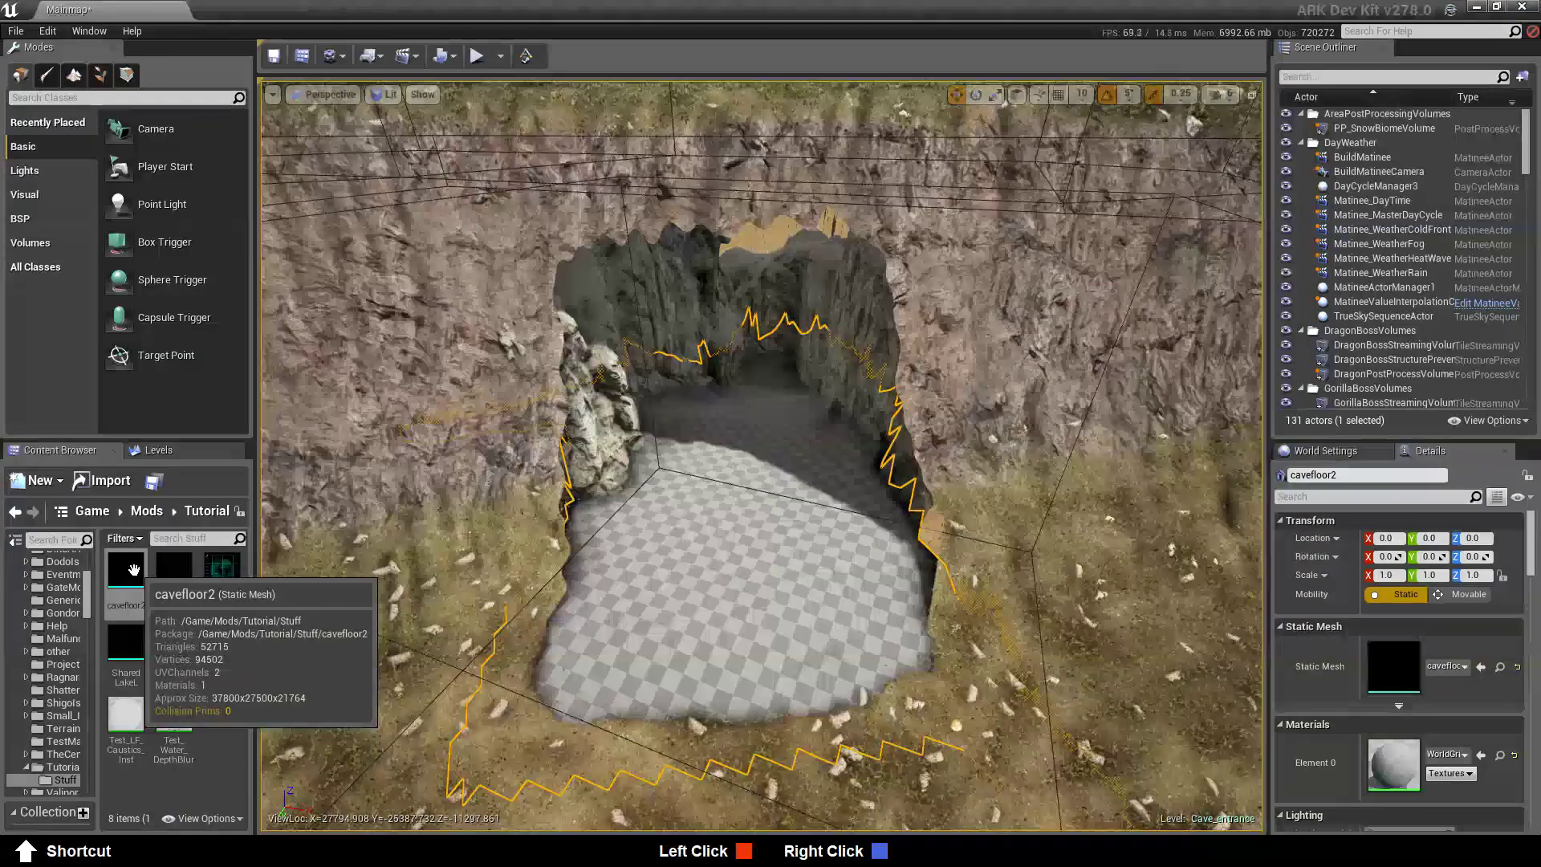
Open the cavefloor2 mesh asset for editing, keeping the asset folders within reach
{"action": "left_click", "coordinate": [133, 572]}
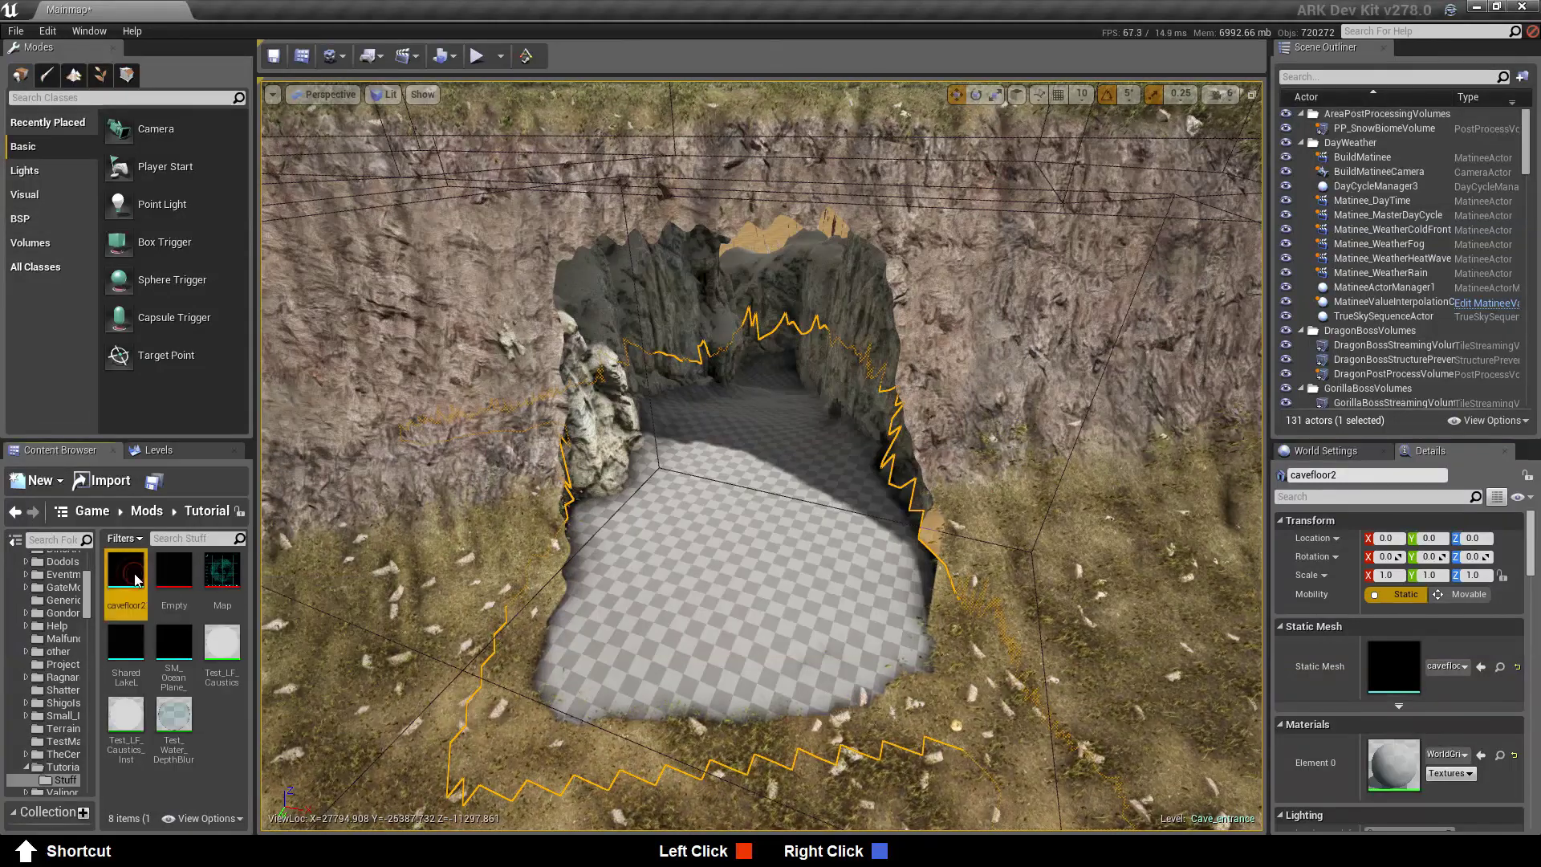
{"action": "double_click", "coordinate": [132, 571]}
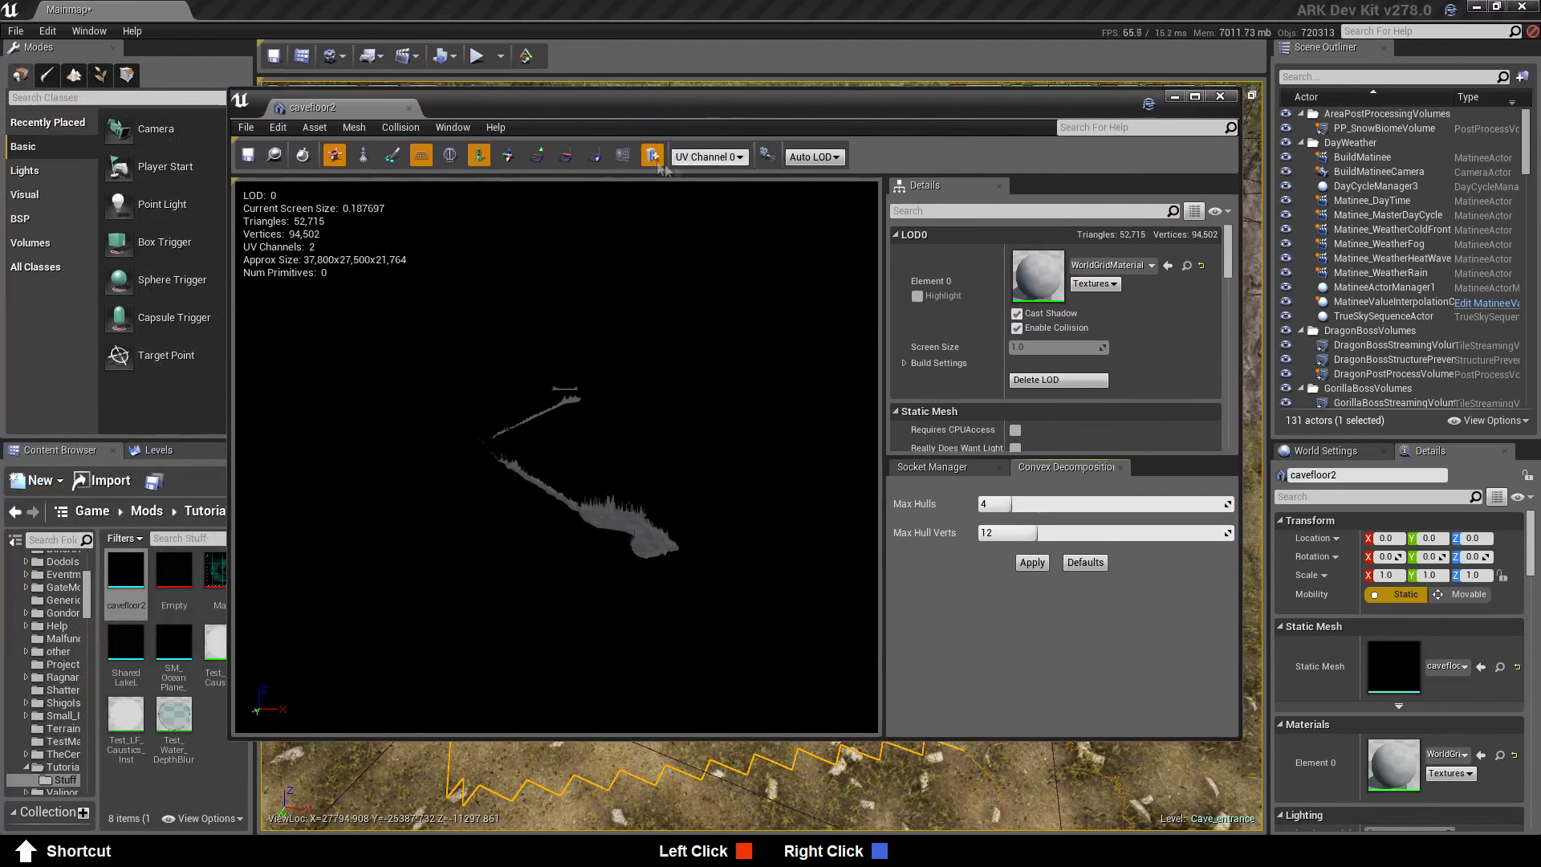
{"action": "left_click_drag", "start_coordinate": [646, 114], "coordinate": [722, 116]}
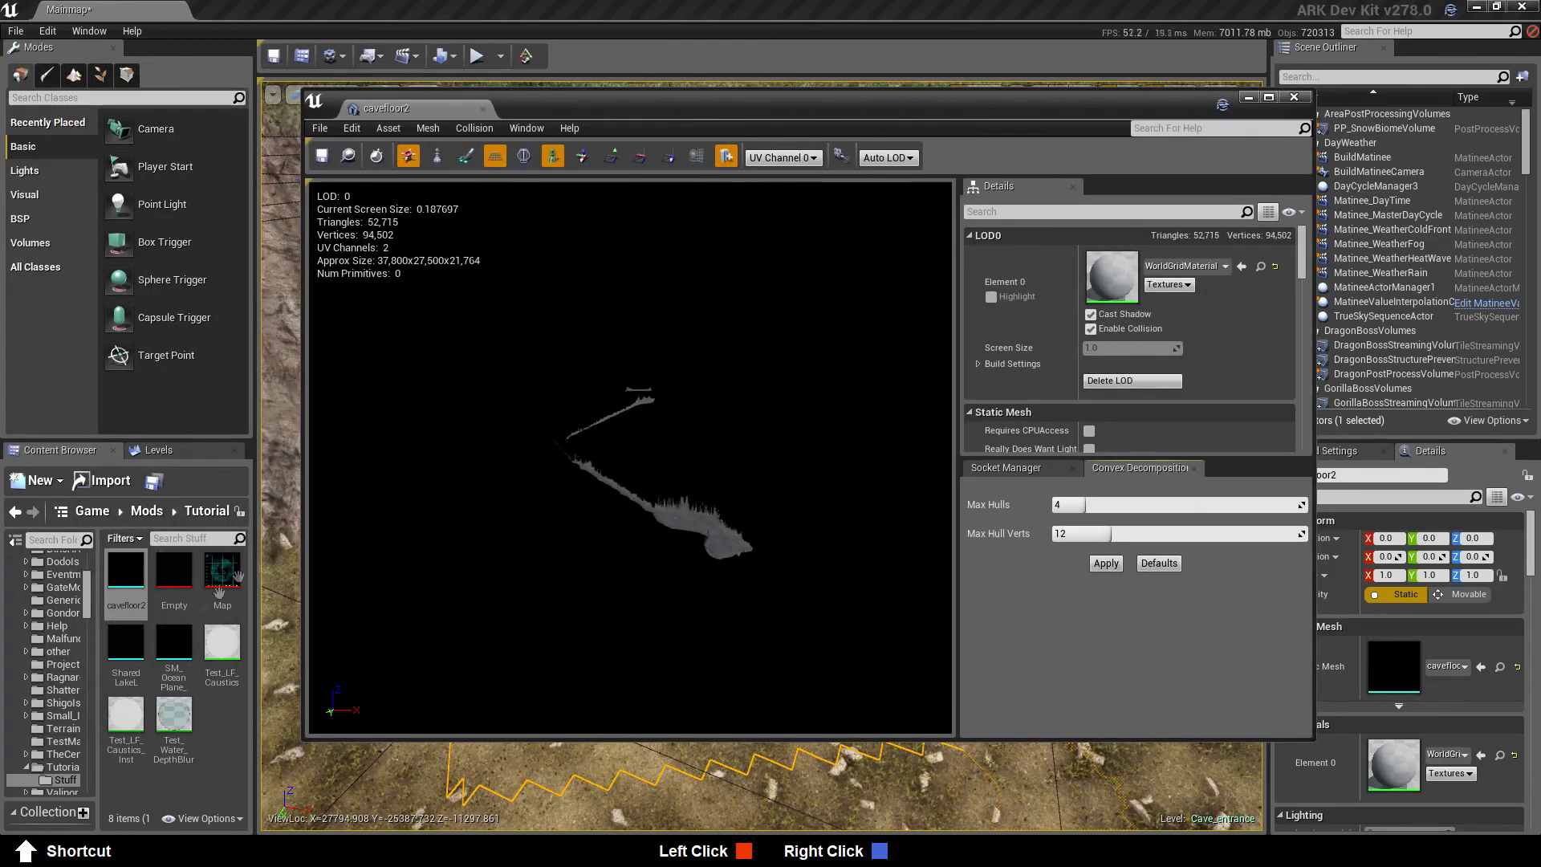
Assign MI_Landscape_Cave_01 from the Caves environment's Landscape_Meshes Cave_01 folder to Element 0 of cavefloor2
{"action": "left_click_drag", "start_coordinate": [87, 612], "coordinate": [89, 644]}
{"action": "left_click", "coordinate": [57, 668]}
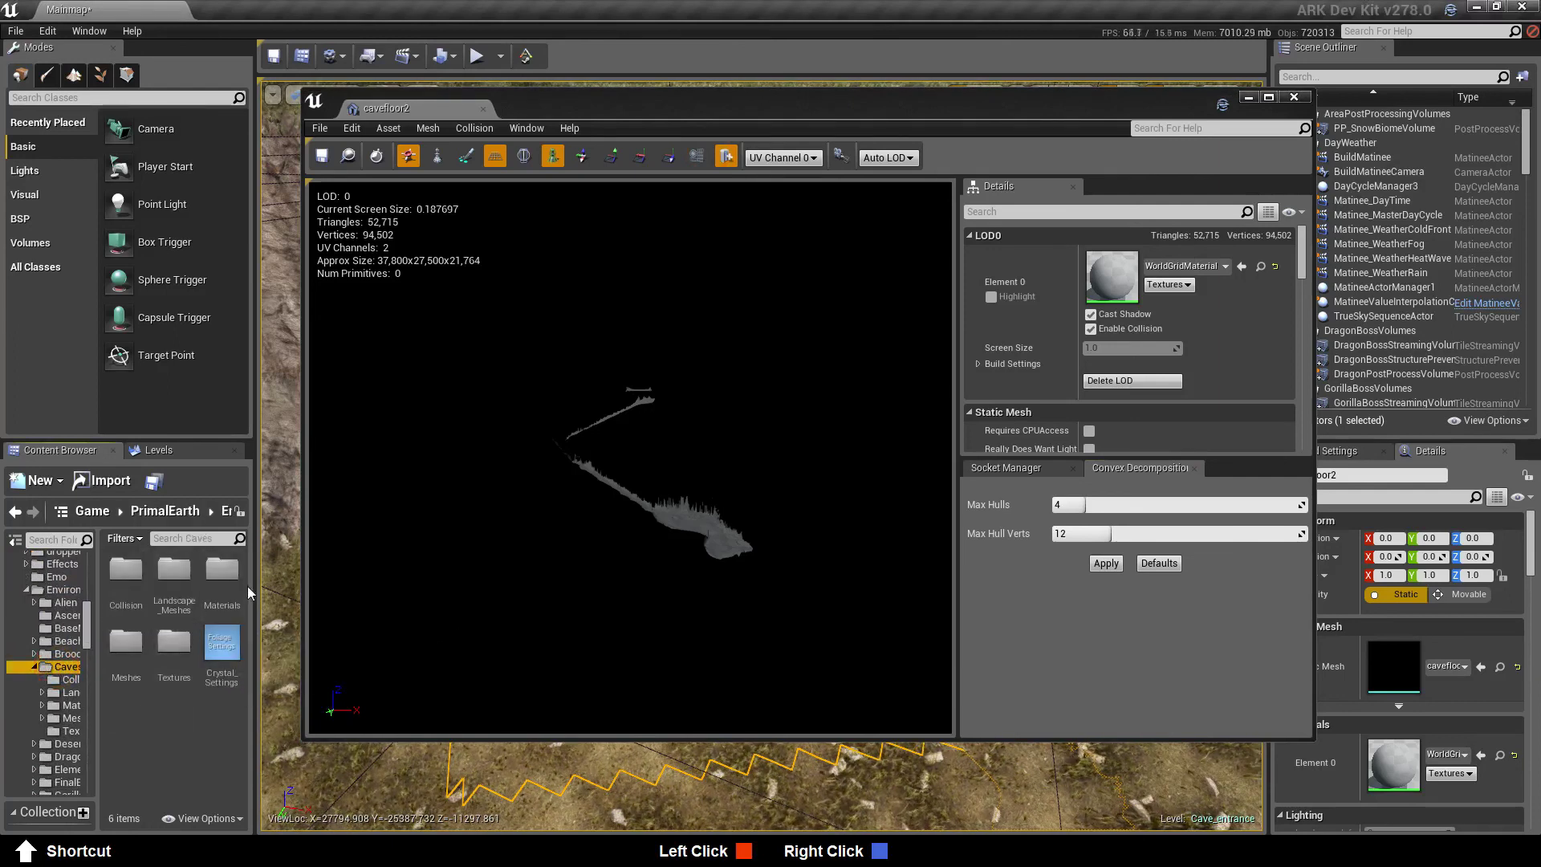
{"action": "double_click", "coordinate": [223, 575]}
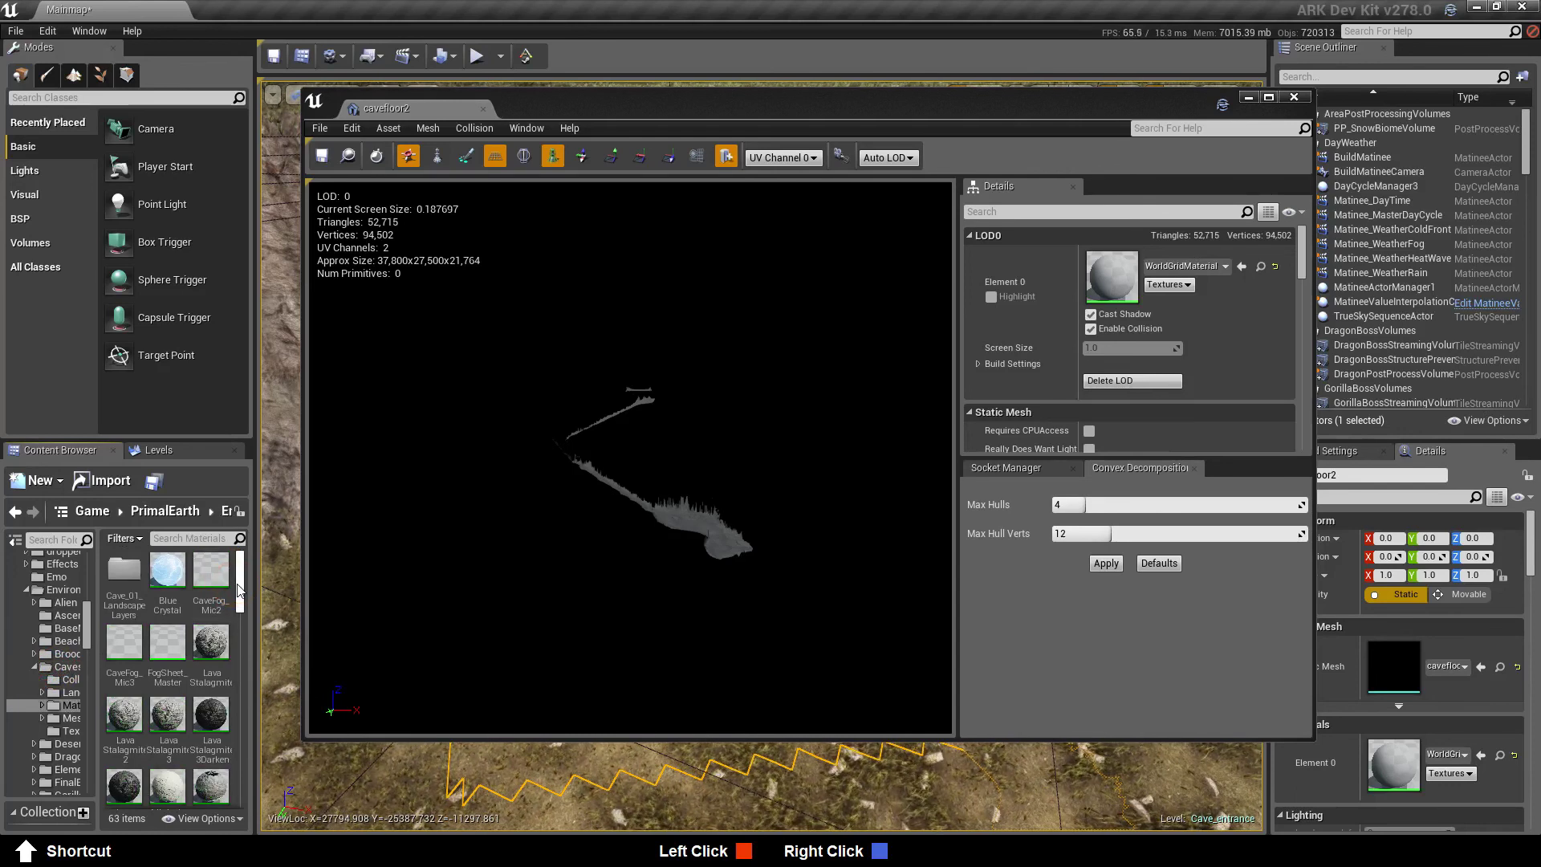
{"action": "left_click", "coordinate": [69, 692]}
{"action": "double_click", "coordinate": [126, 568]}
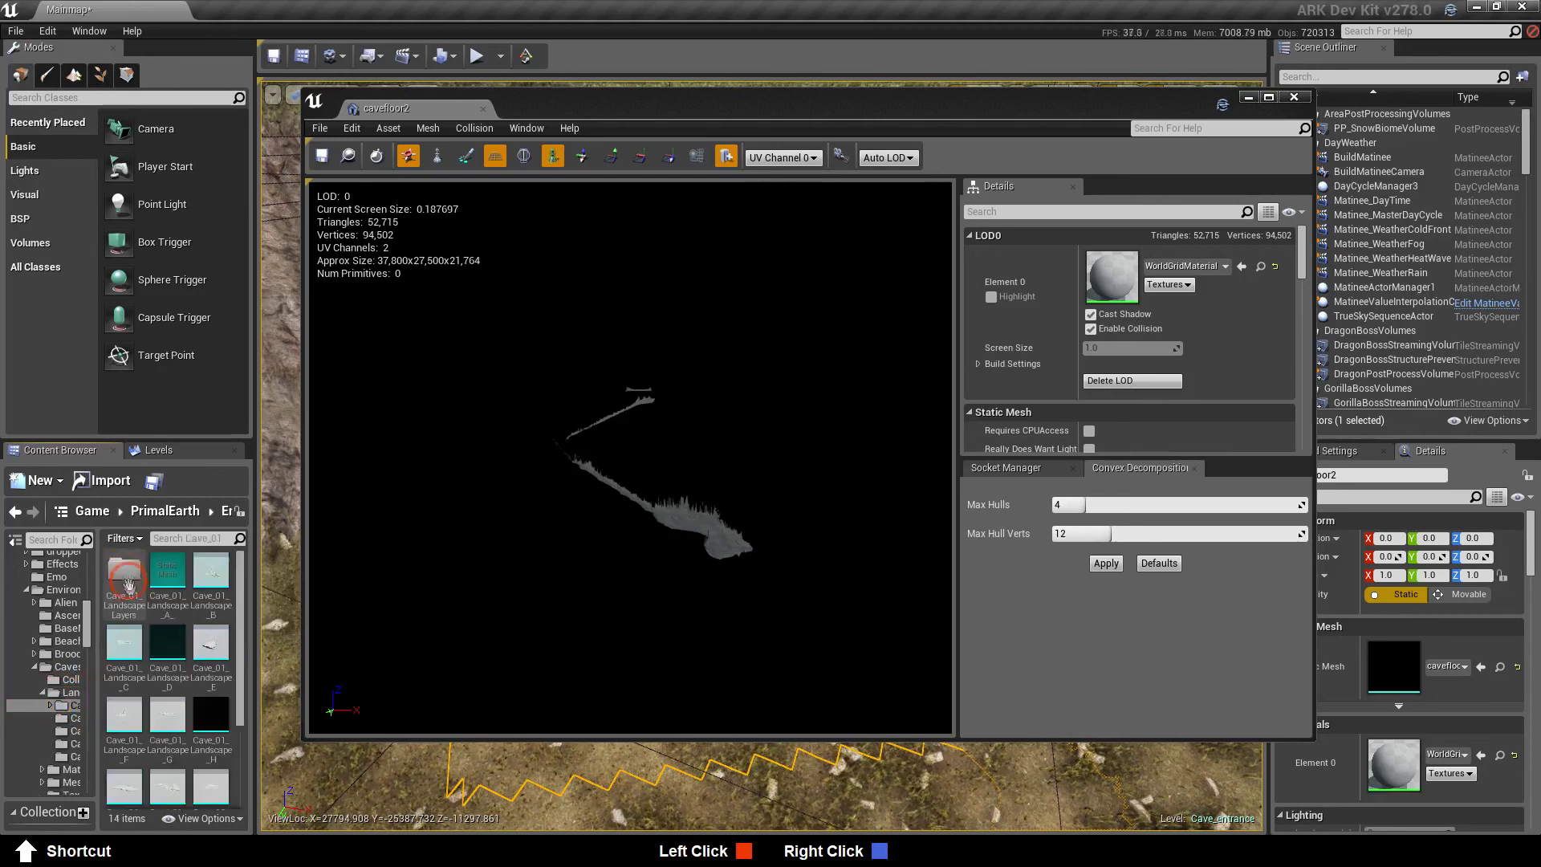
{"action": "scroll", "coordinate": [161, 682], "scroll_direction": "down", "scroll_amount": 3}
{"action": "left_click", "coordinate": [167, 761]}
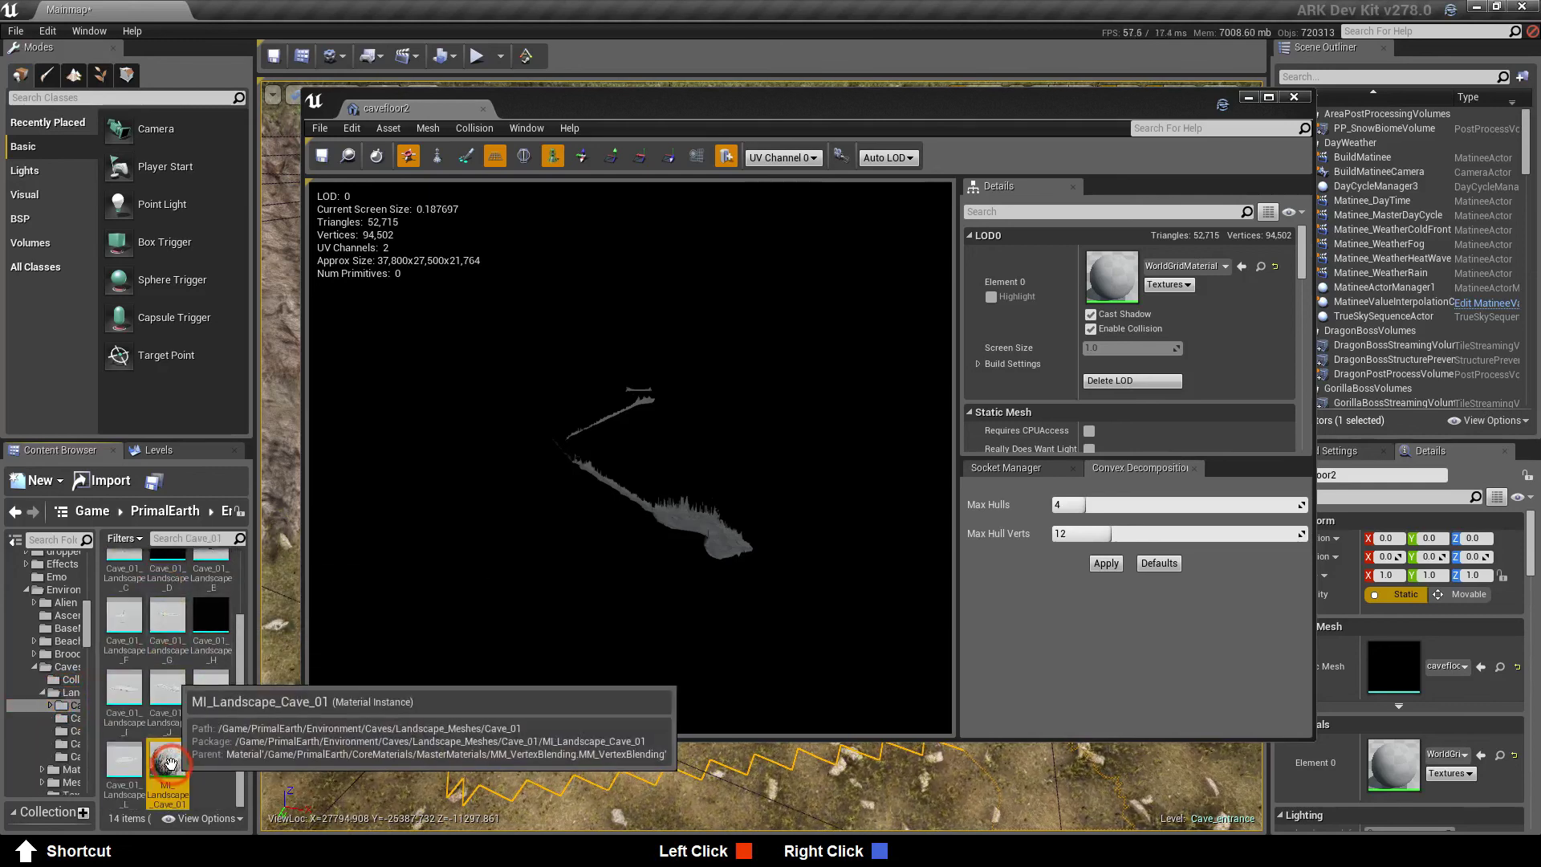
{"action": "left_click", "coordinate": [1243, 267]}
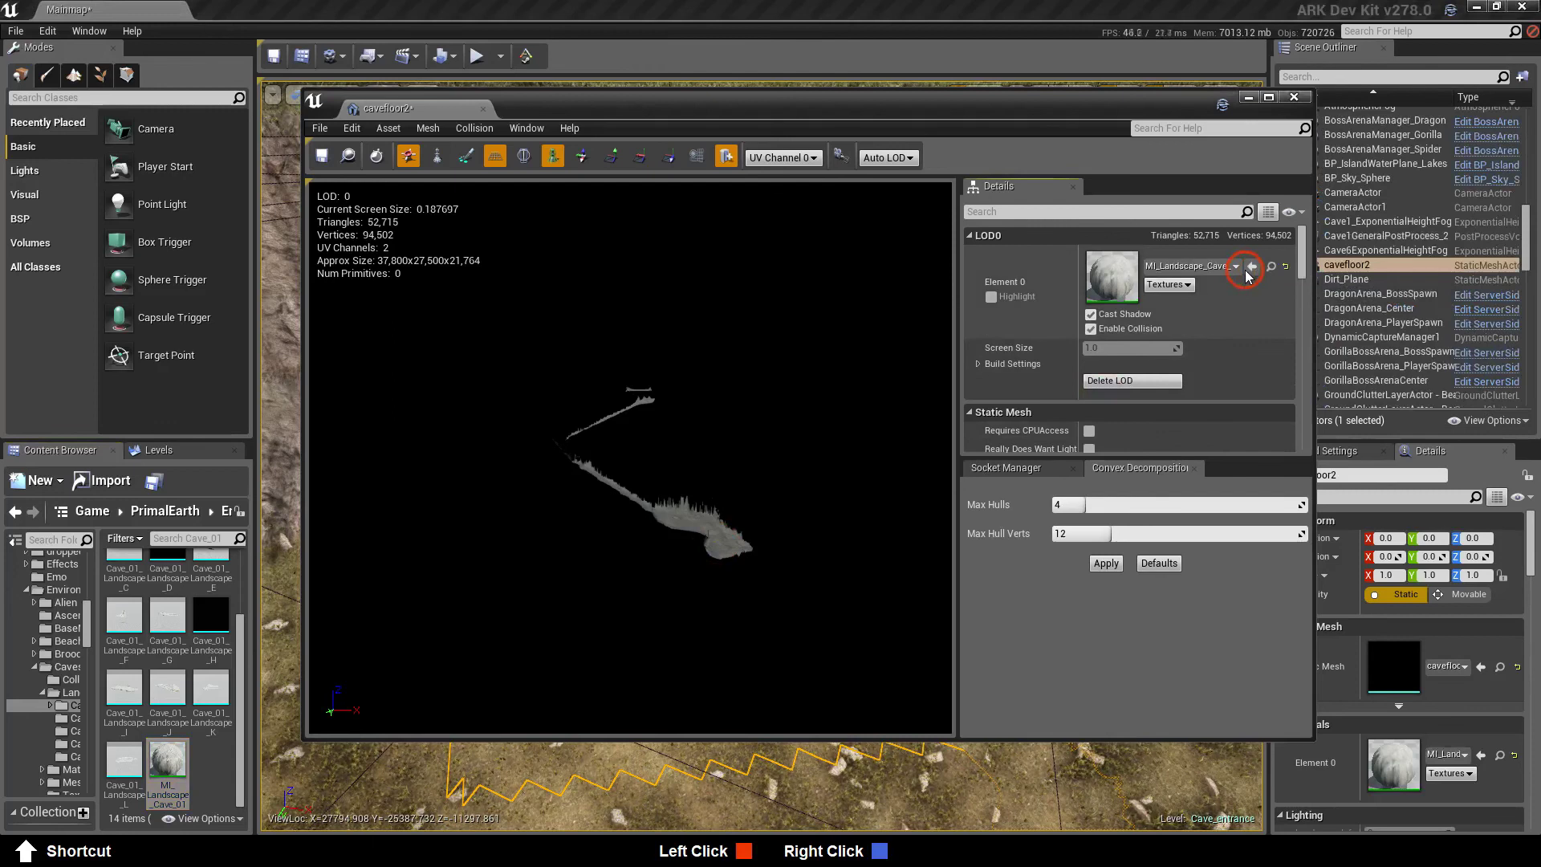
{"action": "left_click", "coordinate": [322, 159]}
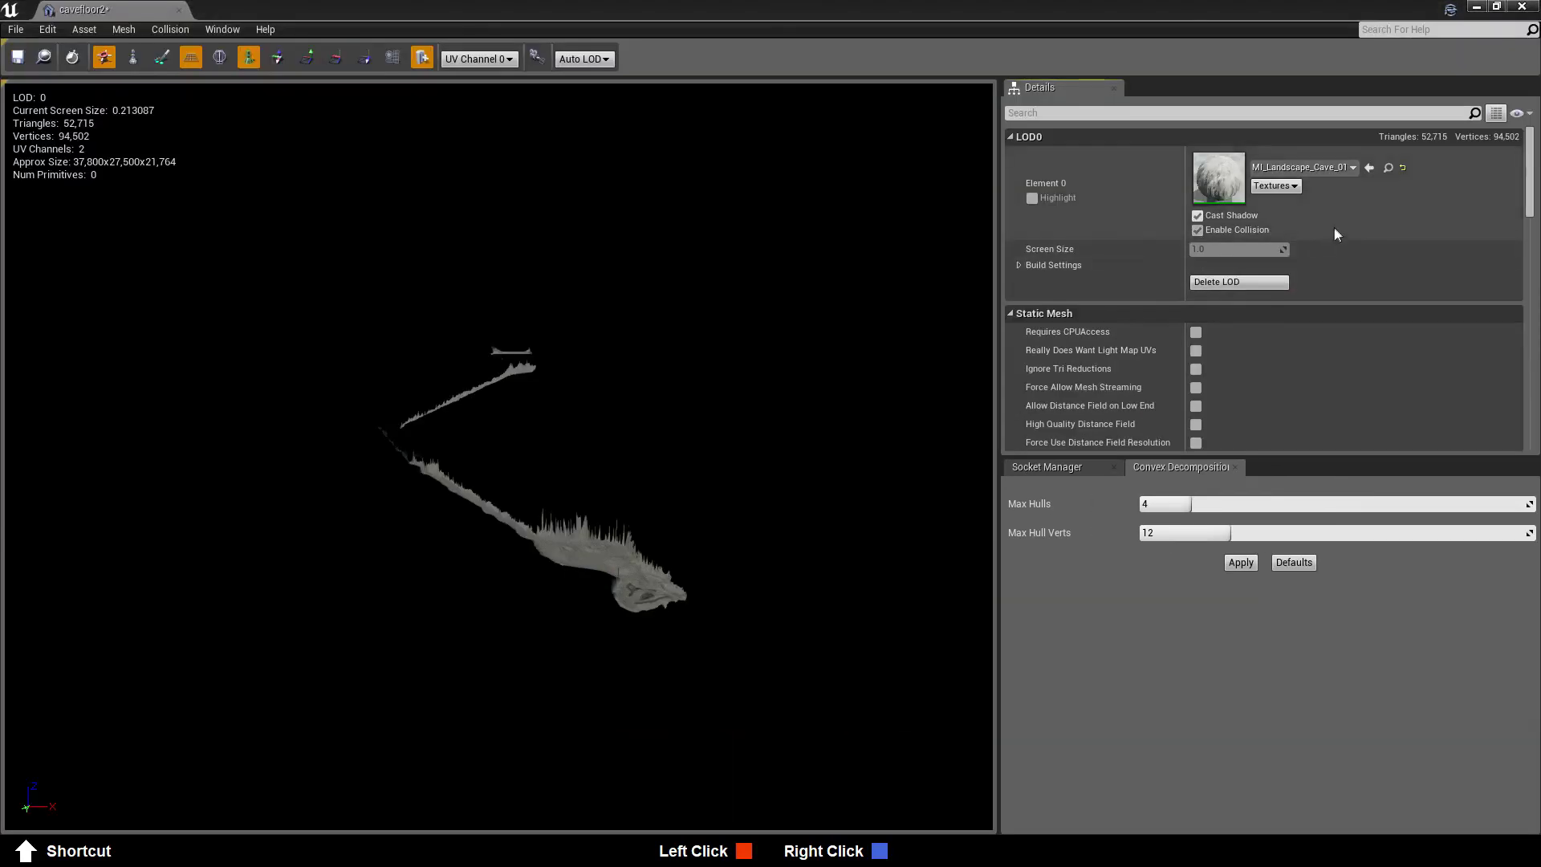
Set cavefloor2's Collision Complexity to Use Simple Collision As Complex, save the mesh and close its editor
{"action": "scroll", "coordinate": [1335, 231], "scroll_direction": "down", "scroll_amount": 3}
{"action": "scroll", "coordinate": [1294, 238], "scroll_direction": "down", "scroll_amount": 8}
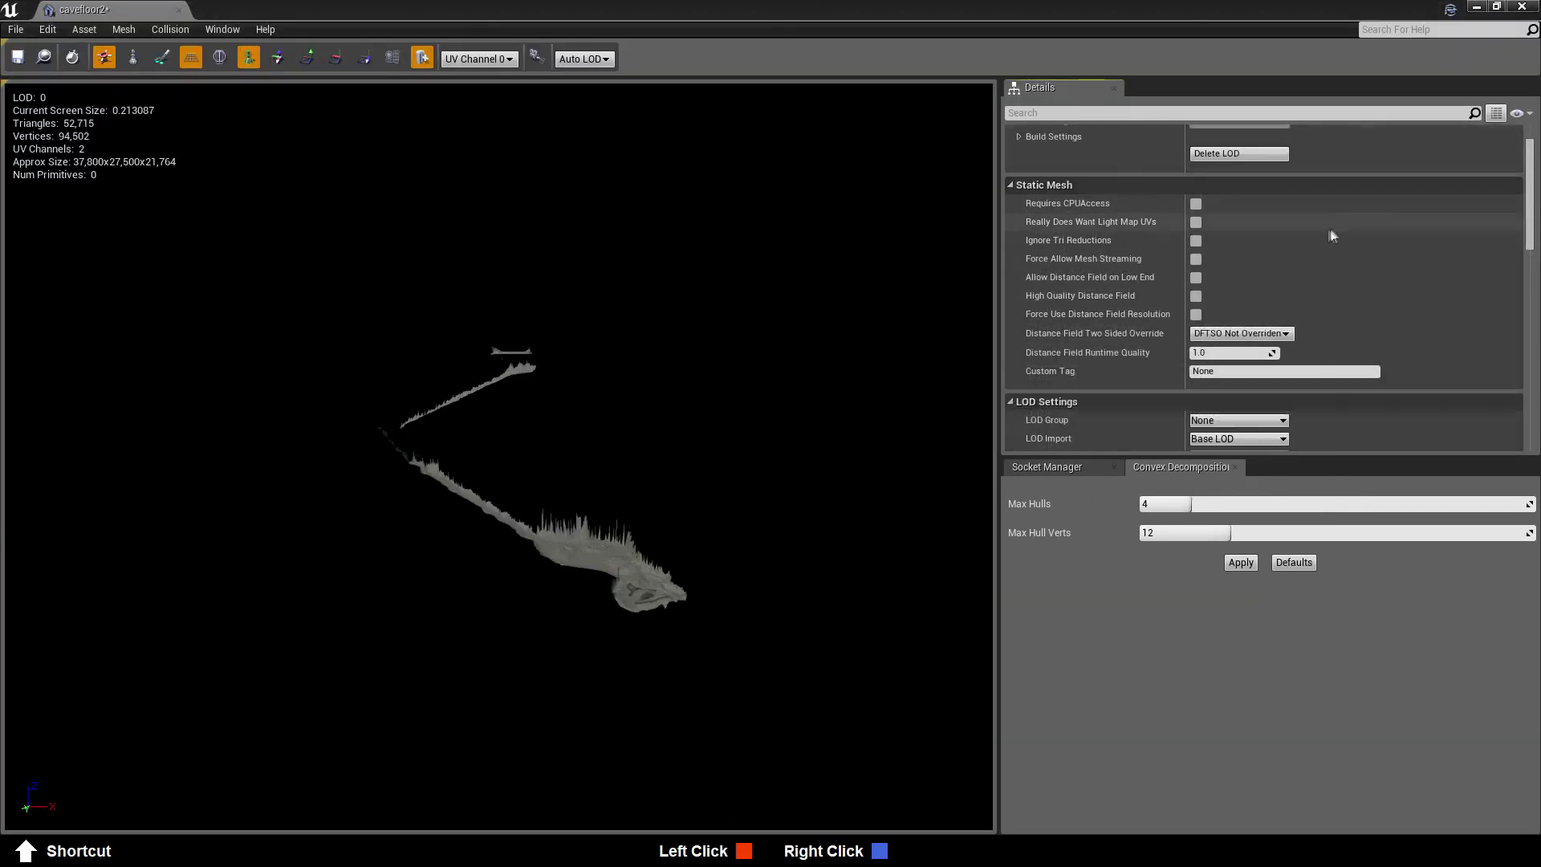
{"action": "scroll", "coordinate": [1294, 238], "scroll_direction": "down", "scroll_amount": 2}
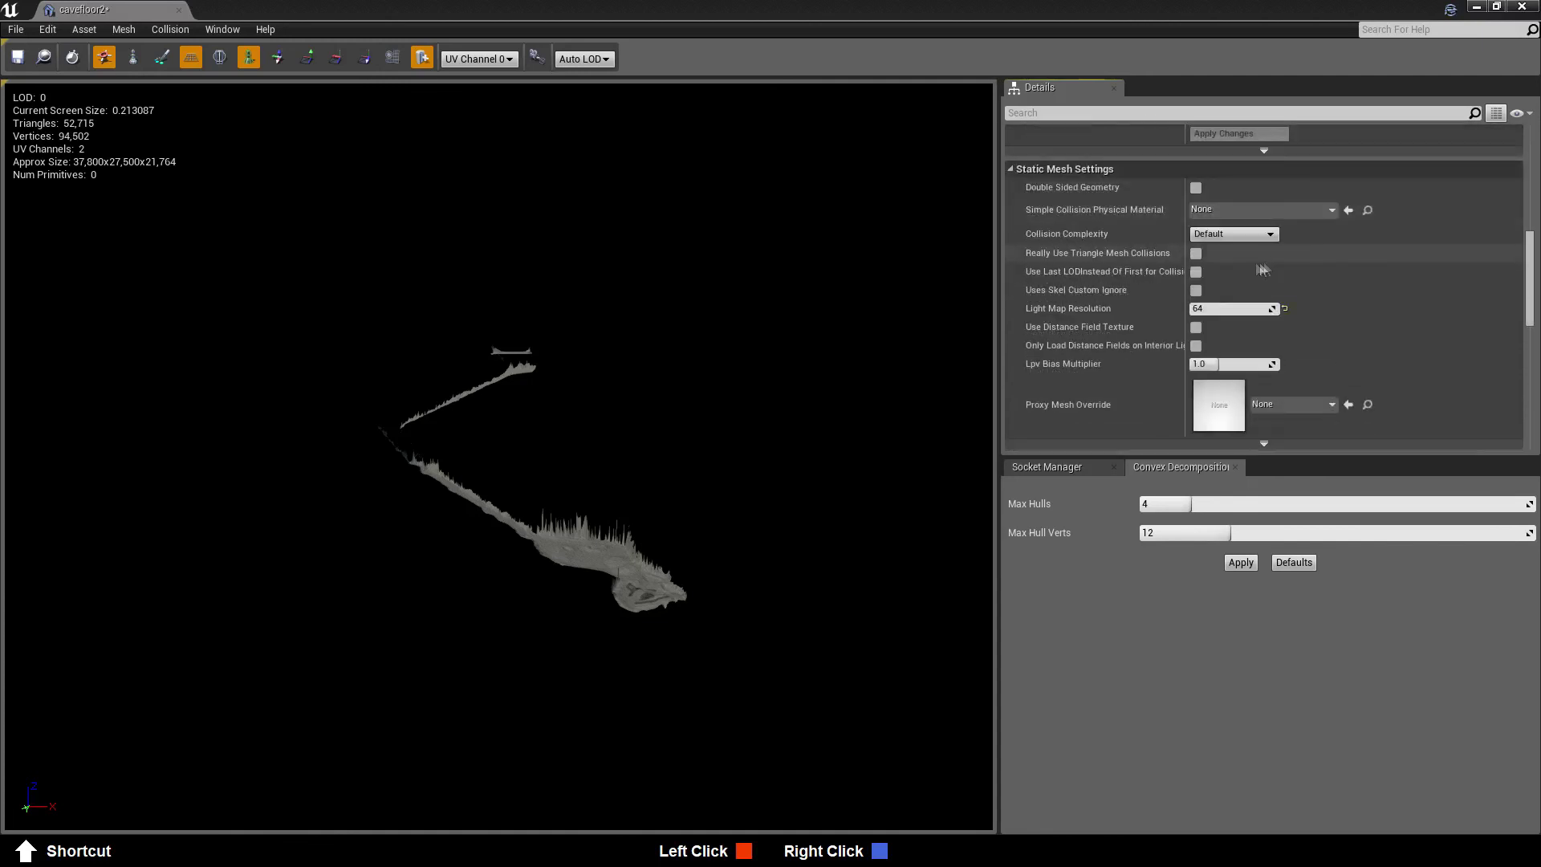
{"action": "left_click", "coordinate": [1234, 235]}
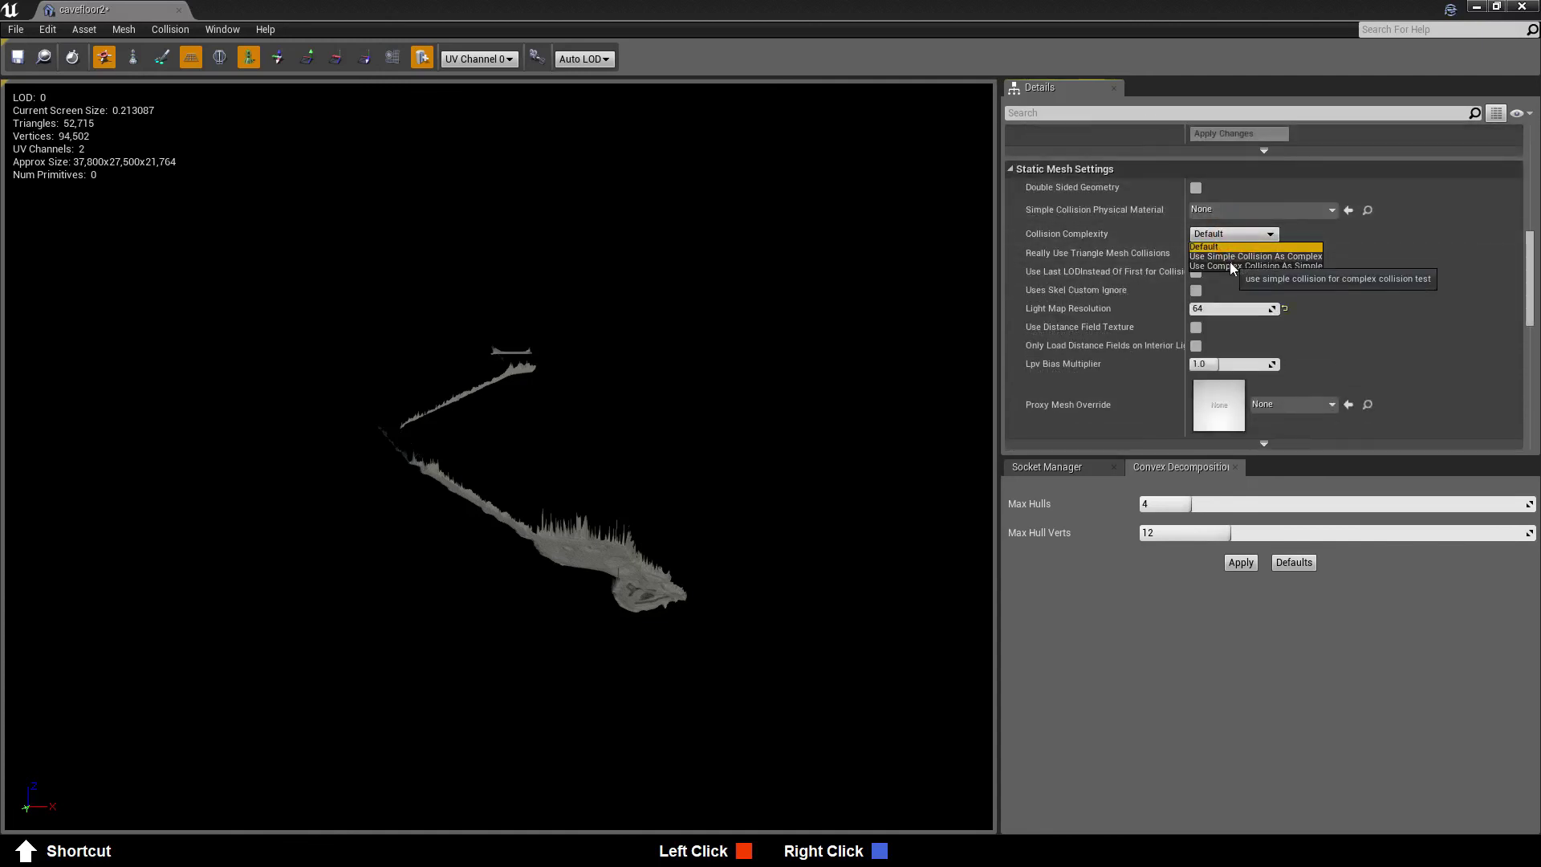
{"action": "left_click", "coordinate": [1231, 257]}
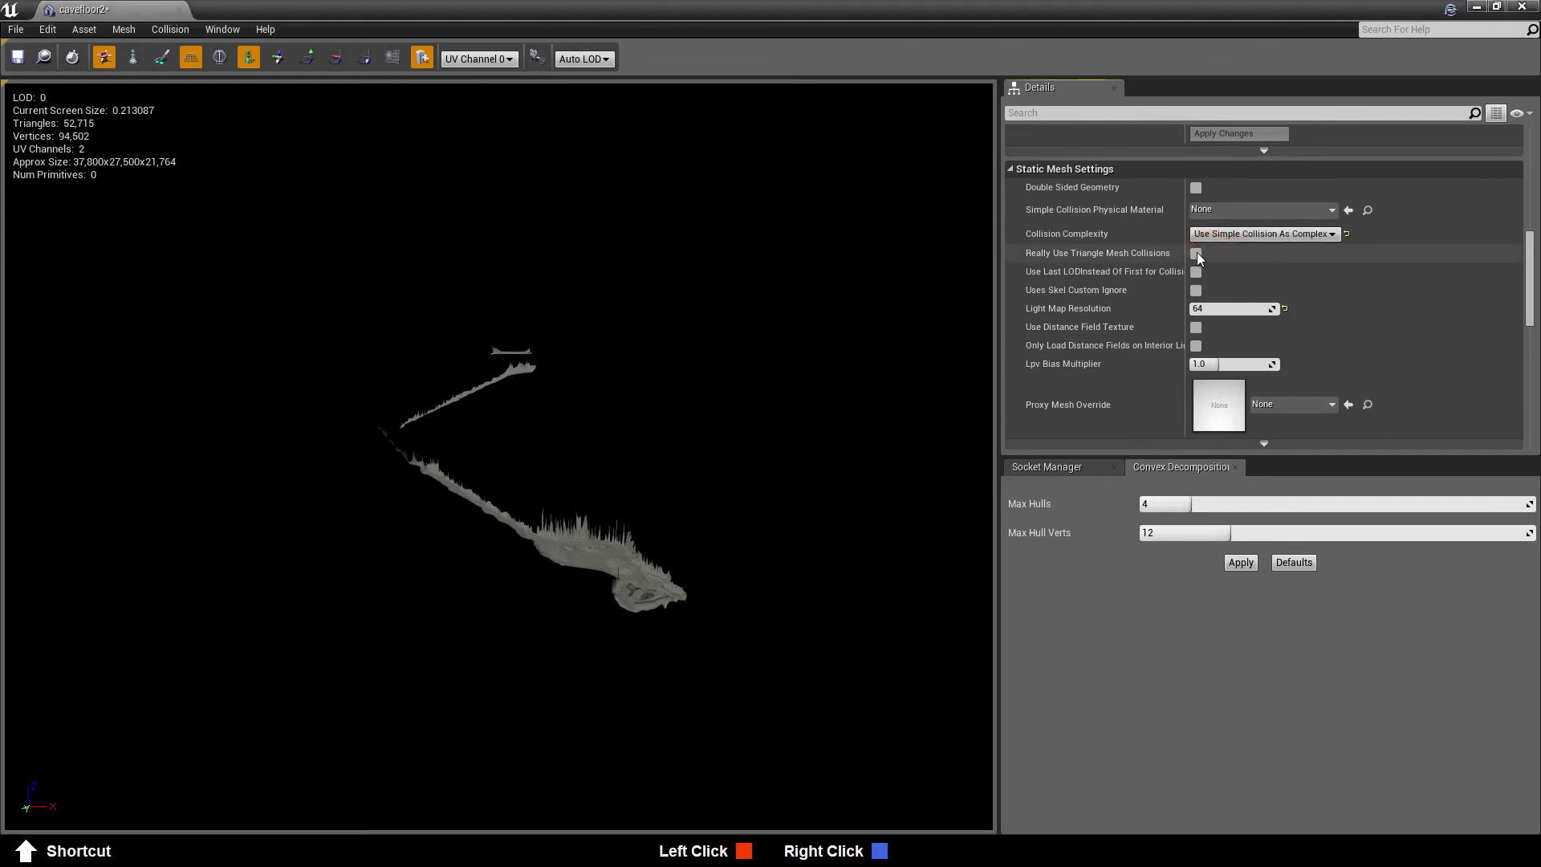
{"action": "left_click", "coordinate": [1197, 253]}
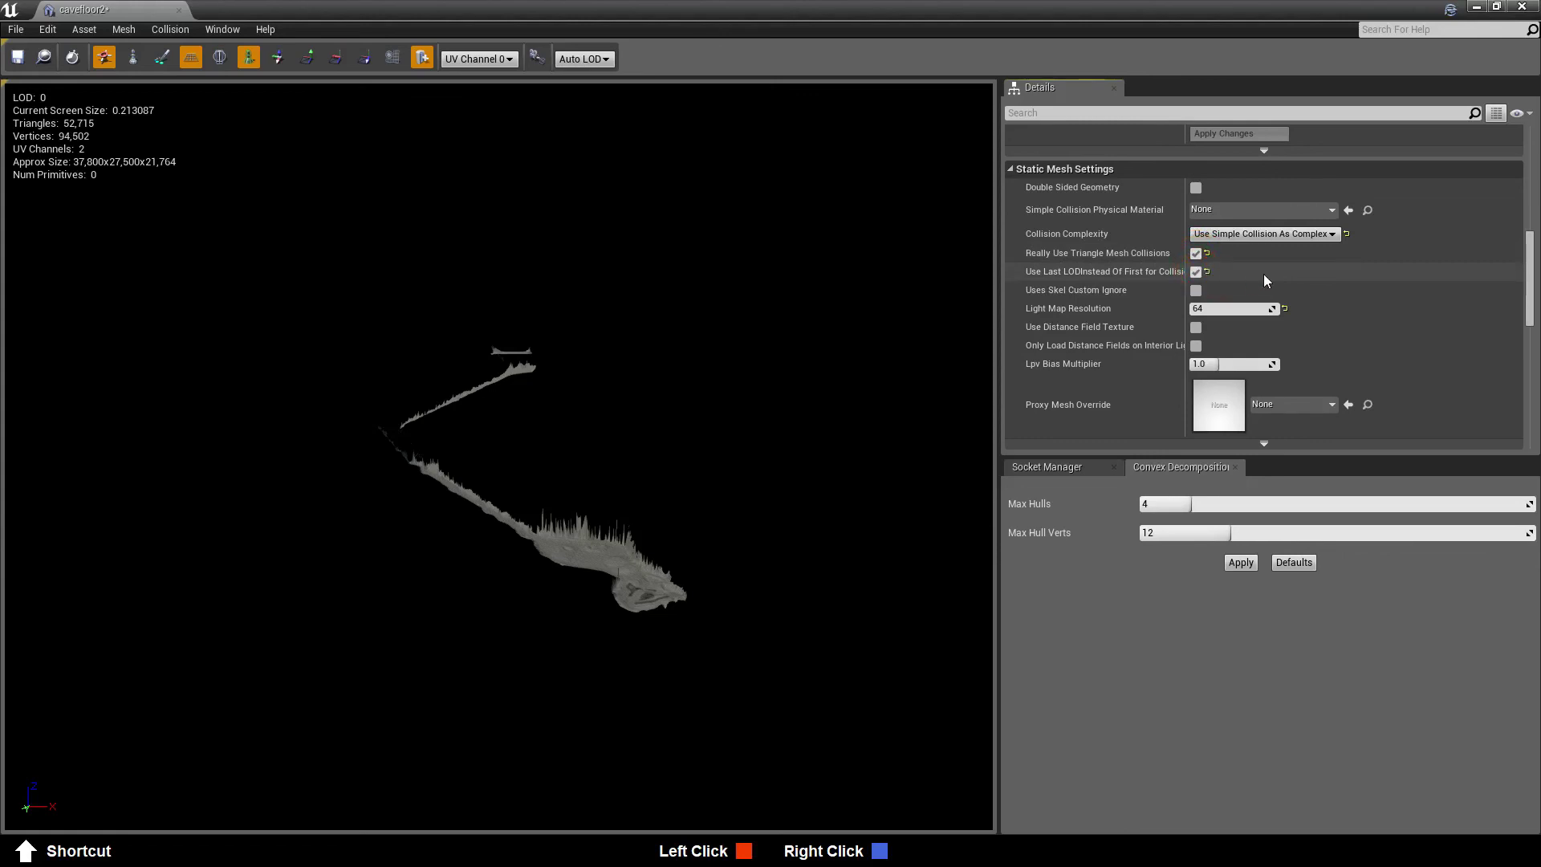
{"action": "left_click", "coordinate": [17, 60]}
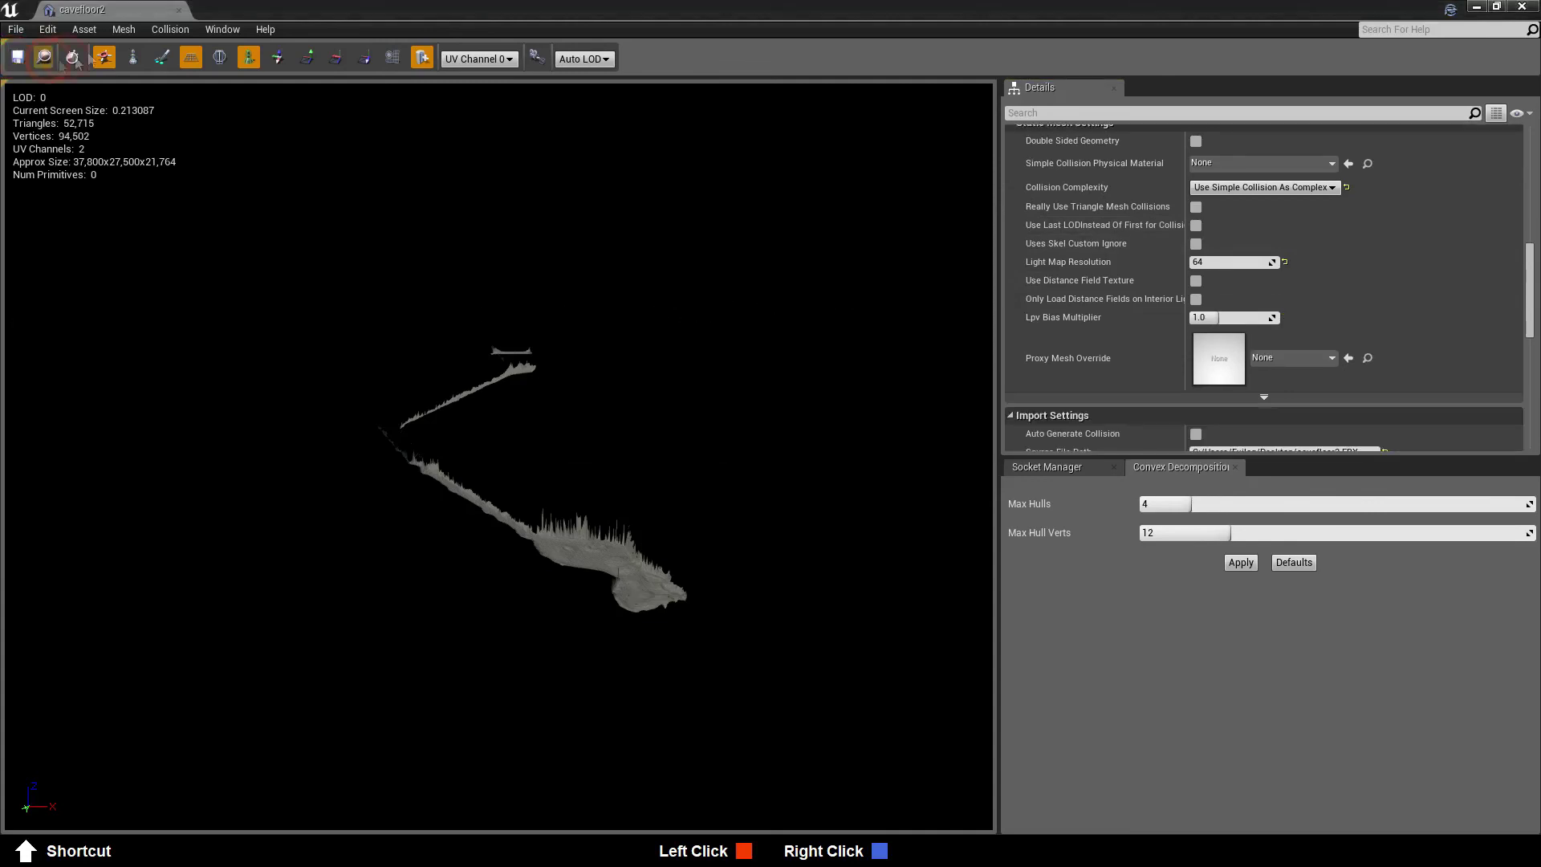
{"action": "left_click", "coordinate": [178, 11]}
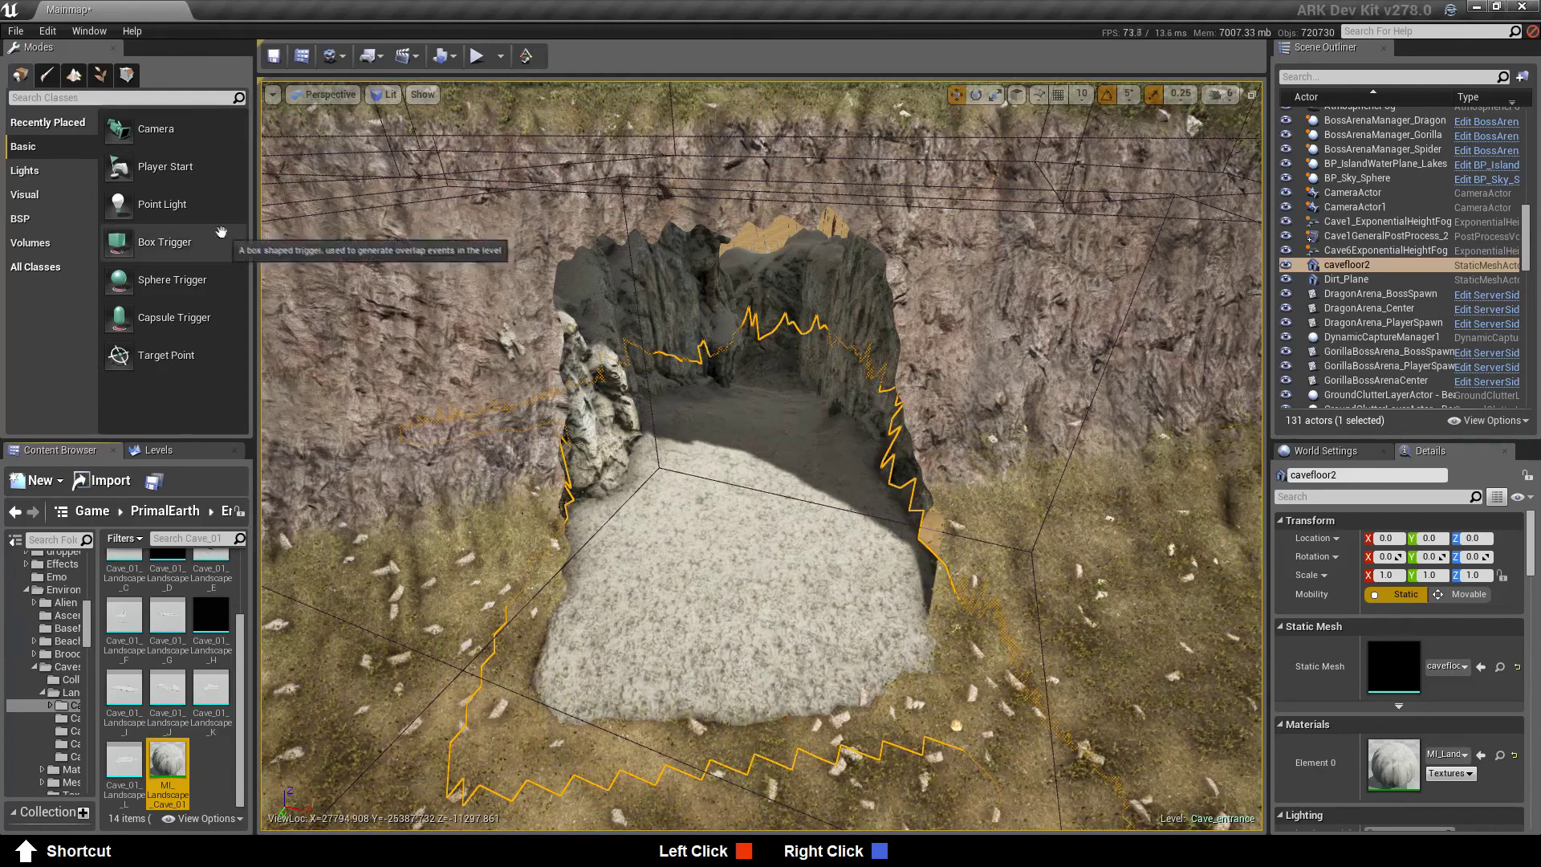
Select the cavefloor2 floor in the lower cave chamber and switch to mesh paint mode
{"action": "left_click", "coordinate": [1348, 266]}
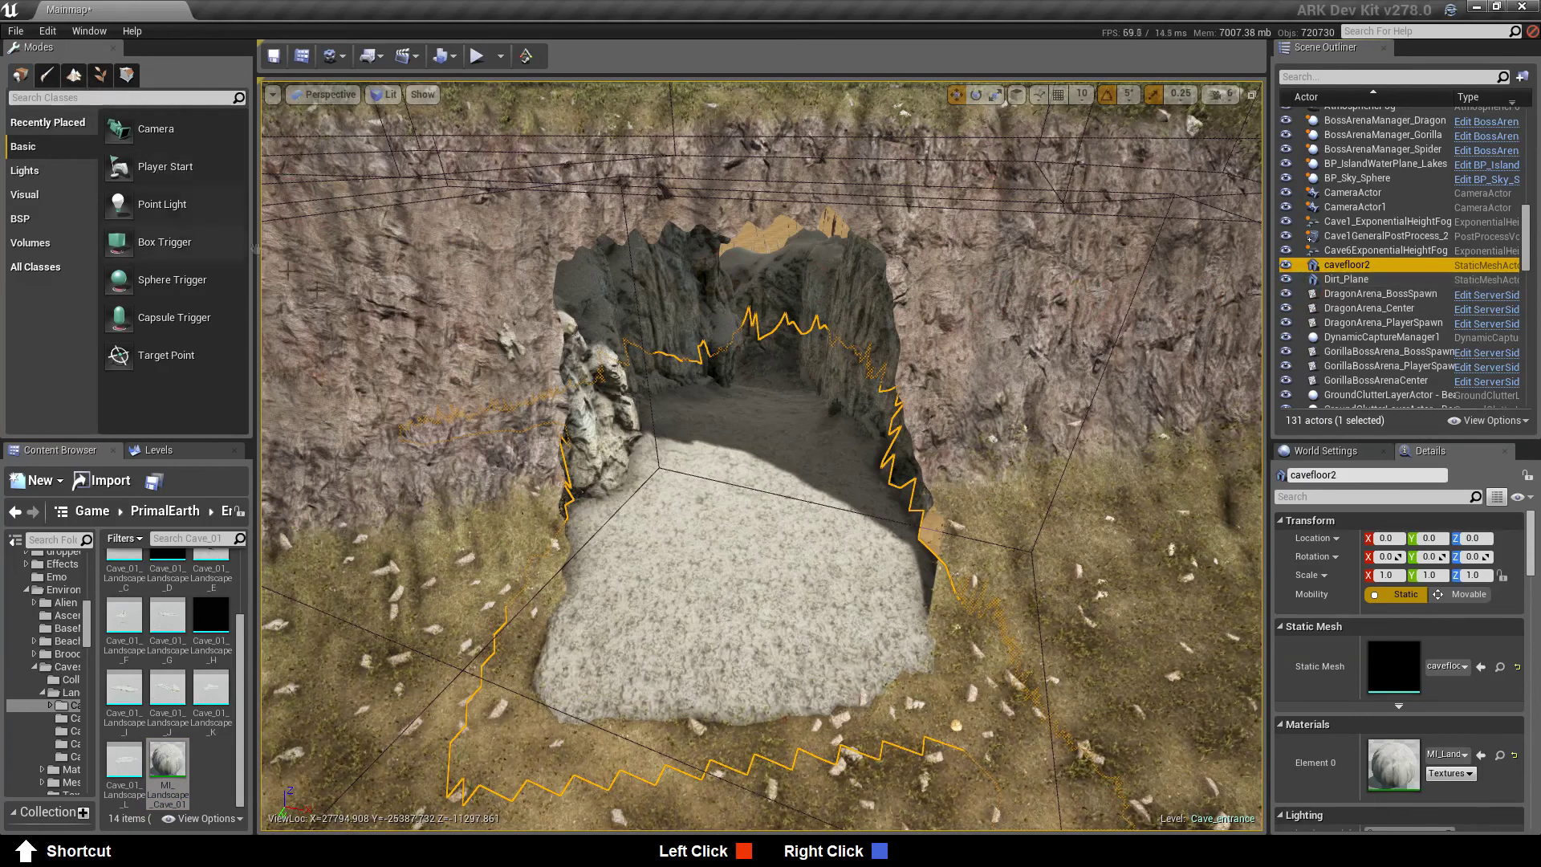
{"action": "key", "text": "d"}
{"action": "right_click_drag", "start_coordinate": [763, 578], "coordinate": [618, 546]}
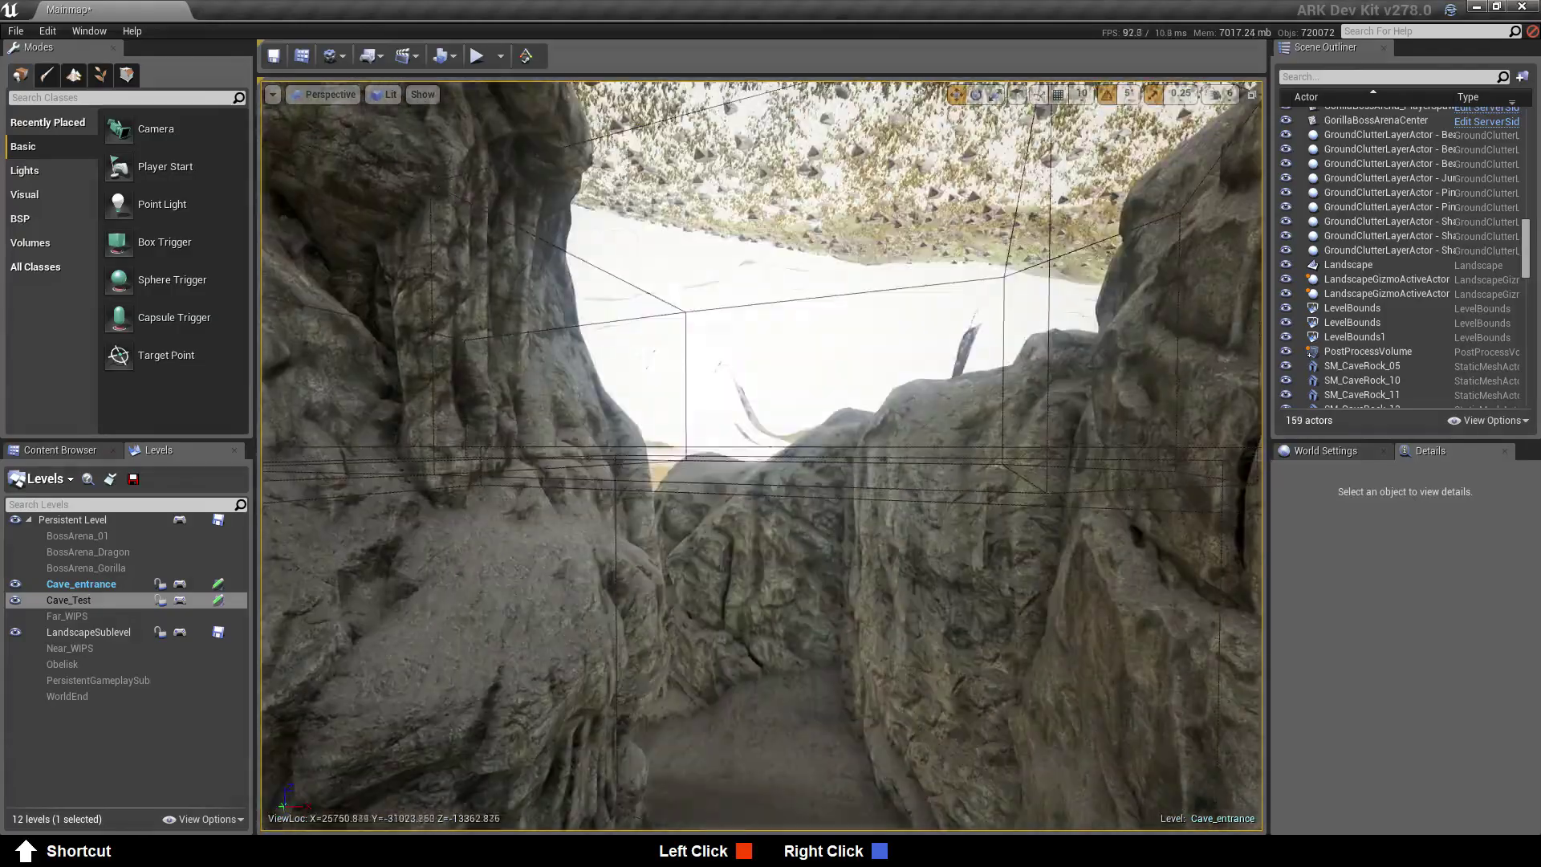
{"action": "right_click_drag", "start_coordinate": [761, 455], "coordinate": [1106, 578]}
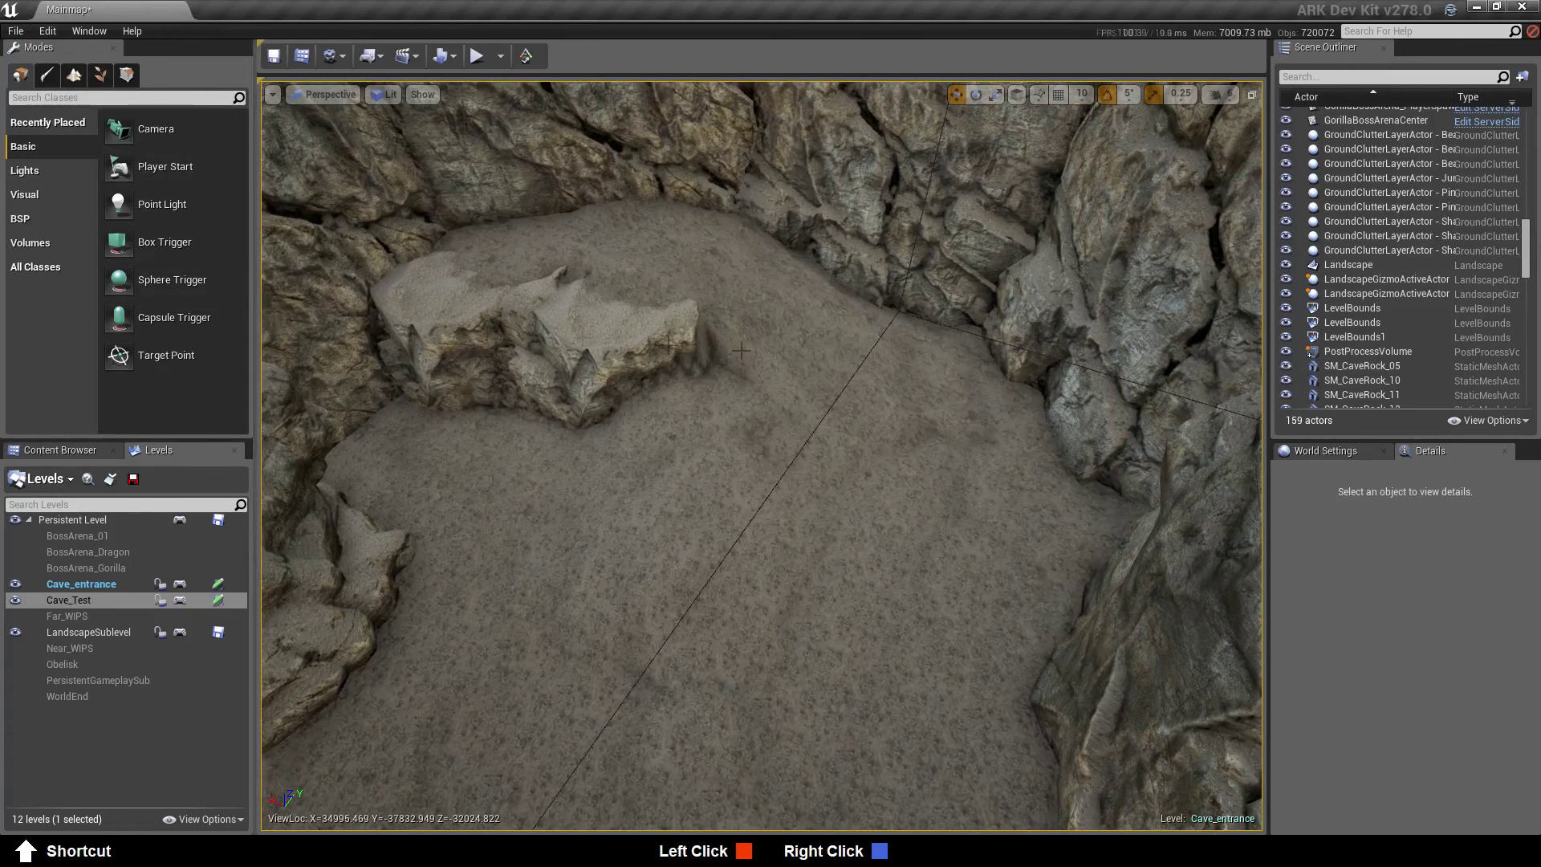
{"action": "left_click", "coordinate": [739, 489]}
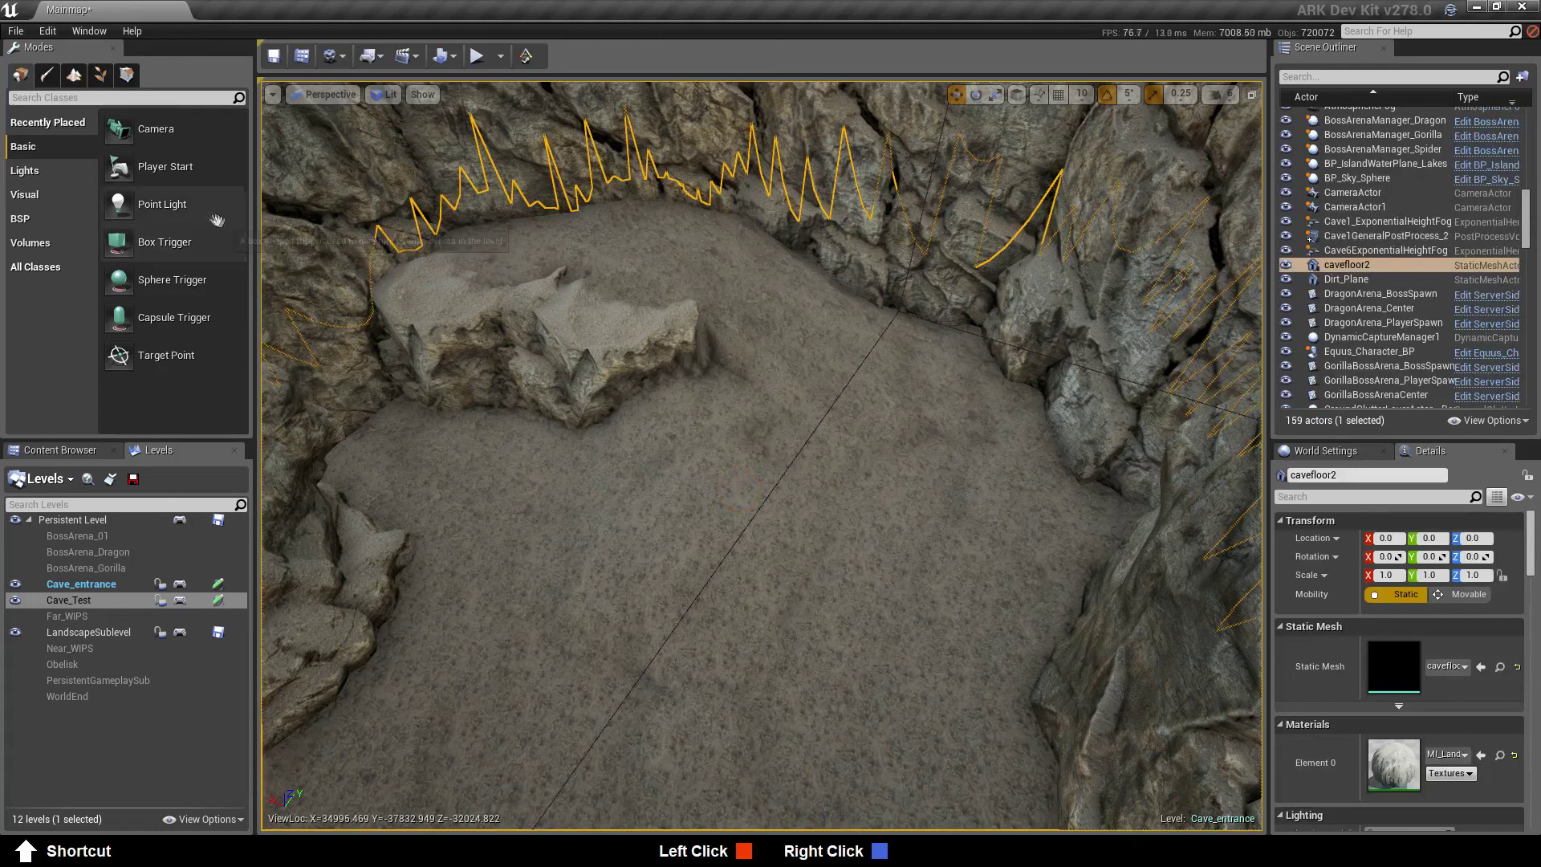
{"action": "left_click", "coordinate": [48, 78]}
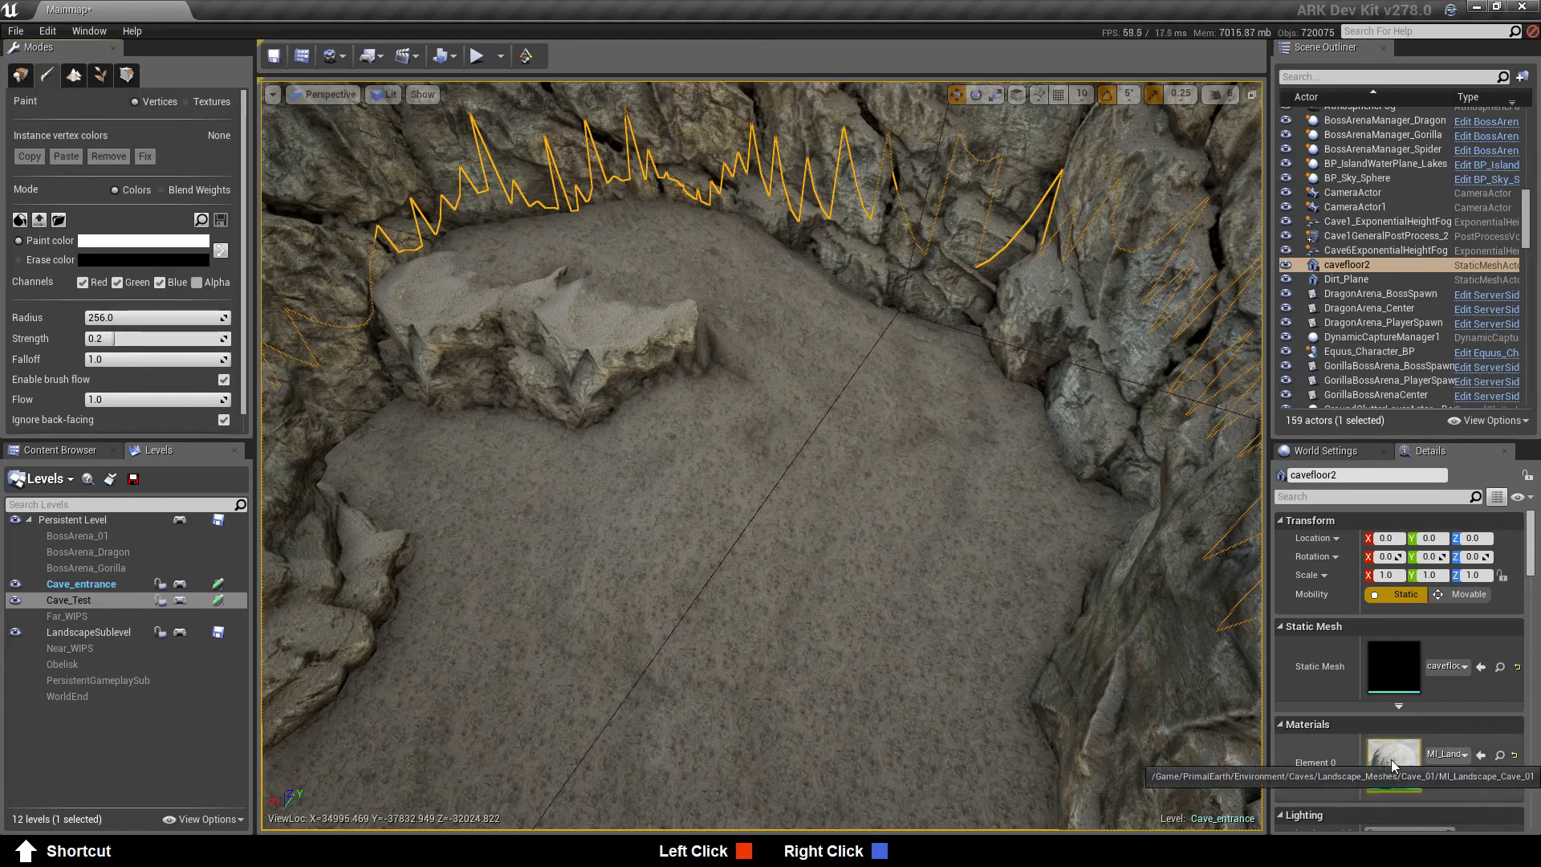
Open the floor's MI_Landscape_Cave_01 material instance, examine its BaseColor albedo maps, and close it
{"action": "left_click", "coordinate": [1500, 756]}
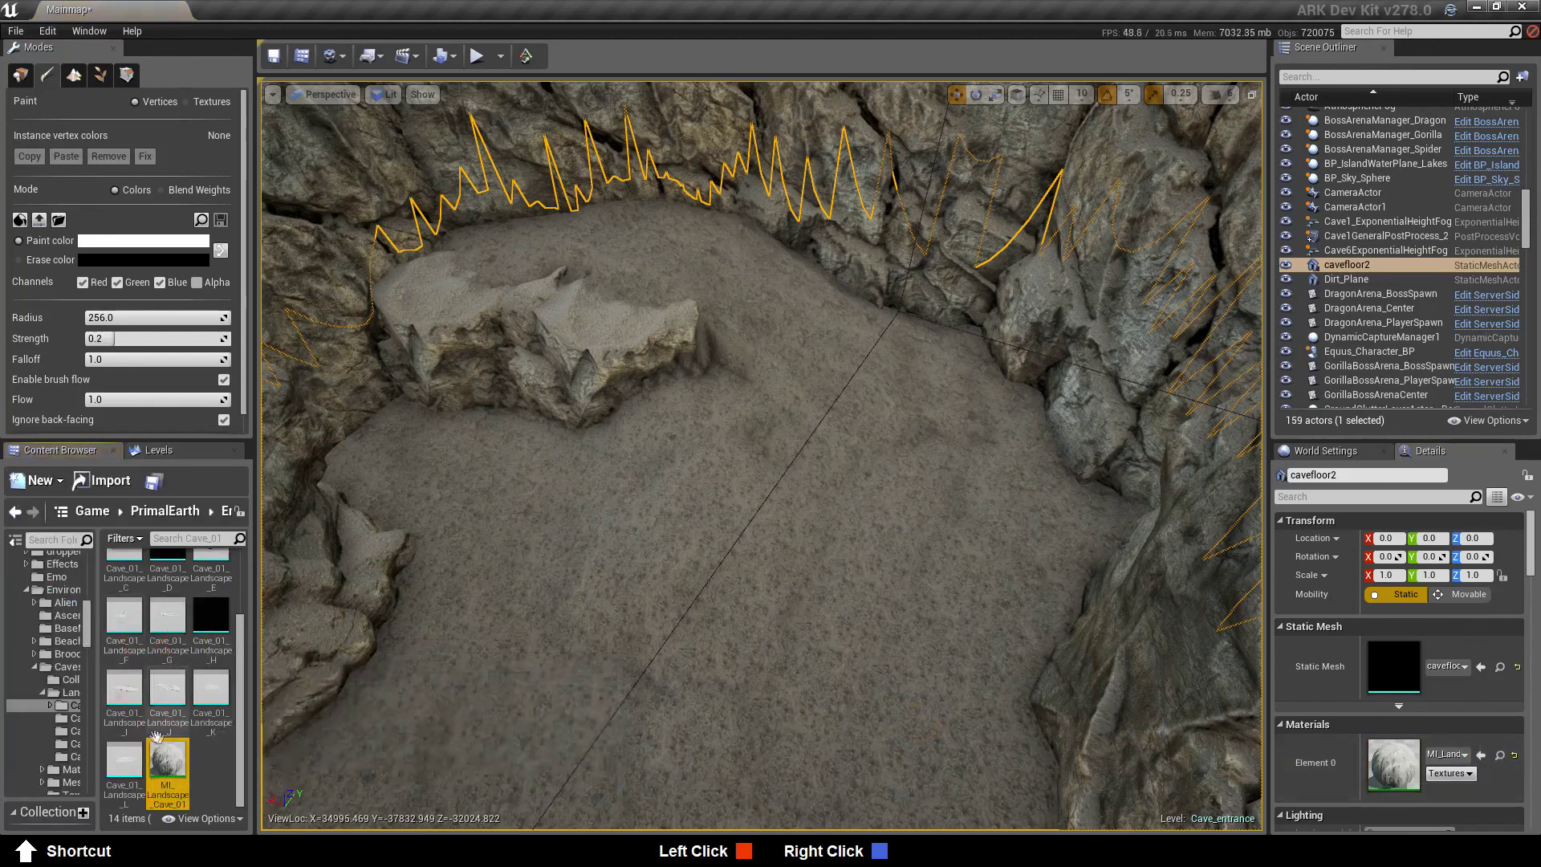
{"action": "double_click", "coordinate": [182, 763]}
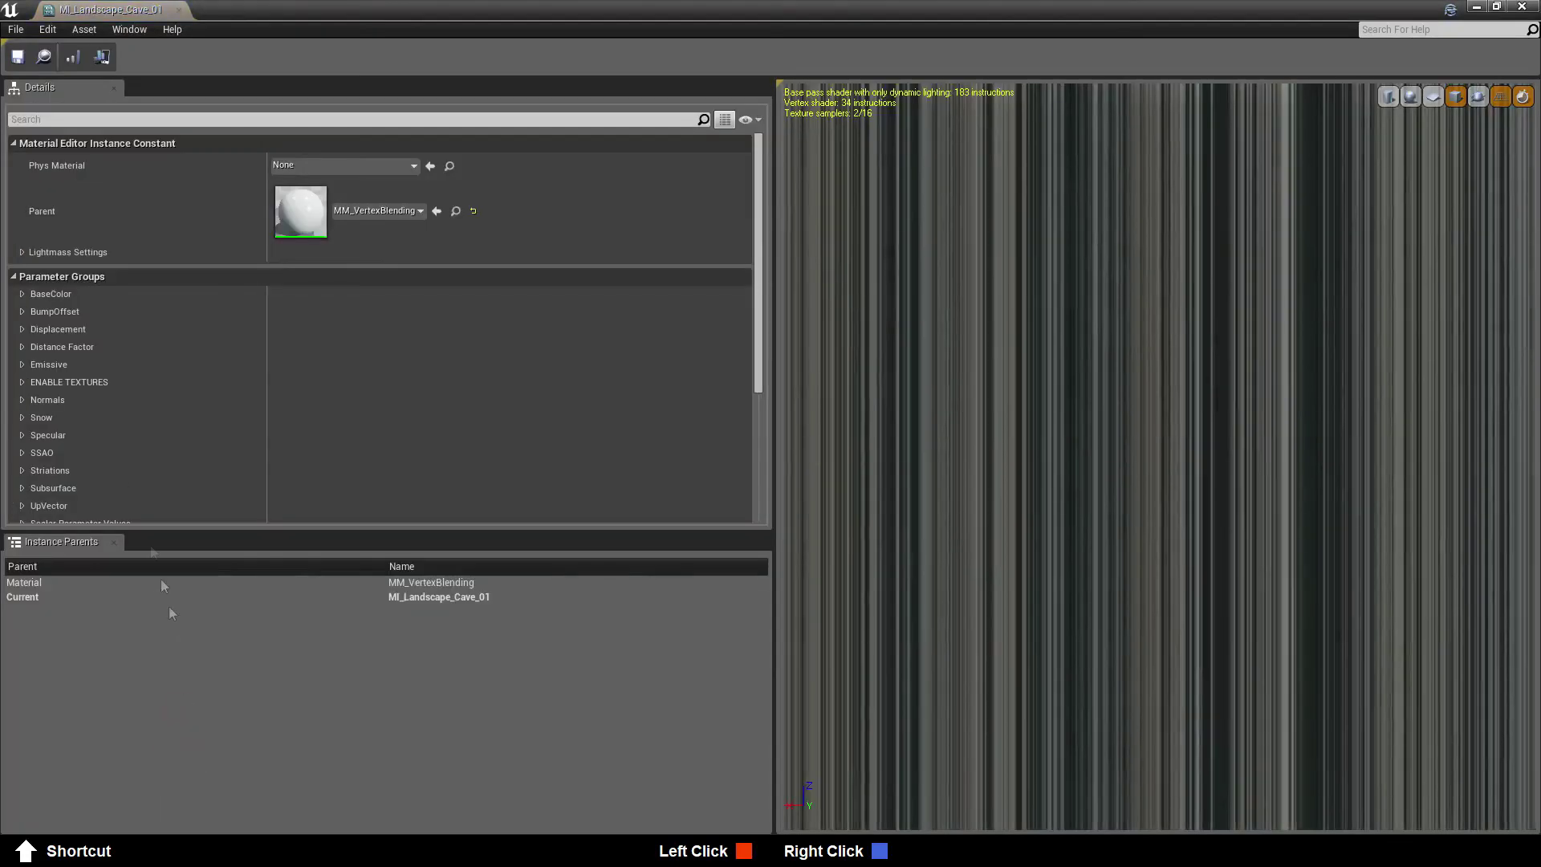
{"action": "left_click", "coordinate": [21, 295]}
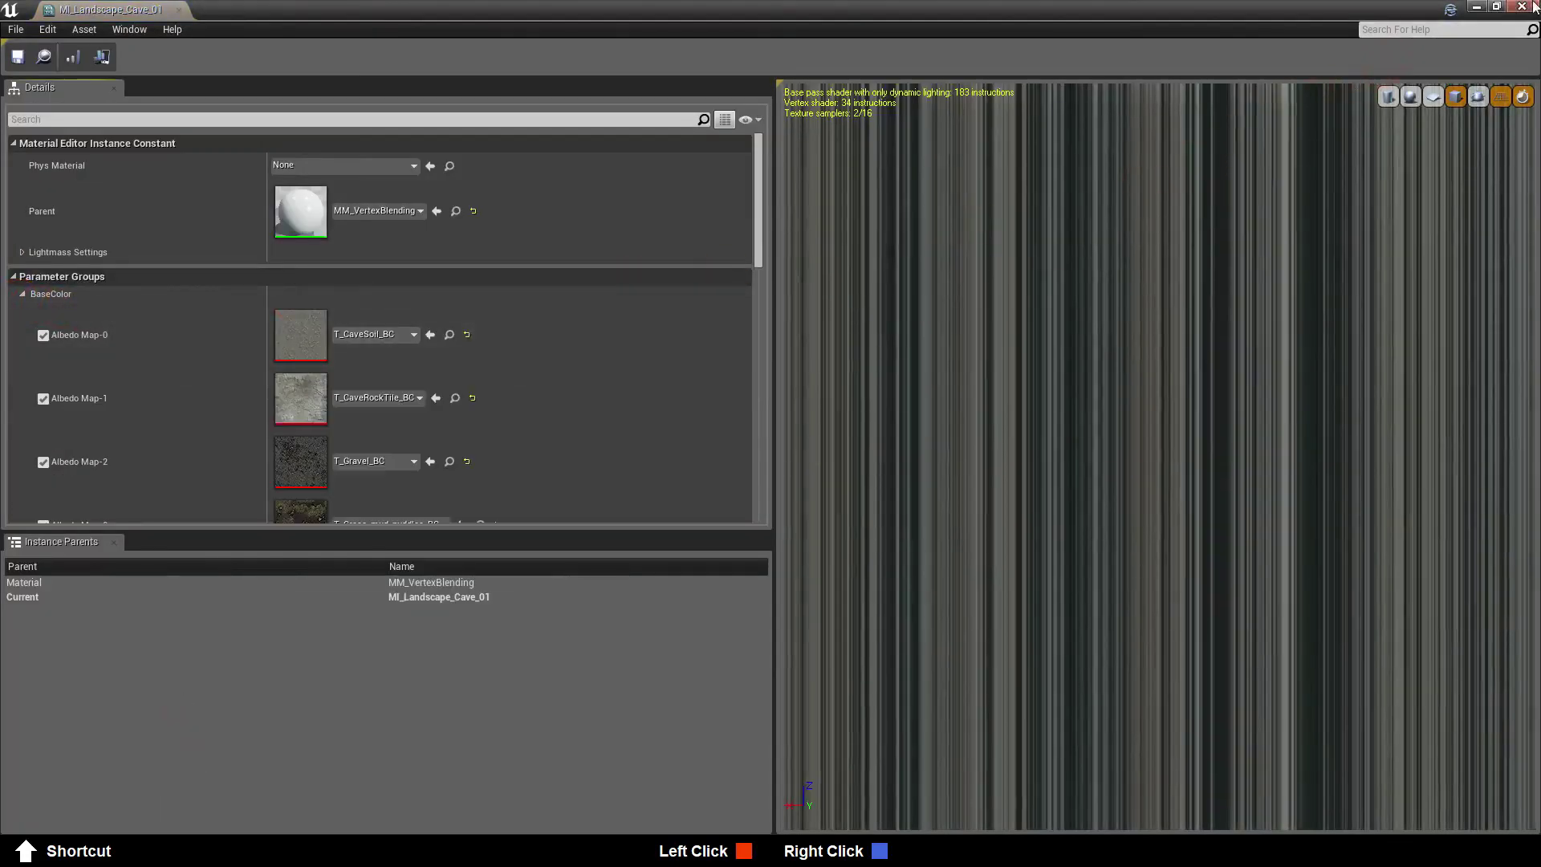
{"action": "left_click", "coordinate": [1497, 8]}
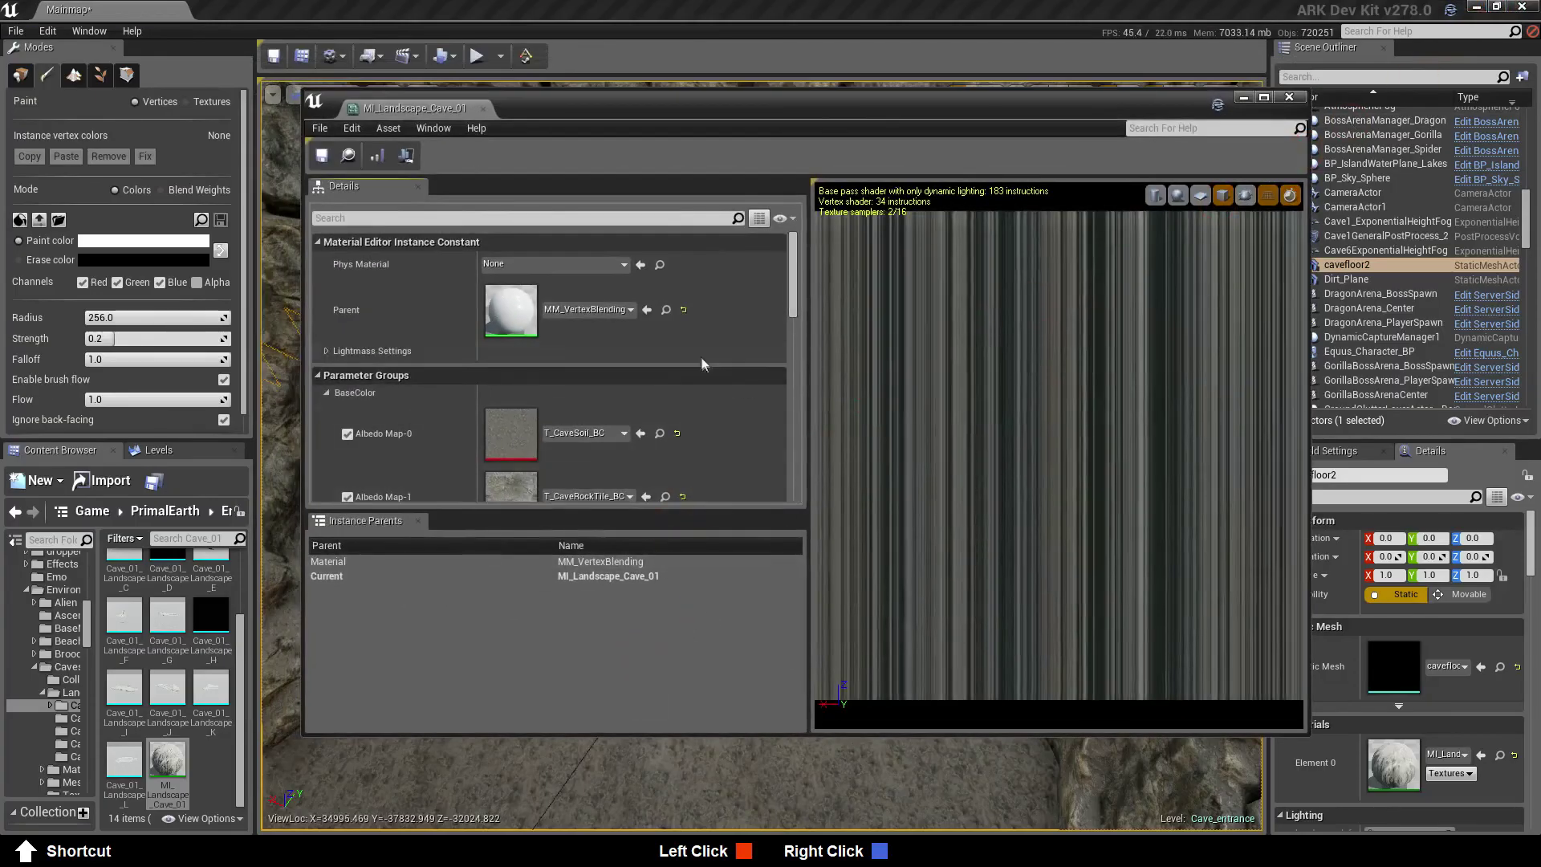
{"action": "scroll", "coordinate": [674, 368], "scroll_direction": "down", "scroll_amount": 4}
{"action": "left_click_drag", "start_coordinate": [630, 111], "coordinate": [856, 116]}
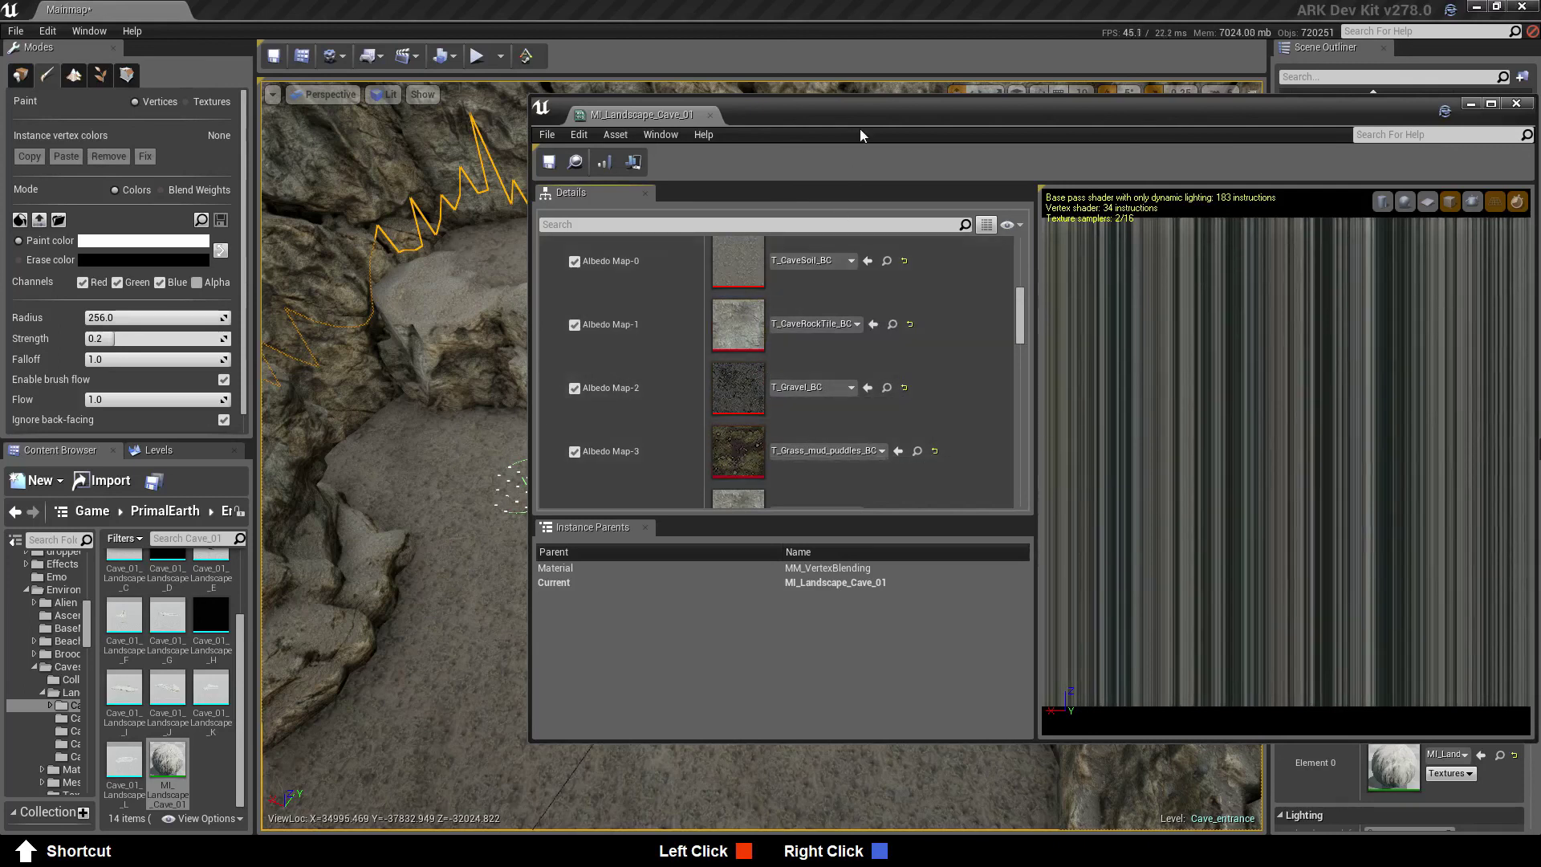
{"action": "left_click_drag", "start_coordinate": [873, 121], "coordinate": [647, 160]}
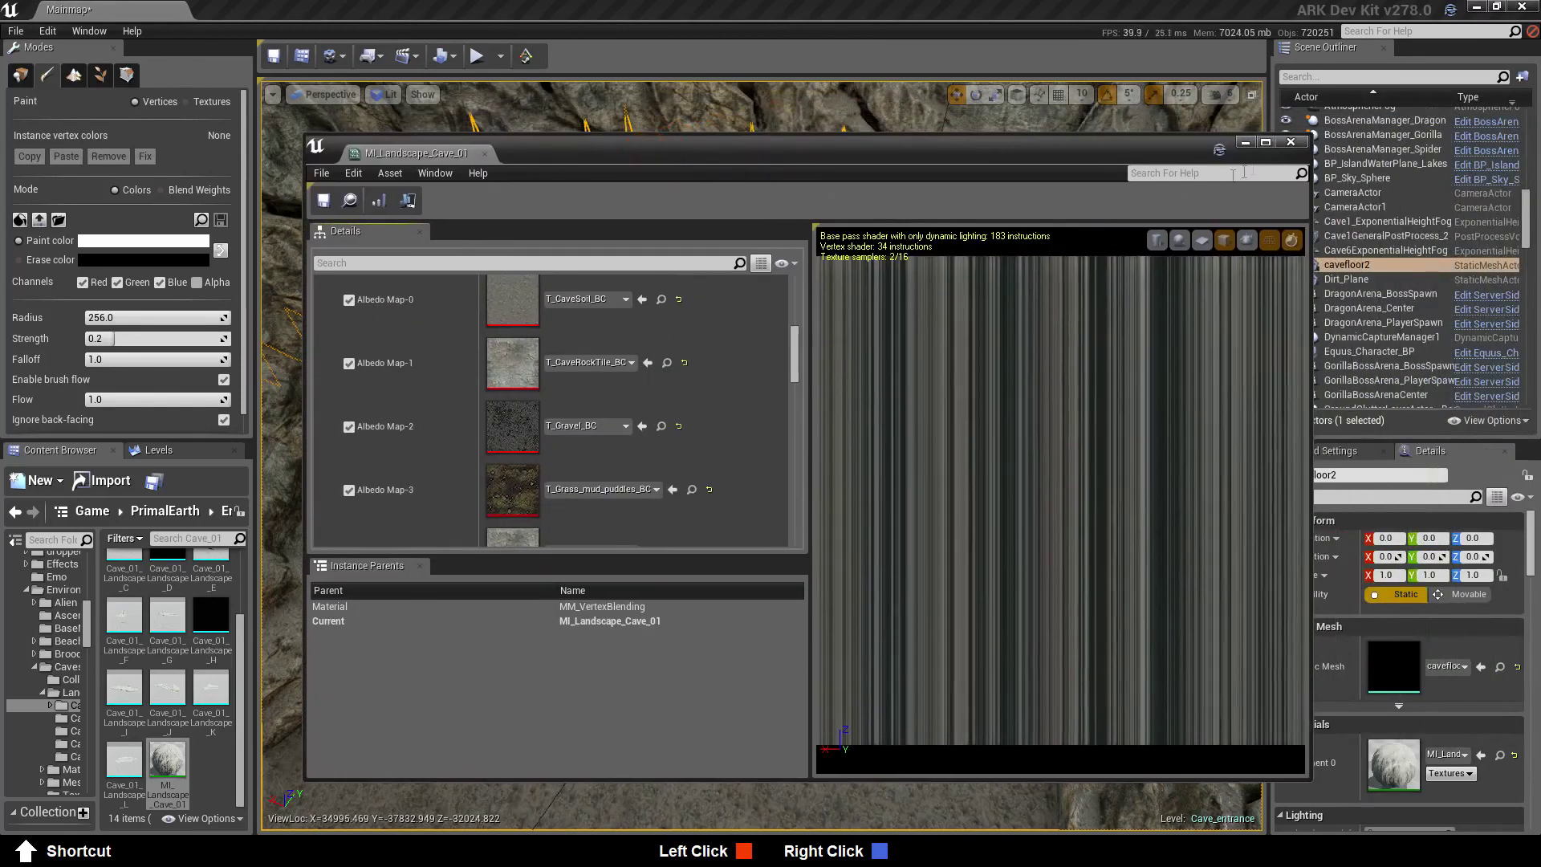
{"action": "left_click", "coordinate": [1291, 143]}
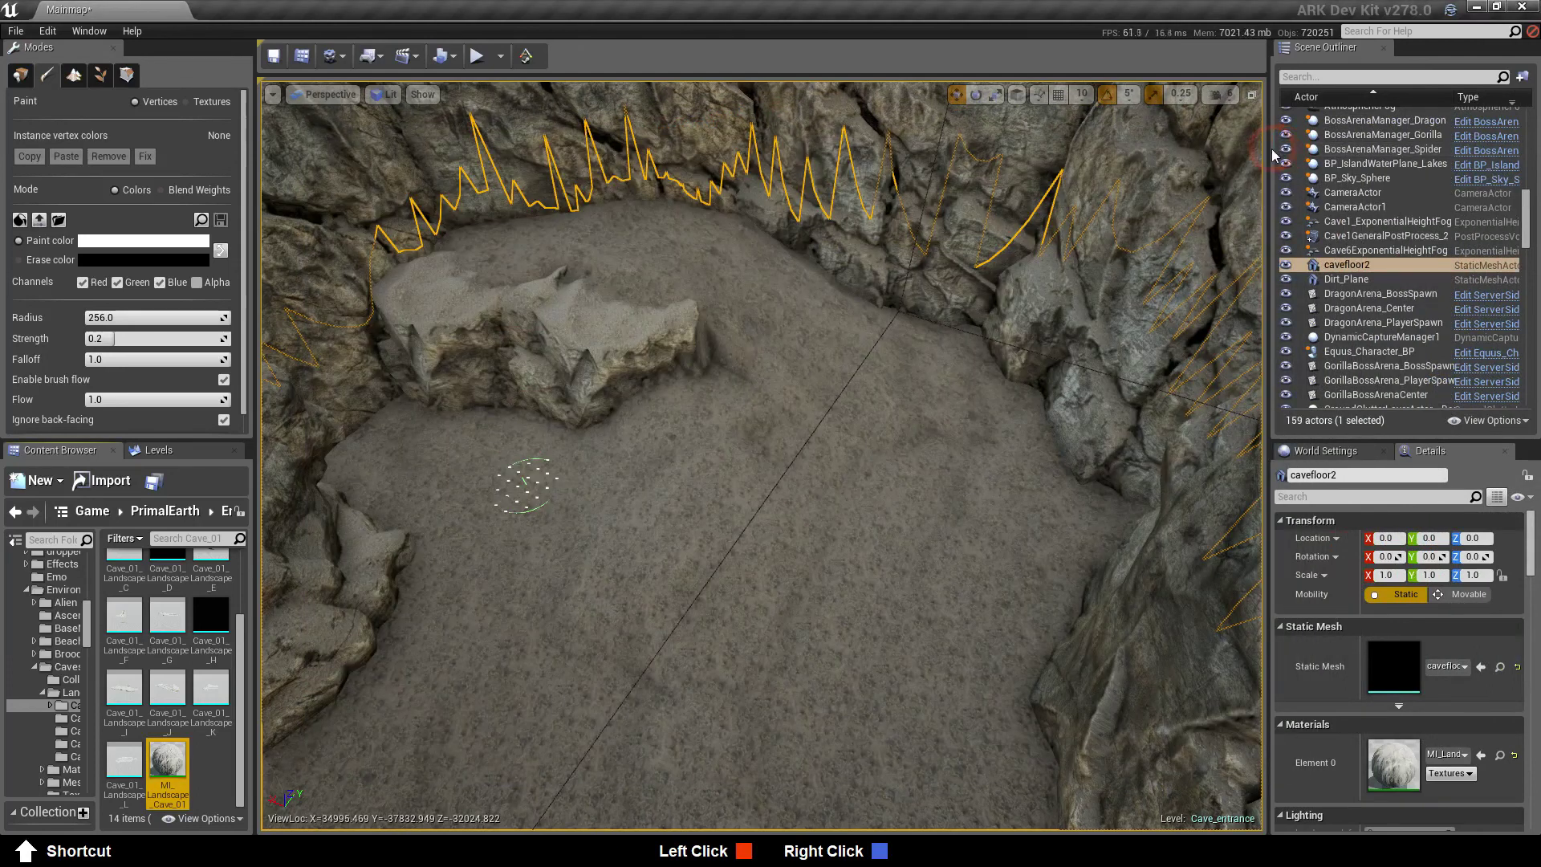
Paint several patches and strips of texture 2 across the cavefloor2 floor using Blend Weights with a radius of 256 and strength of 0.2
{"action": "left_click", "coordinate": [164, 191]}
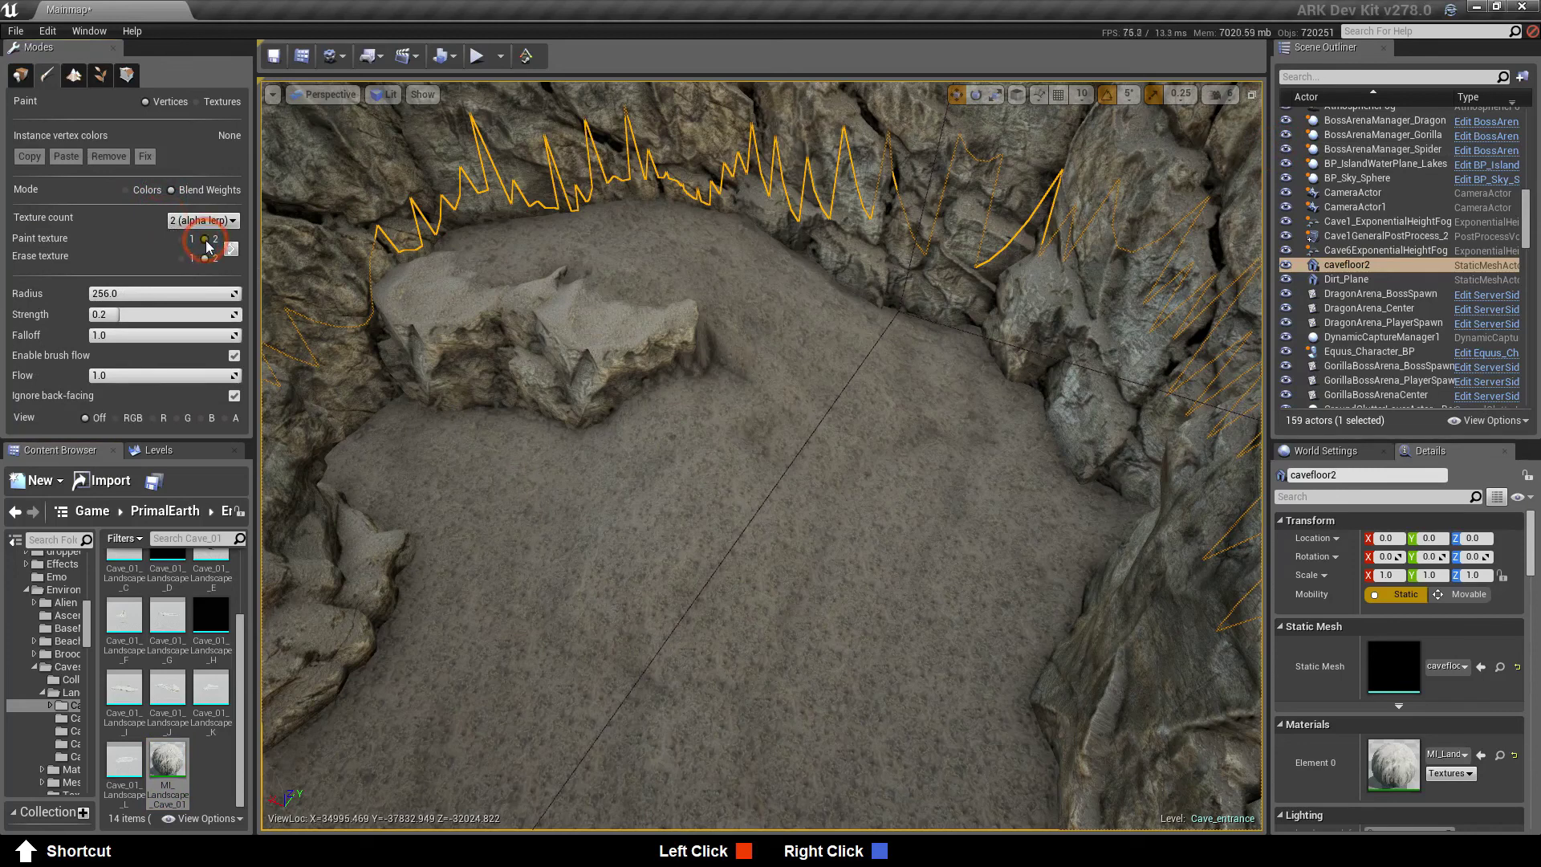
{"action": "mouse_move", "coordinate": [713, 438]}
{"action": "left_mouse_down"}
{"action": "mouse_move", "coordinate": [647, 488]}
{"action": "mouse_move", "coordinate": [687, 498]}
{"action": "mouse_move", "coordinate": [764, 414]}
{"action": "mouse_move", "coordinate": [735, 405]}
{"action": "mouse_move", "coordinate": [617, 512]}
{"action": "mouse_move", "coordinate": [719, 524]}
{"action": "mouse_move", "coordinate": [809, 431]}
{"action": "mouse_move", "coordinate": [801, 395]}
{"action": "mouse_move", "coordinate": [732, 450]}
{"action": "mouse_move", "coordinate": [784, 427]}
{"action": "left_mouse_up"}
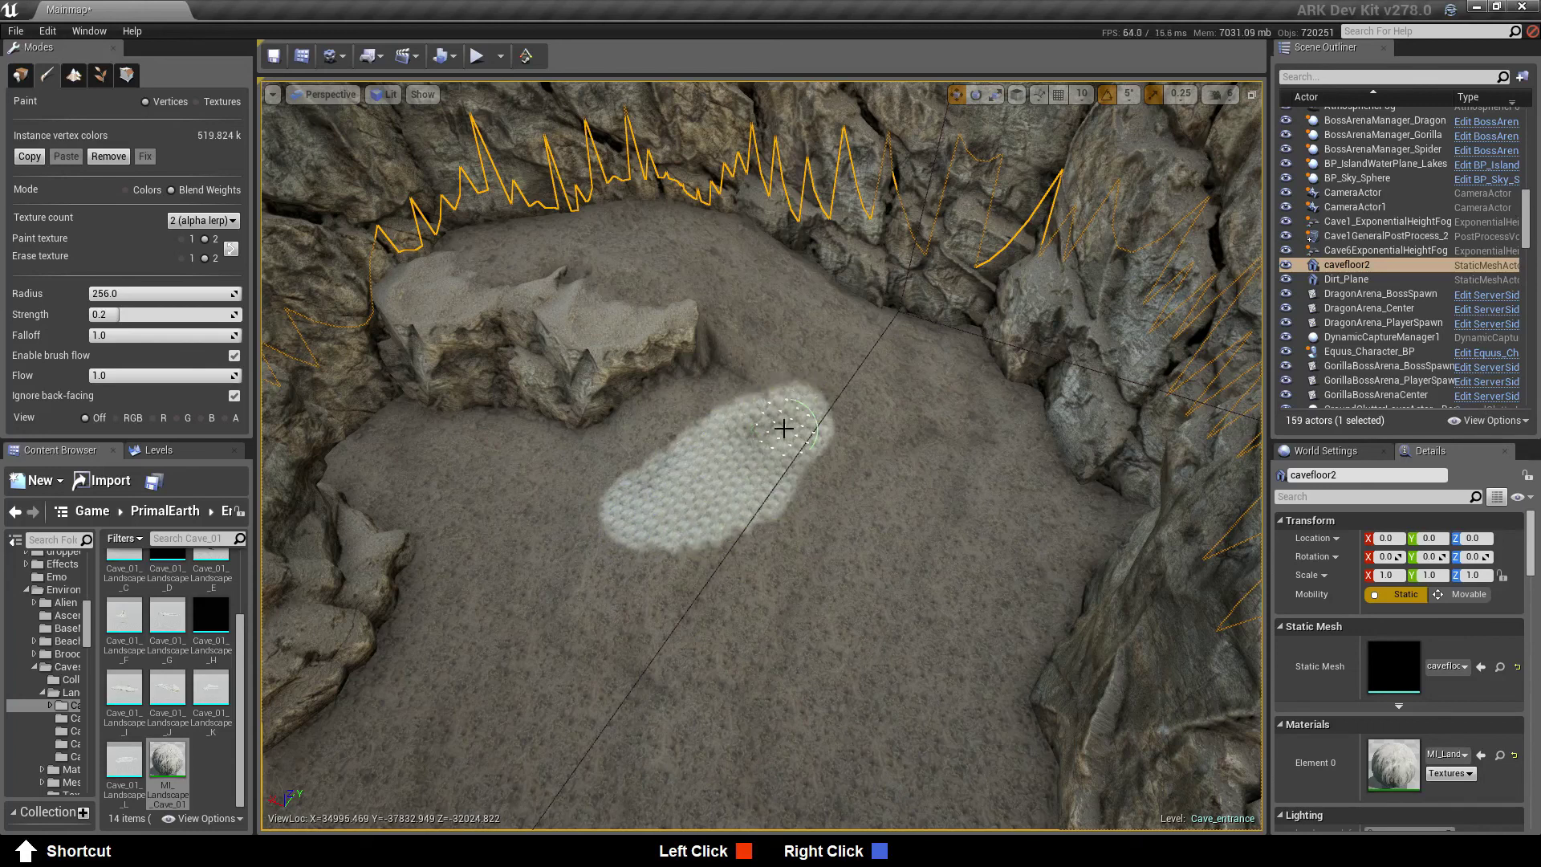
{"action": "mouse_move", "coordinate": [767, 450]}
{"action": "right_mouse_down"}
{"action": "mouse_move", "coordinate": [746, 497]}
{"action": "mouse_move", "coordinate": [637, 457]}
{"action": "right_mouse_up"}
{"action": "left_click_drag", "start_coordinate": [620, 524], "coordinate": [634, 590]}
{"action": "mouse_move", "coordinate": [683, 504]}
{"action": "left_mouse_down"}
{"action": "mouse_move", "coordinate": [666, 506]}
{"action": "mouse_move", "coordinate": [678, 534]}
{"action": "left_mouse_up"}
{"action": "mouse_move", "coordinate": [678, 533]}
{"action": "right_mouse_down"}
{"action": "mouse_move", "coordinate": [739, 595]}
{"action": "mouse_move", "coordinate": [842, 590]}
{"action": "right_mouse_up"}
{"action": "left_click_drag", "start_coordinate": [842, 591], "coordinate": [867, 620]}
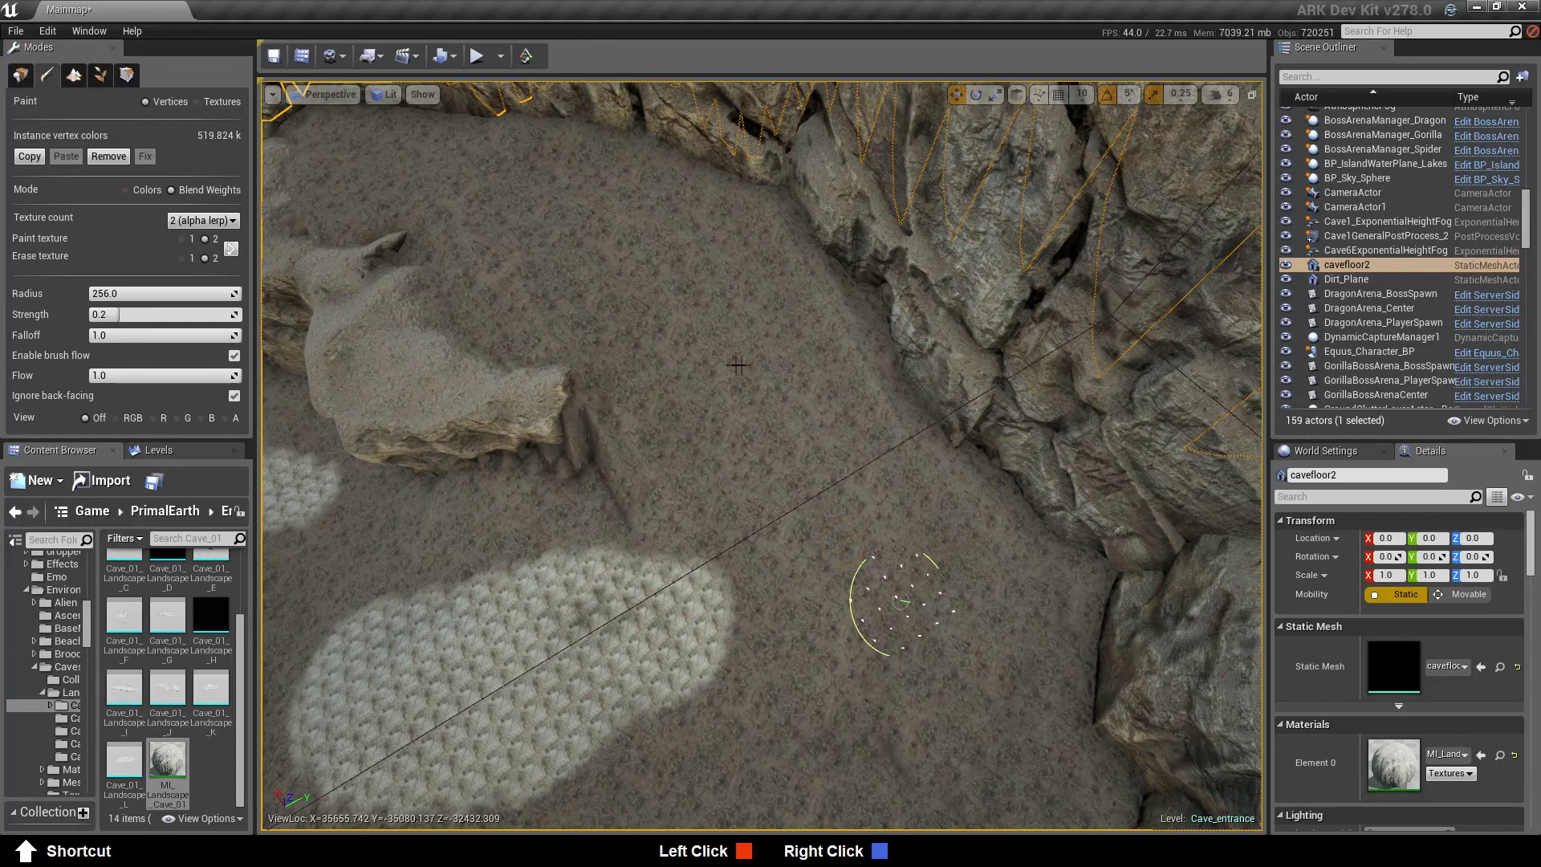
{"action": "mouse_move", "coordinate": [504, 184]}
{"action": "right_mouse_down"}
{"action": "mouse_move", "coordinate": [565, 689]}
{"action": "mouse_move", "coordinate": [835, 592]}
{"action": "right_mouse_up"}
{"action": "left_click", "coordinate": [839, 487]}
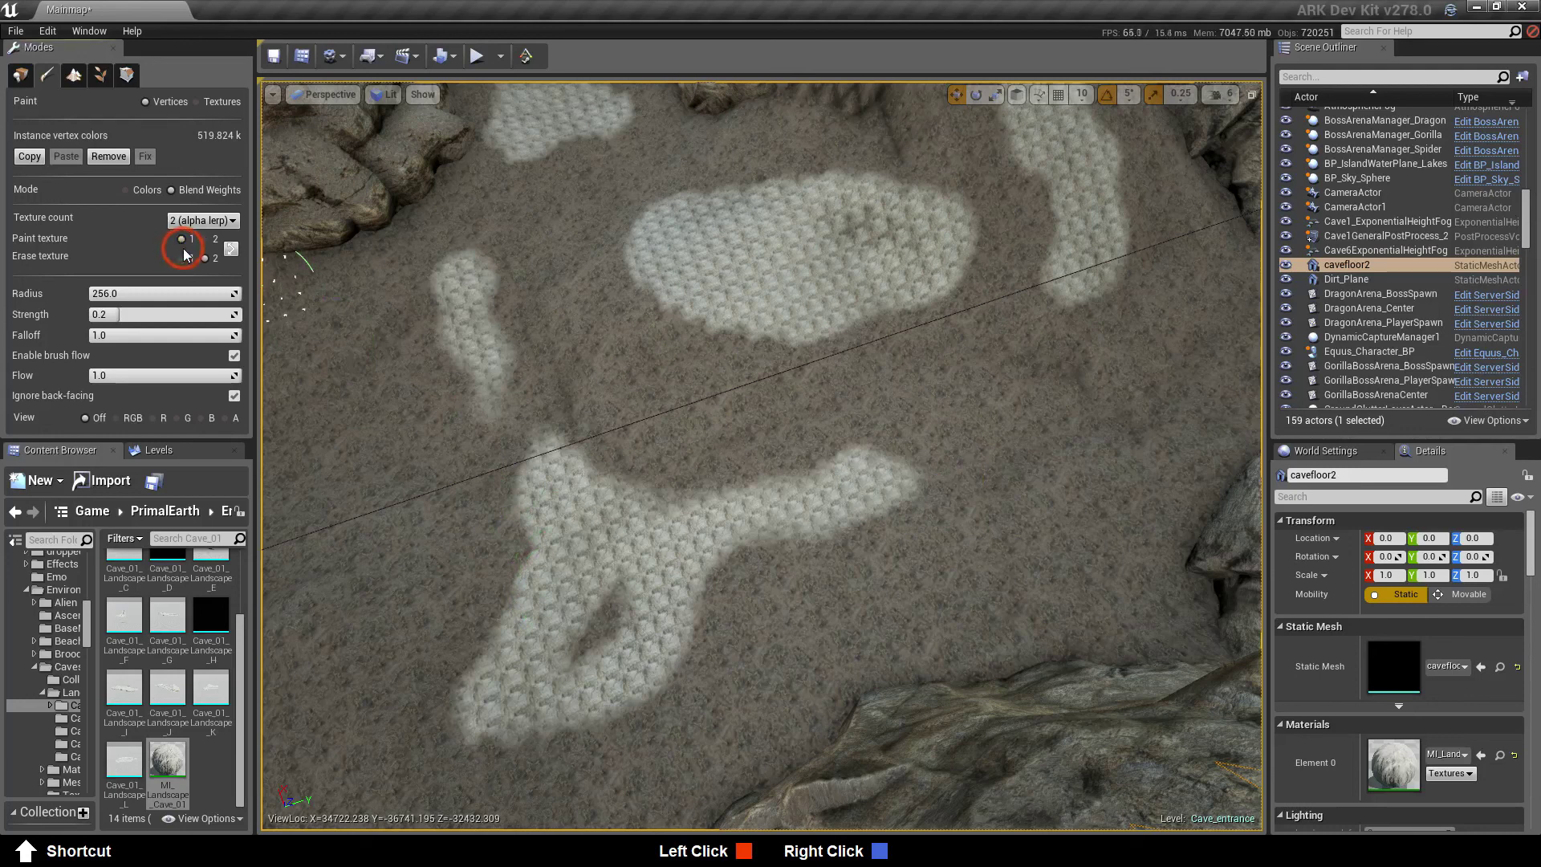
Switch vertex painting to Colors mode and set the paint color to bright green, hex sRGB 55FF00FF
{"action": "left_click", "coordinate": [127, 191]}
{"action": "left_click", "coordinate": [142, 241]}
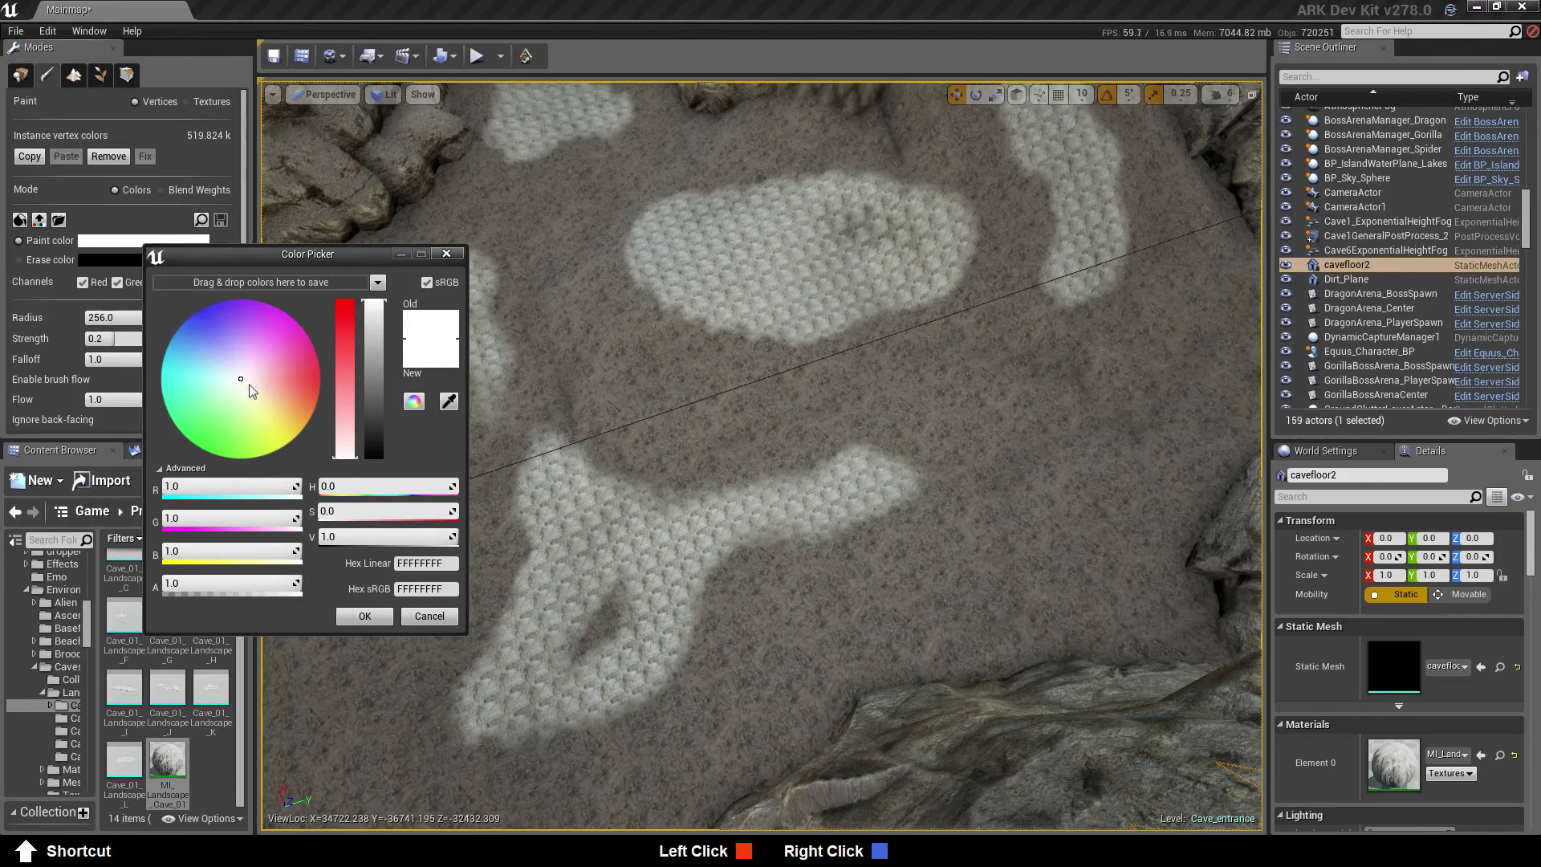
{"action": "left_click_drag", "start_coordinate": [241, 380], "coordinate": [207, 451]}
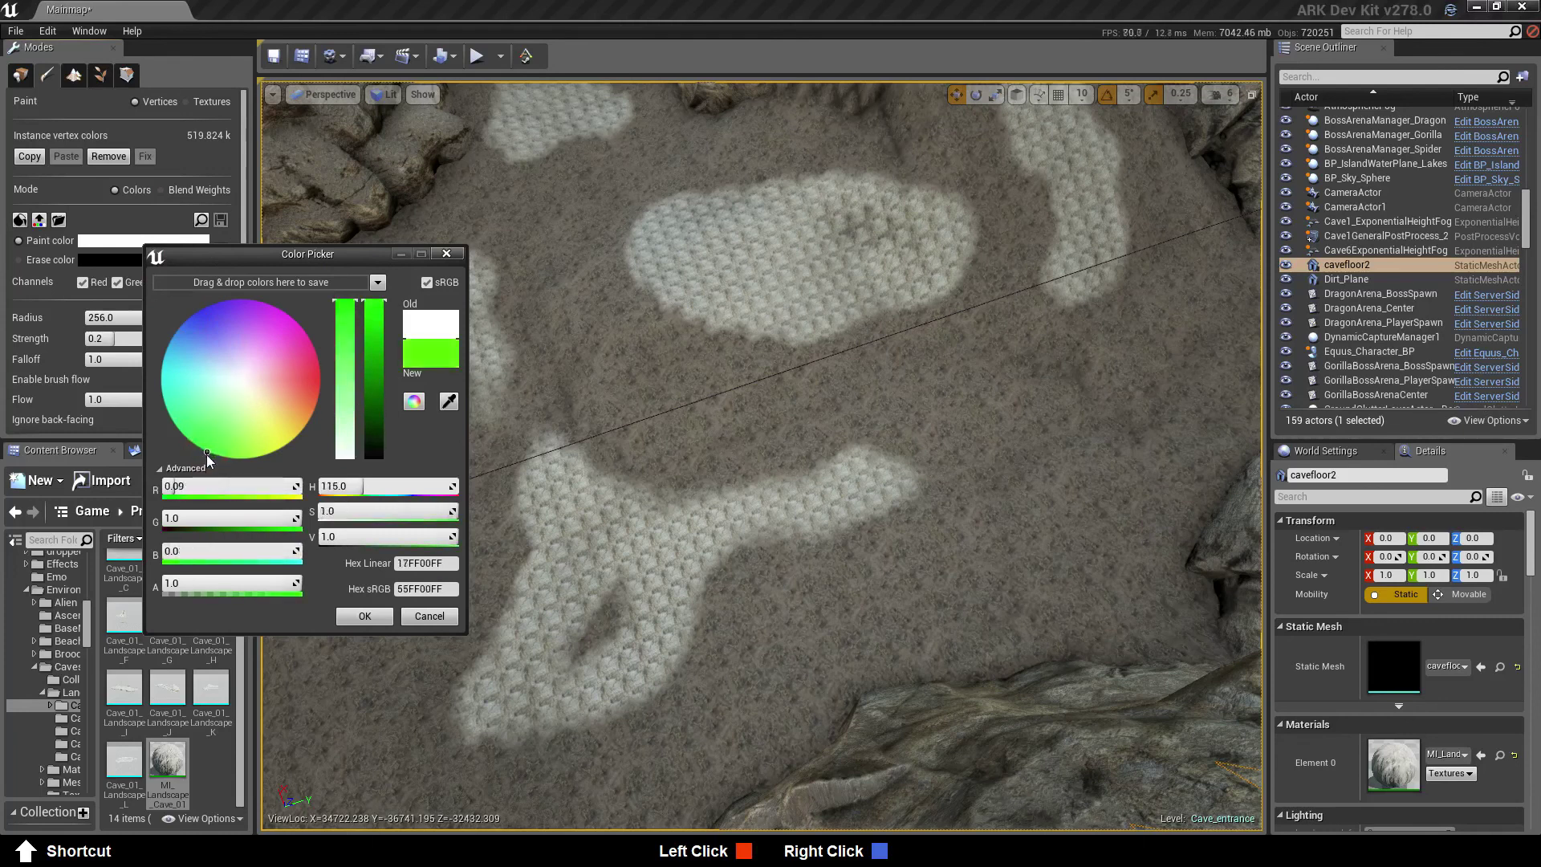
{"action": "left_click", "coordinate": [364, 615]}
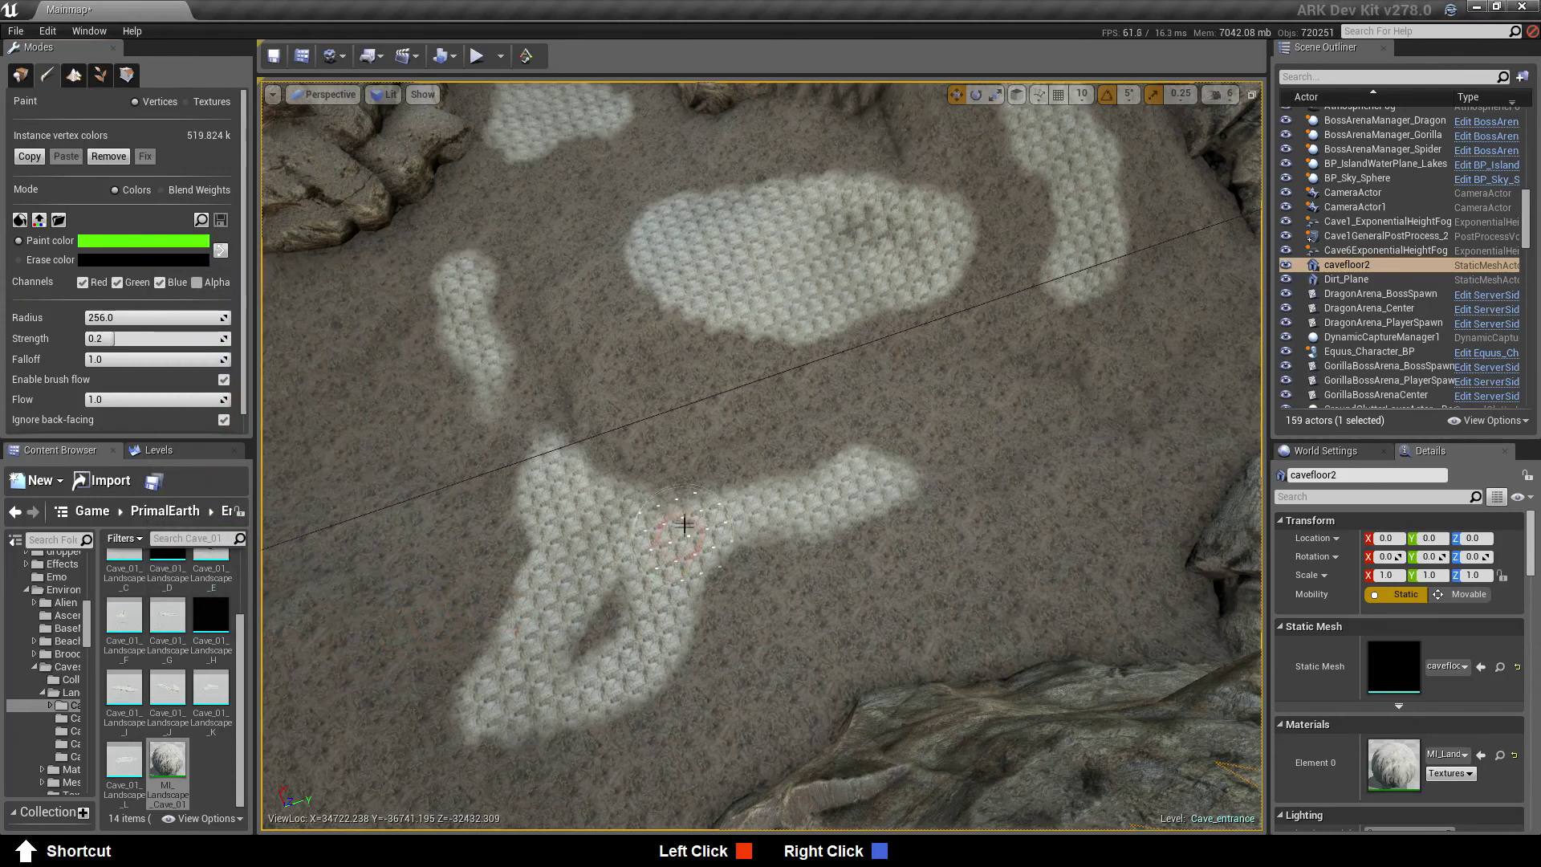
Paint green over part of the large oval patch and along the long pale strip beside the cave wall
{"action": "key", "text": "w"}
{"action": "right_click_drag", "start_coordinate": [711, 439], "coordinate": [755, 361]}
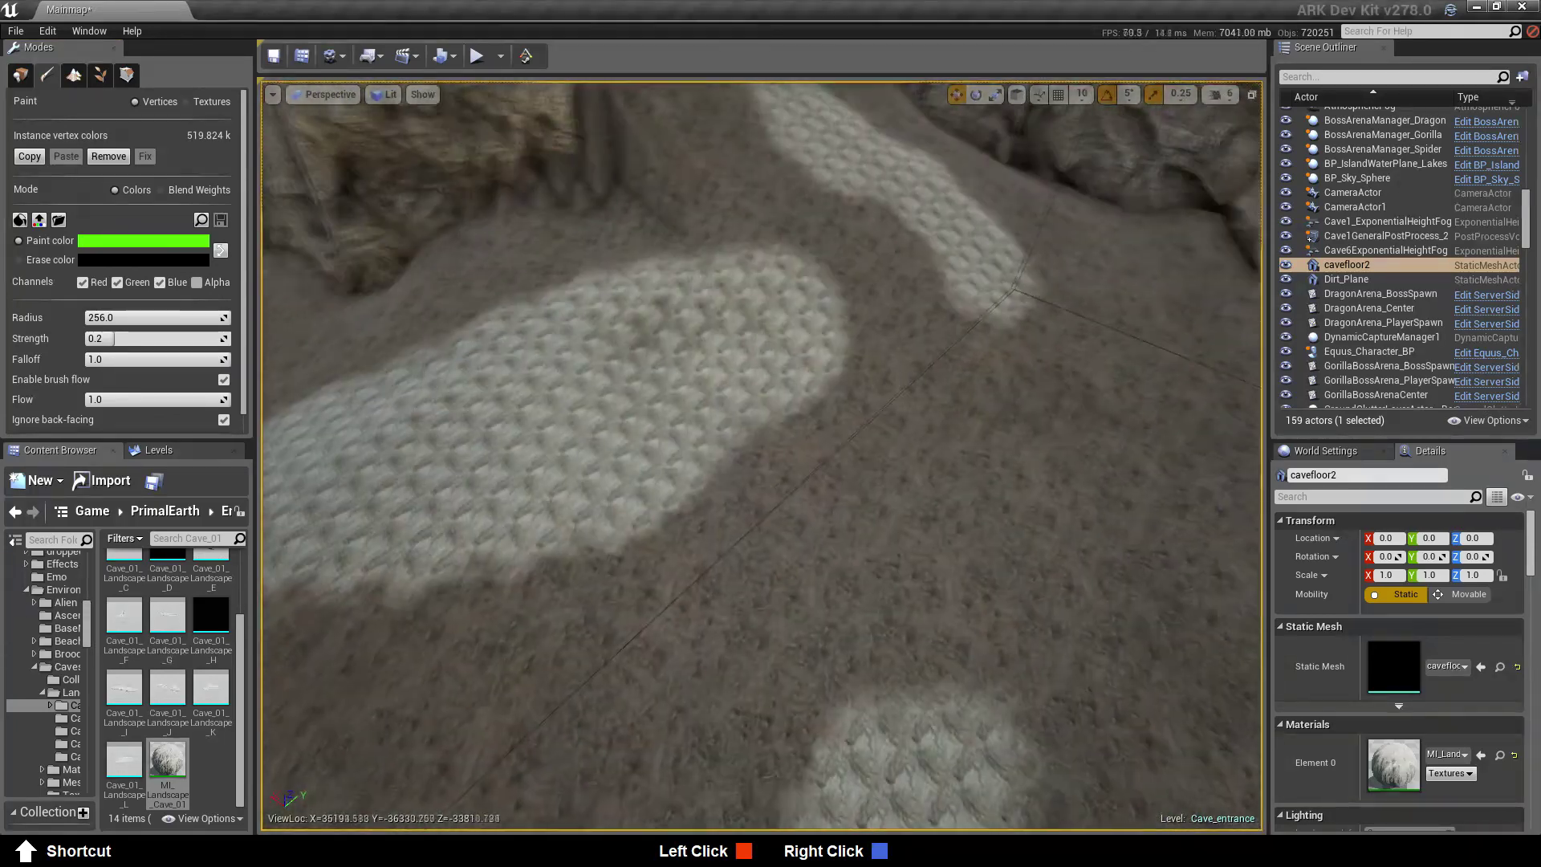
{"action": "mouse_move", "coordinate": [555, 497]}
{"action": "left_mouse_down"}
{"action": "mouse_move", "coordinate": [551, 484]}
{"action": "mouse_move", "coordinate": [540, 516]}
{"action": "mouse_move", "coordinate": [629, 461]}
{"action": "mouse_move", "coordinate": [603, 514]}
{"action": "left_mouse_up"}
{"action": "key", "text": "d"}
{"action": "mouse_move", "coordinate": [602, 522]}
{"action": "right_mouse_down"}
{"action": "mouse_move", "coordinate": [385, 516]}
{"action": "mouse_move", "coordinate": [353, 385]}
{"action": "mouse_move", "coordinate": [402, 530]}
{"action": "mouse_move", "coordinate": [377, 562]}
{"action": "mouse_move", "coordinate": [377, 518]}
{"action": "right_mouse_up"}
{"action": "key", "text": "s"}
{"action": "mouse_move", "coordinate": [791, 572]}
{"action": "left_mouse_down"}
{"action": "mouse_move", "coordinate": [791, 647]}
{"action": "mouse_move", "coordinate": [855, 650]}
{"action": "left_mouse_up"}
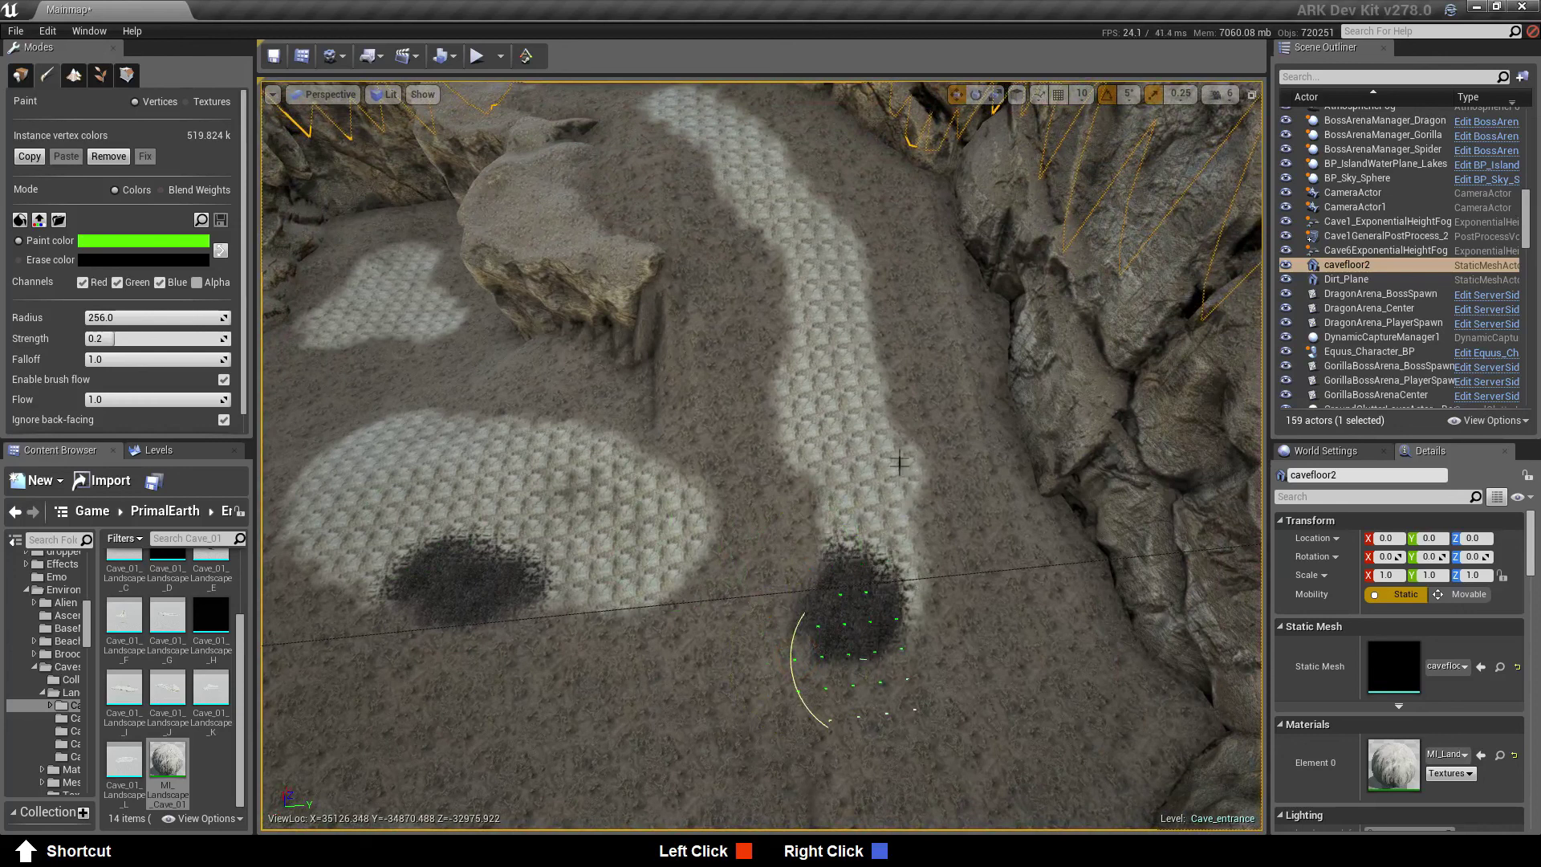
{"action": "mouse_move", "coordinate": [894, 601]}
{"action": "left_mouse_down"}
{"action": "mouse_move", "coordinate": [882, 554]}
{"action": "mouse_move", "coordinate": [816, 522]}
{"action": "mouse_move", "coordinate": [802, 358]}
{"action": "left_mouse_up"}
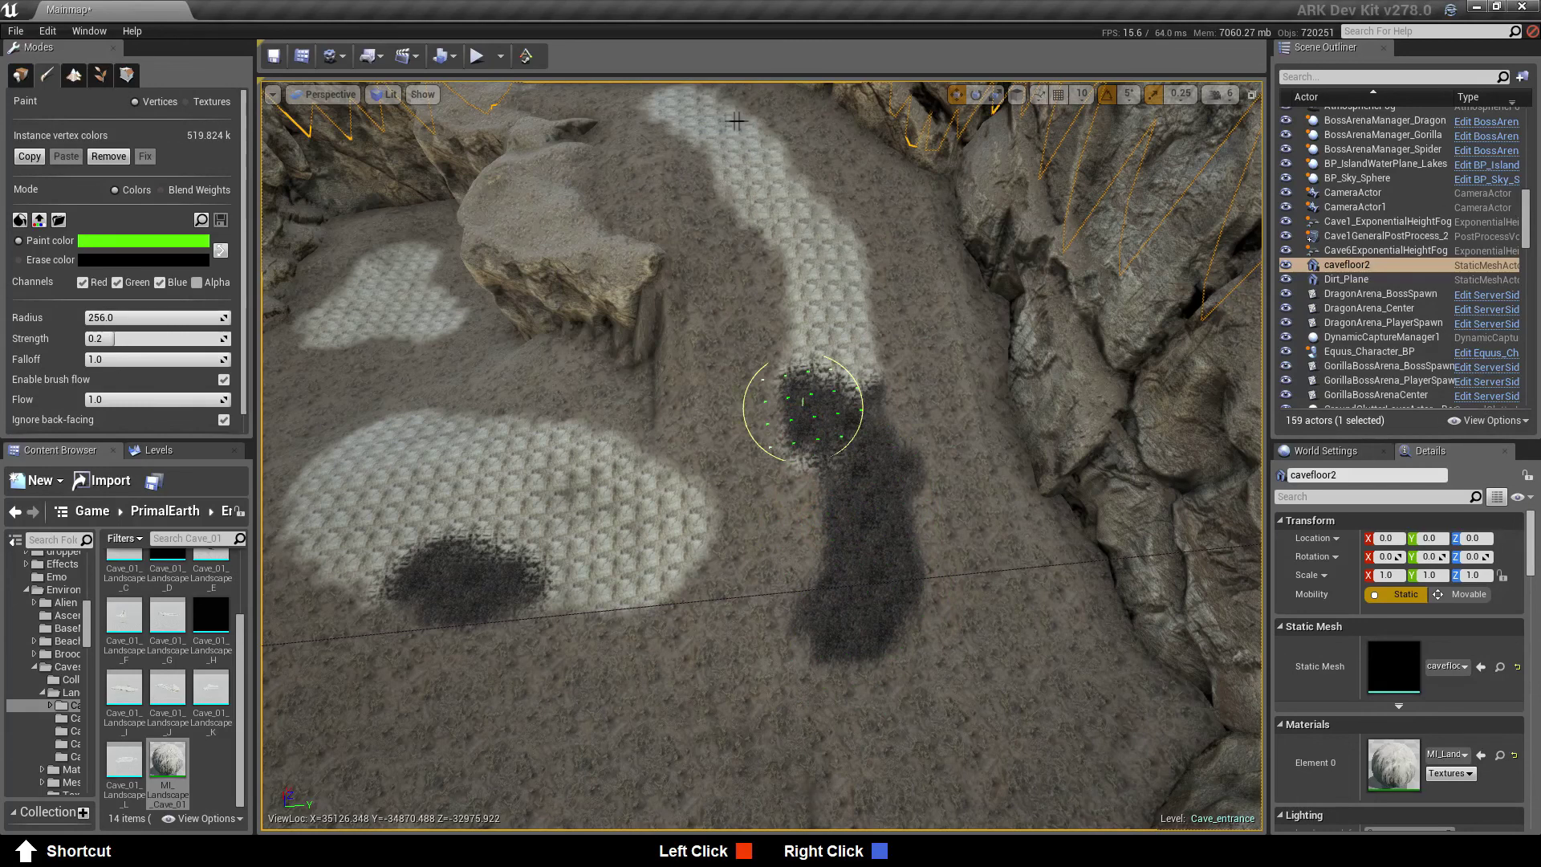
{"action": "left_click", "coordinate": [734, 196]}
Paint green along the oval patch's lower edge, on the small pale strip, and around the hole in the branching patch
{"action": "right_click_drag", "start_coordinate": [842, 585], "coordinate": [861, 578]}
{"action": "left_click_drag", "start_coordinate": [900, 578], "coordinate": [1063, 539]}
{"action": "mouse_move", "coordinate": [617, 660]}
{"action": "left_mouse_down"}
{"action": "mouse_move", "coordinate": [394, 559]}
{"action": "mouse_move", "coordinate": [347, 610]}
{"action": "left_mouse_up"}
{"action": "right_click_drag", "start_coordinate": [522, 626], "coordinate": [468, 716]}
{"action": "mouse_move", "coordinate": [698, 534]}
{"action": "left_mouse_down"}
{"action": "mouse_move", "coordinate": [627, 565]}
{"action": "mouse_move", "coordinate": [700, 516]}
{"action": "left_mouse_up"}
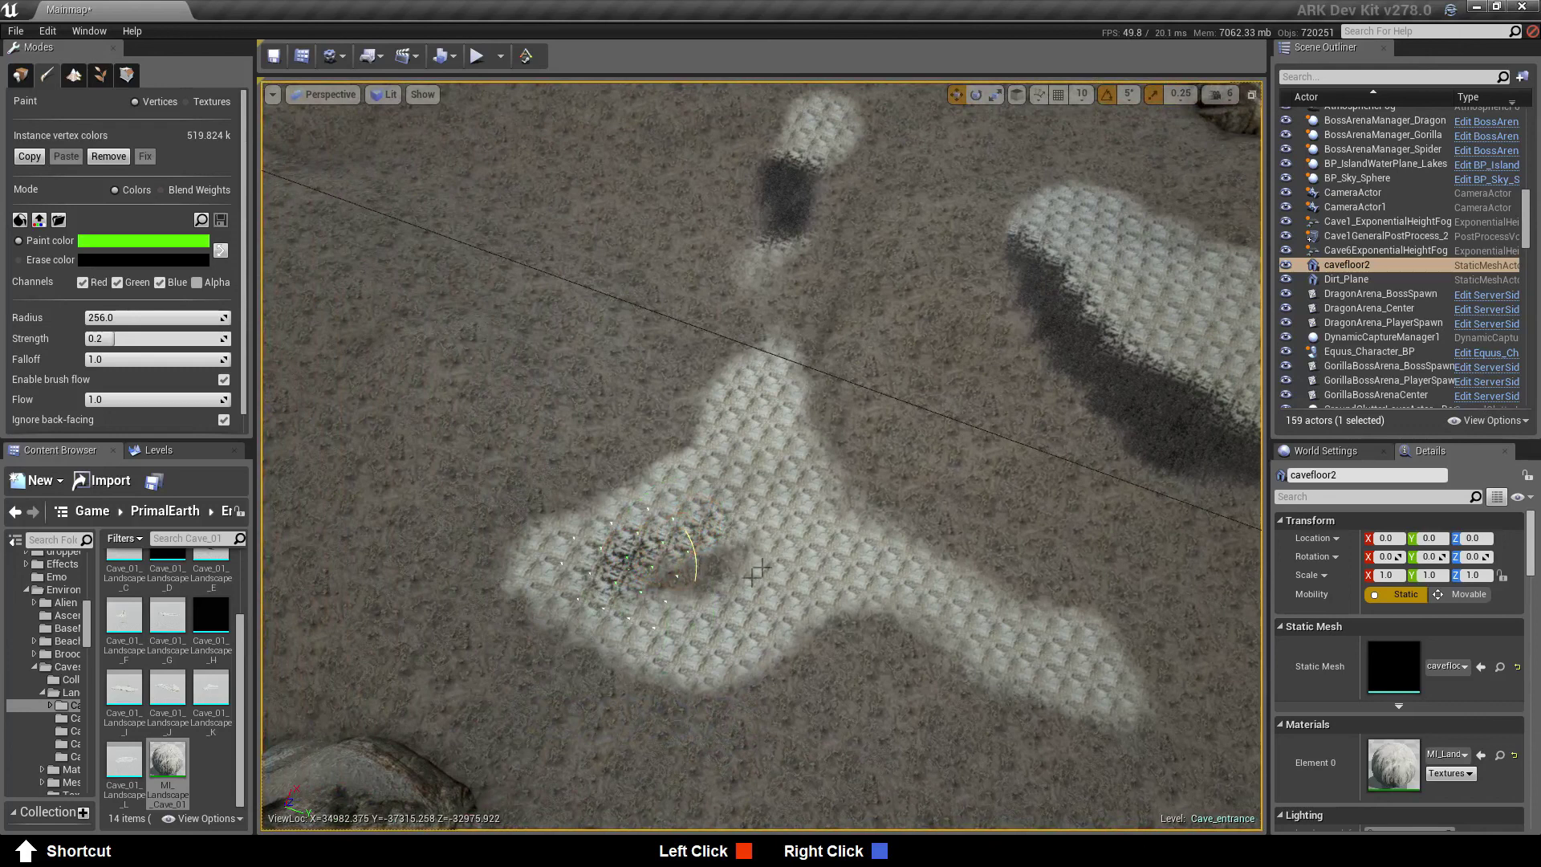
{"action": "left_click_drag", "start_coordinate": [705, 623], "coordinate": [691, 562]}
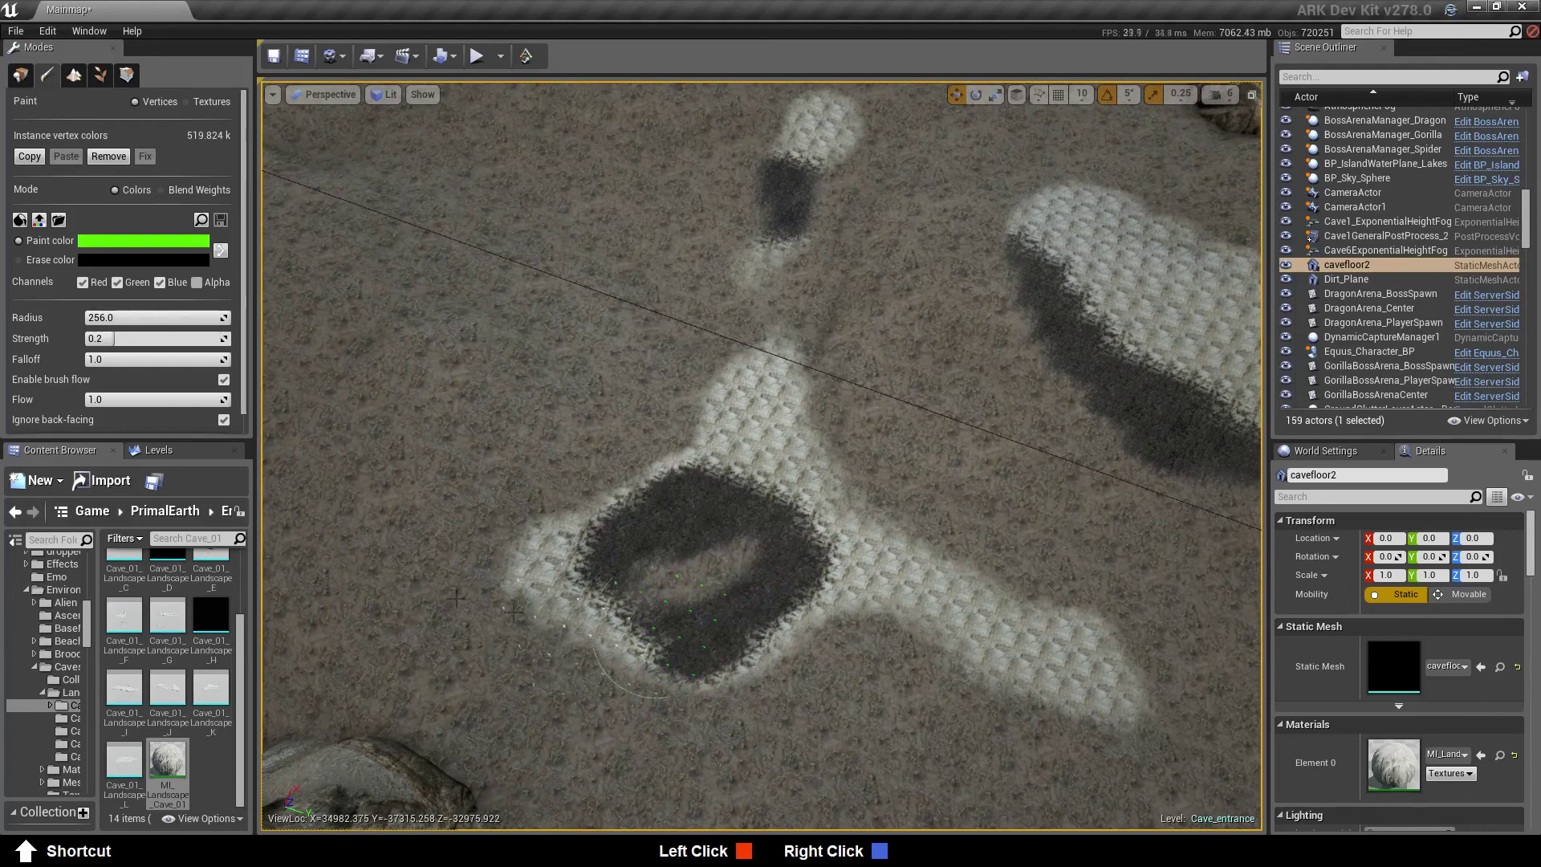
Set the vertex paint color to blue, hex sRGB 0070FFFF
{"action": "left_click", "coordinate": [113, 240]}
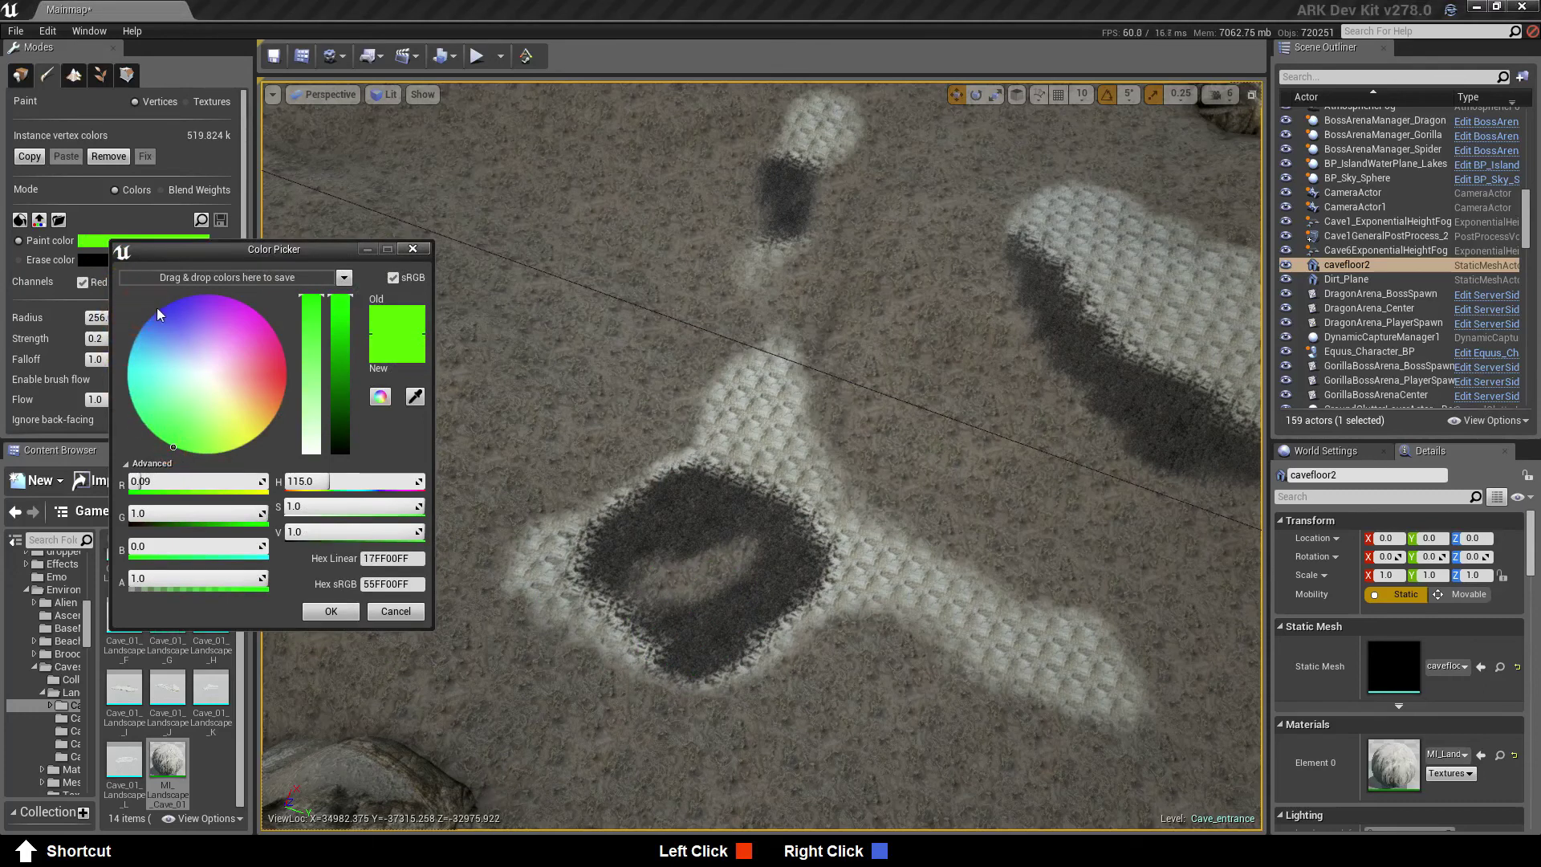
{"action": "left_click_drag", "start_coordinate": [175, 443], "coordinate": [155, 312]}
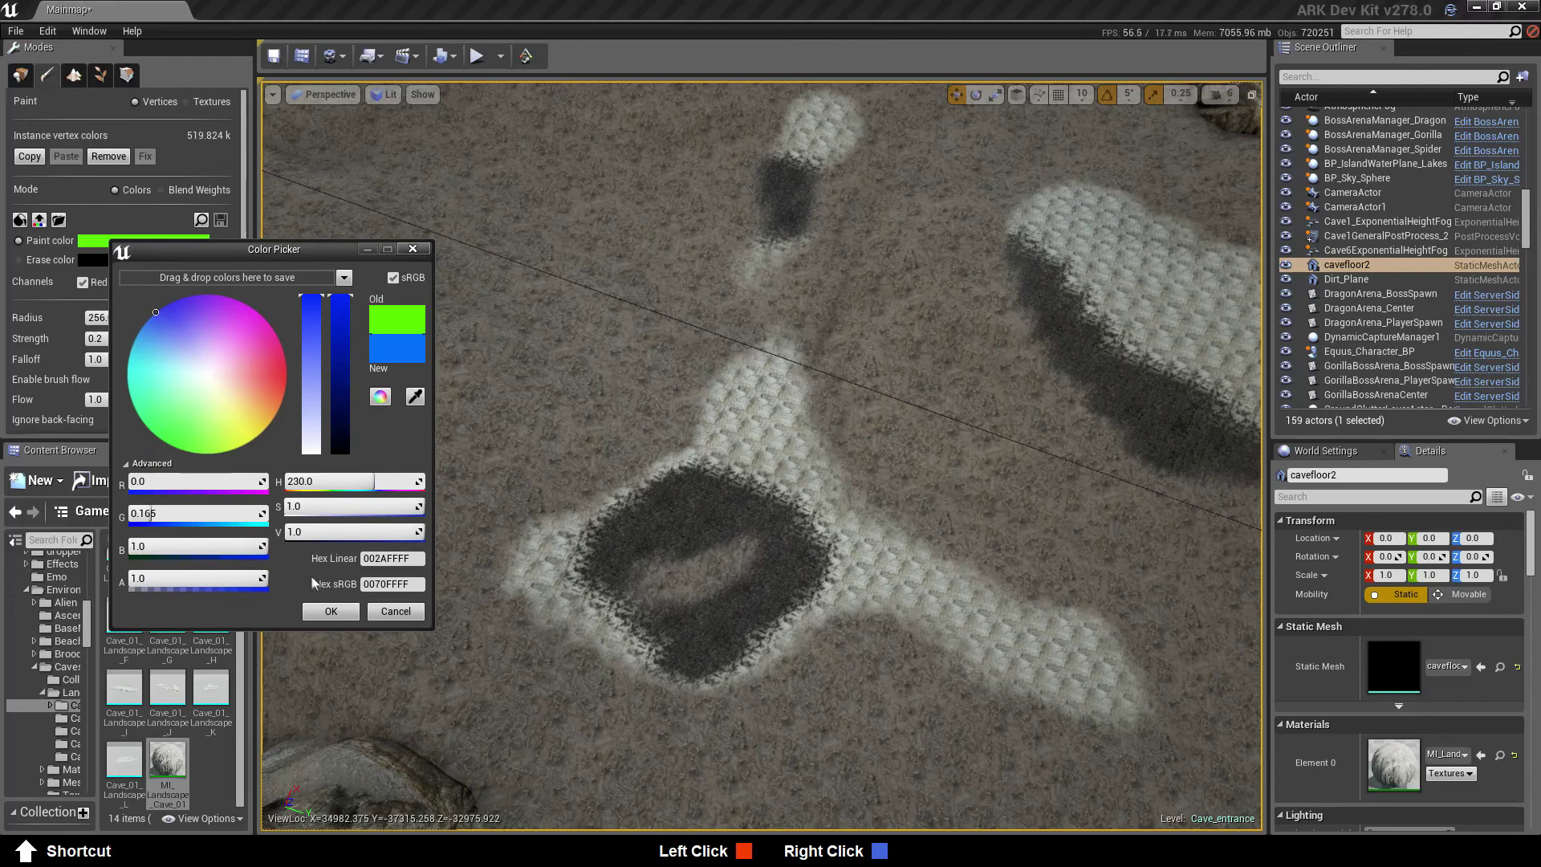
{"action": "left_click", "coordinate": [334, 615]}
Paint blue over the remaining pale areas of the large oval patch and the smaller patches near the rocks
{"action": "mouse_move", "coordinate": [859, 459]}
{"action": "right_mouse_down"}
{"action": "mouse_move", "coordinate": [1003, 449]}
{"action": "mouse_move", "coordinate": [883, 451]}
{"action": "right_mouse_up"}
{"action": "key", "text": "d"}
{"action": "key", "text": "a"}
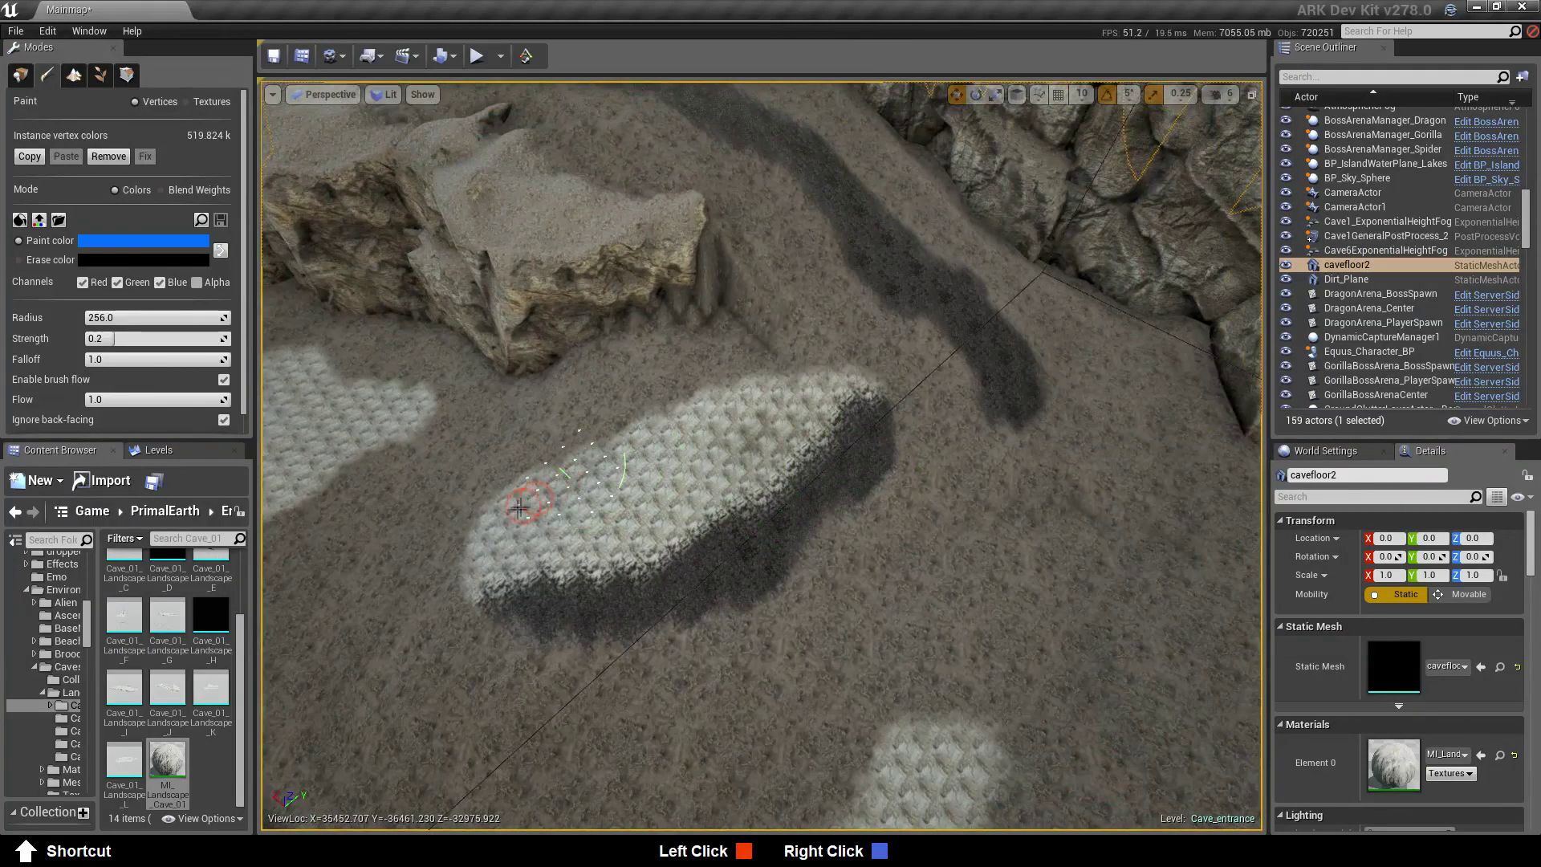
{"action": "mouse_move", "coordinate": [512, 526]}
{"action": "left_mouse_down"}
{"action": "mouse_move", "coordinate": [482, 568]}
{"action": "mouse_move", "coordinate": [498, 516]}
{"action": "mouse_move", "coordinate": [447, 561]}
{"action": "mouse_move", "coordinate": [556, 512]}
{"action": "mouse_move", "coordinate": [600, 524]}
{"action": "mouse_move", "coordinate": [755, 438]}
{"action": "mouse_move", "coordinate": [835, 358]}
{"action": "mouse_move", "coordinate": [586, 466]}
{"action": "left_mouse_up"}
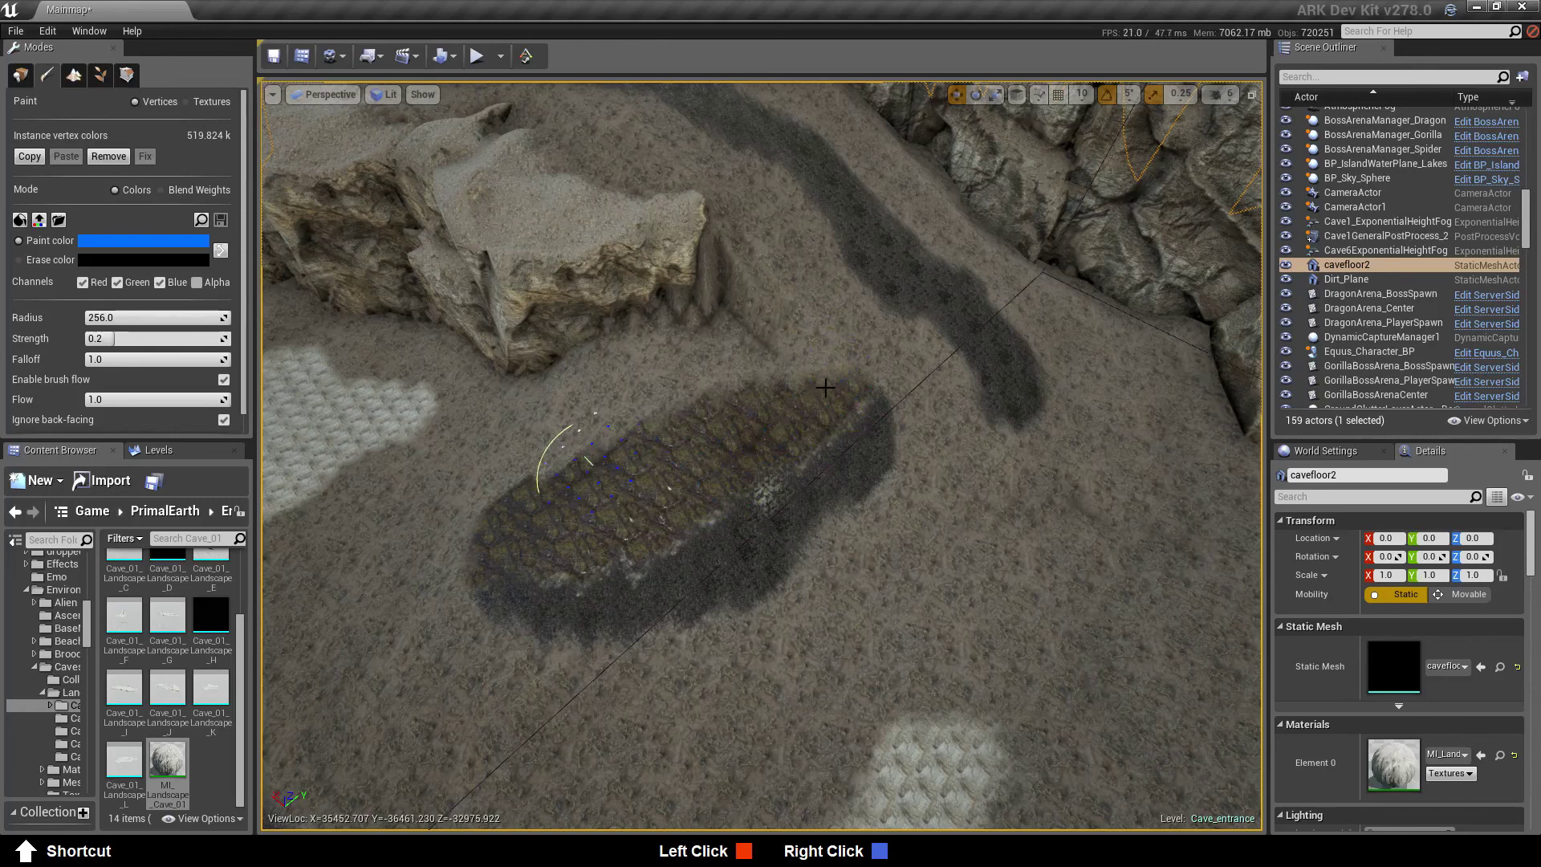
{"action": "mouse_move", "coordinate": [663, 448]}
{"action": "right_mouse_down"}
{"action": "mouse_move", "coordinate": [695, 417]}
{"action": "mouse_move", "coordinate": [682, 441]}
{"action": "mouse_move", "coordinate": [637, 443]}
{"action": "right_mouse_up"}
{"action": "key", "text": "a"}
{"action": "left_click_drag", "start_coordinate": [662, 401], "coordinate": [607, 404]}
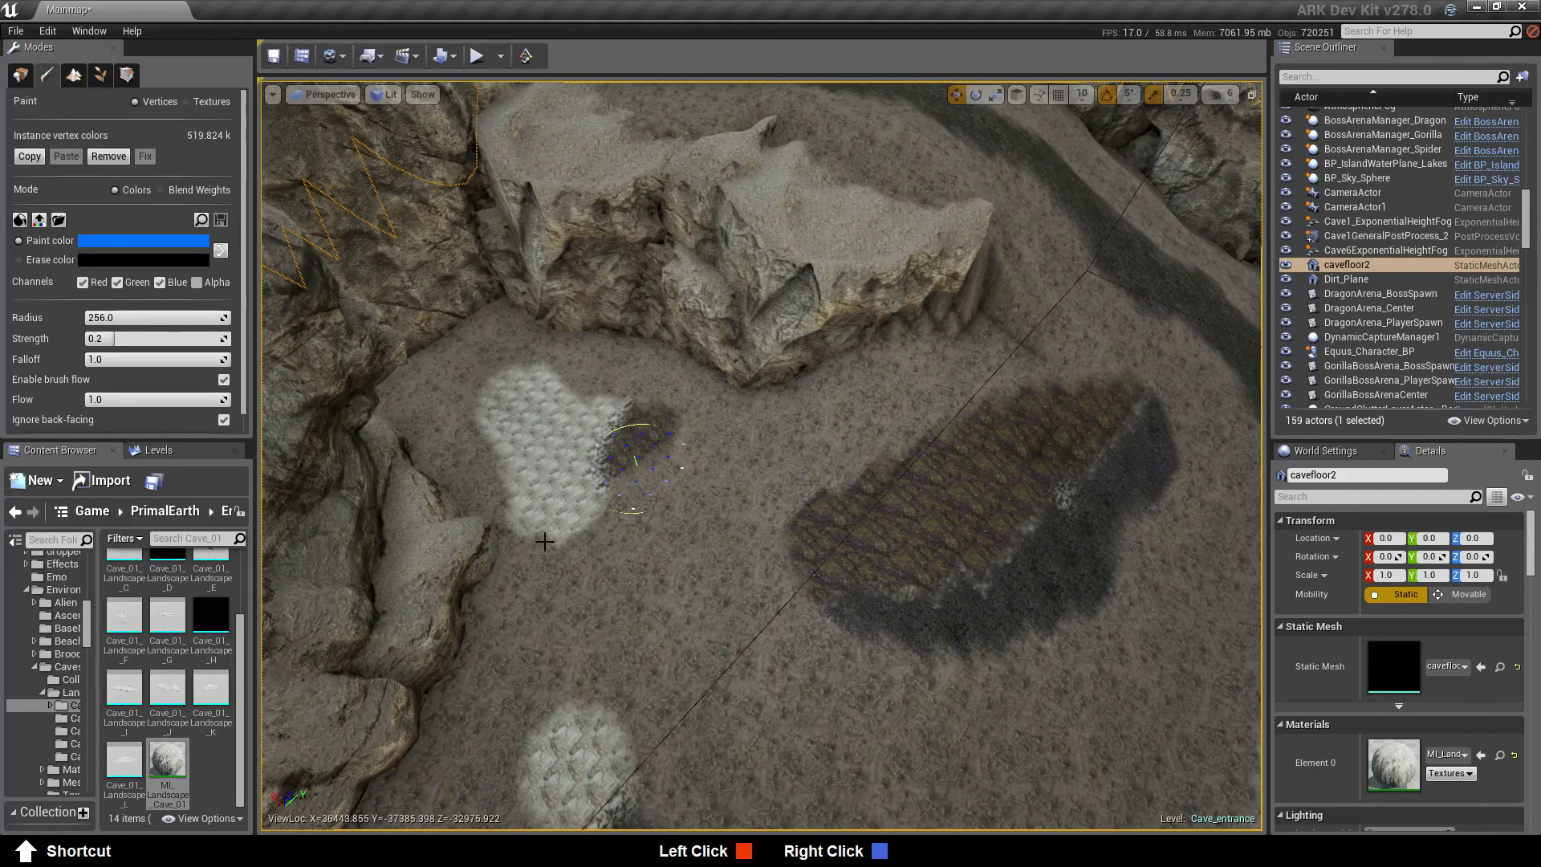
{"action": "right_click_drag", "start_coordinate": [723, 552], "coordinate": [770, 658]}
{"action": "mouse_move", "coordinate": [642, 377]}
{"action": "left_mouse_down"}
{"action": "mouse_move", "coordinate": [591, 388]}
{"action": "mouse_move", "coordinate": [615, 392]}
{"action": "left_mouse_up"}
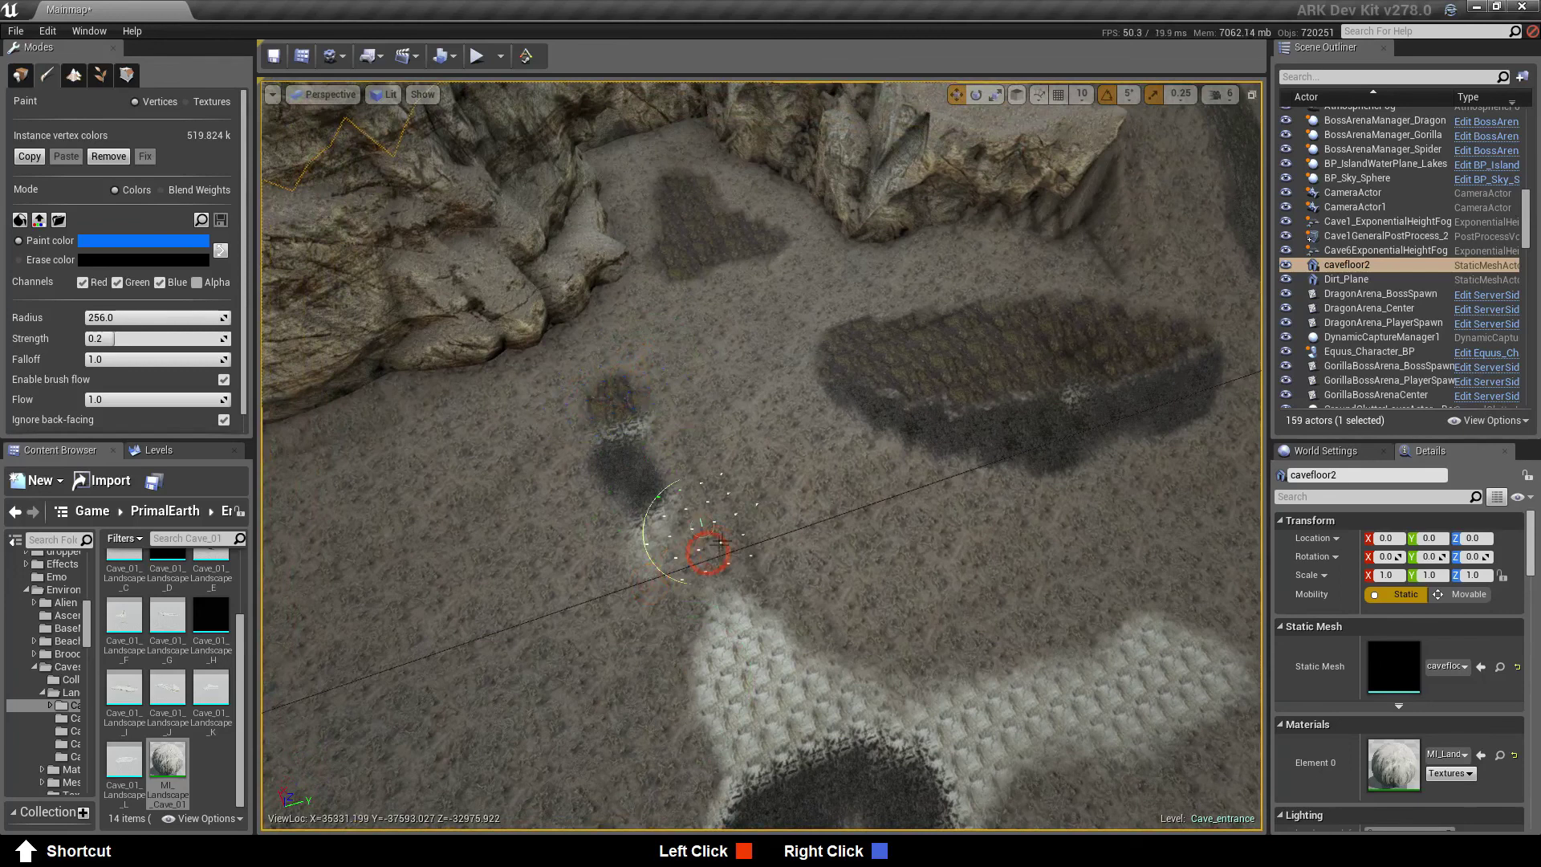
{"action": "left_click_drag", "start_coordinate": [637, 378], "coordinate": [665, 393]}
Paint blue over the pale arms and tip of the branching patch around its green-painted ring
{"action": "mouse_move", "coordinate": [813, 514]}
{"action": "right_mouse_down"}
{"action": "mouse_move", "coordinate": [859, 568]}
{"action": "mouse_move", "coordinate": [975, 644]}
{"action": "right_mouse_up"}
{"action": "key", "text": "d"}
{"action": "right_click_drag", "start_coordinate": [711, 536], "coordinate": [642, 538]}
{"action": "mouse_move", "coordinate": [752, 546]}
{"action": "left_mouse_down"}
{"action": "mouse_move", "coordinate": [668, 615]}
{"action": "mouse_move", "coordinate": [576, 655]}
{"action": "left_mouse_up"}
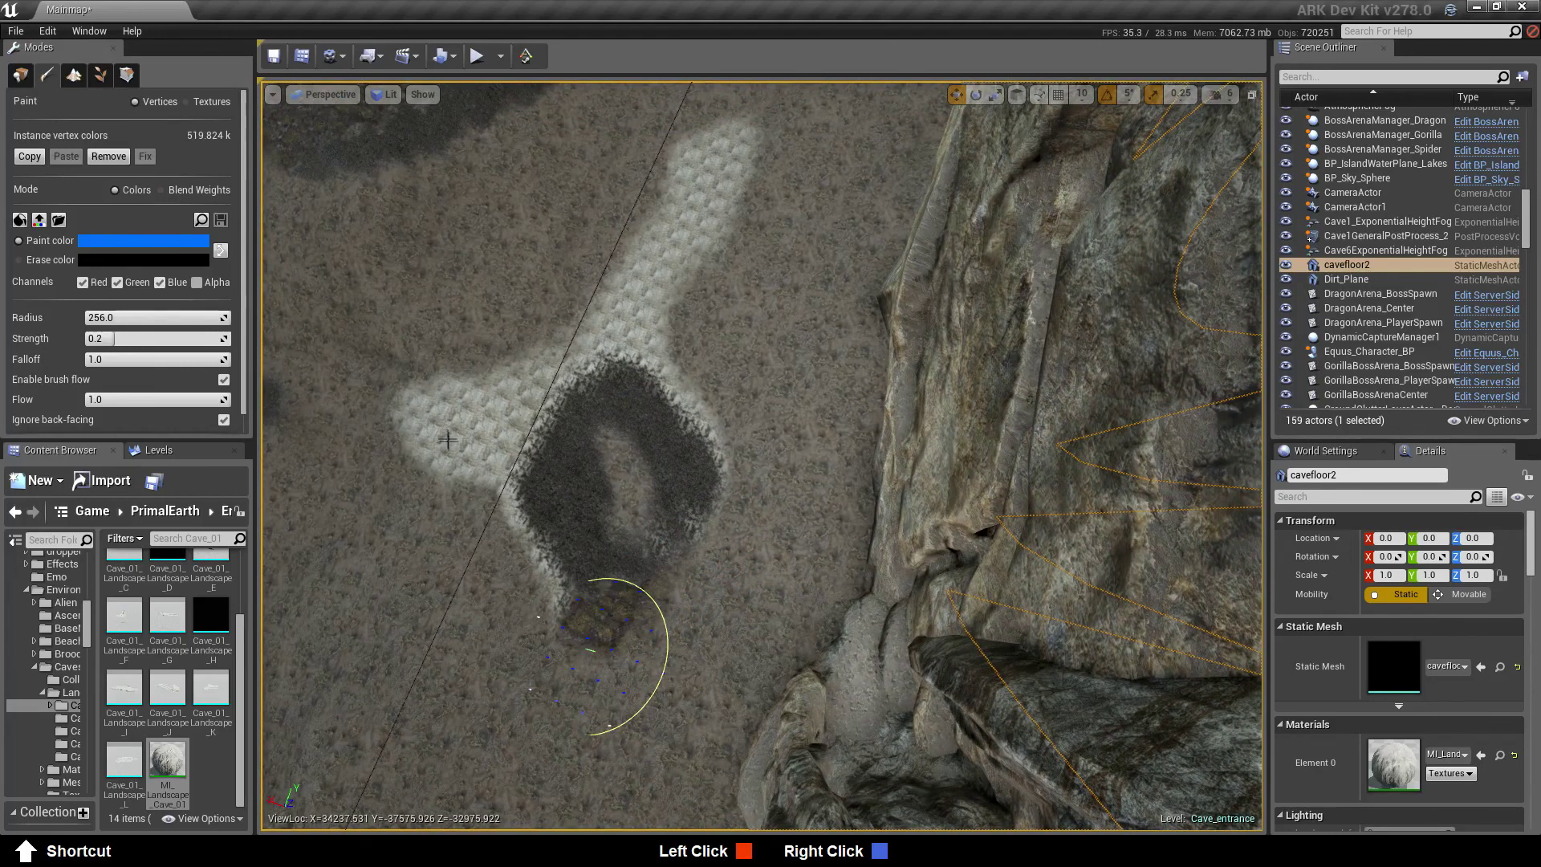
{"action": "mouse_move", "coordinate": [424, 439]}
{"action": "left_mouse_down"}
{"action": "mouse_move", "coordinate": [496, 381]}
{"action": "mouse_move", "coordinate": [520, 392]}
{"action": "mouse_move", "coordinate": [599, 317]}
{"action": "mouse_move", "coordinate": [659, 346]}
{"action": "left_mouse_up"}
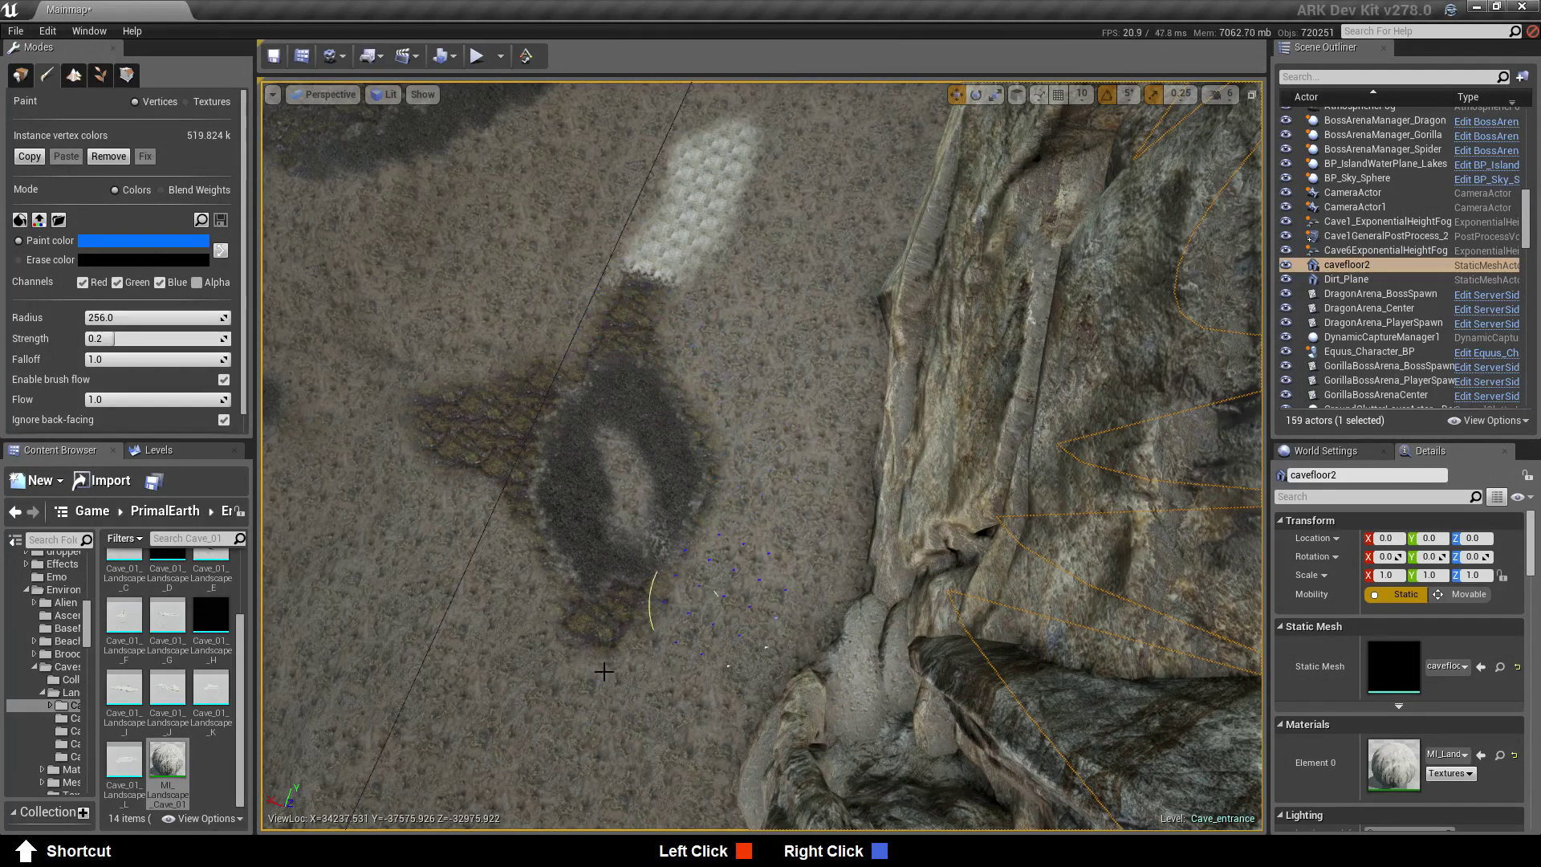
{"action": "mouse_move", "coordinate": [652, 264]}
{"action": "left_mouse_down"}
{"action": "mouse_move", "coordinate": [705, 155]}
{"action": "mouse_move", "coordinate": [728, 207]}
{"action": "left_mouse_up"}
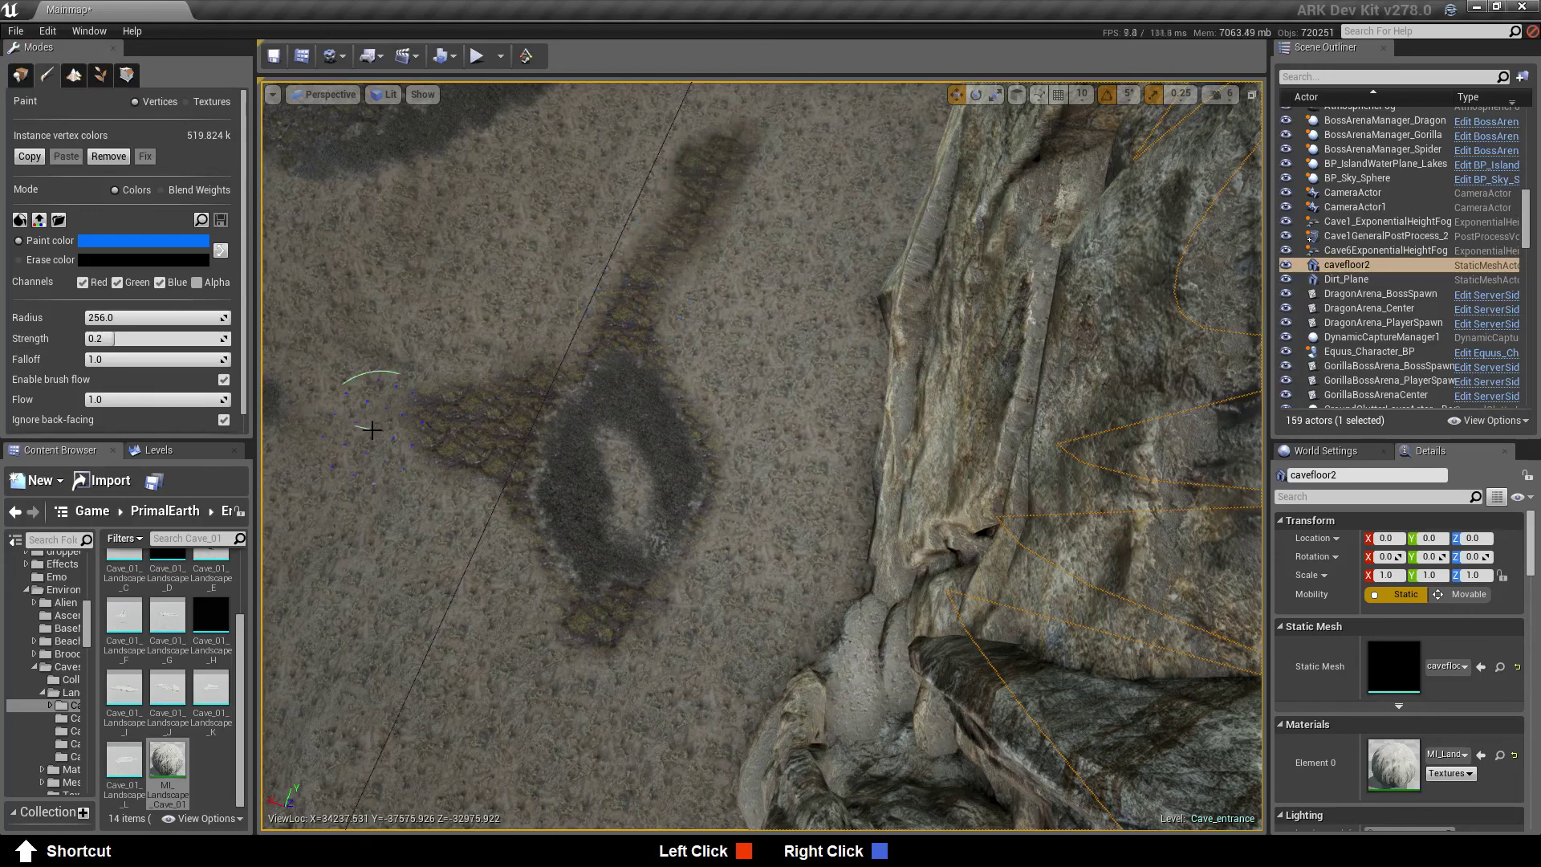
Examine the painted floor from farther back and compare the Blend Weights texture choices with the Colors mode settings
{"action": "key", "text": "w"}
{"action": "mouse_move", "coordinate": [480, 514]}
{"action": "right_mouse_down"}
{"action": "mouse_move", "coordinate": [458, 509]}
{"action": "mouse_move", "coordinate": [451, 434]}
{"action": "mouse_move", "coordinate": [466, 309]}
{"action": "mouse_move", "coordinate": [480, 514]}
{"action": "mouse_move", "coordinate": [409, 498]}
{"action": "mouse_move", "coordinate": [345, 433]}
{"action": "mouse_move", "coordinate": [289, 425]}
{"action": "mouse_move", "coordinate": [325, 424]}
{"action": "mouse_move", "coordinate": [369, 458]}
{"action": "mouse_move", "coordinate": [265, 477]}
{"action": "mouse_move", "coordinate": [321, 450]}
{"action": "mouse_move", "coordinate": [341, 470]}
{"action": "mouse_move", "coordinate": [333, 457]}
{"action": "right_mouse_up"}
{"action": "key", "text": "d"}
{"action": "key", "text": "s"}
{"action": "key", "text": "s"}
{"action": "key", "text": "s"}
{"action": "key", "text": "w"}
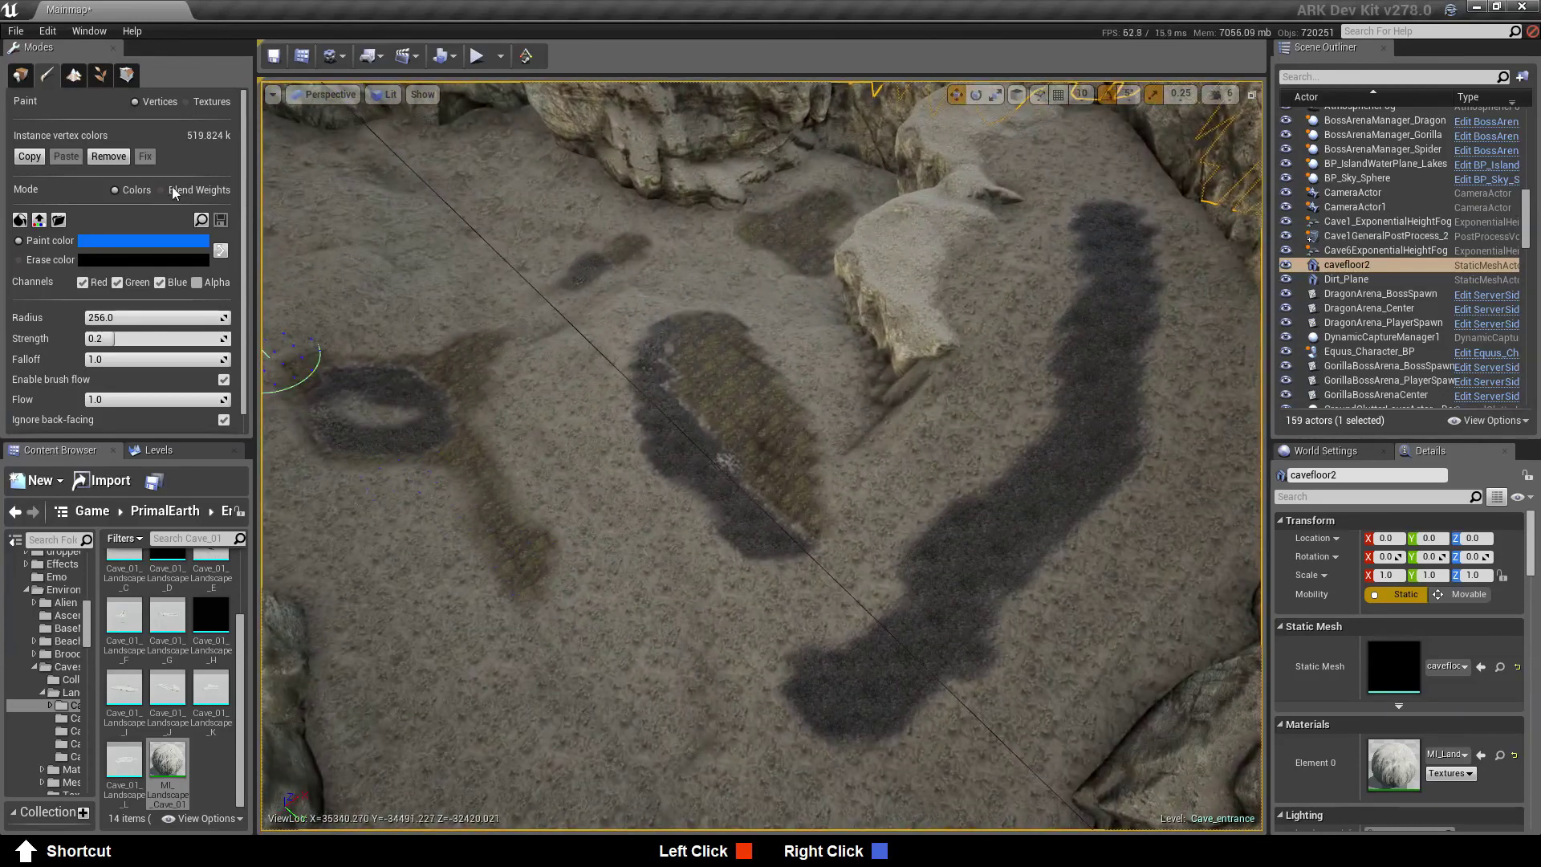
{"action": "left_click", "coordinate": [162, 190]}
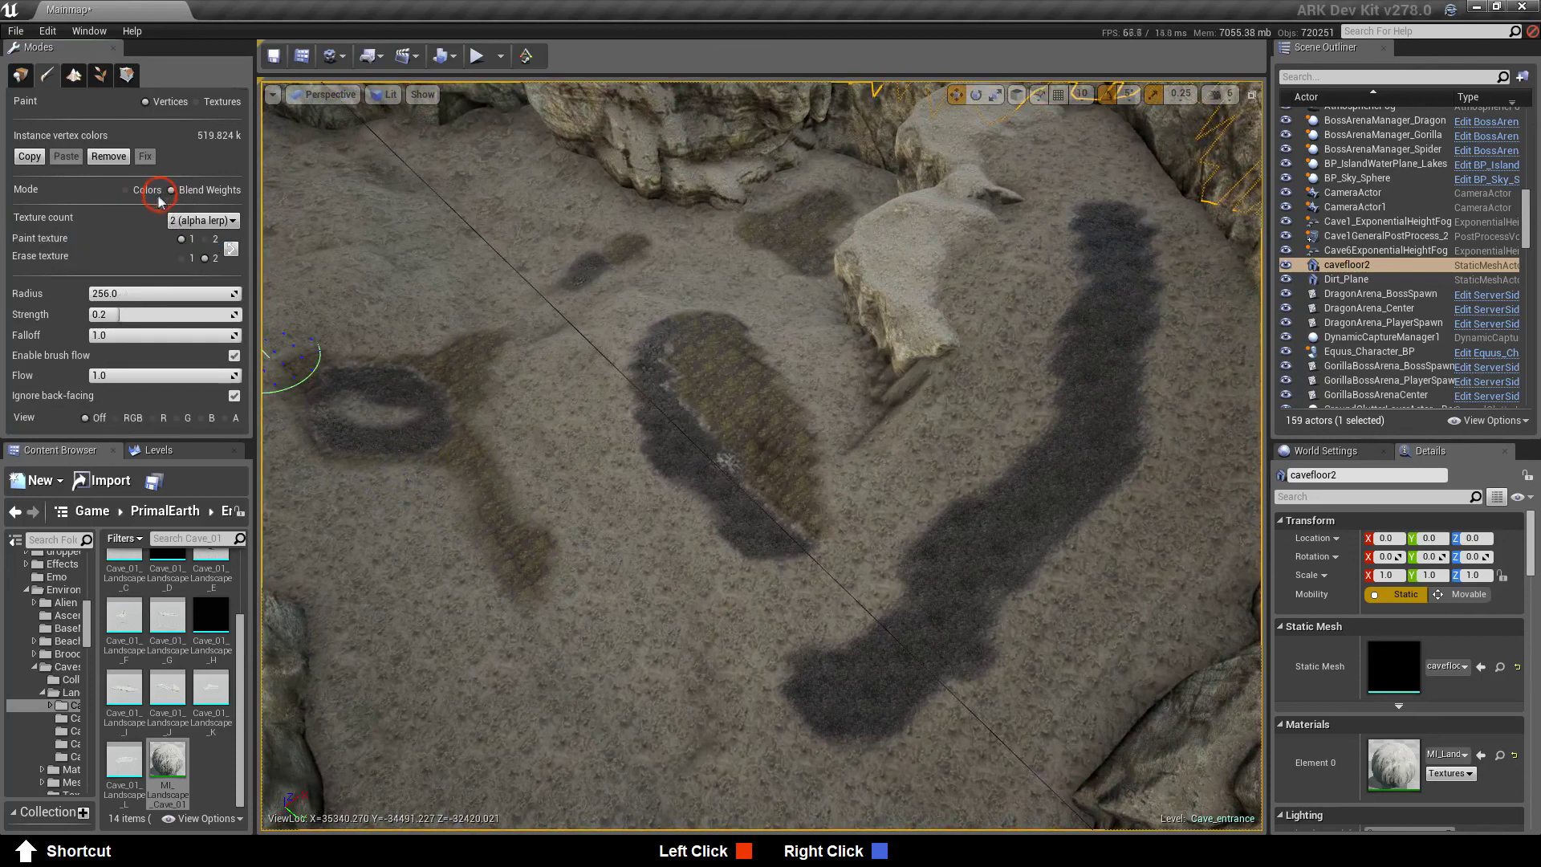
{"action": "left_click", "coordinate": [206, 238]}
{"action": "left_click", "coordinate": [126, 191]}
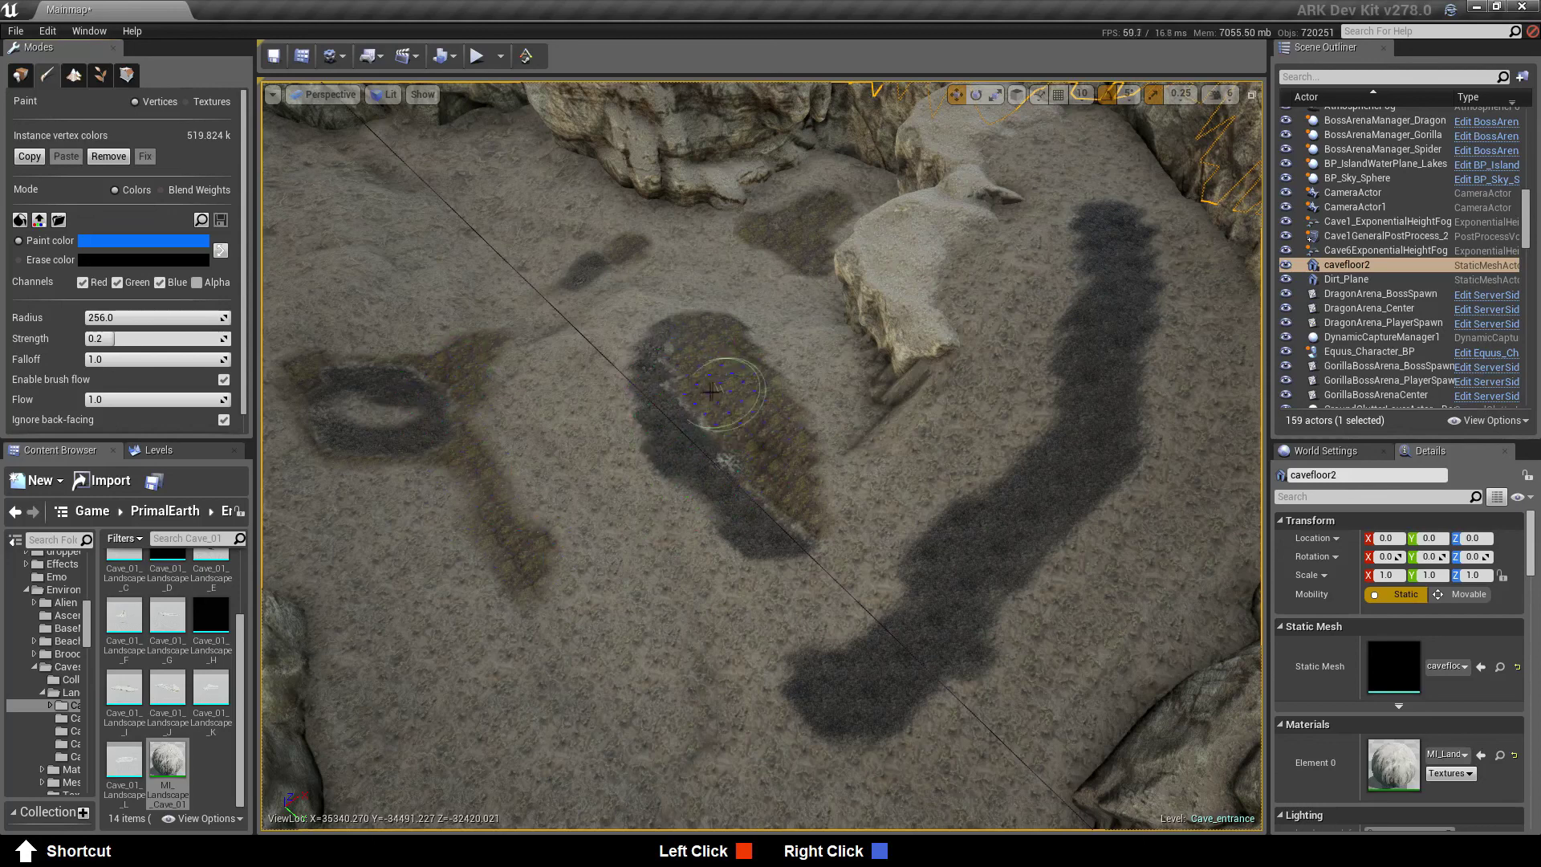
{"action": "mouse_move", "coordinate": [588, 564]}
{"action": "right_mouse_down"}
{"action": "mouse_move", "coordinate": [510, 465]}
{"action": "mouse_move", "coordinate": [586, 537]}
{"action": "right_mouse_up"}
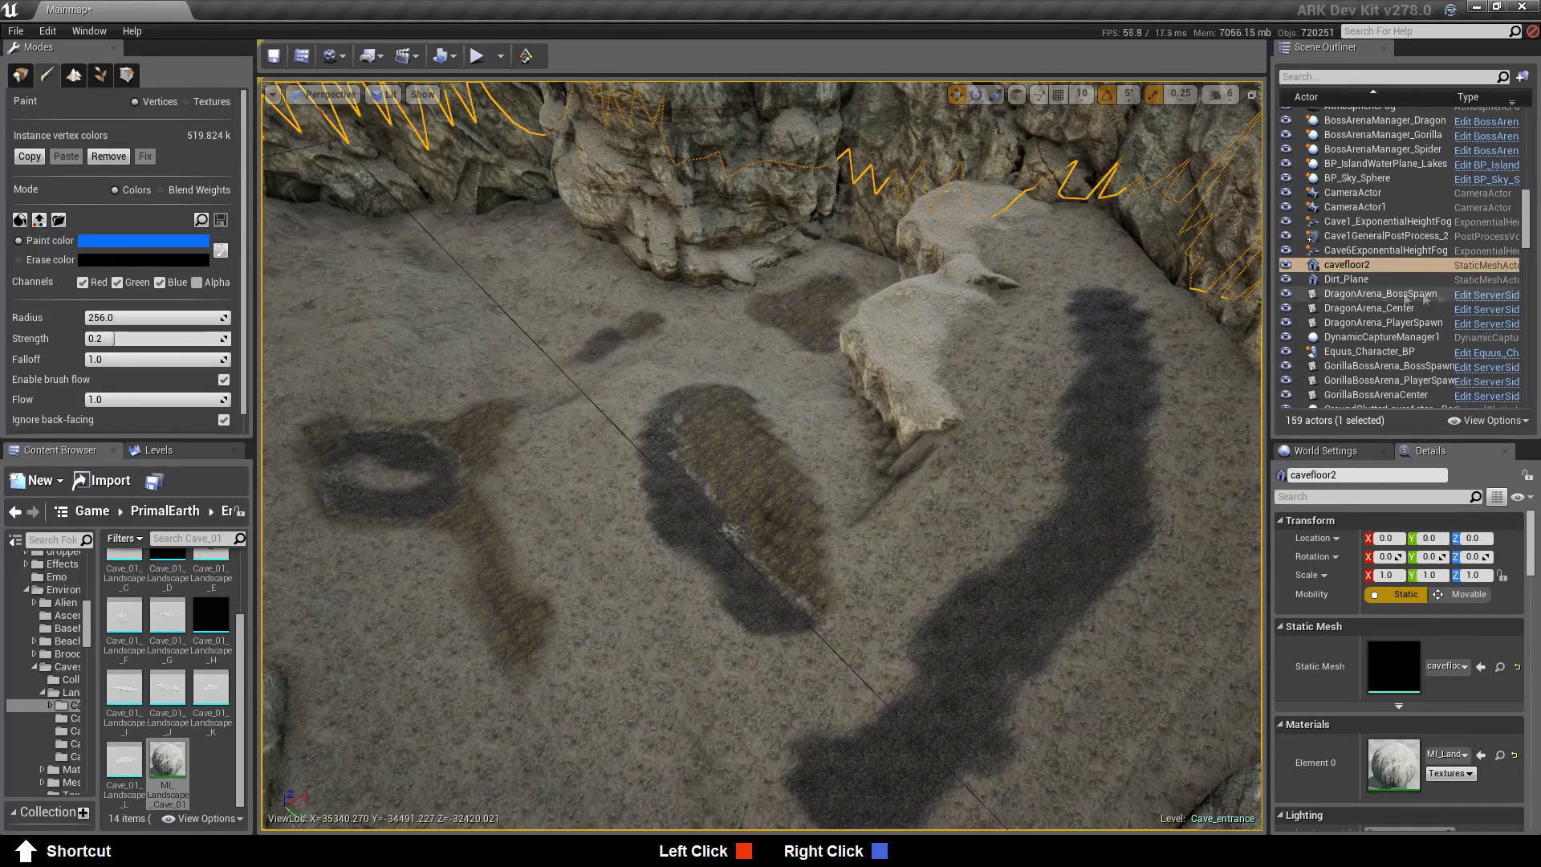
Copy cavefloor2's instance vertex colors to its source mesh, accepting the overwrite, and save the cavefloor2 asset in the Stuff folder
{"action": "left_click", "coordinate": [1371, 271]}
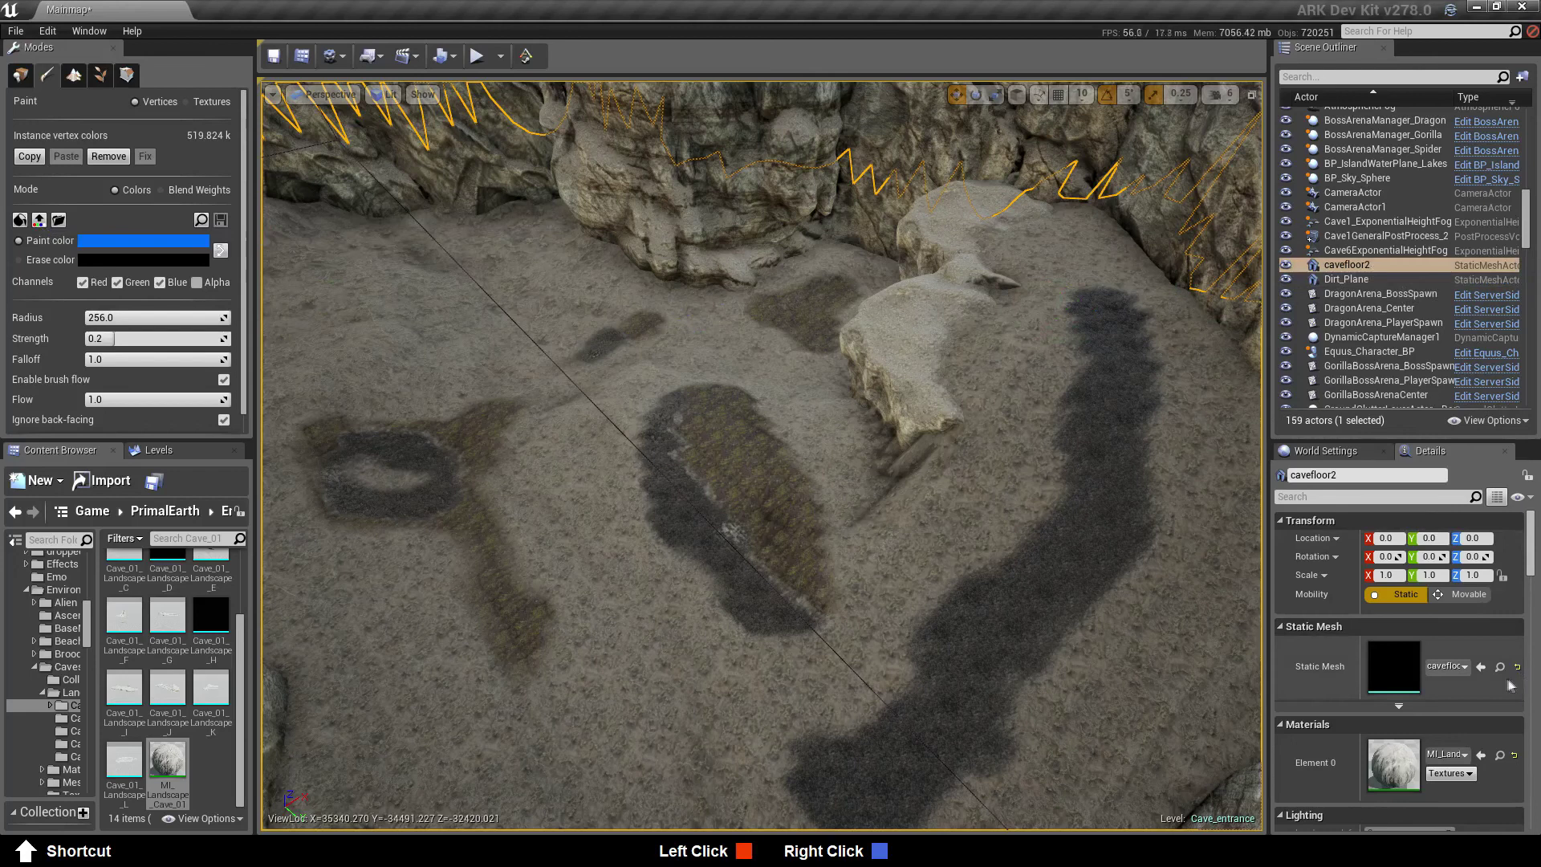
{"action": "left_click", "coordinate": [1500, 668]}
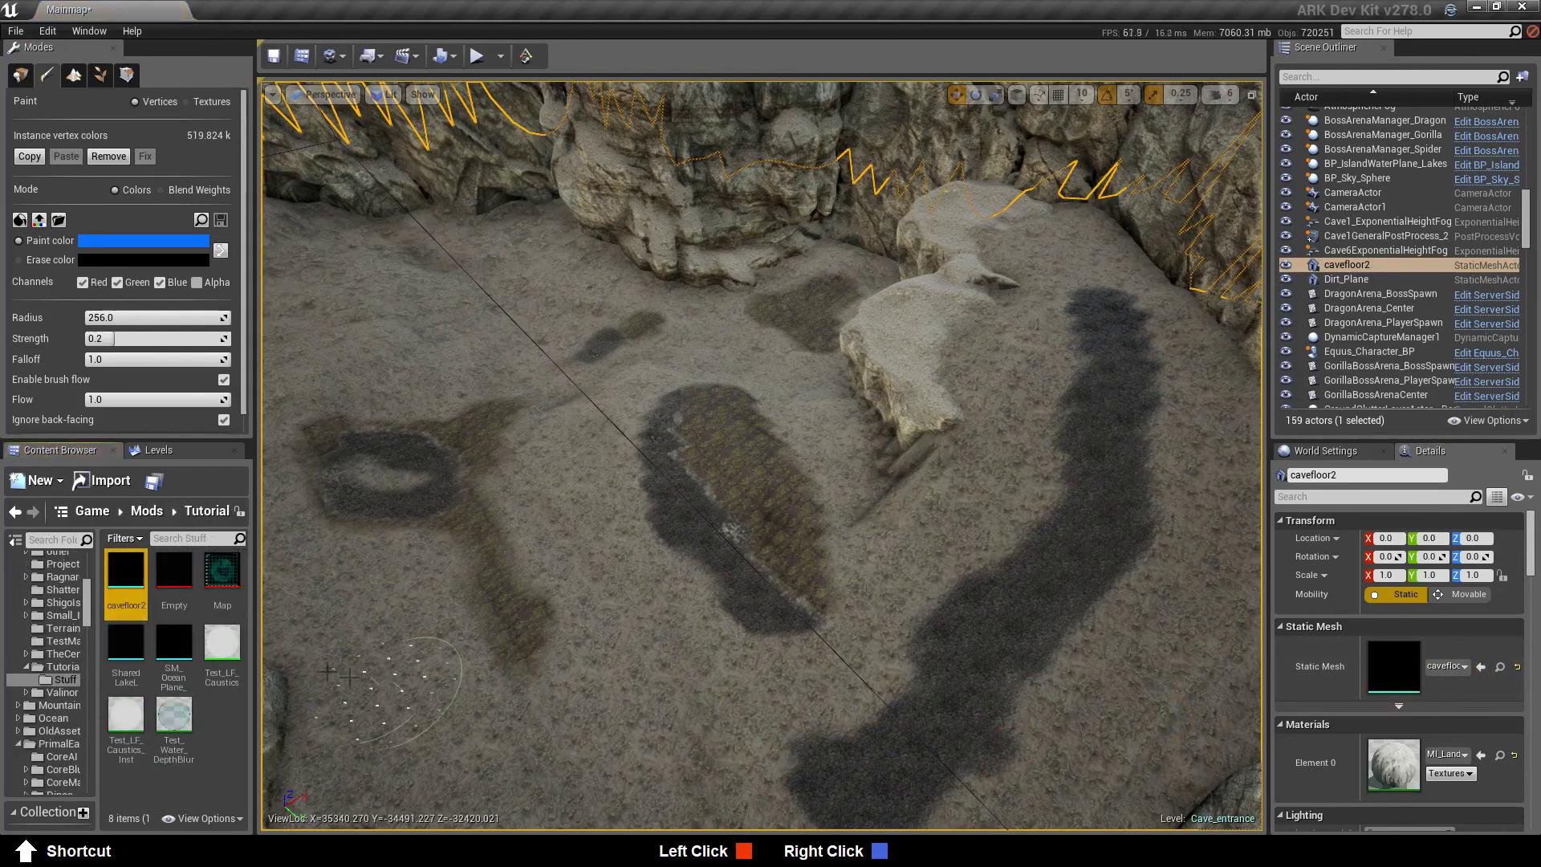
{"action": "left_click", "coordinate": [39, 222]}
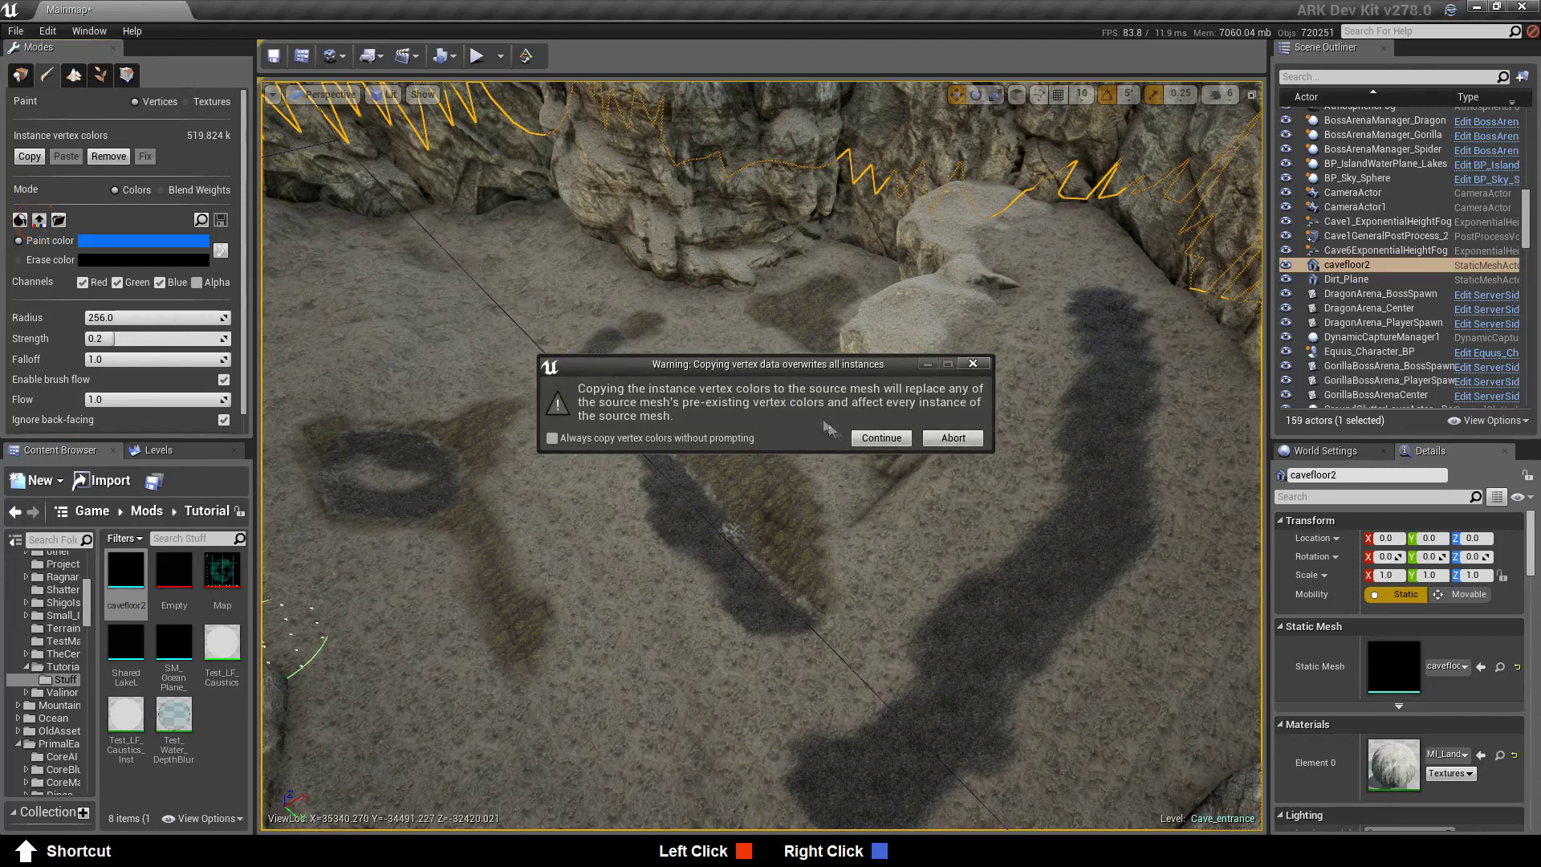
{"action": "left_click", "coordinate": [882, 439]}
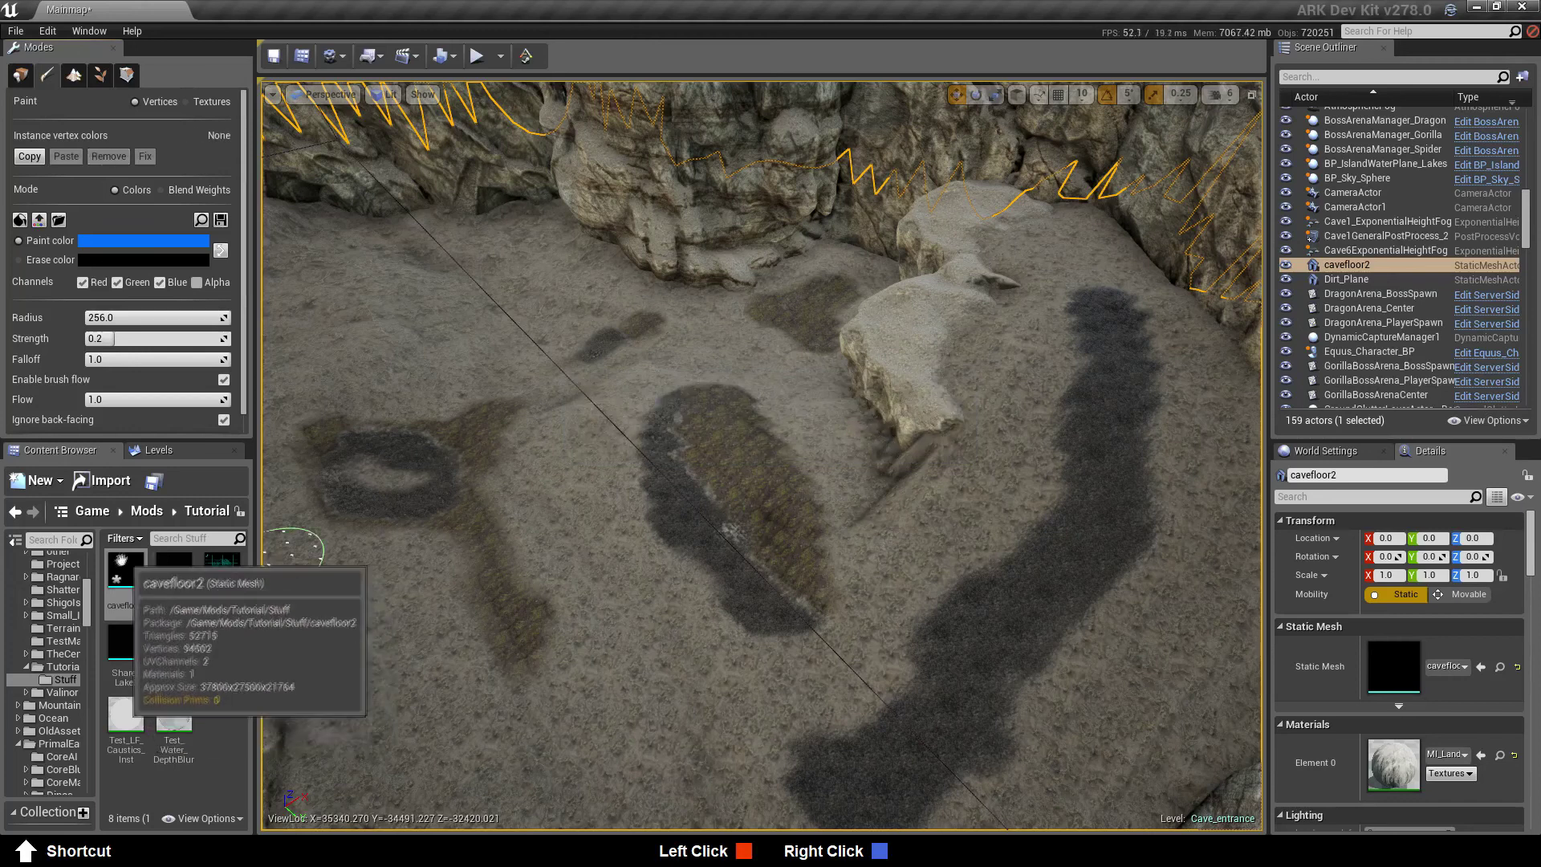
{"action": "right_click", "coordinate": [132, 581]}
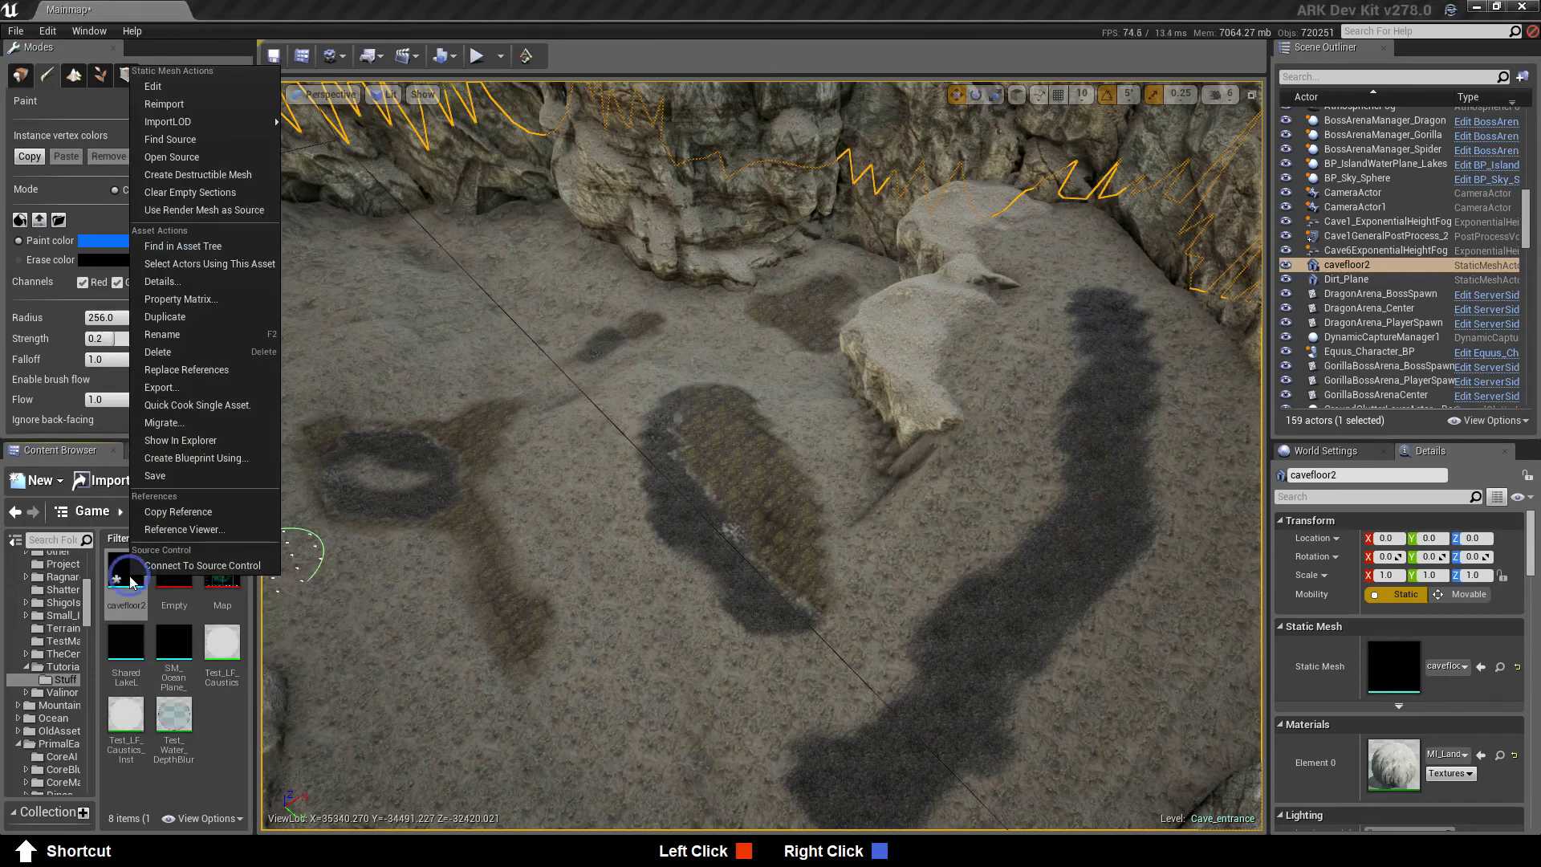
{"action": "left_click", "coordinate": [156, 476]}
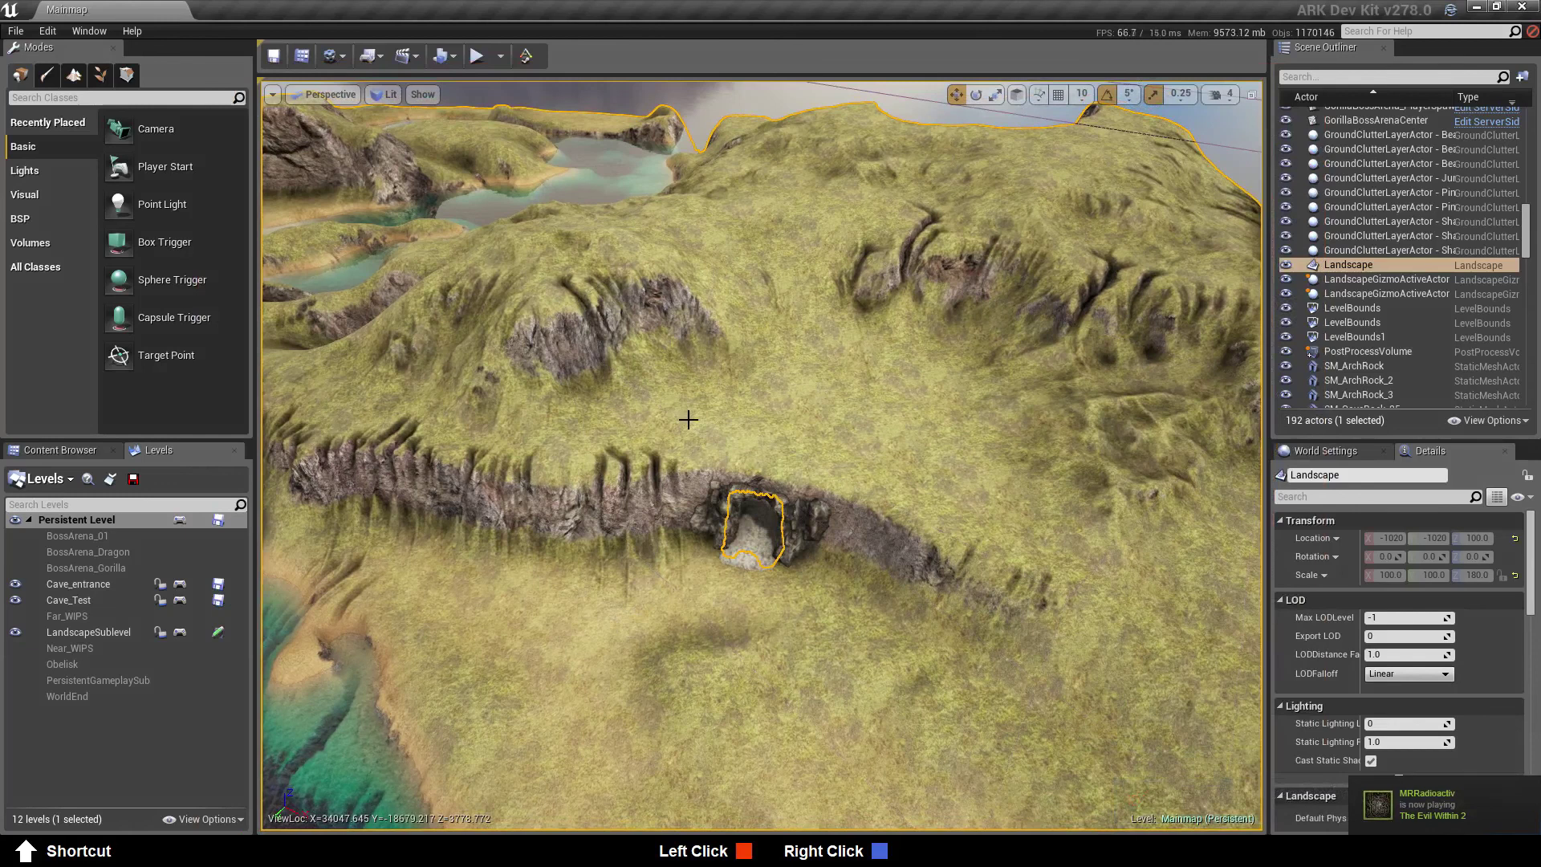
Hide the Landscape actor to expose the cave pieces and the sand plane beneath the island
{"action": "left_click", "coordinate": [1286, 266]}
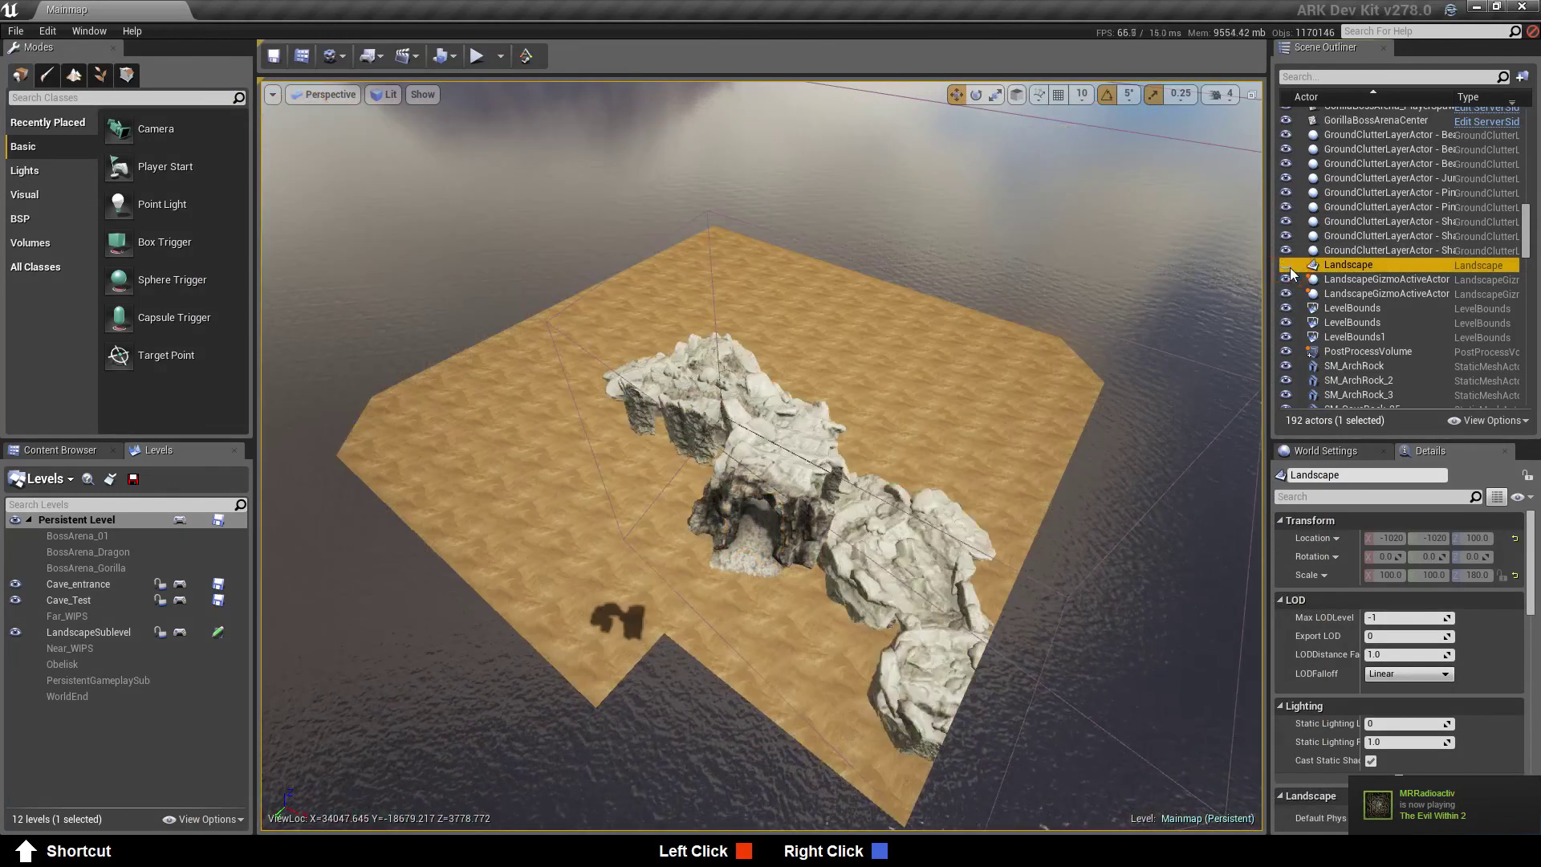
{"action": "key", "text": "s"}
{"action": "right_click_drag", "start_coordinate": [701, 668], "coordinate": [702, 674]}
Load the PersistentGameplaySub level
{"action": "left_click", "coordinate": [111, 681]}
{"action": "right_click", "coordinate": [110, 681]}
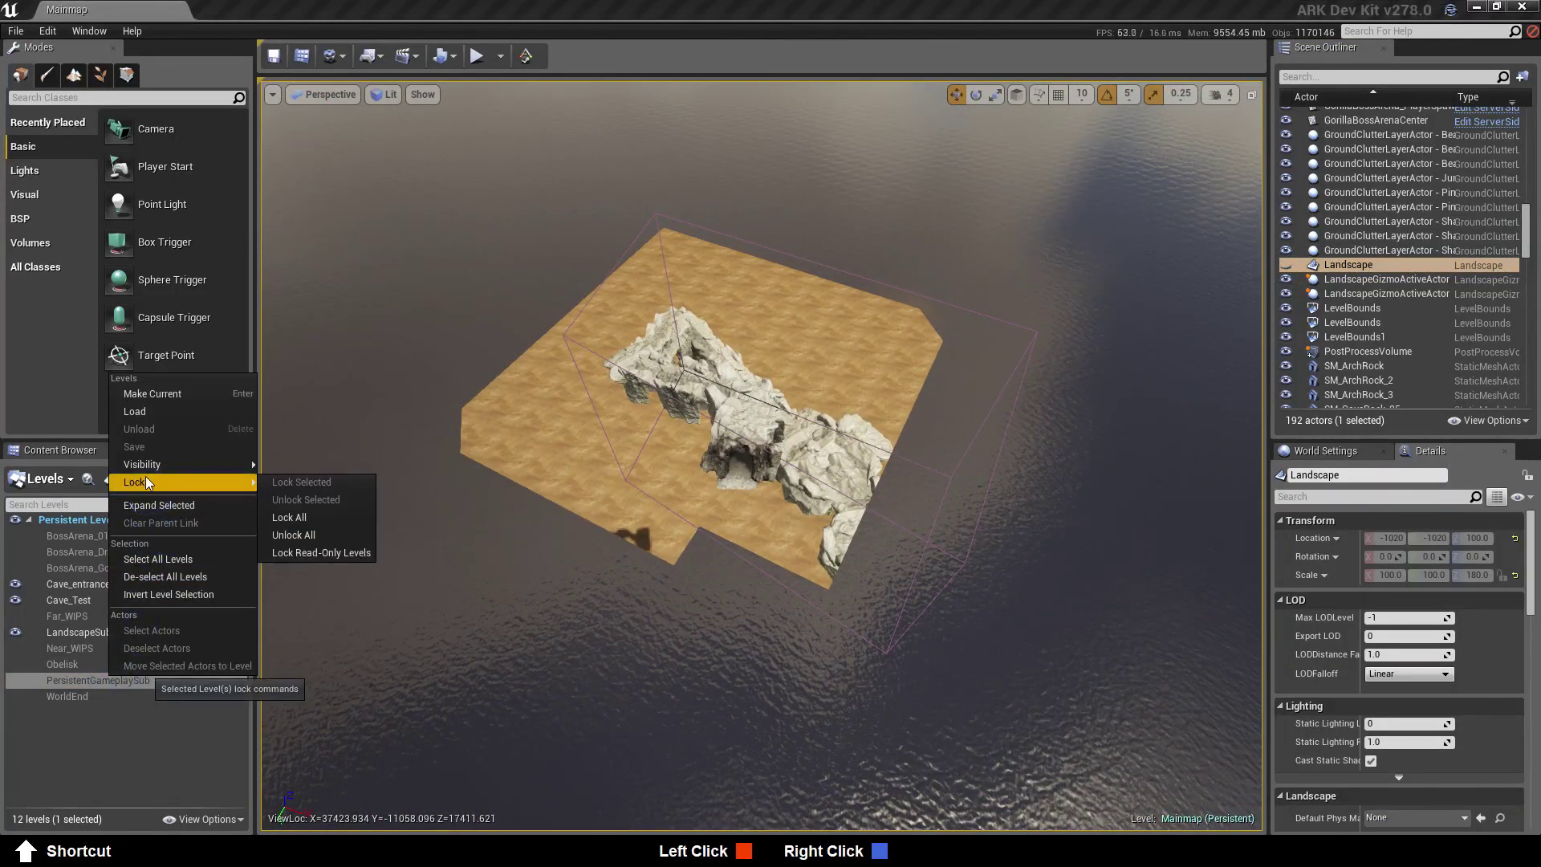
{"action": "left_click", "coordinate": [148, 412]}
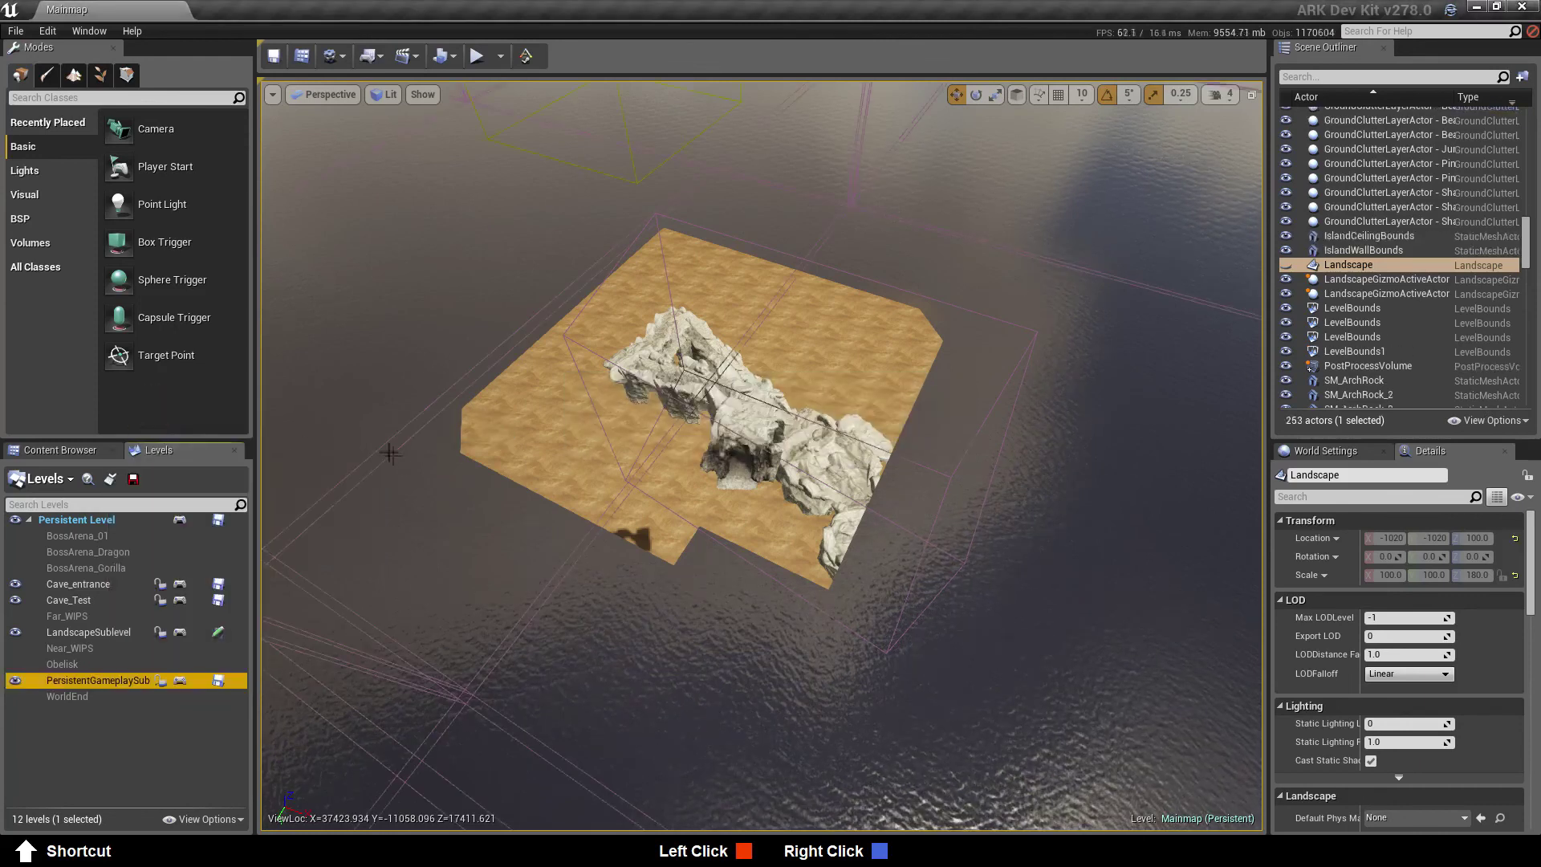
Select the water physics volume whose edge runs alongside the sand plane
{"action": "left_click", "coordinate": [507, 348]}
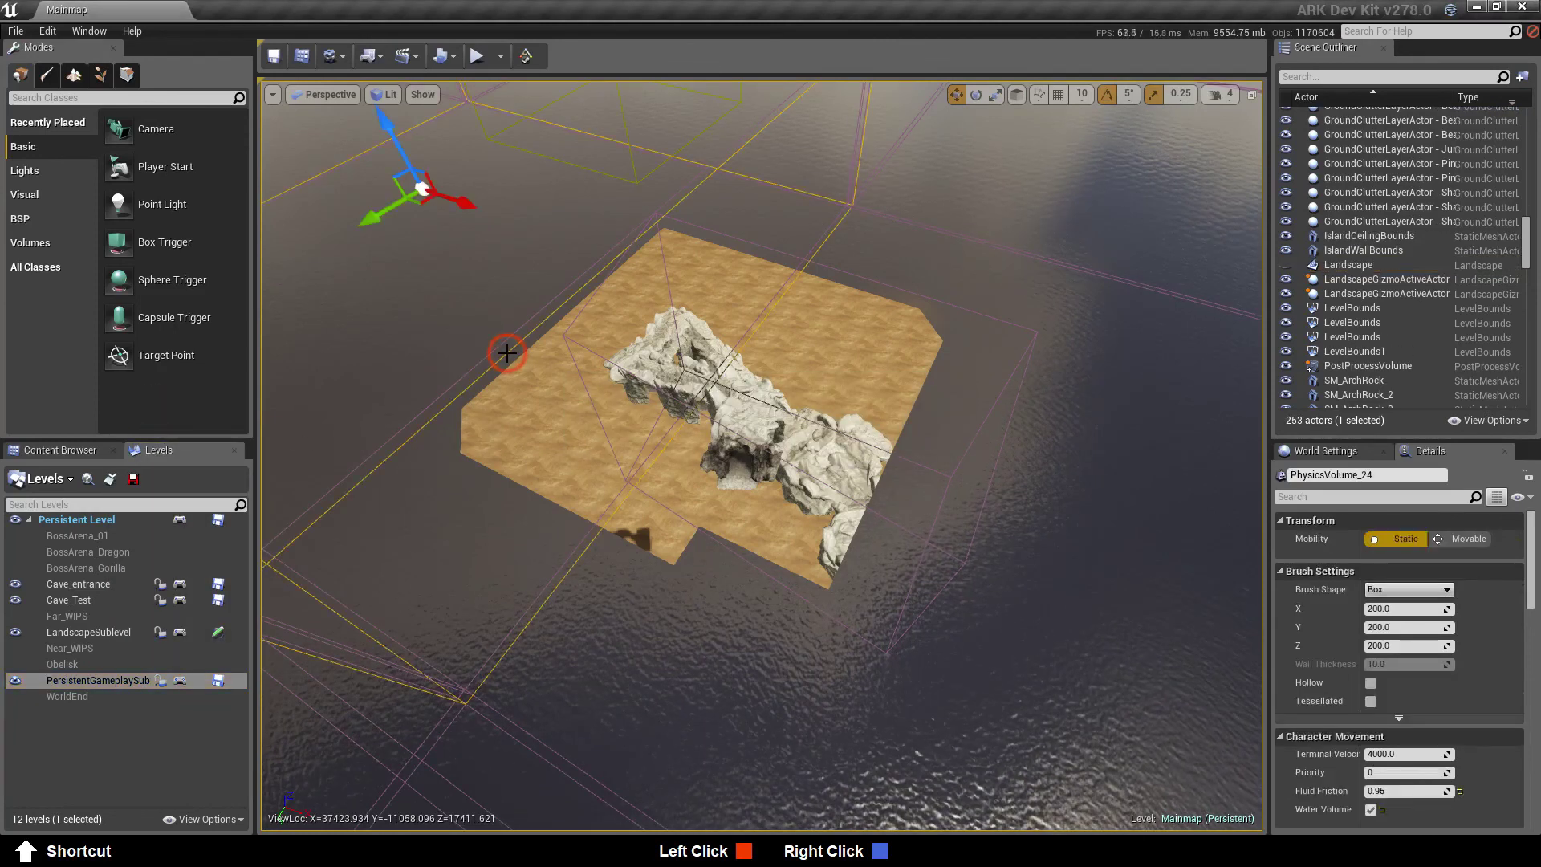
{"action": "left_click", "coordinate": [494, 346]}
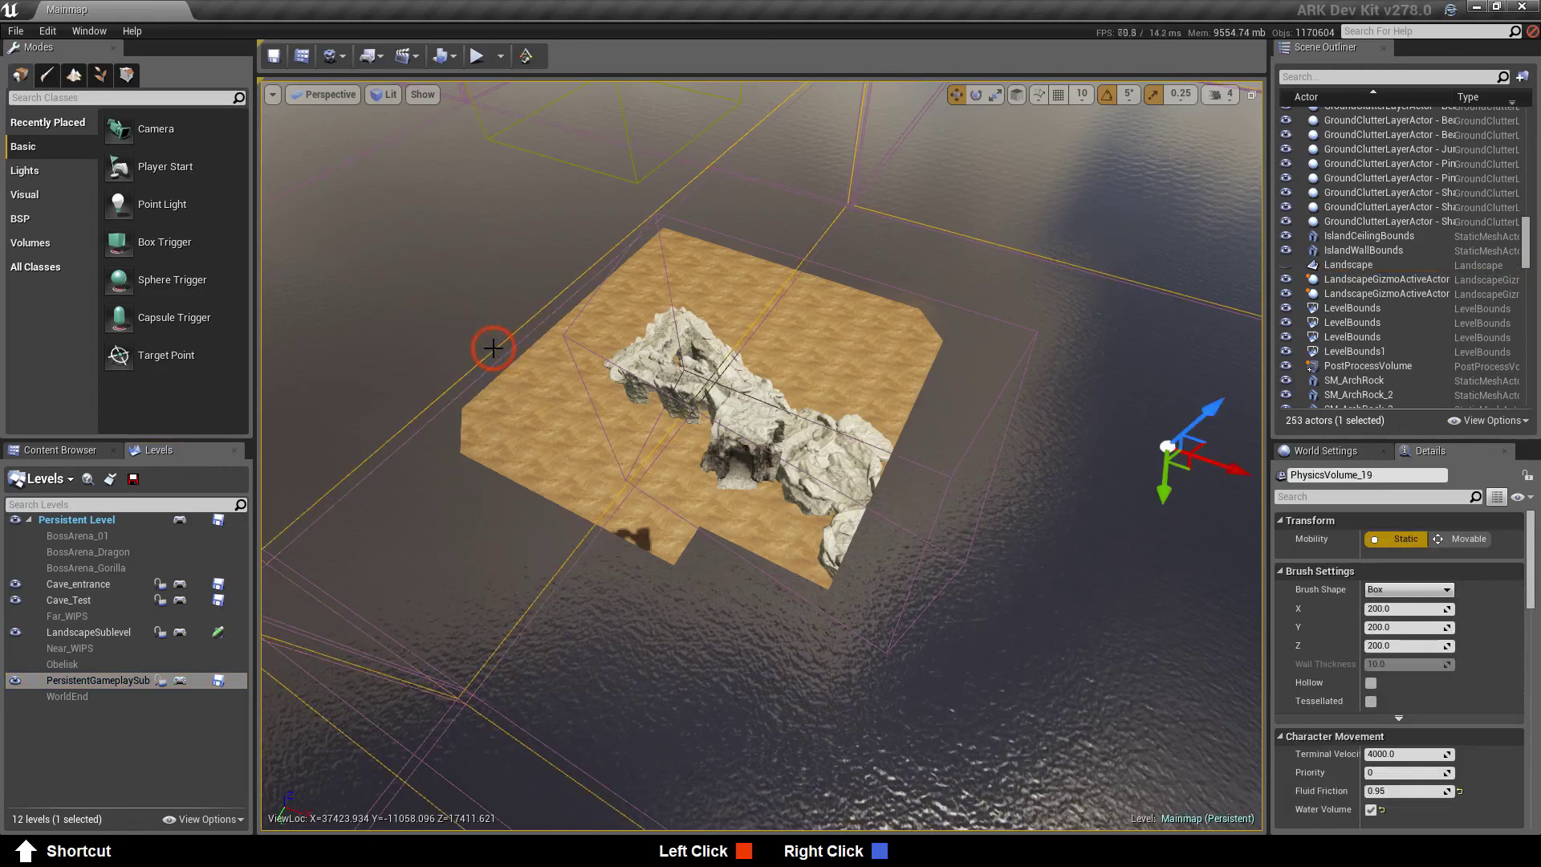
Switch to the top view, make PersistentGameplaySublevel the current level, and duplicate the selected water physics volume into it
{"action": "left_click", "coordinate": [325, 95]}
{"action": "left_click", "coordinate": [322, 149]}
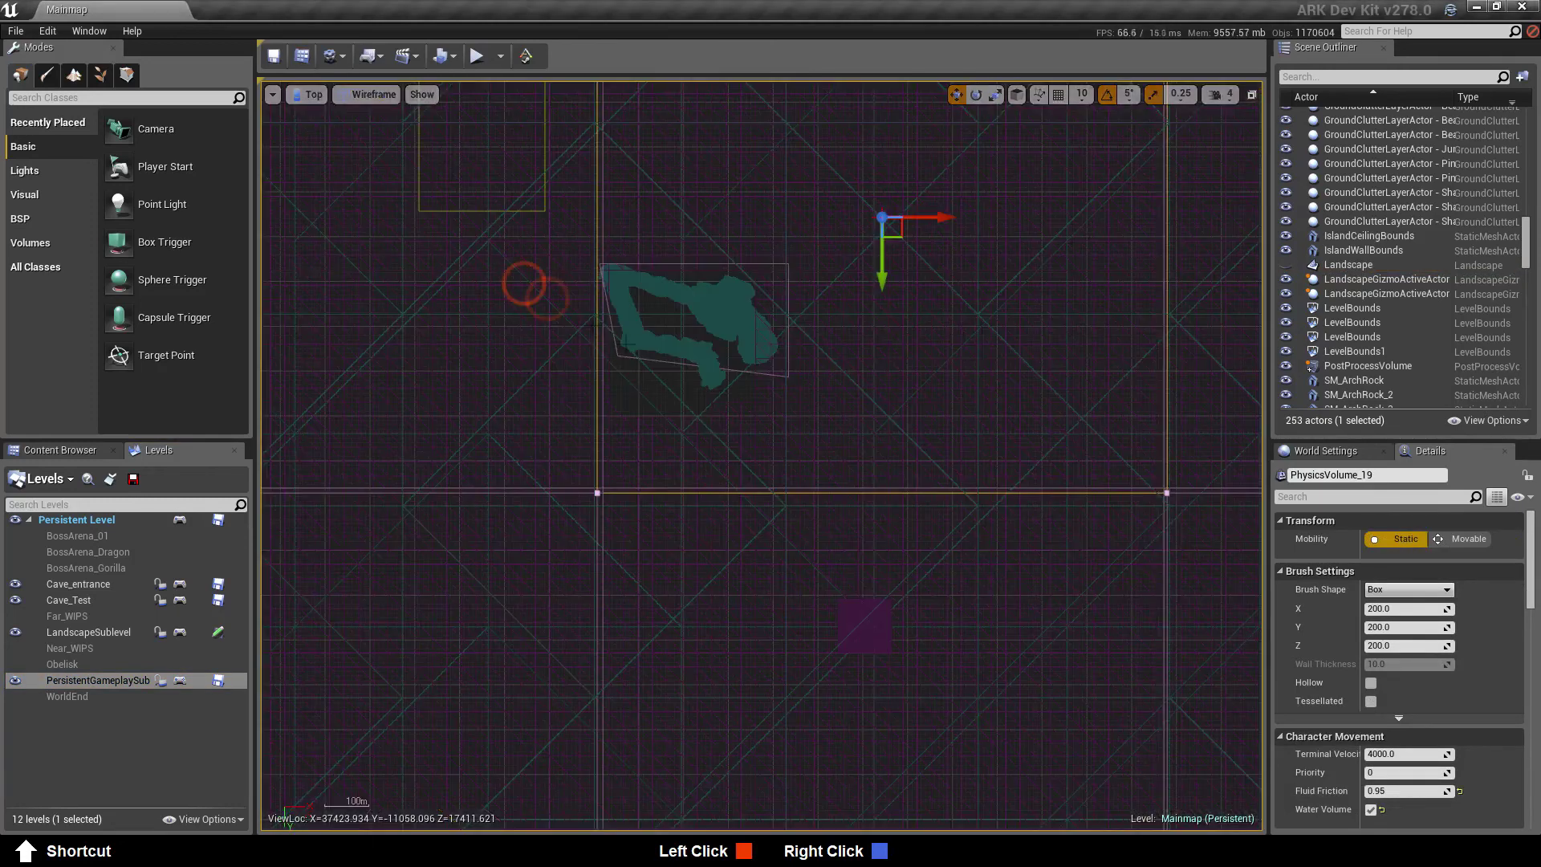
{"action": "right_click_drag", "start_coordinate": [838, 393], "coordinate": [794, 619]}
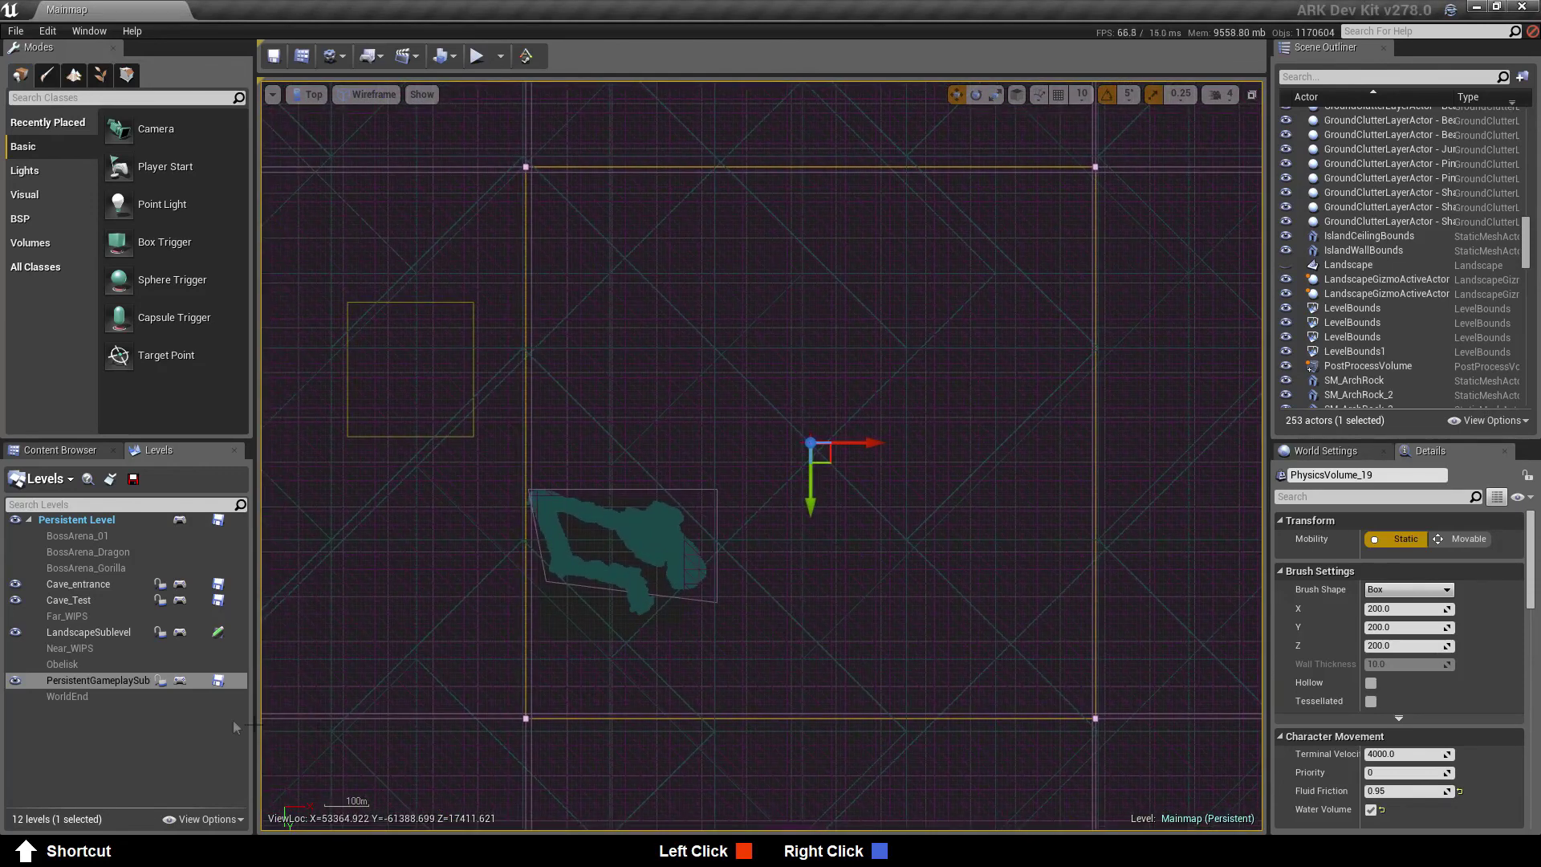
{"action": "double_click", "coordinate": [104, 680]}
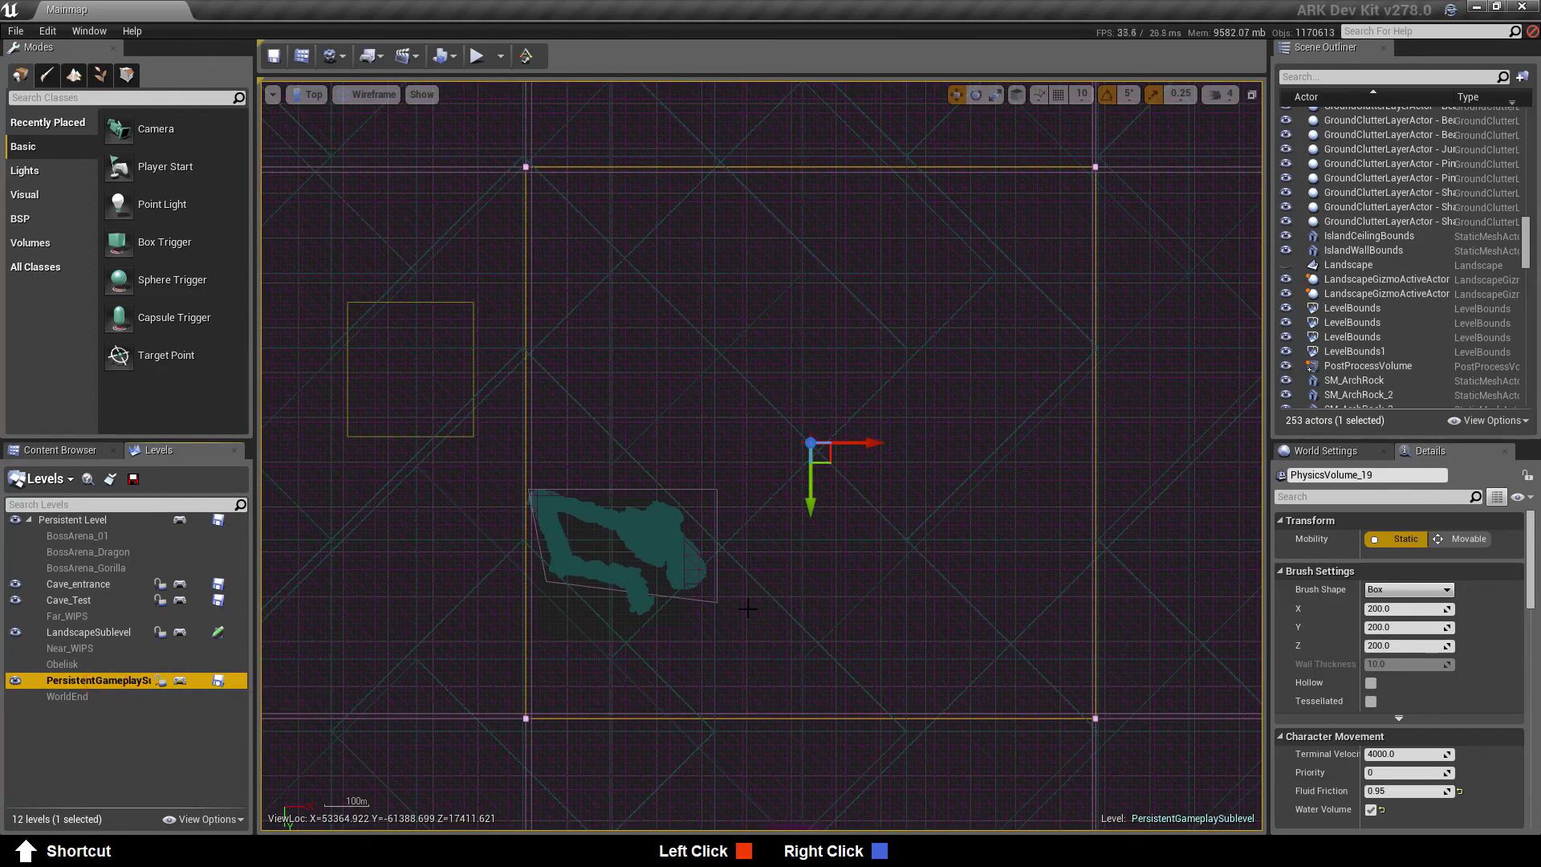
{"action": "key", "text": "ctrl+w"}
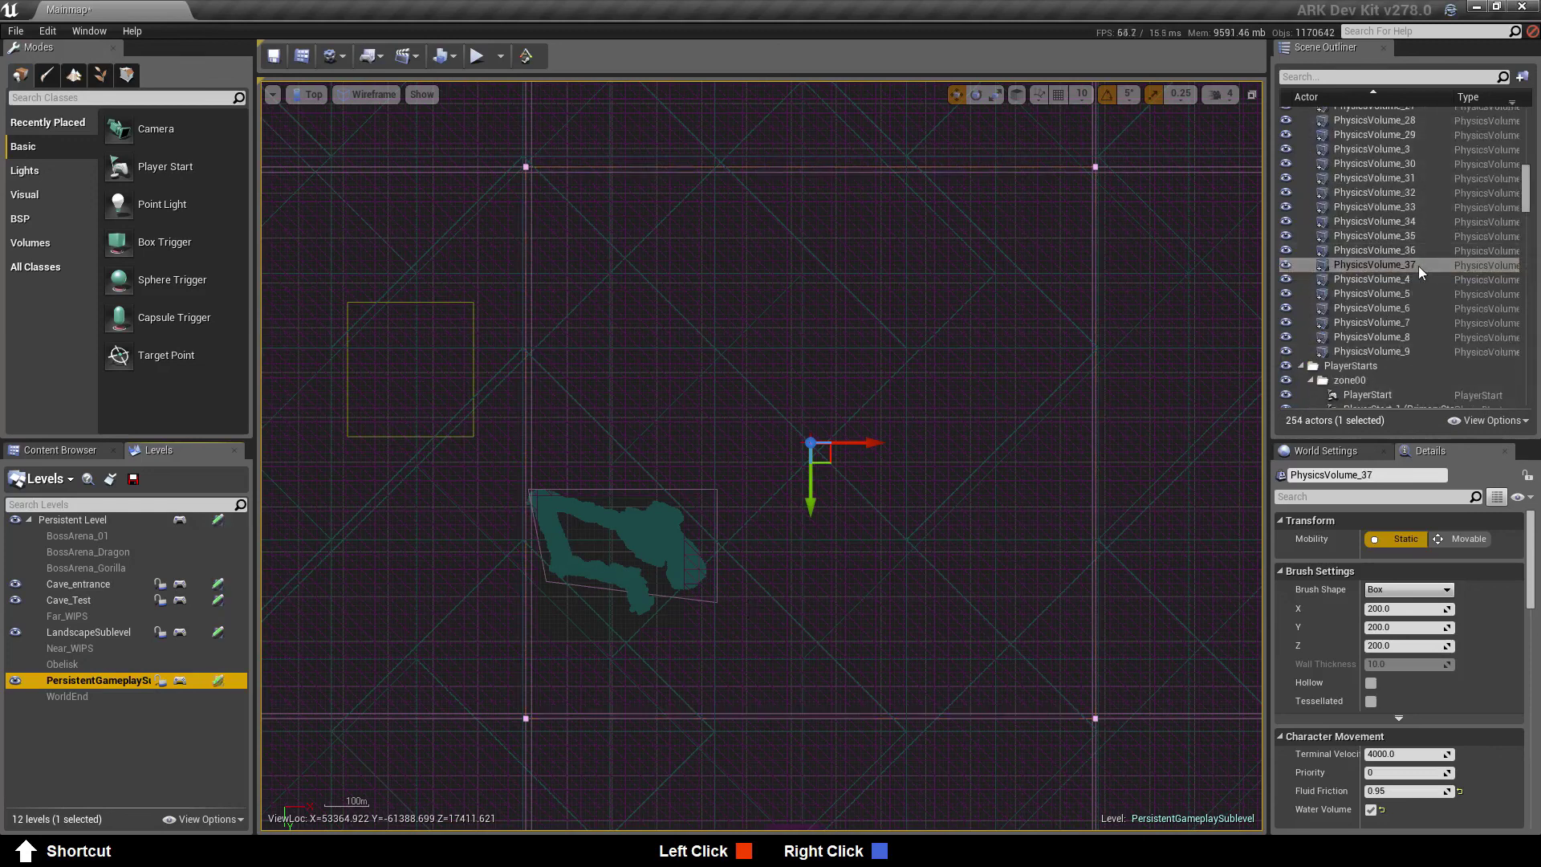
{"action": "left_click", "coordinate": [1418, 267]}
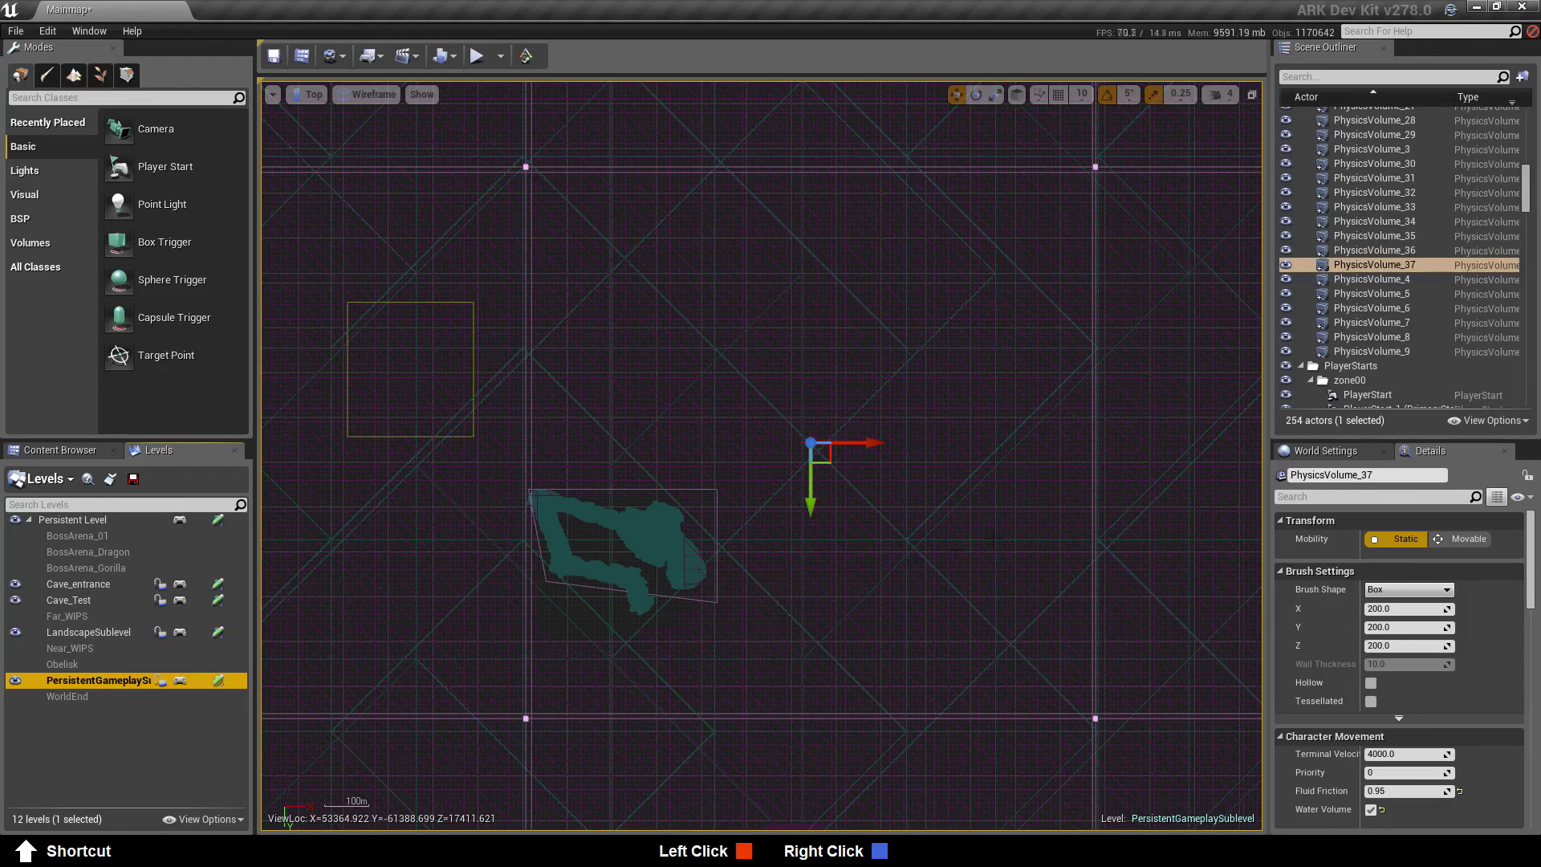
{"action": "left_click", "coordinate": [1361, 268]}
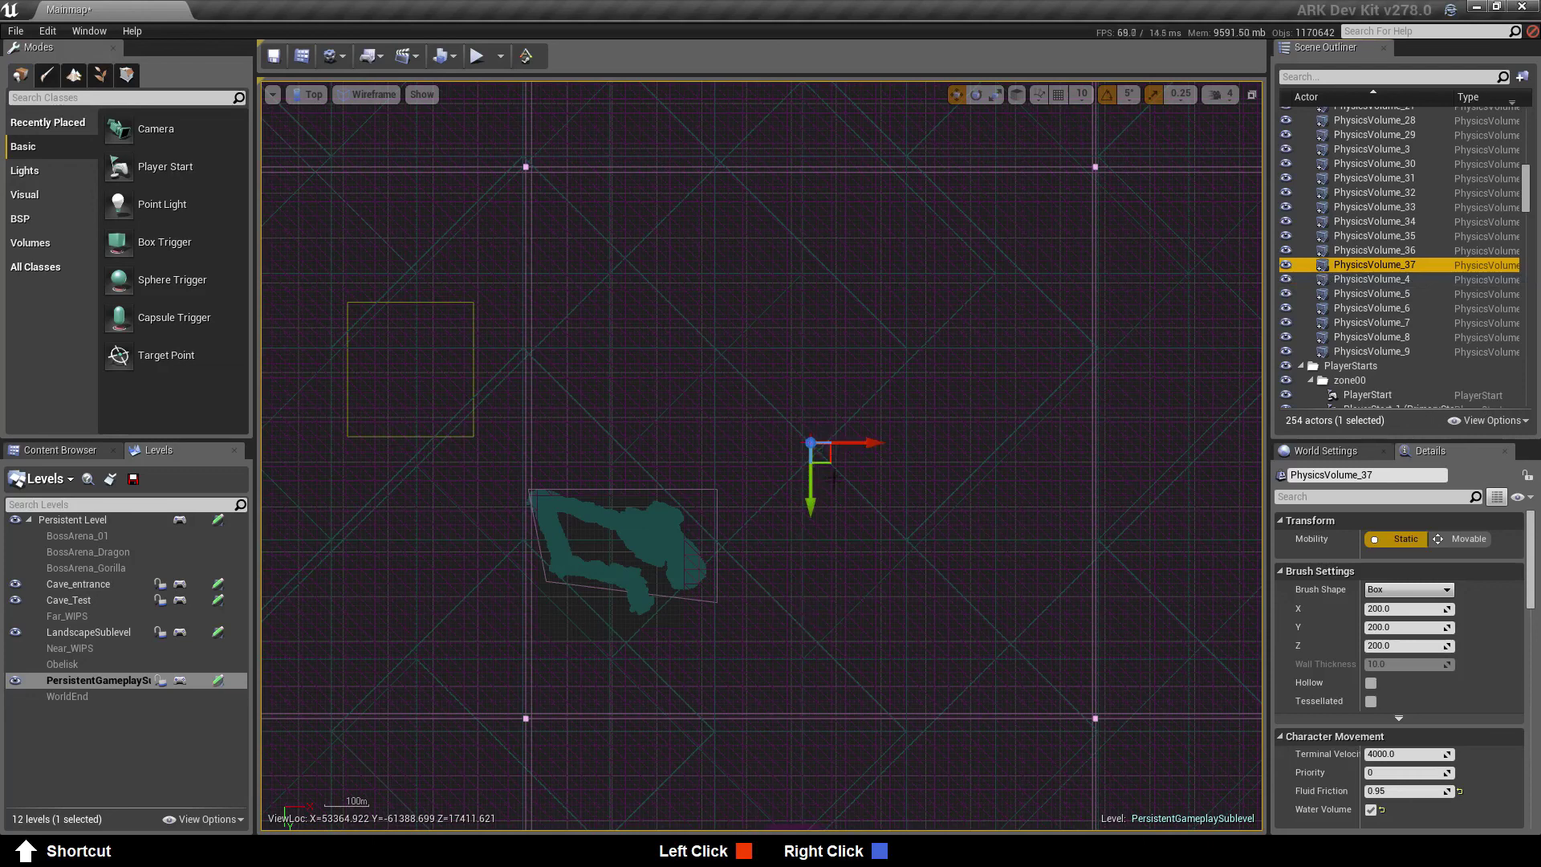
{"action": "left_click", "coordinate": [1392, 269]}
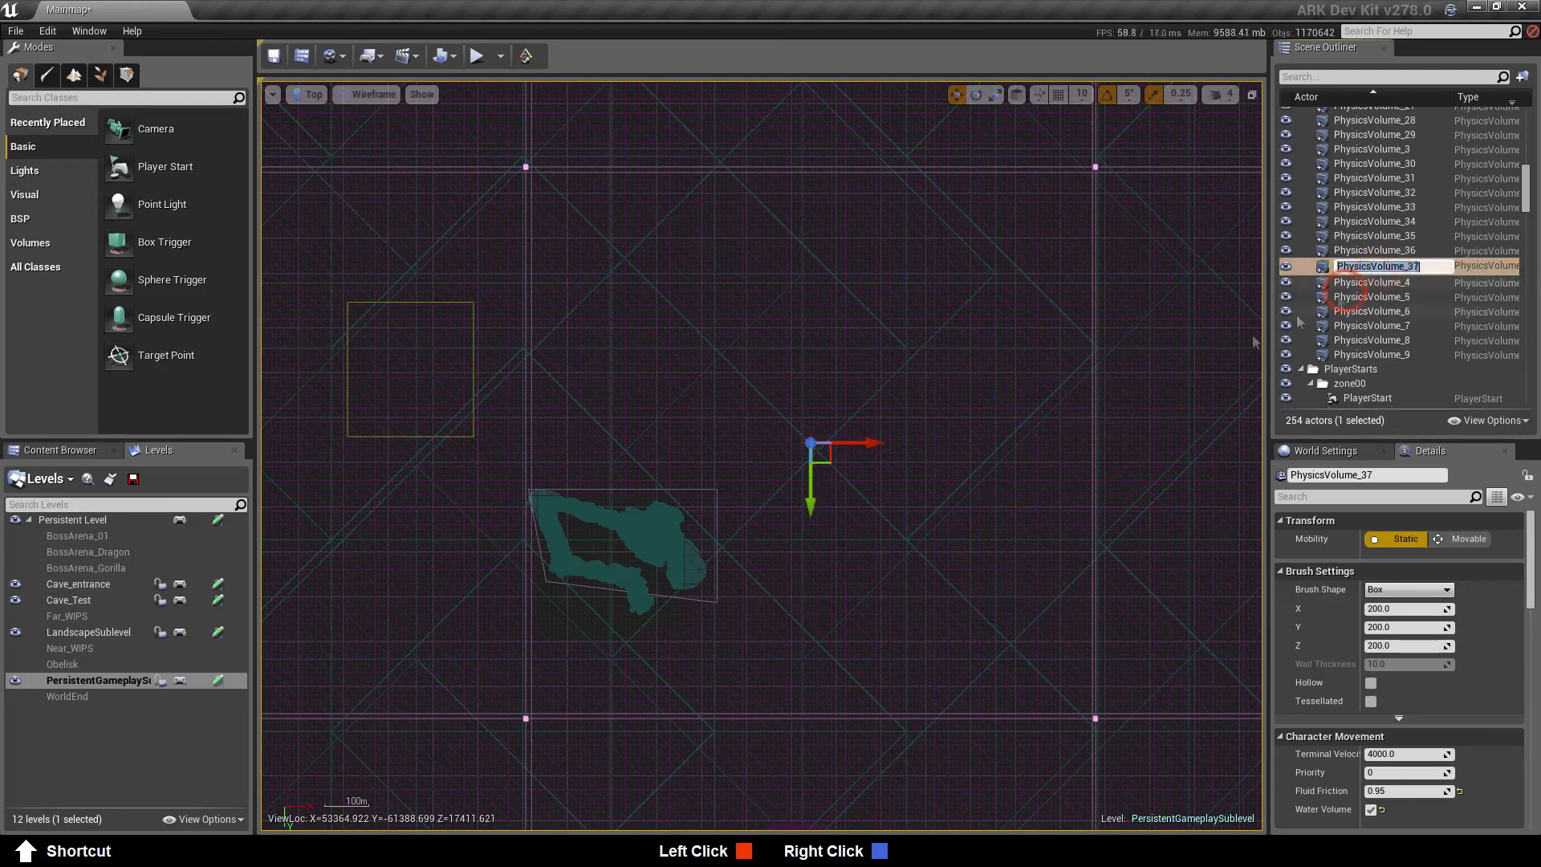
{"action": "key", "text": "BackSpace"}
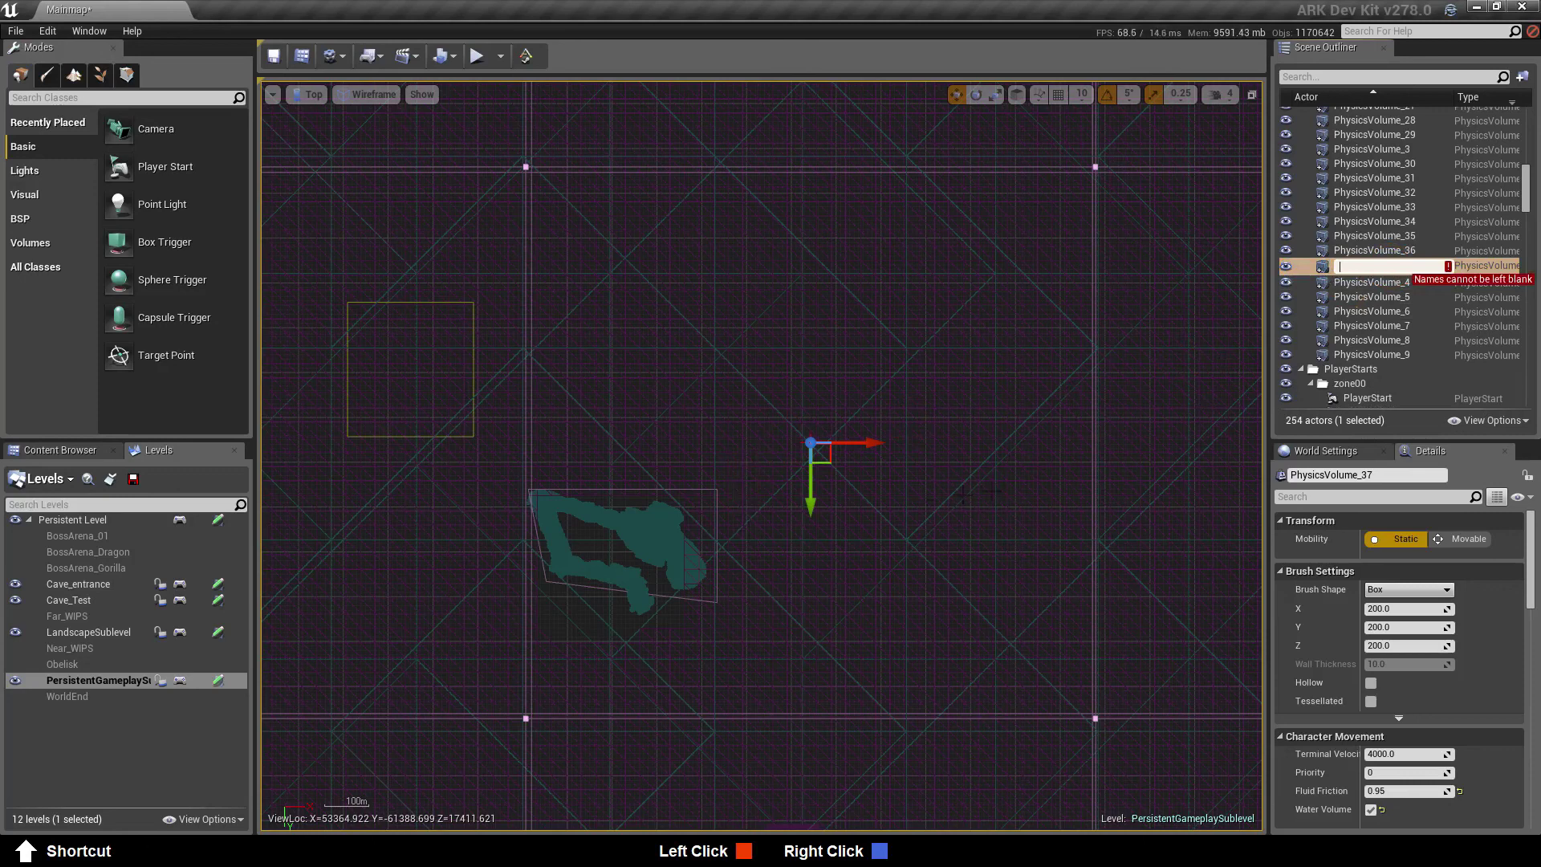
{"action": "left_click", "coordinate": [1371, 282]}
{"action": "left_click", "coordinate": [1364, 265]}
Shrink the duplicated physics volume along Y and move it along Y until its near edge meets the cave's upper boundary
{"action": "key", "text": "e"}
{"action": "key", "text": "r"}
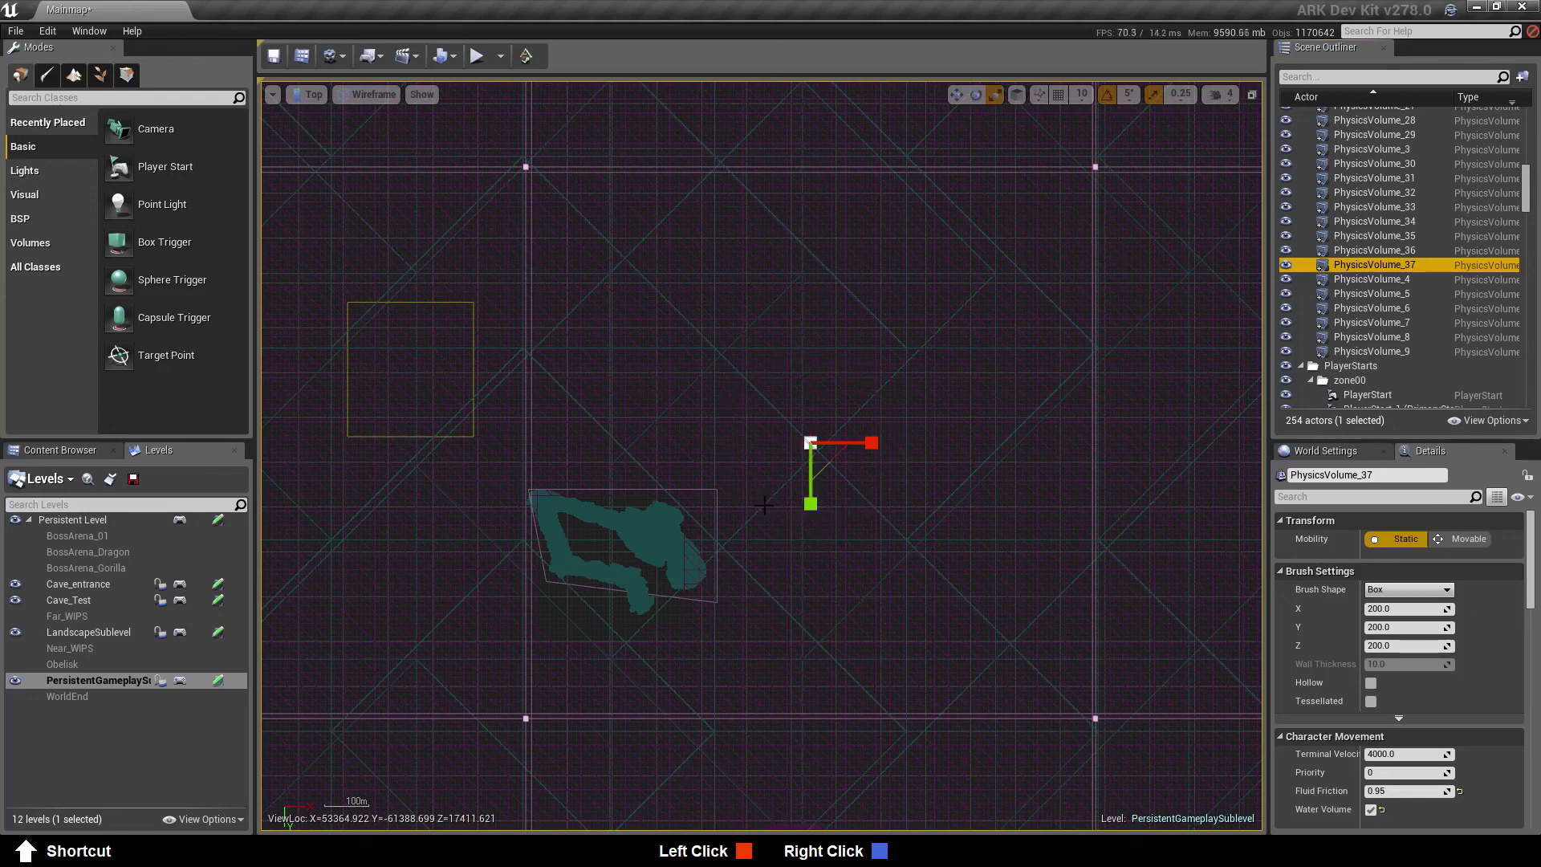
{"action": "left_click_drag", "start_coordinate": [810, 504], "coordinate": [811, 491]}
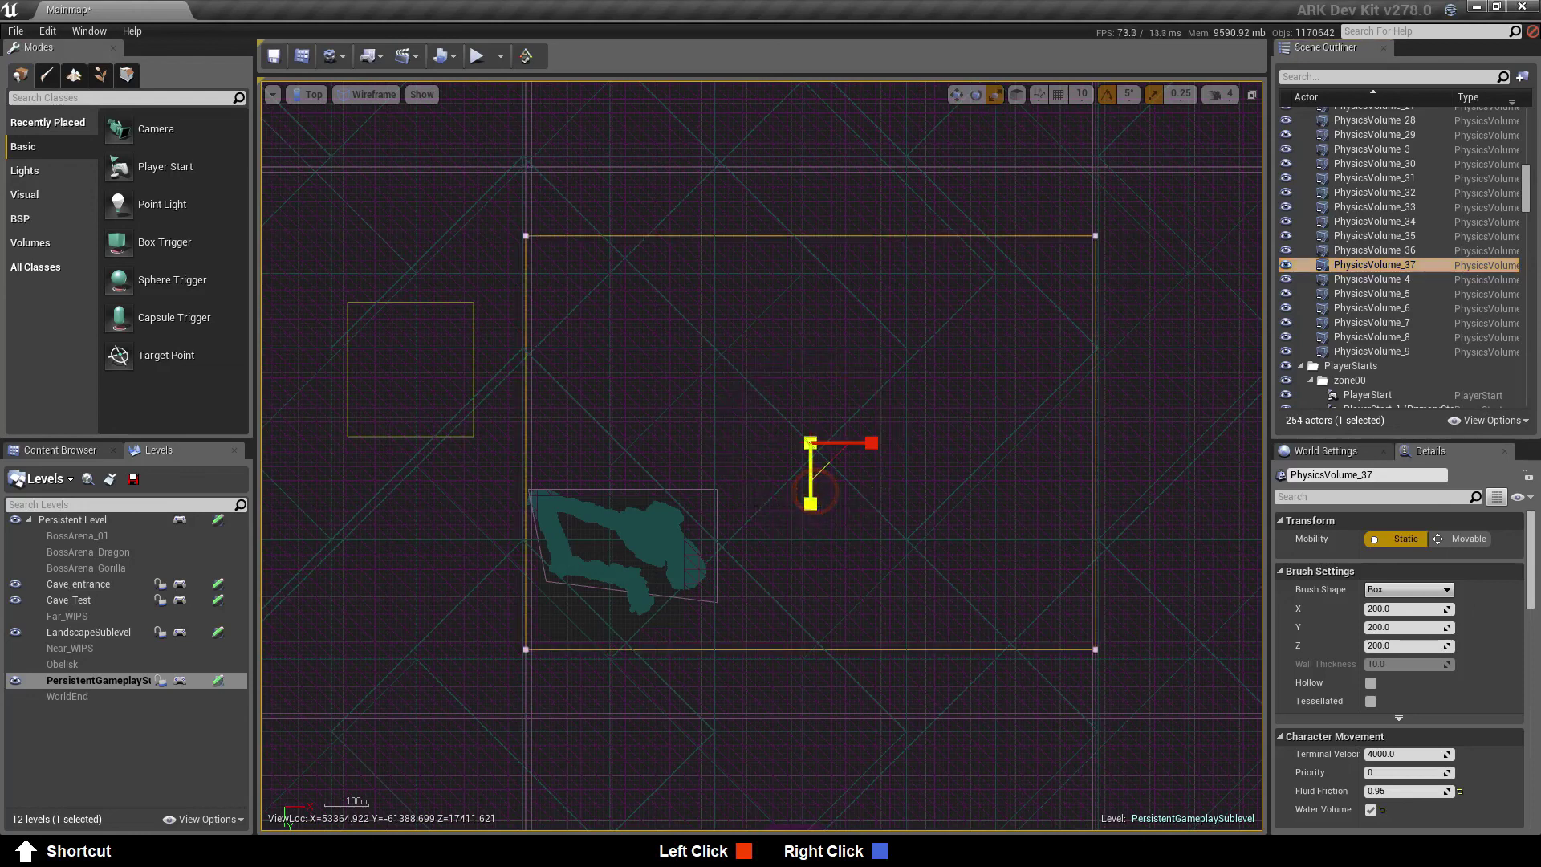
{"action": "key", "text": "w"}
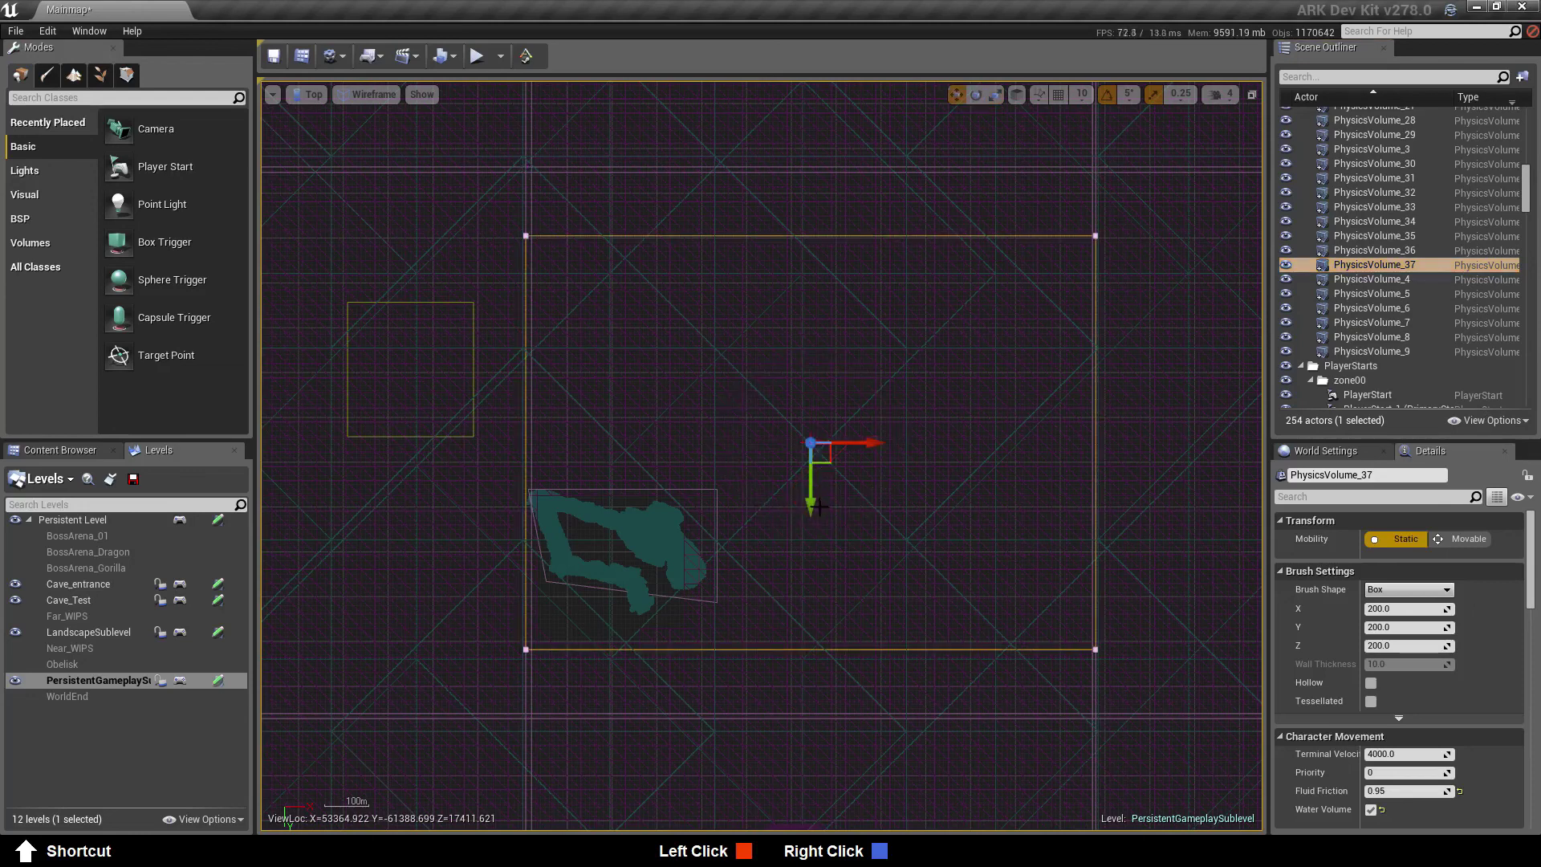
{"action": "left_click_drag", "start_coordinate": [817, 507], "coordinate": [842, 341]}
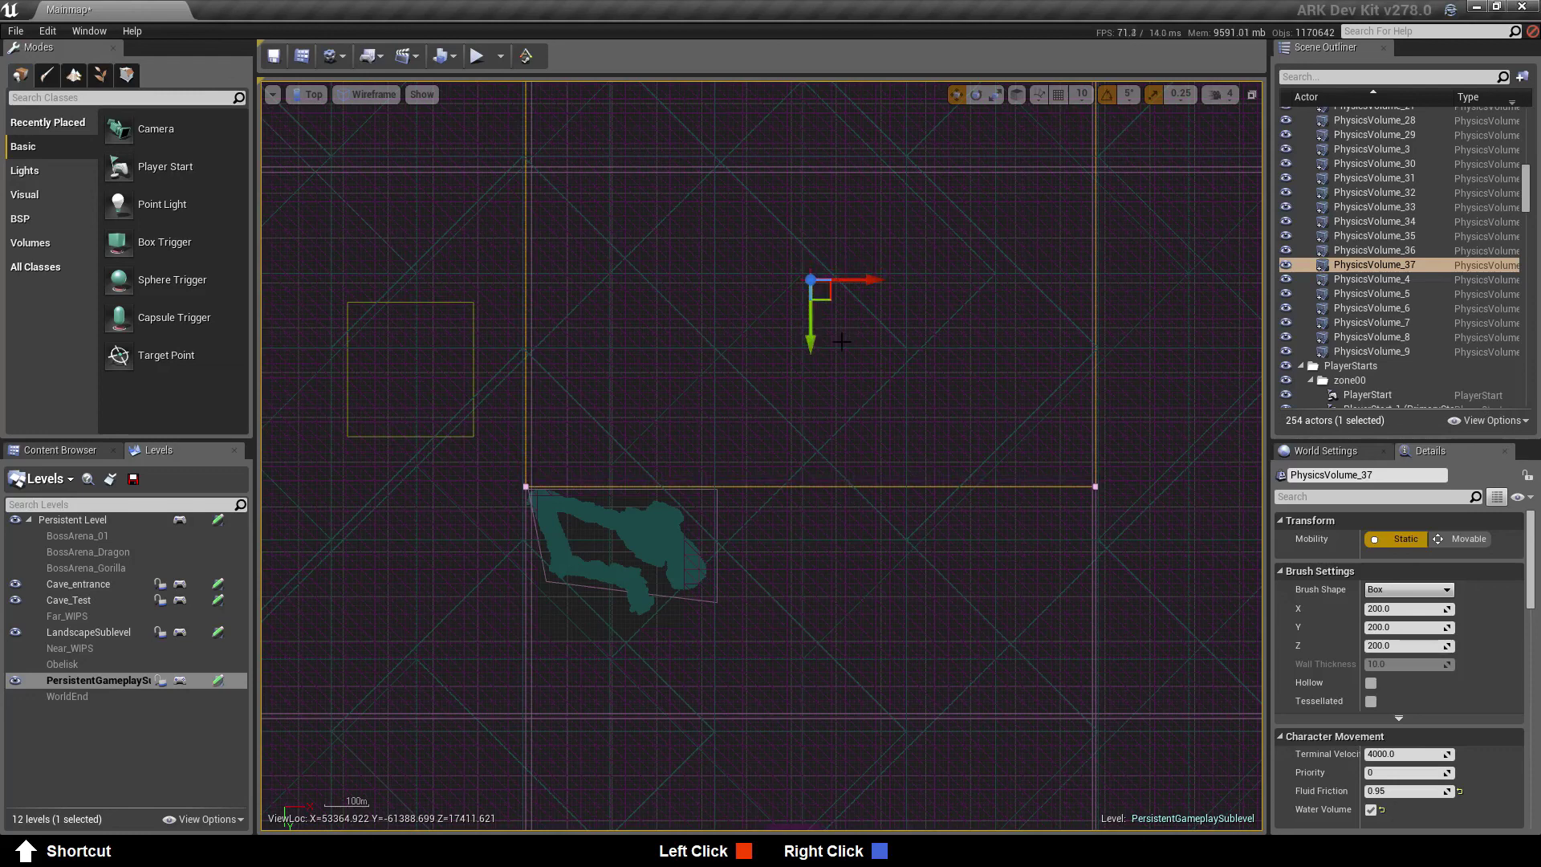
Duplicate PhysicsVolume_19 again, narrow the copy along X, and shift it so its edge meets the cave's right-hand boundary
{"action": "left_click", "coordinate": [526, 632]}
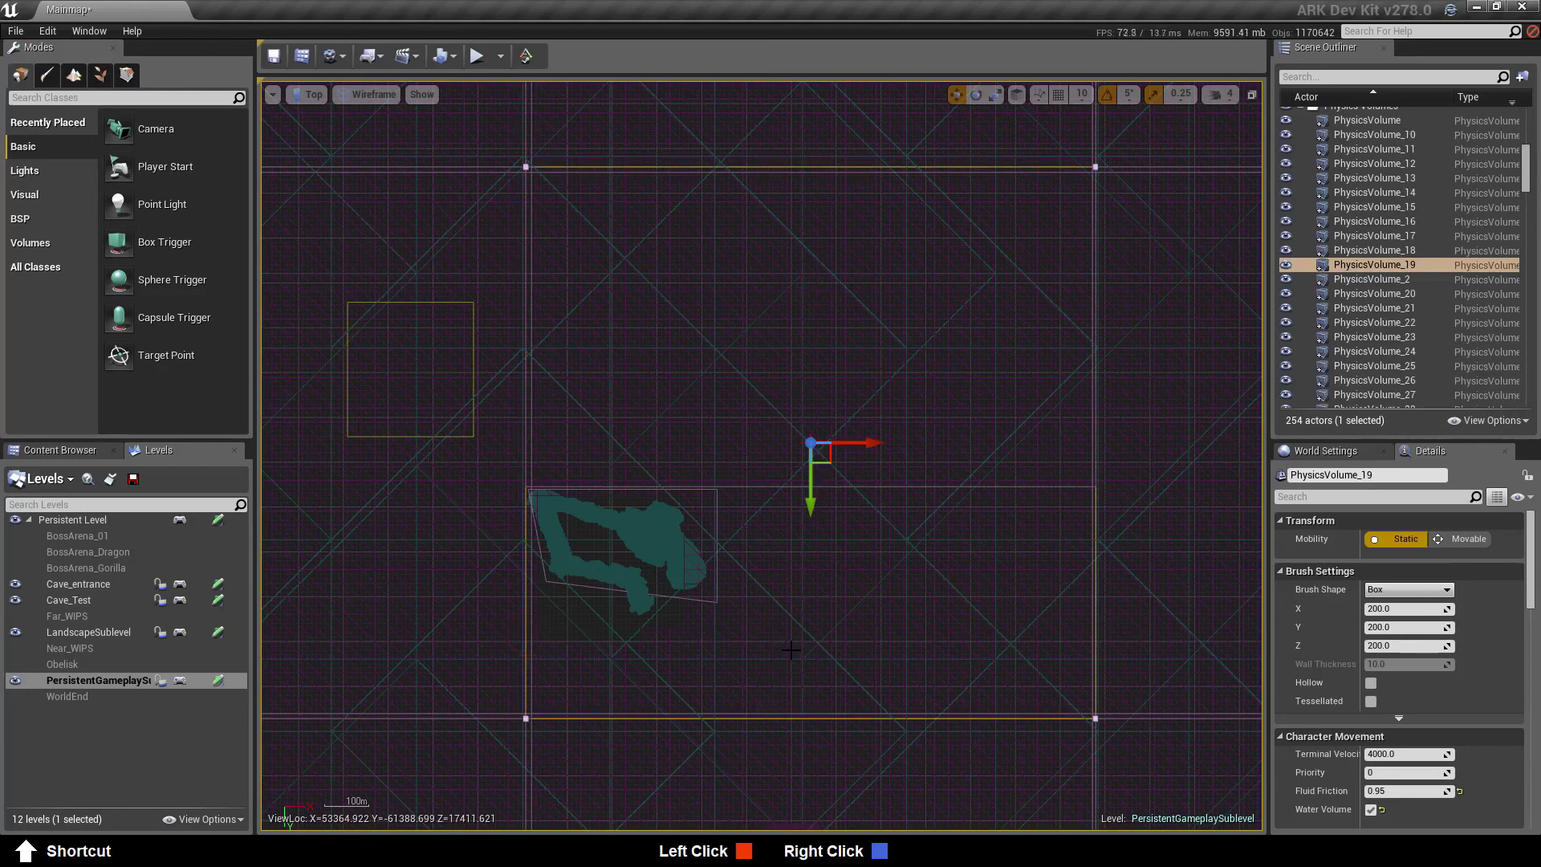
{"action": "key", "text": "ctrl+w"}
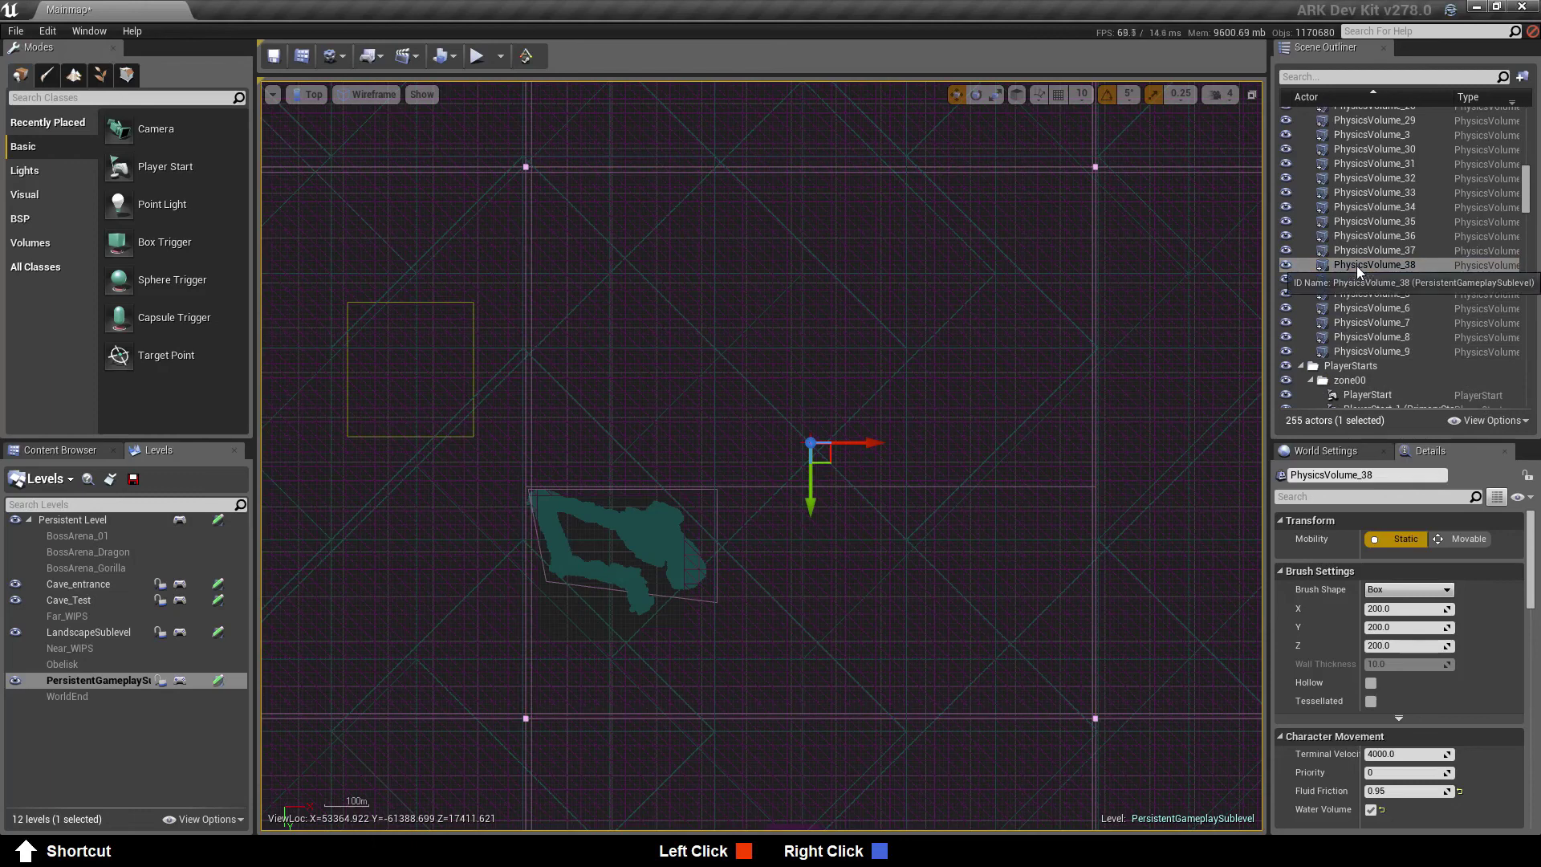
{"action": "key", "text": "e"}
{"action": "key", "text": "r"}
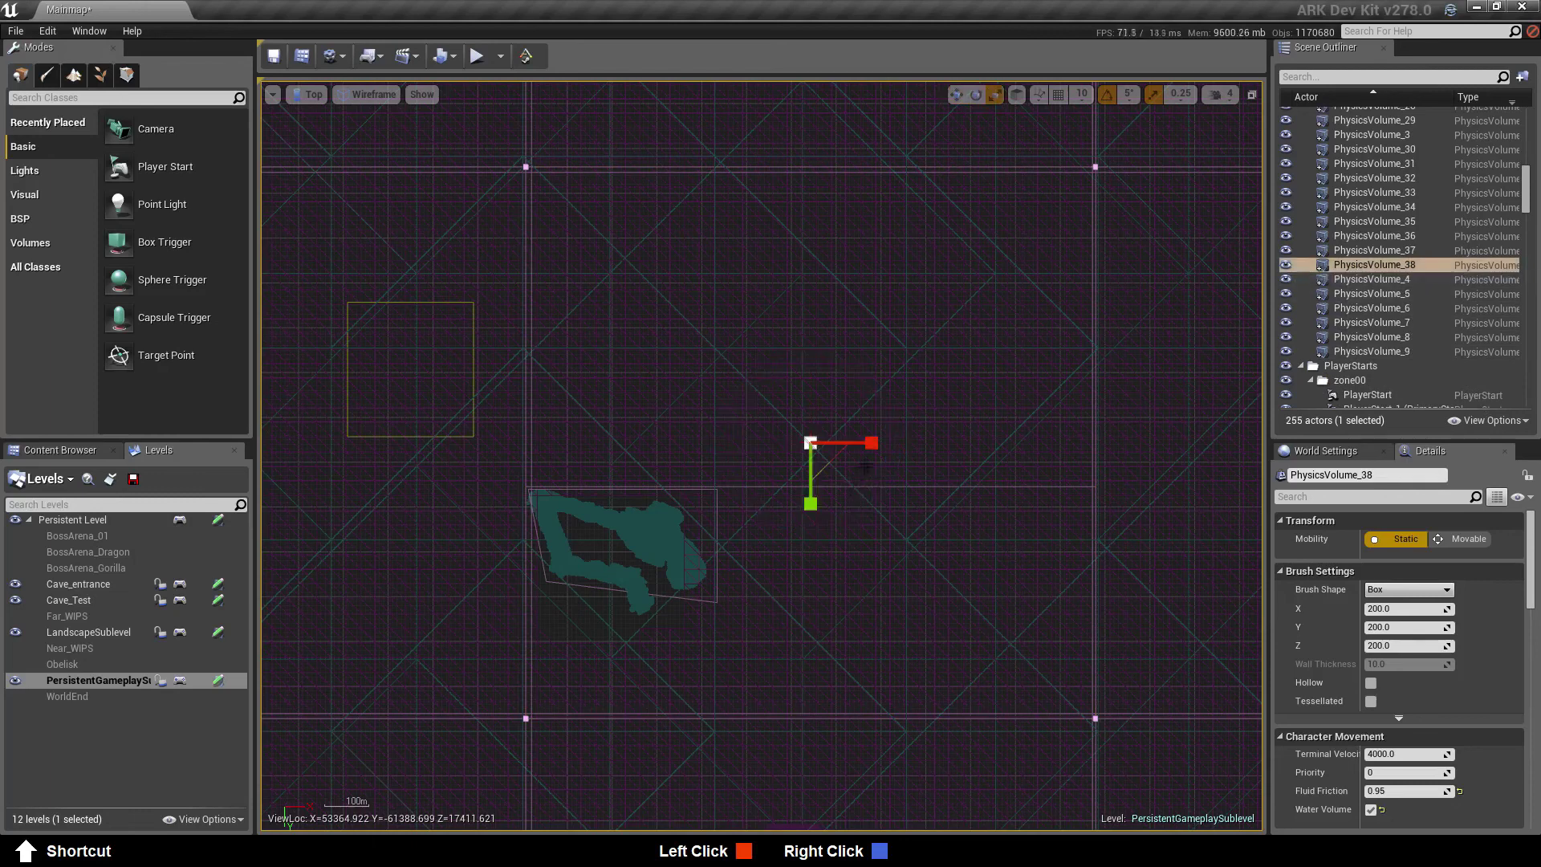
{"action": "left_click_drag", "start_coordinate": [870, 447], "coordinate": [996, 466]}
{"action": "key", "text": "w"}
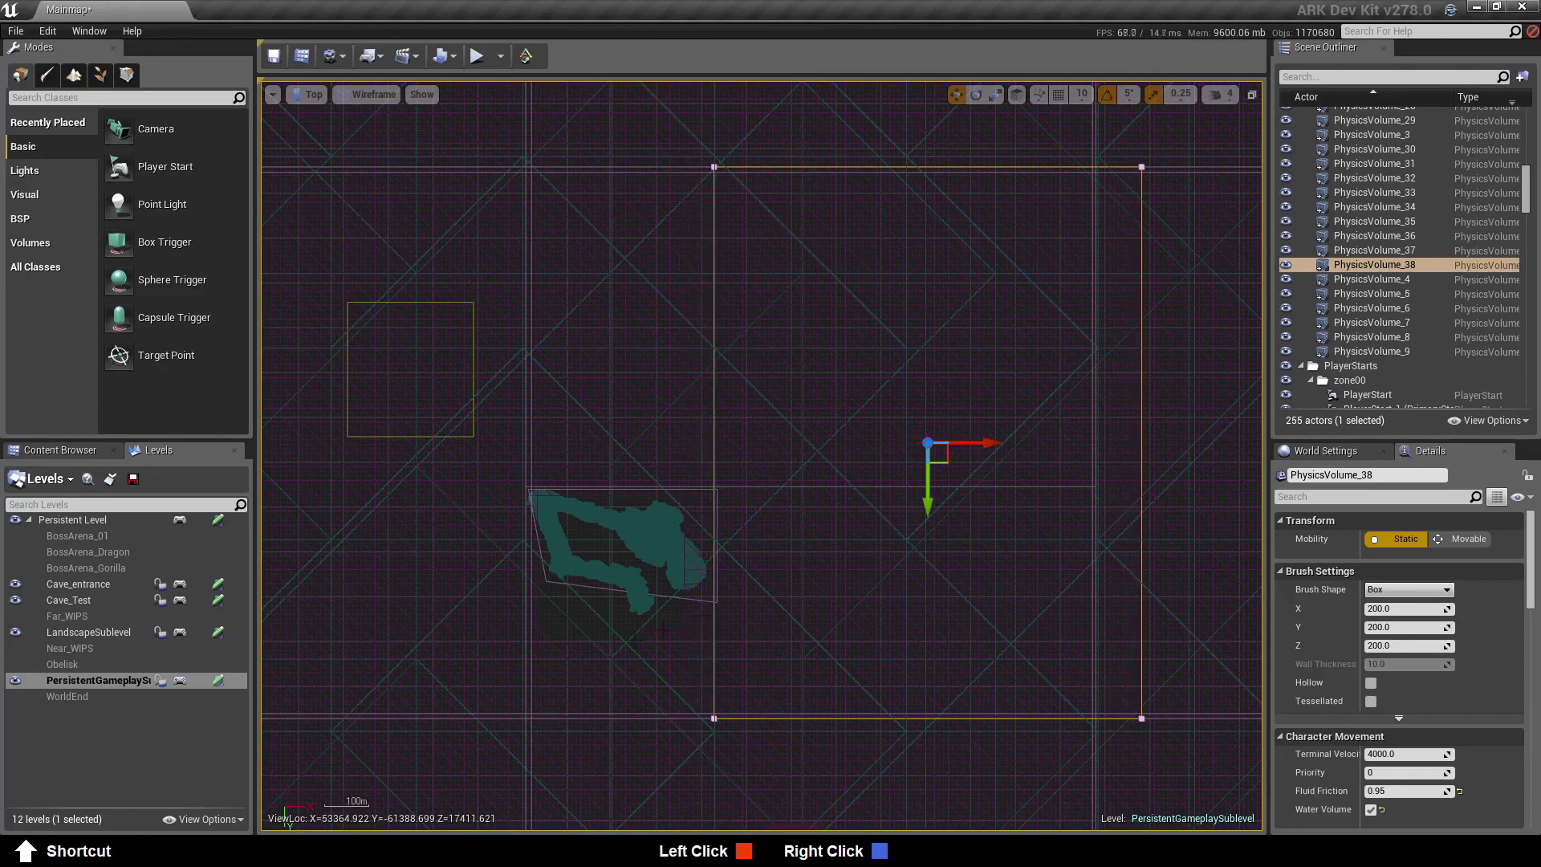
Select PhysicsVolume_19, shrink it along Y, and move it so it begins just below the cave in the top view
{"action": "left_click", "coordinate": [525, 631]}
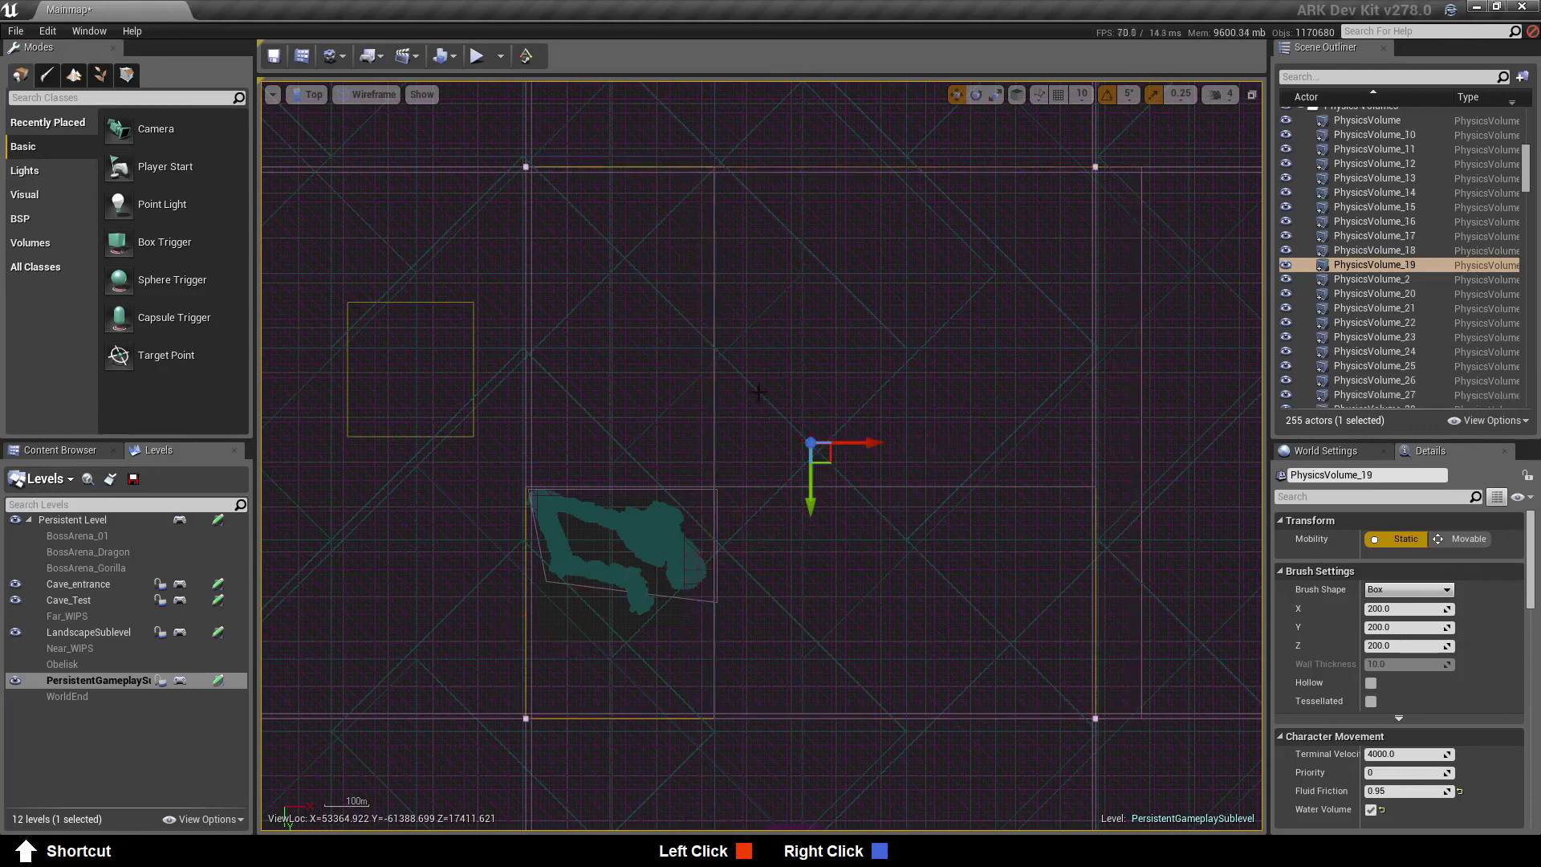
{"action": "key", "text": "e"}
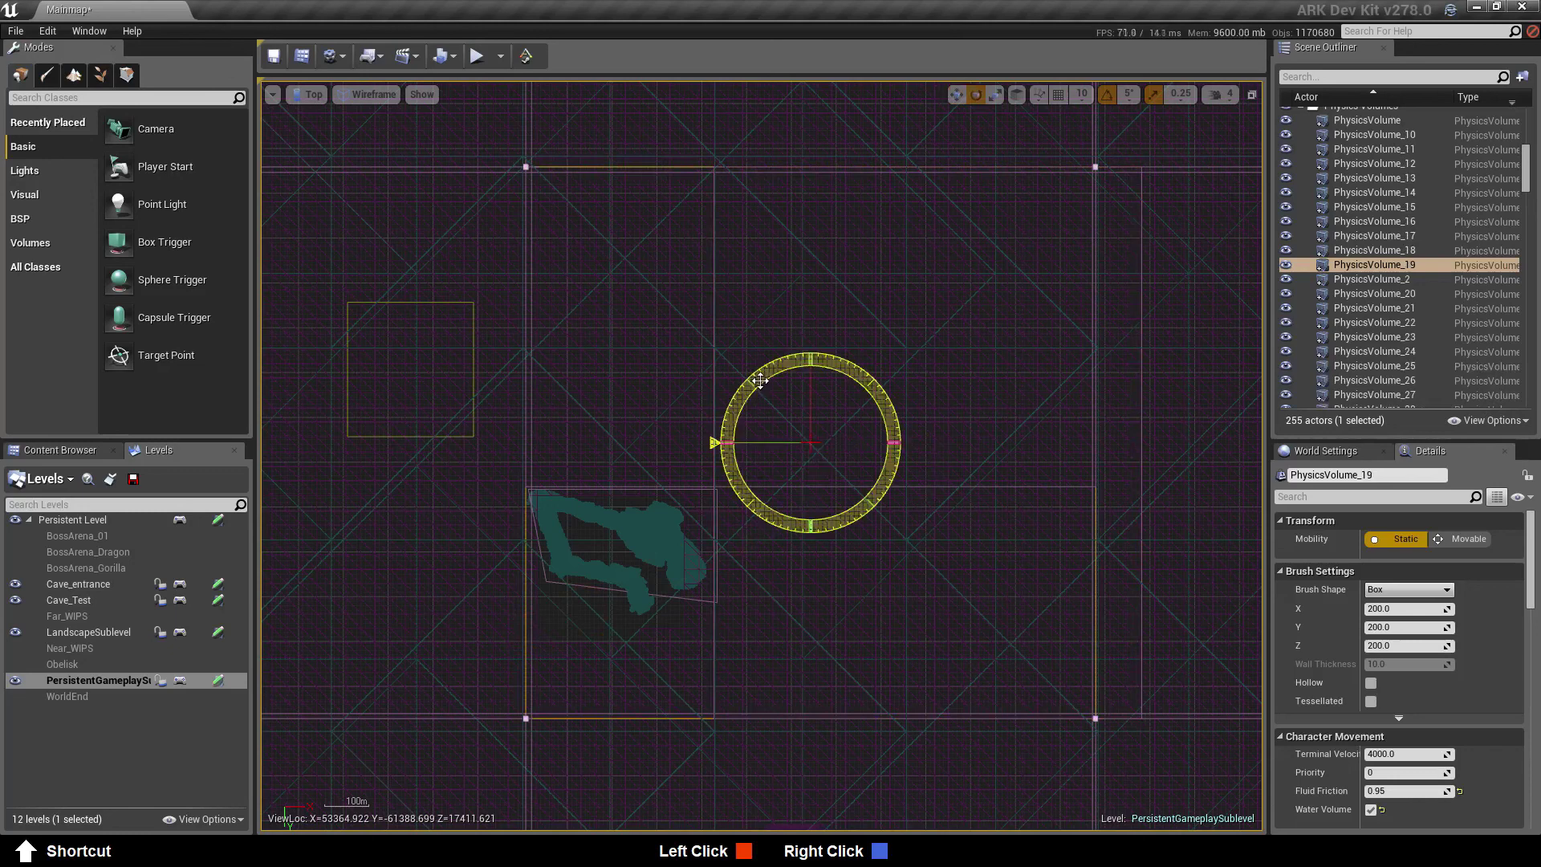
{"action": "key", "text": "r"}
{"action": "left_click_drag", "start_coordinate": [811, 504], "coordinate": [789, 792]}
{"action": "key", "text": "w"}
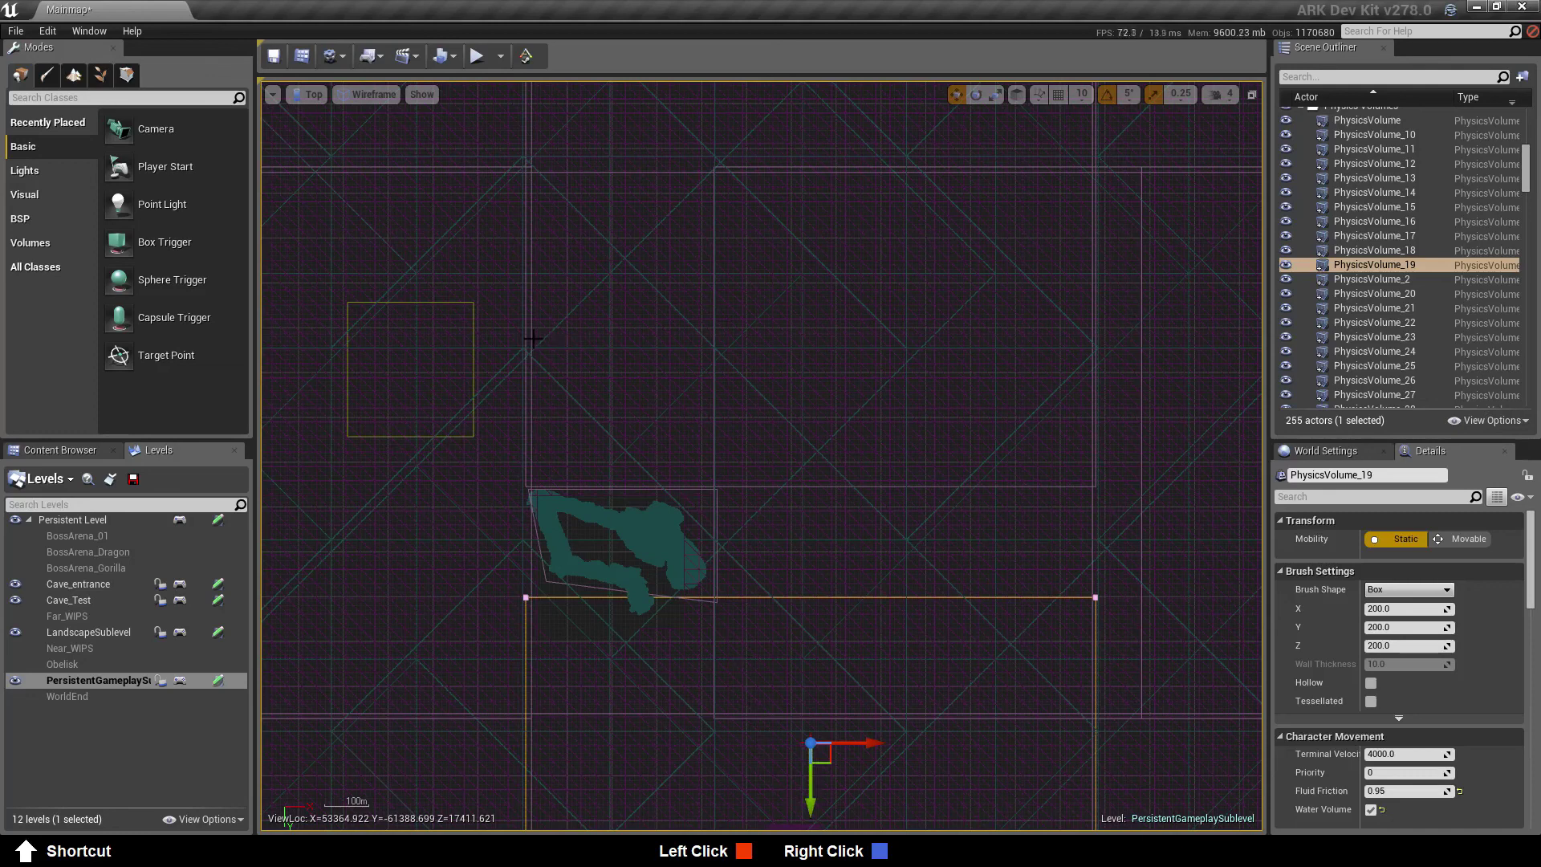
Return to the perspective view, unhide the Landscape actor around the cave entrance, and save the PersistentGameplaySublevel level
{"action": "left_click", "coordinate": [309, 94]}
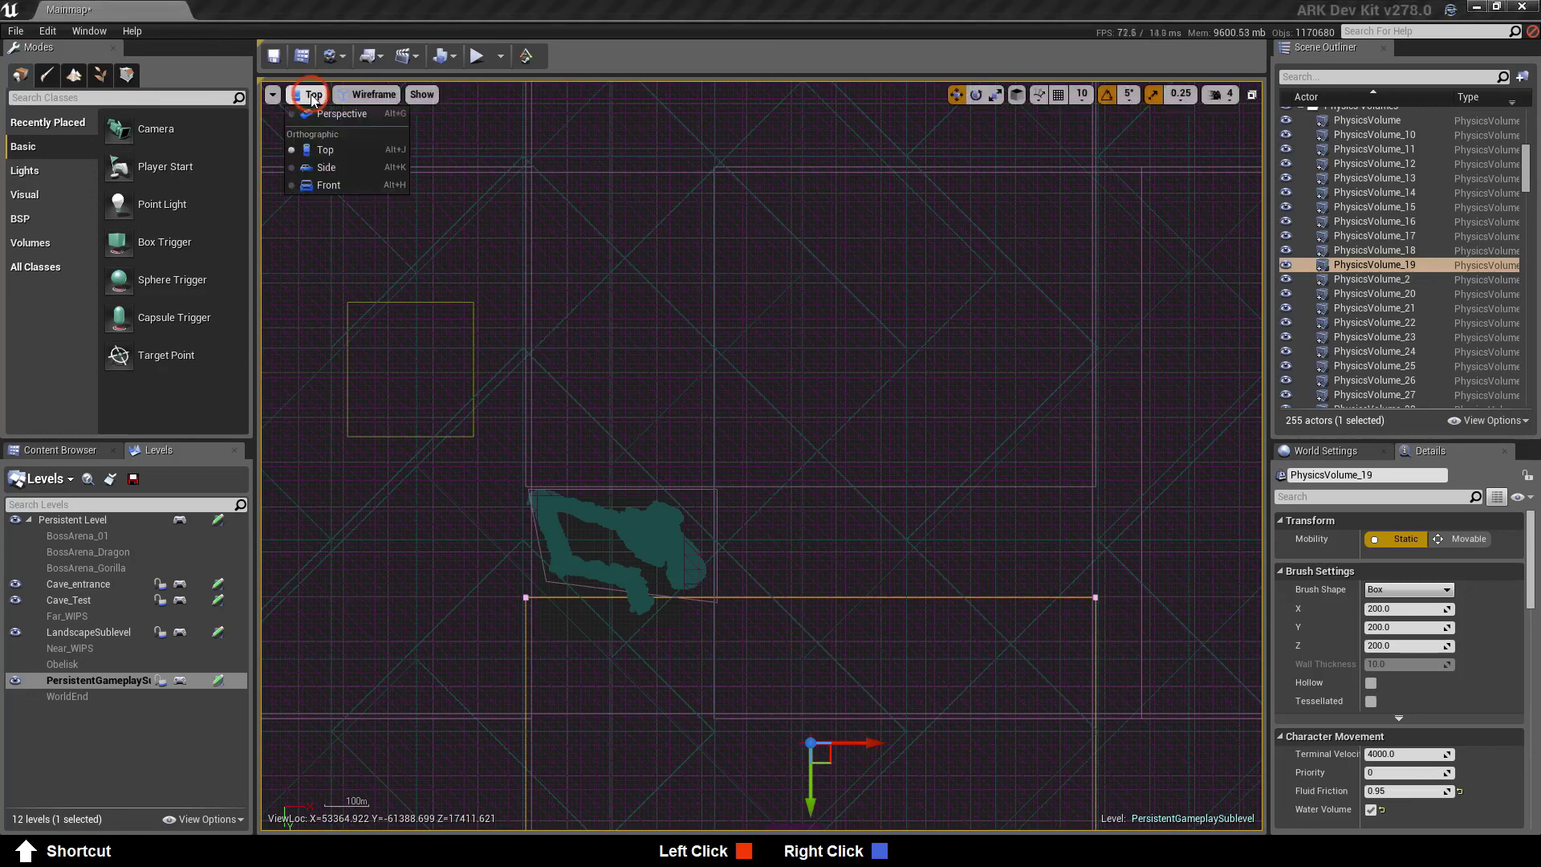
{"action": "left_click", "coordinate": [317, 110]}
{"action": "right_click_drag", "start_coordinate": [672, 487], "coordinate": [490, 423]}
{"action": "right_click_drag", "start_coordinate": [761, 455], "coordinate": [768, 536]}
{"action": "key", "text": "a"}
{"action": "key", "text": "w"}
{"action": "key", "text": "s"}
{"action": "key", "text": "a"}
{"action": "left_click_drag", "start_coordinate": [1524, 191], "coordinate": [1529, 419]}
{"action": "scroll", "coordinate": [1377, 328], "scroll_direction": "up", "scroll_amount": 10}
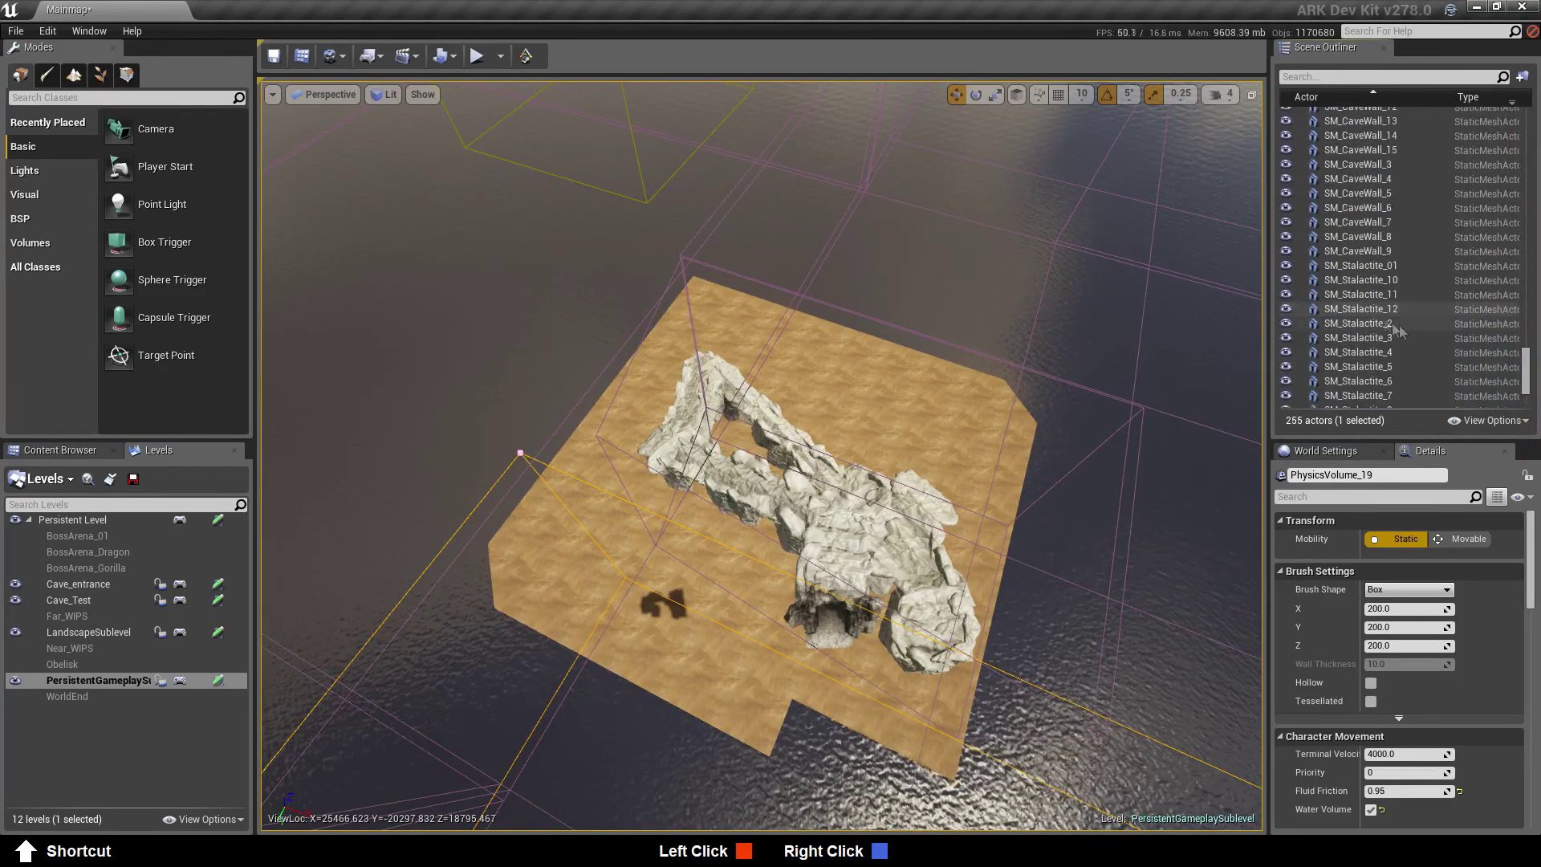
{"action": "scroll", "coordinate": [1428, 287], "scroll_direction": "up", "scroll_amount": 15}
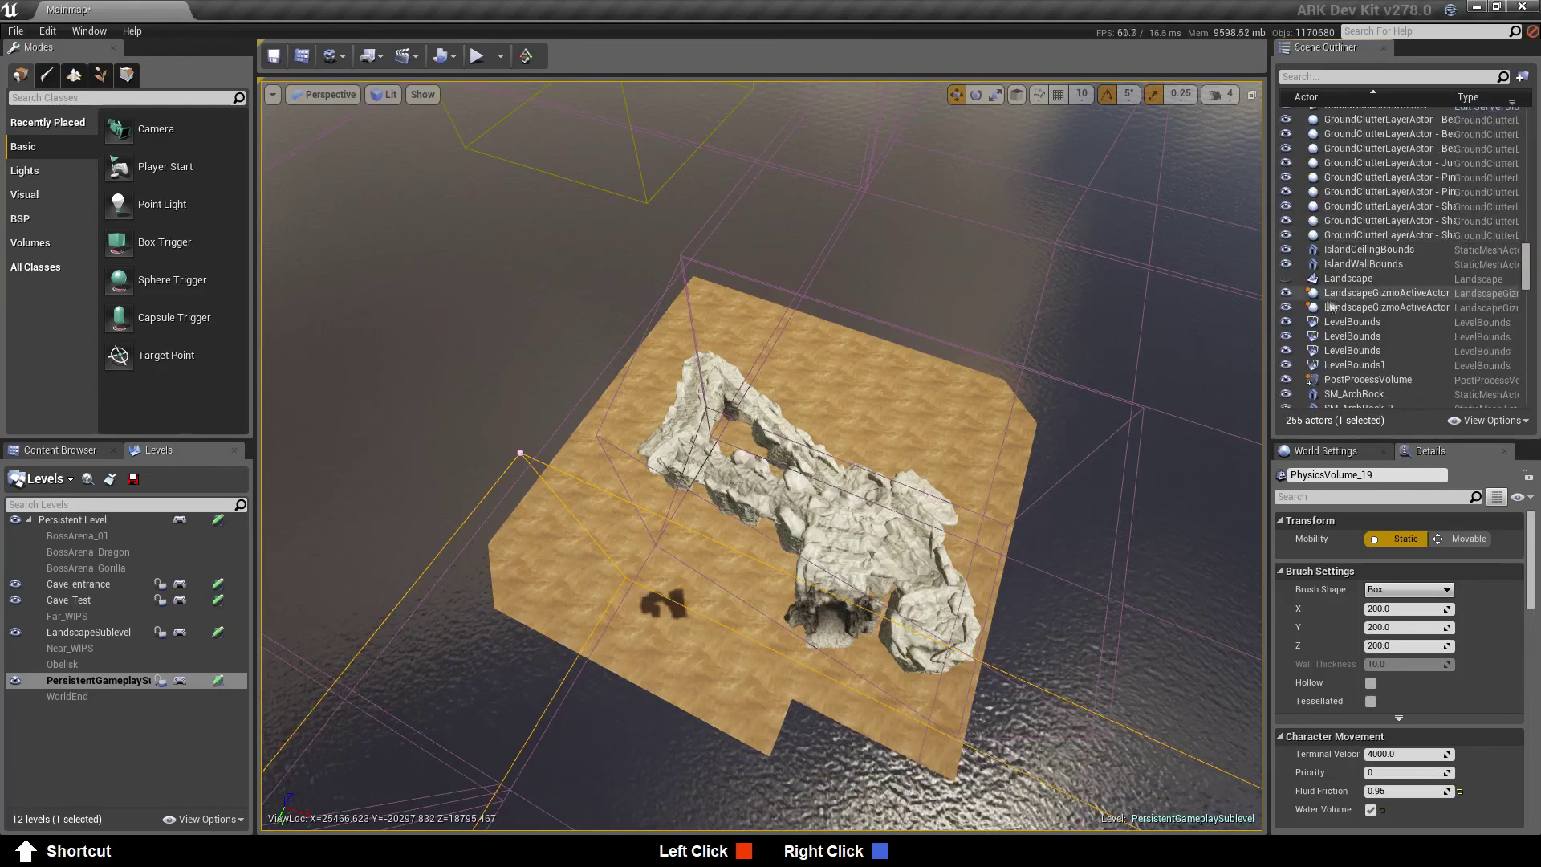
{"action": "left_click", "coordinate": [1286, 278]}
{"action": "left_click_drag", "start_coordinate": [775, 551], "coordinate": [689, 370]}
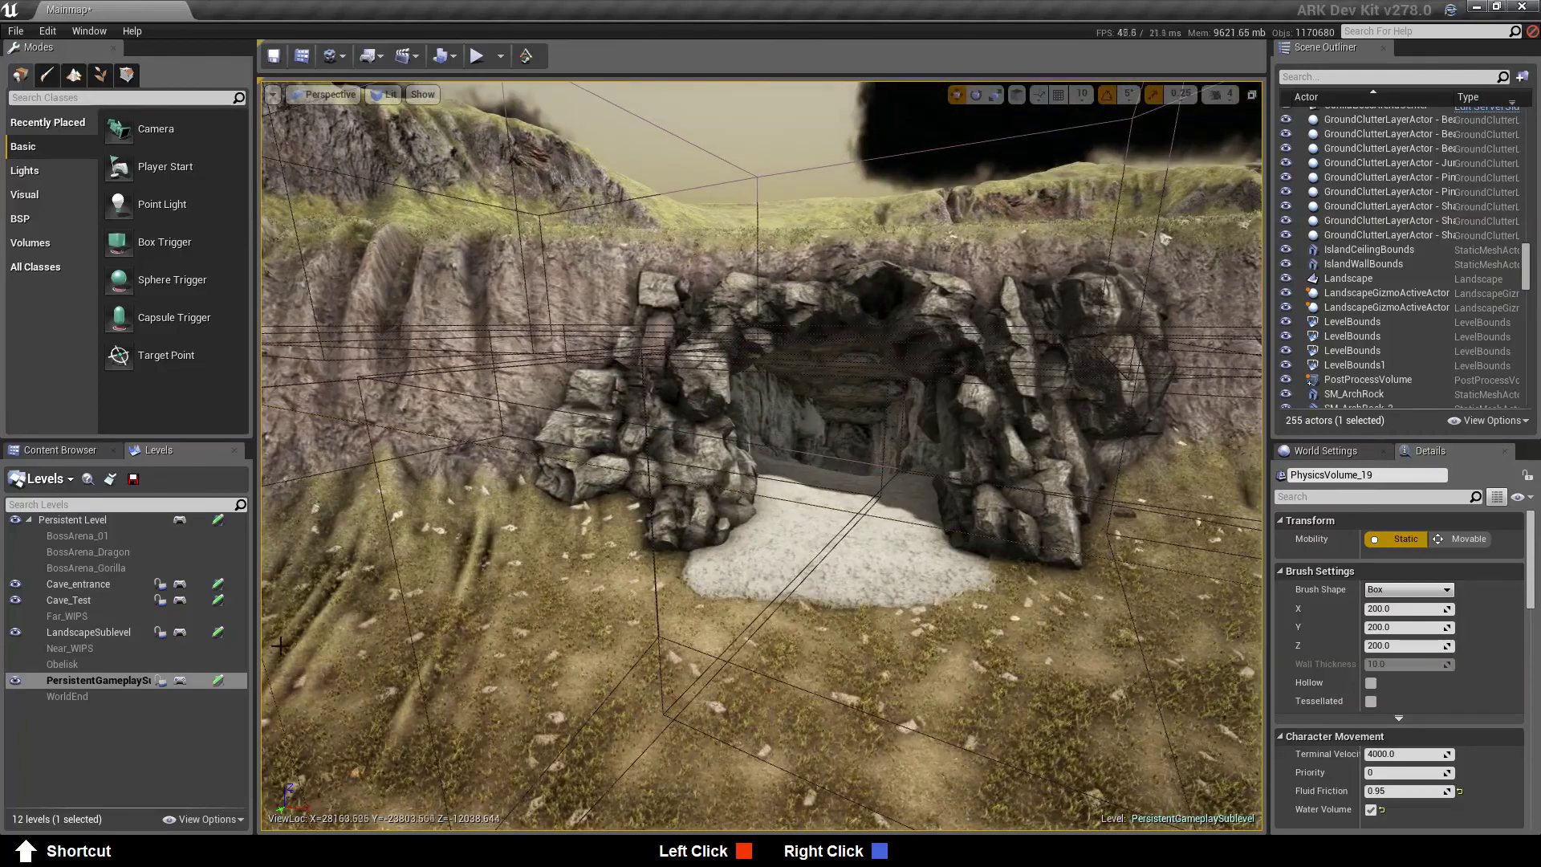
{"action": "left_click", "coordinate": [216, 682]}
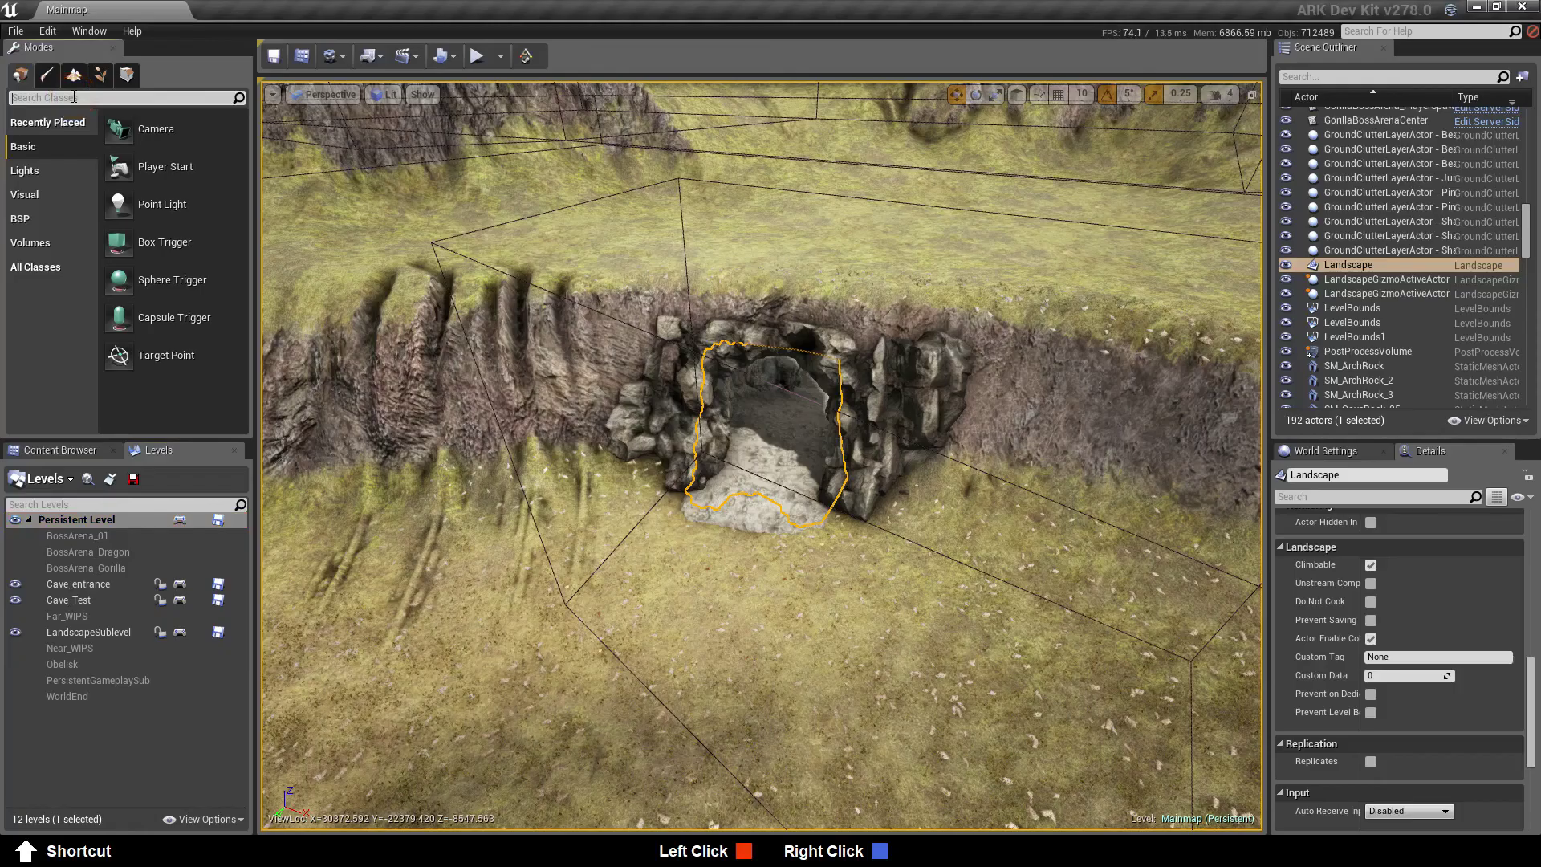
Search the placeable classes for "post" and pick Post Process Volume
{"action": "type", "text": "pp"}
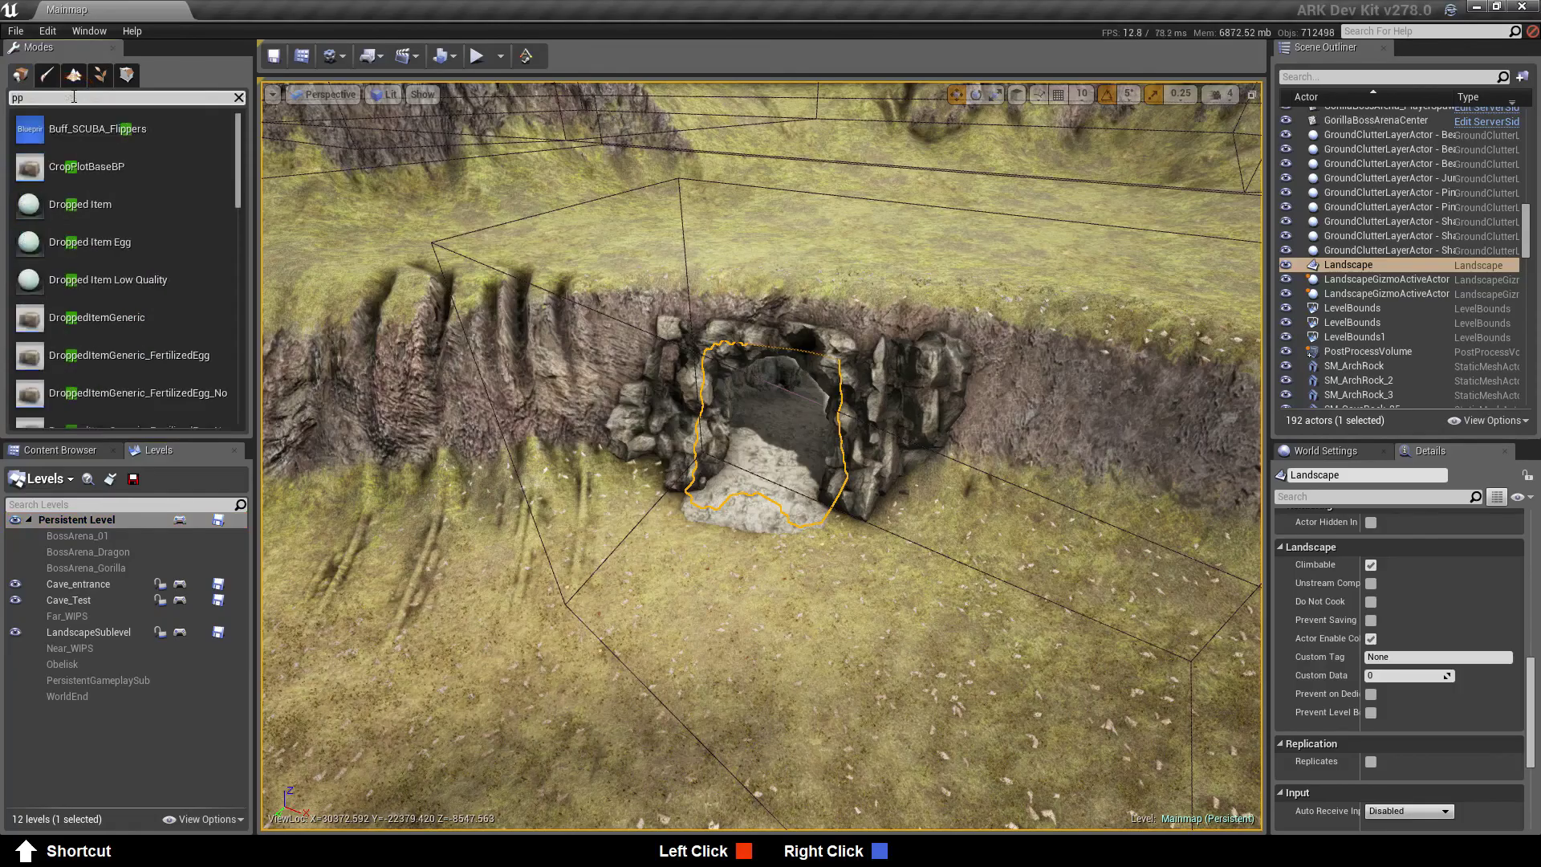
{"action": "type", "text": "ostp"}
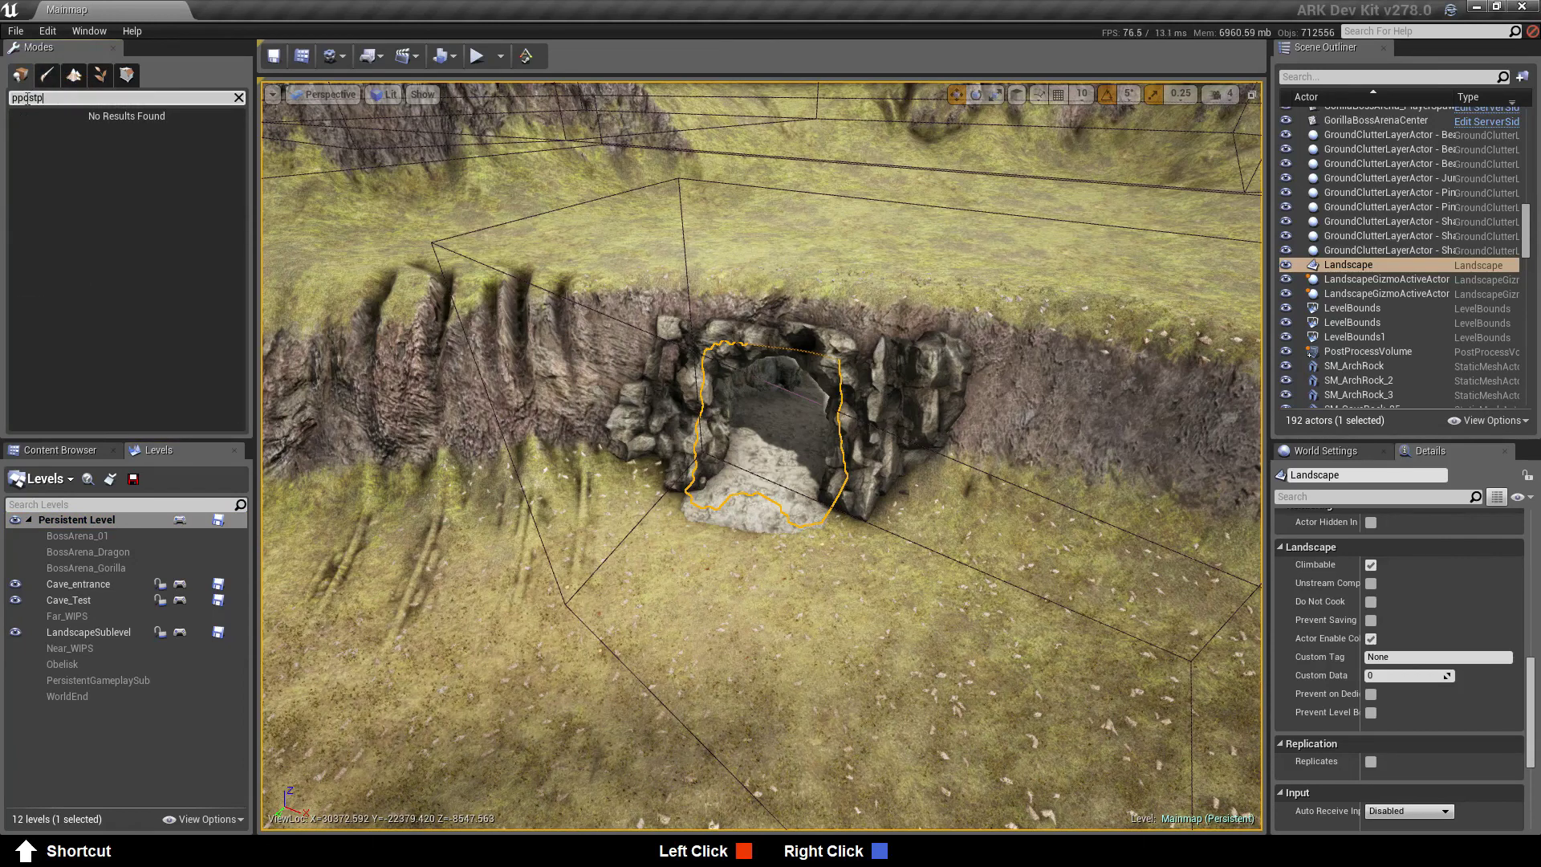
{"action": "key", "text": "Delete"}
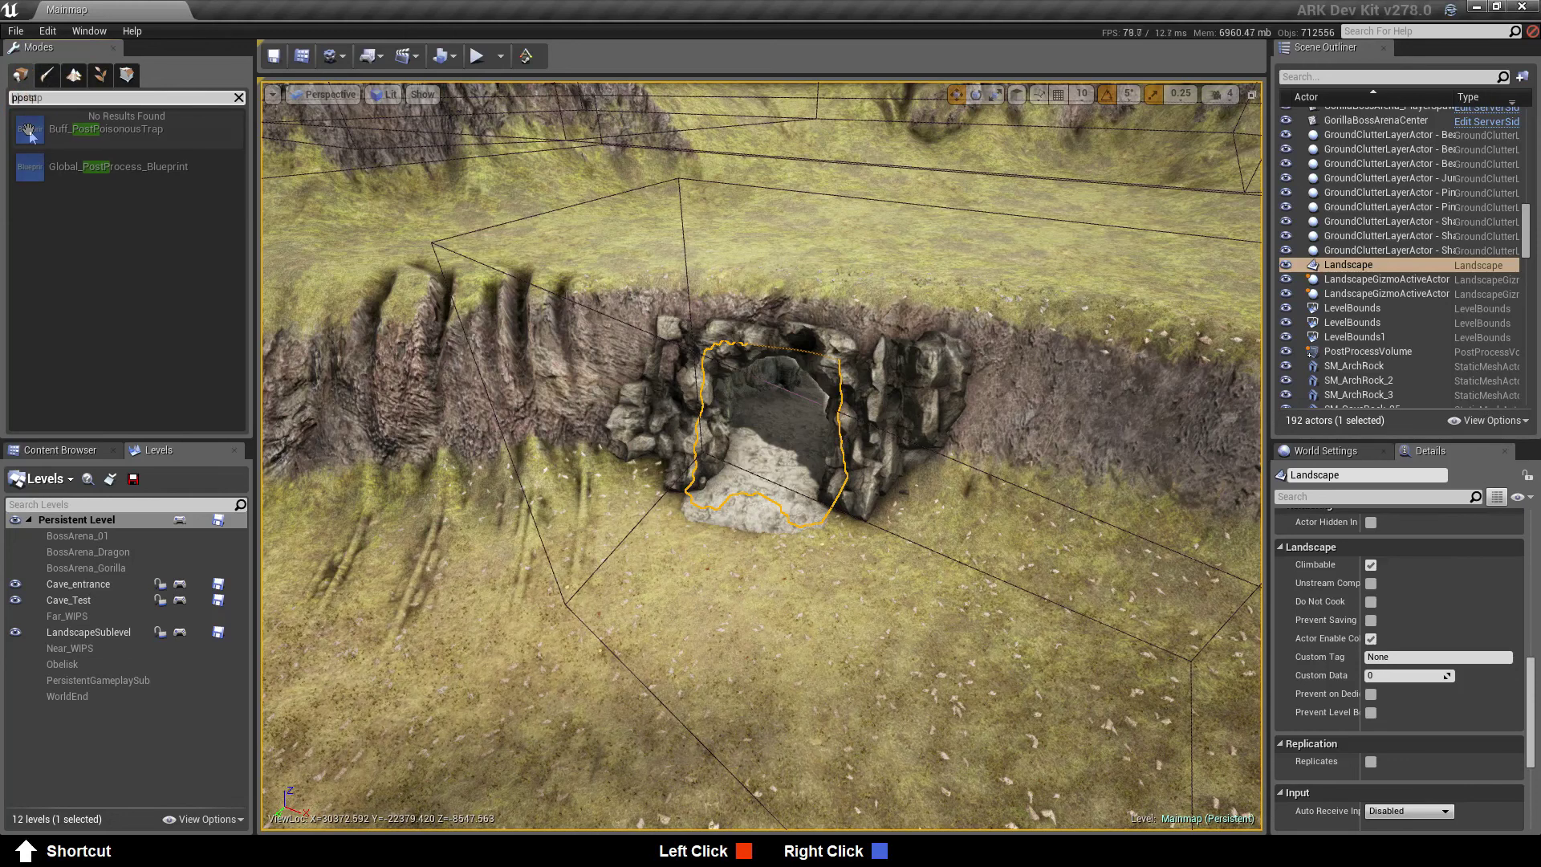
{"action": "left_click", "coordinate": [60, 96]}
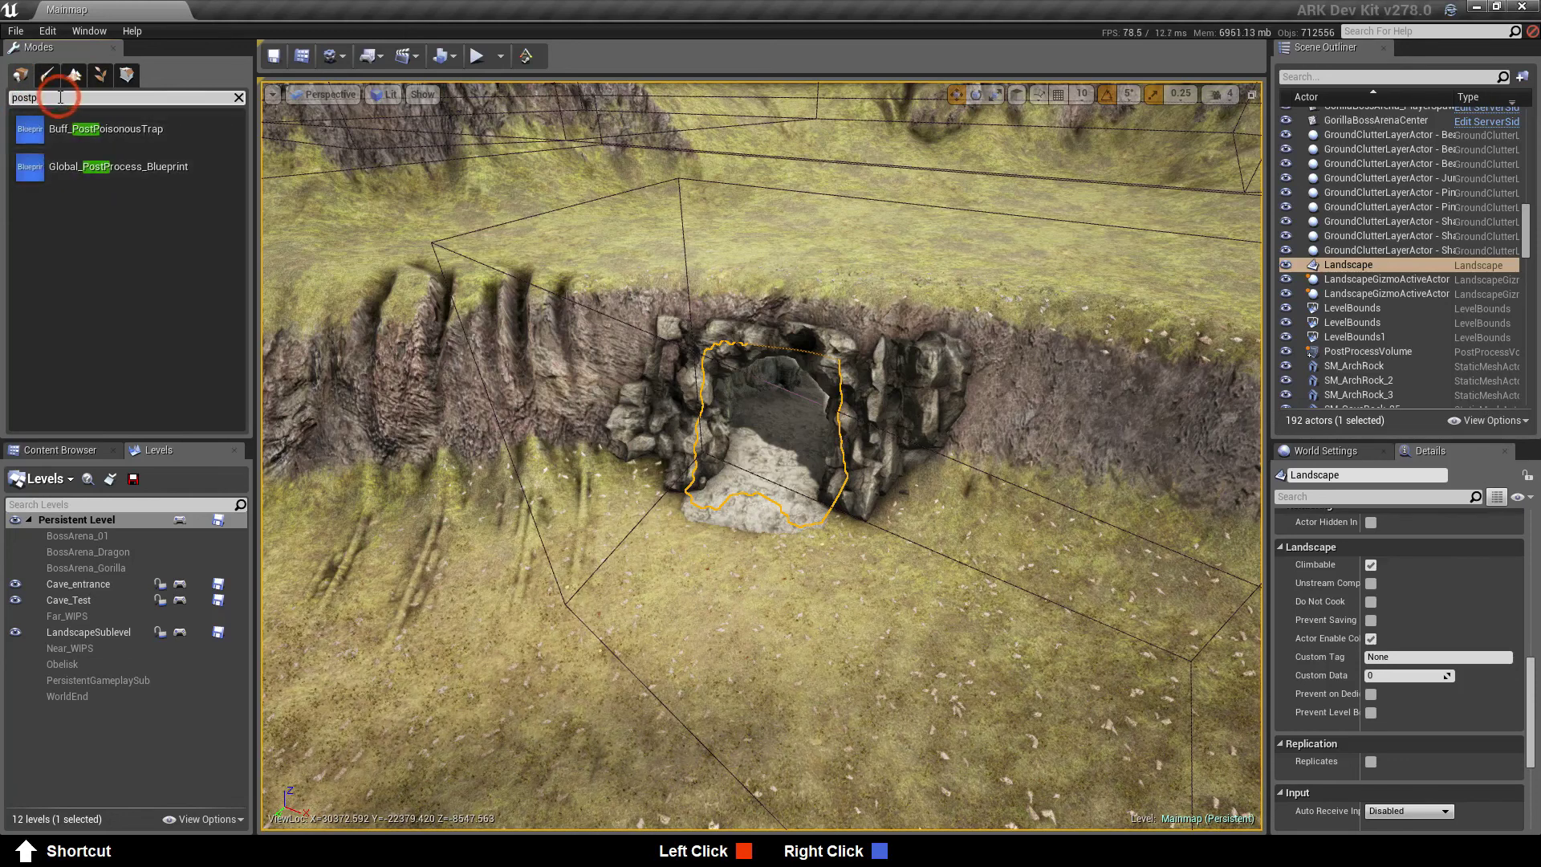
{"action": "key", "text": "BackSpace"}
{"action": "left_click", "coordinate": [91, 405]}
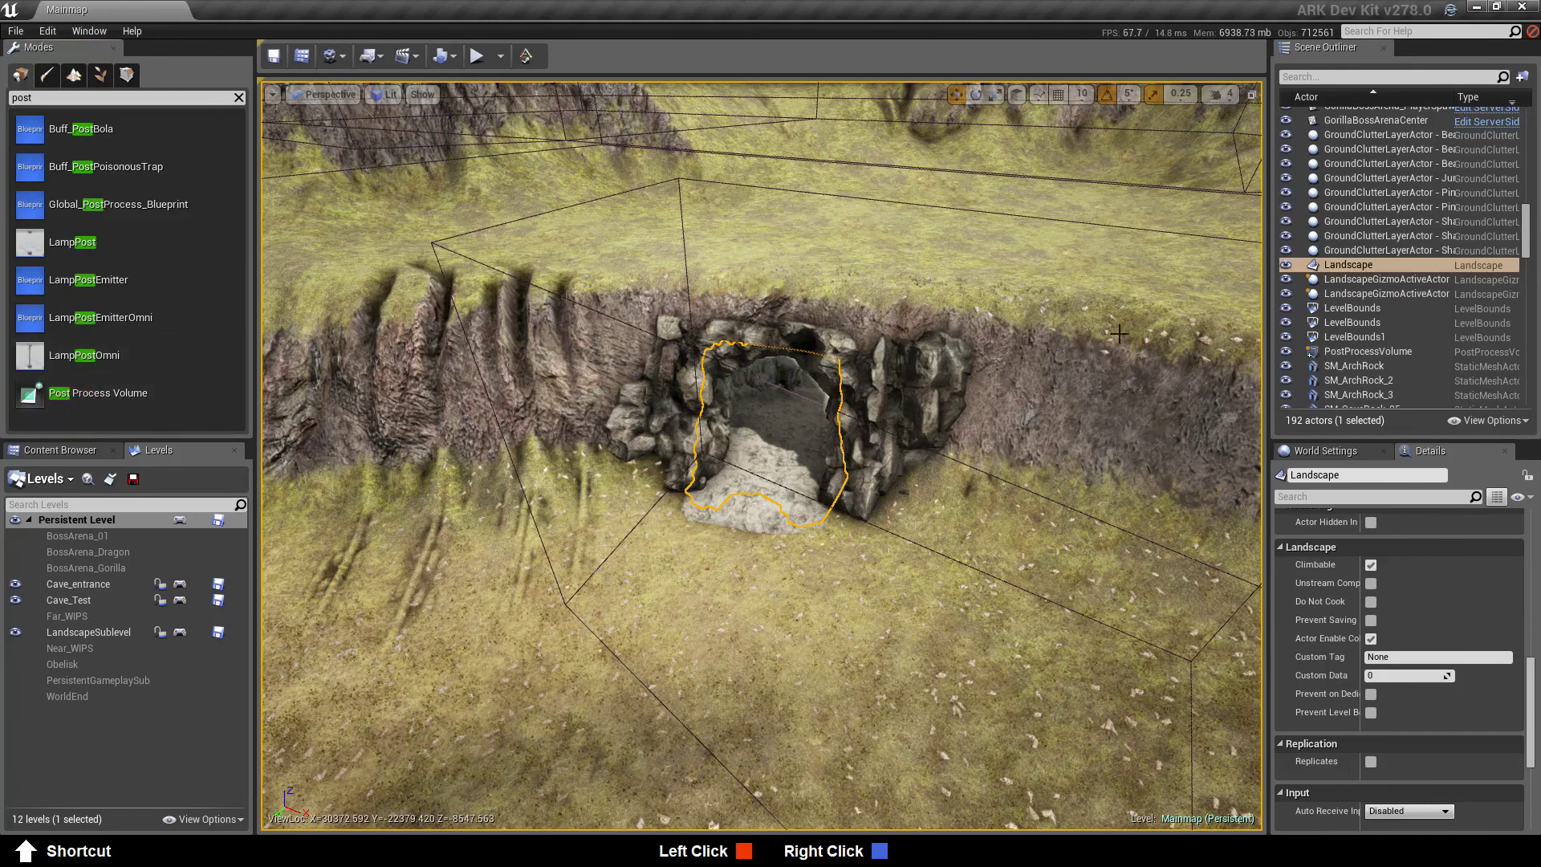
Hide the Landscape actor and place a Post Process Volume over the cave's entrance section
{"action": "left_click", "coordinate": [1285, 265]}
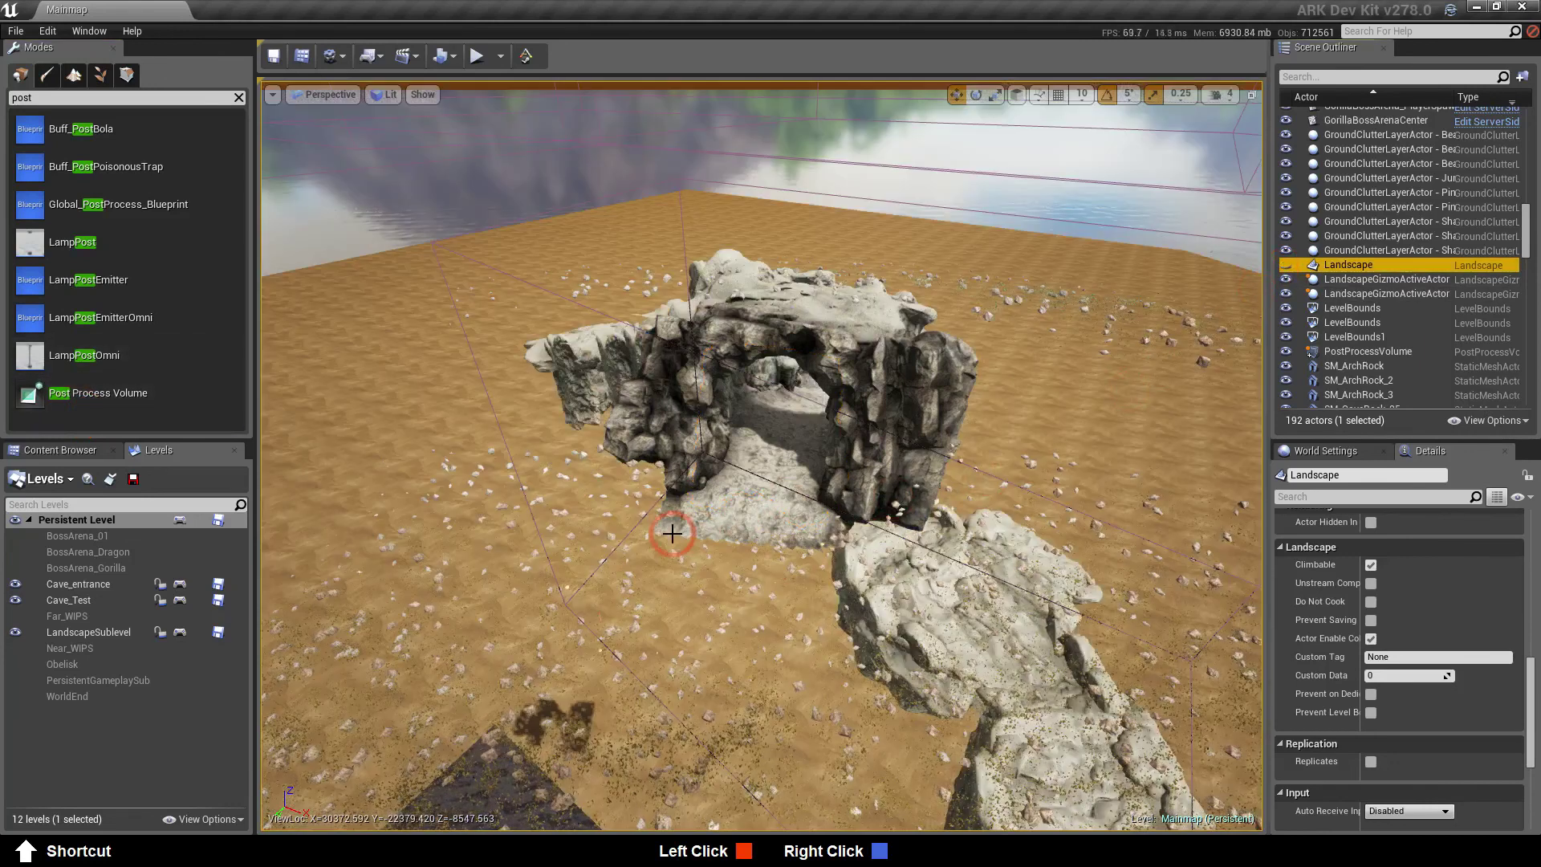
{"action": "key", "text": "w"}
{"action": "mouse_move", "coordinate": [639, 568]}
{"action": "right_mouse_down"}
{"action": "mouse_move", "coordinate": [640, 505]}
{"action": "mouse_move", "coordinate": [598, 479]}
{"action": "mouse_move", "coordinate": [606, 642]}
{"action": "mouse_move", "coordinate": [612, 581]}
{"action": "right_mouse_up"}
{"action": "key", "text": "s"}
{"action": "key", "text": "w"}
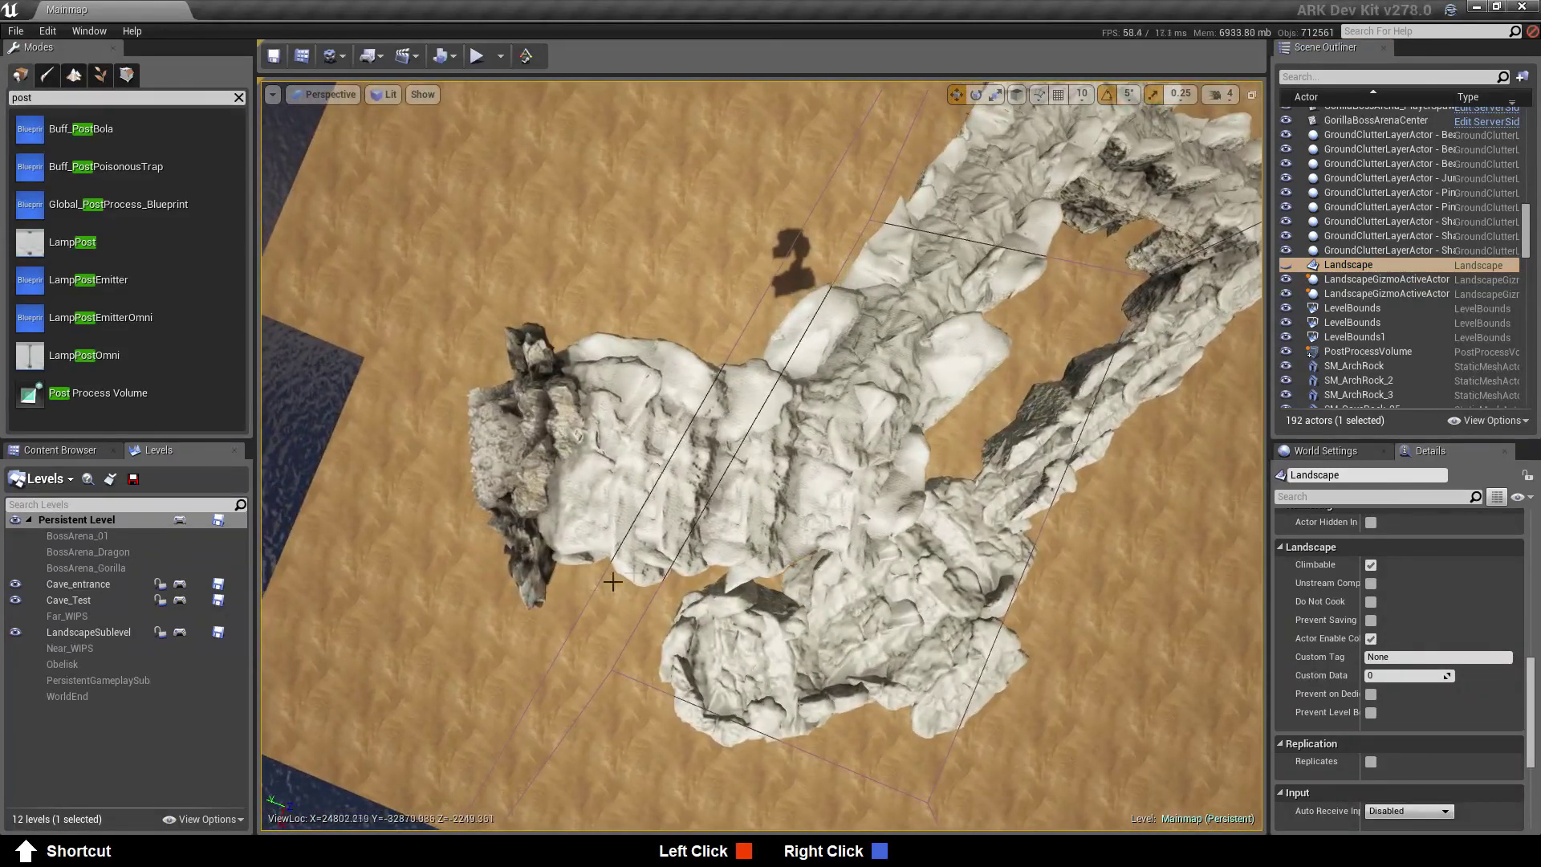
{"action": "left_click_drag", "start_coordinate": [125, 398], "coordinate": [840, 587]}
Stretch PostProcessVolume_2 along Y in the top view so it spans the length of the cave's entrance section
{"action": "key", "text": "space"}
{"action": "key", "text": "space"}
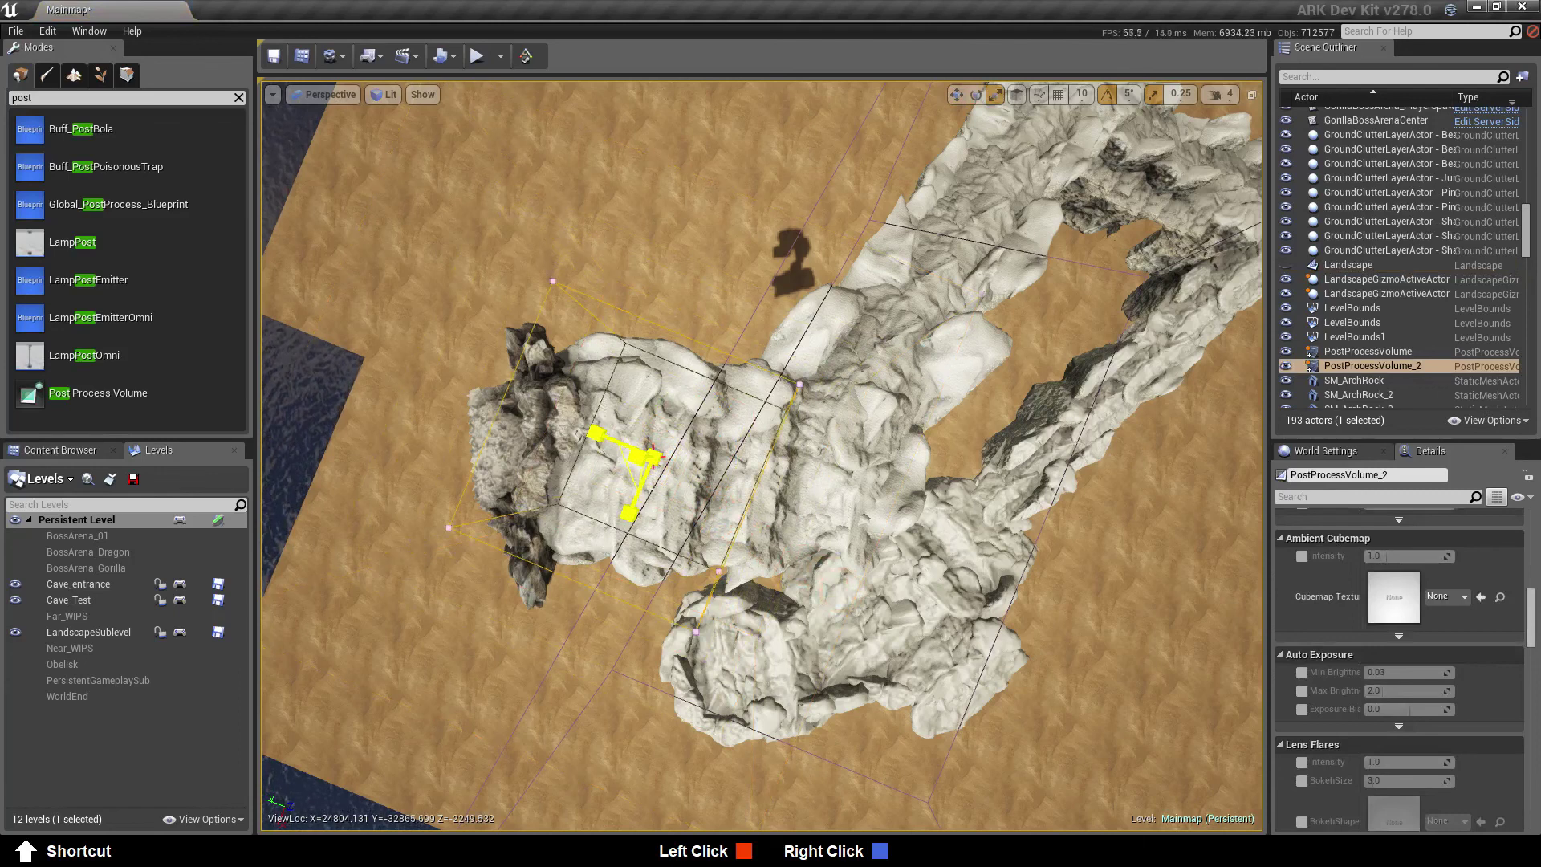
{"action": "key", "text": "space"}
{"action": "left_click", "coordinate": [325, 94]}
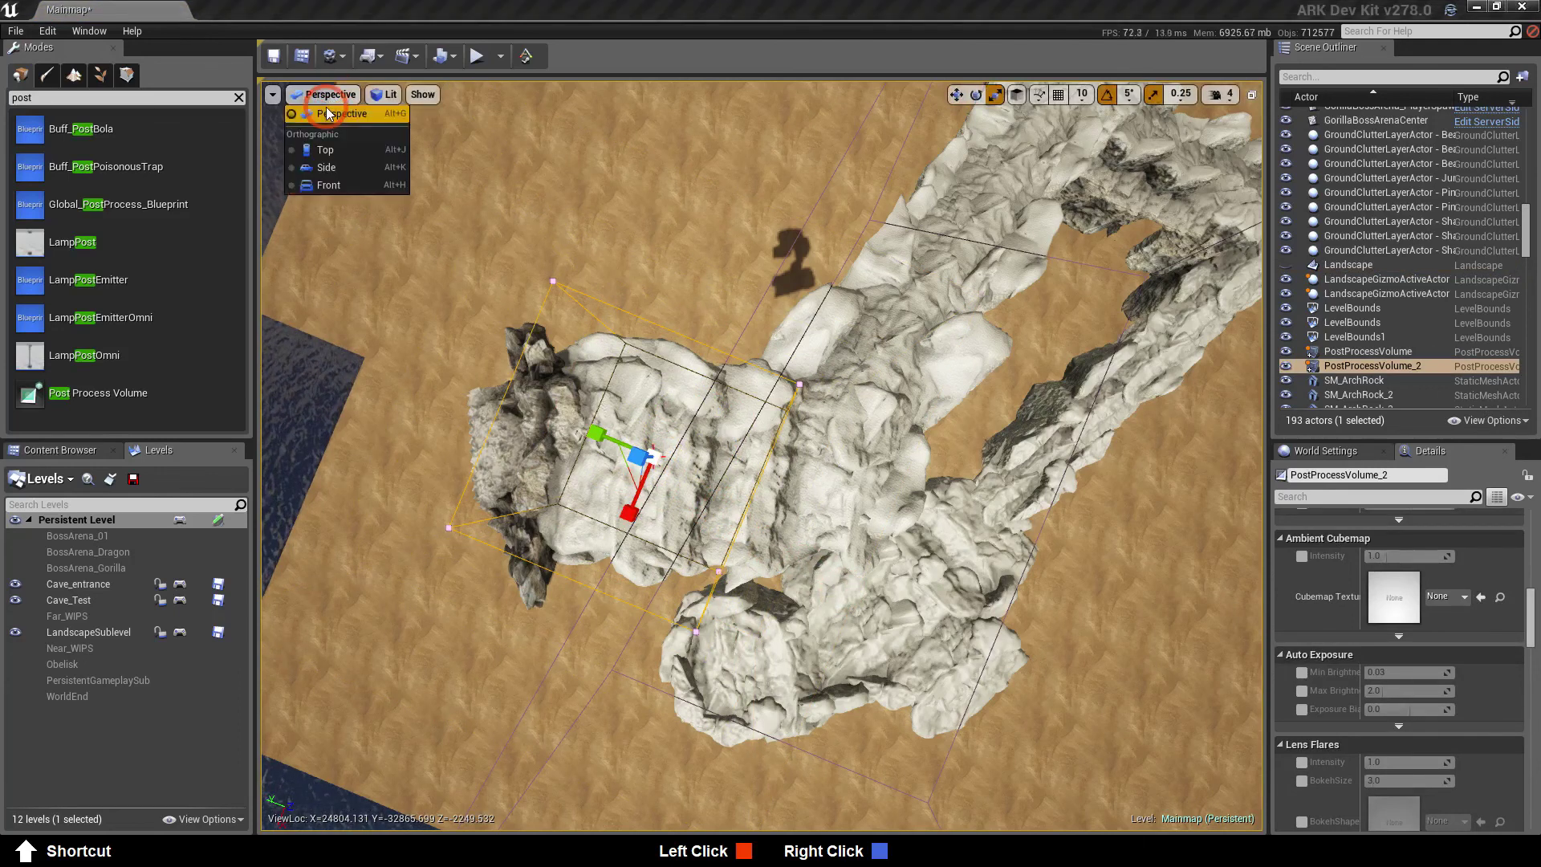
{"action": "left_click", "coordinate": [324, 150]}
{"action": "scroll", "coordinate": [717, 428], "scroll_direction": "up", "scroll_amount": 6}
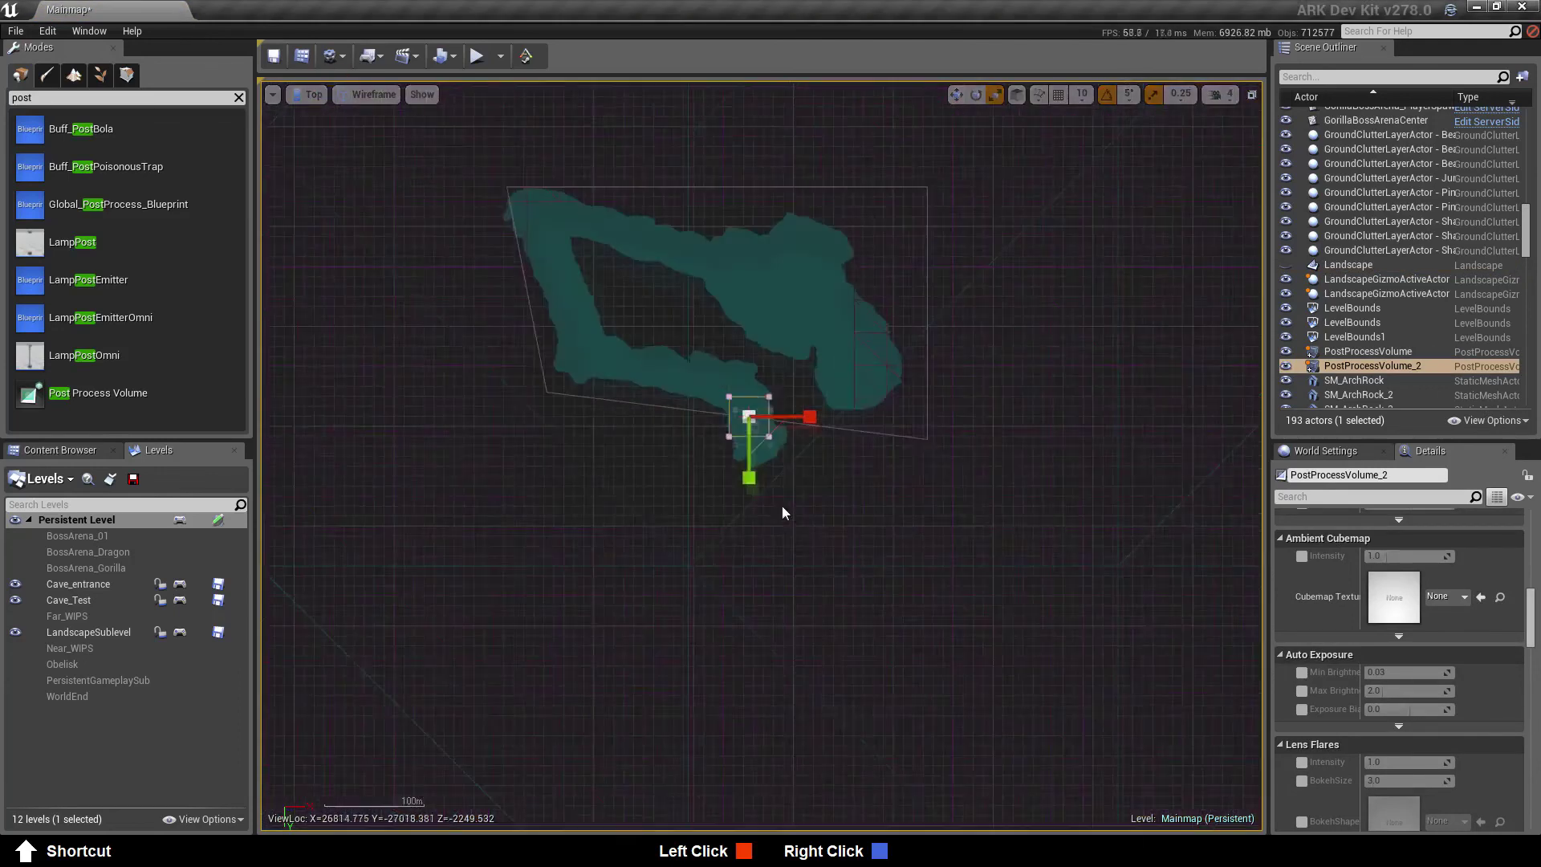
{"action": "scroll", "coordinate": [716, 429], "scroll_direction": "up", "scroll_amount": 2}
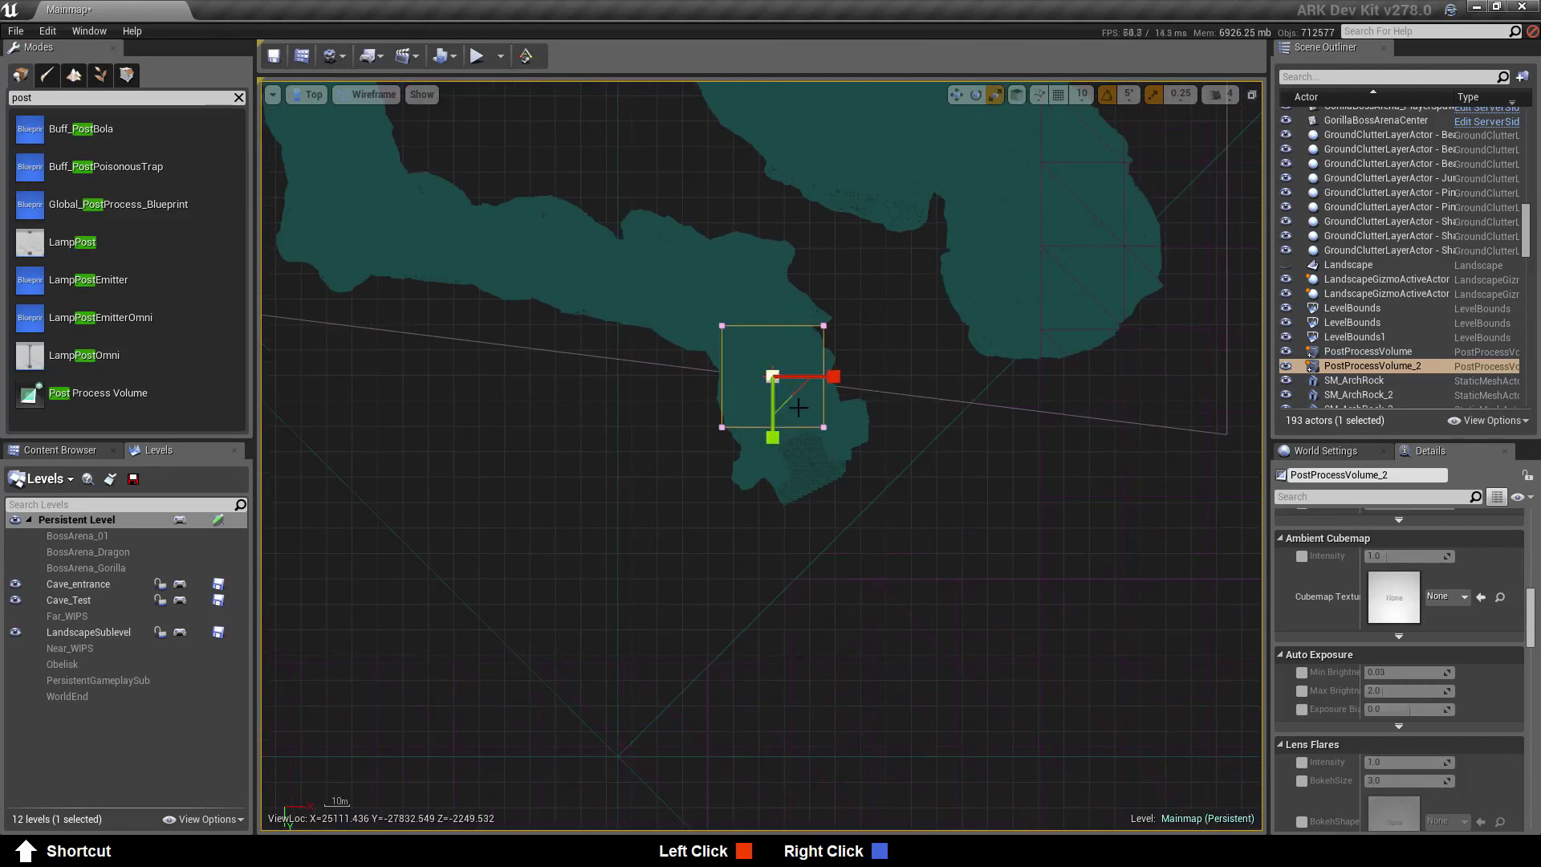
{"action": "left_click_drag", "start_coordinate": [776, 441], "coordinate": [782, 492]}
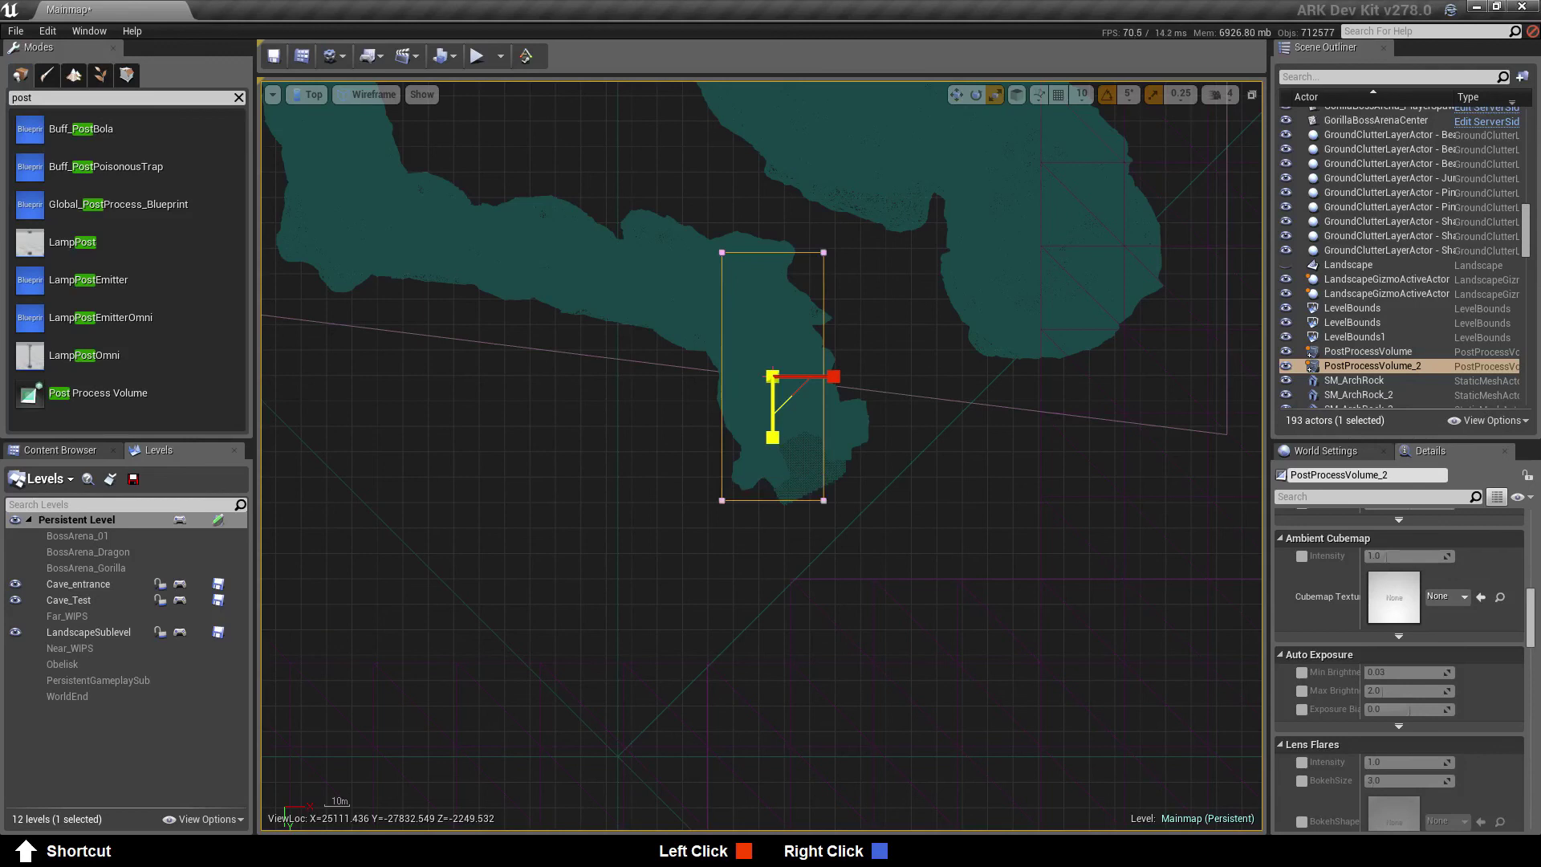
Rotate PostProcessVolume_2 to match the slant of the entrance passage and move it onto that passage in the top view
{"action": "key", "text": "w"}
{"action": "key", "text": "e"}
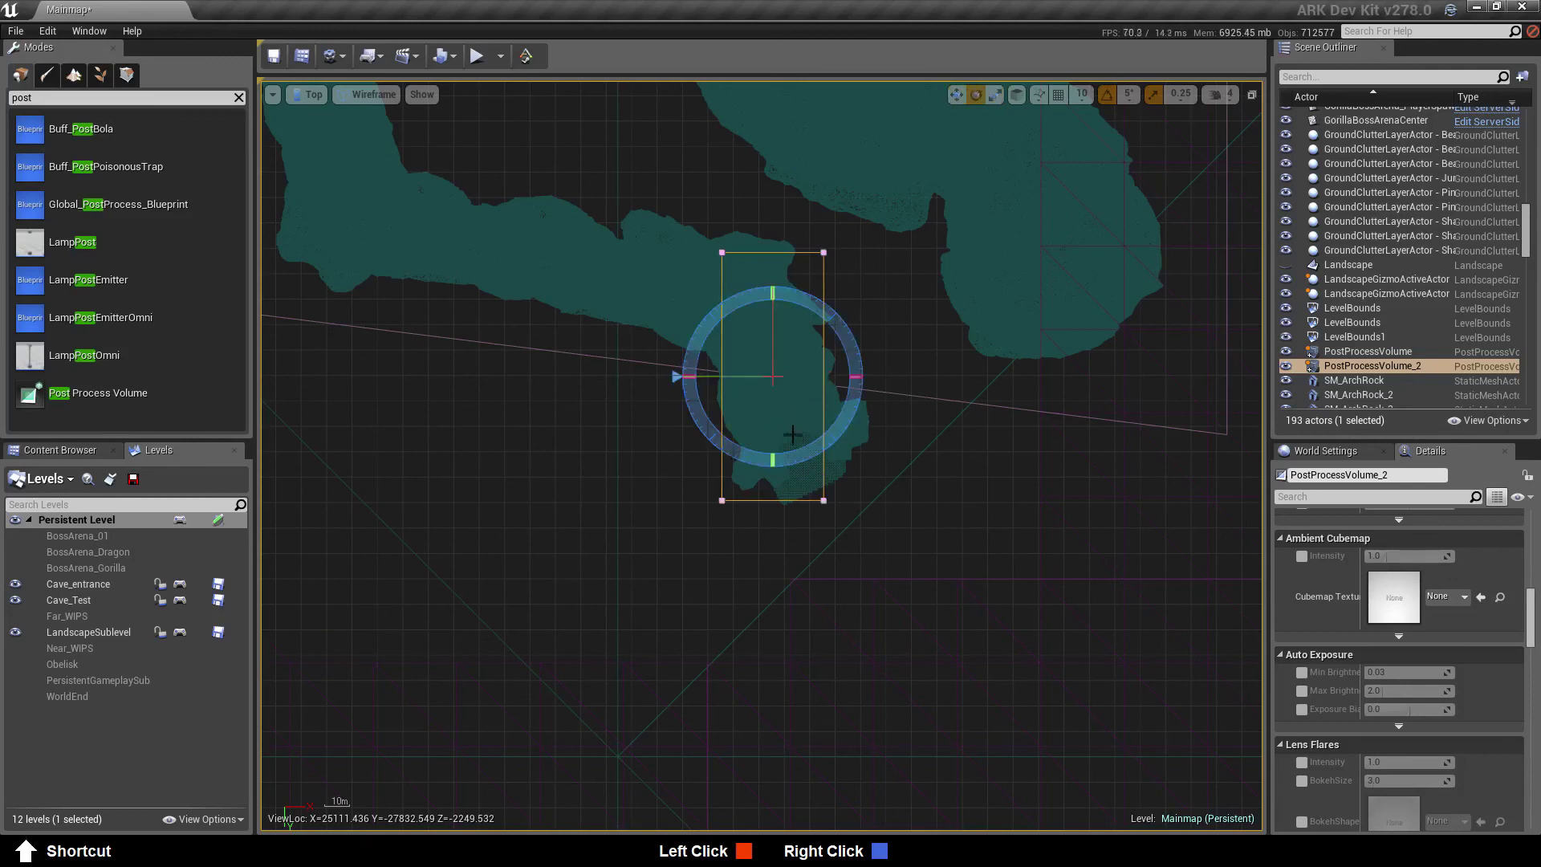
{"action": "left_click_drag", "start_coordinate": [852, 435], "coordinate": [860, 403]}
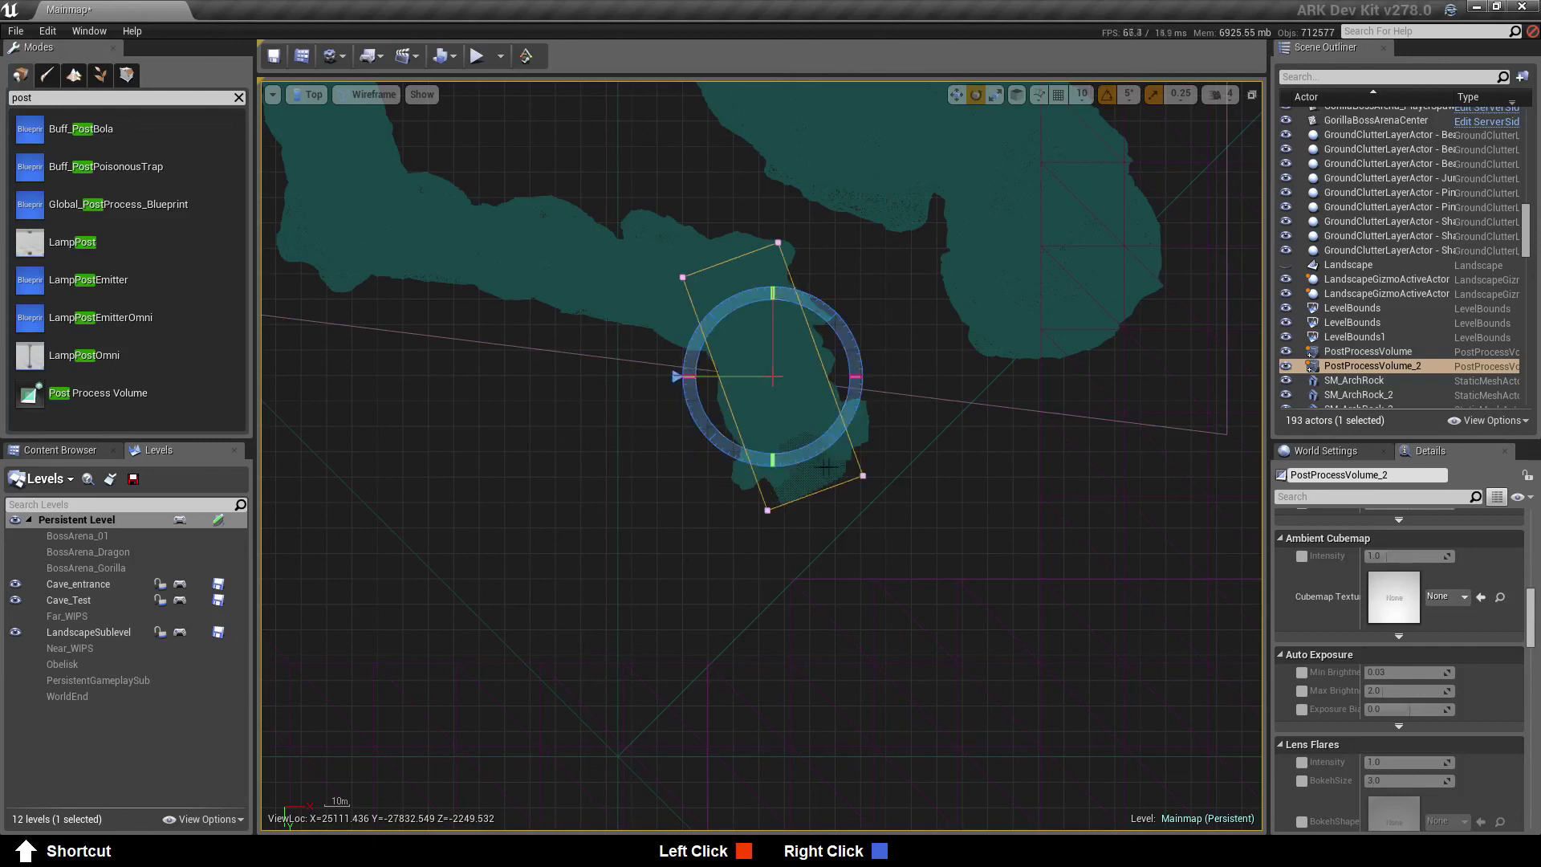
{"action": "key", "text": "r"}
{"action": "key", "text": "w"}
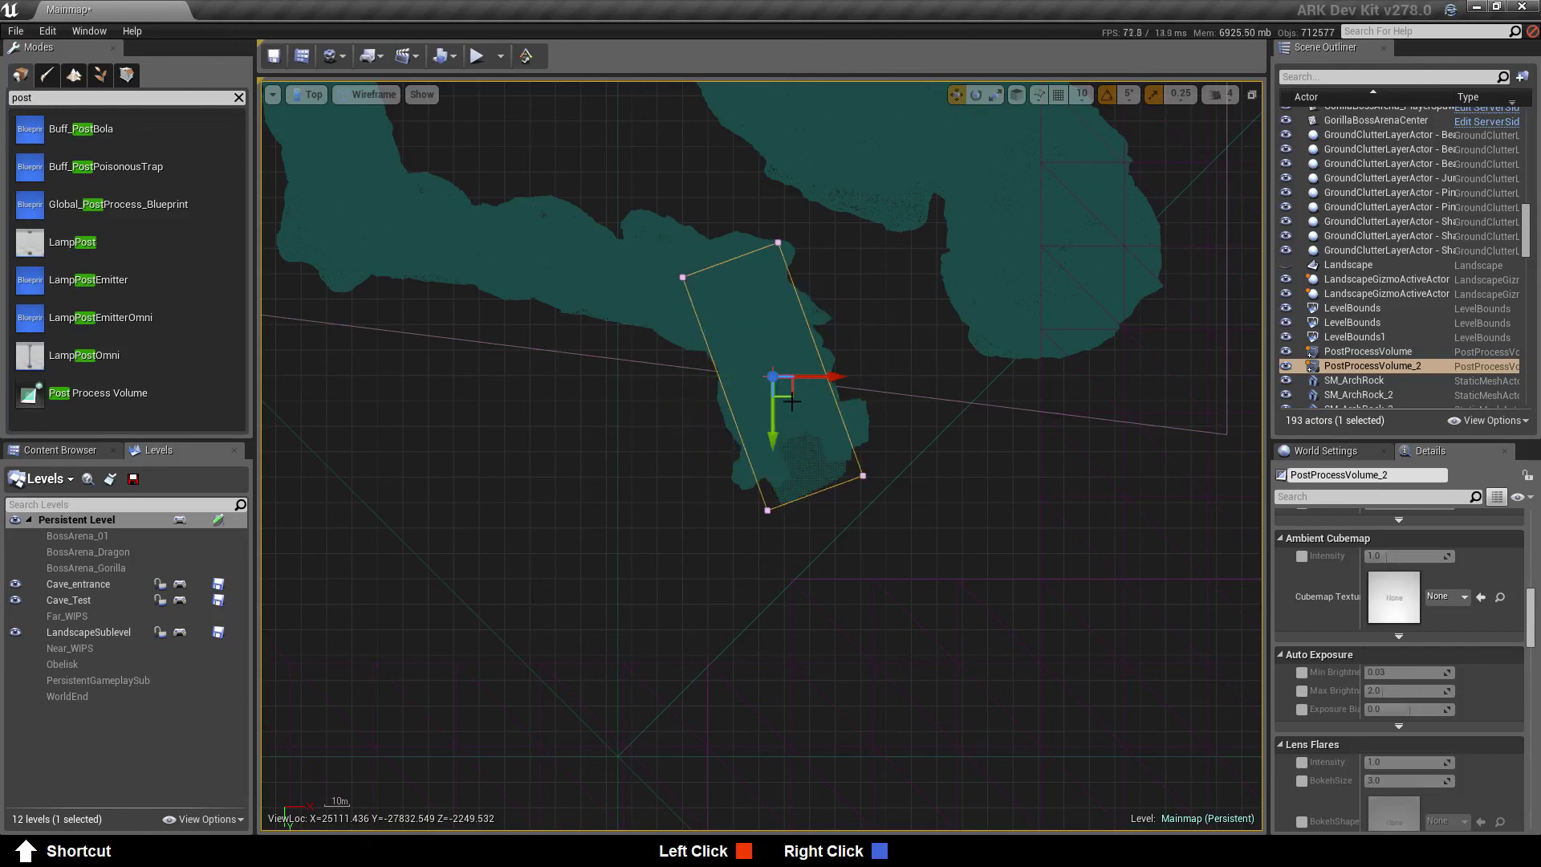
{"action": "left_click_drag", "start_coordinate": [793, 397], "coordinate": [770, 345]}
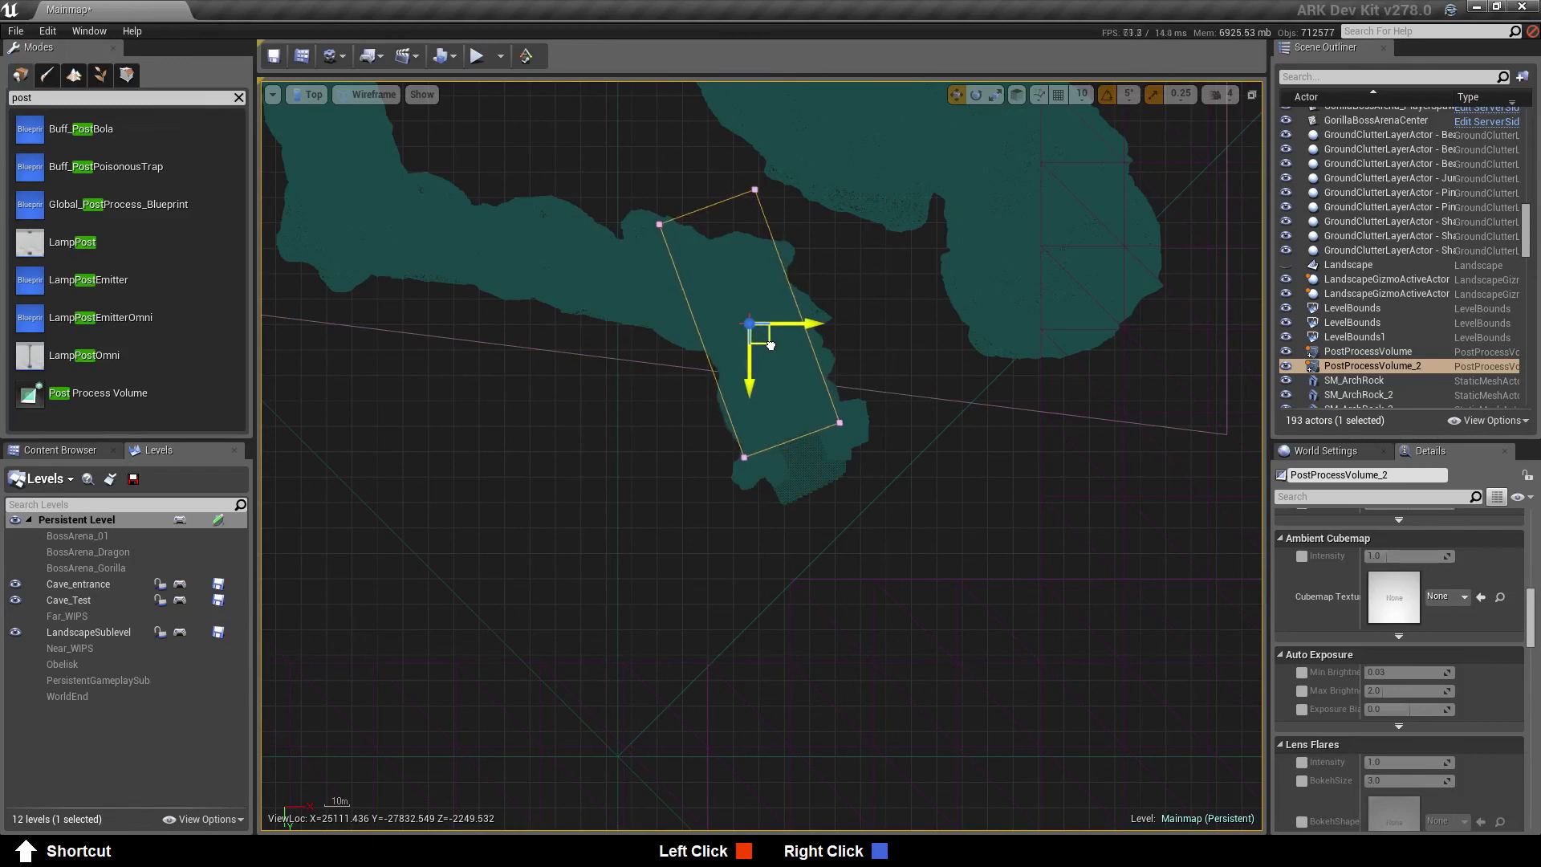
In the front view, adjust PostProcessVolume_2's height and vertical position so it encloses the entrance section from top to bottom
{"action": "left_click", "coordinate": [306, 94]}
{"action": "left_click", "coordinate": [317, 187]}
{"action": "left_click", "coordinate": [785, 615]}
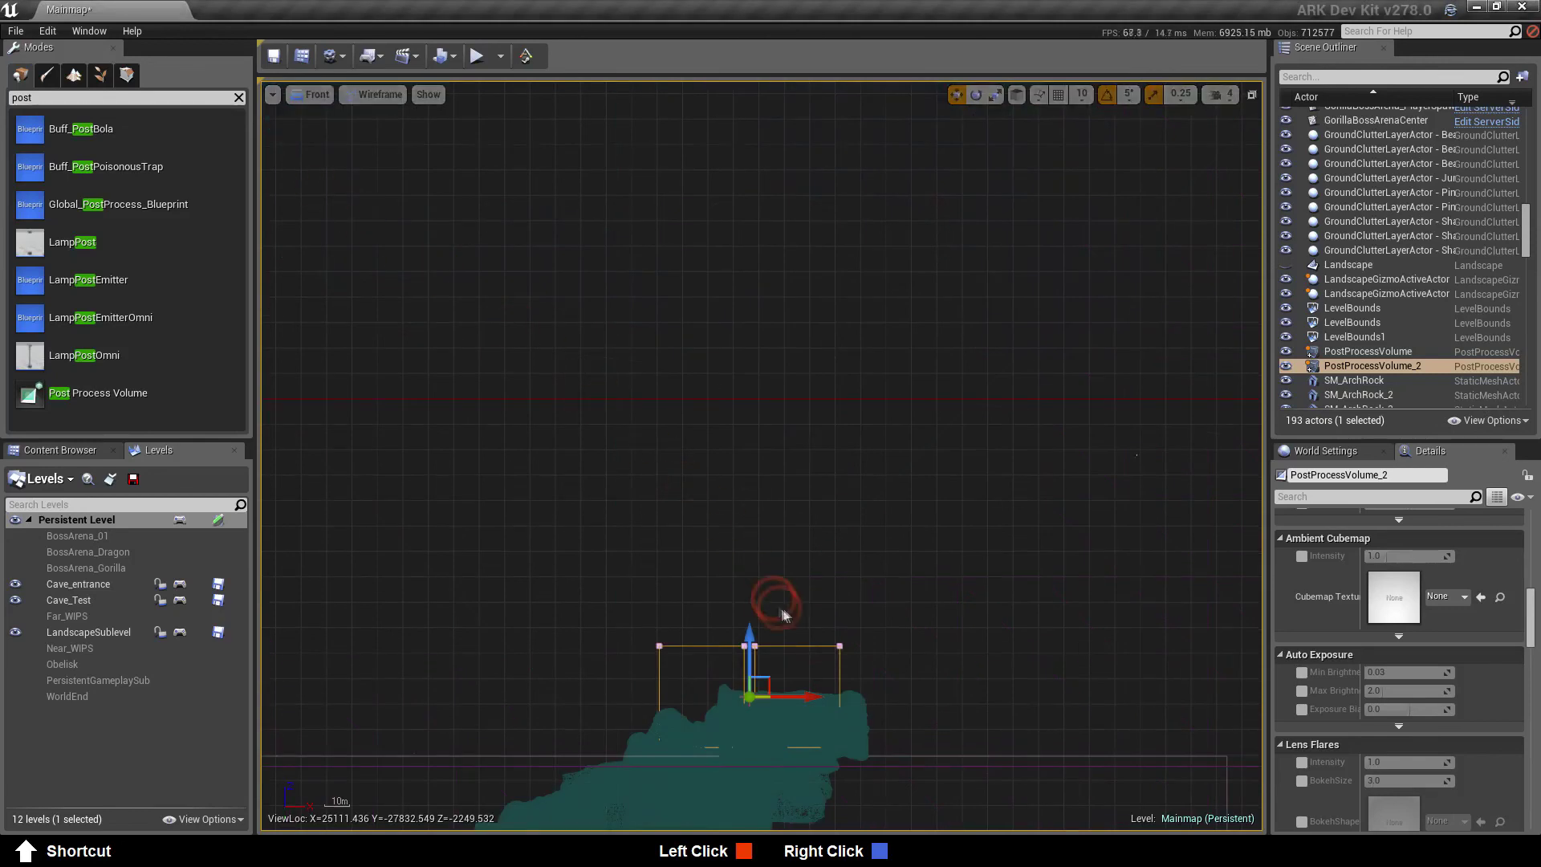
{"action": "middle_click_drag", "start_coordinate": [897, 662], "coordinate": [874, 452]}
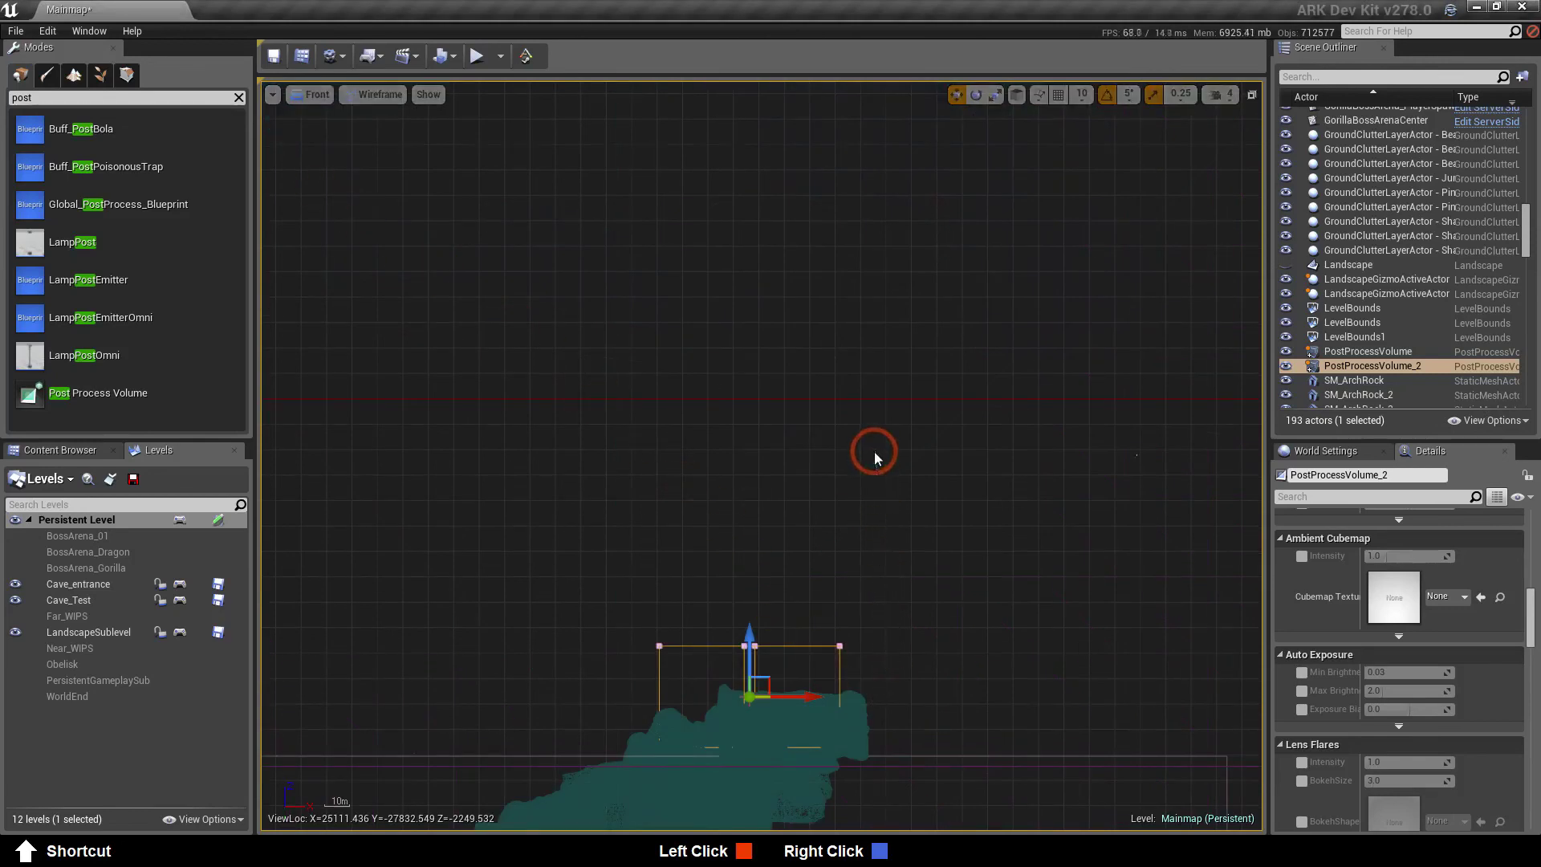
{"action": "right_click_drag", "start_coordinate": [907, 674], "coordinate": [889, 317]}
{"action": "key", "text": "e"}
{"action": "key", "text": "r"}
{"action": "left_click_drag", "start_coordinate": [745, 304], "coordinate": [746, 387]}
{"action": "key", "text": "w"}
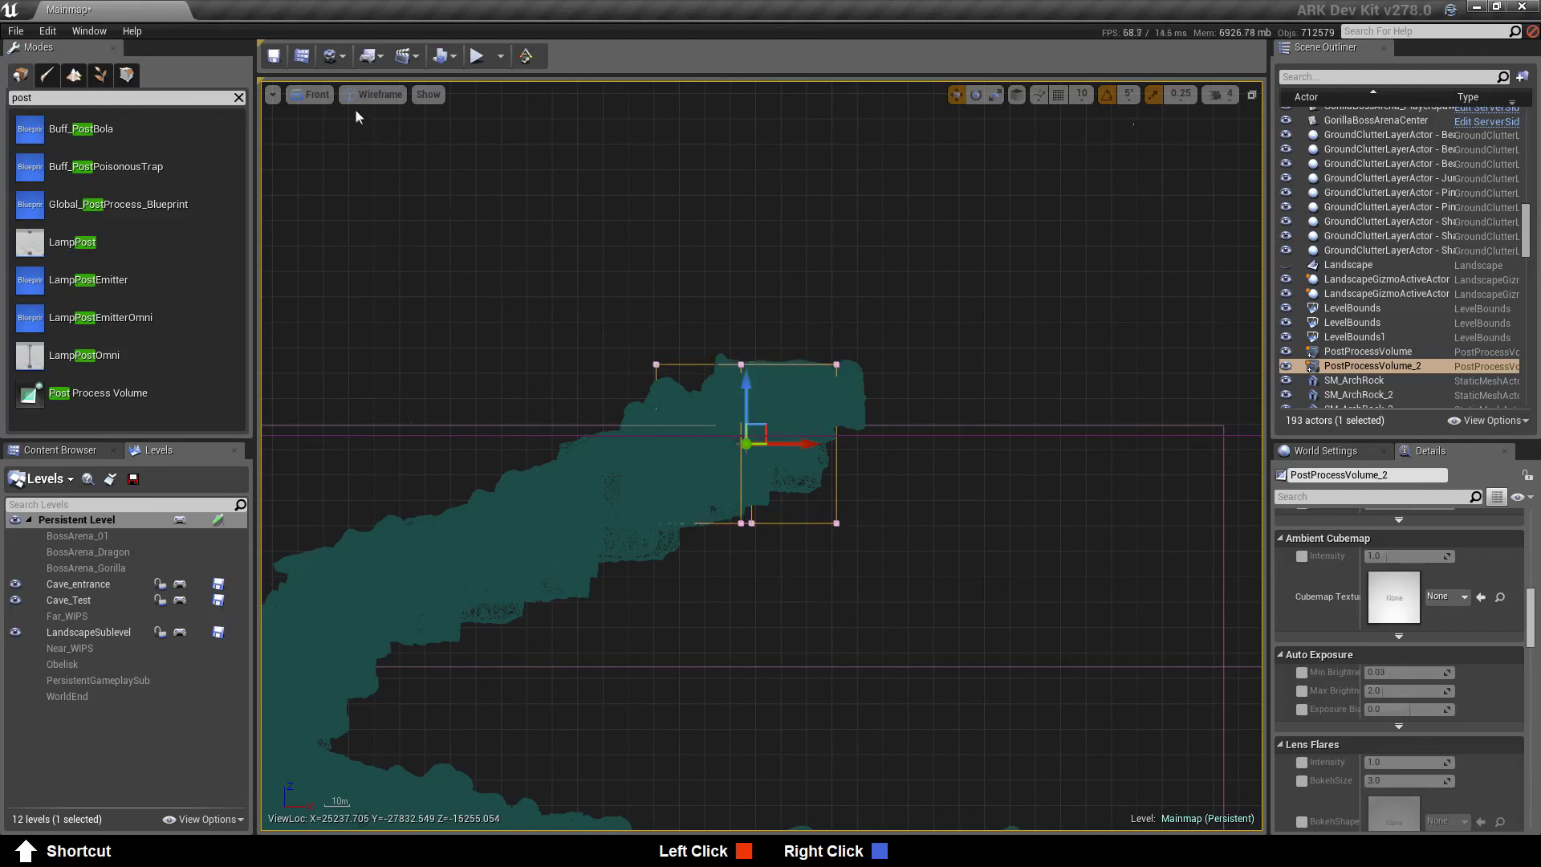
Examine in the perspective view how PostProcessVolume_2 covers the cave entrance
{"action": "left_click", "coordinate": [311, 94]}
{"action": "left_click", "coordinate": [317, 127]}
{"action": "left_click", "coordinate": [687, 309]}
{"action": "left_click_drag", "start_coordinate": [688, 309], "coordinate": [696, 261]}
{"action": "right_click_drag", "start_coordinate": [697, 261], "coordinate": [690, 201]}
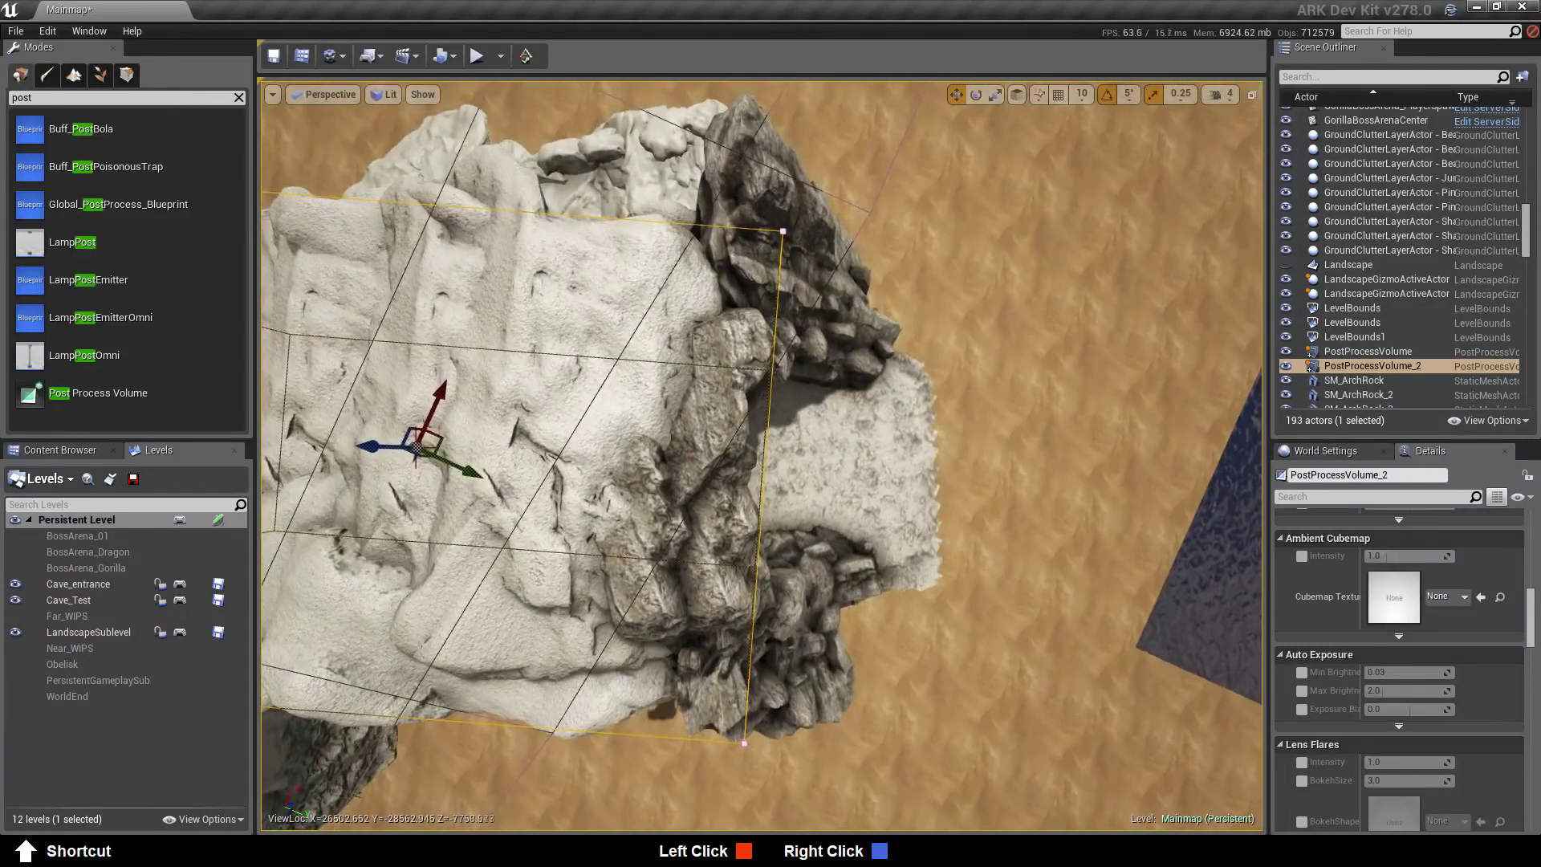
{"action": "right_click_drag", "start_coordinate": [711, 349], "coordinate": [711, 348]}
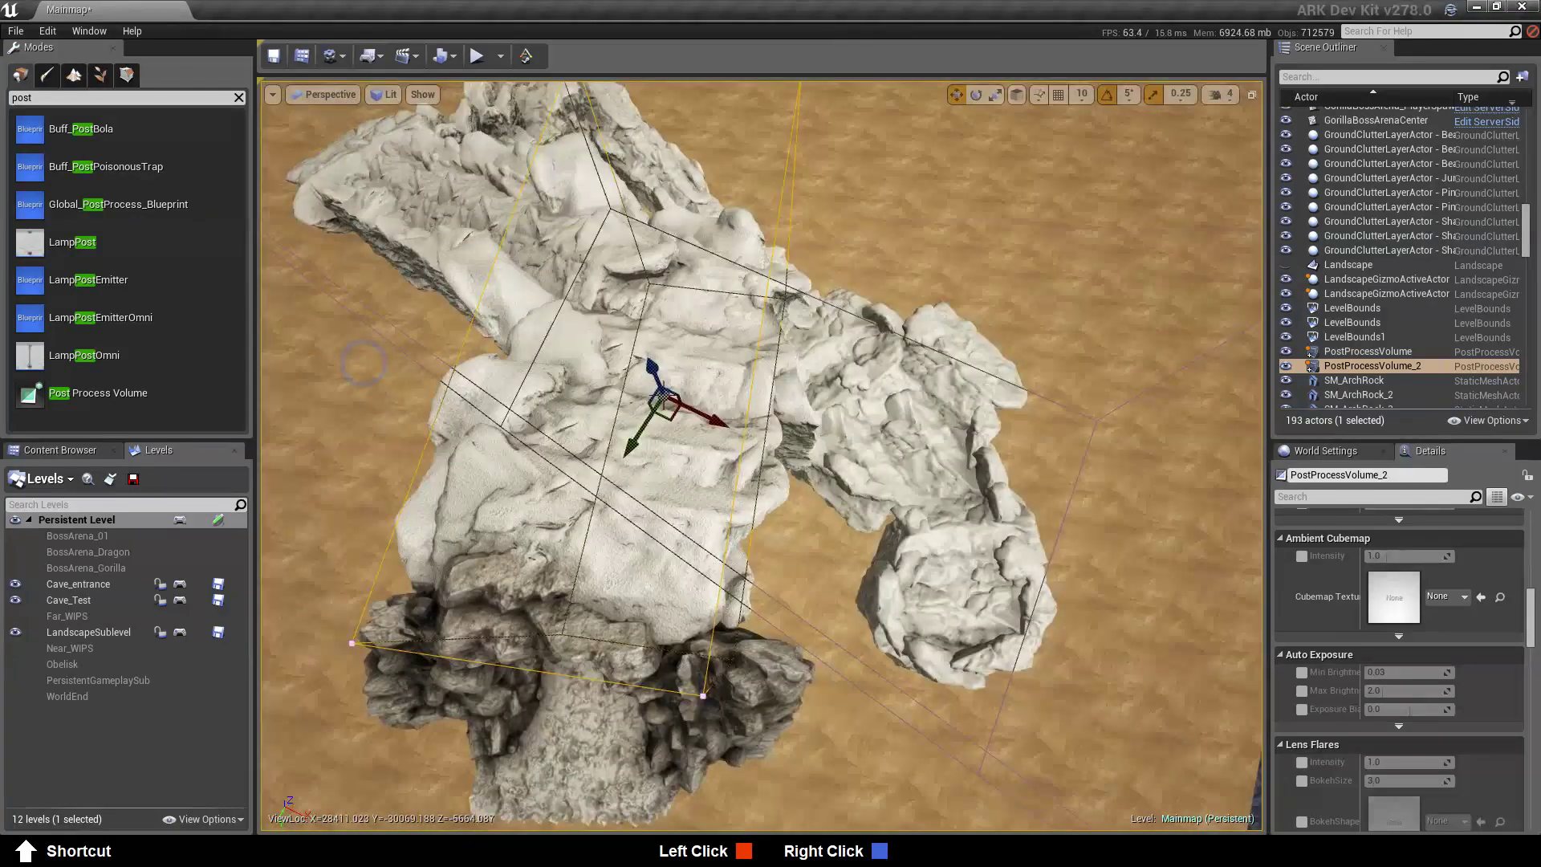
{"action": "right_click_drag", "start_coordinate": [363, 363], "coordinate": [363, 363]}
In the top view, place another Post Process Volume over the passage adjoining the entrance section and enlarge it, mainly along X, to span the passage
{"action": "left_click", "coordinate": [324, 94]}
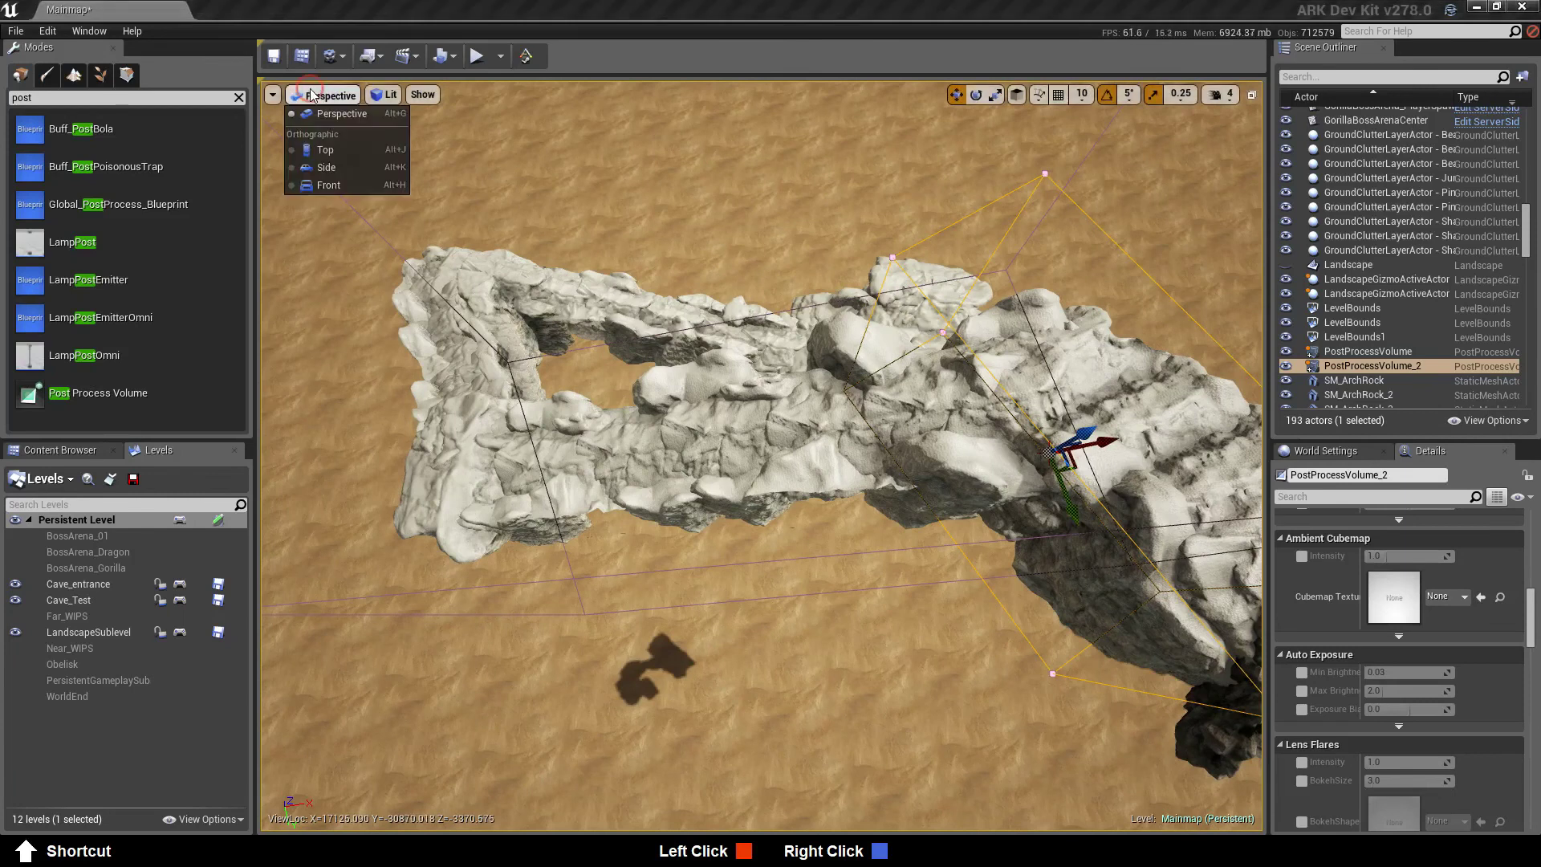
{"action": "left_click", "coordinate": [321, 150]}
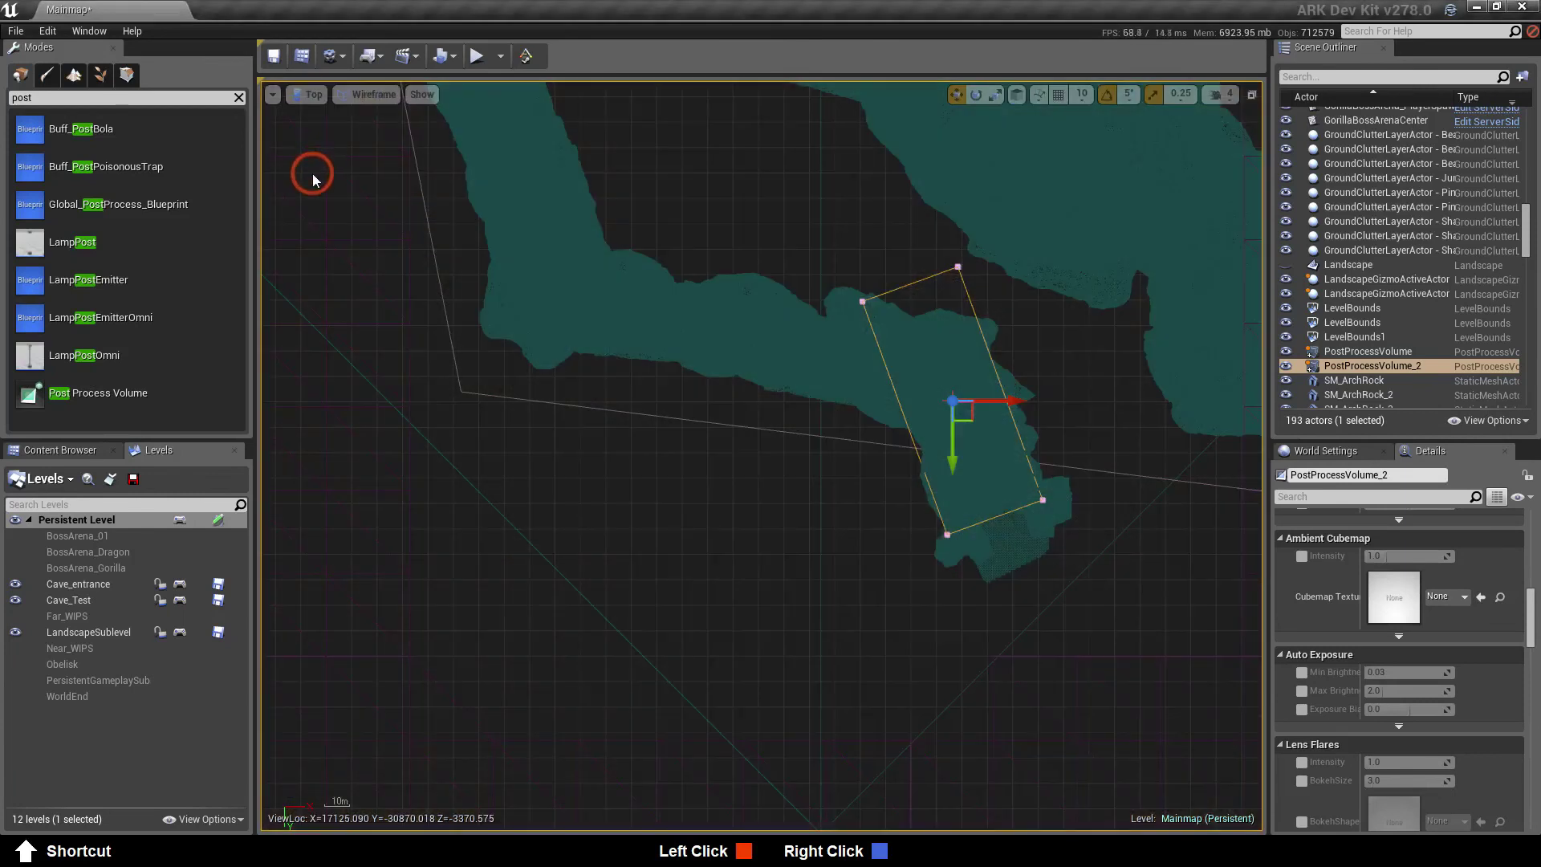
{"action": "right_click_drag", "start_coordinate": [665, 376], "coordinate": [640, 523]}
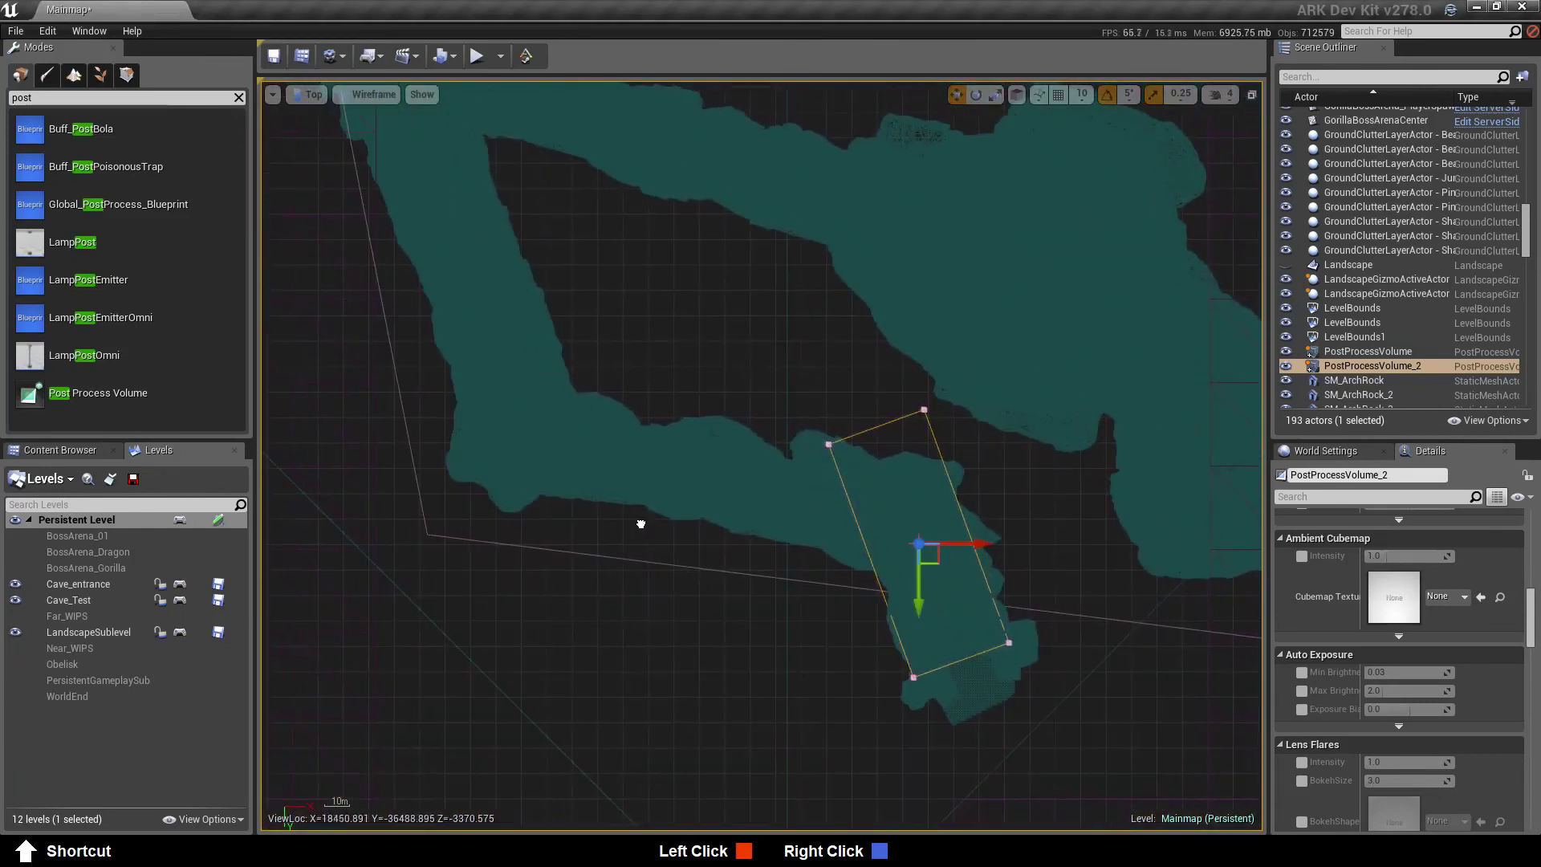
{"action": "left_click_drag", "start_coordinate": [89, 392], "coordinate": [689, 468]}
{"action": "key", "text": "e"}
{"action": "key", "text": "r"}
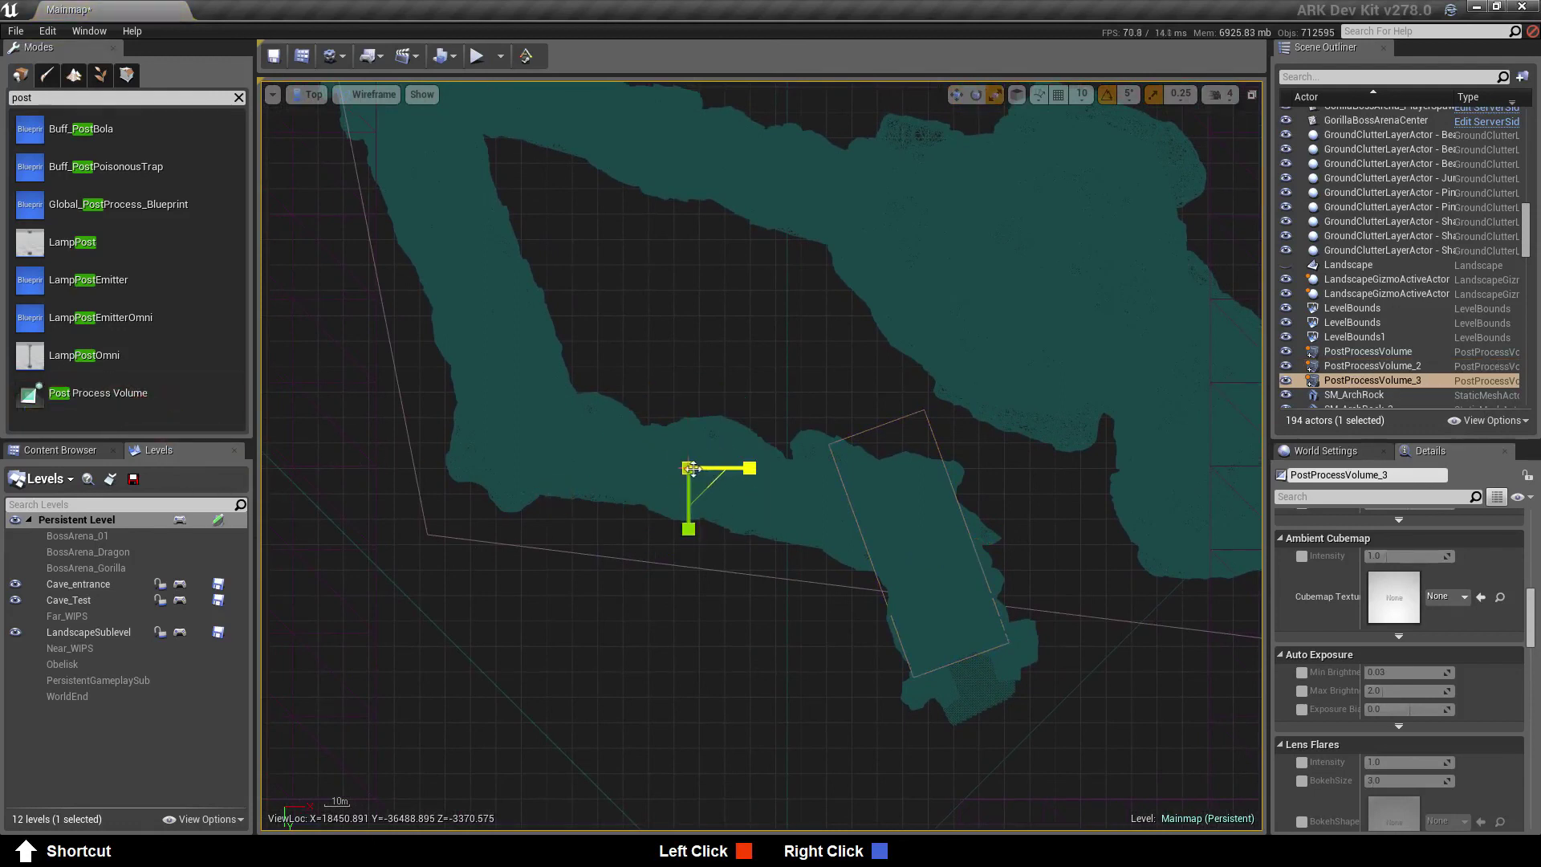
{"action": "left_click_drag", "start_coordinate": [726, 495], "coordinate": [882, 613]}
{"action": "left_click_drag", "start_coordinate": [749, 467], "coordinate": [848, 483]}
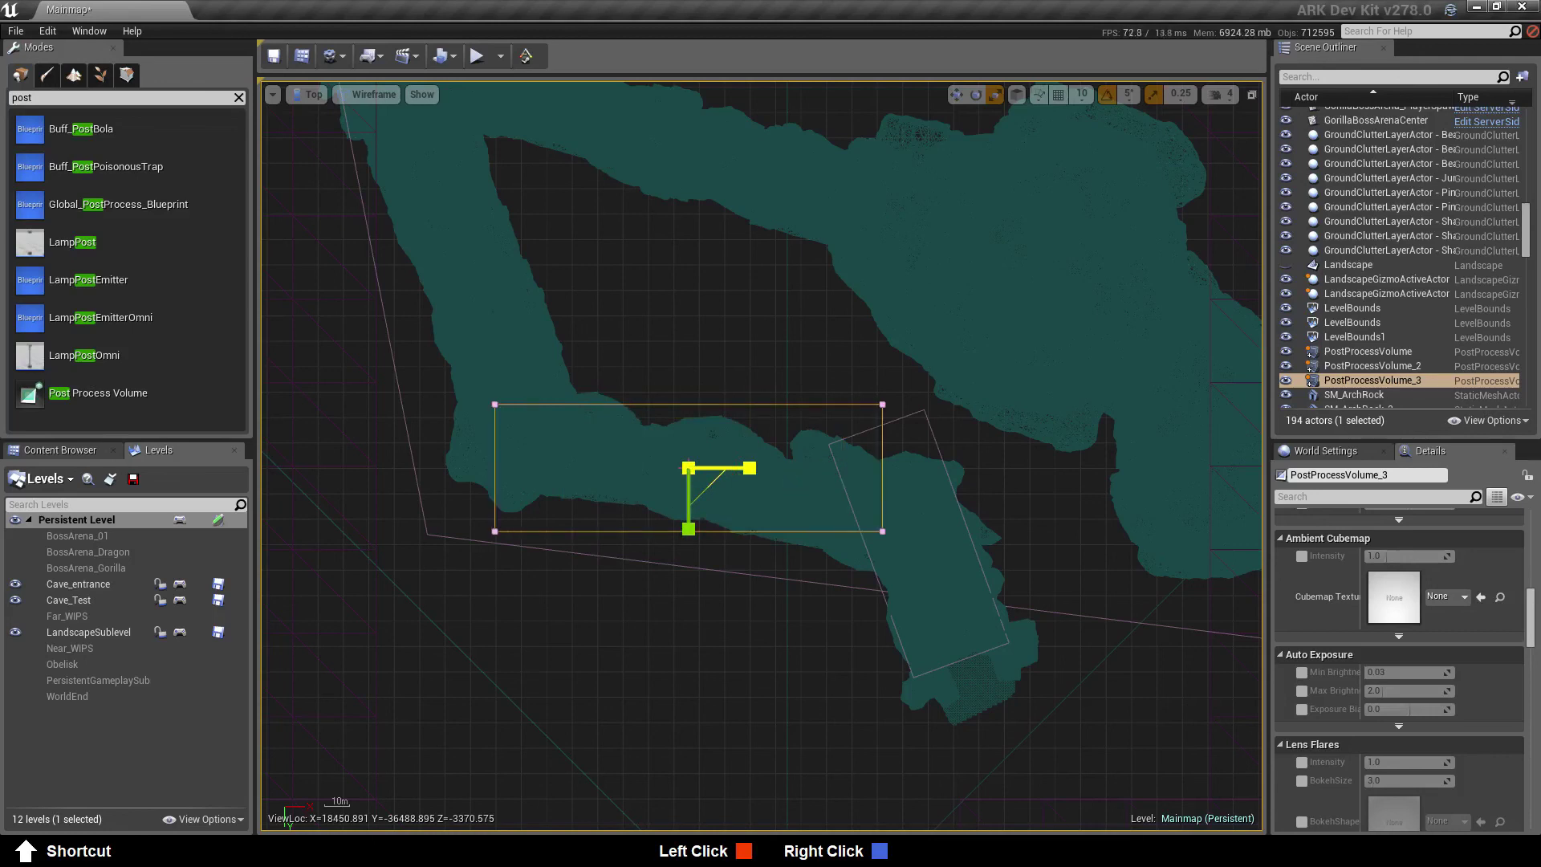
Rotate PostProcessVolume_3 by 10° to follow its passage and nudge it so it overlaps the entrance volume
{"action": "key", "text": "w"}
{"action": "key", "text": "e"}
{"action": "left_click_drag", "start_coordinate": [706, 538], "coordinate": [757, 556]}
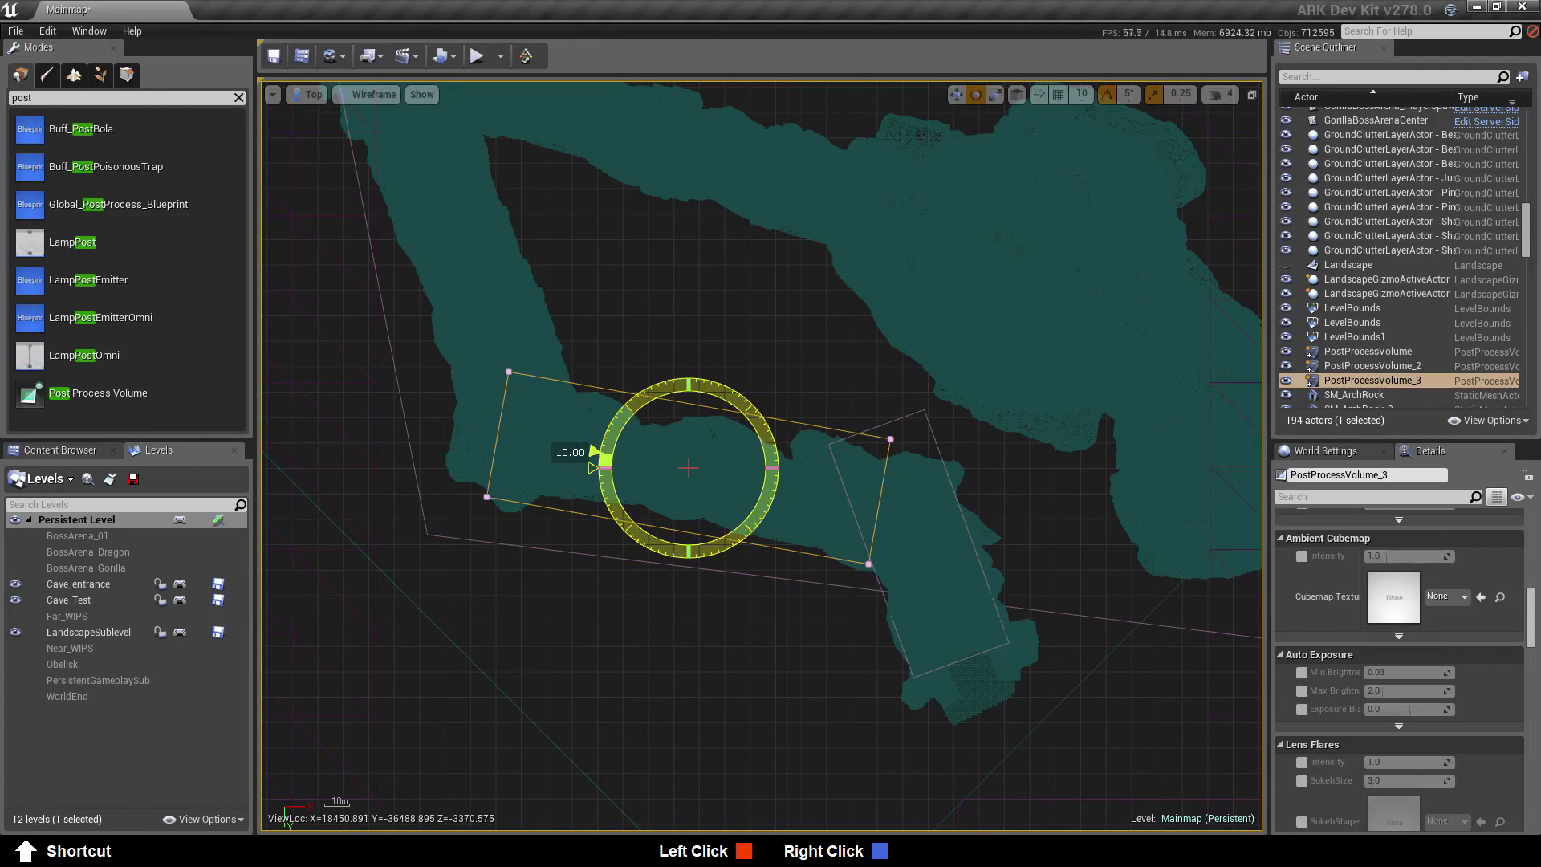
{"action": "left_click_drag", "start_coordinate": [757, 557], "coordinate": [758, 556]}
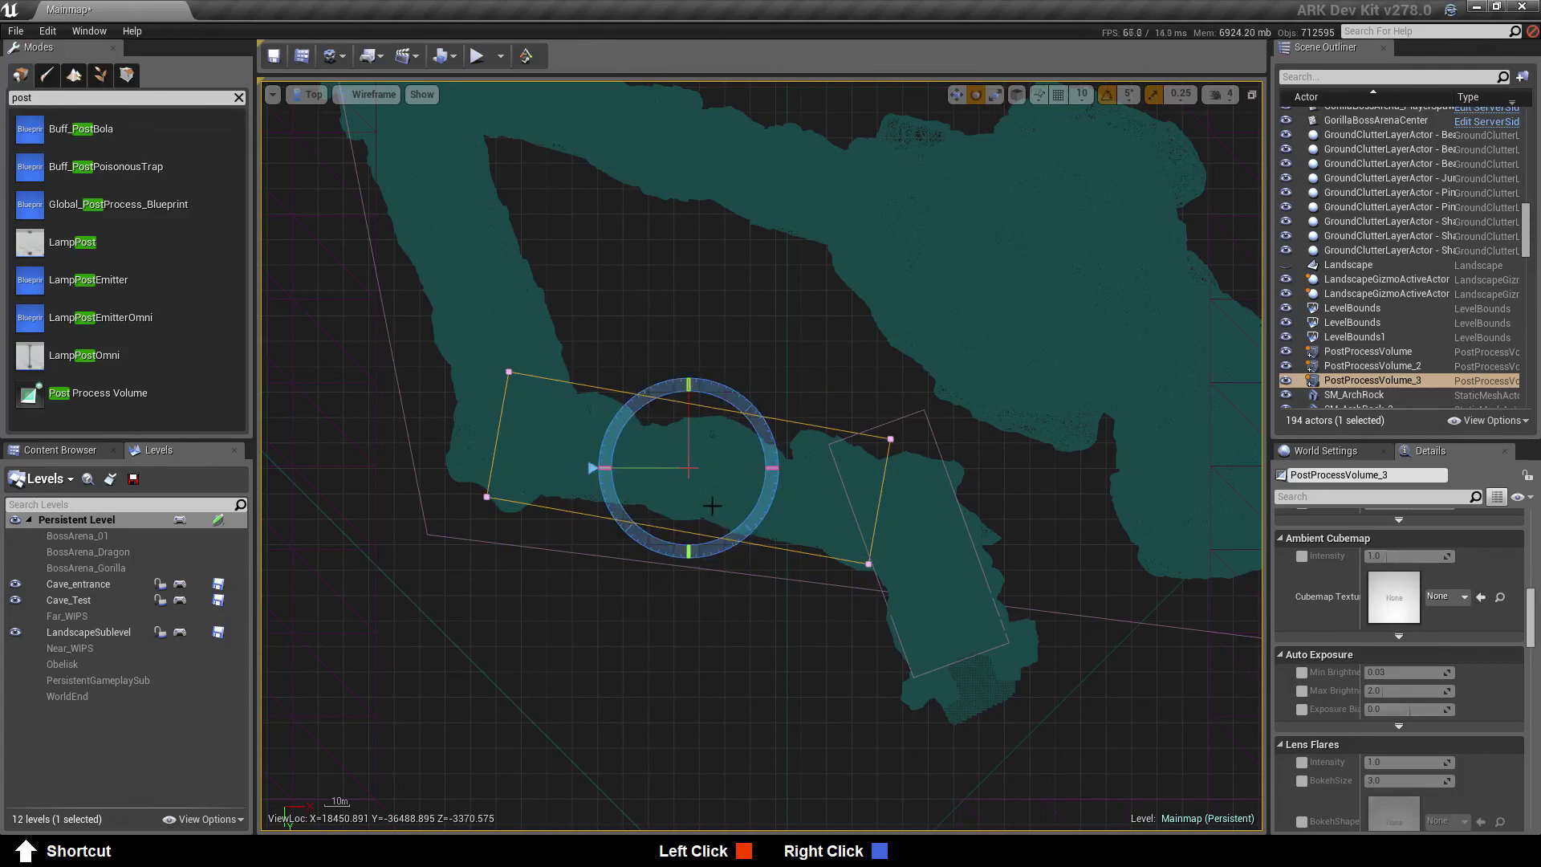
{"action": "key", "text": "r"}
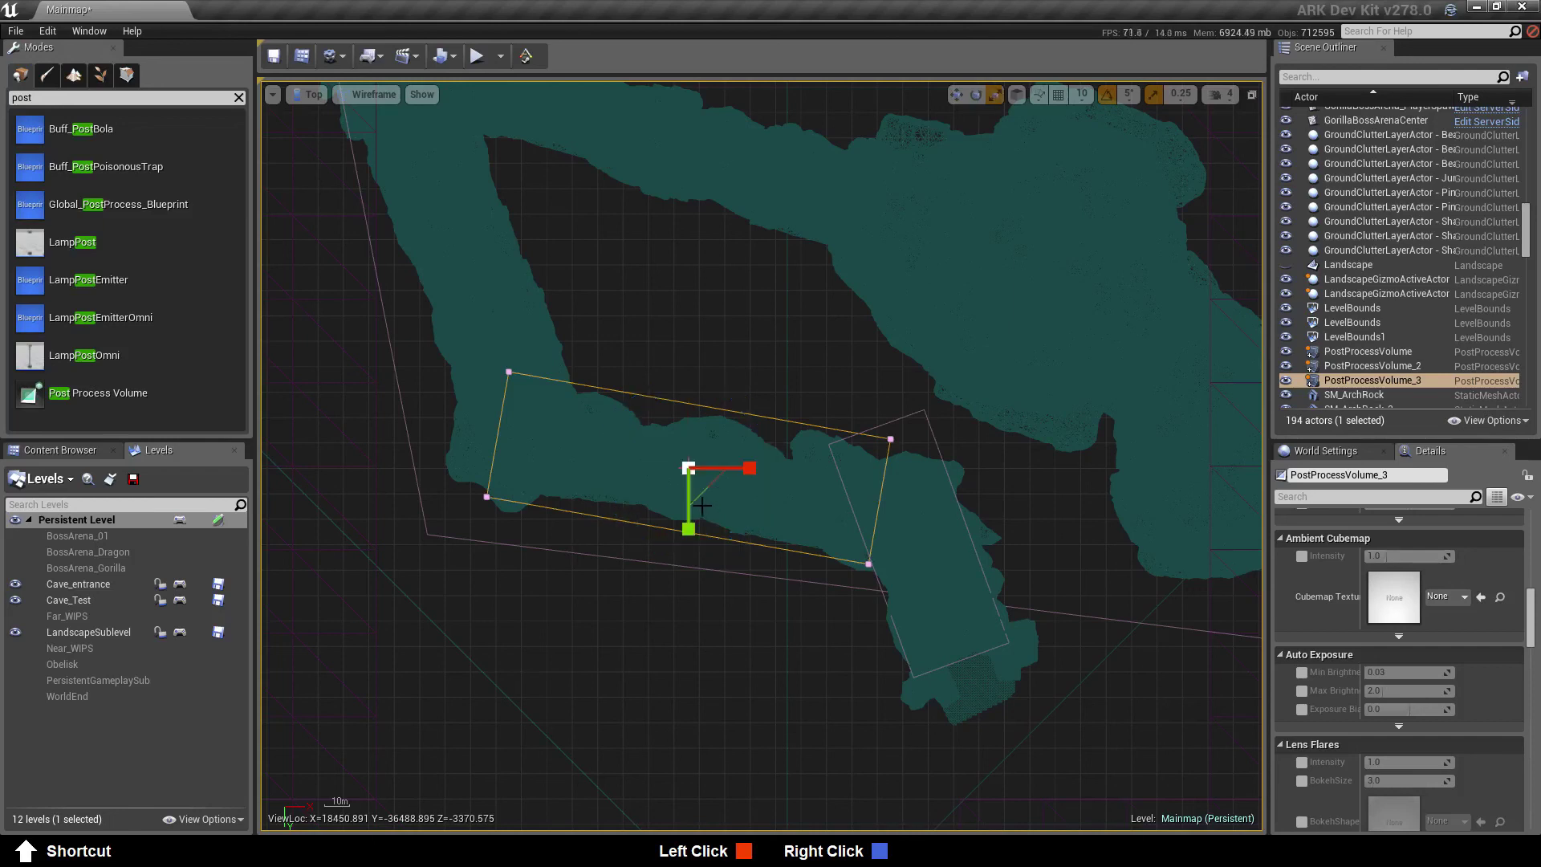
{"action": "left_click_drag", "start_coordinate": [703, 489], "coordinate": [702, 501]}
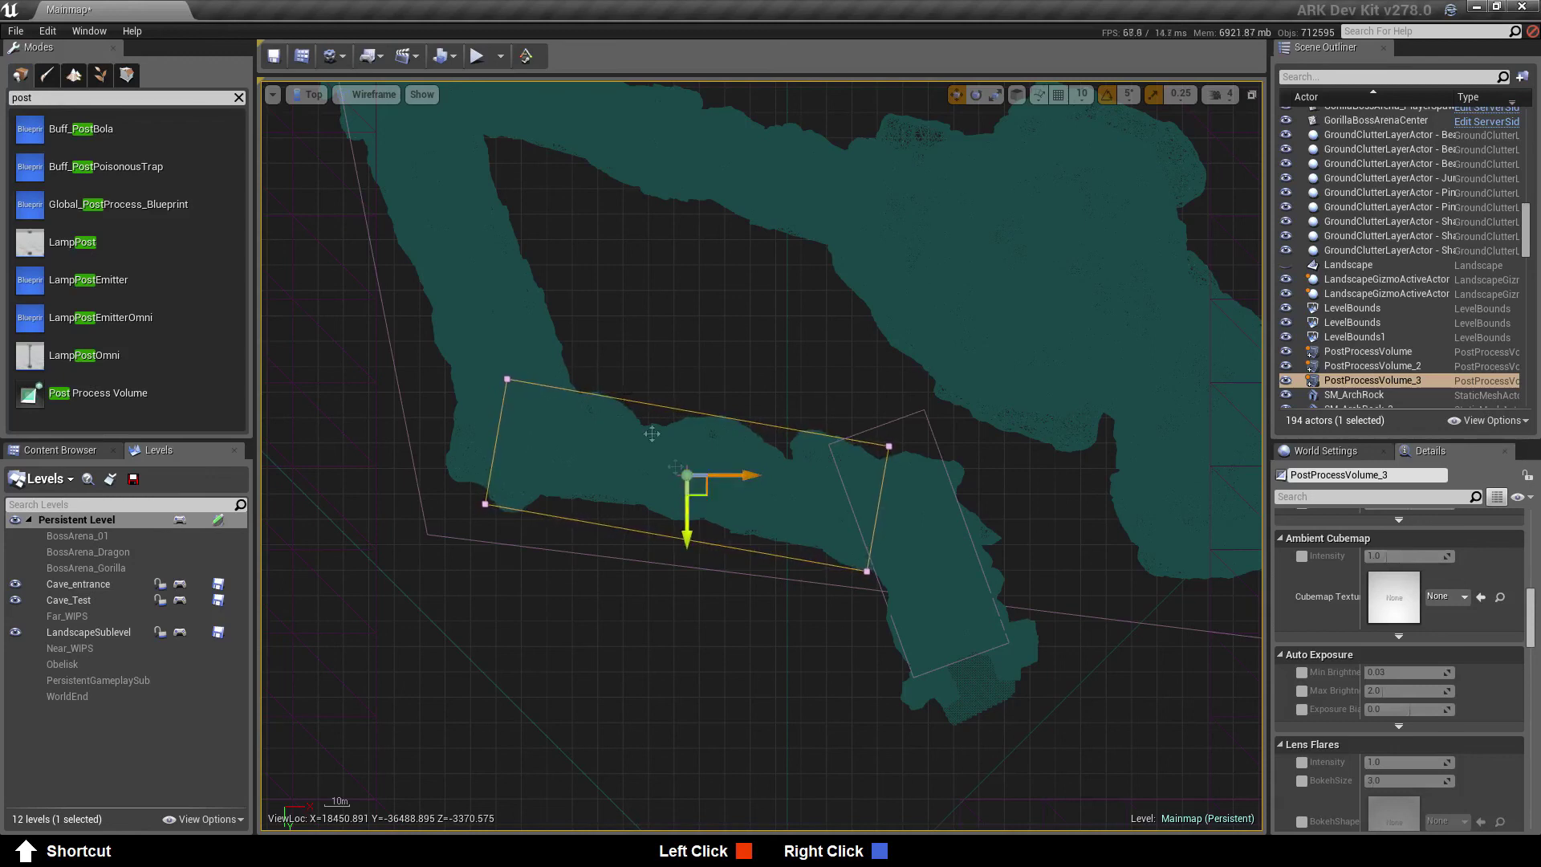
In the front view, lower PostProcessVolume_3 and stretch it vertically to enclose the sloping passage
{"action": "left_click", "coordinate": [304, 96]}
{"action": "left_click", "coordinate": [321, 188]}
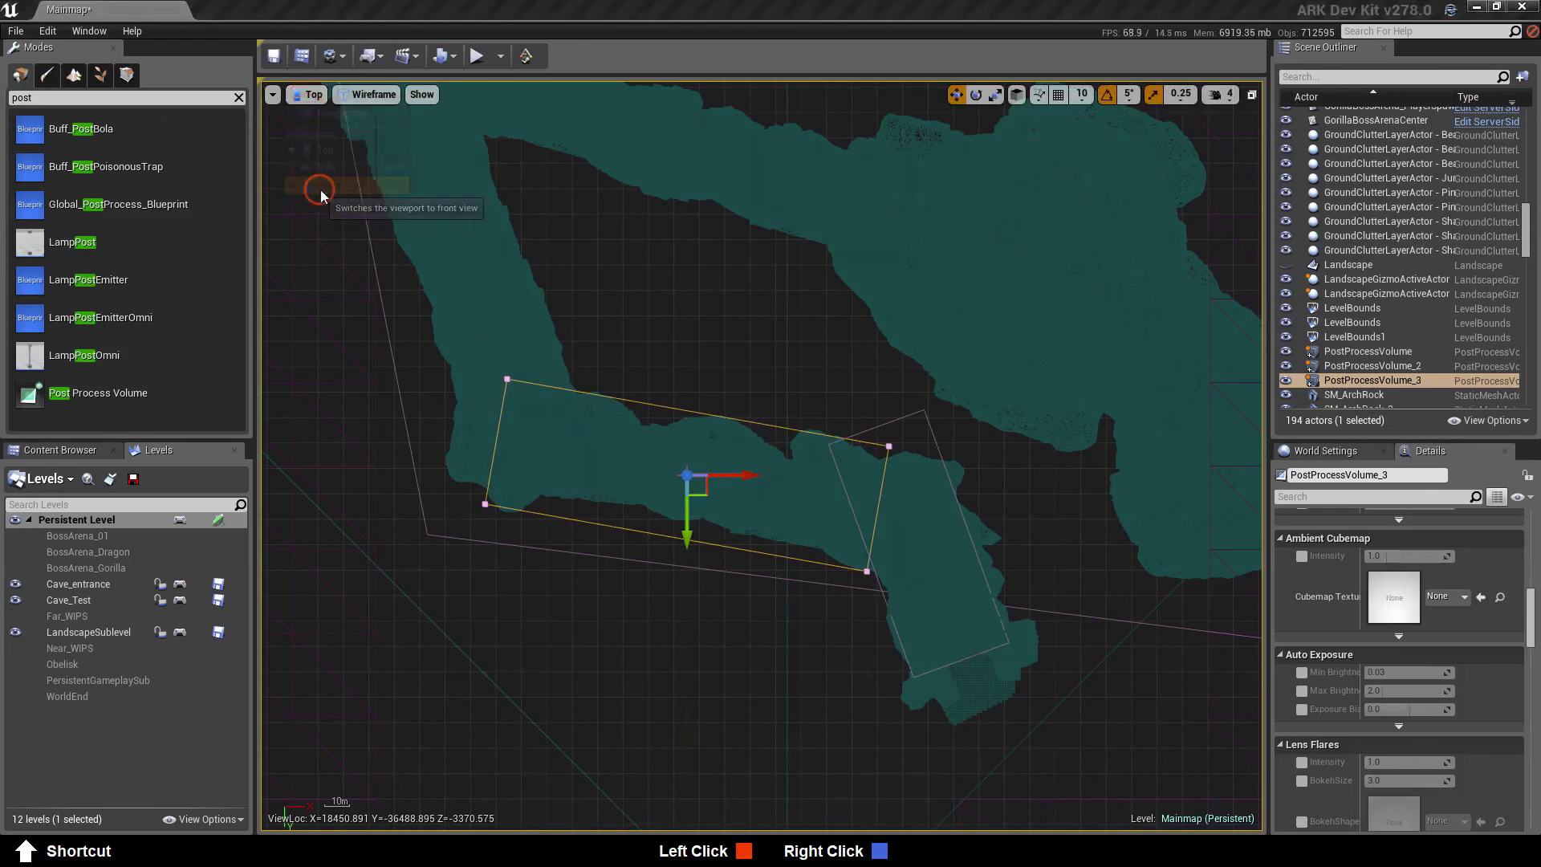
{"action": "right_click_drag", "start_coordinate": [686, 625], "coordinate": [713, 268]}
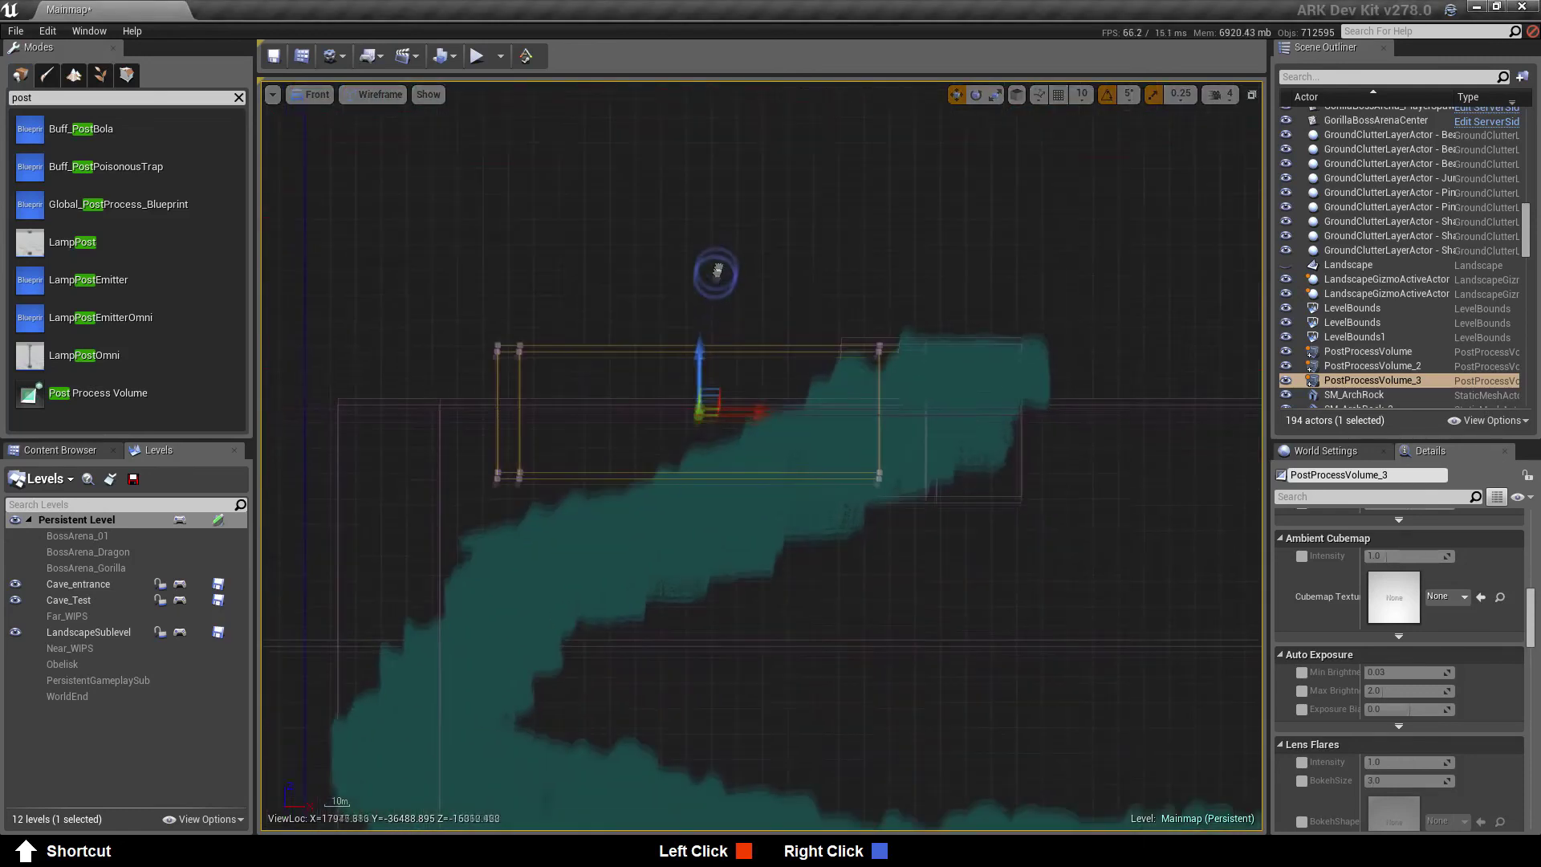
{"action": "key", "text": "e"}
{"action": "key", "text": "r"}
{"action": "left_click_drag", "start_coordinate": [713, 321], "coordinate": [720, 407]}
{"action": "key", "text": "e"}
{"action": "key", "text": "r"}
{"action": "left_click_drag", "start_coordinate": [712, 392], "coordinate": [713, 431]}
{"action": "key", "text": "w"}
Return to the top view and place another Post Process Volume over the long passage beyond PostProcessVolume_3
{"action": "left_click", "coordinate": [310, 94]}
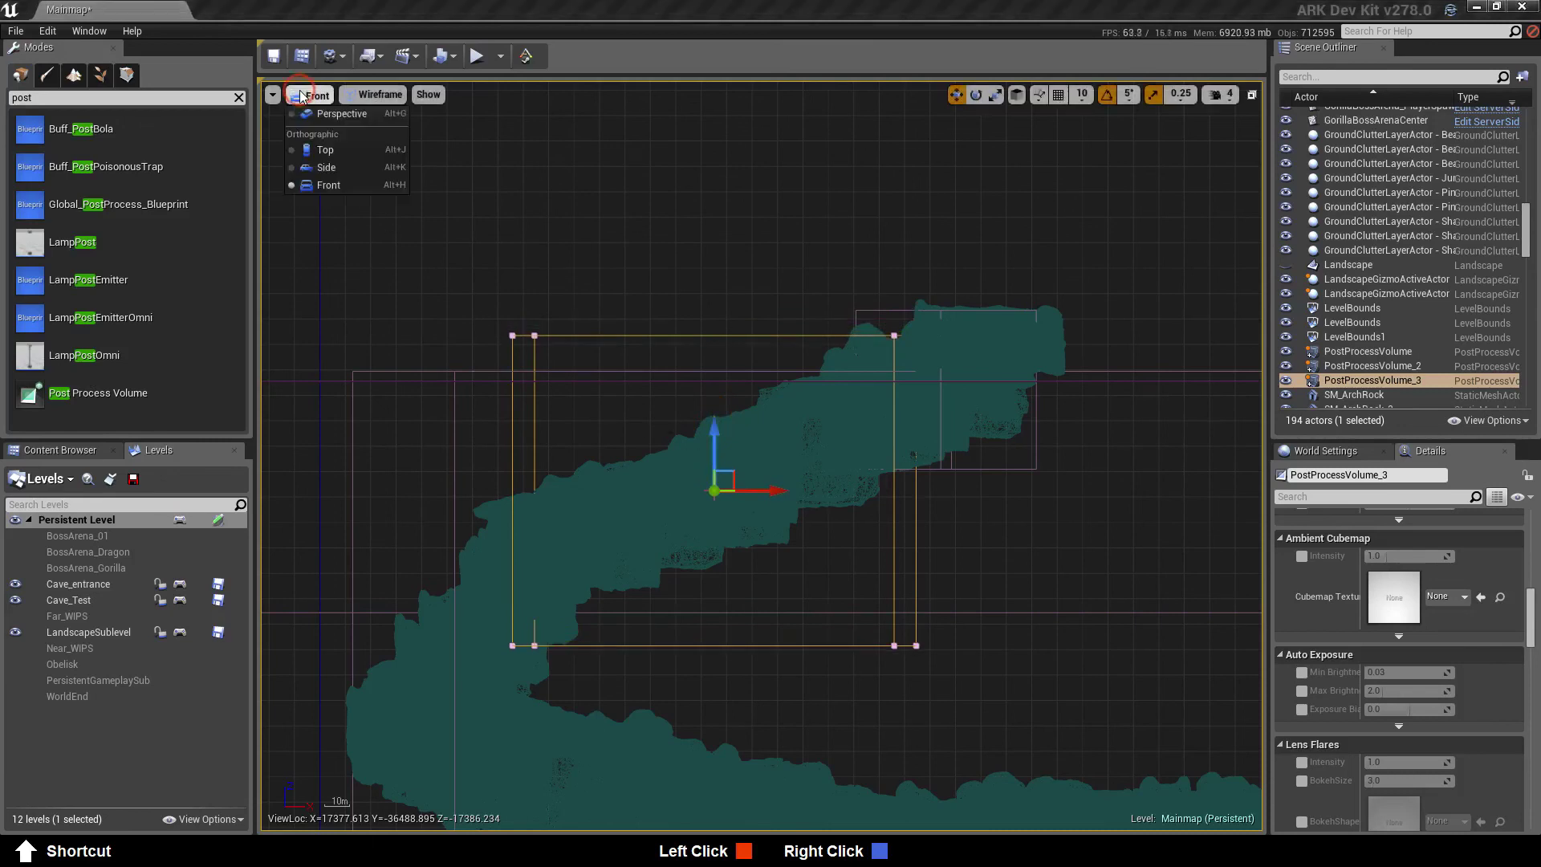
{"action": "left_click", "coordinate": [329, 116]}
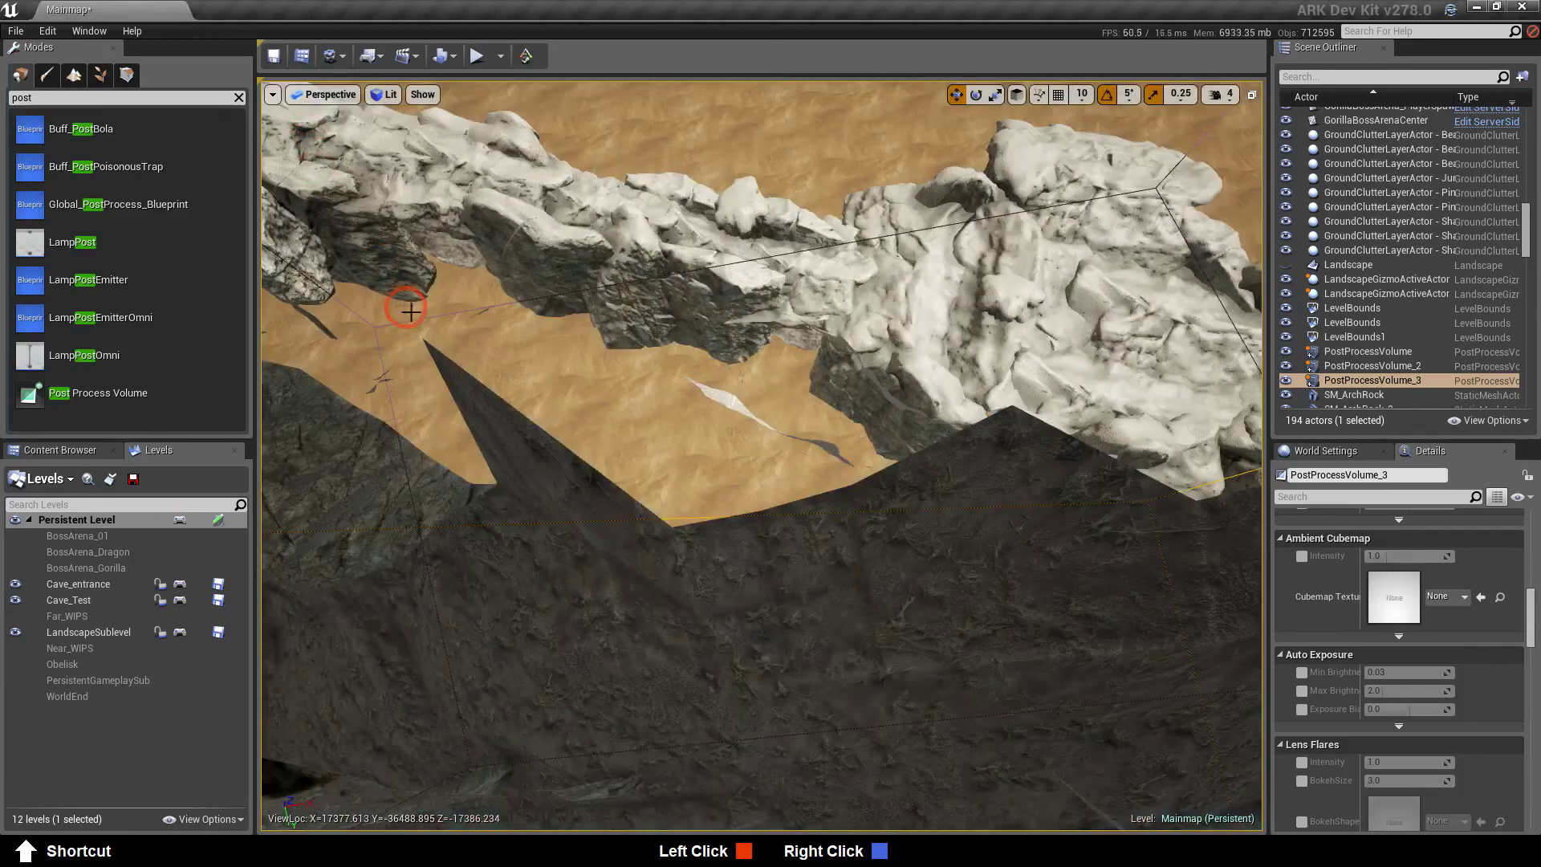
{"action": "left_click", "coordinate": [325, 94]}
{"action": "left_click", "coordinate": [329, 134]}
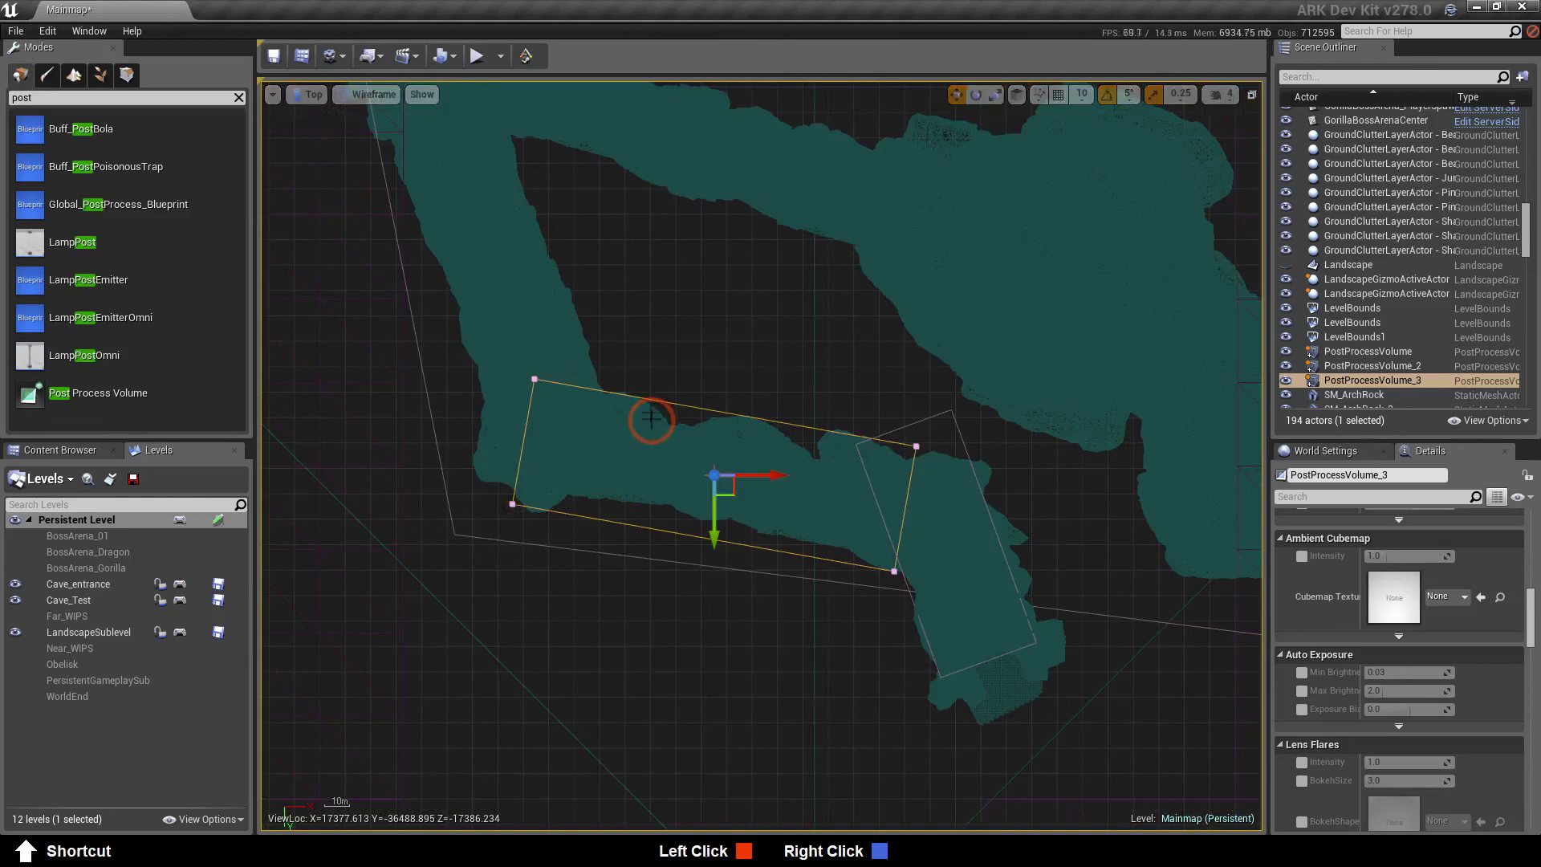
{"action": "right_click_drag", "start_coordinate": [644, 307], "coordinate": [767, 463]}
{"action": "left_click_drag", "start_coordinate": [98, 393], "coordinate": [602, 430]}
Scale PostProcessVolume_4 up to the passage's width and stretch it along Y to span the passage's full length
{"action": "key", "text": "e"}
{"action": "key", "text": "r"}
{"action": "left_click_drag", "start_coordinate": [622, 452], "coordinate": [803, 610]}
{"action": "key", "text": "e"}
{"action": "key", "text": "r"}
{"action": "left_click_drag", "start_coordinate": [606, 480], "coordinate": [611, 580]}
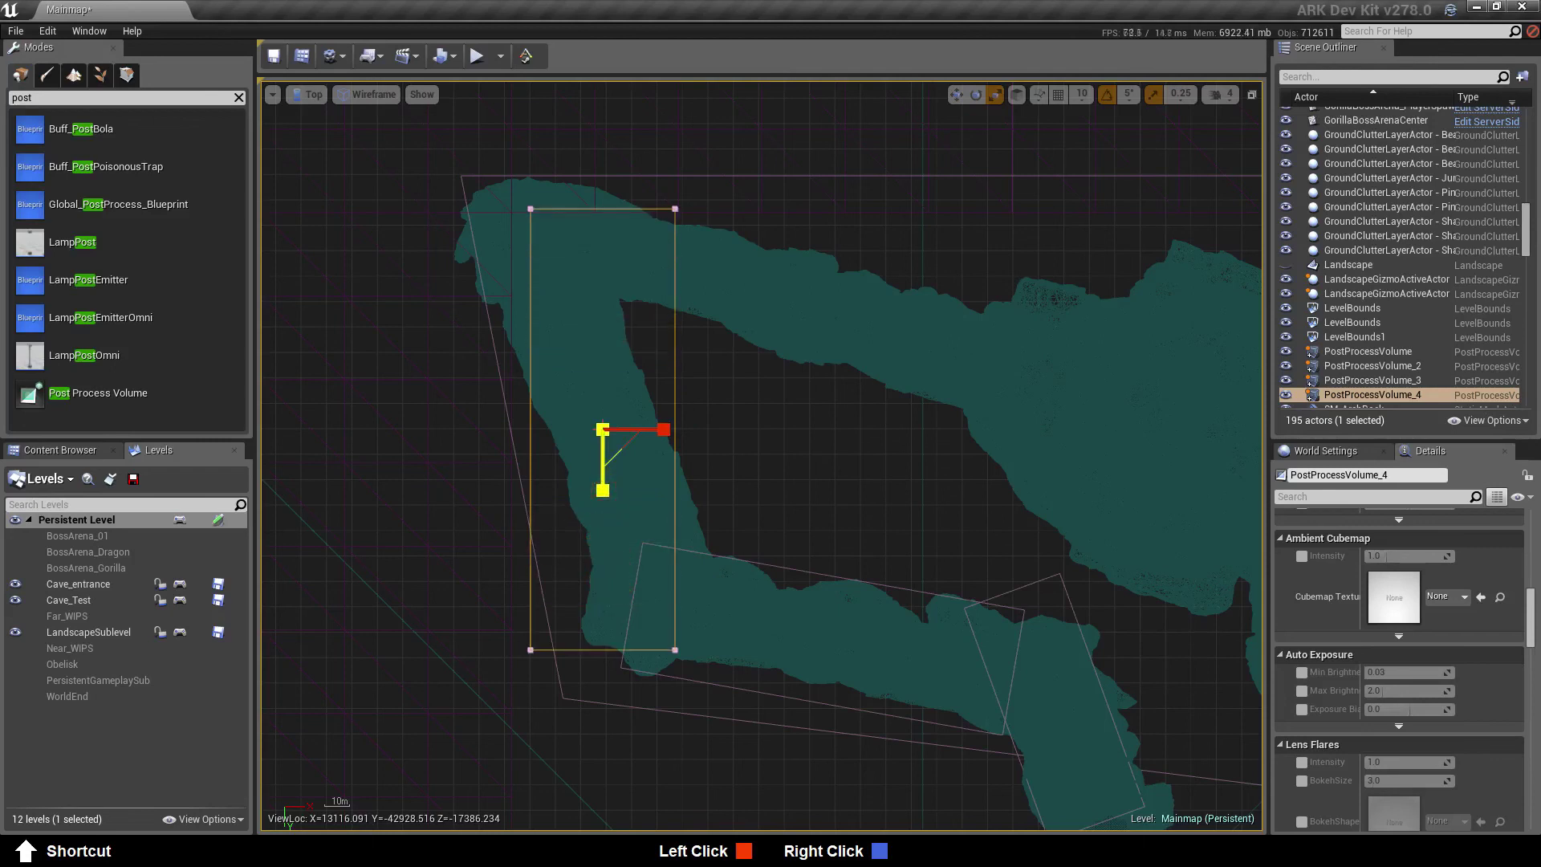
{"action": "left_click_drag", "start_coordinate": [603, 490], "coordinate": [671, 505]}
Rotate PostProcessVolume_4 by -20° and move it to line up with the slanted passage in the top view
{"action": "key", "text": "w"}
{"action": "key", "text": "e"}
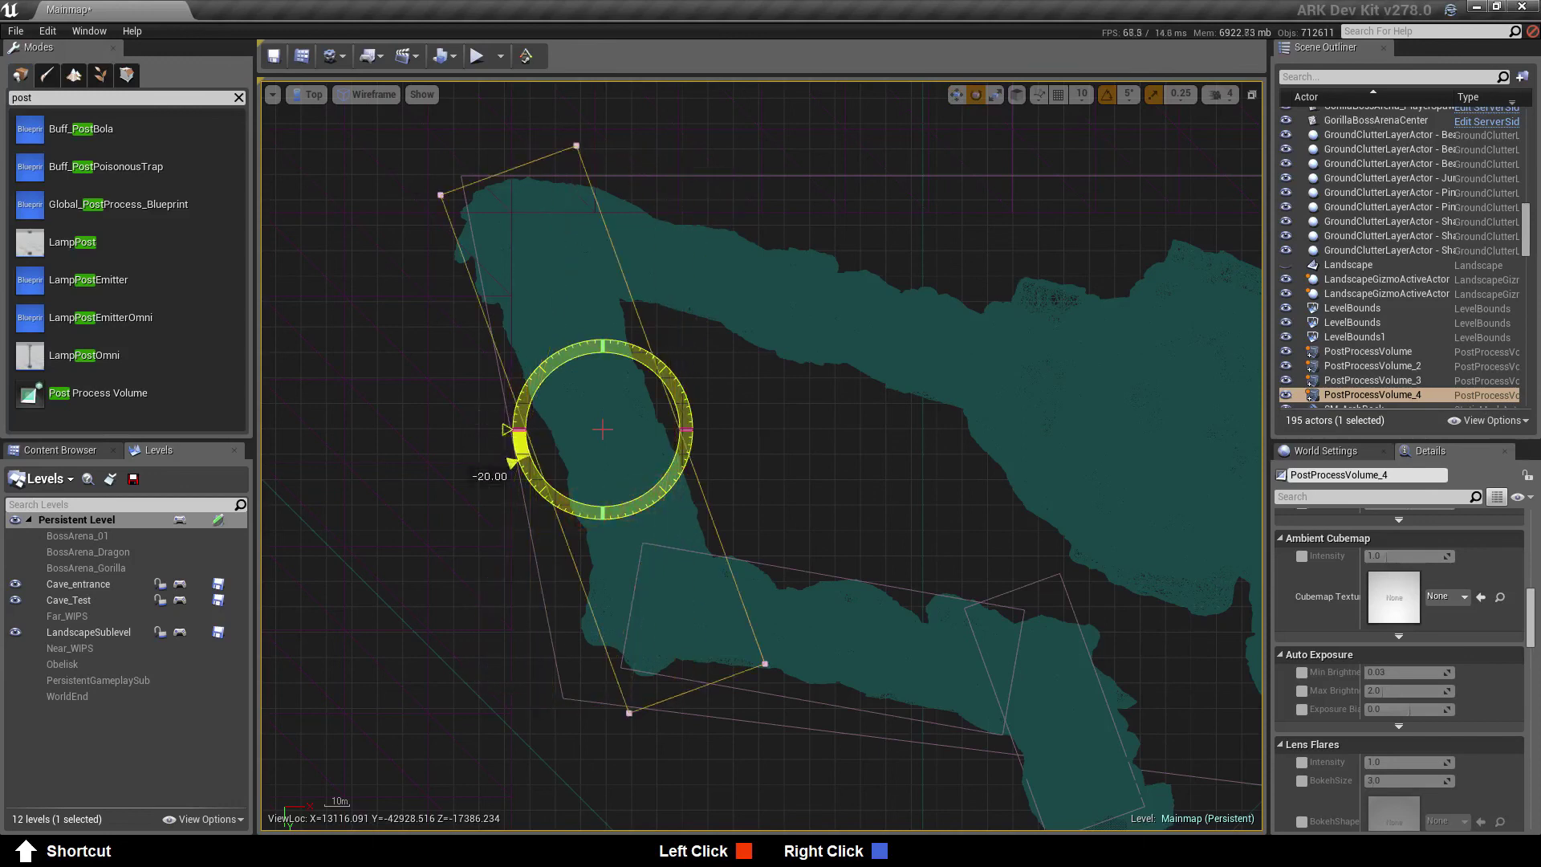
{"action": "key", "text": "r"}
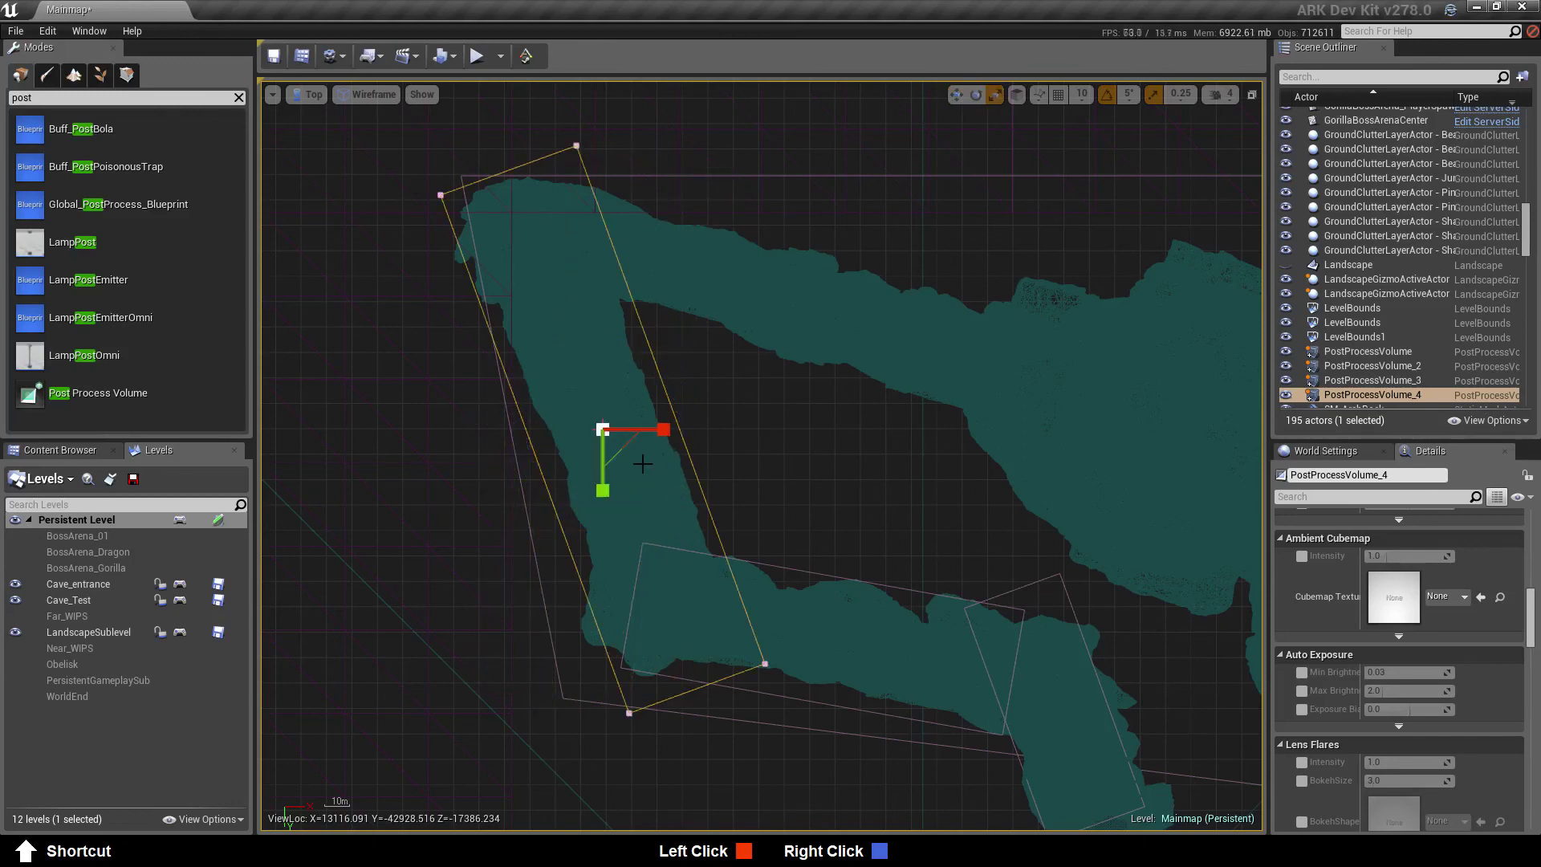
{"action": "left_click_drag", "start_coordinate": [632, 452], "coordinate": [608, 426]}
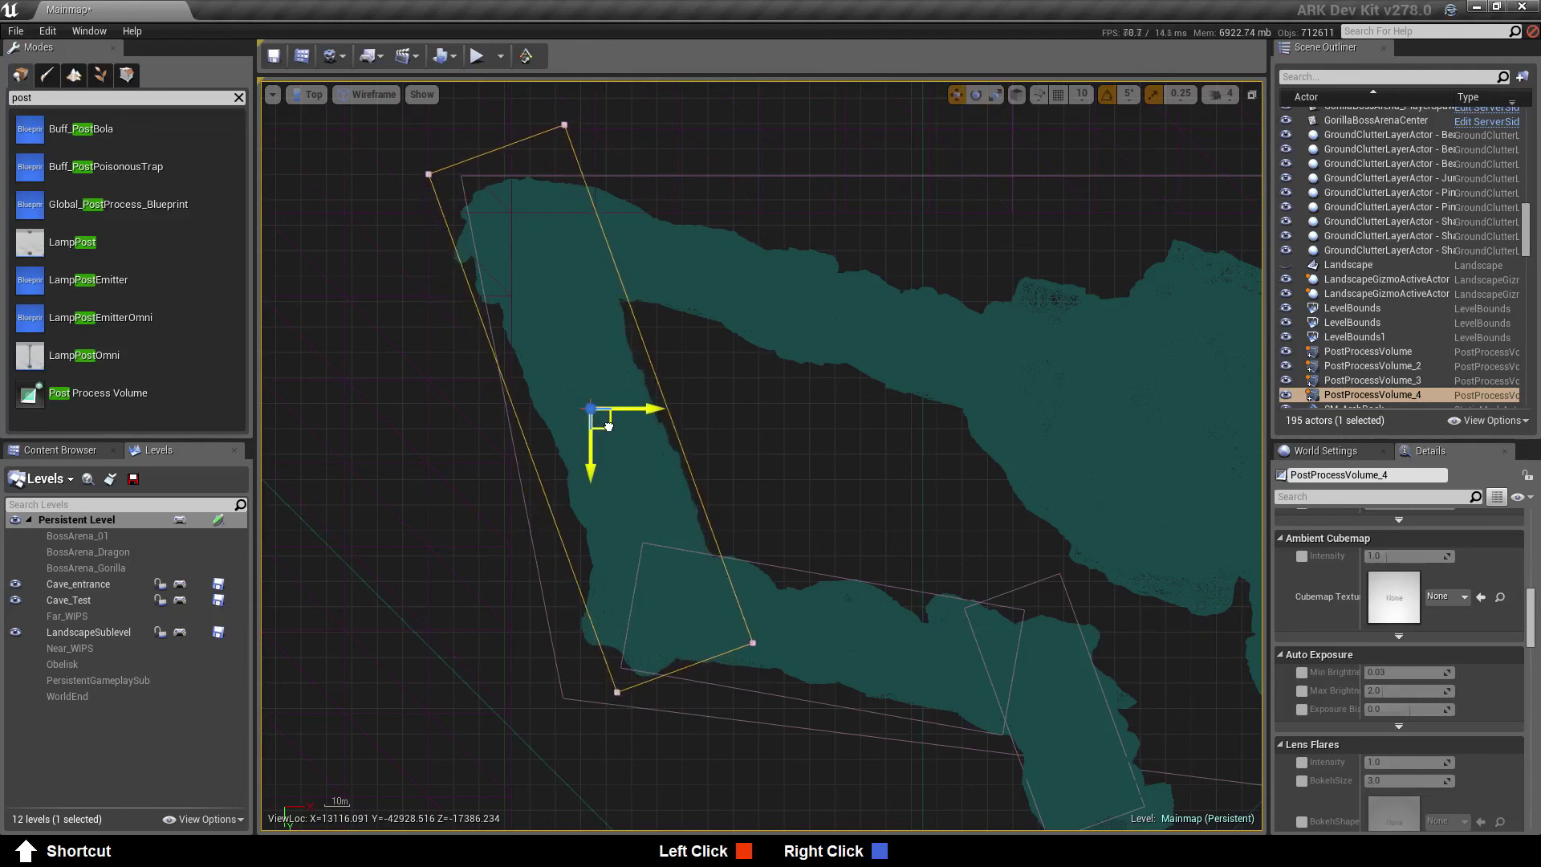
In the side view, stretch PostProcessVolume_4 vertically and lower it so it encloses the full height of the long passage
{"action": "left_click", "coordinate": [307, 94]}
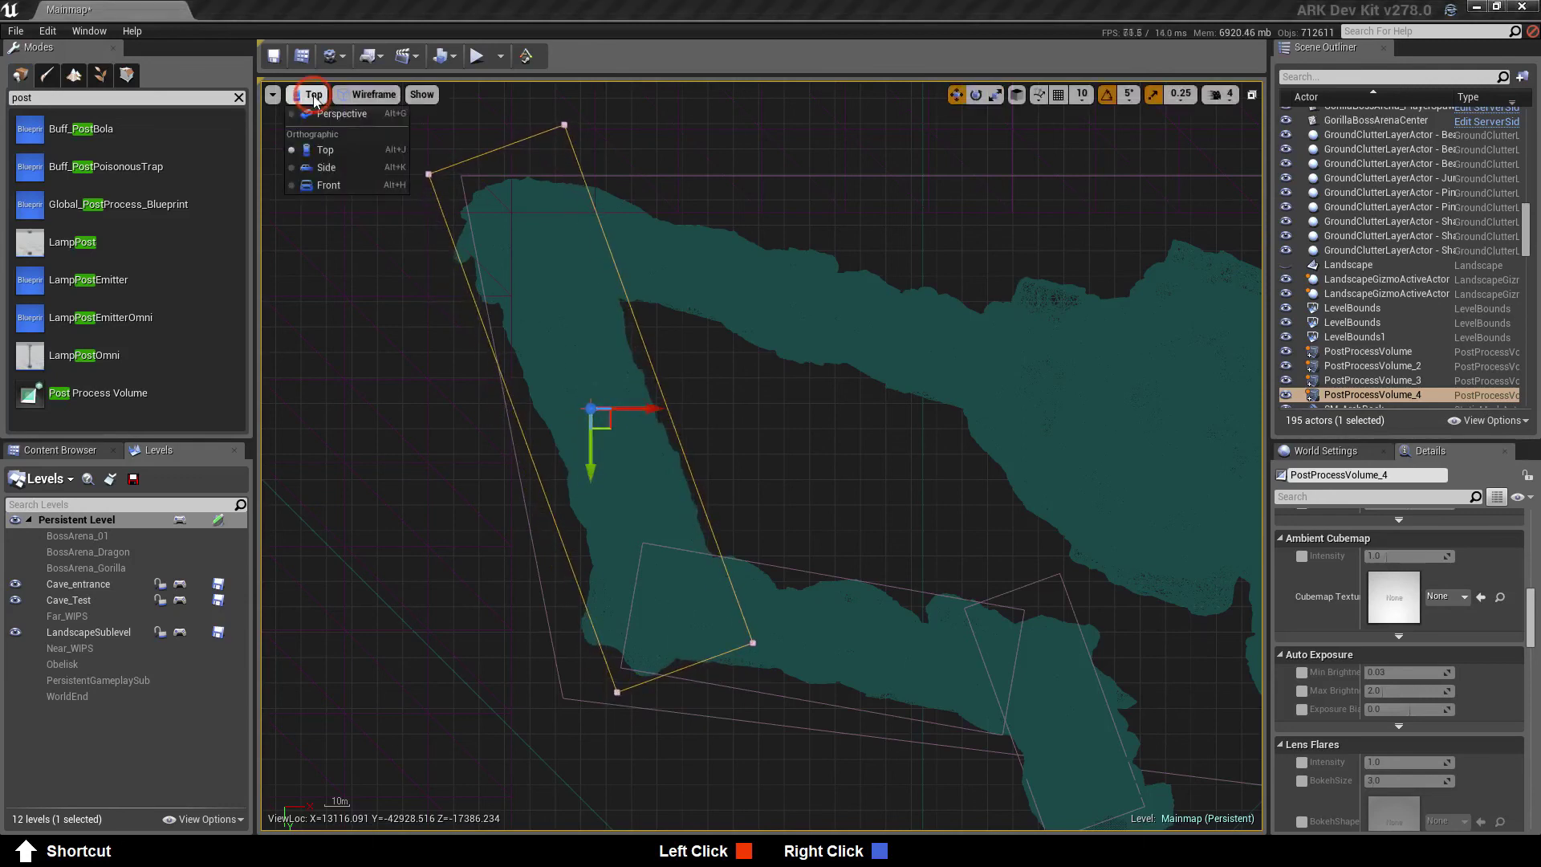
{"action": "left_click", "coordinate": [335, 162]}
{"action": "key", "text": "e"}
{"action": "key", "text": "r"}
{"action": "left_click_drag", "start_coordinate": [713, 319], "coordinate": [717, 212]}
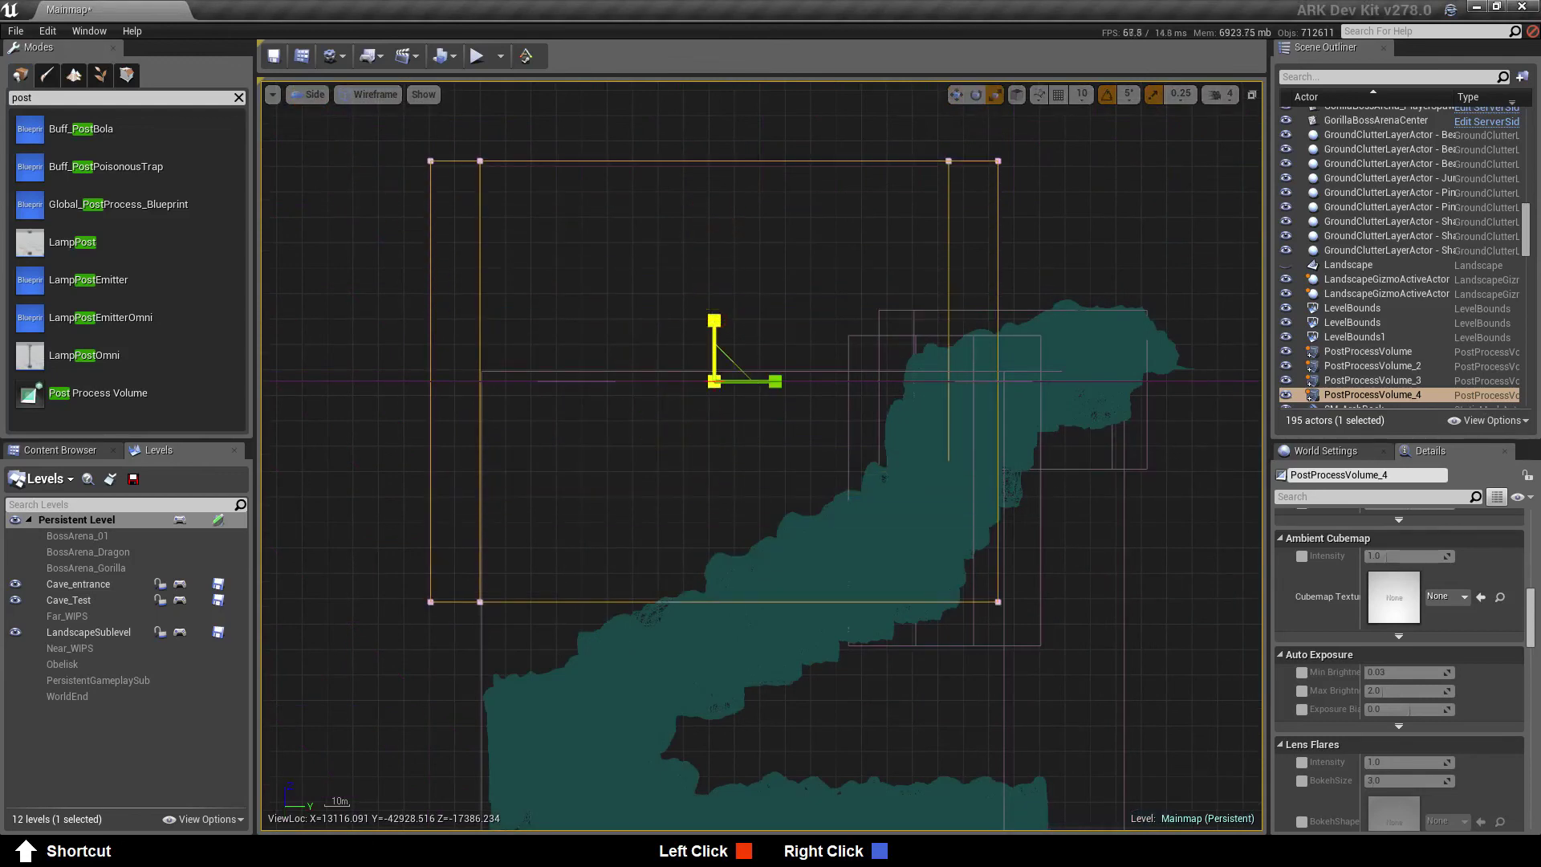
{"action": "mouse_move", "coordinate": [713, 319]}
{"action": "left_mouse_down"}
{"action": "mouse_move", "coordinate": [713, 361]}
{"action": "mouse_move", "coordinate": [714, 349]}
{"action": "left_mouse_up"}
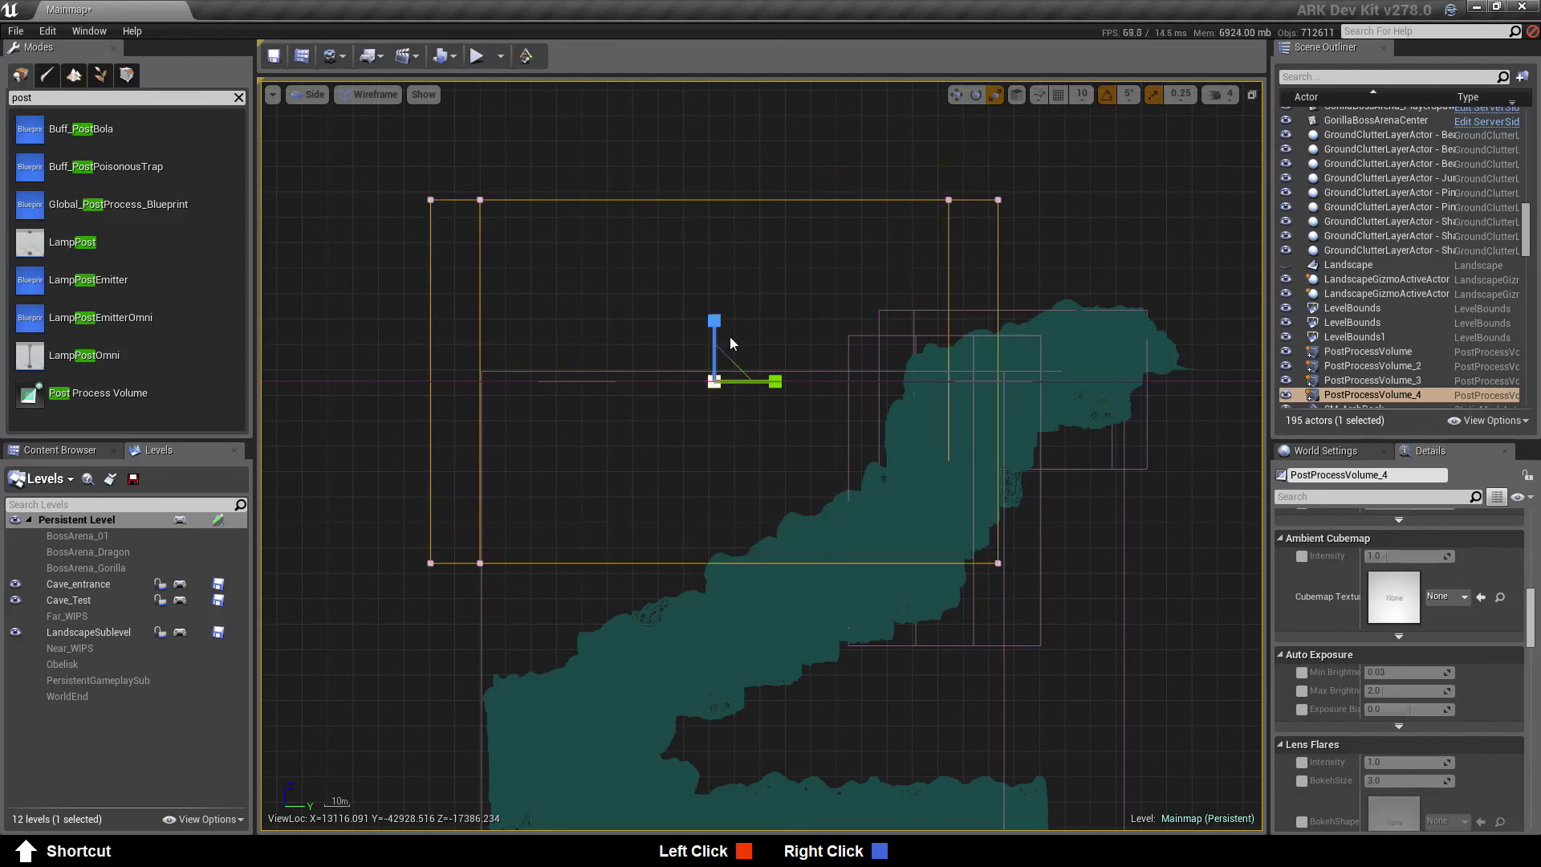
{"action": "left_click_drag", "start_coordinate": [721, 598], "coordinate": [728, 667]}
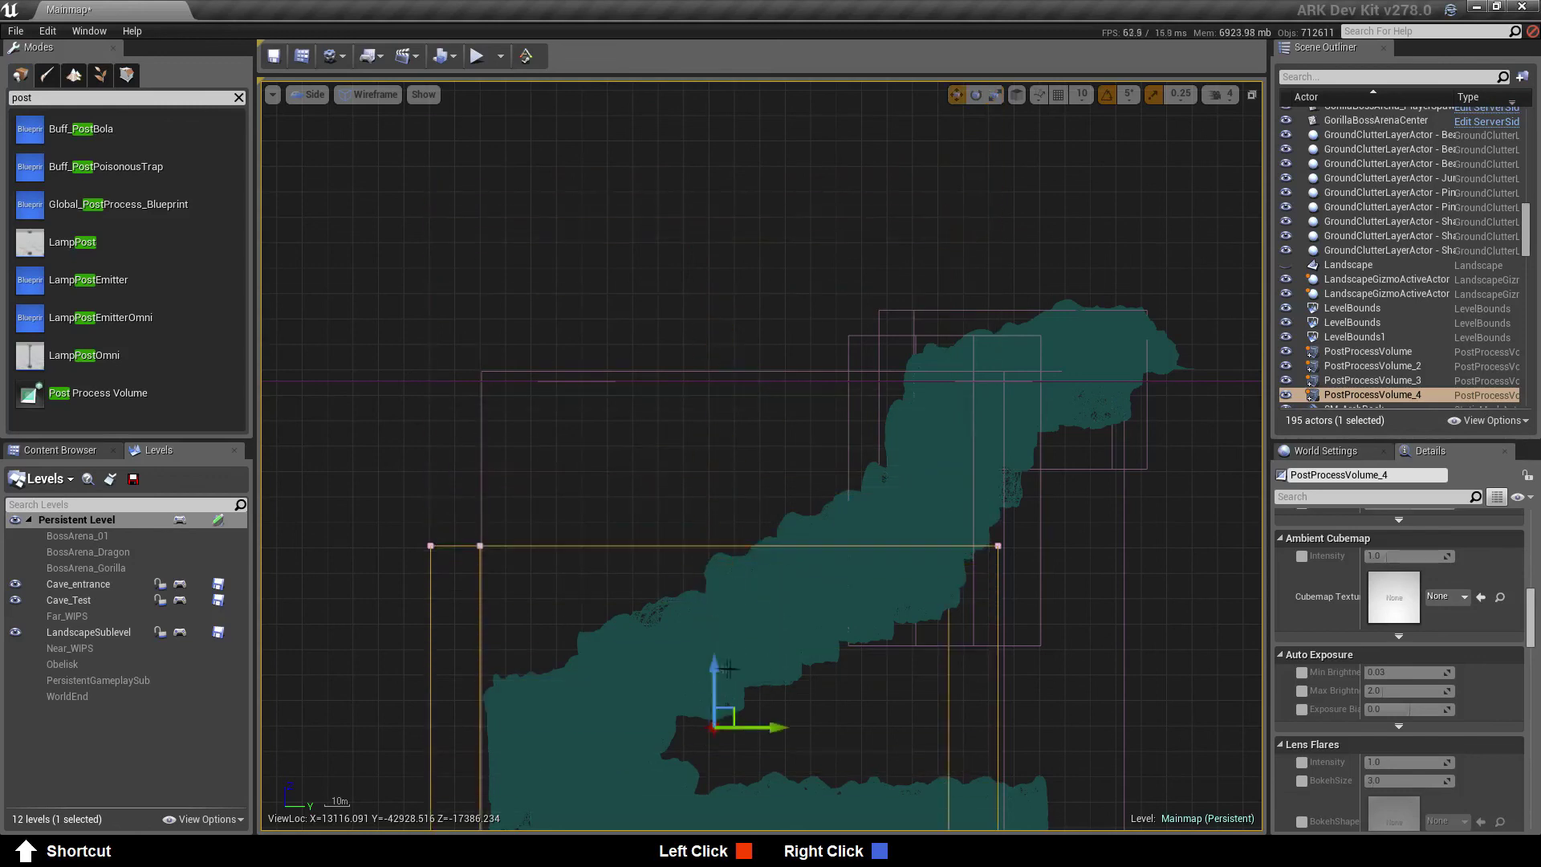
{"action": "right_click_drag", "start_coordinate": [1008, 711], "coordinate": [752, 375]}
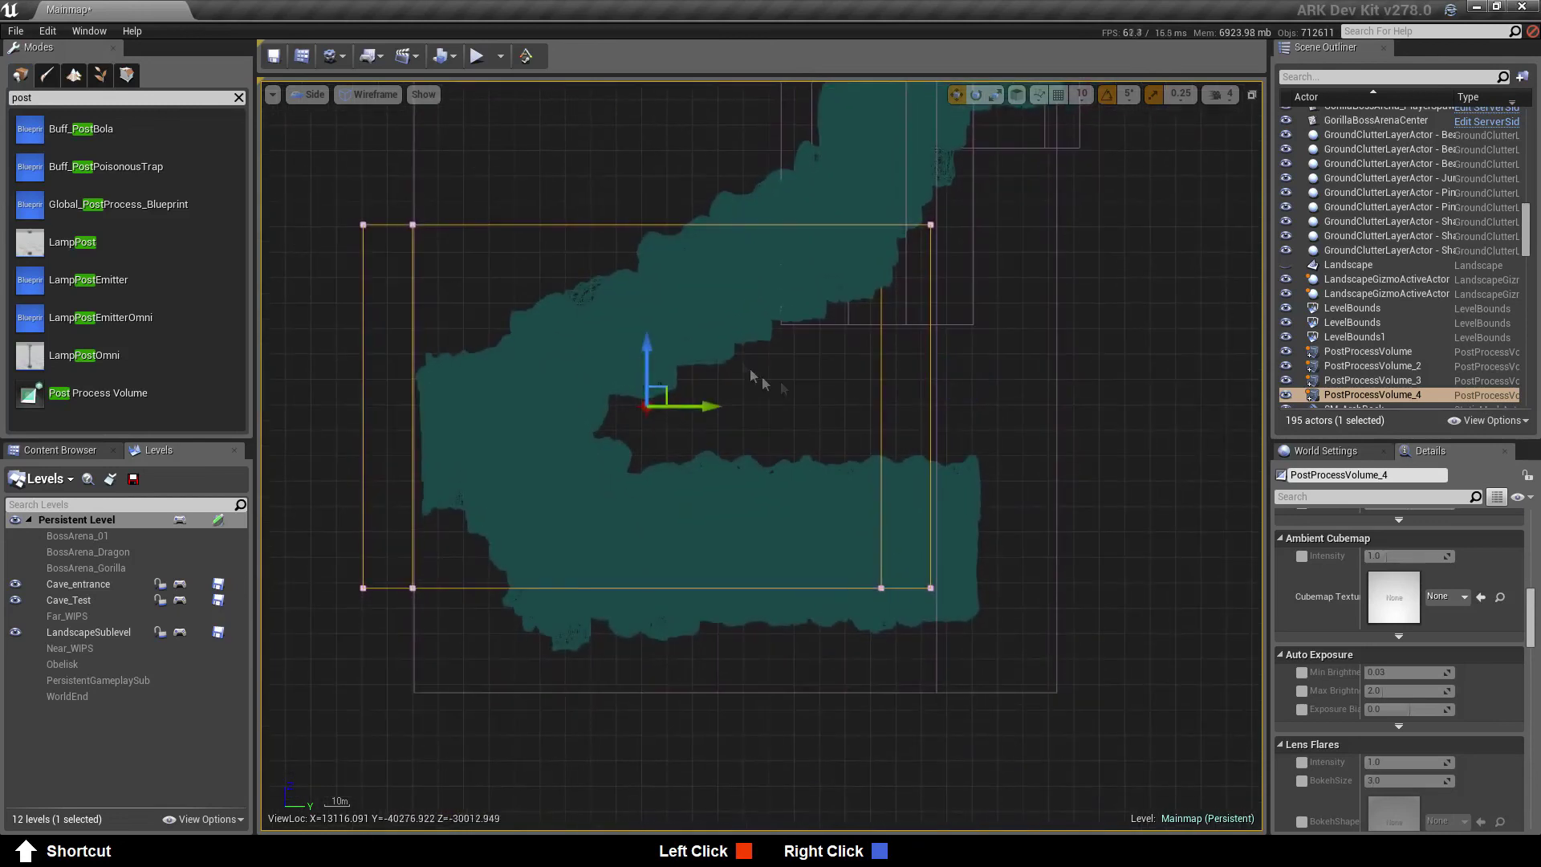
{"action": "mouse_move", "coordinate": [646, 353]}
{"action": "left_mouse_down"}
{"action": "mouse_move", "coordinate": [655, 426]}
{"action": "mouse_move", "coordinate": [654, 252]}
{"action": "left_mouse_up"}
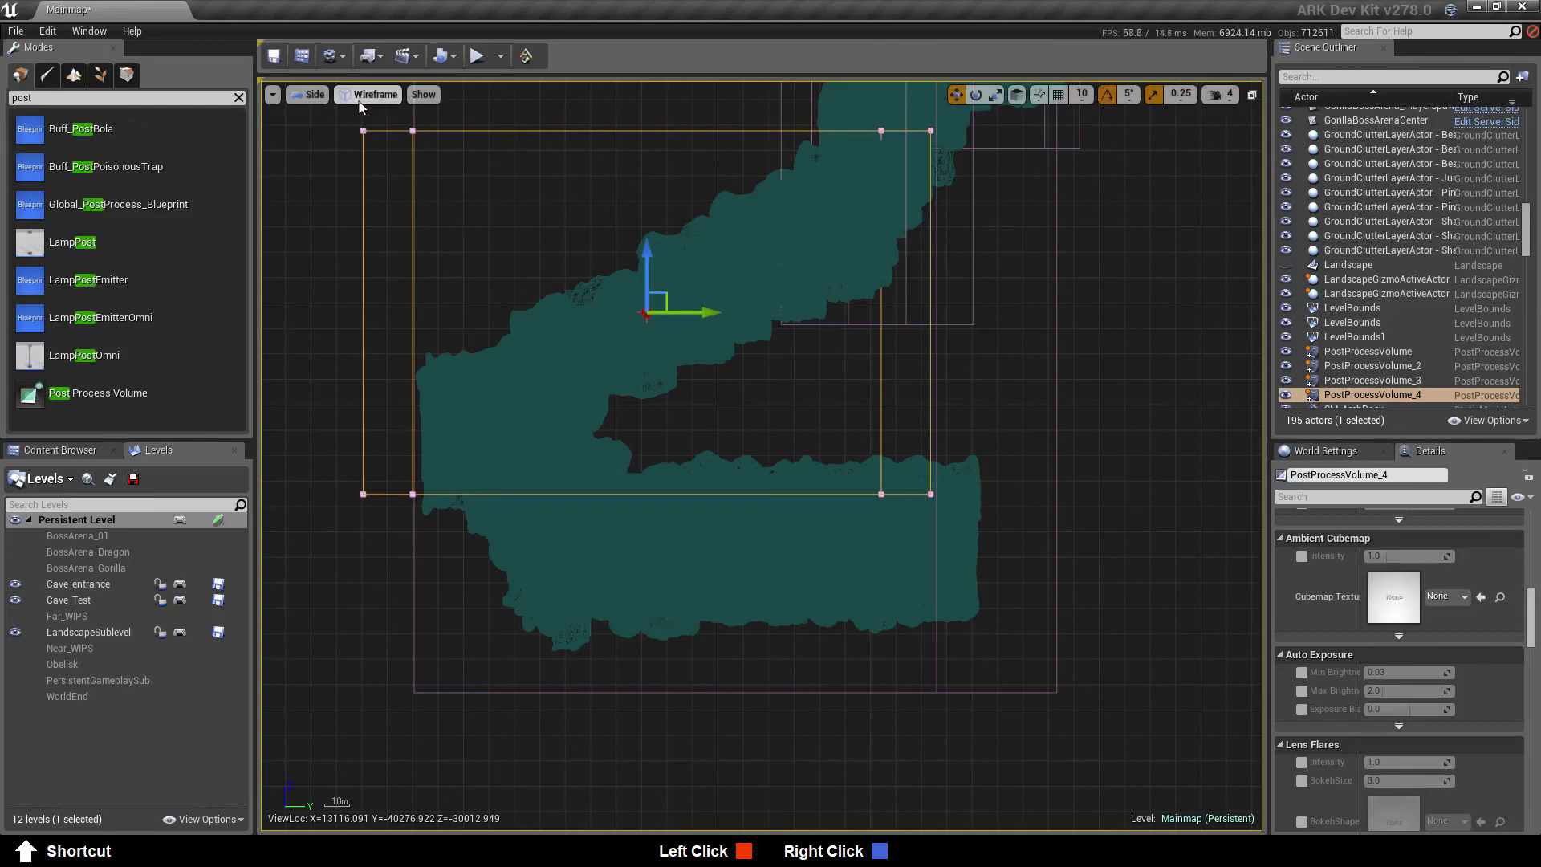
Return to the top view and place another Post Process Volume over the passage leading to the large chamber
{"action": "left_click", "coordinate": [308, 94]}
{"action": "left_click", "coordinate": [320, 151]}
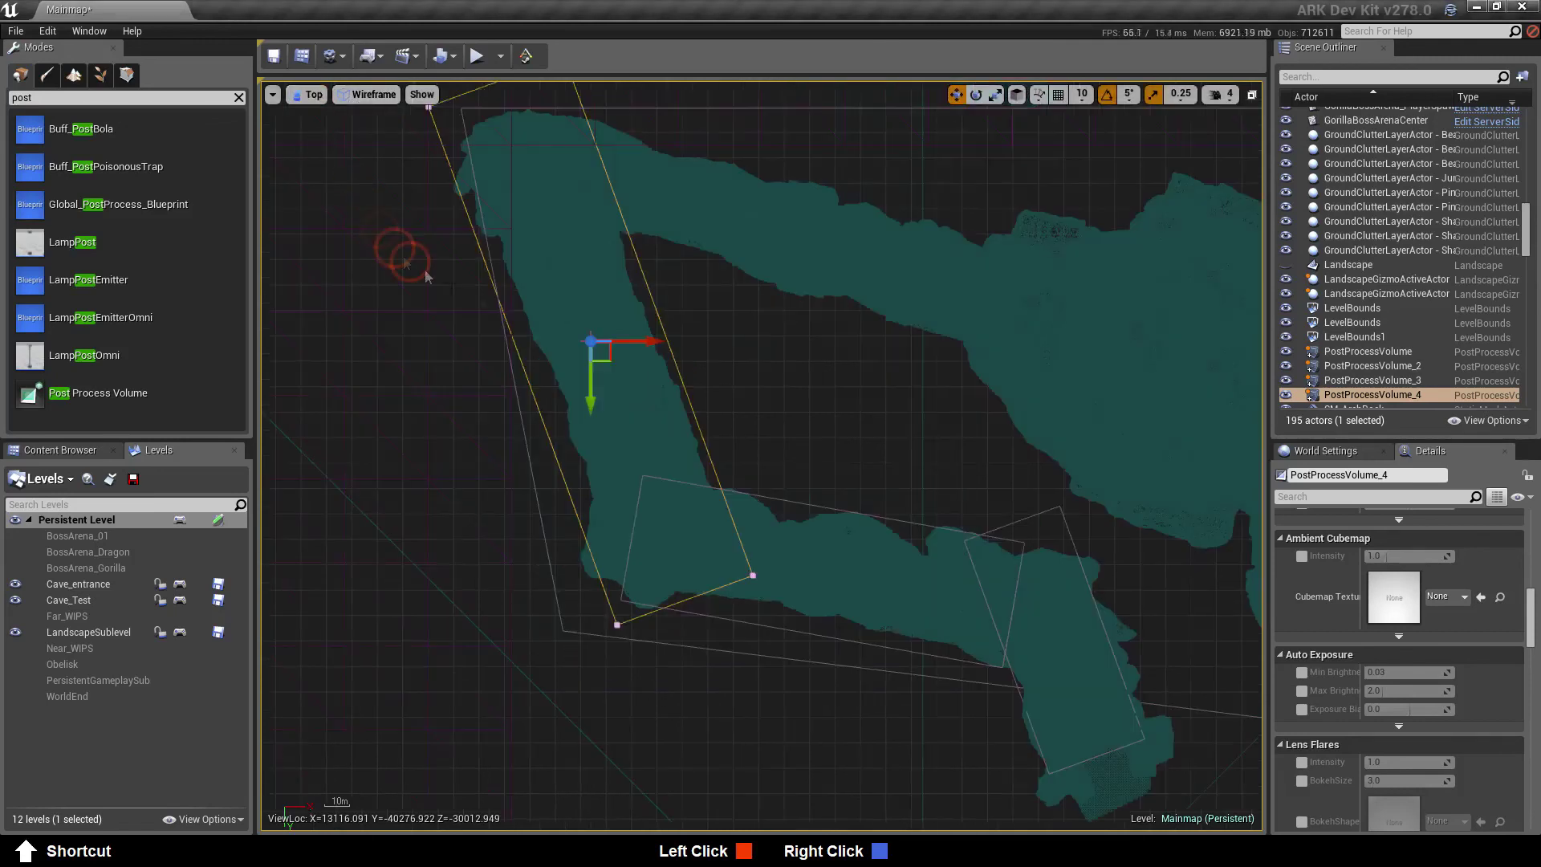
{"action": "scroll", "coordinate": [730, 454], "scroll_direction": "up", "scroll_amount": 5}
{"action": "right_click_drag", "start_coordinate": [674, 550], "coordinate": [568, 532]}
{"action": "left_click_drag", "start_coordinate": [98, 392], "coordinate": [779, 590]}
{"action": "key", "text": "e"}
{"action": "key", "text": "r"}
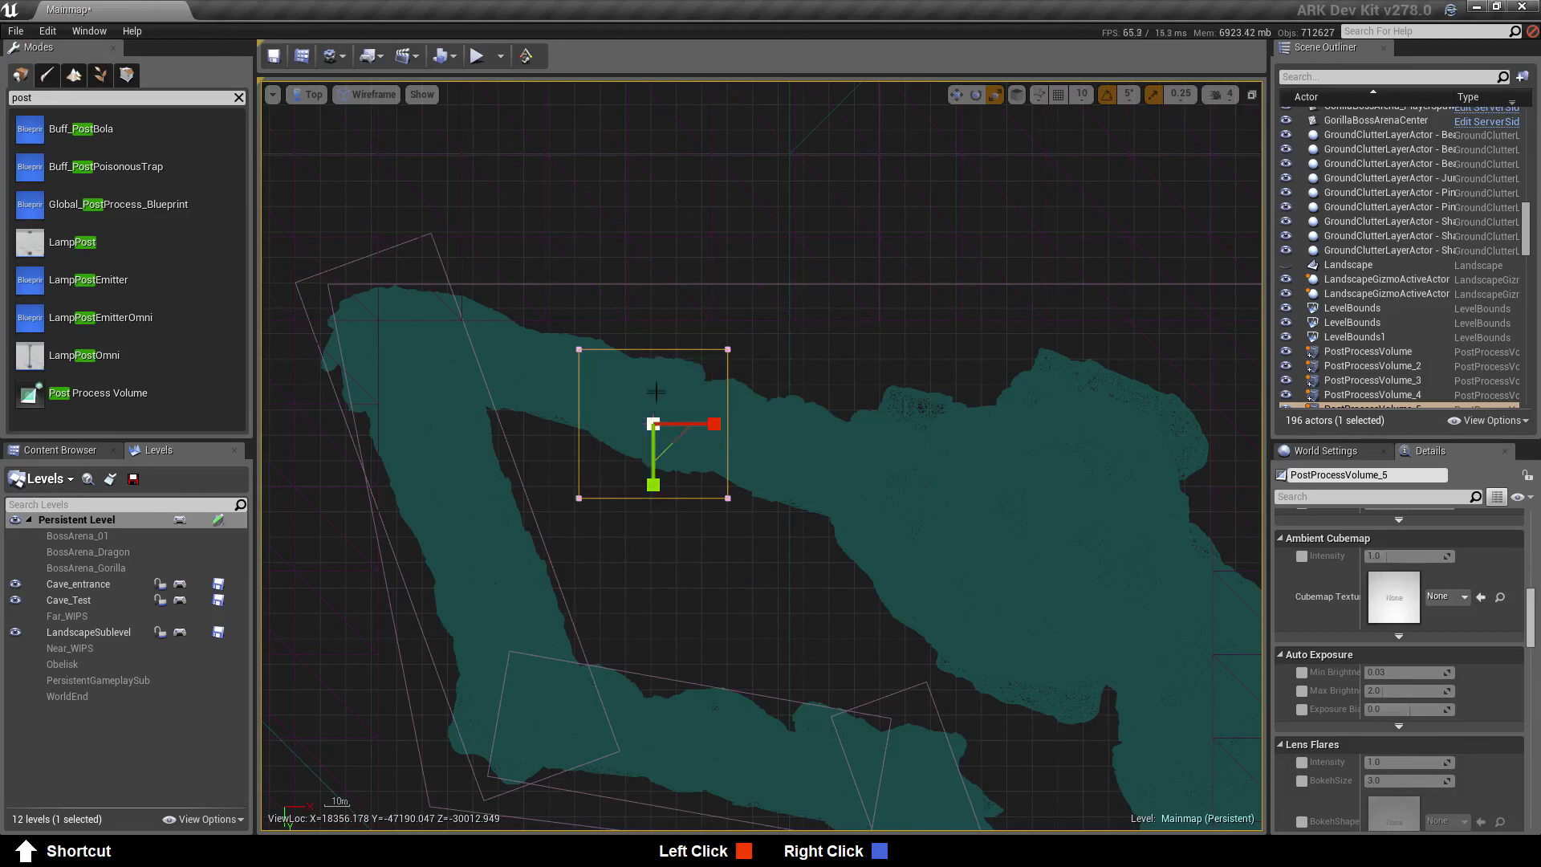
Stretch PostProcessVolume_5 along X to the passage's length, then rotate and move it to line up with the passage's slant
{"action": "left_click_drag", "start_coordinate": [714, 423], "coordinate": [838, 440]}
{"action": "key", "text": "e"}
{"action": "left_click_drag", "start_coordinate": [703, 484], "coordinate": [627, 417]}
{"action": "key", "text": "r"}
{"action": "key", "text": "w"}
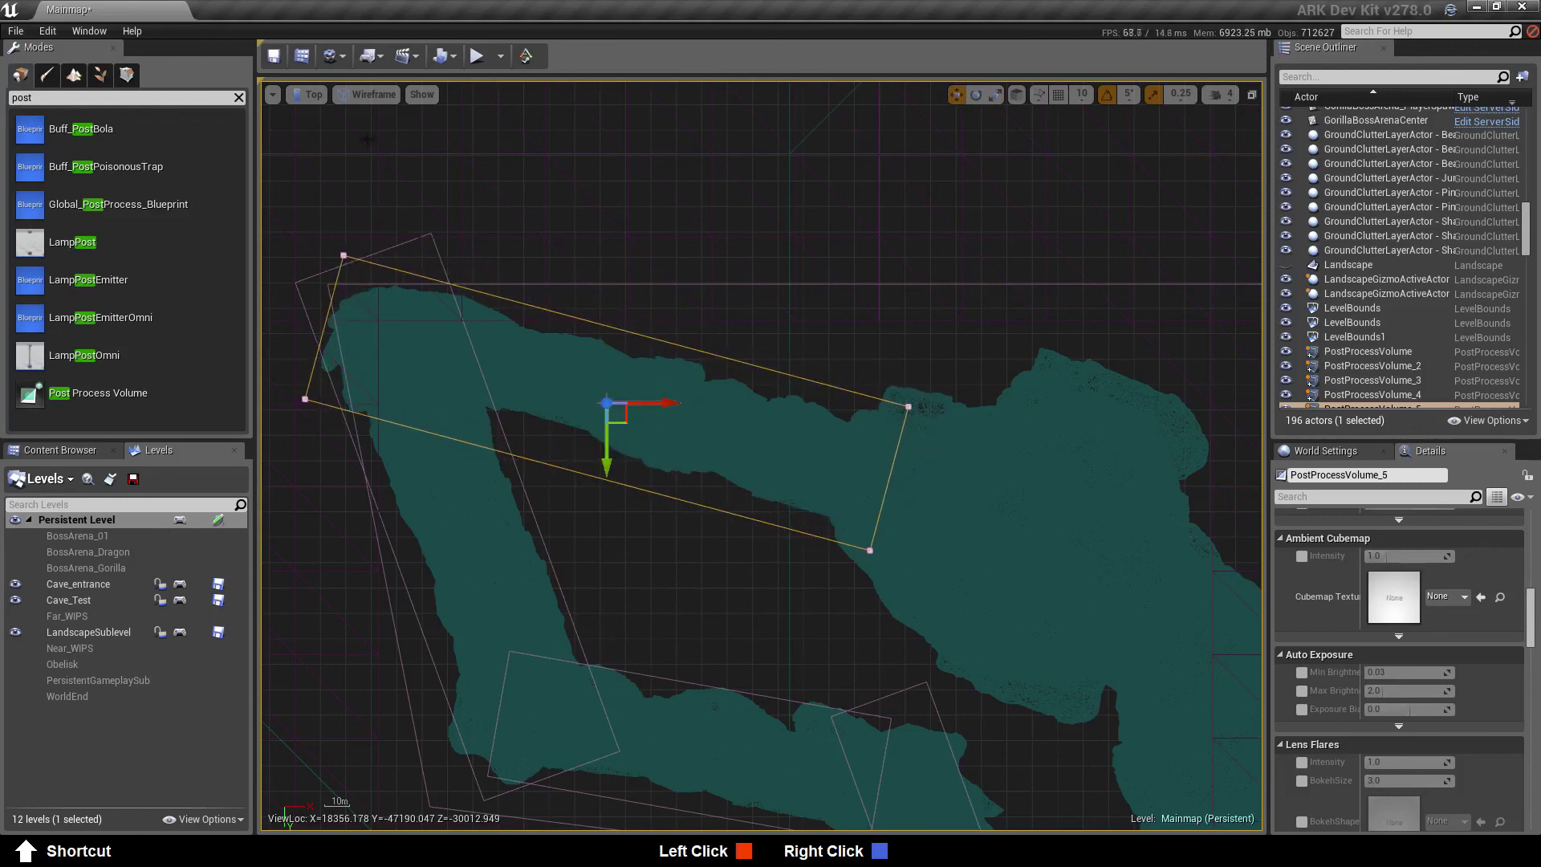
In the side view, stretch PostProcessVolume_5 vertically and lower it to the level of the cave's lower passage
{"action": "left_click", "coordinate": [309, 93]}
{"action": "left_click", "coordinate": [345, 162]}
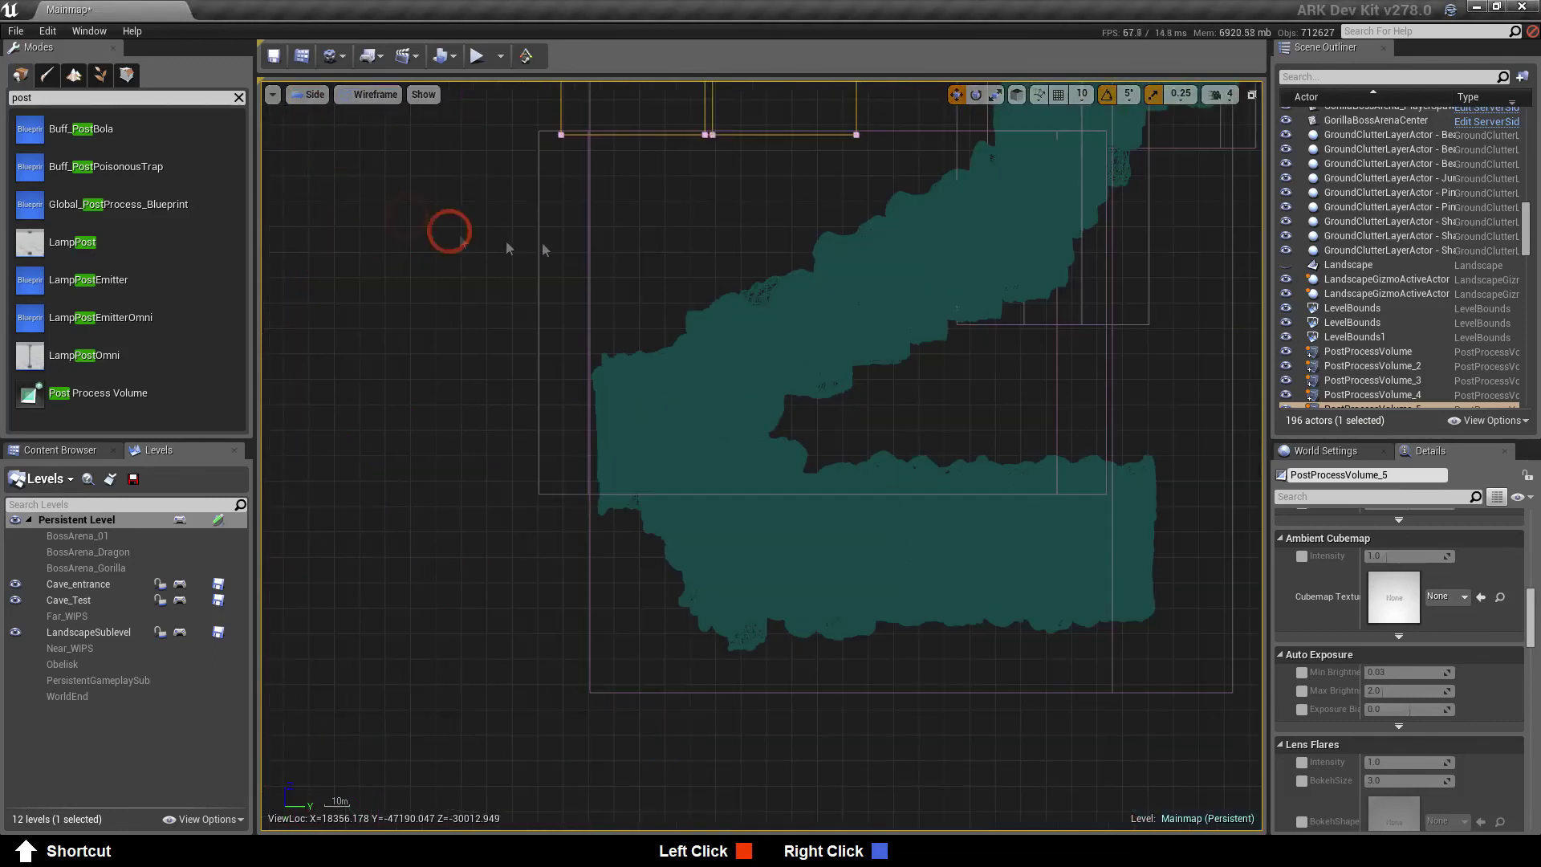
{"action": "right_click_drag", "start_coordinate": [942, 343], "coordinate": [818, 551]}
{"action": "key", "text": "e"}
{"action": "key", "text": "r"}
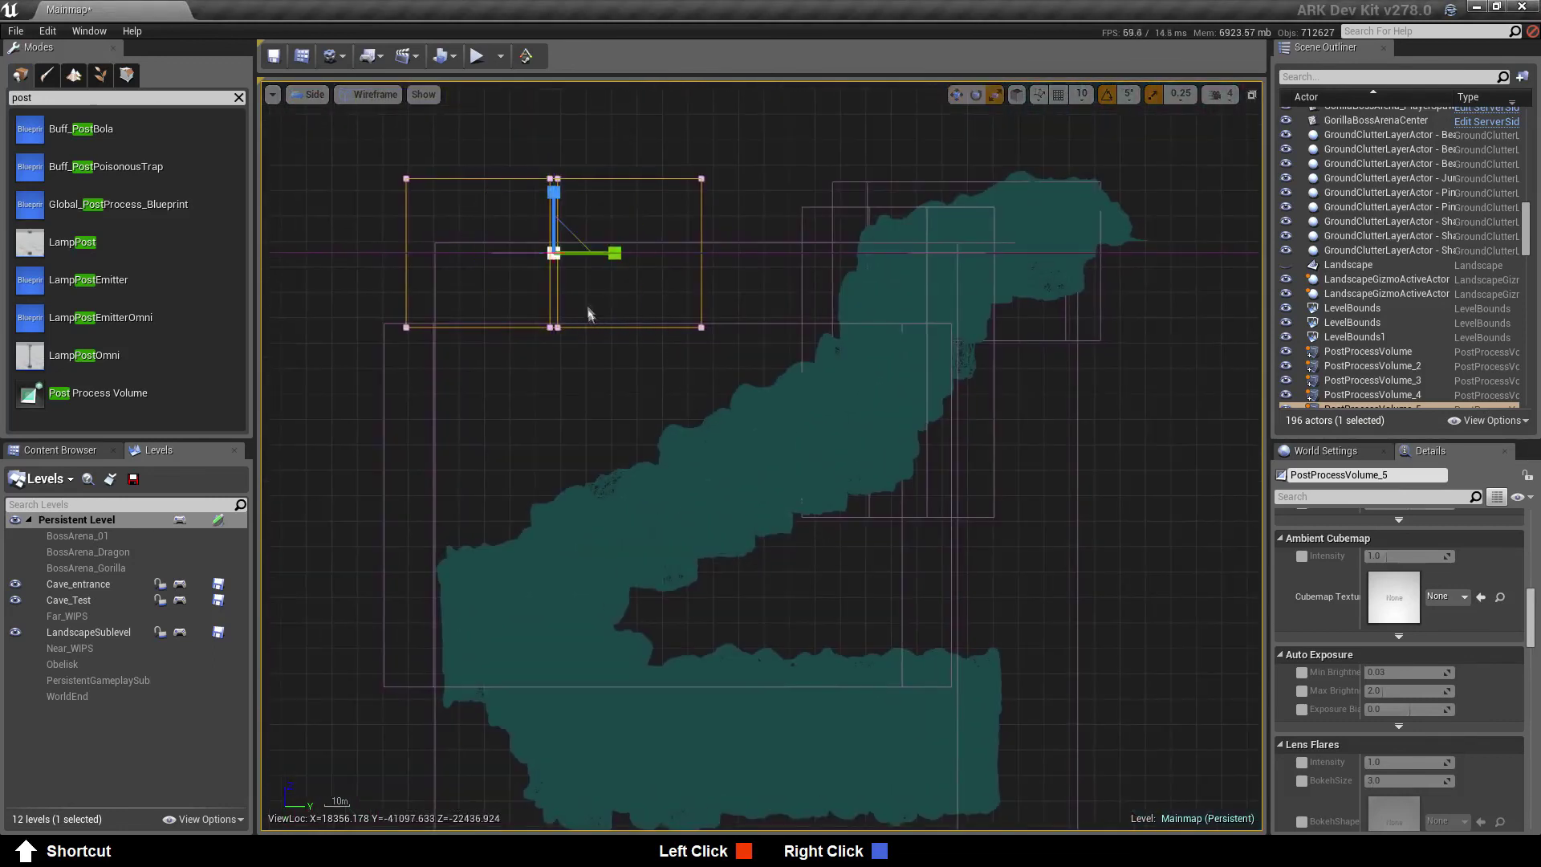
{"action": "left_click_drag", "start_coordinate": [552, 192], "coordinate": [557, 134]}
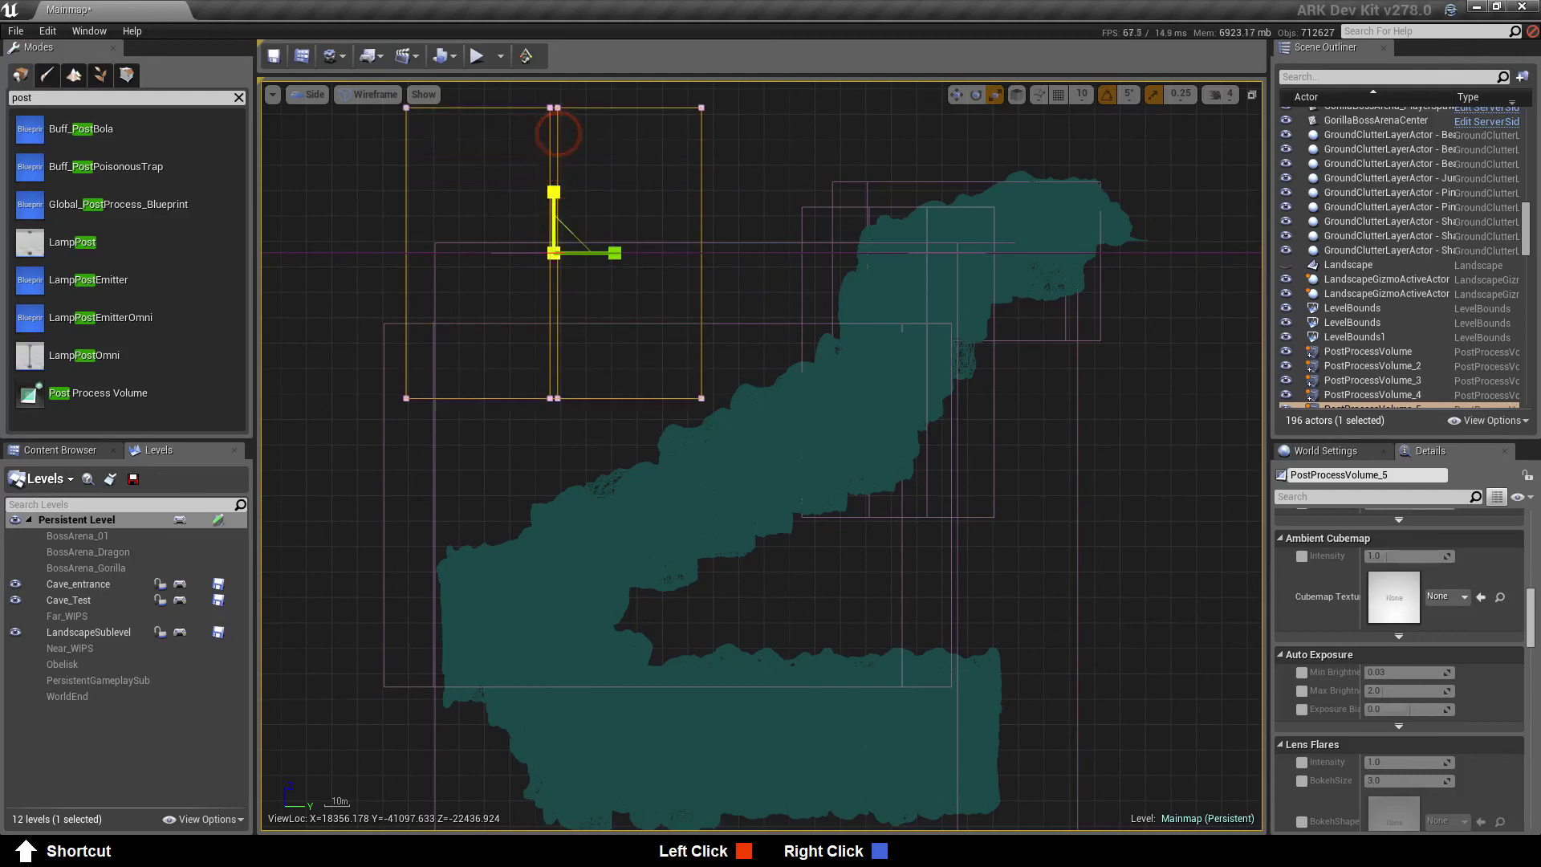
{"action": "key", "text": "w"}
{"action": "left_click_drag", "start_coordinate": [564, 223], "coordinate": [555, 603]}
{"action": "key", "text": "space"}
{"action": "key", "text": "space"}
{"action": "key", "text": "space"}
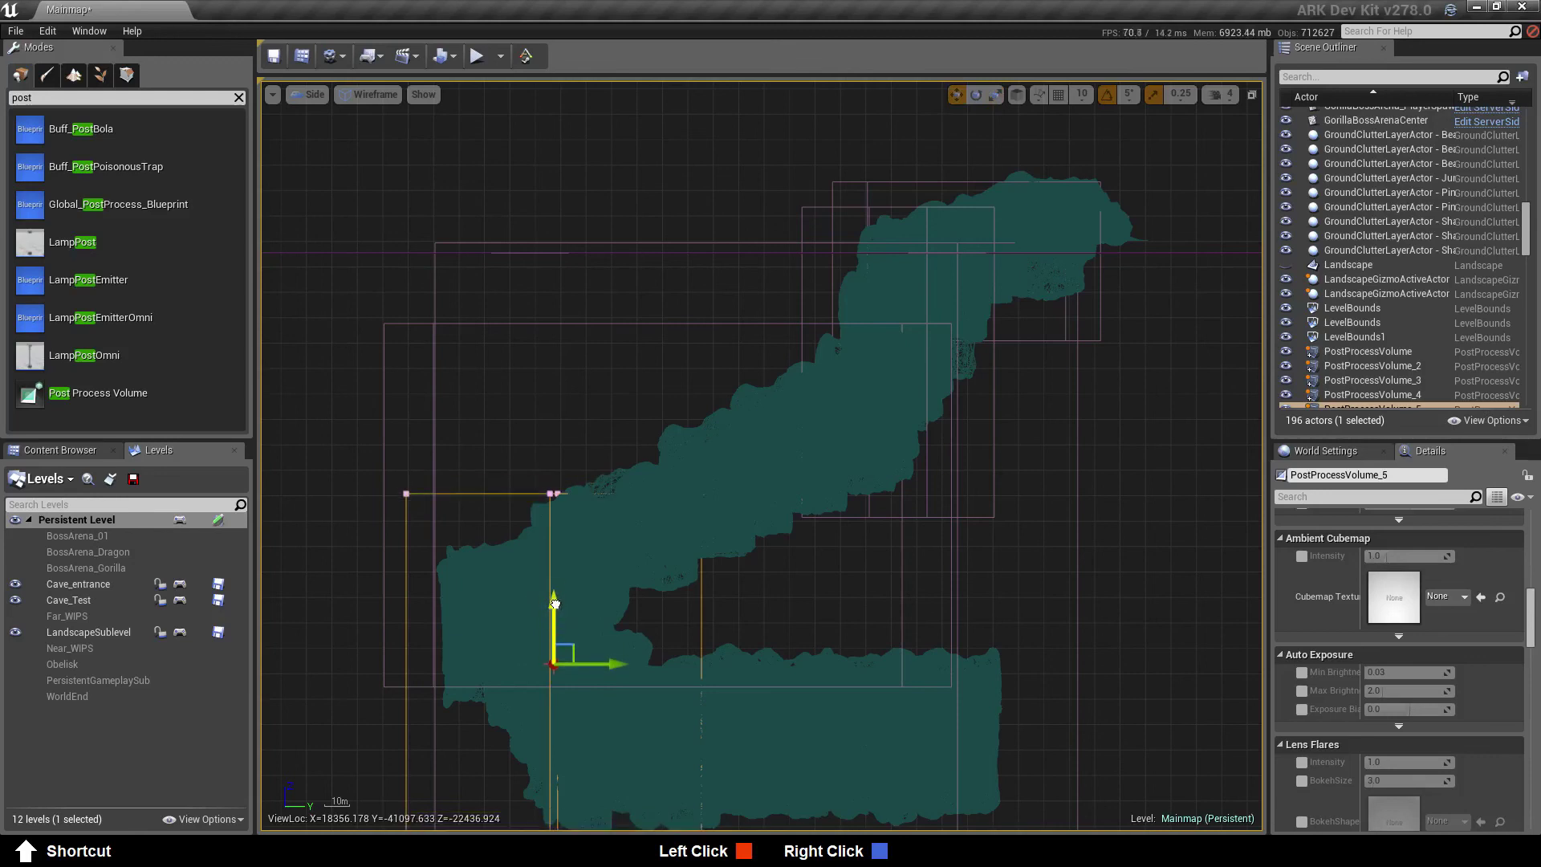
Return to the top view and place another Post Process Volume over the large chamber
{"action": "left_click", "coordinate": [303, 98]}
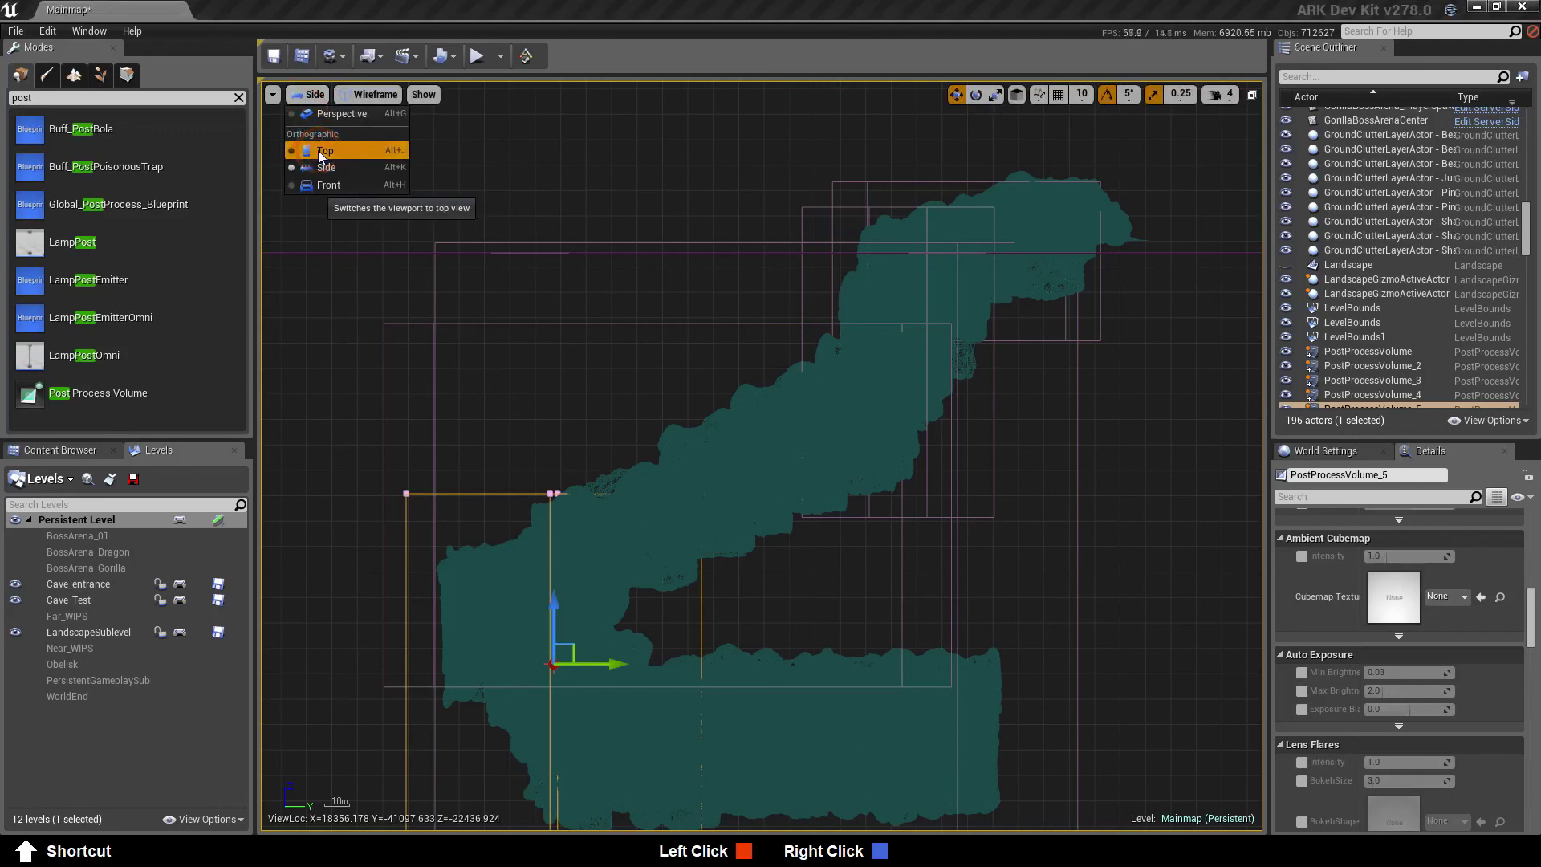
{"action": "left_click", "coordinate": [305, 147]}
{"action": "right_click_drag", "start_coordinate": [856, 448], "coordinate": [514, 482]}
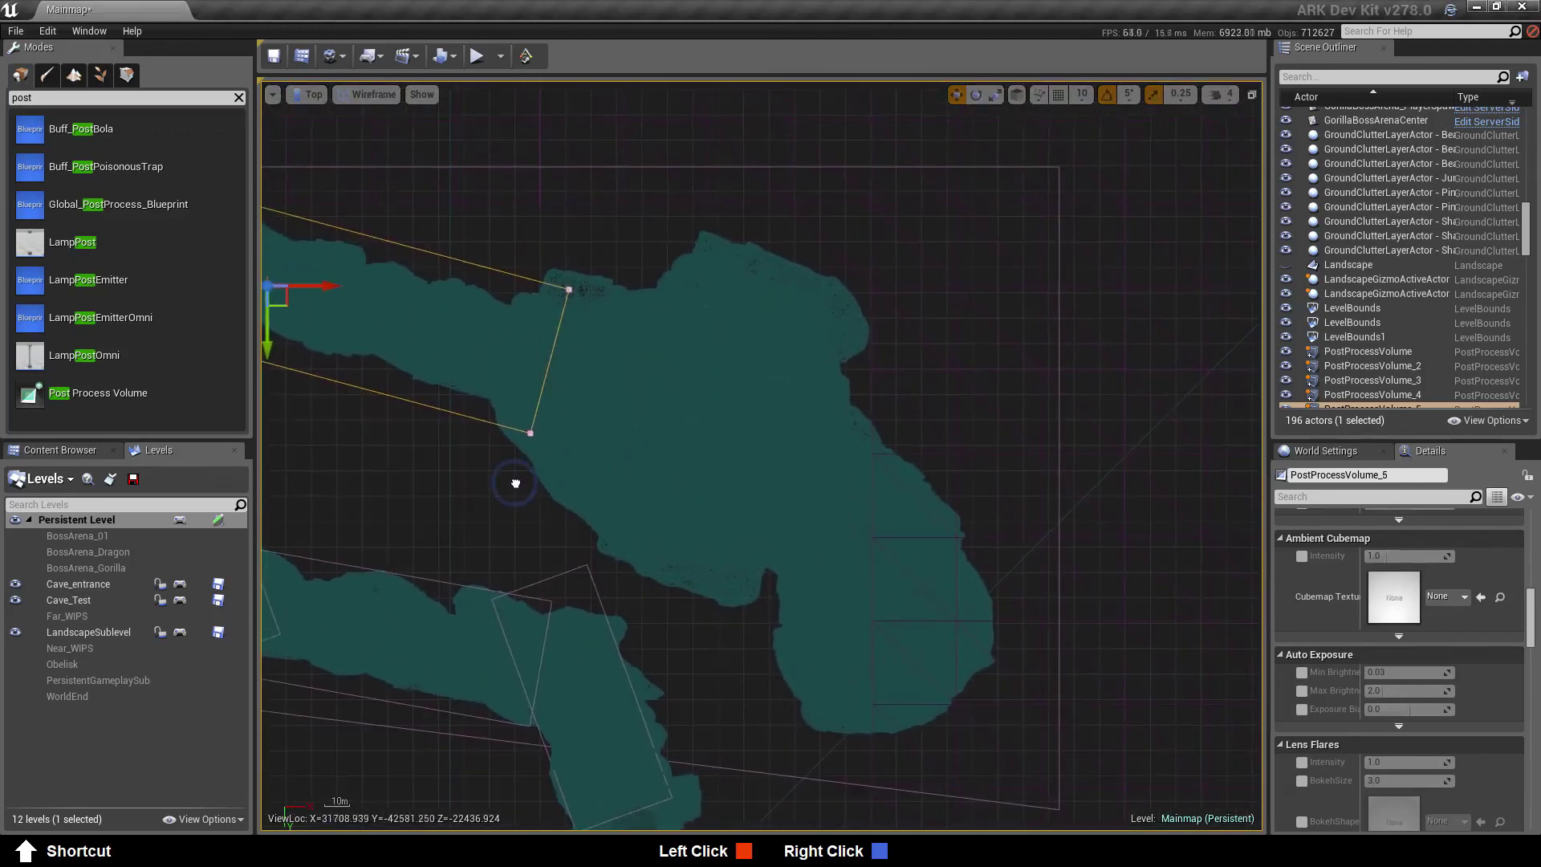
{"action": "left_click_drag", "start_coordinate": [89, 401], "coordinate": [726, 426]}
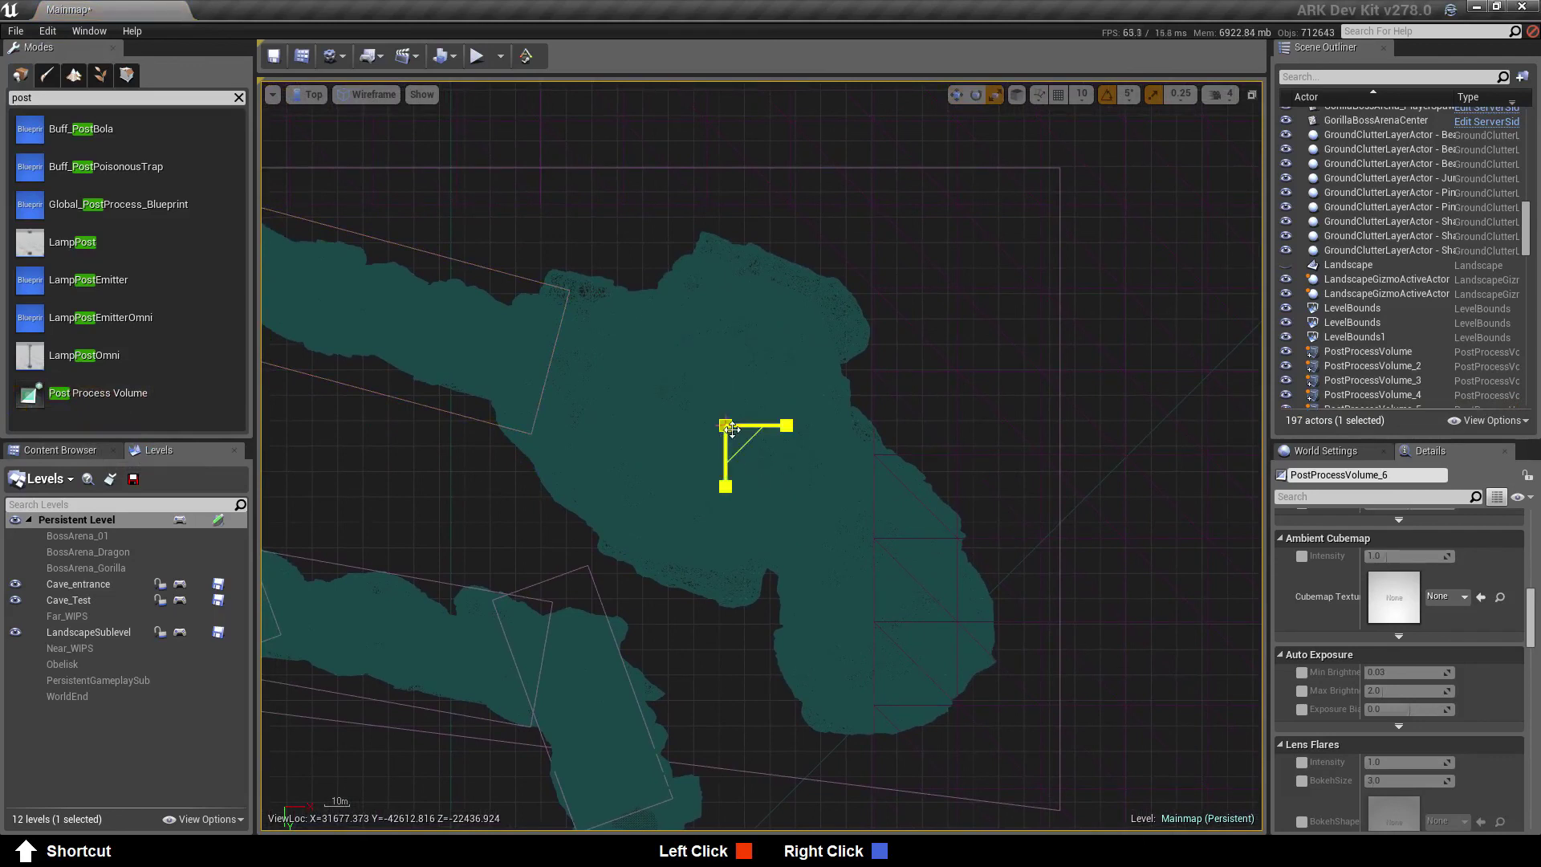
Scale PostProcessVolume_6 up, widen it along X, then rotate and move it until it surrounds the whole large chamber
{"action": "left_click_drag", "start_coordinate": [785, 482], "coordinate": [1042, 729]}
{"action": "left_click_drag", "start_coordinate": [778, 426], "coordinate": [827, 434]}
{"action": "key", "text": "e"}
{"action": "left_click_drag", "start_coordinate": [751, 496], "coordinate": [877, 466]}
{"action": "key", "text": "w"}
{"action": "left_click_drag", "start_coordinate": [744, 440], "coordinate": [776, 481]}
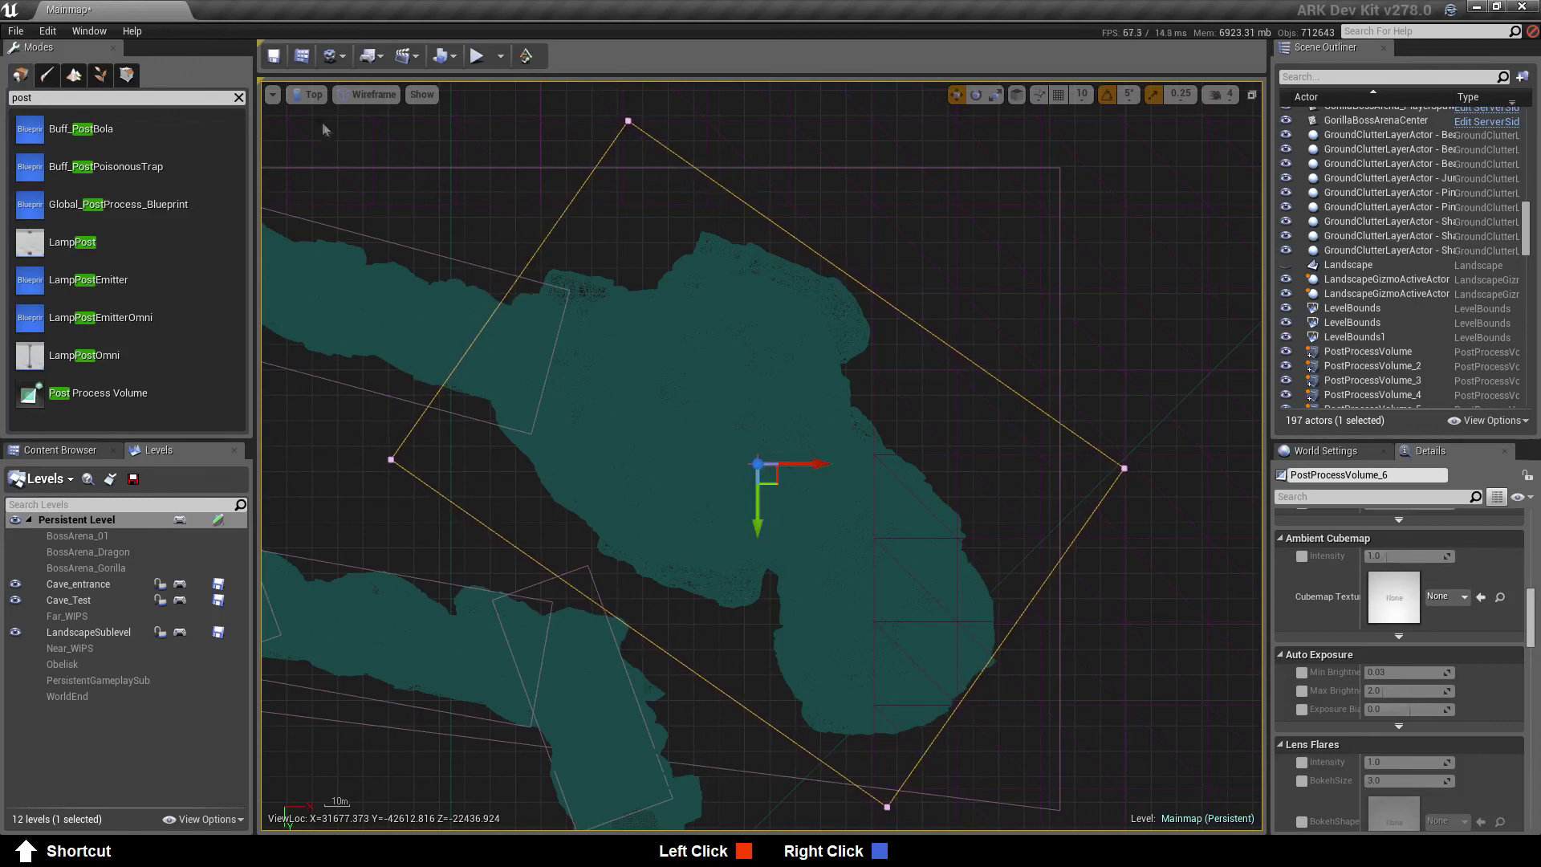
In the side view, lower PostProcessVolume_6 so it encloses the large chamber's height
{"action": "left_click", "coordinate": [308, 94]}
{"action": "left_click", "coordinate": [329, 169]}
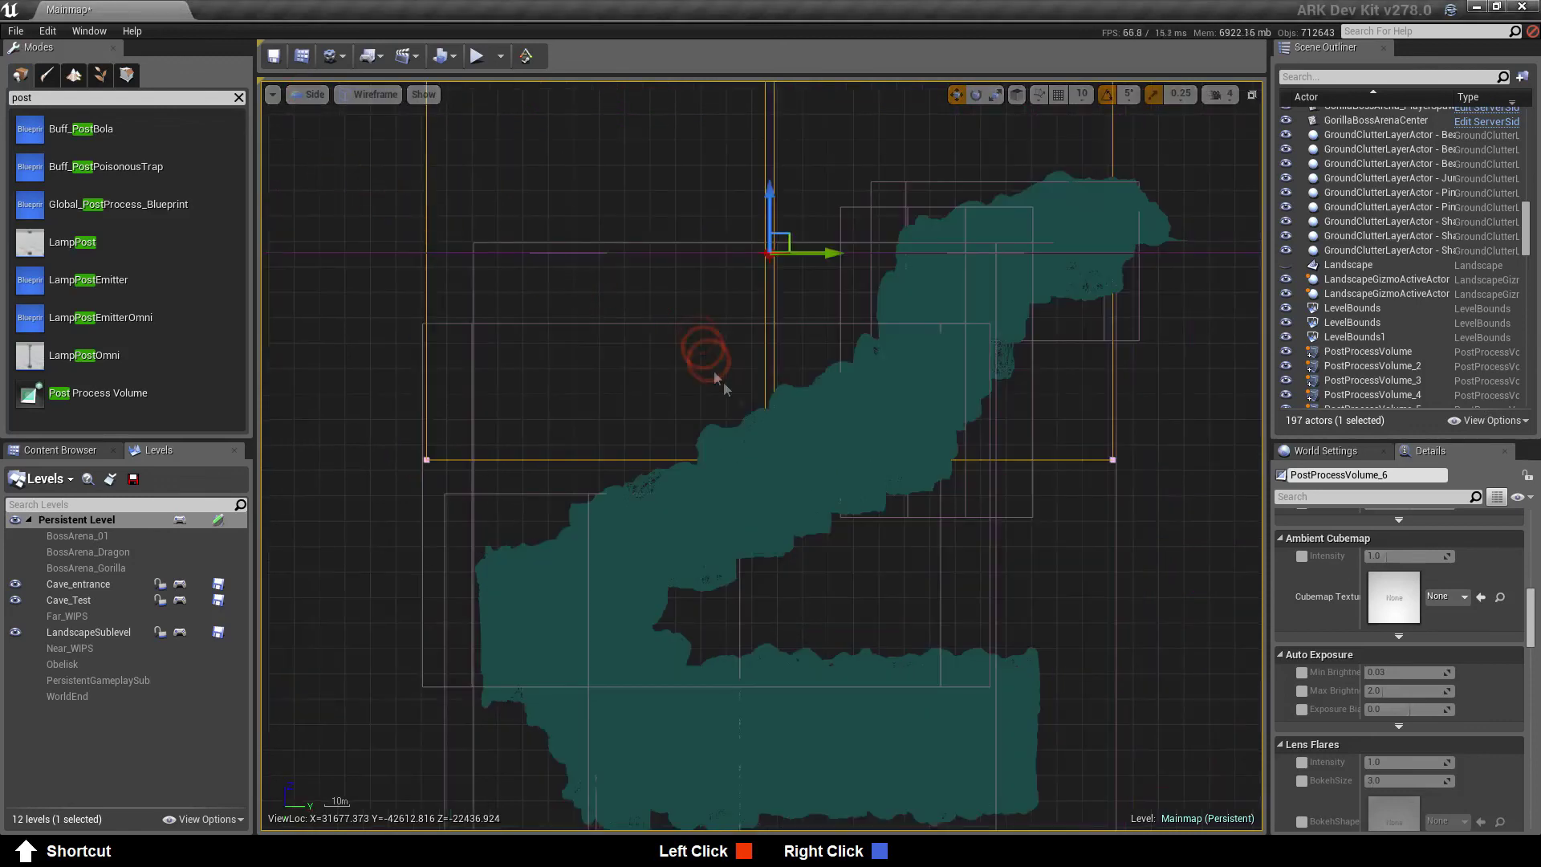
{"action": "left_click_drag", "start_coordinate": [764, 181], "coordinate": [778, 627]}
{"action": "key", "text": "e"}
{"action": "key", "text": "r"}
{"action": "key", "text": "w"}
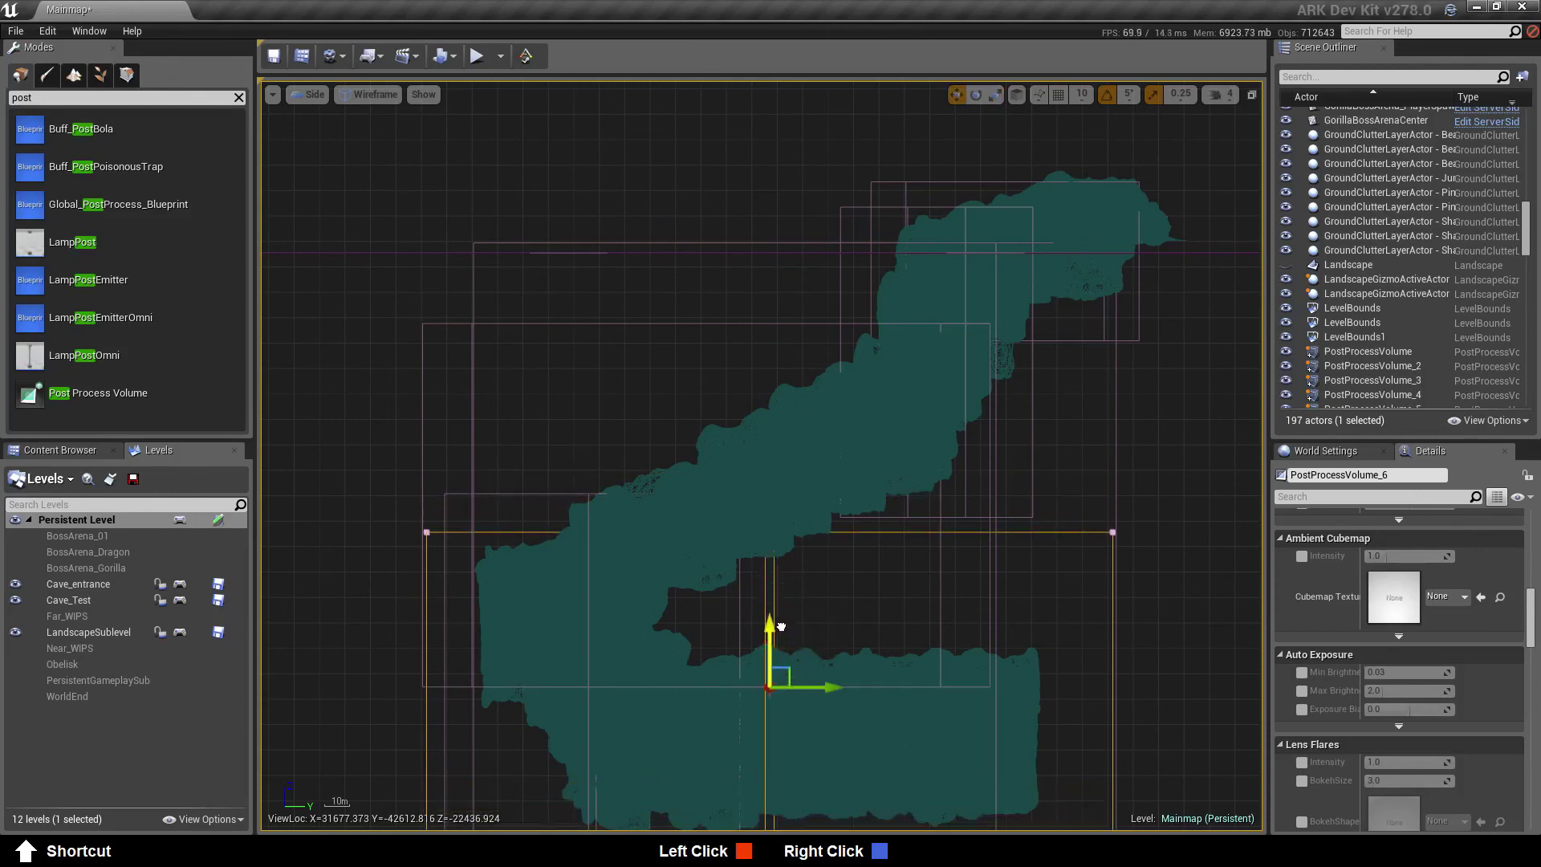
In the top view, select PostProcessVolume_3 through PostProcessVolume_6 together and copy them
{"action": "left_click", "coordinate": [308, 94]}
{"action": "left_click", "coordinate": [302, 149]}
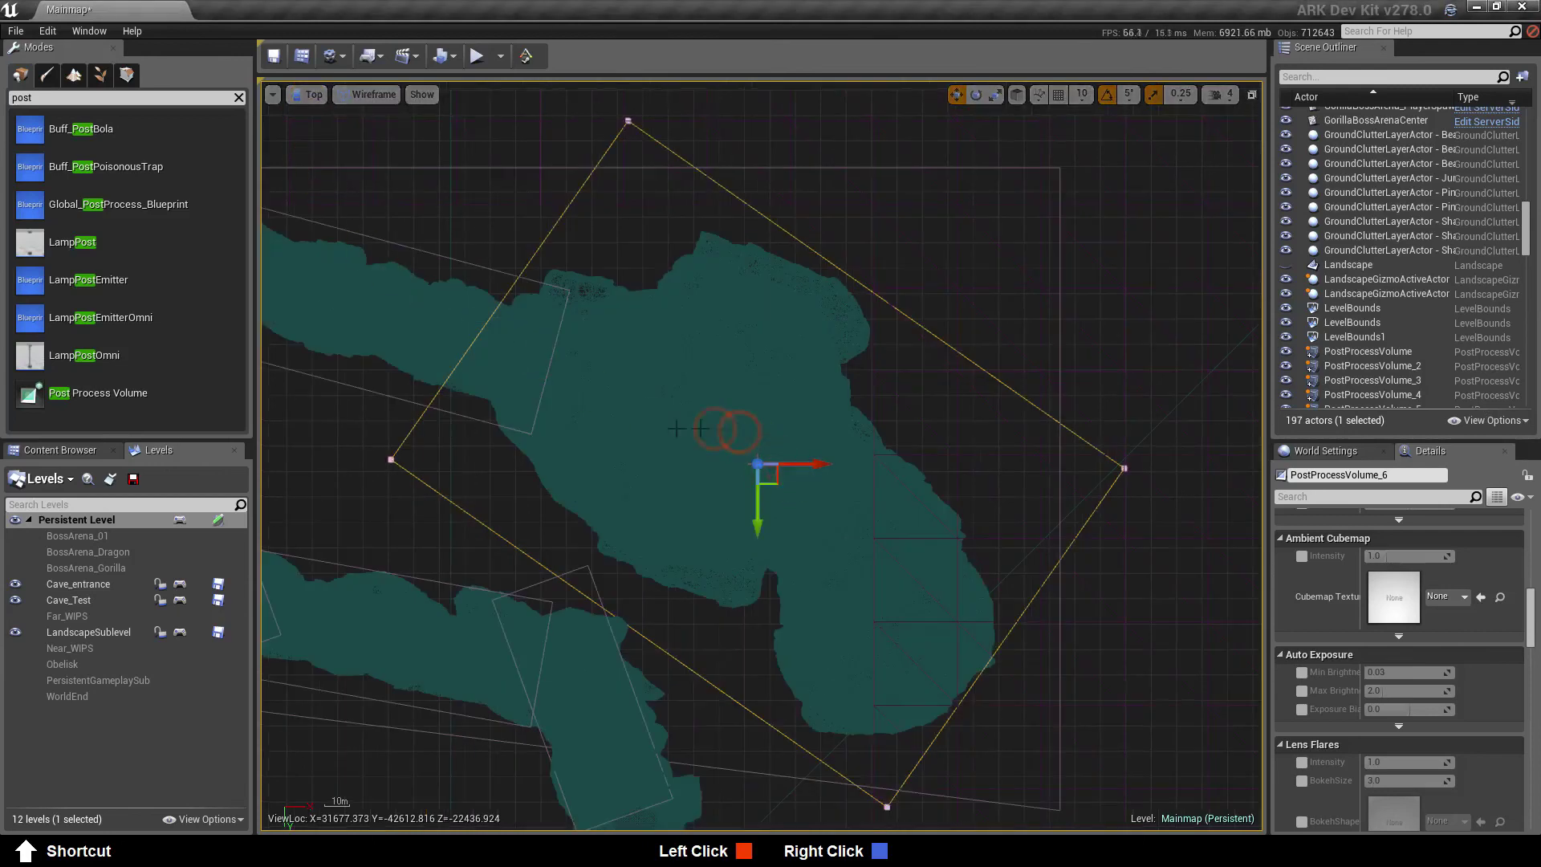
{"action": "scroll", "coordinate": [548, 446], "scroll_direction": "down", "scroll_amount": 3}
{"action": "right_click_drag", "start_coordinate": [455, 485], "coordinate": [629, 481]}
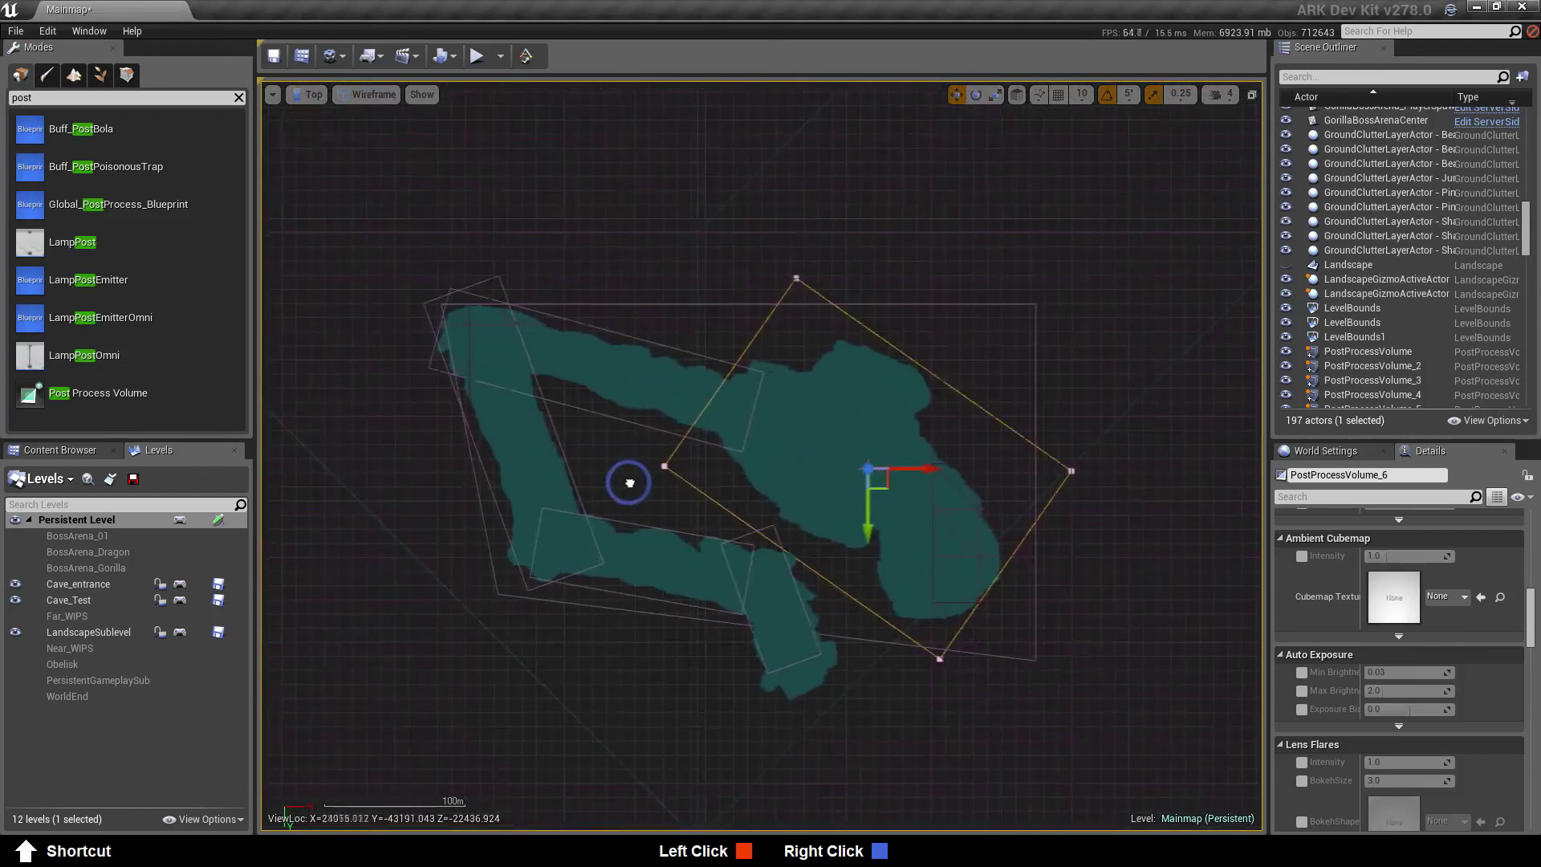
{"action": "scroll", "coordinate": [663, 576], "scroll_direction": "up", "scroll_amount": 2}
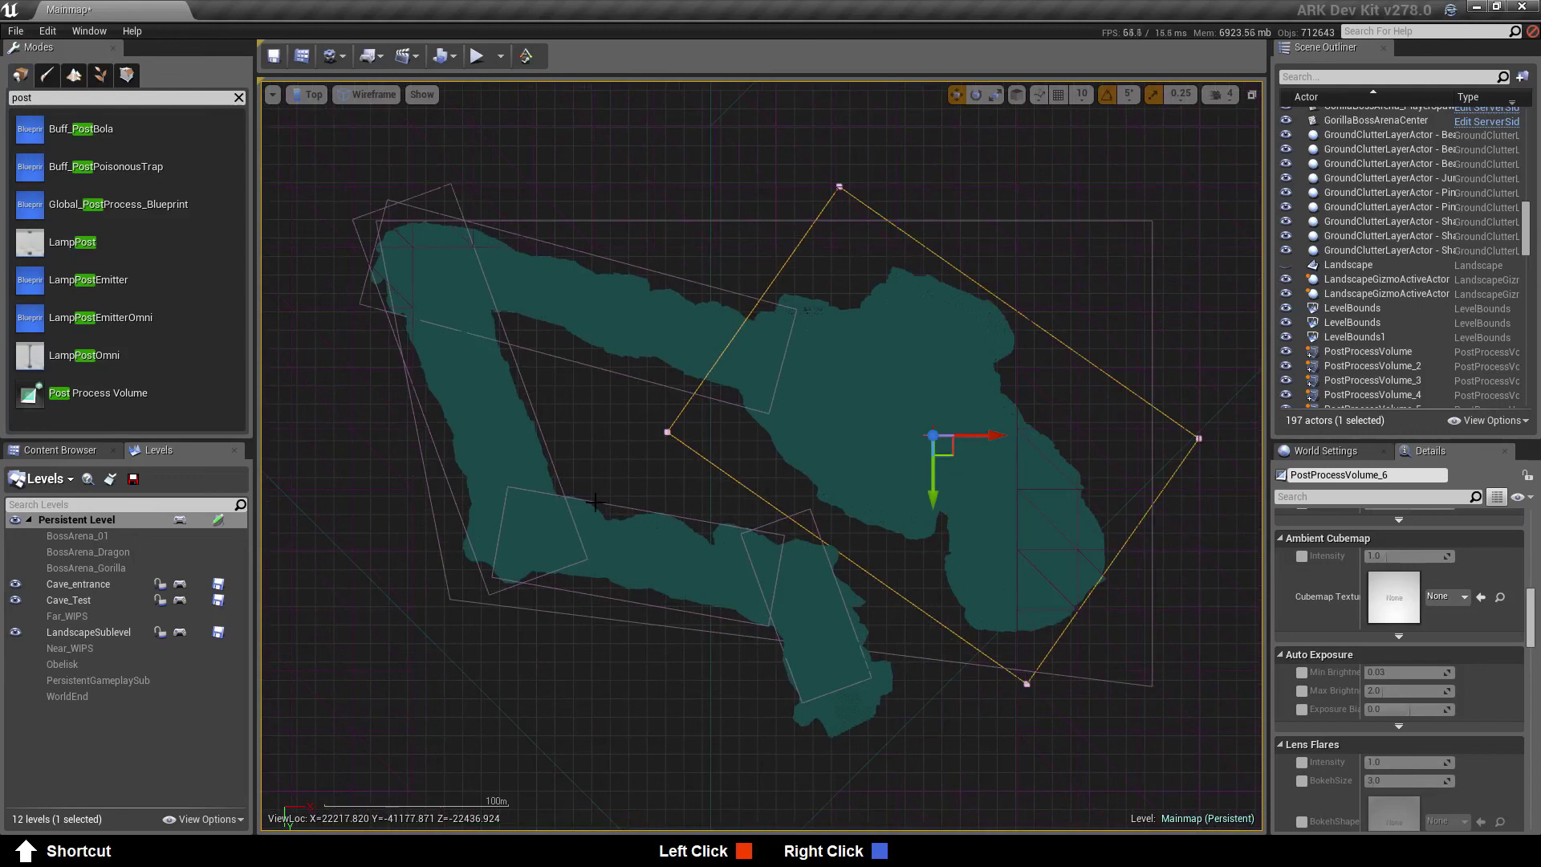
{"action": "left_click", "coordinate": [562, 586]}
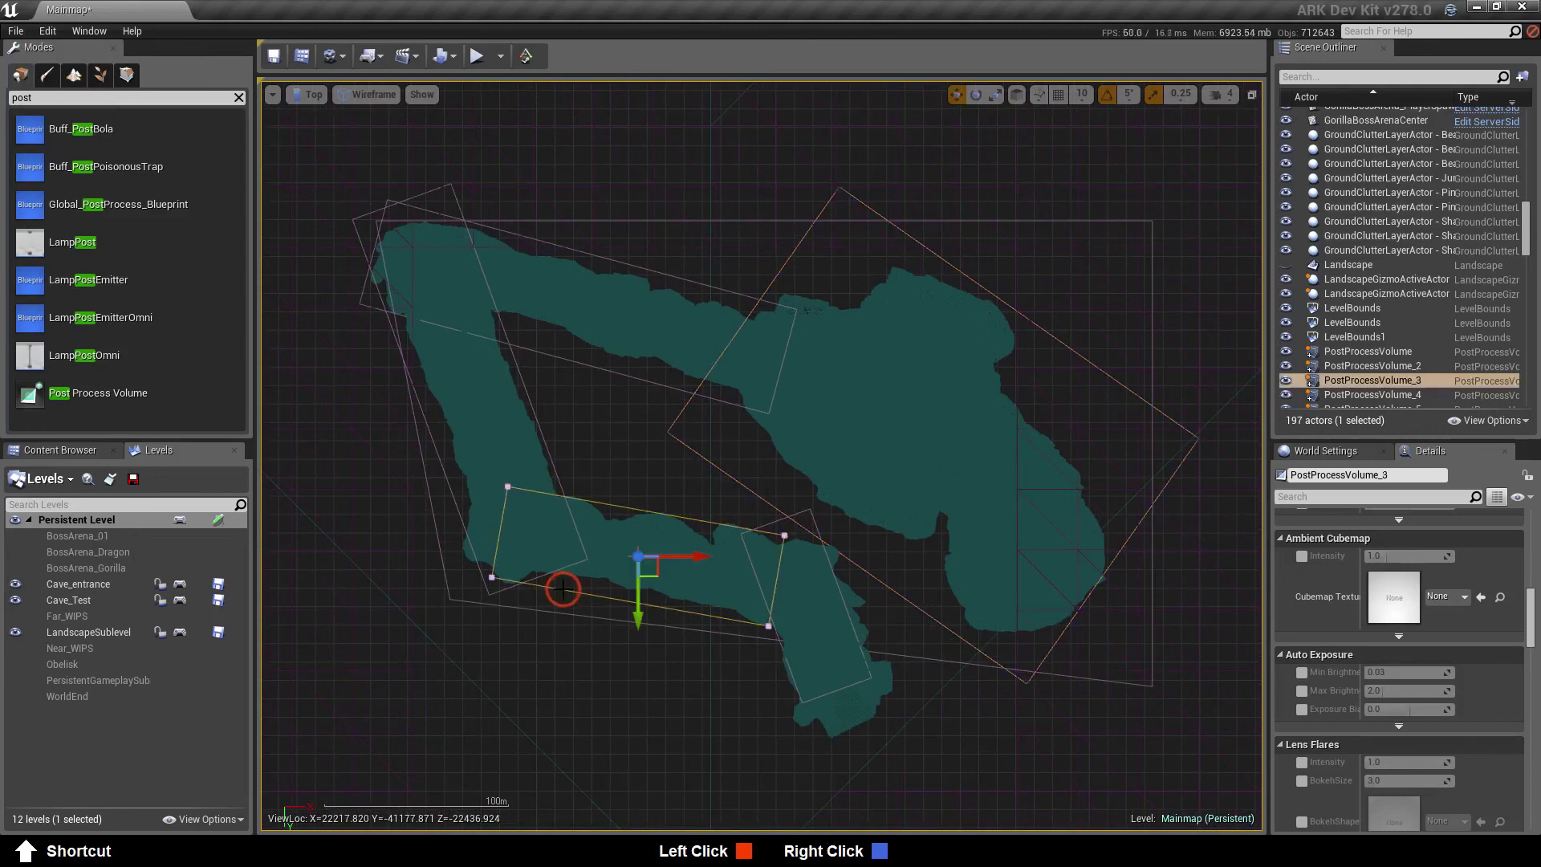
{"action": "left_click", "coordinate": [544, 432], "text": "ctrl"}
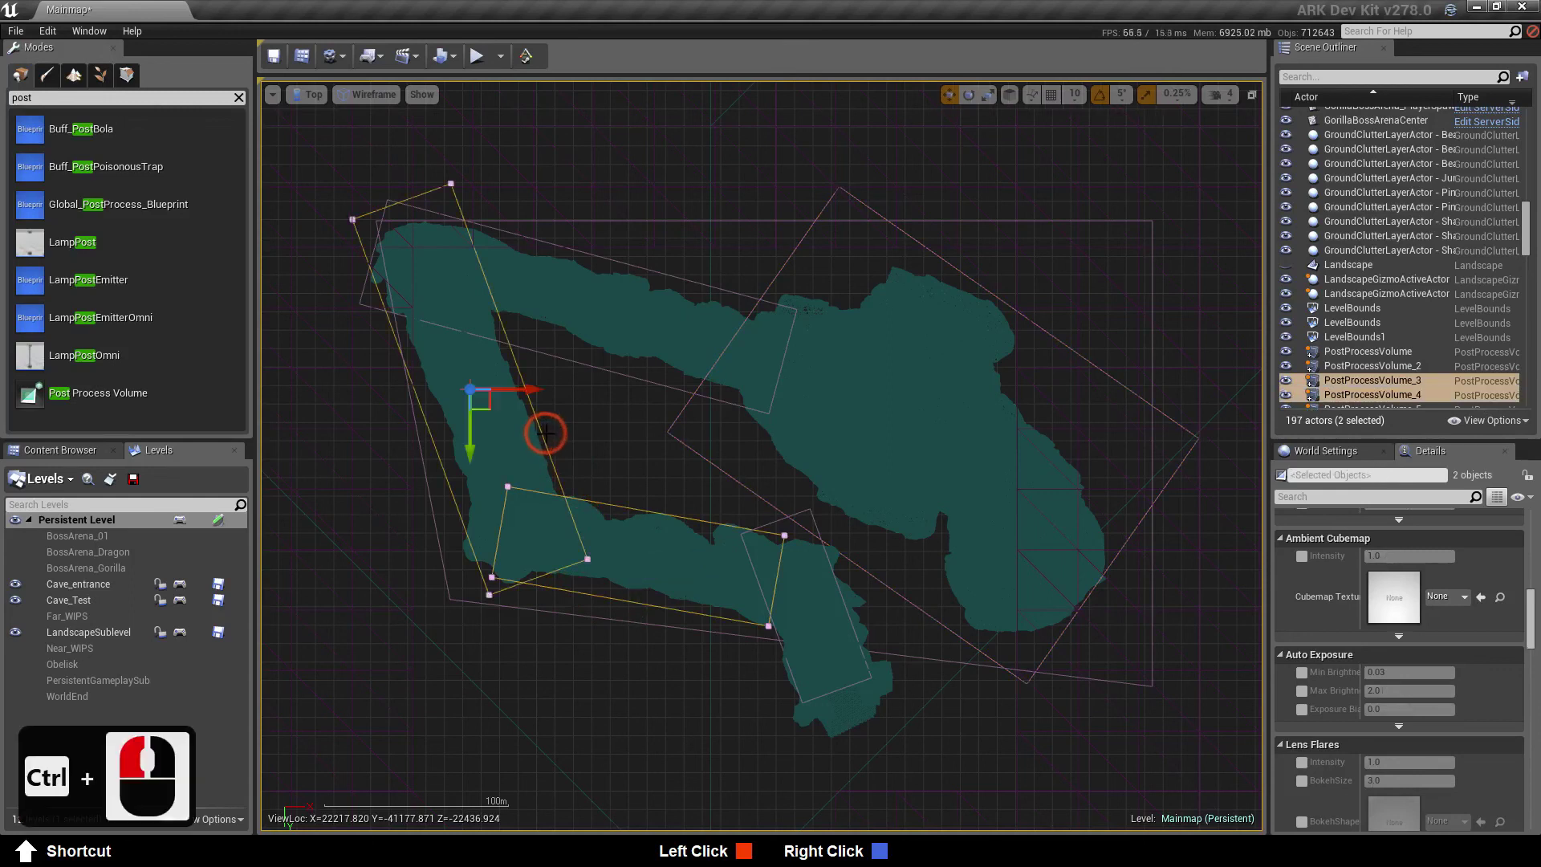
{"action": "scroll", "coordinate": [1404, 305], "scroll_direction": "down", "scroll_amount": 3}
{"action": "left_click", "coordinate": [1396, 306], "text": "ctrl"}
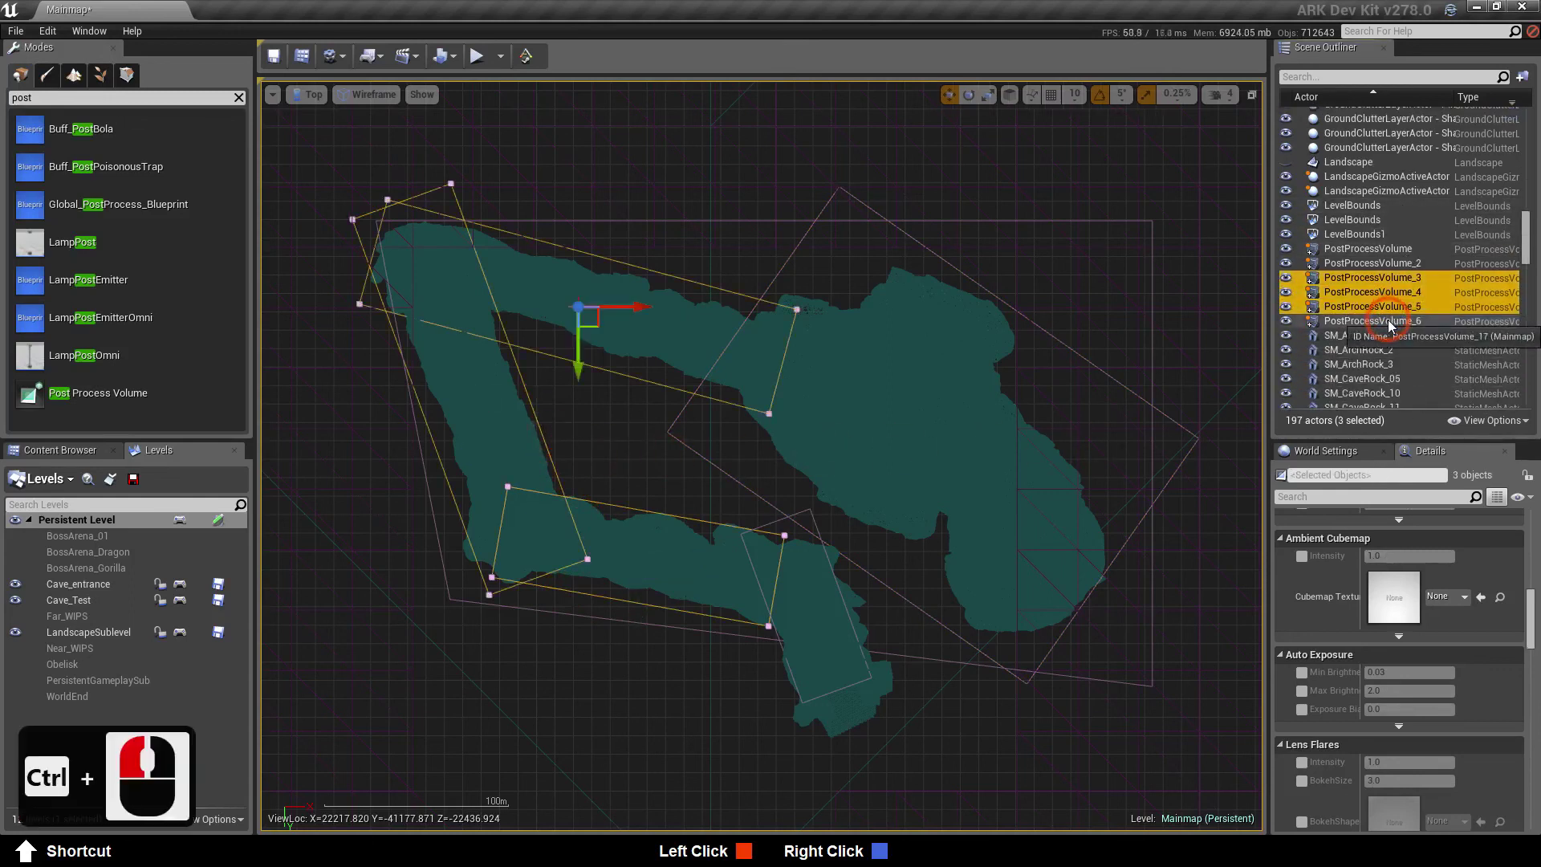
{"action": "left_click", "coordinate": [1391, 322], "text": "ctrl"}
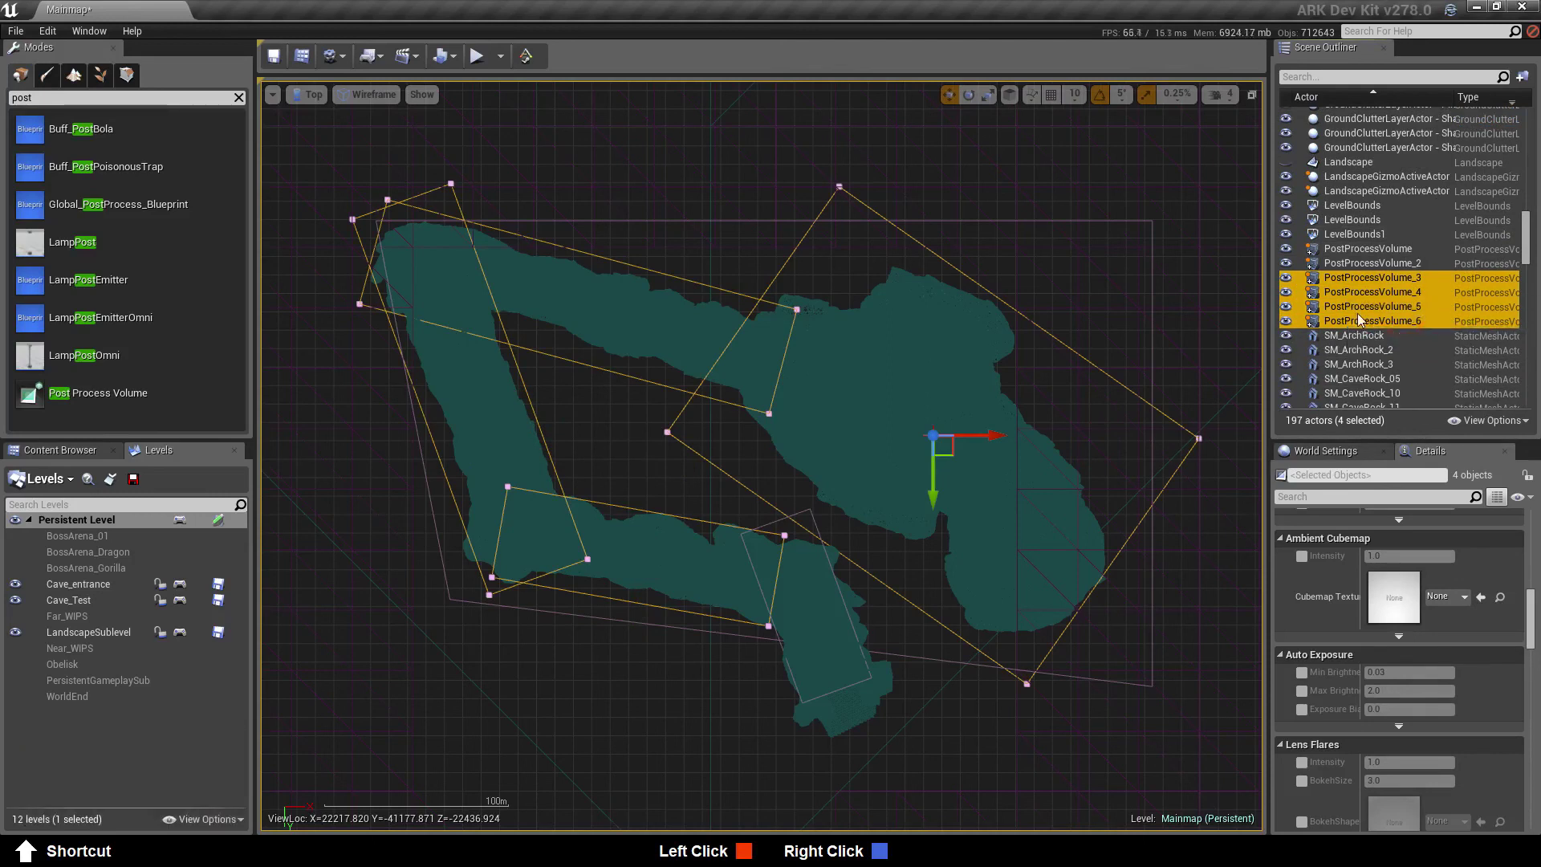
{"action": "right_click", "coordinate": [1359, 318]}
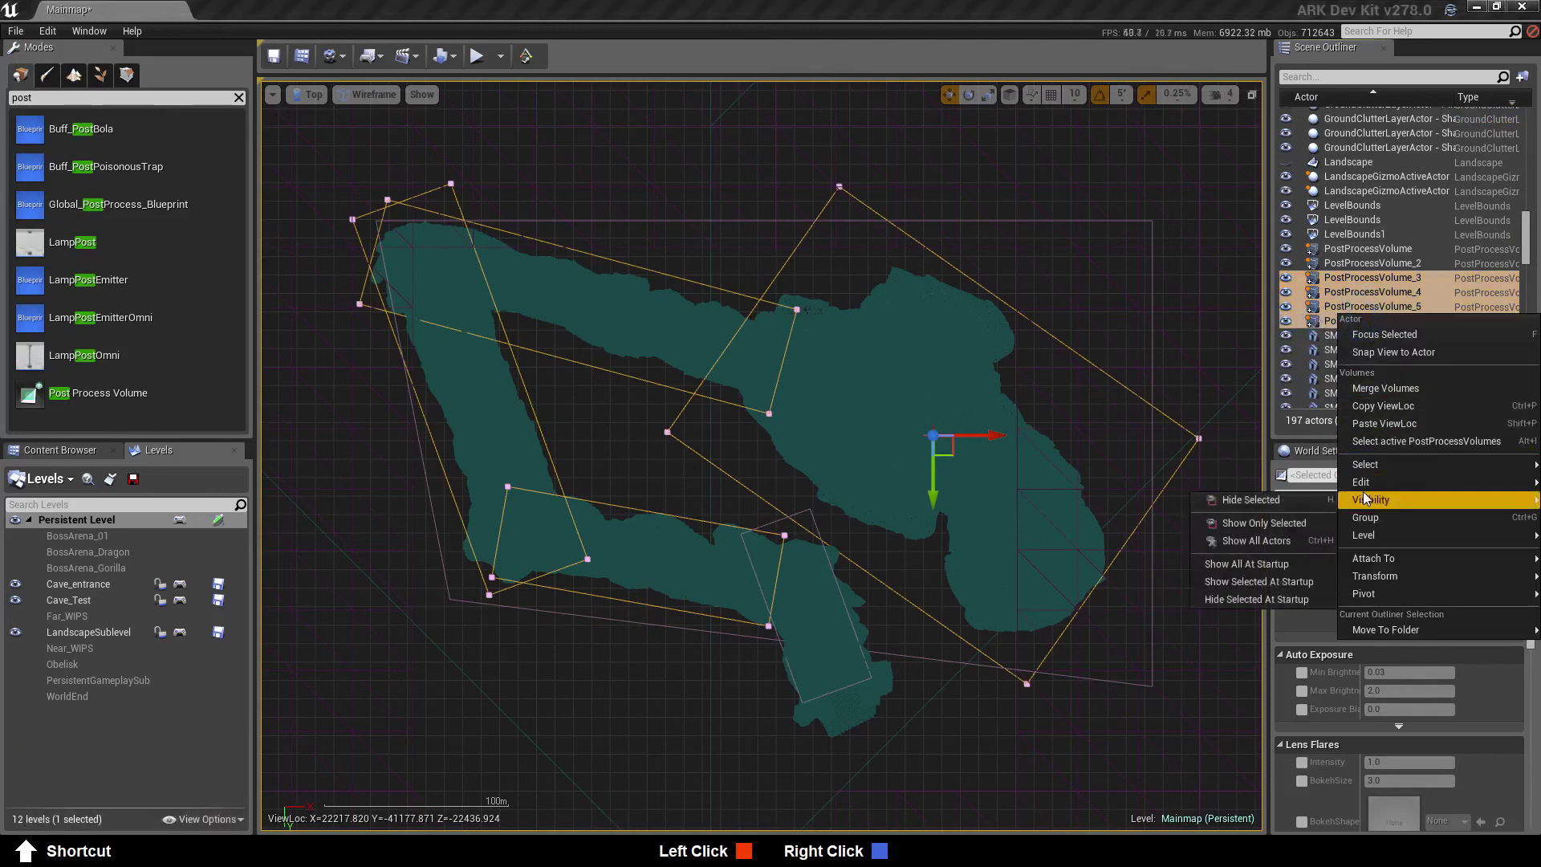
{"action": "mouse_move", "coordinate": [1364, 482]}
{"action": "left_click", "coordinate": [1276, 500]}
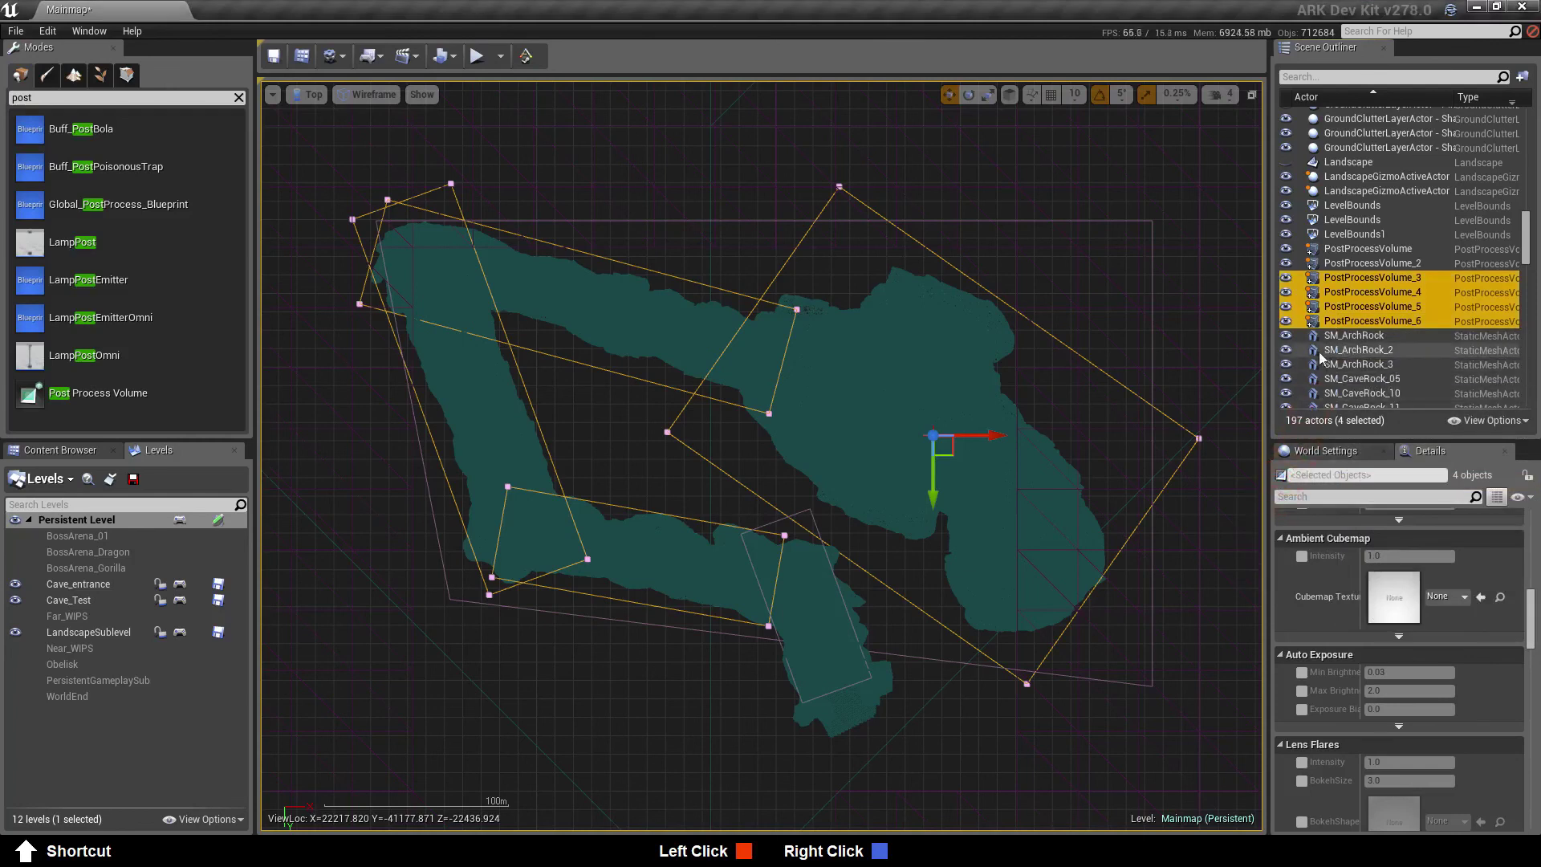
Duplicate the four selected Post Process Volumes in place
{"action": "right_click", "coordinate": [1329, 312]}
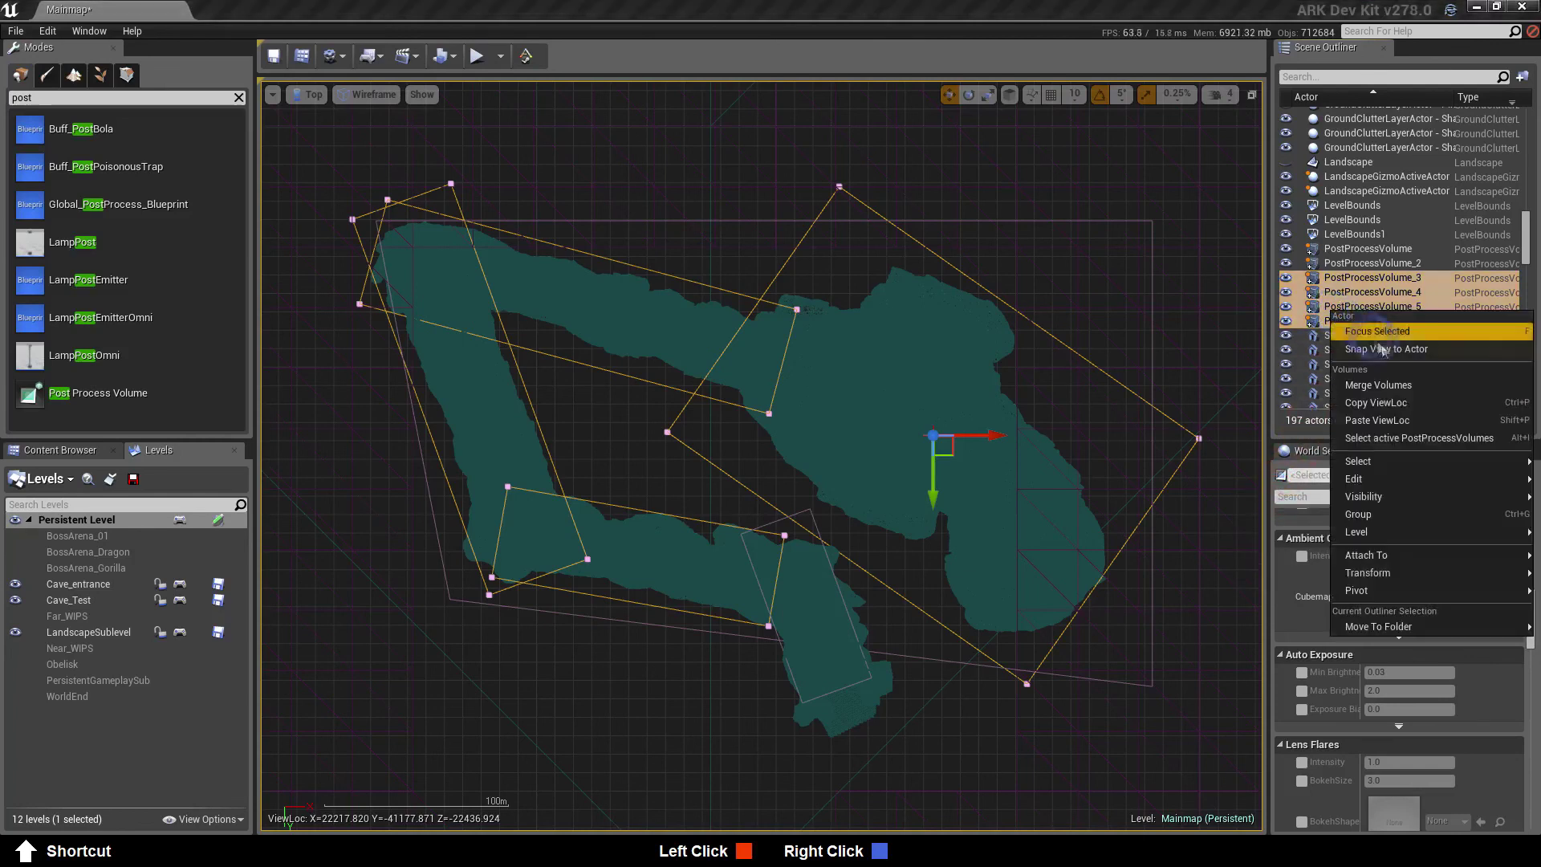
{"action": "mouse_move", "coordinate": [1357, 482]}
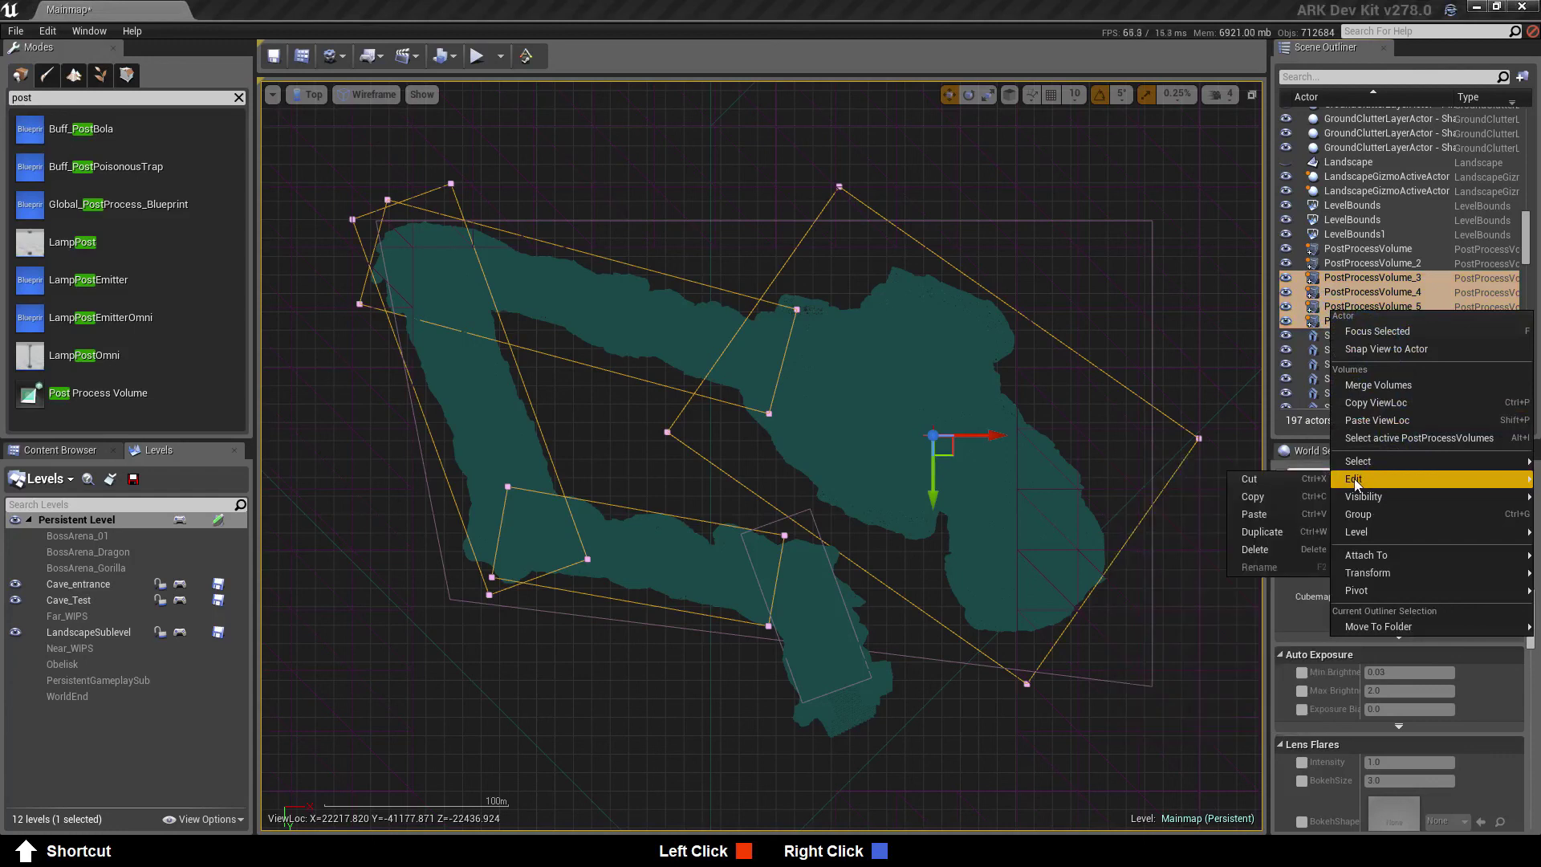
{"action": "left_click", "coordinate": [1269, 532]}
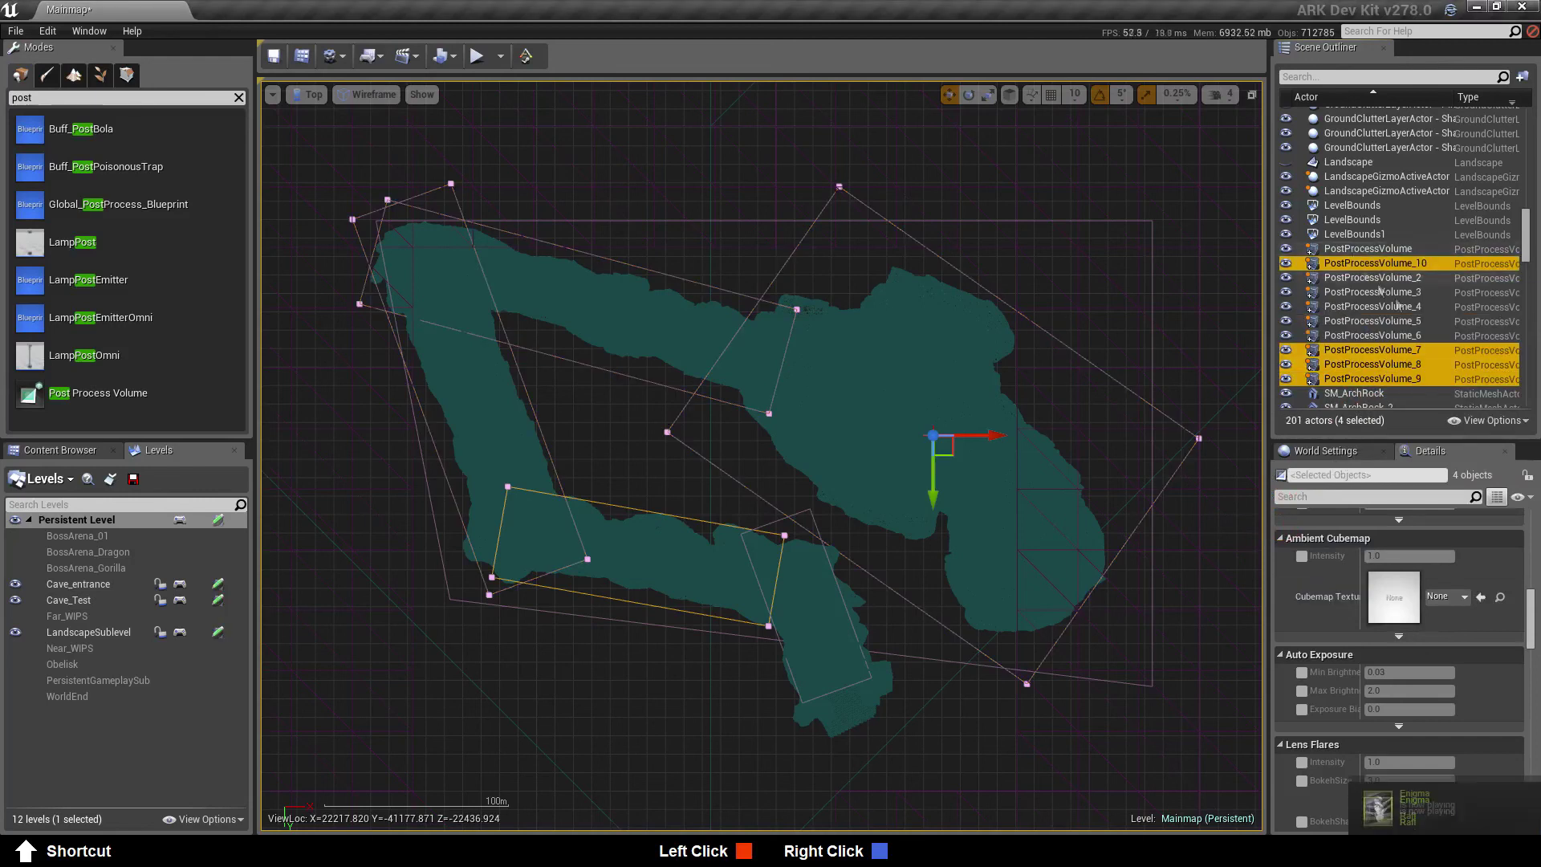
Merge the four duplicated Post Process Volumes into a single volume
{"action": "scroll", "coordinate": [1405, 305], "scroll_direction": "down", "scroll_amount": 1}
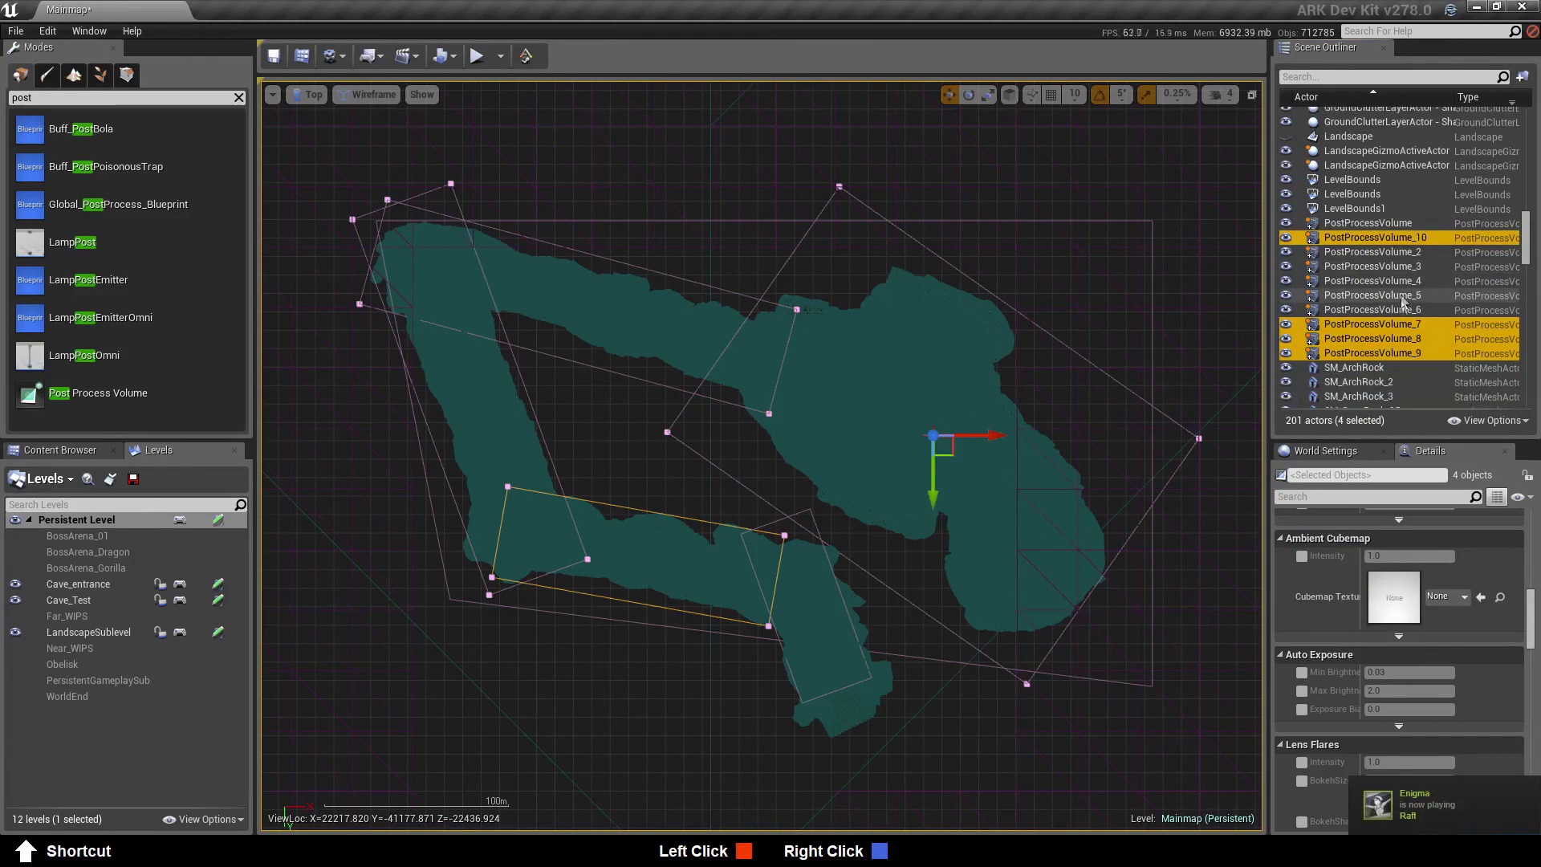
{"action": "right_click", "coordinate": [1339, 335]}
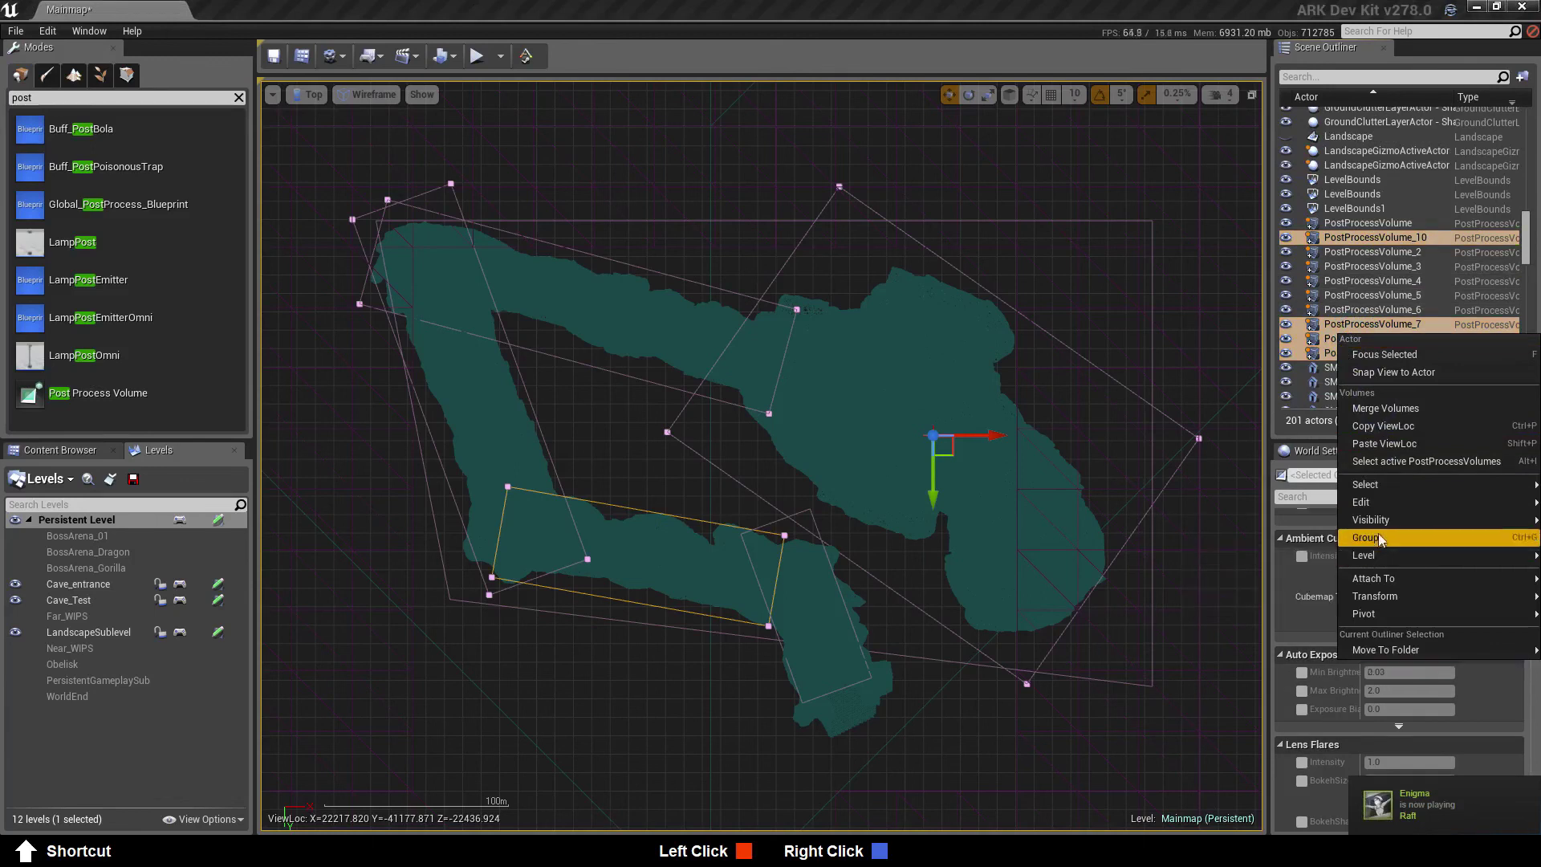
{"action": "mouse_move", "coordinate": [1381, 506]}
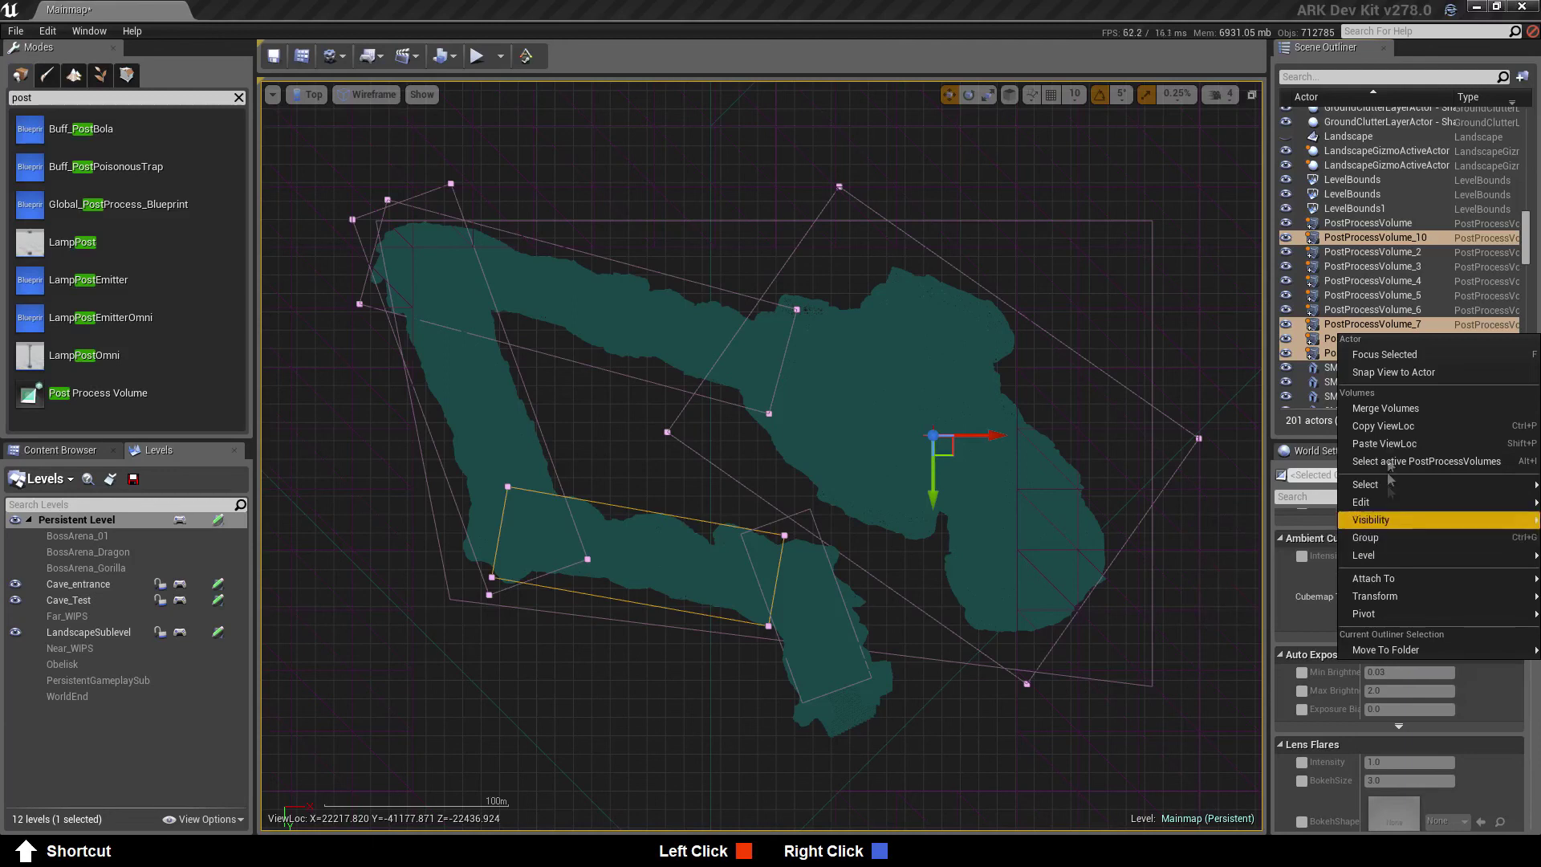
{"action": "left_click", "coordinate": [1378, 408]}
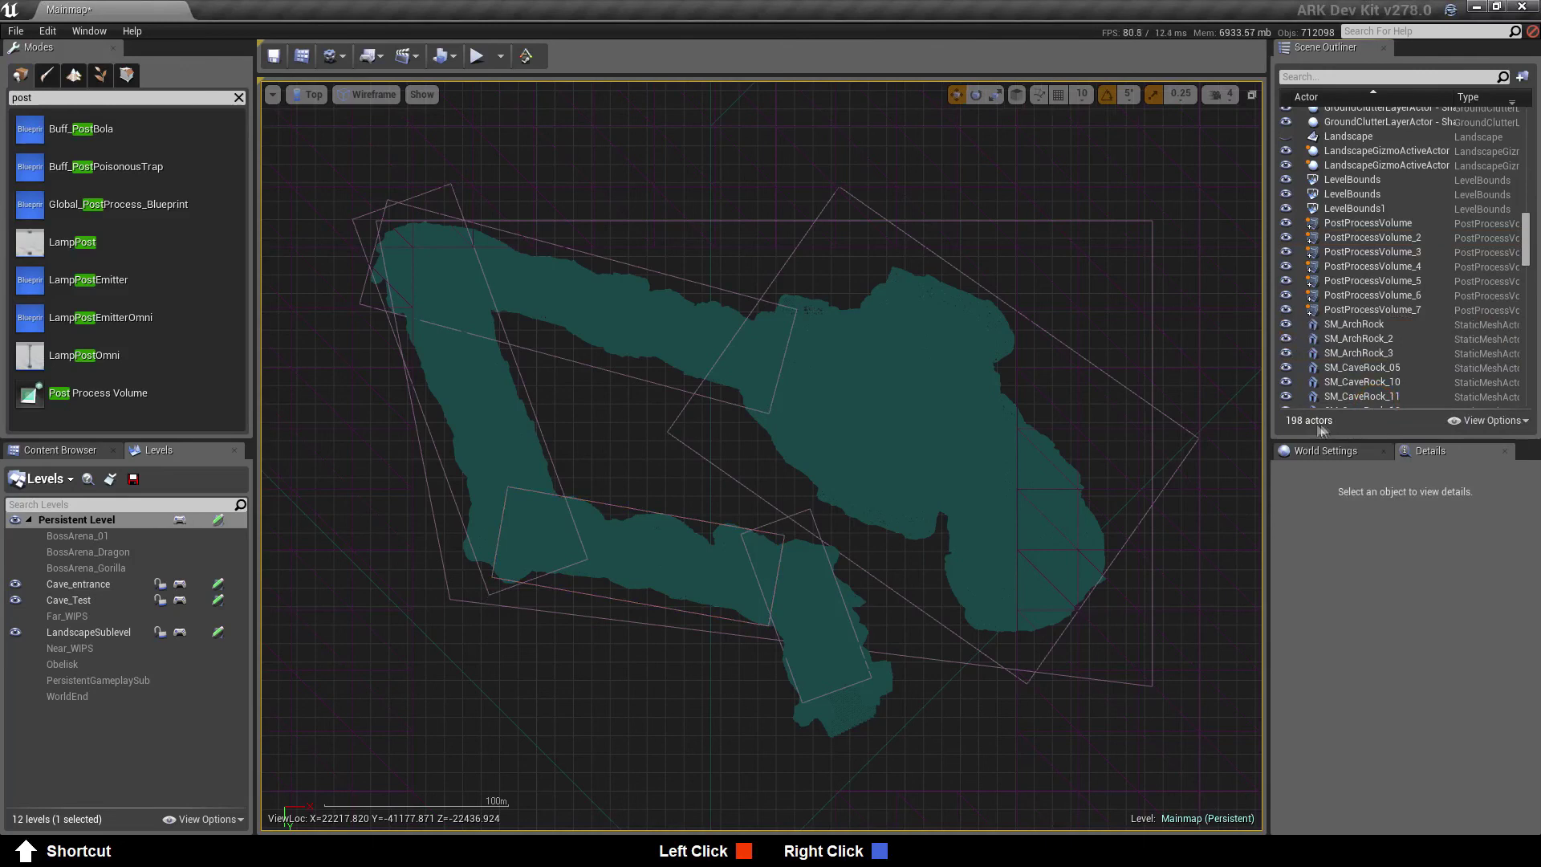
Rename the merged PostProcessVolume_7 as PostProcessVolume_Light
{"action": "left_click", "coordinate": [1117, 382]}
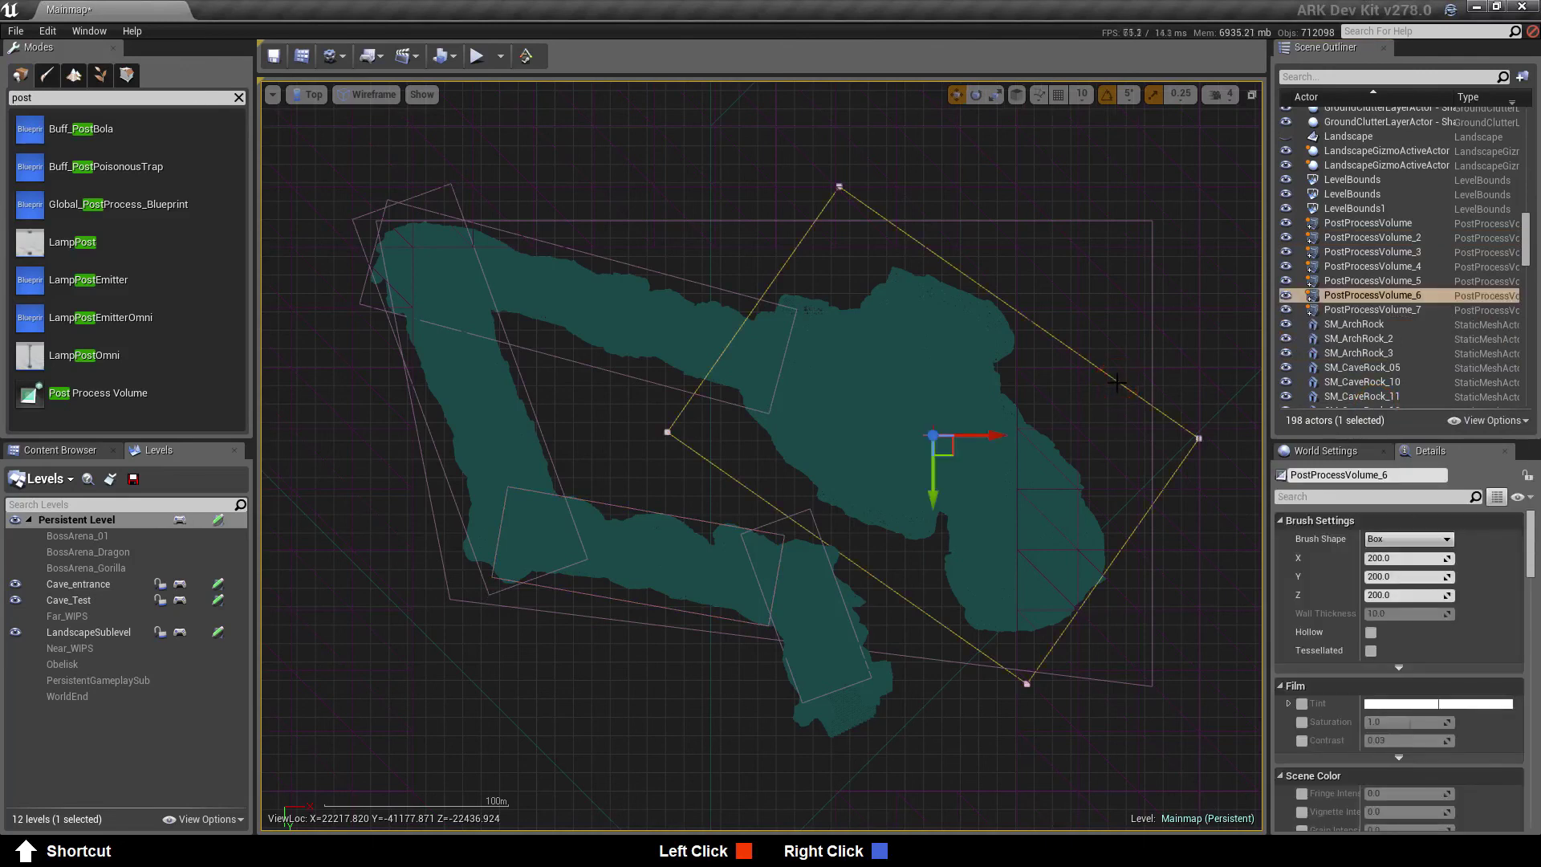
{"action": "left_click", "coordinate": [1374, 310]}
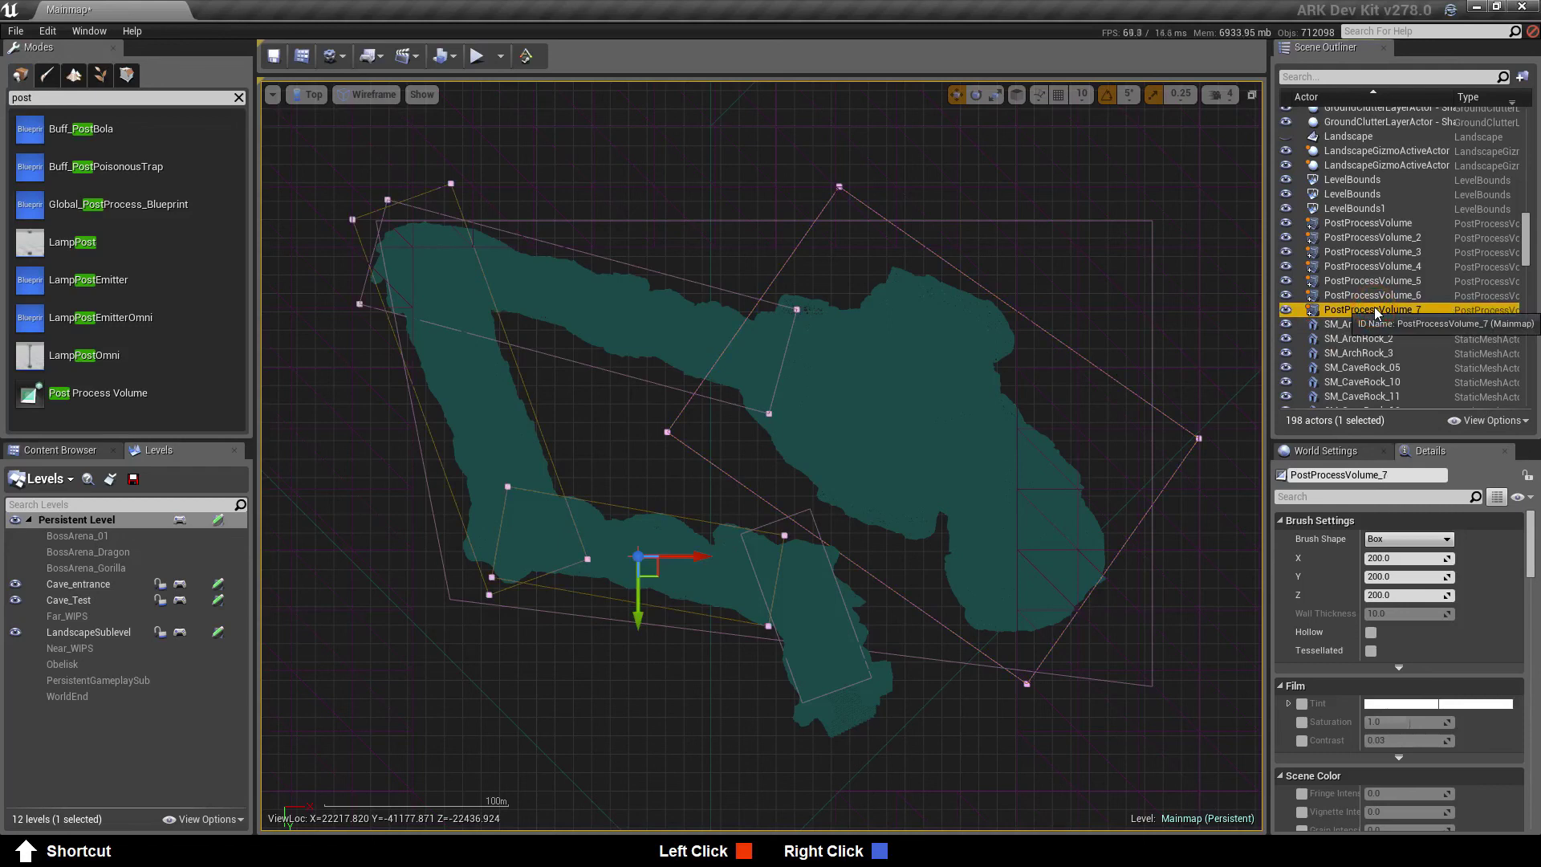
{"action": "left_click", "coordinate": [1395, 475]}
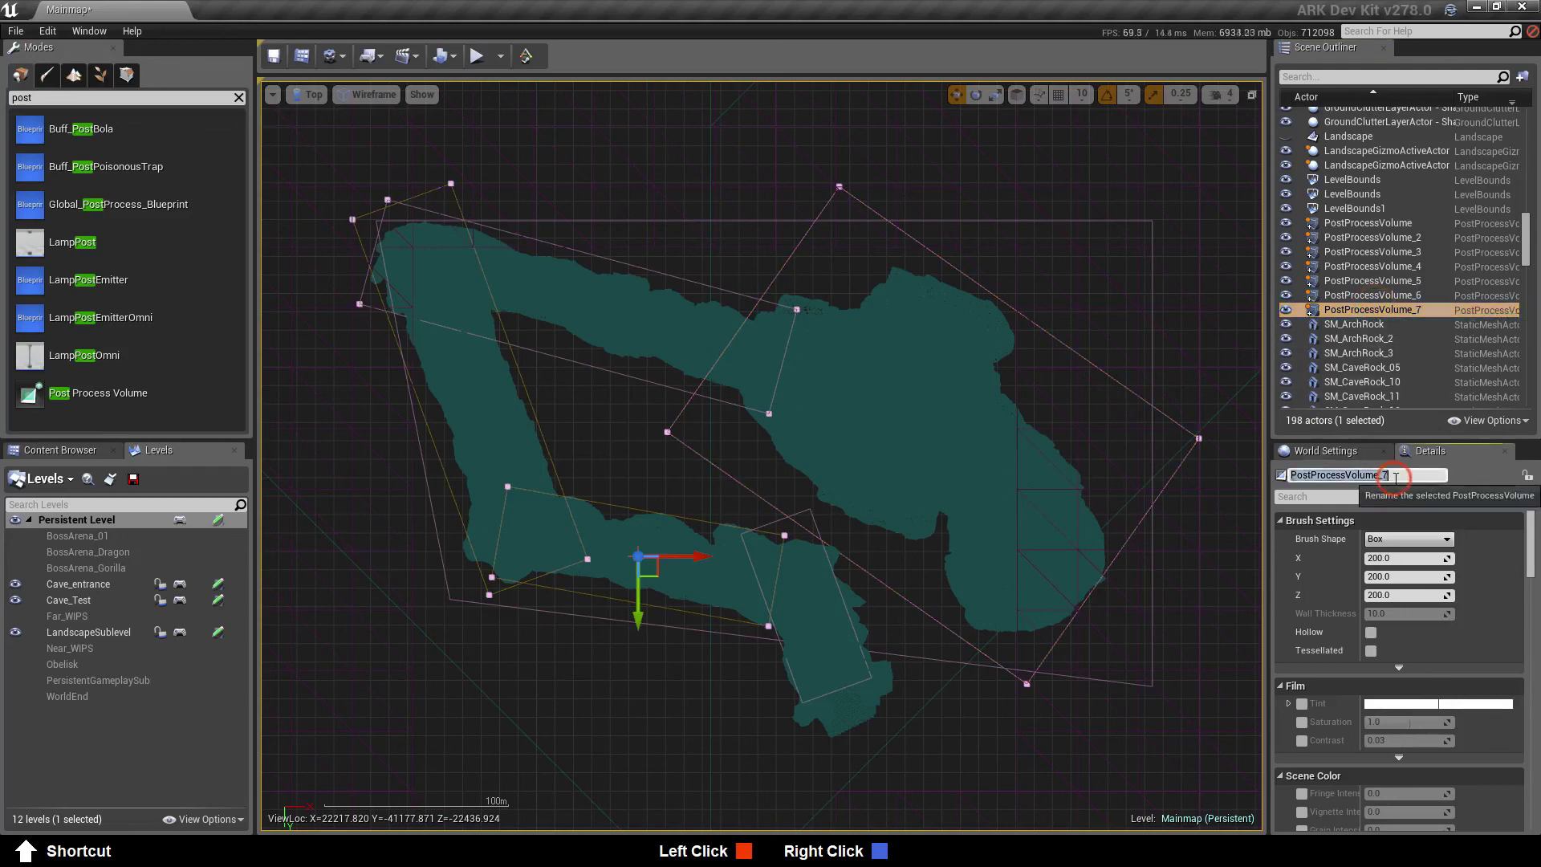
{"action": "left_click", "coordinate": [1397, 475]}
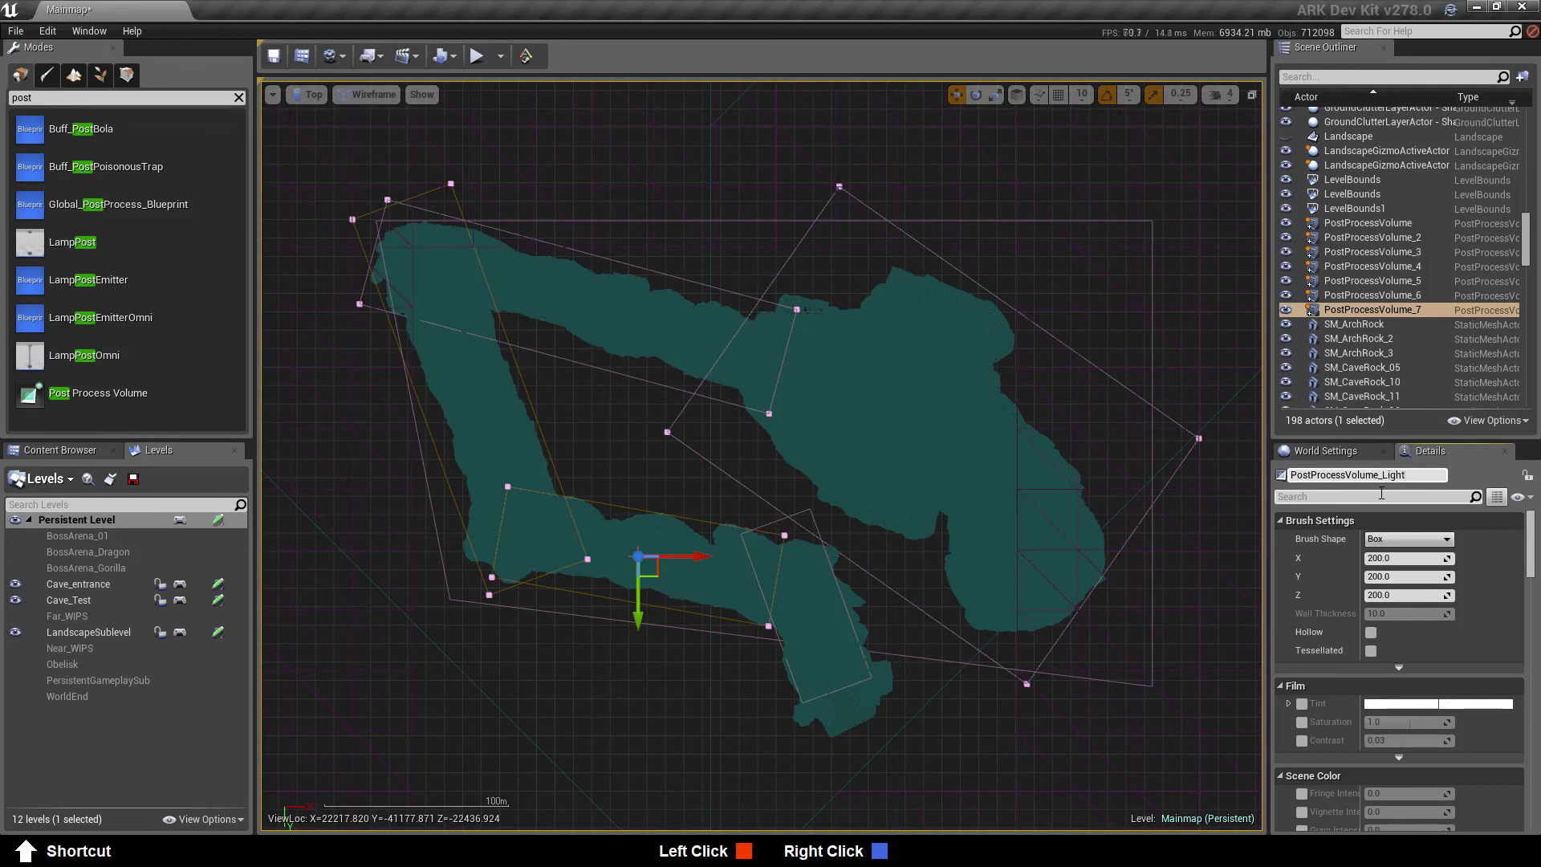
{"action": "left_click", "coordinate": [1374, 496]}
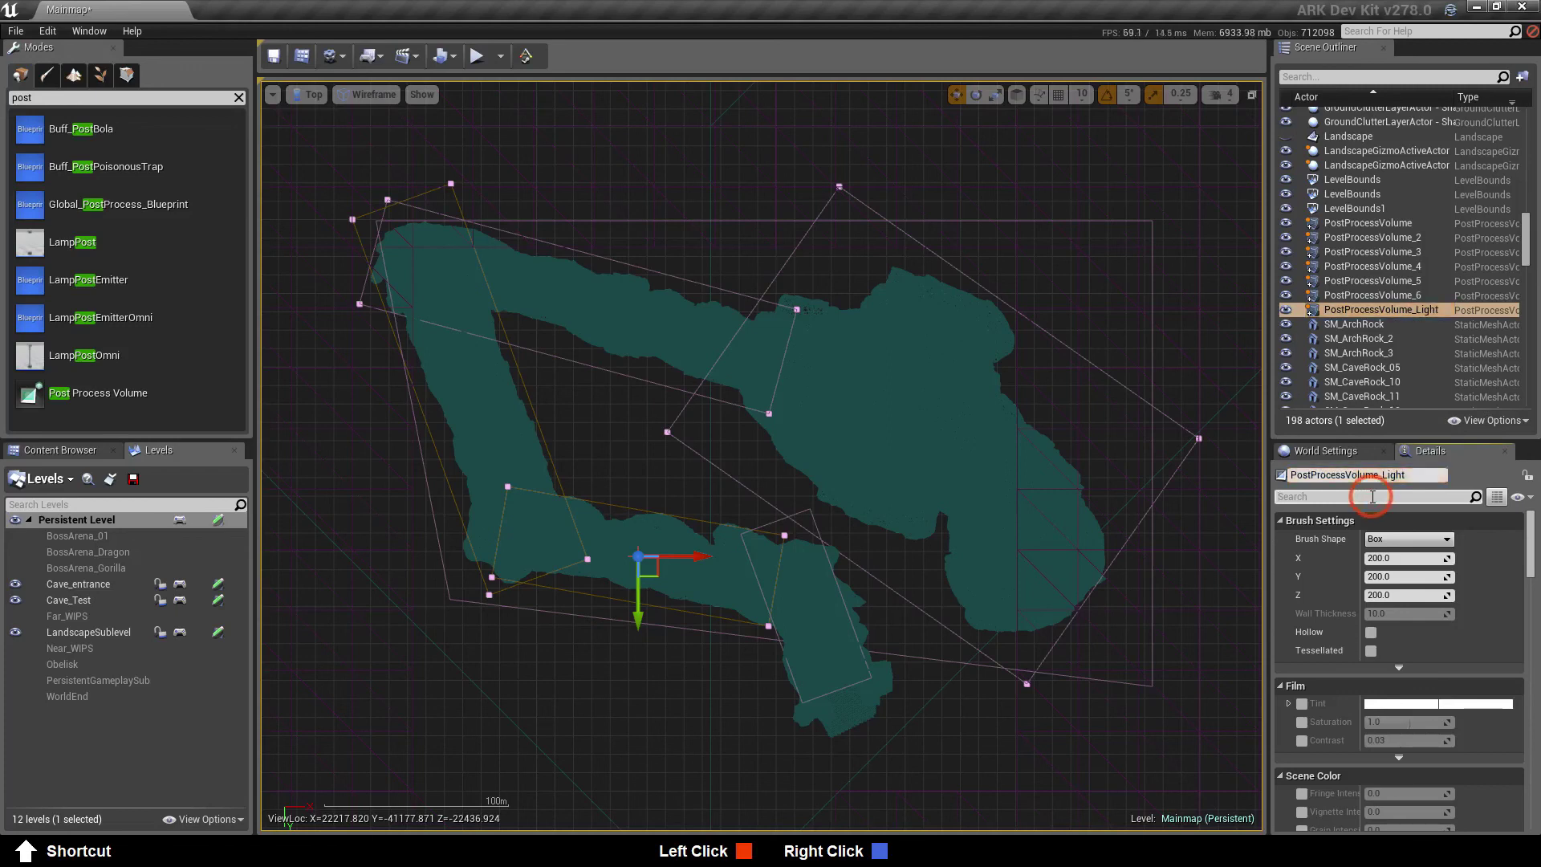
Select PostProcessVolume_2 through PostProcessVolume_6 together and merge them into a single volume
{"action": "left_click", "coordinate": [1412, 295]}
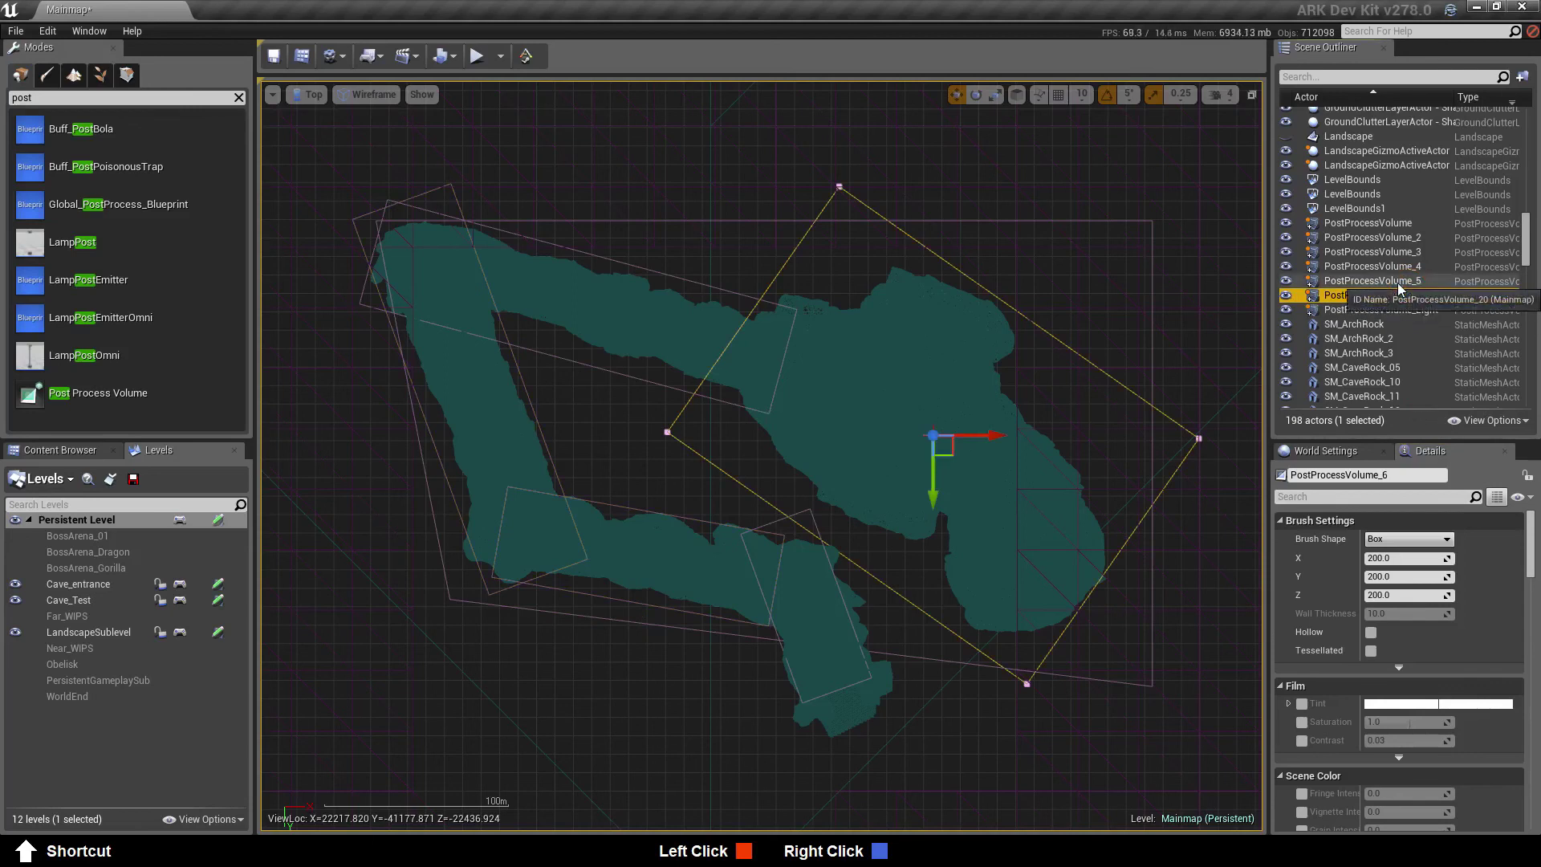
{"action": "left_click", "coordinate": [1399, 281], "text": "ctrl"}
{"action": "left_click", "coordinate": [1399, 268], "text": "ctrl"}
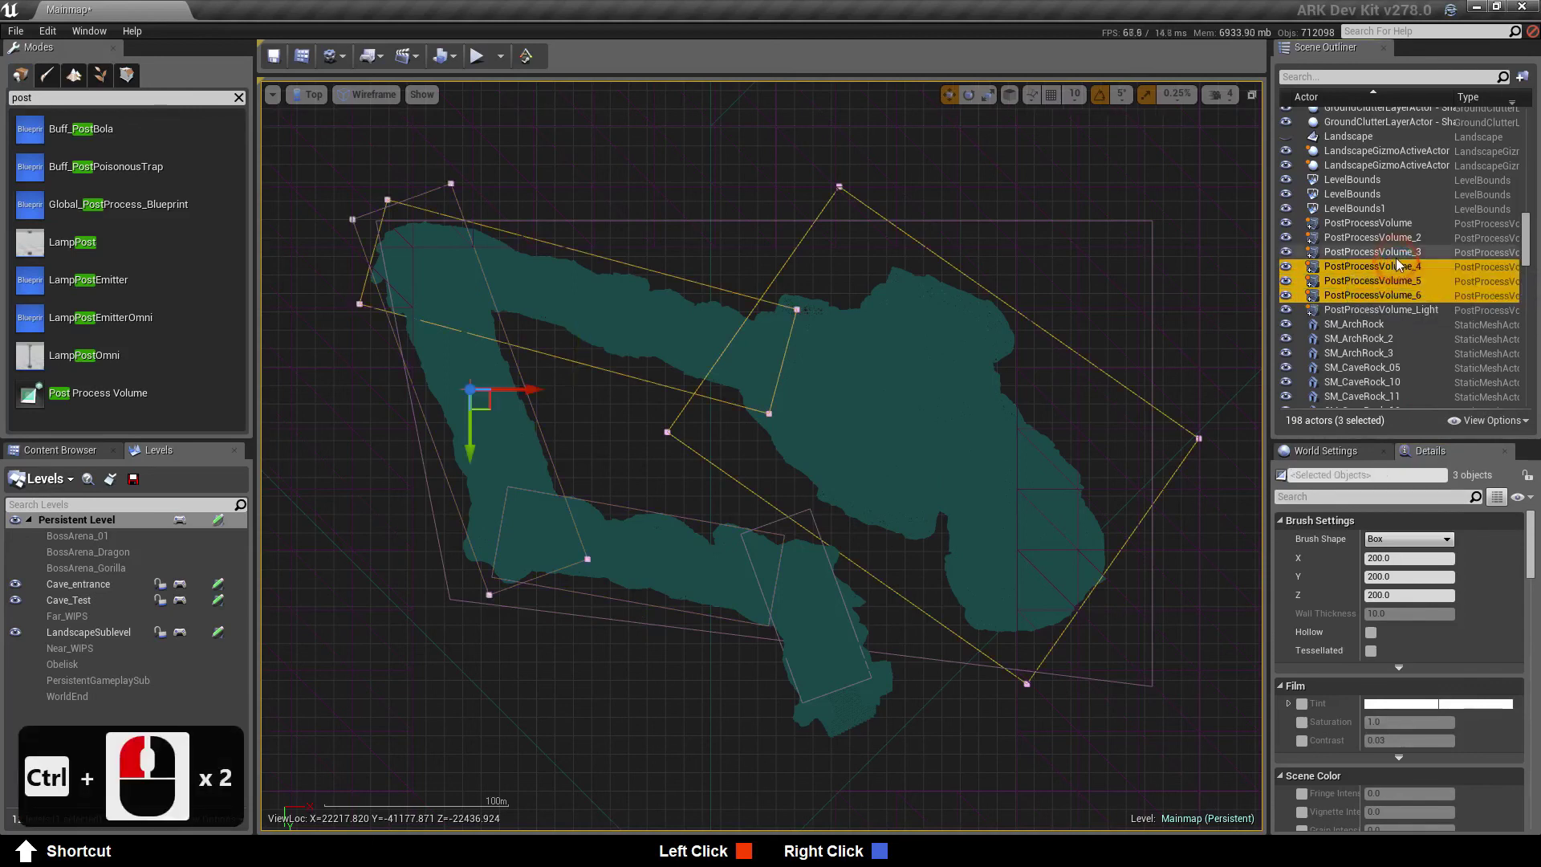
{"action": "left_click", "coordinate": [1395, 253], "text": "ctrl"}
{"action": "left_click", "coordinate": [1397, 241], "text": "ctrl"}
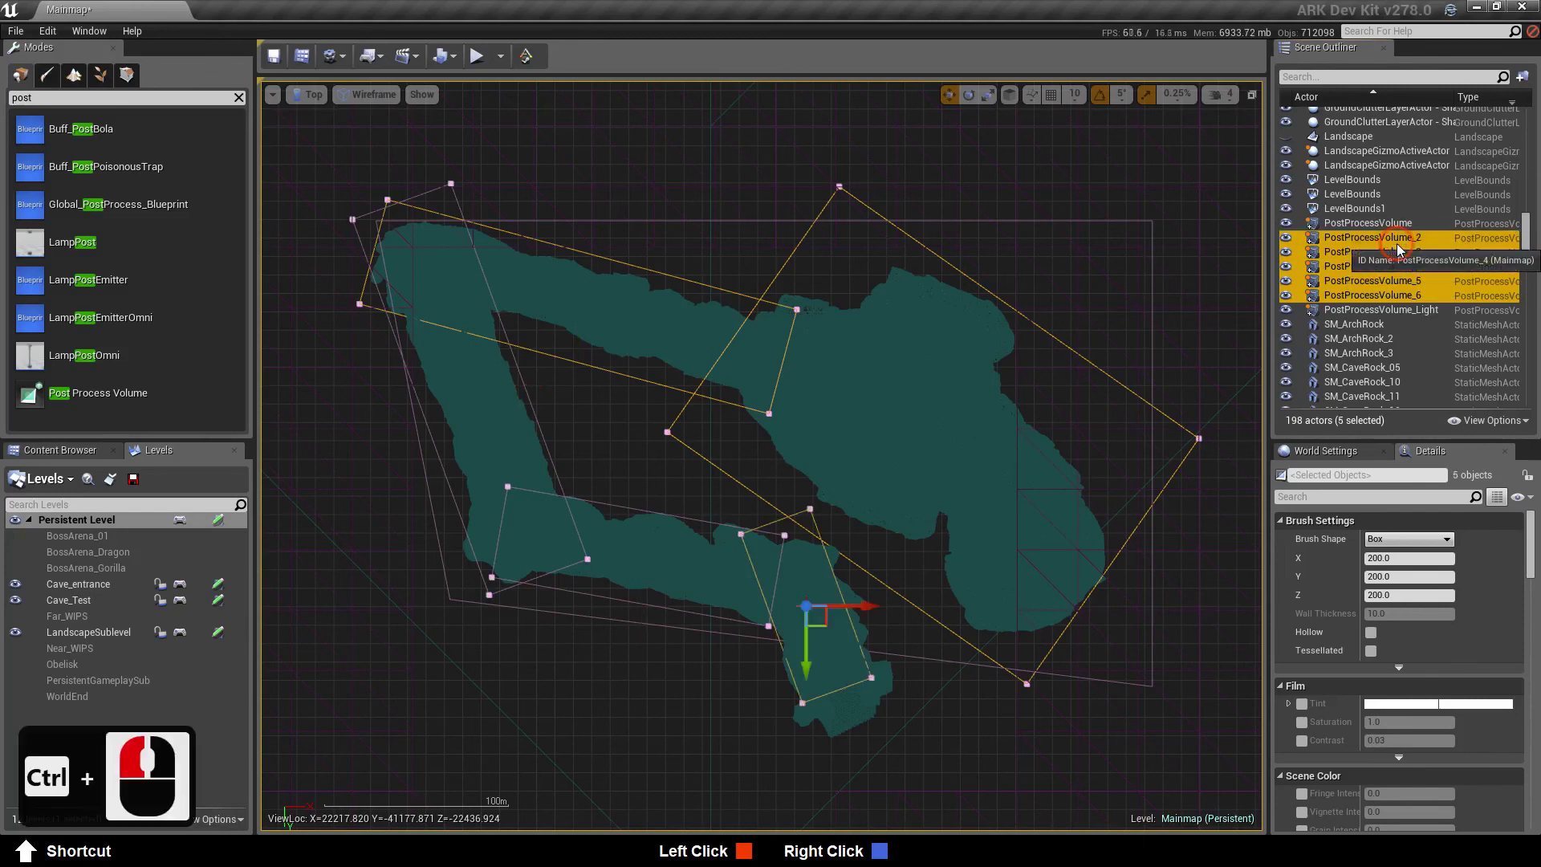
{"action": "right_click", "coordinate": [1397, 248]}
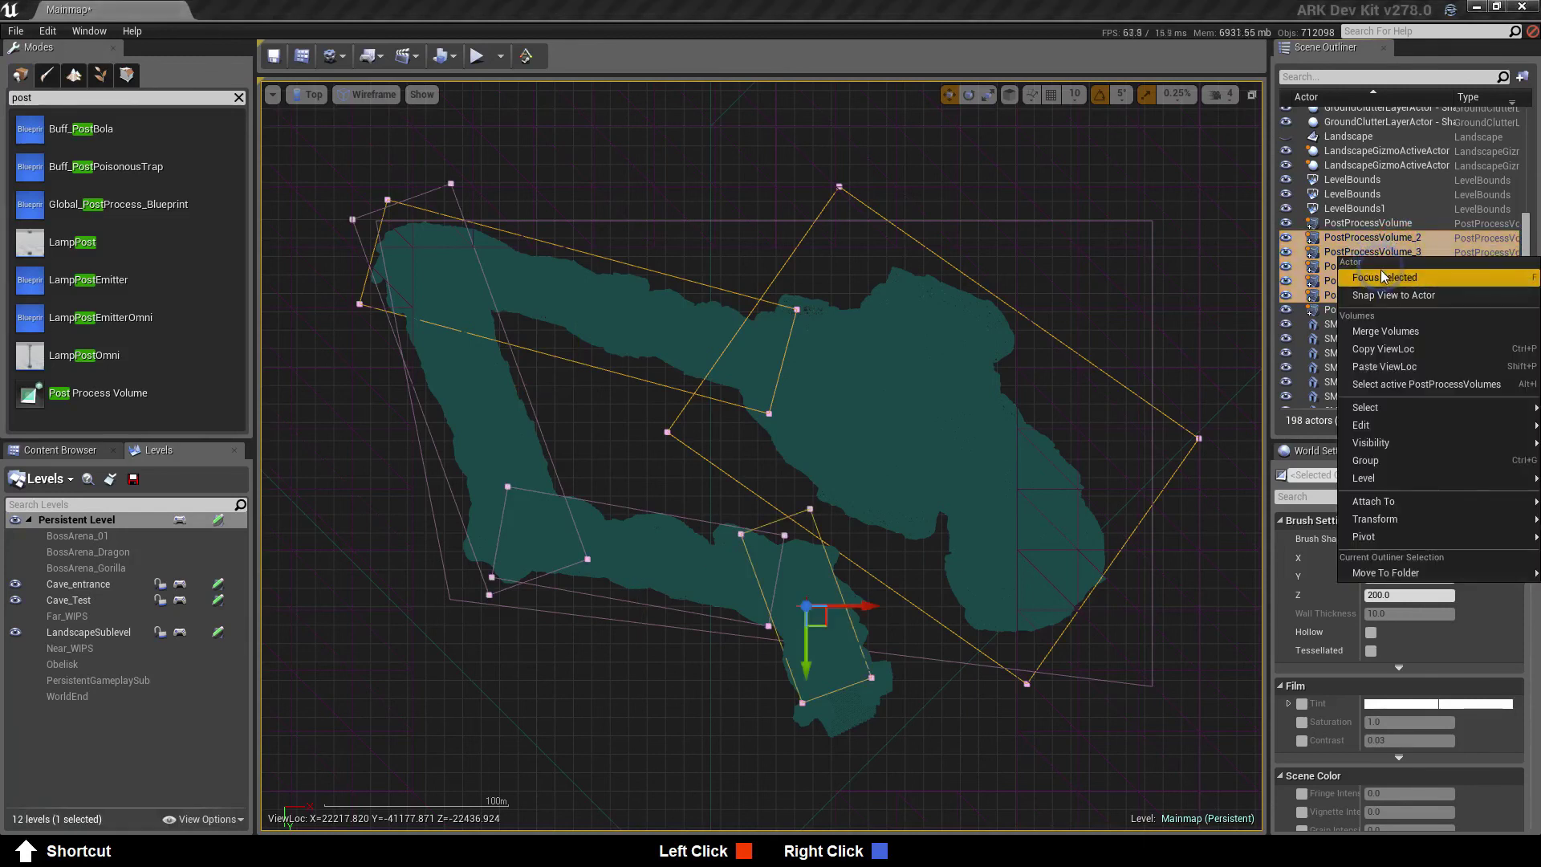
{"action": "left_click", "coordinate": [1376, 330]}
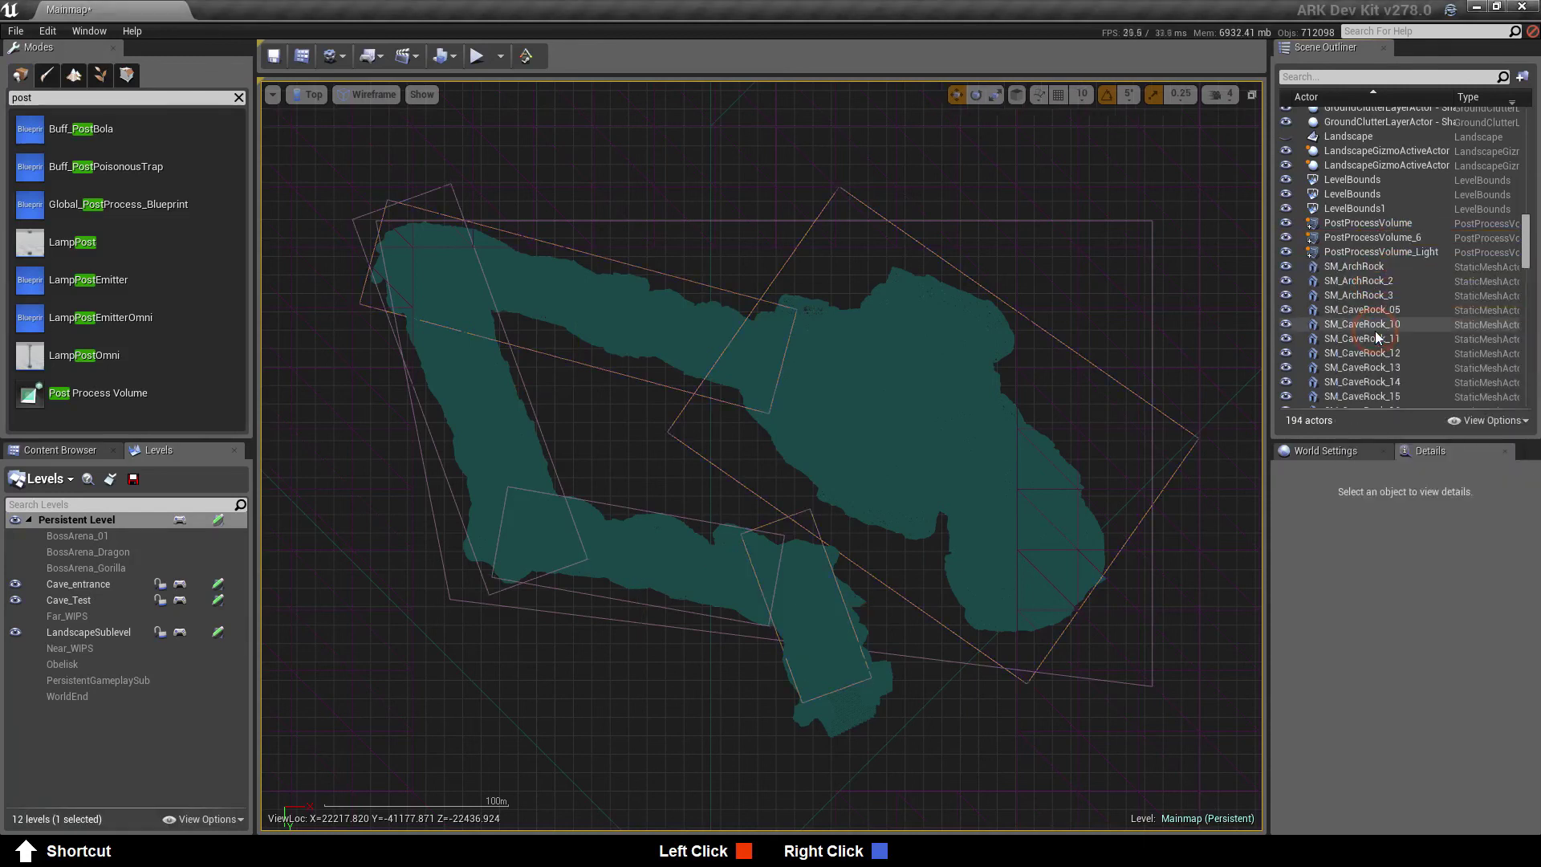
Rename the newly merged PostProcessVolume_6 as PostProcessVolume_Cave
{"action": "left_click", "coordinate": [1378, 238]}
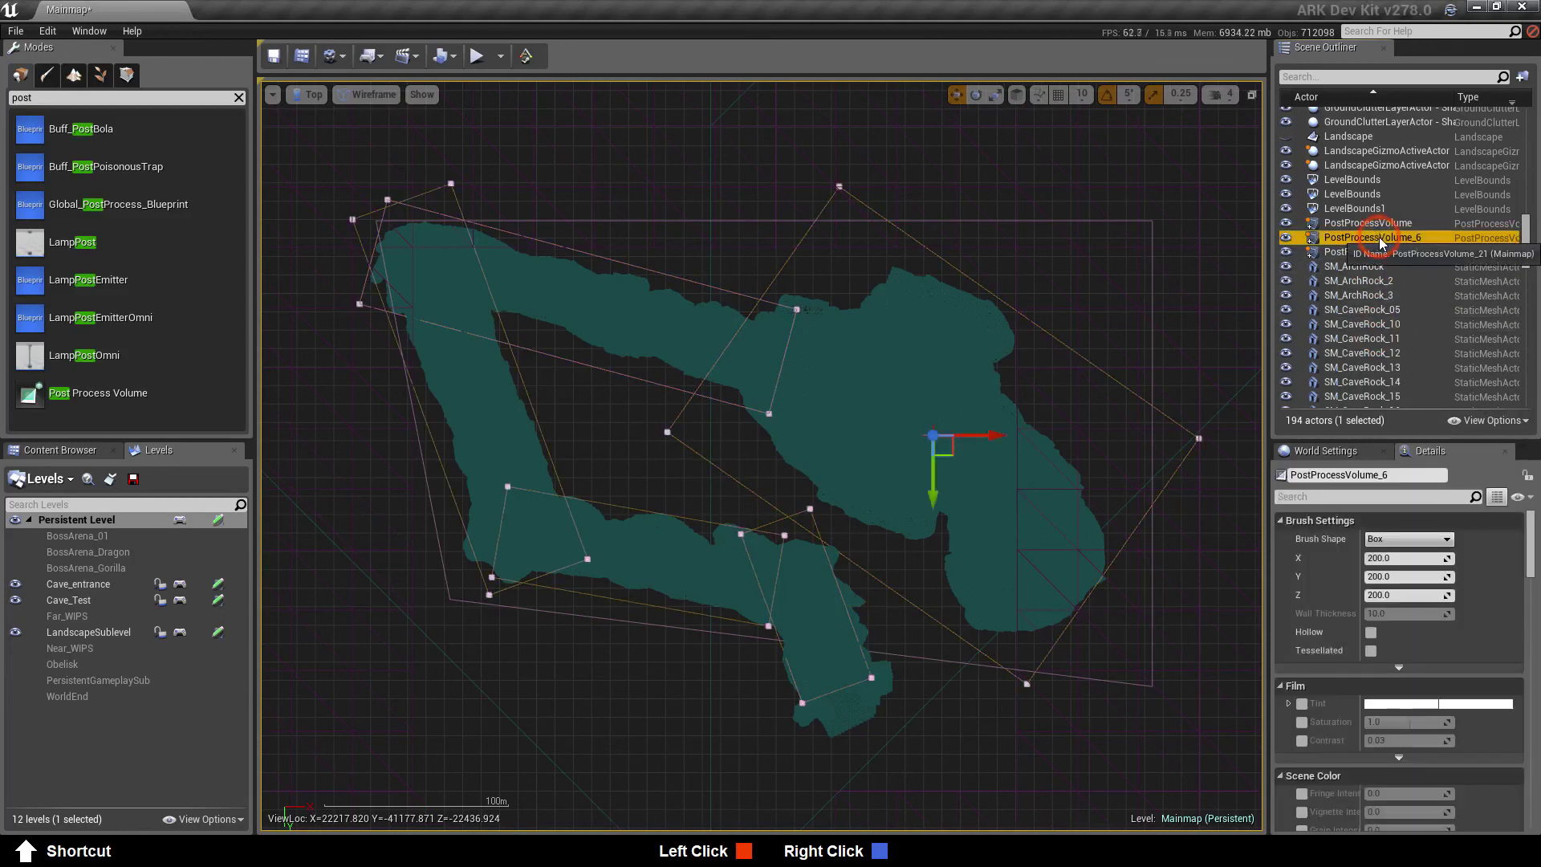
{"action": "left_click", "coordinate": [1397, 474]}
{"action": "left_click", "coordinate": [1401, 473]}
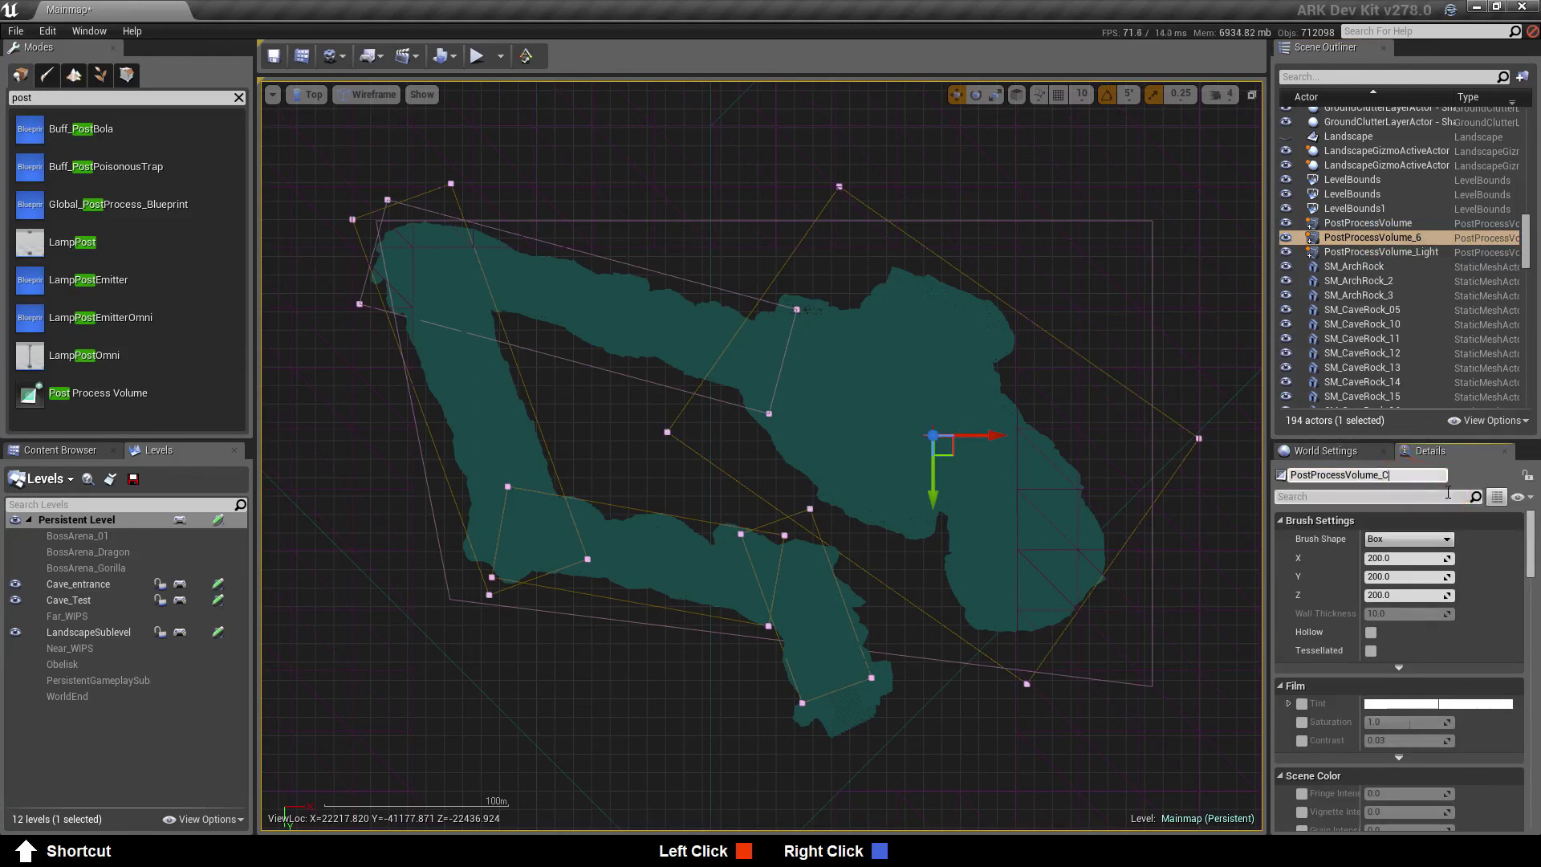
{"action": "left_click", "coordinate": [1406, 499]}
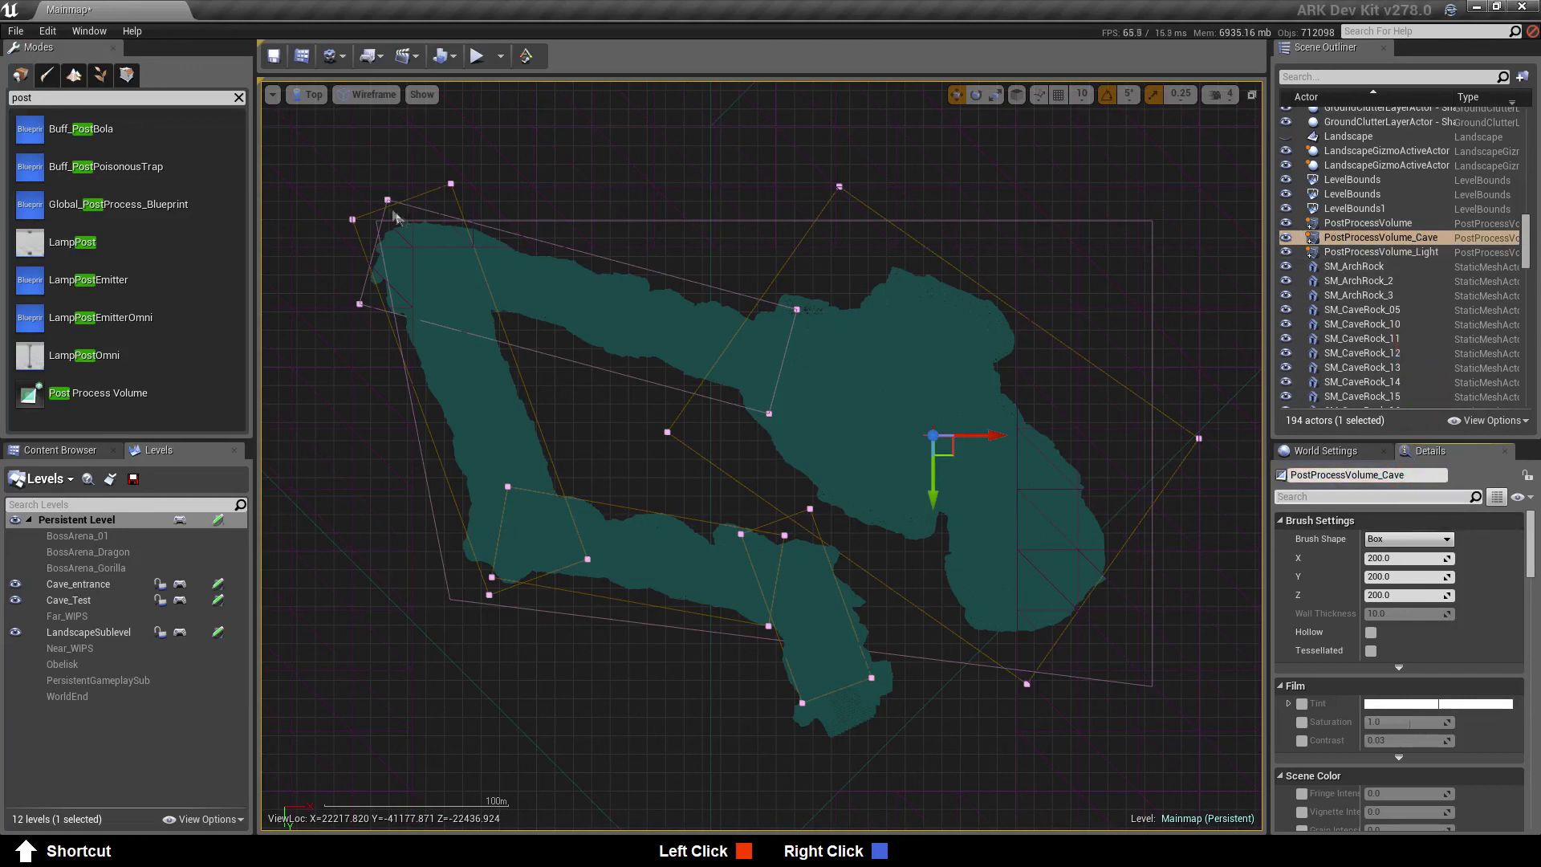
Switch to the perspective view and make the hidden Landscape visible around the cave entrance
{"action": "left_click", "coordinate": [310, 94]}
{"action": "left_click", "coordinate": [319, 119]}
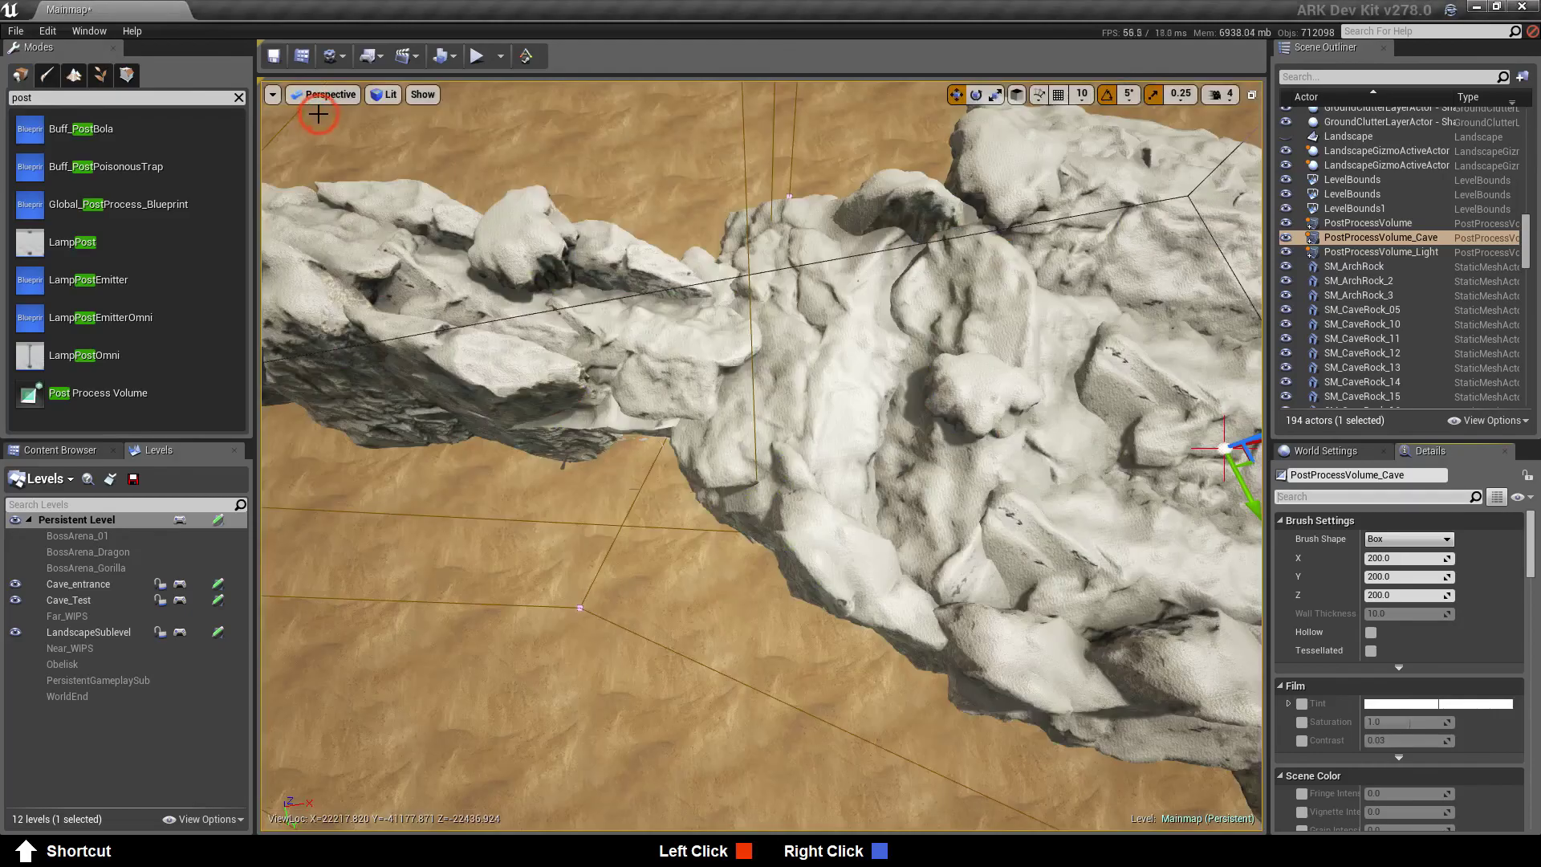
{"action": "right_click_drag", "start_coordinate": [550, 616], "coordinate": [482, 631]}
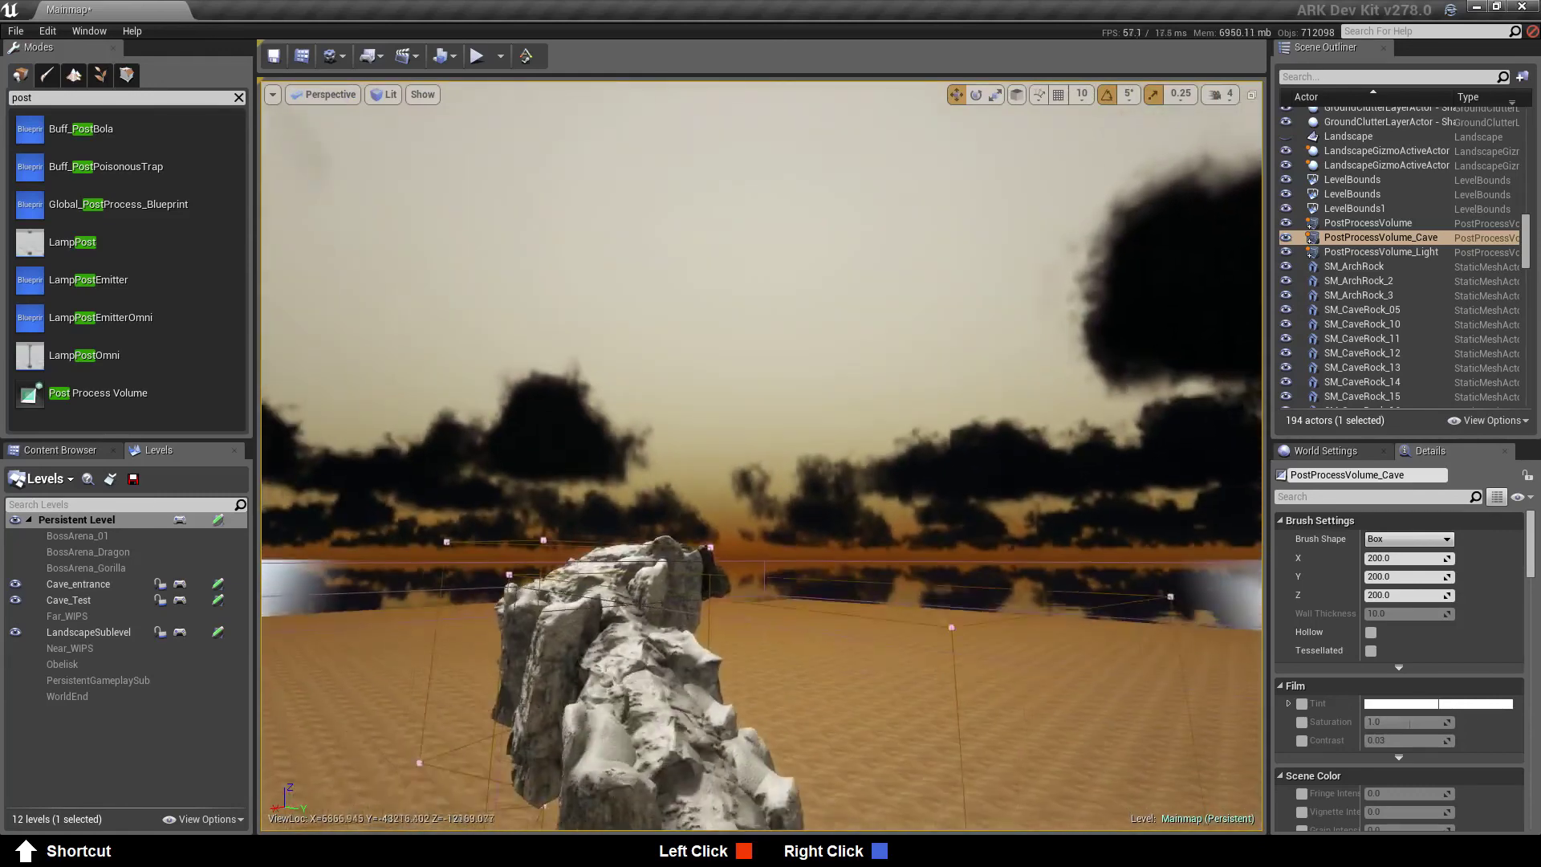
{"action": "right_click_drag", "start_coordinate": [761, 455], "coordinate": [678, 618]}
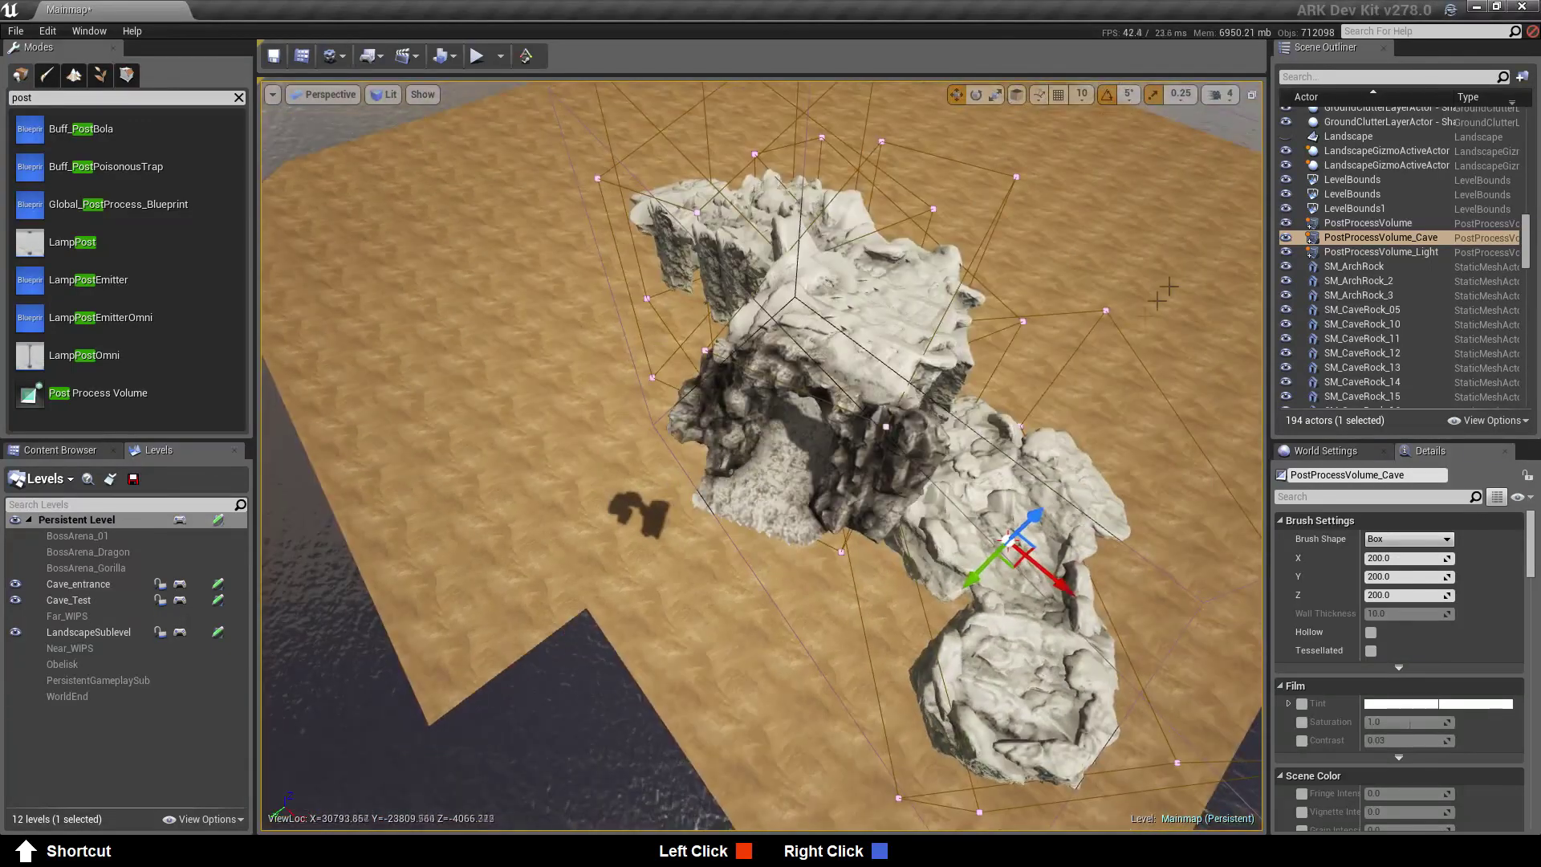
{"action": "left_click", "coordinate": [1286, 137]}
{"action": "right_click_drag", "start_coordinate": [1021, 395], "coordinate": [959, 374]}
Add an OnPostProcessVolumeEntered event for PostProcessVolume_Cave to the level blueprint
{"action": "left_click", "coordinate": [1364, 235]}
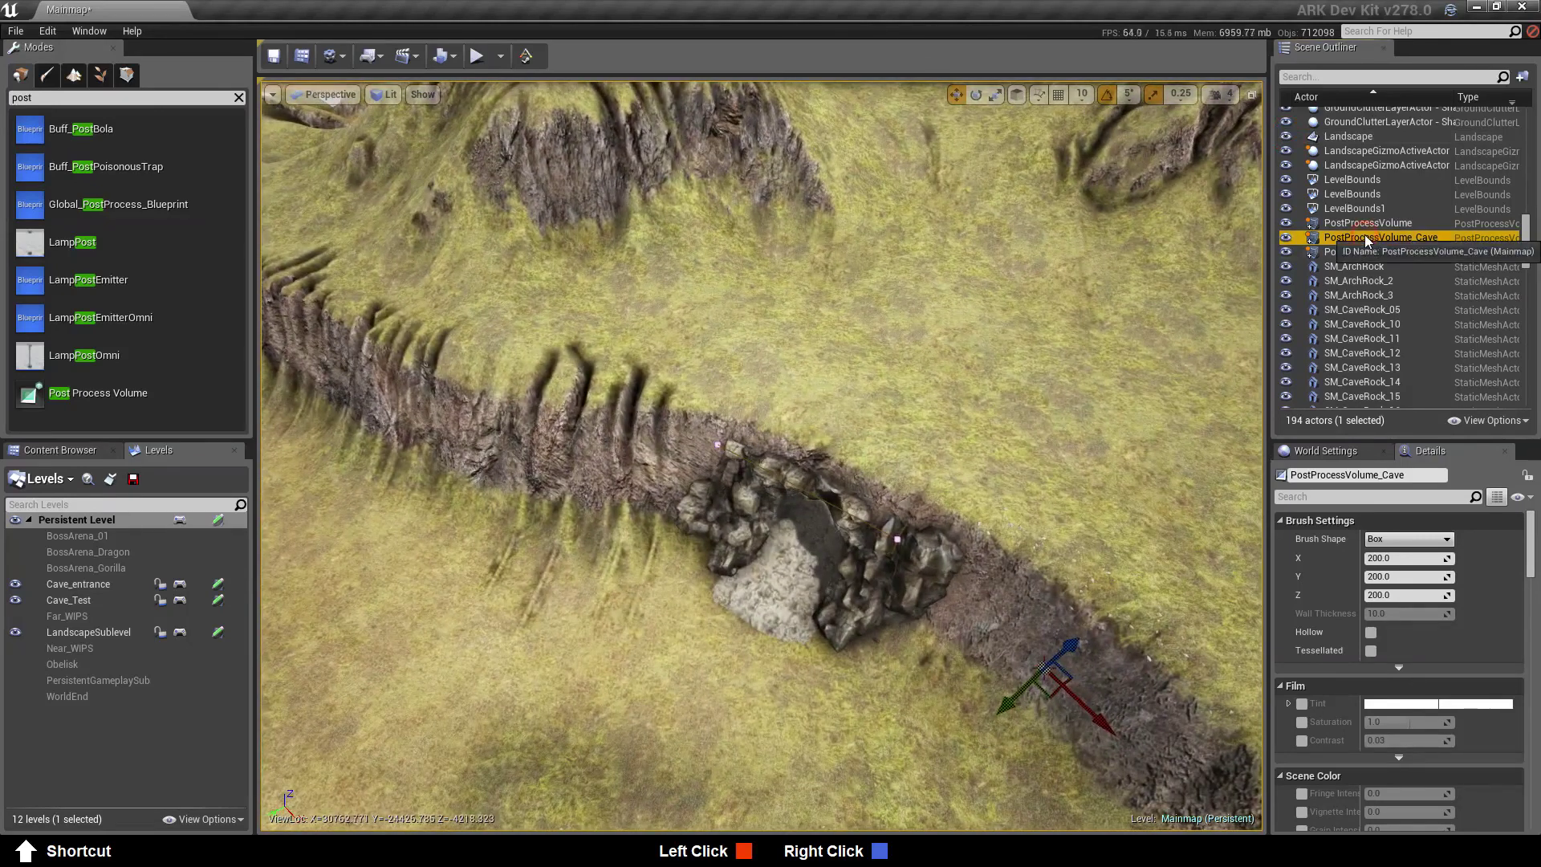
{"action": "right_click", "coordinate": [1362, 237]}
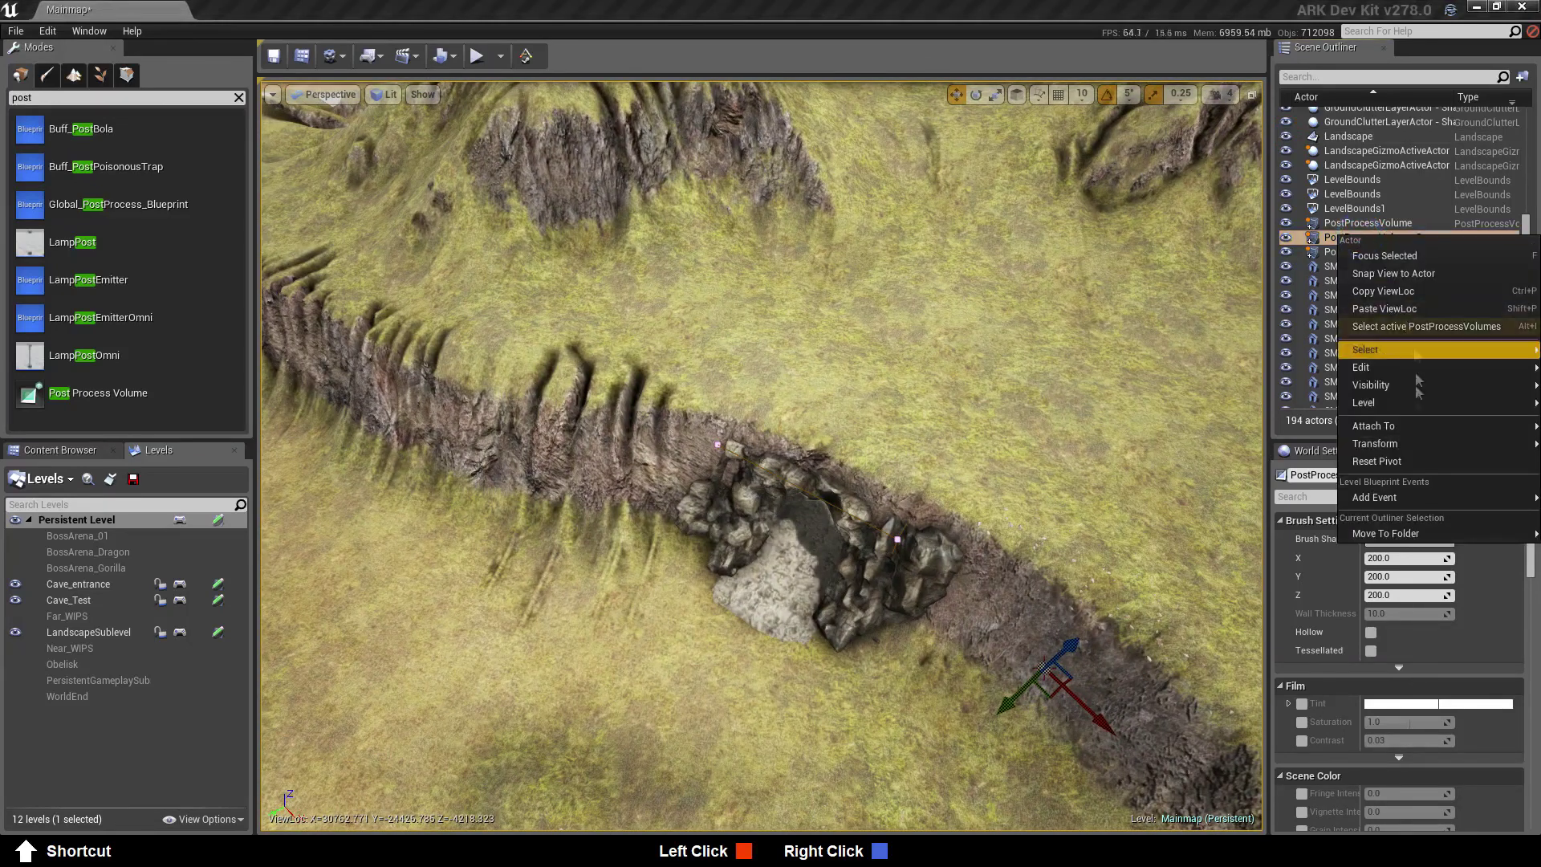
{"action": "mouse_move", "coordinate": [1393, 497]}
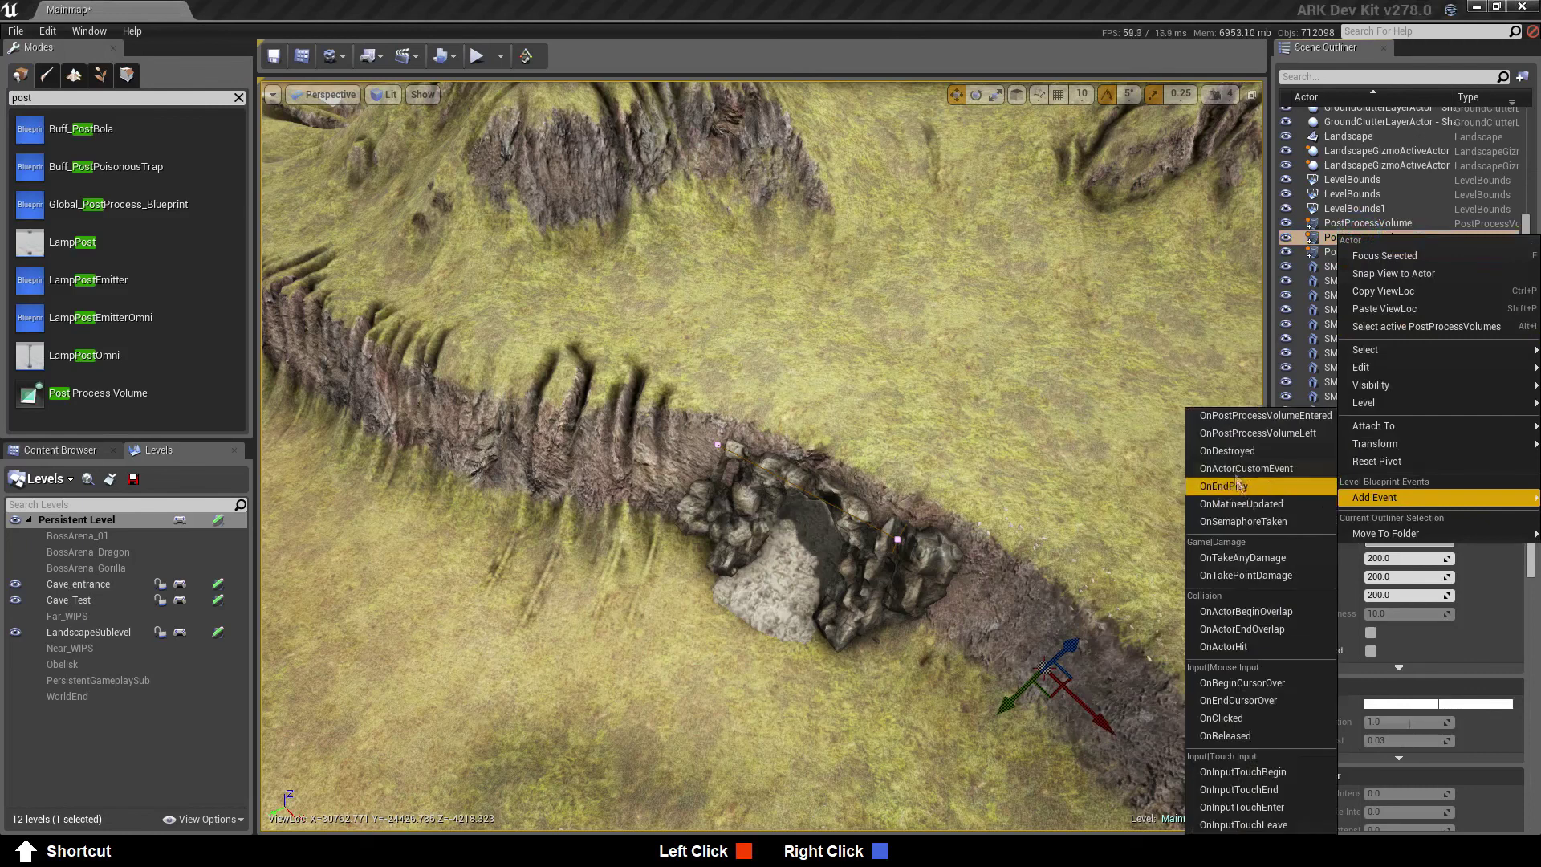
{"action": "left_click", "coordinate": [1231, 415]}
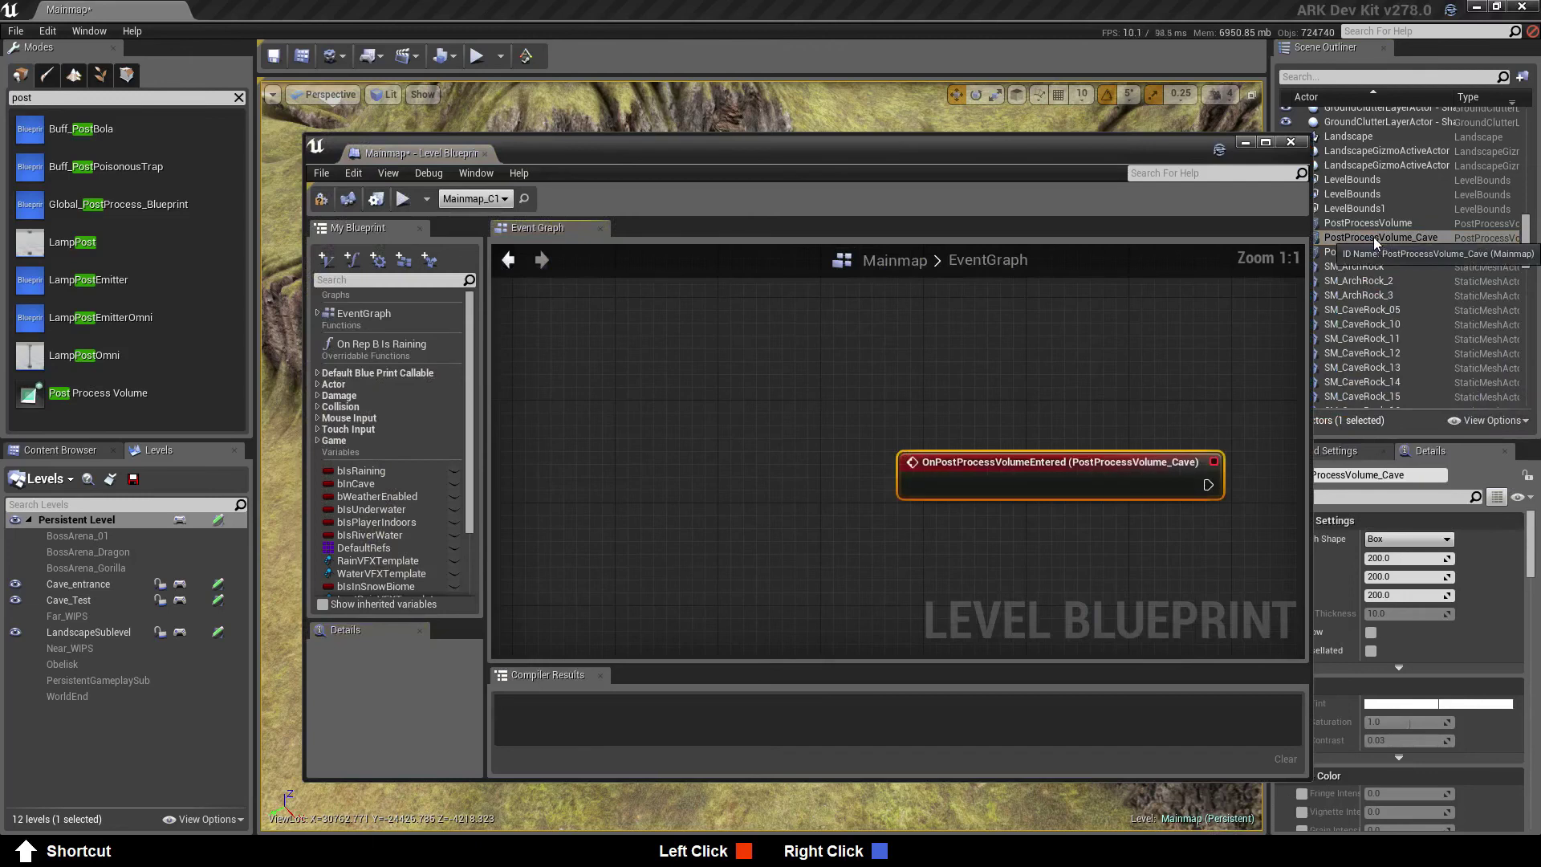
Add an OnPostProcessVolumeLeft event for PostProcessVolume_Cave and place it just below the entered event in the level blueprint
{"action": "left_click_drag", "start_coordinate": [1029, 148], "coordinate": [795, 142]}
{"action": "right_click", "coordinate": [1379, 237]}
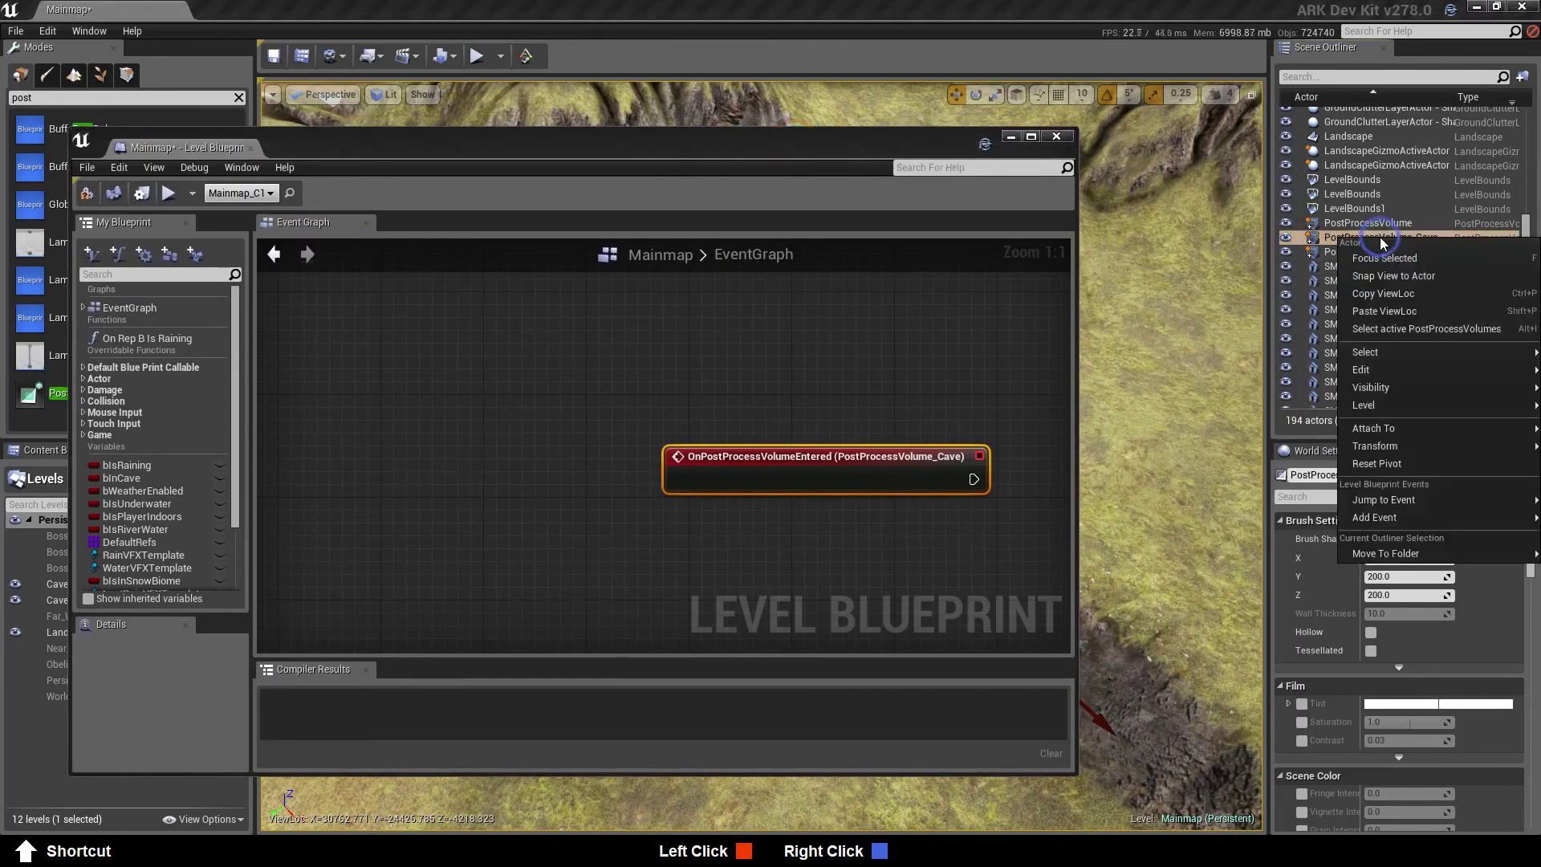
{"action": "mouse_move", "coordinate": [1402, 557]}
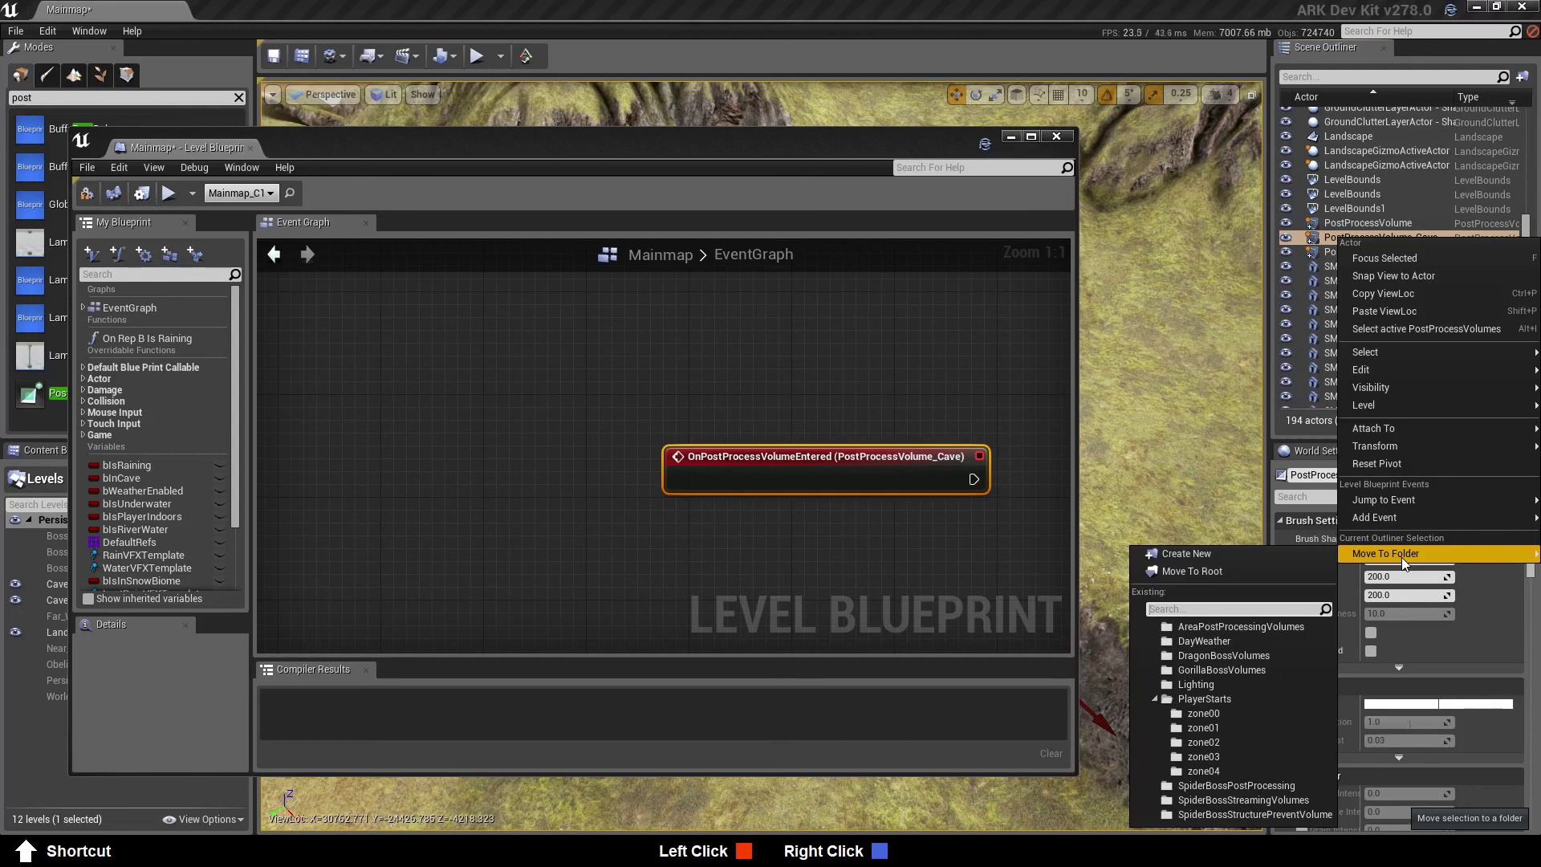
{"action": "mouse_move", "coordinate": [1380, 511]}
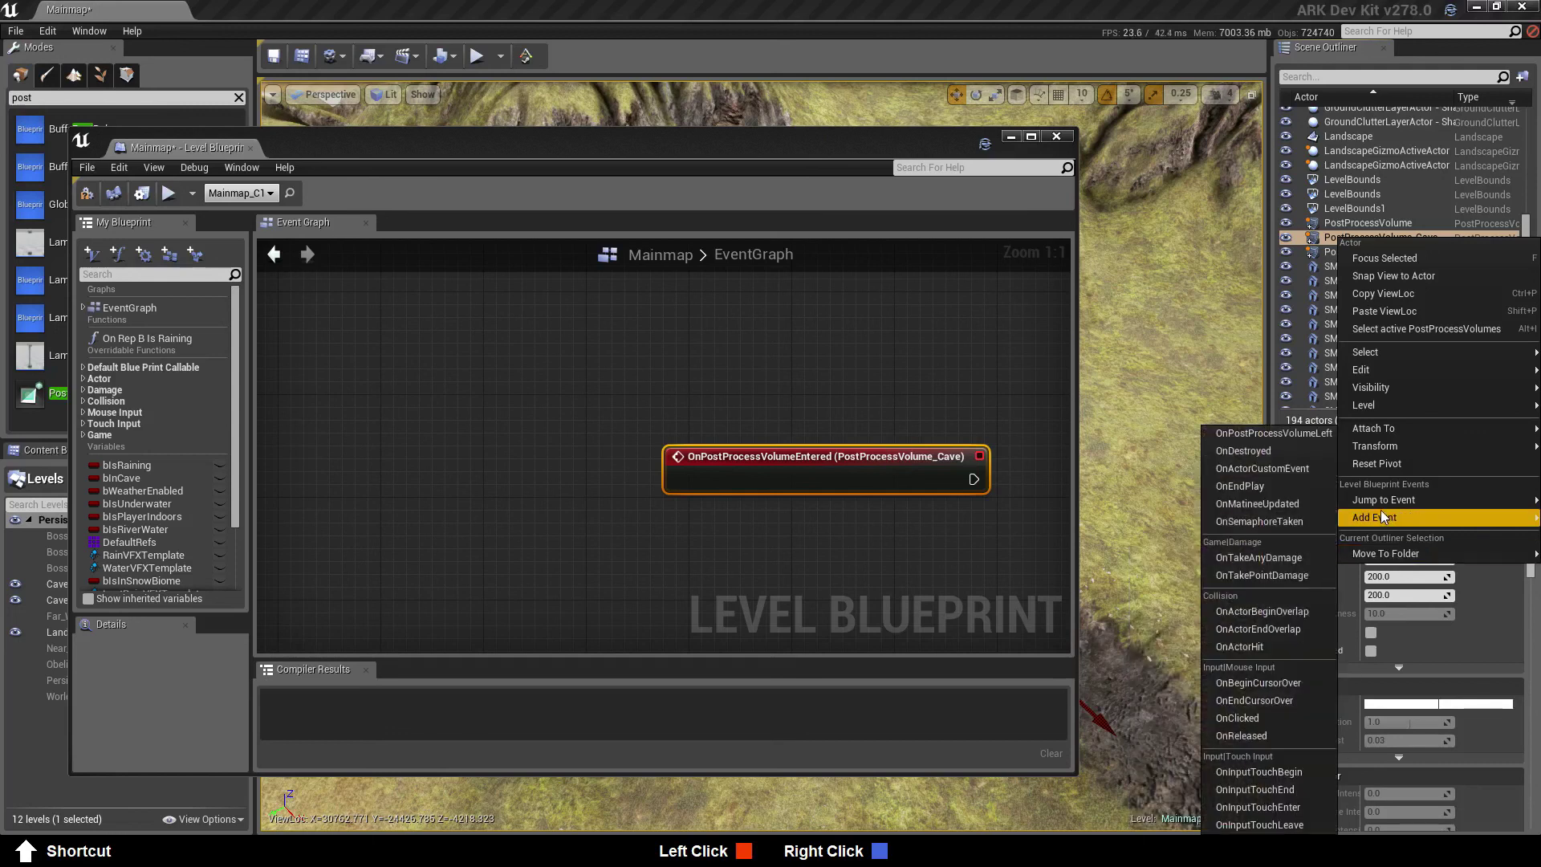
{"action": "left_click", "coordinate": [1269, 431]}
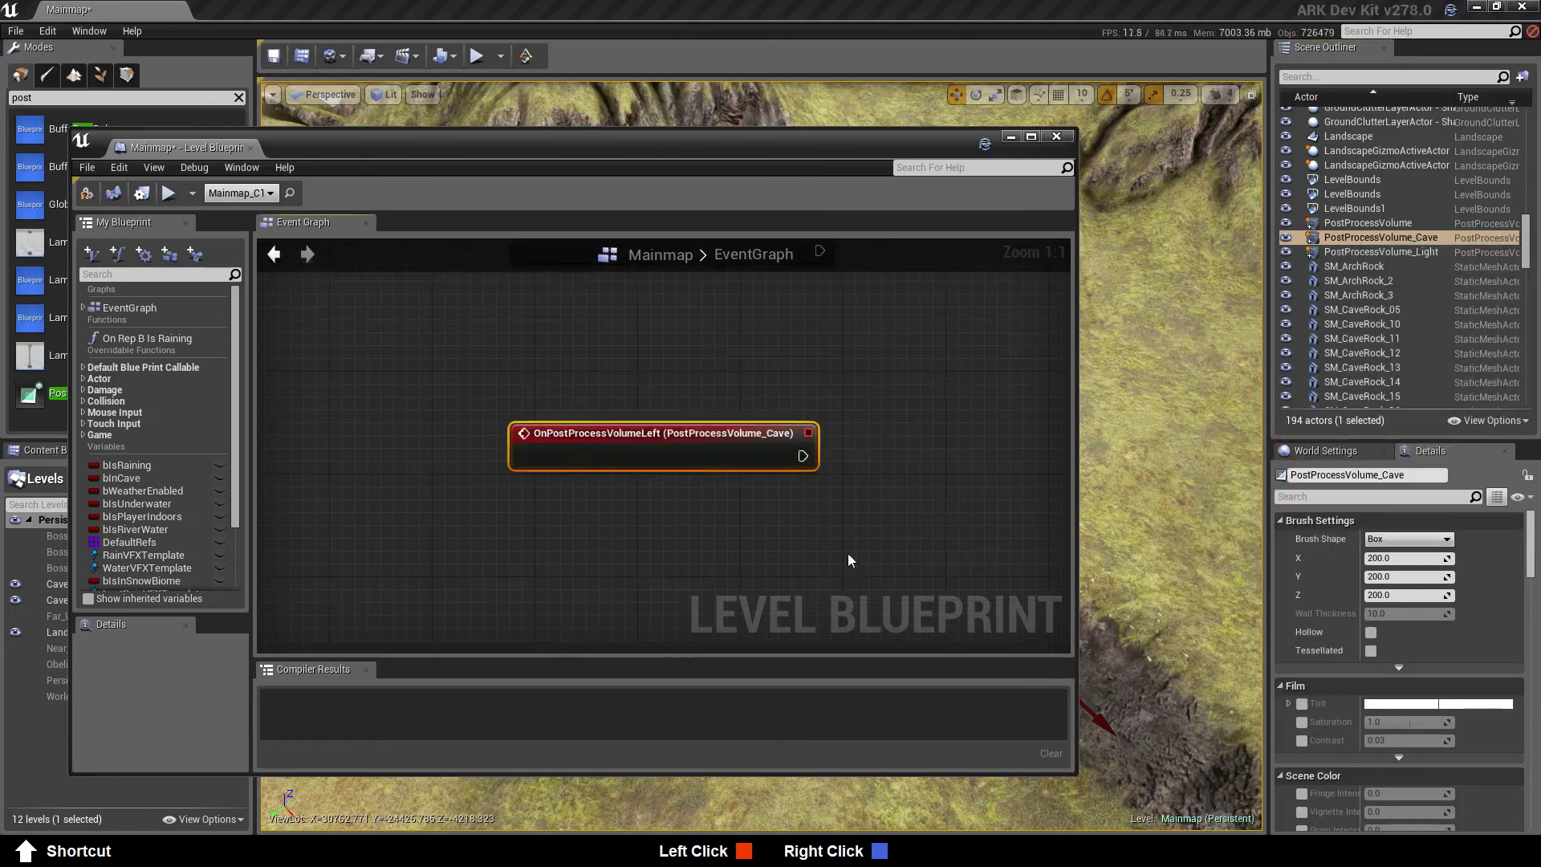
{"action": "scroll", "coordinate": [854, 429], "scroll_direction": "down", "scroll_amount": 3}
{"action": "right_click_drag", "start_coordinate": [854, 424], "coordinate": [705, 504]}
{"action": "left_click_drag", "start_coordinate": [704, 504], "coordinate": [690, 446]}
In the maximized level blueprint, add two setters for the bInCave variable and place one beside each volume event
{"action": "left_click", "coordinate": [1031, 137]}
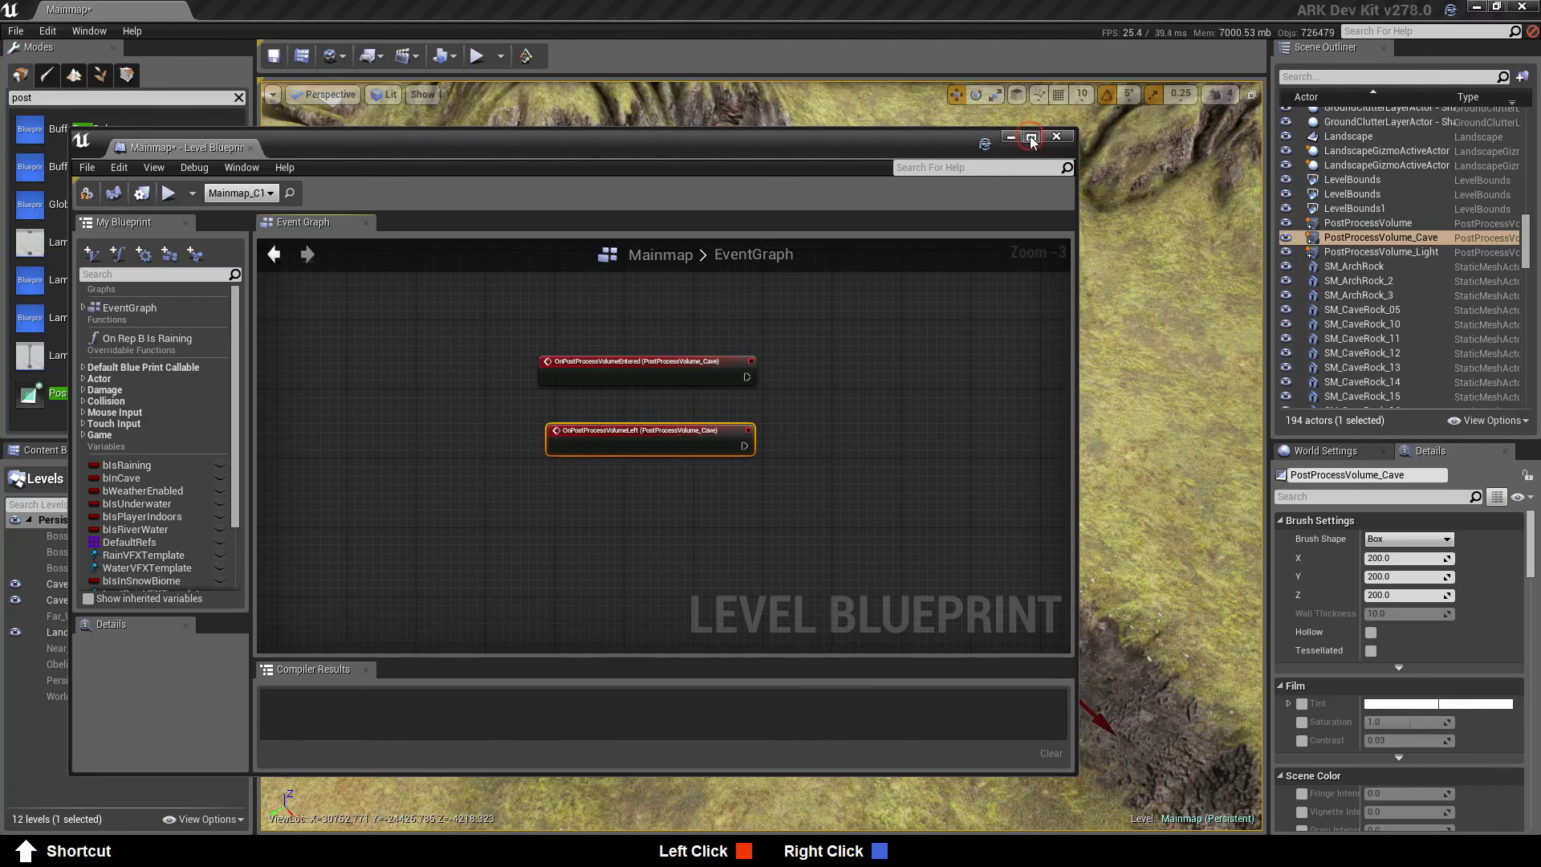
{"action": "right_click_drag", "start_coordinate": [912, 345], "coordinate": [859, 442]}
{"action": "scroll", "coordinate": [859, 443], "scroll_direction": "up", "scroll_amount": 3}
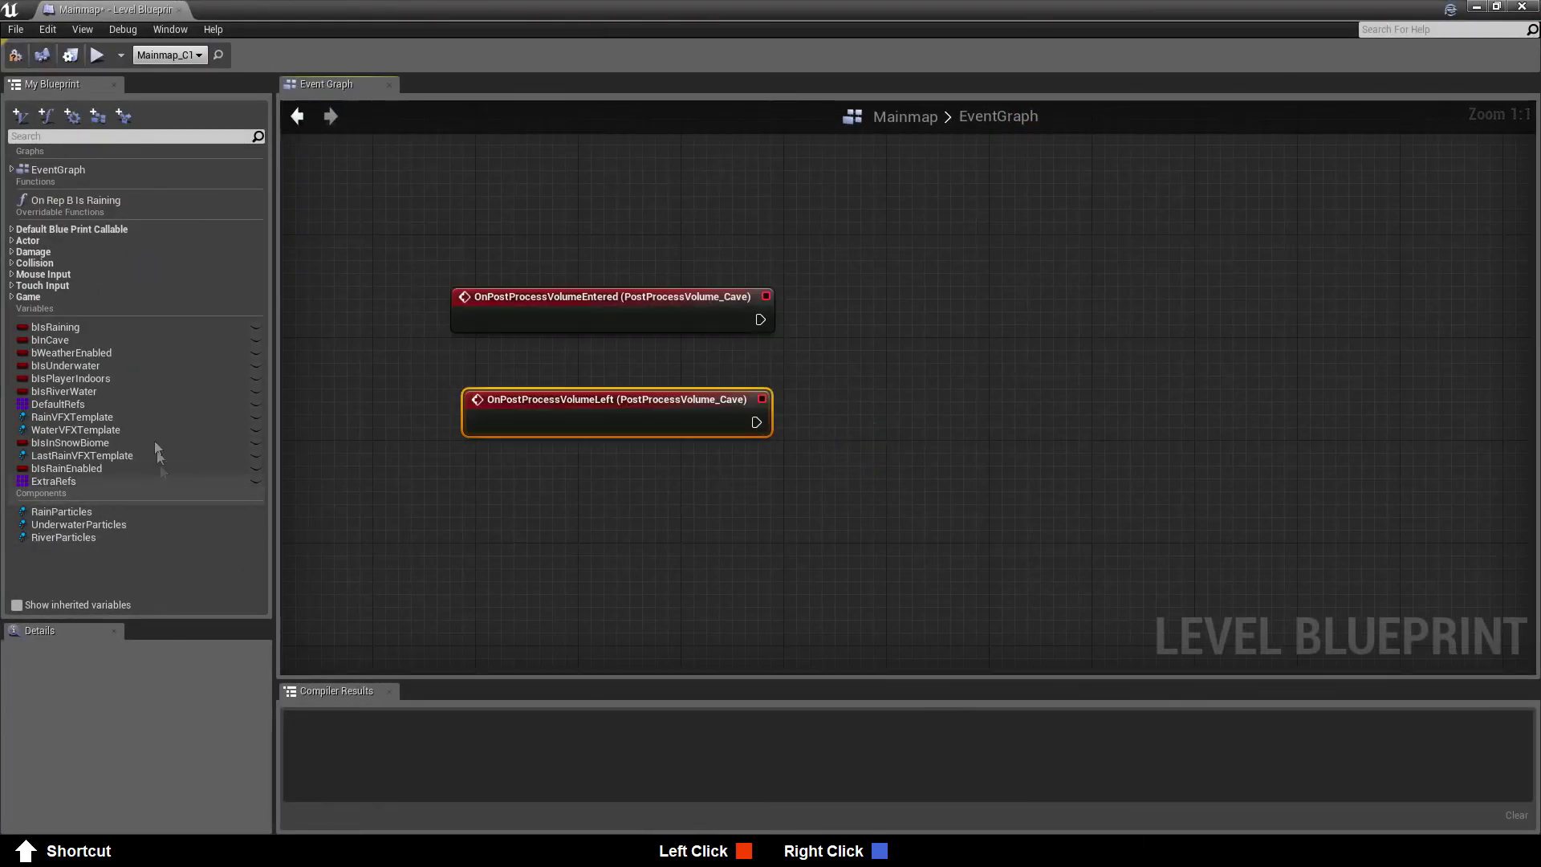
{"action": "left_click_drag", "start_coordinate": [75, 340], "coordinate": [933, 298]}
{"action": "left_click", "coordinate": [958, 346]}
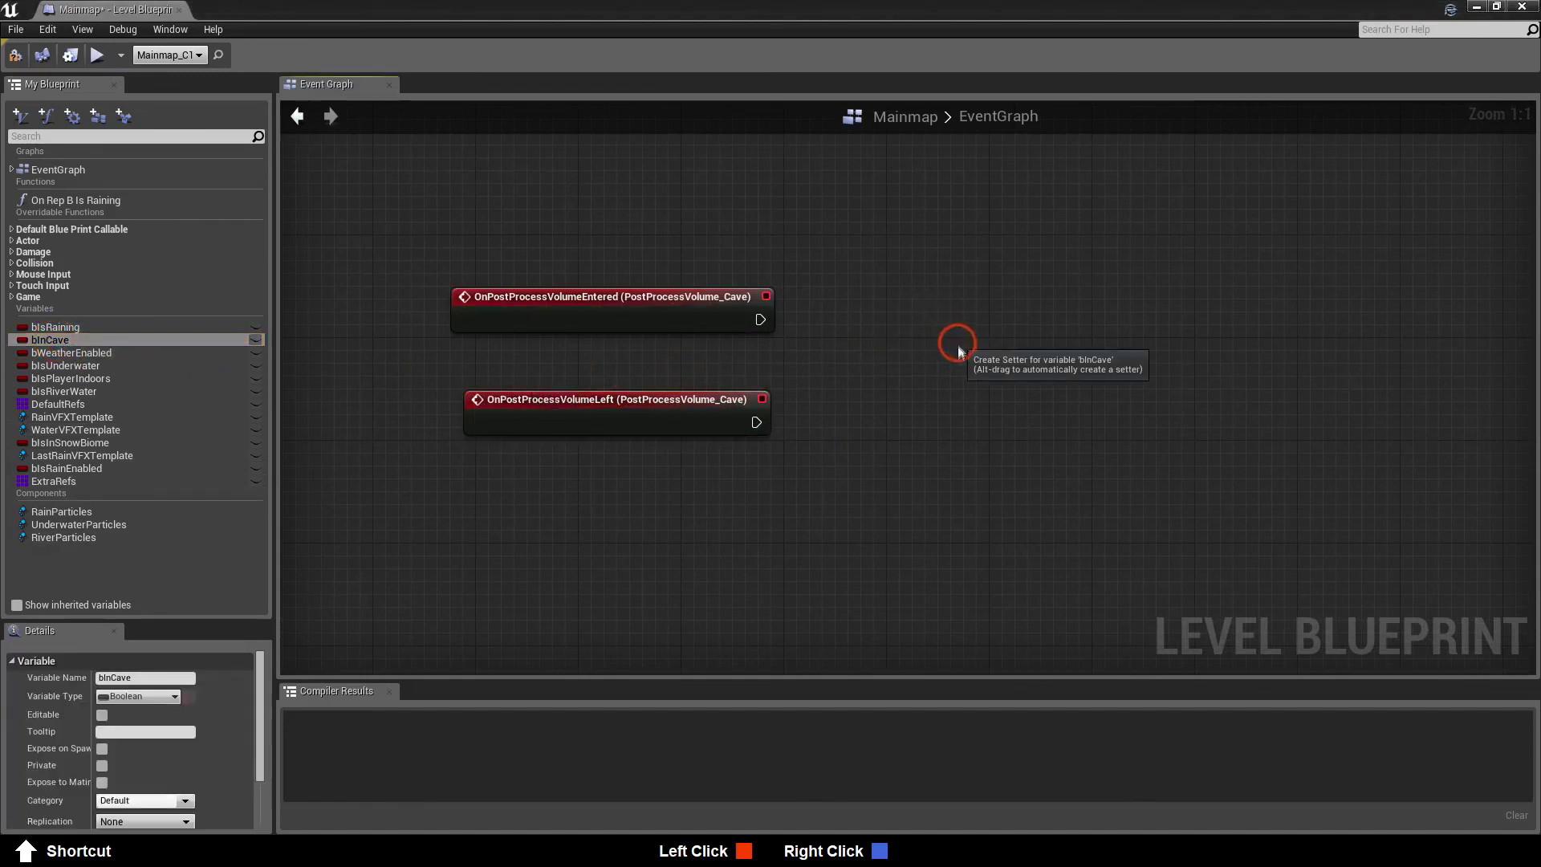
{"action": "left_click_drag", "start_coordinate": [52, 344], "coordinate": [967, 457]}
{"action": "left_click", "coordinate": [992, 498]}
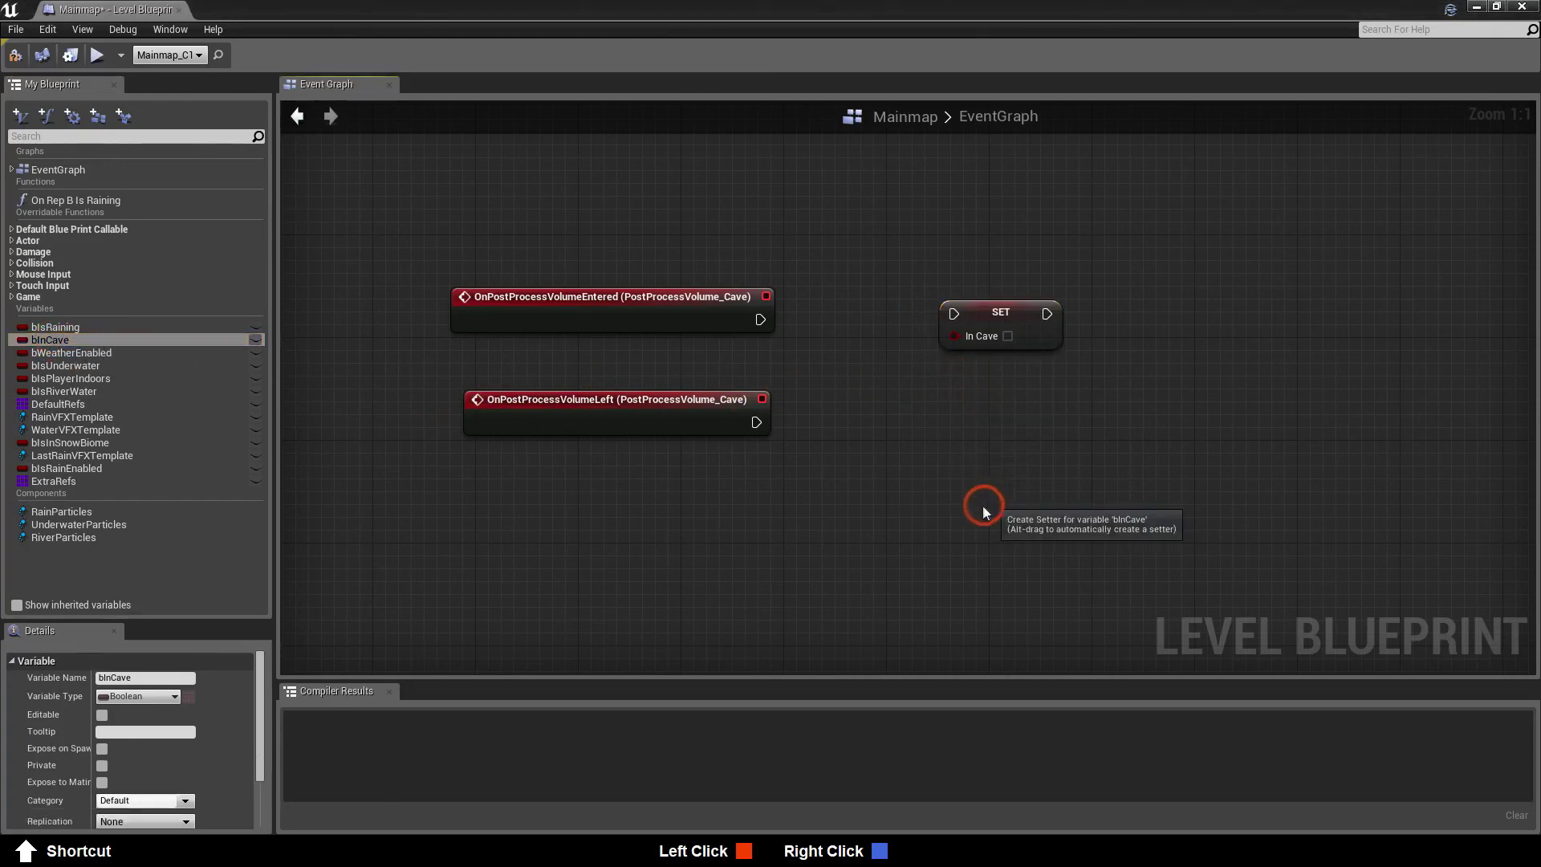
{"action": "left_click_drag", "start_coordinate": [991, 318], "coordinate": [913, 304]}
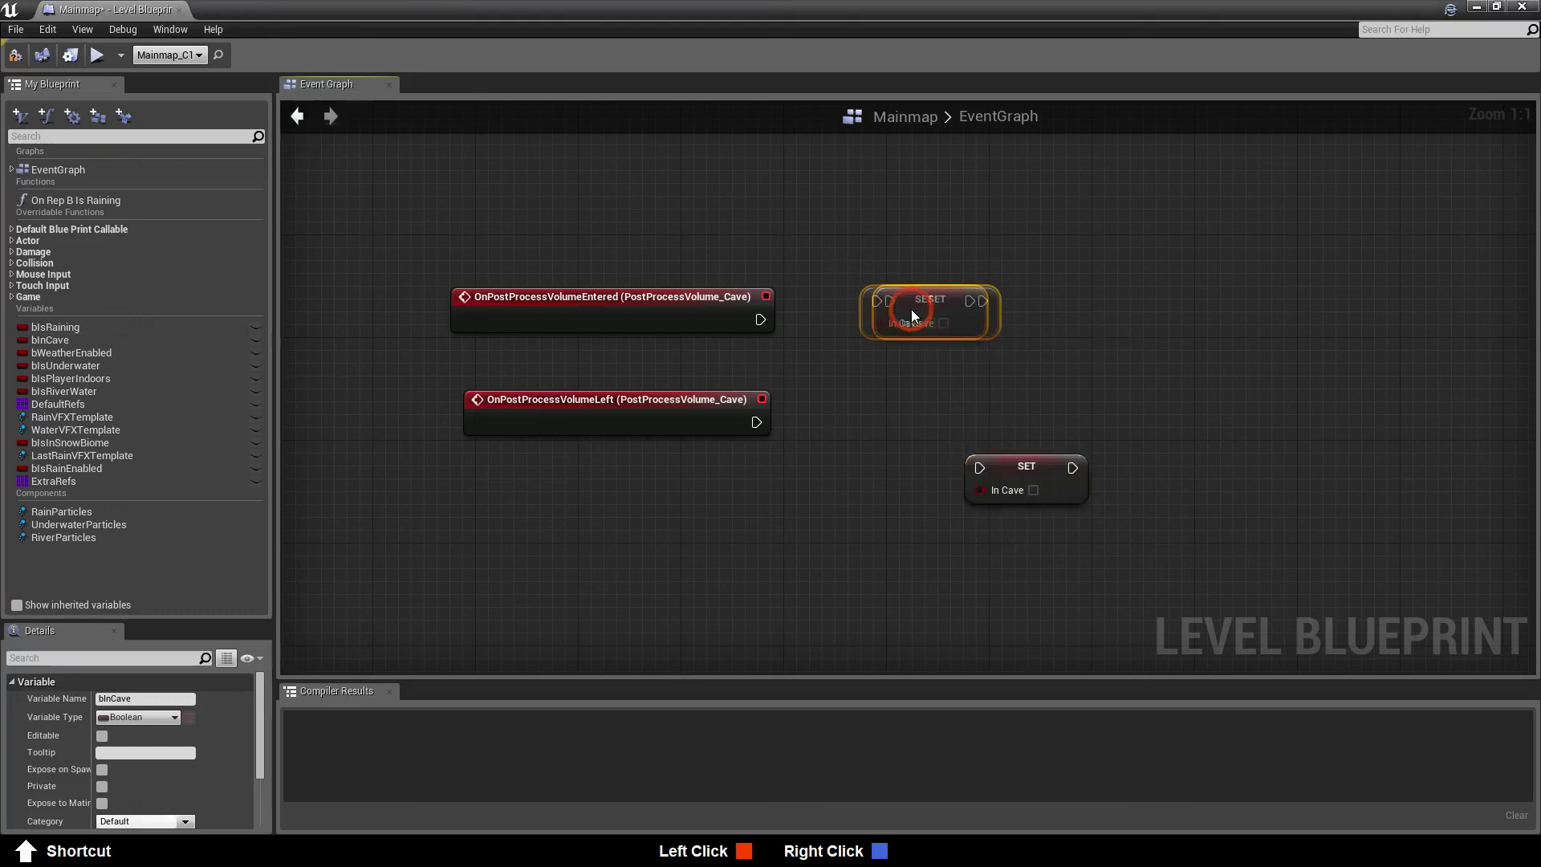
{"action": "left_click_drag", "start_coordinate": [1002, 476], "coordinate": [900, 412]}
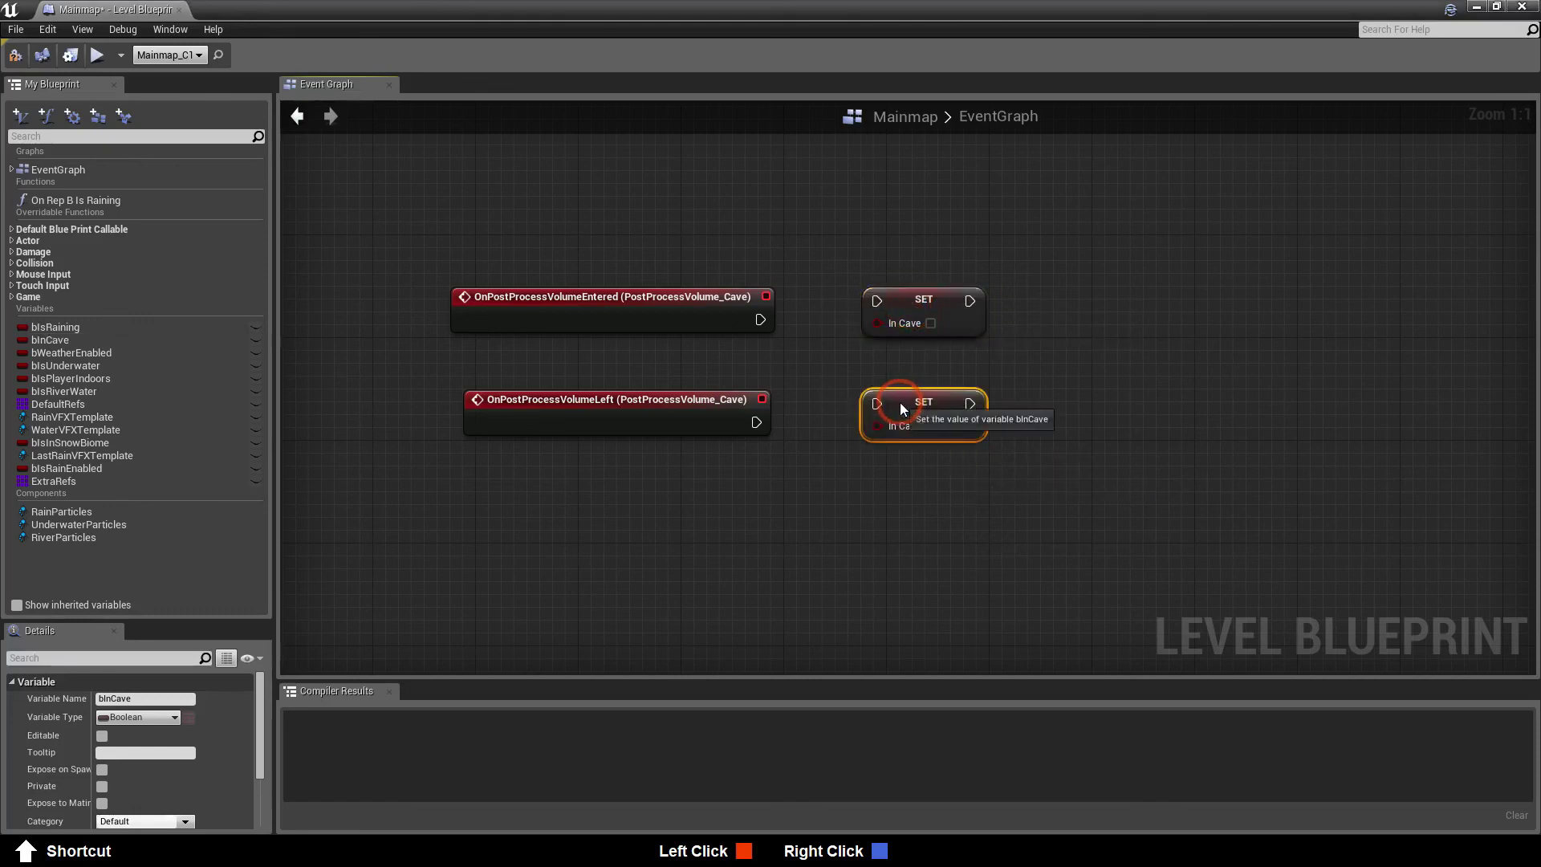
Connect each volume event to its adjacent setter and enable In Cave on the setter for the entered event
{"action": "left_click_drag", "start_coordinate": [754, 422], "coordinate": [879, 401]}
{"action": "left_click_drag", "start_coordinate": [760, 319], "coordinate": [878, 303]}
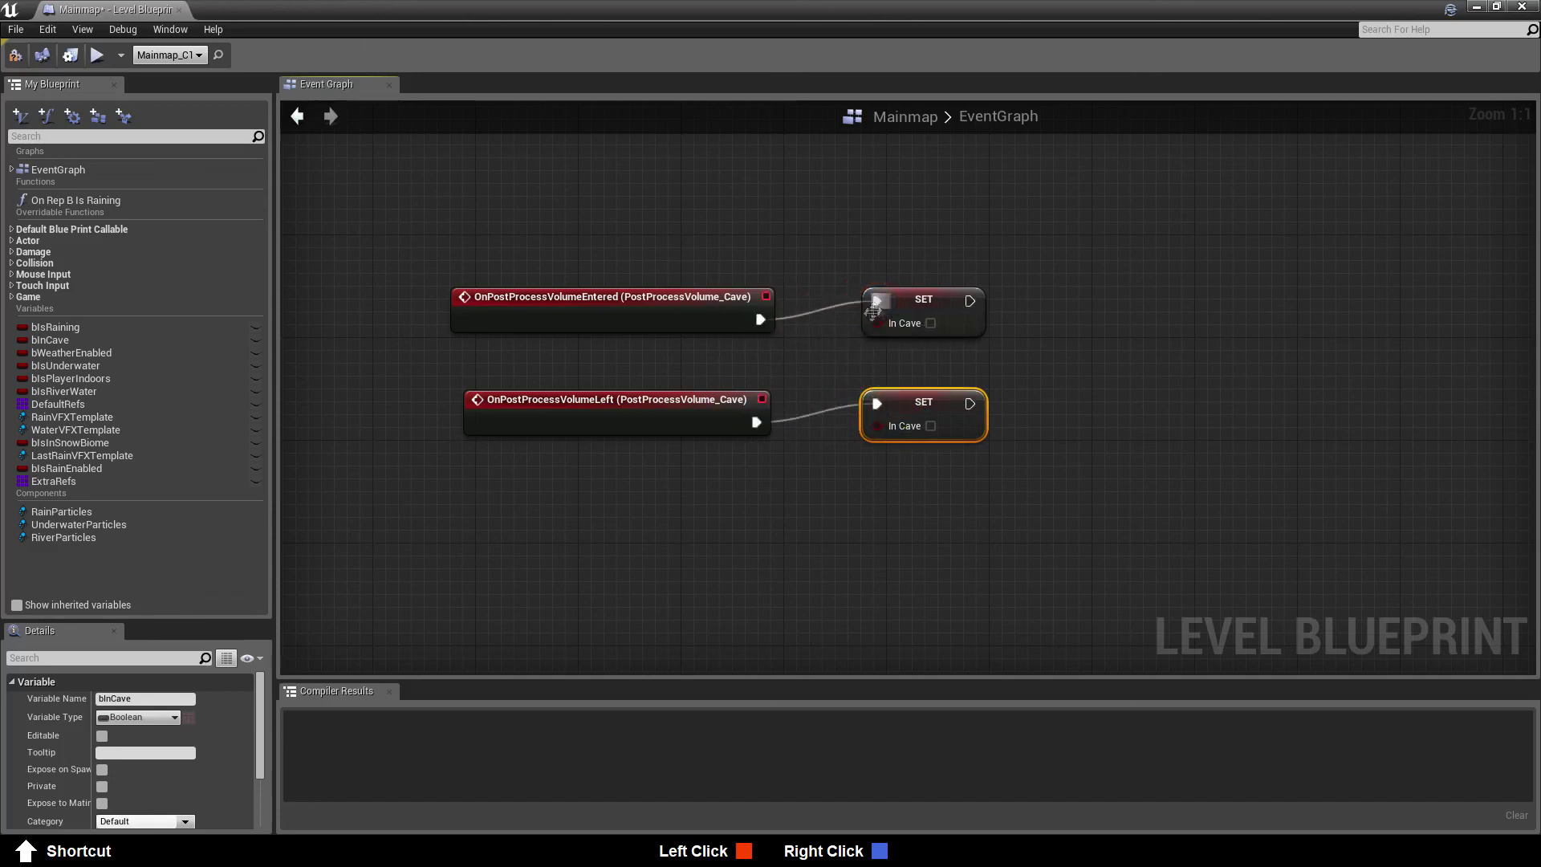
{"action": "left_click", "coordinate": [931, 323]}
Compile and close the level blueprint, and save the Persistent Level
{"action": "left_click", "coordinate": [16, 57]}
{"action": "left_click", "coordinate": [1522, 7]}
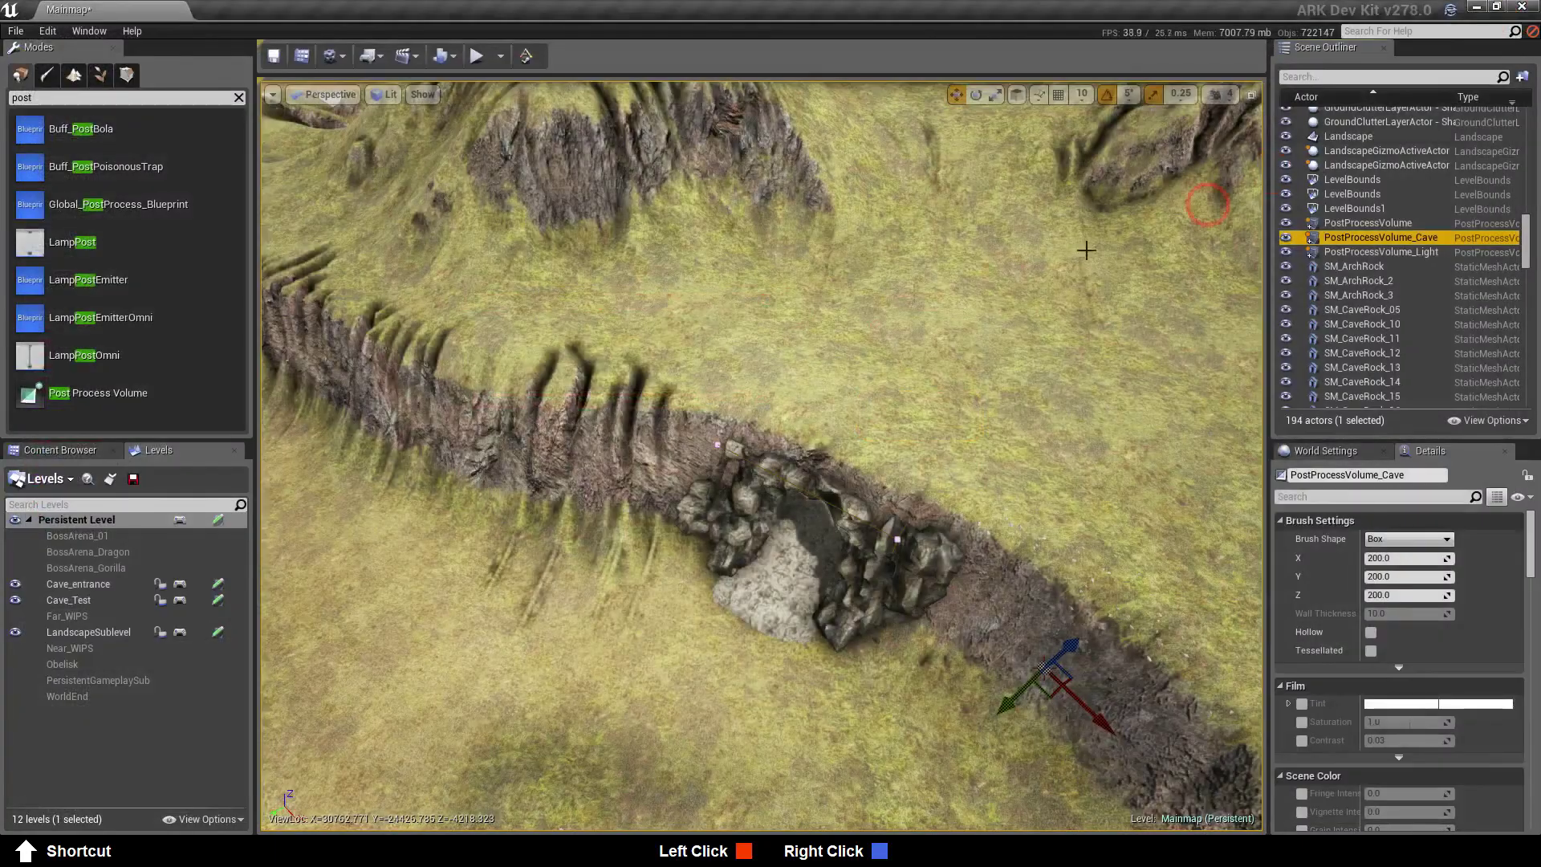
{"action": "left_click", "coordinate": [219, 526]}
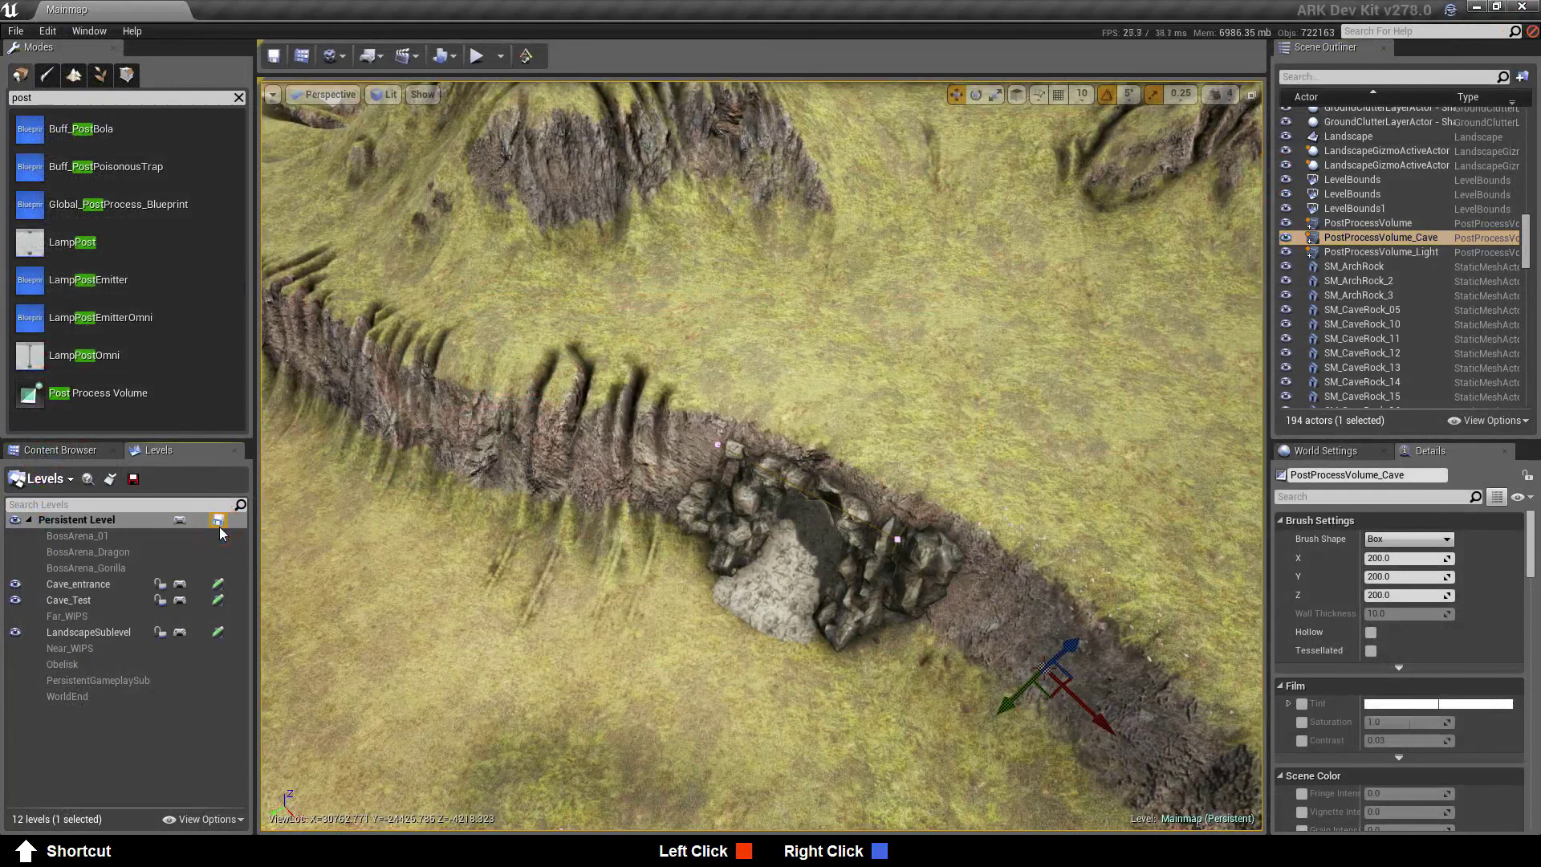
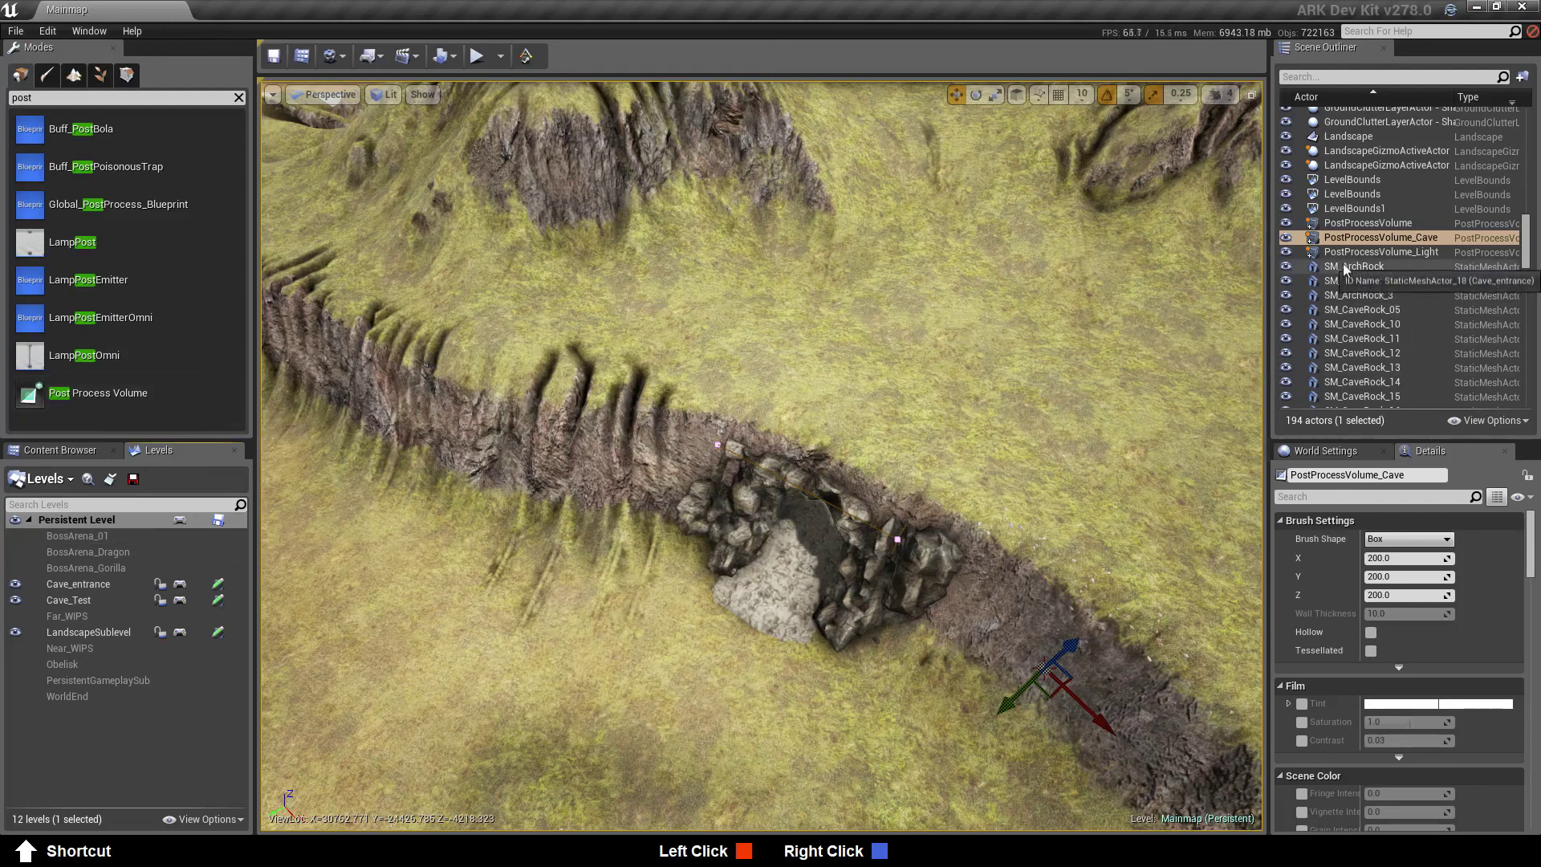
{"action": "left_click", "coordinate": [1346, 239]}
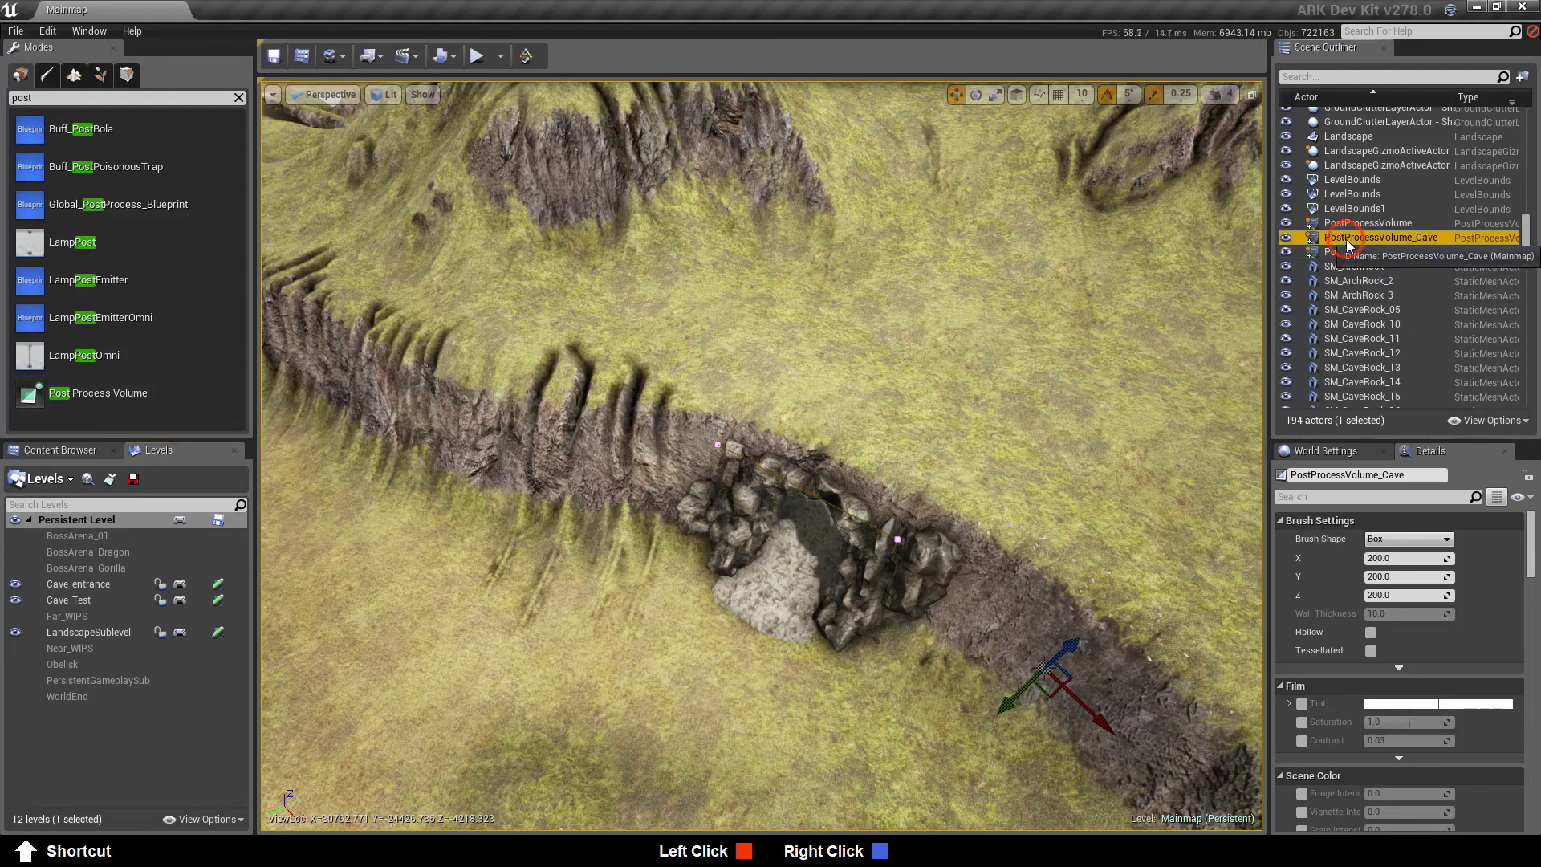
{"action": "right_click", "coordinate": [1346, 240]}
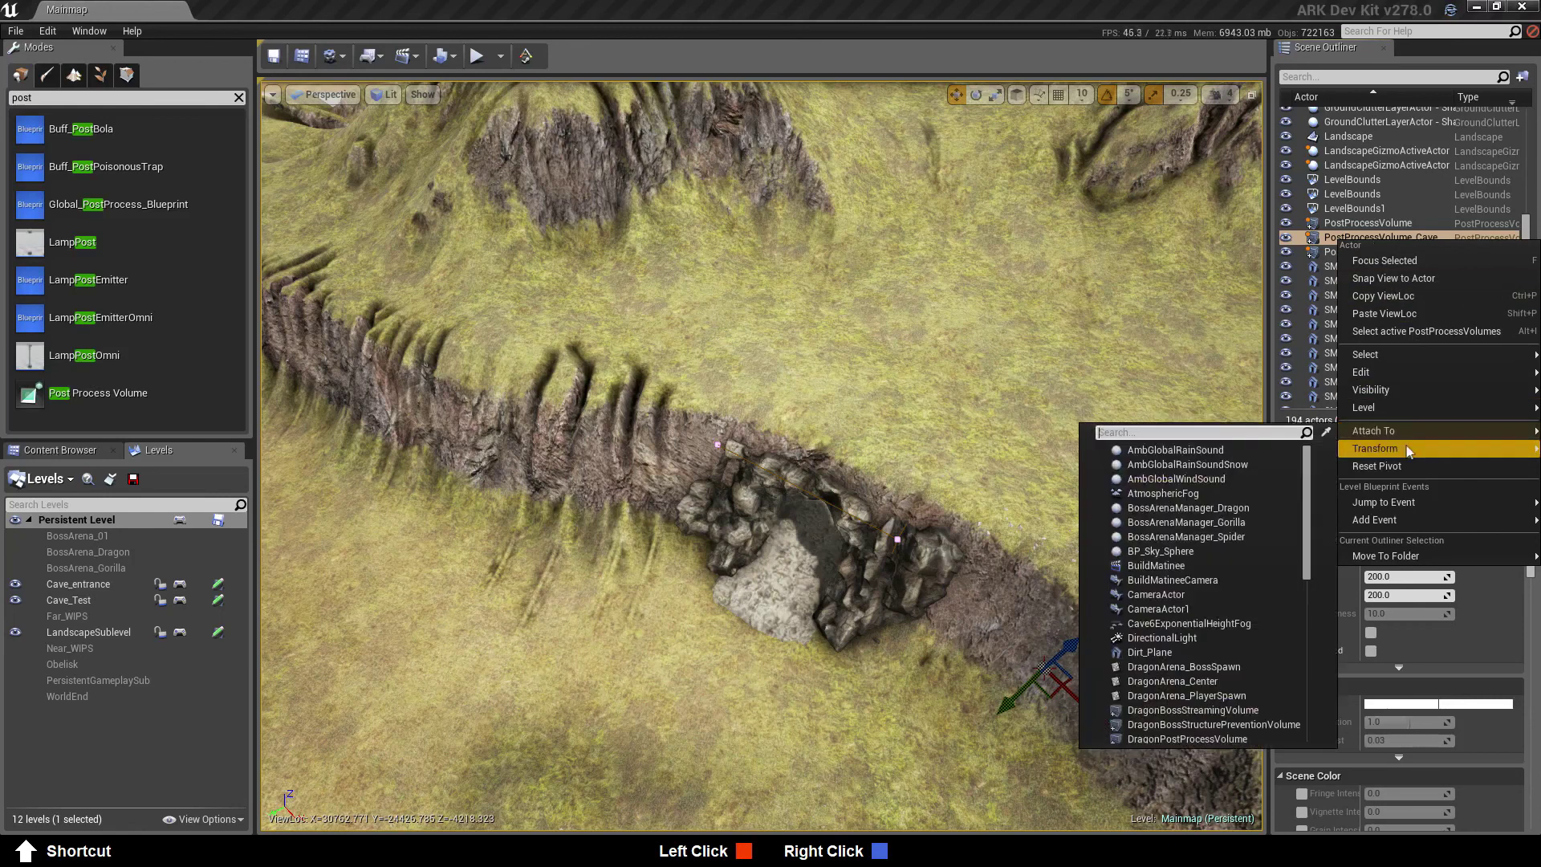
{"action": "mouse_move", "coordinate": [1402, 450]}
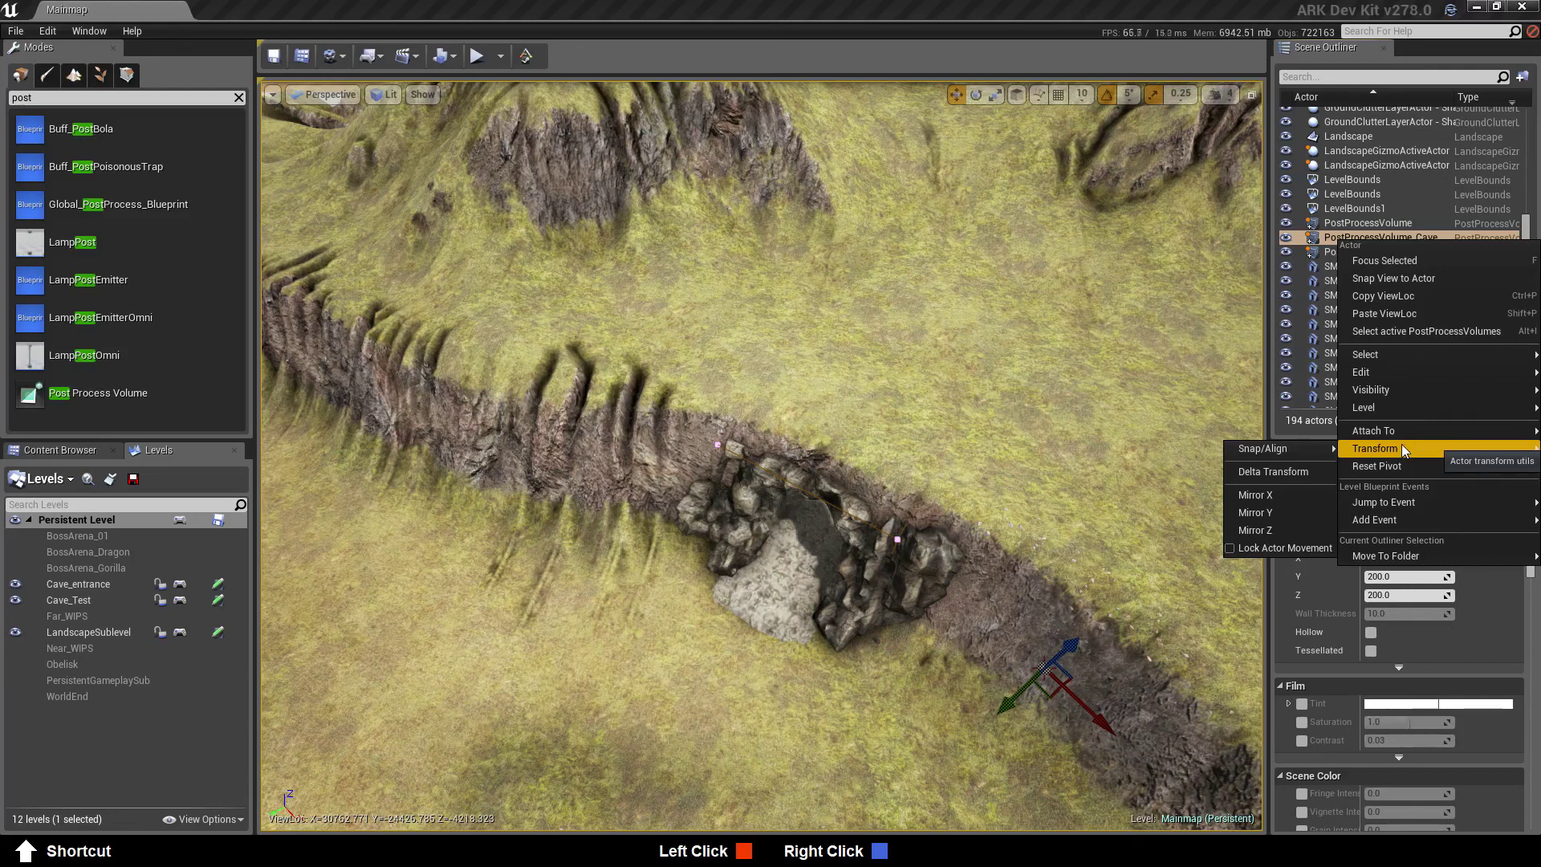
{"action": "mouse_move", "coordinate": [1415, 397]}
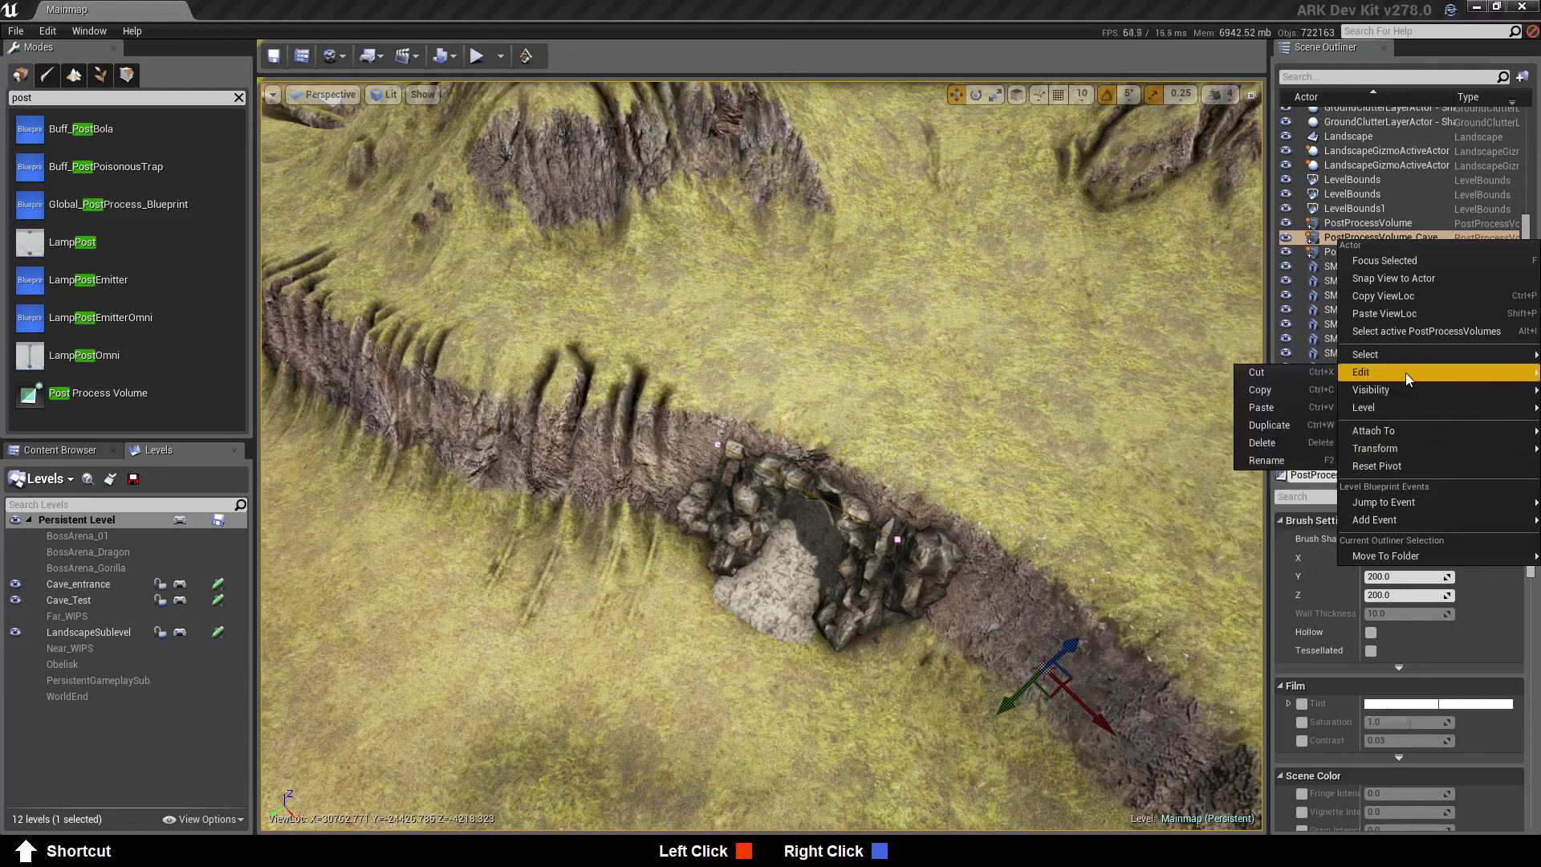
{"action": "mouse_move", "coordinate": [1374, 359]}
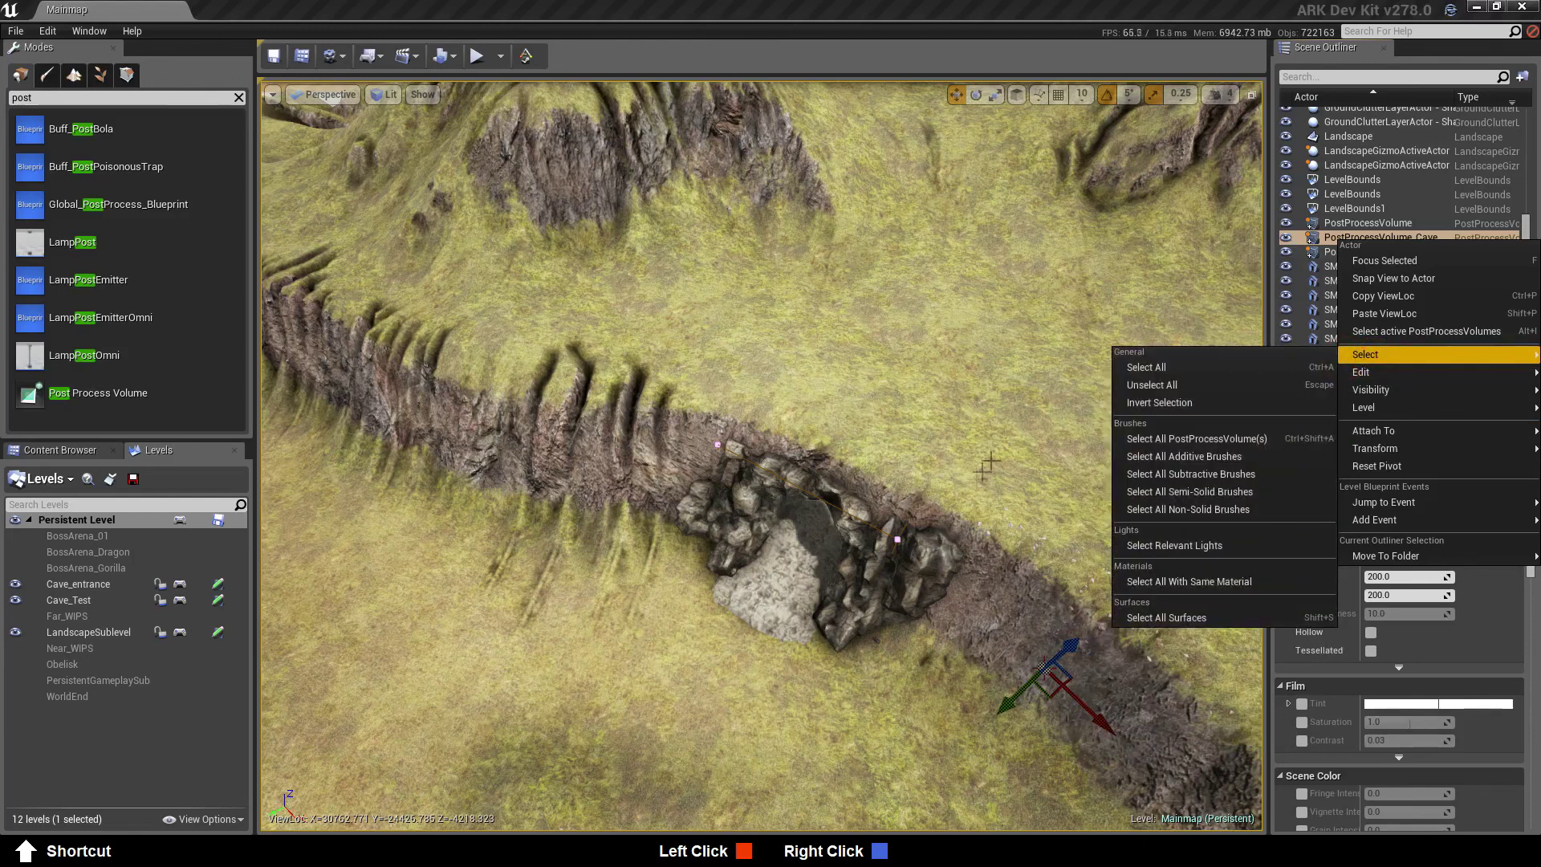
{"action": "left_click", "coordinate": [1371, 224]}
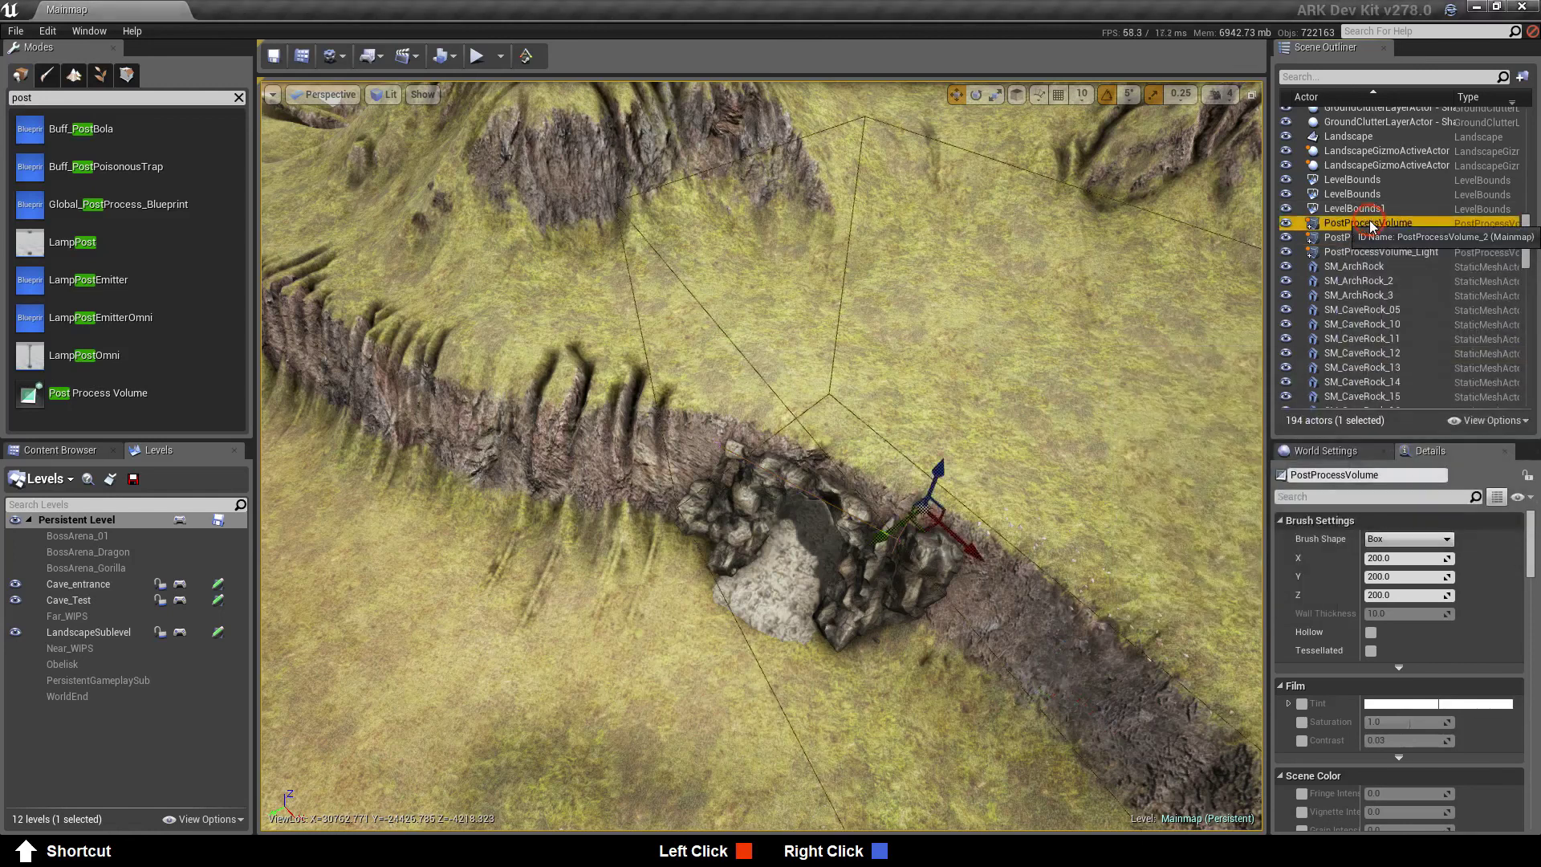
Add an OnPostProcessVolumeEntered event for PostProcessVolume_Light, place it below the cave events, and close the level blueprint
{"action": "left_click", "coordinate": [1405, 253]}
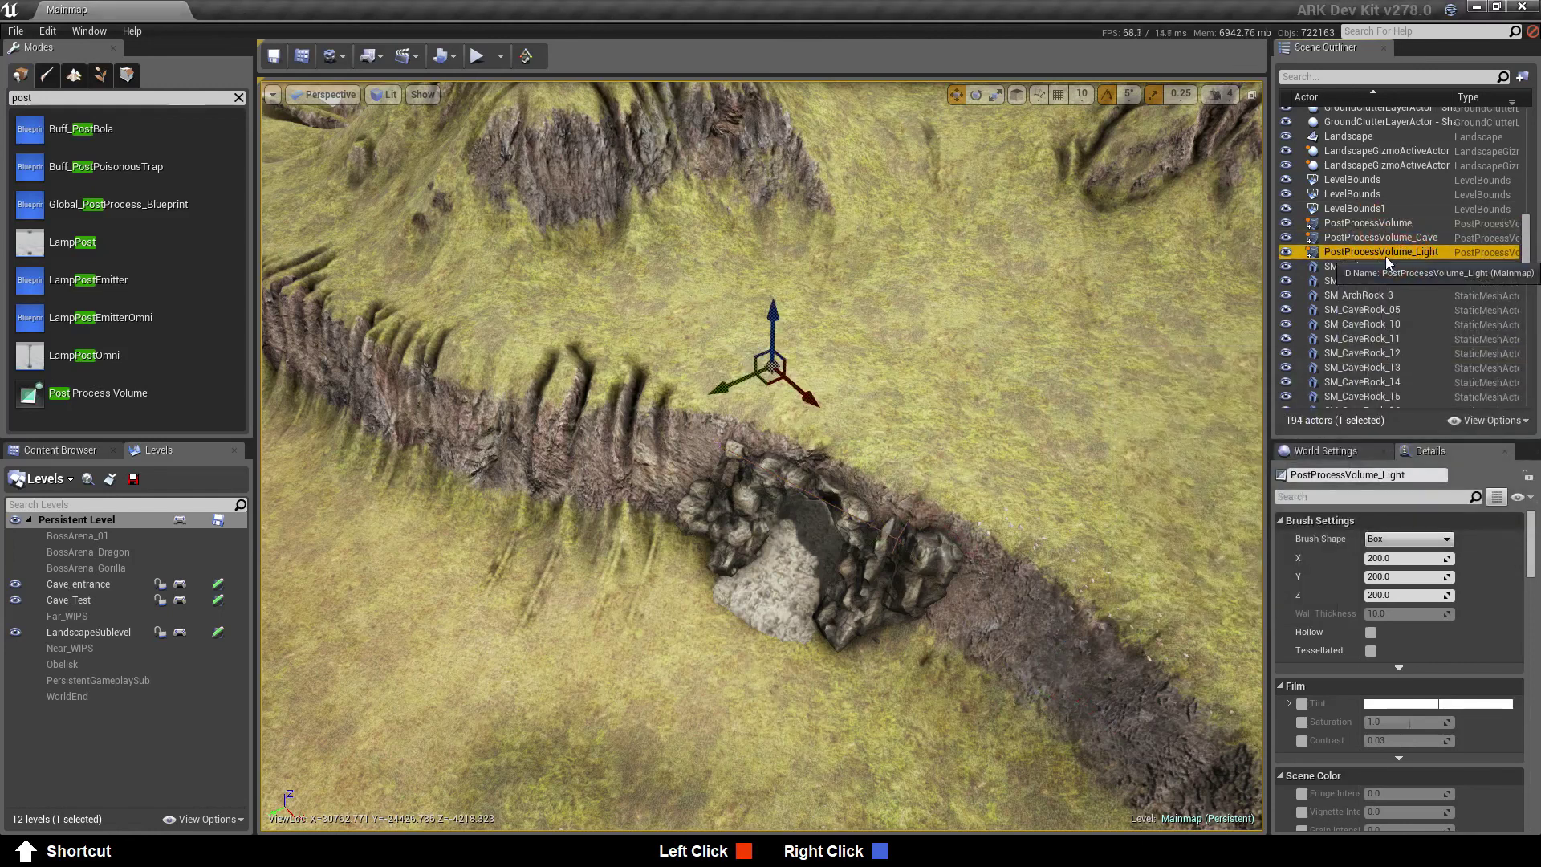
{"action": "right_click", "coordinate": [1382, 253]}
{"action": "mouse_move", "coordinate": [1374, 517]}
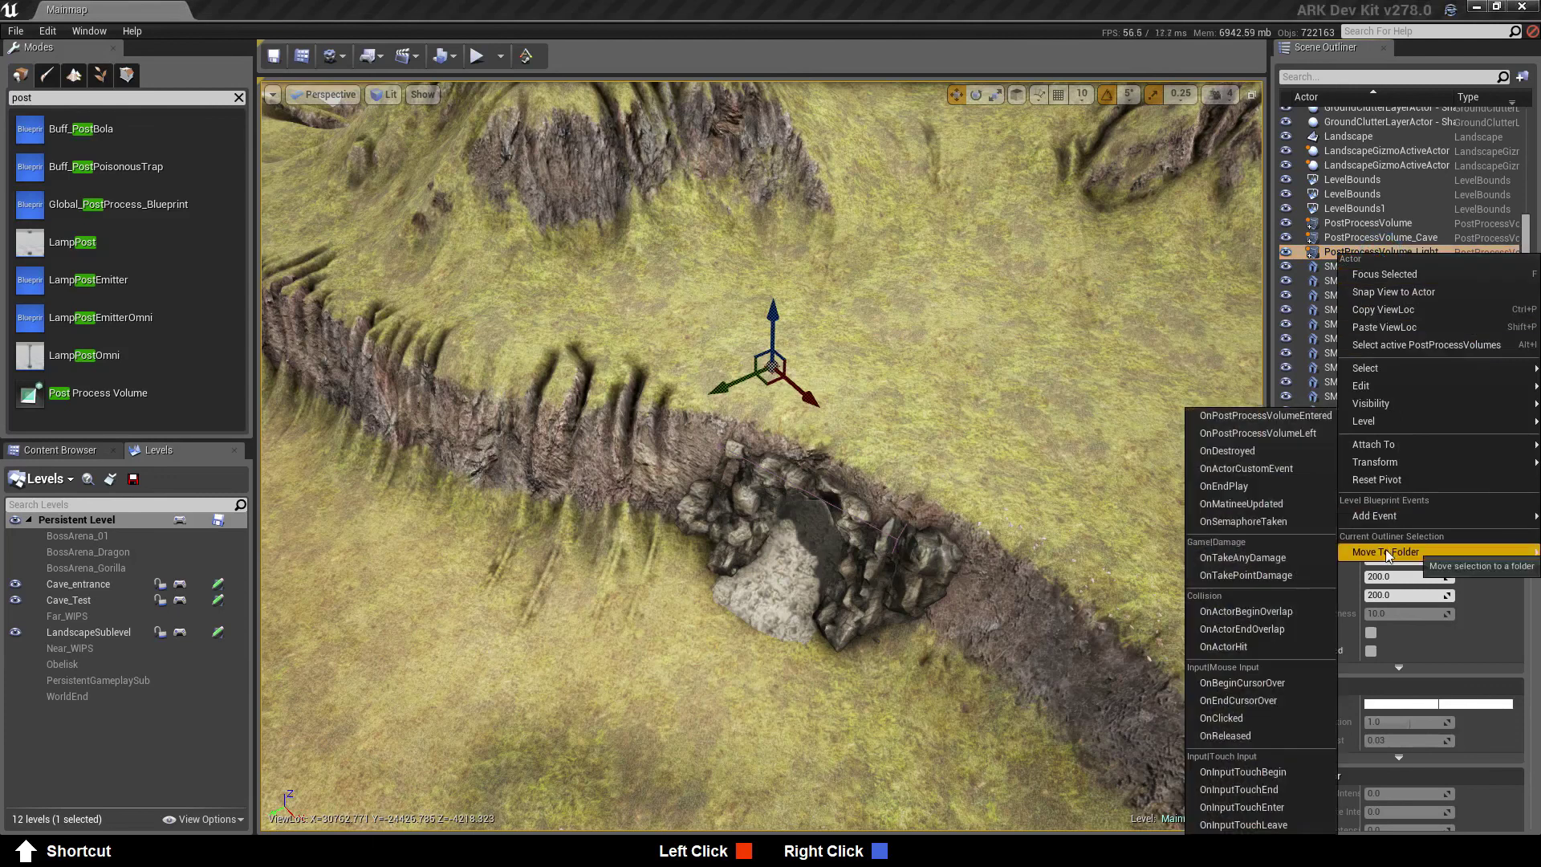
{"action": "left_click", "coordinate": [1249, 422]}
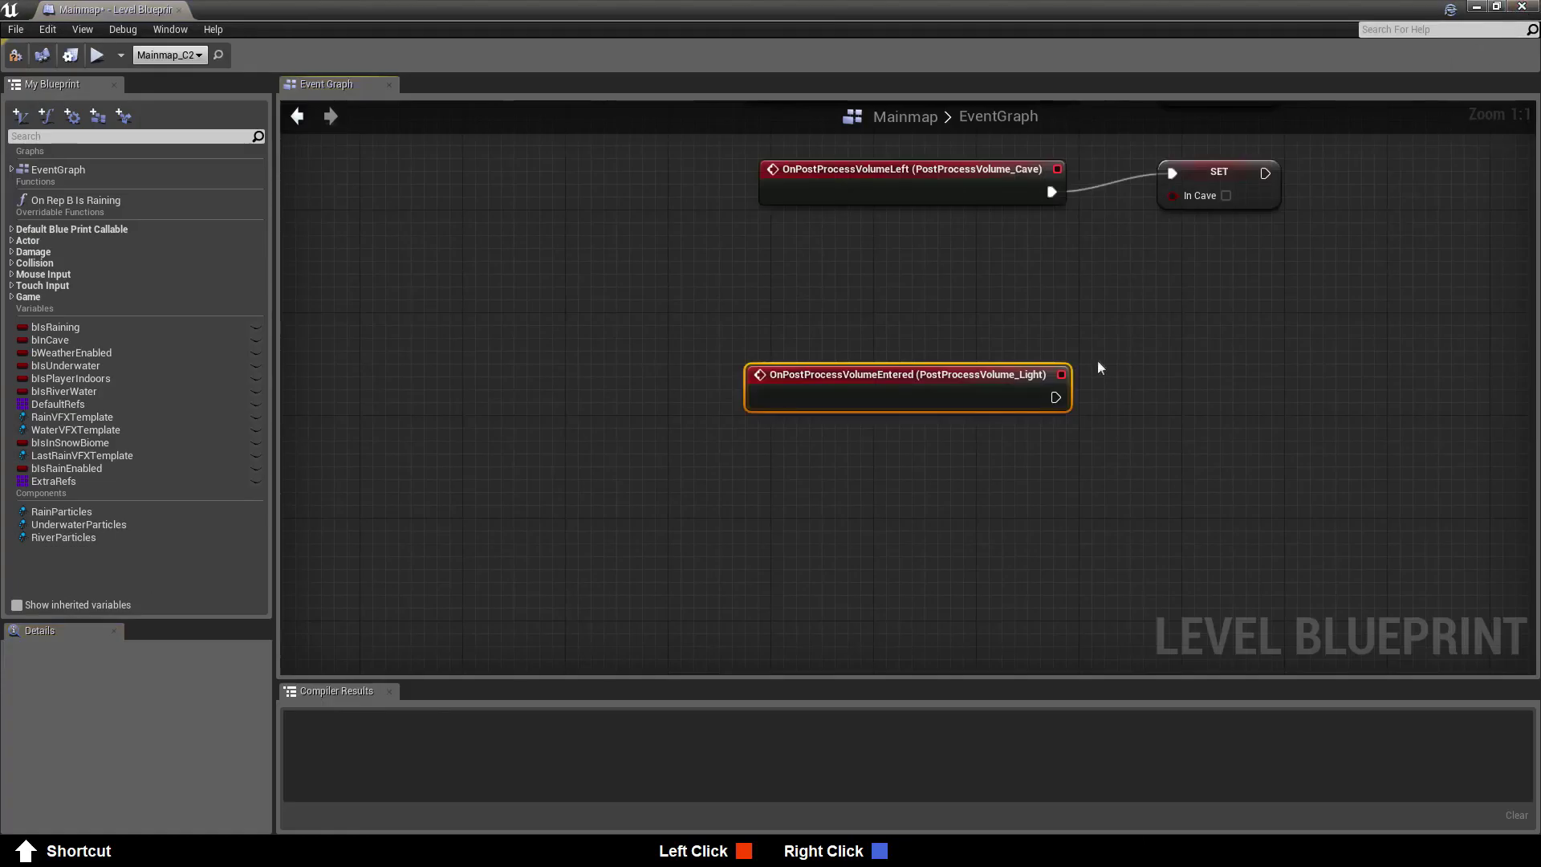
{"action": "left_click_drag", "start_coordinate": [918, 387], "coordinate": [931, 453]}
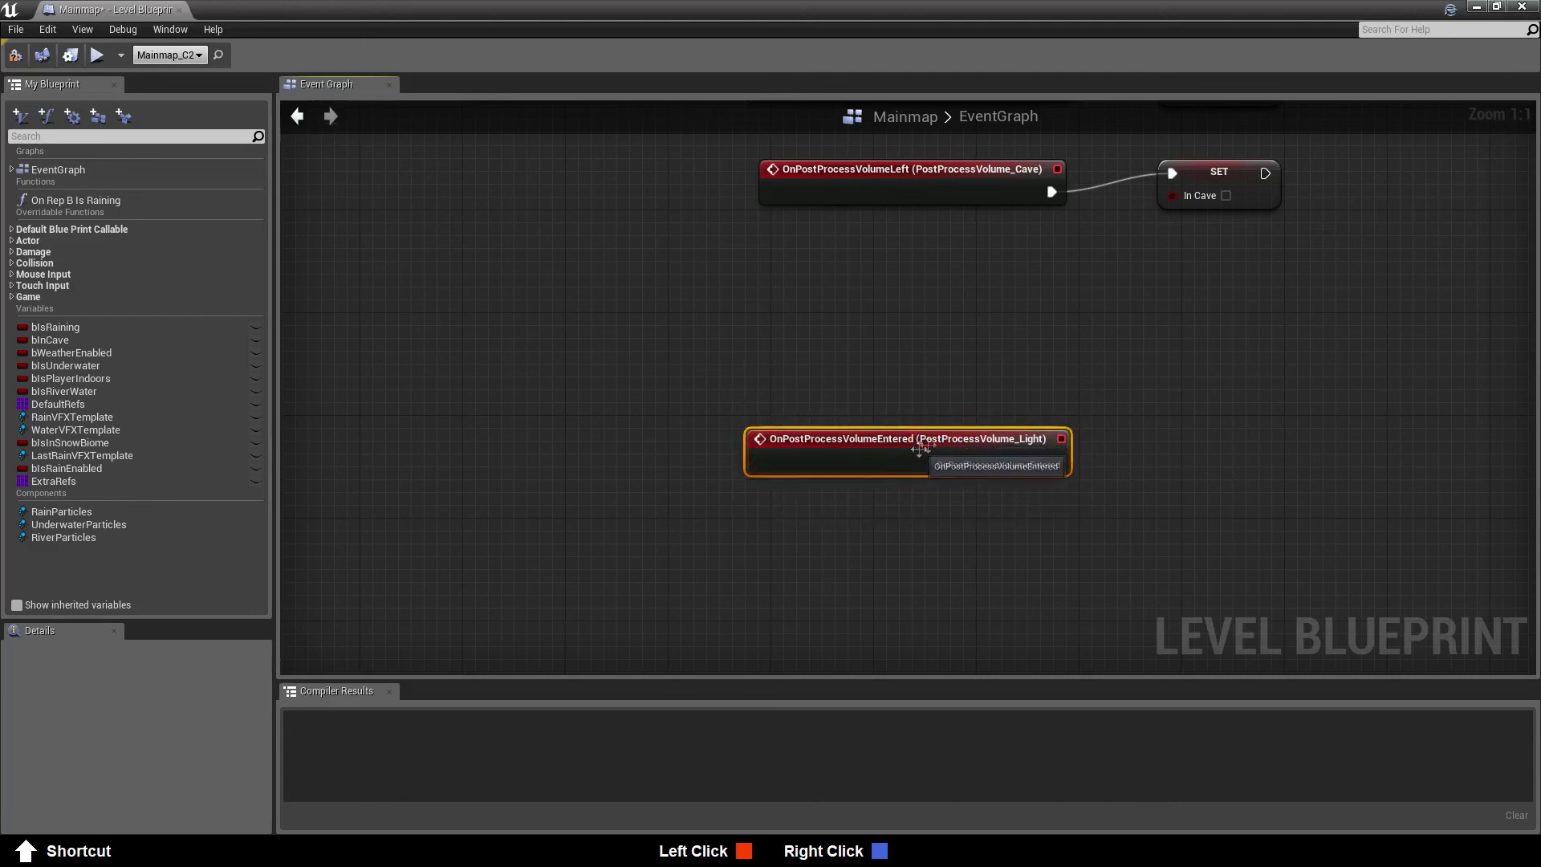
{"action": "left_click", "coordinate": [1513, 11]}
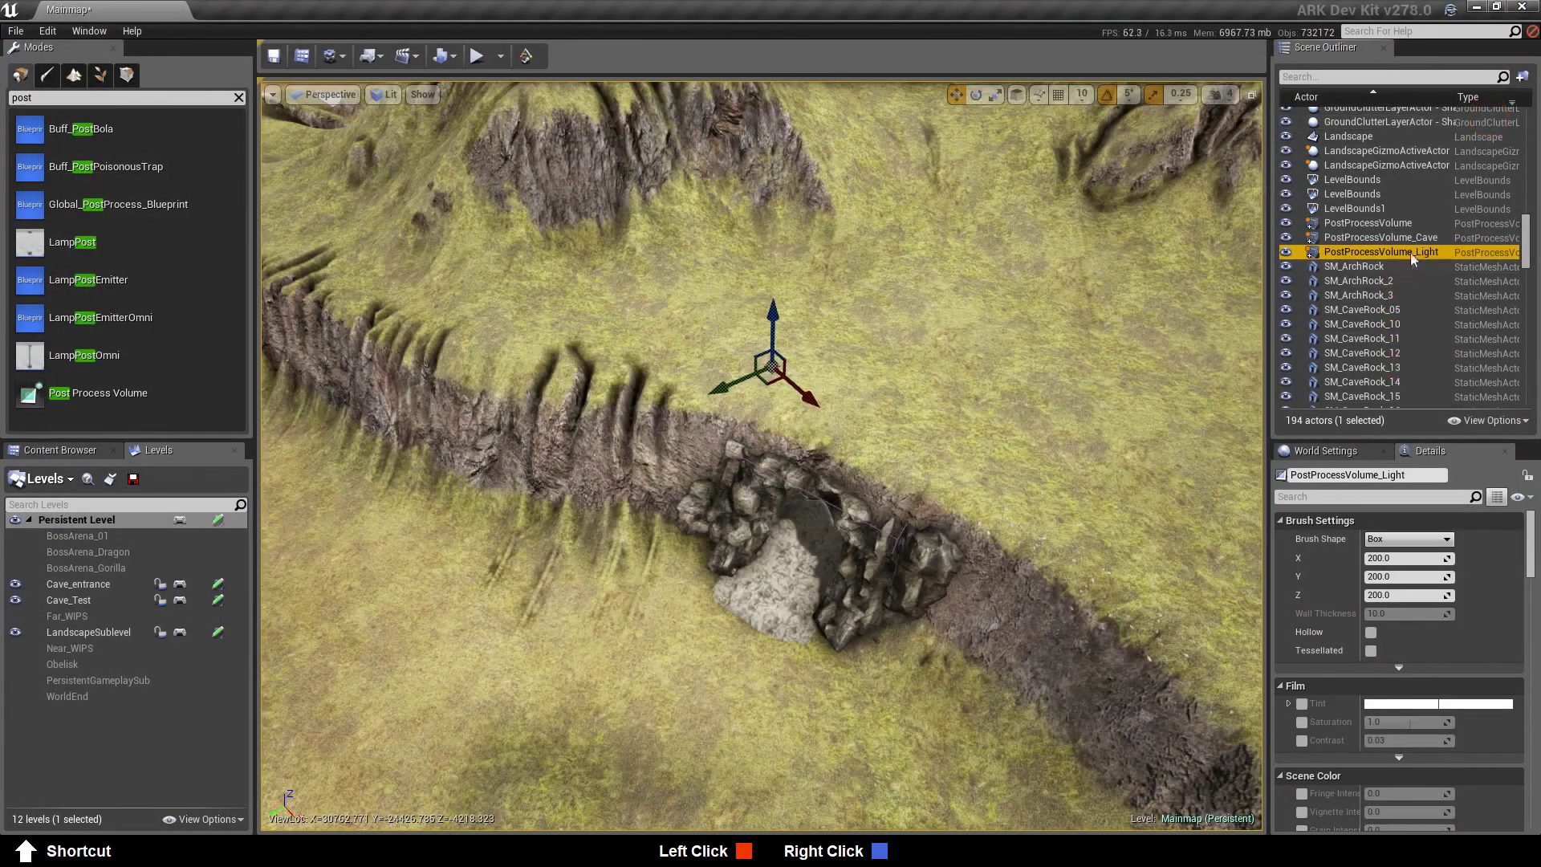
Add an OnPostProcessVolumeLeft event for PostProcessVolume_Light and place it just below its entered event in the level blueprint
{"action": "right_click", "coordinate": [1404, 252]}
{"action": "mouse_move", "coordinate": [1391, 534]}
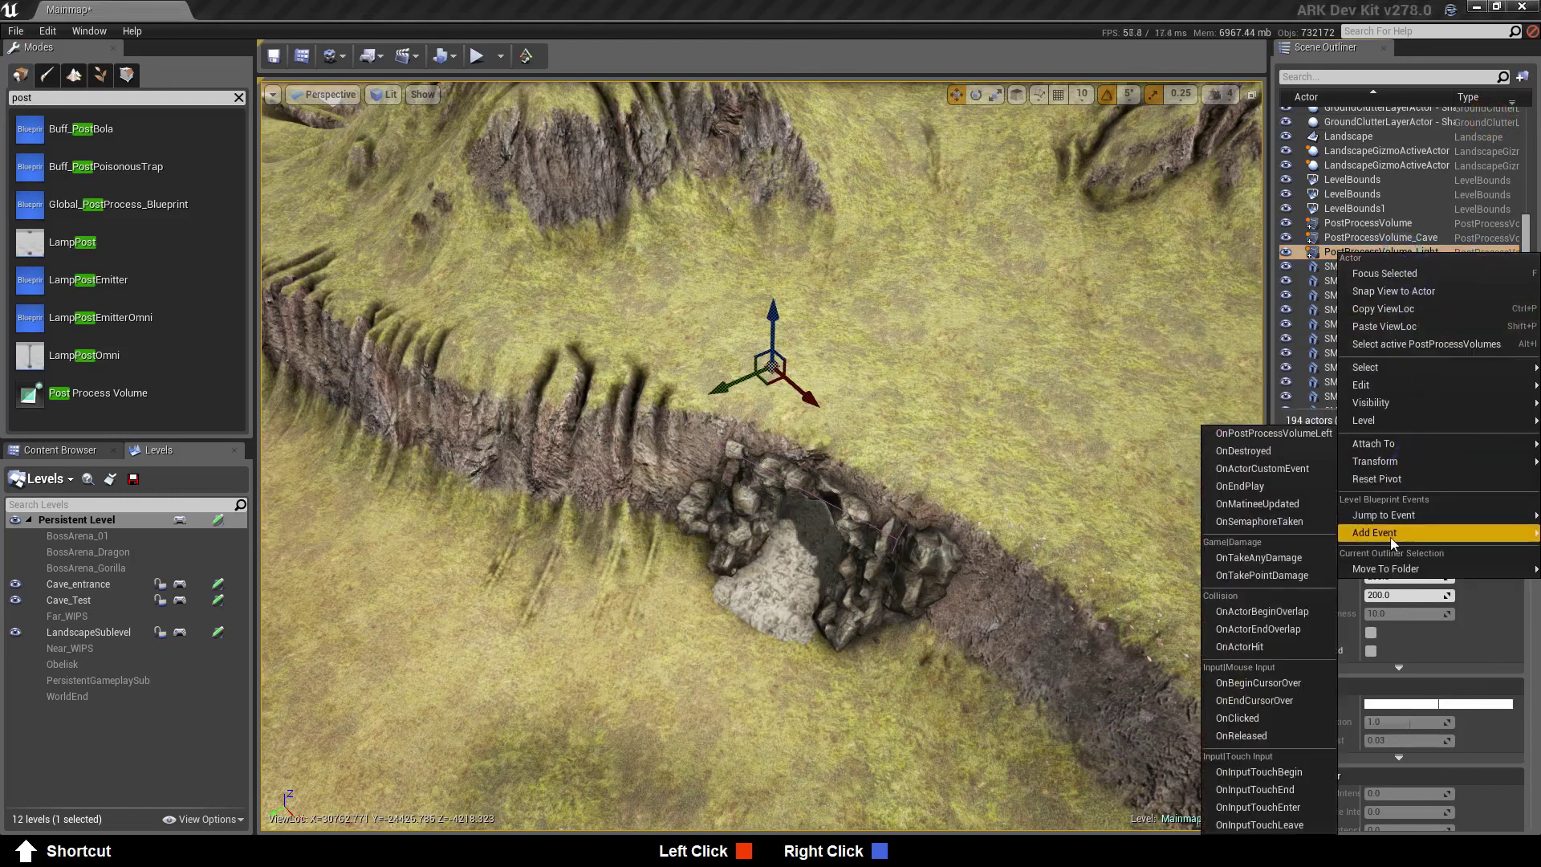
{"action": "left_click", "coordinate": [1259, 437]}
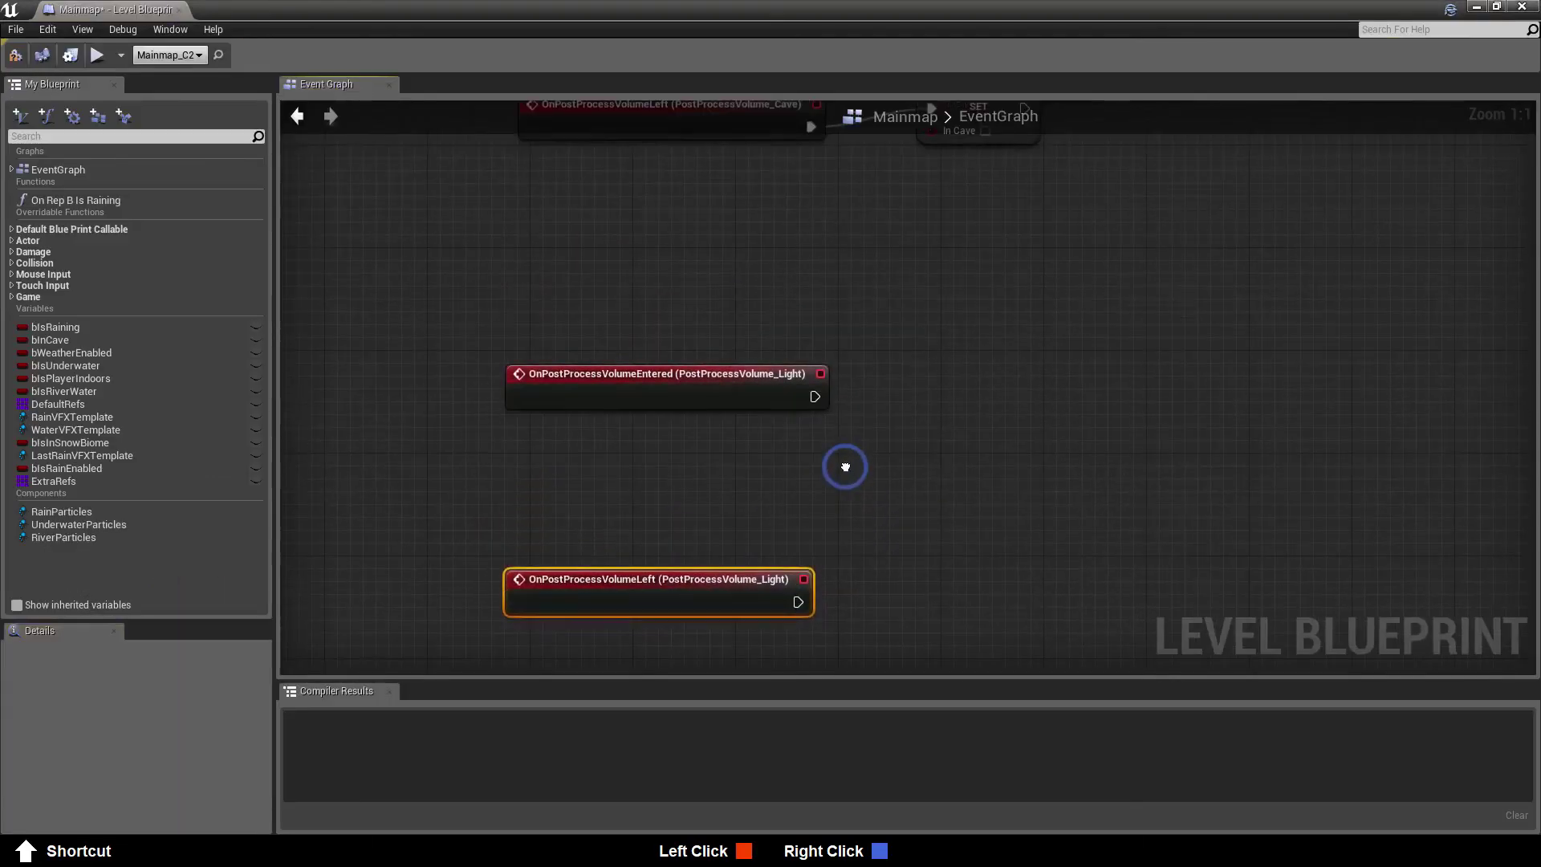
{"action": "mouse_move", "coordinate": [723, 574]}
{"action": "left_mouse_down"}
{"action": "mouse_move", "coordinate": [742, 480]}
{"action": "mouse_move", "coordinate": [727, 481]}
{"action": "left_mouse_up"}
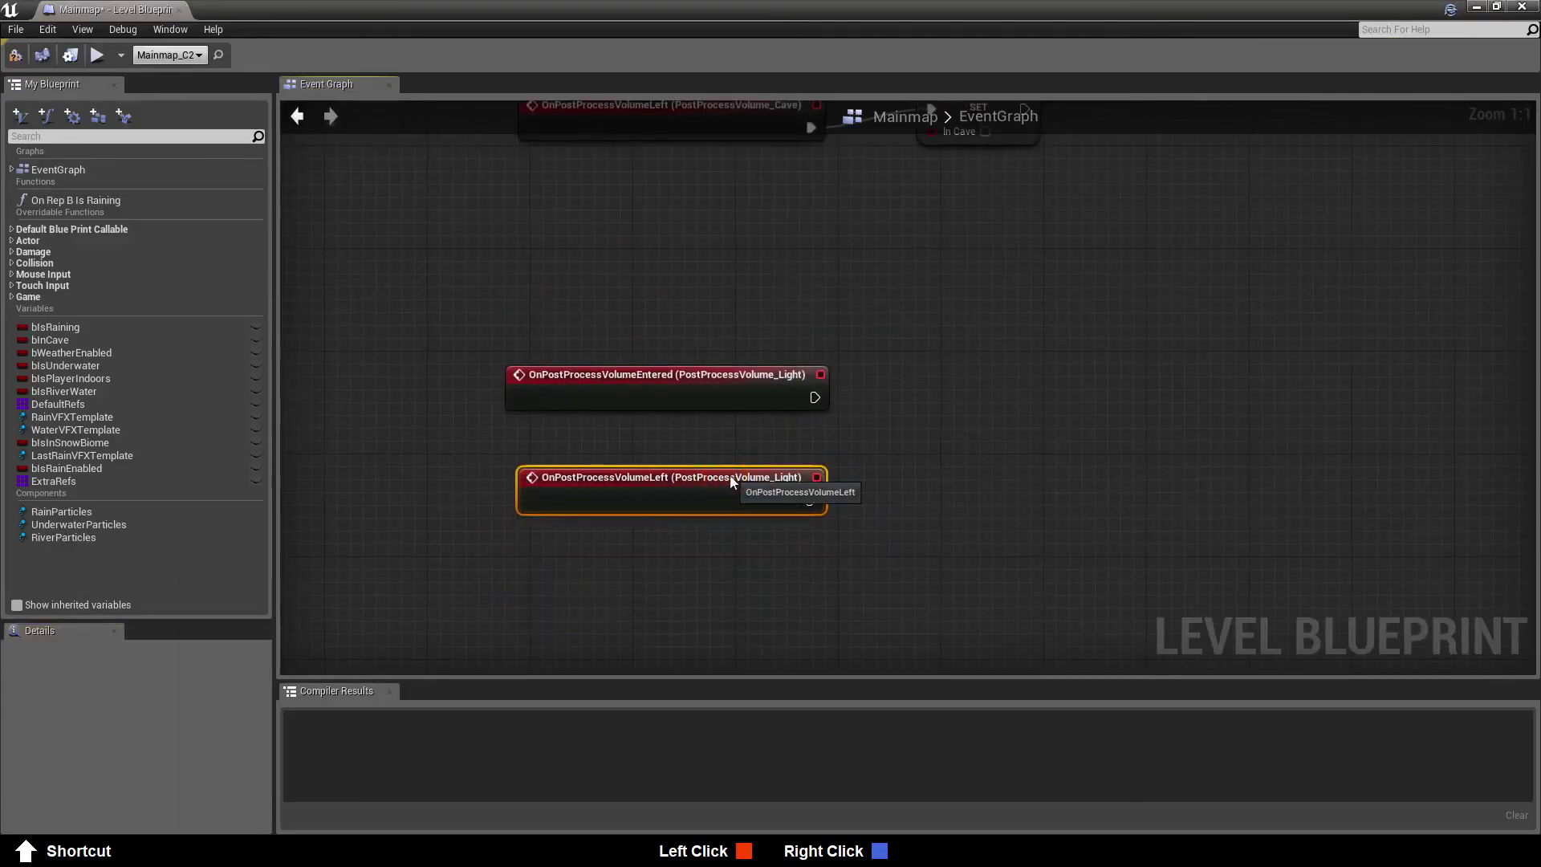
Move both PostProcessVolume_Light events together up and to the left, closer beneath the cave events
{"action": "mouse_move", "coordinate": [438, 347]}
{"action": "left_mouse_down"}
{"action": "mouse_move", "coordinate": [491, 389]}
{"action": "mouse_move", "coordinate": [837, 546]}
{"action": "left_mouse_up"}
{"action": "left_click_drag", "start_coordinate": [715, 399], "coordinate": [508, 288]}
{"action": "left_click", "coordinate": [714, 333]}
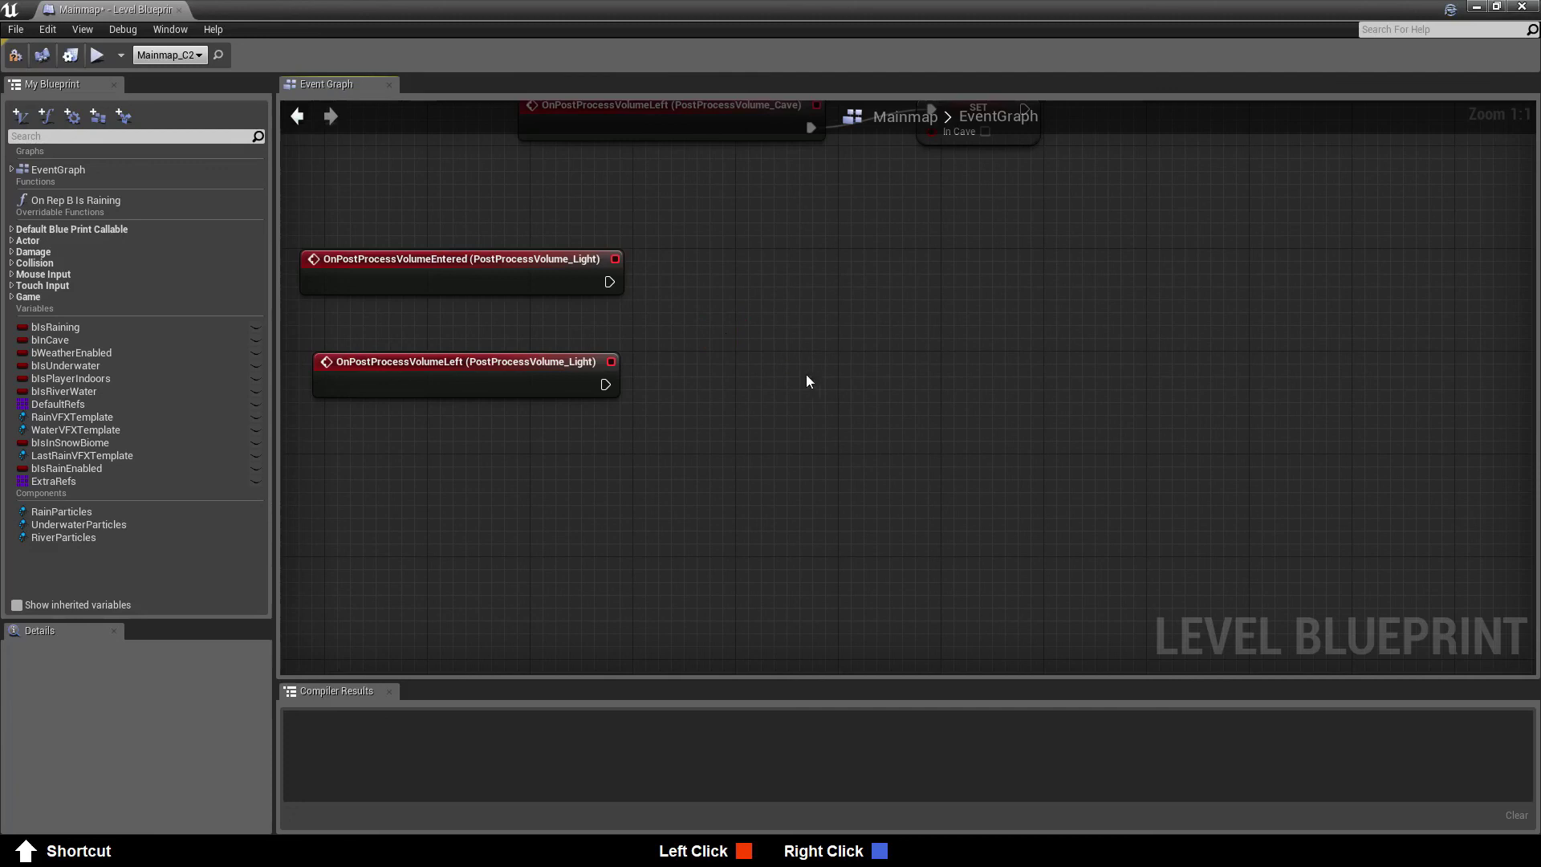
{"action": "right_click_drag", "start_coordinate": [774, 345], "coordinate": [764, 451]}
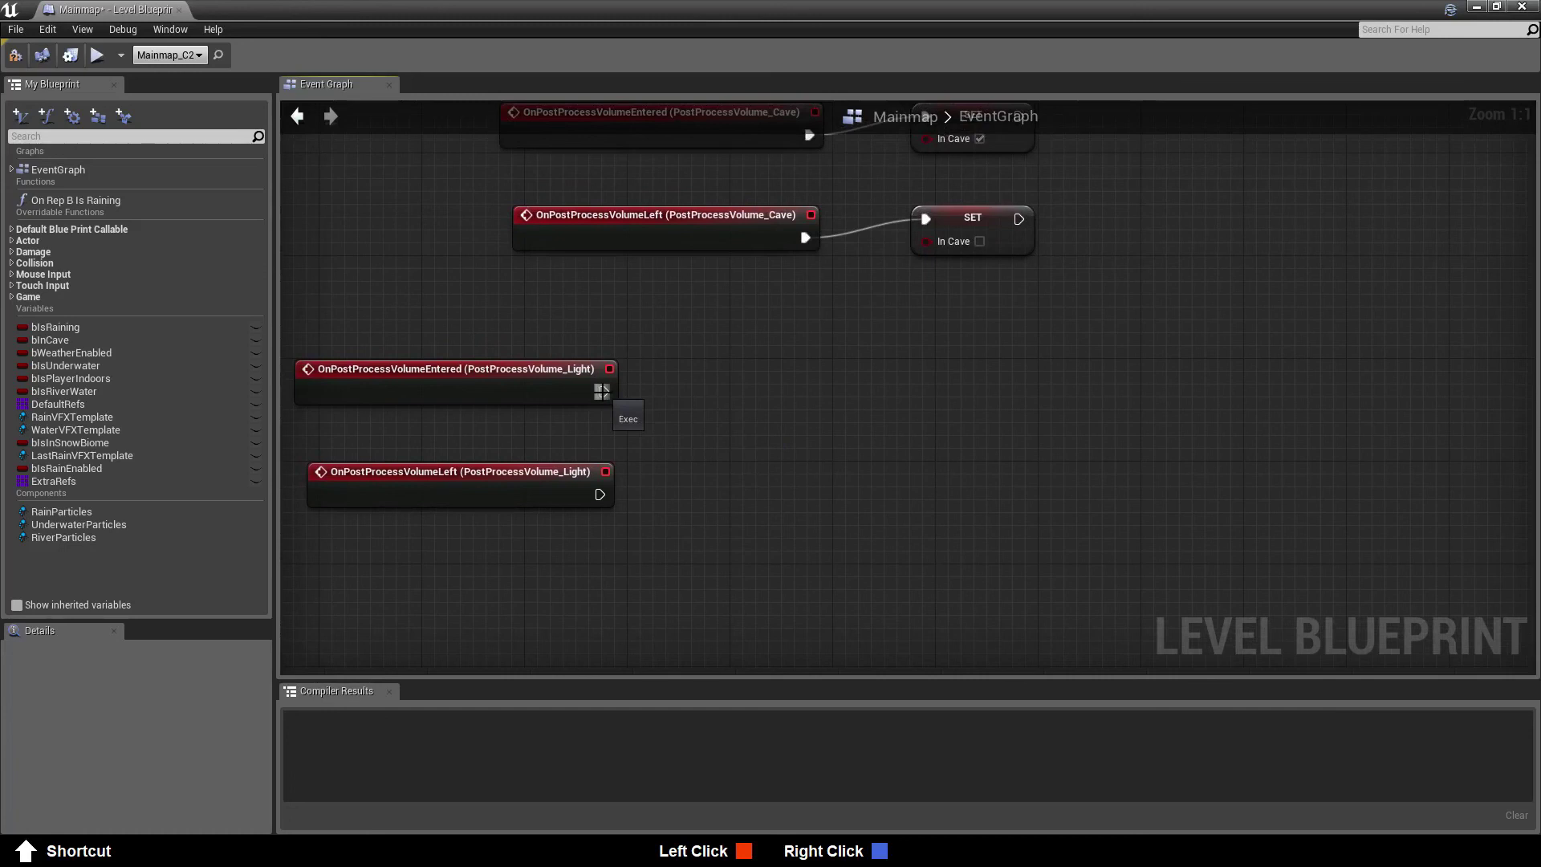
{"action": "left_click_drag", "start_coordinate": [601, 391], "coordinate": [721, 350]}
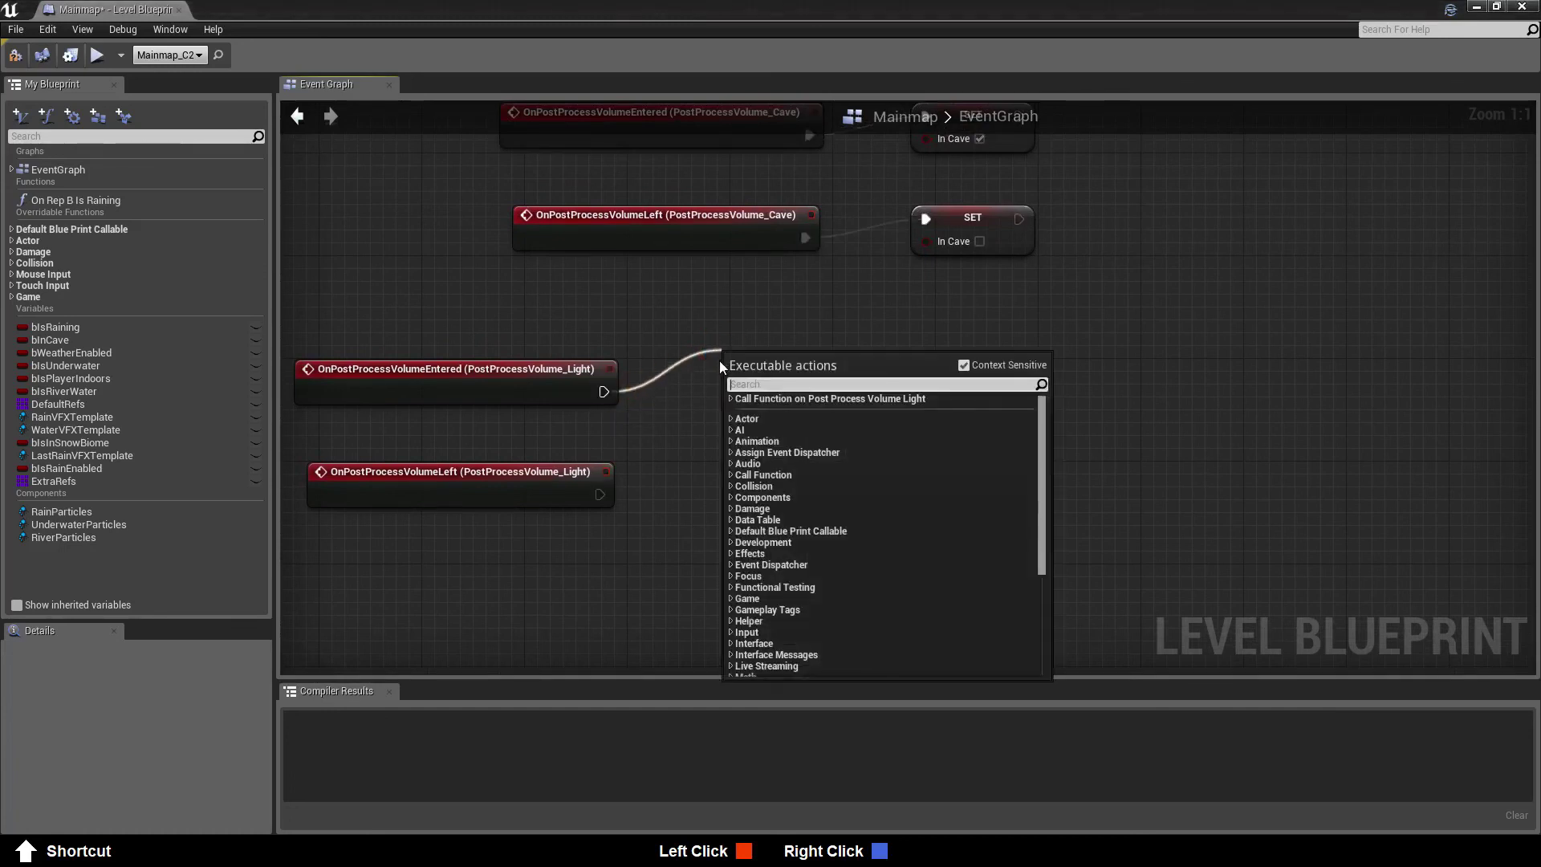
{"action": "type", "text": "set v"}
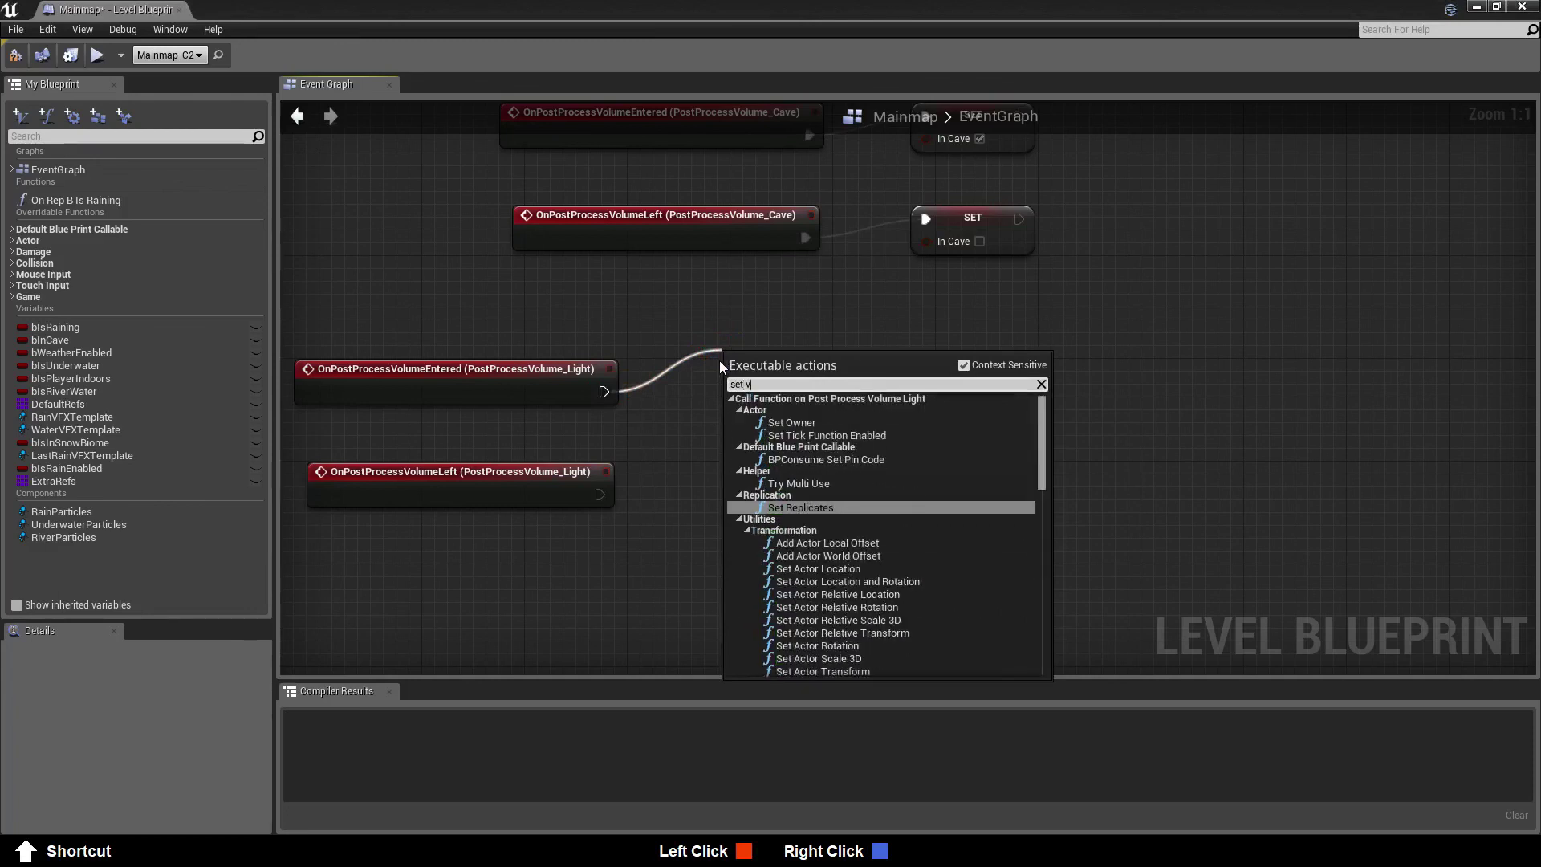
{"action": "type", "text": "i"}
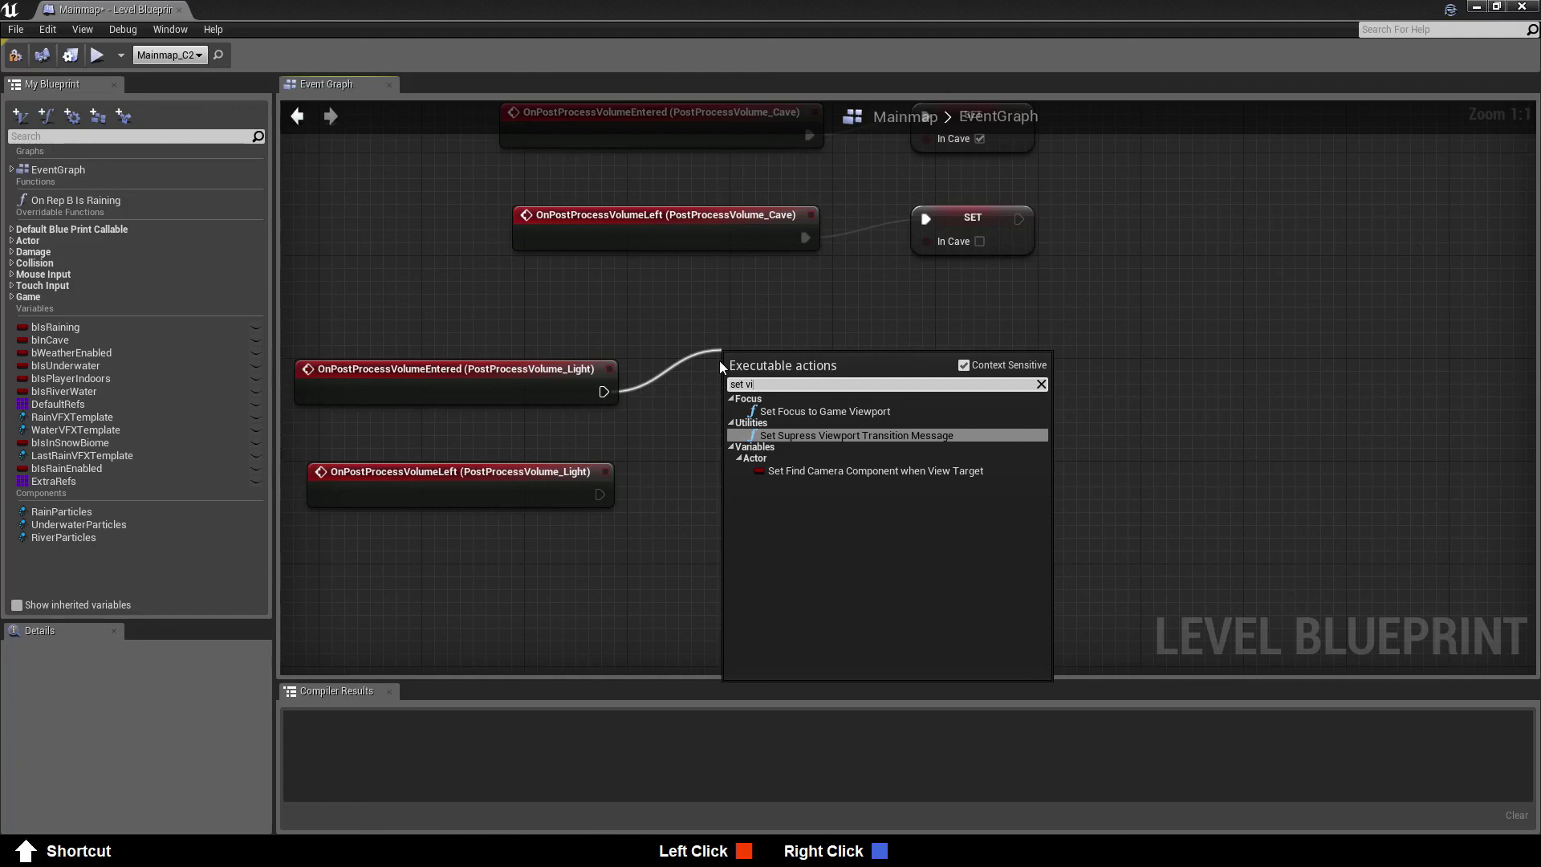
{"action": "left_click", "coordinate": [805, 332]}
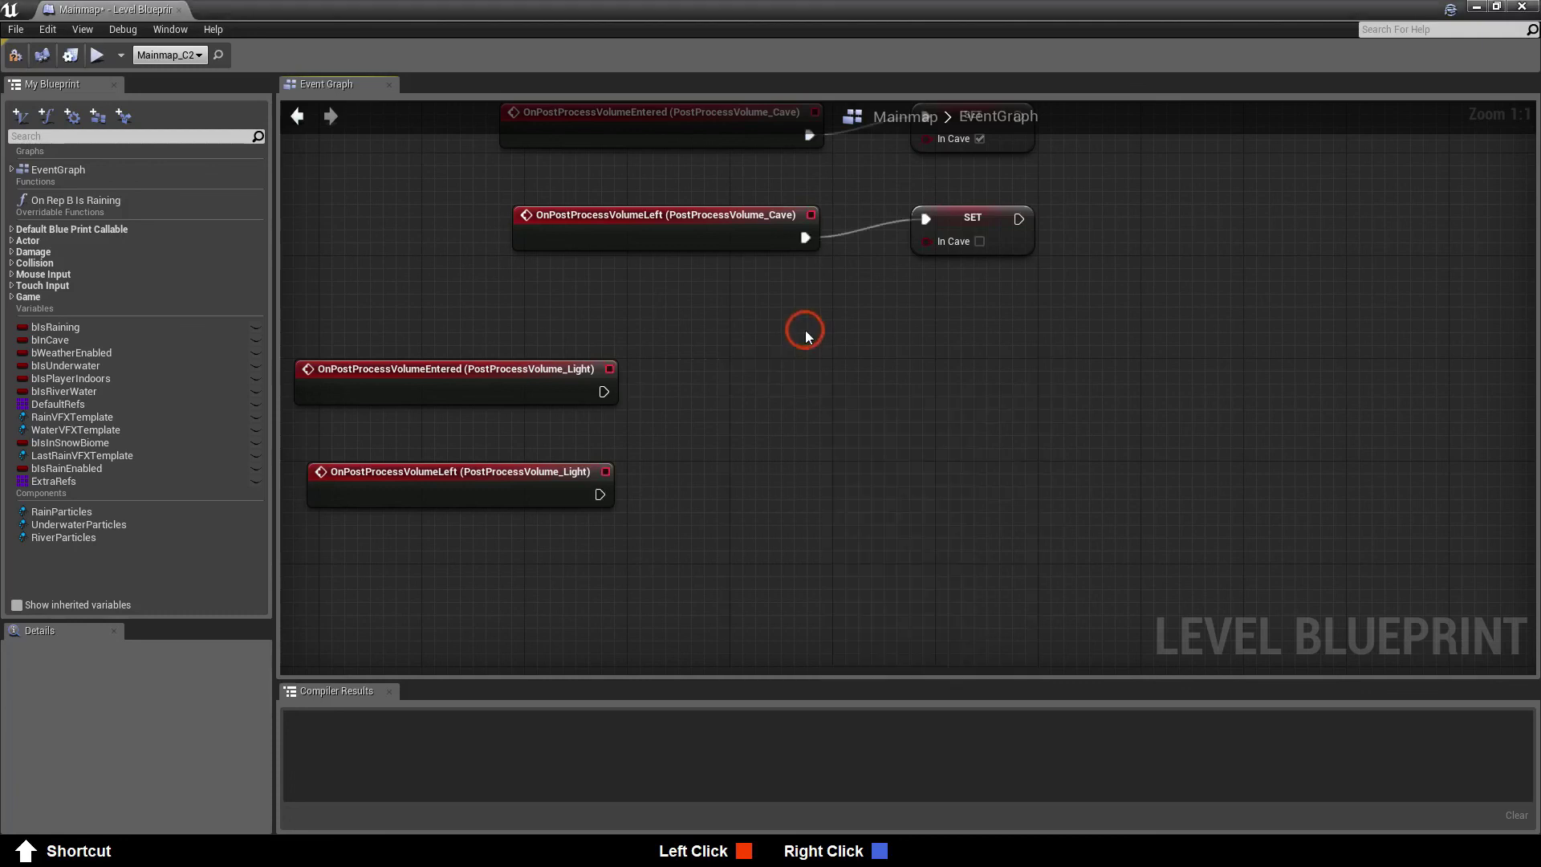
Restore the level blueprint to a smaller window, filter the scene actors by "dir", and add a DirectionalLight reference to the event graph
{"action": "left_click", "coordinate": [1496, 7]}
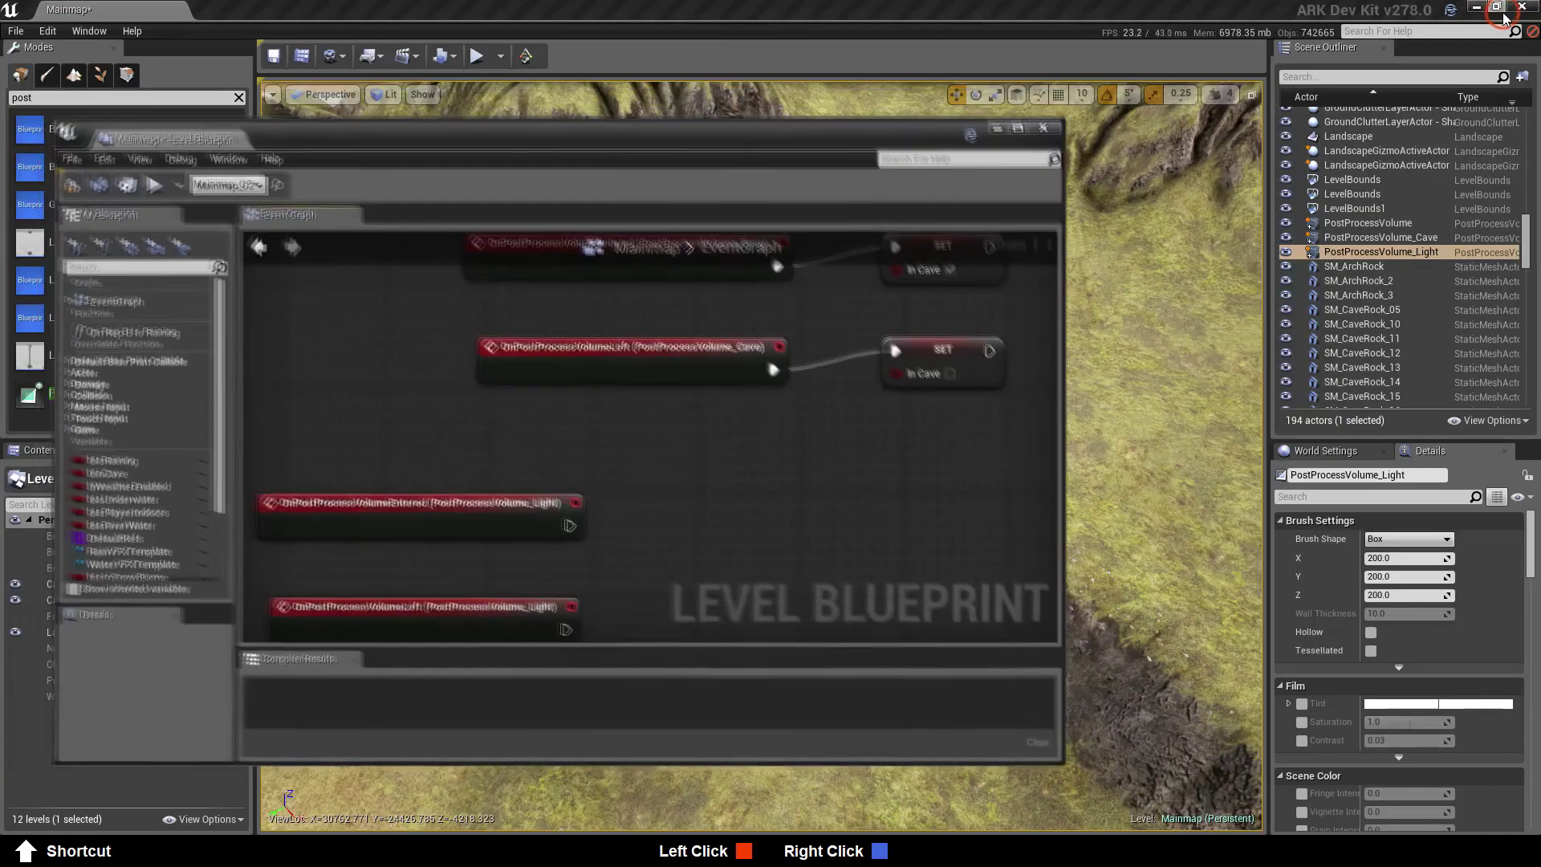
{"action": "left_click", "coordinate": [1056, 306]}
{"action": "right_click_drag", "start_coordinate": [664, 533], "coordinate": [701, 438]}
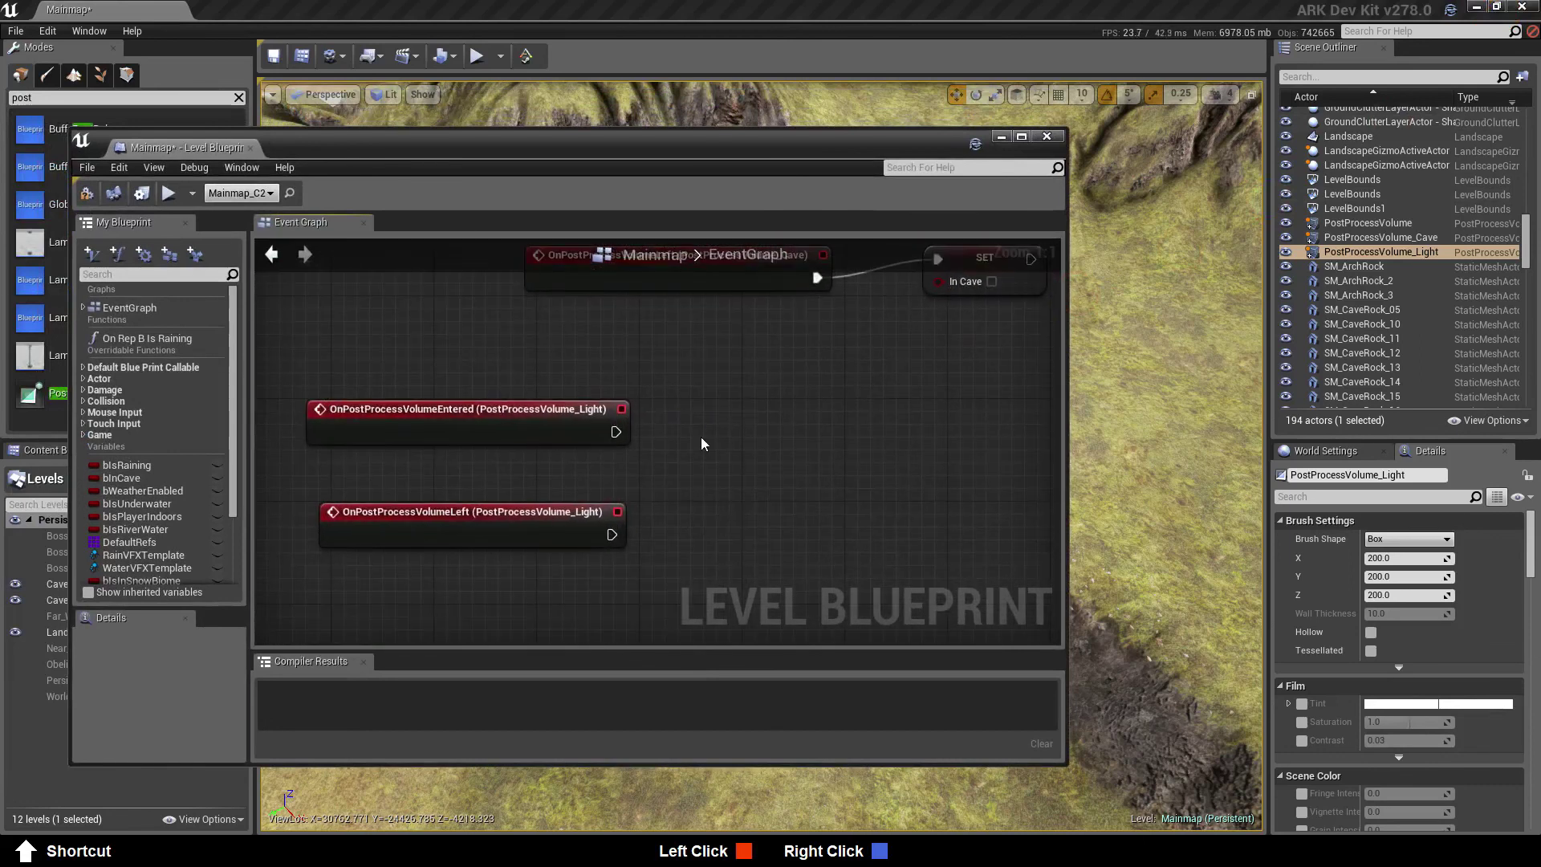
{"action": "left_click", "coordinate": [1336, 77]}
{"action": "type", "text": "dir"}
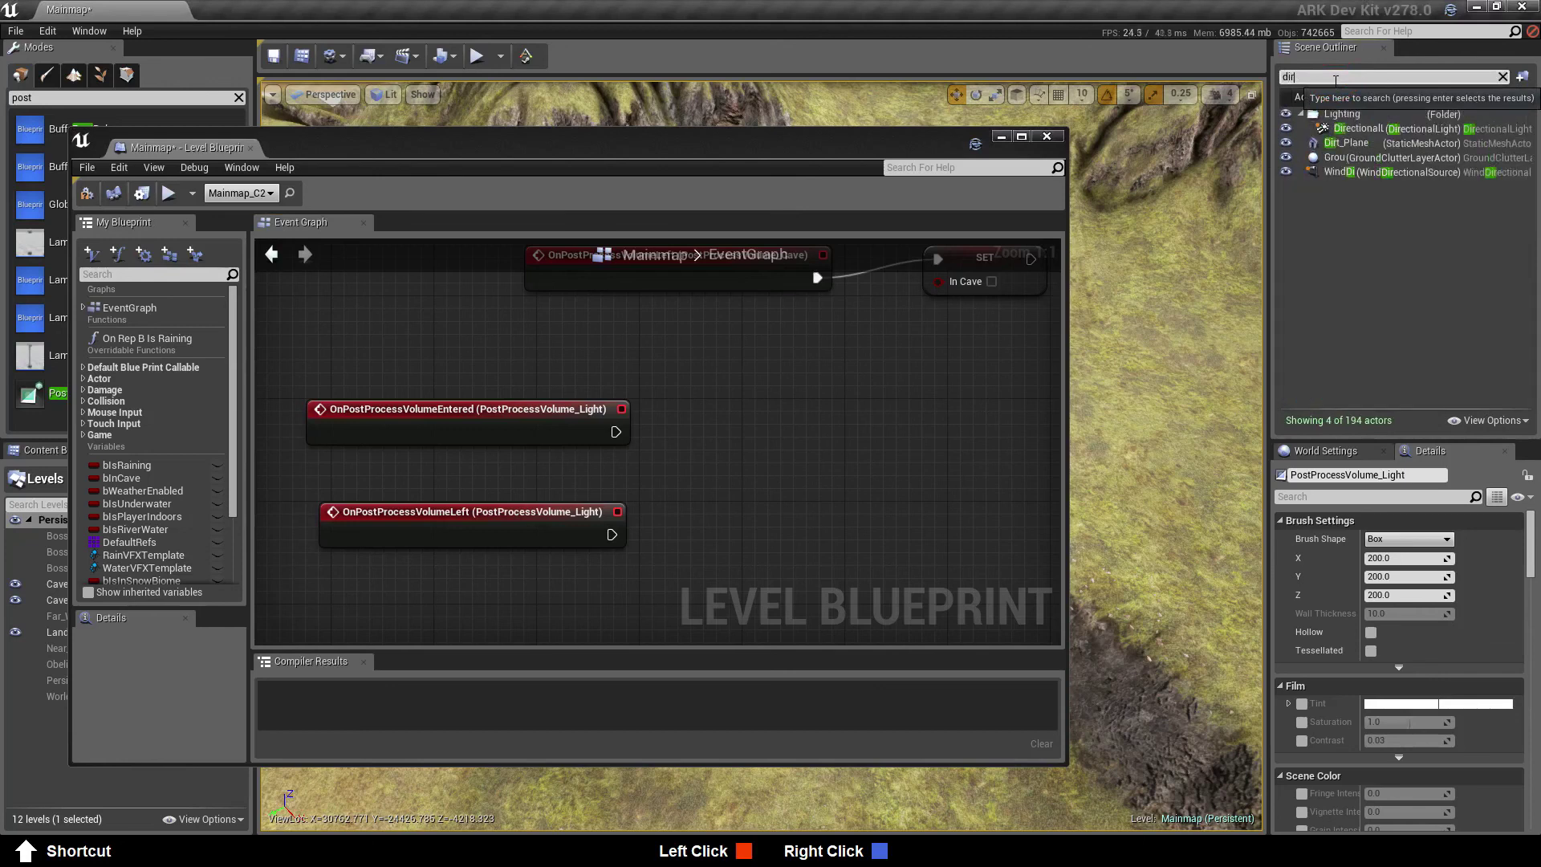
{"action": "left_click_drag", "start_coordinate": [1357, 129], "coordinate": [741, 471]}
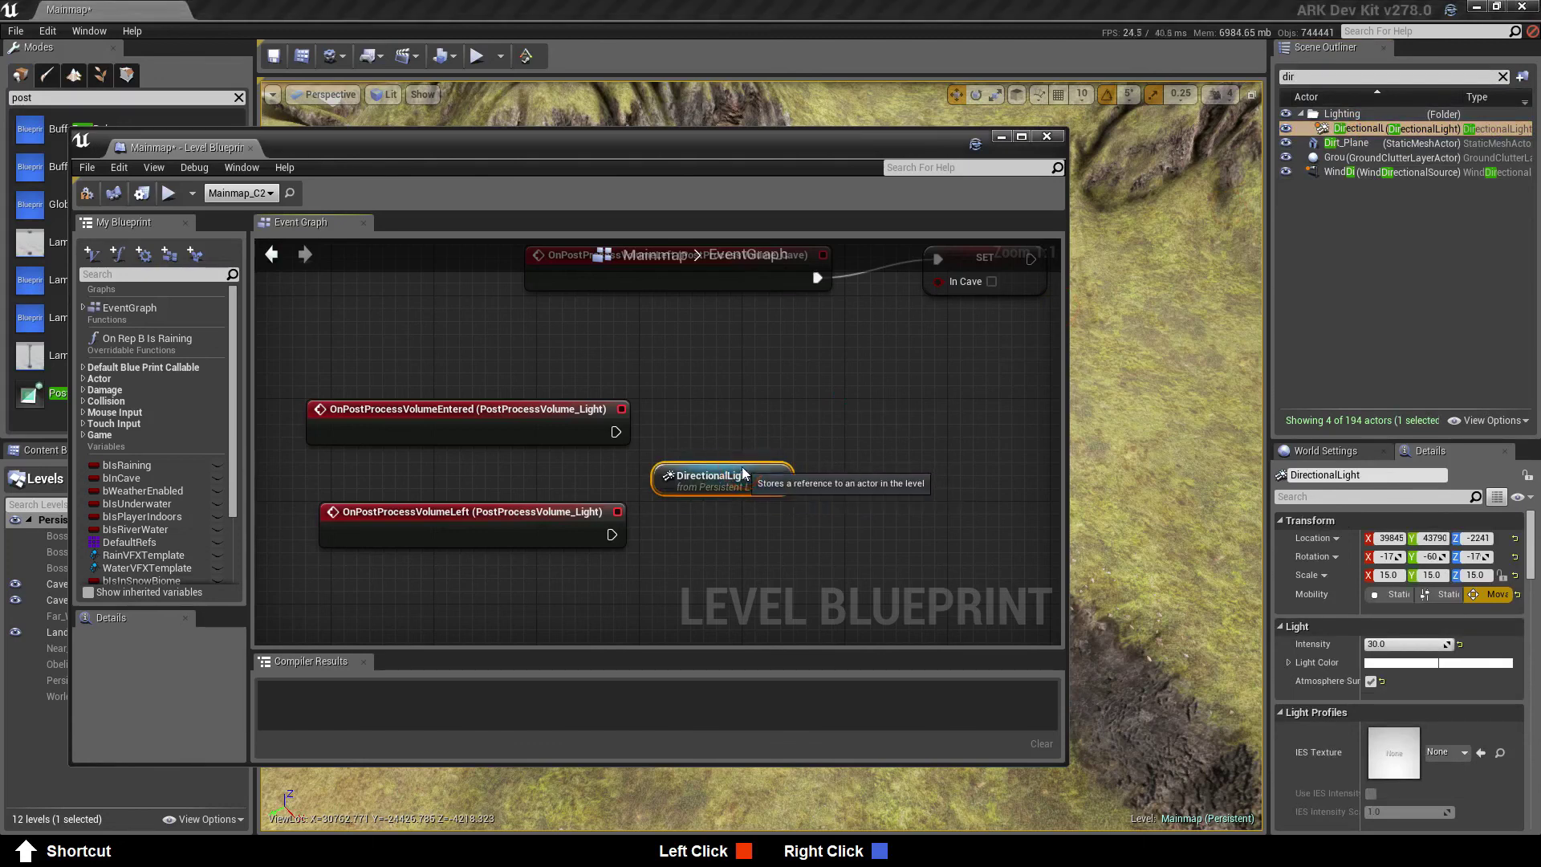
Create a Set Visibility node from the DirectionalLight reference and place it beside the Light volume's entered event
{"action": "right_click_drag", "start_coordinate": [888, 530], "coordinate": [774, 503]}
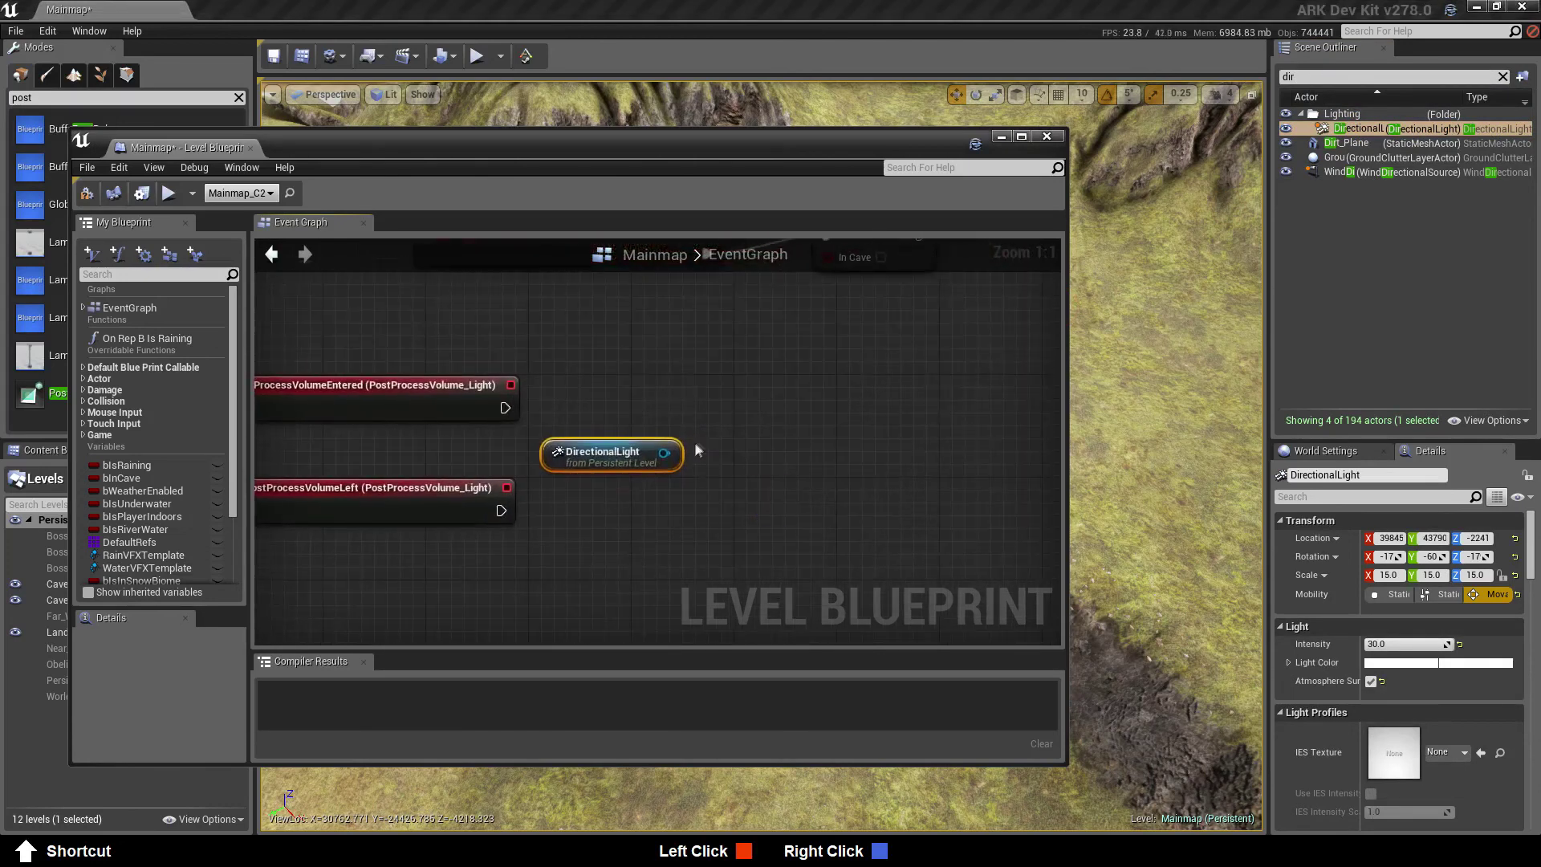
{"action": "left_click_drag", "start_coordinate": [663, 453], "coordinate": [739, 395]}
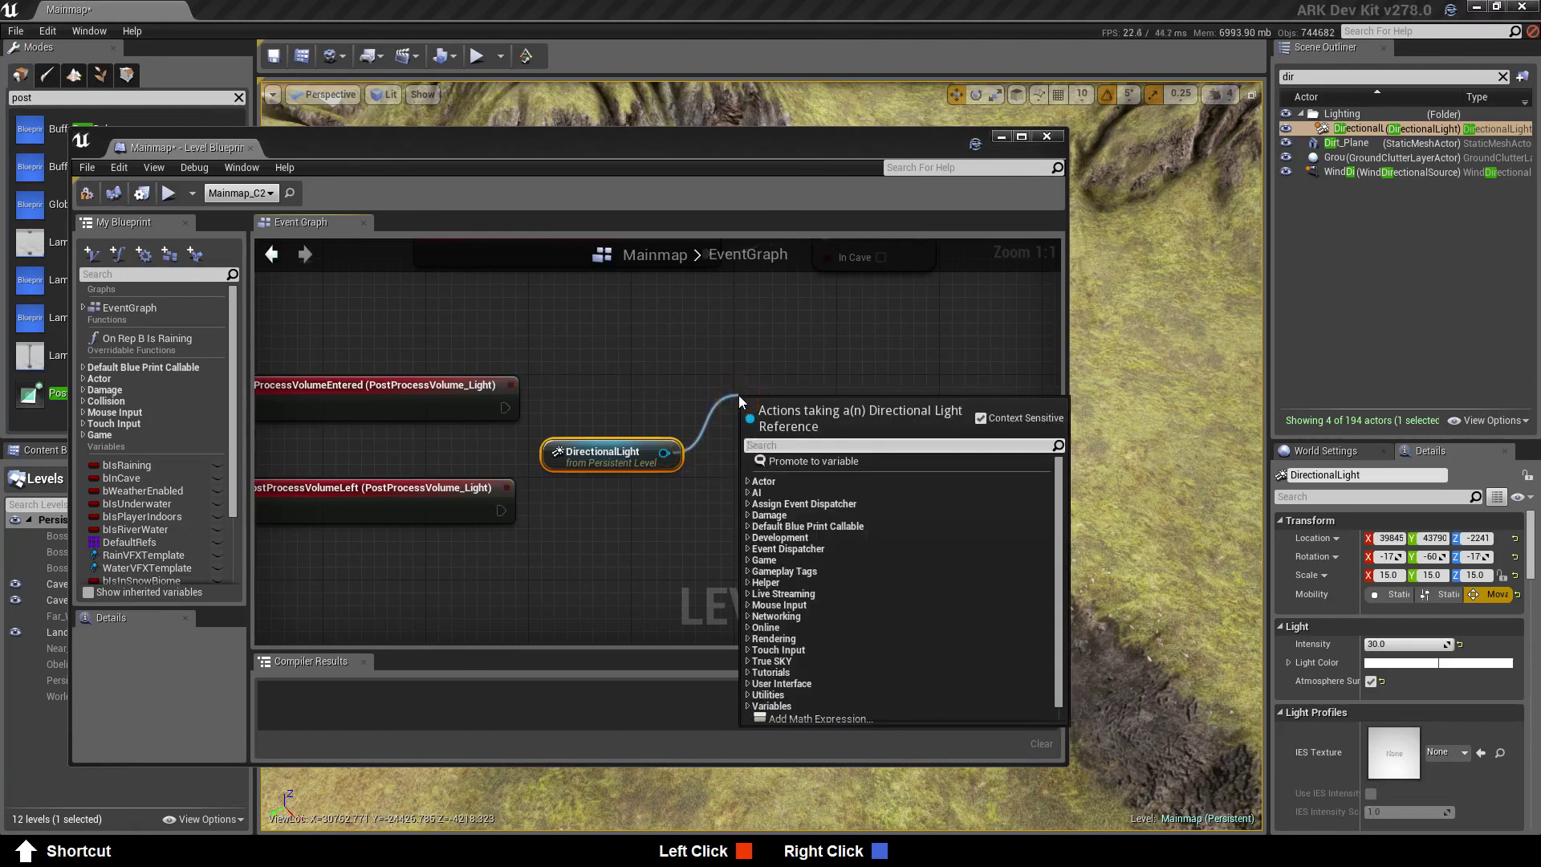
{"action": "type", "text": "set"}
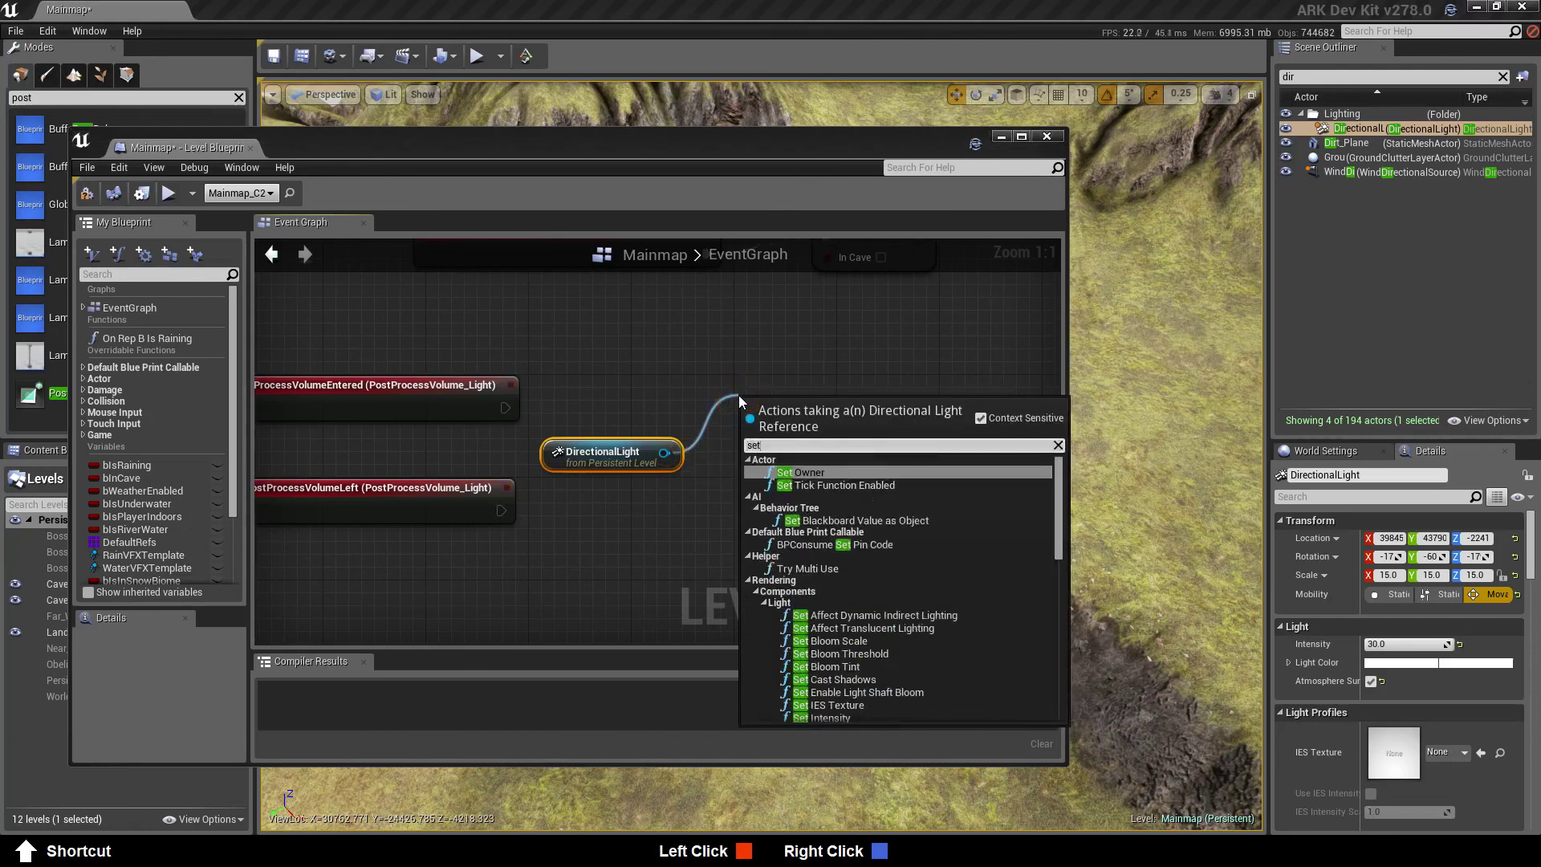
{"action": "type", "text": " v"}
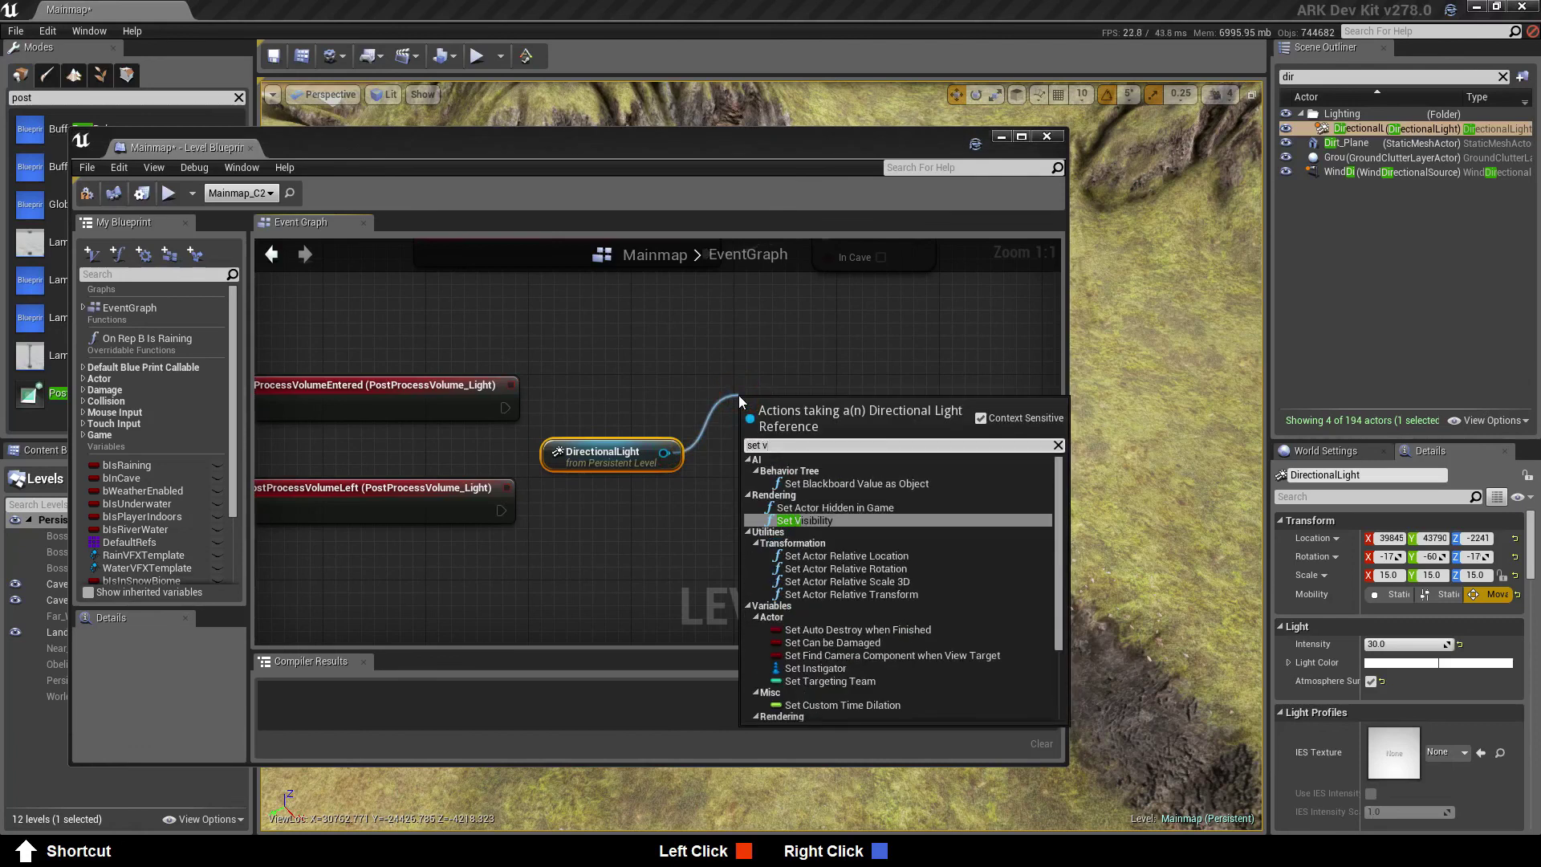
{"action": "left_click", "coordinate": [818, 520]}
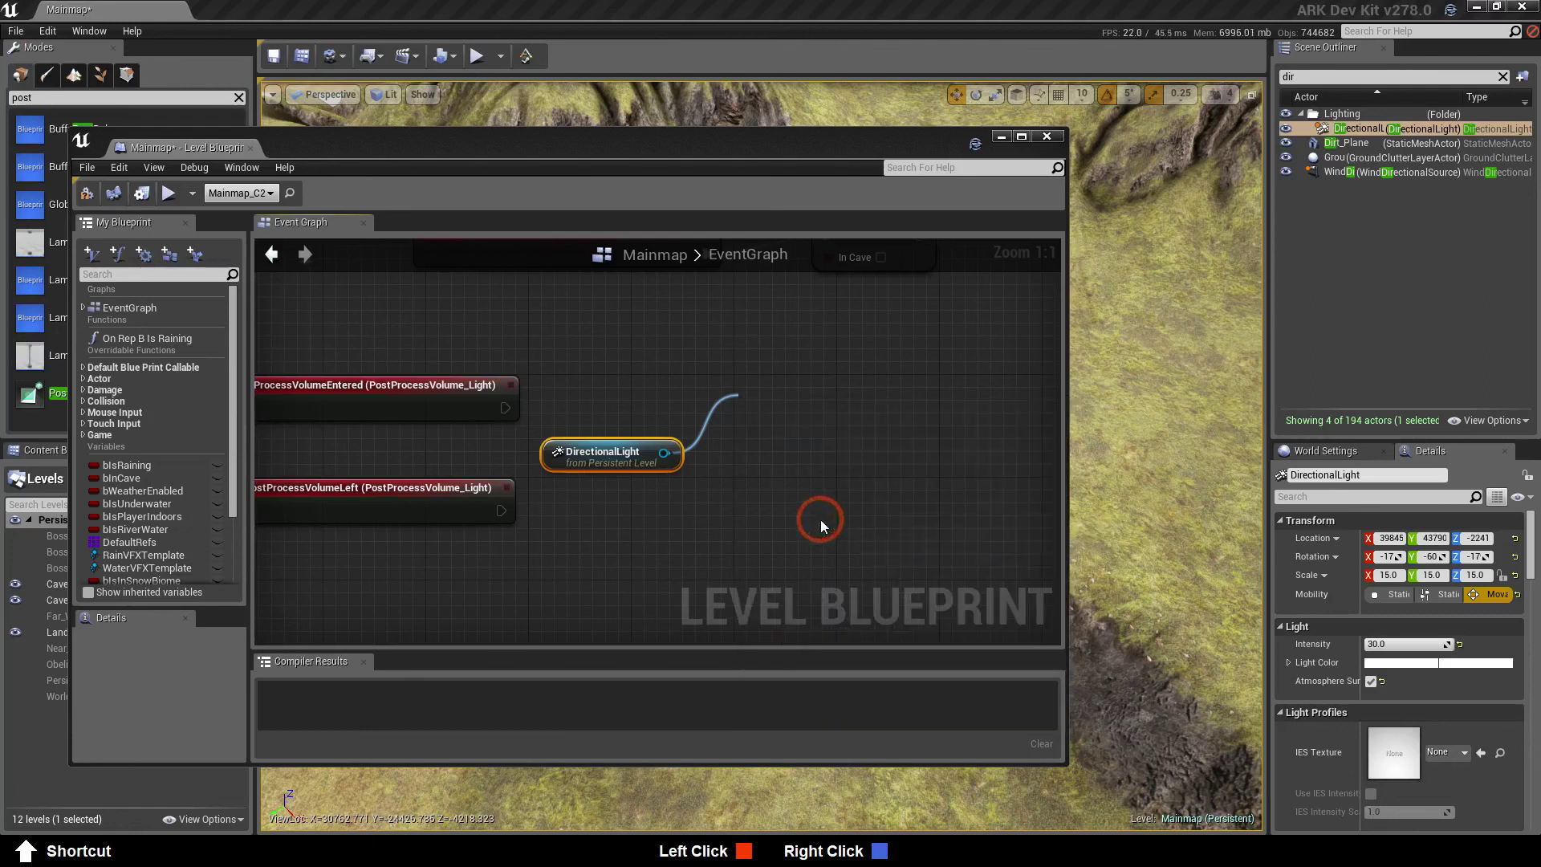
{"action": "left_click_drag", "start_coordinate": [831, 408], "coordinate": [830, 332]}
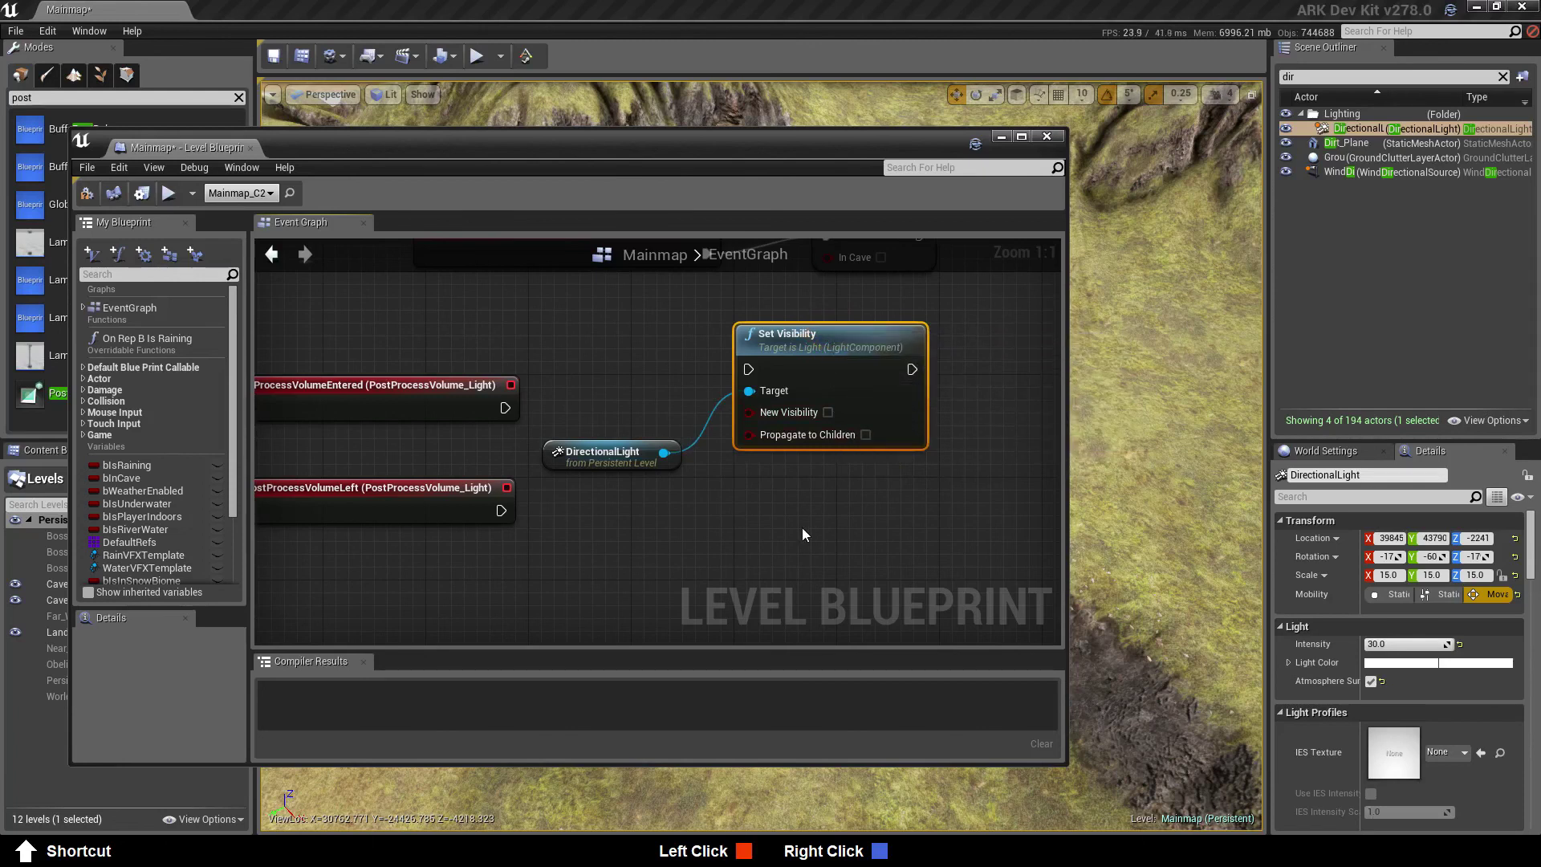
Duplicate the Set Visibility node below the first one and connect the DirectionalLight reference to the copy's Target
{"action": "key", "text": "ctrl+c"}
{"action": "key", "text": "ctrl+v"}
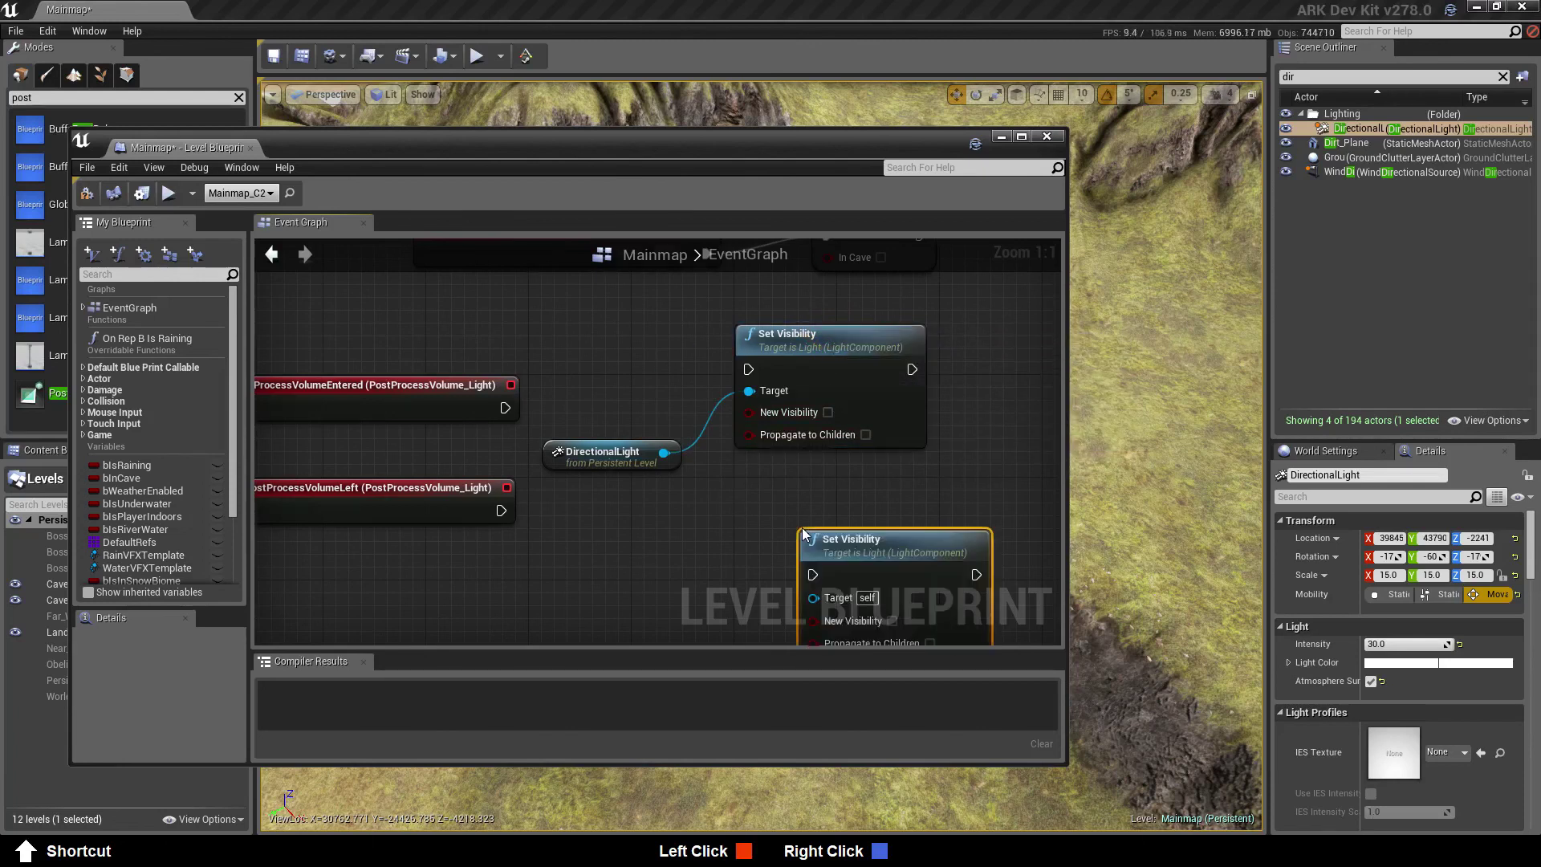
{"action": "mouse_move", "coordinate": [842, 510]}
{"action": "left_mouse_down"}
{"action": "mouse_move", "coordinate": [854, 520]}
{"action": "mouse_move", "coordinate": [833, 515]}
{"action": "left_mouse_up"}
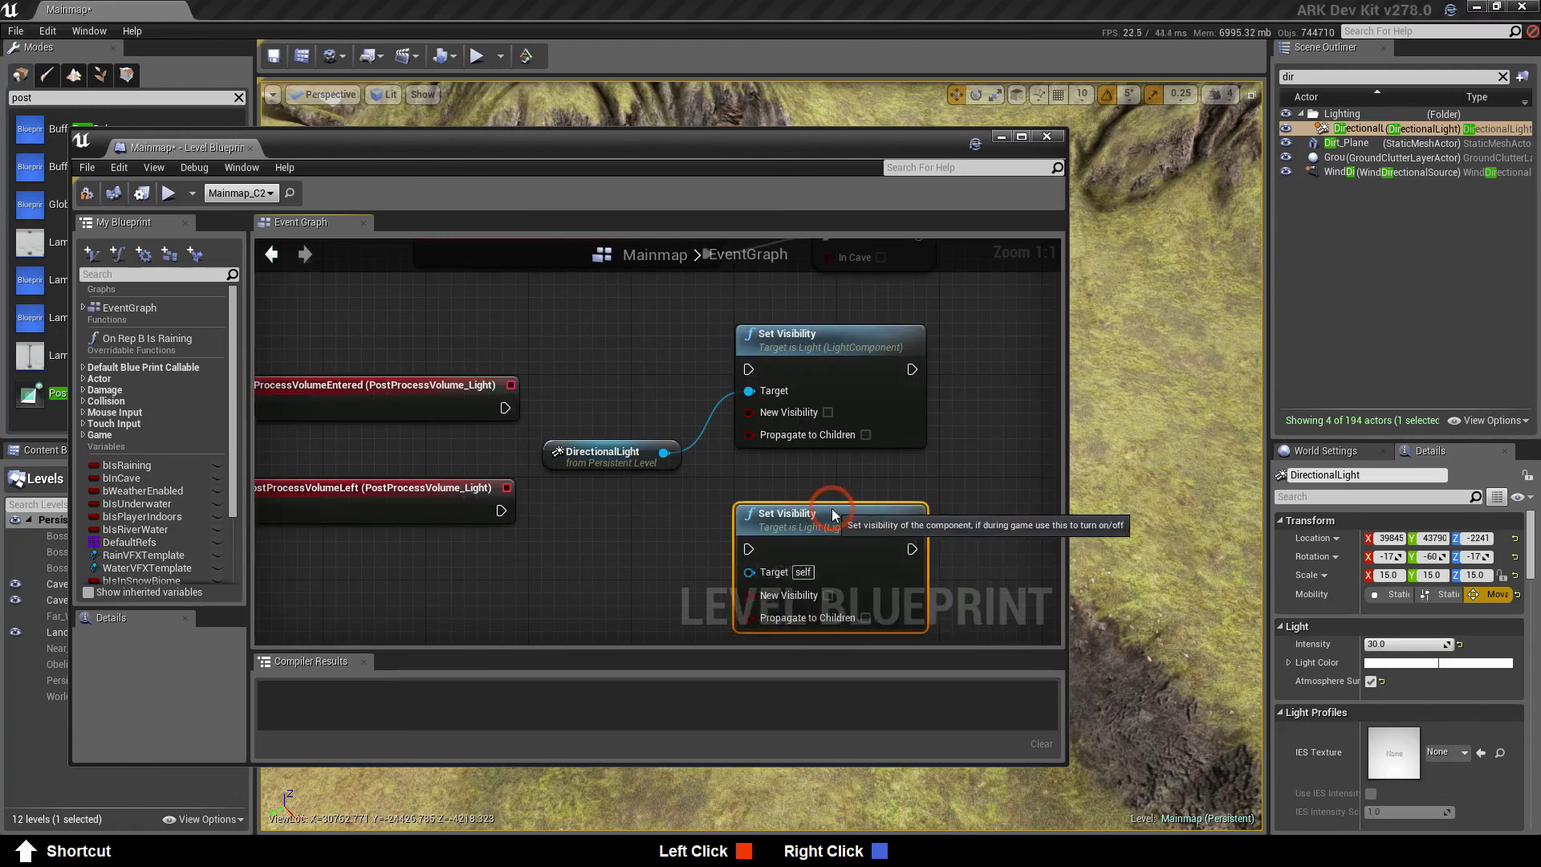
{"action": "right_click_drag", "start_coordinate": [815, 460], "coordinate": [843, 398]}
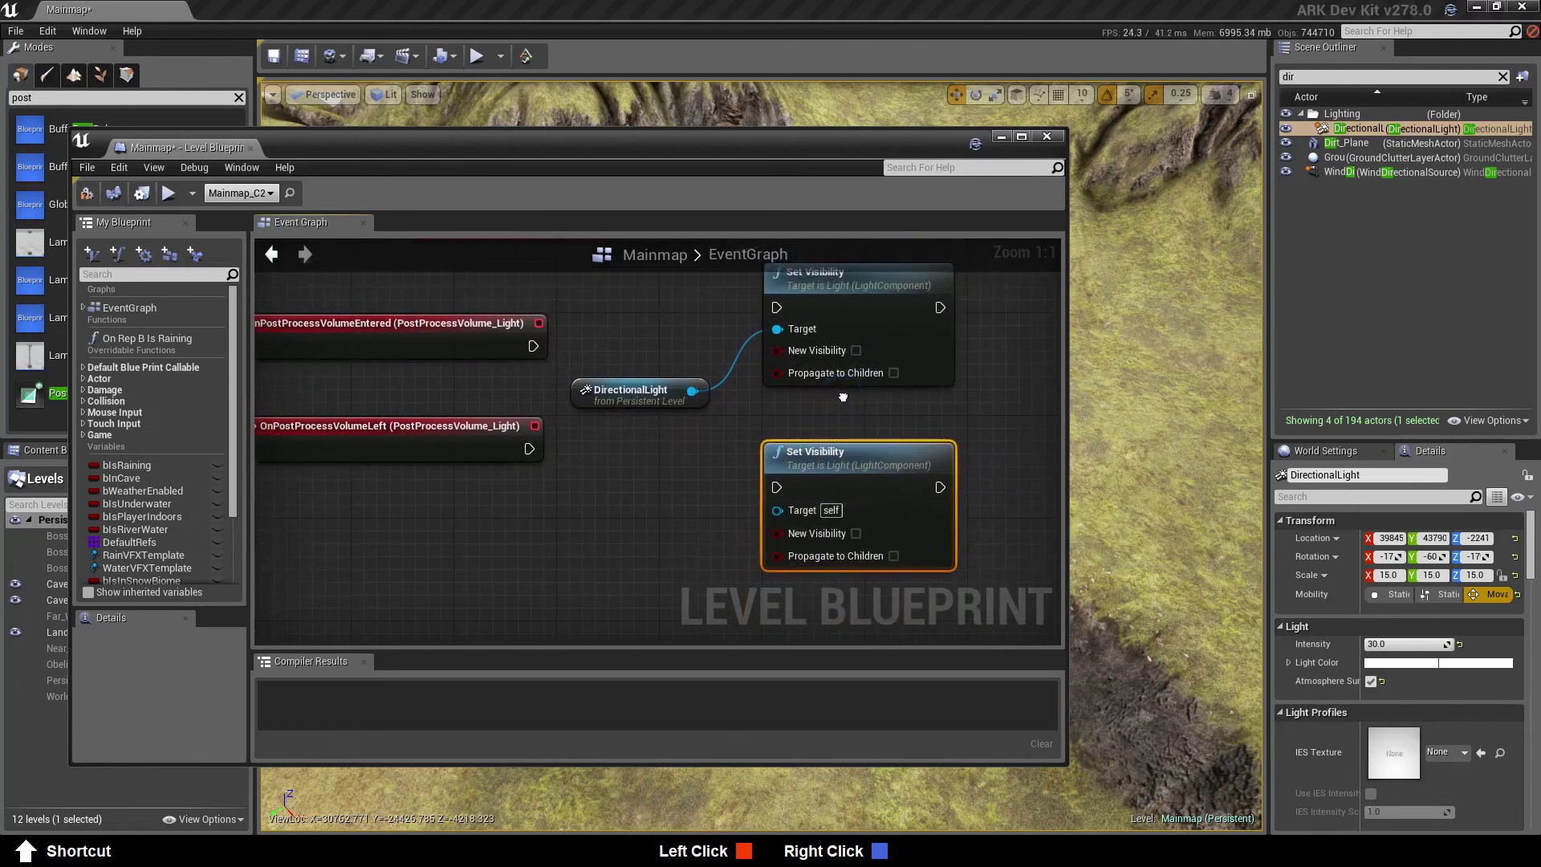
{"action": "left_click_drag", "start_coordinate": [692, 391], "coordinate": [778, 509]}
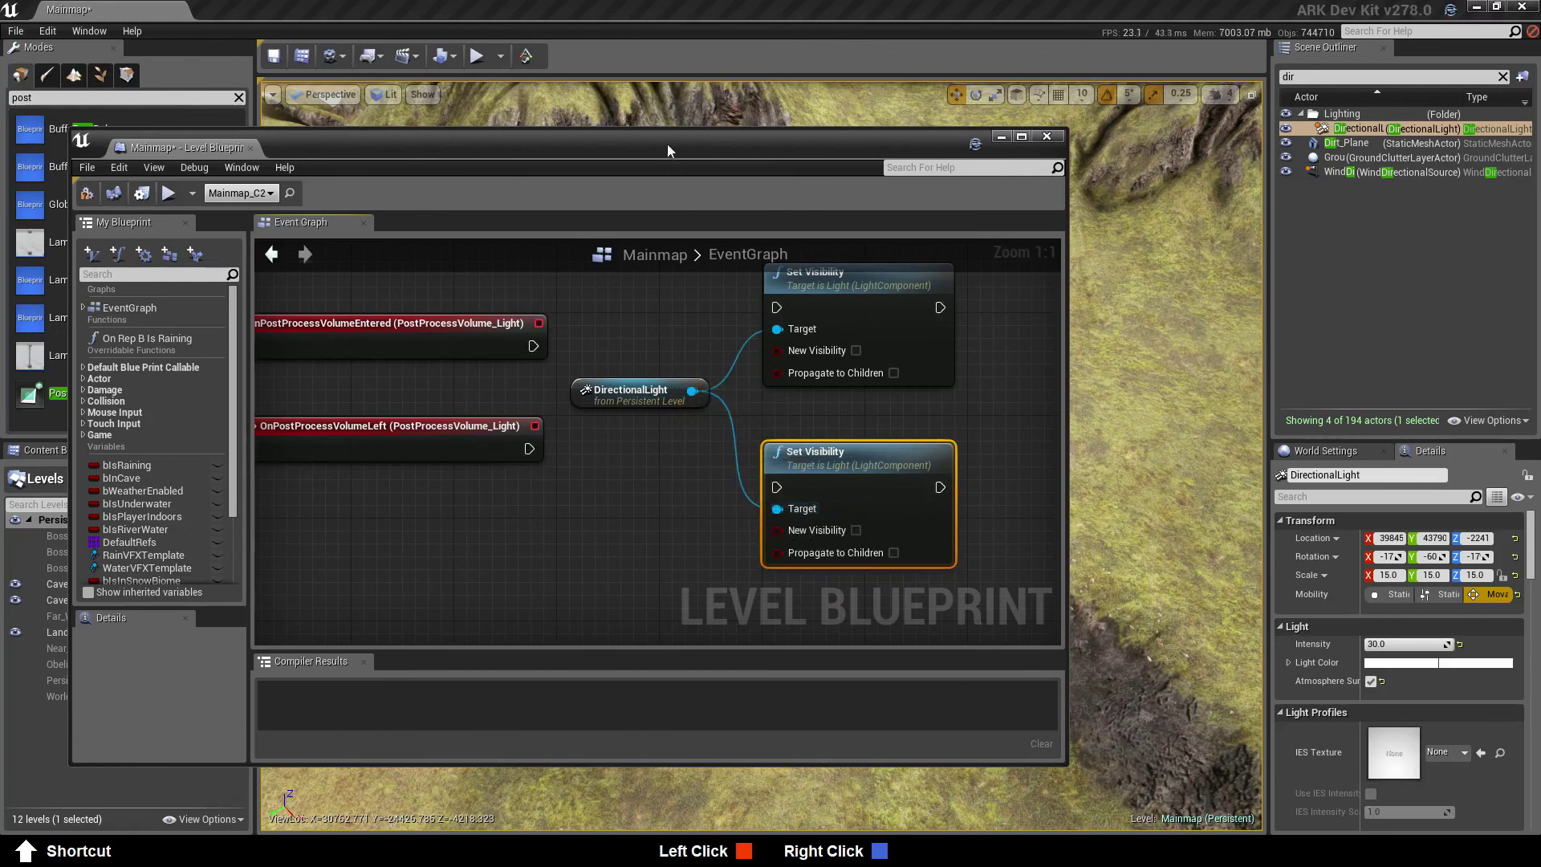
Connect the Light volume's entered event to the upper Set Visibility node and its left event to the lower one
{"action": "left_click_drag", "start_coordinate": [665, 131], "coordinate": [664, 19]}
{"action": "right_click_drag", "start_coordinate": [623, 361], "coordinate": [656, 447]}
{"action": "left_click_drag", "start_coordinate": [563, 328], "coordinate": [807, 289]}
{"action": "left_click_drag", "start_coordinate": [559, 430], "coordinate": [807, 470]}
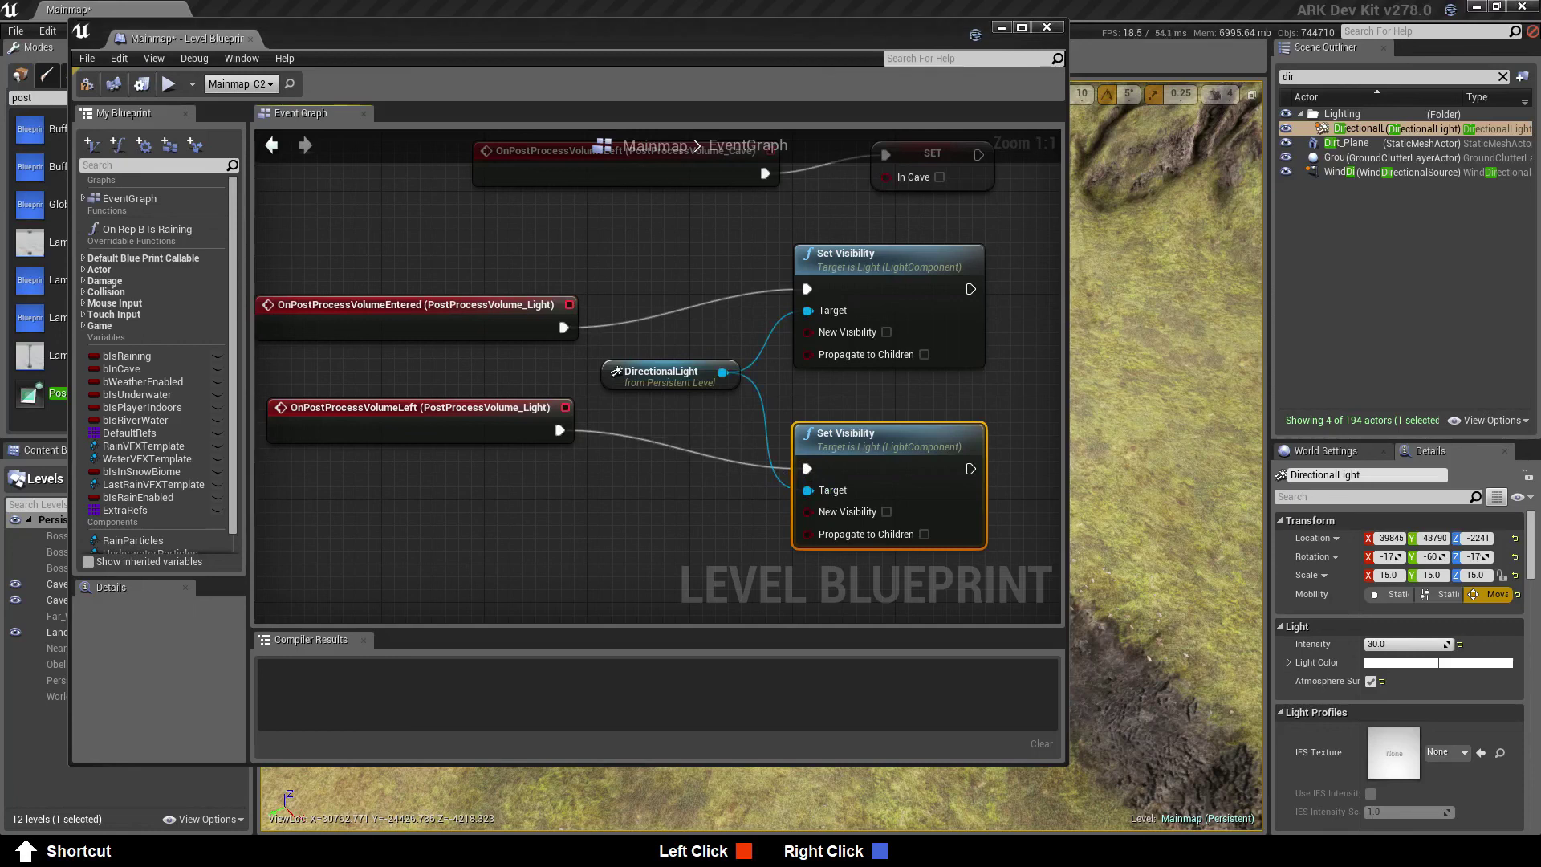
Enable New Visibility on the lower Set Visibility node and add a TrueSkySequenceActor reference to the graph, filtering the scene actors by "true"
{"action": "left_click", "coordinate": [886, 513]}
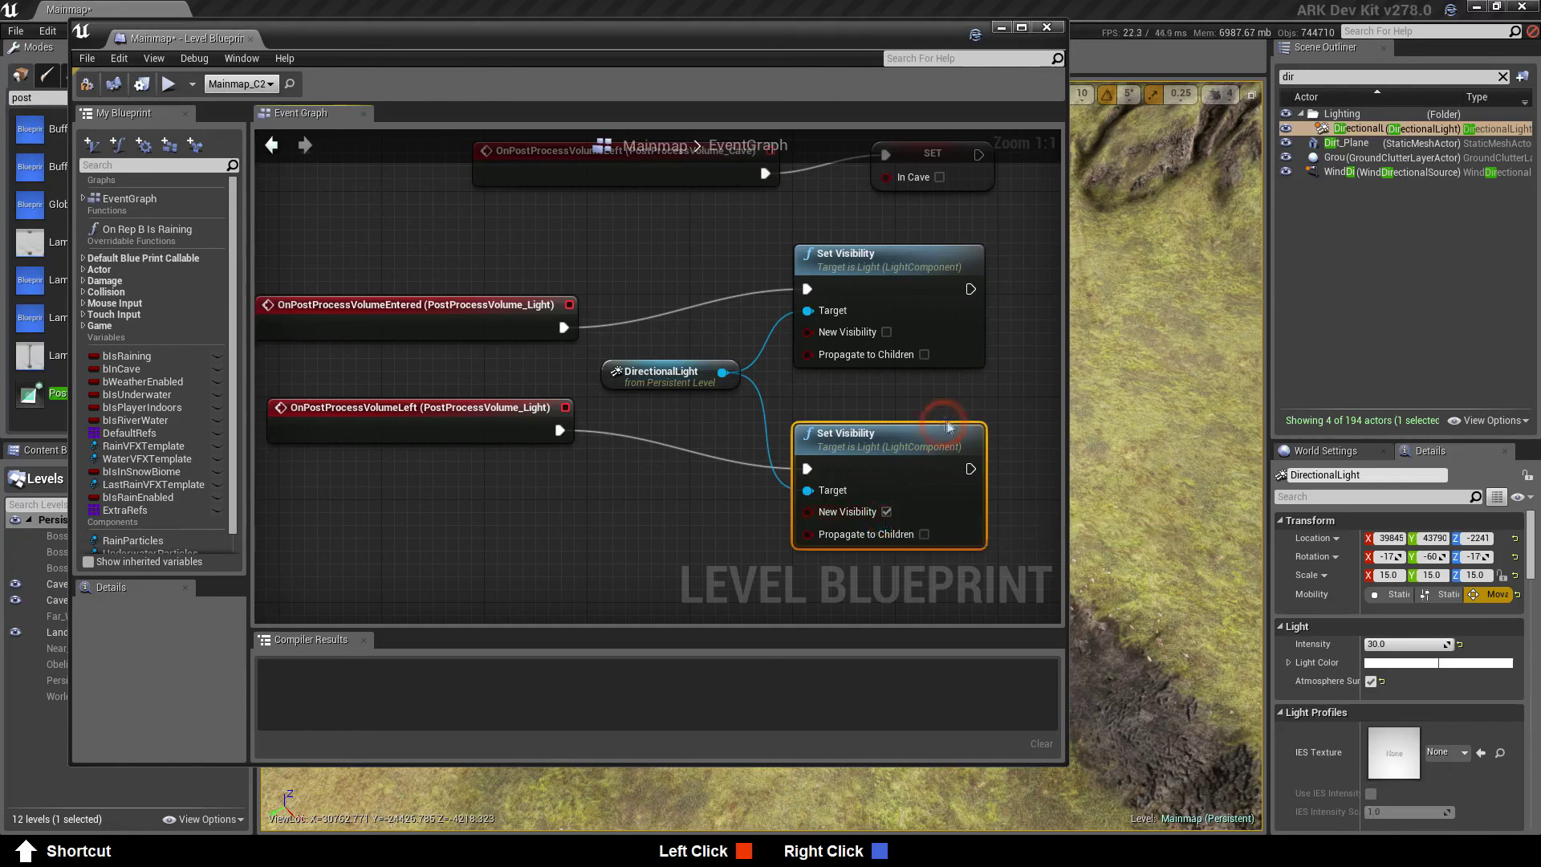
{"action": "right_click_drag", "start_coordinate": [983, 394], "coordinate": [567, 394]}
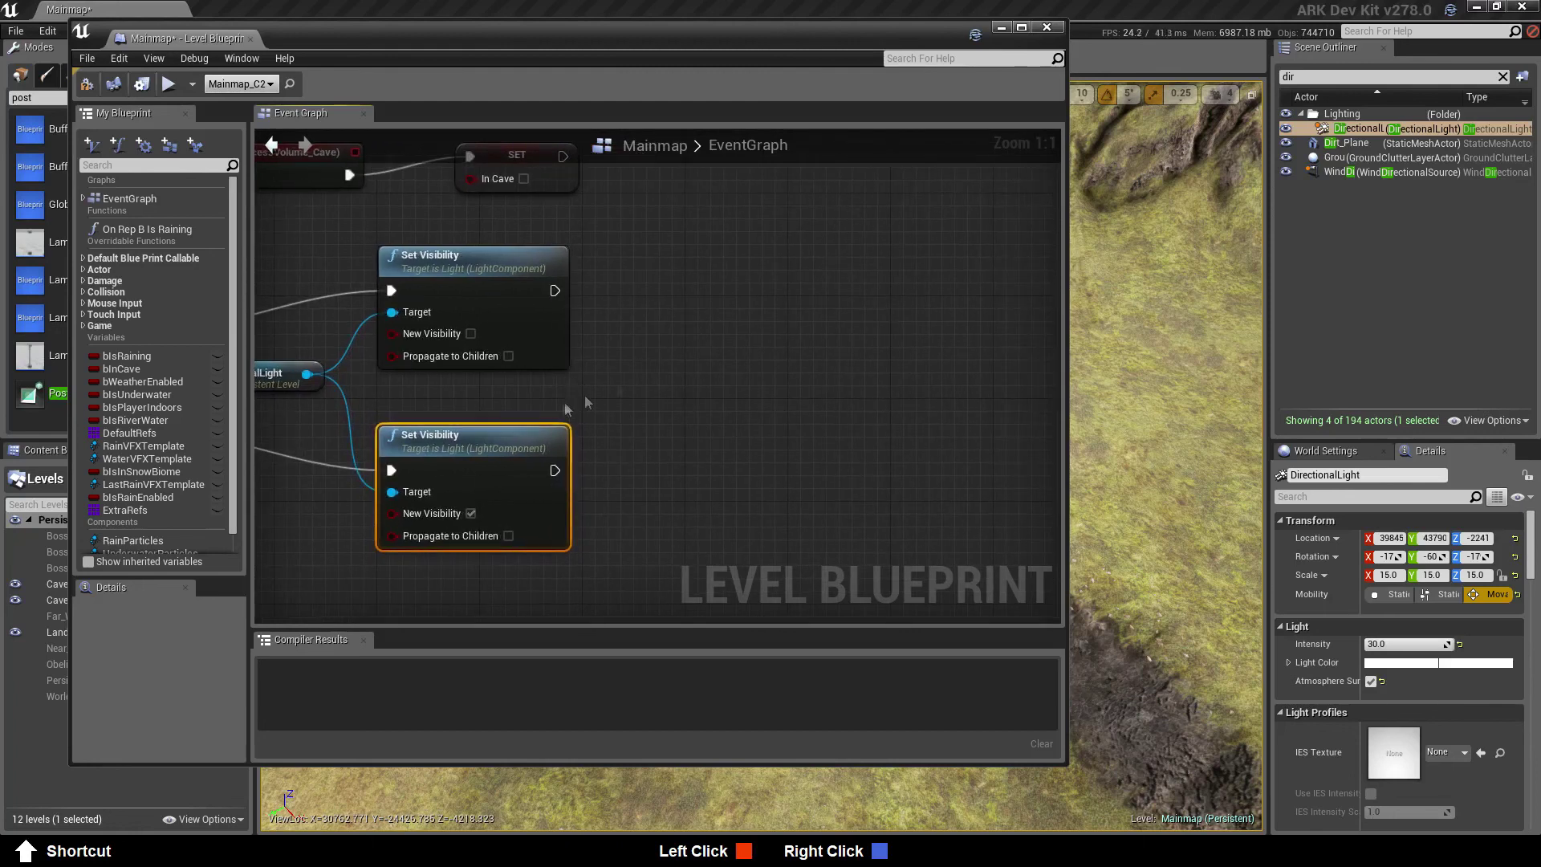
{"action": "left_click_drag", "start_coordinate": [1316, 78], "coordinate": [1250, 90]}
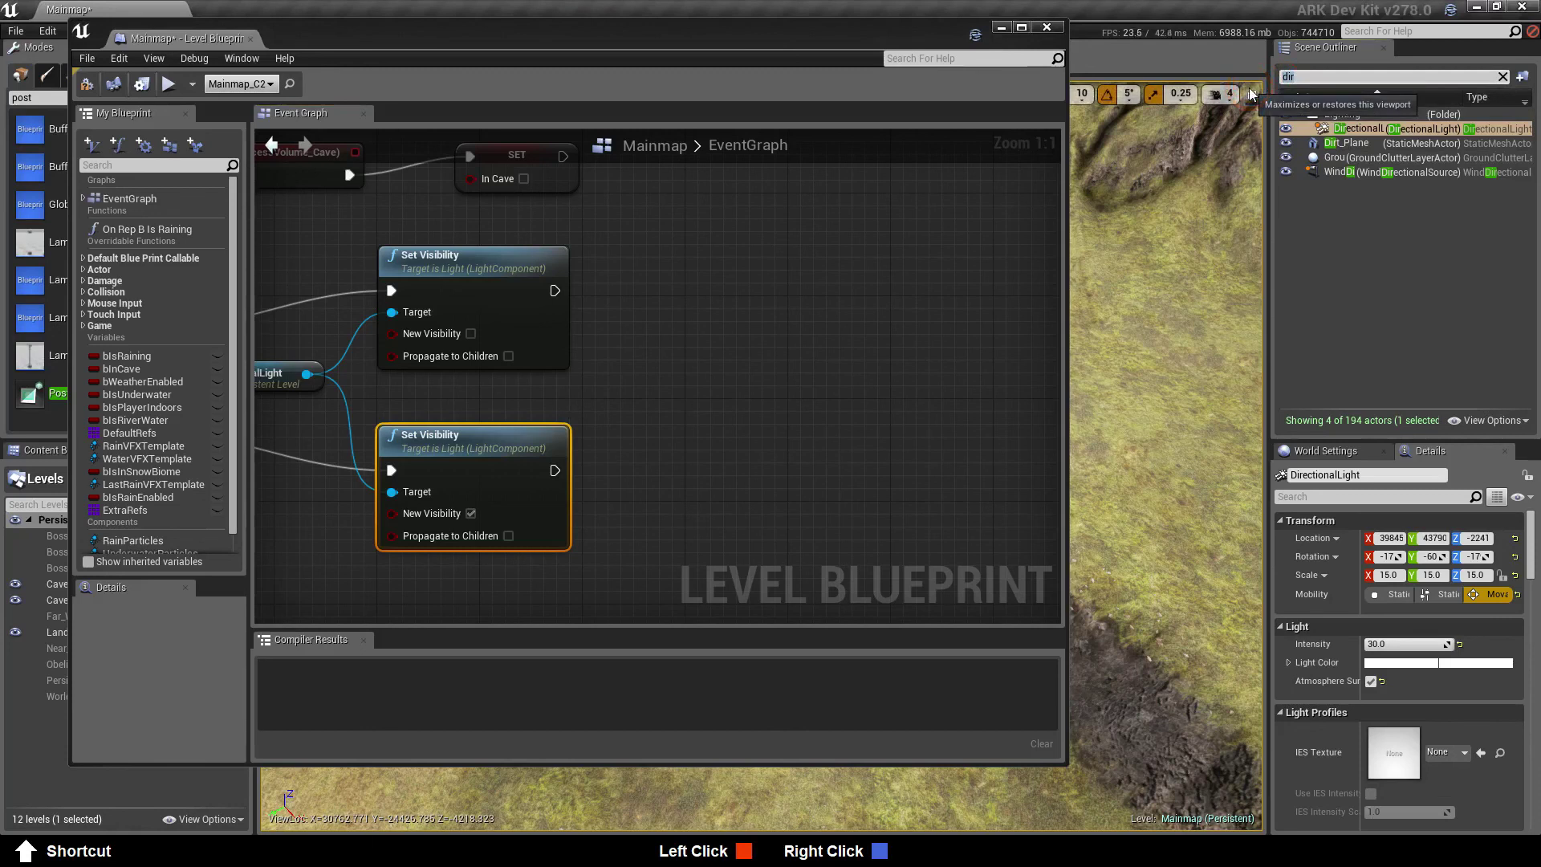
{"action": "type", "text": "true"}
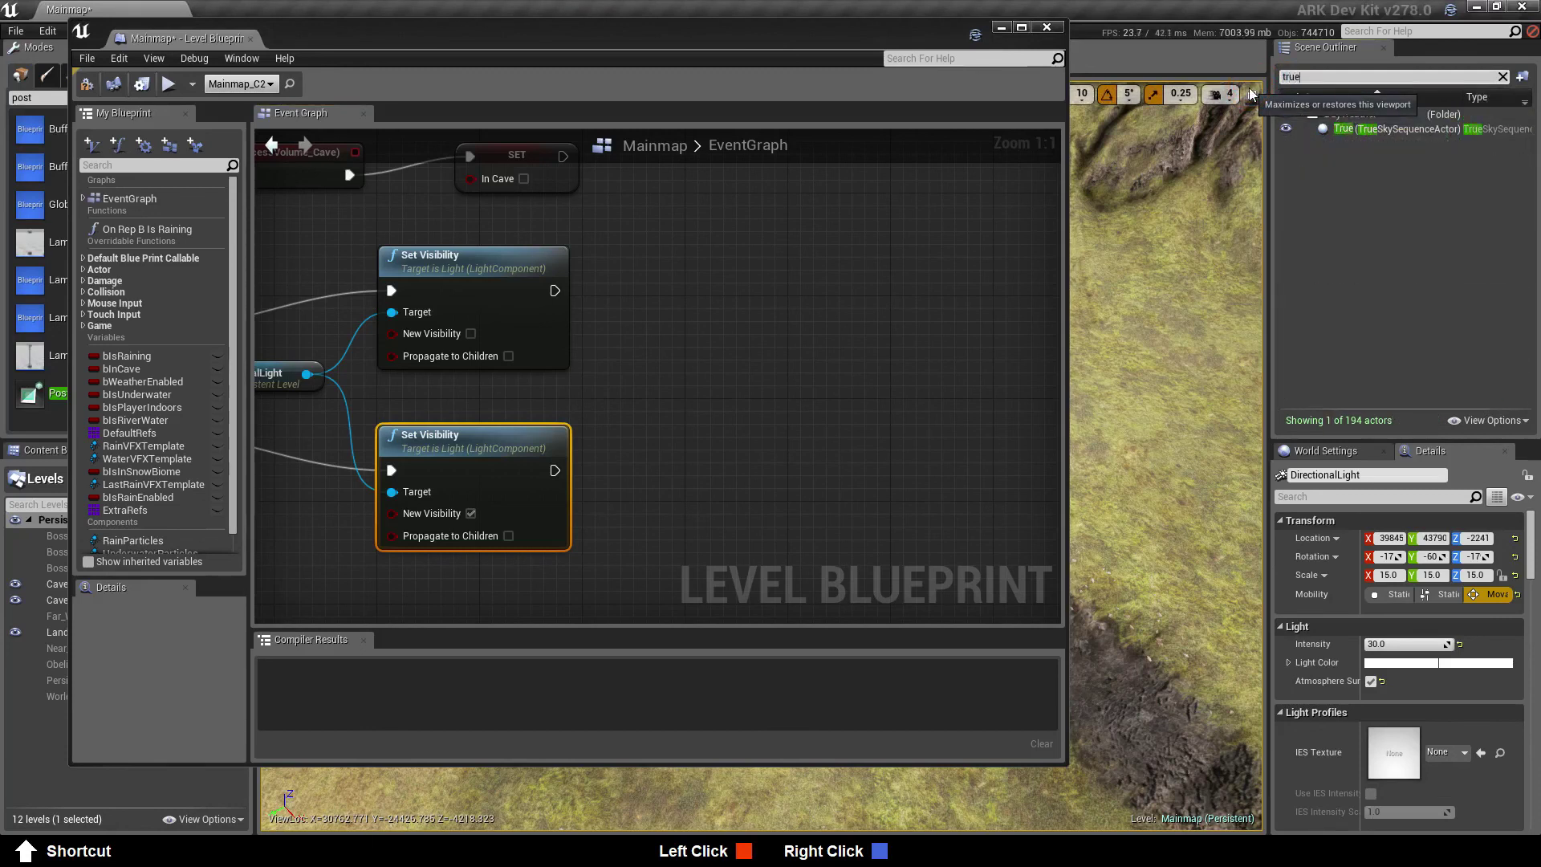
{"action": "left_click_drag", "start_coordinate": [1381, 137], "coordinate": [622, 393]}
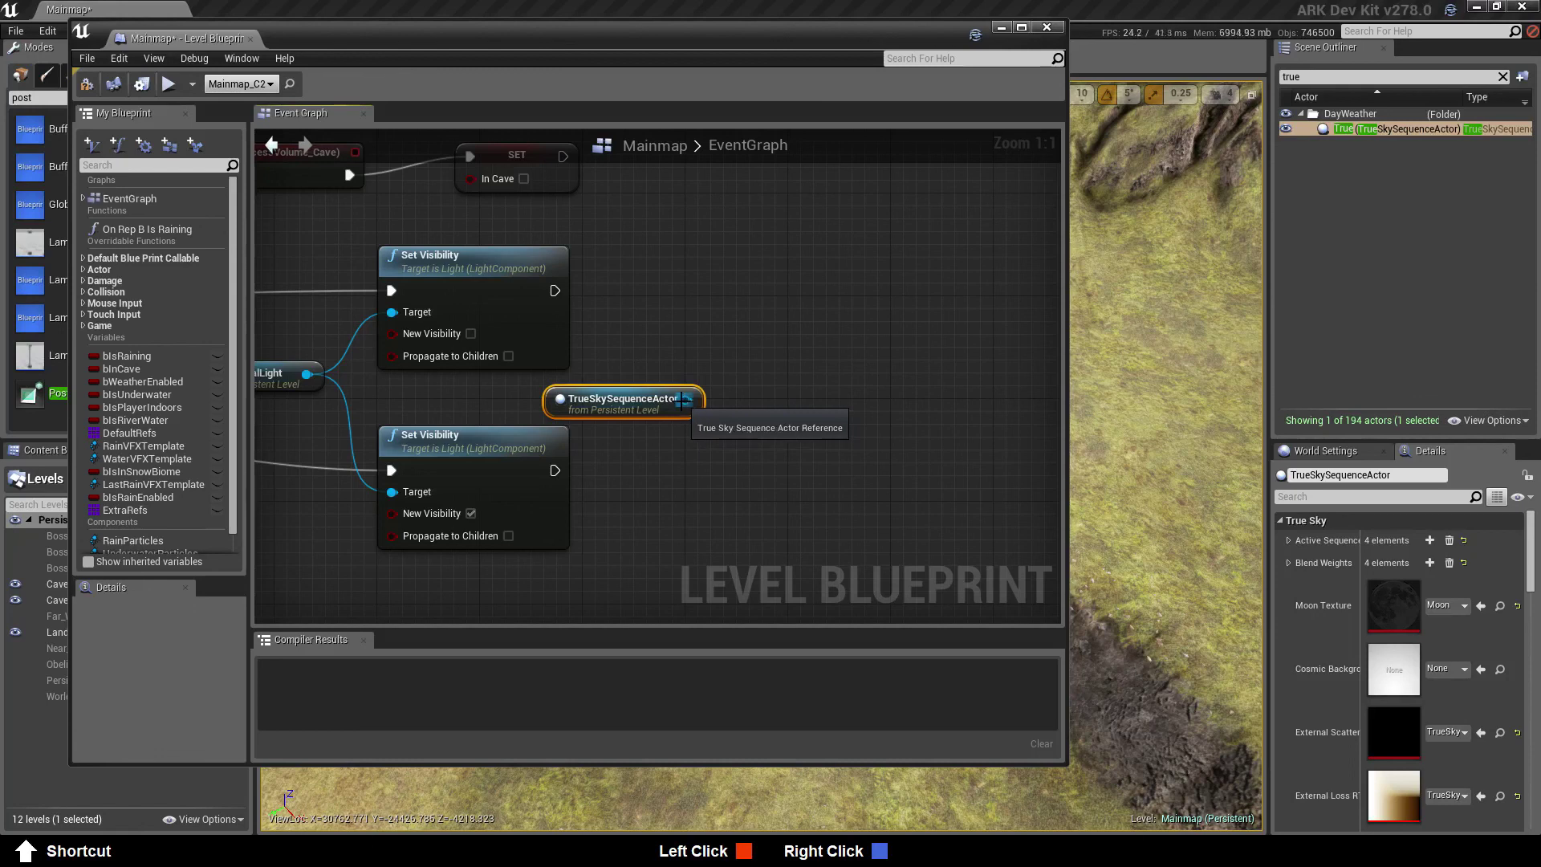
Create a Set Visible node from the TrueSkySequenceActor reference and place it beside the upper Set Visibility node
{"action": "left_click_drag", "start_coordinate": [684, 401], "coordinate": [786, 312]}
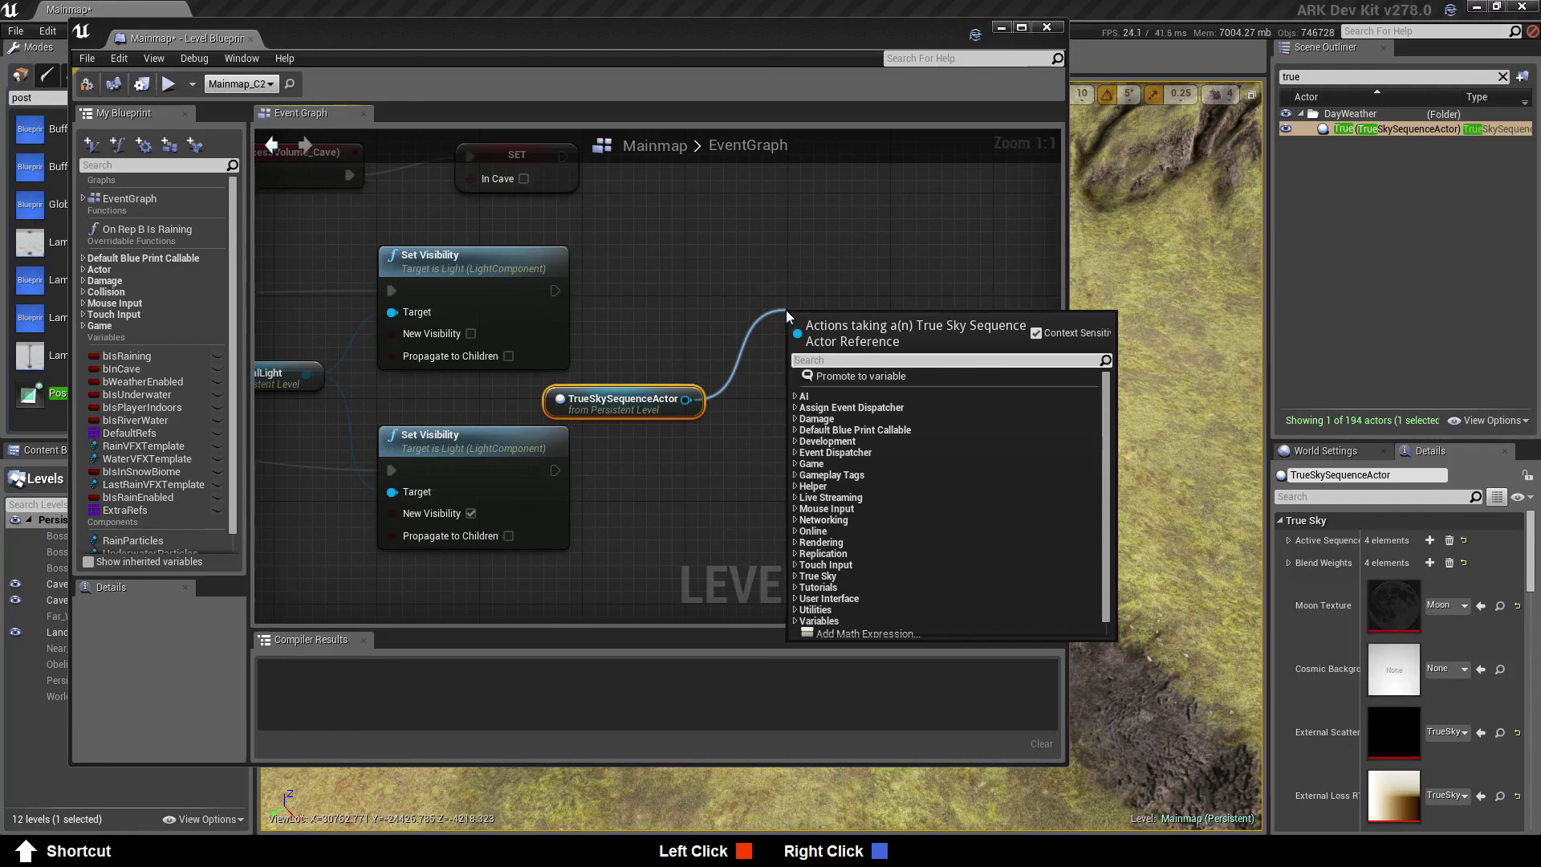
{"action": "type", "text": "set"}
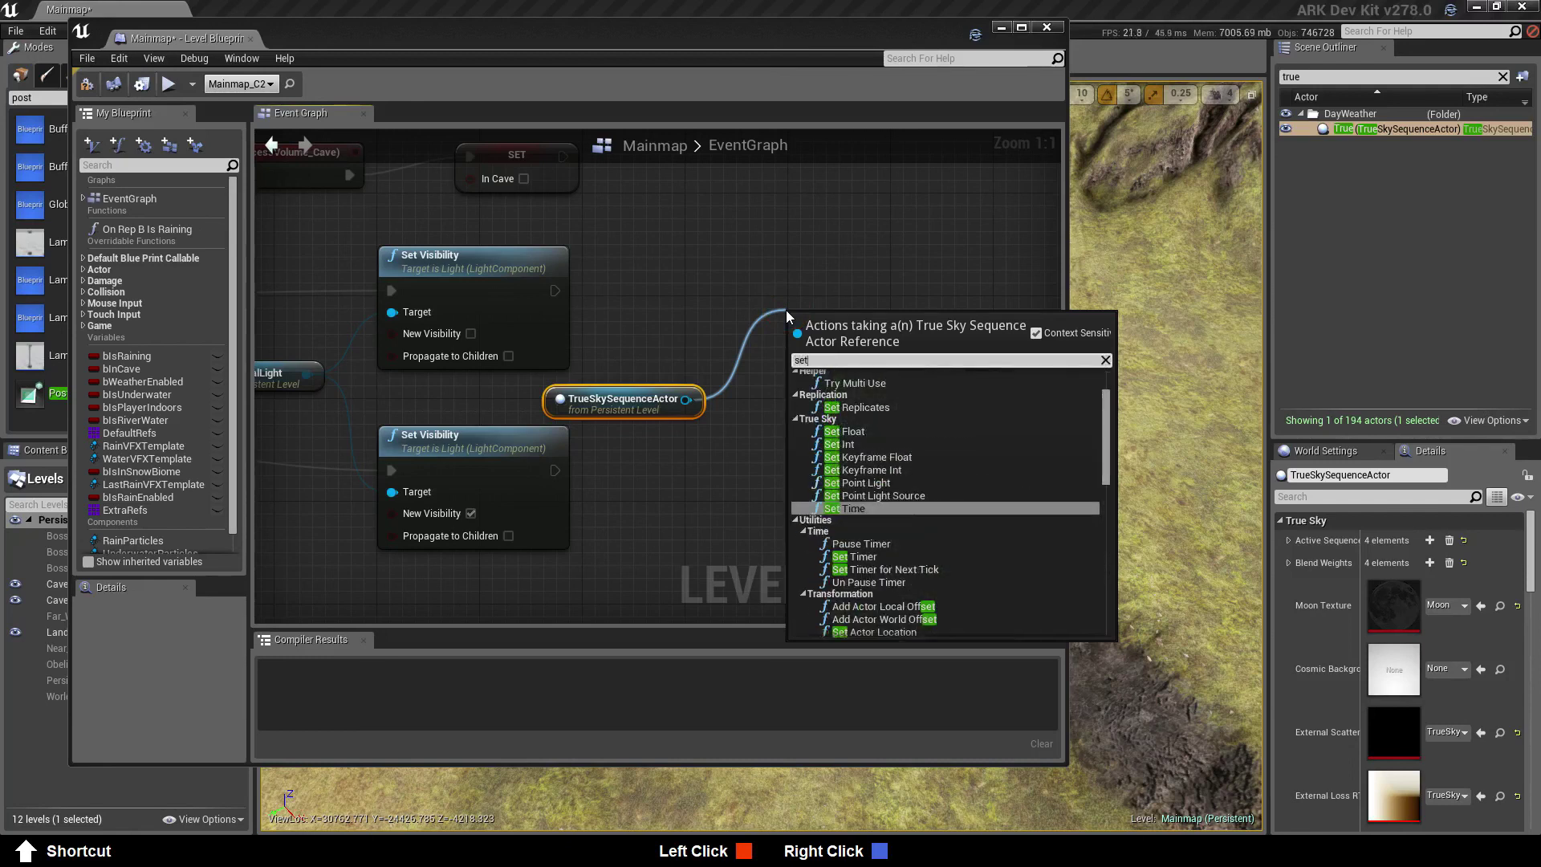
{"action": "scroll", "coordinate": [923, 483], "scroll_direction": "down", "scroll_amount": 3}
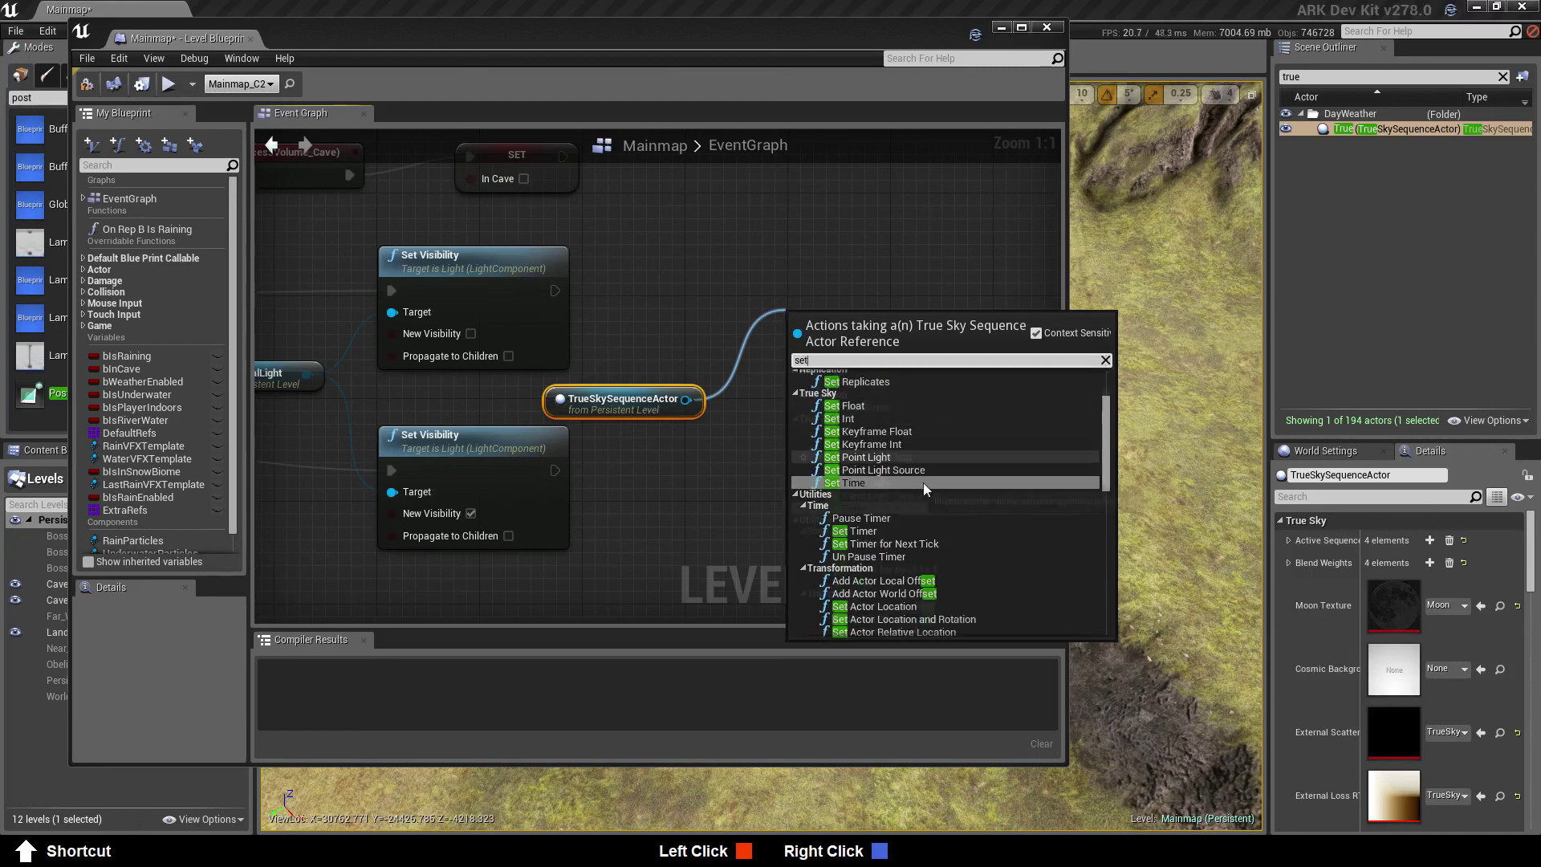
{"action": "type", "text": "v"}
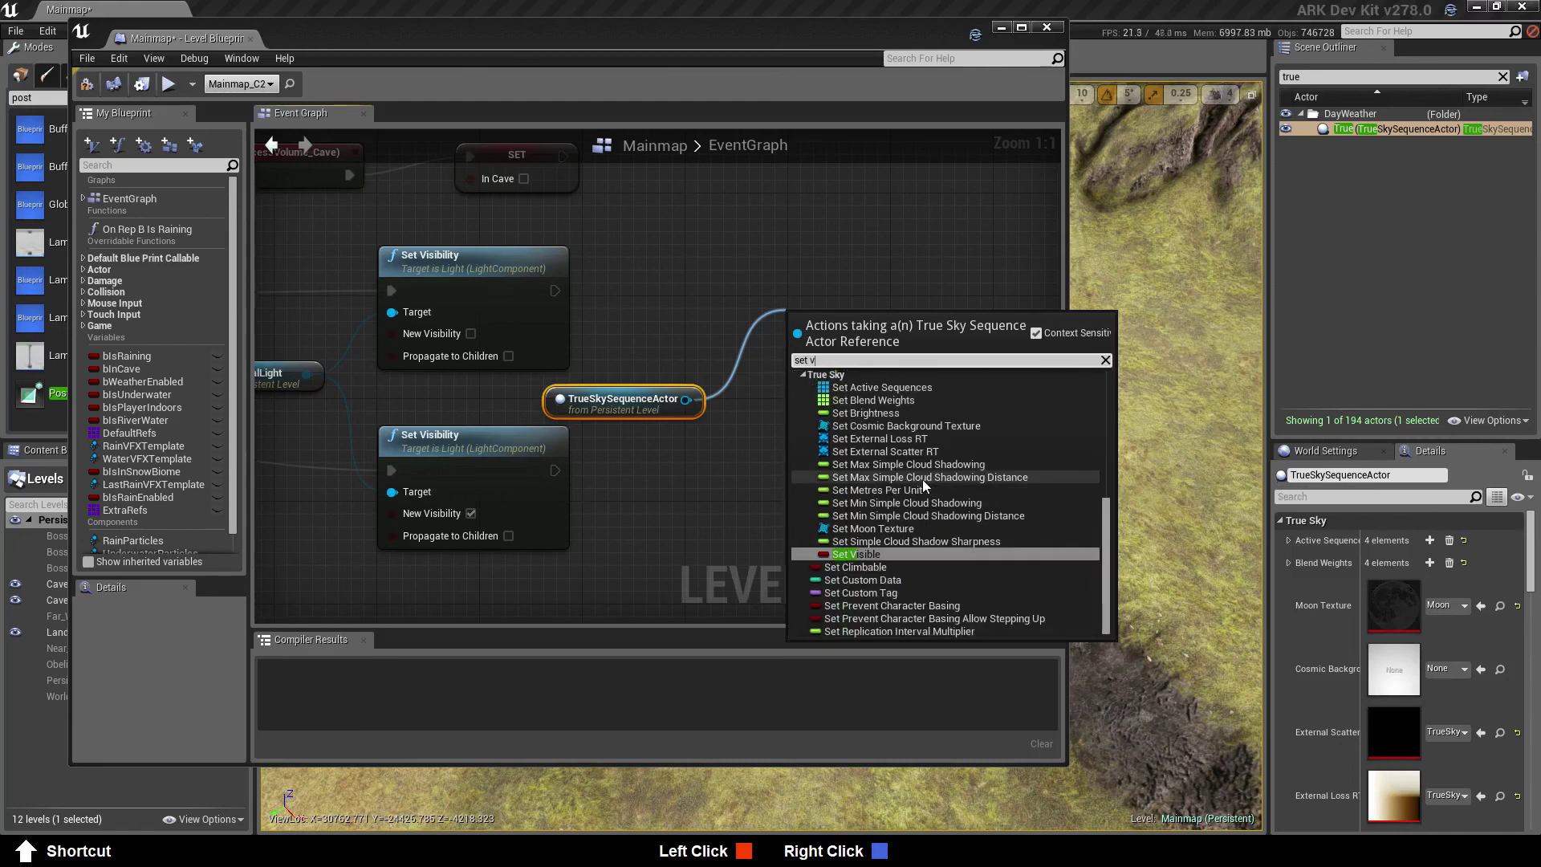
{"action": "left_click", "coordinate": [862, 554]}
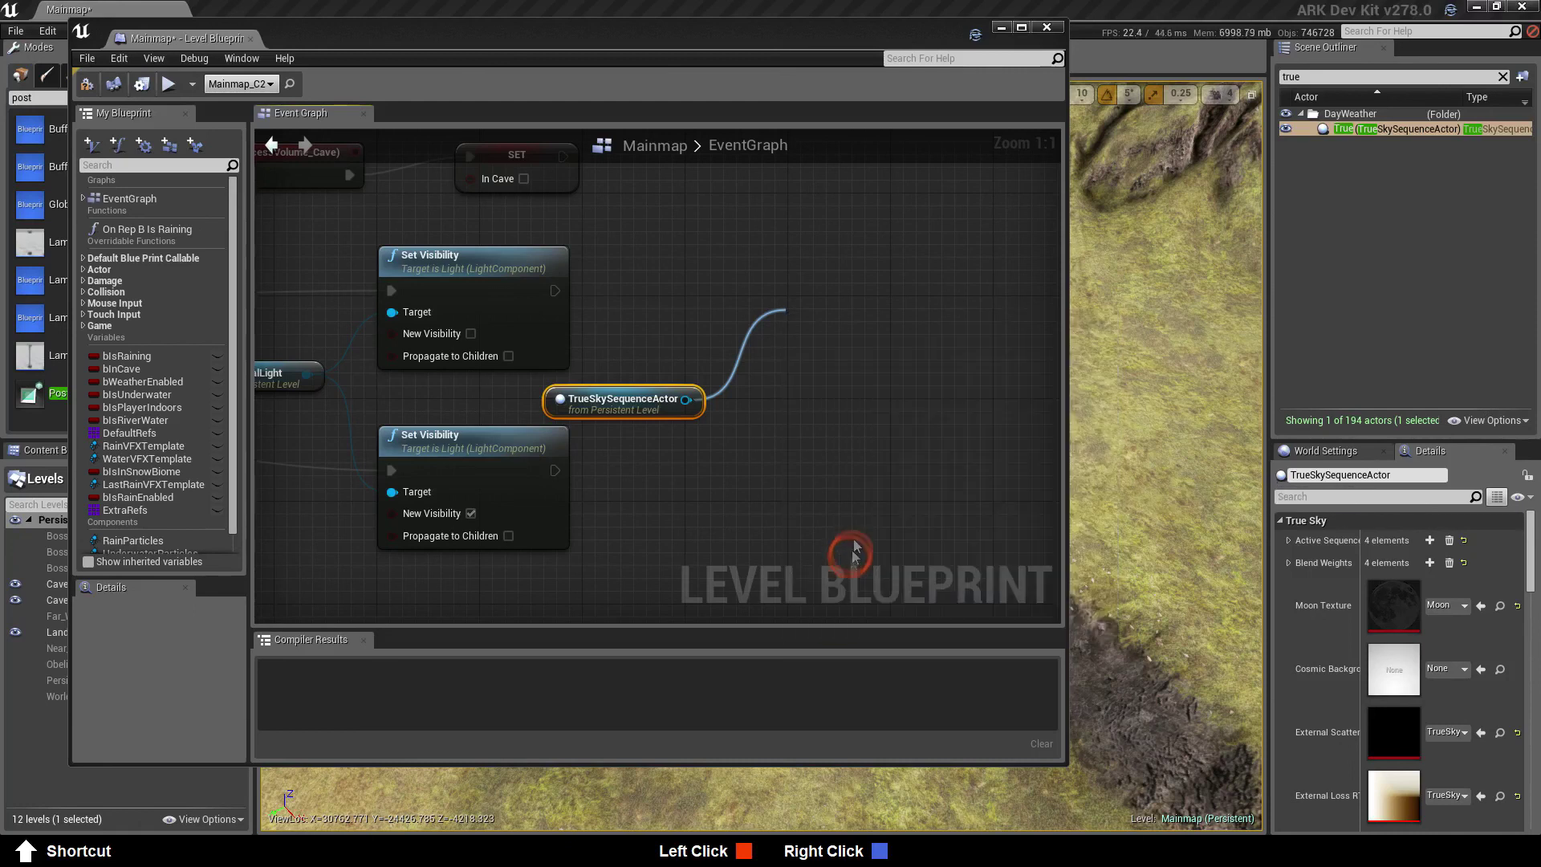
{"action": "left_click_drag", "start_coordinate": [824, 329], "coordinate": [760, 278]}
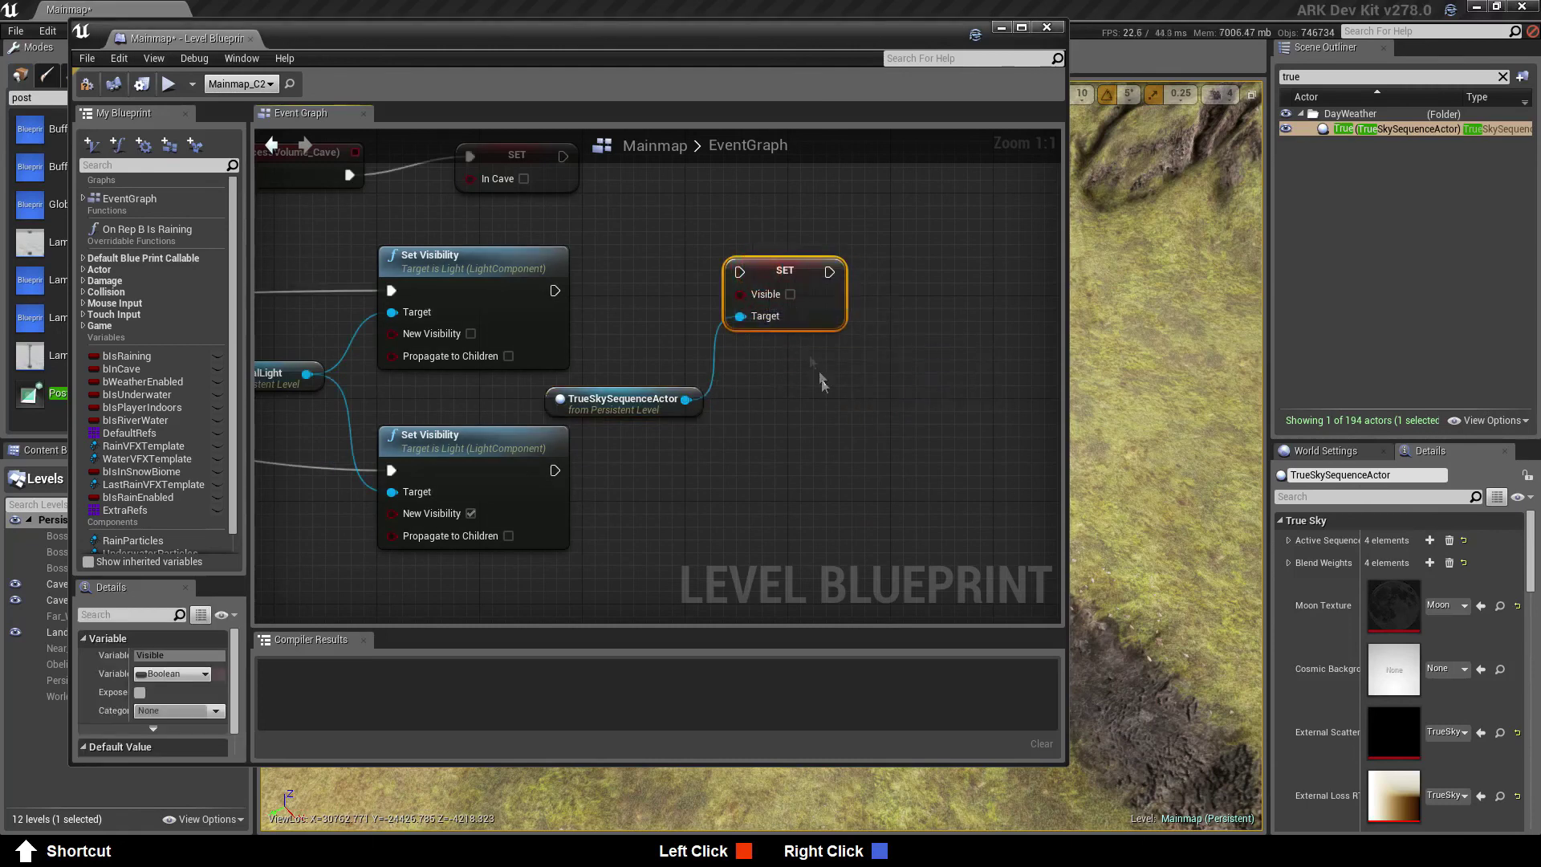
Duplicate the Visible SET node below the first one and connect the TrueSkySequenceActor reference to the copy's Target
{"action": "left_click", "coordinate": [792, 447]}
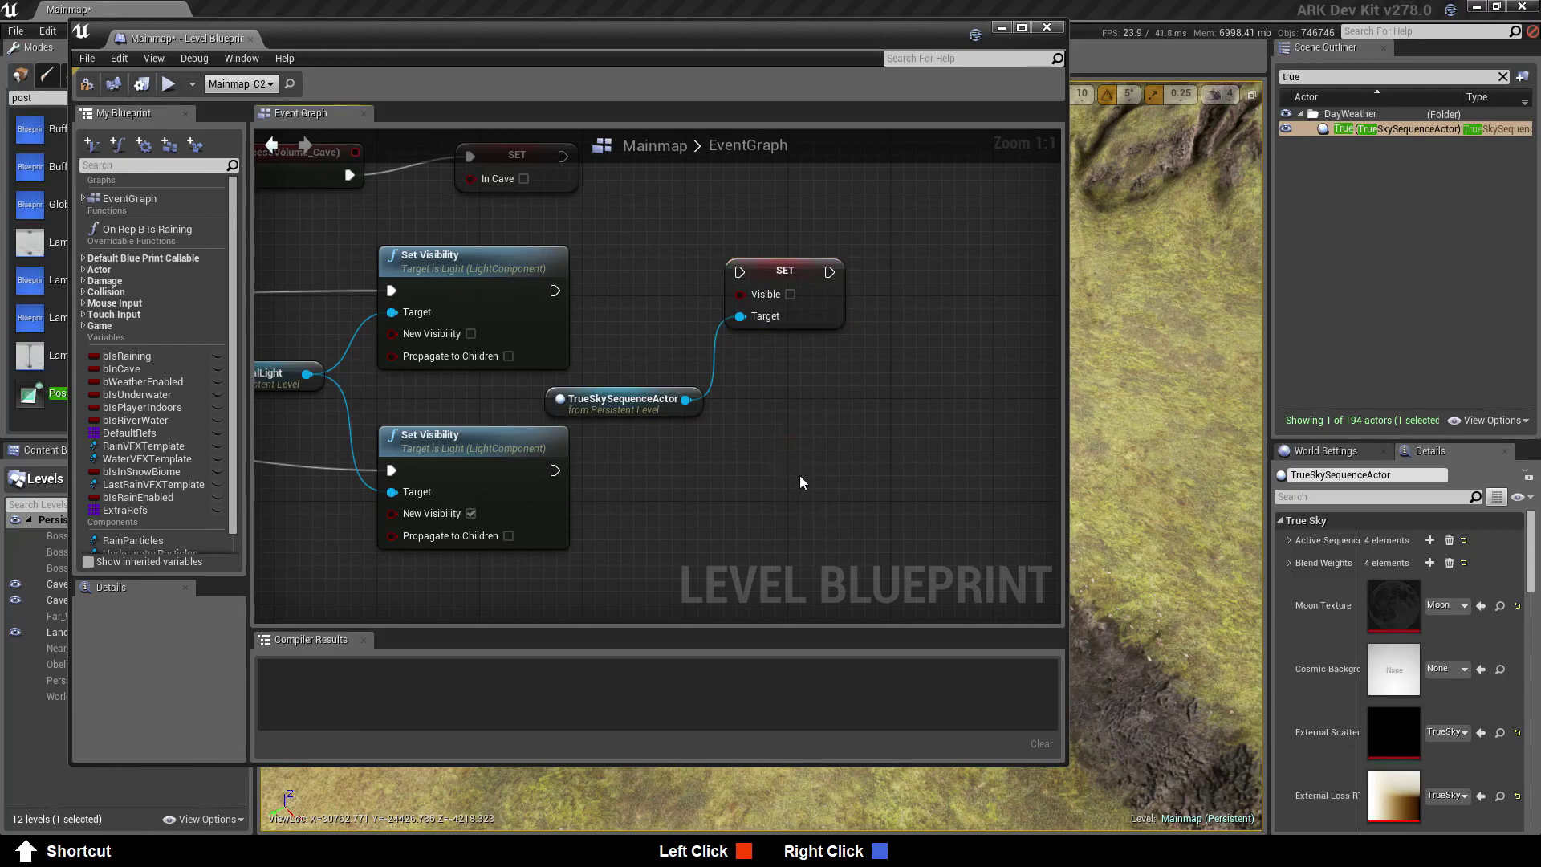
{"action": "key", "text": "ctrl+v"}
{"action": "left_click_drag", "start_coordinate": [834, 466], "coordinate": [755, 477]}
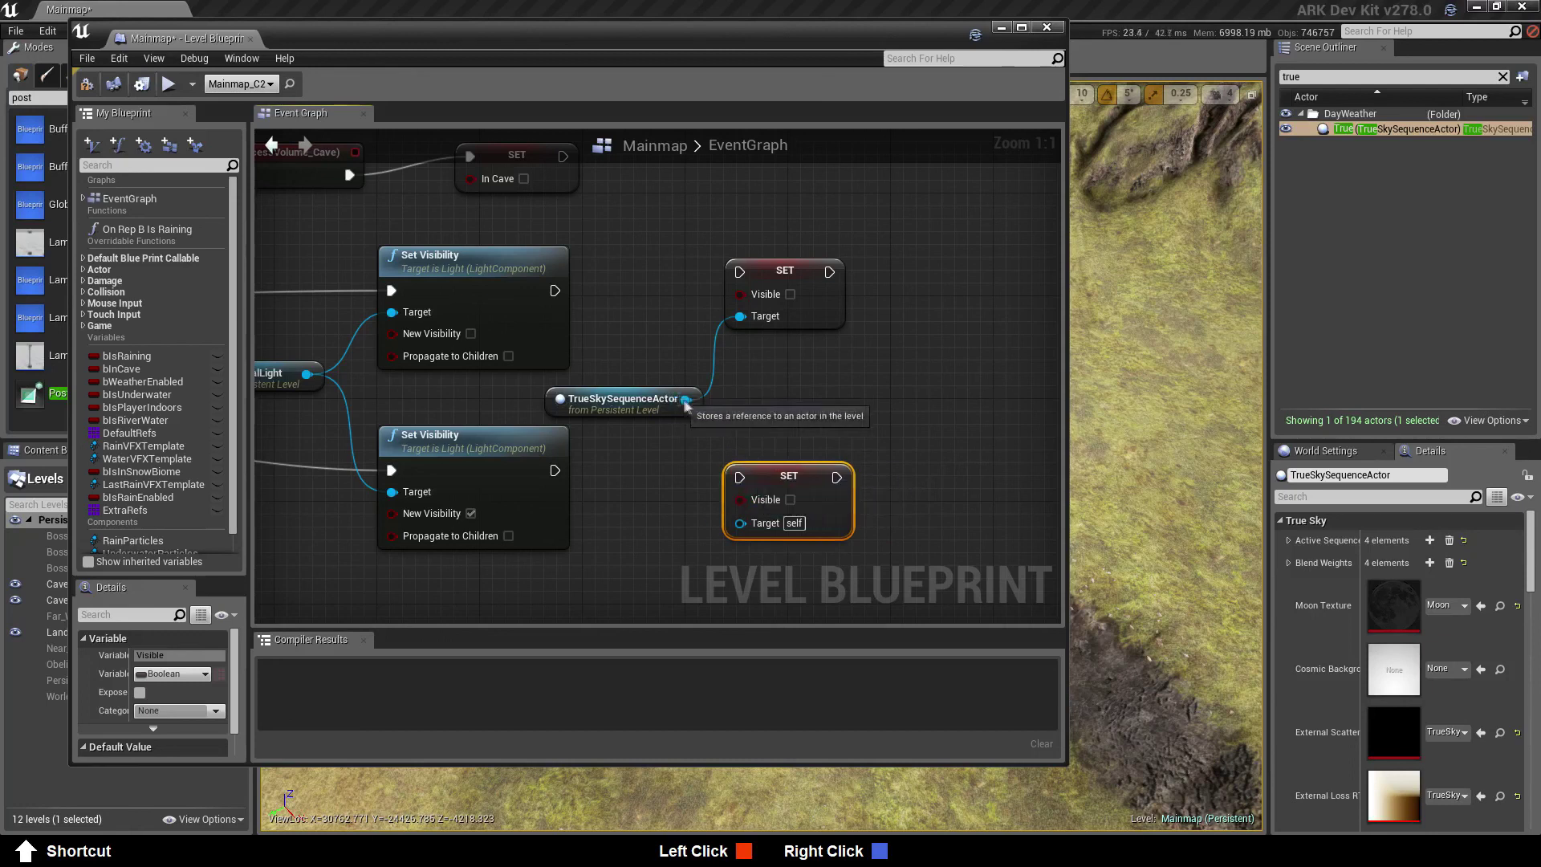
{"action": "left_click_drag", "start_coordinate": [686, 400], "coordinate": [743, 534]}
Connect each Set Visibility node's execution output to the SET node beside it and enable Visible on the lower SET node
{"action": "left_click_drag", "start_coordinate": [554, 470], "coordinate": [744, 479]}
{"action": "left_click_drag", "start_coordinate": [554, 292], "coordinate": [743, 273]}
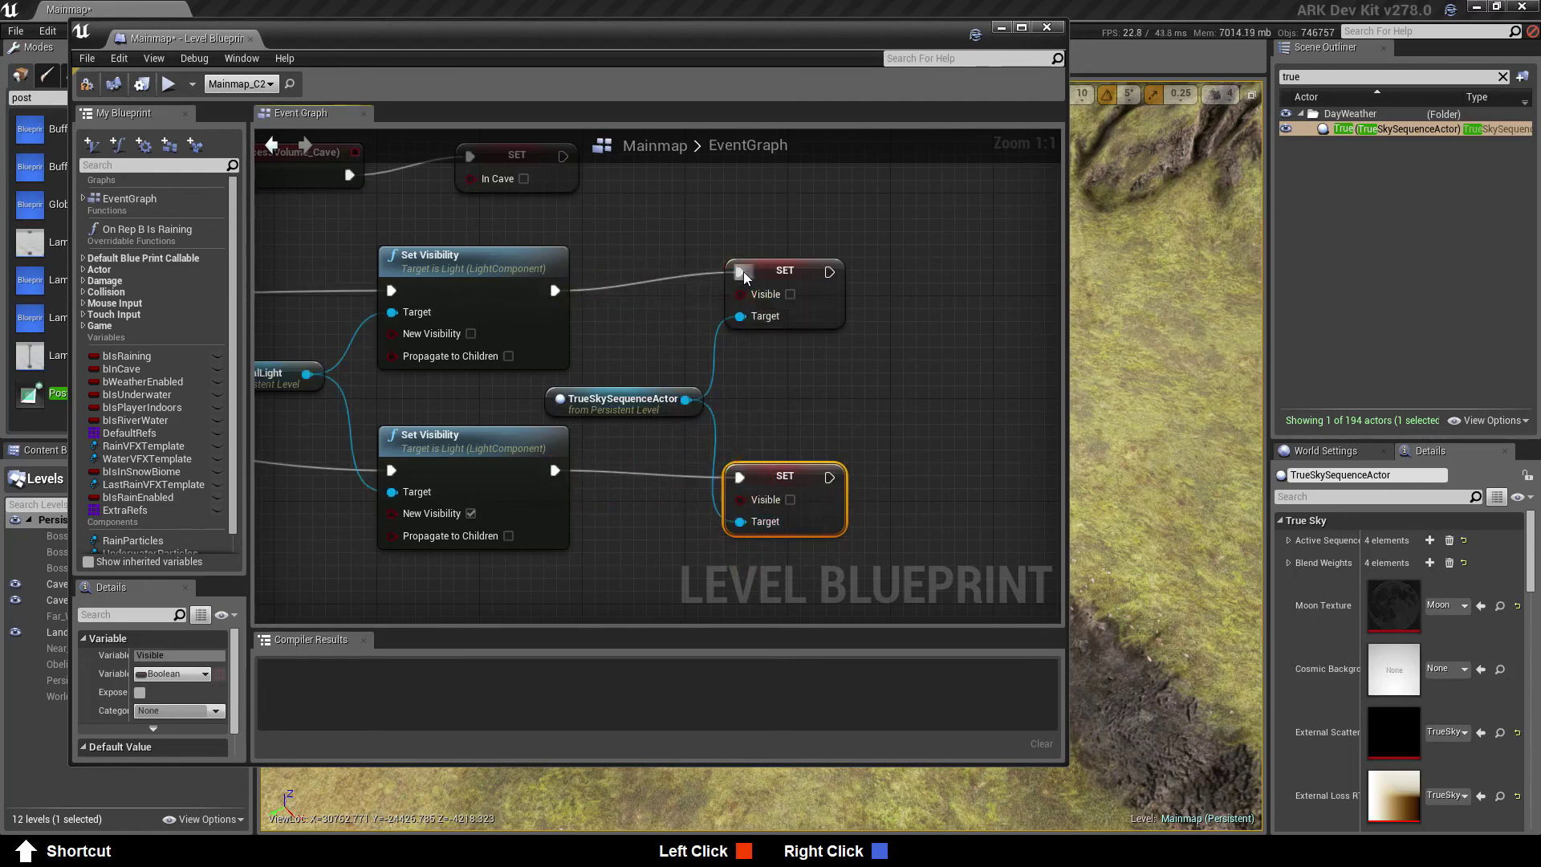
{"action": "left_click", "coordinate": [790, 500]}
Move the level blueprint window clear of the placeable classes list and clear the scene actor filter
{"action": "right_click_drag", "start_coordinate": [894, 399], "coordinate": [661, 390]}
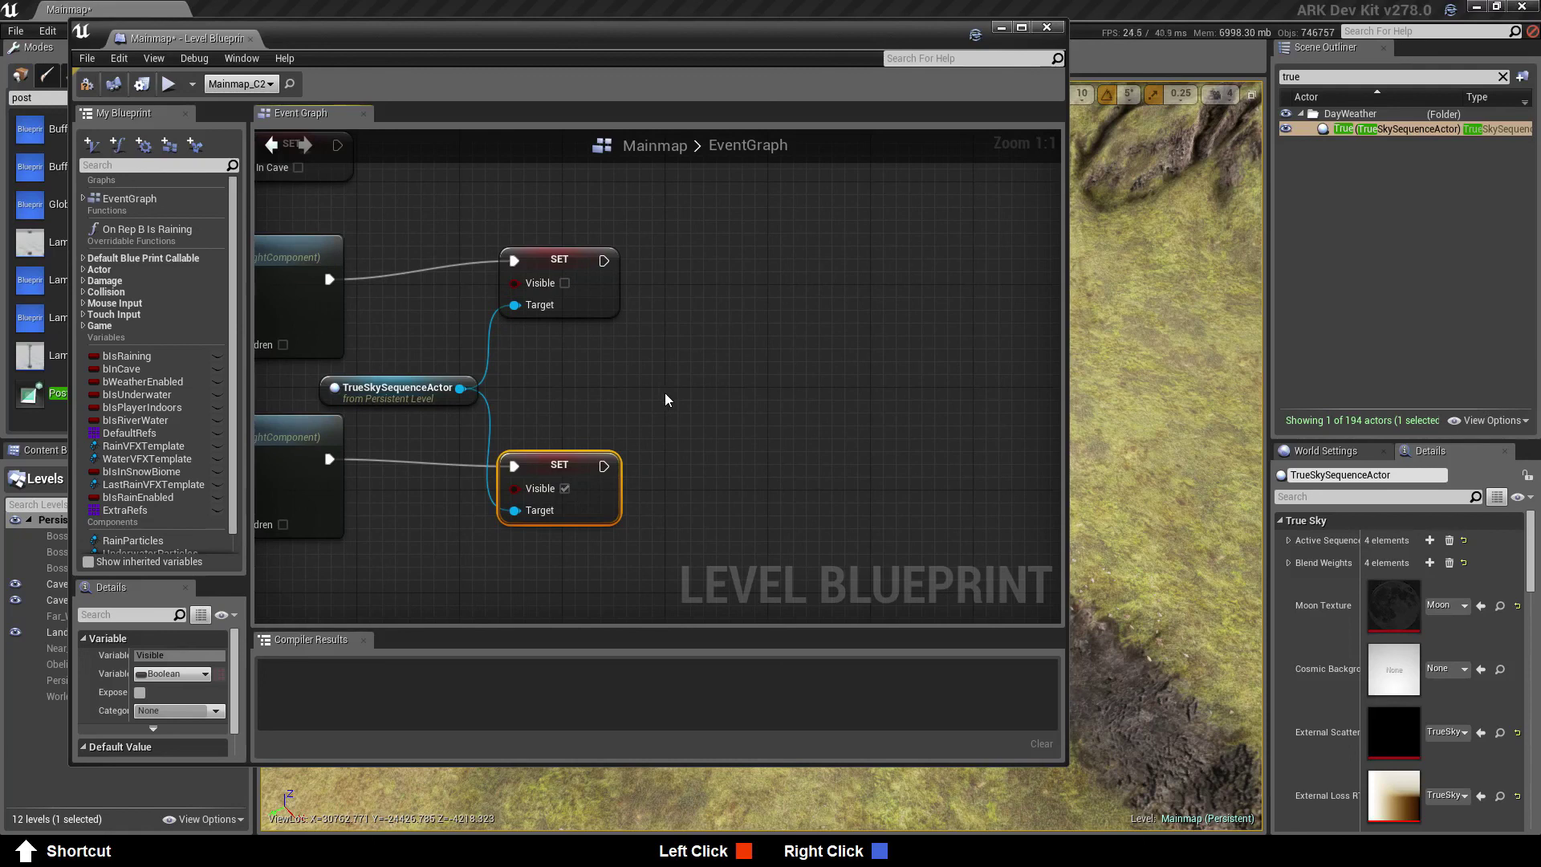
{"action": "left_click_drag", "start_coordinate": [520, 40], "coordinate": [690, 45]}
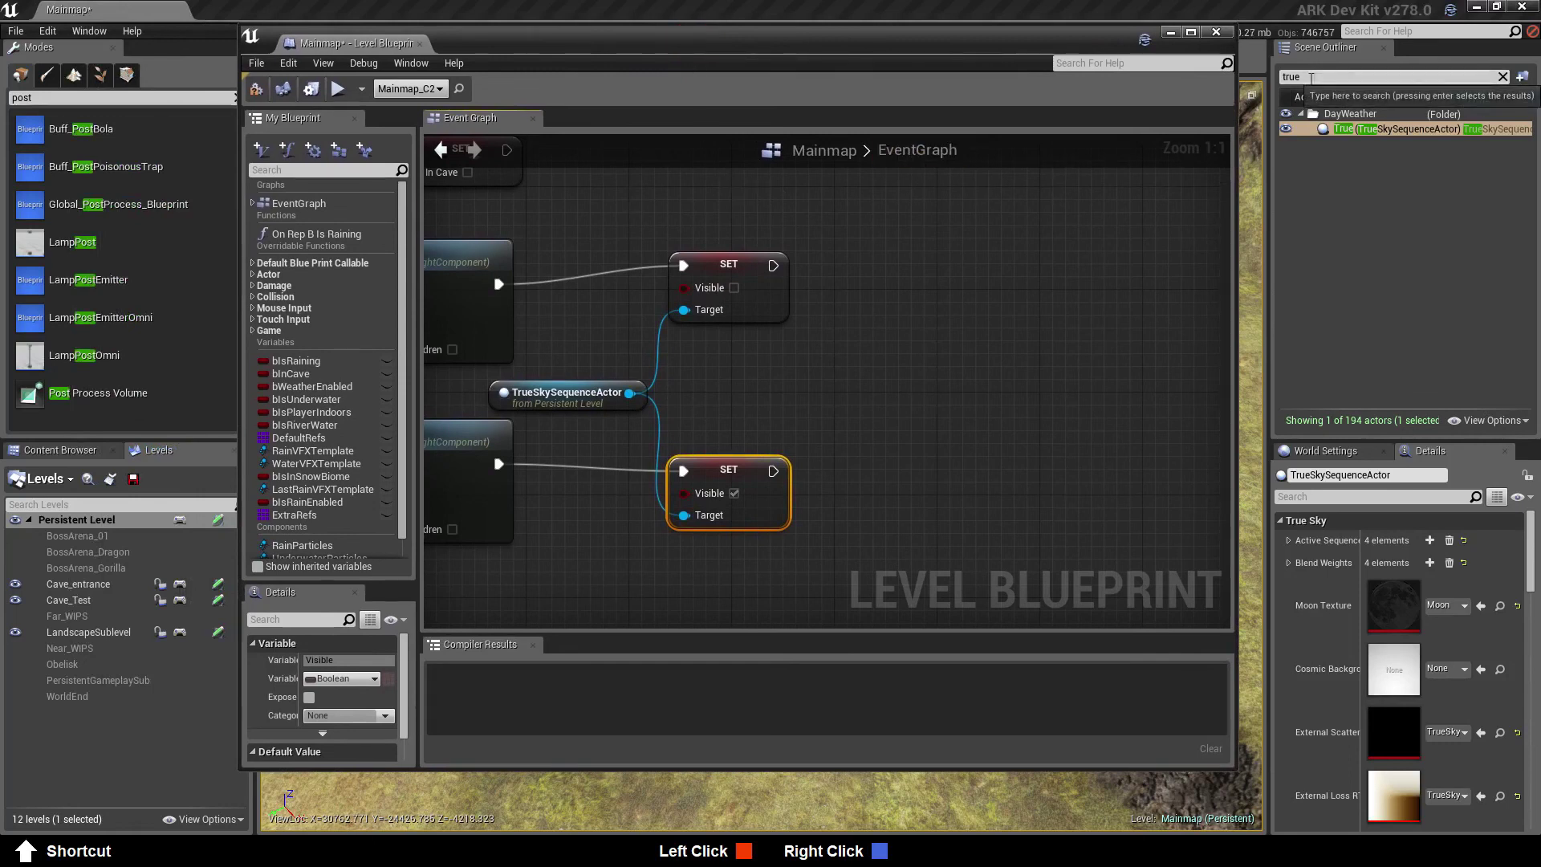
{"action": "left_click", "coordinate": [1284, 76]}
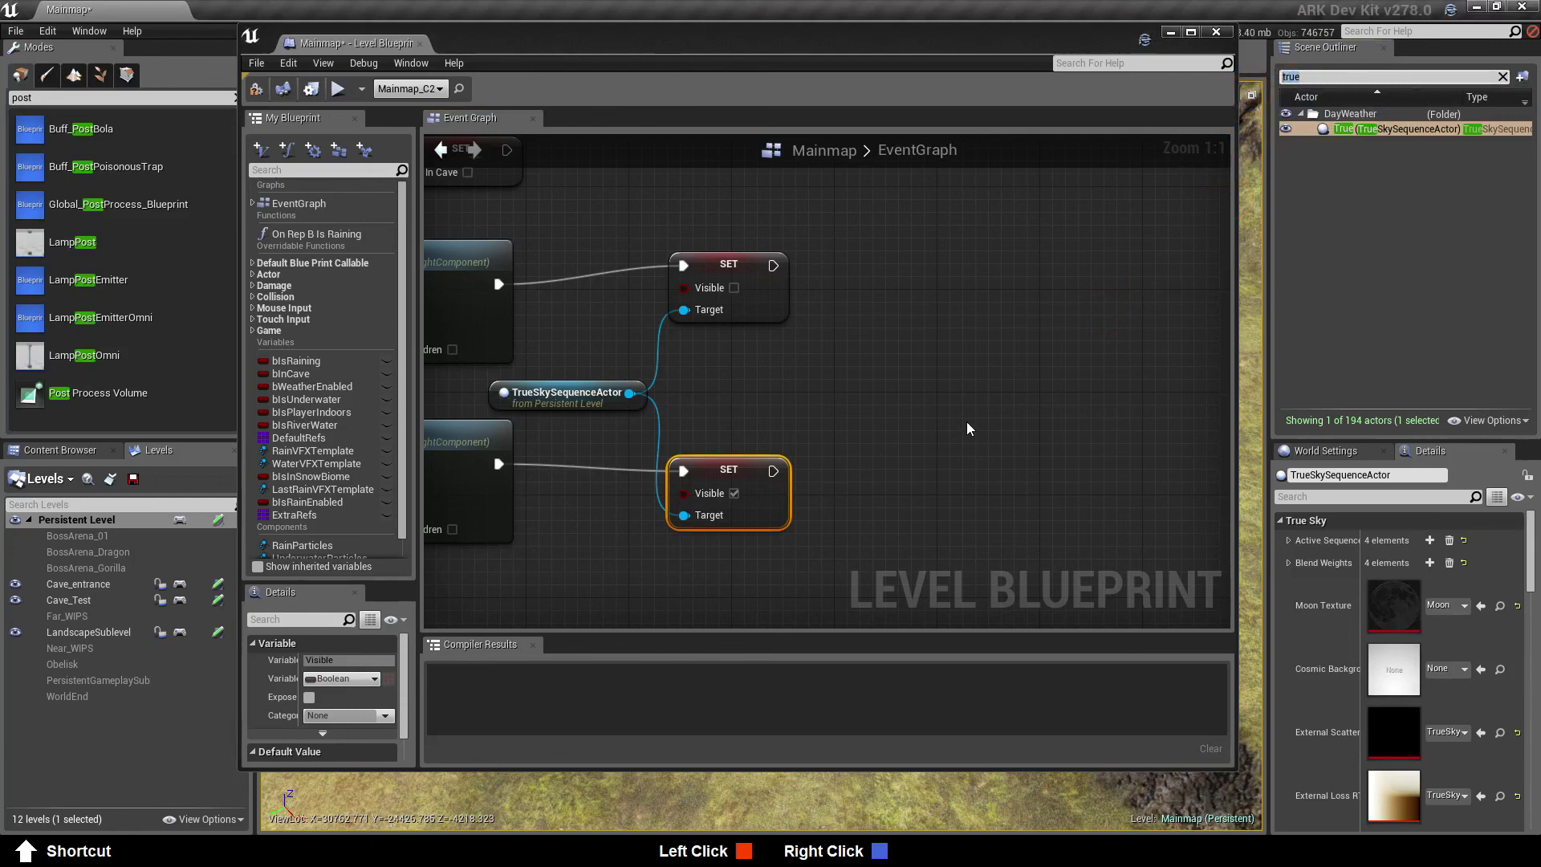
{"action": "key", "text": "Escape"}
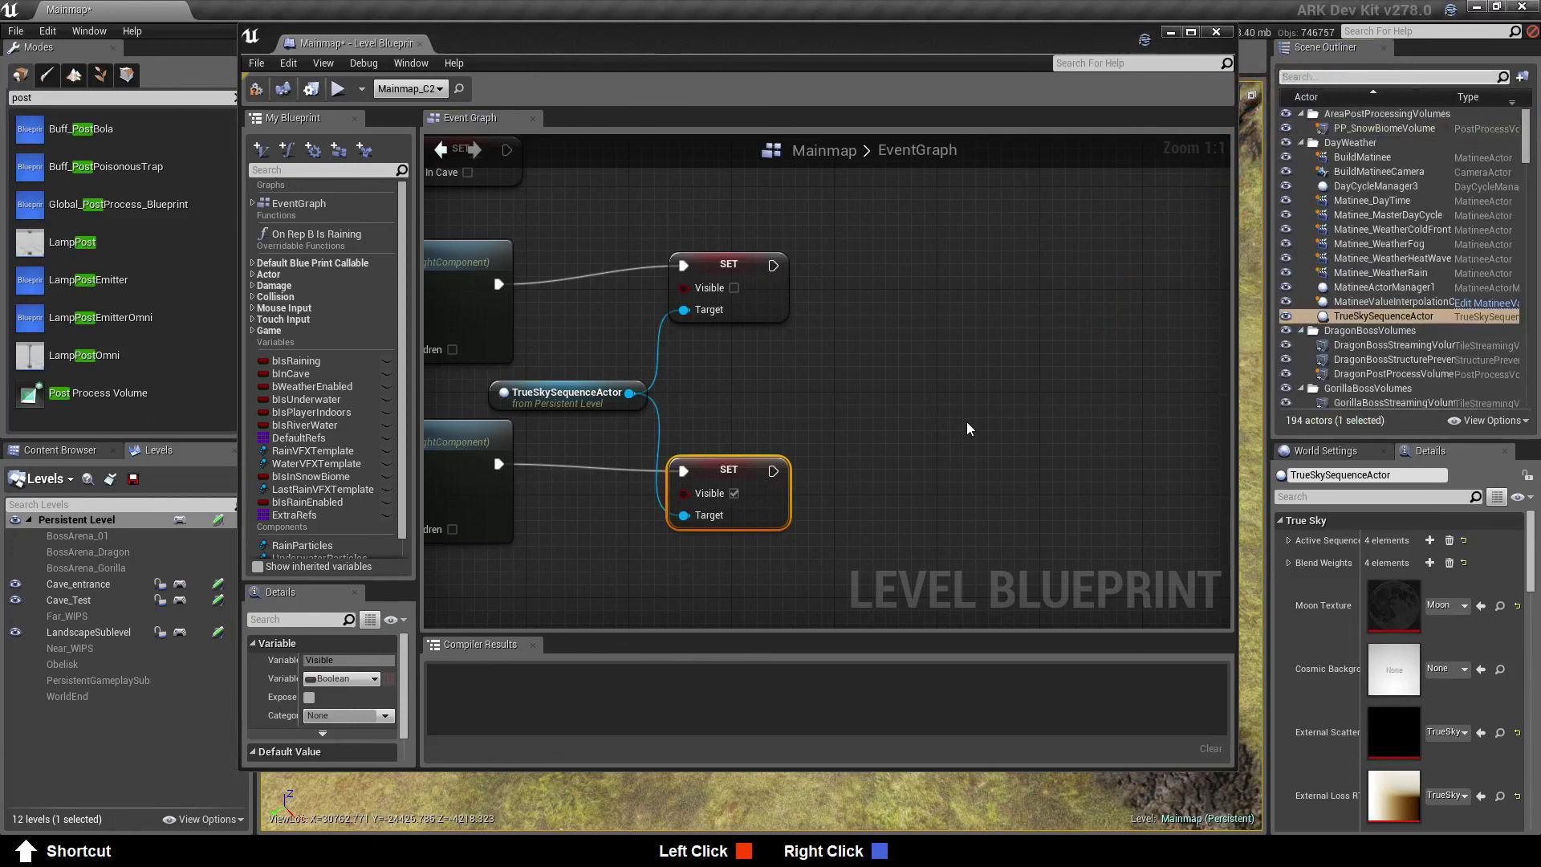
{"action": "left_click", "coordinate": [761, 399]}
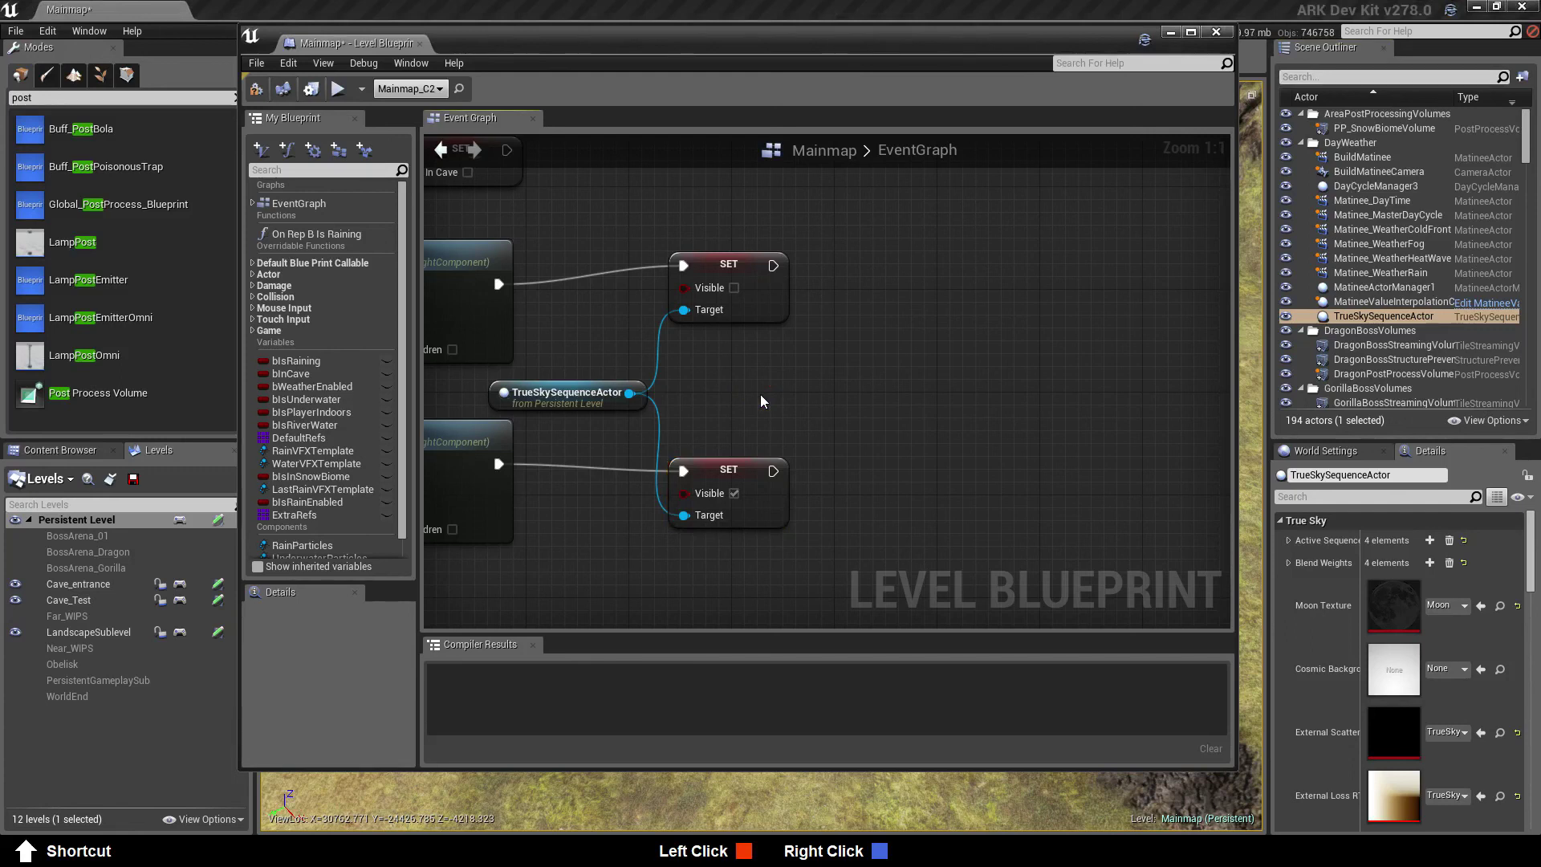
{"action": "left_click", "coordinate": [50, 97]}
{"action": "left_click_drag", "start_coordinate": [50, 97], "coordinate": [8, 98]}
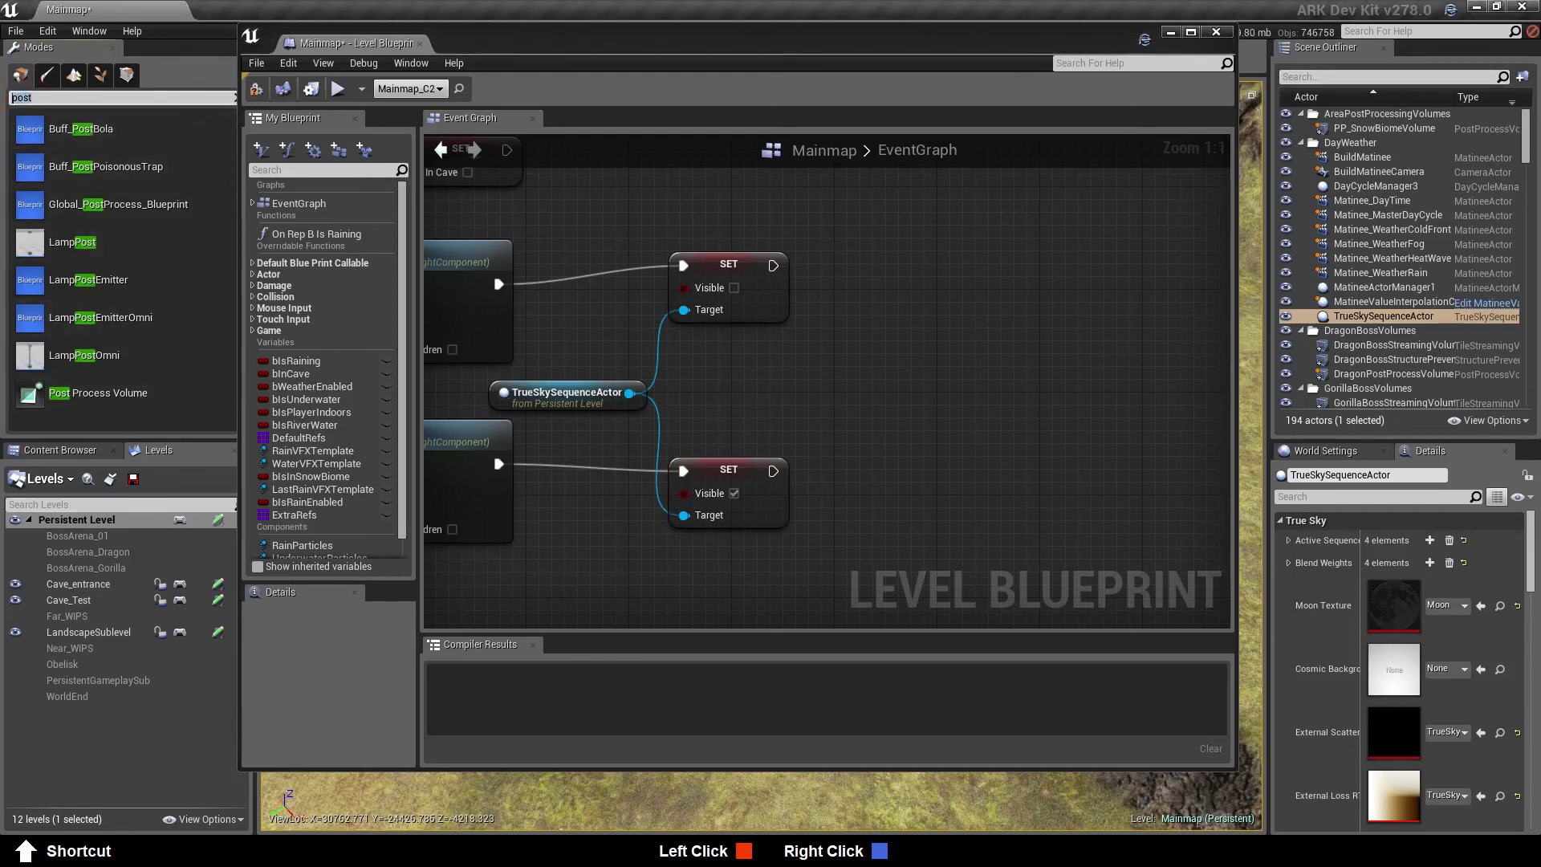
{"action": "type", "text": "cave"}
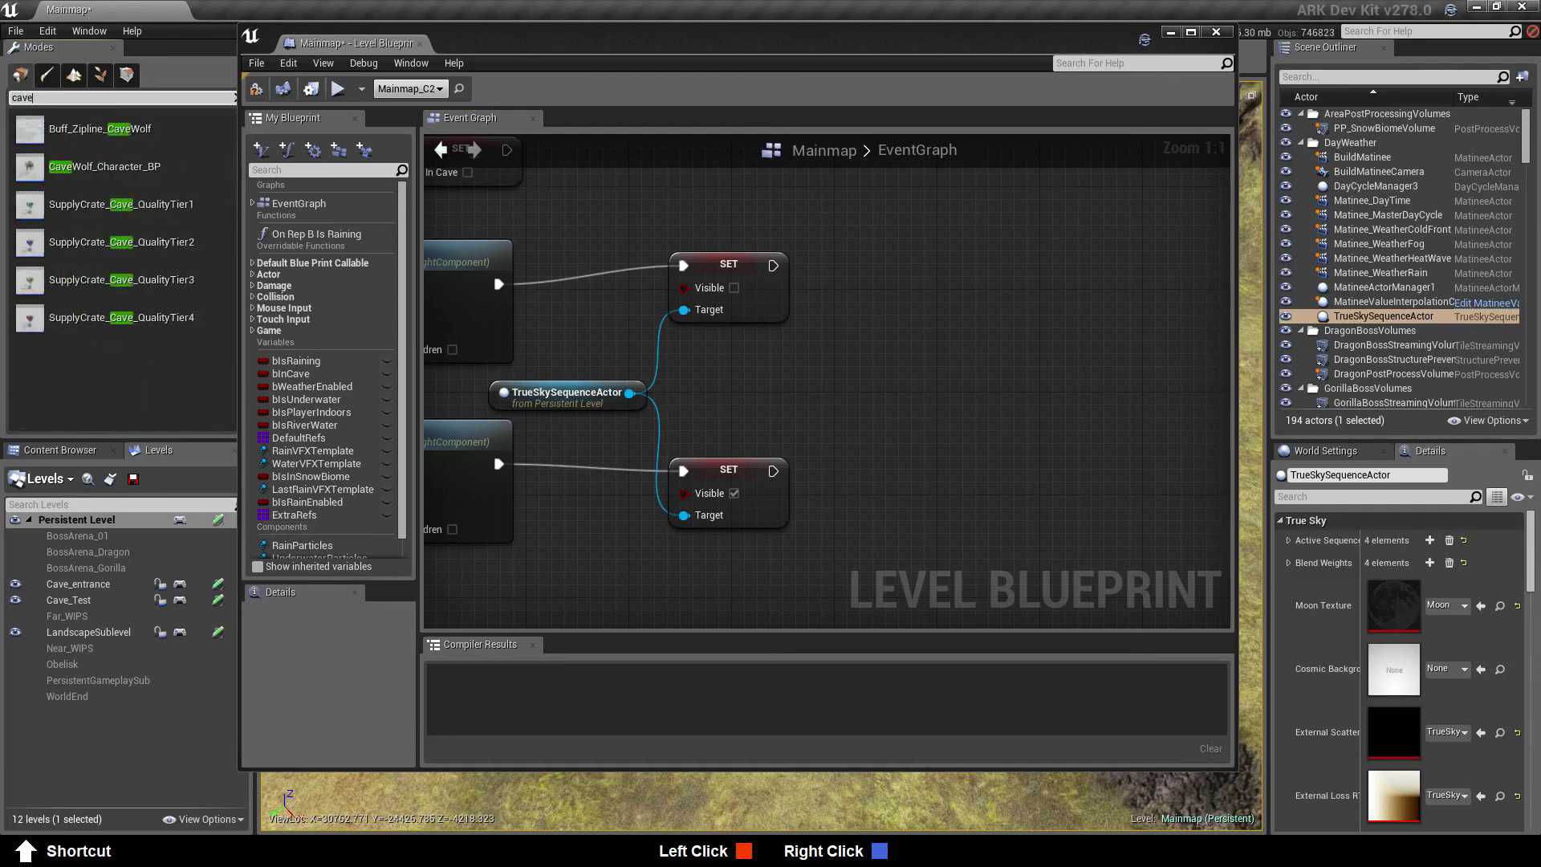
{"action": "key", "text": "BackSpace"}
{"action": "key", "text": "BackSpace"}
{"action": "key", "text": "BackSpace"}
{"action": "key", "text": "BackSpace"}
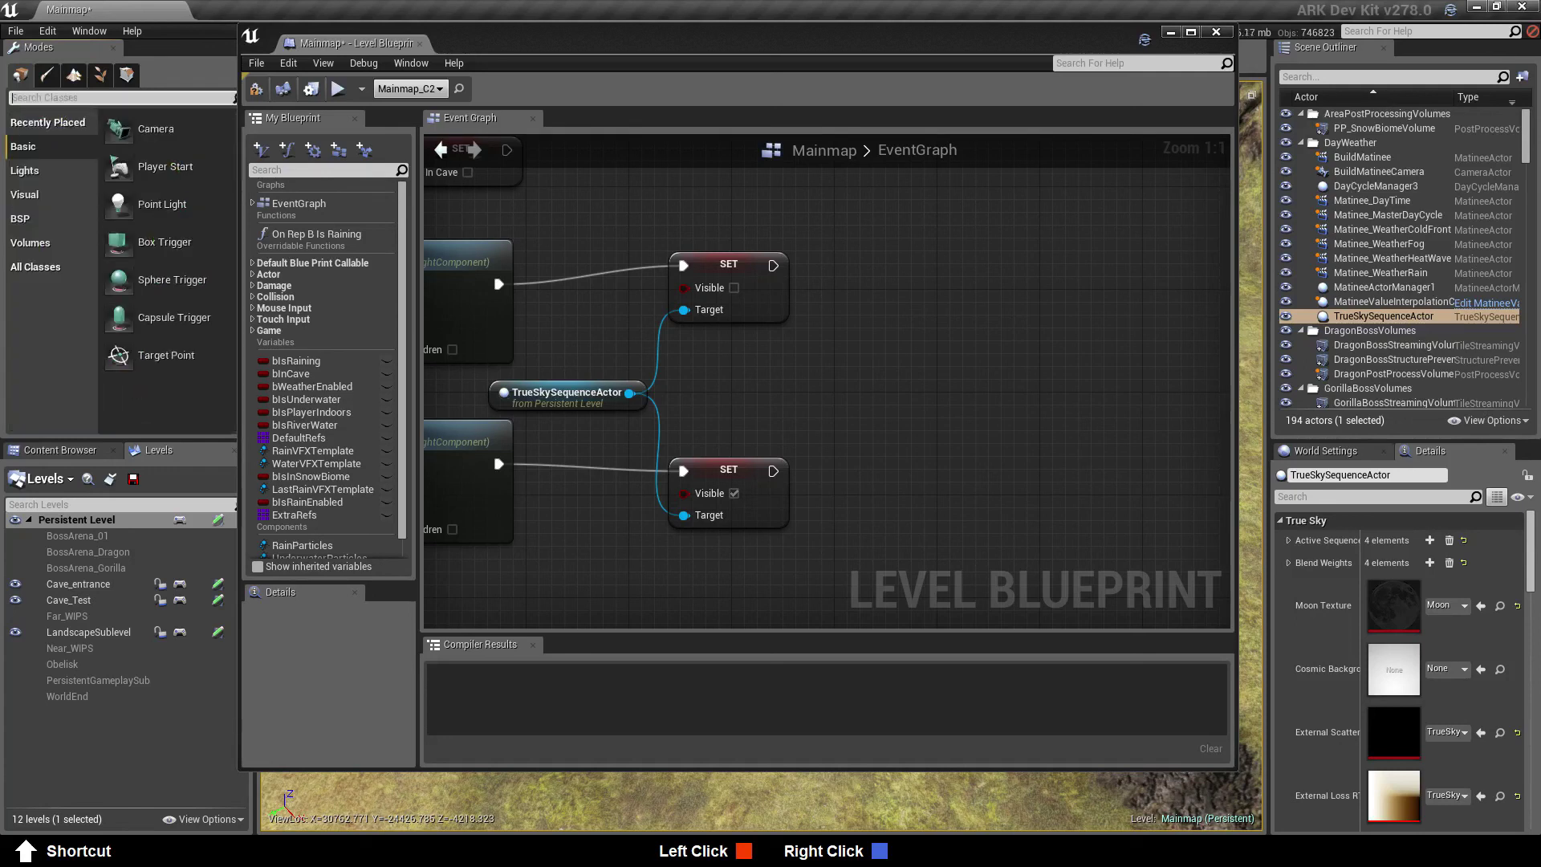
Filter the placeable classes by "fog", place an Exponential Height Fog in the level, and rename it ExponentialHeightFog_cave
{"action": "type", "text": "fog"}
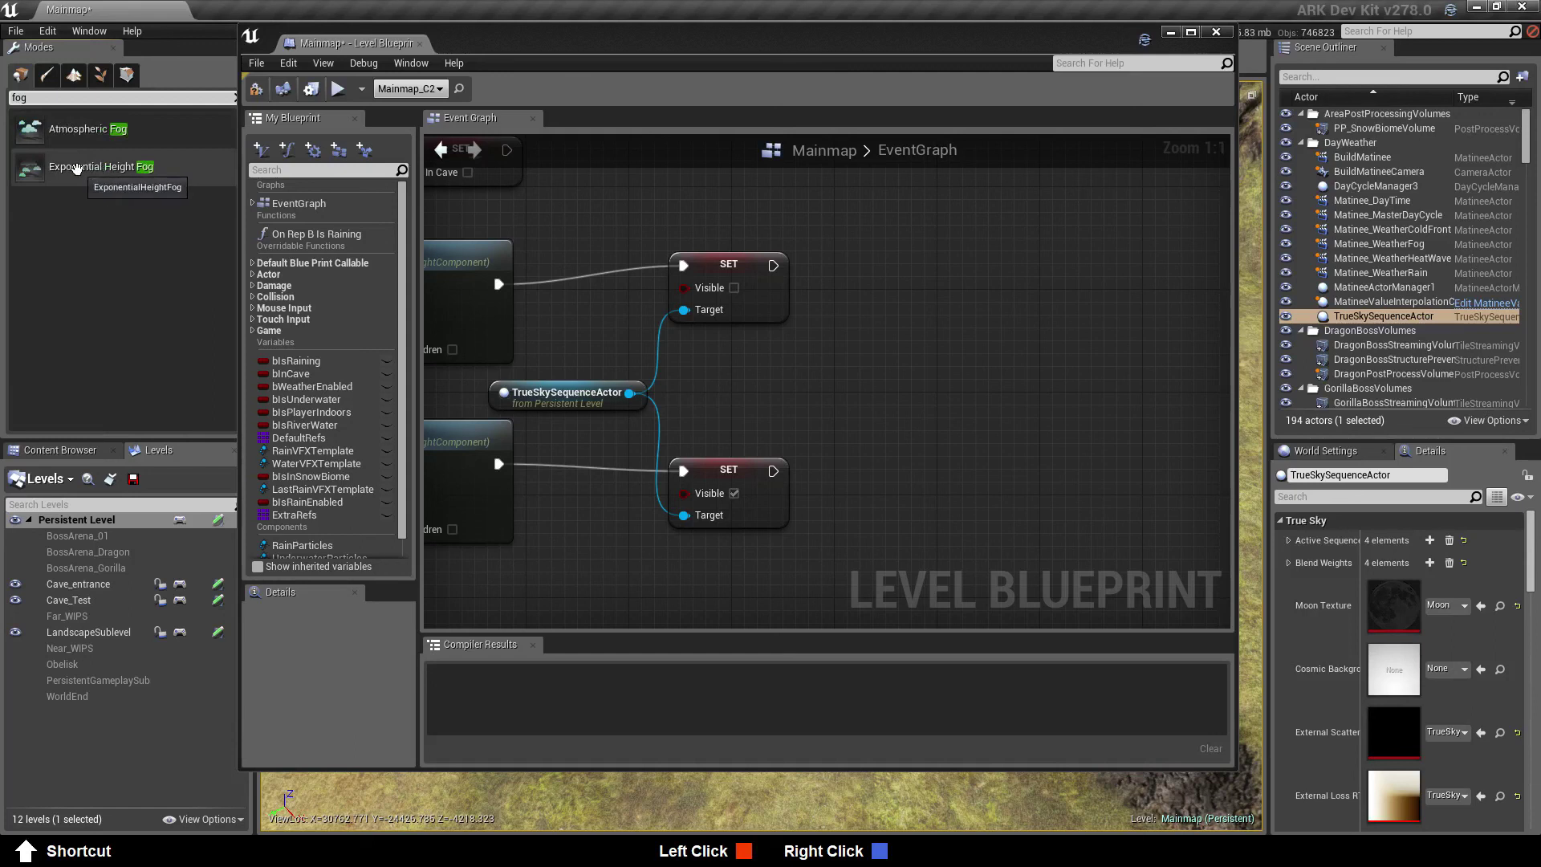
{"action": "left_click_drag", "start_coordinate": [81, 169], "coordinate": [814, 809]}
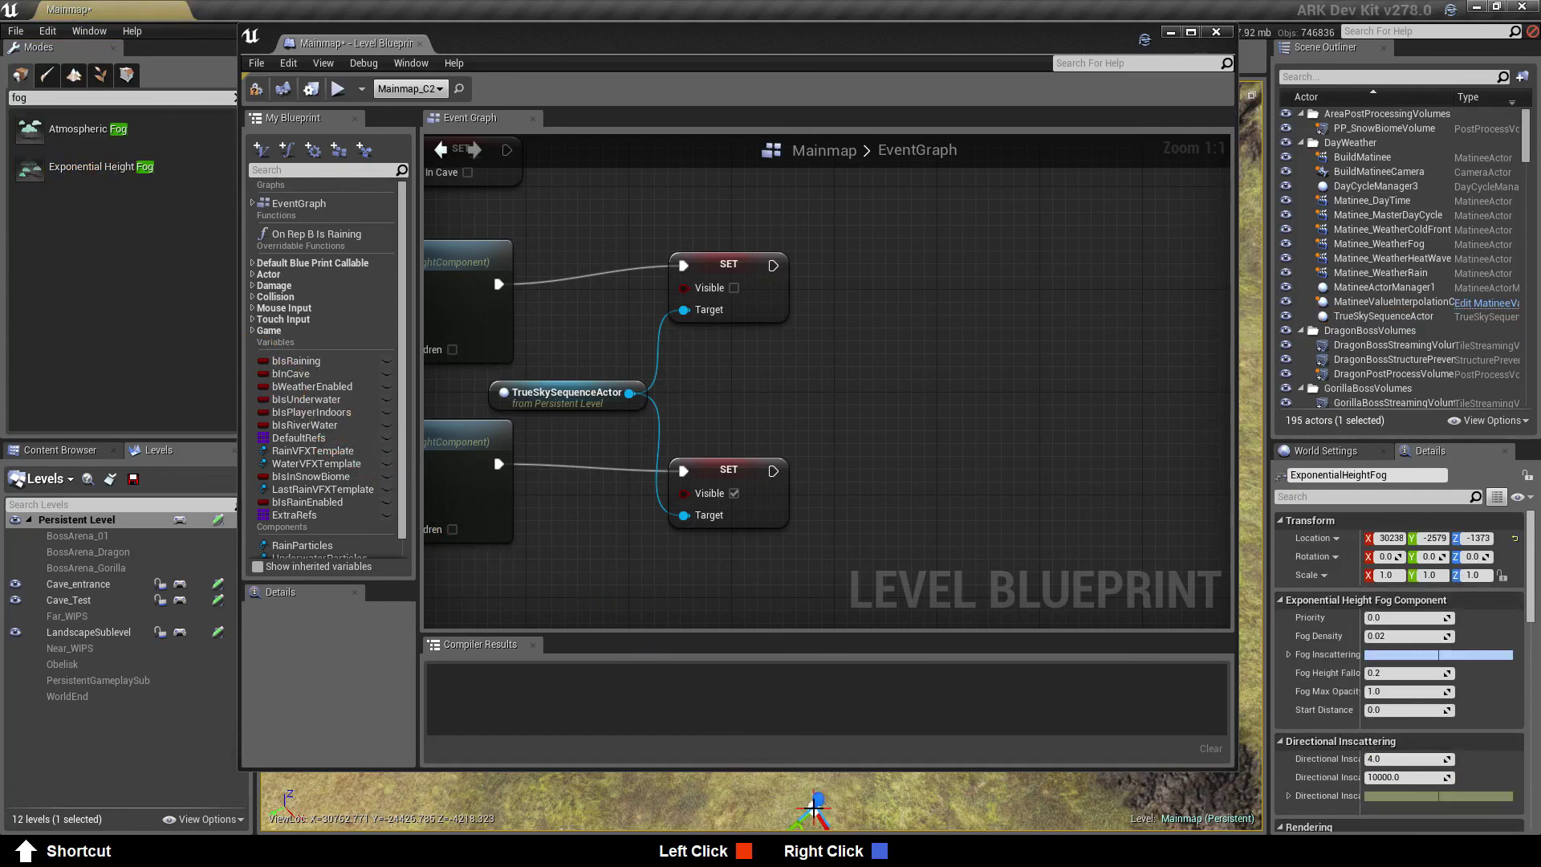
{"action": "left_click", "coordinate": [1400, 475]}
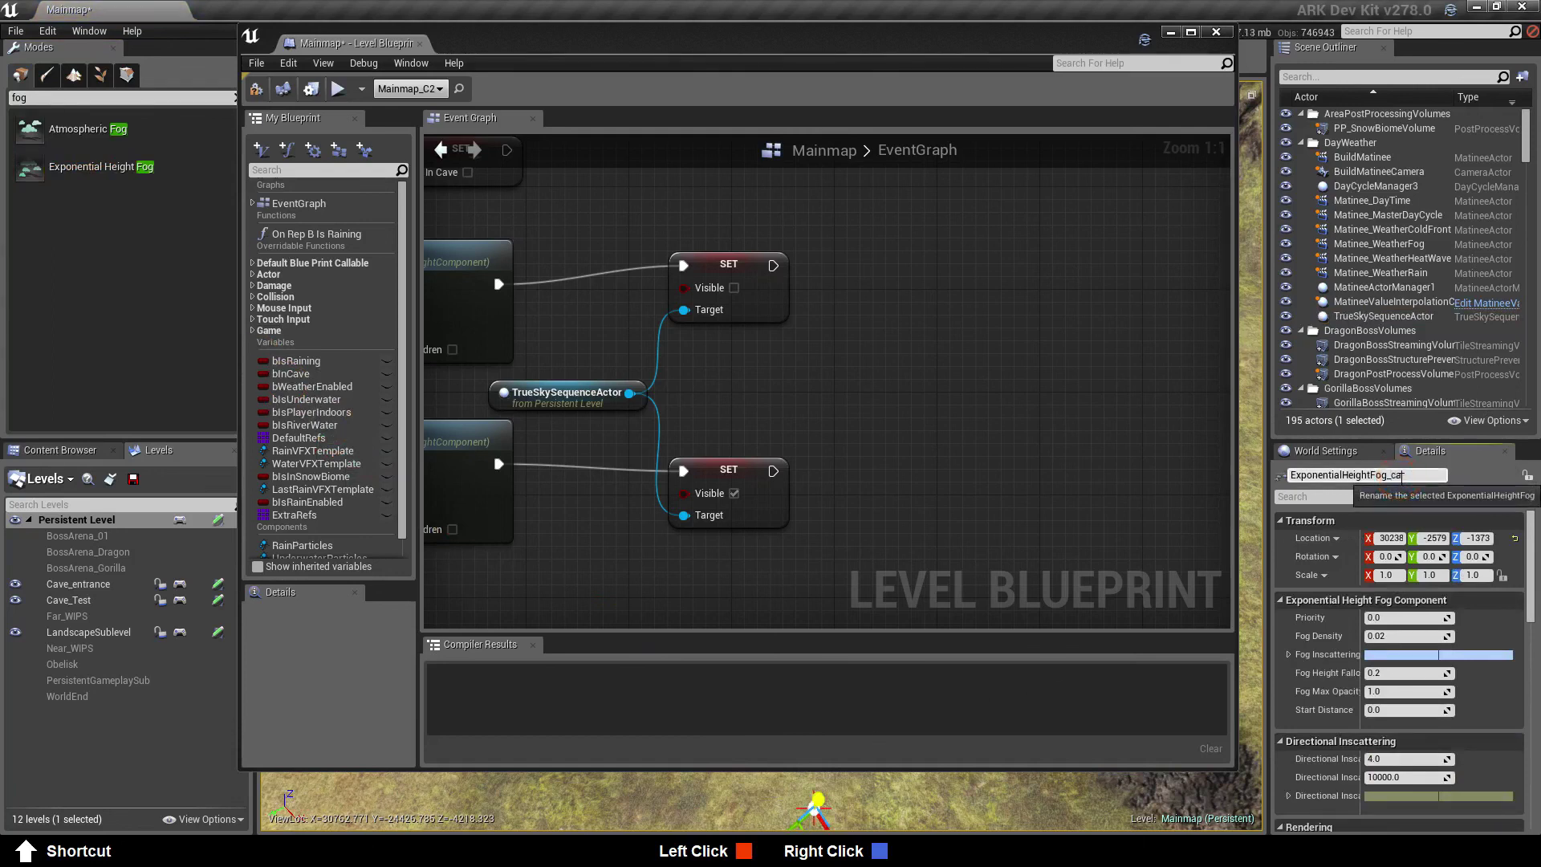
{"action": "key", "text": "Return"}
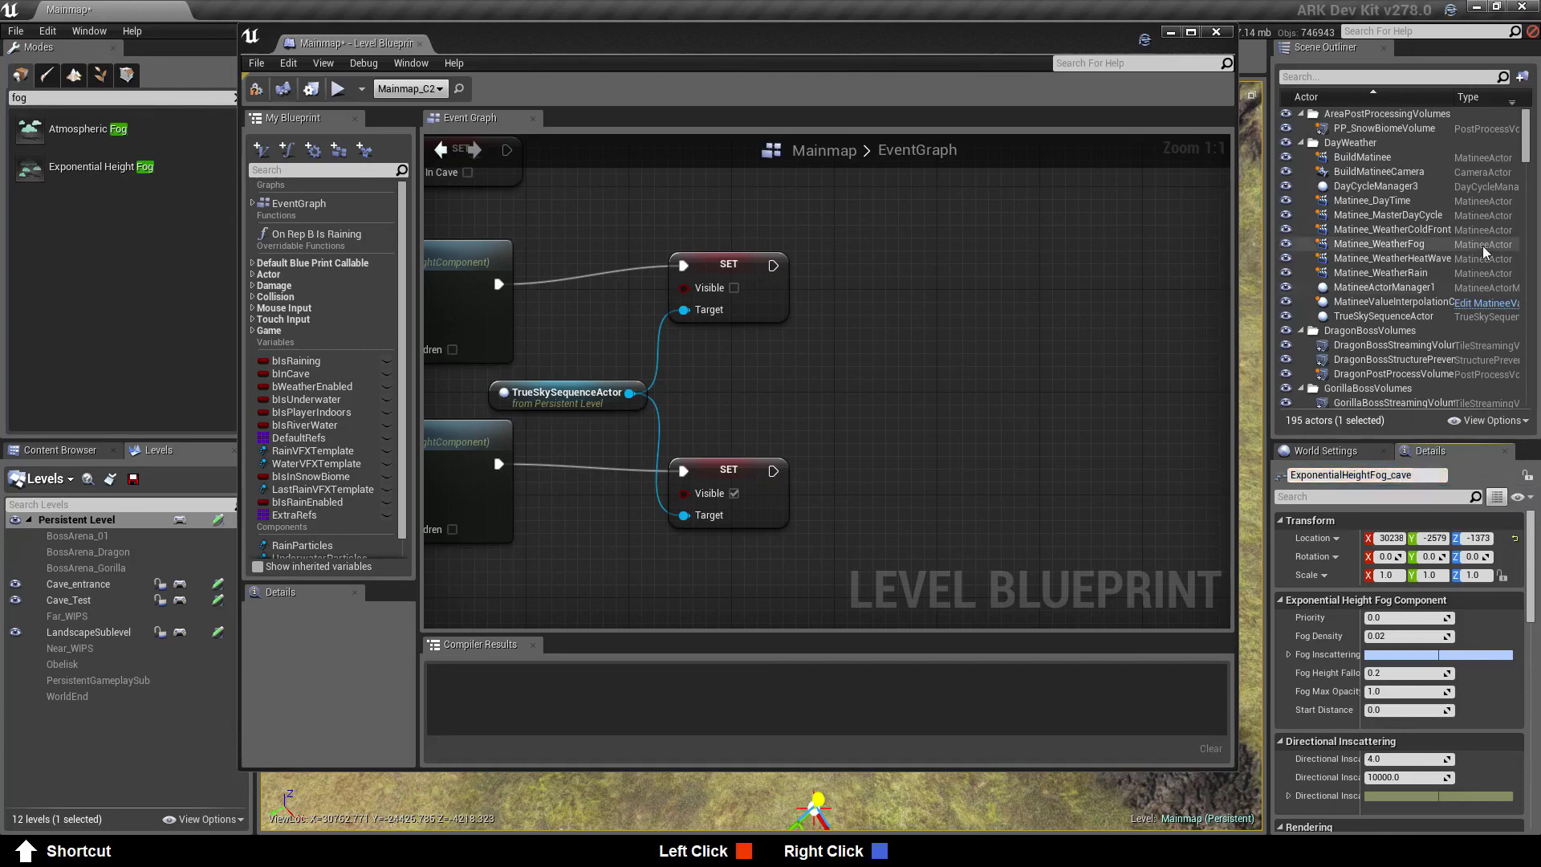
Locate ExponentialHeightFog_cave among the scene actors and add a reference to it between the two SET nodes' outputs in the event graph
{"action": "scroll", "coordinate": [1377, 279], "scroll_direction": "down", "scroll_amount": 5}
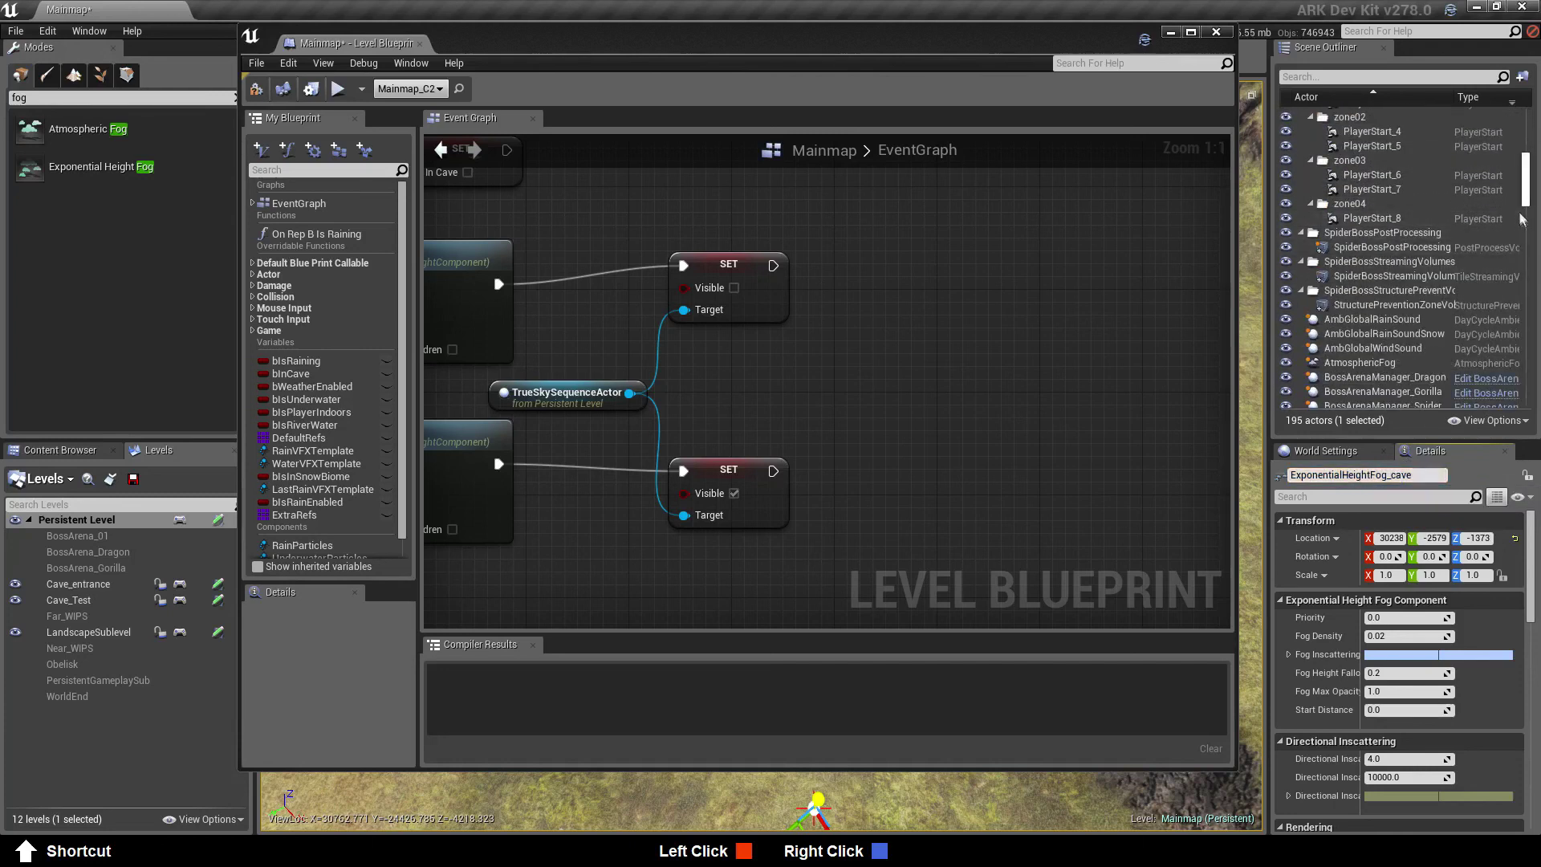
{"action": "left_click_drag", "start_coordinate": [1528, 198], "coordinate": [1537, 230]}
{"action": "mouse_move", "coordinate": [1377, 292]}
{"action": "left_mouse_down"}
{"action": "mouse_move", "coordinate": [712, 386]}
{"action": "mouse_move", "coordinate": [757, 374]}
{"action": "mouse_move", "coordinate": [793, 390]}
{"action": "left_mouse_up"}
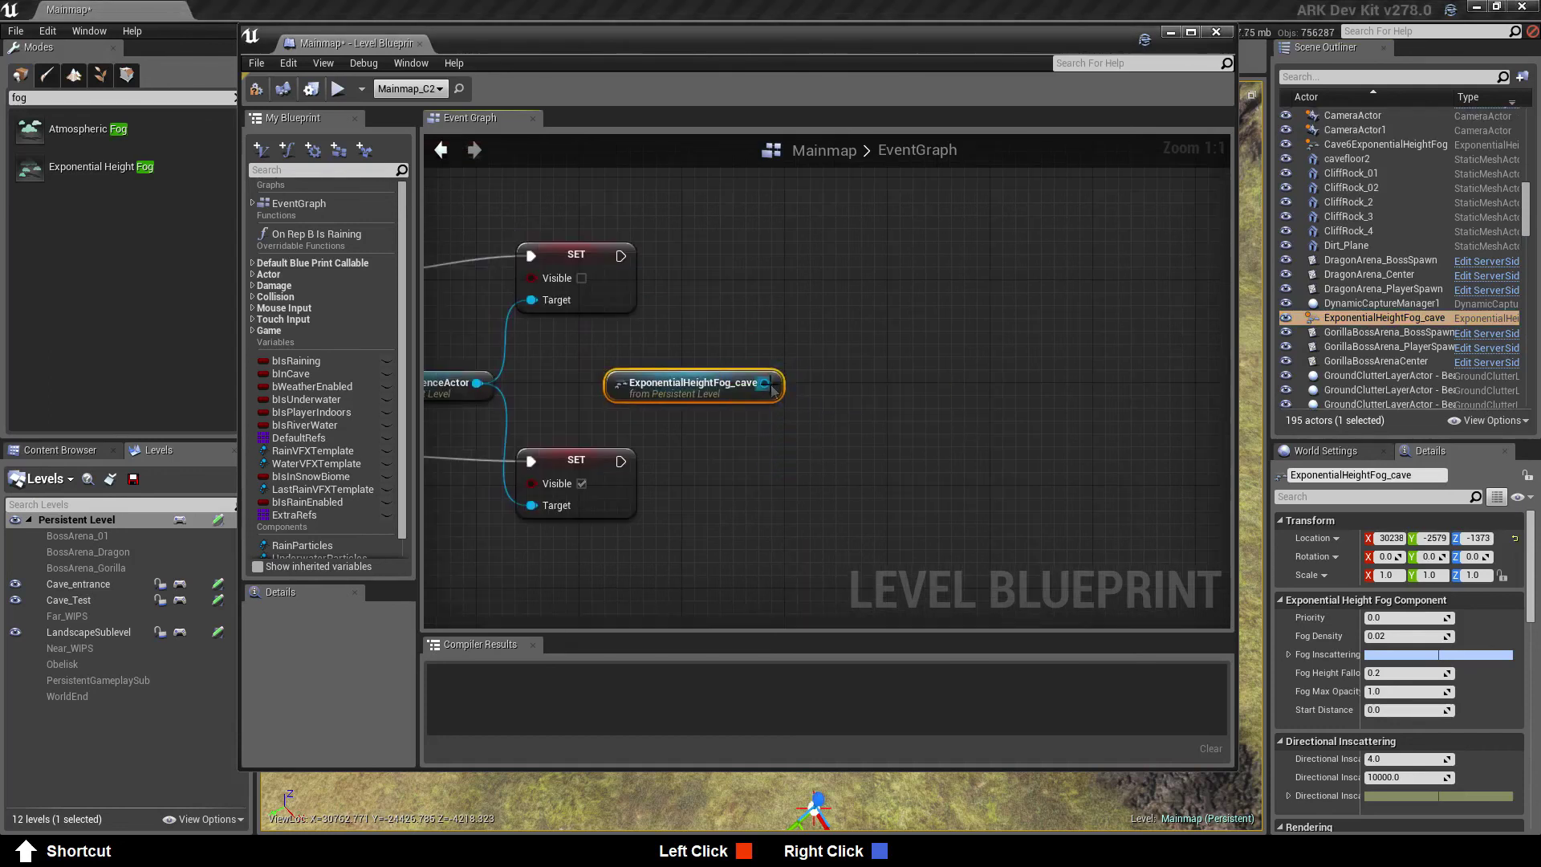
Create a Get Component node from the ExponentialHeightFog_cave reference
{"action": "left_click_drag", "start_coordinate": [766, 385], "coordinate": [819, 391]}
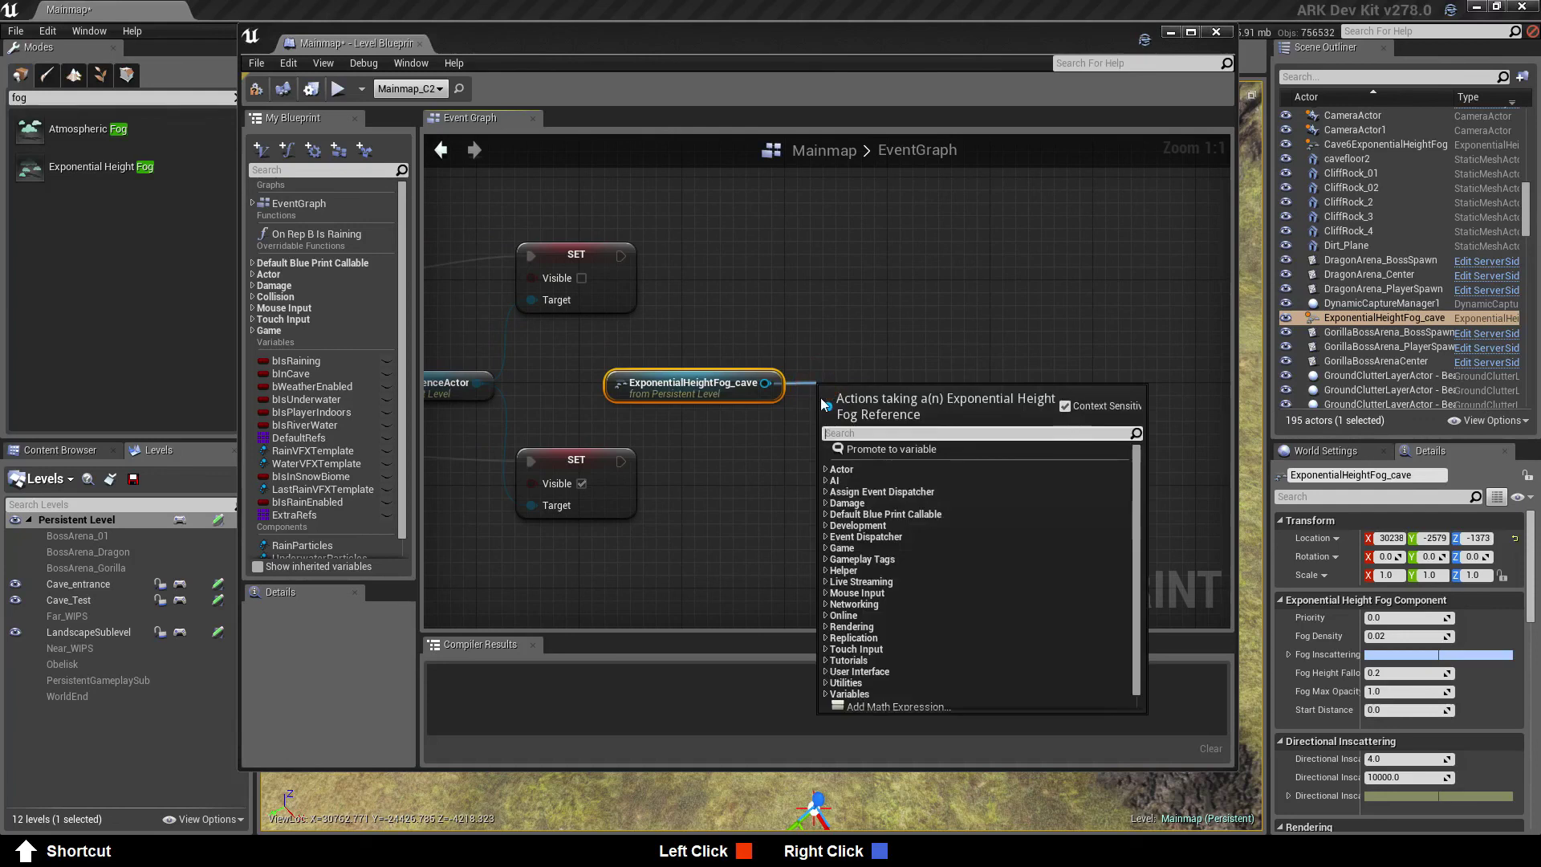
{"action": "type", "text": "compon"}
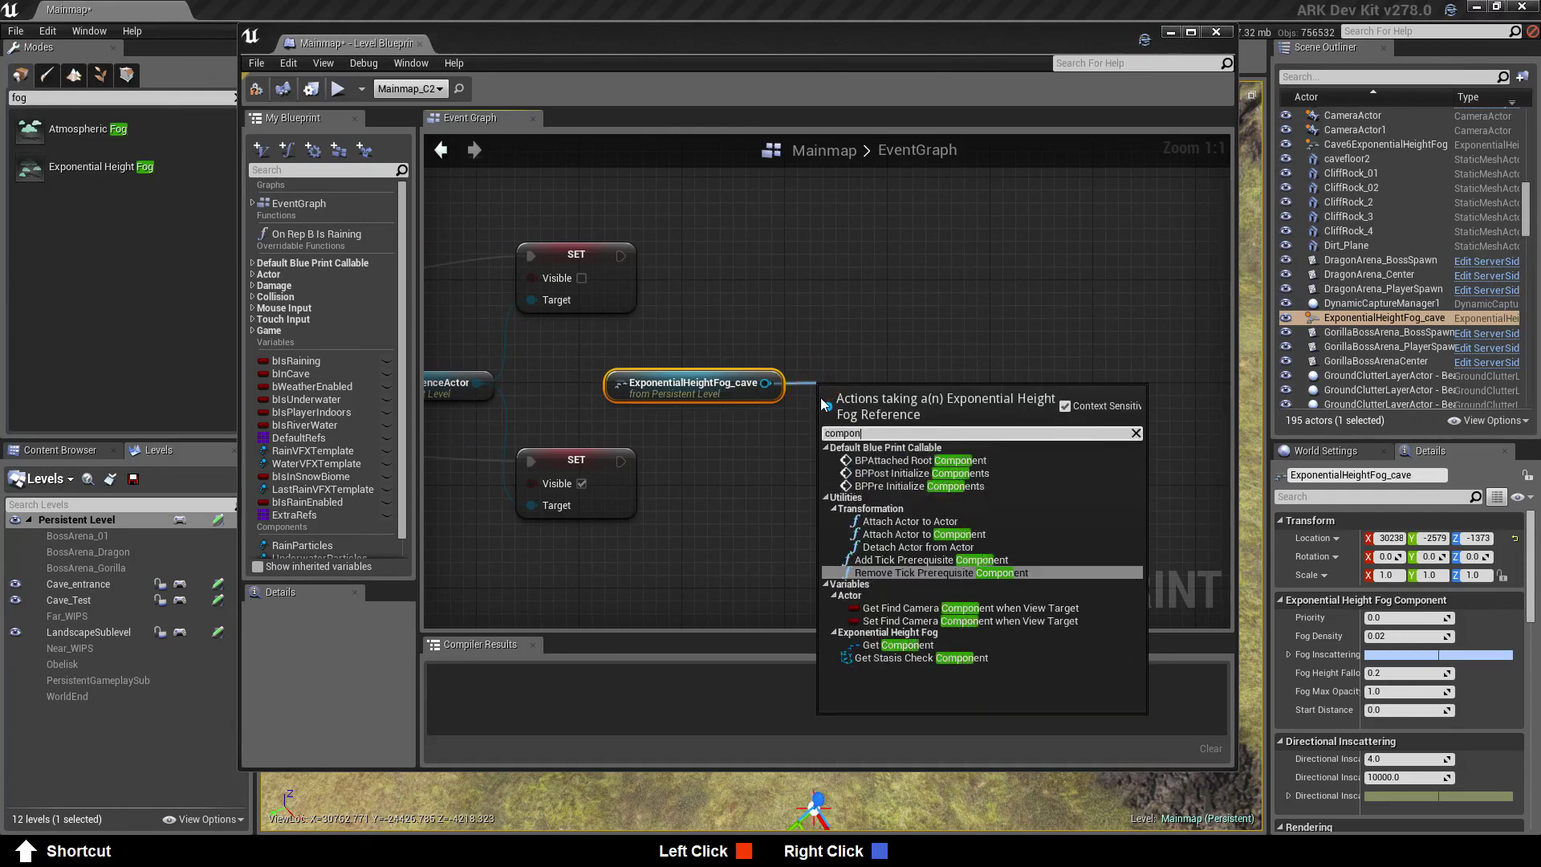
{"action": "type", "text": "ent"}
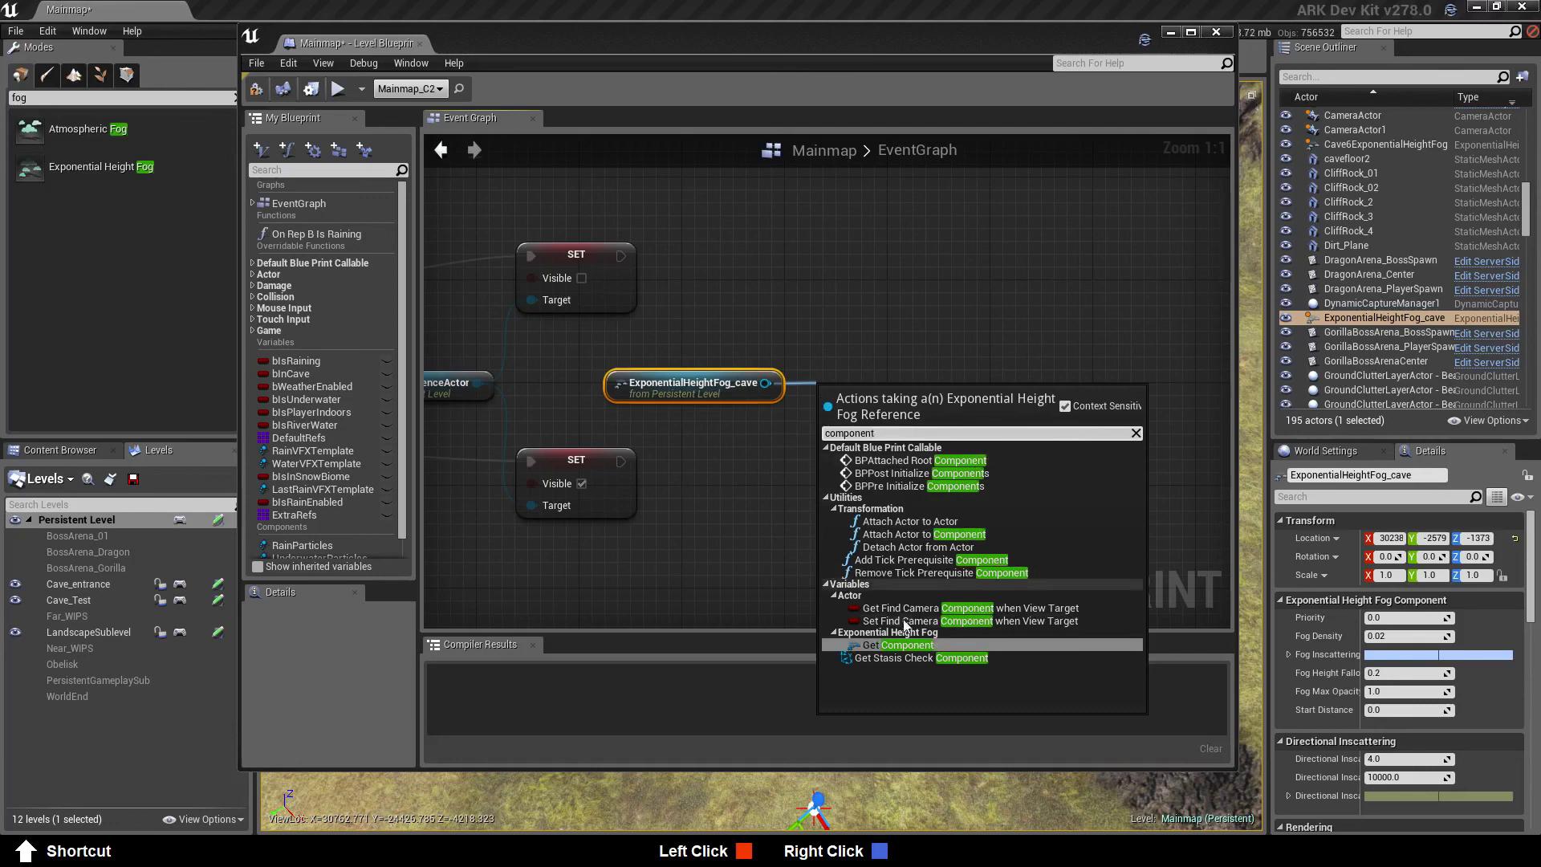
{"action": "left_click", "coordinate": [894, 648]}
{"action": "left_click", "coordinate": [871, 338]}
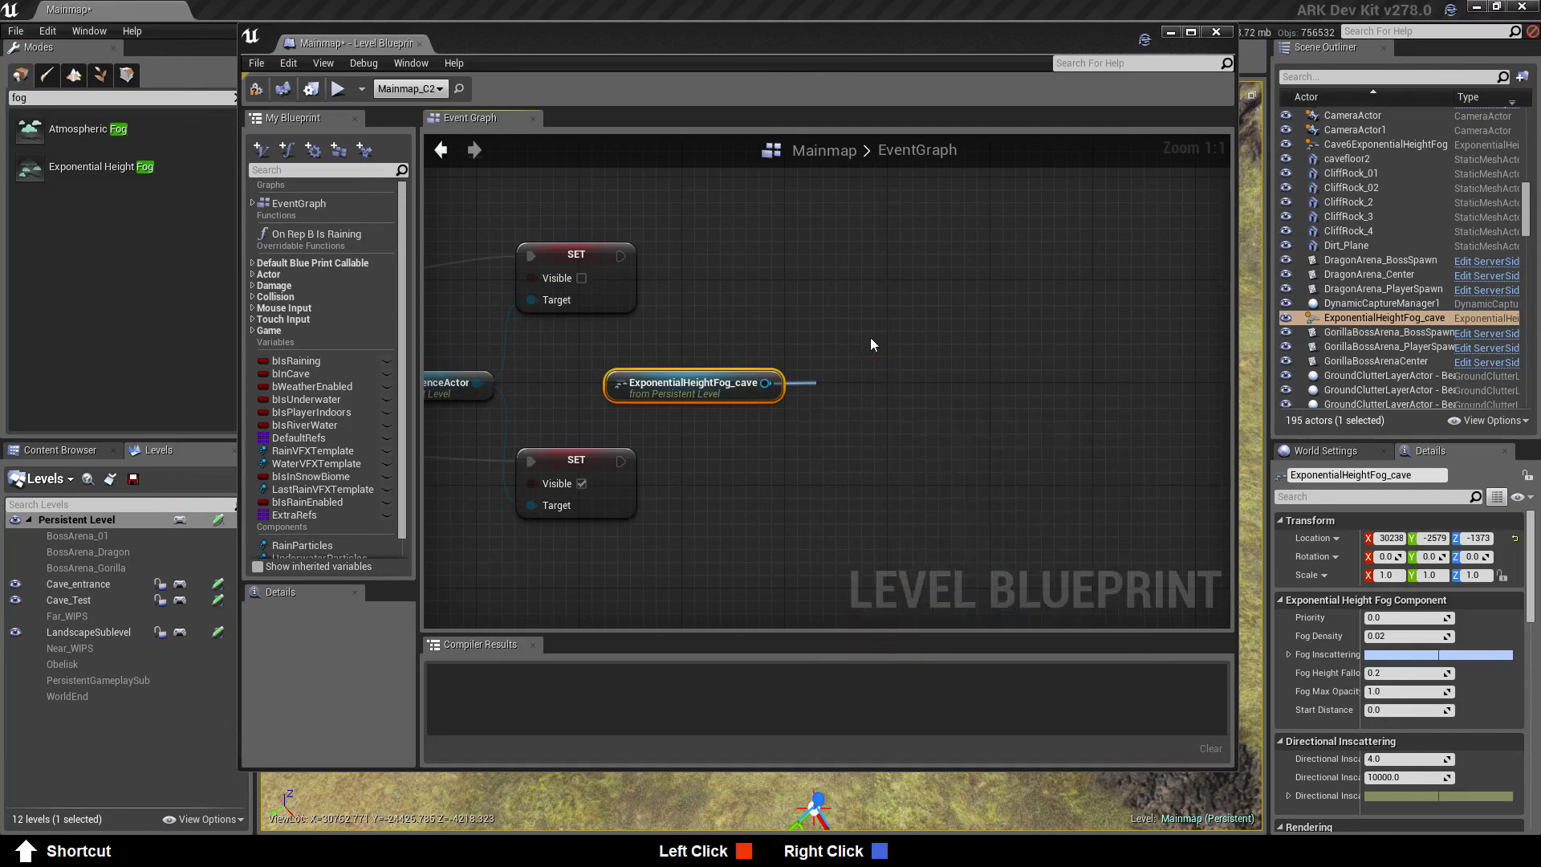
Create a Set Visibility node from the fog's Component output
{"action": "left_click_drag", "start_coordinate": [894, 401], "coordinate": [866, 327]}
{"action": "type", "text": "set "}
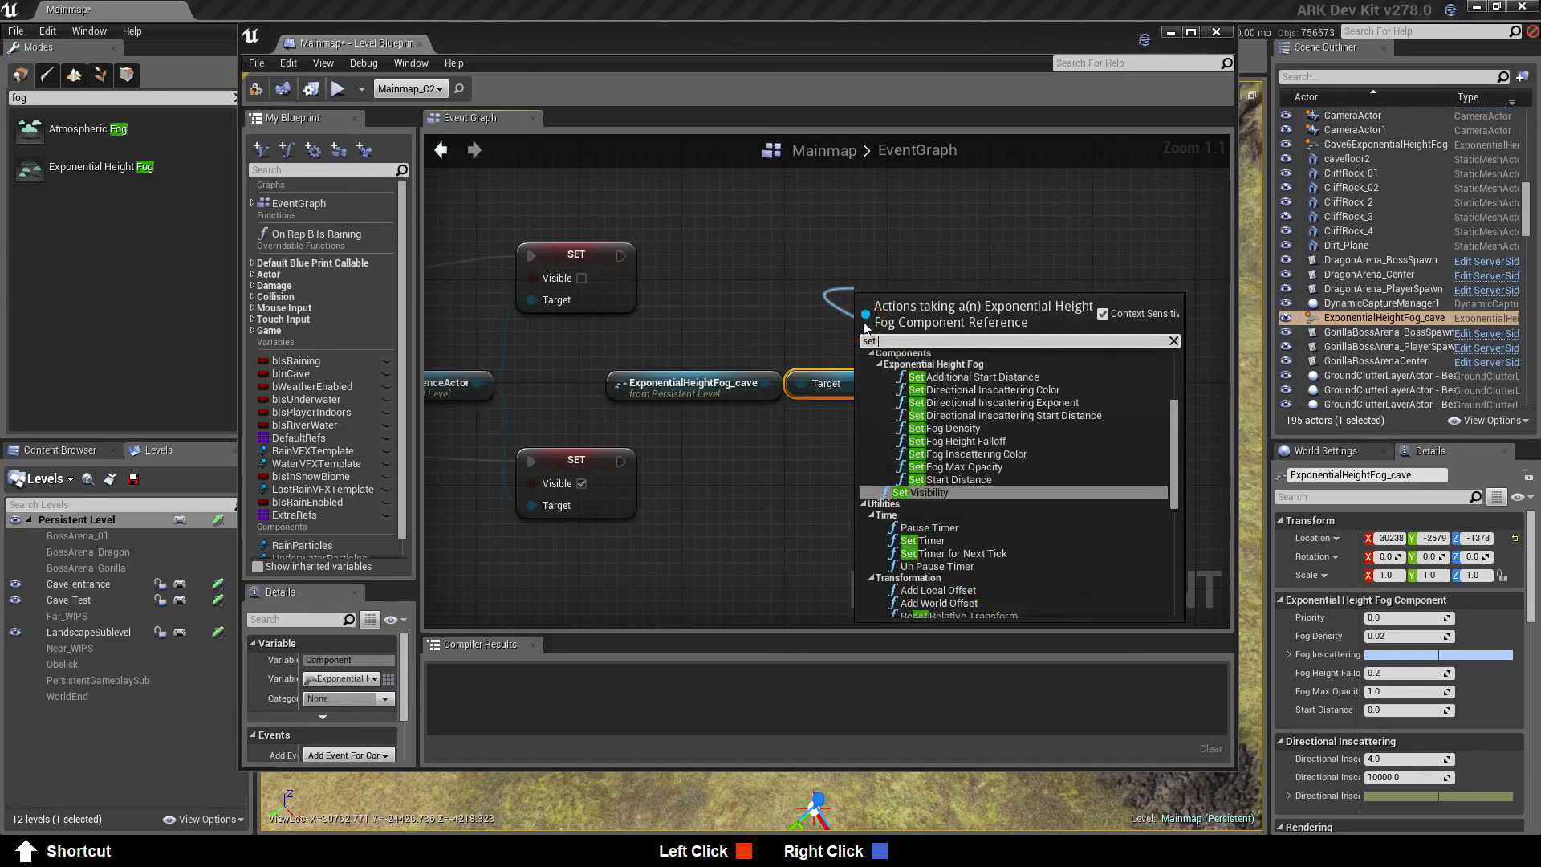
{"action": "type", "text": "visi"}
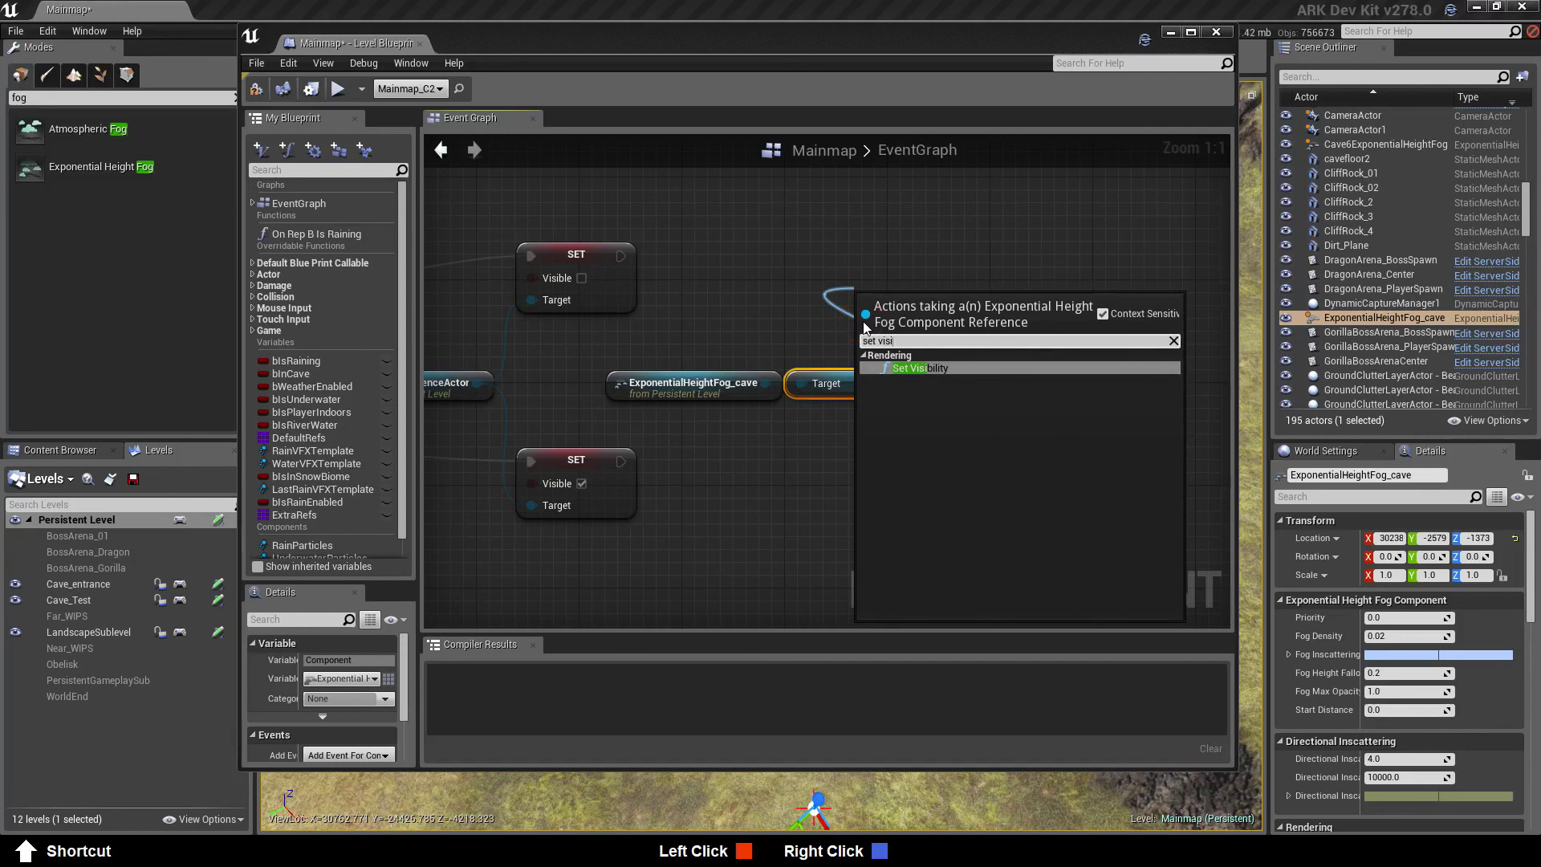
{"action": "left_click", "coordinate": [907, 368]}
{"action": "left_click", "coordinate": [966, 300]}
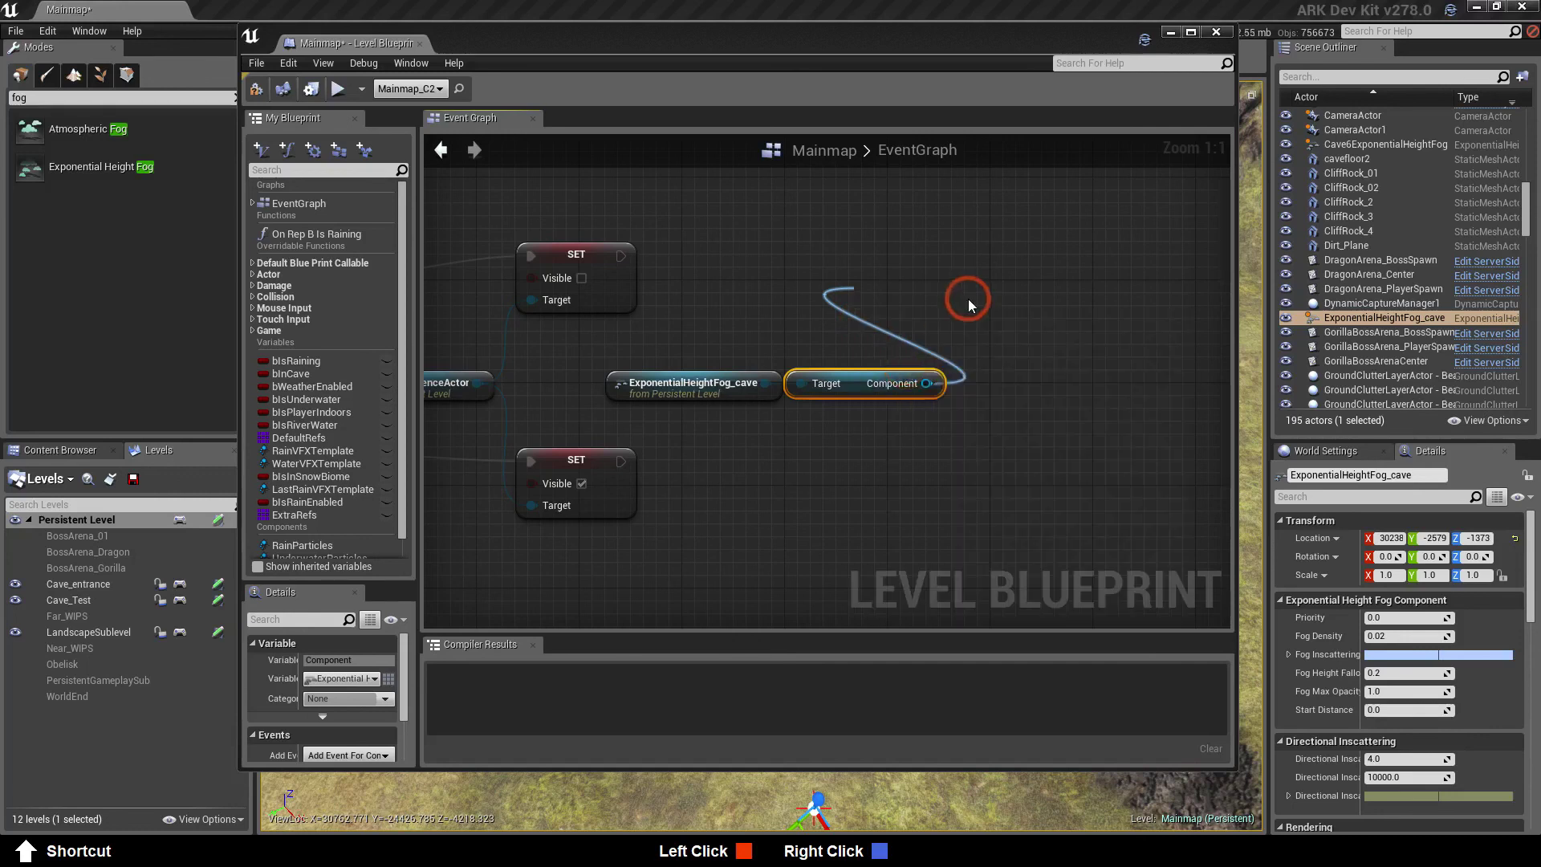
Position the Set Visibility node above the fog's component node and place a duplicate of it below
{"action": "left_click_drag", "start_coordinate": [954, 309], "coordinate": [902, 232]}
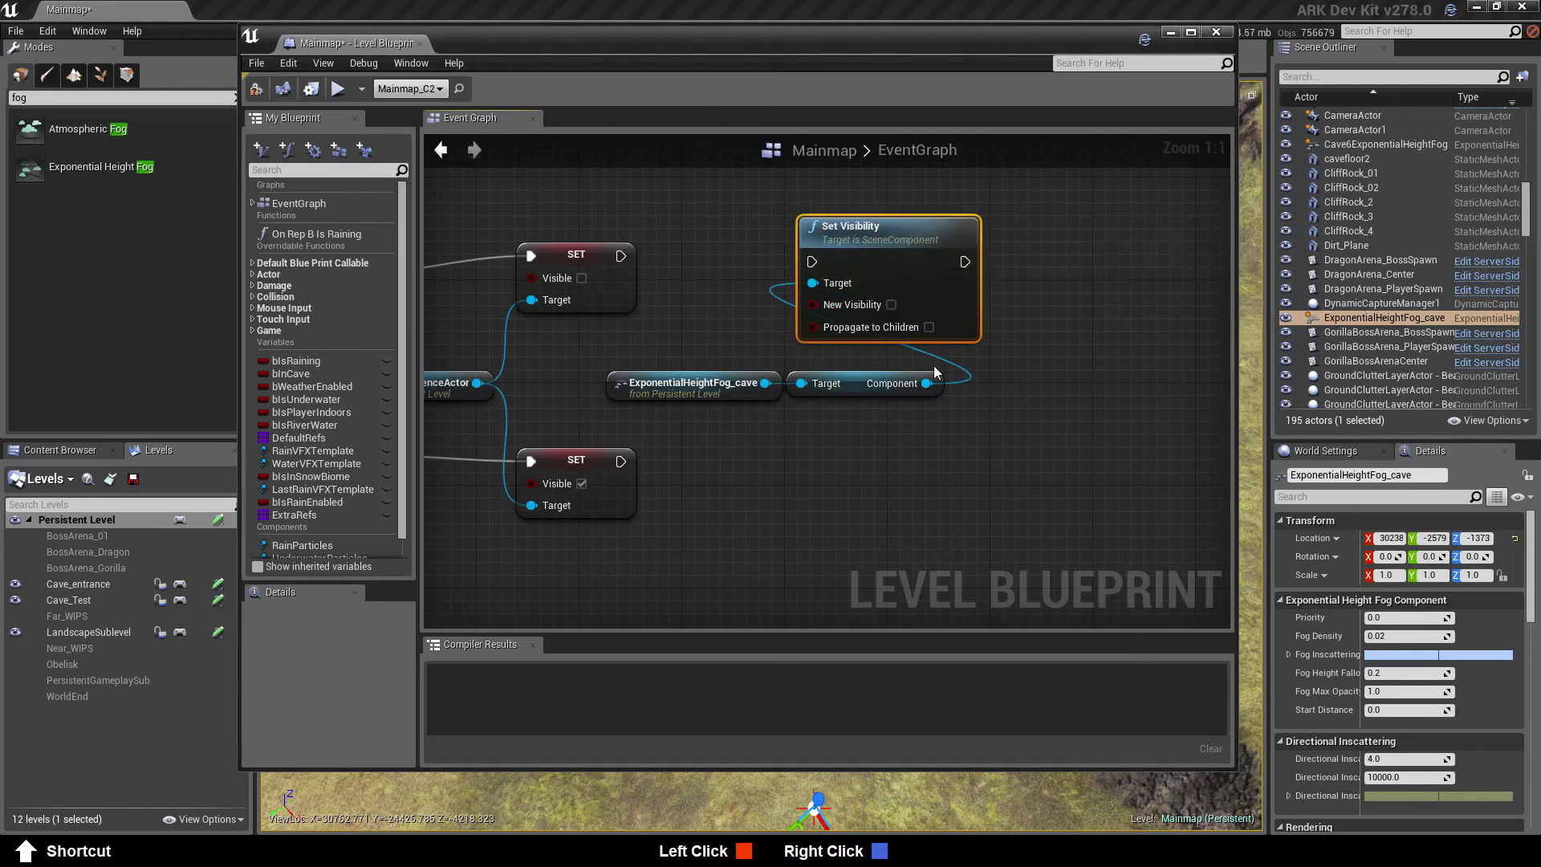
{"action": "key", "text": "ctrl+w"}
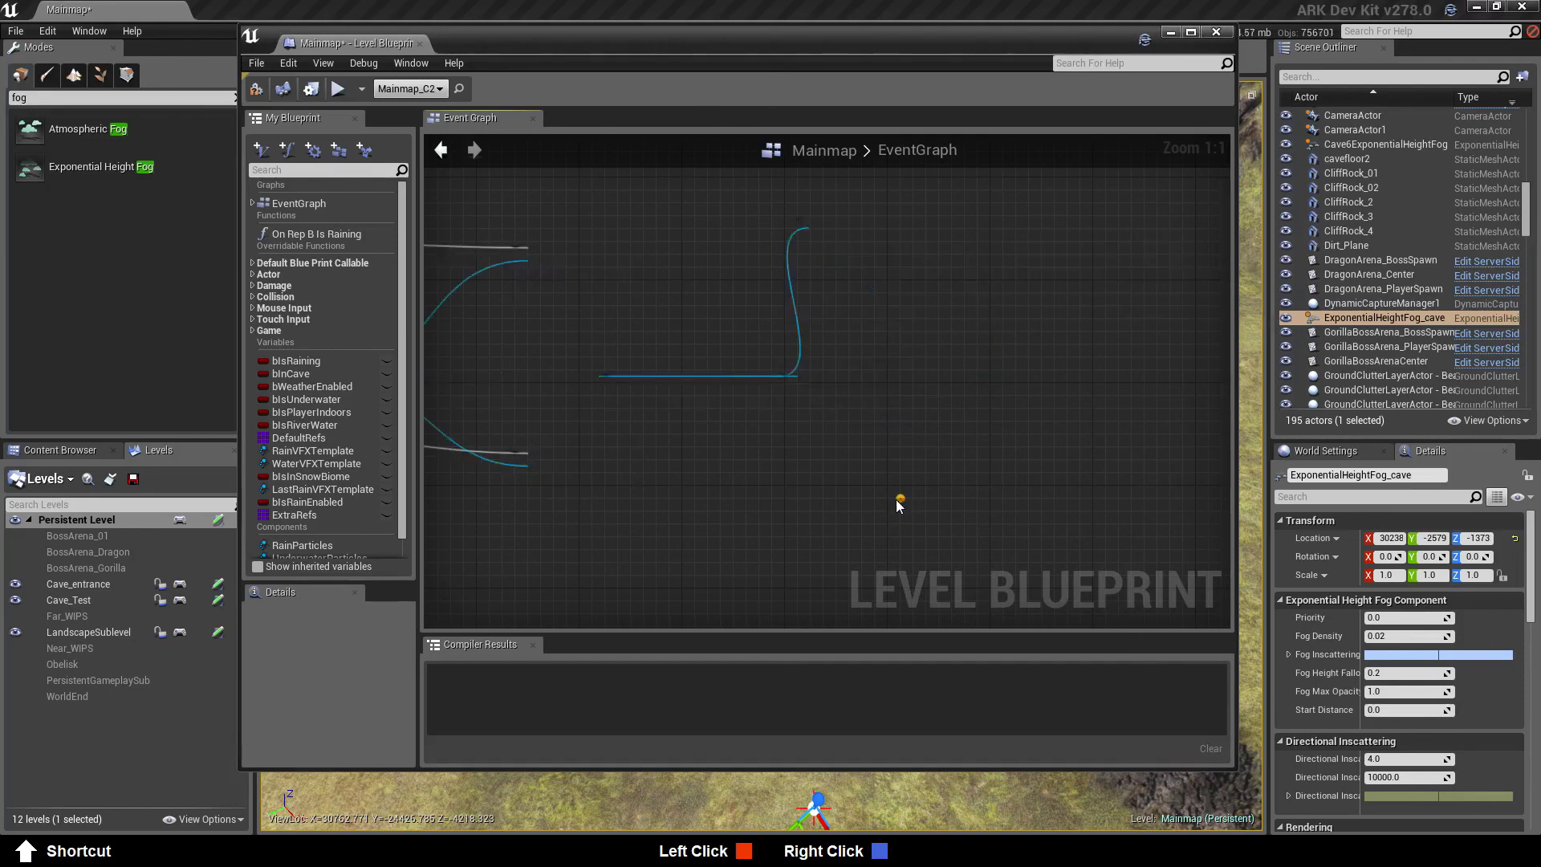
{"action": "left_click_drag", "start_coordinate": [964, 501], "coordinate": [860, 430]}
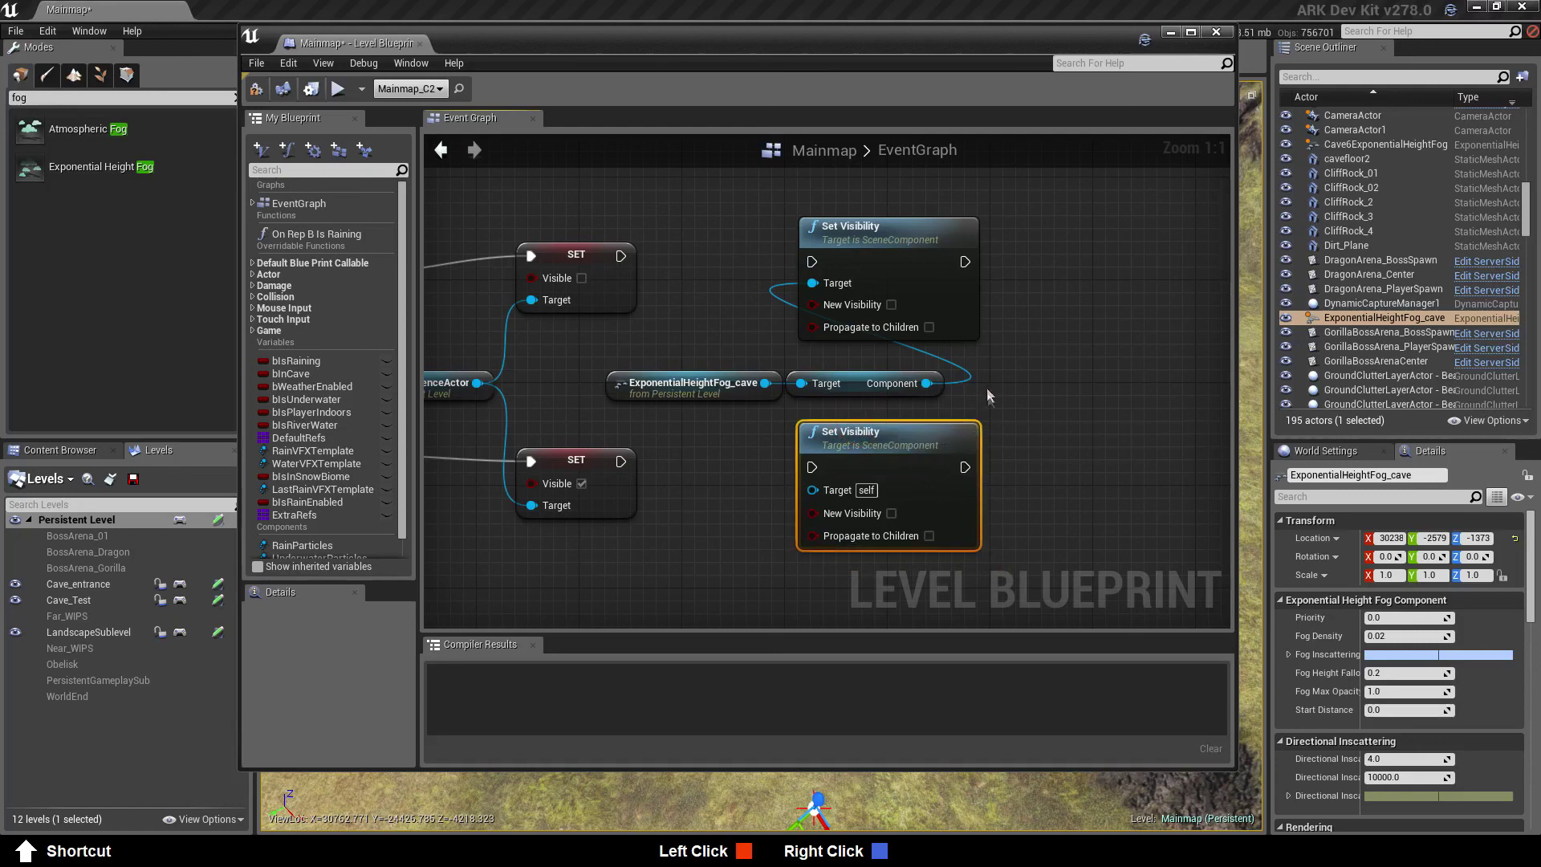
Connect the fog's Component output to the duplicate's Target, and each SET node's execution output to its corresponding Set Visibility node
{"action": "left_click_drag", "start_coordinate": [927, 382], "coordinate": [812, 490]}
{"action": "left_click_drag", "start_coordinate": [619, 461], "coordinate": [812, 467]}
{"action": "left_click_drag", "start_coordinate": [623, 263], "coordinate": [820, 267]}
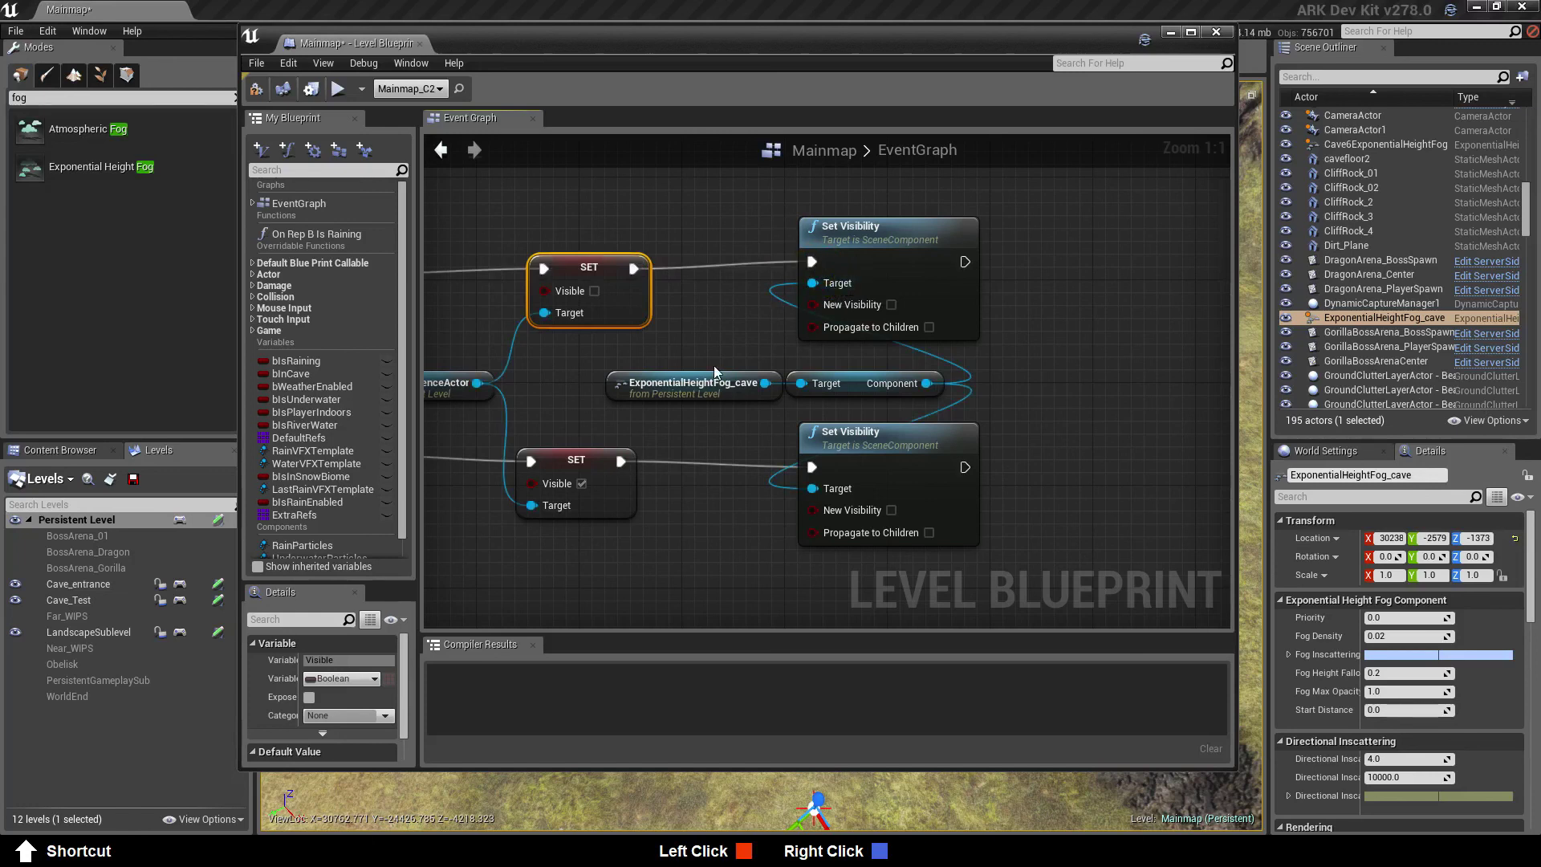
Enable New Visibility on the cave fog's upper Set Visibility node and leave it disabled on the lower one
{"action": "left_click", "coordinate": [891, 511]}
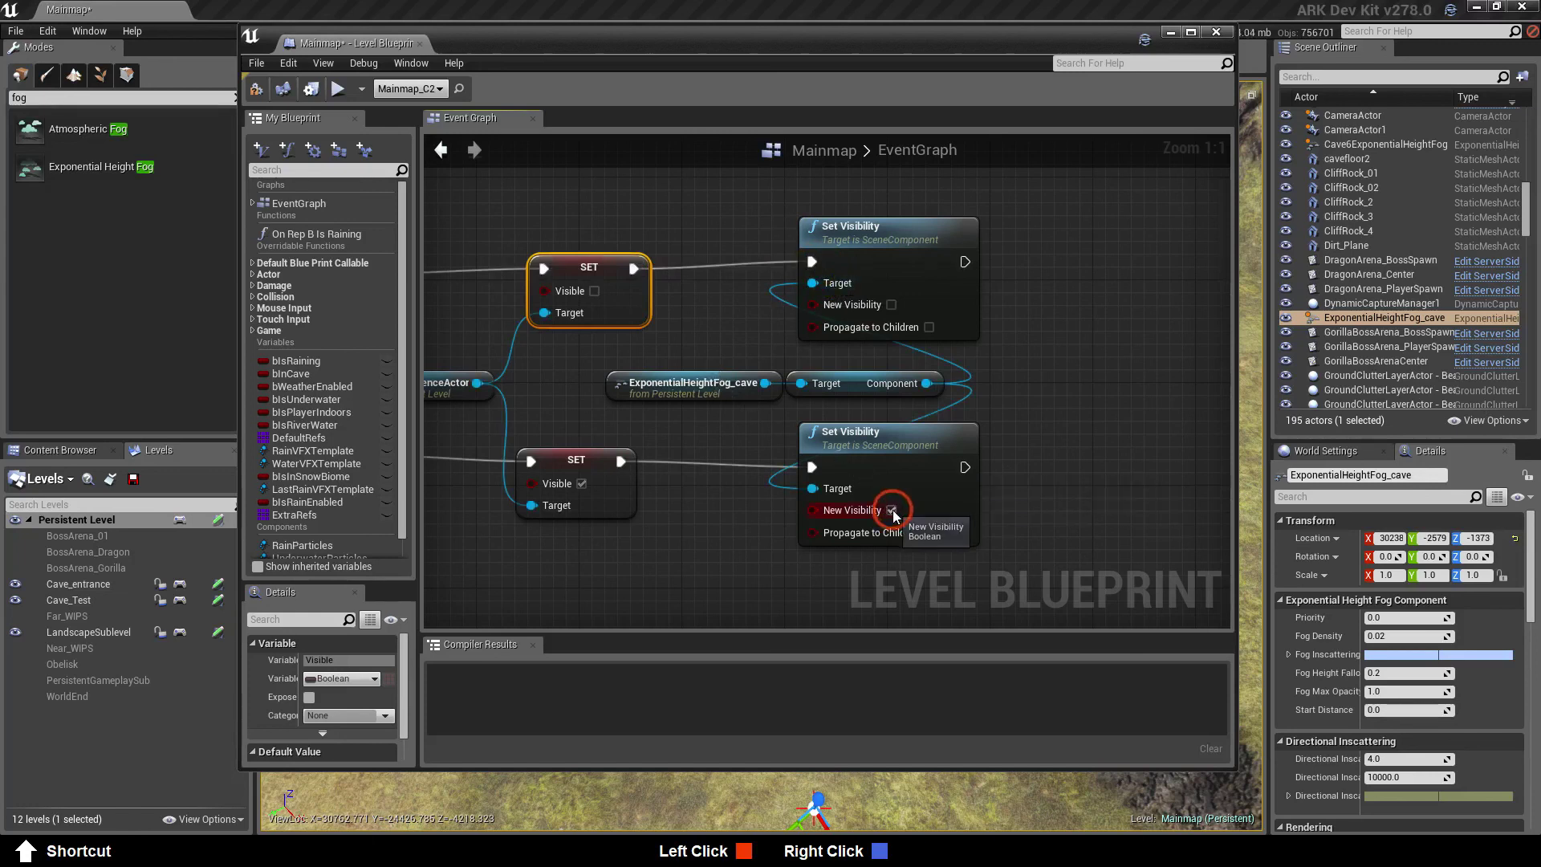
{"action": "right_click_drag", "start_coordinate": [1091, 431], "coordinate": [815, 464]}
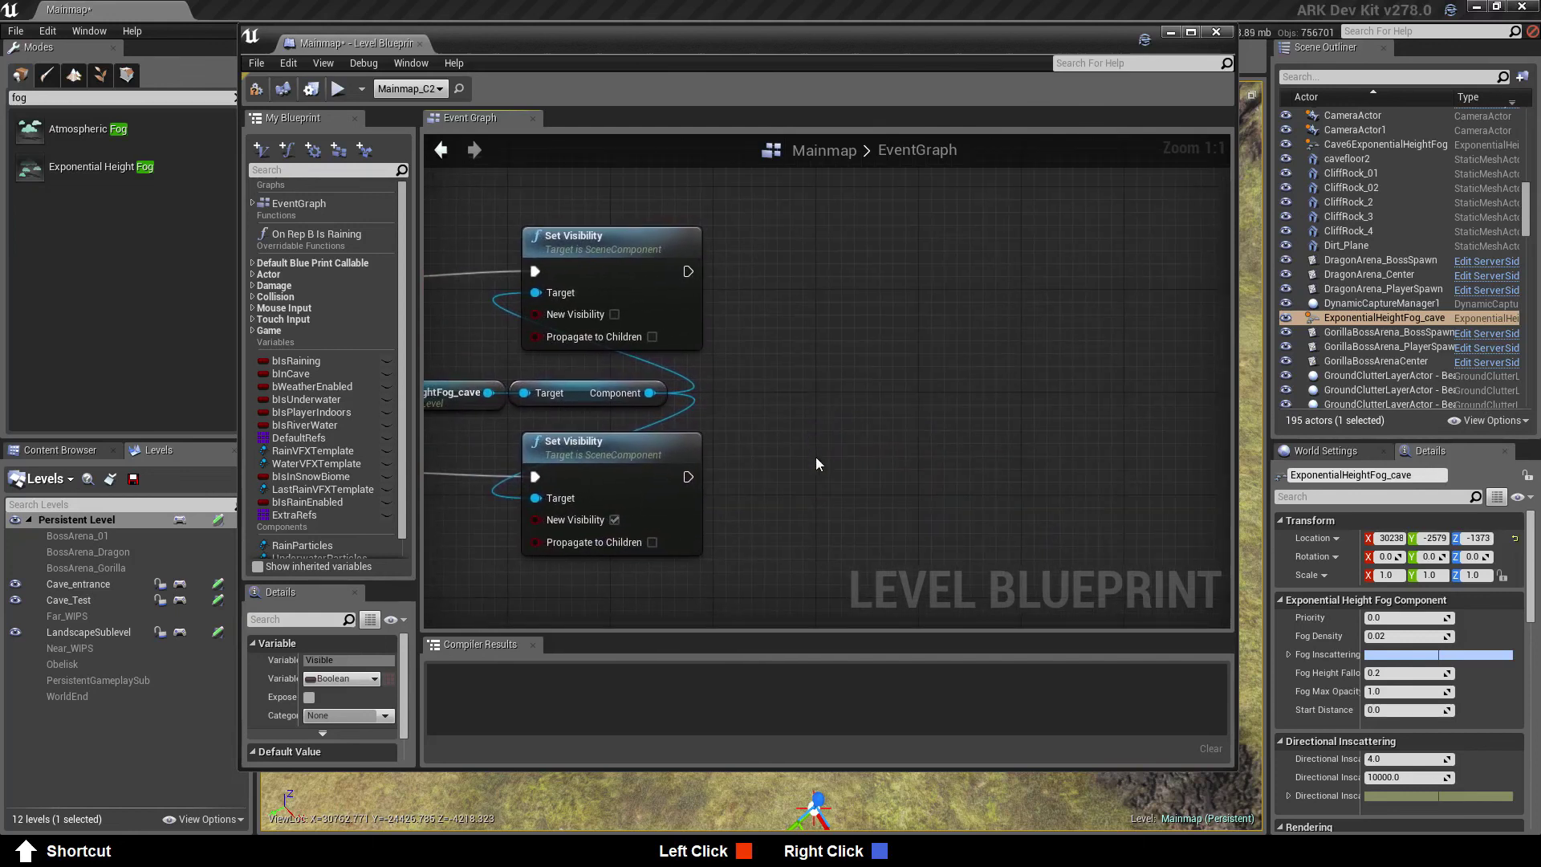
{"action": "left_click", "coordinate": [614, 520]}
{"action": "left_click", "coordinate": [614, 314]}
{"action": "right_click_drag", "start_coordinate": [708, 346], "coordinate": [944, 324]}
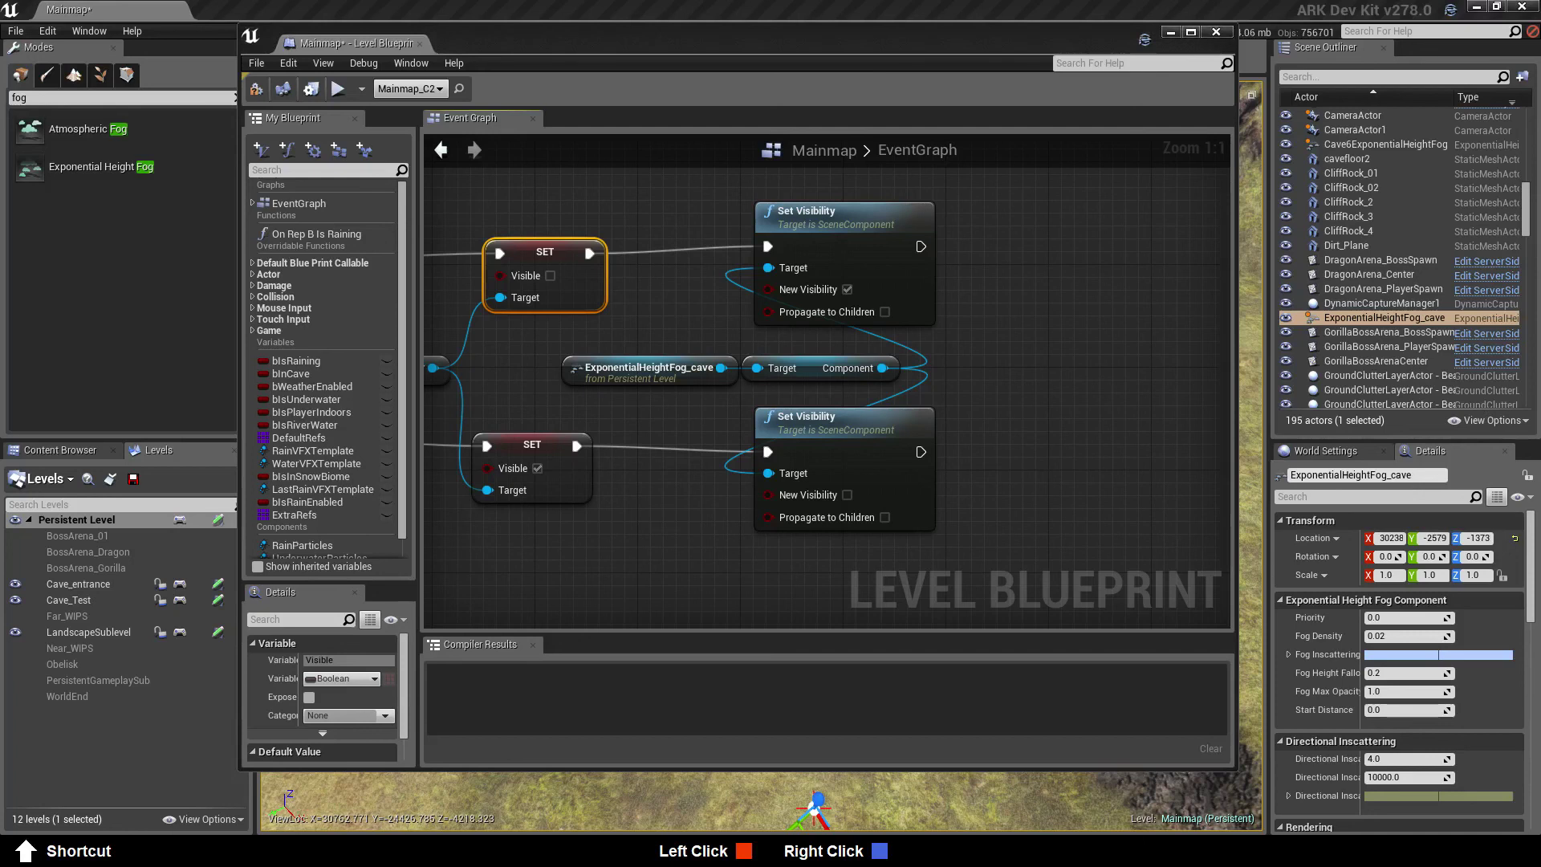
Copy the two Set Visibility nodes with their component node and paste them aligned after the originals, leaving space for another reference
{"action": "right_click_drag", "start_coordinate": [862, 407], "coordinate": [731, 444]}
{"action": "scroll", "coordinate": [829, 448], "scroll_direction": "down", "scroll_amount": 3}
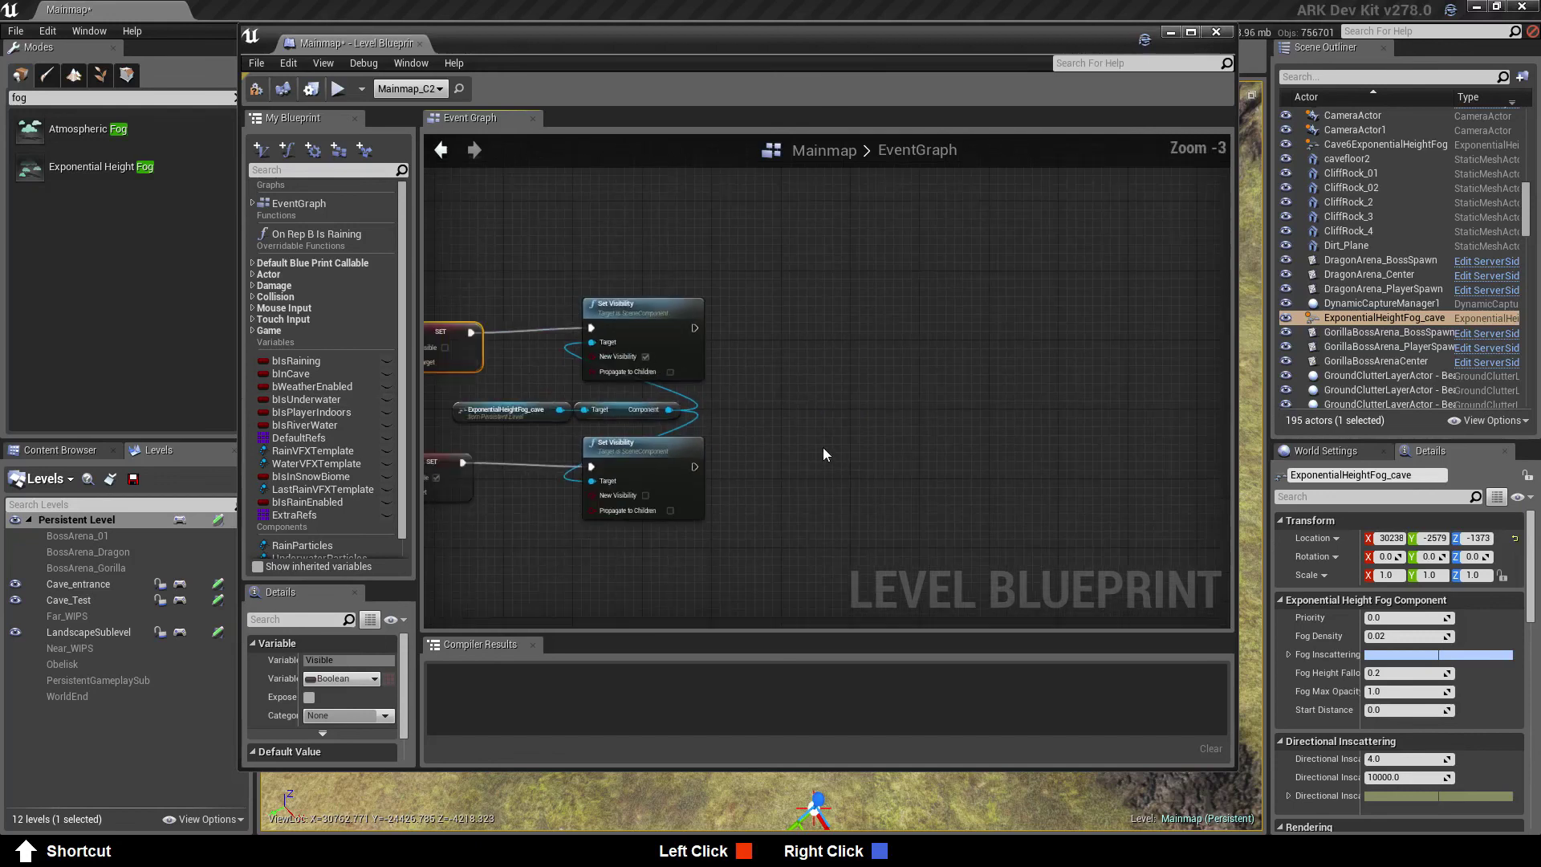
{"action": "left_click_drag", "start_coordinate": [768, 344], "coordinate": [710, 554]}
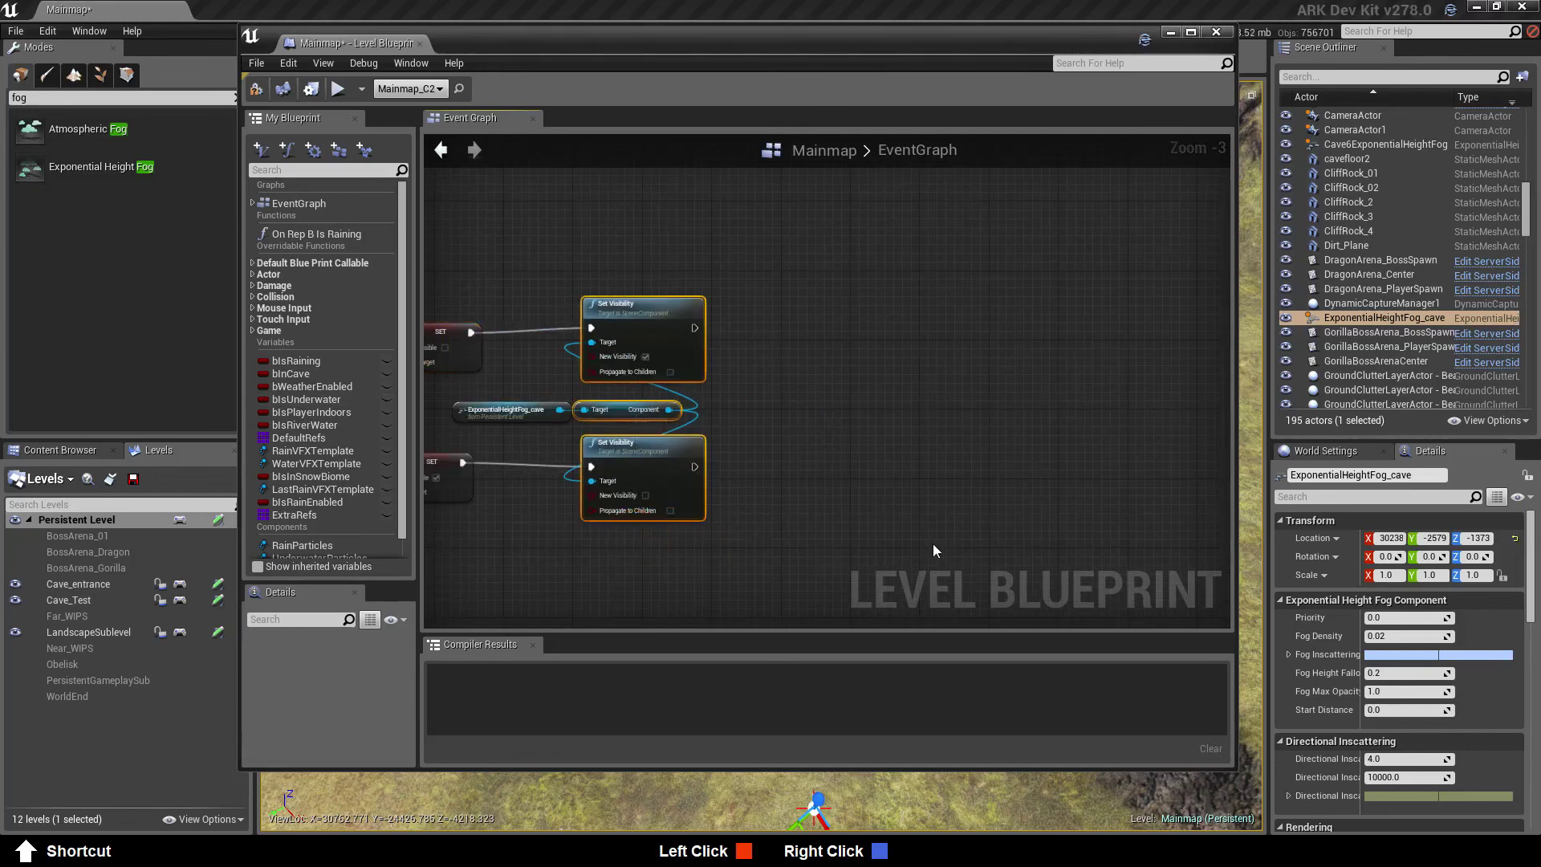
{"action": "left_click", "coordinate": [780, 413]}
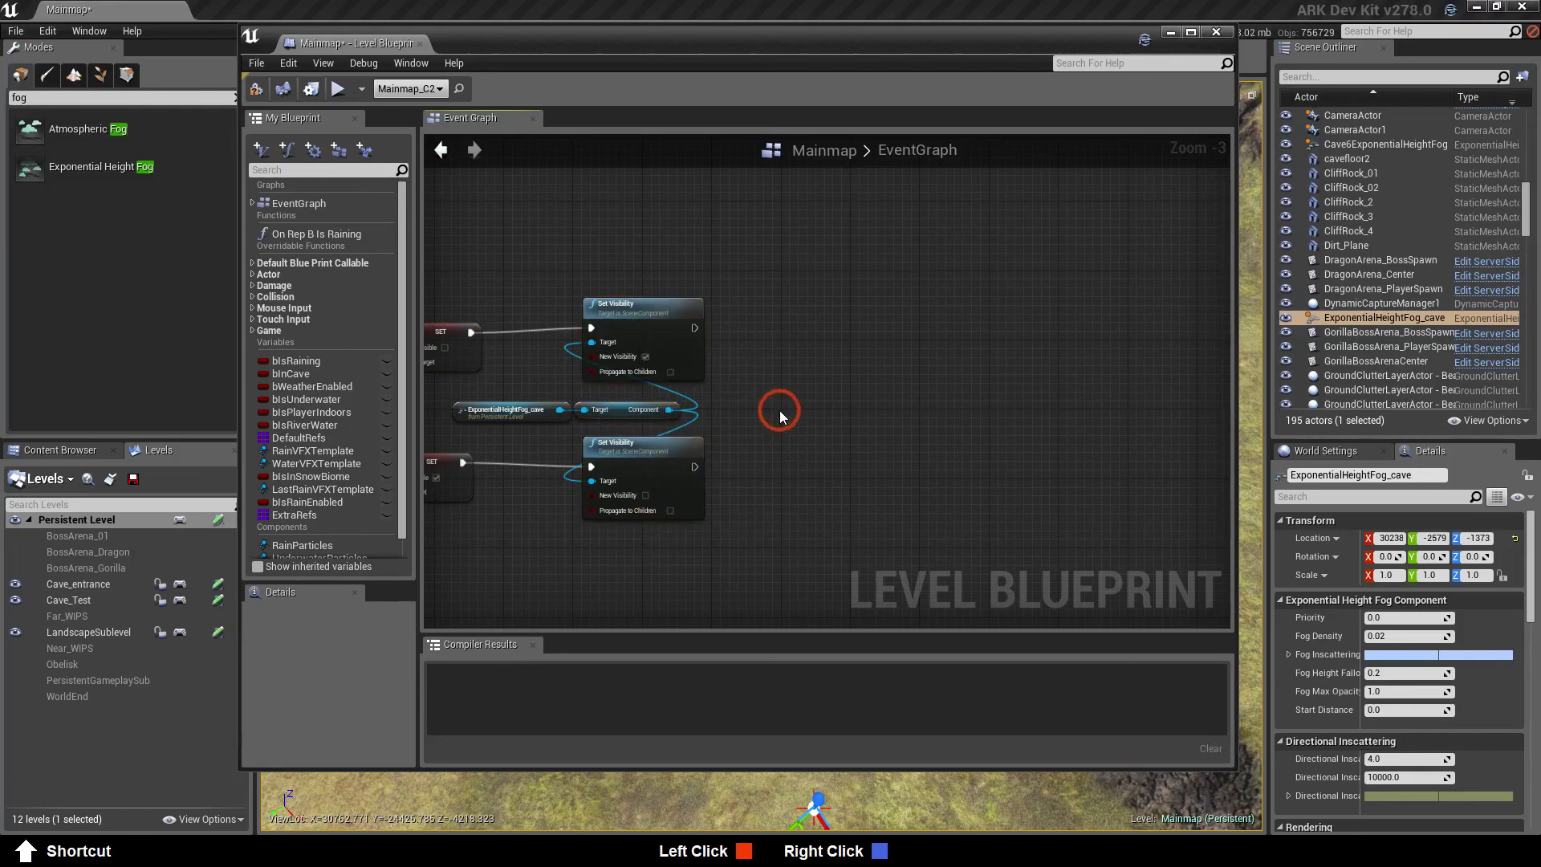
{"action": "key", "text": "ctrl+v"}
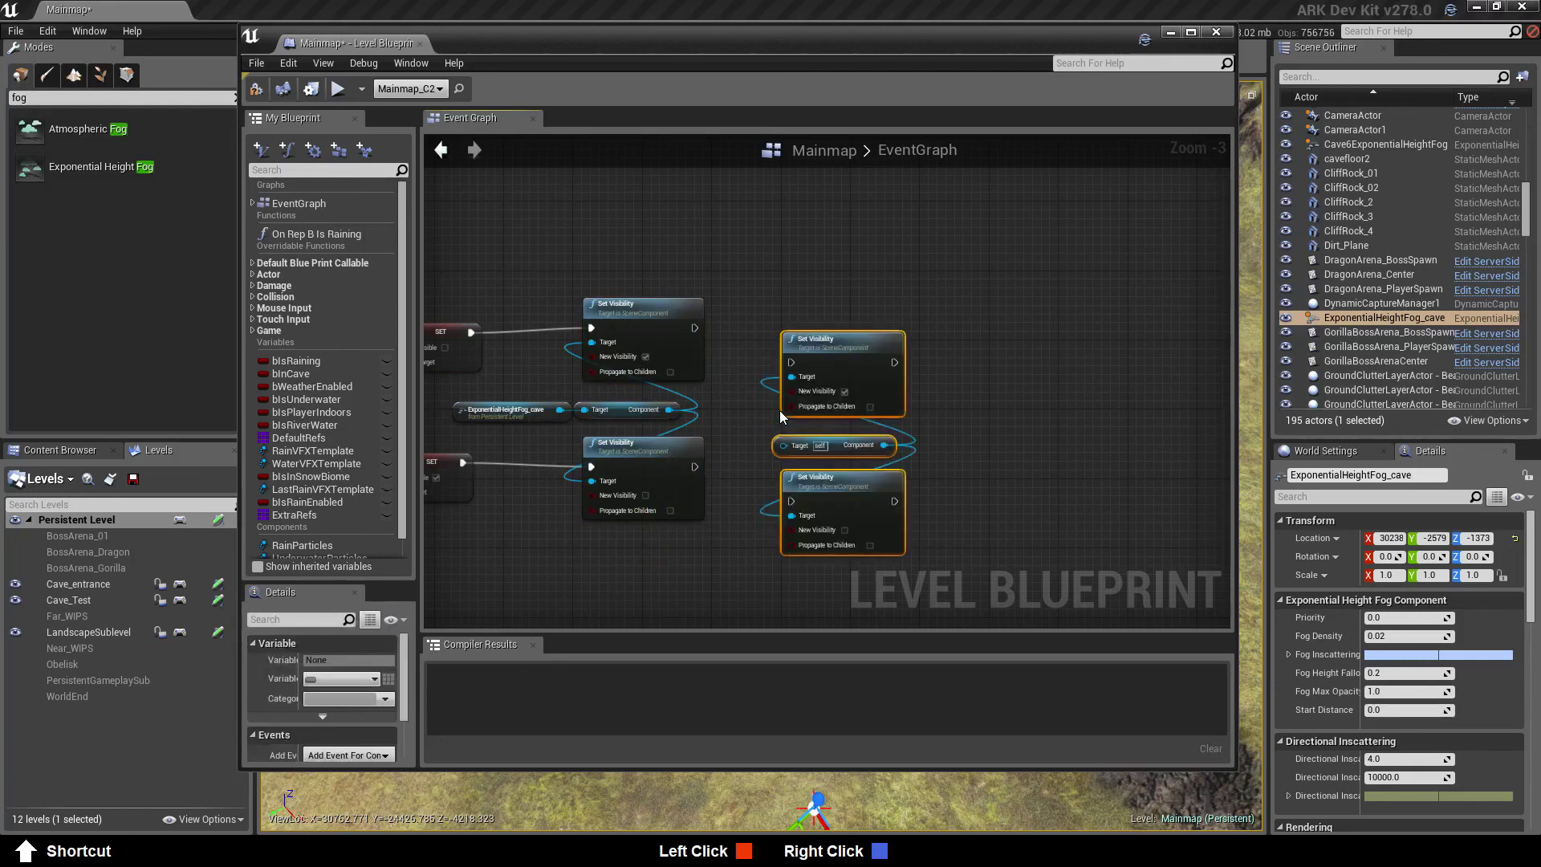
{"action": "left_click_drag", "start_coordinate": [825, 371], "coordinate": [894, 336]}
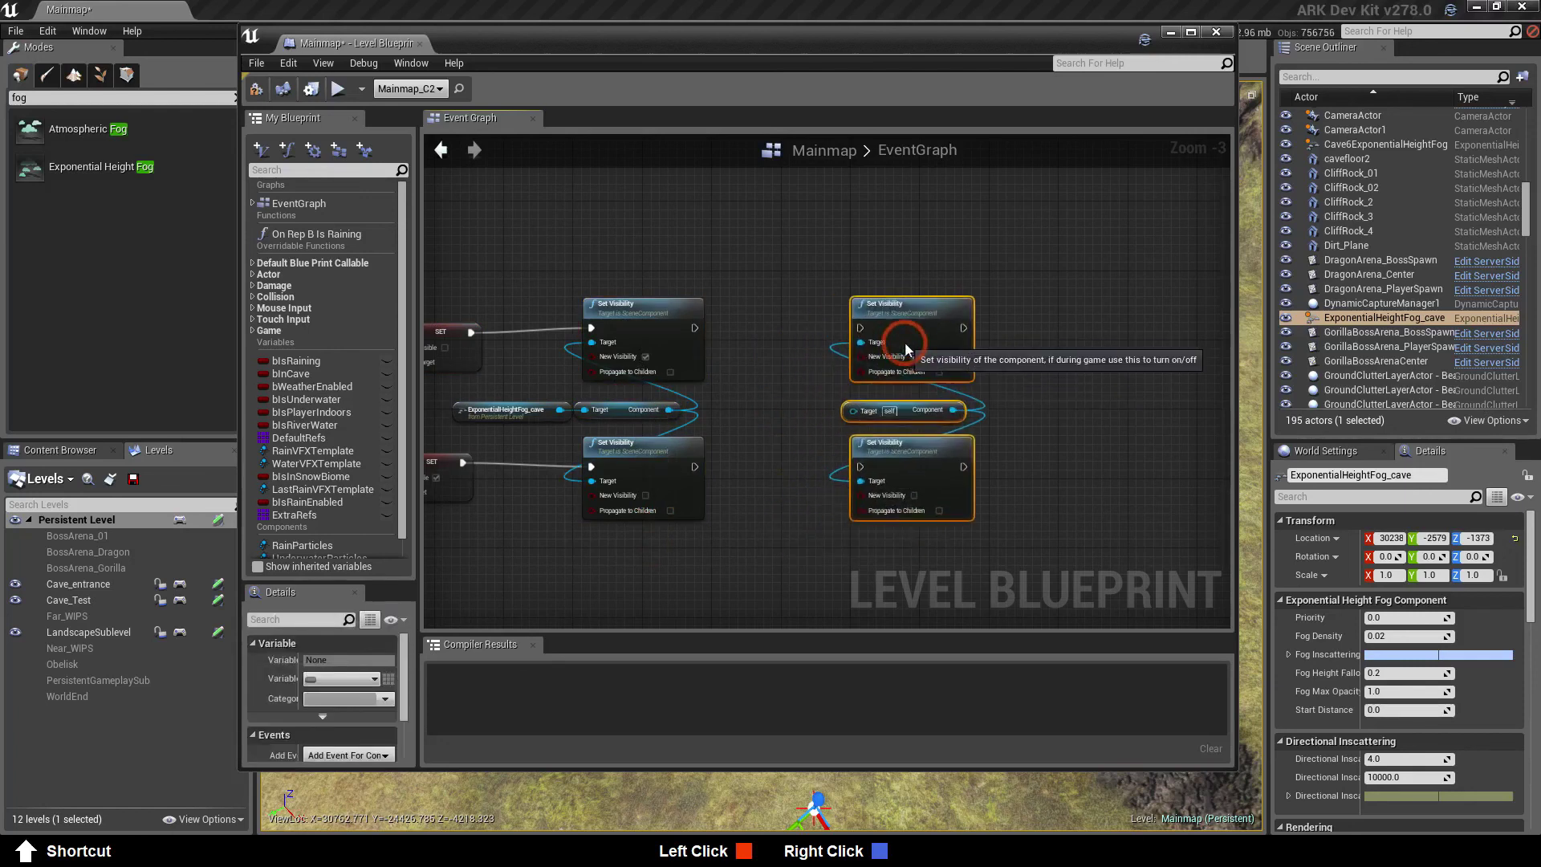
{"action": "left_click", "coordinate": [1085, 354]}
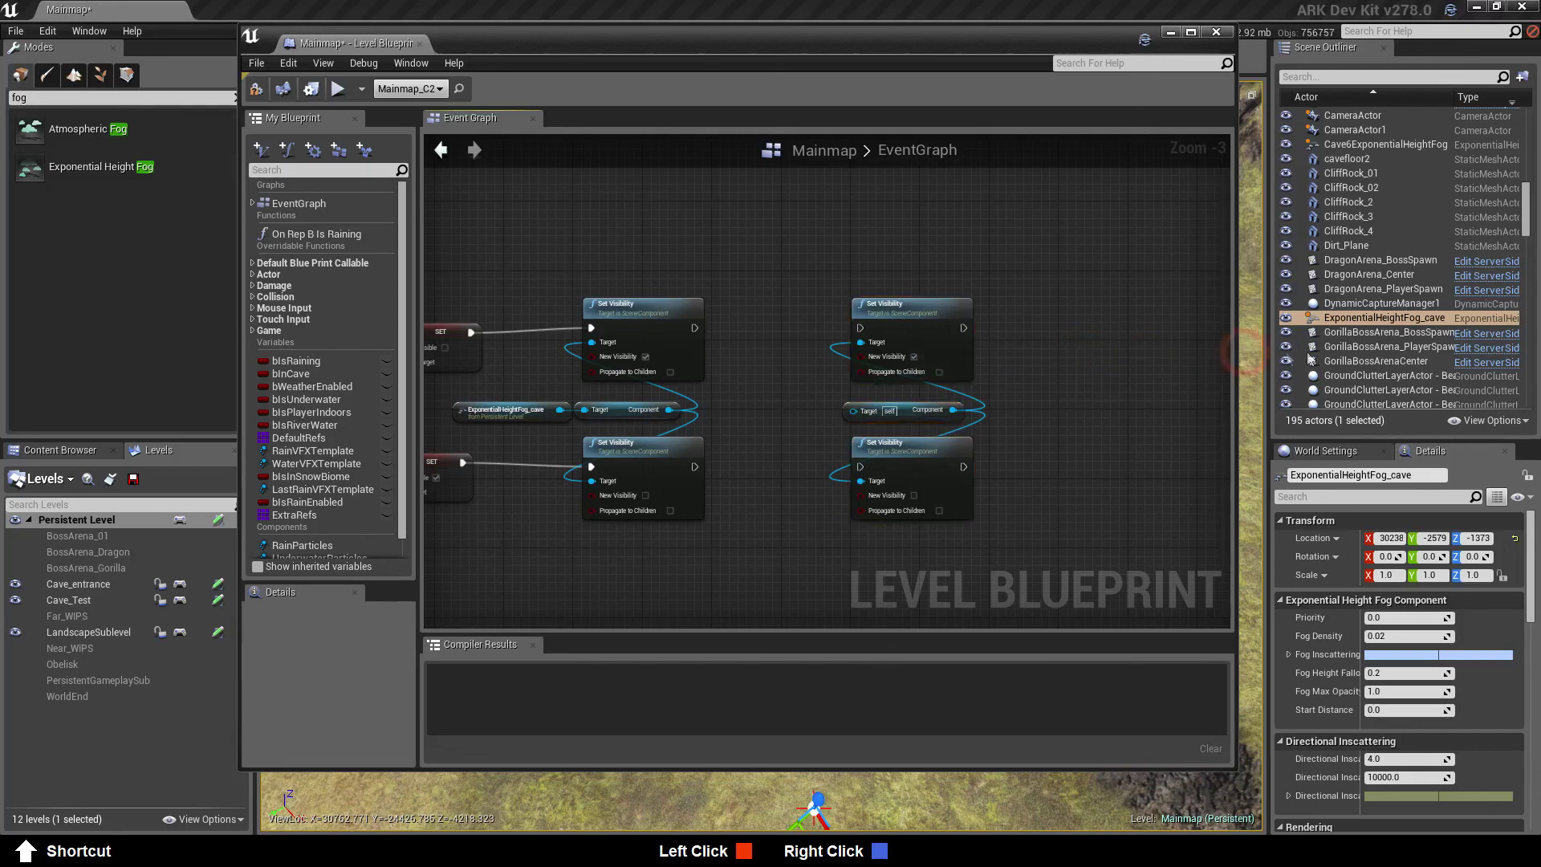
Filter the scene actors by "fog", add a WeatherGlobalOutdoorFog reference to the graph, and connect it to the pasted component node's Target
{"action": "left_click", "coordinate": [1321, 74]}
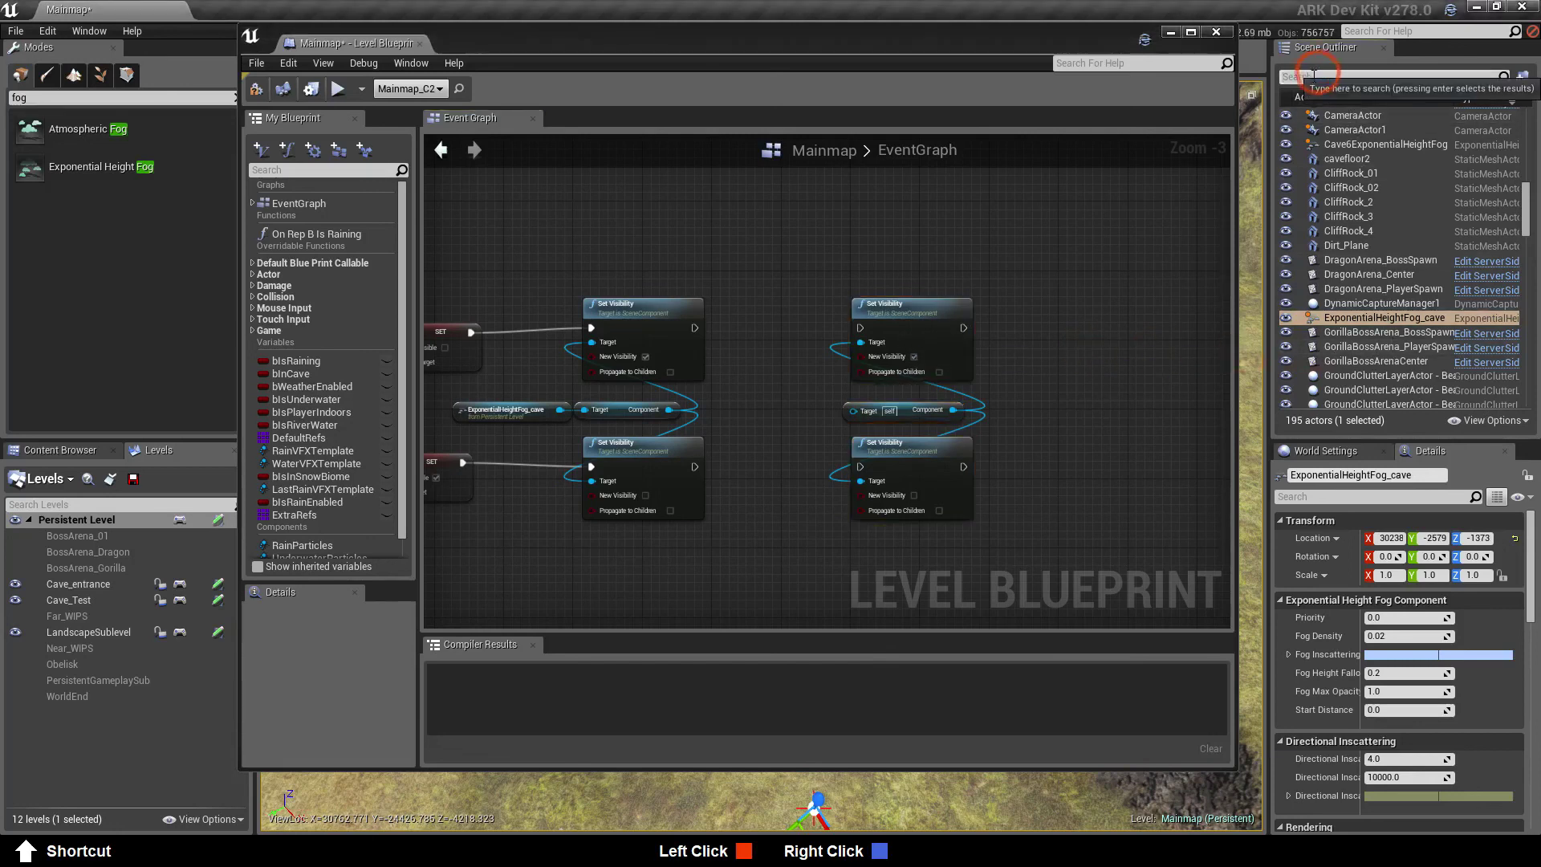
{"action": "type", "text": "fog"}
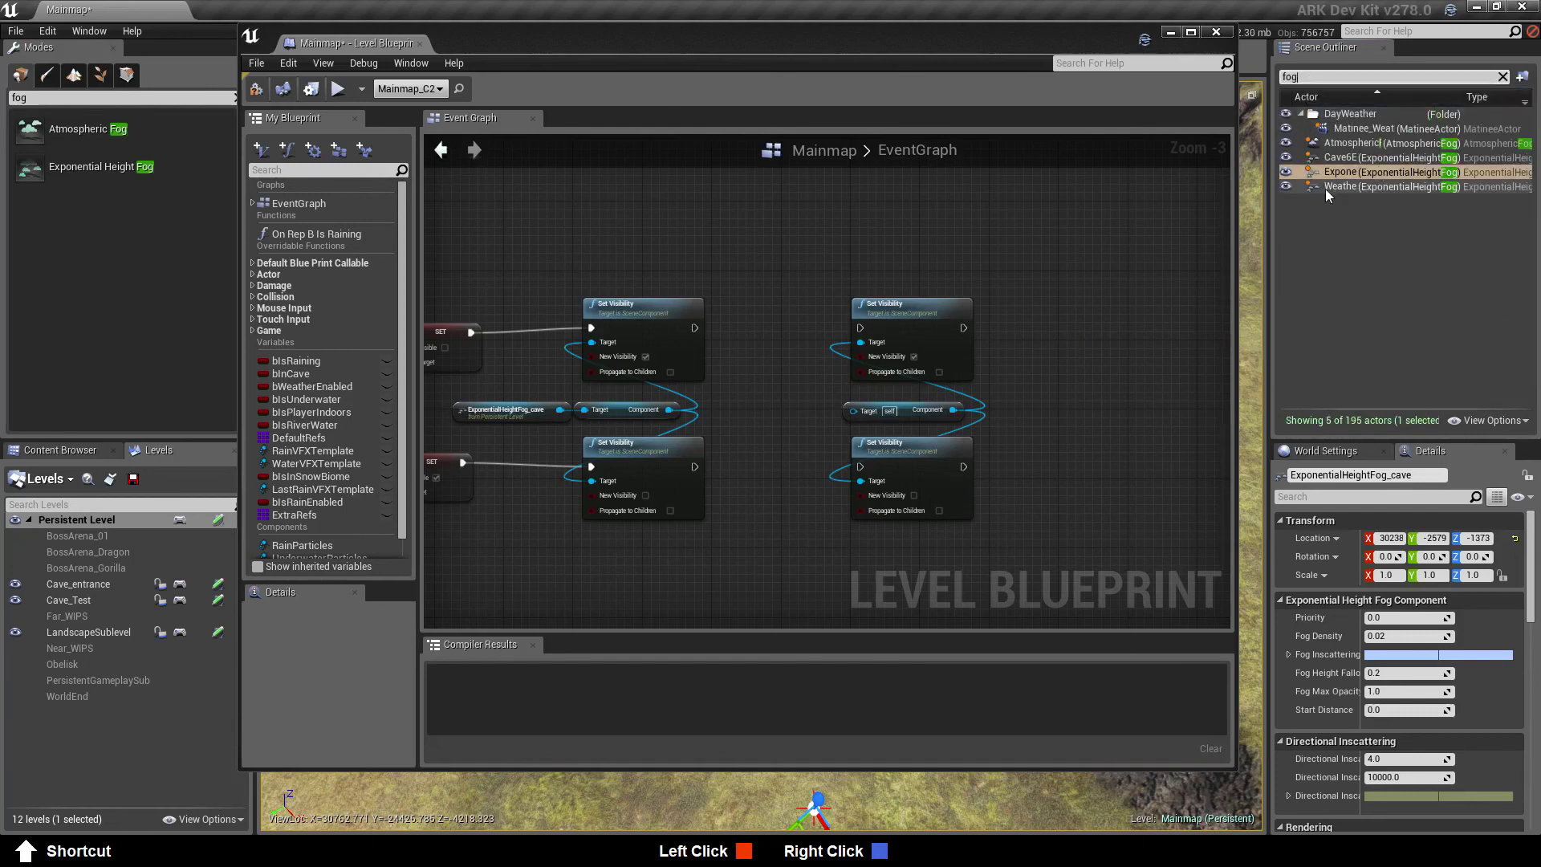
{"action": "left_click_drag", "start_coordinate": [1337, 186], "coordinate": [753, 415]}
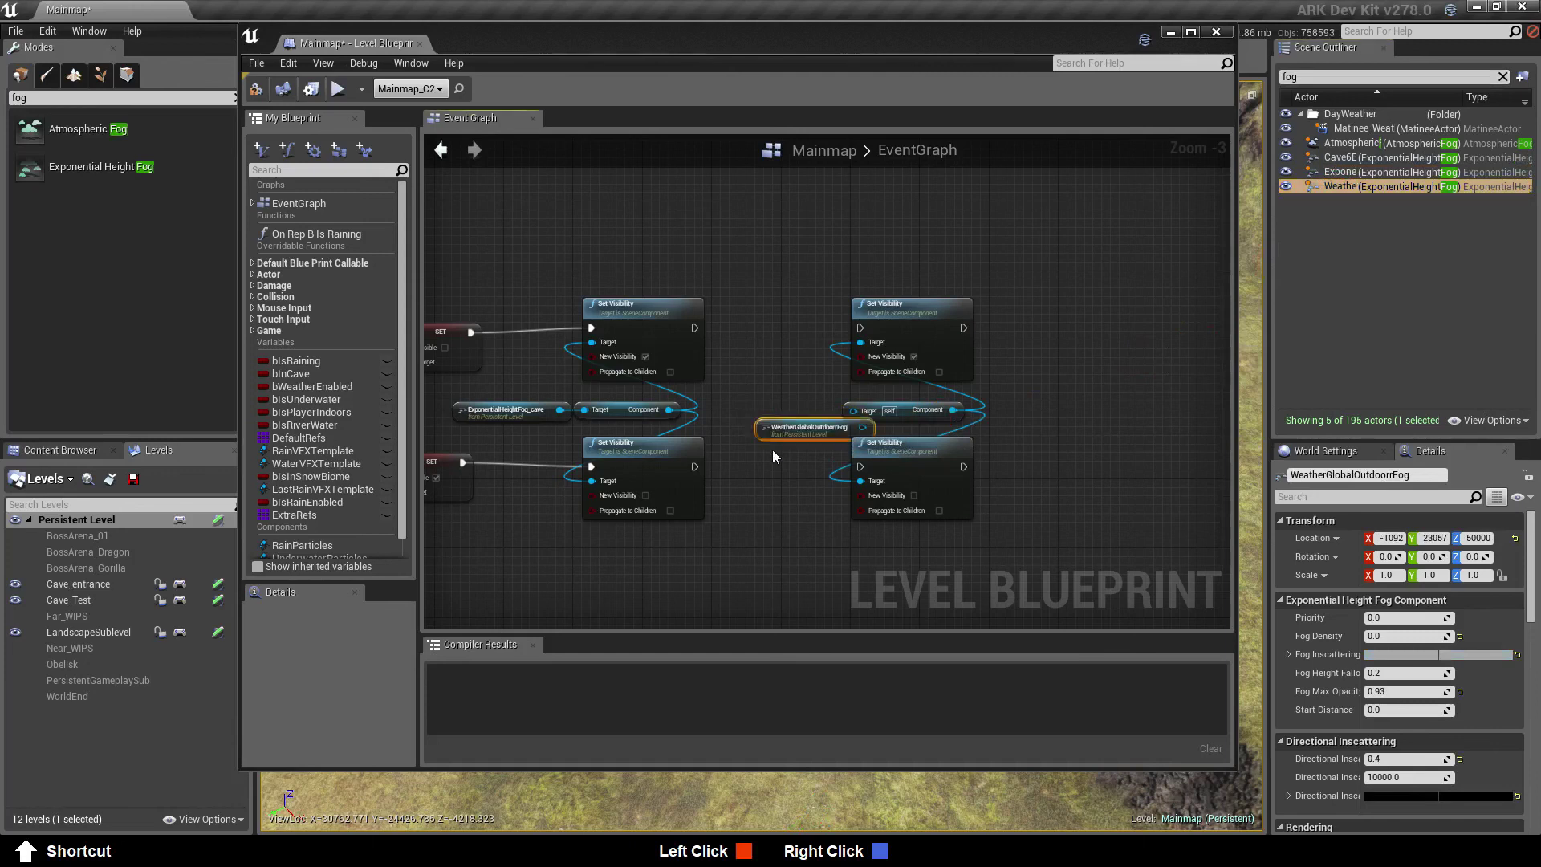
{"action": "left_click_drag", "start_coordinate": [805, 423], "coordinate": [854, 411]}
{"action": "scroll", "coordinate": [809, 456], "scroll_direction": "up", "scroll_amount": 3}
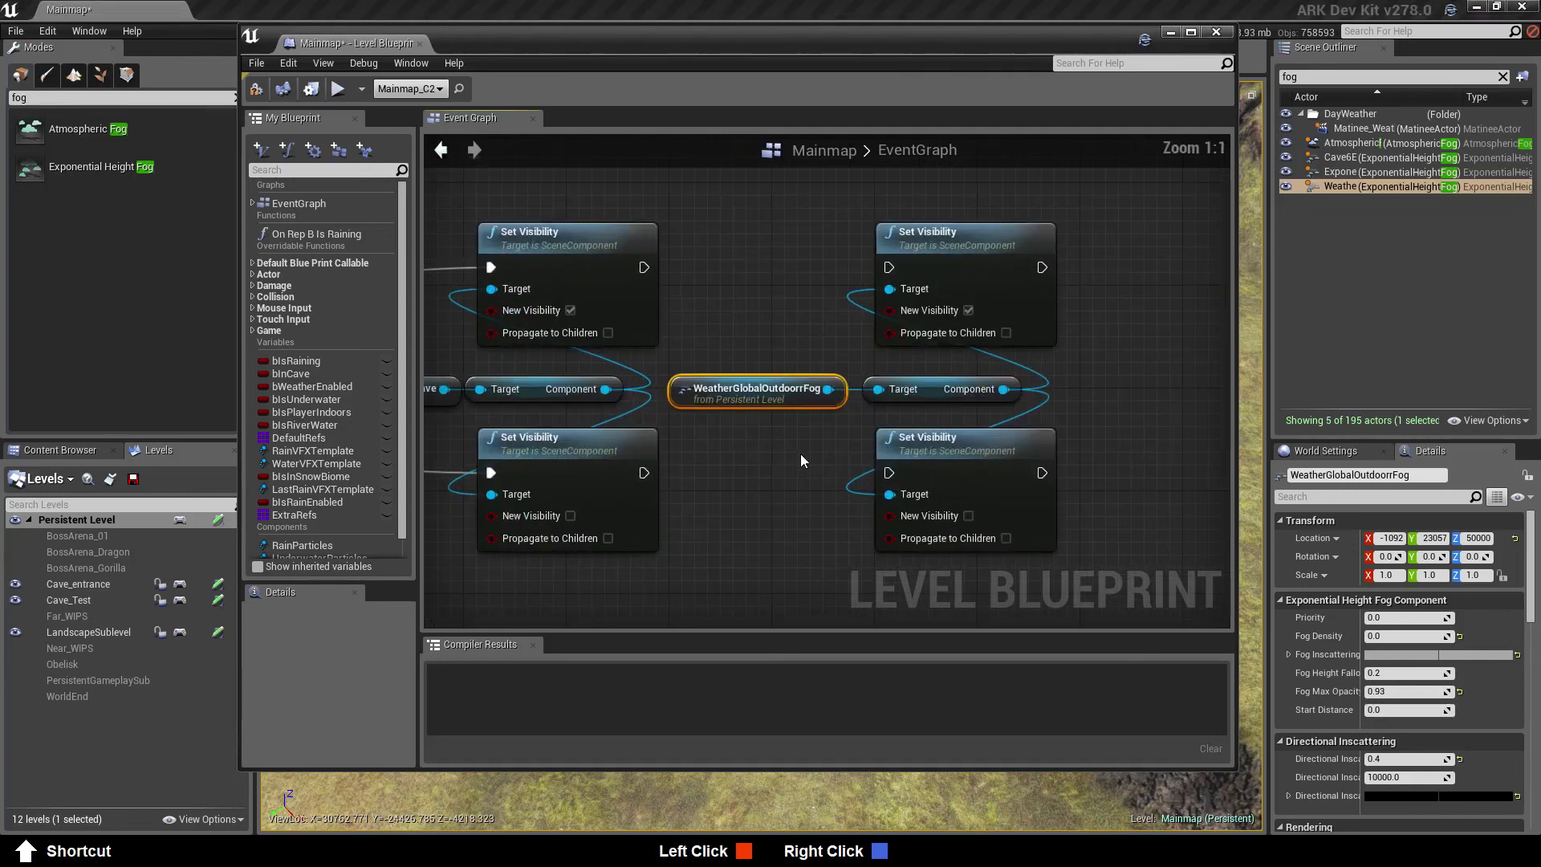
Chain the cave fog's Set Visibility nodes into the pasted pair and enable New Visibility on the pasted lower node
{"action": "left_click_drag", "start_coordinate": [643, 267], "coordinate": [888, 271]}
{"action": "left_click_drag", "start_coordinate": [643, 473], "coordinate": [889, 473]}
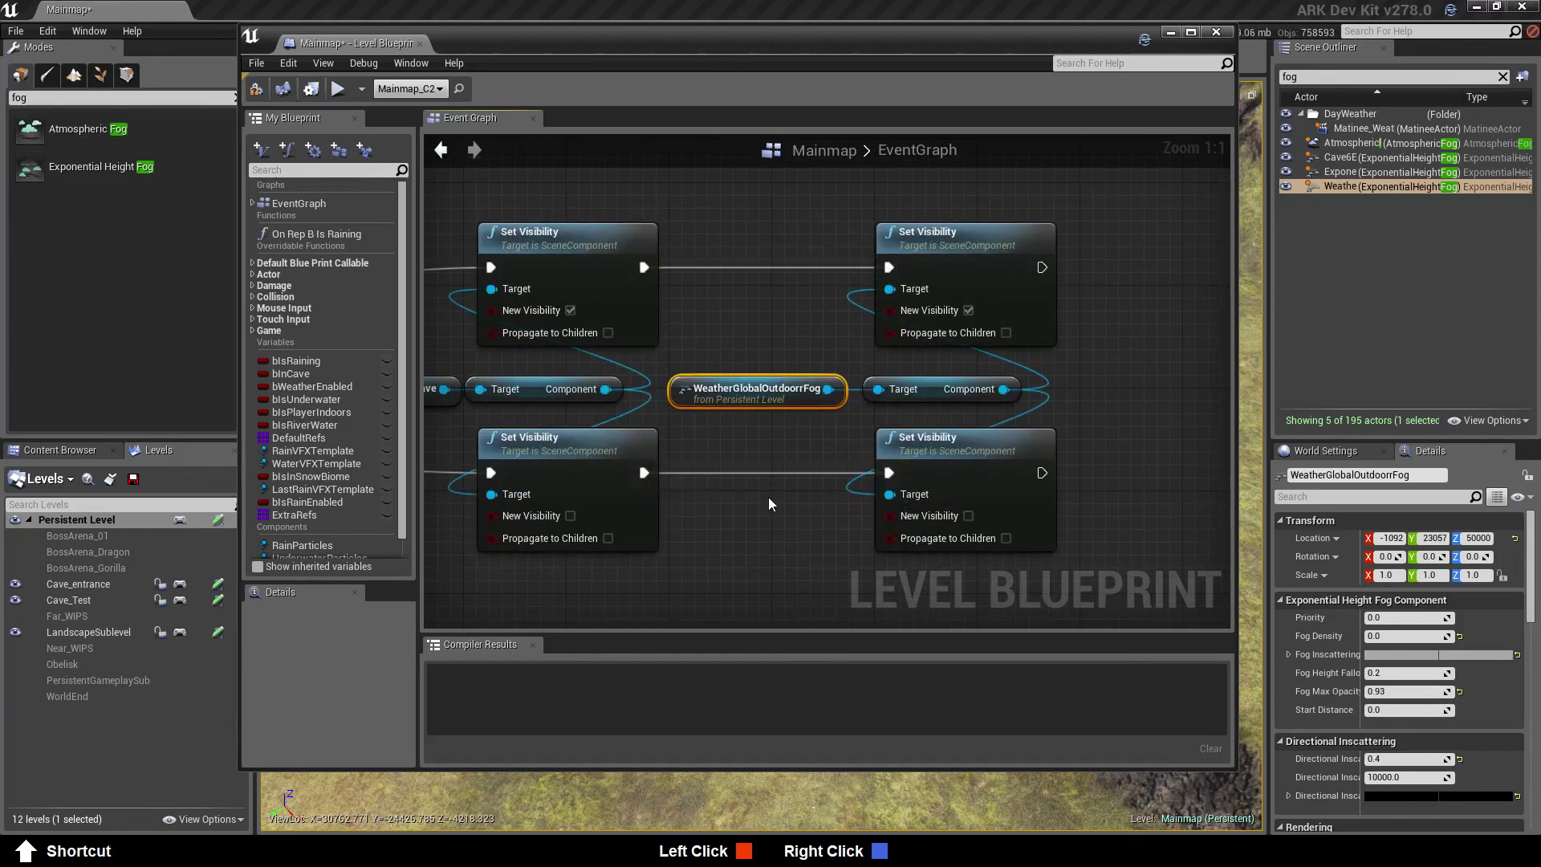
{"action": "left_click", "coordinate": [968, 516]}
Maximize the level blueprint and review the cave and light volume event chains through to the outdoor fog nodes
{"action": "scroll", "coordinate": [736, 482], "scroll_direction": "down", "scroll_amount": 5}
{"action": "right_click_drag", "start_coordinate": [606, 506], "coordinate": [880, 524]}
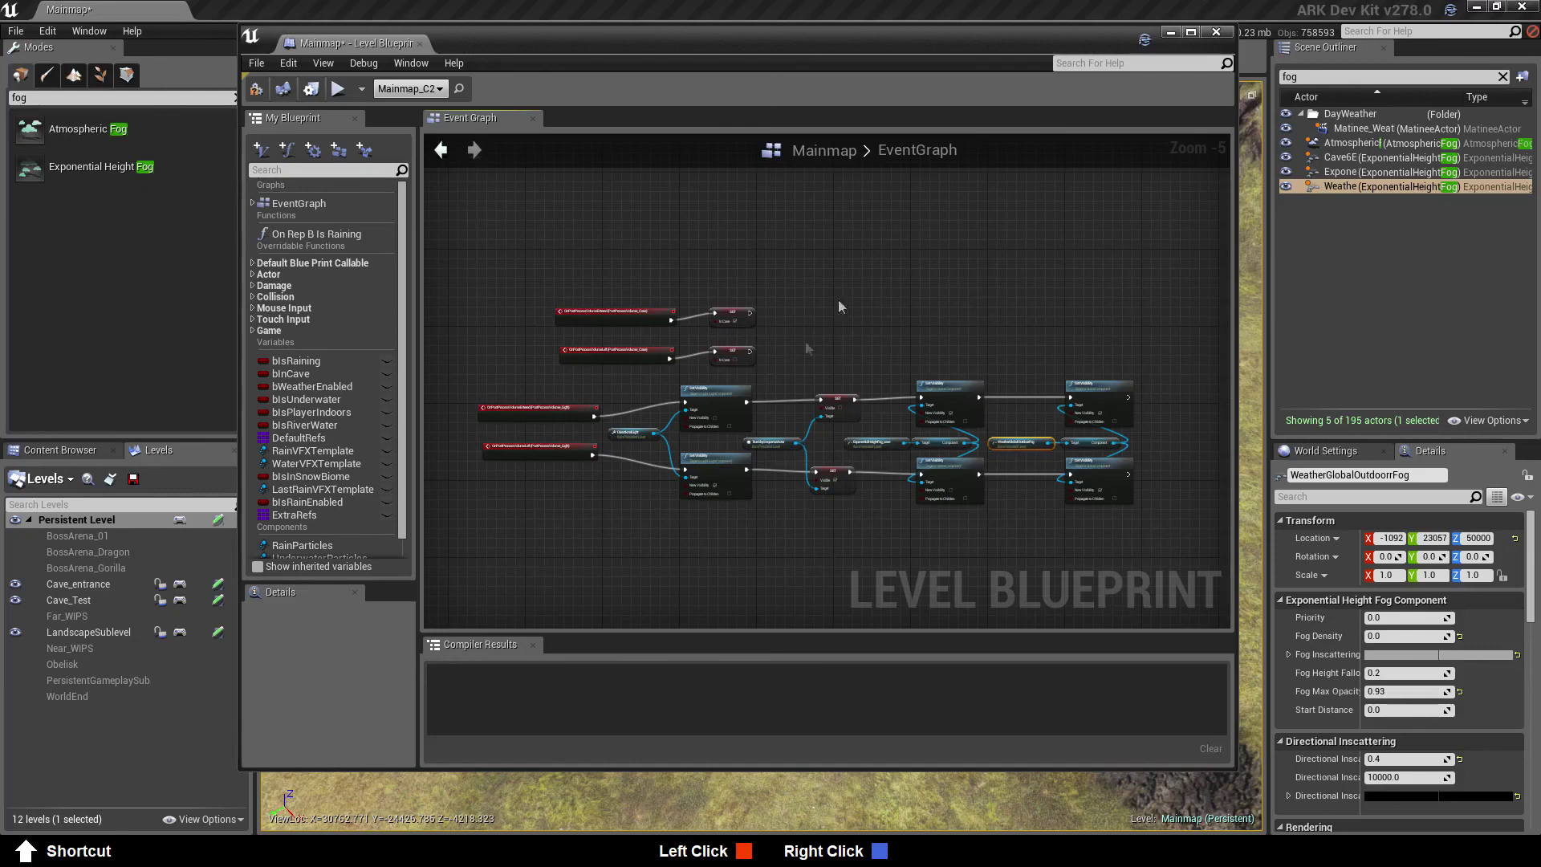
{"action": "left_click", "coordinate": [1191, 32]}
{"action": "scroll", "coordinate": [522, 293], "scroll_direction": "up", "scroll_amount": 5}
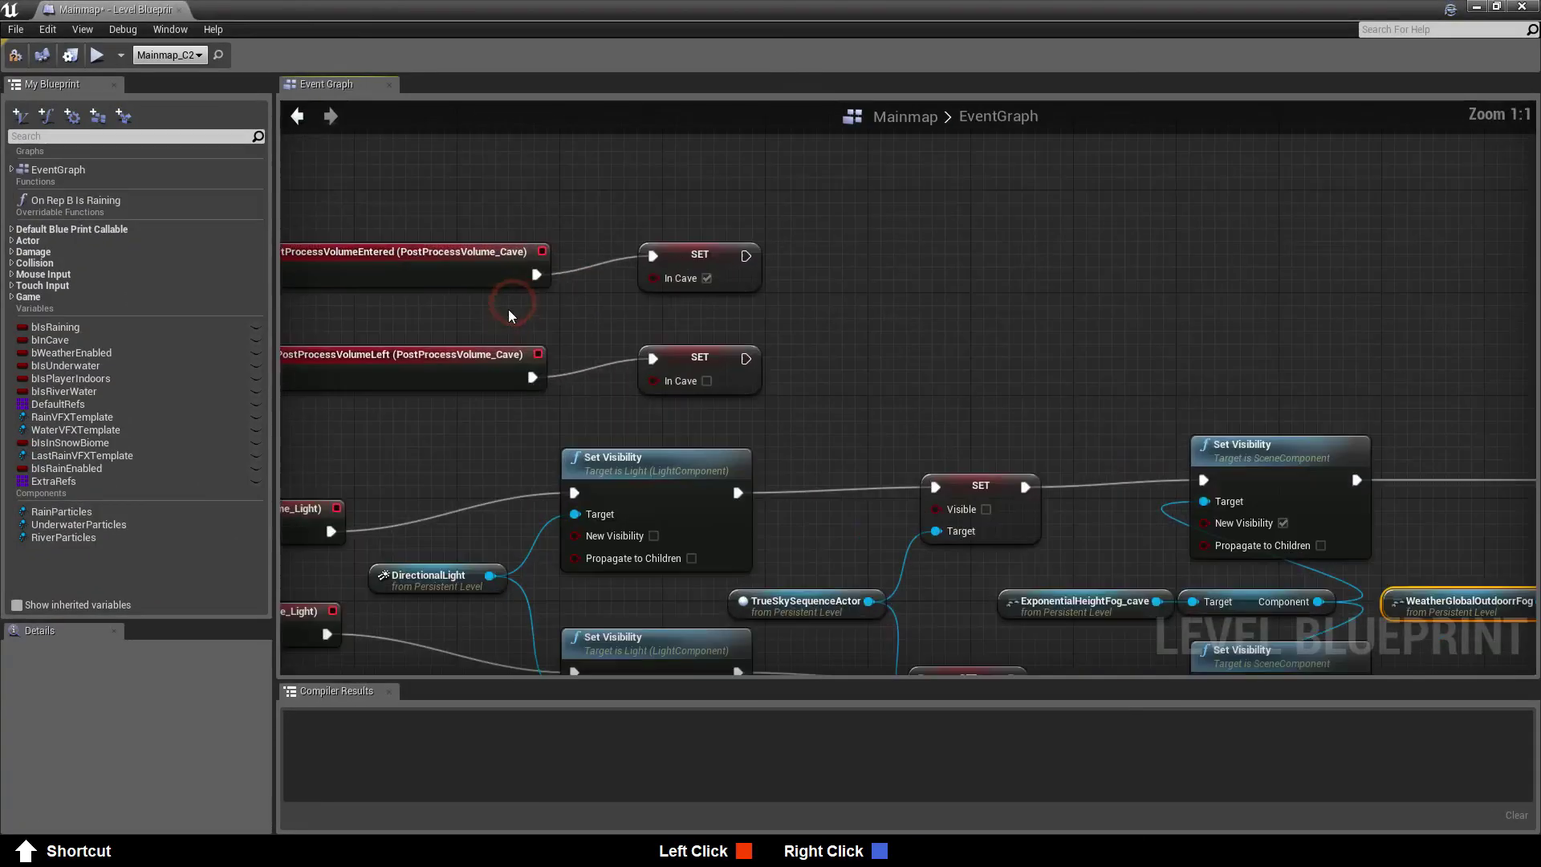
{"action": "right_click_drag", "start_coordinate": [634, 401], "coordinate": [867, 416]}
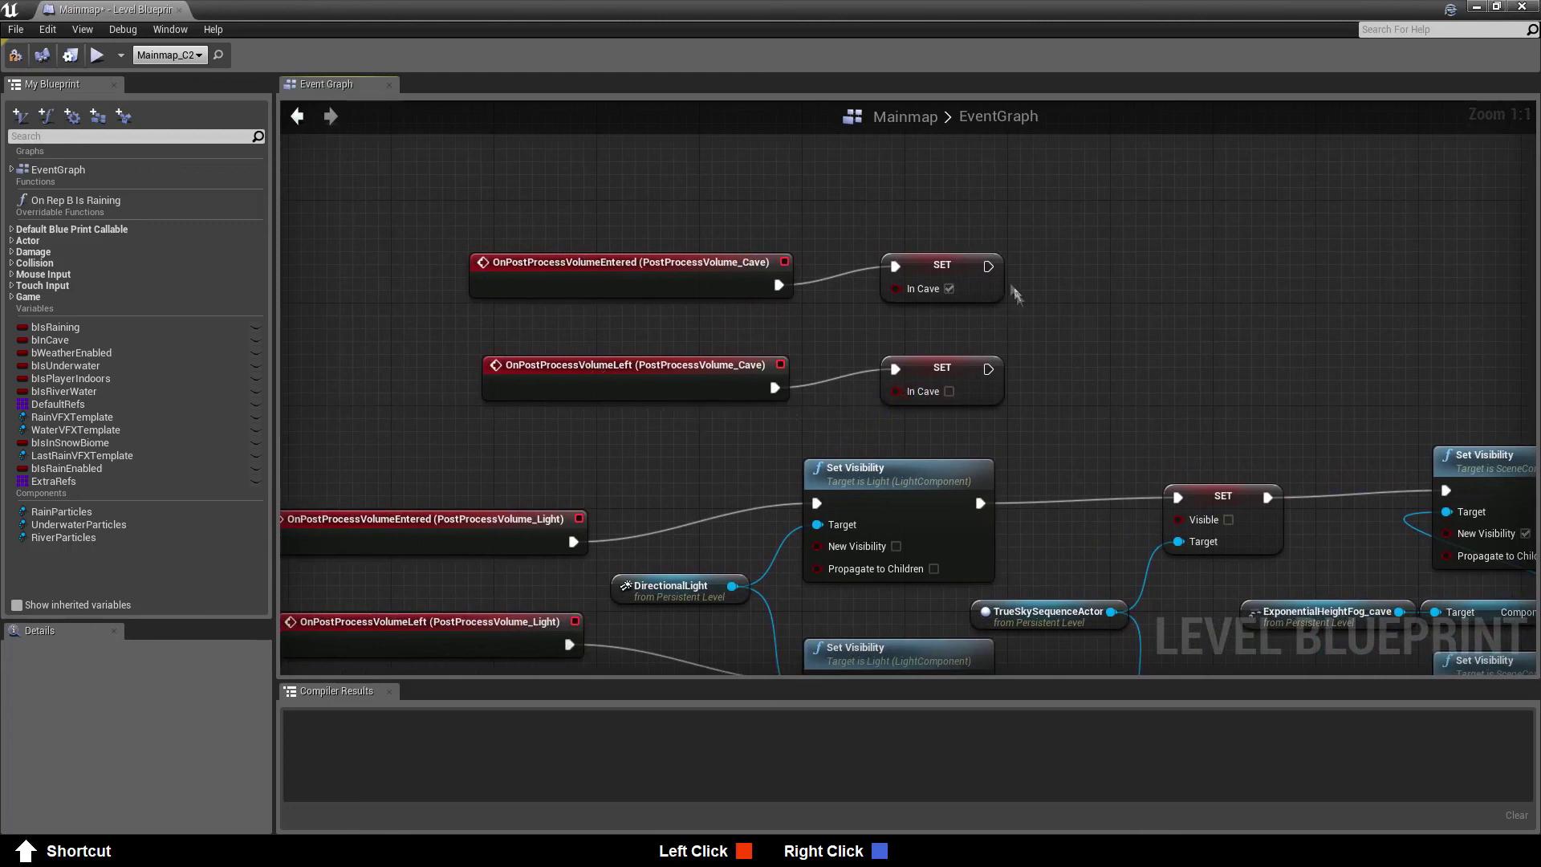
{"action": "right_click_drag", "start_coordinate": [706, 489], "coordinate": [674, 240]}
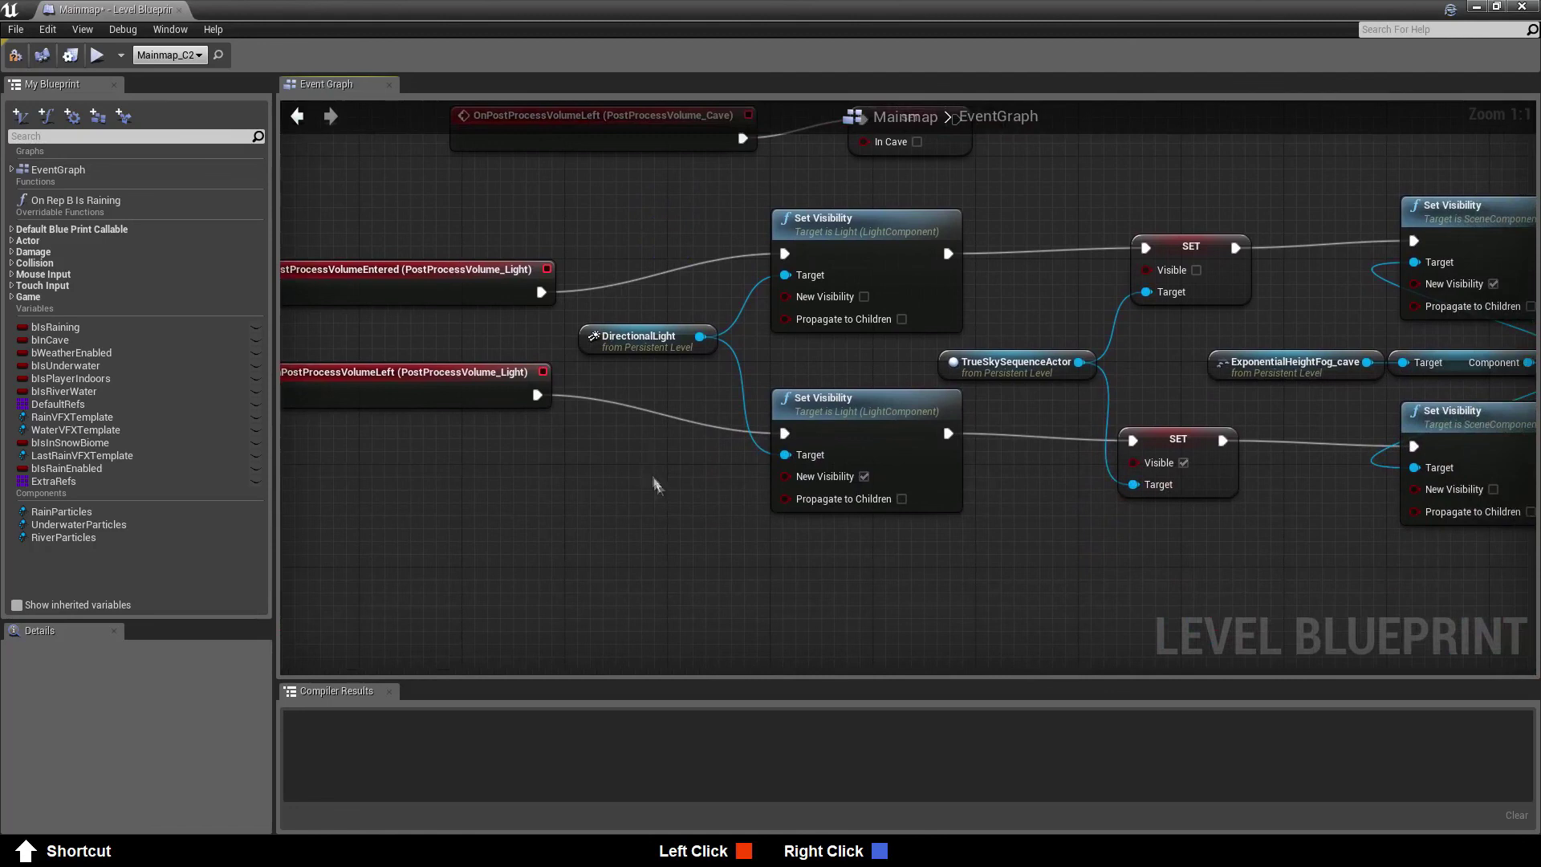
{"action": "right_click_drag", "start_coordinate": [1009, 553], "coordinate": [432, 559]}
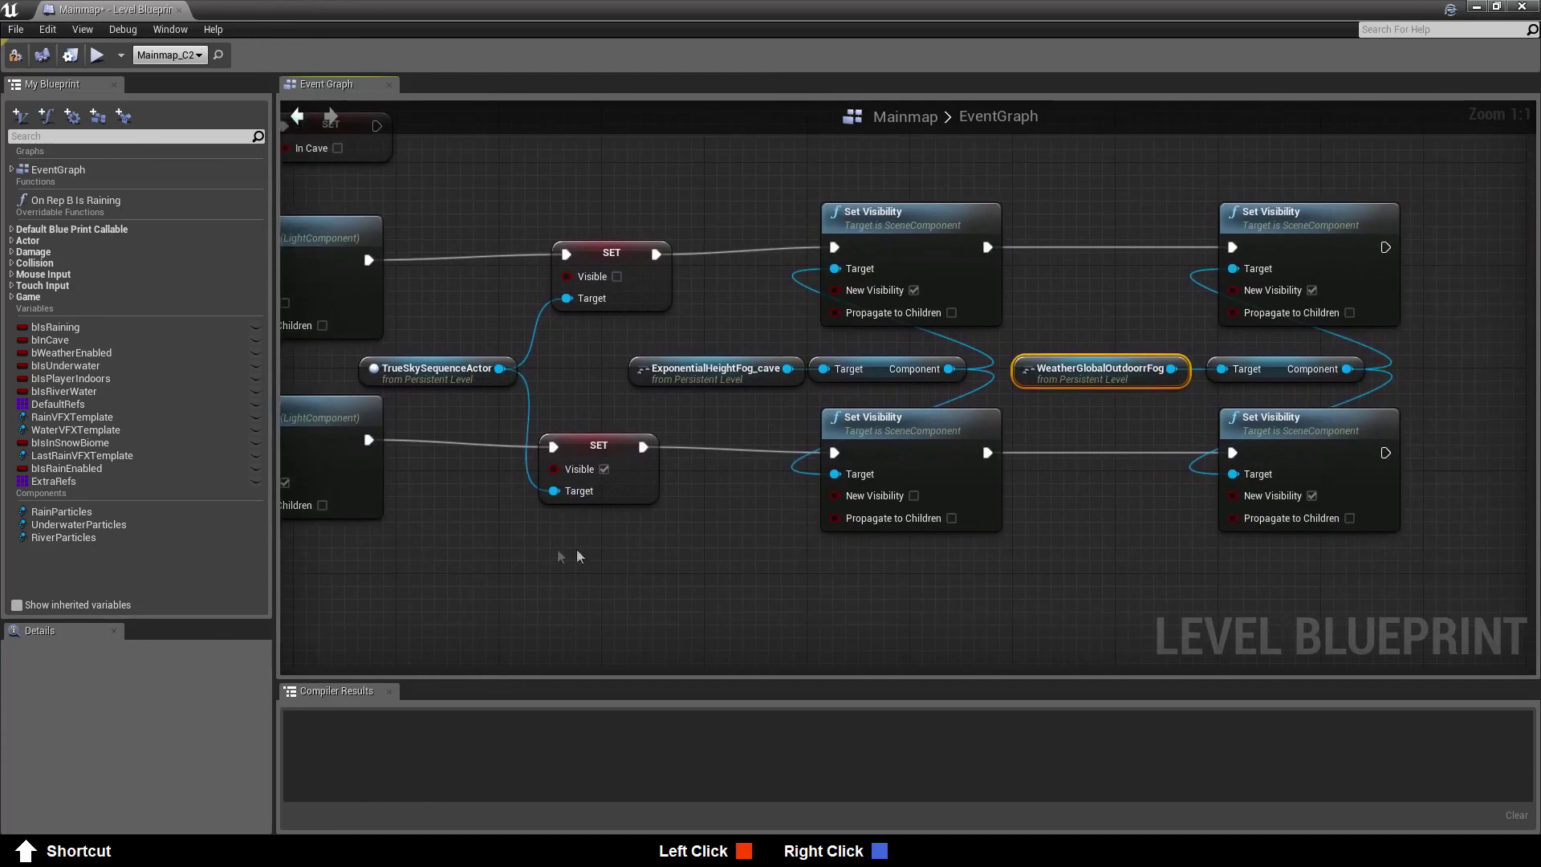
{"action": "right_click_drag", "start_coordinate": [1056, 541], "coordinate": [1163, 575]}
{"action": "scroll", "coordinate": [1163, 575], "scroll_direction": "down", "scroll_amount": 4}
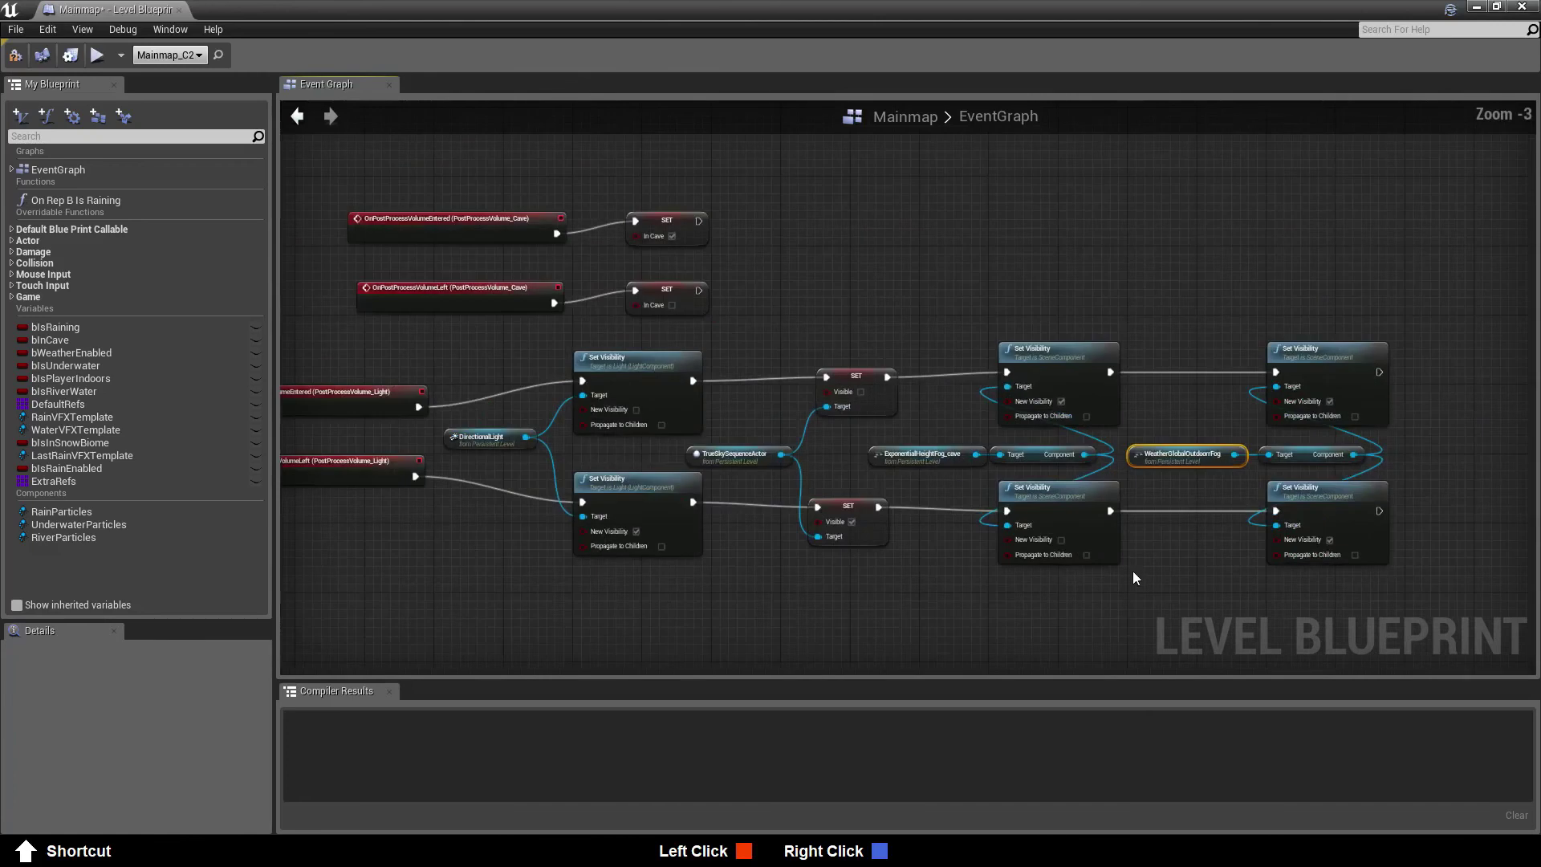
{"action": "scroll", "coordinate": [902, 309], "scroll_direction": "down", "scroll_amount": 1}
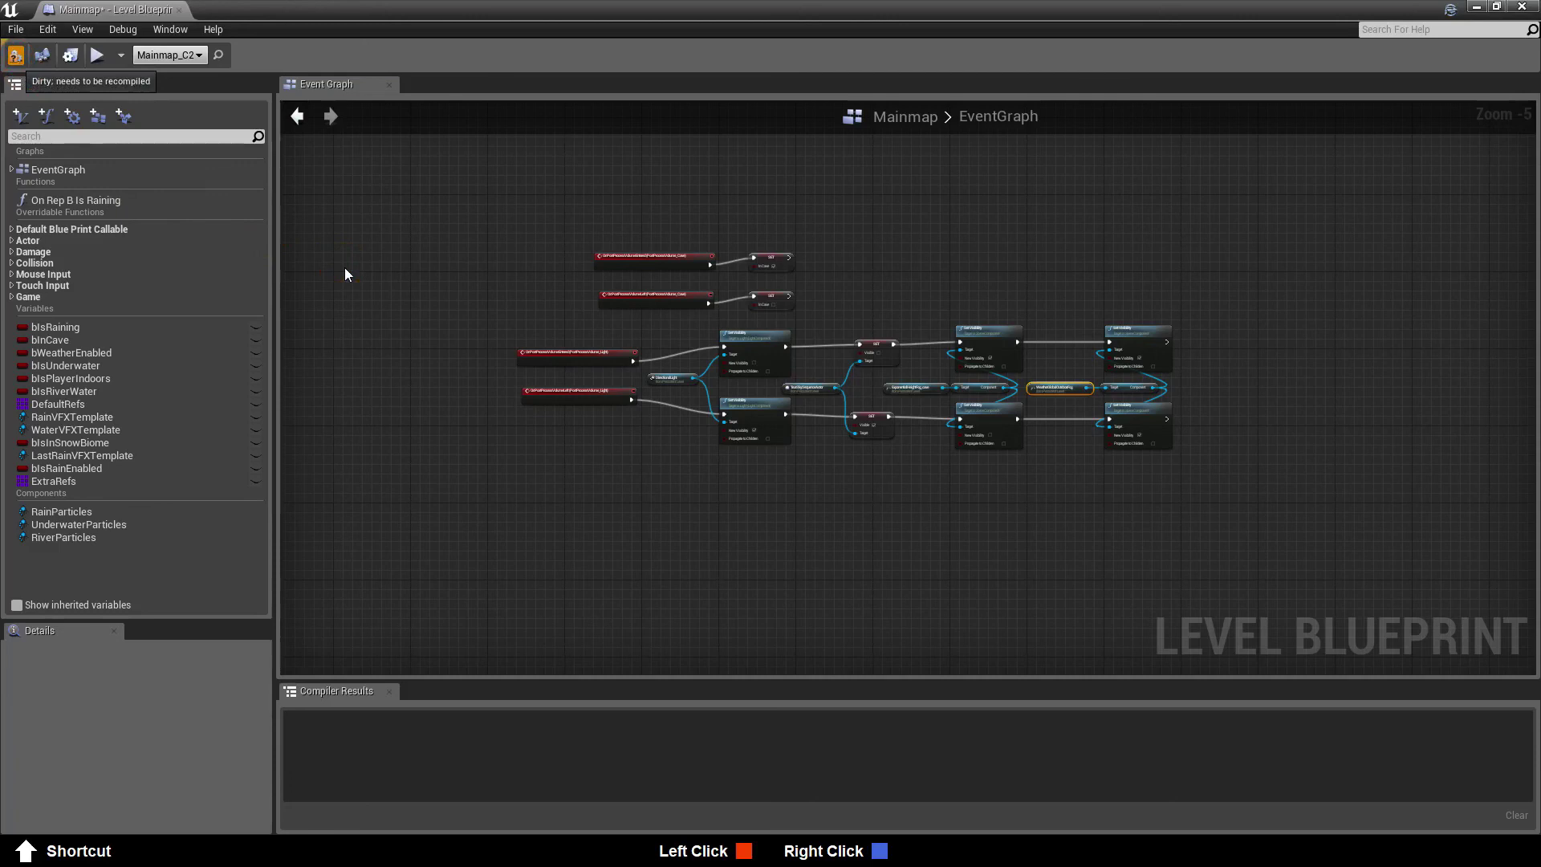
Compile and close the level blueprint, and save the Persistent Level
{"action": "key", "text": "F7"}
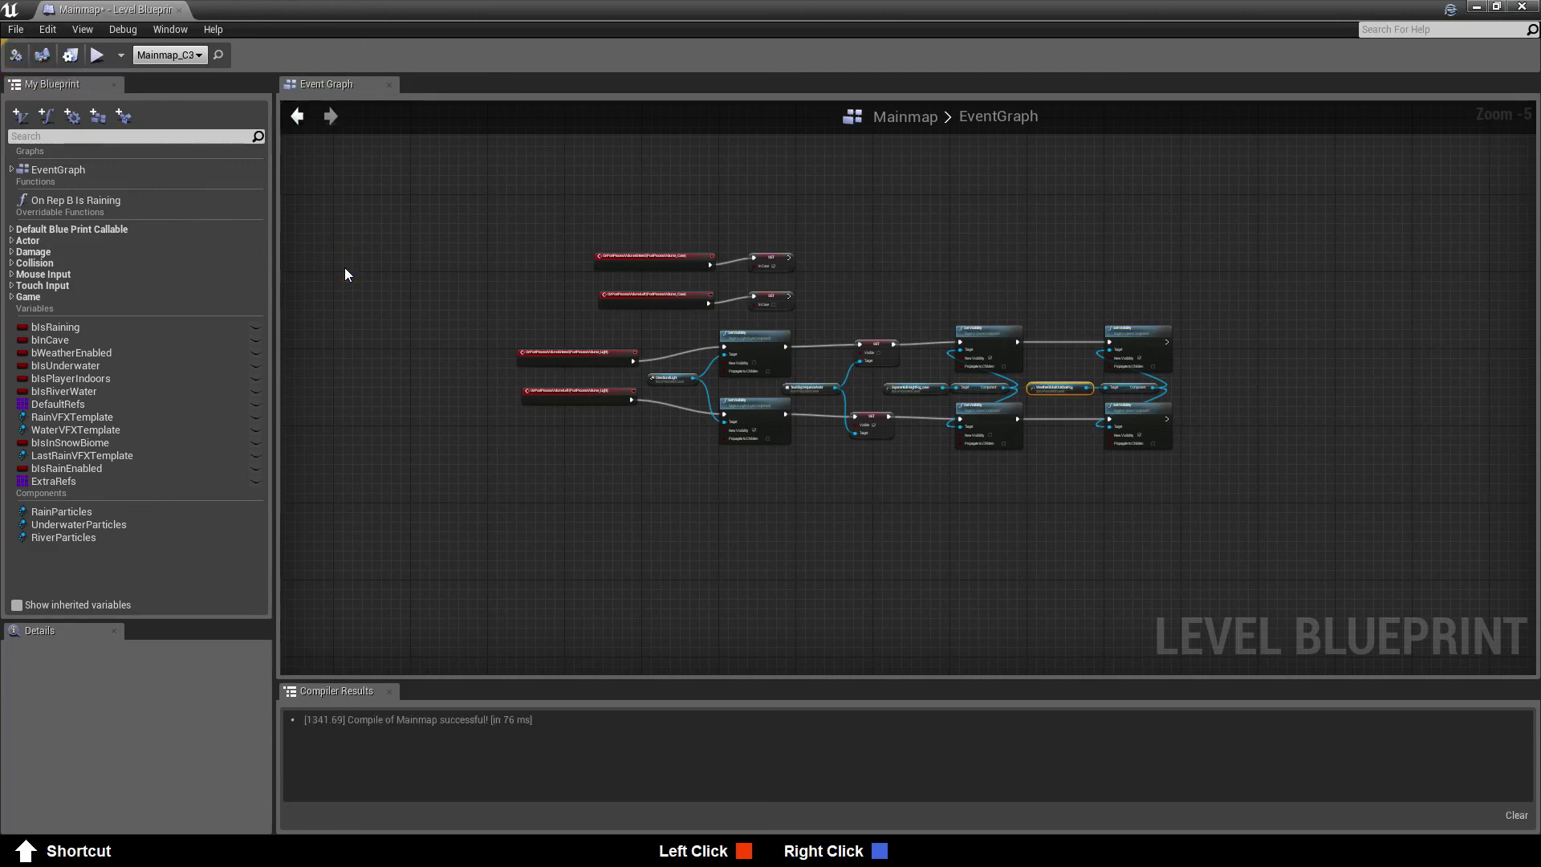
{"action": "left_click", "coordinate": [178, 10]}
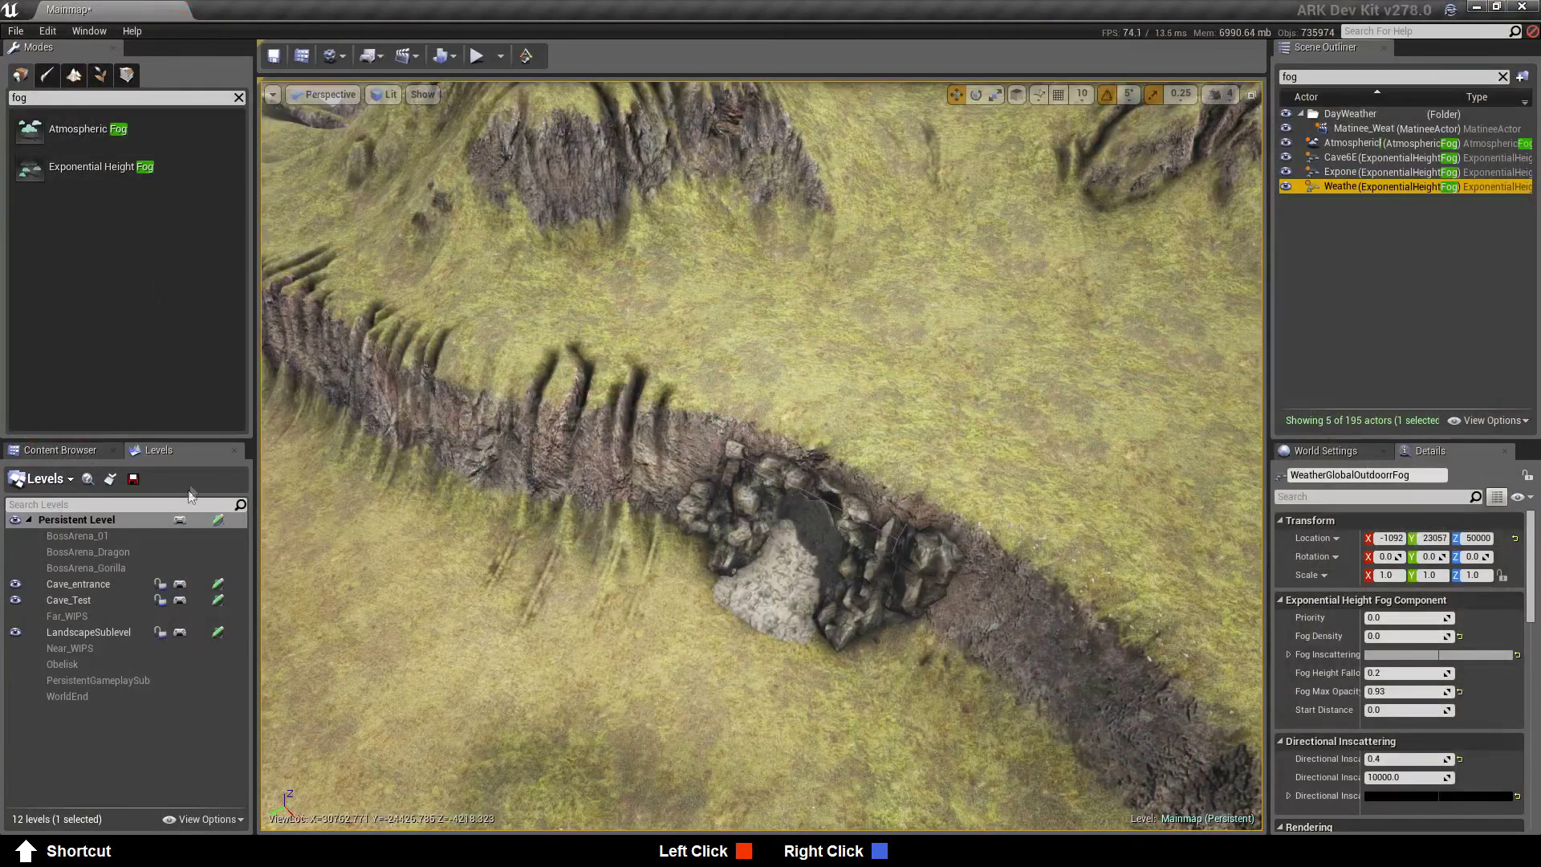
{"action": "left_click", "coordinate": [218, 521]}
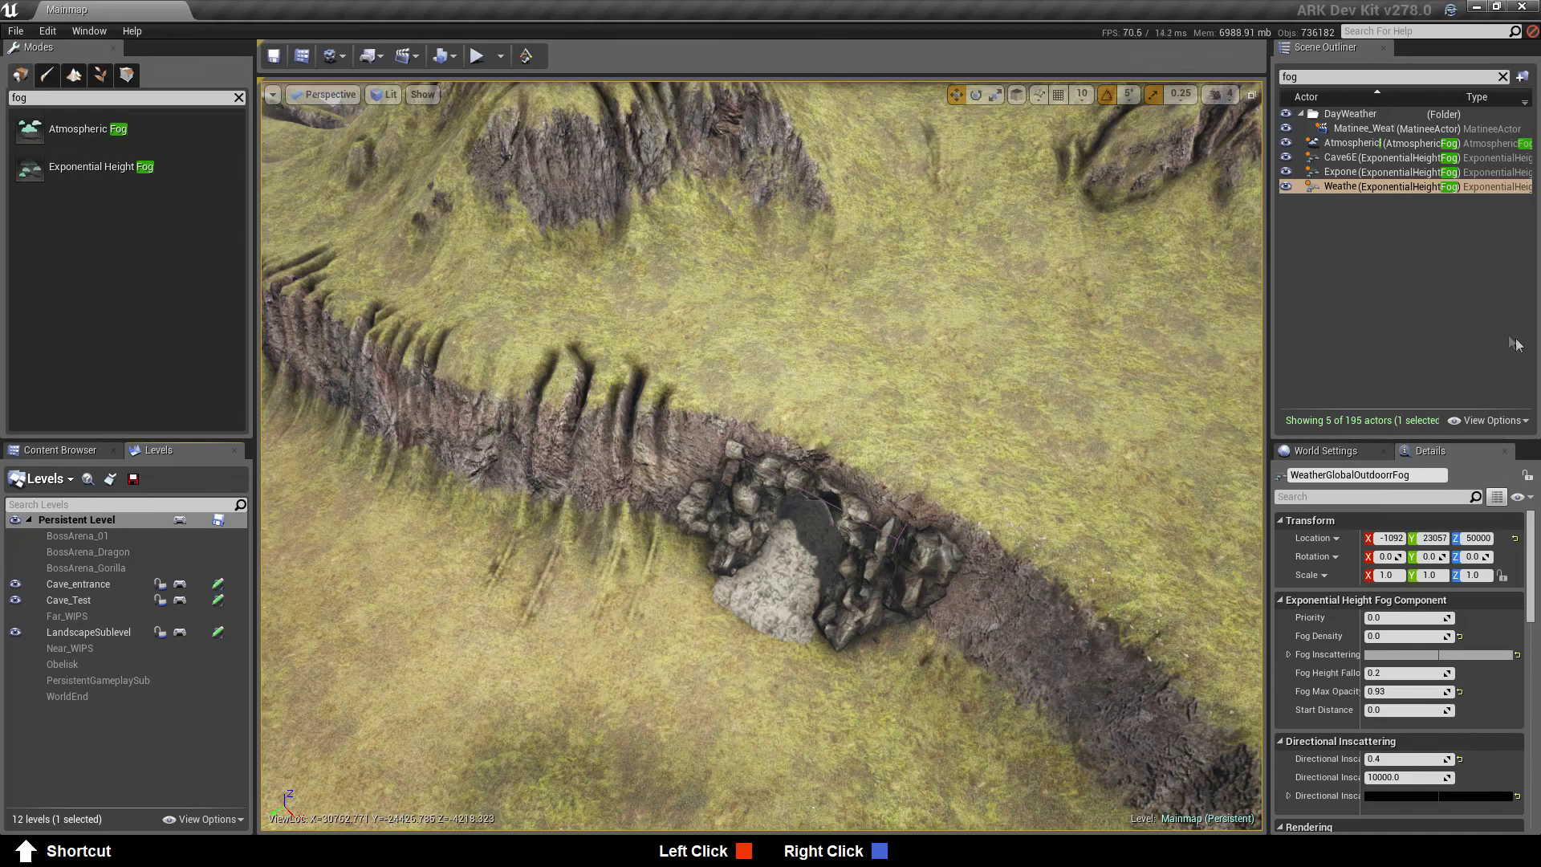
Select ExponentialHeightFog_cave, bring it into view, and raise its Fog Density to about 0.108
{"action": "left_click", "coordinate": [1334, 172]}
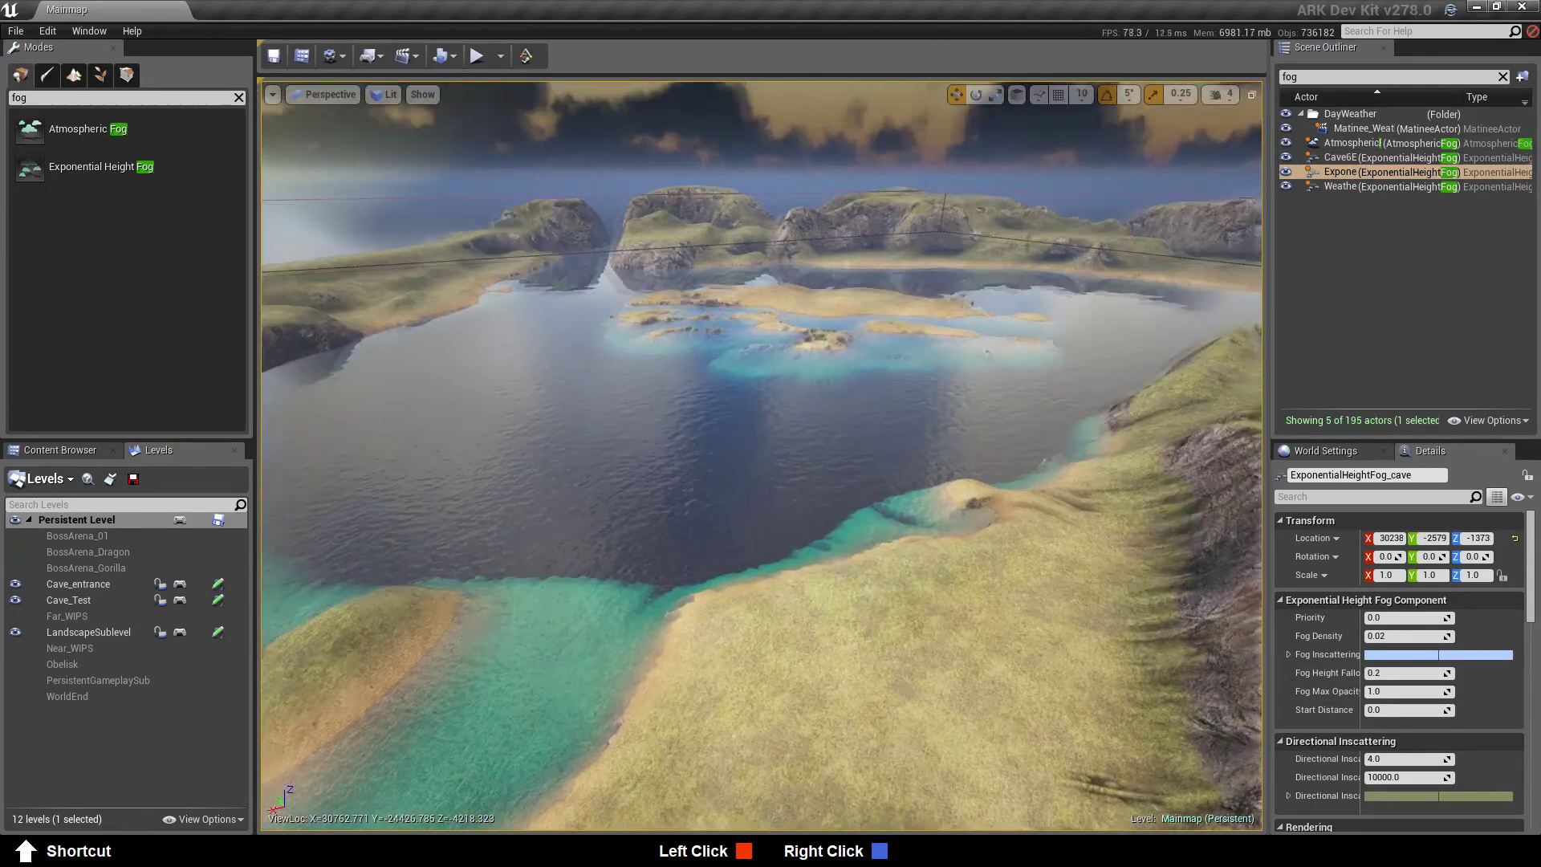
{"action": "key", "text": "f"}
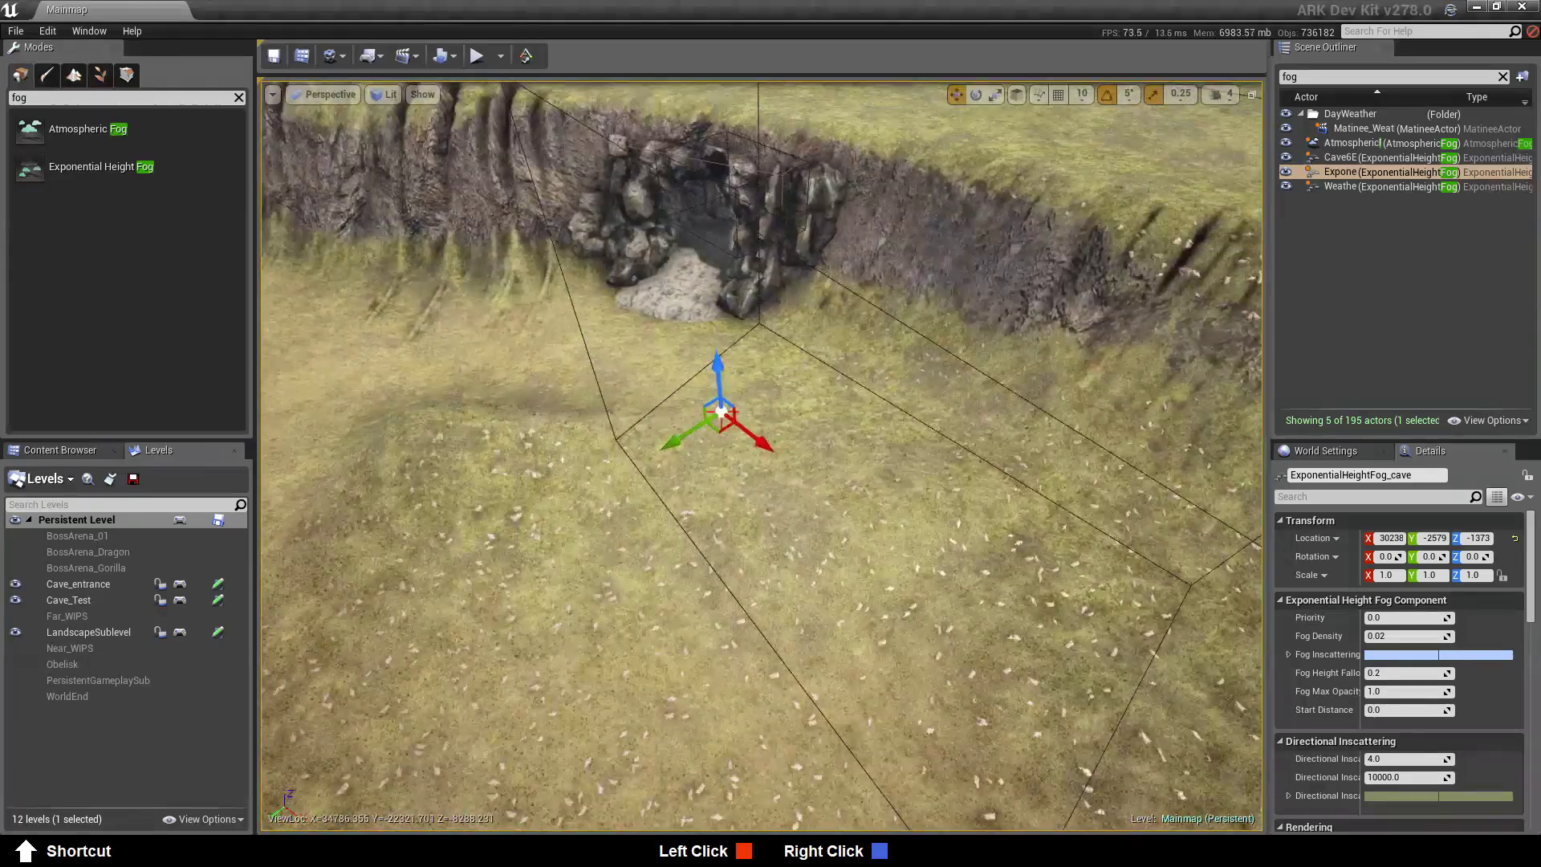
{"action": "right_click_drag", "start_coordinate": [761, 456], "coordinate": [417, 359]}
{"action": "key", "text": "w"}
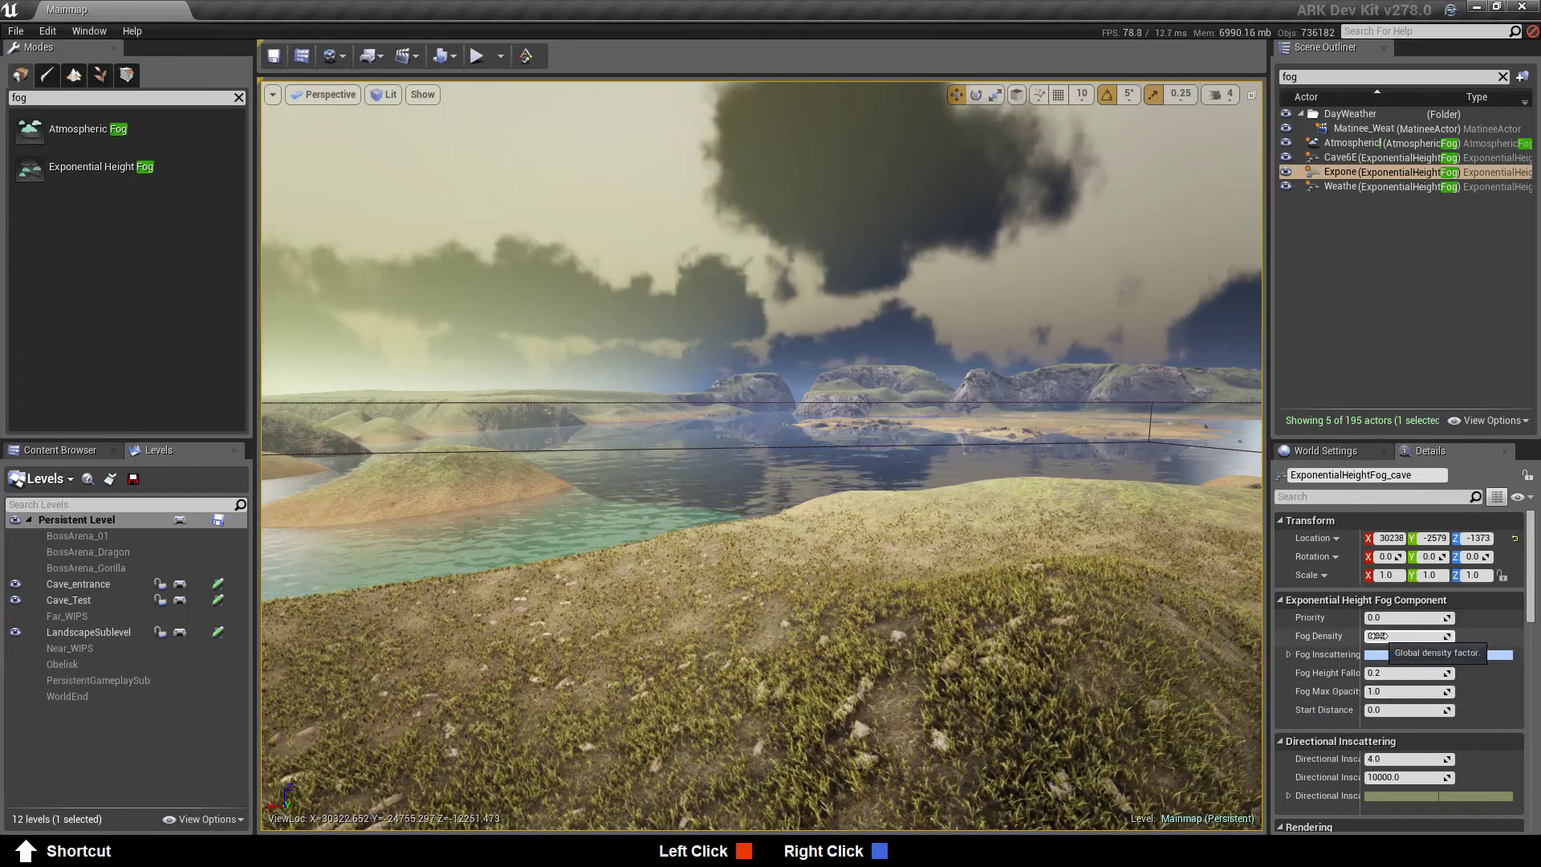
{"action": "left_click_drag", "start_coordinate": [1377, 636], "coordinate": [1422, 636]}
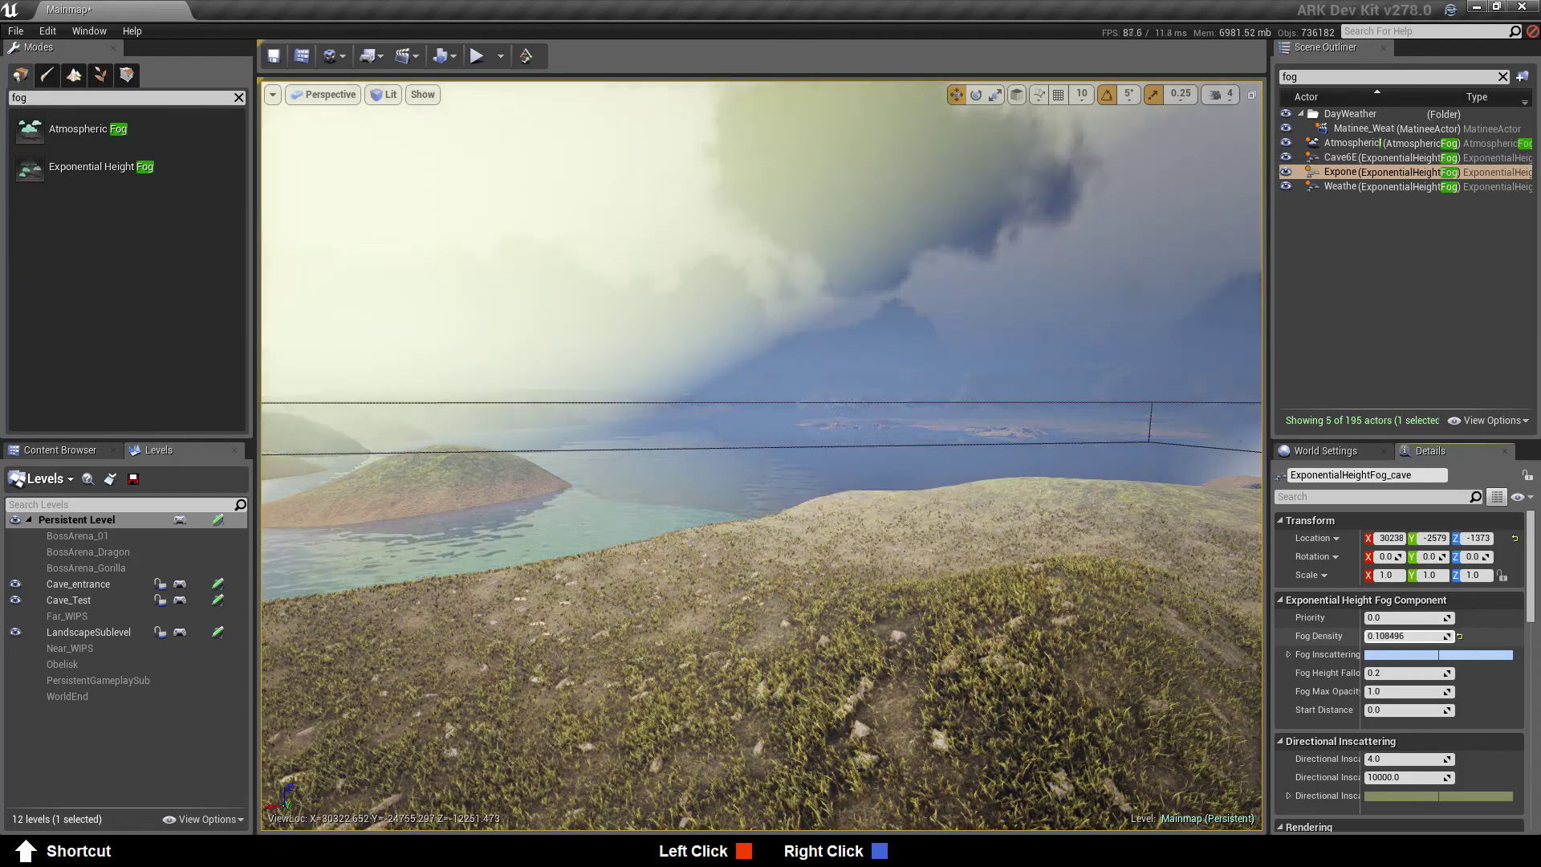
Inside the cave, change ExponentialHeightFog_cave's Fog Inscattering Color to pale violet with hue 254 and saturation 0.25
{"action": "mouse_move", "coordinate": [1183, 631]}
{"action": "right_mouse_down"}
{"action": "mouse_move", "coordinate": [1333, 695]}
{"action": "mouse_move", "coordinate": [1412, 706]}
{"action": "mouse_move", "coordinate": [1364, 710]}
{"action": "mouse_move", "coordinate": [1356, 746]}
{"action": "mouse_move", "coordinate": [1204, 746]}
{"action": "mouse_move", "coordinate": [1180, 651]}
{"action": "mouse_move", "coordinate": [1195, 648]}
{"action": "right_mouse_up"}
{"action": "key", "text": "w"}
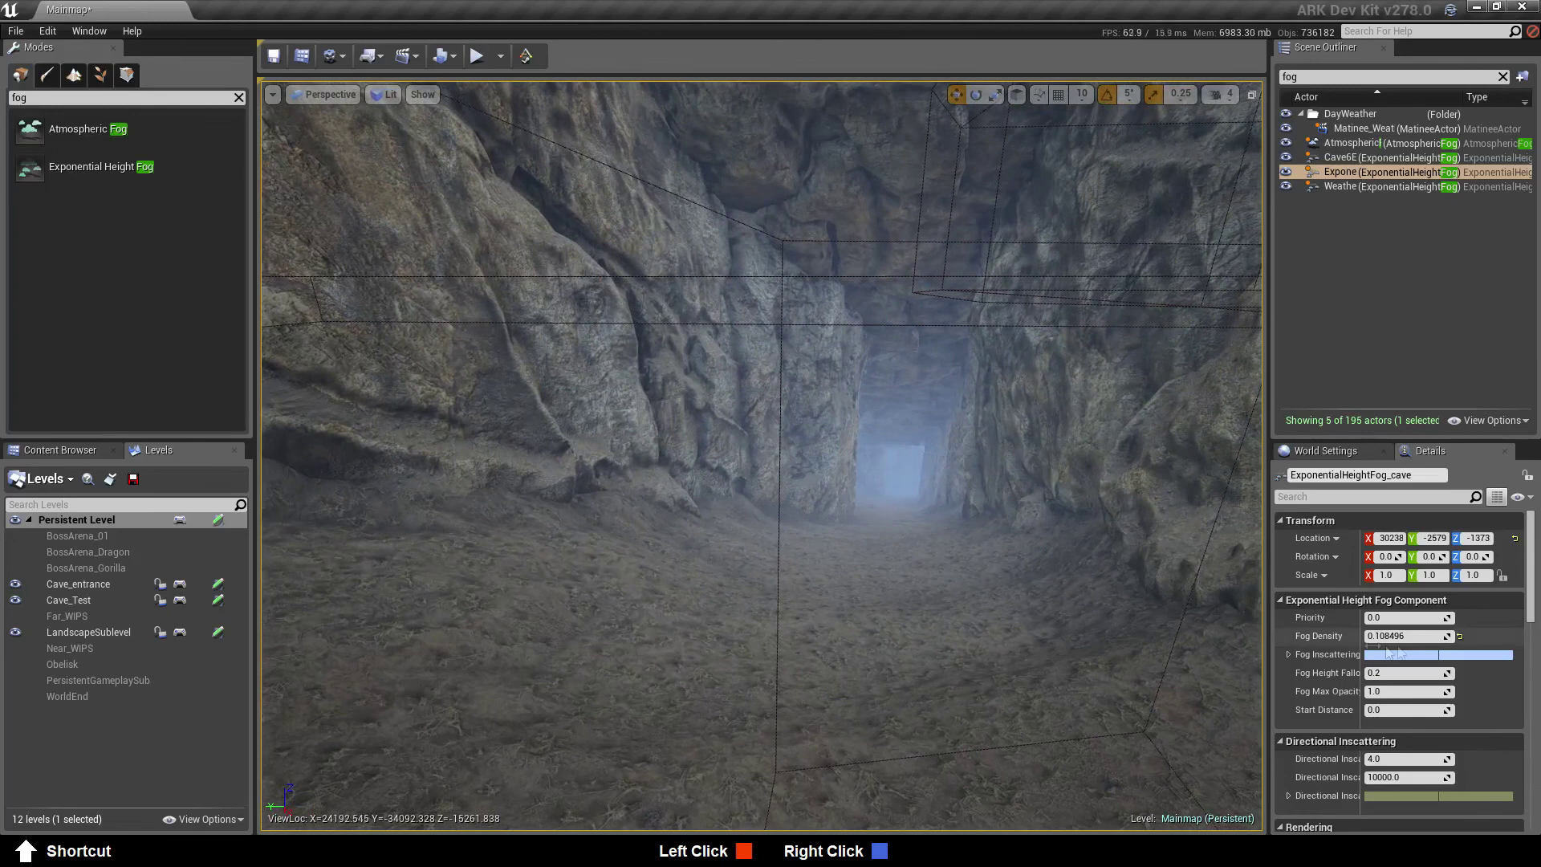
{"action": "left_click", "coordinate": [1431, 653]}
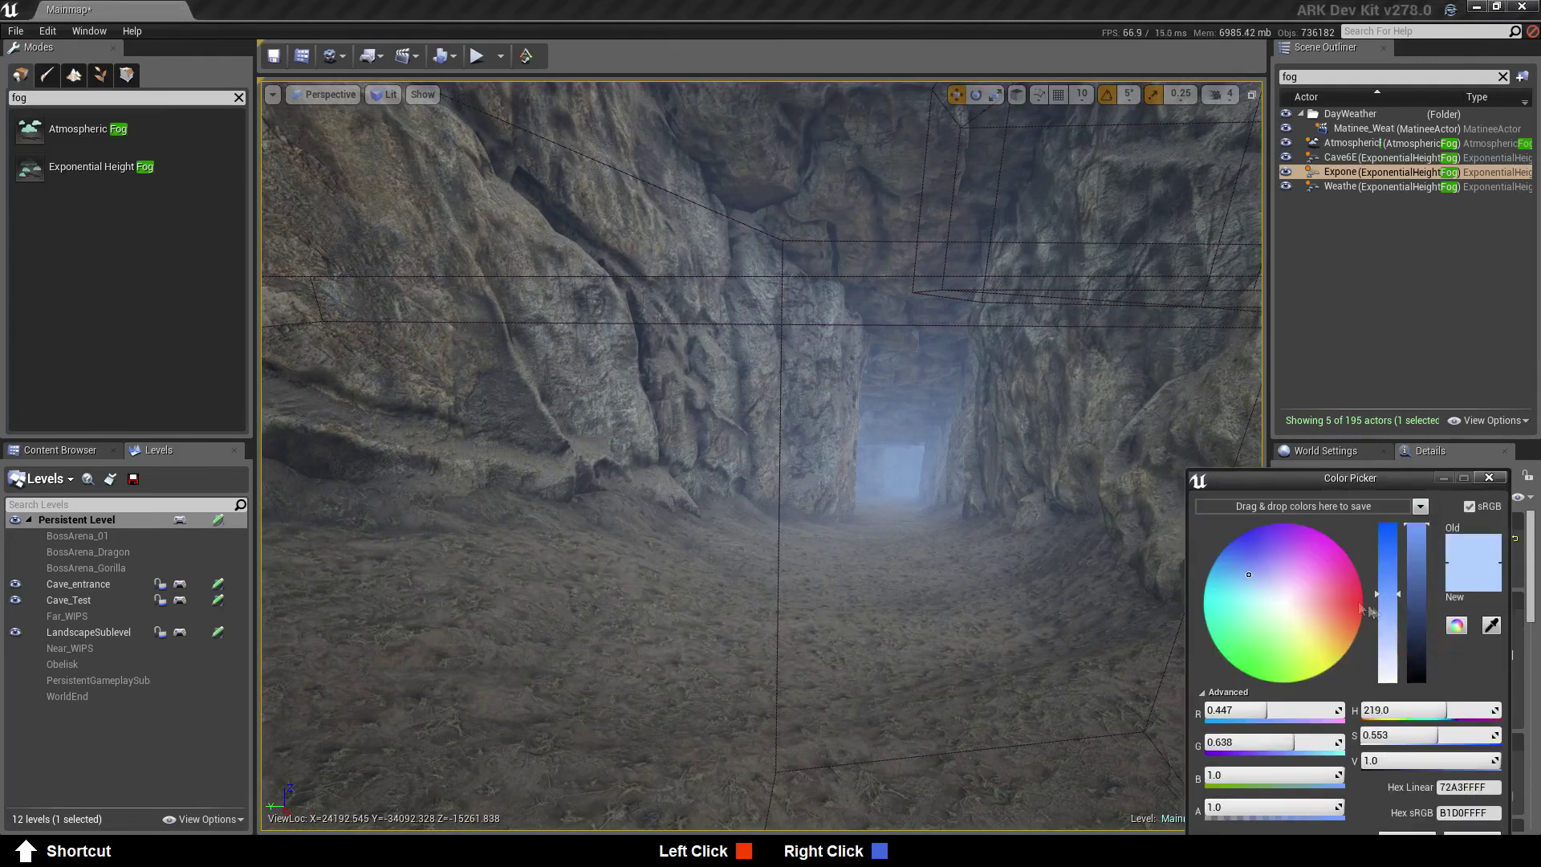
{"action": "left_click_drag", "start_coordinate": [1250, 574], "coordinate": [1278, 585]}
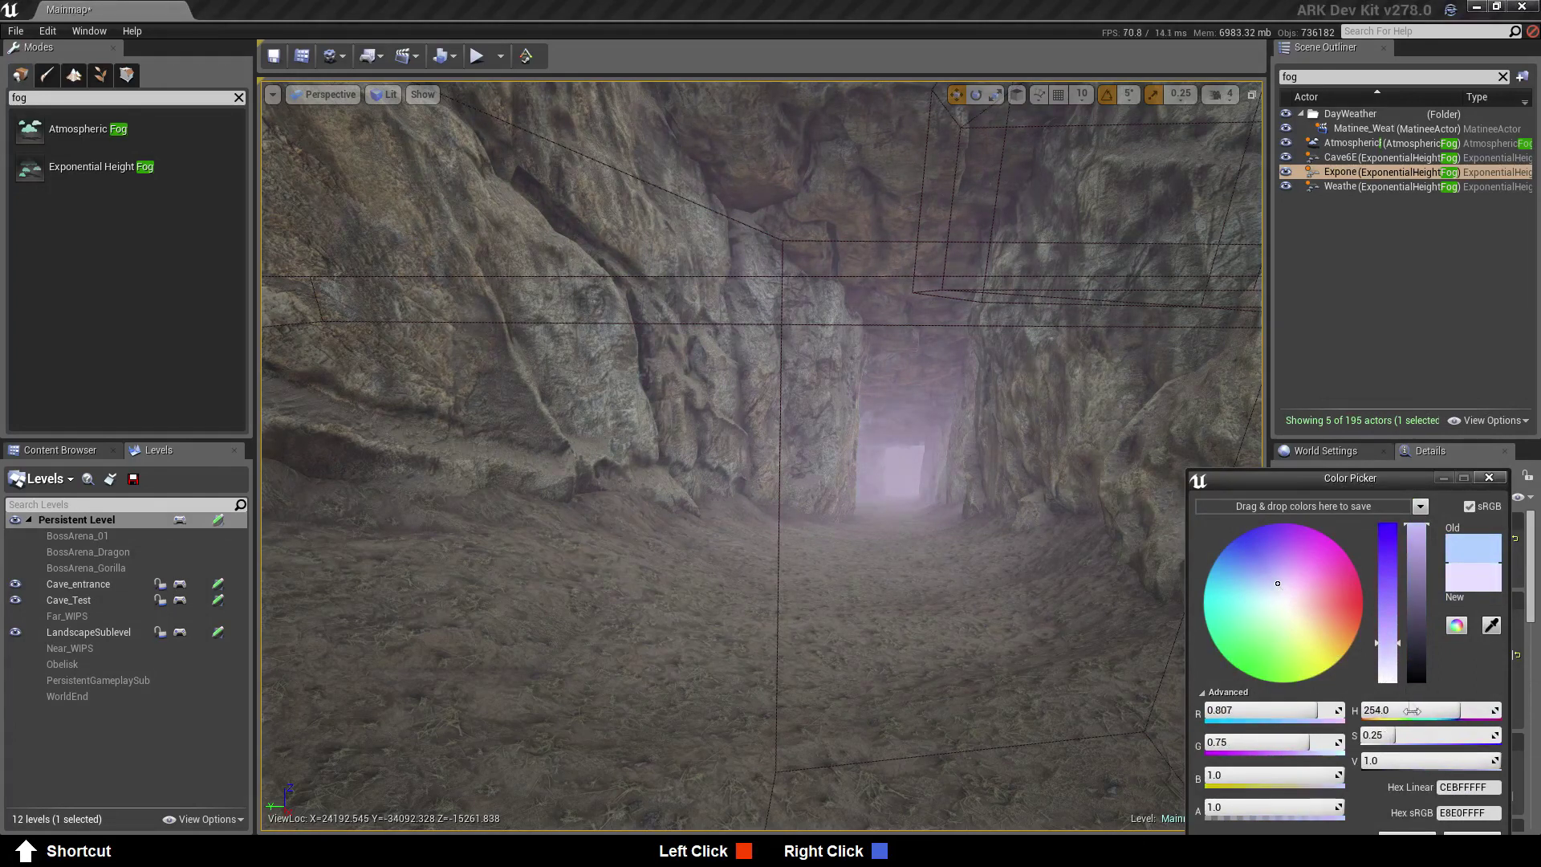
{"action": "left_click", "coordinate": [1401, 834]}
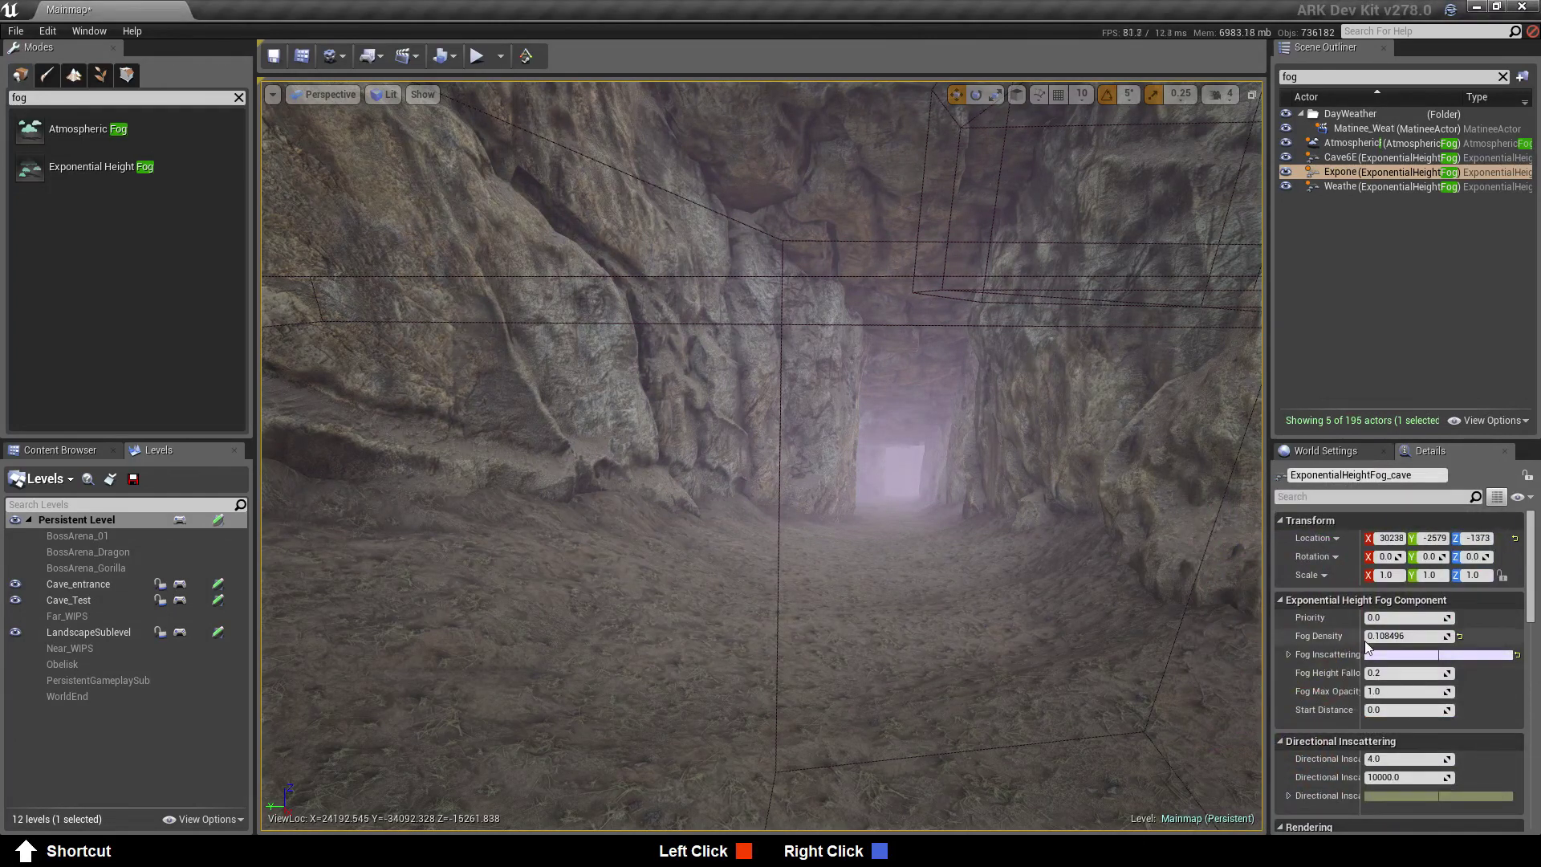
Disable Visible in ExponentialHeightFog_cave's Rendering settings and save the Persistent Level
{"action": "scroll", "coordinate": [1395, 676], "scroll_direction": "down", "scroll_amount": 6}
{"action": "scroll", "coordinate": [1396, 673], "scroll_direction": "down", "scroll_amount": 4}
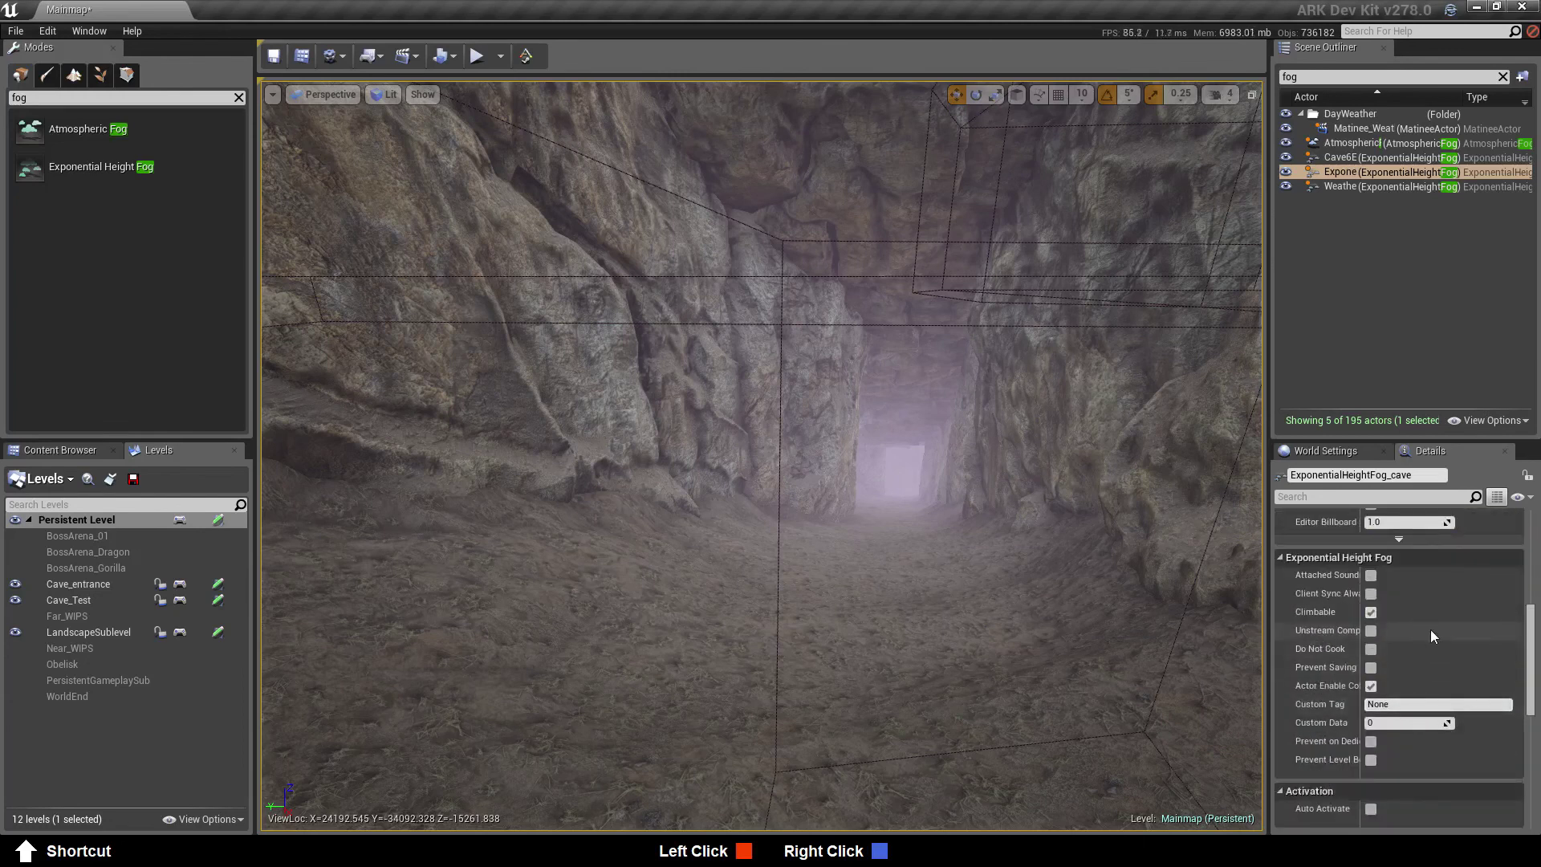
{"action": "scroll", "coordinate": [1430, 629], "scroll_direction": "down", "scroll_amount": 5}
{"action": "scroll", "coordinate": [1409, 648], "scroll_direction": "down", "scroll_amount": 5}
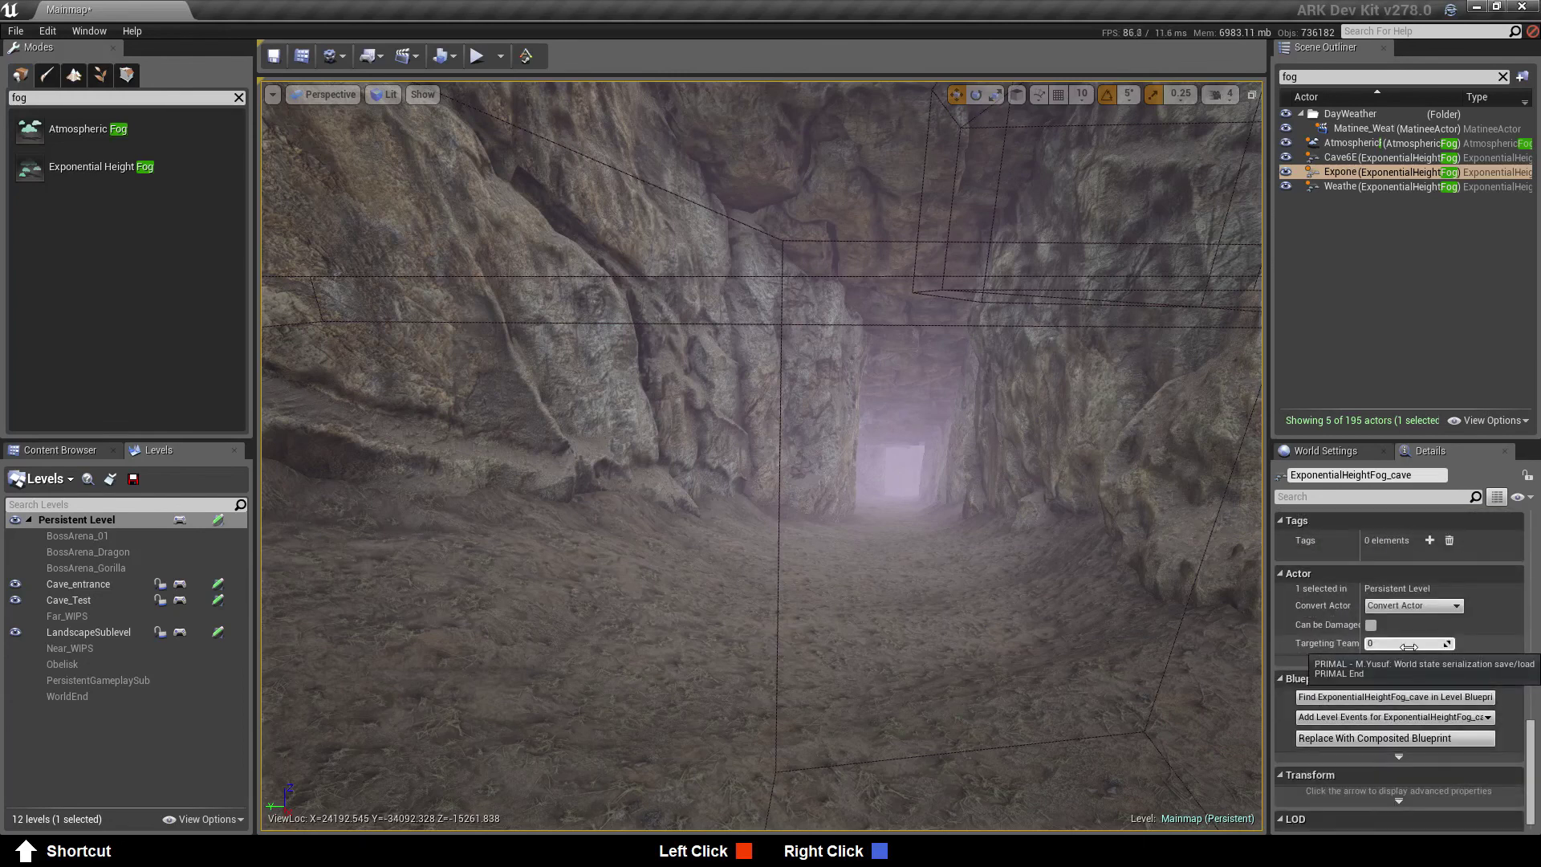
{"action": "scroll", "coordinate": [1437, 658], "scroll_direction": "up", "scroll_amount": 3}
{"action": "scroll", "coordinate": [1449, 683], "scroll_direction": "up", "scroll_amount": 2}
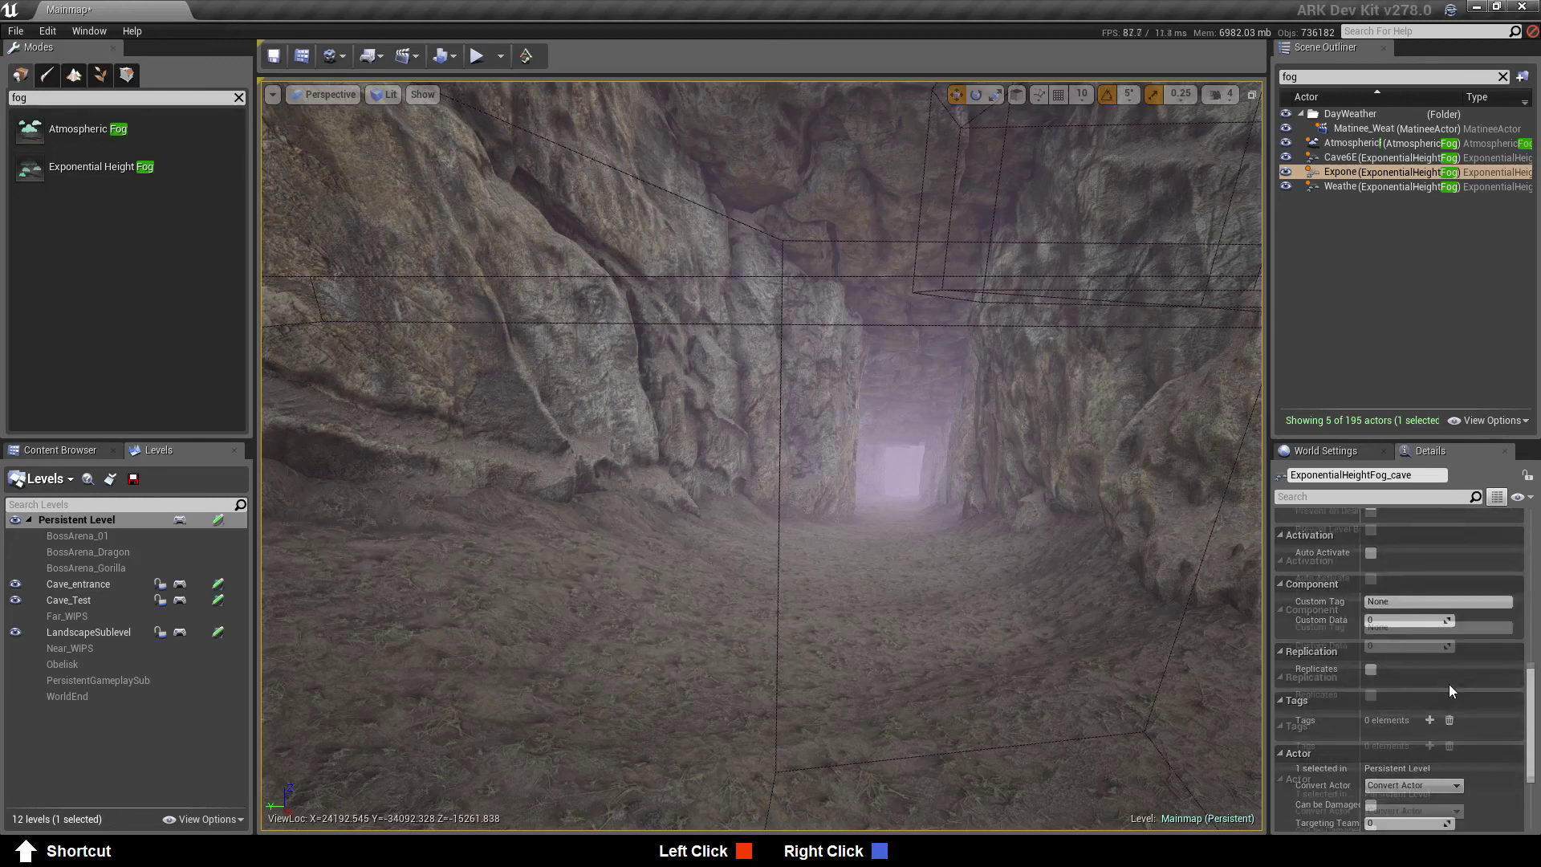
{"action": "scroll", "coordinate": [1448, 684], "scroll_direction": "up", "scroll_amount": 2}
{"action": "scroll", "coordinate": [1447, 684], "scroll_direction": "up", "scroll_amount": 3}
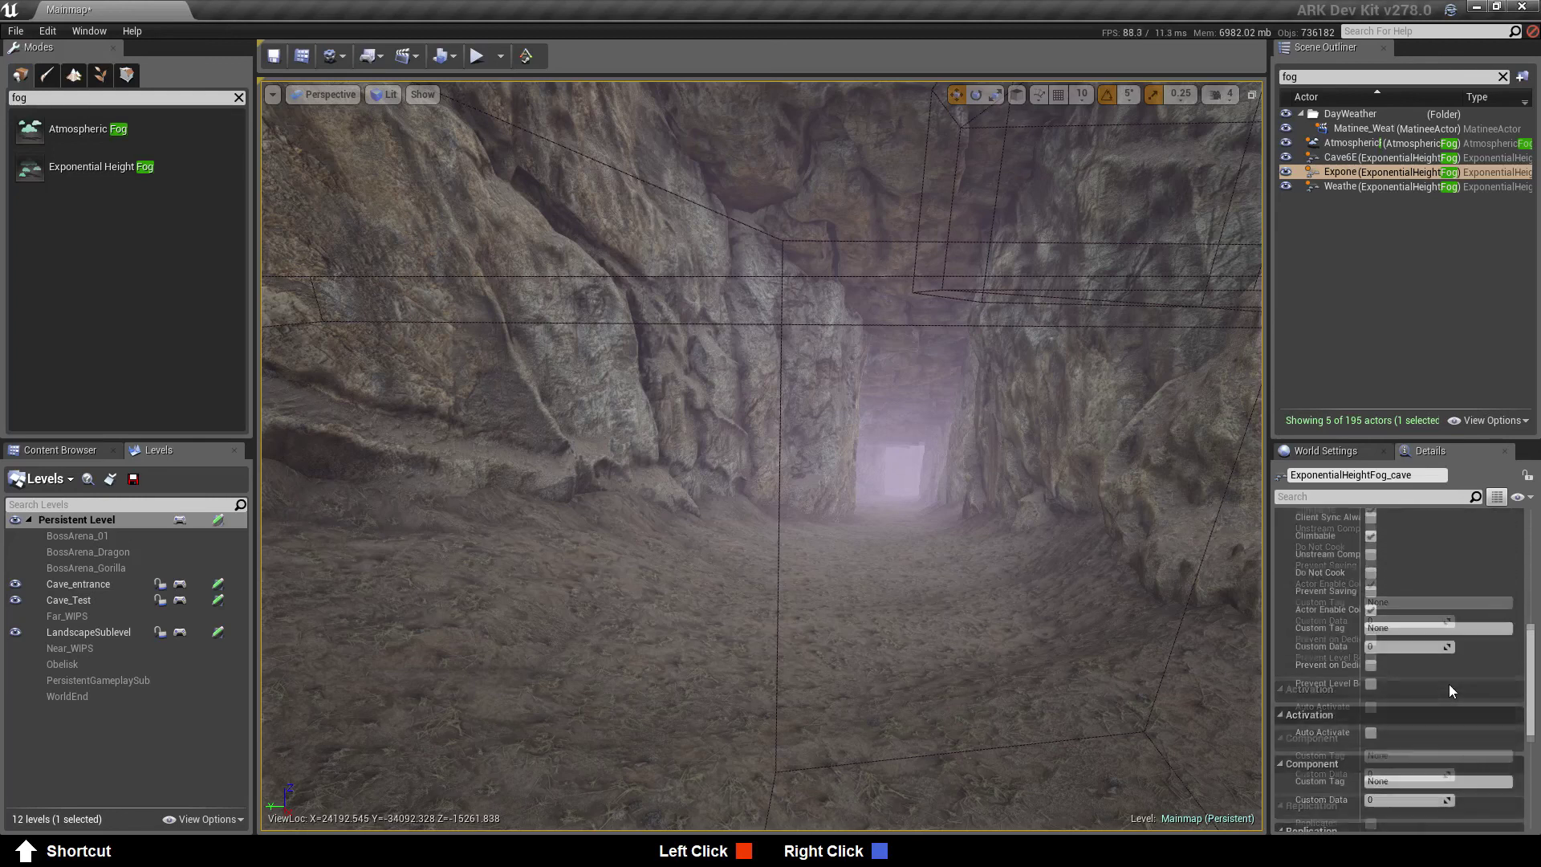
{"action": "scroll", "coordinate": [1429, 682], "scroll_direction": "up", "scroll_amount": 2}
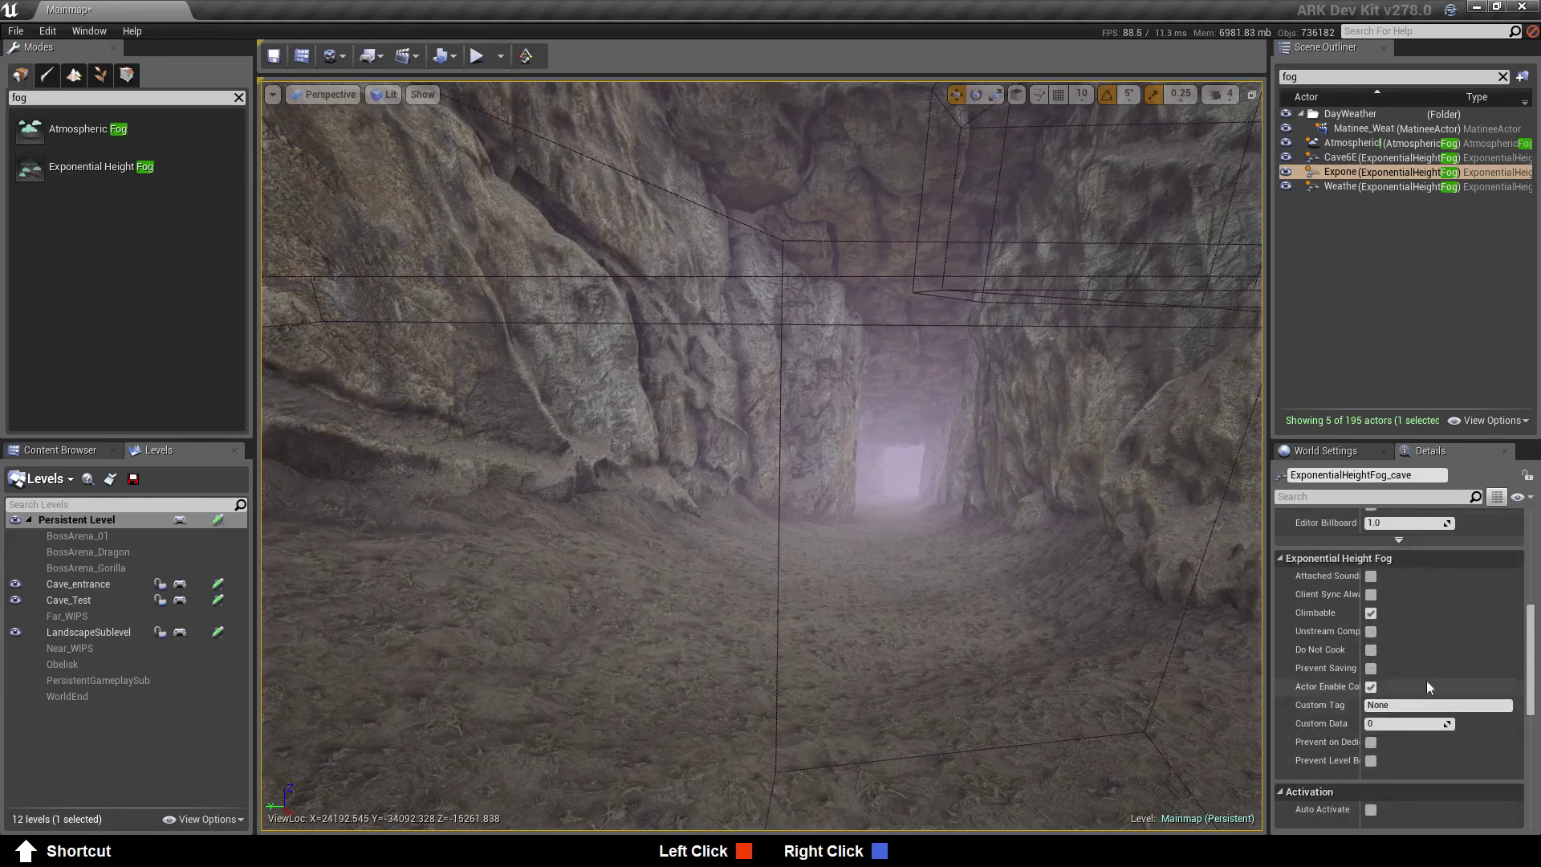
{"action": "scroll", "coordinate": [1427, 682], "scroll_direction": "up", "scroll_amount": 3}
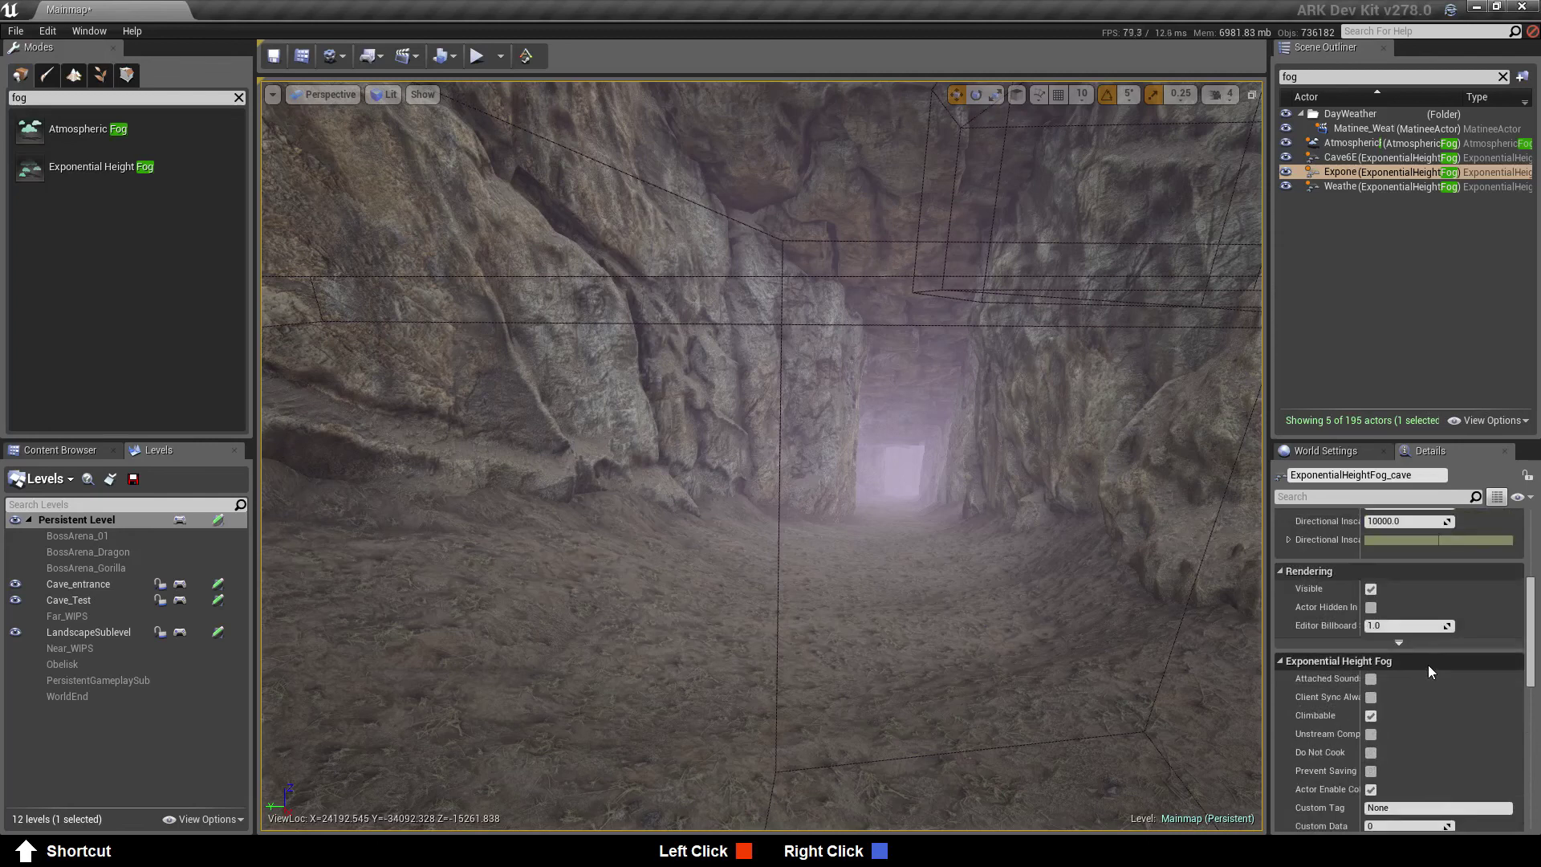
{"action": "left_click", "coordinate": [1371, 592]}
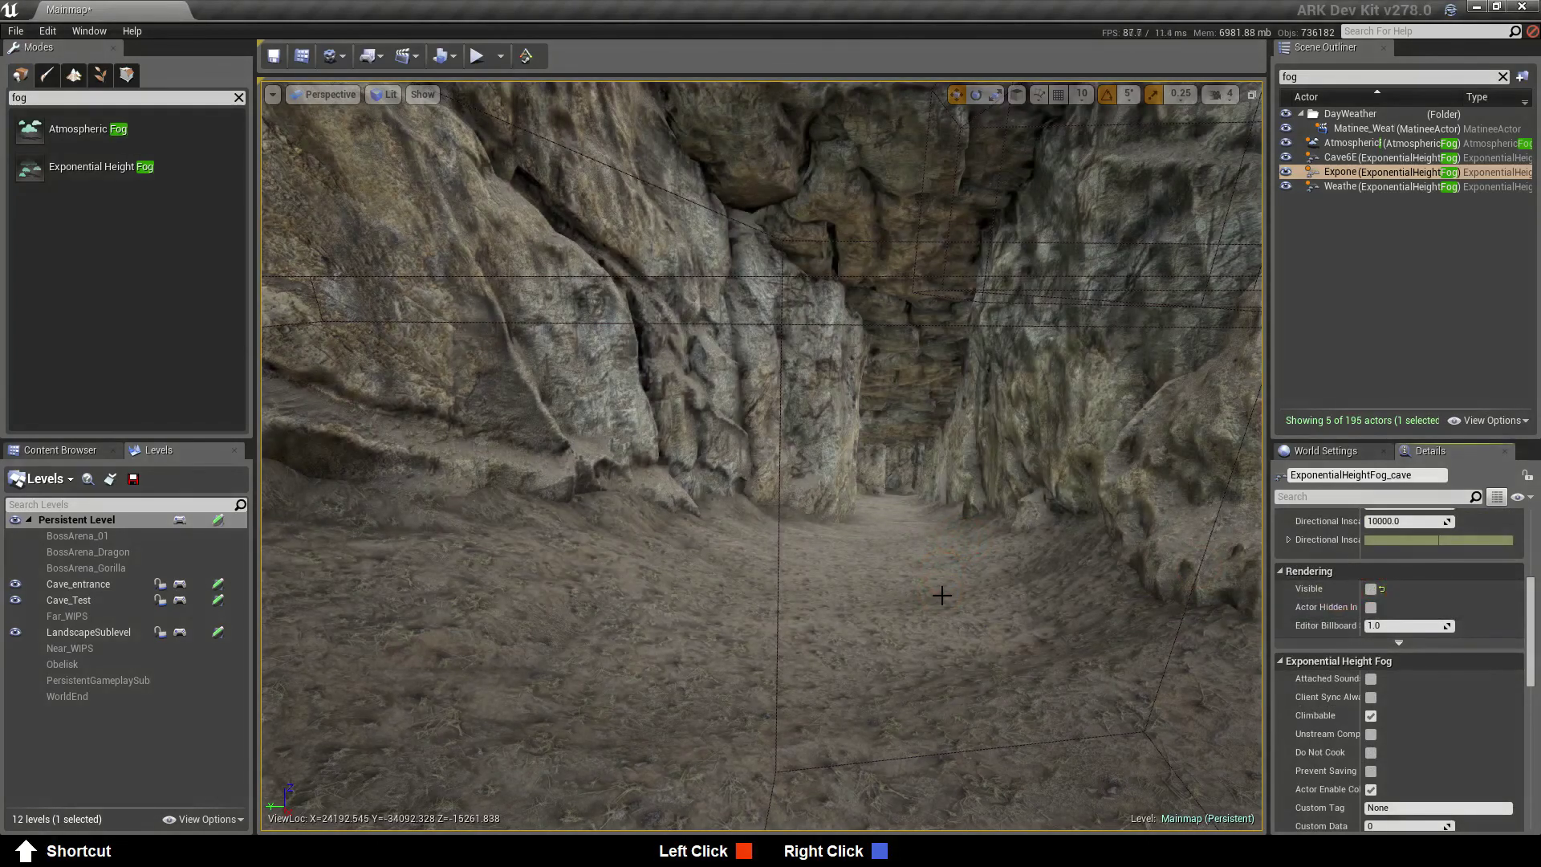
{"action": "left_click", "coordinate": [217, 520]}
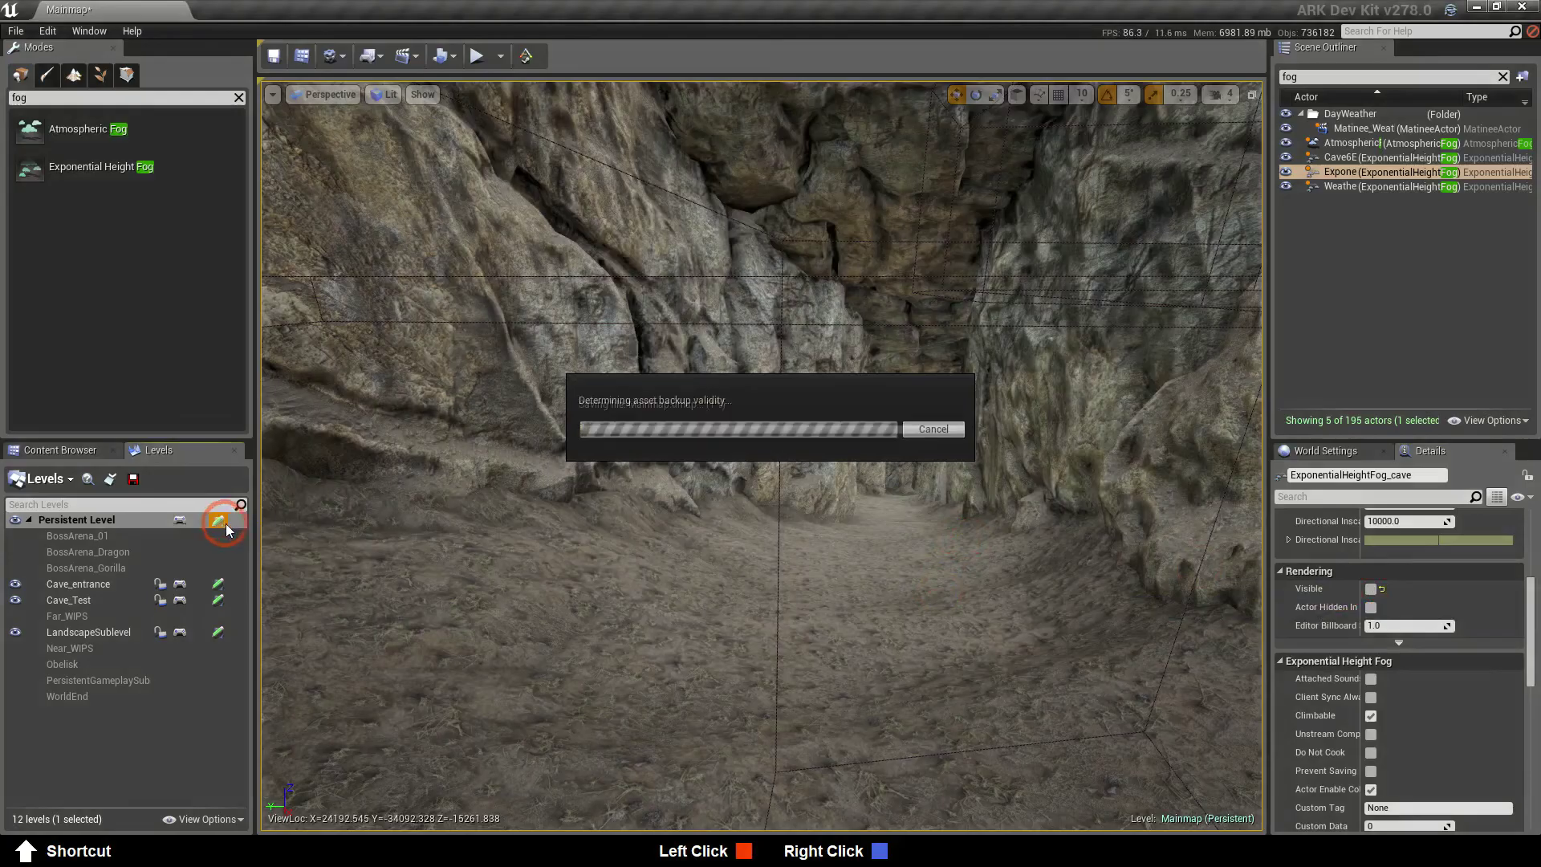
Play the level in the editor and move the character inside the cave to check the cave fog
{"action": "right_click_drag", "start_coordinate": [787, 594], "coordinate": [671, 616]}
{"action": "key", "text": "w"}
{"action": "key", "text": "s"}
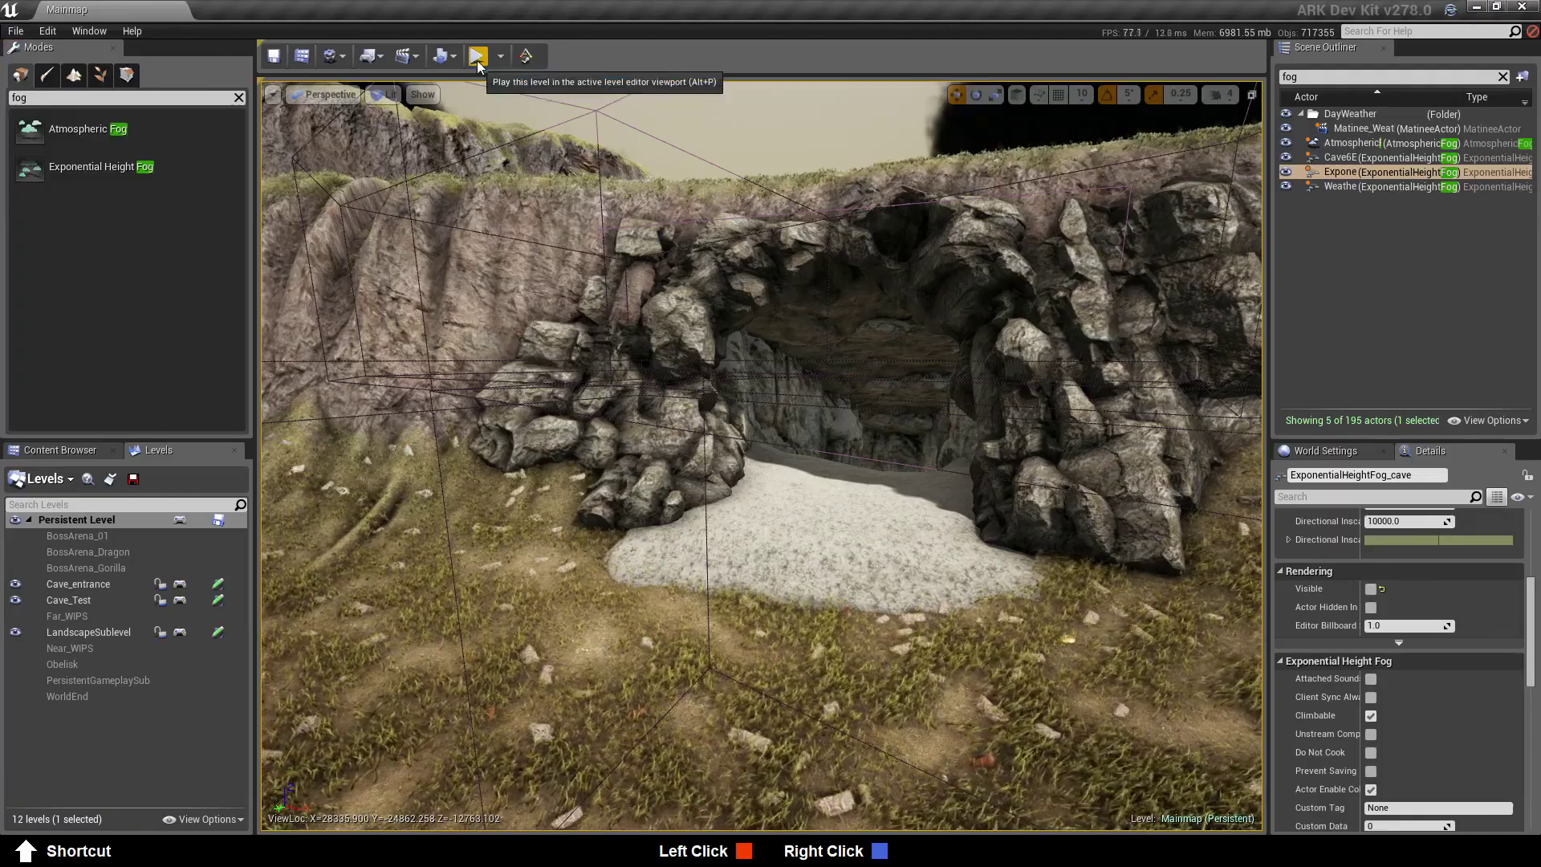
{"action": "left_click", "coordinate": [476, 56]}
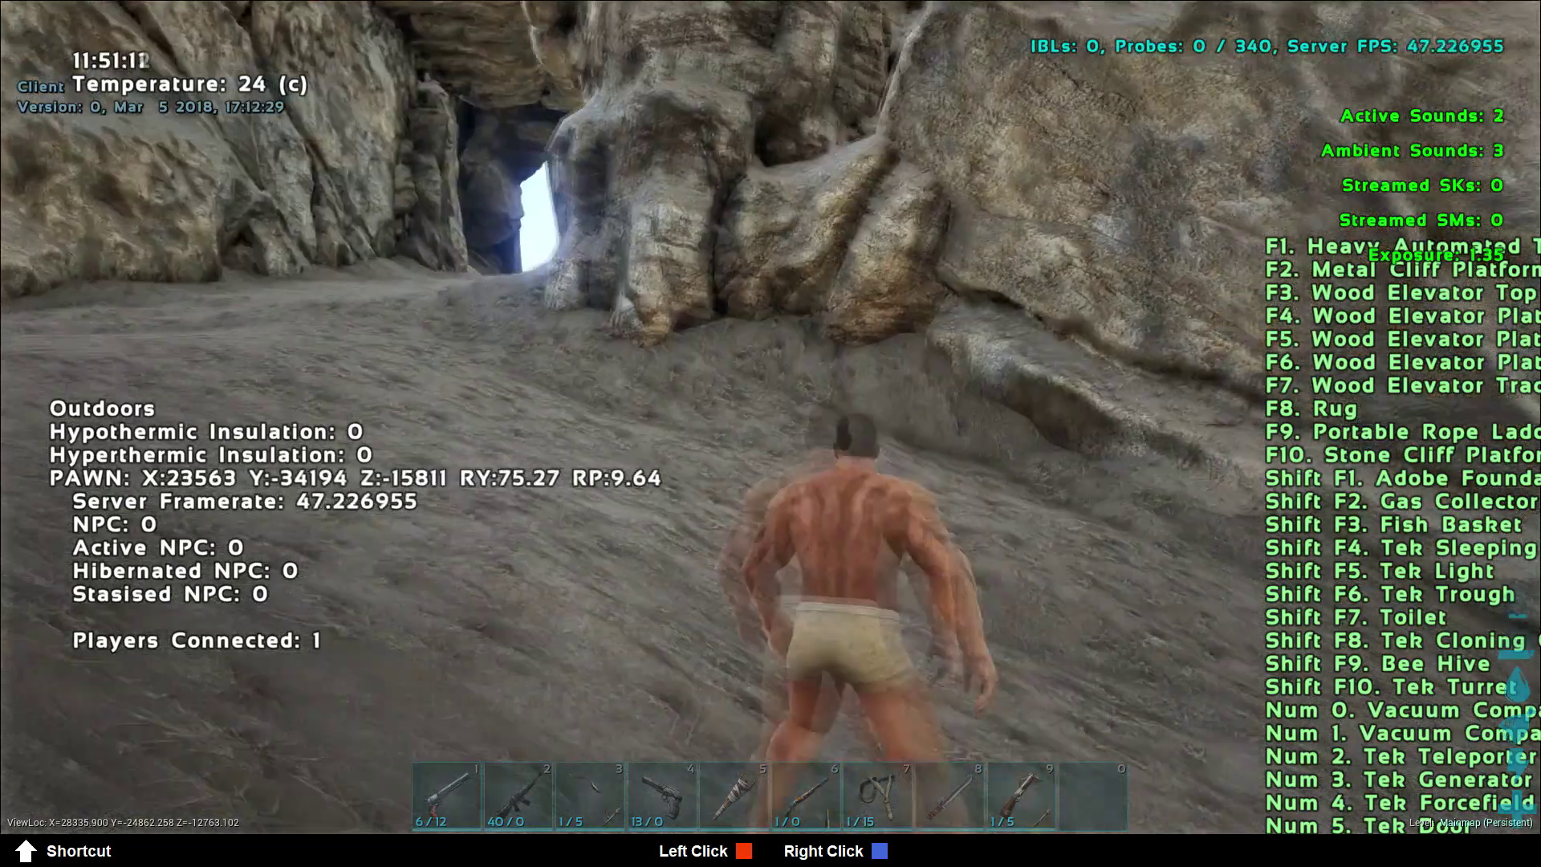
{"action": "key", "text": "s"}
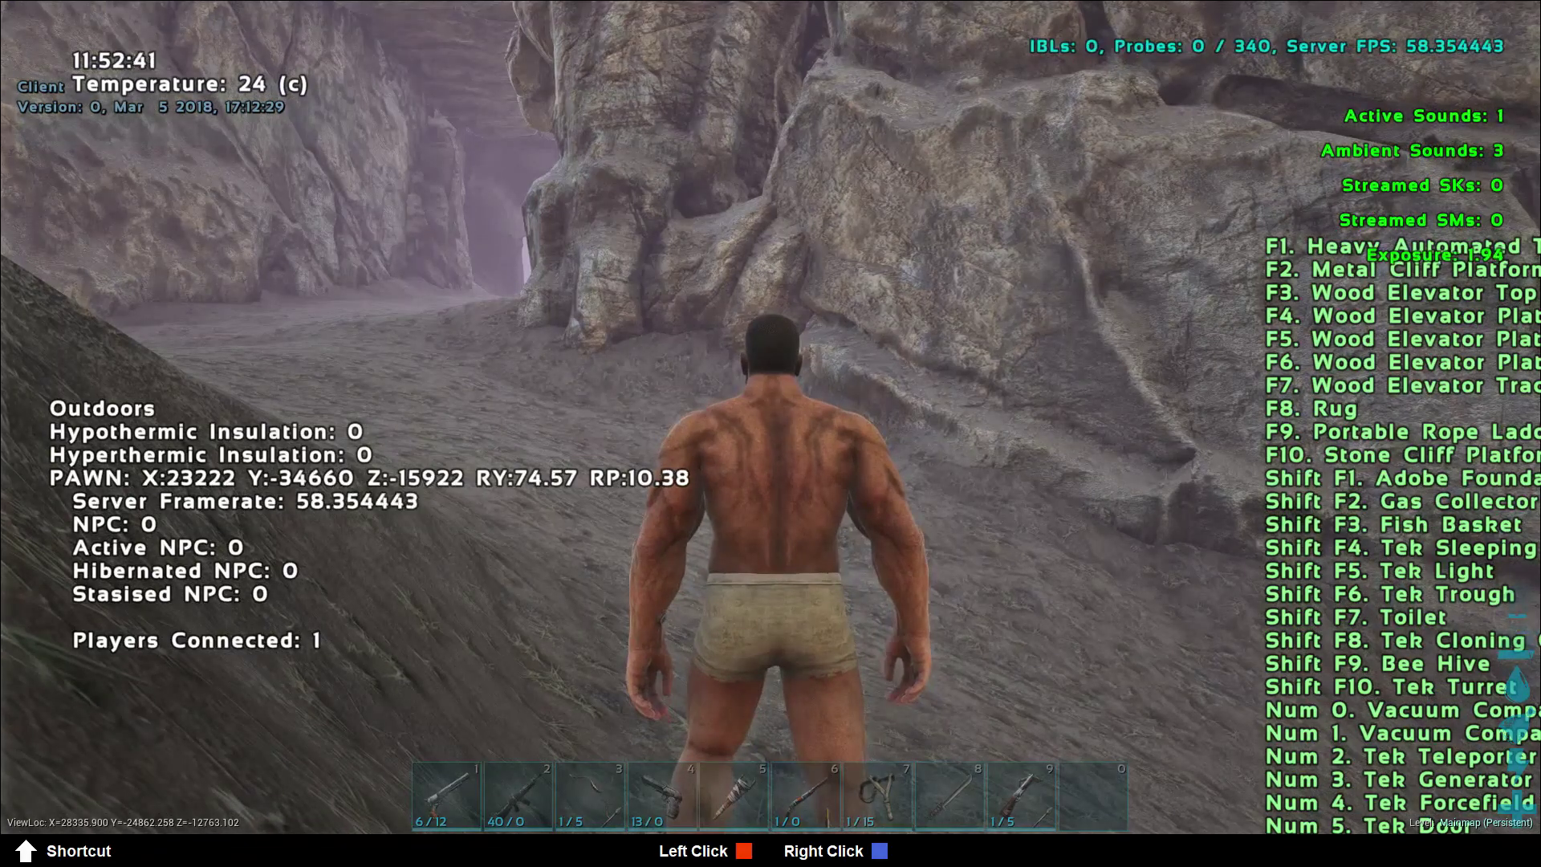
{"action": "key", "text": "a"}
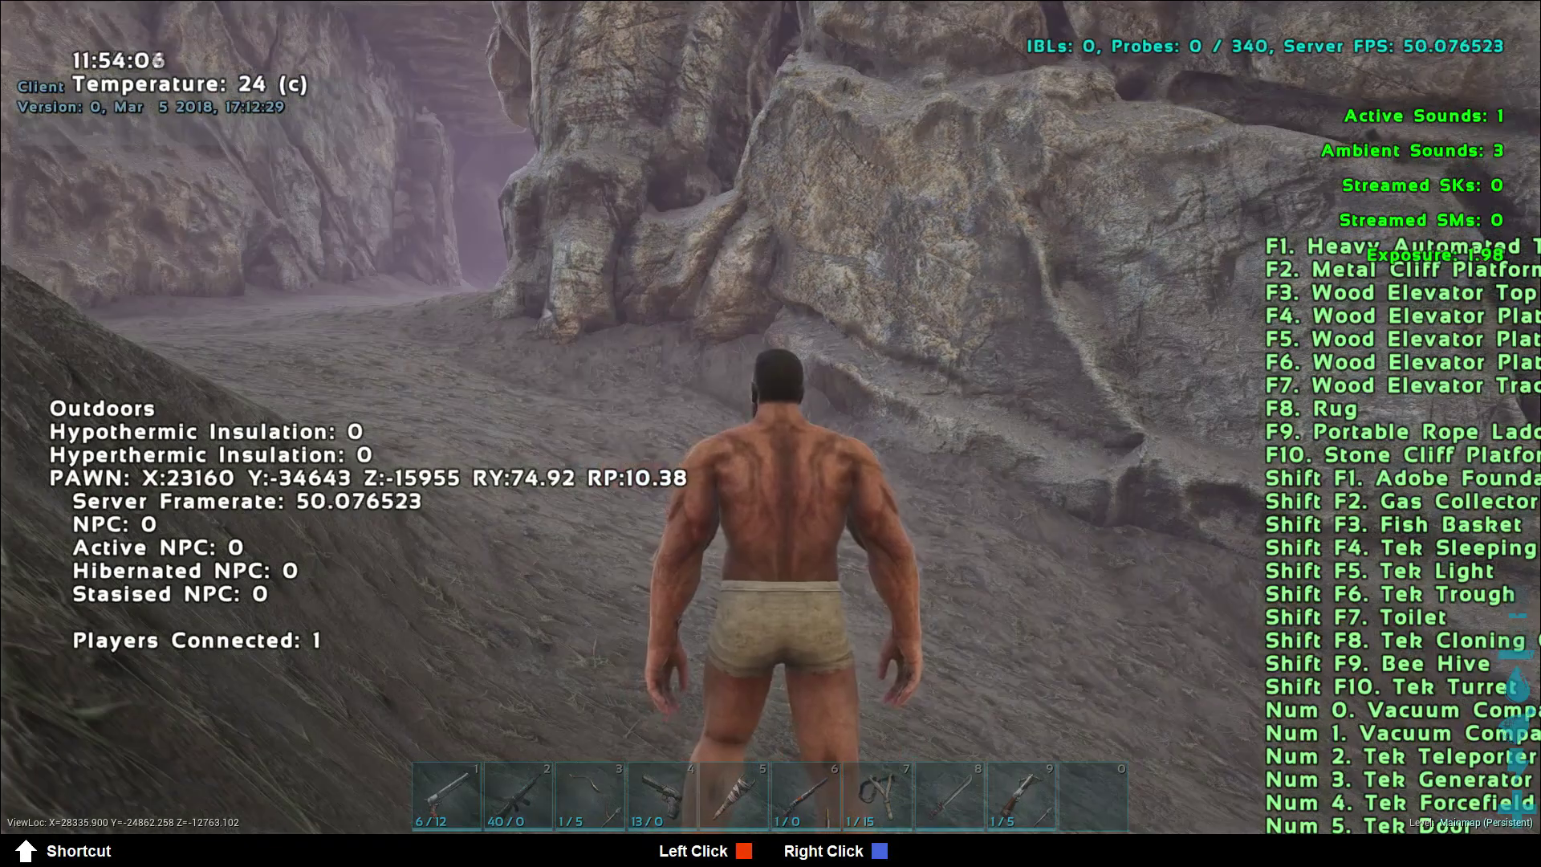
{"action": "key", "text": "a"}
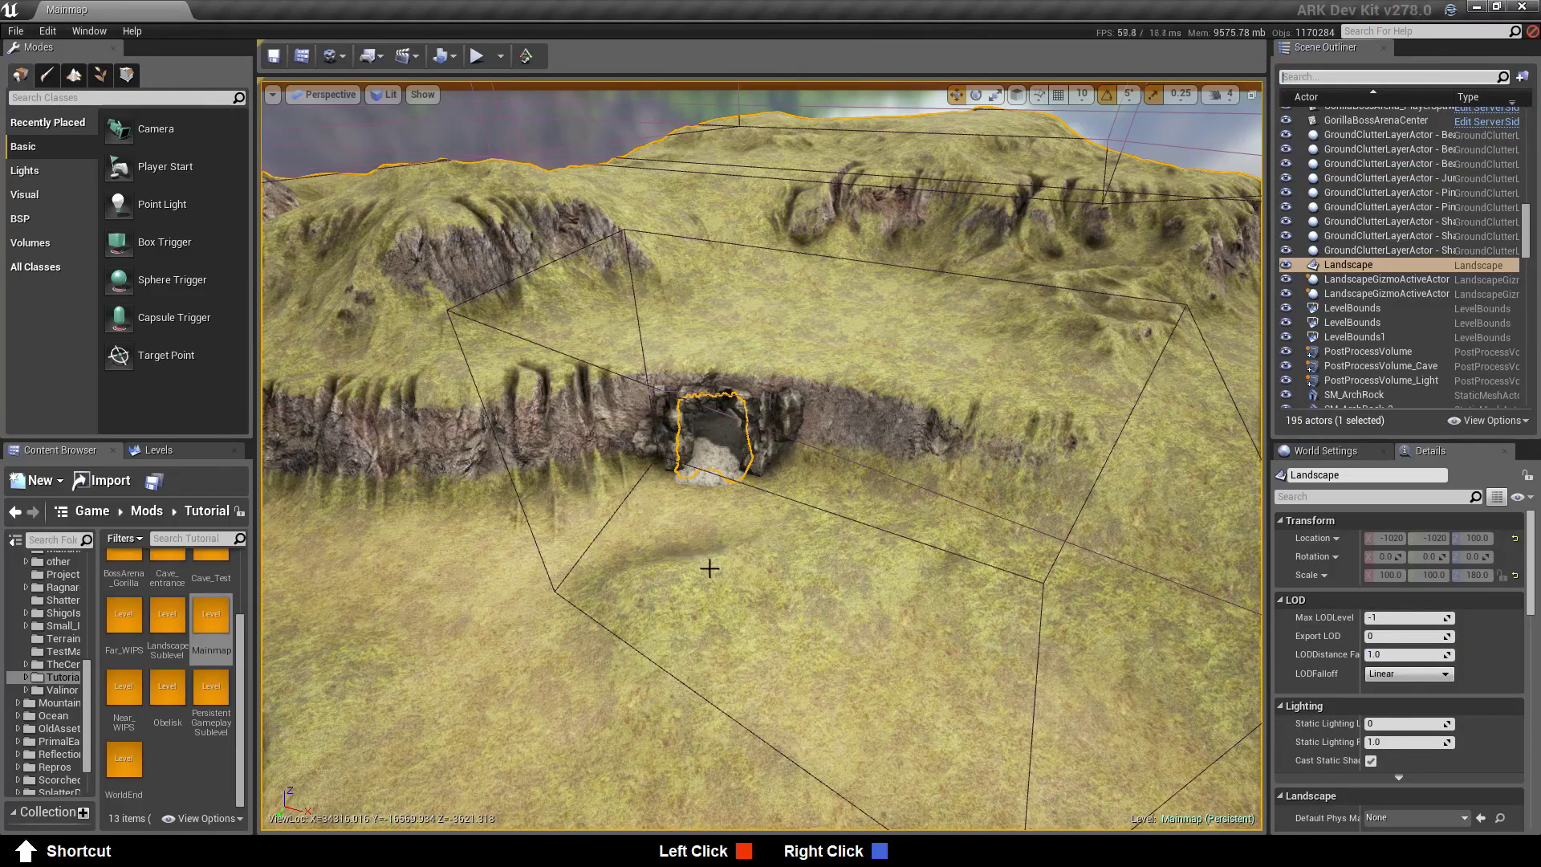
Set the Landscape actor's Collision Preset to GroundTerrain
{"action": "left_click_drag", "start_coordinate": [705, 568], "coordinate": [688, 551]}
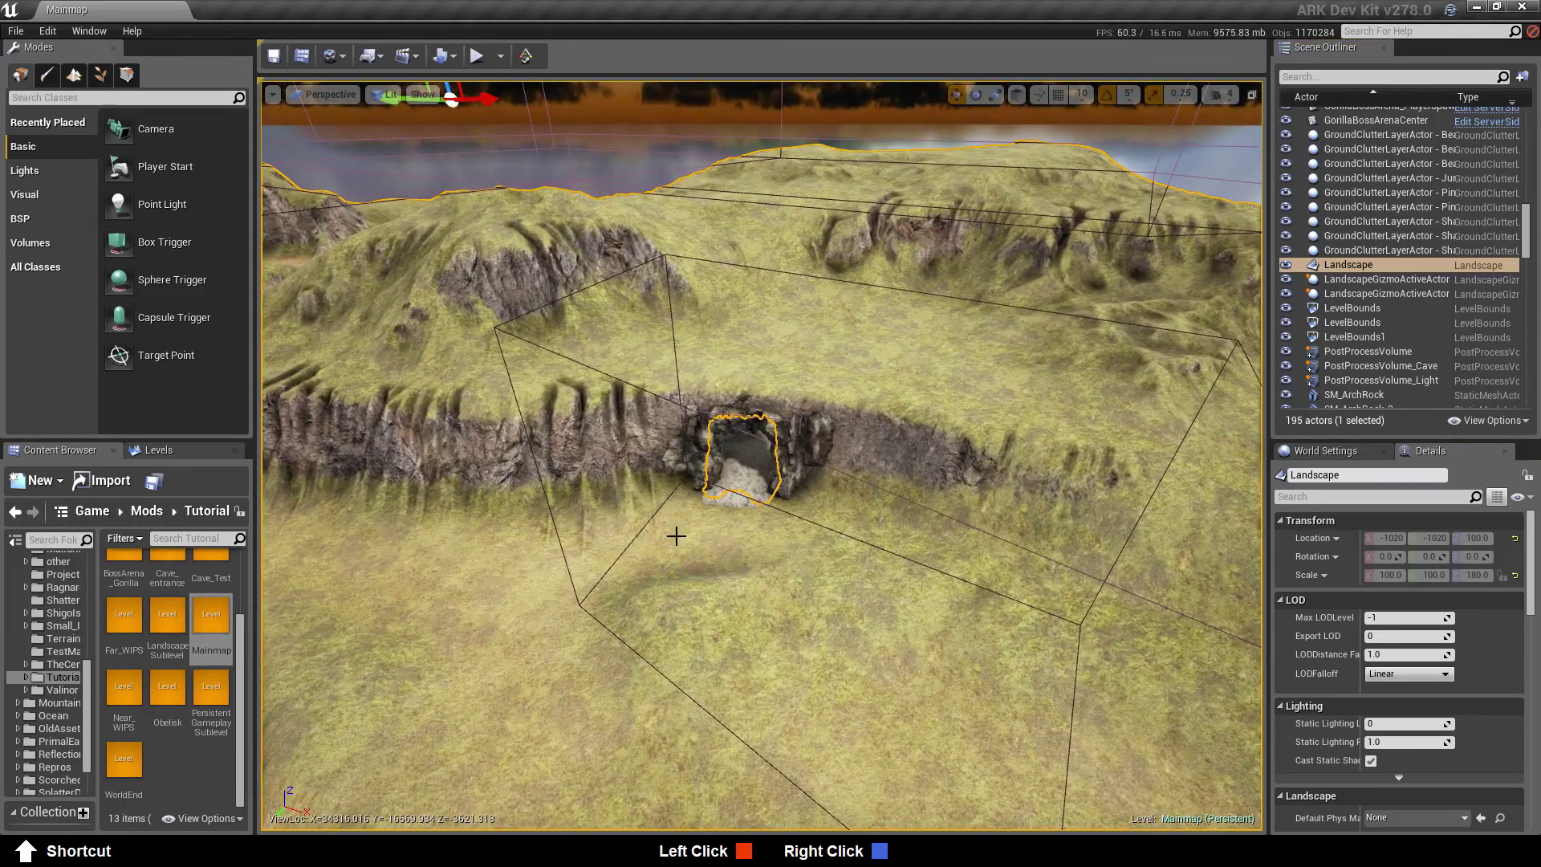
{"action": "scroll", "coordinate": [1326, 581], "scroll_direction": "down", "scroll_amount": 5}
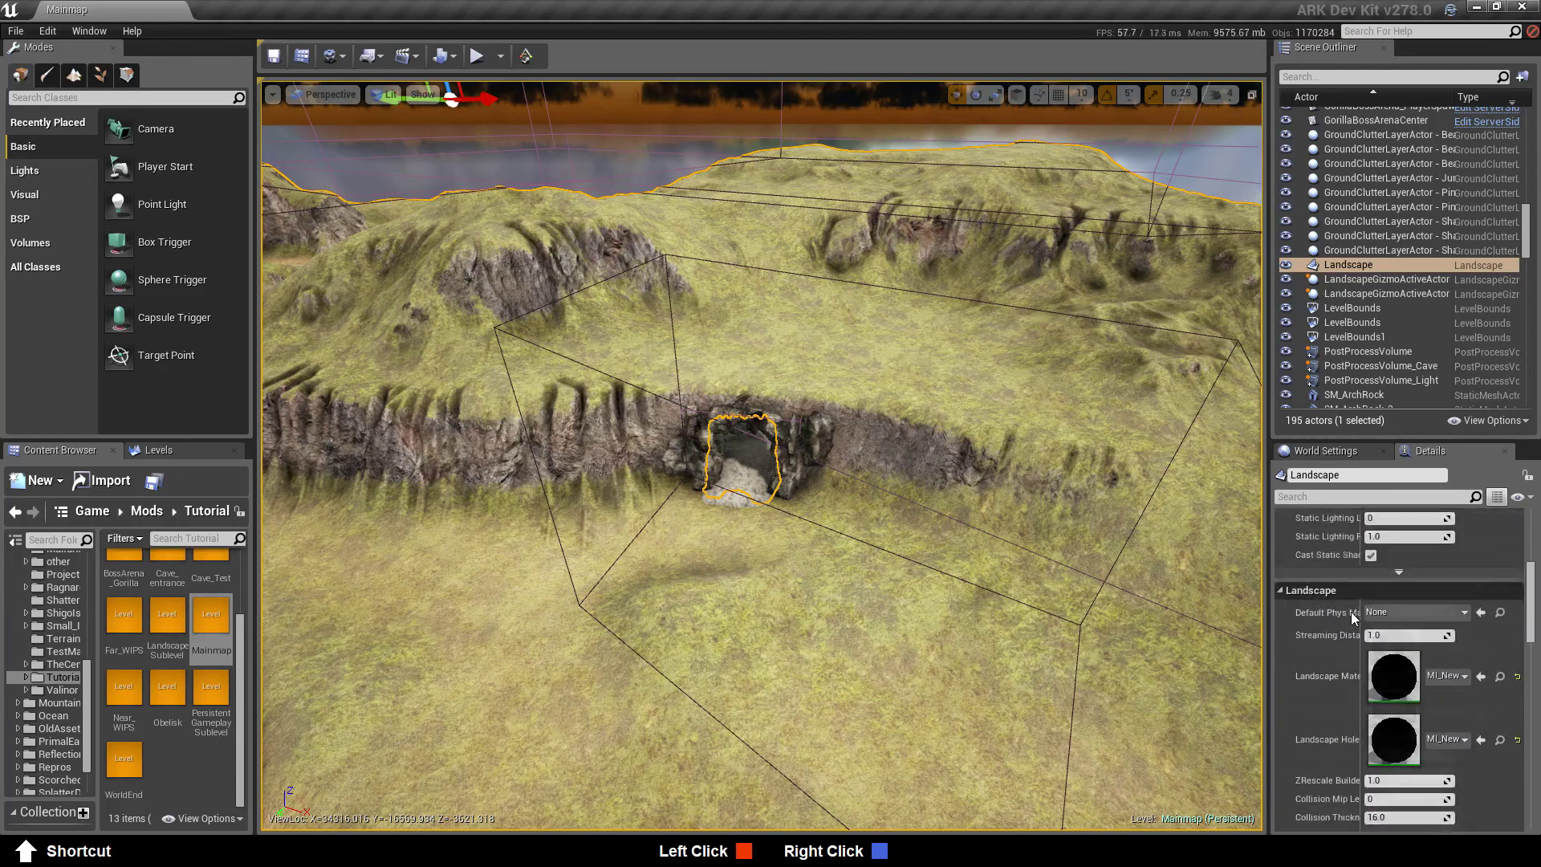
{"action": "scroll", "coordinate": [1355, 618], "scroll_direction": "down", "scroll_amount": 3}
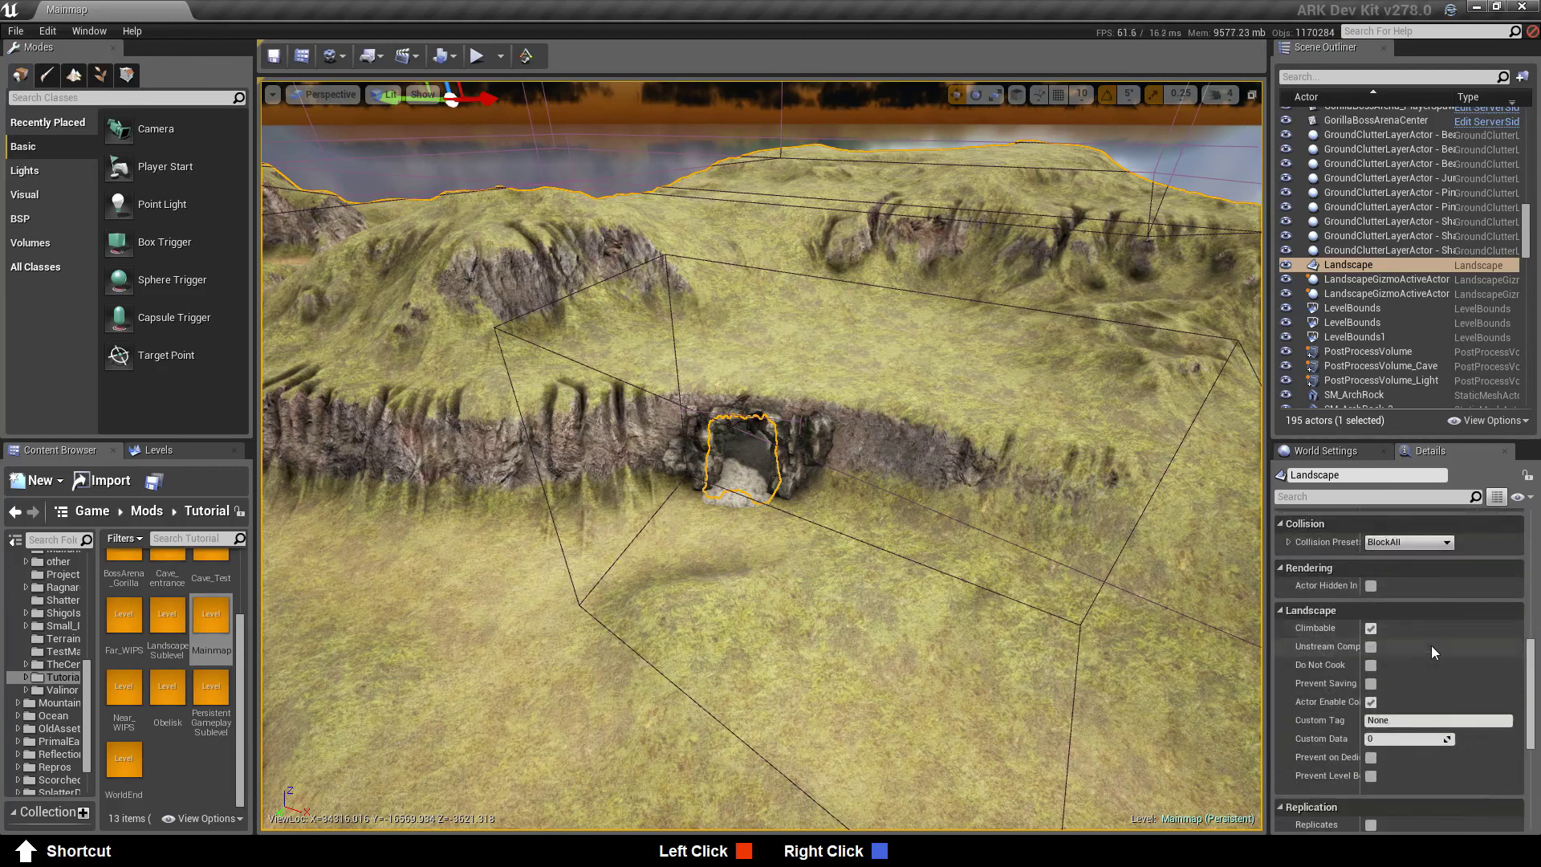
{"action": "left_click", "coordinate": [1390, 544]}
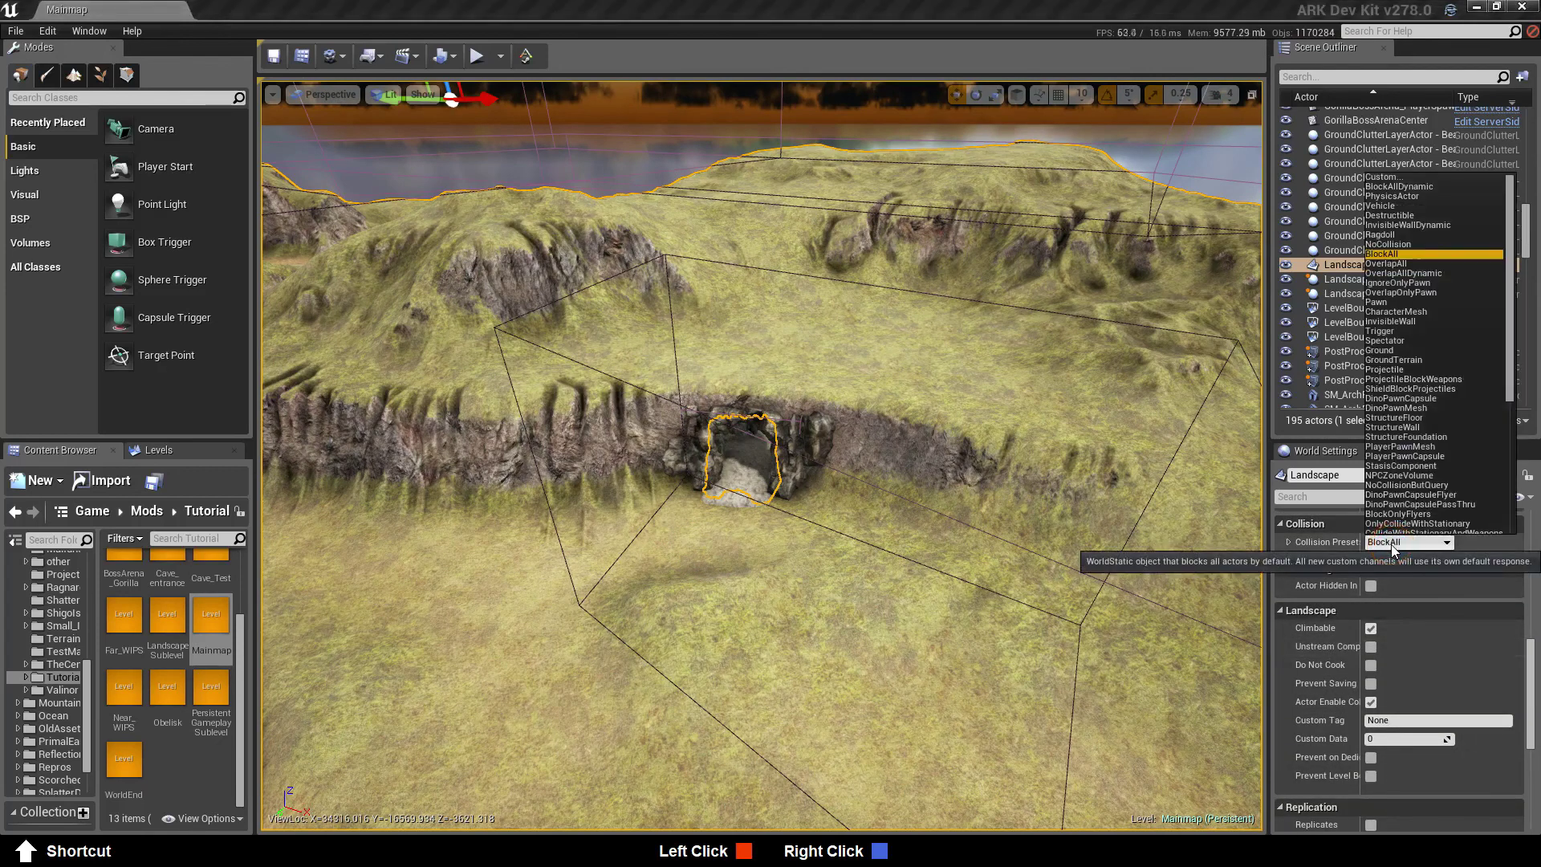
{"action": "left_click", "coordinate": [1405, 360]}
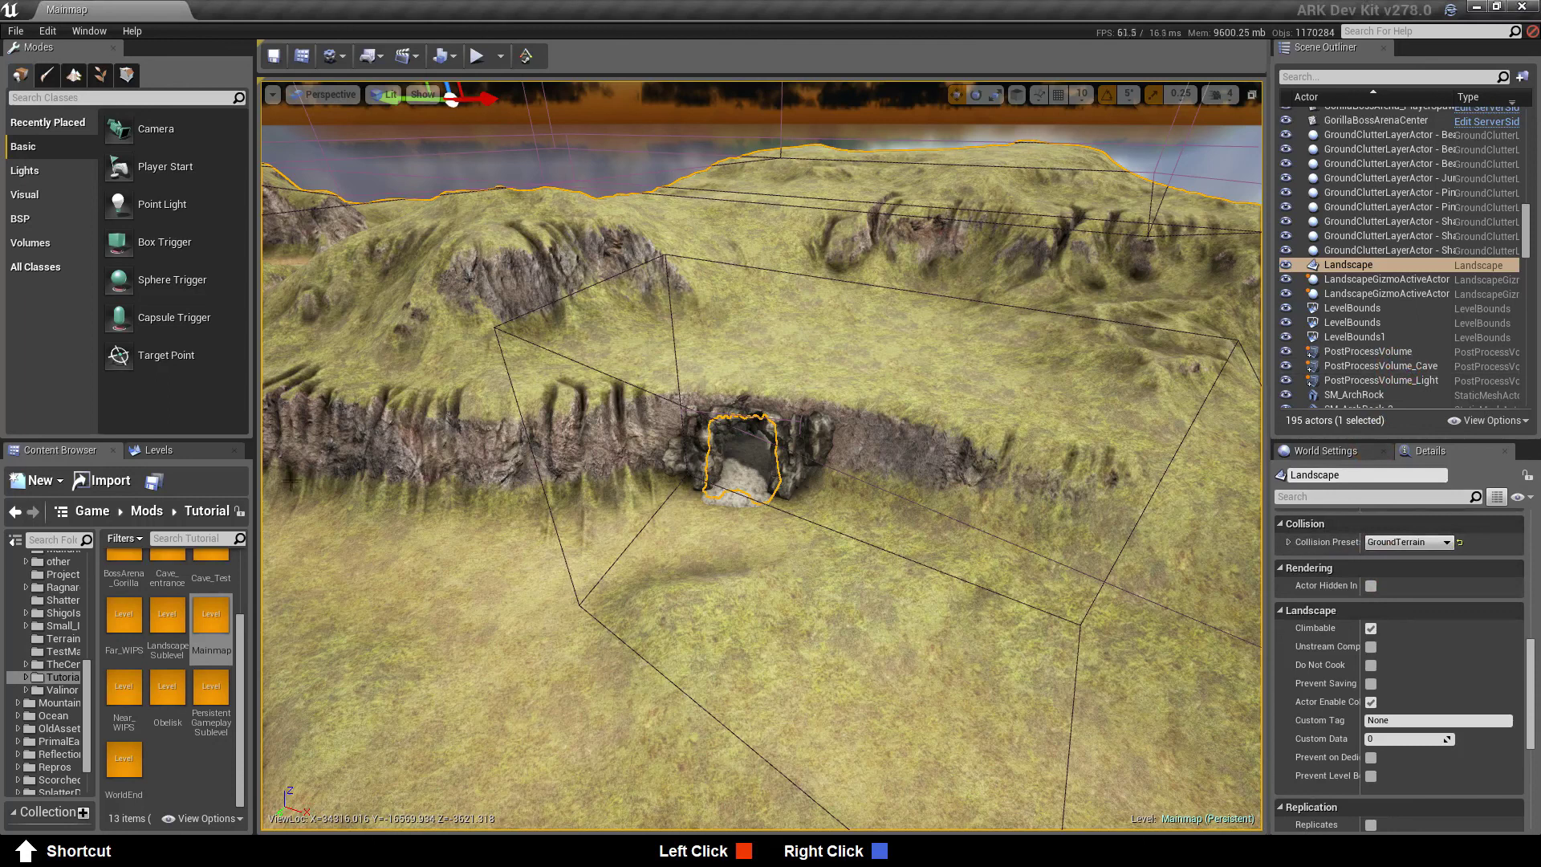
Save the LandscapeSublevel from the level list
{"action": "scroll", "coordinate": [161, 595], "scroll_direction": "up", "scroll_amount": 3}
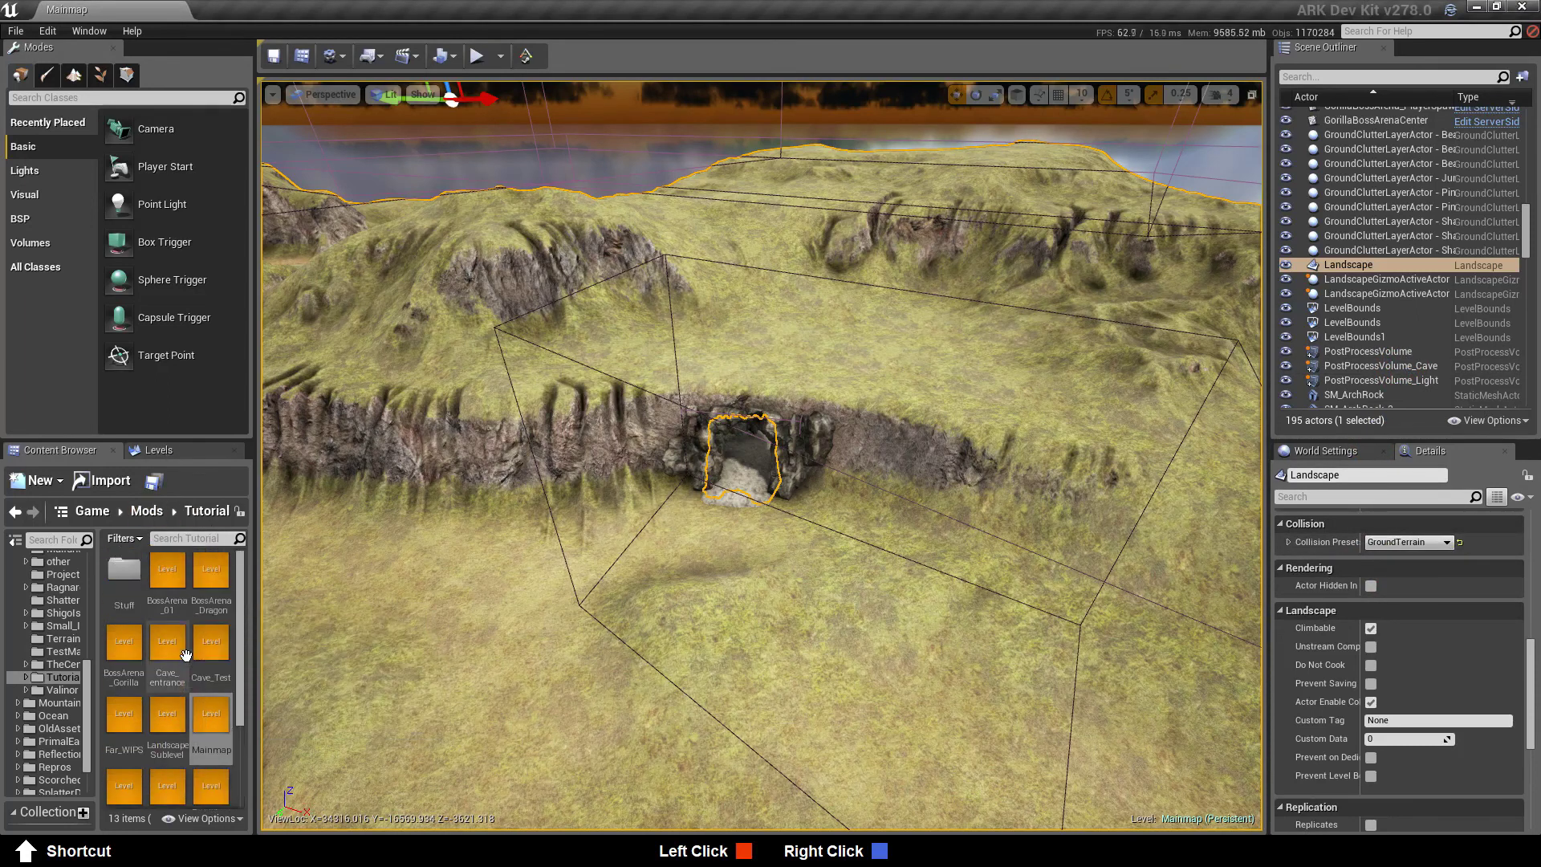
{"action": "left_click", "coordinate": [158, 450]}
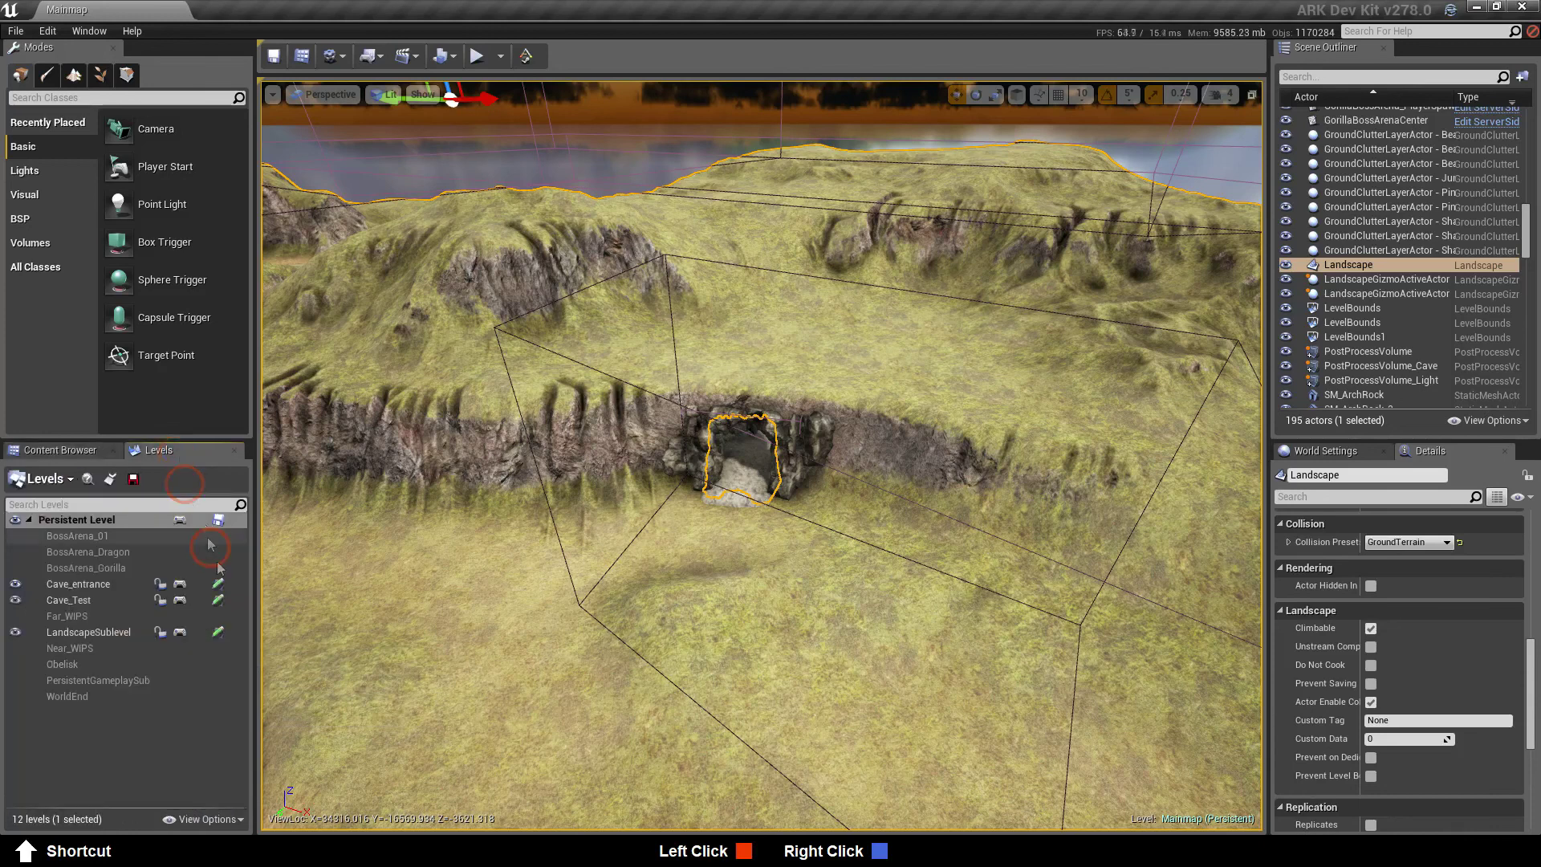
{"action": "left_click", "coordinate": [218, 634]}
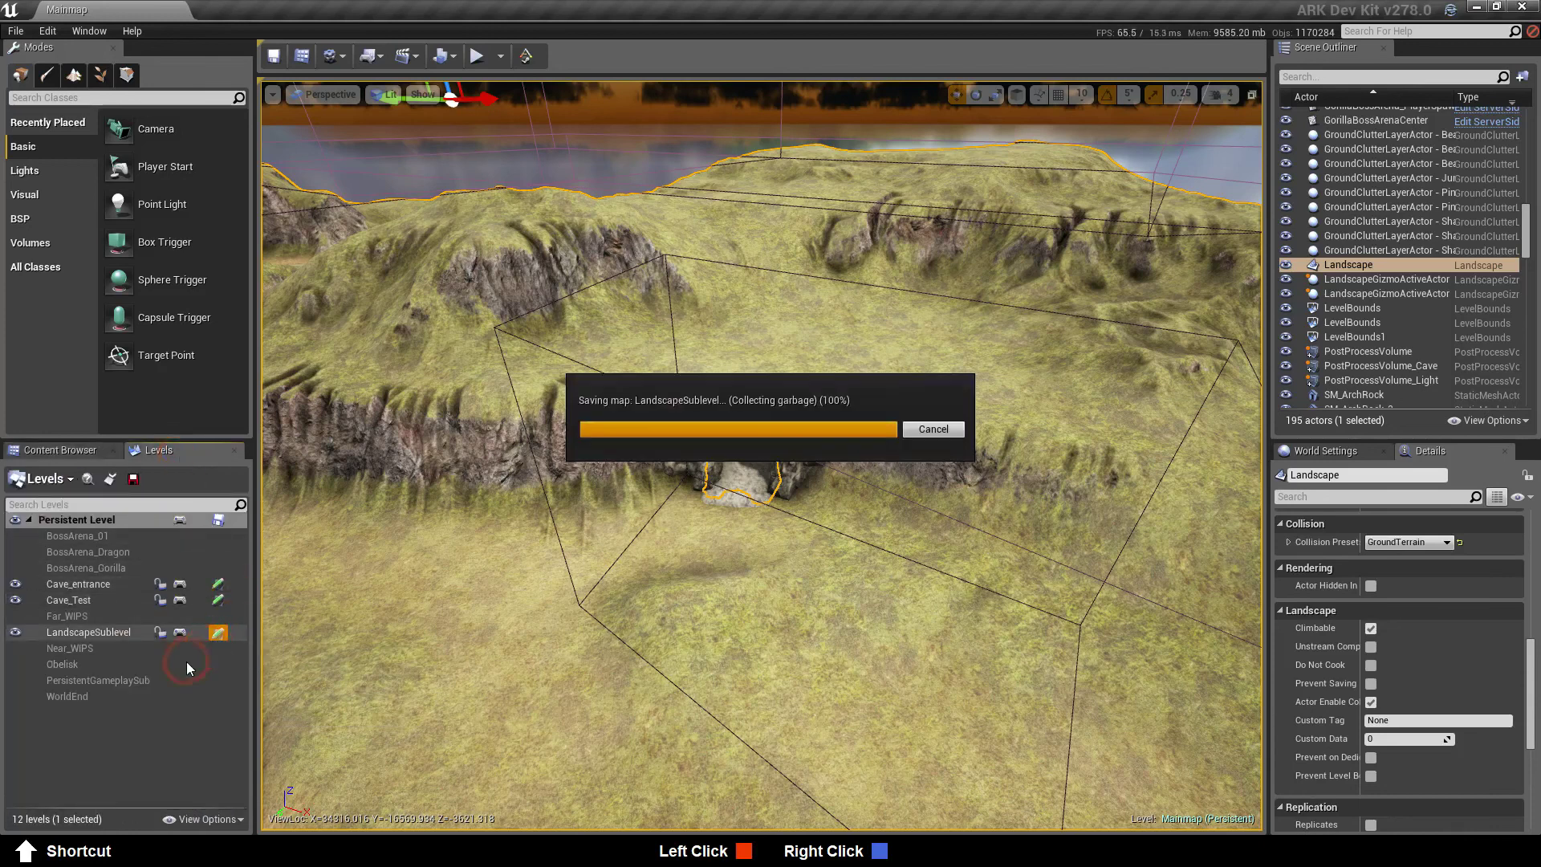
Play the level from outside the cave and run the character through the entrance deep into the cave
{"action": "right_click_drag", "start_coordinate": [760, 698], "coordinate": [727, 668]}
{"action": "left_click", "coordinate": [476, 56]}
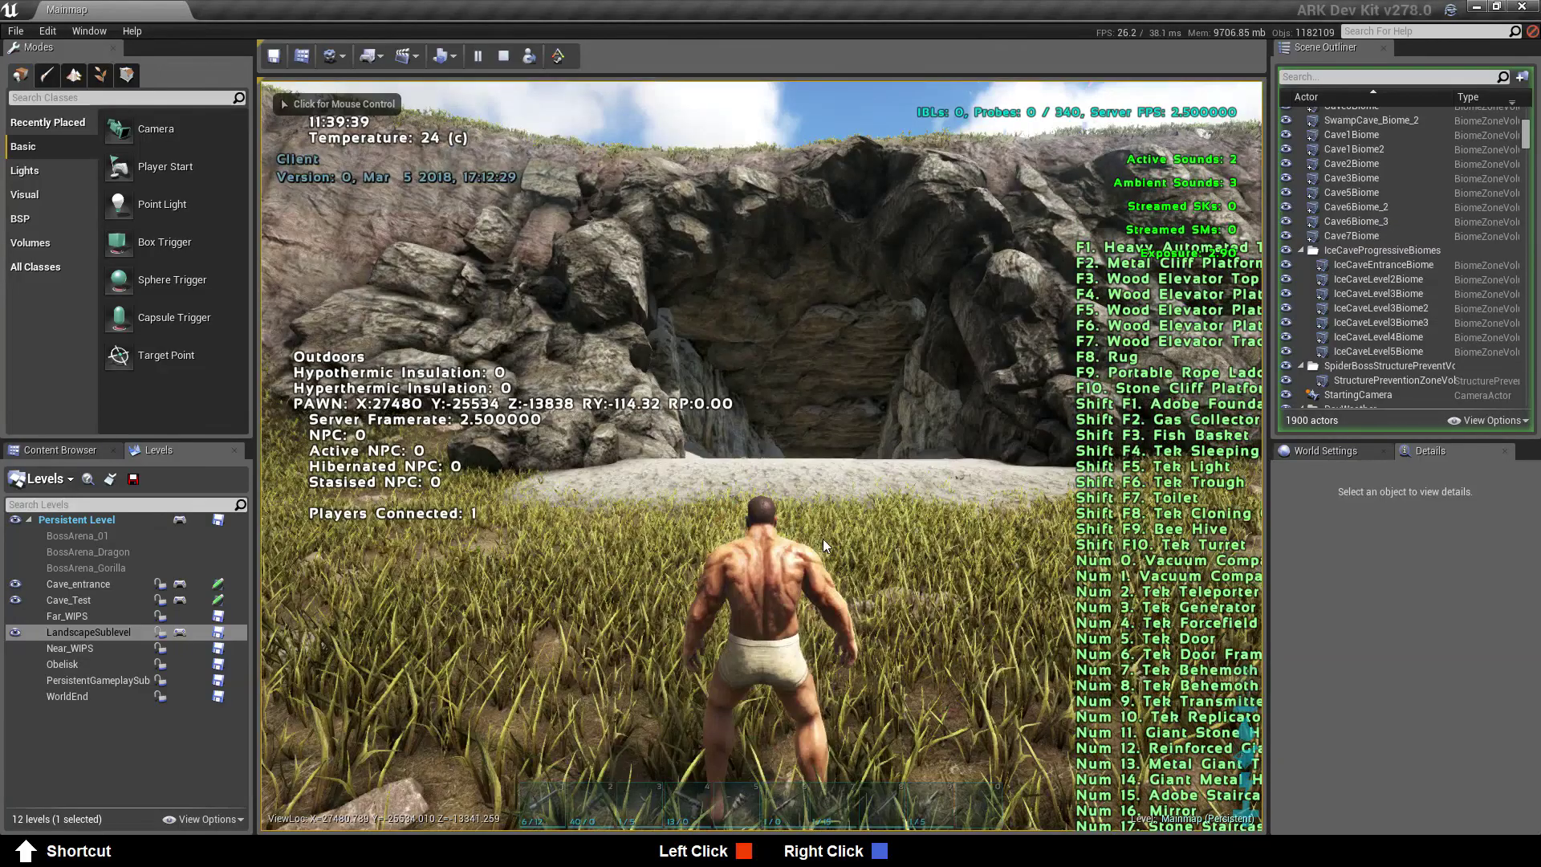
{"action": "left_click", "coordinate": [822, 538]}
{"action": "key", "text": "w"}
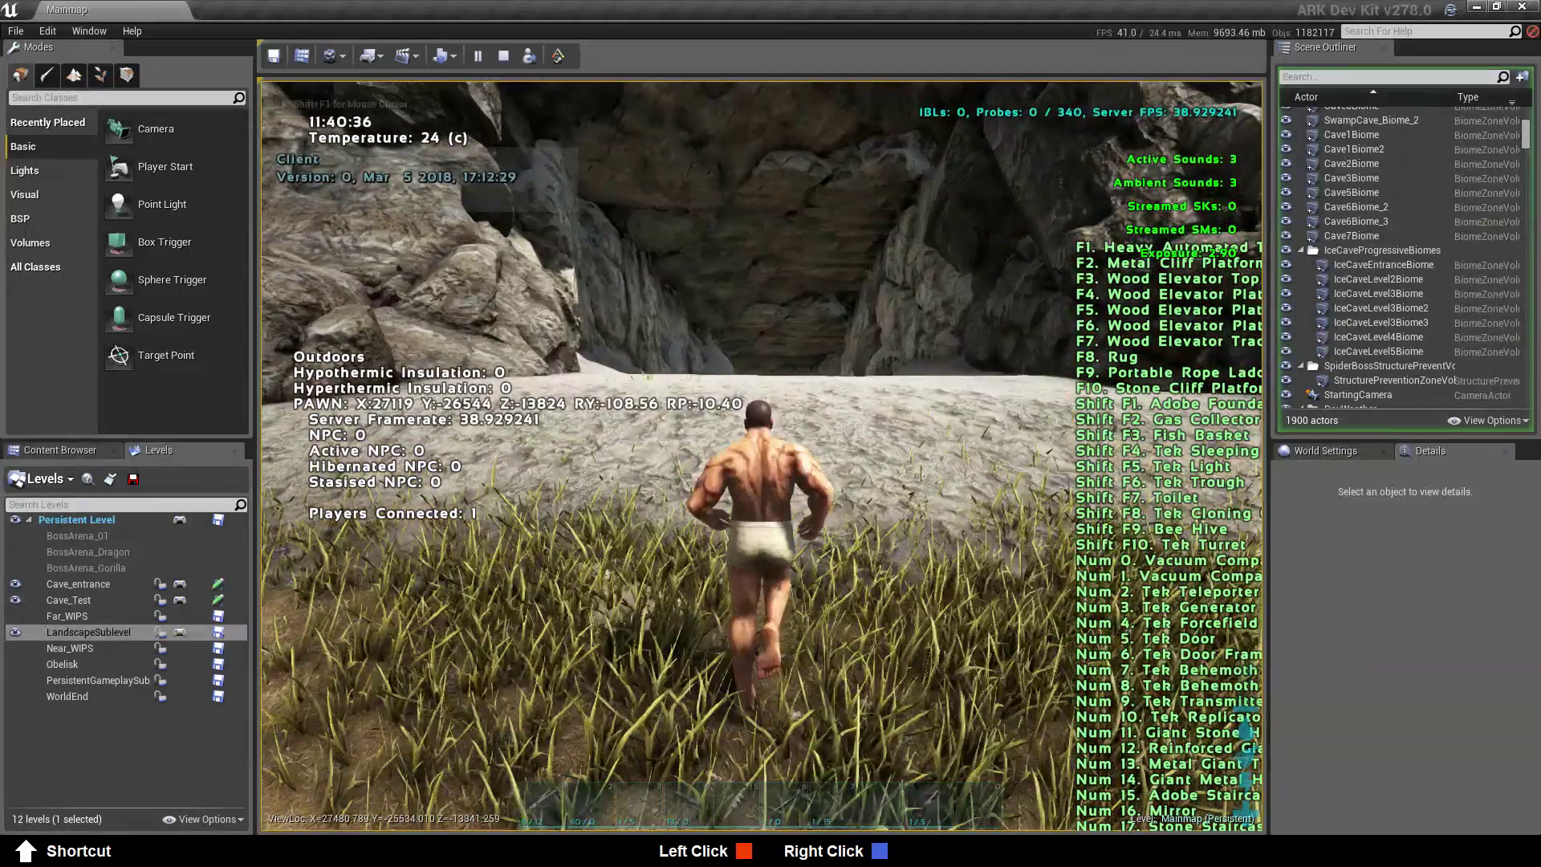
{"action": "key", "text": "w"}
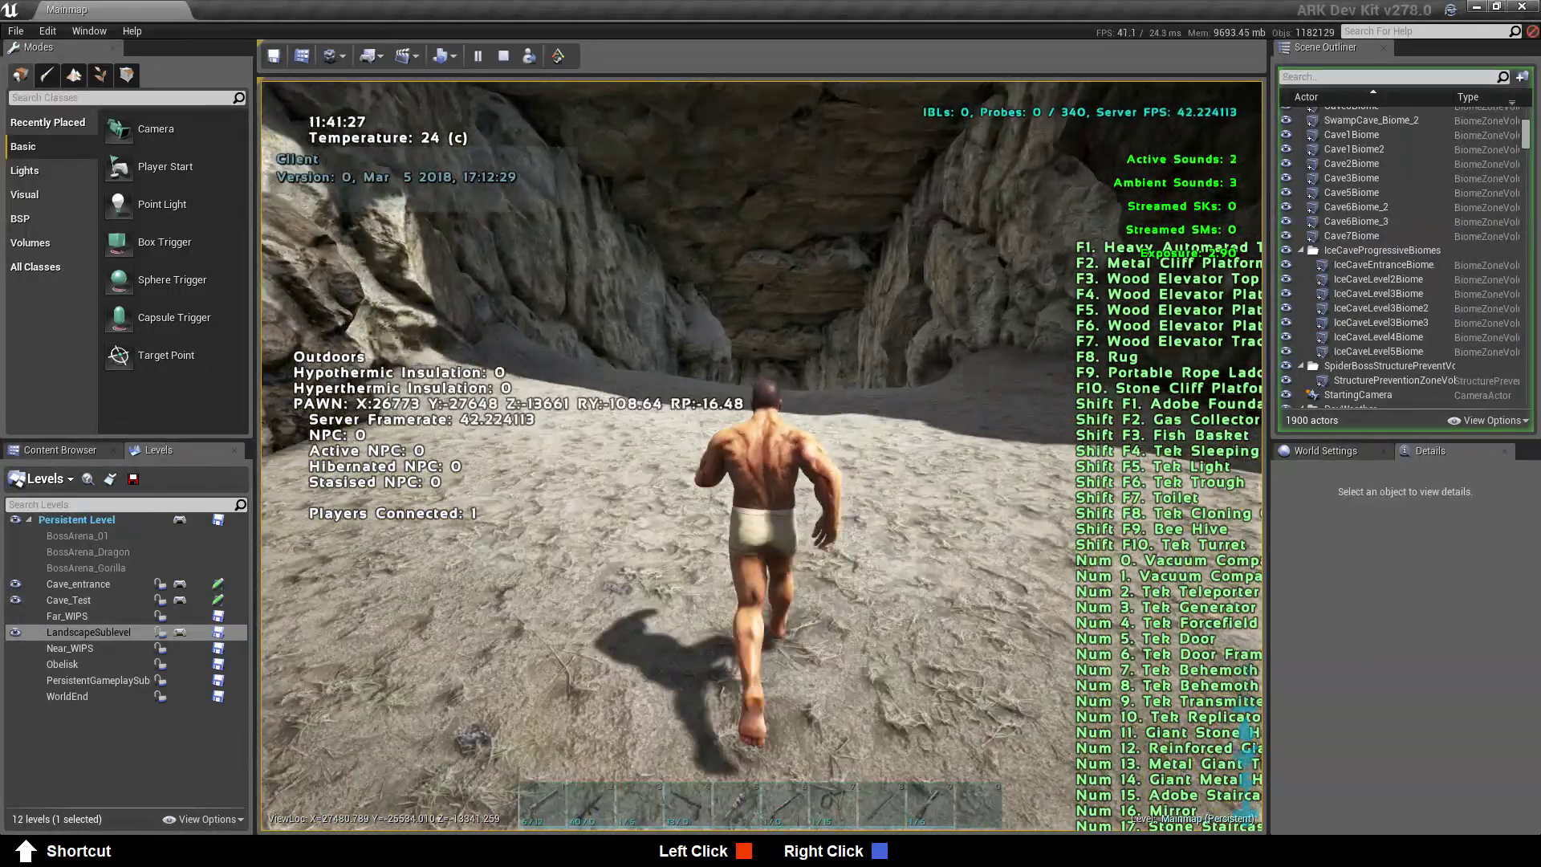
{"action": "key", "text": "w"}
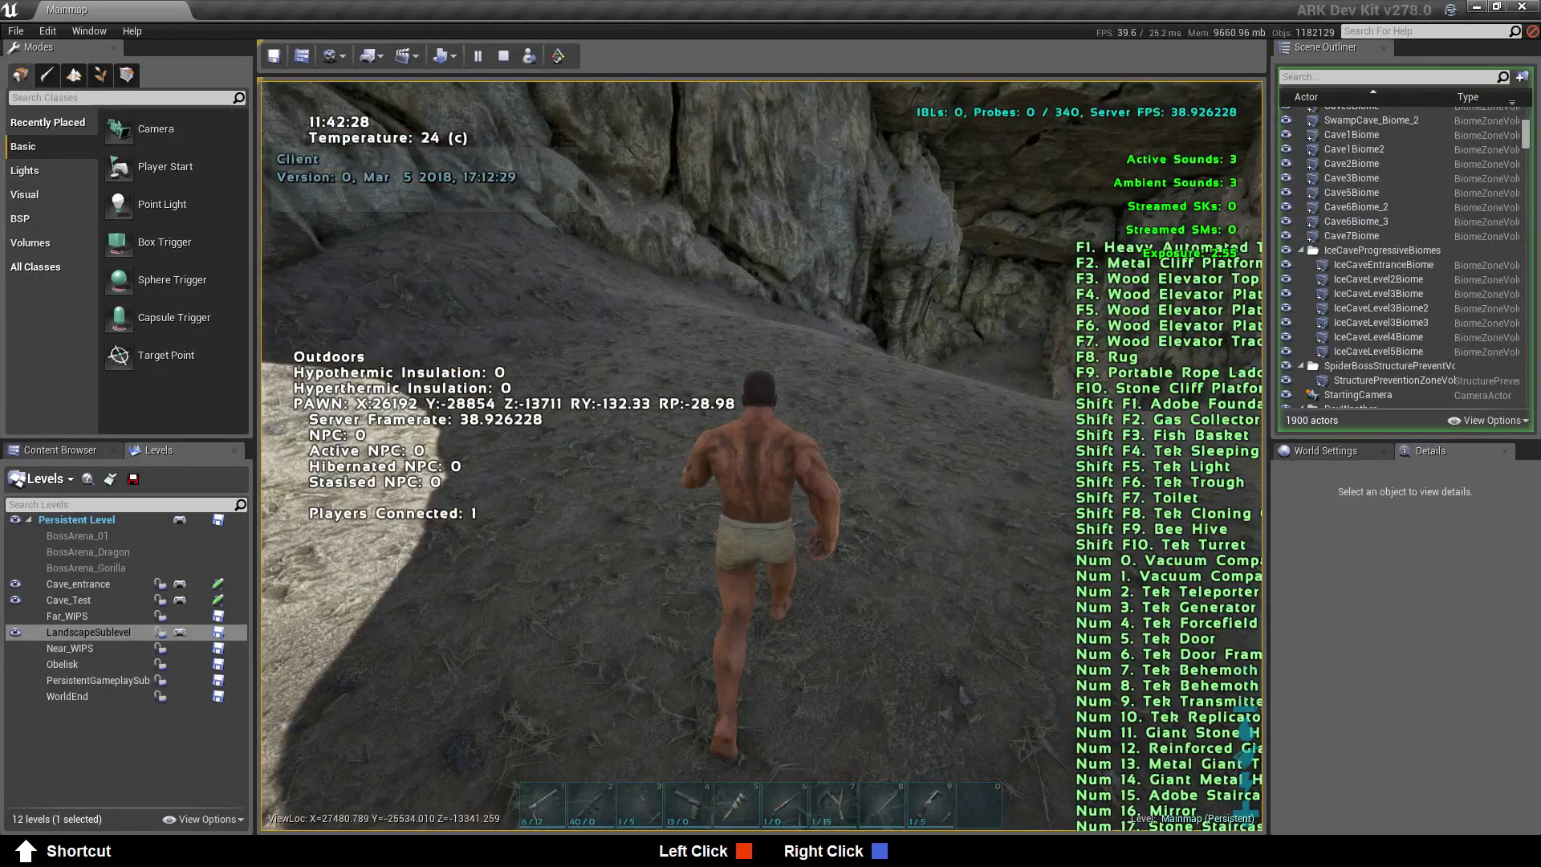
{"action": "key", "text": "w"}
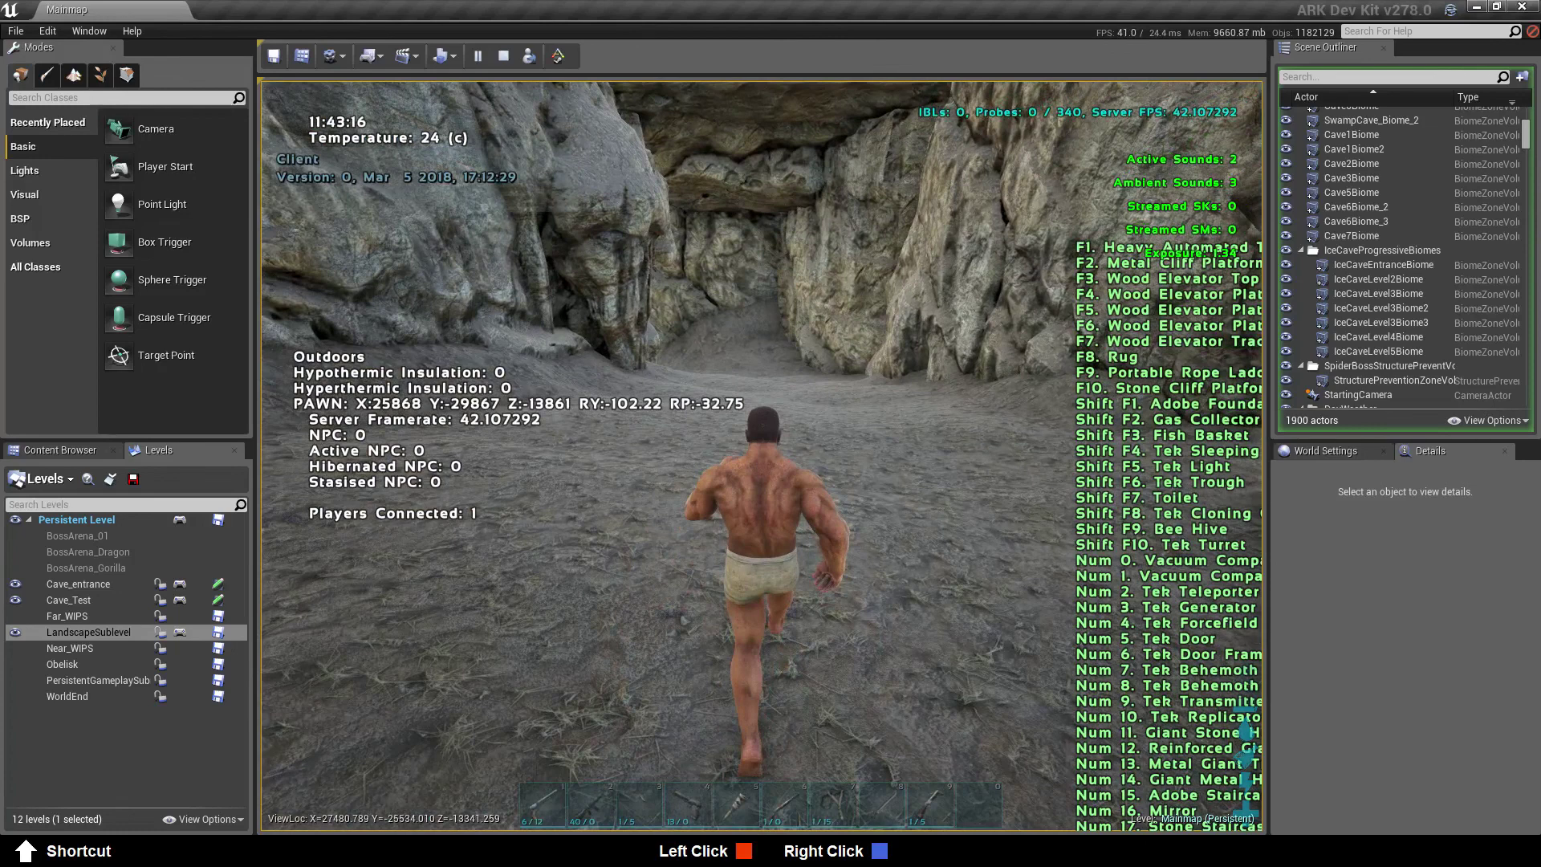
{"action": "key", "text": "w"}
{"action": "key", "text": "w"}
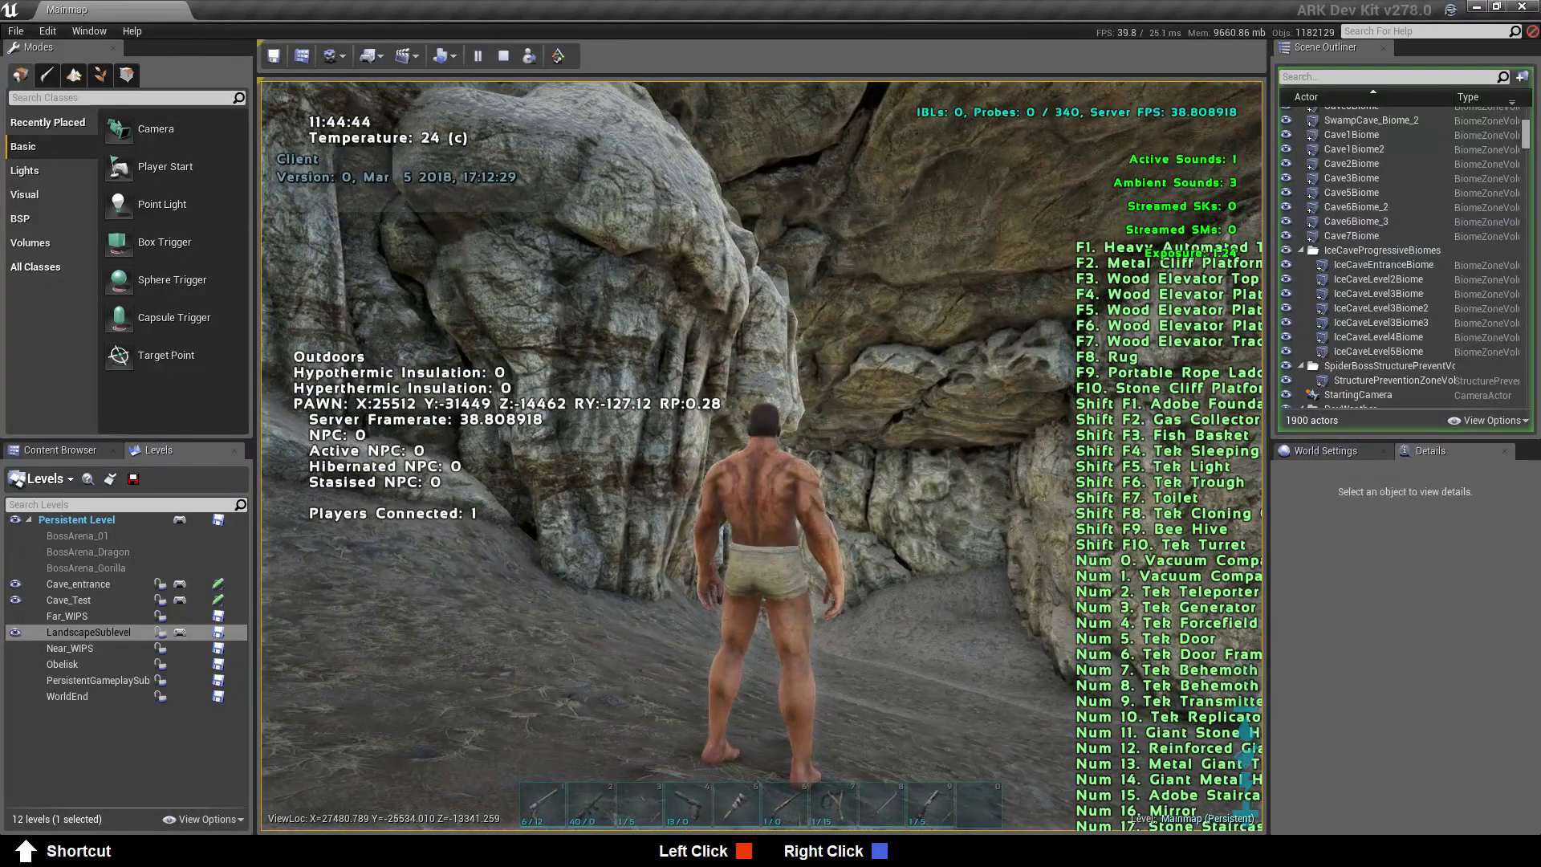
Jump inside the cave, move the character over the surface to the cave entrance, and end the play session
{"action": "key", "text": "space"}
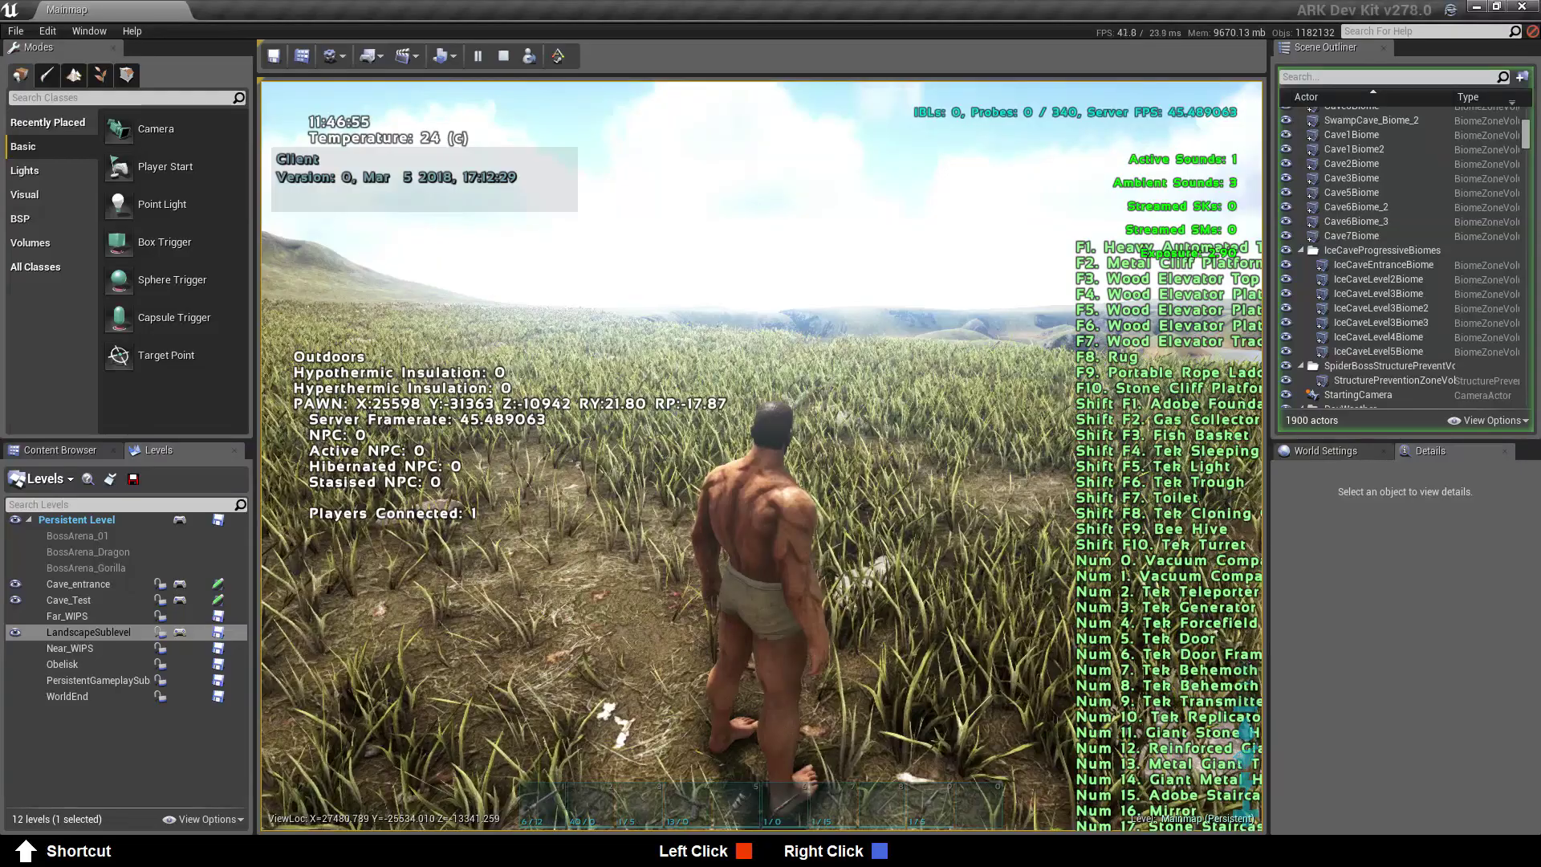
{"action": "key", "text": "w"}
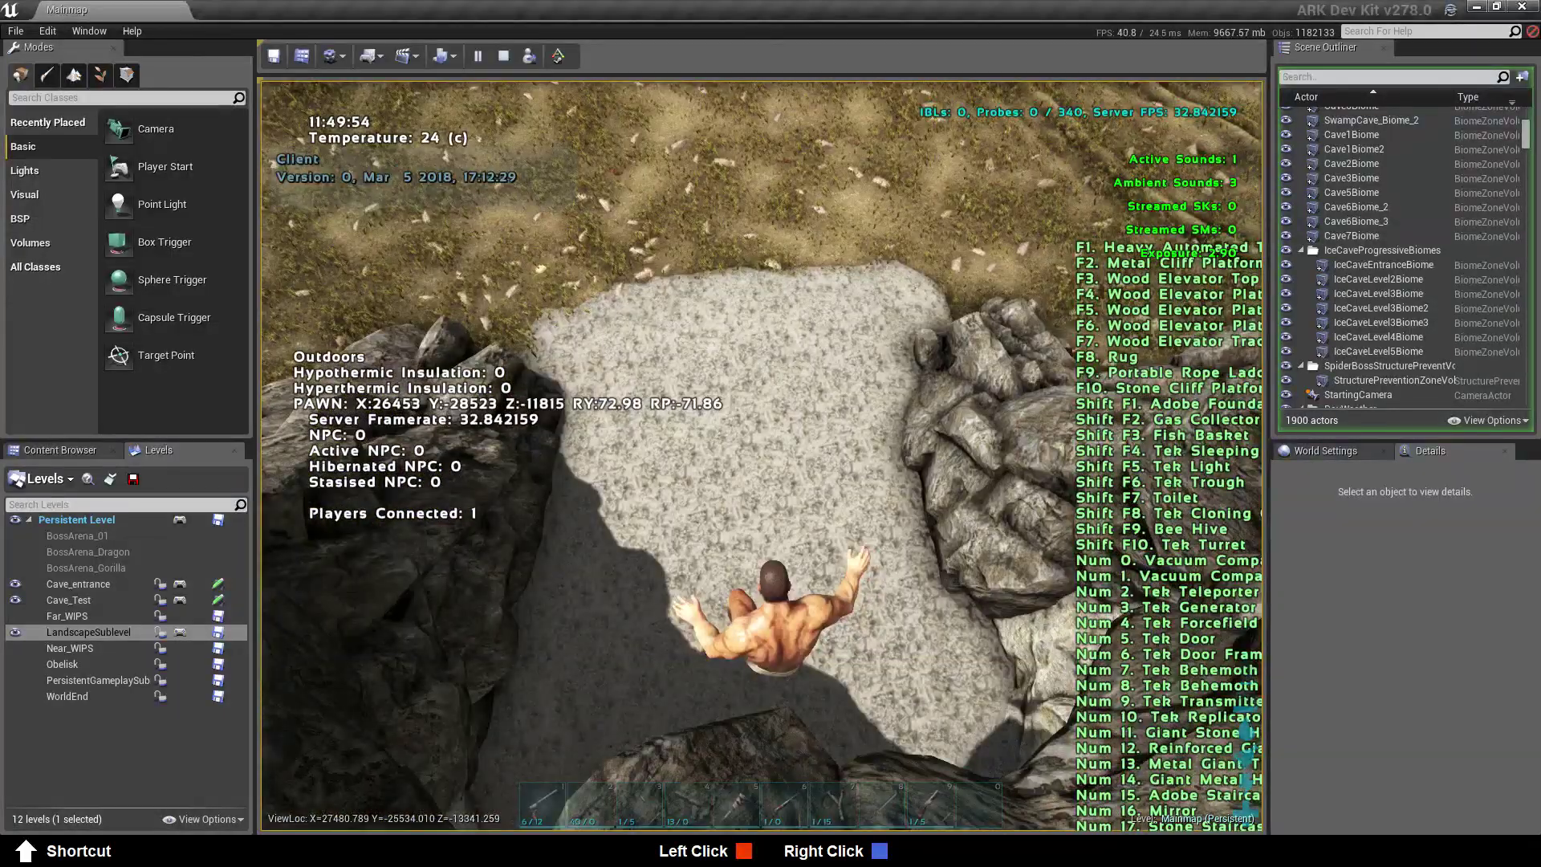
{"action": "key", "text": "Escape"}
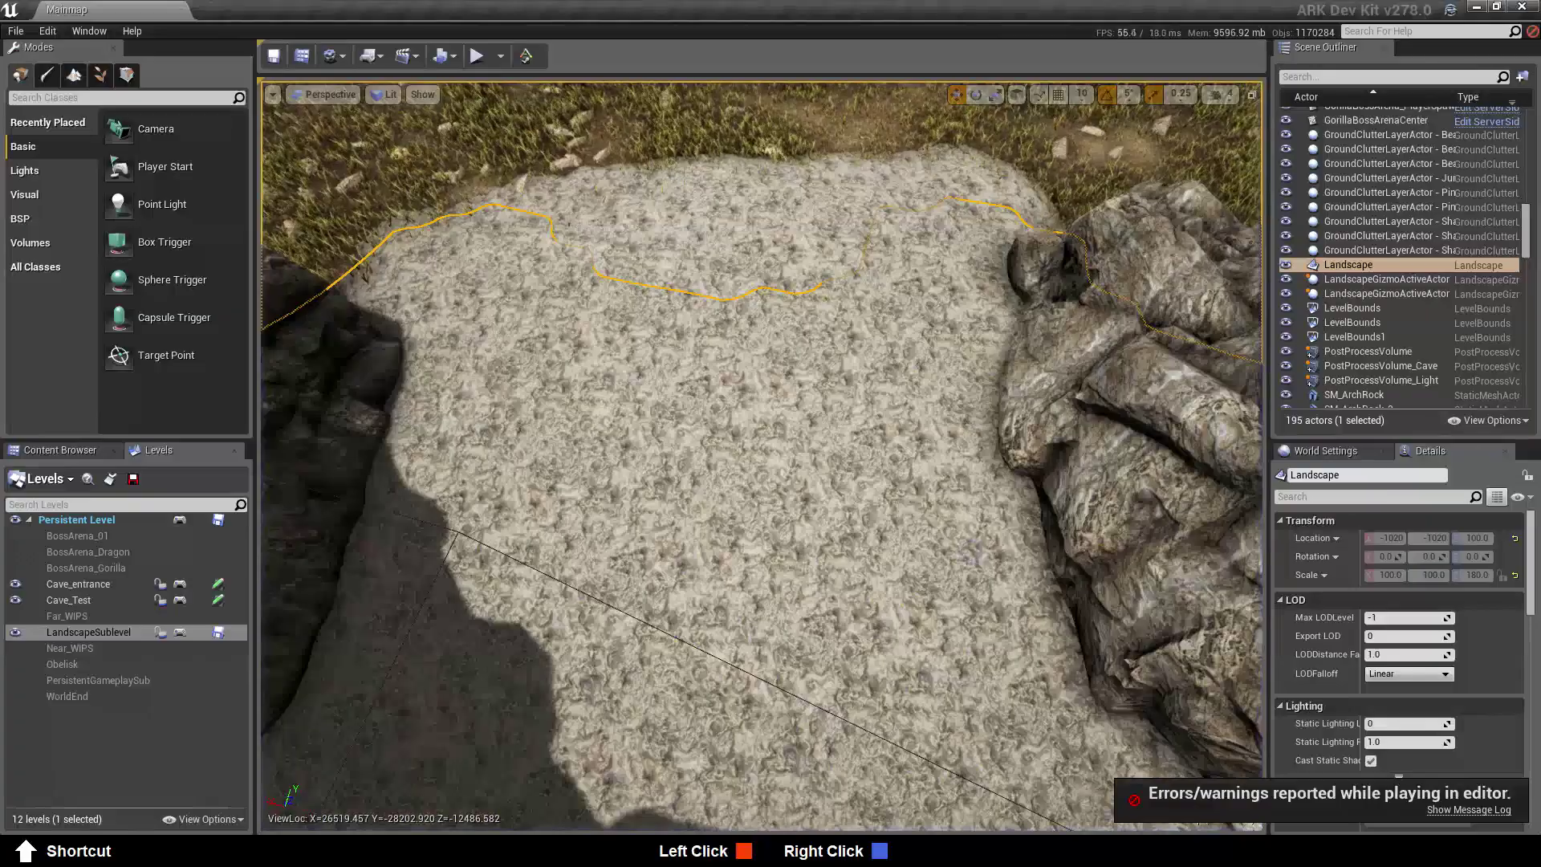
Inspect the cave entrance and the landscape opening around it from outside
{"action": "right_click_drag", "start_coordinate": [762, 455], "coordinate": [261, 398]}
{"action": "key", "text": "s"}
{"action": "key", "text": "s"}
{"action": "right_click_drag", "start_coordinate": [762, 455], "coordinate": [610, 449]}
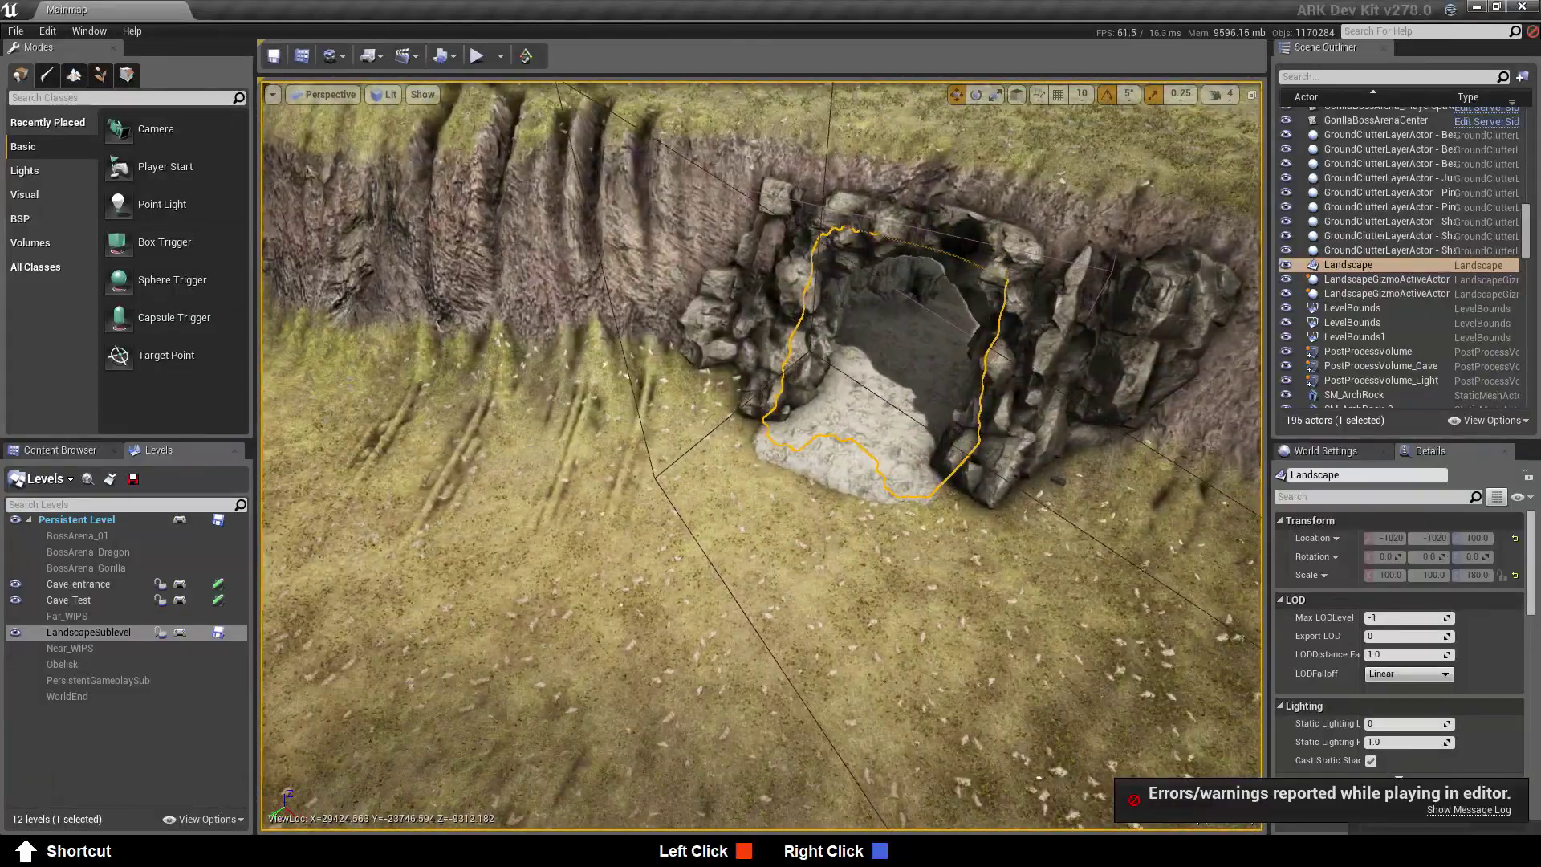
Examine the cave entrance and the surrounding cliff from a distance and from above
{"action": "right_click_drag", "start_coordinate": [761, 456], "coordinate": [827, 409]}
{"action": "key", "text": "s"}
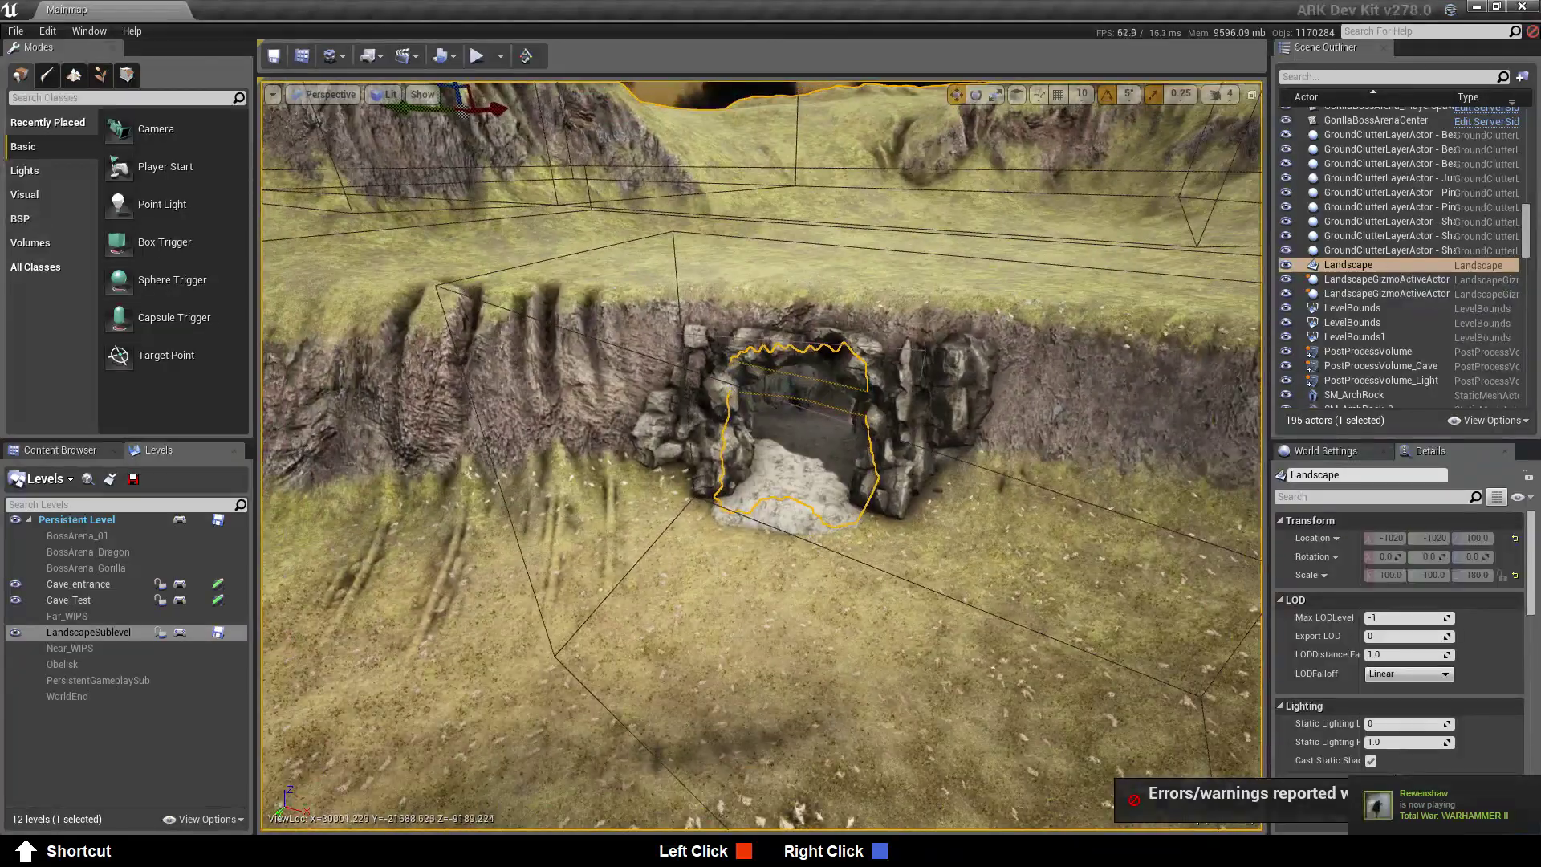
{"action": "right_click_drag", "start_coordinate": [761, 455], "coordinate": [763, 558]}
{"action": "key", "text": "w"}
{"action": "key", "text": "w"}
{"action": "key", "text": "s"}
{"action": "right_click_drag", "start_coordinate": [971, 551], "coordinate": [971, 551]}
{"action": "key", "text": "s"}
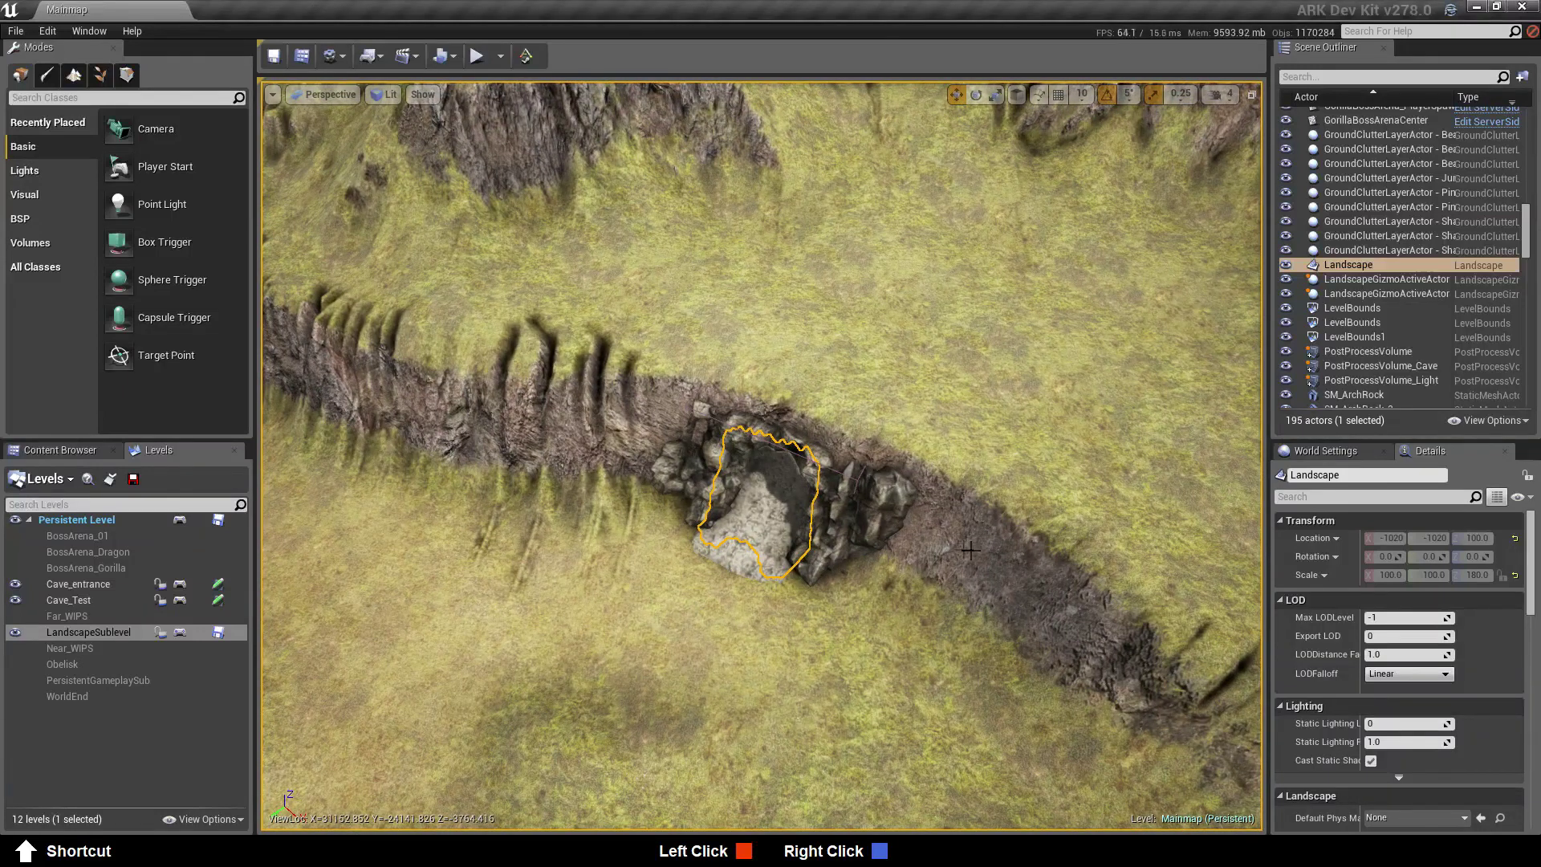
Search the placeable classes for "prevent" and hide the Landscape to expose the cave meshes
{"action": "left_click", "coordinate": [77, 98]}
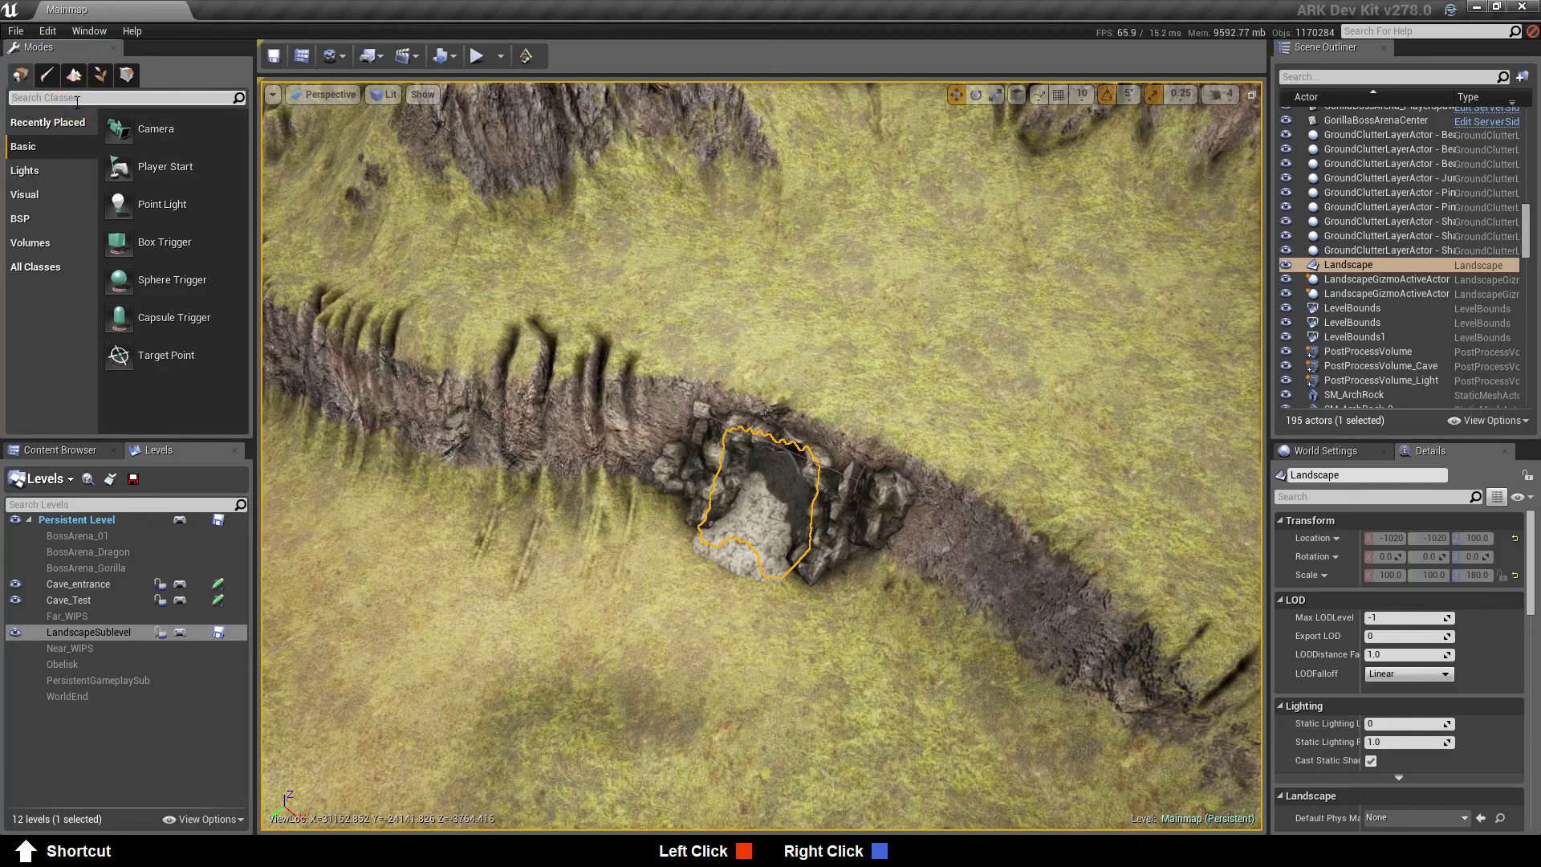
{"action": "type", "text": "prevent"}
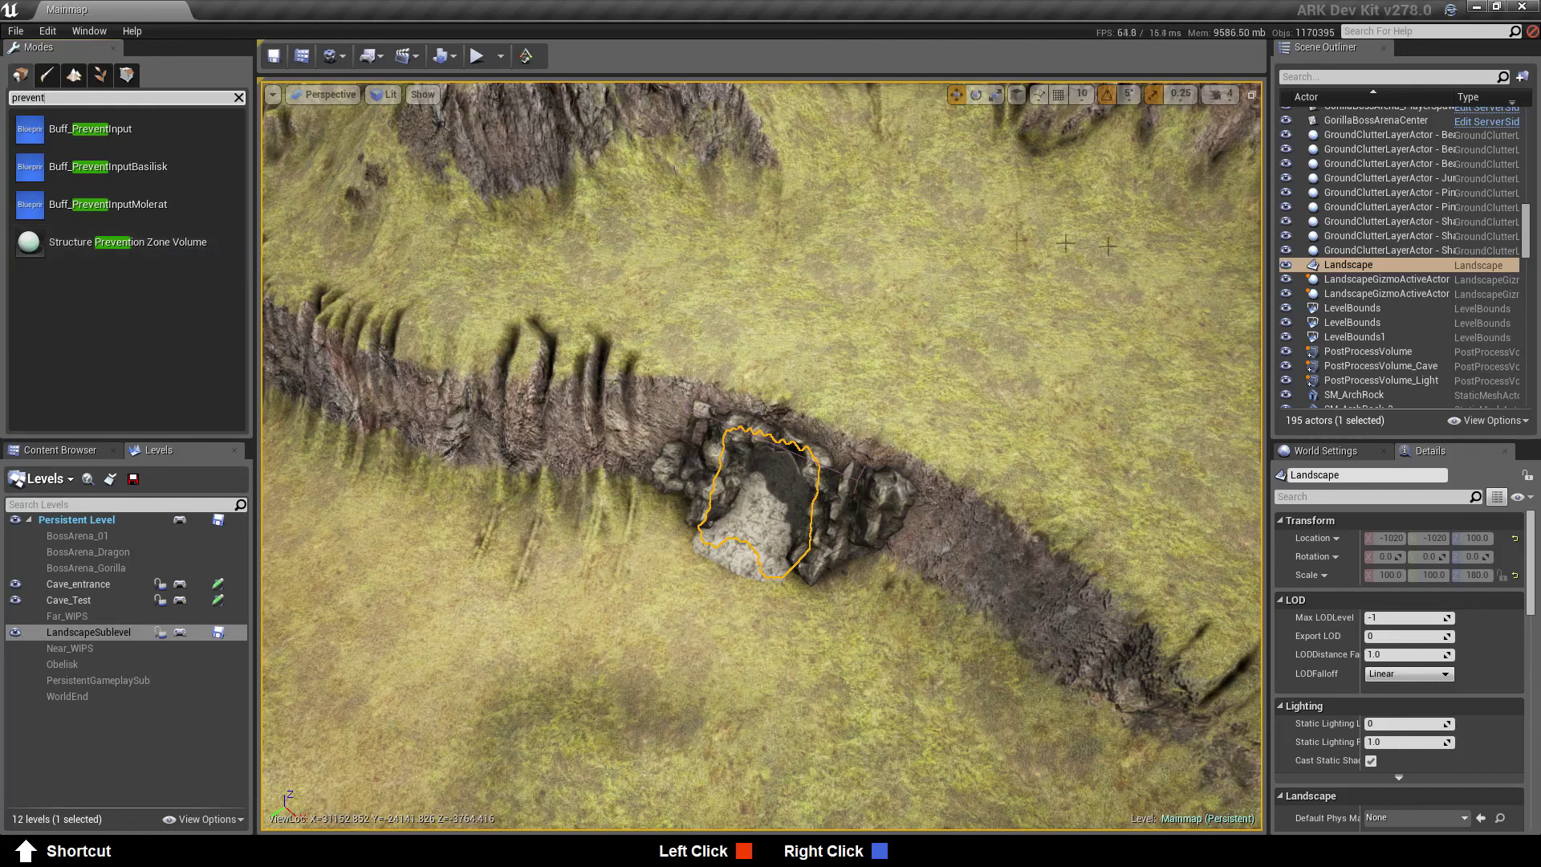
{"action": "double_click", "coordinate": [1348, 264]}
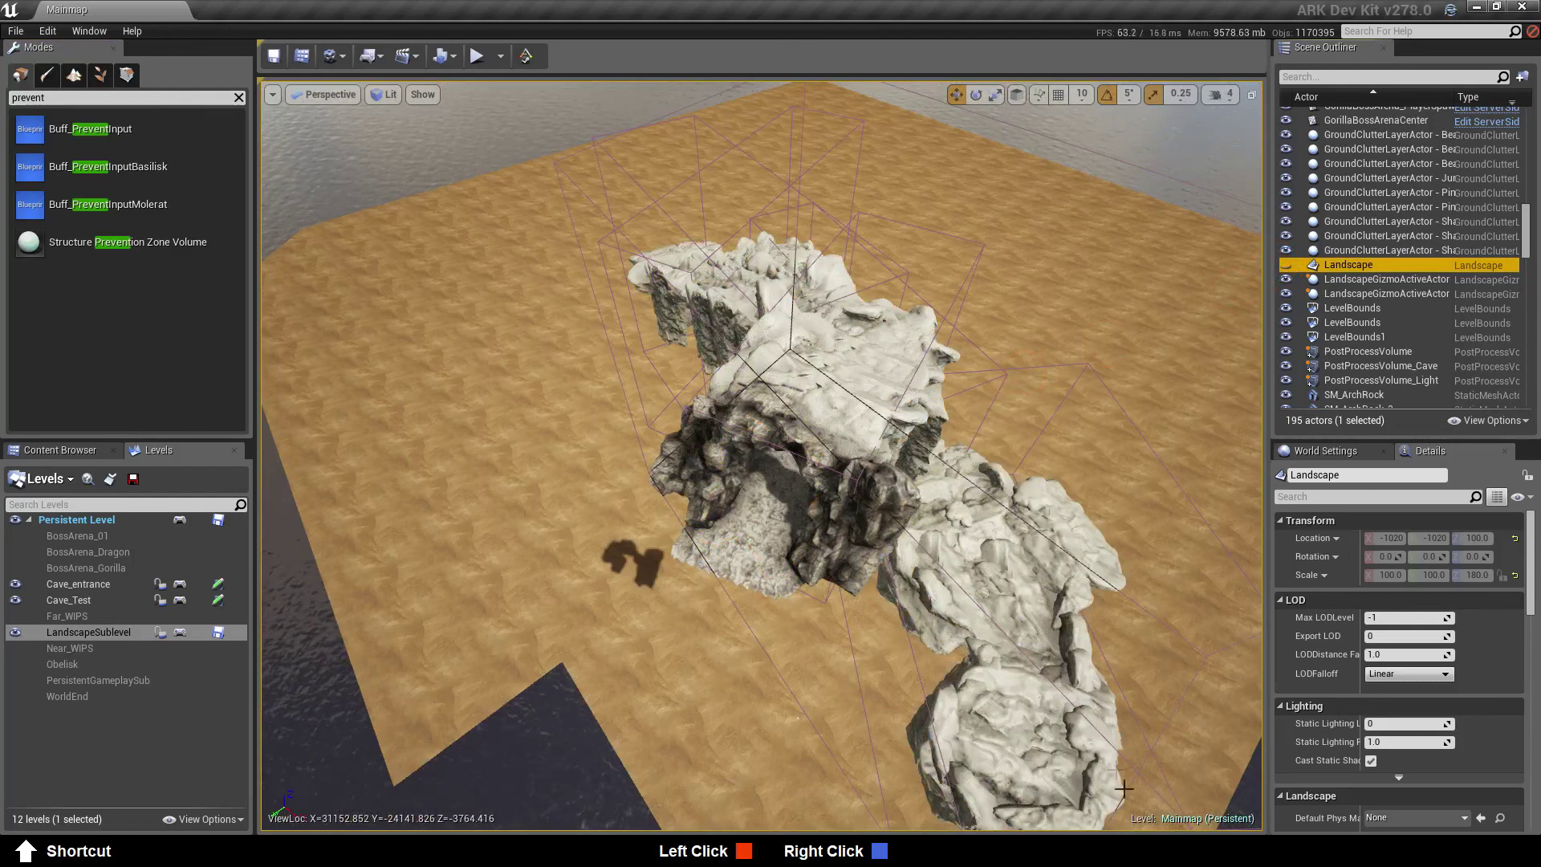
Place a Structure Prevention Zone Volume on the cave's entrance section
{"action": "right_click_drag", "start_coordinate": [1128, 605], "coordinate": [923, 670]}
{"action": "key", "text": "d"}
{"action": "key", "text": "s"}
{"action": "key", "text": "w"}
{"action": "right_click_drag", "start_coordinate": [342, 519], "coordinate": [343, 523]}
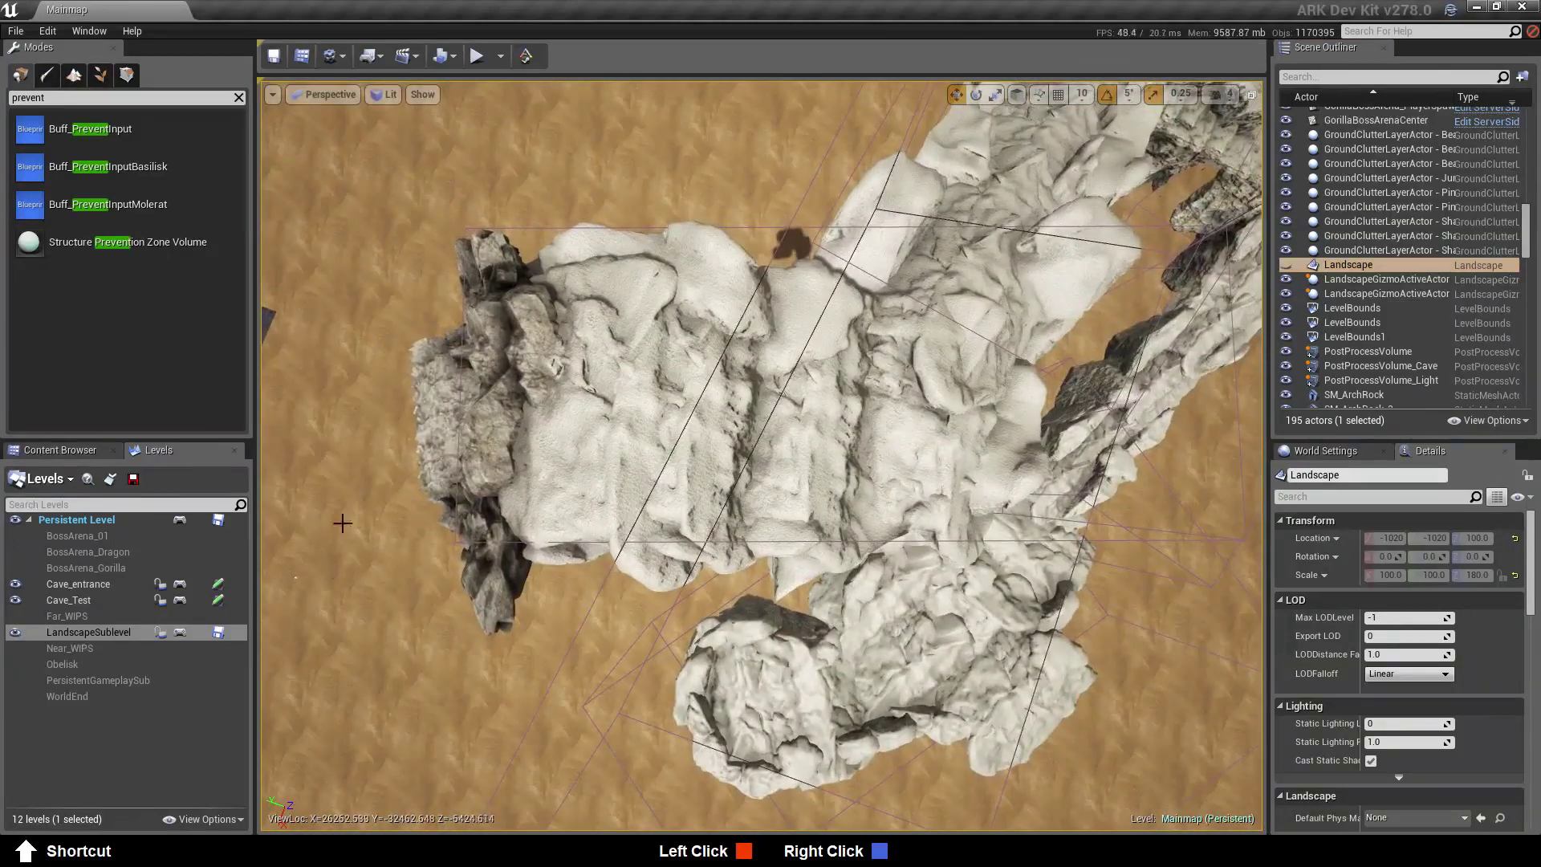
{"action": "left_click_drag", "start_coordinate": [113, 243], "coordinate": [688, 378]}
{"action": "left_click_drag", "start_coordinate": [775, 418], "coordinate": [775, 418]}
Scale the prevention volume up uniformly, using the top view to lengthen it along the entrance tunnel
{"action": "key", "text": "e"}
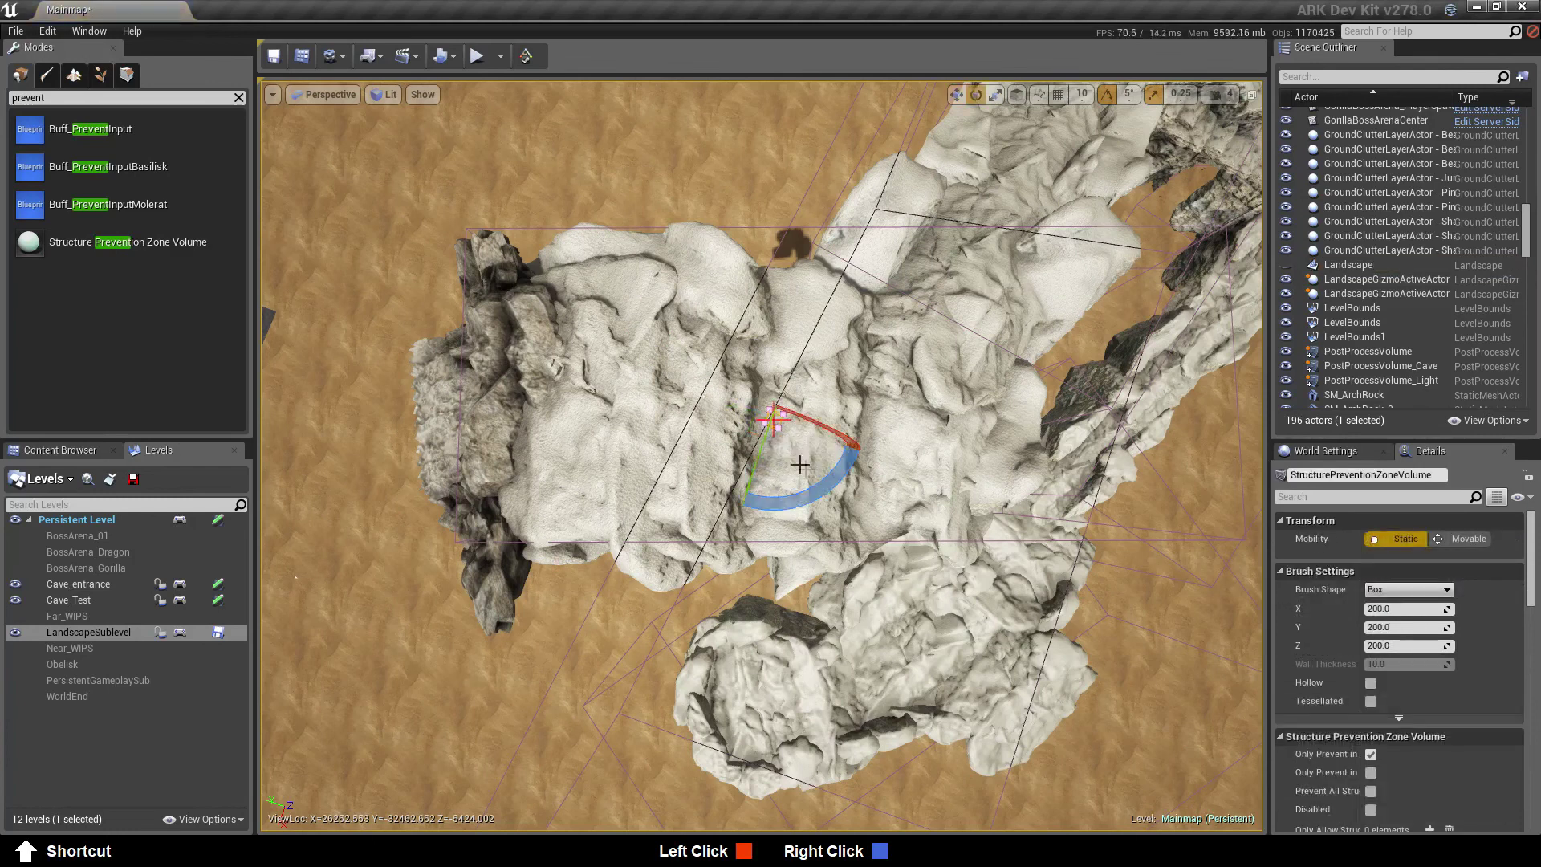
{"action": "key", "text": "r"}
{"action": "left_click_drag", "start_coordinate": [775, 413], "coordinate": [886, 519]}
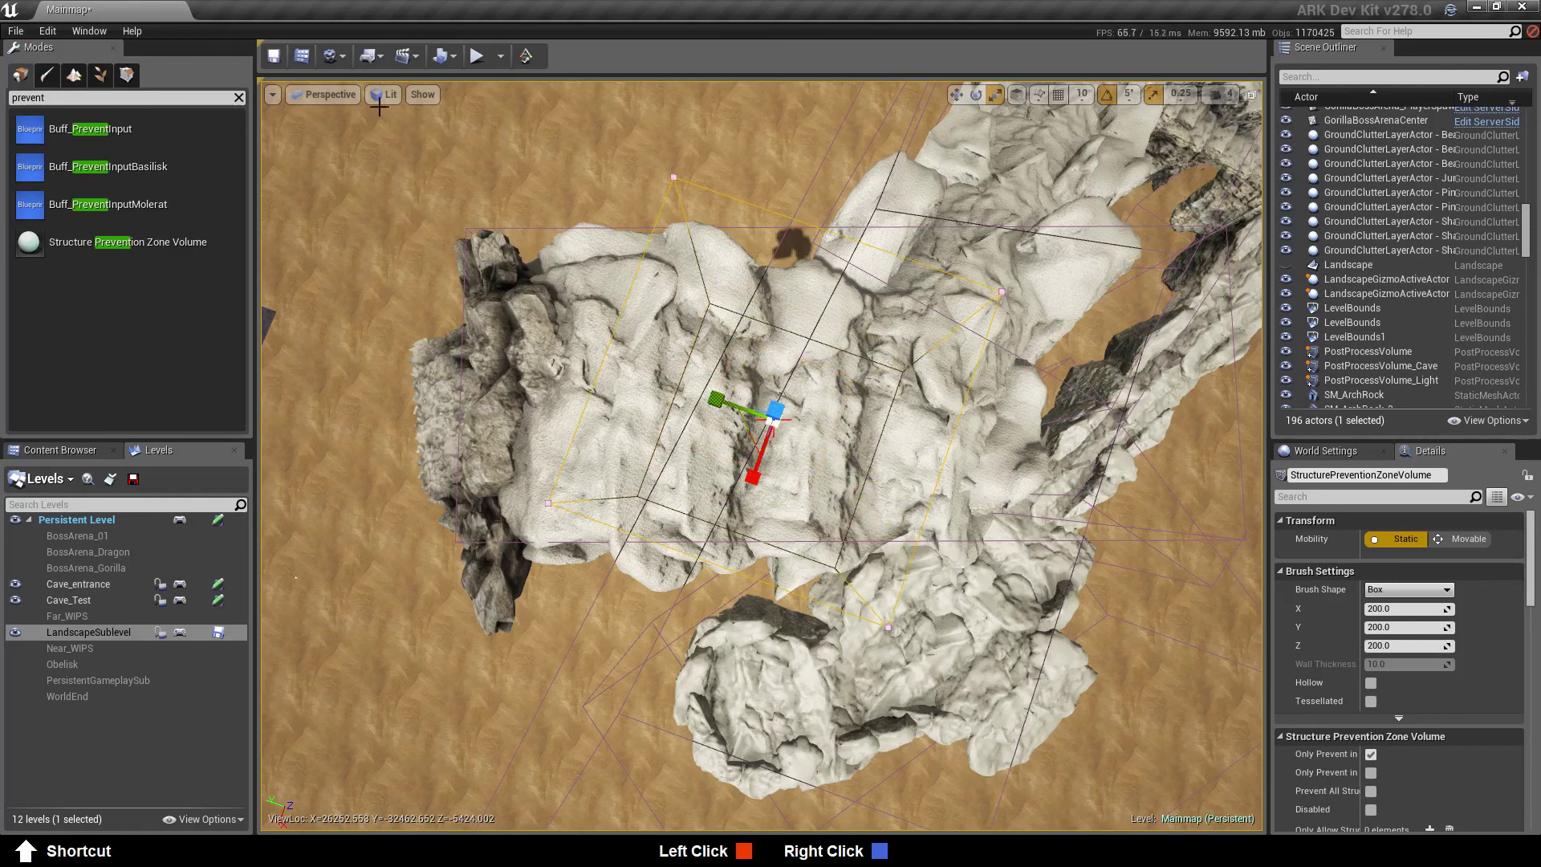
{"action": "left_click", "coordinate": [324, 94]}
{"action": "left_click", "coordinate": [325, 149]}
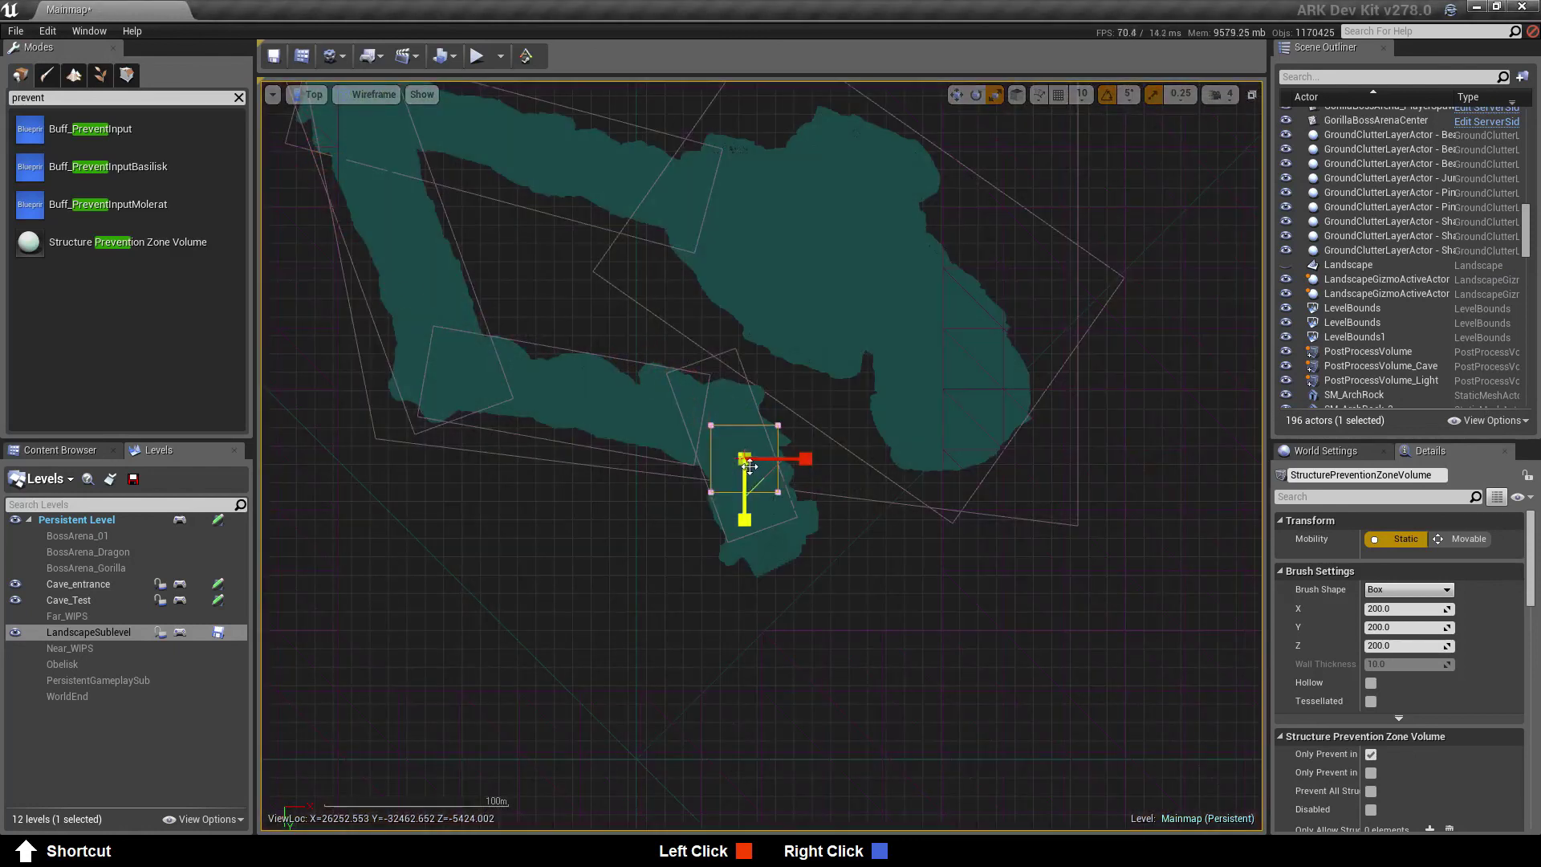
{"action": "left_click_drag", "start_coordinate": [744, 457], "coordinate": [749, 453]}
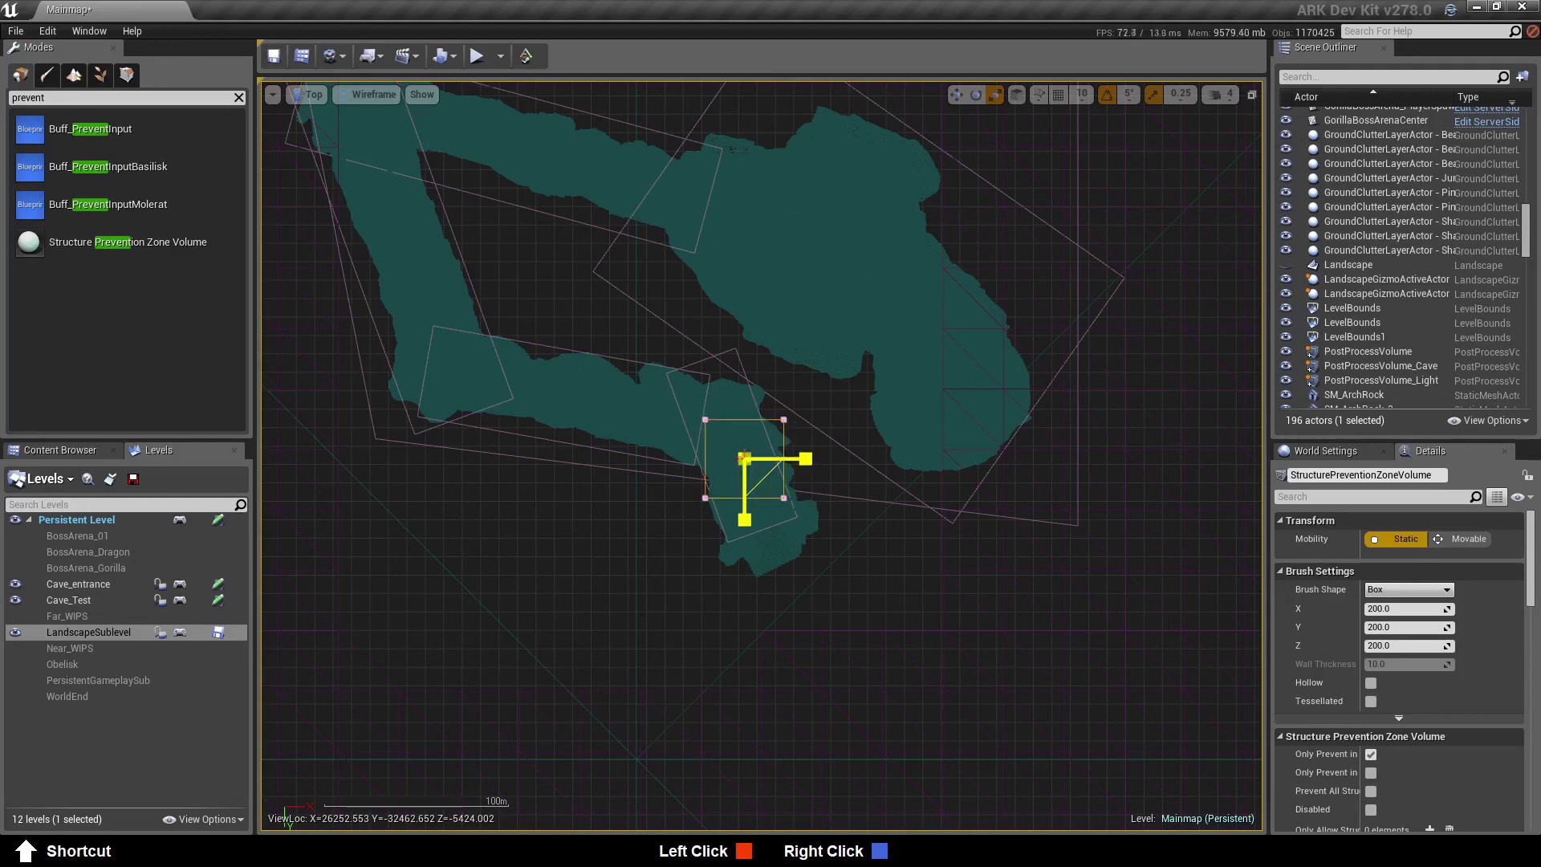
{"action": "left_click_drag", "start_coordinate": [744, 519], "coordinate": [744, 562]}
Rotate the prevention volume by -20 degrees and reposition it over the entrance tunnel
{"action": "key", "text": "e"}
{"action": "left_click_drag", "start_coordinate": [703, 531], "coordinate": [654, 491]}
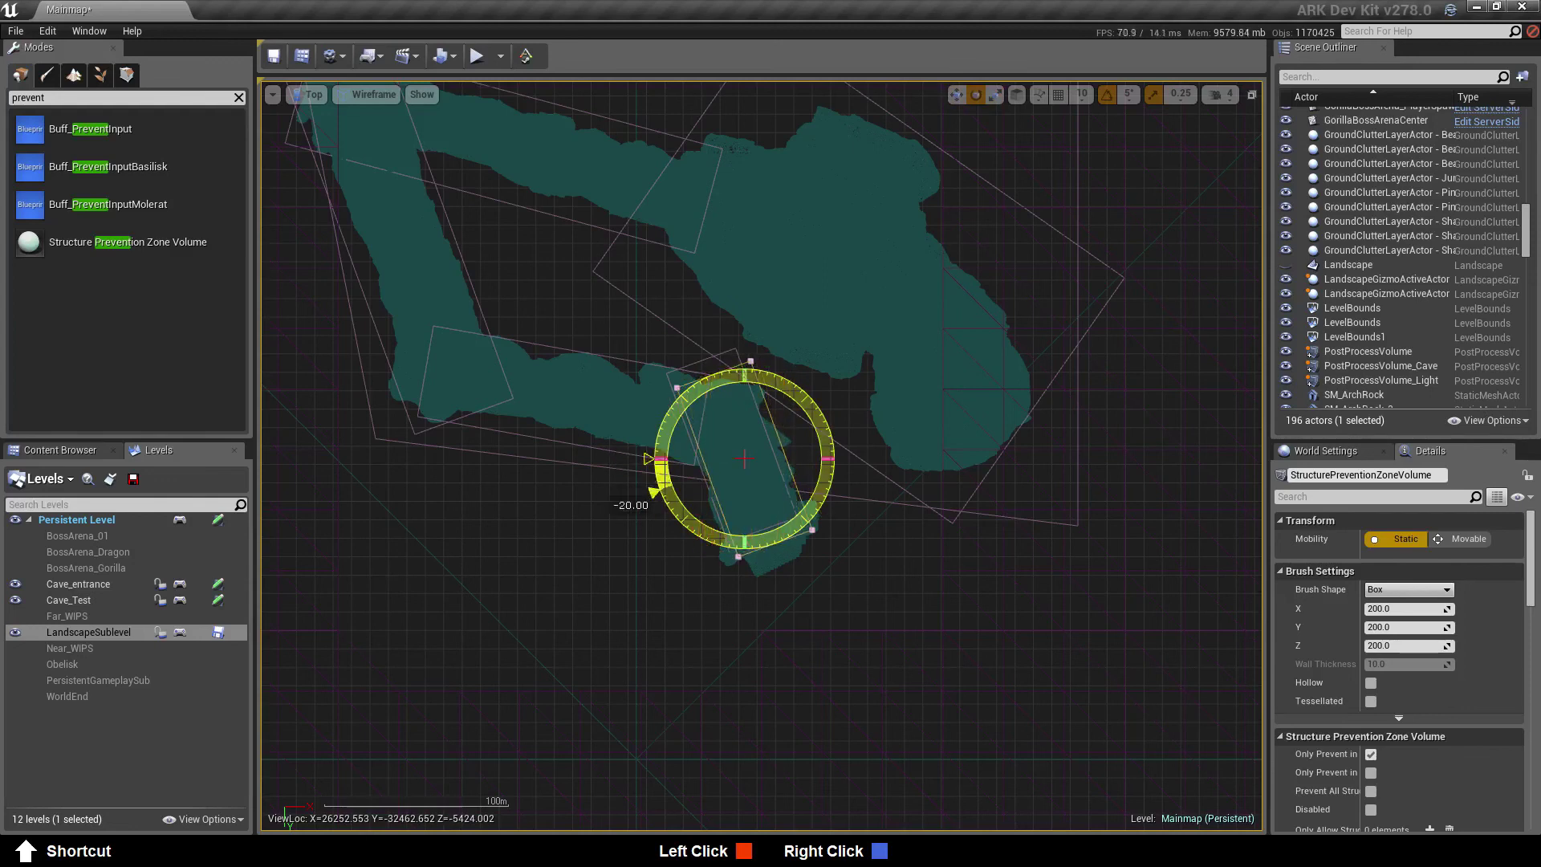
{"action": "key", "text": "r"}
{"action": "key", "text": "w"}
{"action": "left_click_drag", "start_coordinate": [757, 475], "coordinate": [743, 461]}
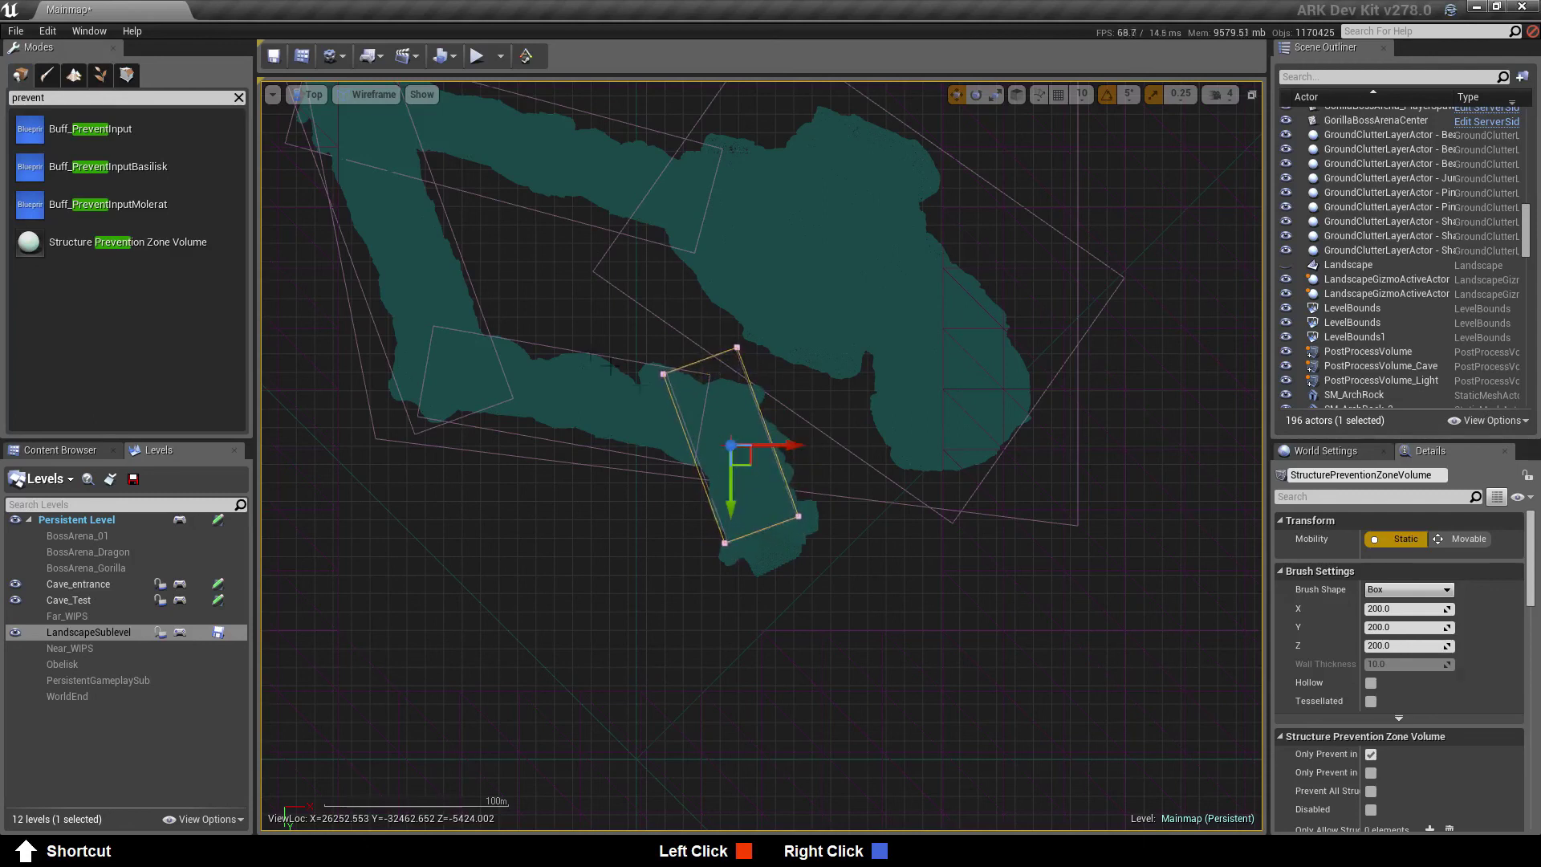
In the side view, make the prevention volume taller and lower it around the cave's entrance section
{"action": "left_click", "coordinate": [309, 94]}
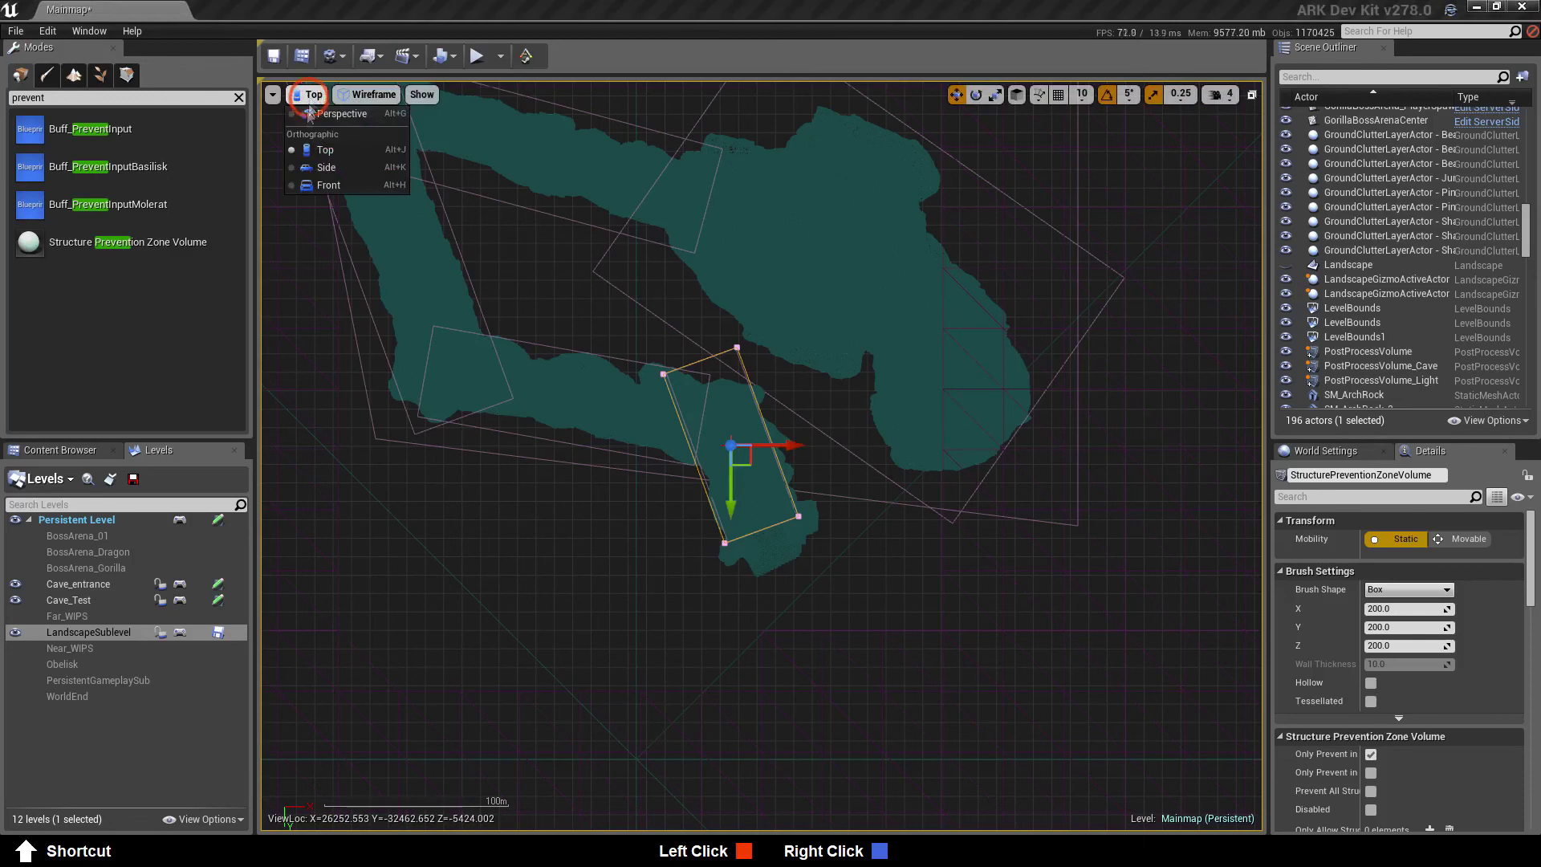
{"action": "left_click", "coordinate": [310, 187]}
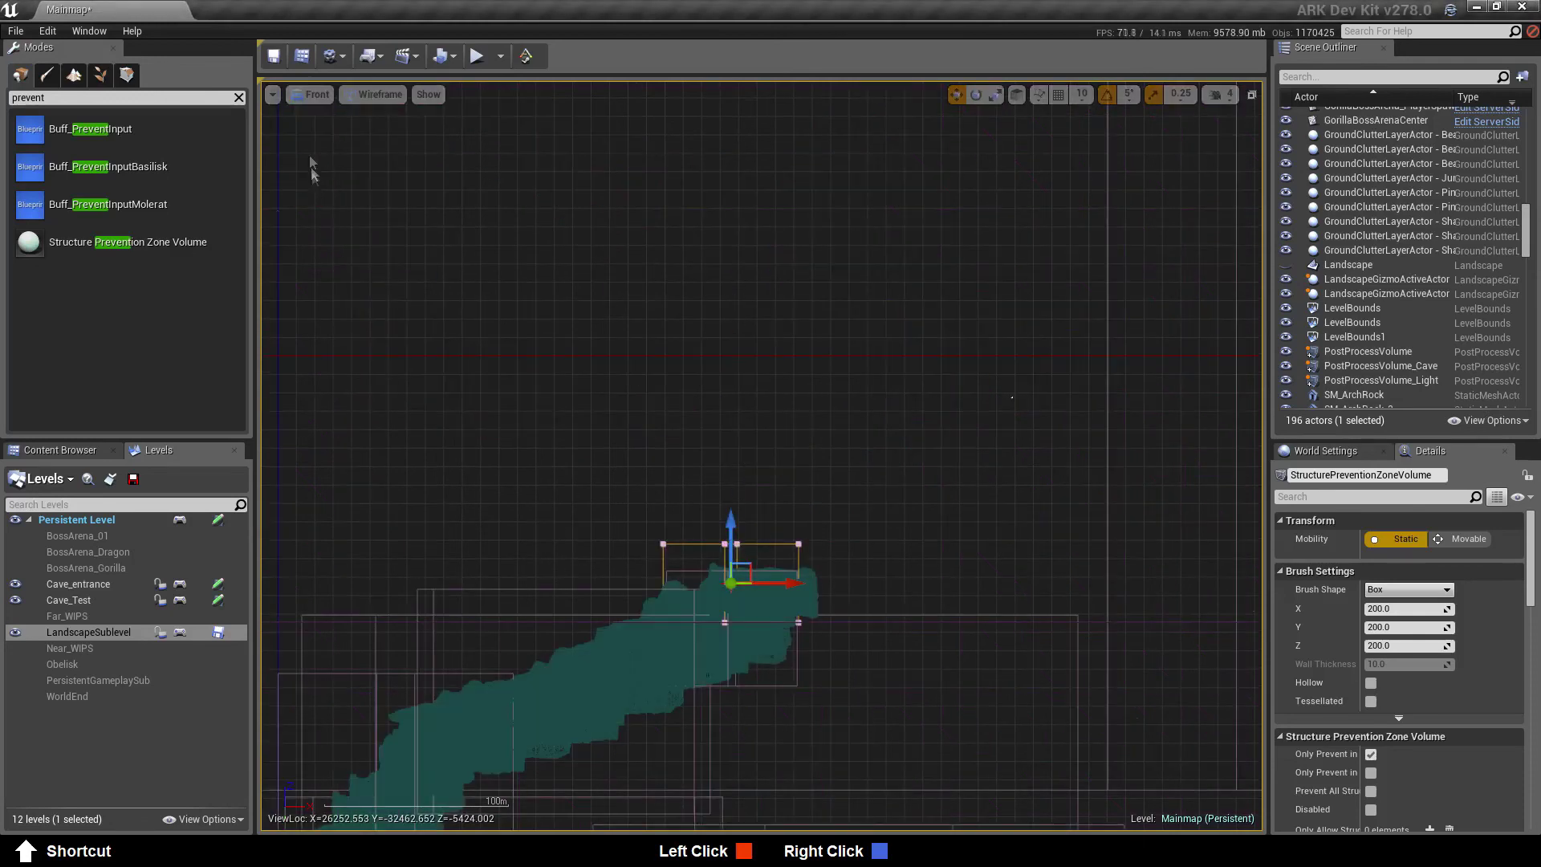
{"action": "left_click", "coordinate": [310, 94]}
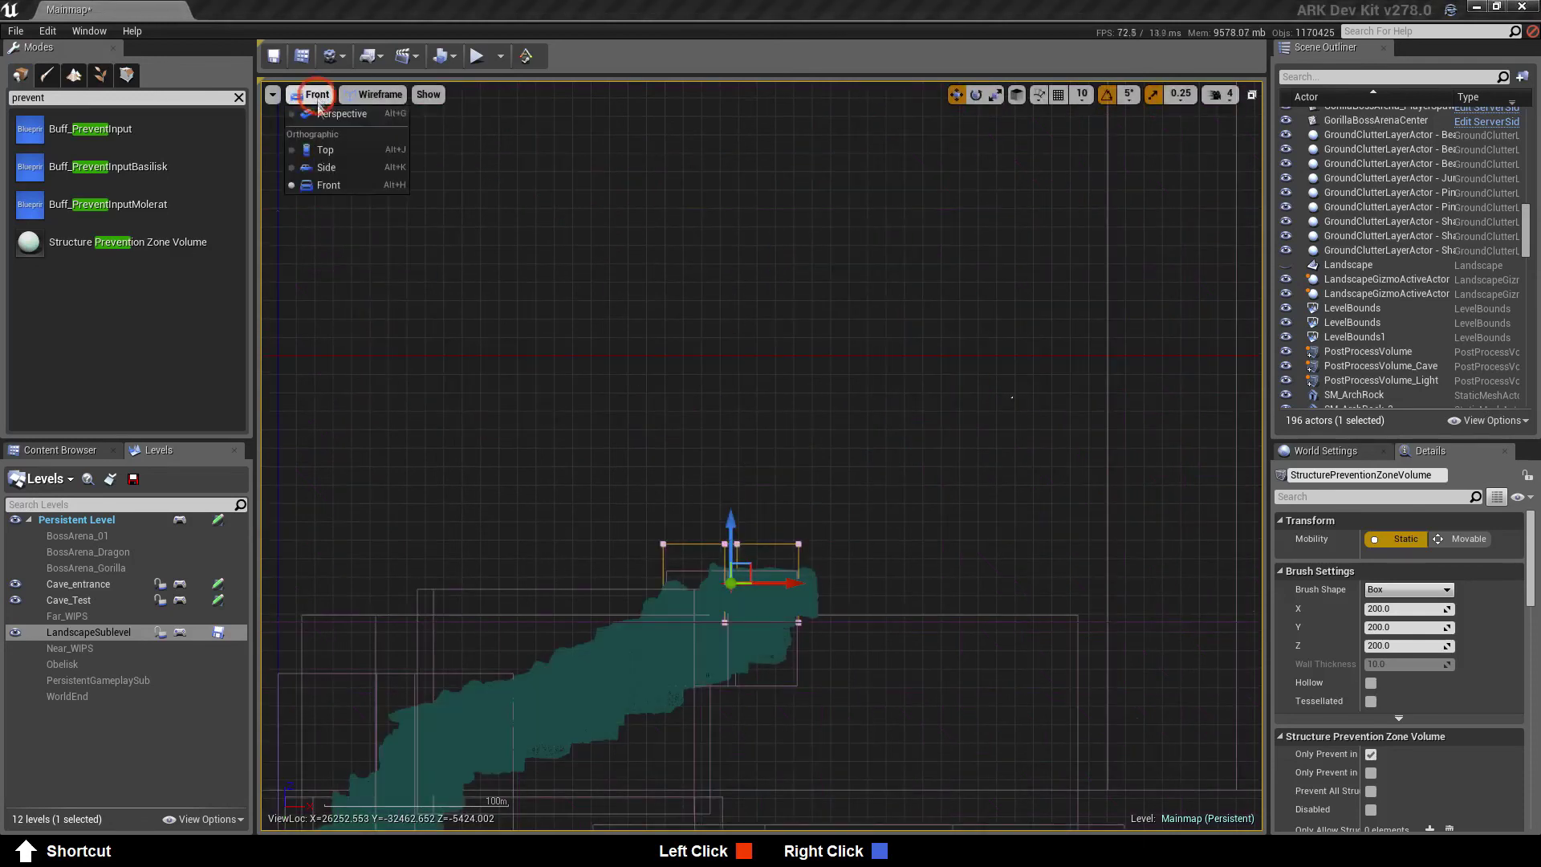
{"action": "left_click", "coordinate": [323, 169]}
{"action": "key", "text": "e"}
{"action": "key", "text": "r"}
{"action": "left_click", "coordinate": [752, 523]}
{"action": "left_click_drag", "start_coordinate": [752, 522], "coordinate": [752, 564]}
{"action": "key", "text": "w"}
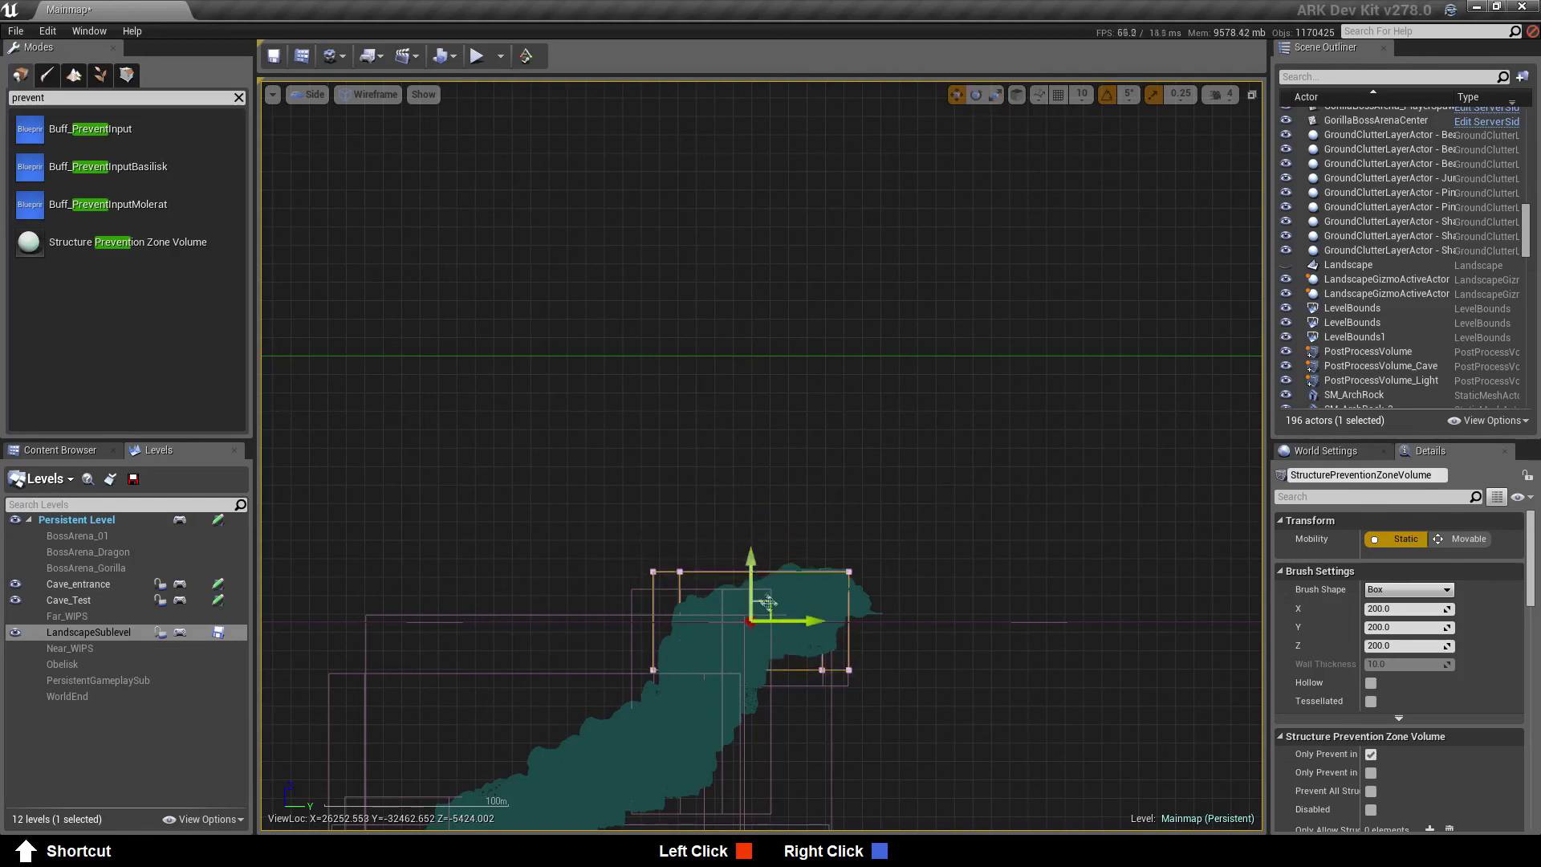
Show the Landscape again in the perspective view and save the Persistent Level
{"action": "left_click", "coordinate": [308, 94]}
{"action": "left_click", "coordinate": [303, 113]}
{"action": "right_click_drag", "start_coordinate": [729, 391], "coordinate": [791, 321]}
{"action": "key", "text": "a"}
{"action": "key", "text": "w"}
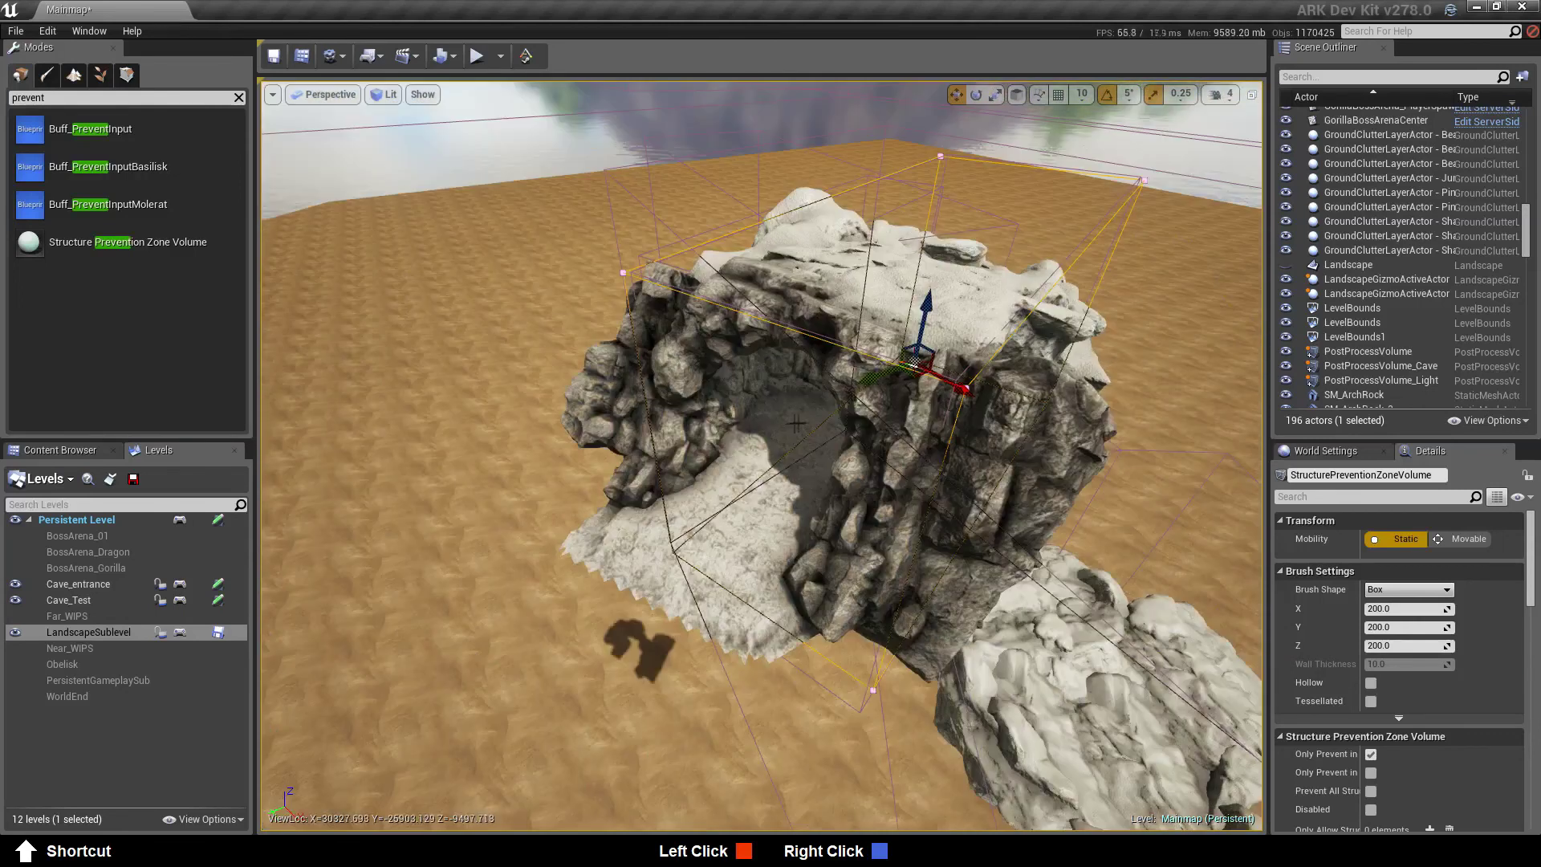
{"action": "left_click", "coordinate": [1285, 265]}
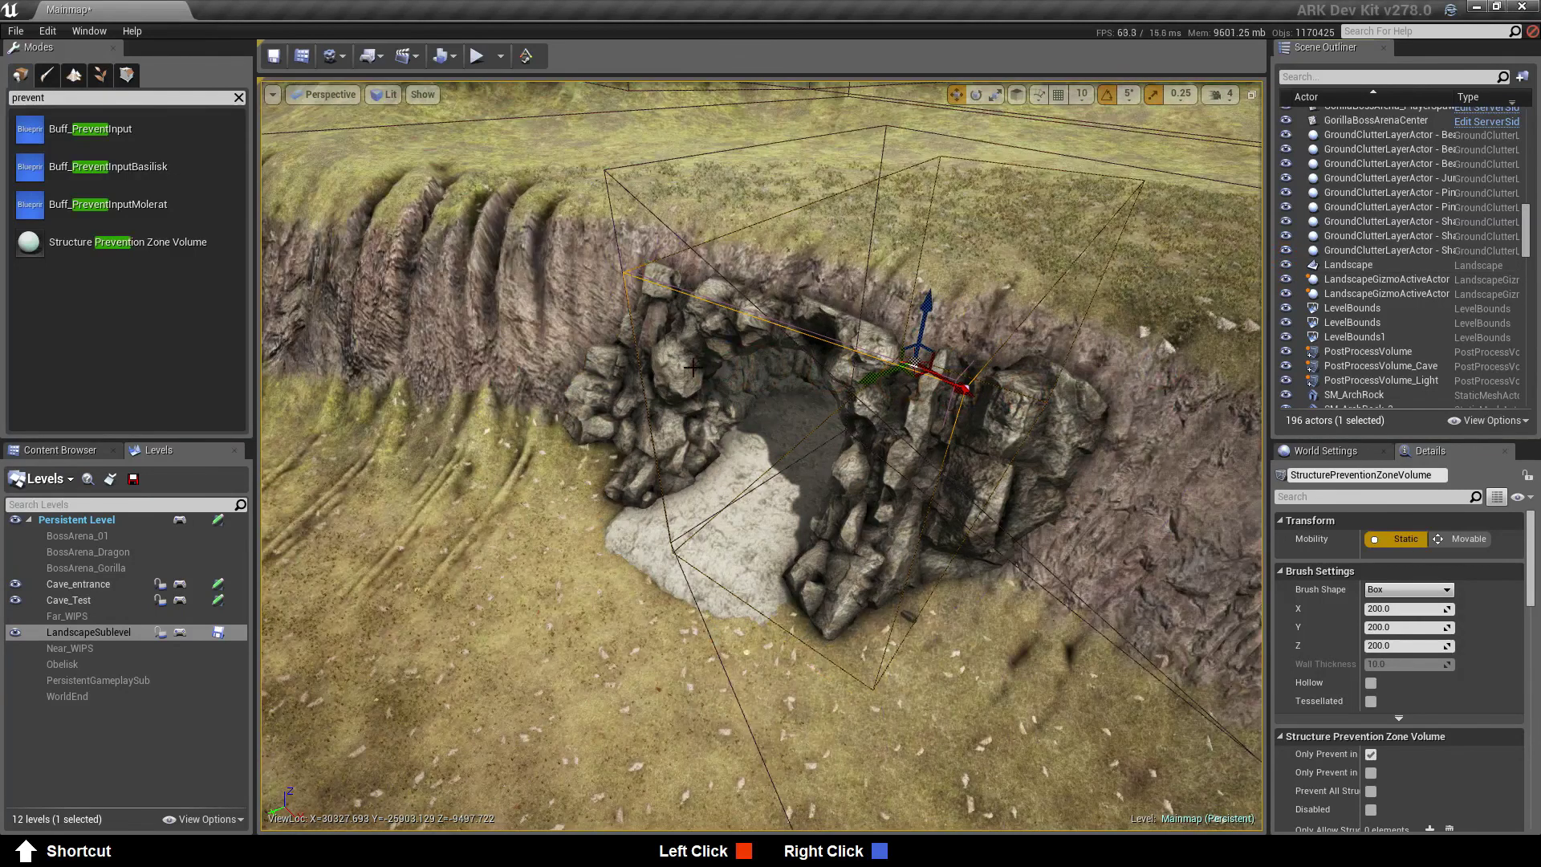
{"action": "mouse_move", "coordinate": [790, 469]}
{"action": "right_mouse_down"}
{"action": "mouse_move", "coordinate": [798, 540]}
{"action": "mouse_move", "coordinate": [832, 309]}
{"action": "mouse_move", "coordinate": [831, 450]}
{"action": "mouse_move", "coordinate": [814, 466]}
{"action": "right_mouse_up"}
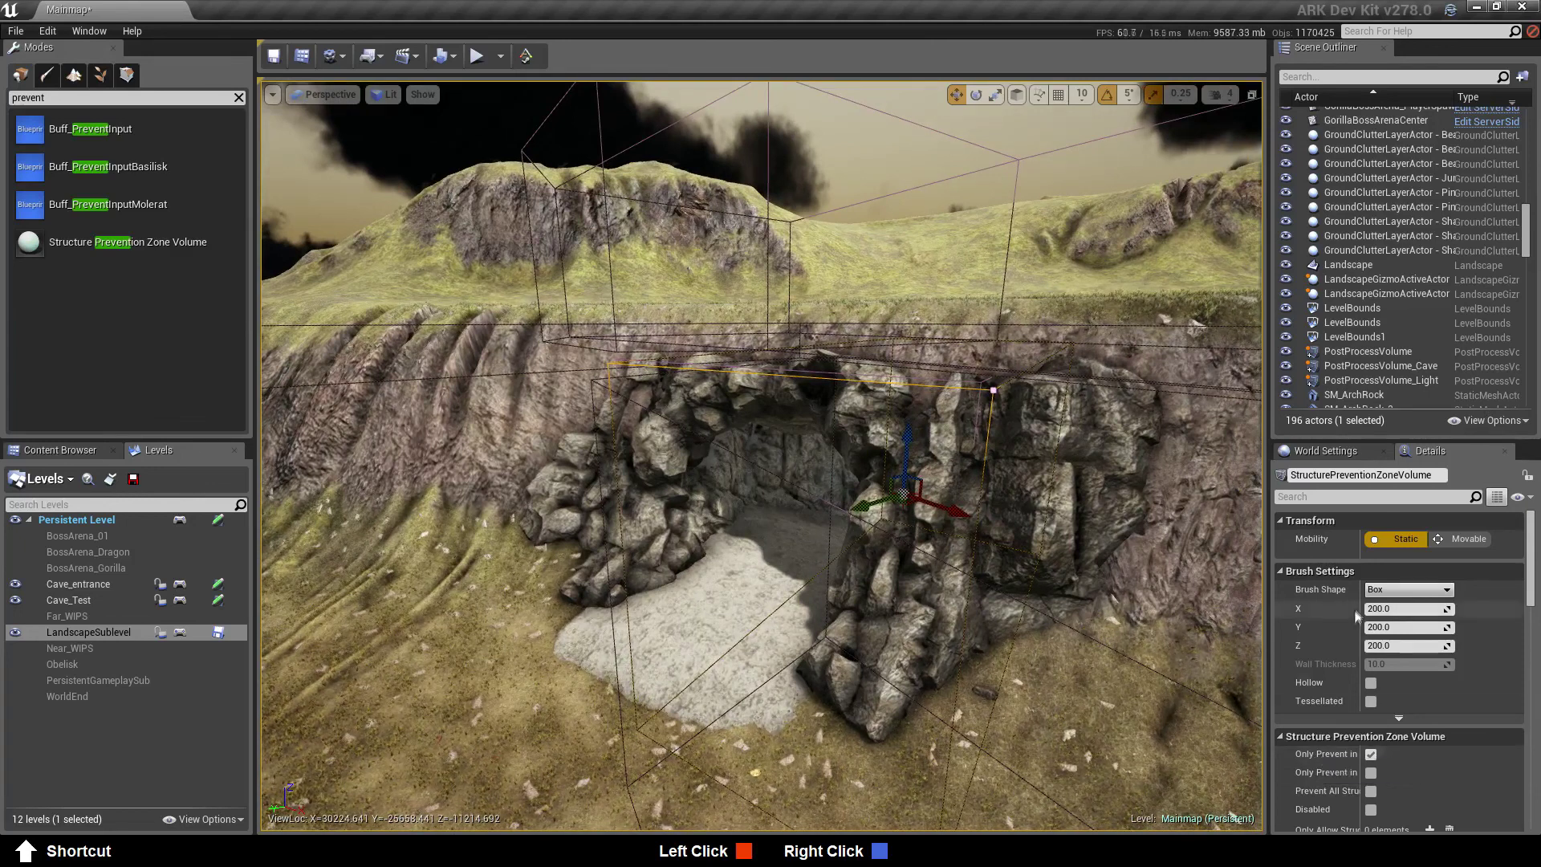
{"action": "scroll", "coordinate": [1351, 614], "scroll_direction": "down", "scroll_amount": 4}
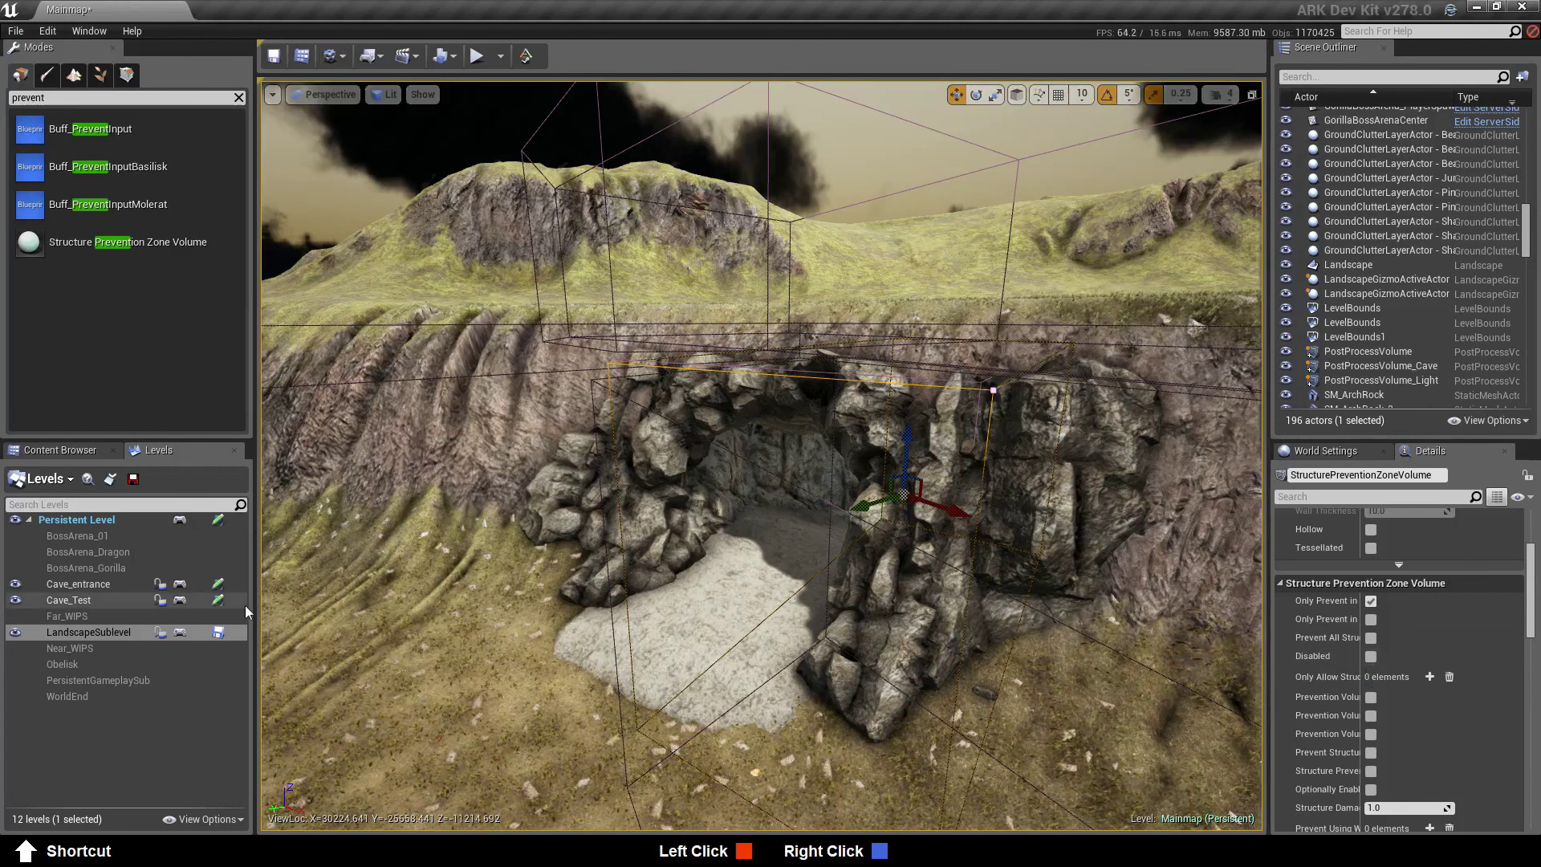
{"action": "left_click", "coordinate": [217, 520]}
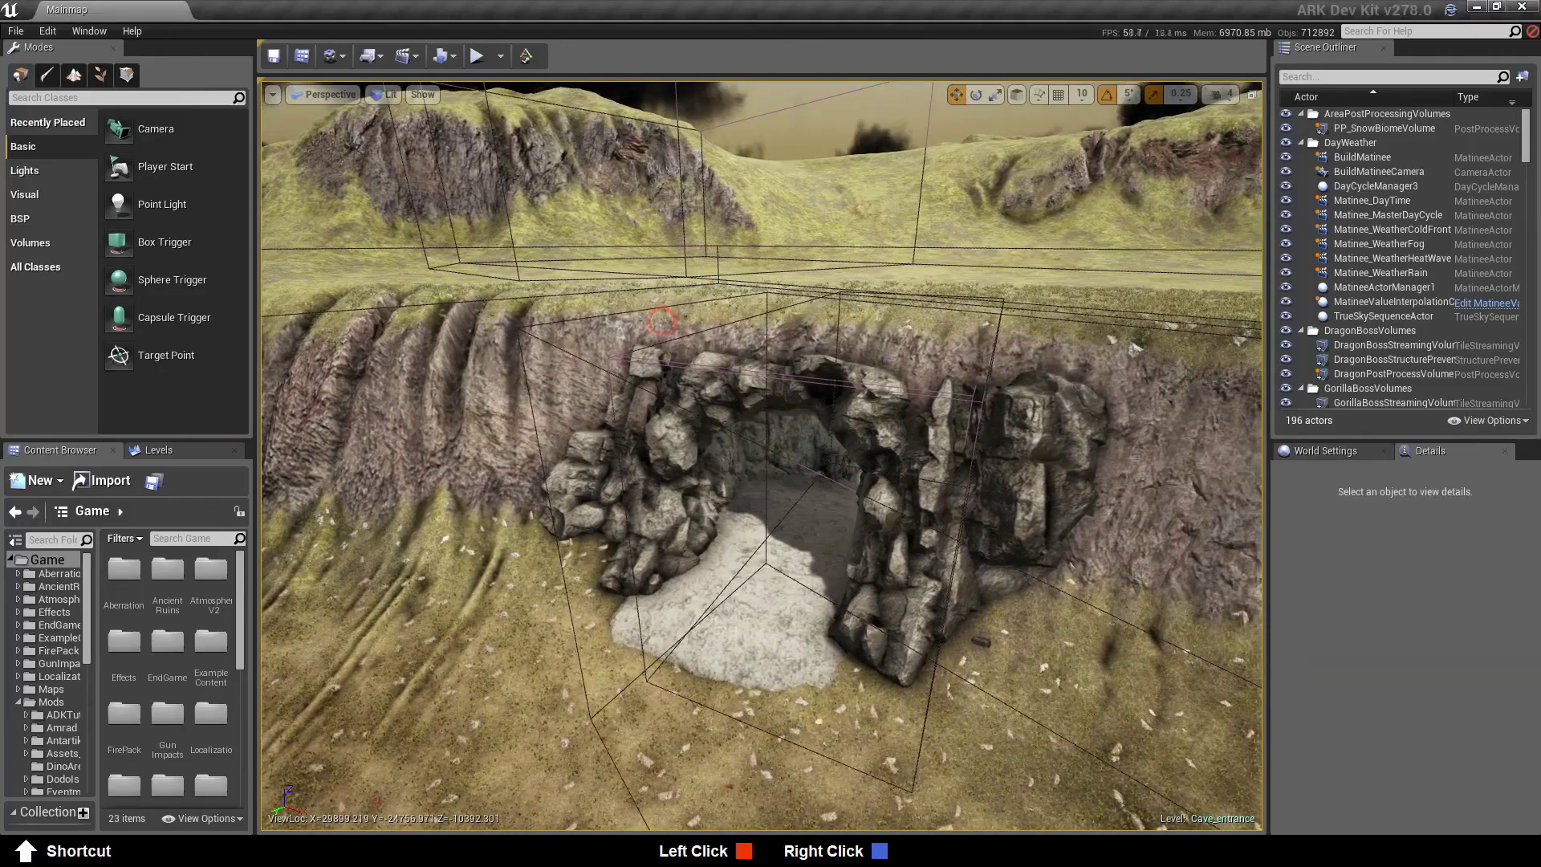
Hide the Landscape again to expose the cave tunnels from above
{"action": "left_click", "coordinate": [662, 321]}
{"action": "left_click", "coordinate": [1286, 265]}
{"action": "right_click_drag", "start_coordinate": [1050, 418], "coordinate": [1086, 474]}
Search the Game folder for "cave1" and place Cave1_Generic_SphereReflectionCapture_Blueprint on the cave tunnel
{"action": "left_click", "coordinate": [50, 559]}
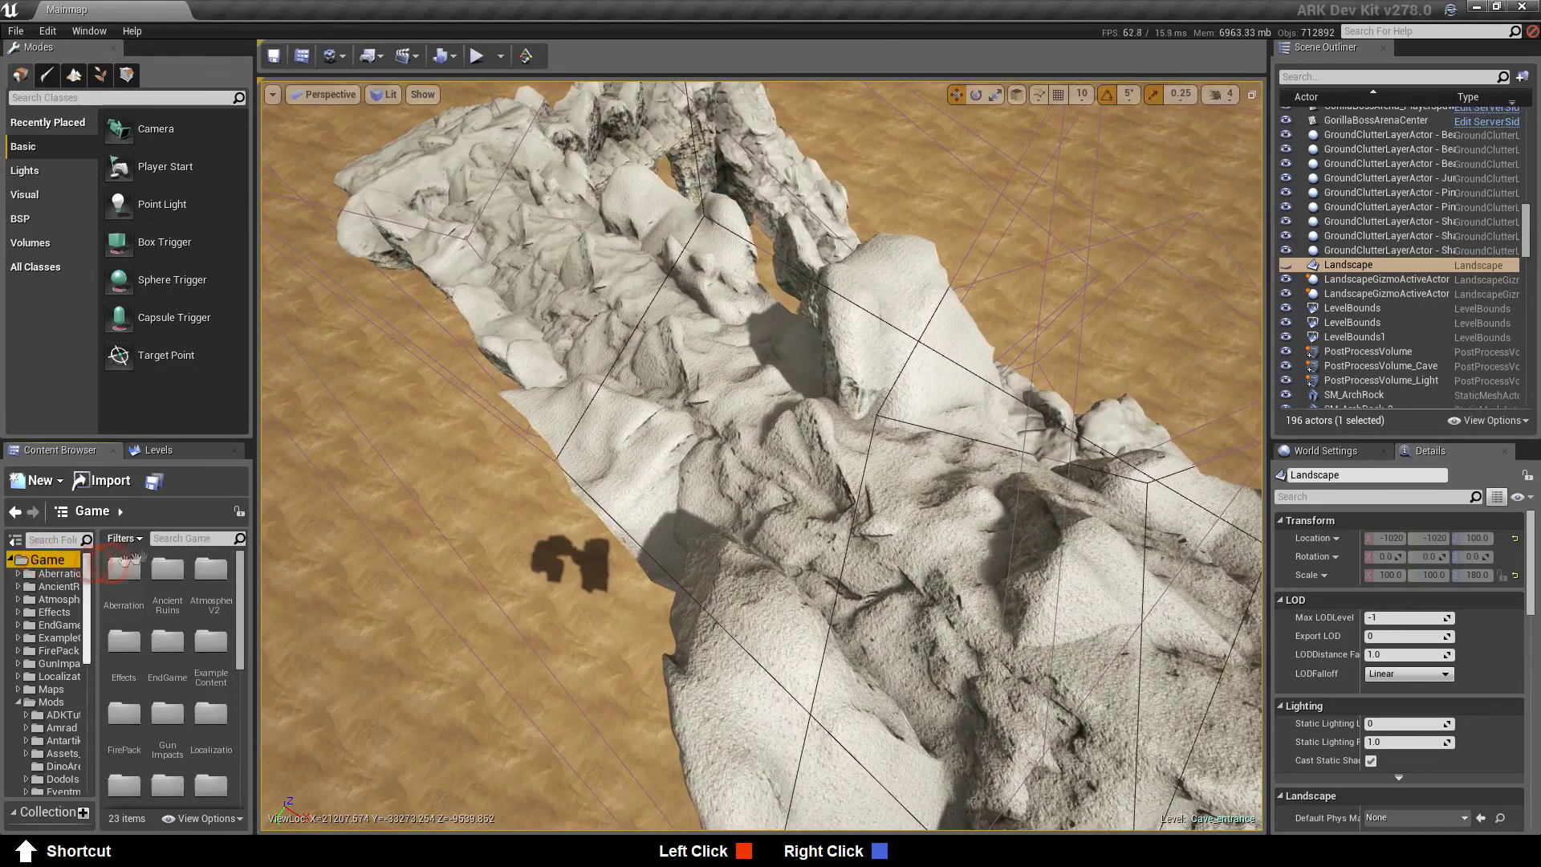
{"action": "left_click", "coordinate": [171, 538]}
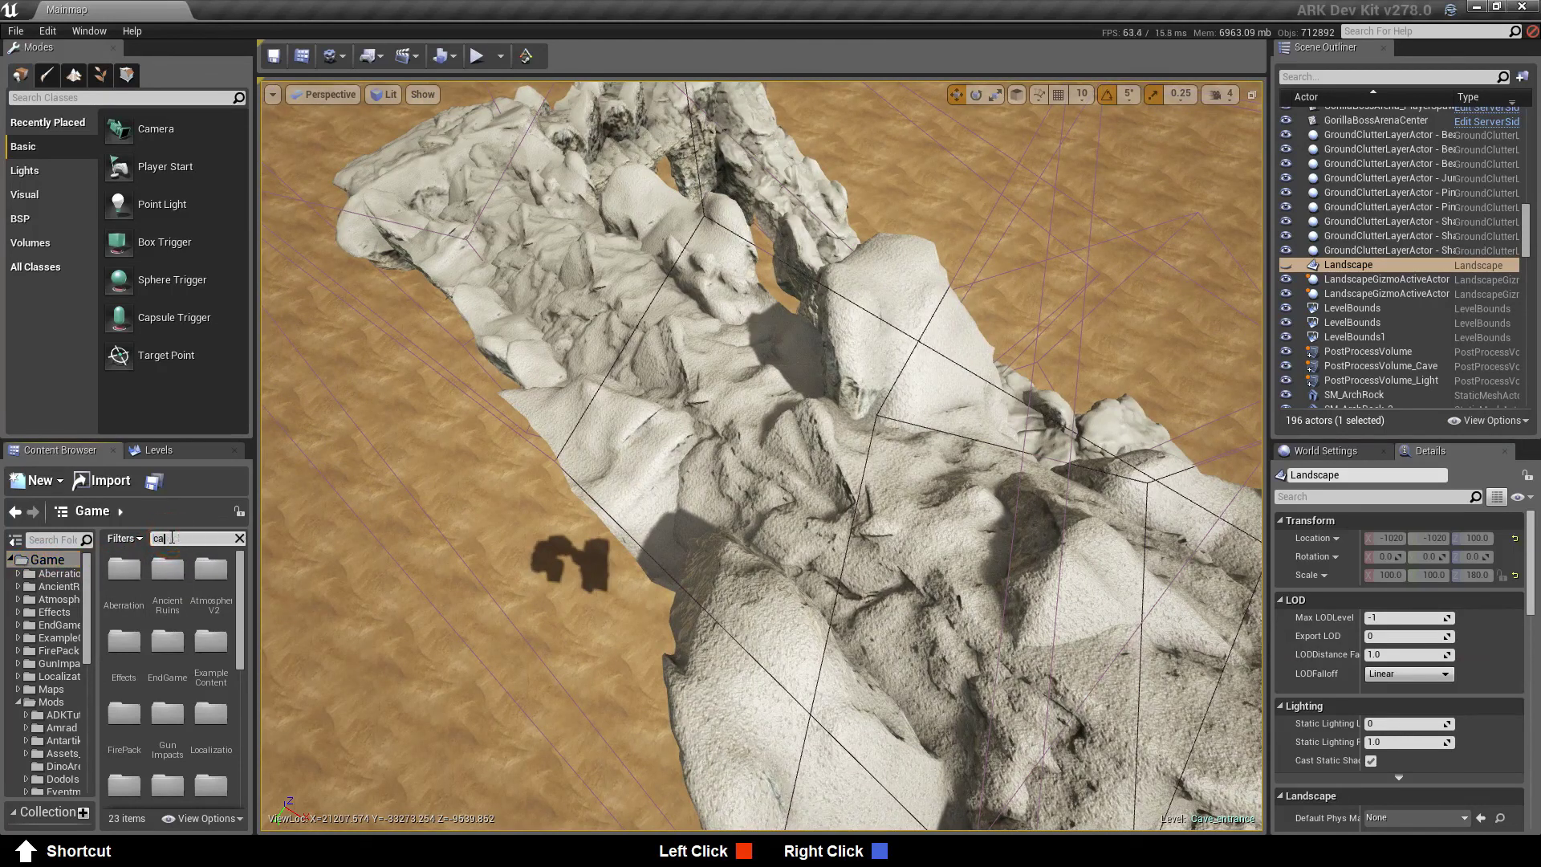
{"action": "type", "text": "cave1"}
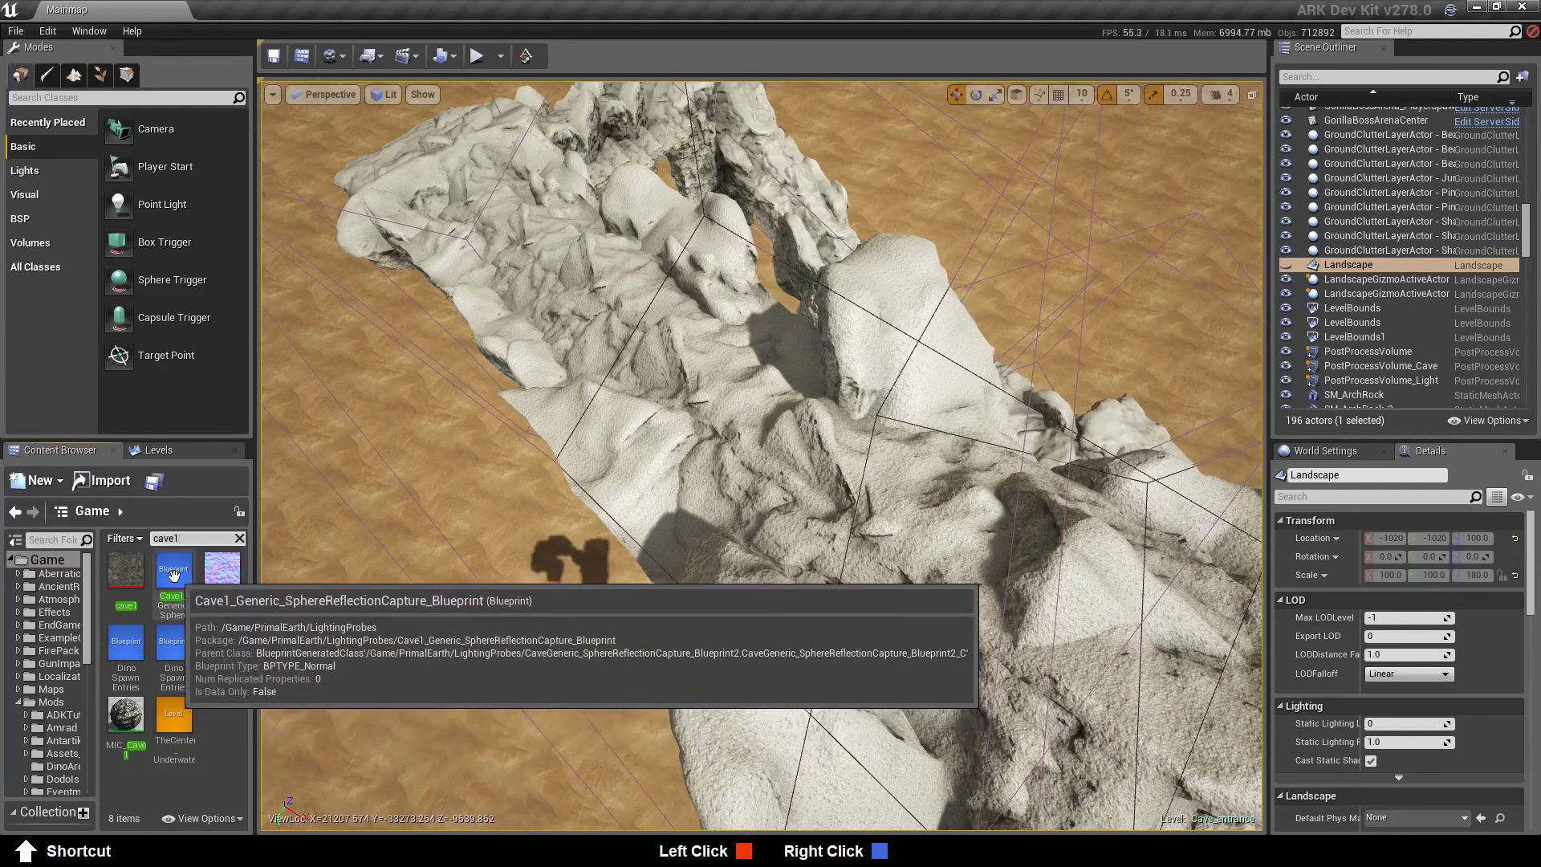
{"action": "left_click_drag", "start_coordinate": [173, 574], "coordinate": [768, 412]}
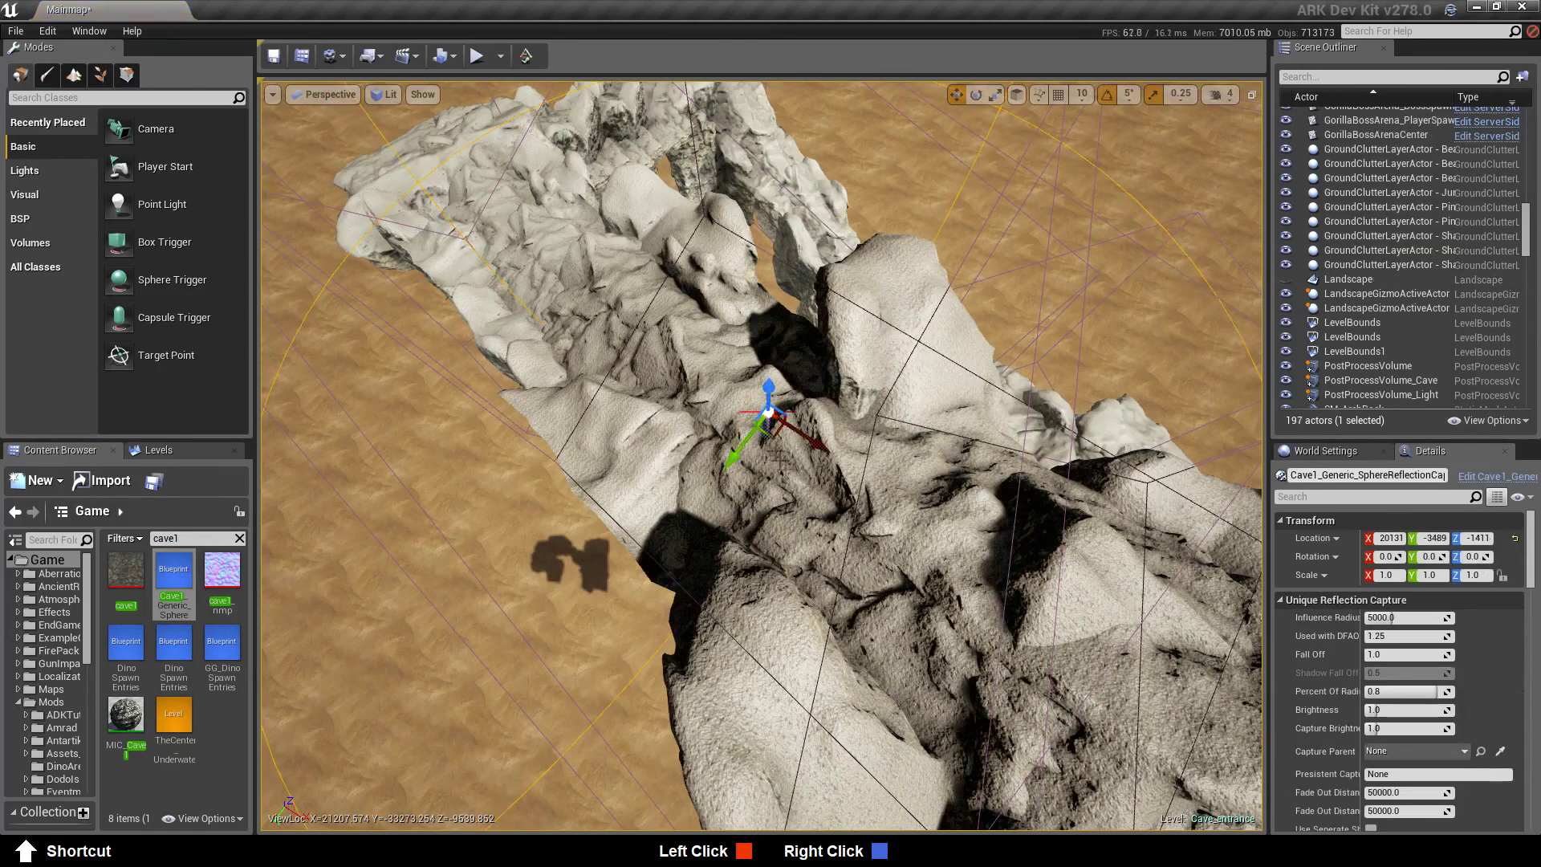
Adjust the reflection capture's height from inside the cave passage, raising it and lowering it partway back
{"action": "scroll", "coordinate": [884, 543], "scroll_direction": "up", "scroll_amount": 5}
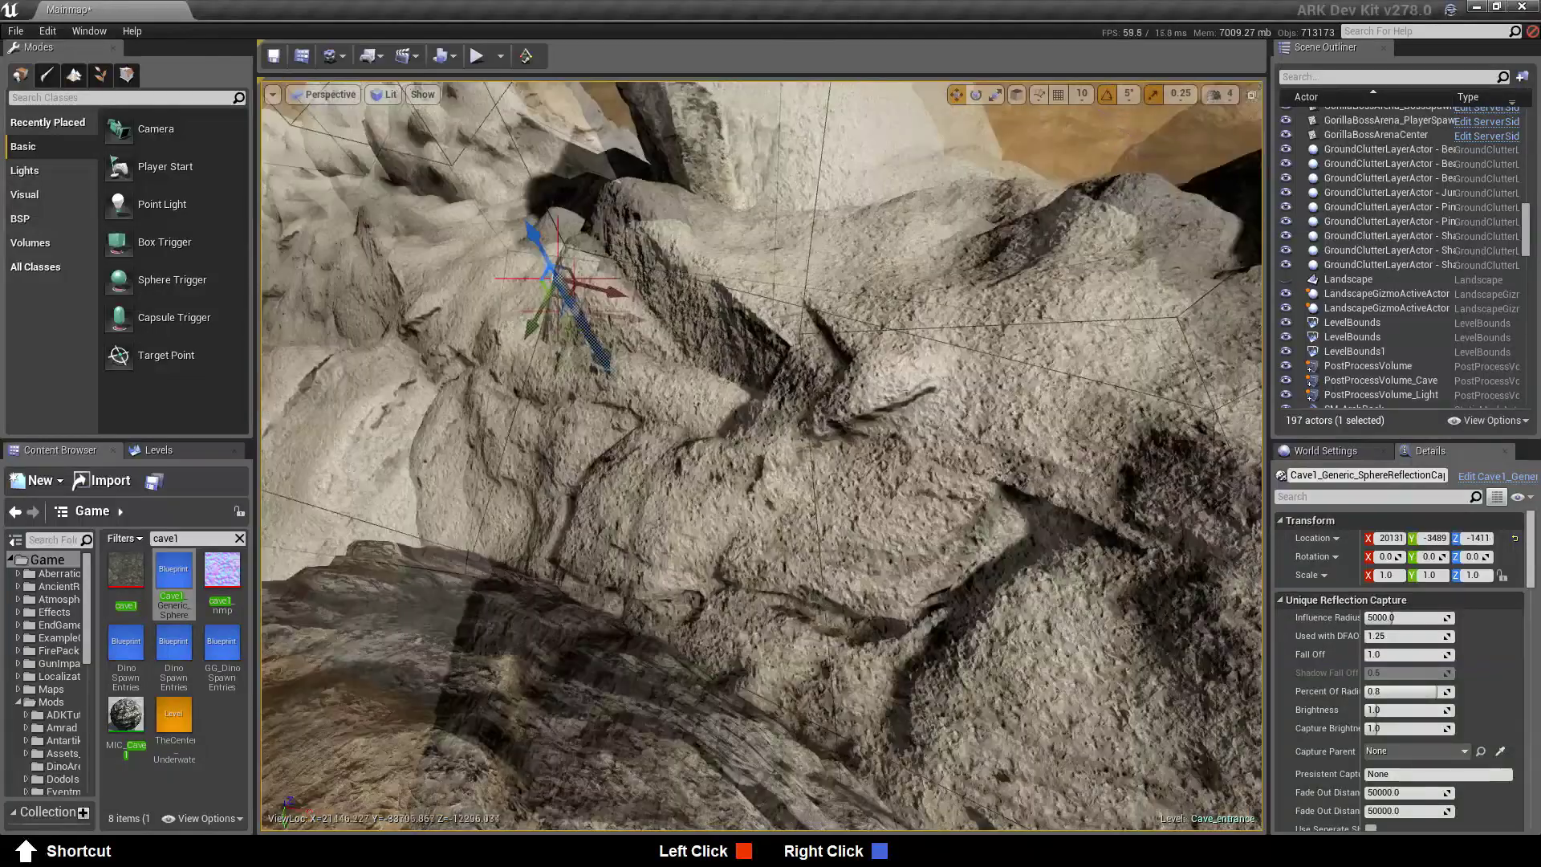
{"action": "right_click_drag", "start_coordinate": [884, 544], "coordinate": [656, 357]}
{"action": "key", "text": "s"}
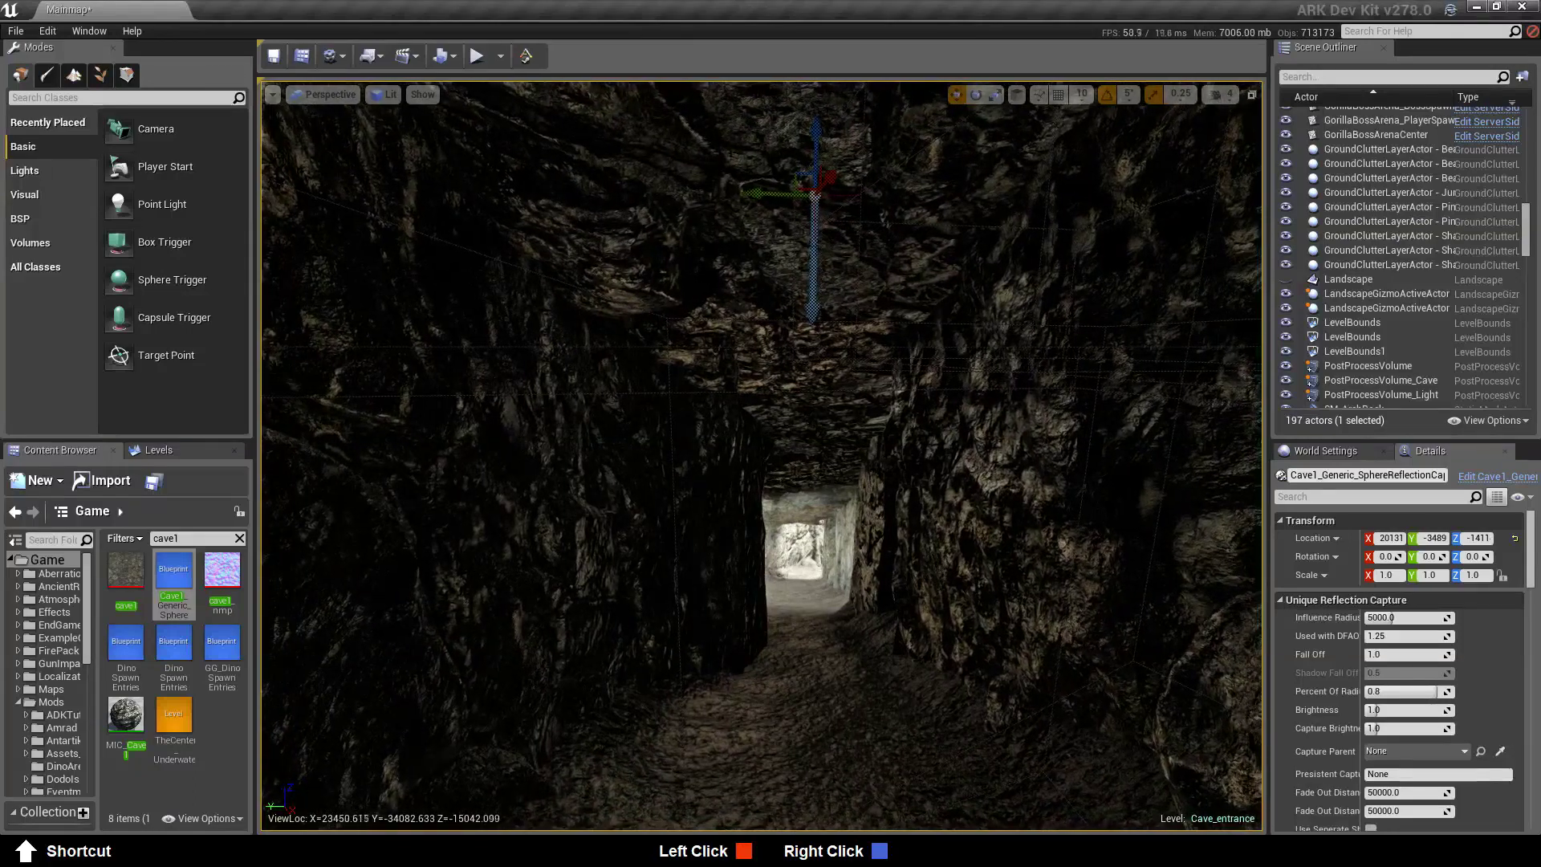
{"action": "mouse_move", "coordinate": [811, 141]}
{"action": "left_mouse_down"}
{"action": "mouse_move", "coordinate": [820, 245]}
{"action": "mouse_move", "coordinate": [819, 112]}
{"action": "left_mouse_up"}
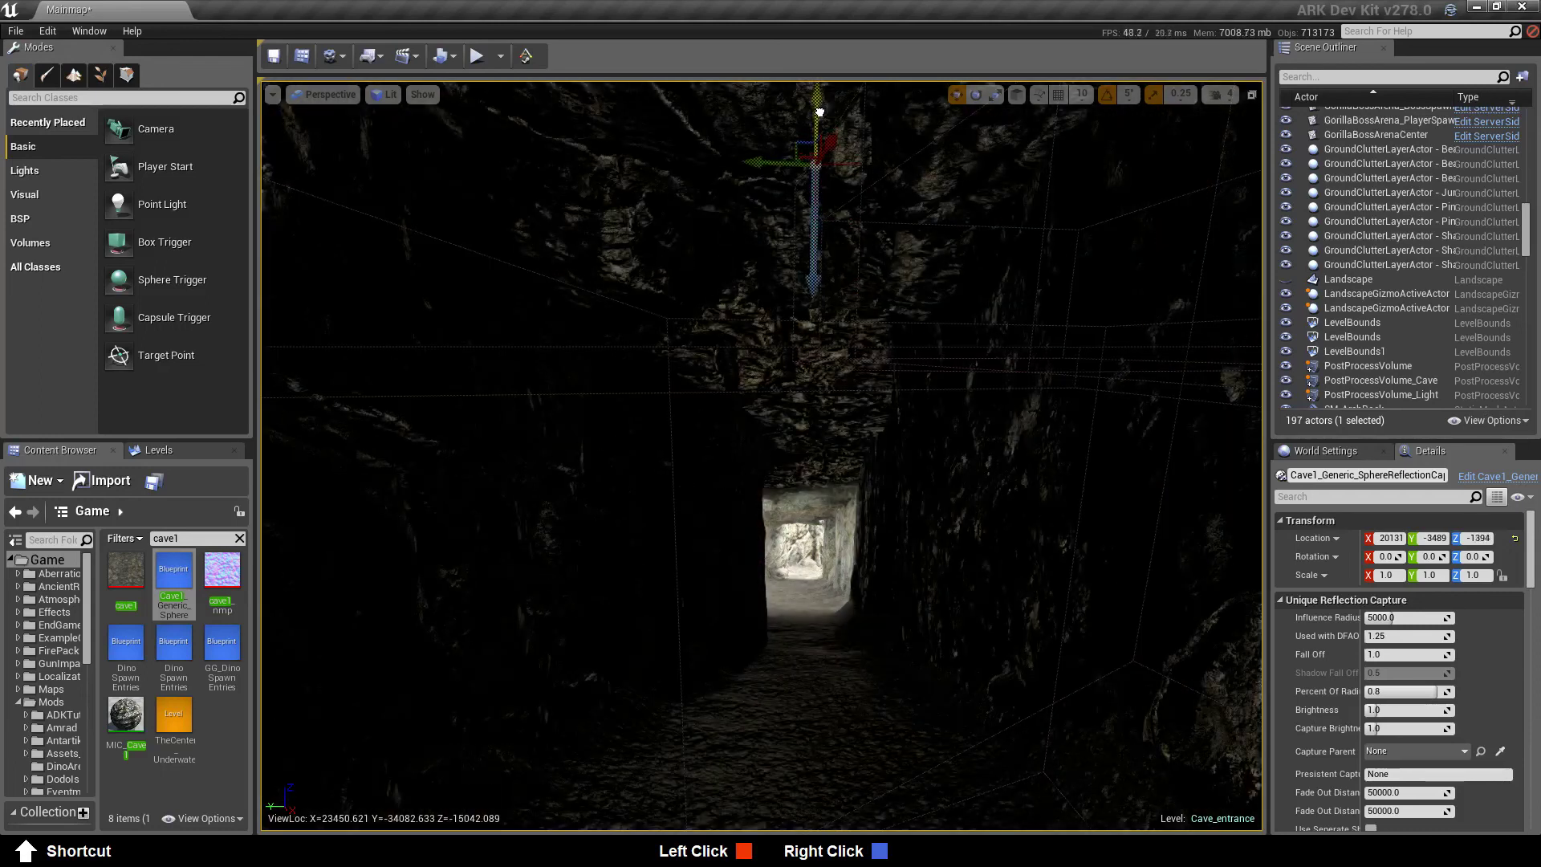
{"action": "mouse_move", "coordinate": [823, 110]}
{"action": "left_mouse_down"}
{"action": "mouse_move", "coordinate": [820, 143]}
{"action": "mouse_move", "coordinate": [834, 136]}
{"action": "left_mouse_up"}
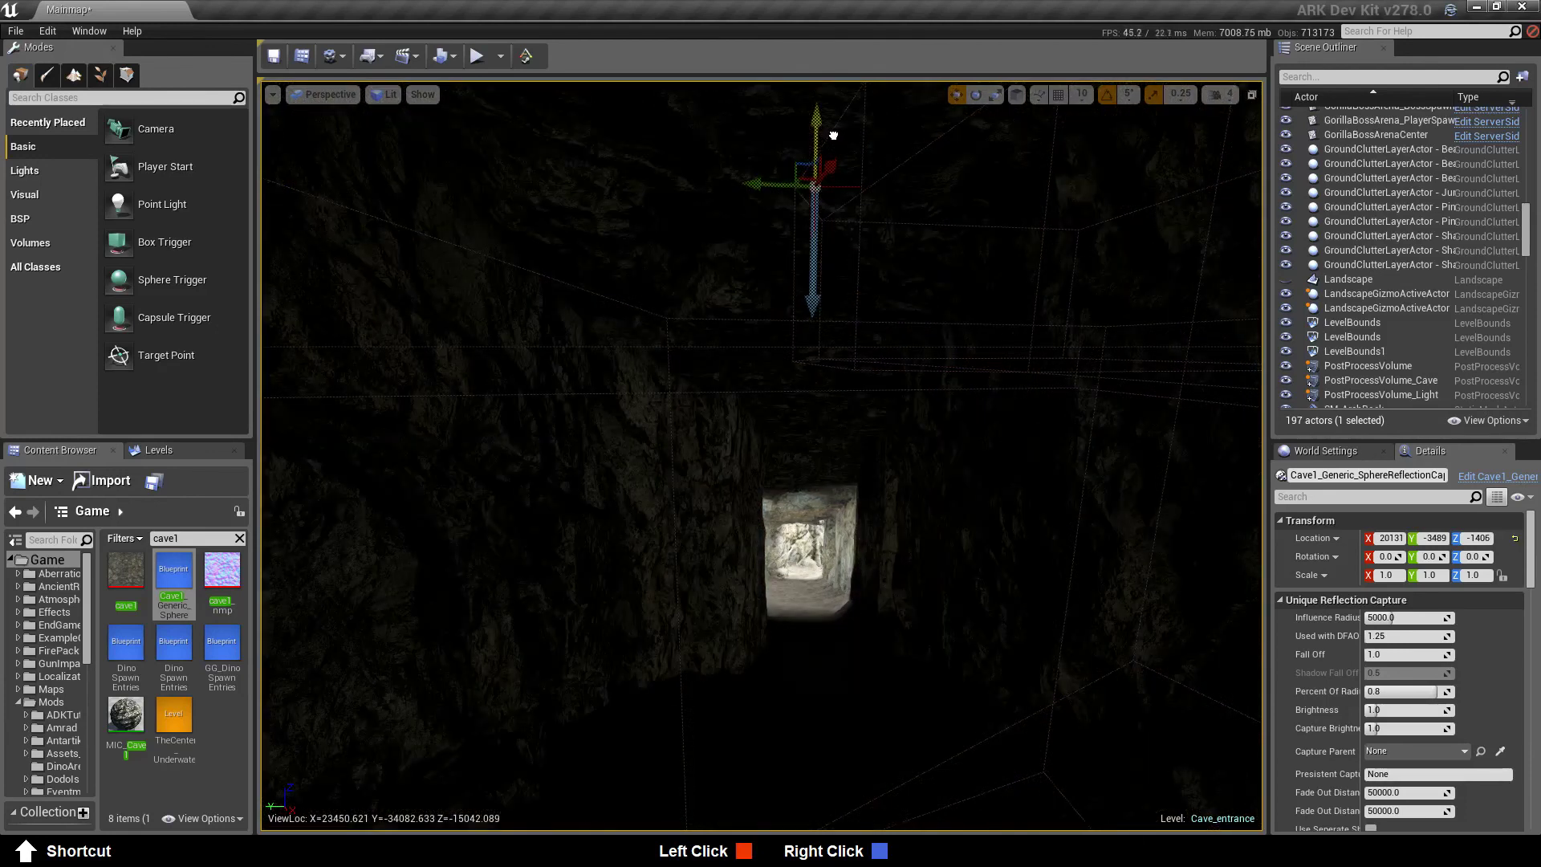
Set the reflection capture's Brightness to 5 and enable Lock Capture Data
{"action": "right_click_drag", "start_coordinate": [842, 504], "coordinate": [1357, 514]}
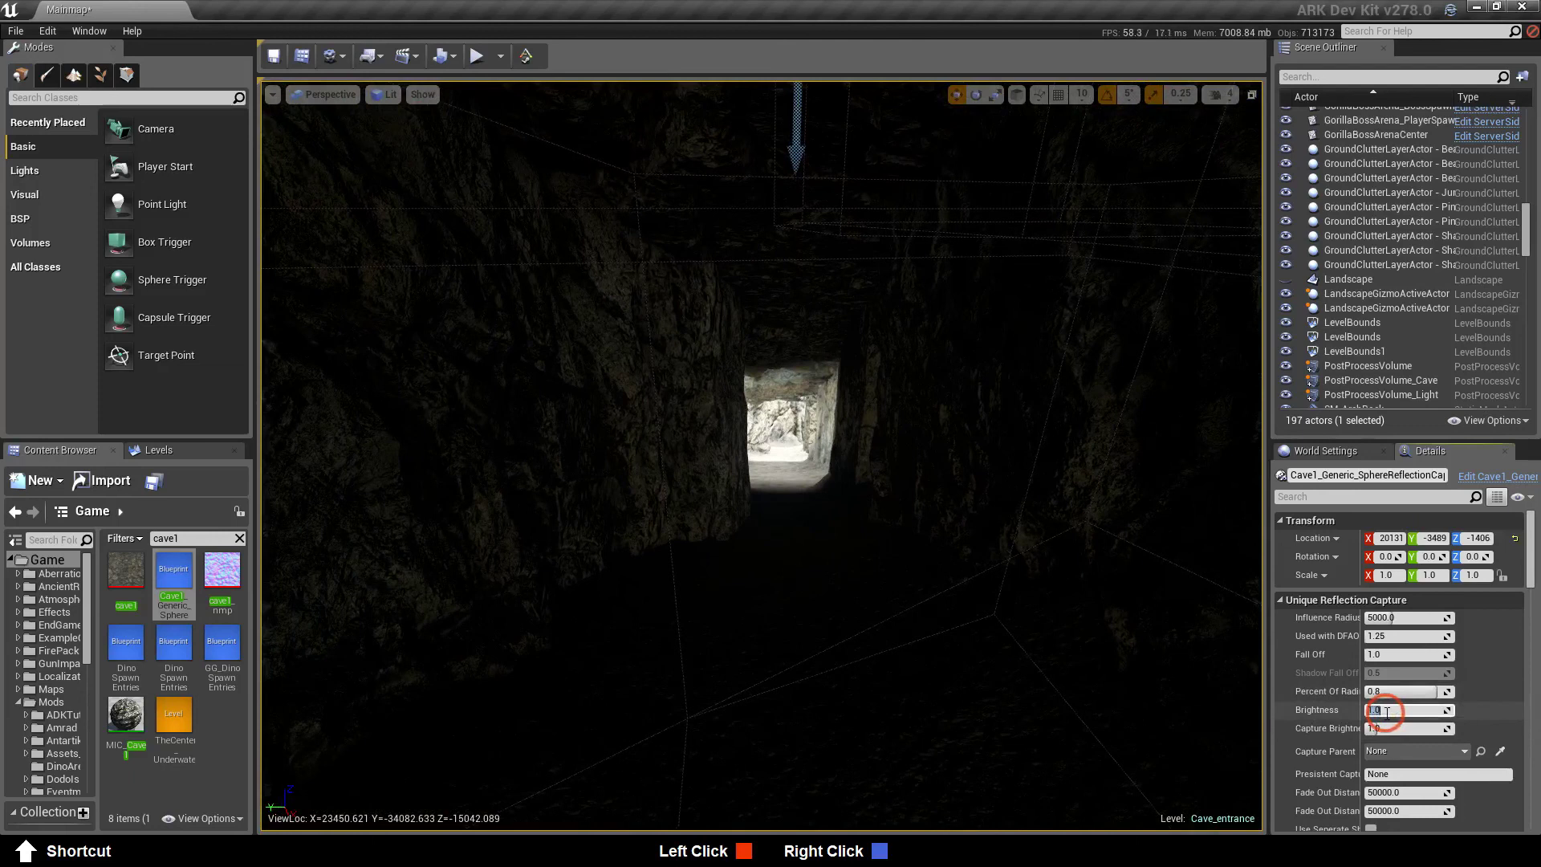
{"action": "type", "text": "5"}
{"action": "left_click", "coordinate": [1306, 686]}
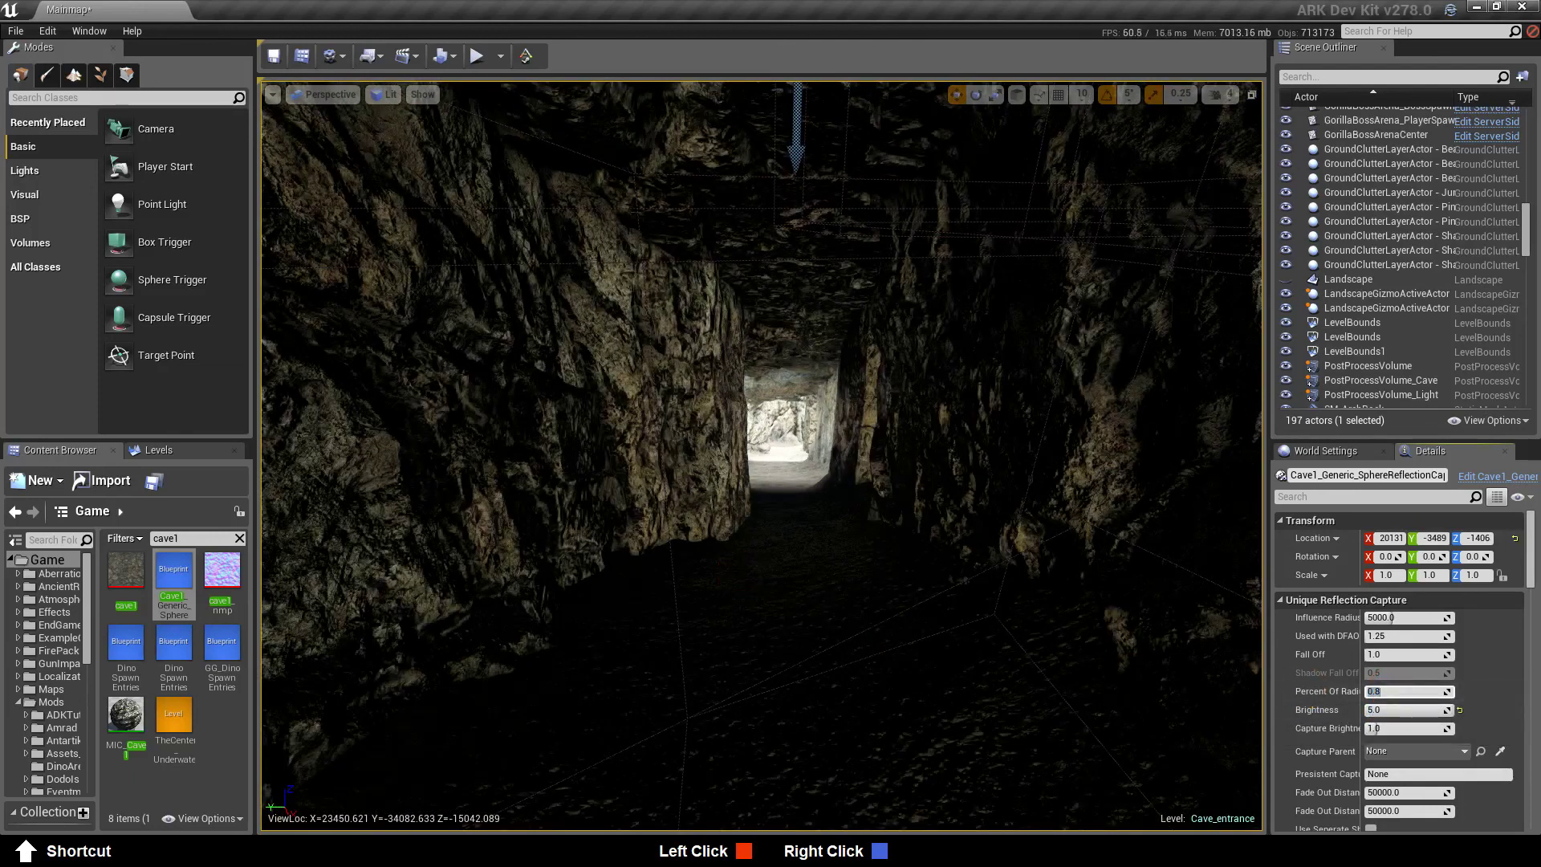
{"action": "scroll", "coordinate": [1427, 703], "scroll_direction": "down", "scroll_amount": 10}
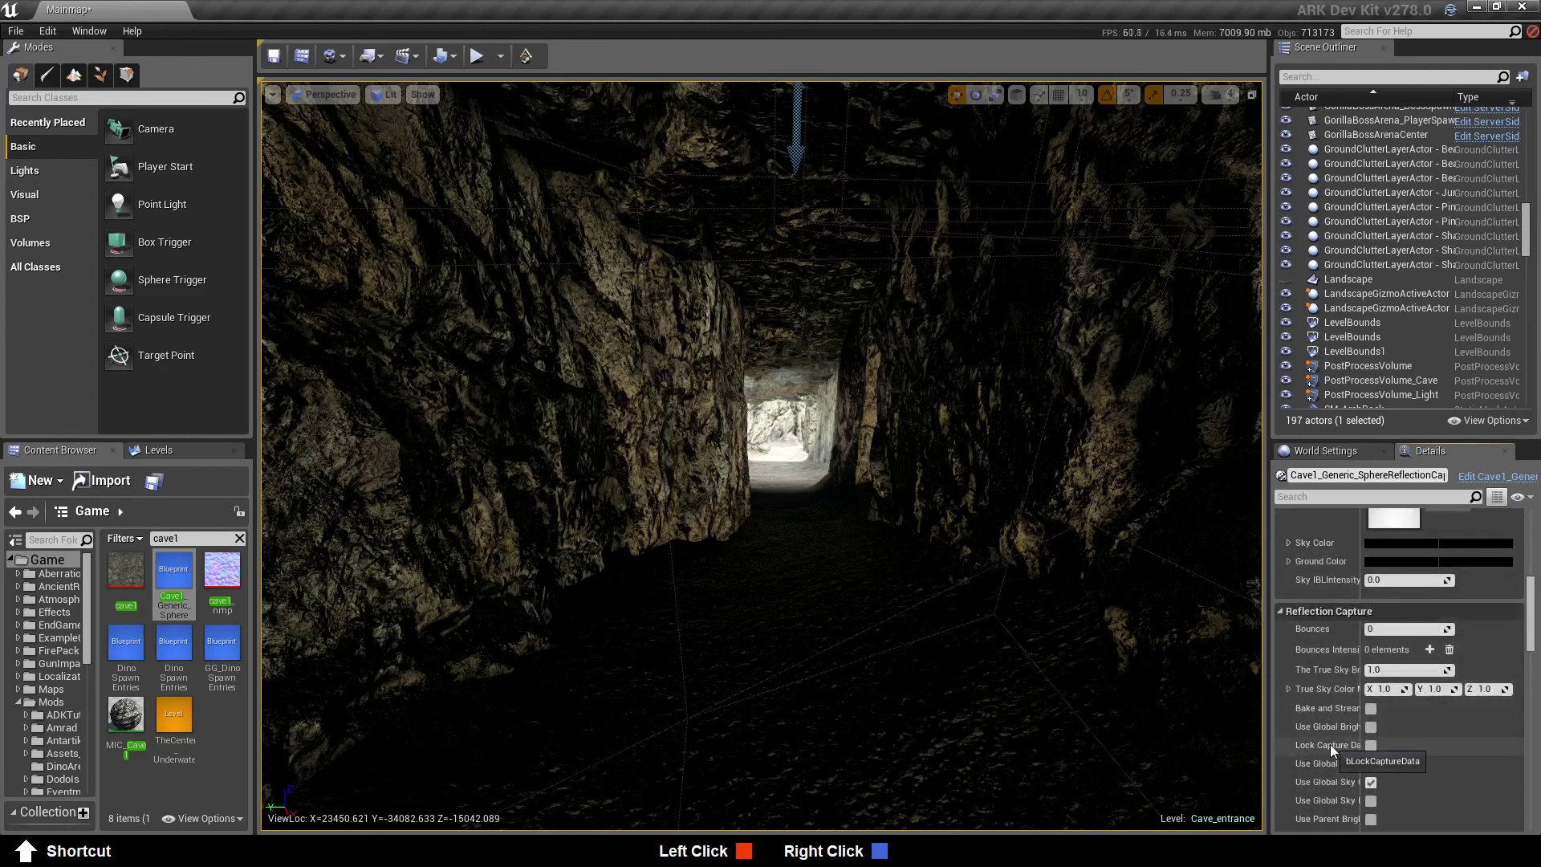
{"action": "left_click", "coordinate": [1371, 745]}
Lower the reflection capture down into the cave passage and bring up the level list
{"action": "left_click_drag", "start_coordinate": [760, 619], "coordinate": [751, 473]}
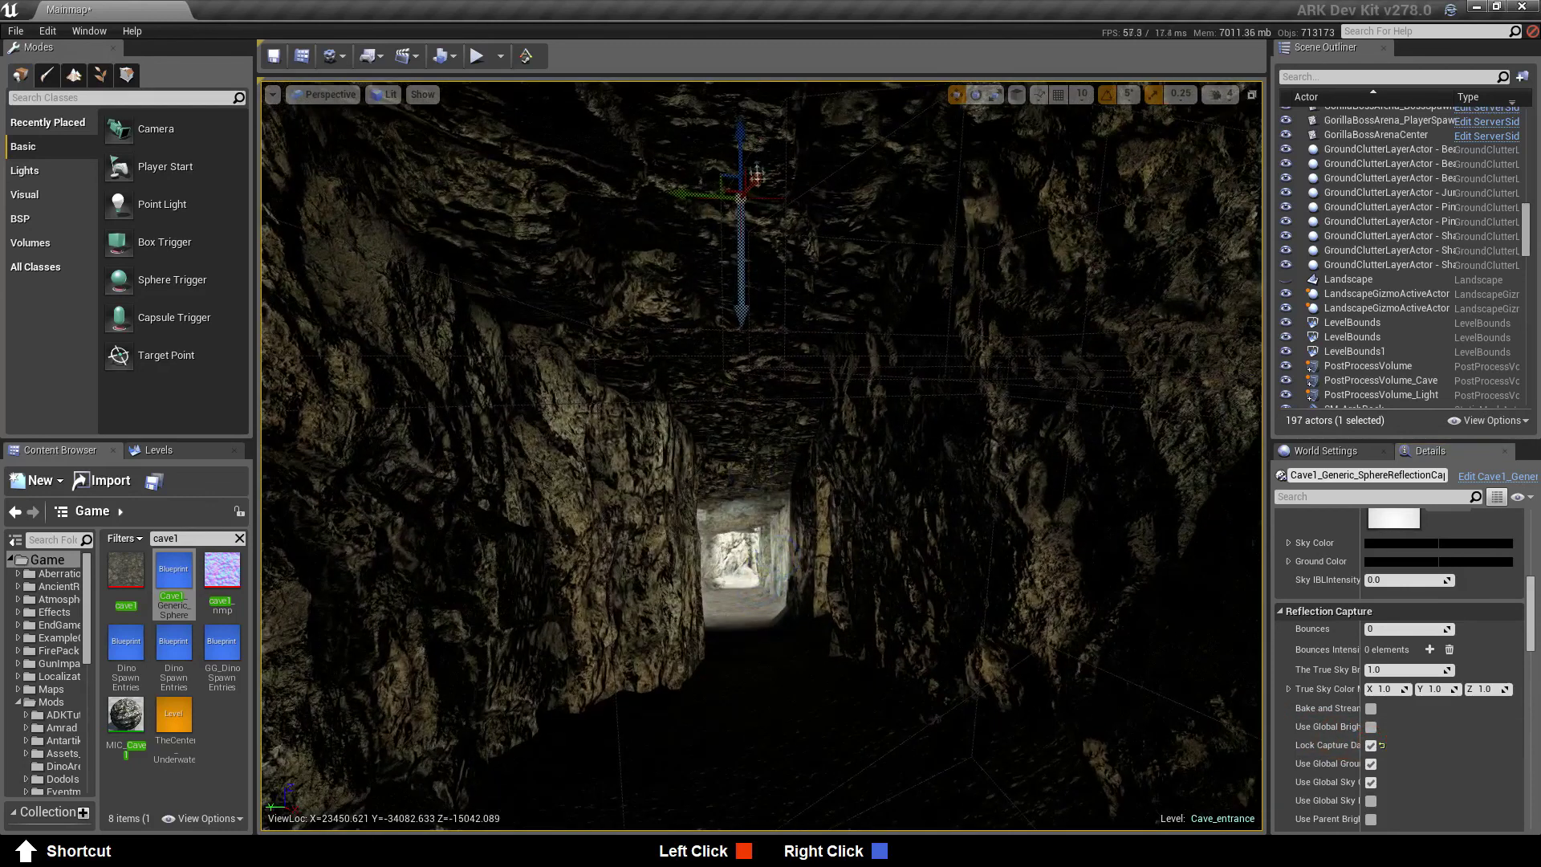
{"action": "left_click_drag", "start_coordinate": [744, 144], "coordinate": [752, 518]}
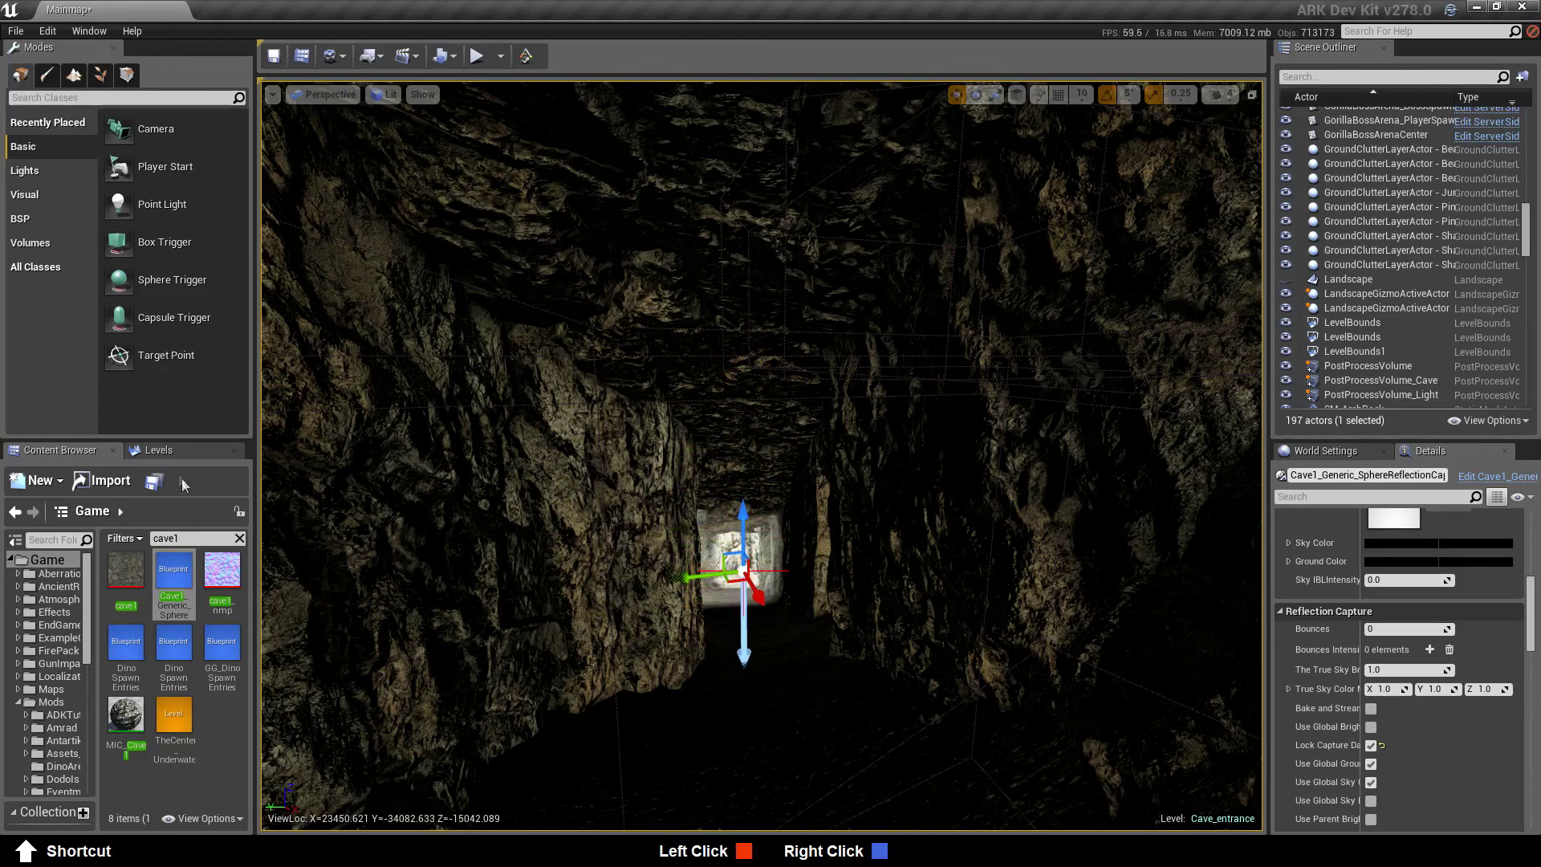
{"action": "left_click", "coordinate": [159, 450]}
{"action": "key", "text": "s"}
{"action": "right_click_drag", "start_coordinate": [893, 679], "coordinate": [893, 680]}
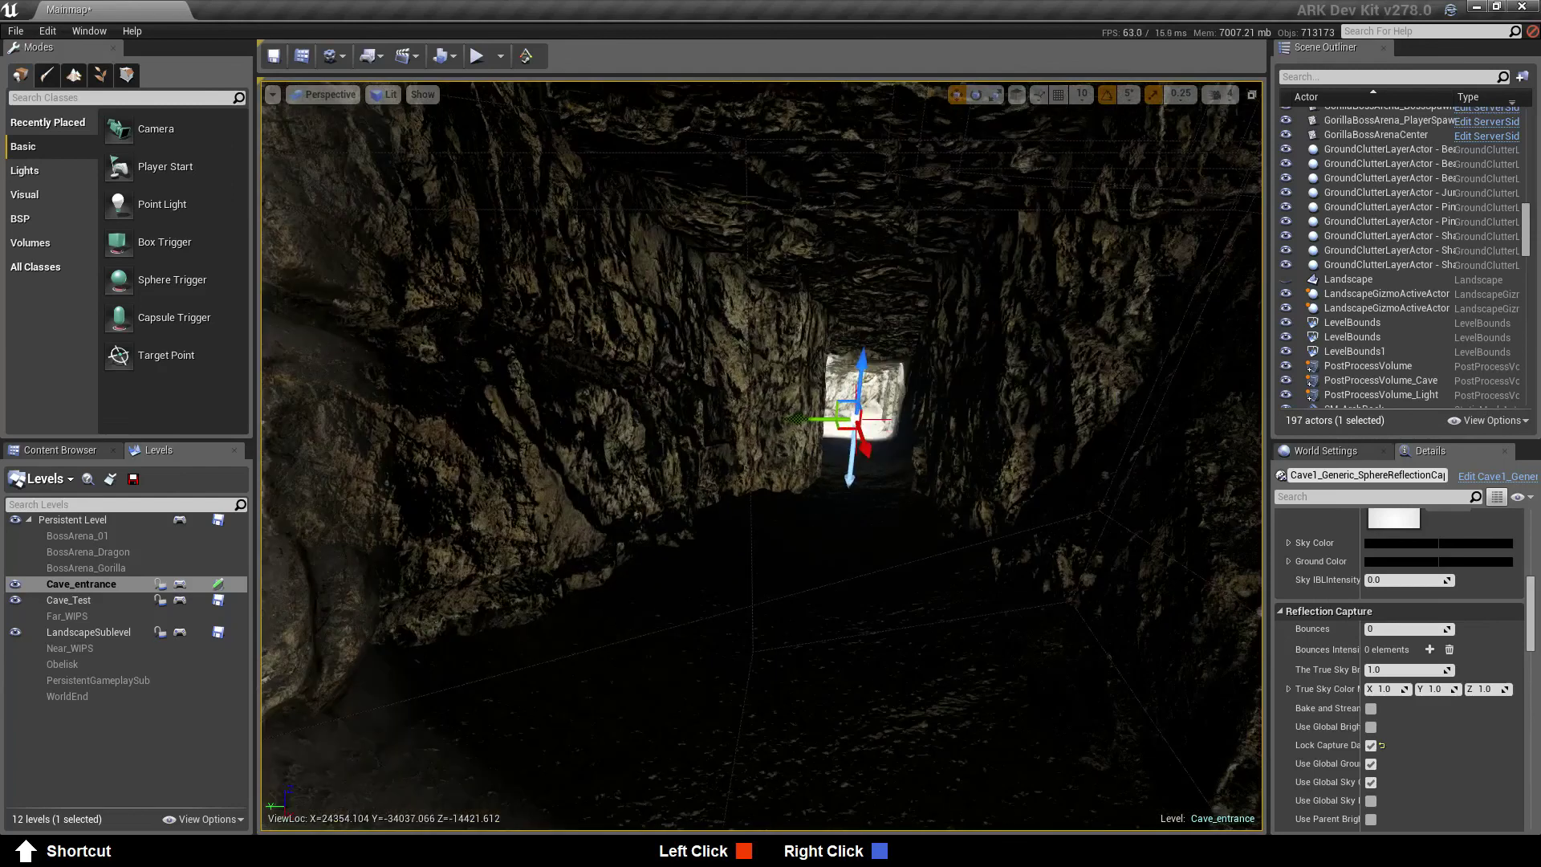
Save the Cave_entrance level before continuing inside the cave
{"action": "left_click", "coordinate": [218, 585]}
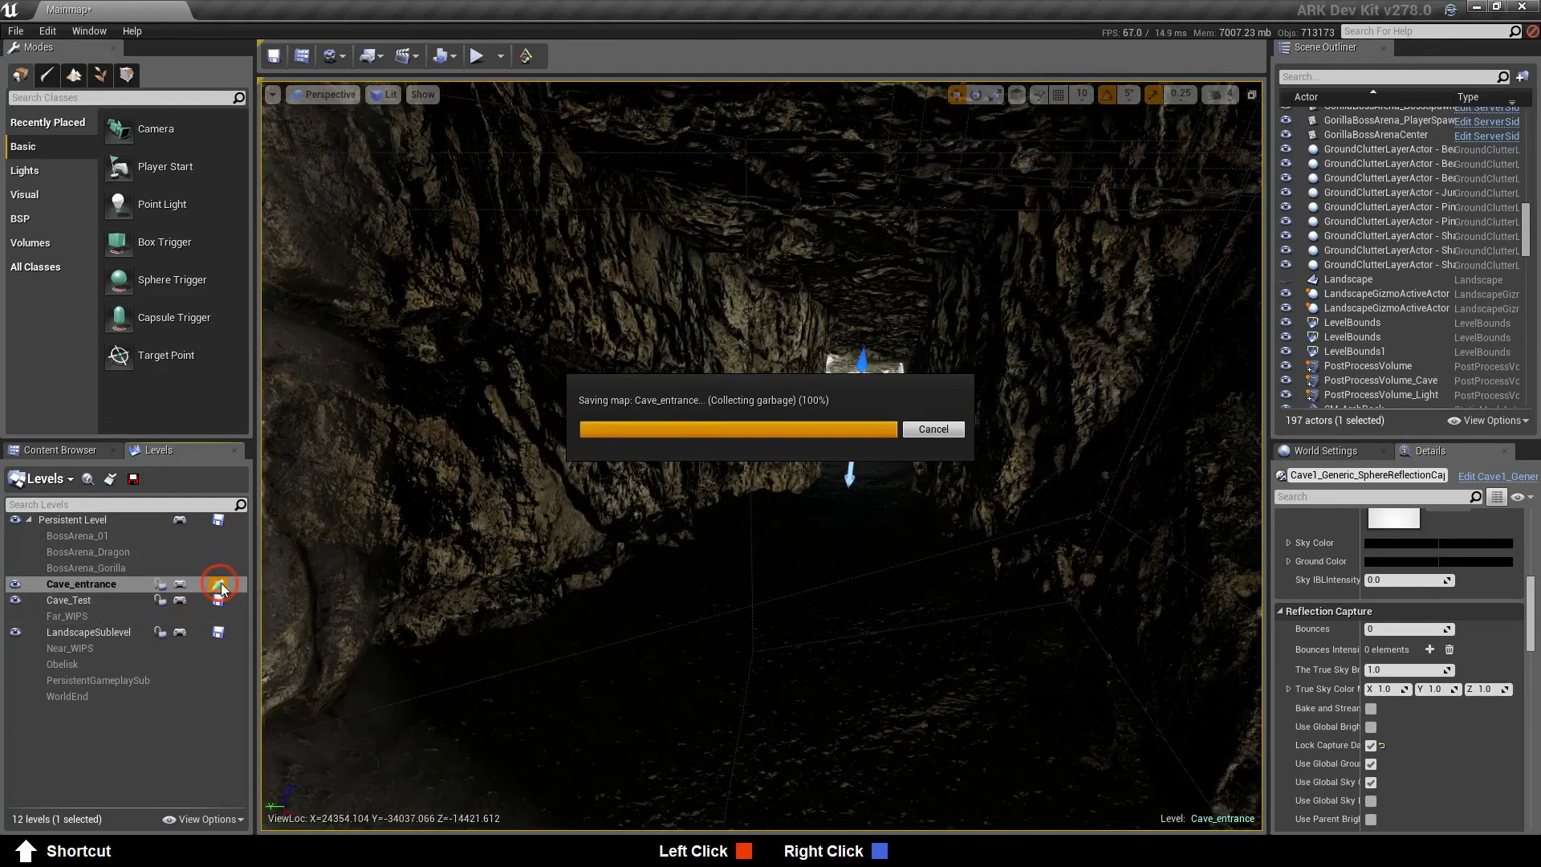
{"action": "right_click_drag", "start_coordinate": [747, 571], "coordinate": [747, 571]}
{"action": "right_click_drag", "start_coordinate": [835, 638], "coordinate": [835, 638]}
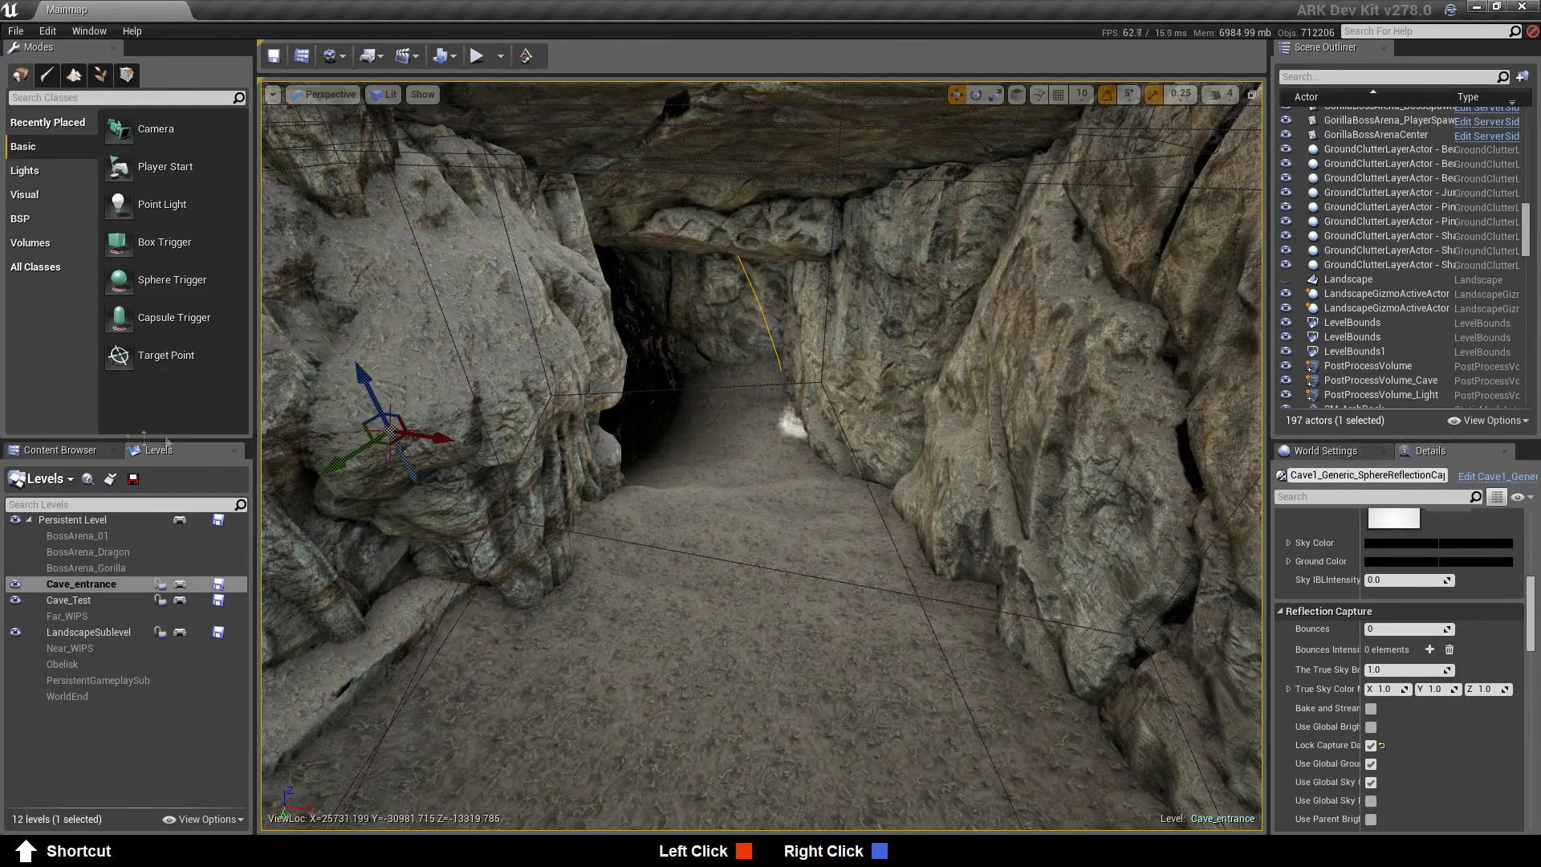
Place a second Cave1_Generic_SphereReflectionCapture_Blueprint nearer the cave entrance and set its Influence Radius to about 3100
{"action": "left_click", "coordinate": [87, 453]}
{"action": "left_click_drag", "start_coordinate": [173, 582], "coordinate": [637, 505]}
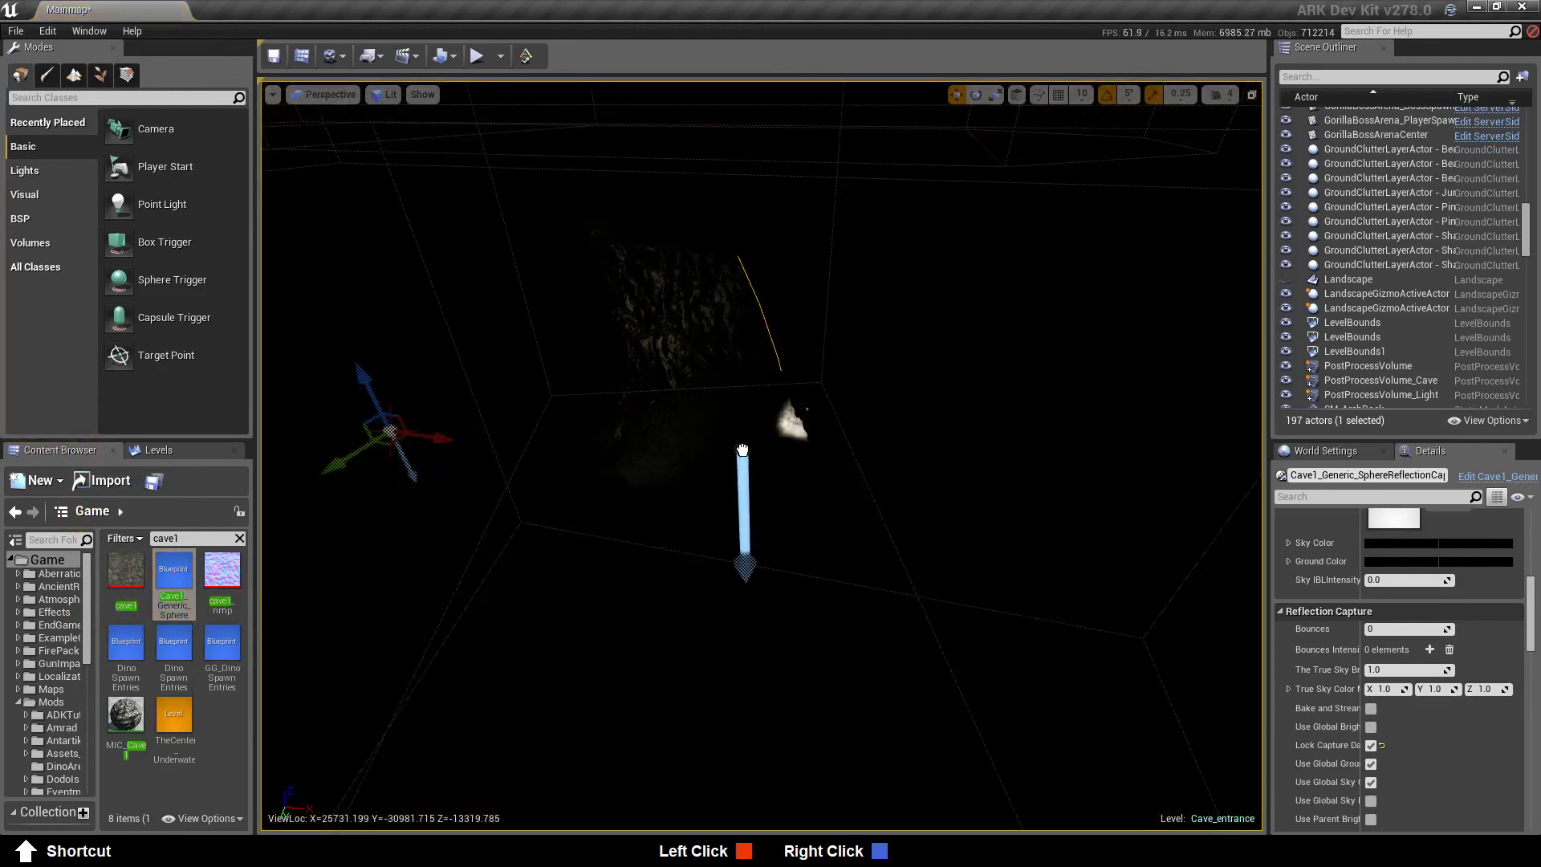
{"action": "left_click_drag", "start_coordinate": [742, 450], "coordinate": [742, 450]}
{"action": "key", "text": "s"}
{"action": "right_click_drag", "start_coordinate": [812, 567], "coordinate": [812, 569]}
{"action": "scroll", "coordinate": [1423, 598], "scroll_direction": "up", "scroll_amount": 10}
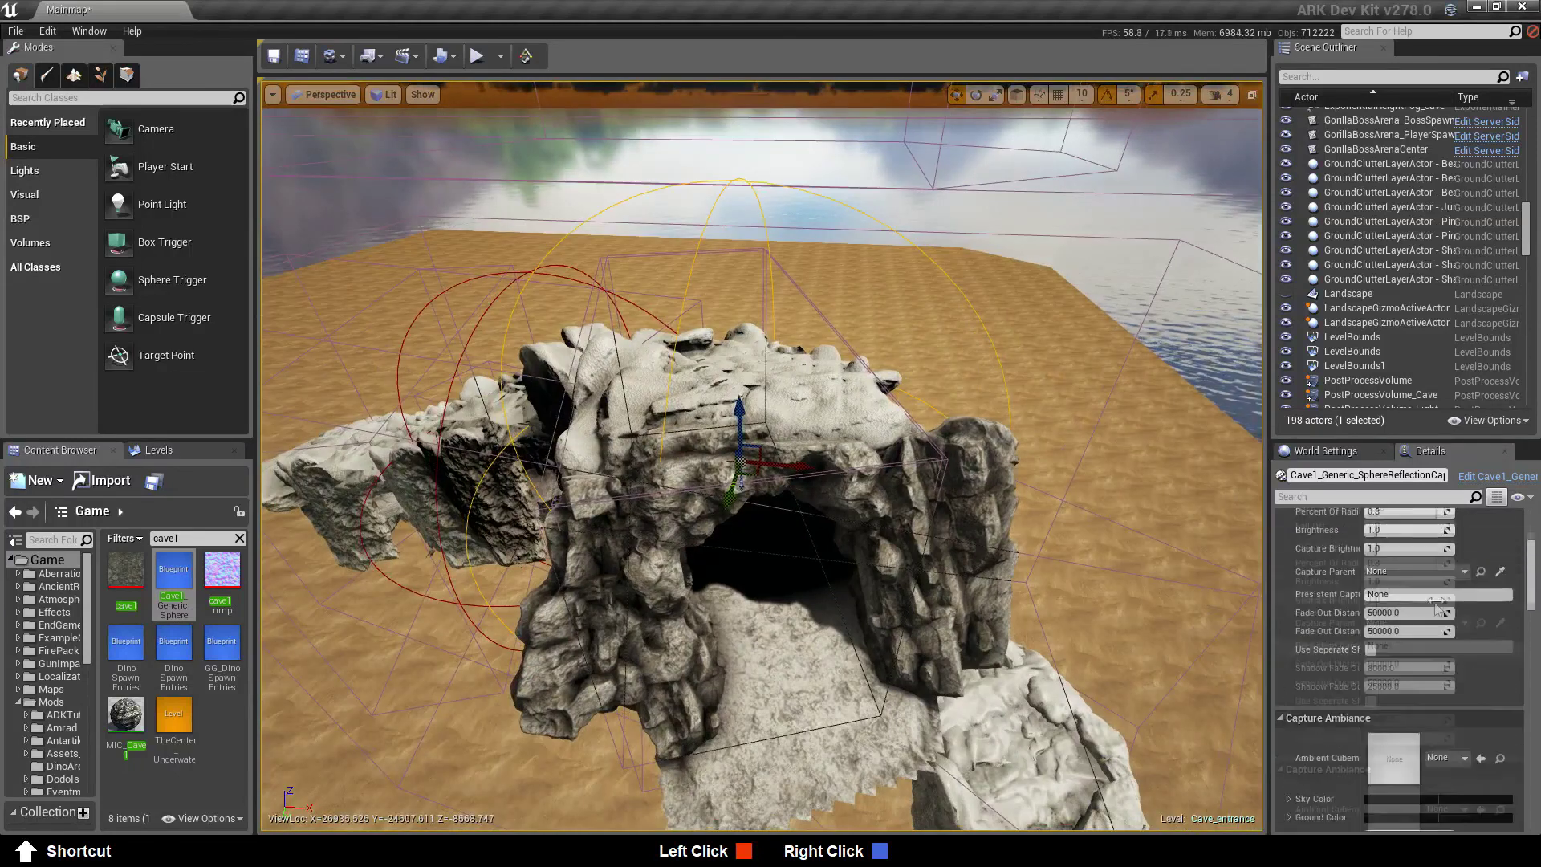
{"action": "left_click_drag", "start_coordinate": [1391, 616], "coordinate": [1381, 618]}
{"action": "key", "text": "f"}
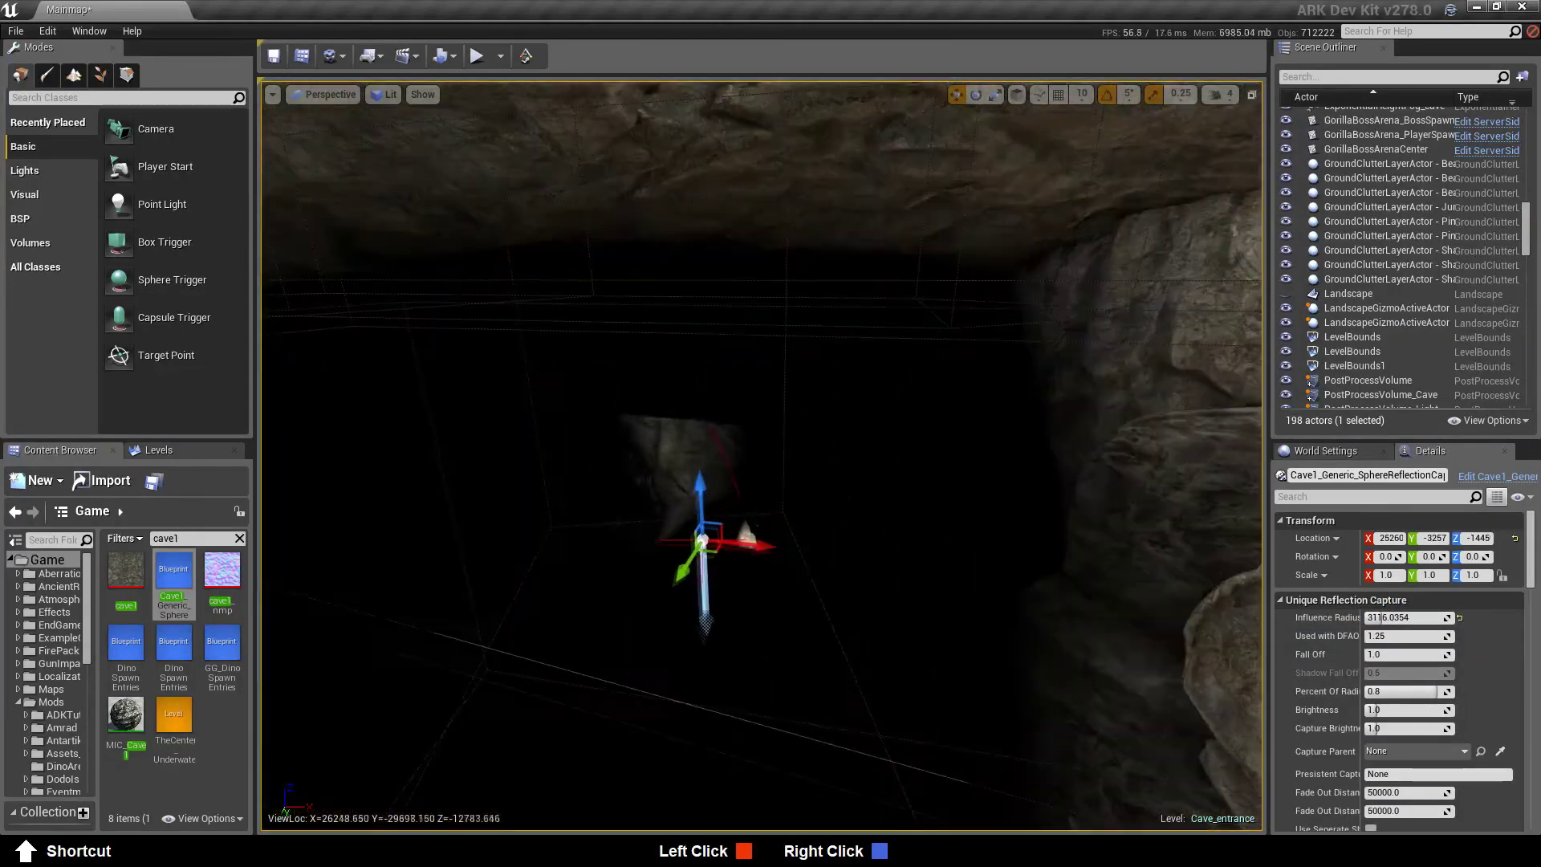
Move the second reflection capture deeper into the passage and attach it to the first reflection capture
{"action": "left_click_drag", "start_coordinate": [725, 527], "coordinate": [743, 456]}
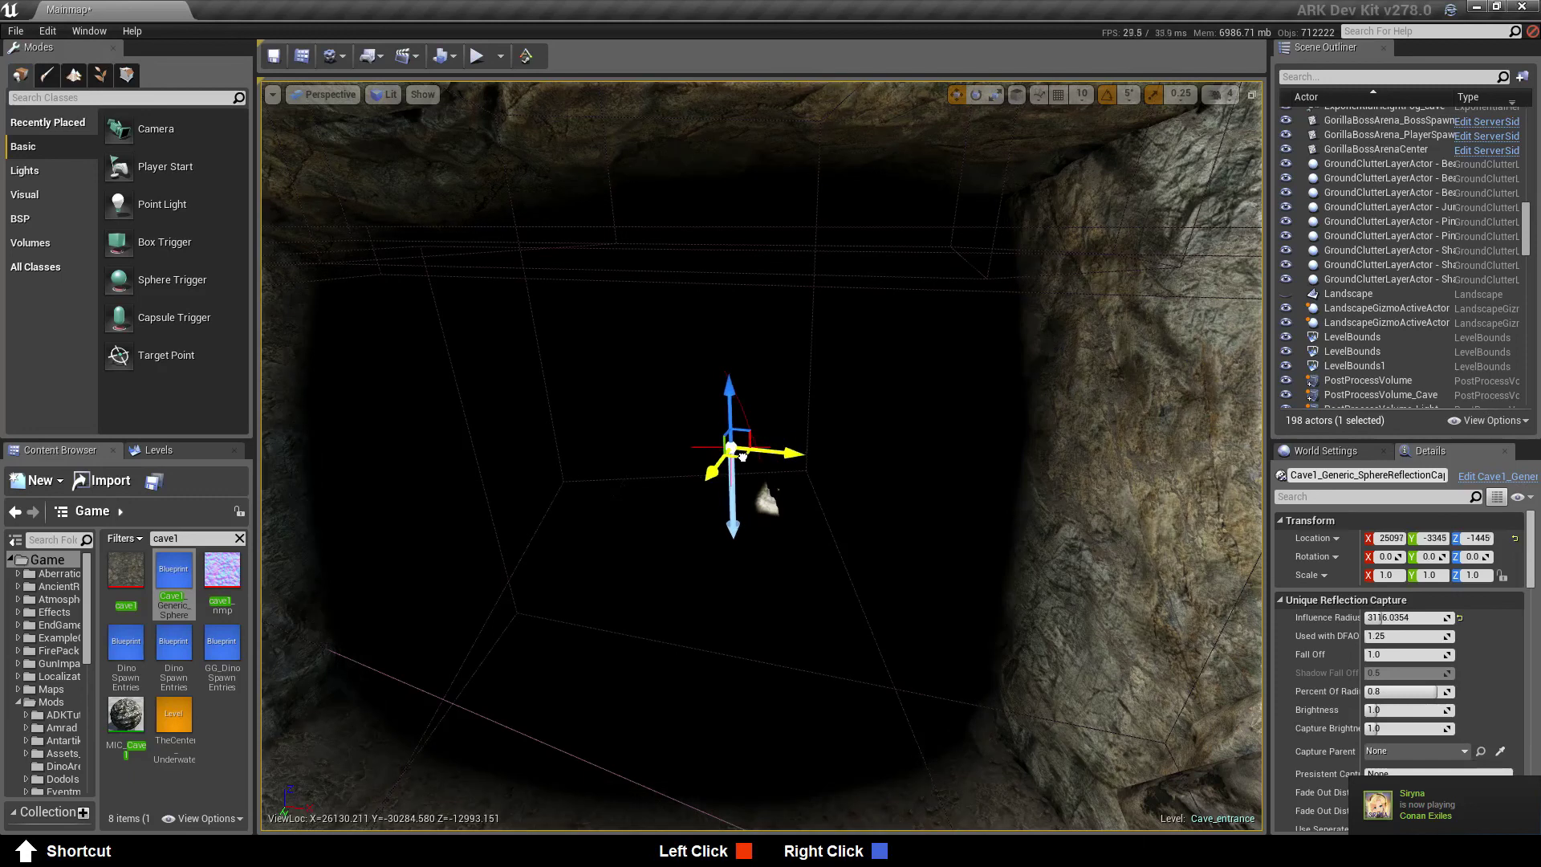
{"action": "scroll", "coordinate": [1364, 297], "scroll_direction": "up", "scroll_amount": 10}
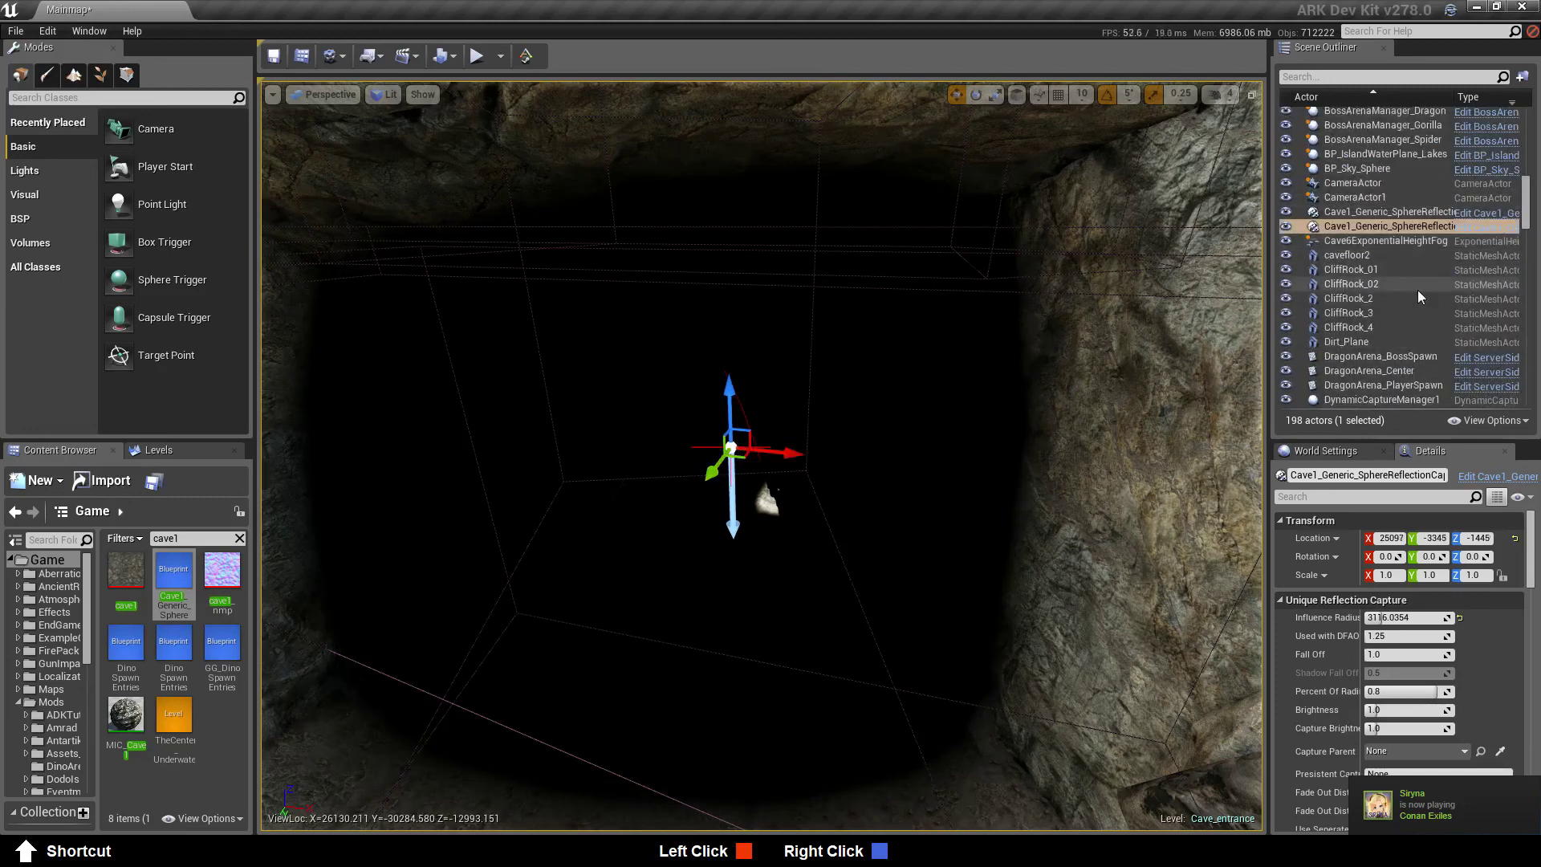
{"action": "left_click_drag", "start_coordinate": [1362, 315], "coordinate": [1366, 289]}
{"action": "mouse_move", "coordinate": [780, 553]}
{"action": "right_mouse_down"}
{"action": "mouse_move", "coordinate": [734, 546]}
{"action": "mouse_move", "coordinate": [795, 546]}
{"action": "mouse_move", "coordinate": [770, 546]}
{"action": "right_mouse_up"}
{"action": "key", "text": "w"}
Save the Cave_entrance level with the attached second reflection capture
{"action": "left_click", "coordinate": [166, 449]}
{"action": "left_click", "coordinate": [234, 590]}
{"action": "left_click", "coordinate": [220, 588]}
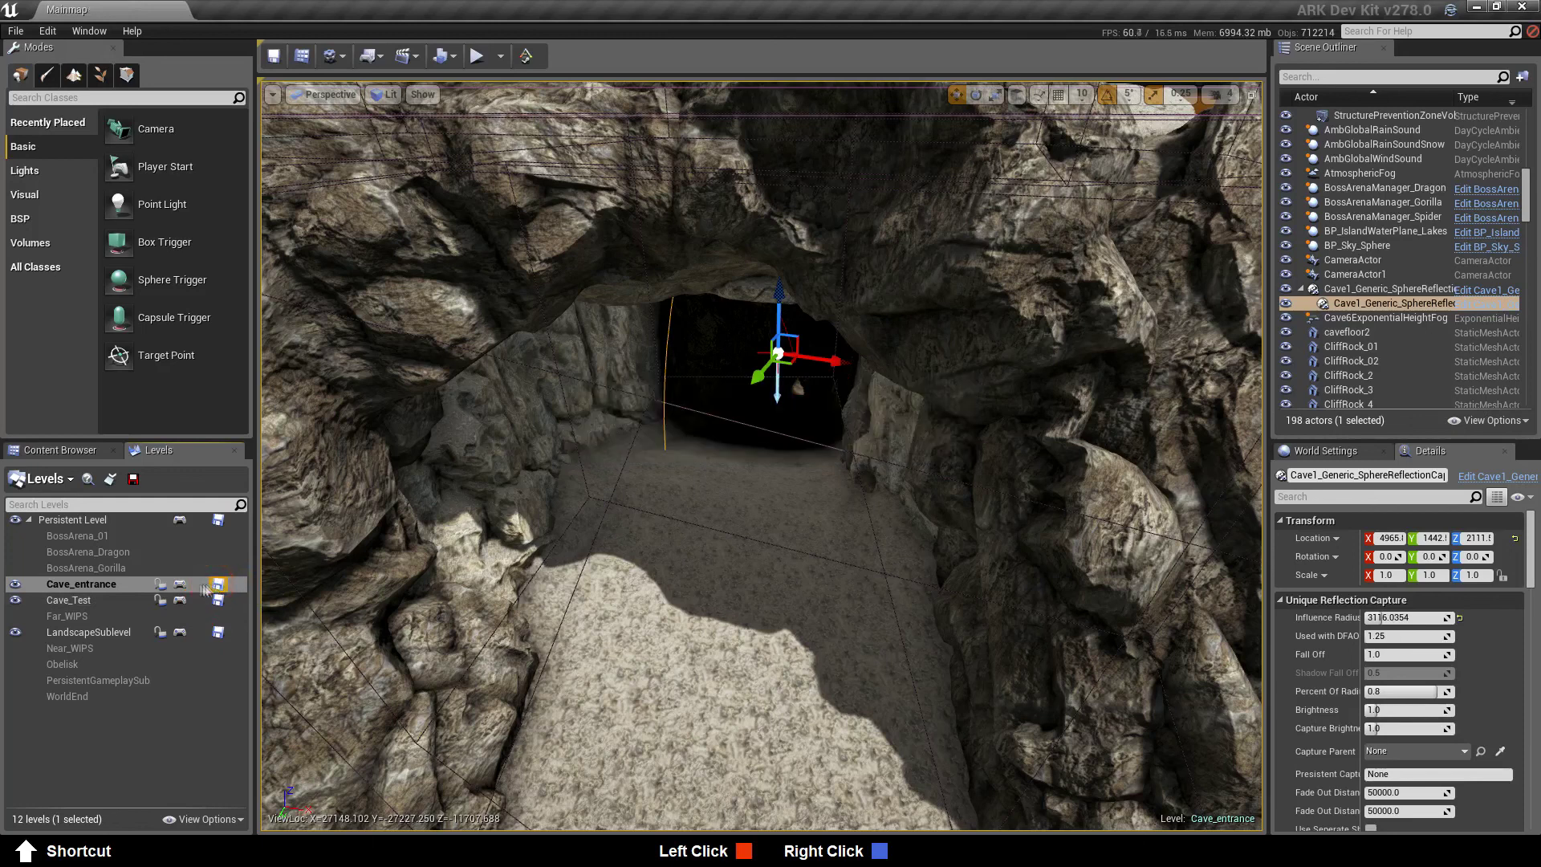
Place a third sphere reflection capture at the cave mouth and set its Influence Radius to about 2550
{"action": "left_click", "coordinate": [64, 450]}
{"action": "left_click_drag", "start_coordinate": [159, 560], "coordinate": [752, 365]}
{"action": "key", "text": "s"}
{"action": "right_click_drag", "start_coordinate": [694, 501], "coordinate": [769, 522]}
{"action": "left_click_drag", "start_coordinate": [1383, 619], "coordinate": [1381, 619]}
{"action": "key", "text": "ctrl+z"}
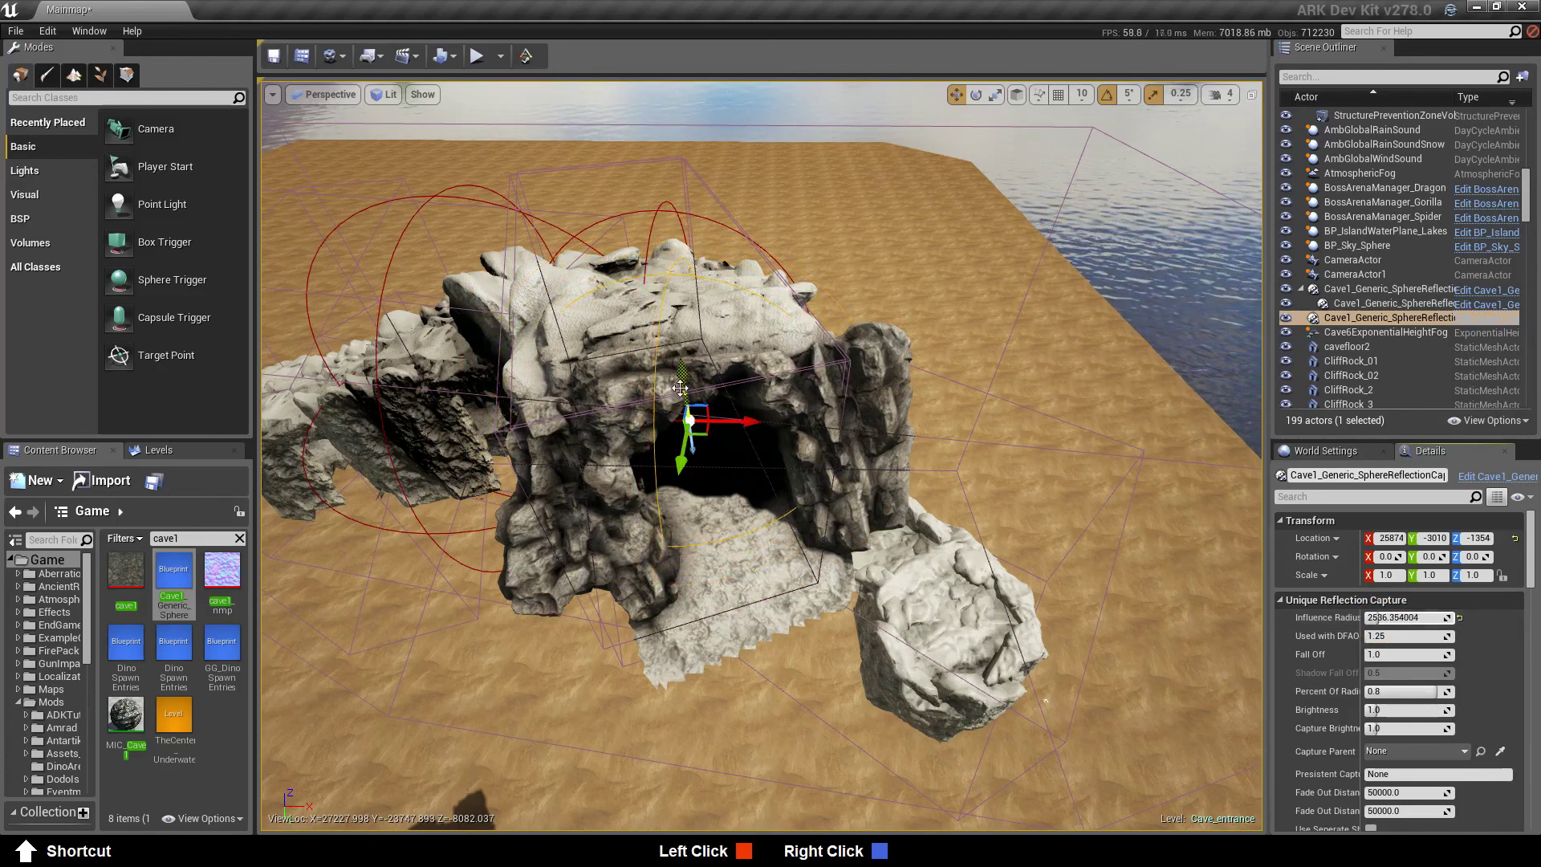
Reposition the third reflection capture in the cave mouth and attach it to the first reflection capture
{"action": "left_click_drag", "start_coordinate": [680, 389], "coordinate": [716, 455]}
{"action": "mouse_move", "coordinate": [759, 545]}
{"action": "right_mouse_down"}
{"action": "mouse_move", "coordinate": [794, 591]}
{"action": "mouse_move", "coordinate": [730, 561]}
{"action": "mouse_move", "coordinate": [781, 531]}
{"action": "right_mouse_up"}
{"action": "key", "text": "w"}
{"action": "left_click_drag", "start_coordinate": [1356, 317], "coordinate": [1370, 297]}
{"action": "mouse_move", "coordinate": [761, 456]}
{"action": "right_mouse_down"}
{"action": "mouse_move", "coordinate": [747, 450]}
{"action": "mouse_move", "coordinate": [764, 461]}
{"action": "mouse_move", "coordinate": [745, 467]}
{"action": "mouse_move", "coordinate": [761, 462]}
{"action": "right_mouse_up"}
{"action": "key", "text": "s"}
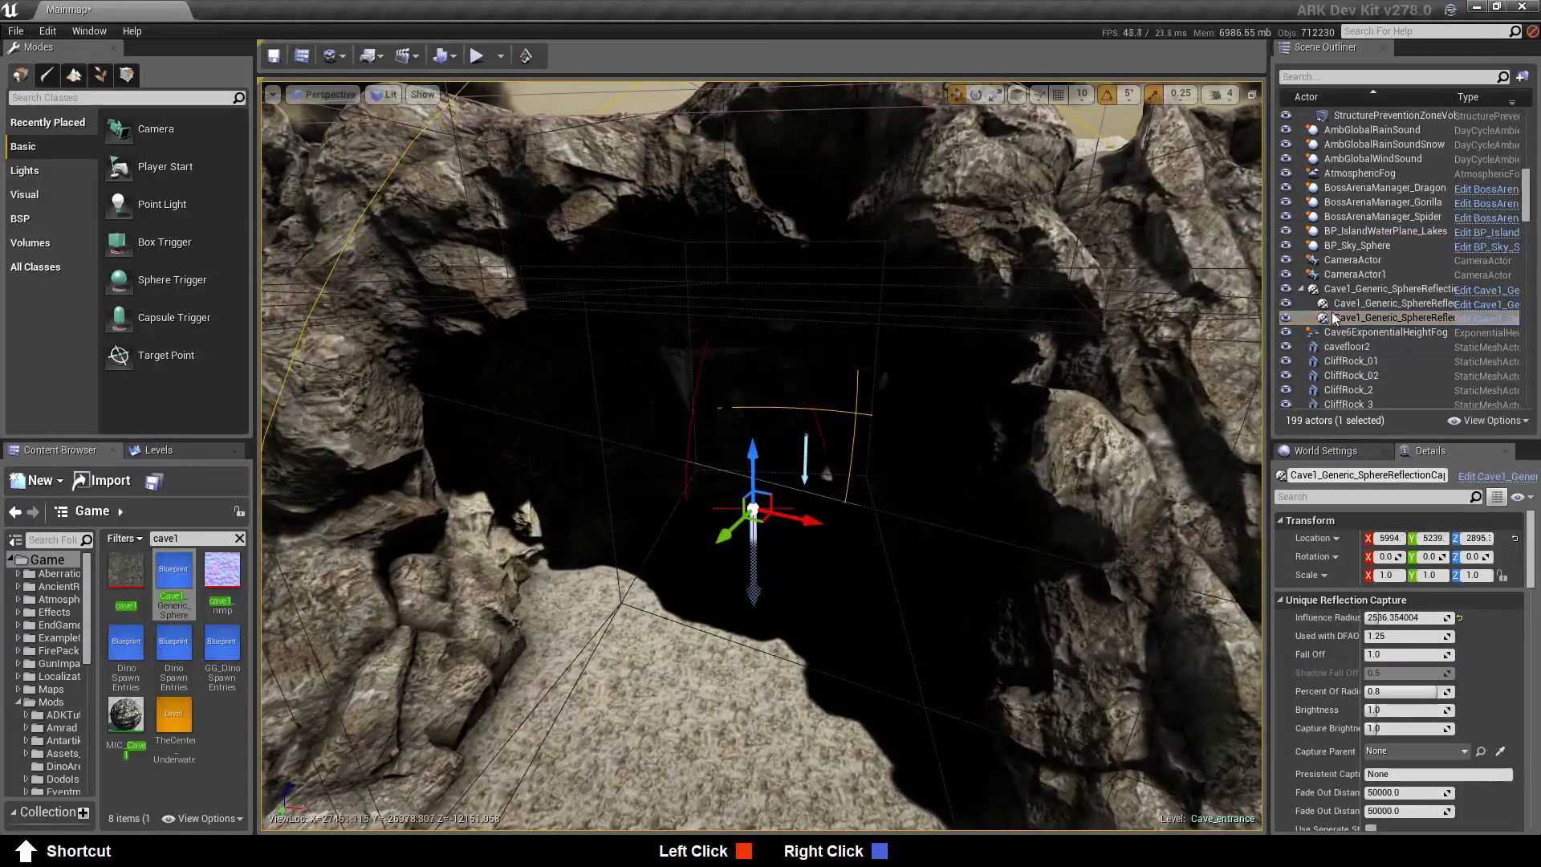
Set the second reflection capture's Influence Radius to about 3700 and make the Landscape visible
{"action": "left_click", "coordinate": [1352, 302]}
{"action": "left_click", "coordinate": [1380, 617]}
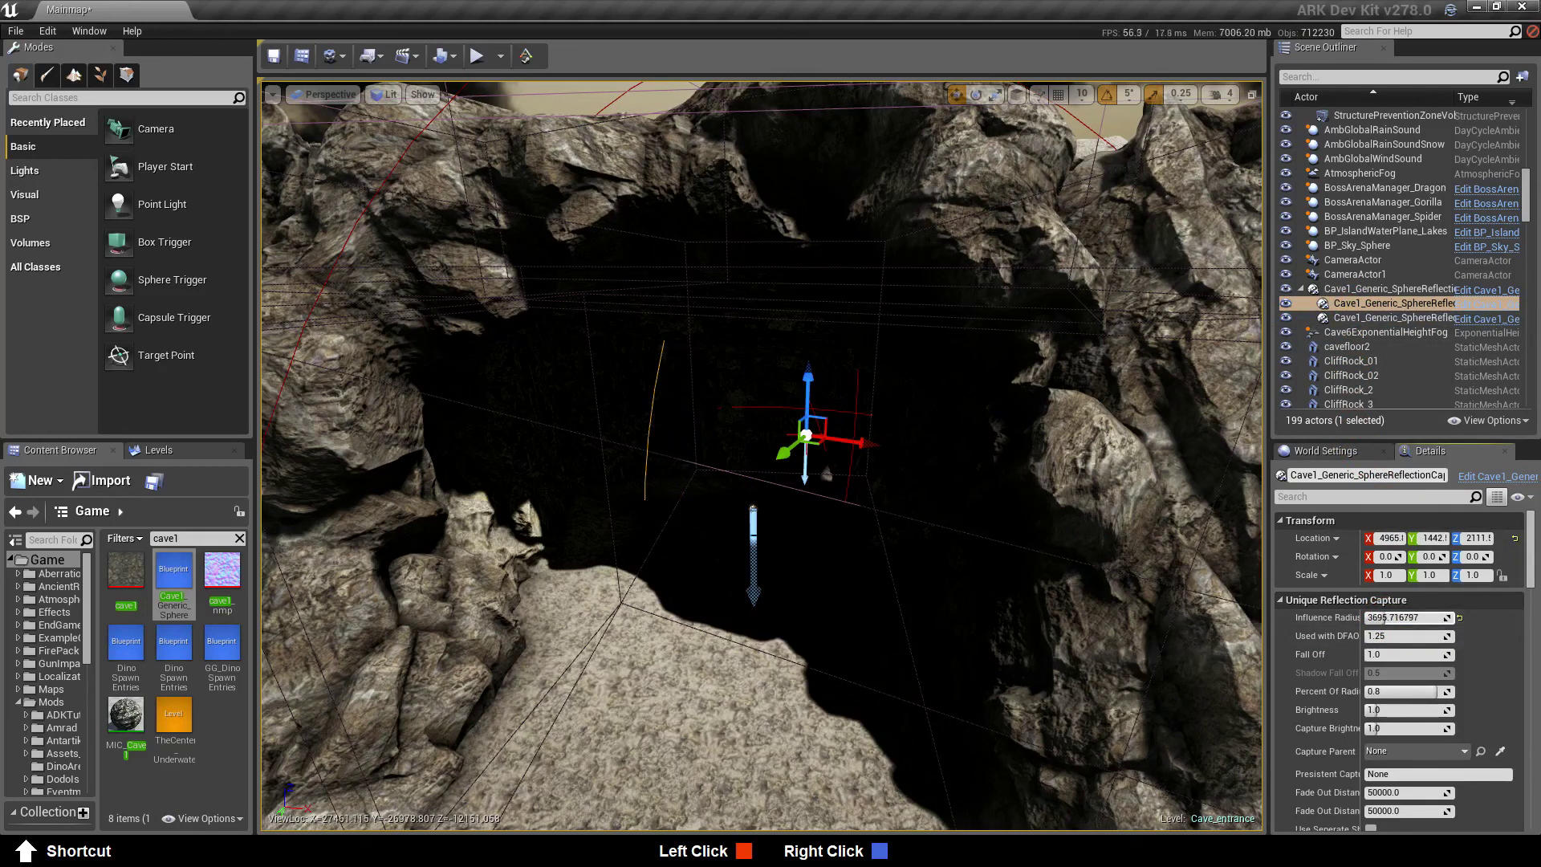
{"action": "scroll", "coordinate": [1387, 258], "scroll_direction": "down", "scroll_amount": 6}
{"action": "scroll", "coordinate": [1396, 277], "scroll_direction": "down", "scroll_amount": 6}
{"action": "left_click", "coordinate": [1286, 154]}
Examine the cave entrance from outside and the darkness of the passage along its interior
{"action": "left_click", "coordinate": [826, 419]}
{"action": "key", "text": "s"}
{"action": "mouse_move", "coordinate": [826, 420]}
{"action": "right_mouse_down"}
{"action": "mouse_move", "coordinate": [854, 554]}
{"action": "mouse_move", "coordinate": [815, 457]}
{"action": "mouse_move", "coordinate": [783, 514]}
{"action": "mouse_move", "coordinate": [850, 698]}
{"action": "right_mouse_up"}
{"action": "key", "text": "w"}
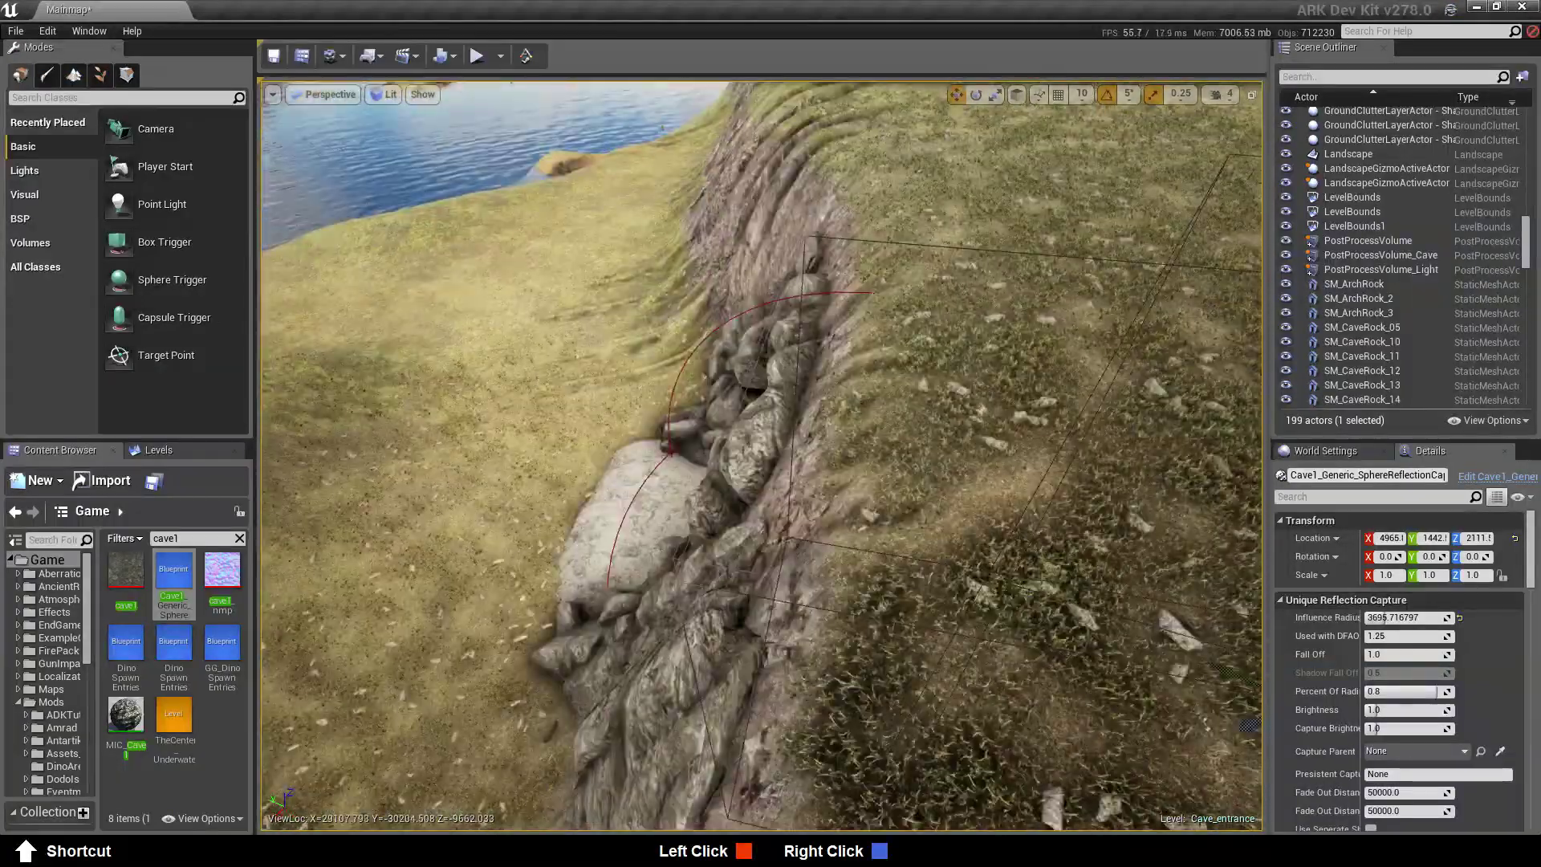
{"action": "key", "text": "f"}
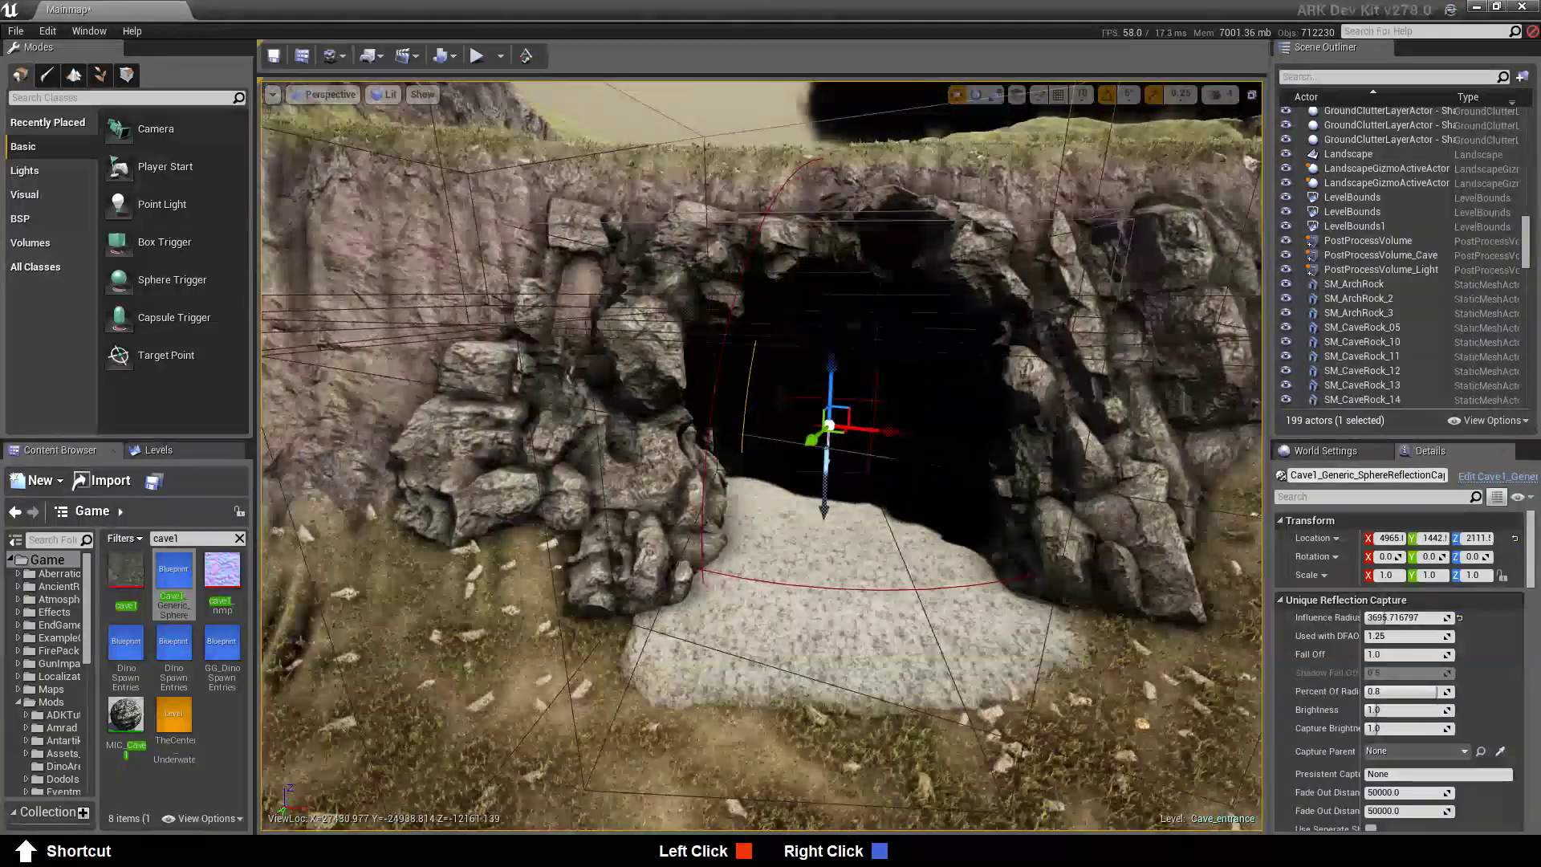
{"action": "key", "text": "w"}
{"action": "mouse_move", "coordinate": [763, 457]}
{"action": "right_mouse_down"}
{"action": "mouse_move", "coordinate": [842, 466]}
{"action": "mouse_move", "coordinate": [782, 449]}
{"action": "right_mouse_up"}
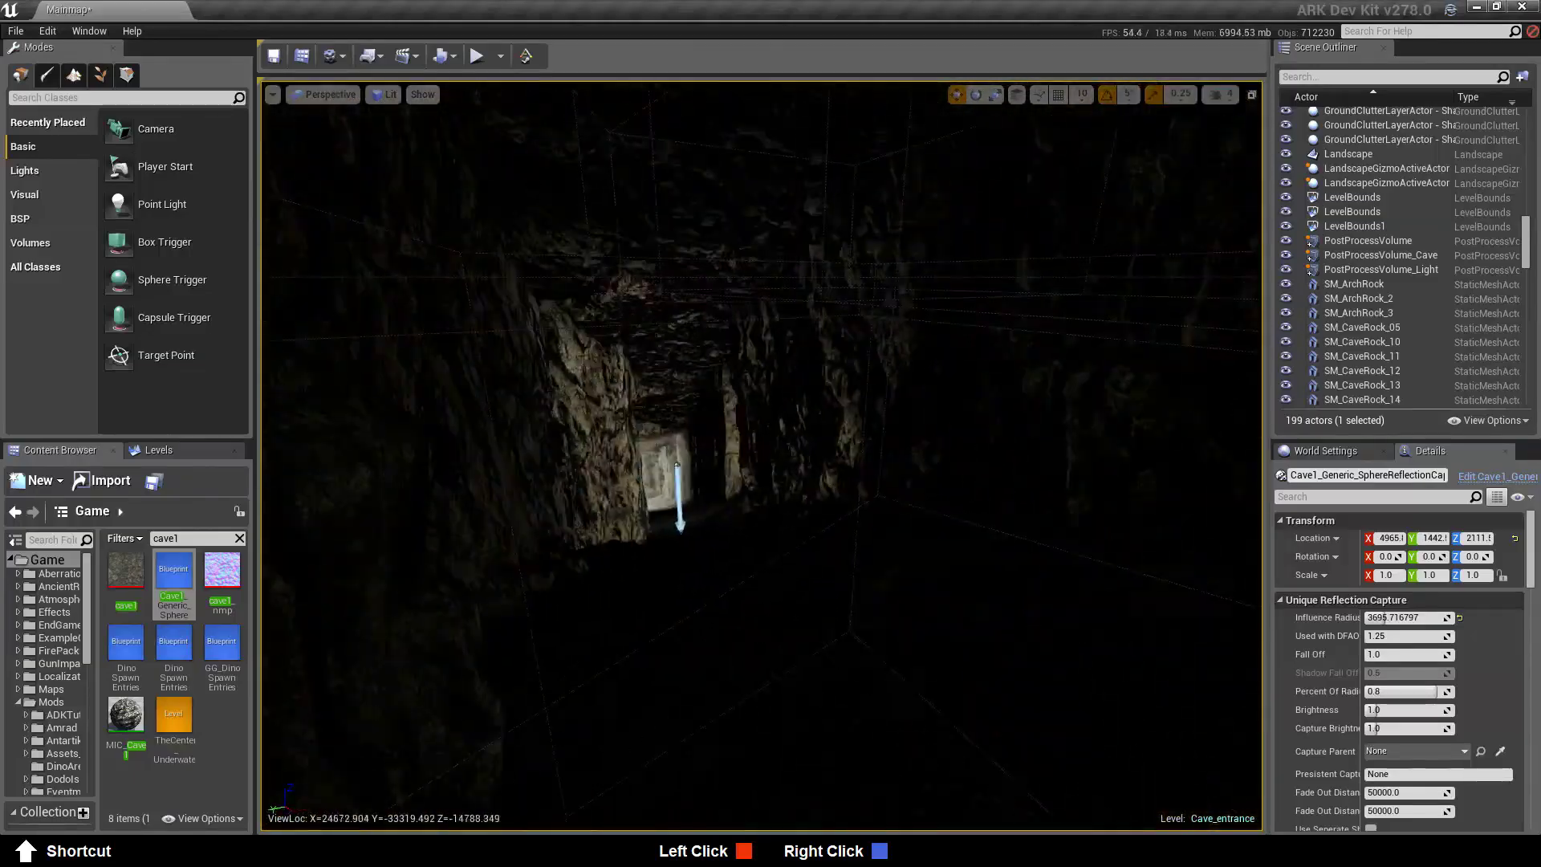
{"action": "right_click_drag", "start_coordinate": [782, 449], "coordinate": [803, 457]}
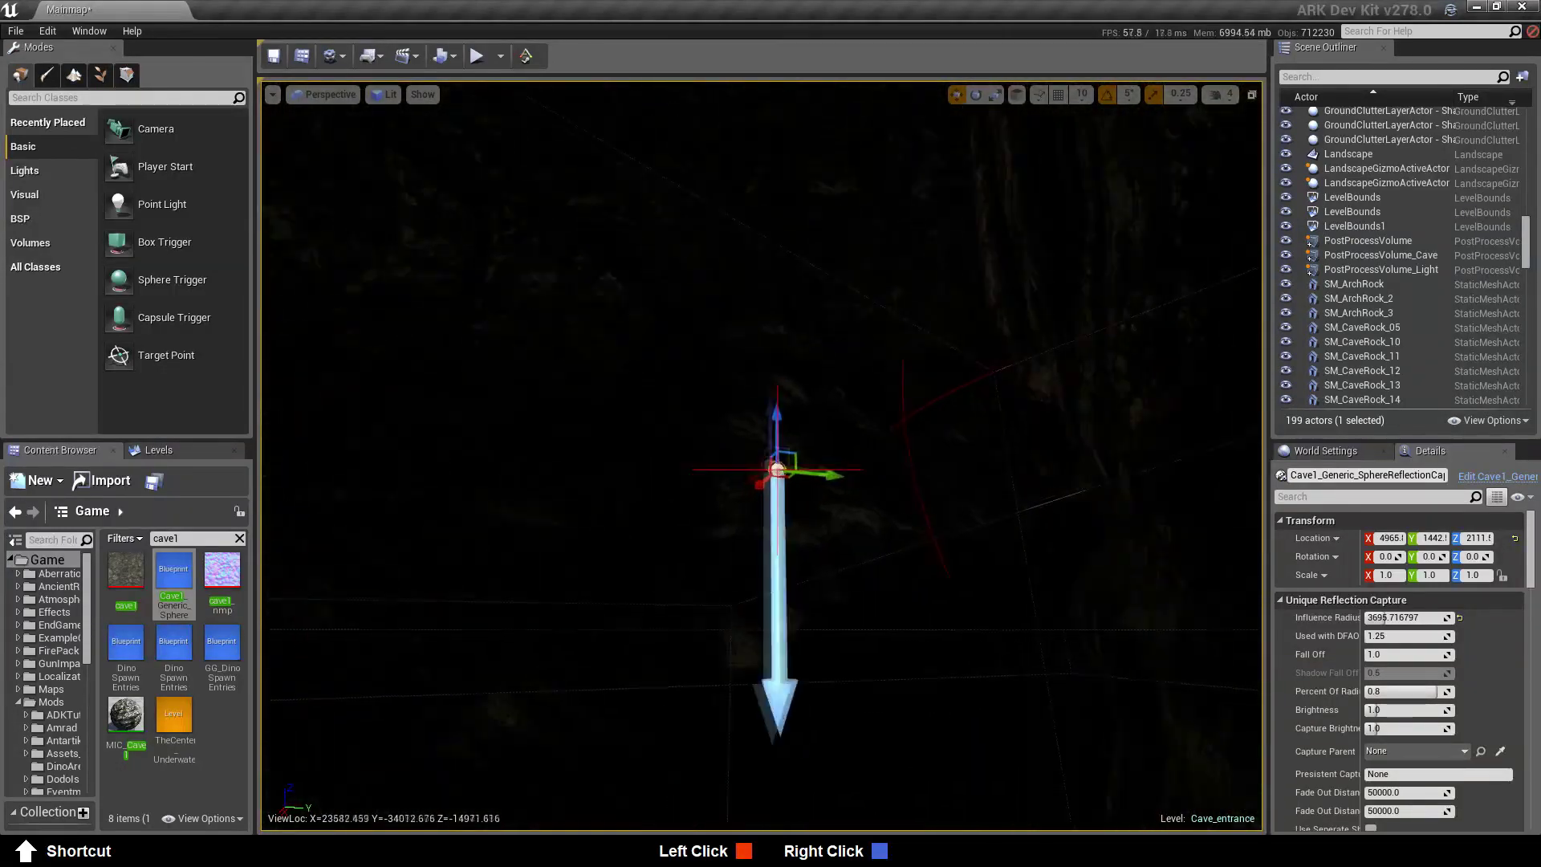
{"action": "right_click_drag", "start_coordinate": [803, 458], "coordinate": [680, 475]}
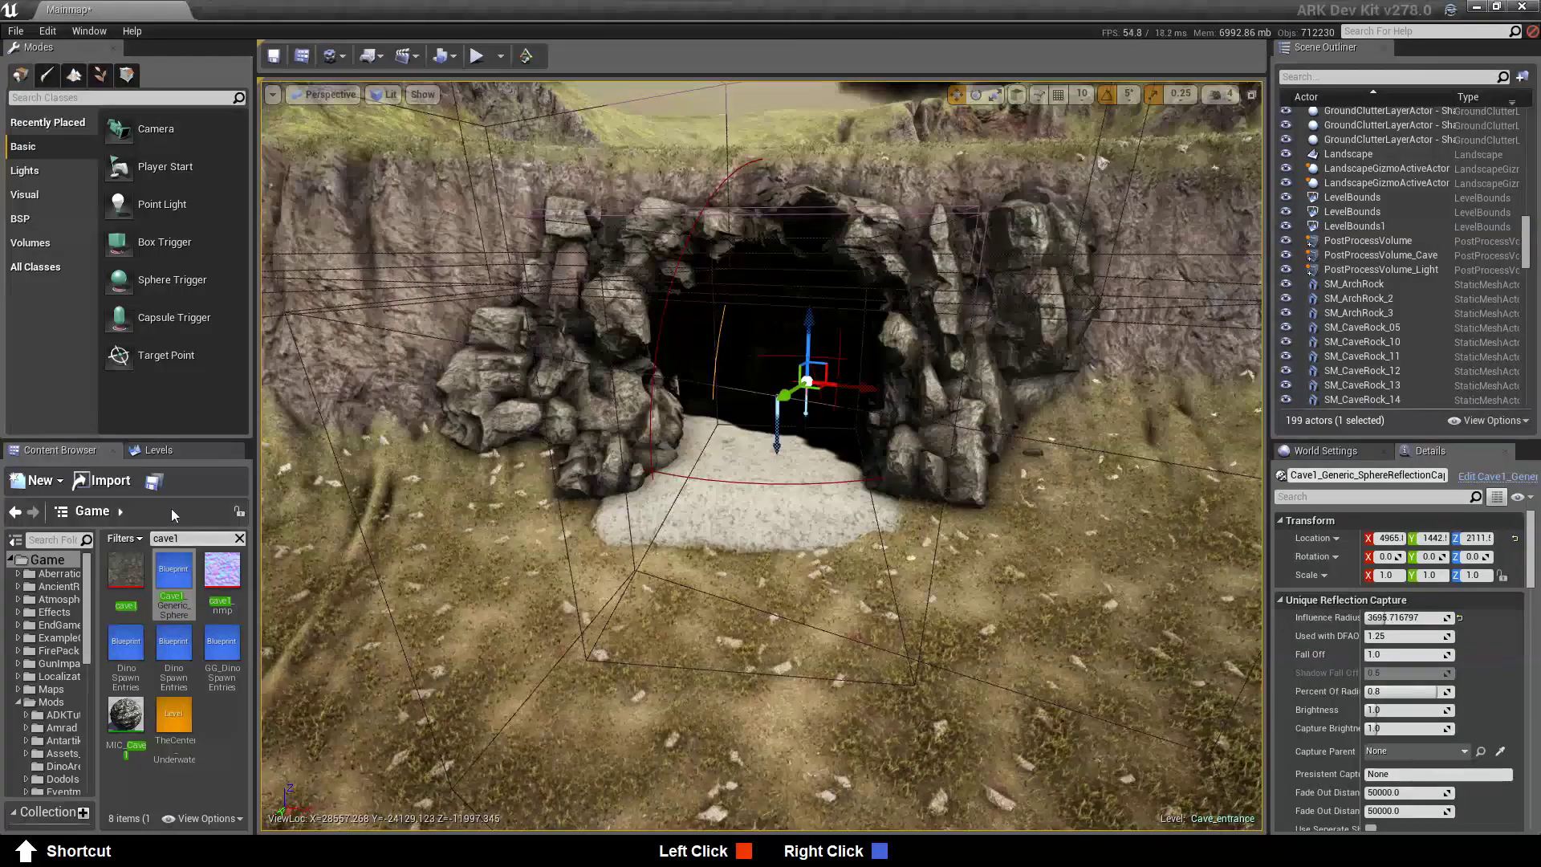
Save the Cave_entrance level with all three reflection captures
{"action": "left_click", "coordinate": [158, 450]}
{"action": "left_click", "coordinate": [217, 584]}
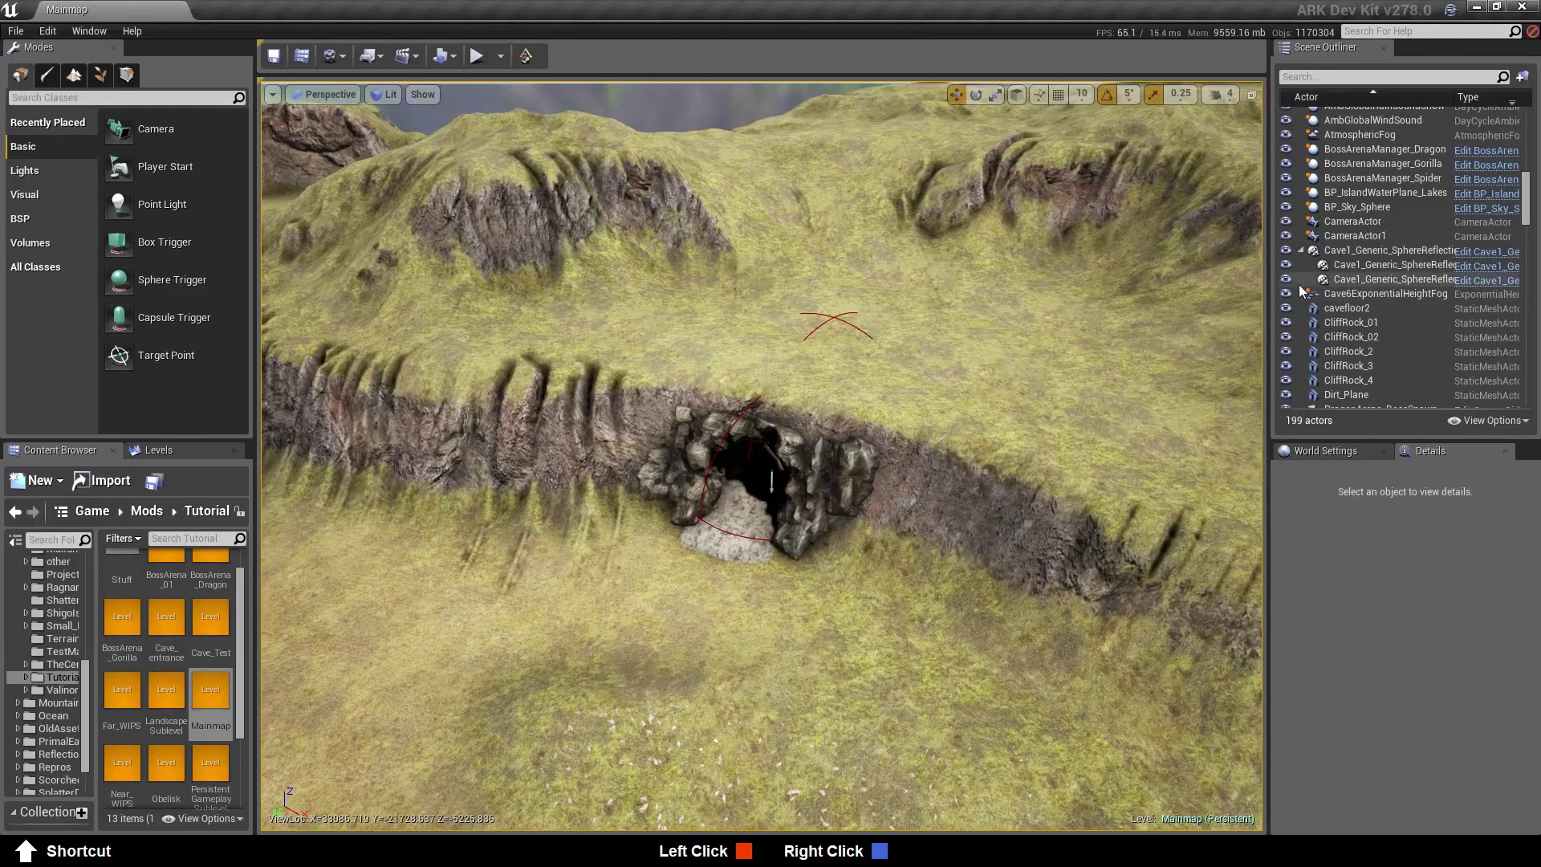
Hide the Landscape and view the complete cave layout from above
{"action": "scroll", "coordinate": [1411, 302], "scroll_direction": "down", "scroll_amount": 5}
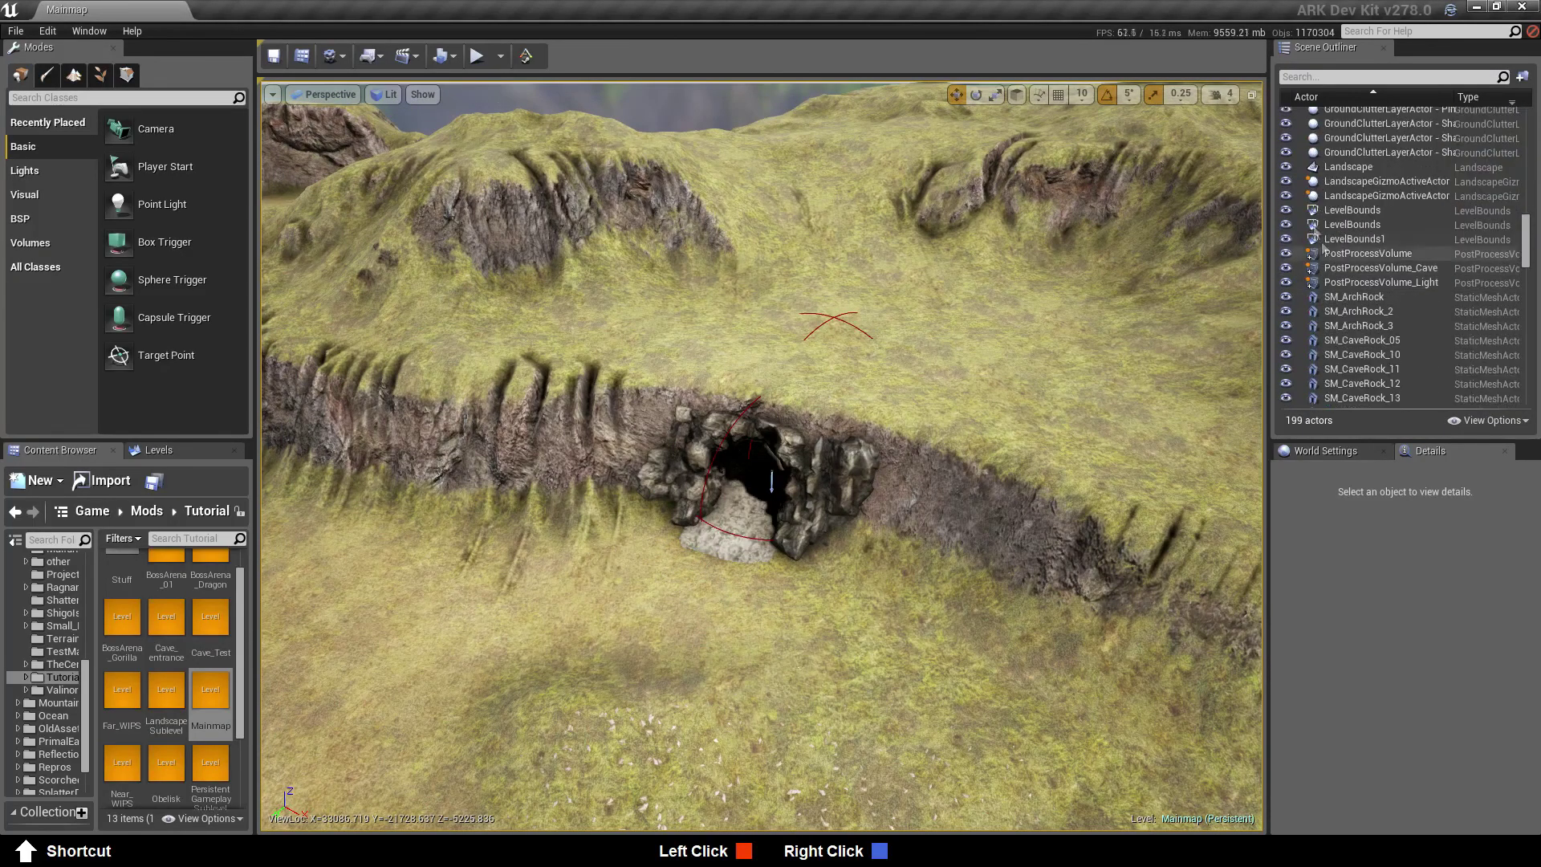
{"action": "left_click", "coordinate": [1286, 166]}
{"action": "mouse_move", "coordinate": [964, 434]}
{"action": "right_mouse_down"}
{"action": "mouse_move", "coordinate": [995, 437]}
{"action": "mouse_move", "coordinate": [849, 550]}
{"action": "mouse_move", "coordinate": [678, 545]}
{"action": "mouse_move", "coordinate": [963, 450]}
{"action": "right_mouse_up"}
{"action": "key", "text": "d"}
{"action": "key", "text": "s"}
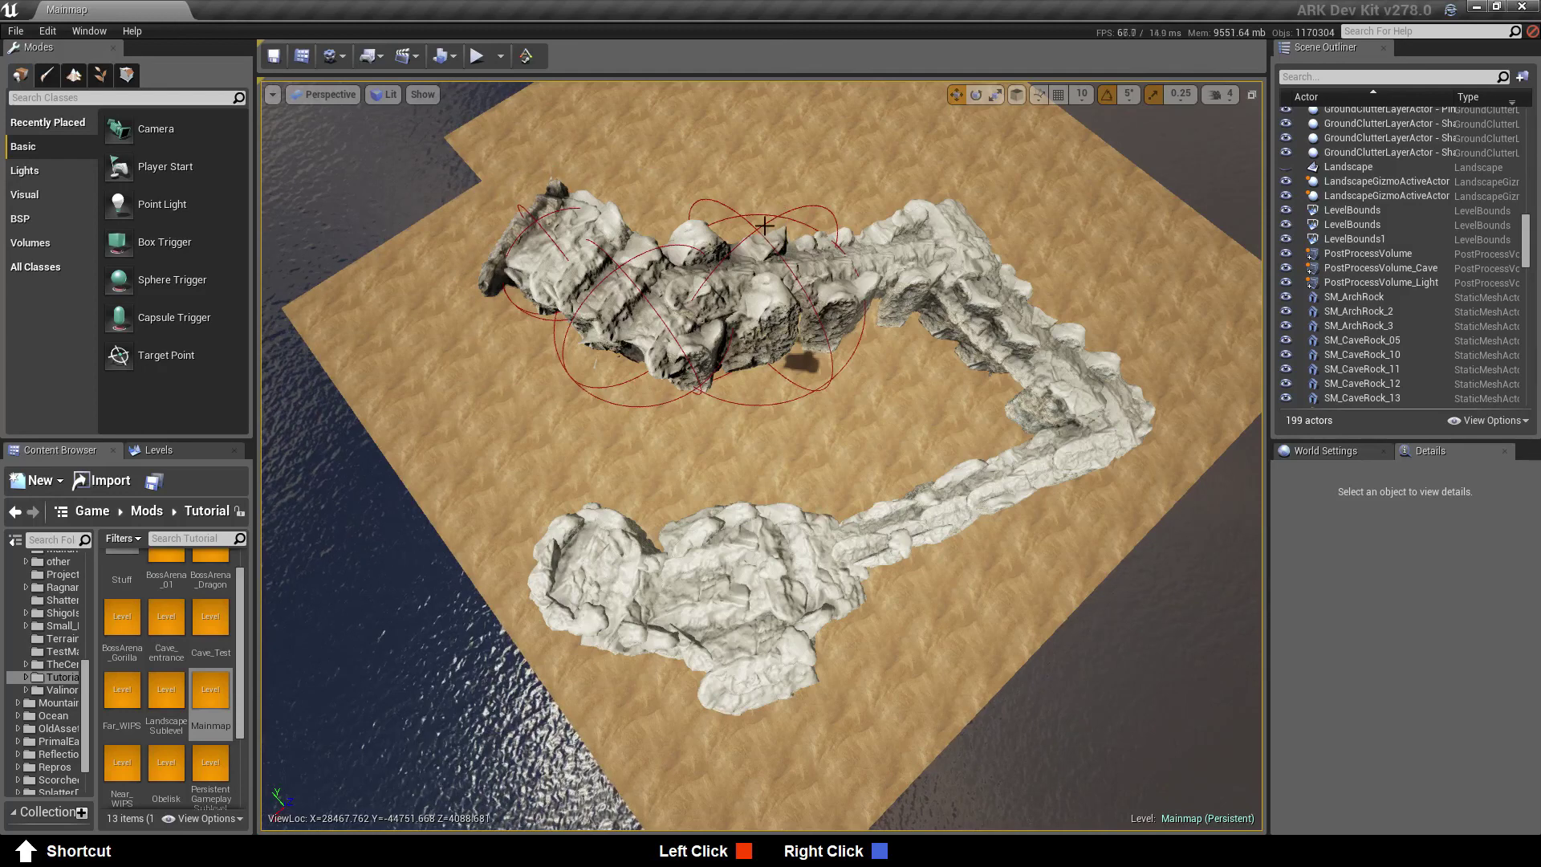
{"action": "key", "text": "a"}
{"action": "mouse_move", "coordinate": [751, 427]}
{"action": "right_mouse_down"}
{"action": "mouse_move", "coordinate": [919, 450]}
{"action": "mouse_move", "coordinate": [757, 428]}
{"action": "right_mouse_up"}
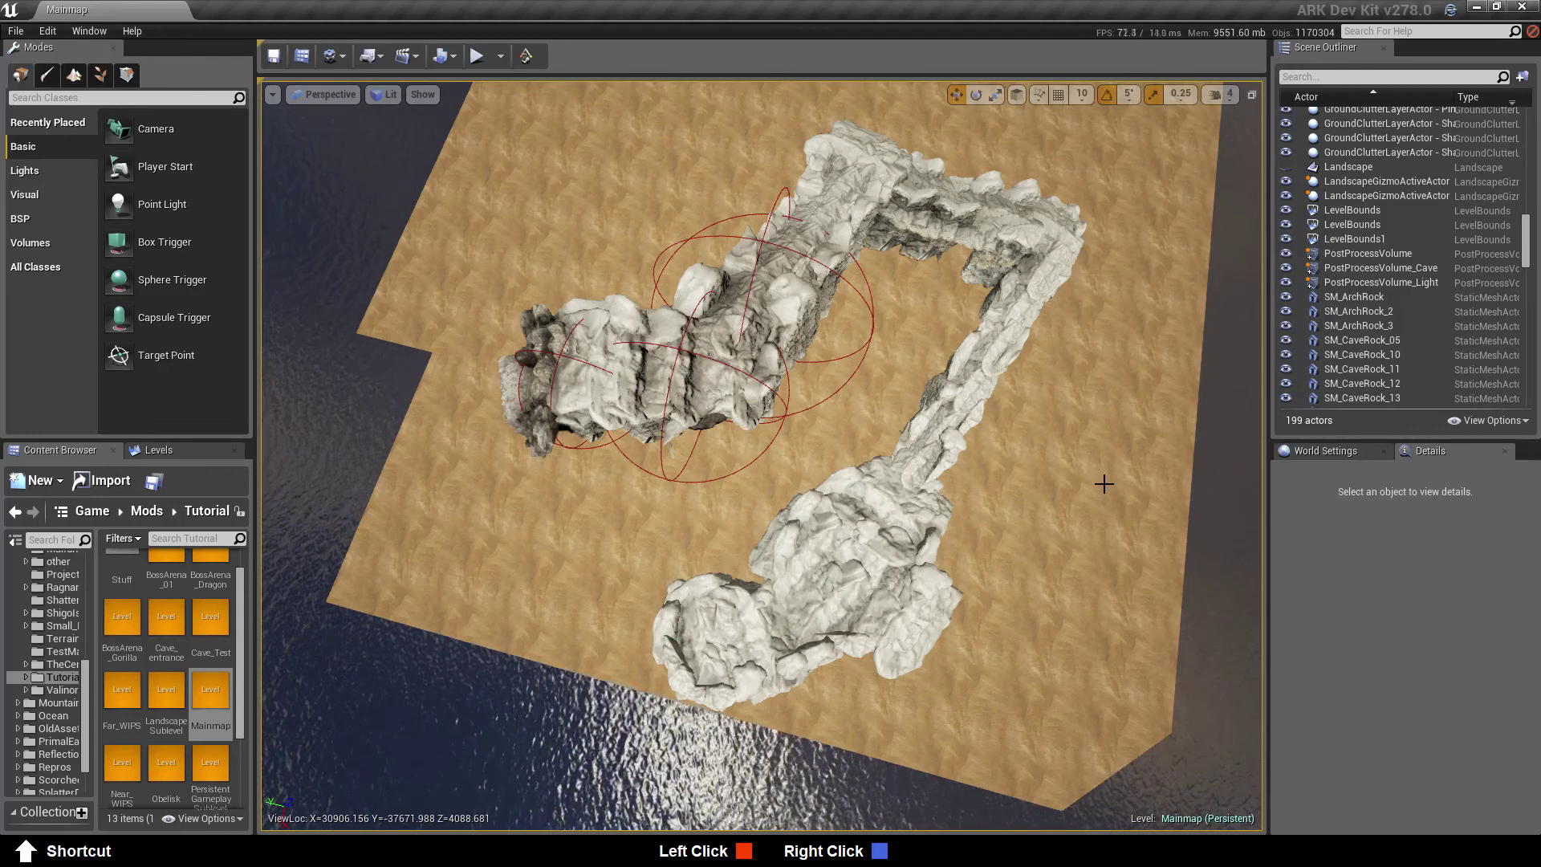
Search the placeable classes for "tile" to find the Tile Streaming Volume
{"action": "left_click", "coordinate": [125, 106]}
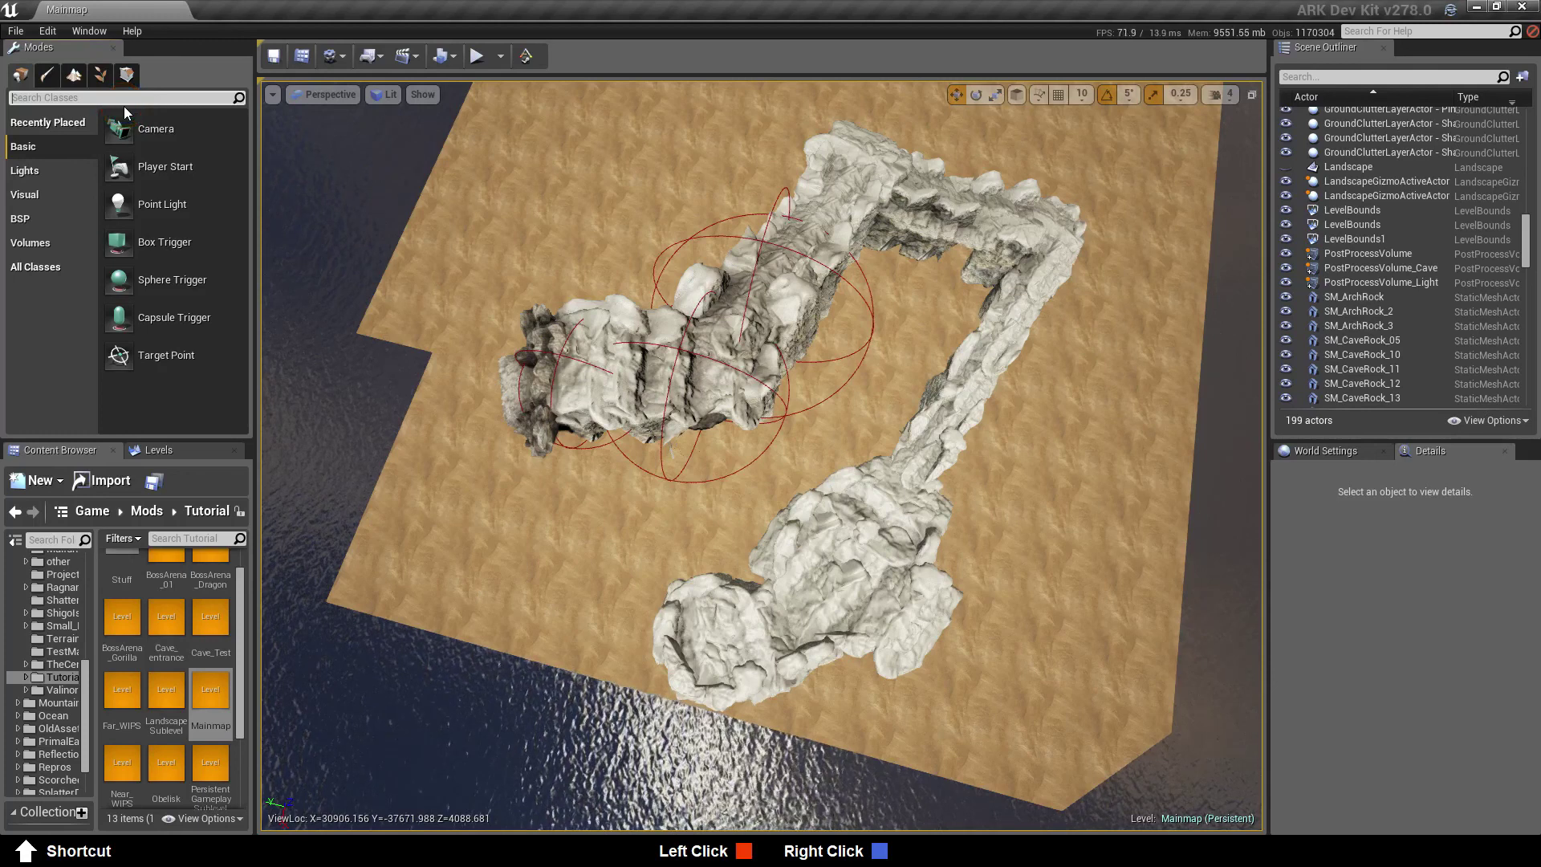
{"action": "type", "text": "tile"}
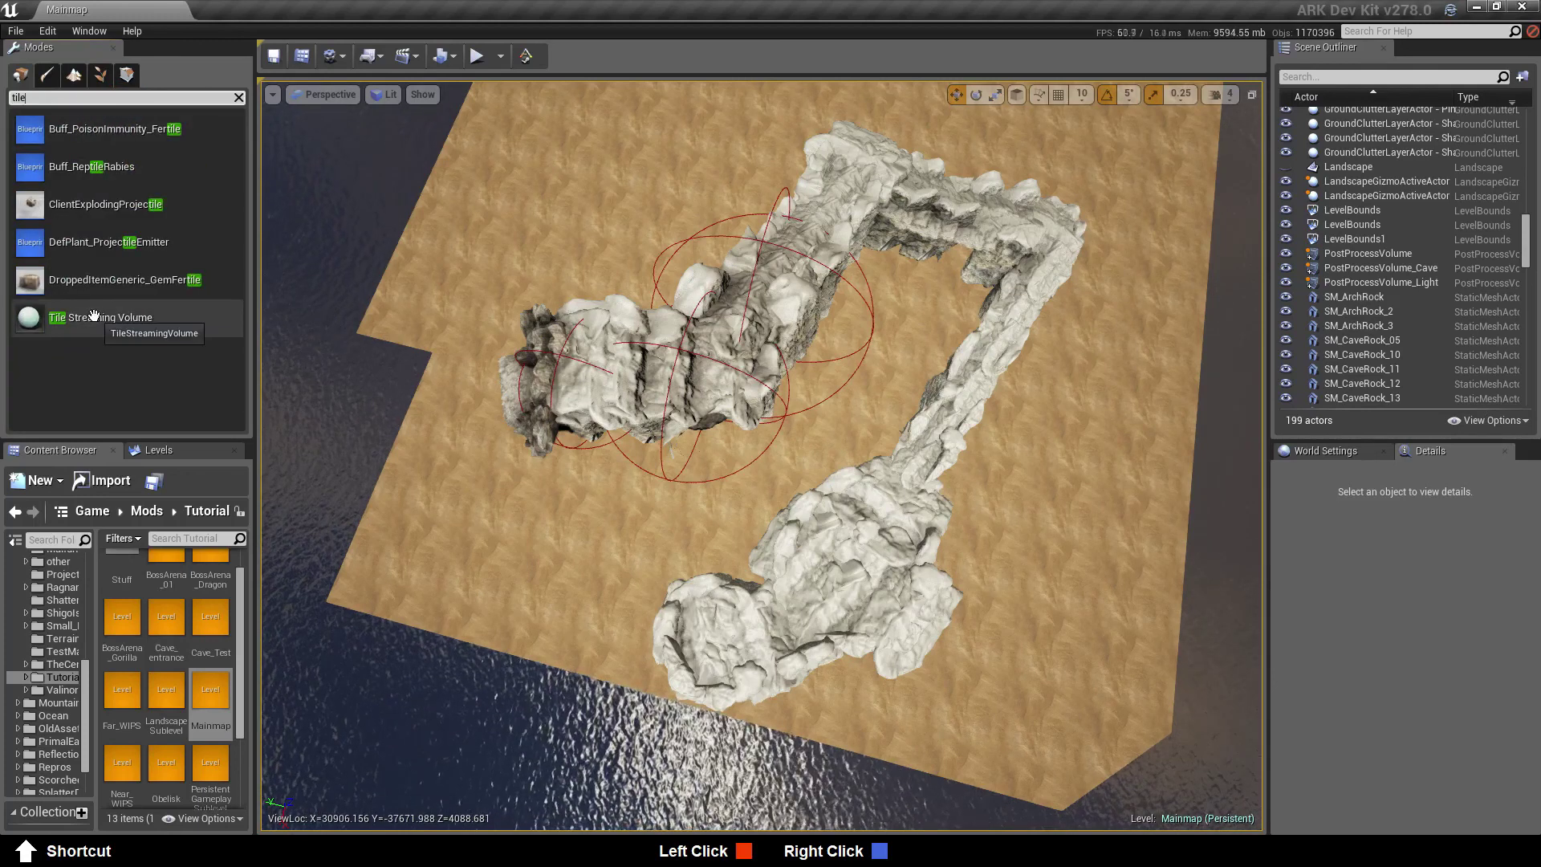
{"action": "right_click_drag", "start_coordinate": [740, 526], "coordinate": [663, 526]}
{"action": "key", "text": "w"}
{"action": "key", "text": "s"}
{"action": "key", "text": "d"}
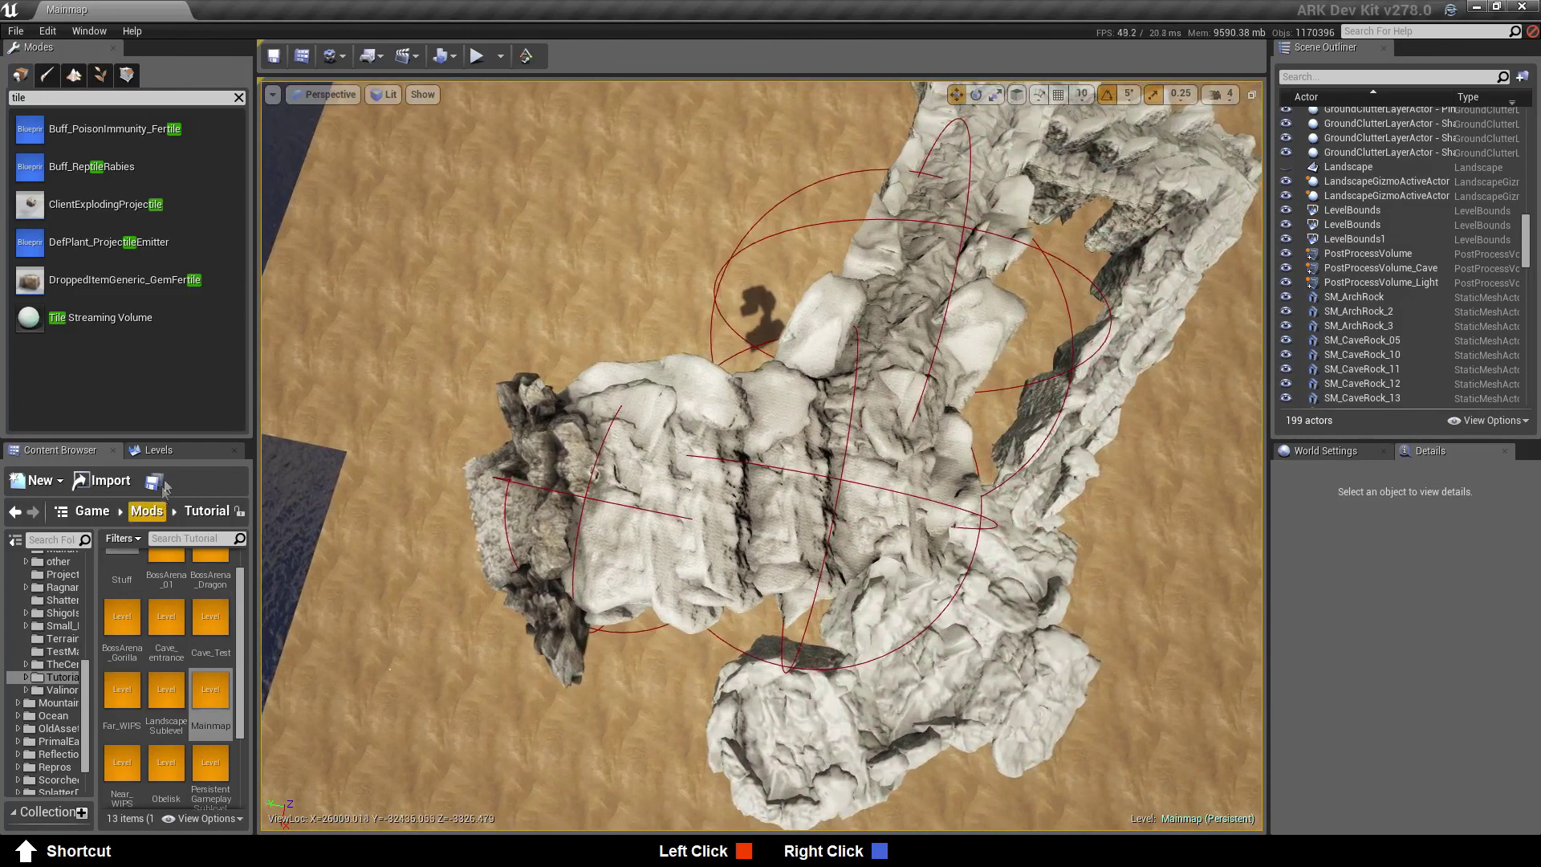
Toggle the Cave_Test level's visibility off and on to check which cave parts it contains
{"action": "left_click", "coordinate": [158, 449]}
{"action": "mouse_move", "coordinate": [819, 590]}
{"action": "right_mouse_down"}
{"action": "mouse_move", "coordinate": [890, 577]}
{"action": "mouse_move", "coordinate": [803, 590]}
{"action": "right_mouse_up"}
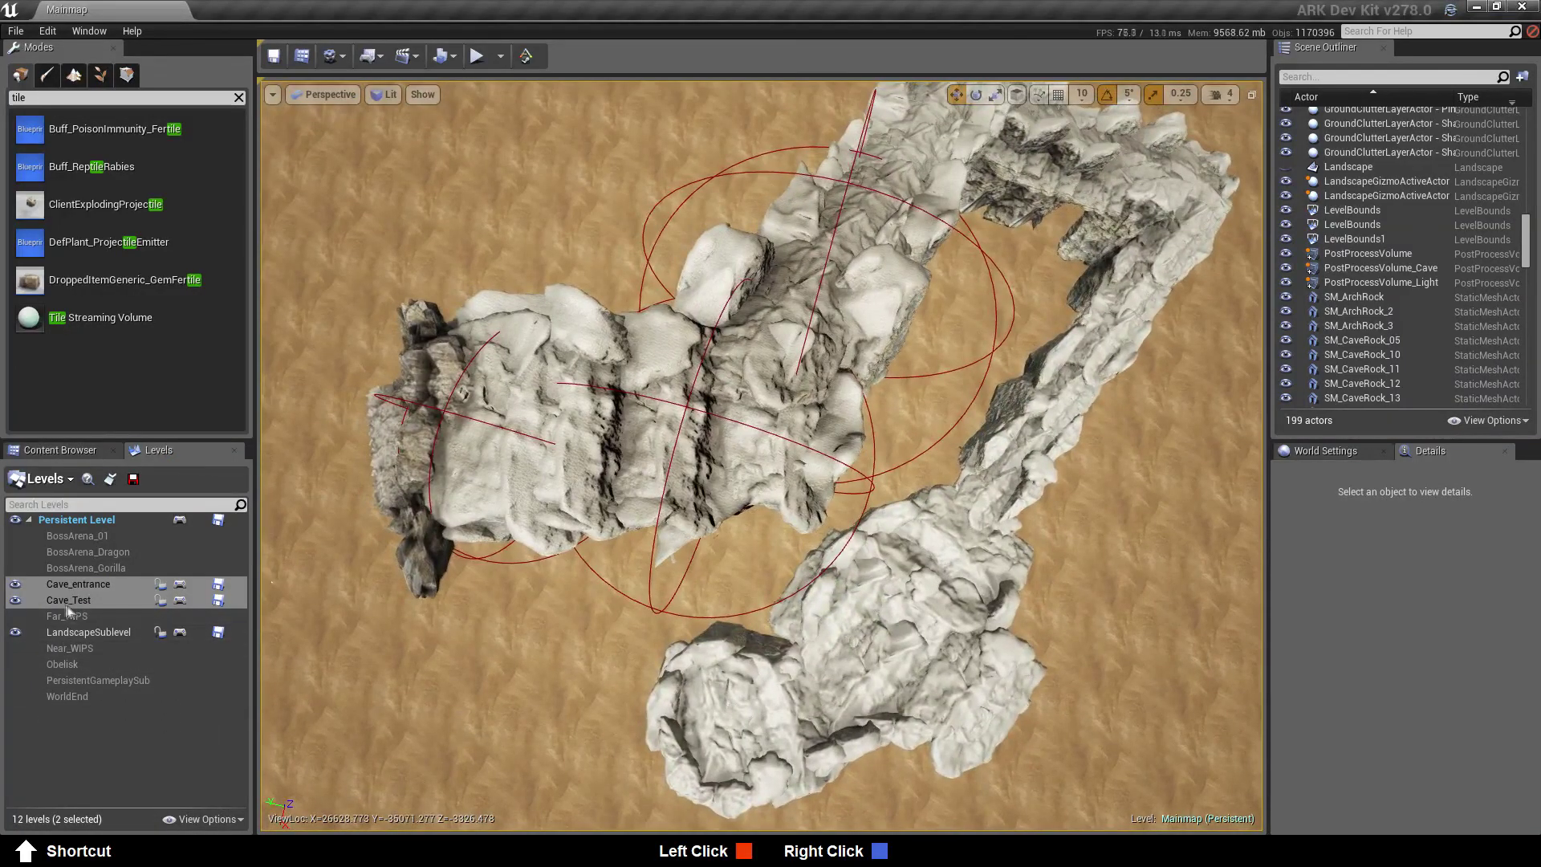
{"action": "left_click", "coordinate": [16, 601]}
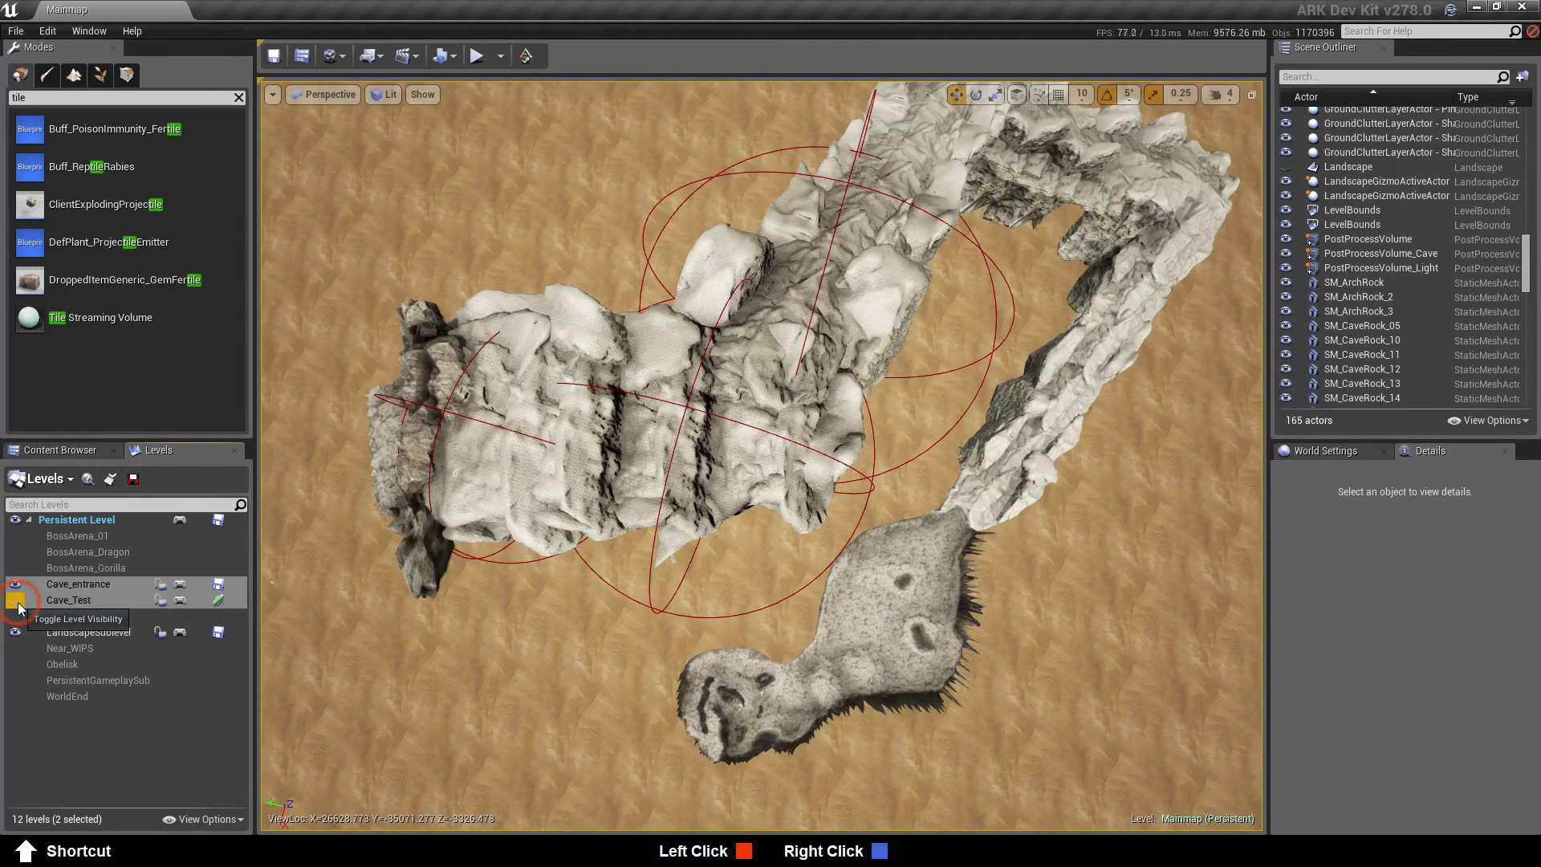
{"action": "left_click", "coordinate": [18, 604]}
{"action": "left_click", "coordinate": [17, 604]}
{"action": "left_click", "coordinate": [17, 604]}
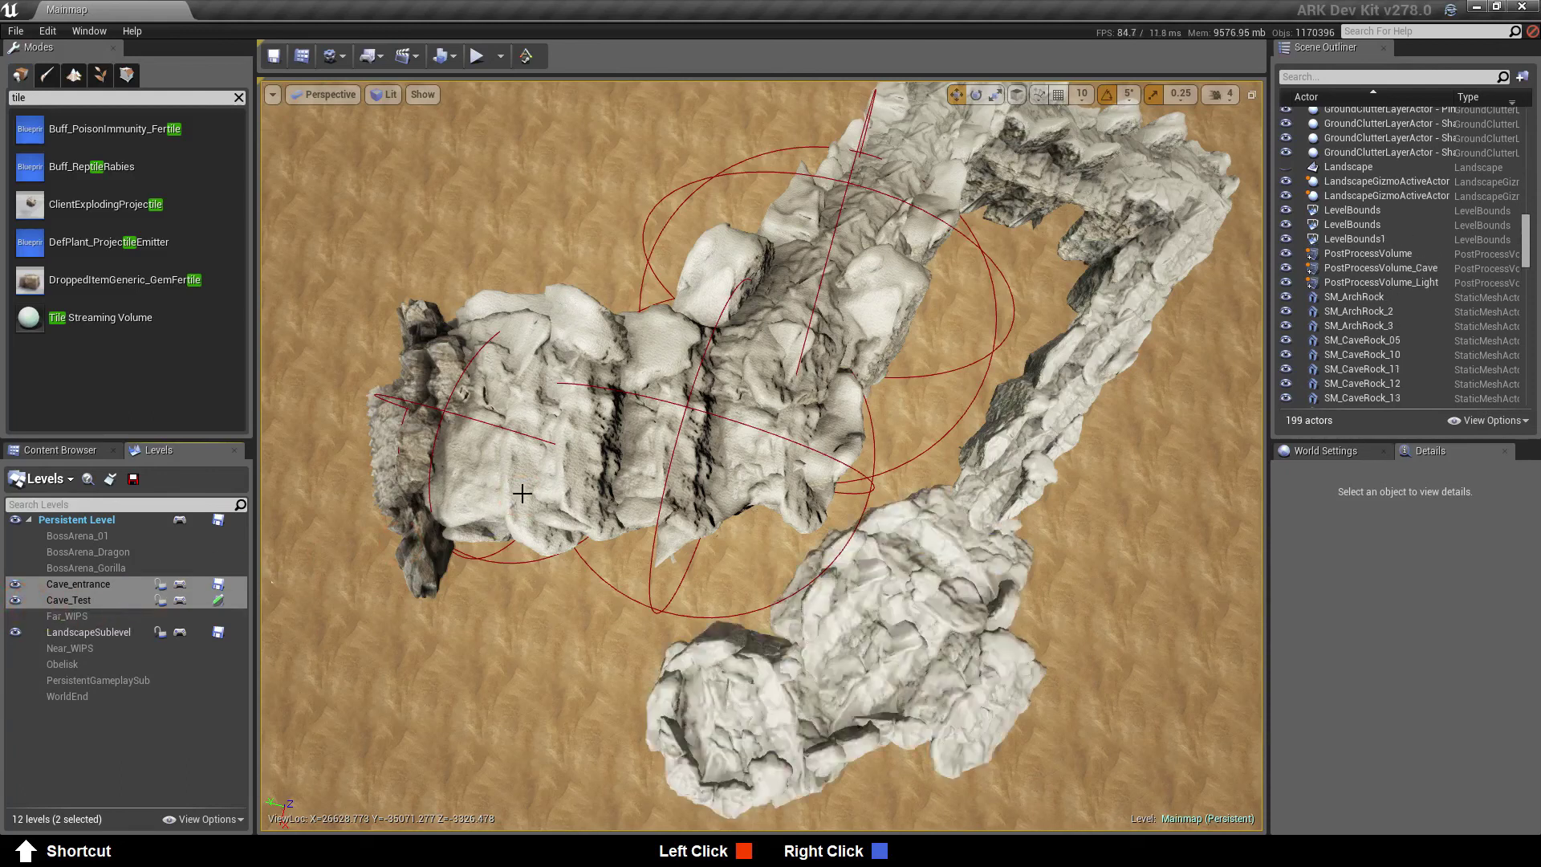
Assign the Cave_entrance and Cave_Test levels to the InclusionVolumeStreamed layer and save Cave_Test
{"action": "right_click", "coordinate": [69, 600]}
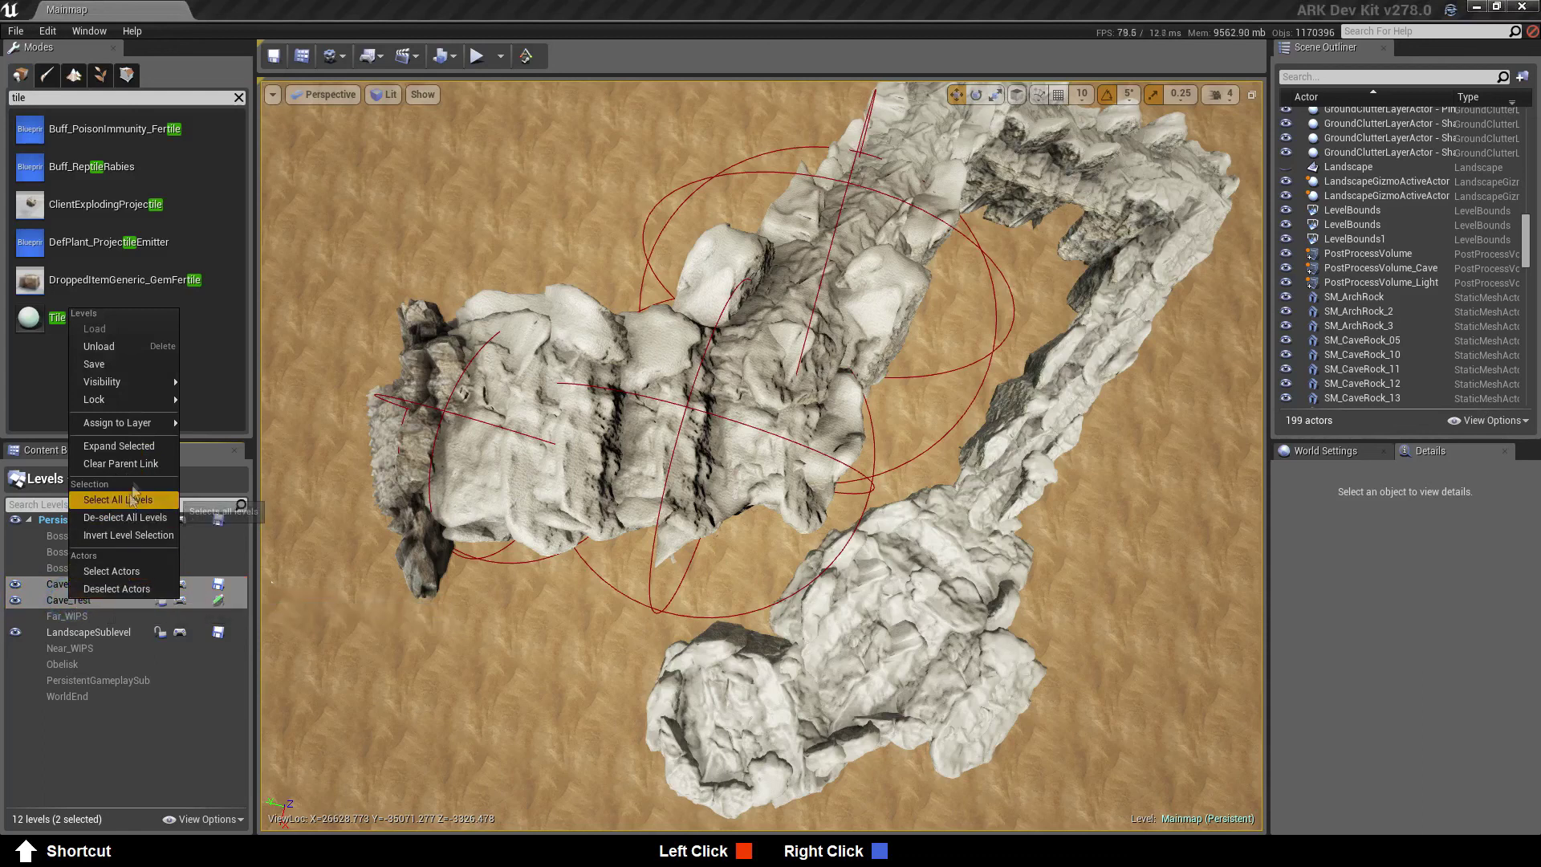
{"action": "mouse_move", "coordinate": [132, 432]}
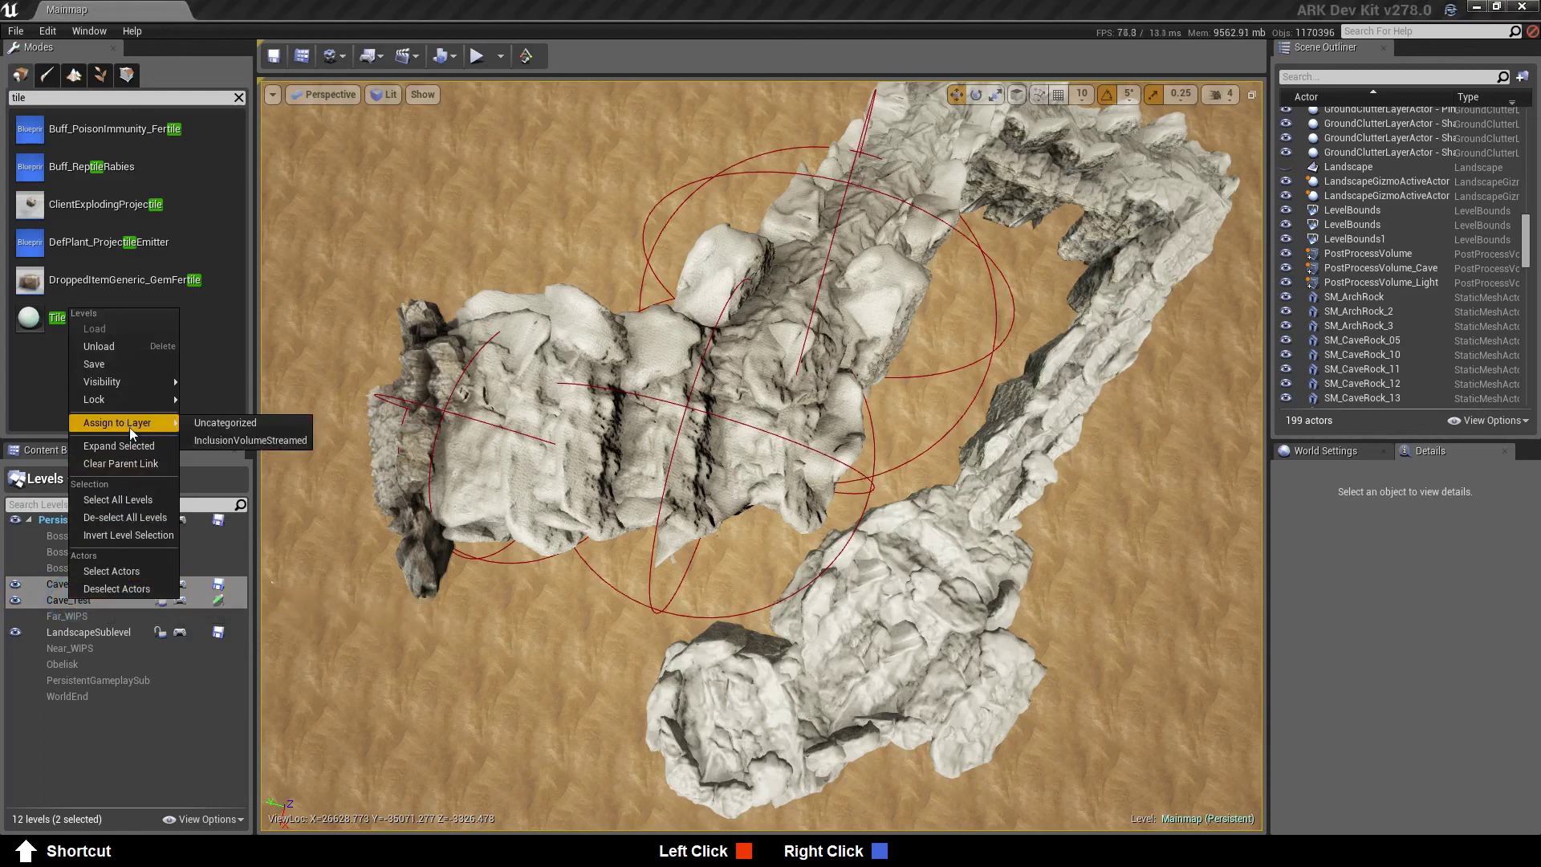
{"action": "left_click", "coordinate": [223, 441]}
{"action": "left_click", "coordinate": [219, 602]}
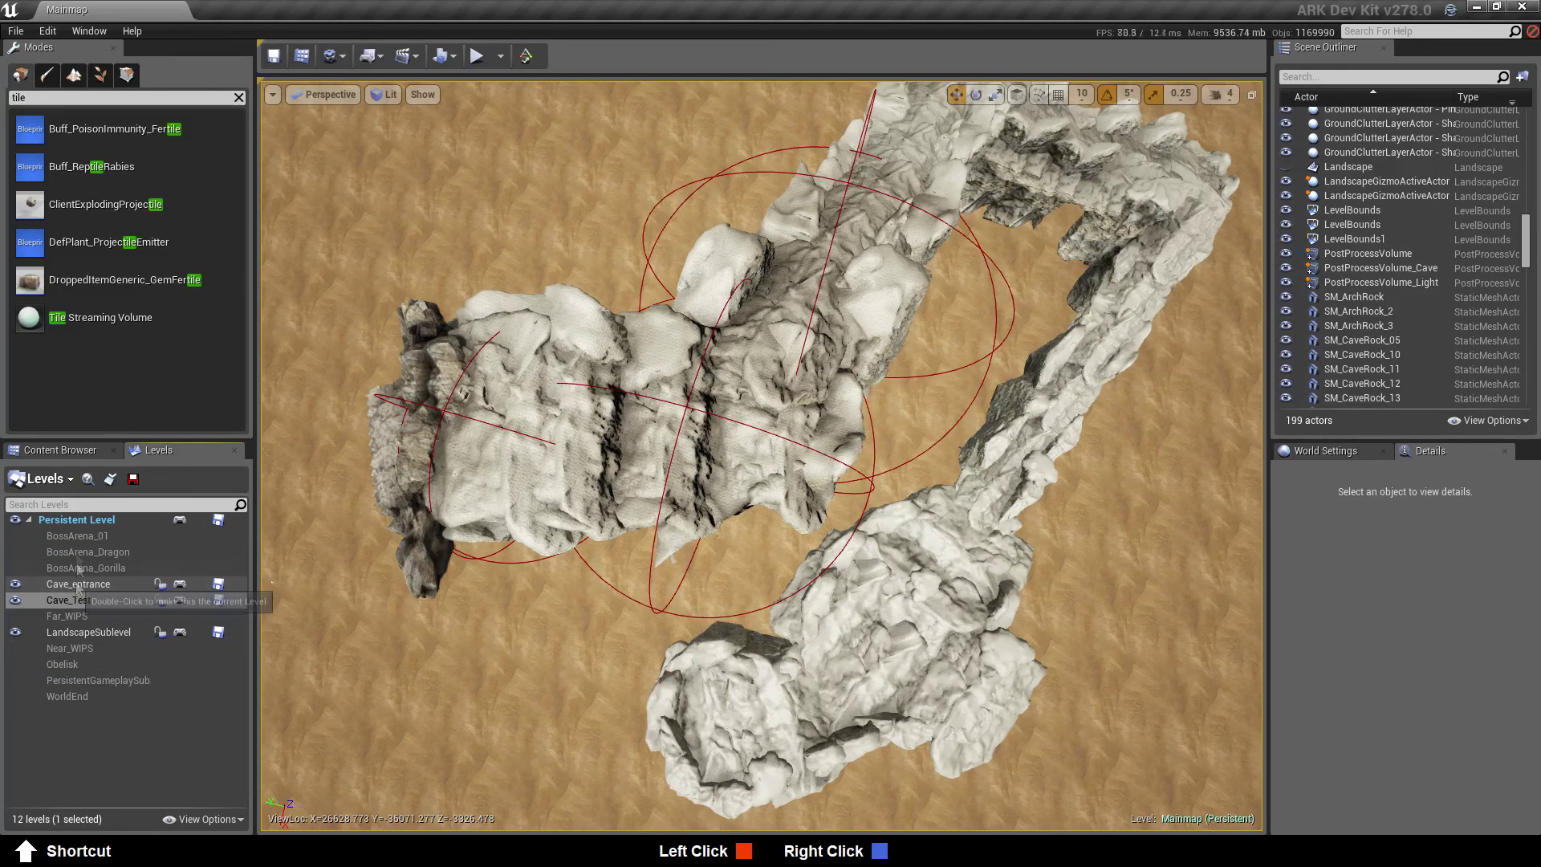
Place a Tile Streaming Volume over the cave entrance in the Persistent Level, working in the top view
{"action": "left_click", "coordinate": [82, 522]}
{"action": "right_click_drag", "start_coordinate": [701, 464], "coordinate": [696, 463]}
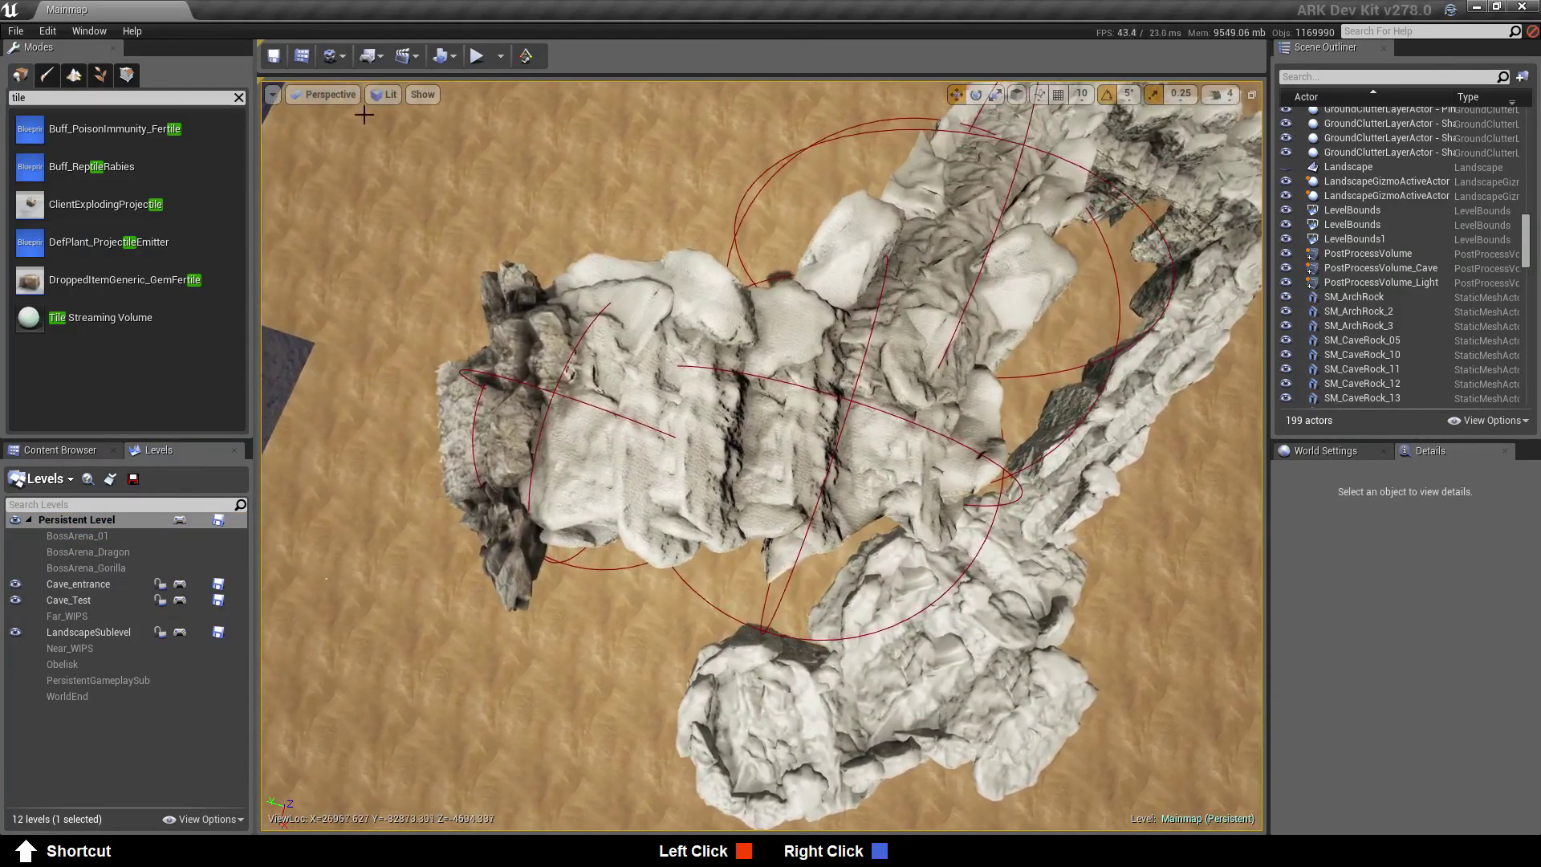
{"action": "left_click", "coordinate": [325, 94]}
{"action": "left_click", "coordinate": [324, 149]}
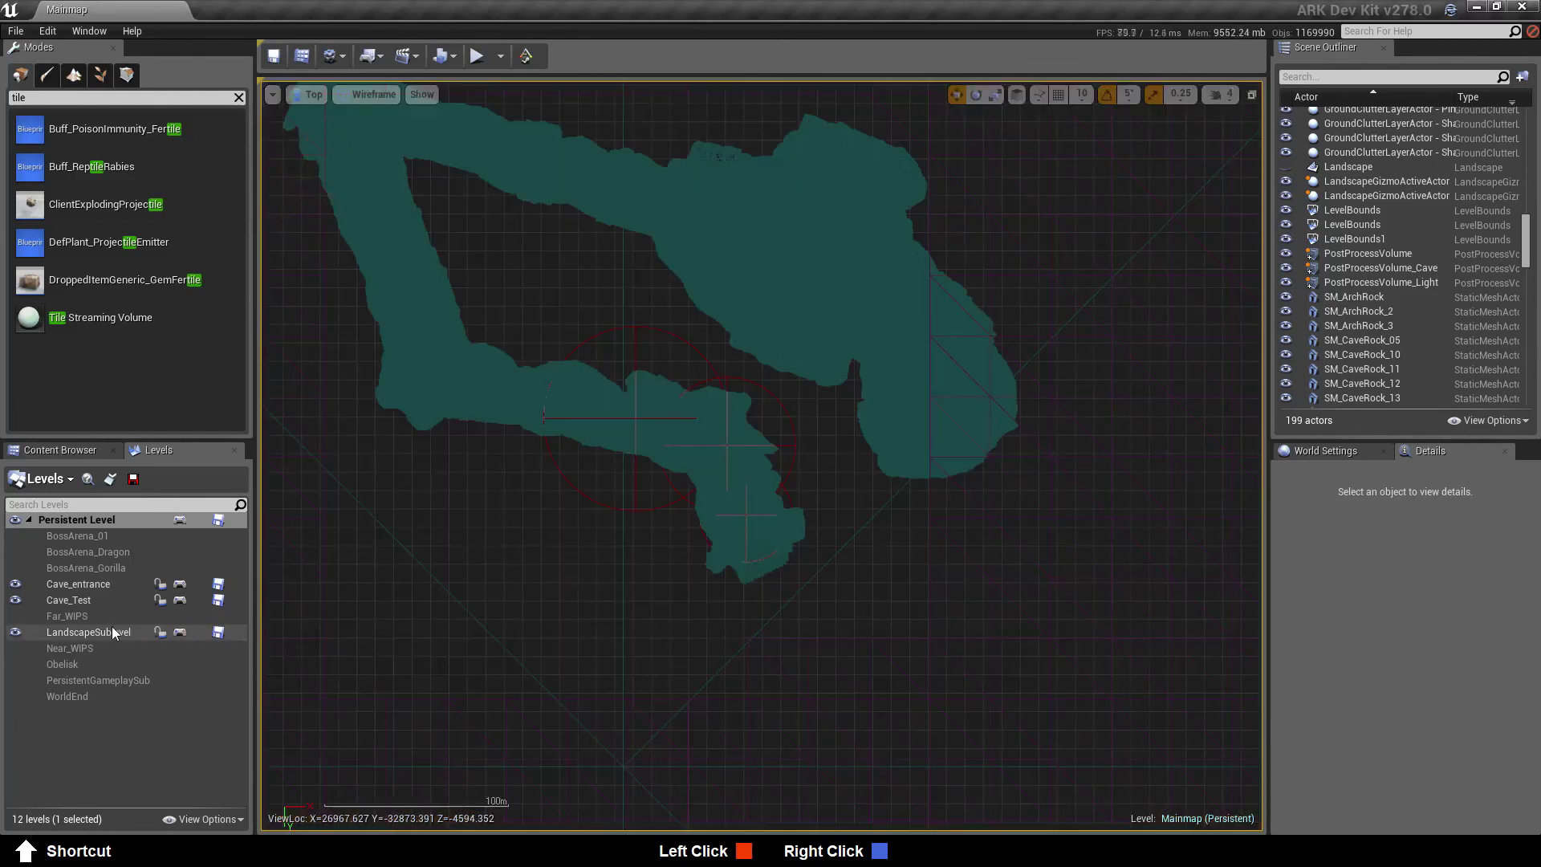
{"action": "left_click_drag", "start_coordinate": [86, 322], "coordinate": [733, 489]}
Scale the streaming volume up and stretch it lengthwise over the cave entrance section
{"action": "scroll", "coordinate": [726, 496], "scroll_direction": "up", "scroll_amount": 5}
{"action": "key", "text": "e"}
{"action": "key", "text": "r"}
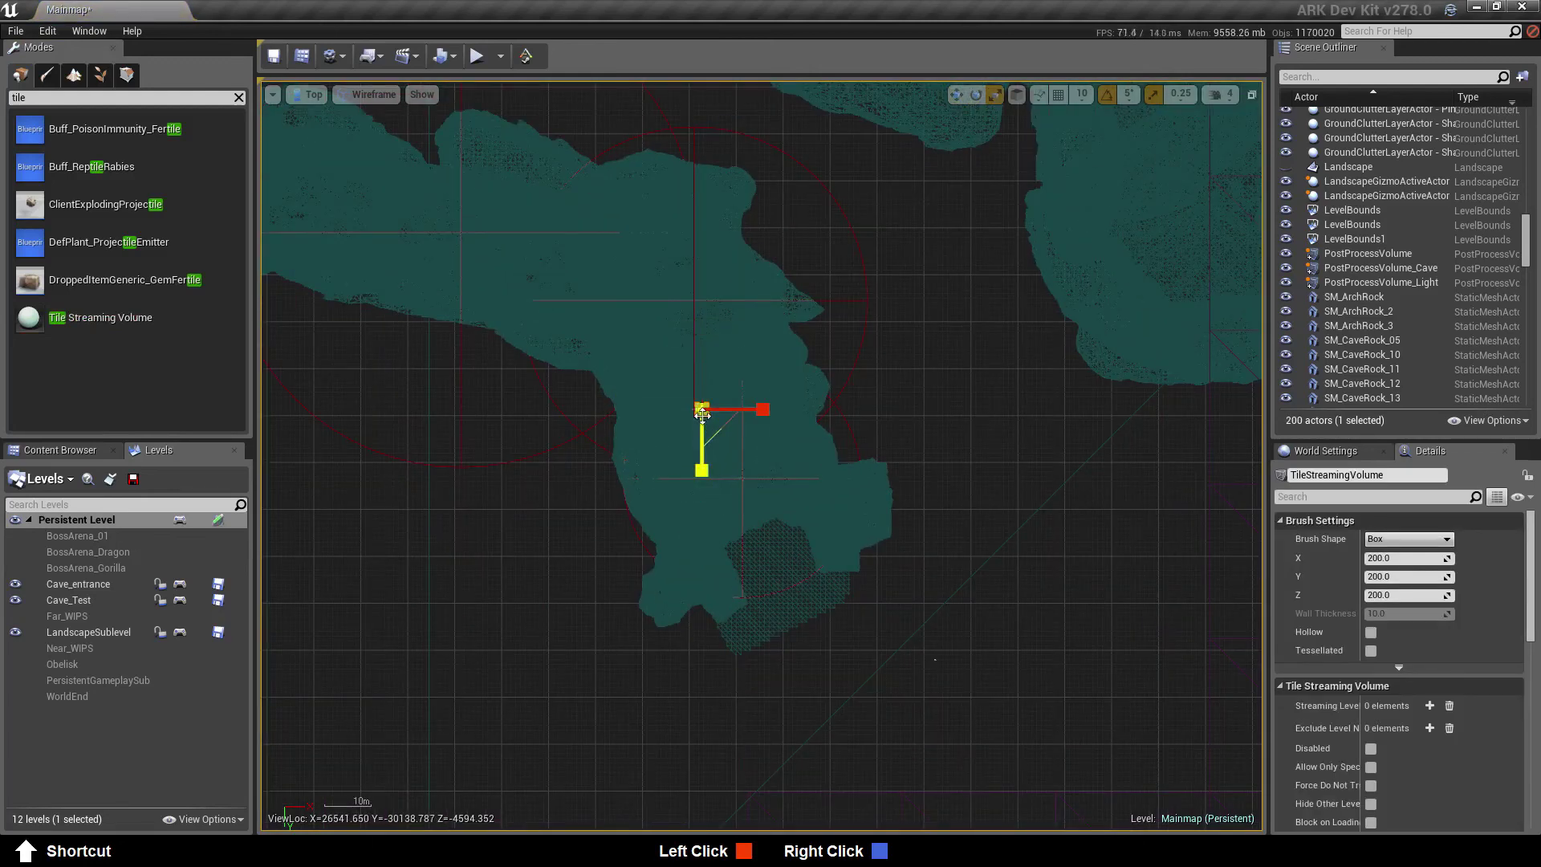
{"action": "left_click_drag", "start_coordinate": [700, 408], "coordinate": [843, 554]}
{"action": "left_click_drag", "start_coordinate": [703, 467], "coordinate": [702, 549]}
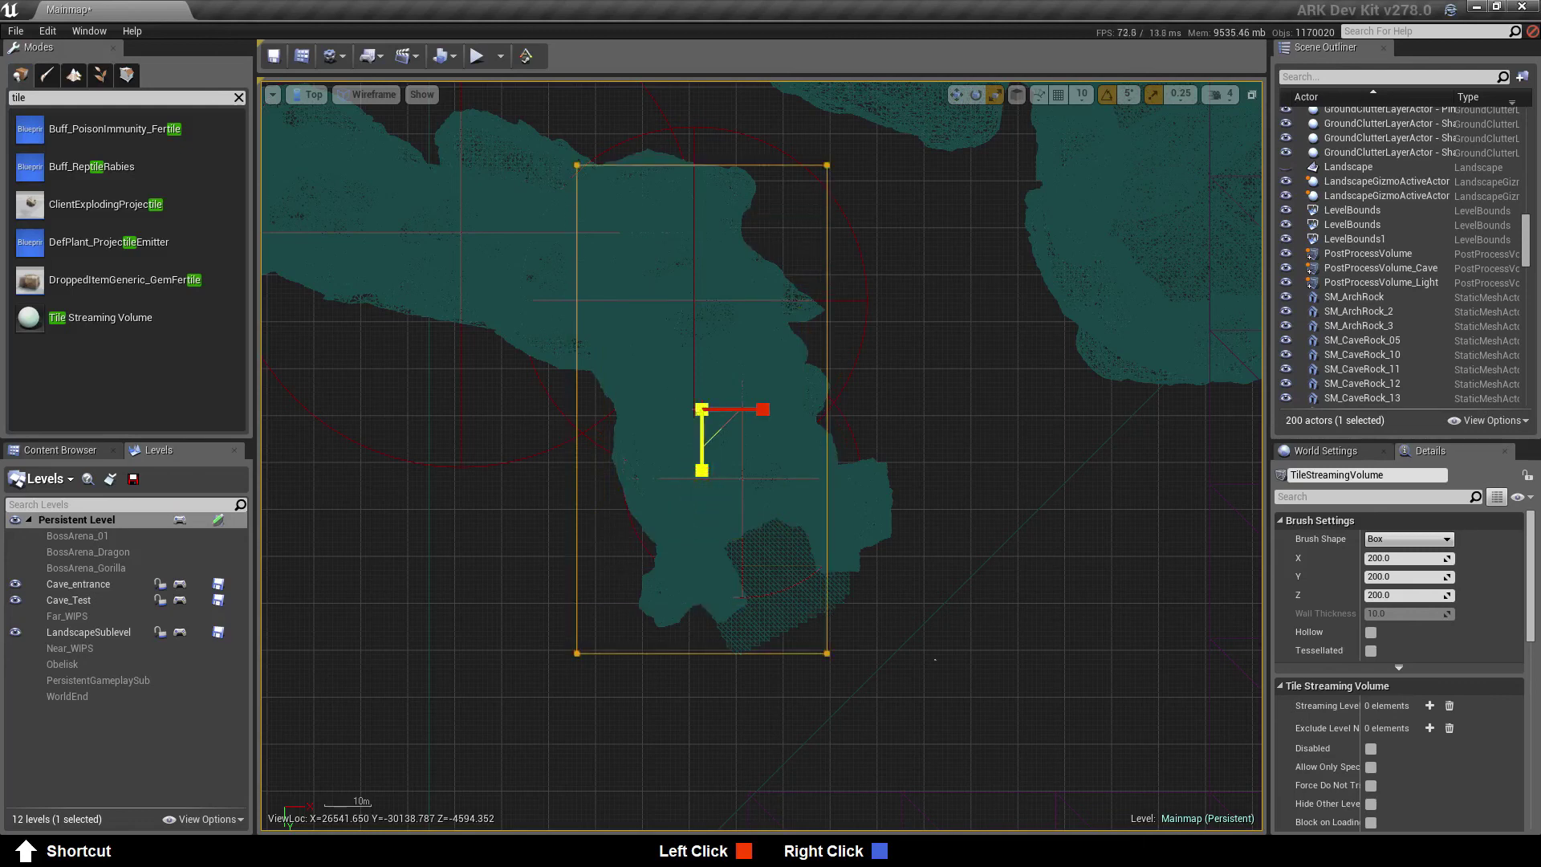
Rotate the streaming volume by -20 degrees to follow the entrance passage and return to scaling mode
{"action": "key", "text": "w"}
{"action": "key", "text": "e"}
{"action": "left_click_drag", "start_coordinate": [606, 408], "coordinate": [610, 441]}
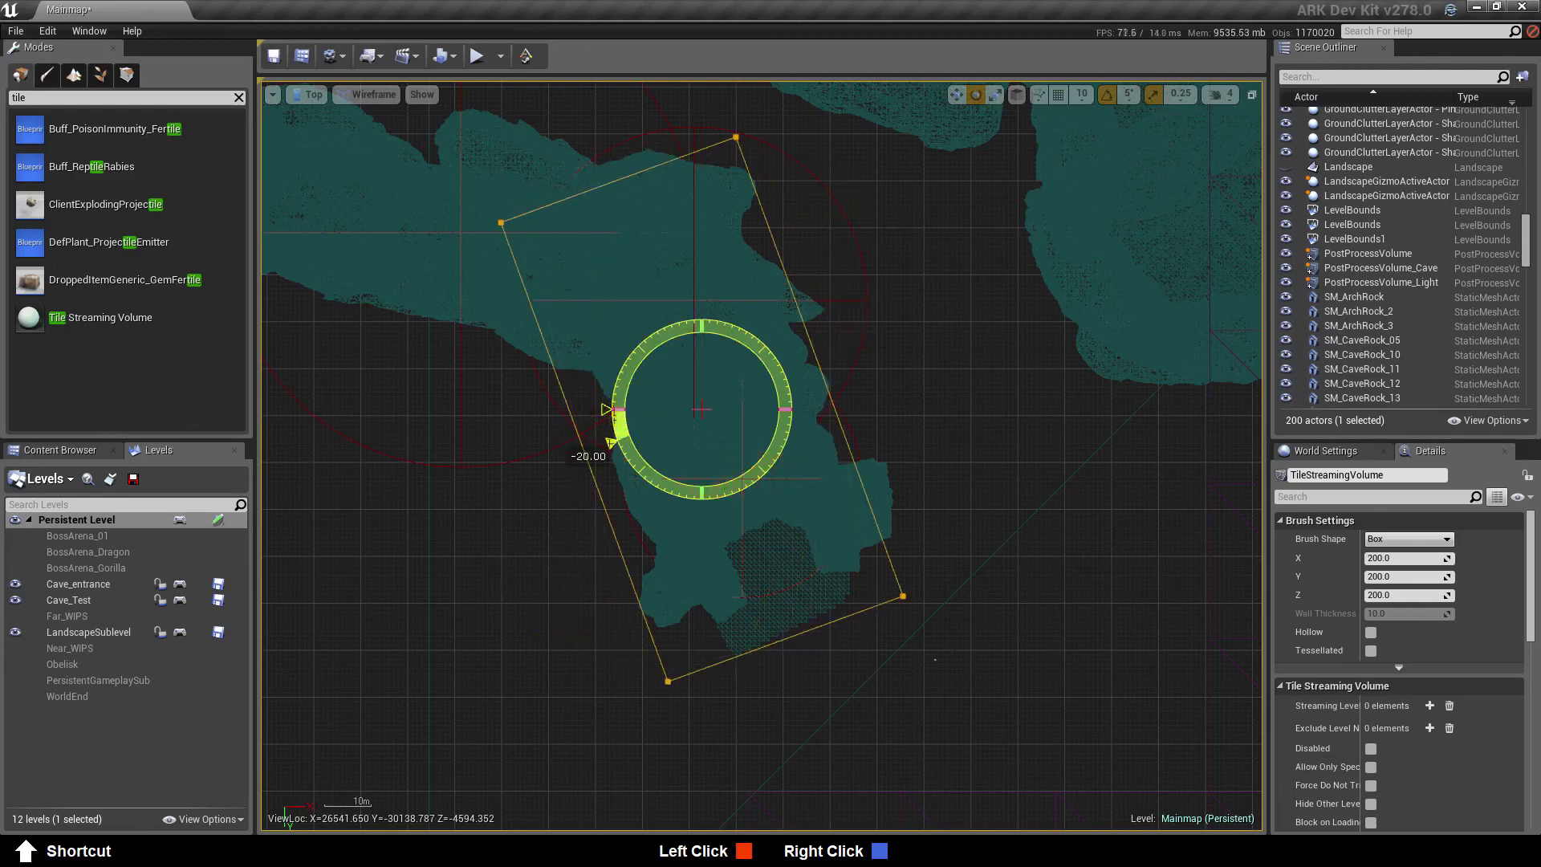
{"action": "key", "text": "r"}
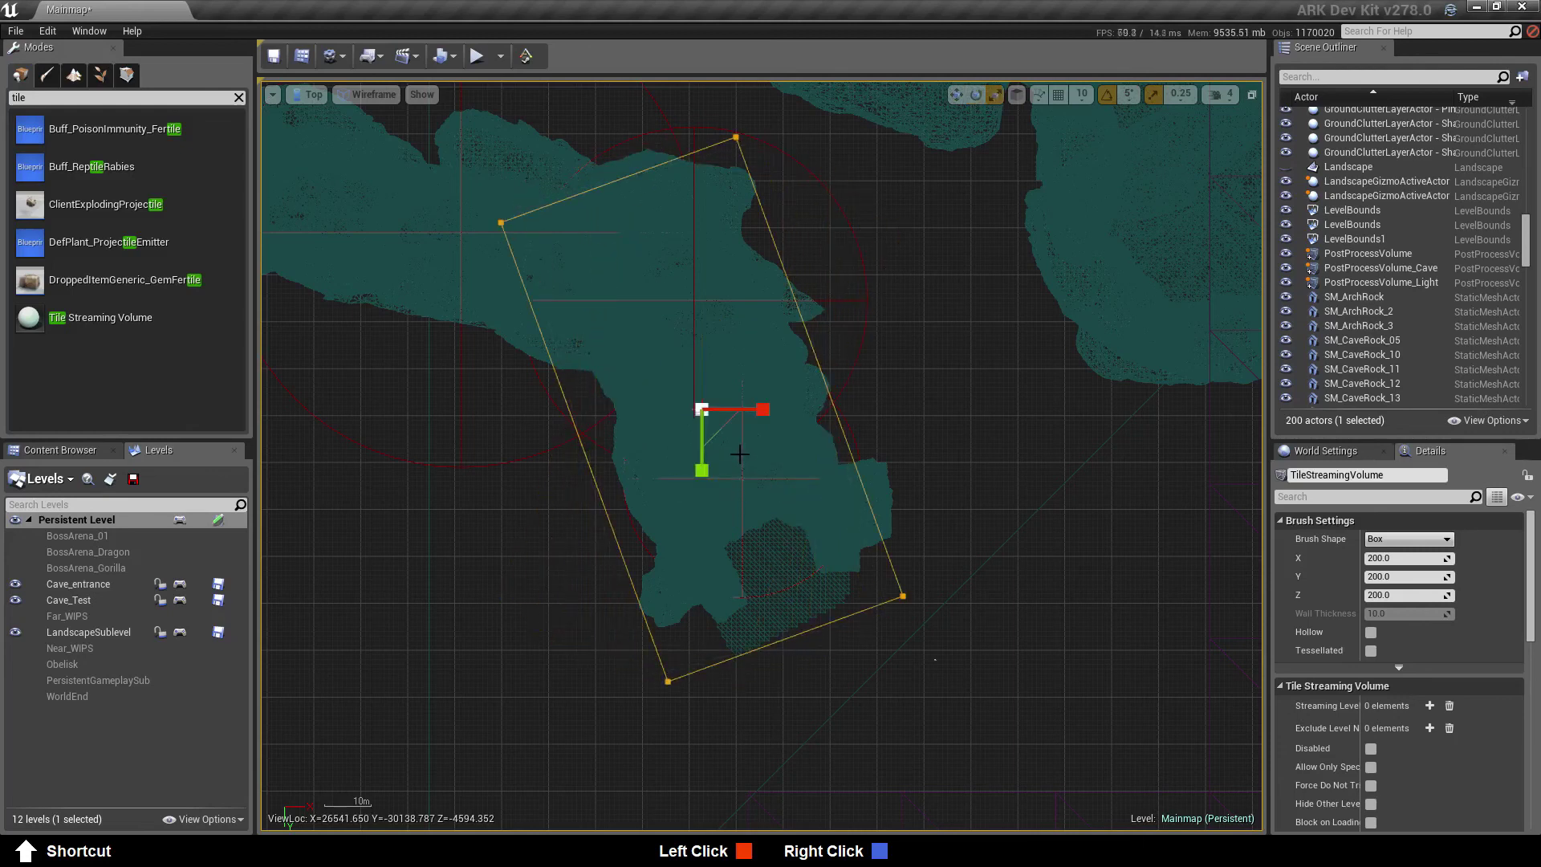
Shift the streaming volume slightly along X in the top view, lower it over the cave entrance in the side view, and return to perspective
{"action": "key", "text": "w"}
{"action": "mouse_move", "coordinate": [719, 431]}
{"action": "left_mouse_down"}
{"action": "mouse_move", "coordinate": [692, 352]}
{"action": "mouse_move", "coordinate": [719, 389]}
{"action": "mouse_move", "coordinate": [730, 452]}
{"action": "mouse_move", "coordinate": [727, 432]}
{"action": "left_mouse_up"}
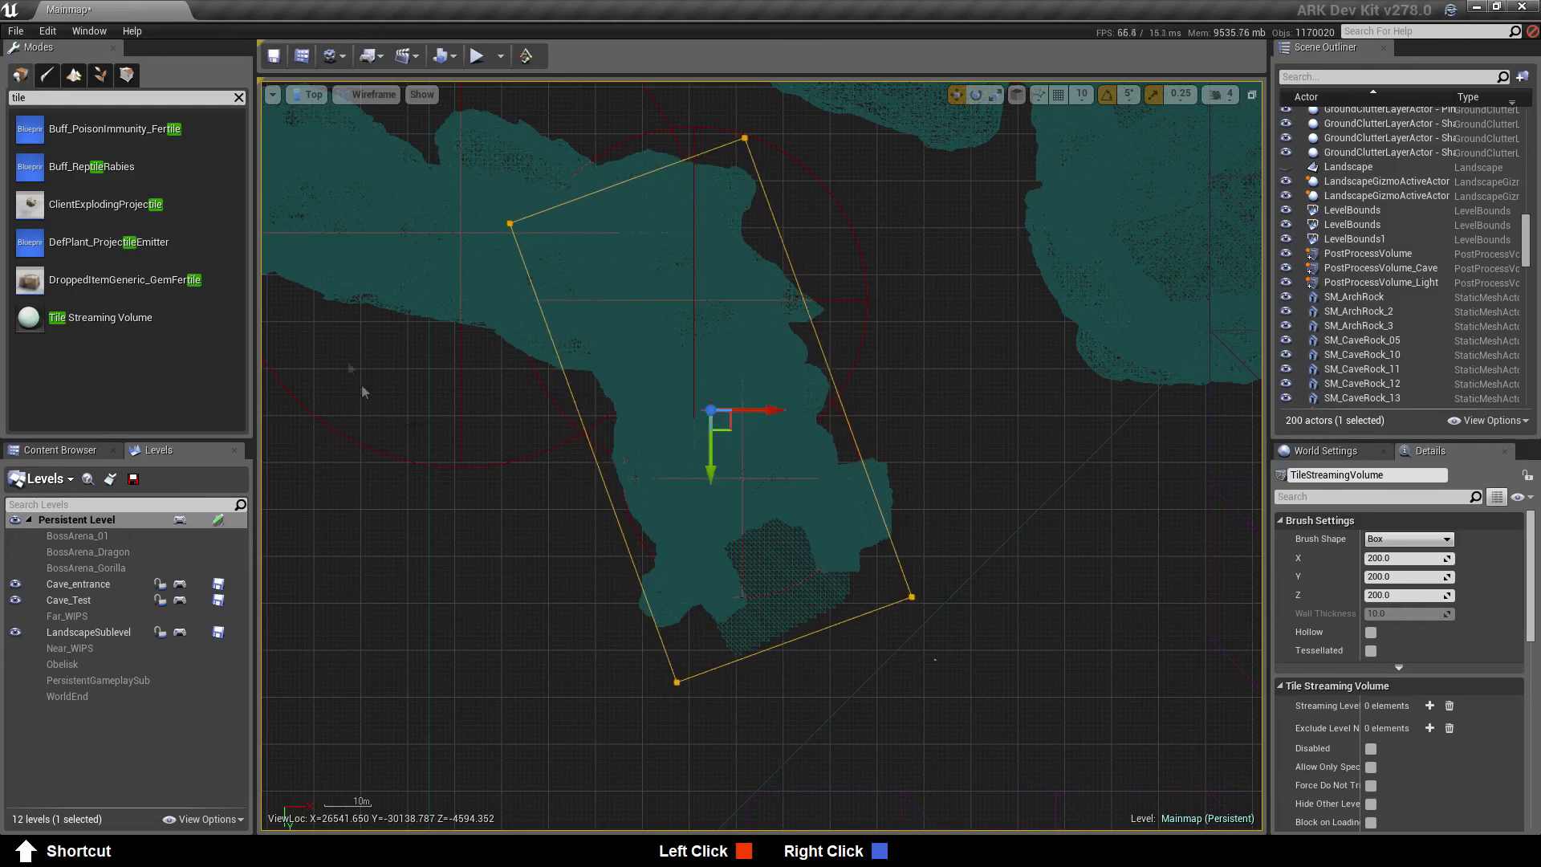
{"action": "left_click", "coordinate": [311, 95]}
{"action": "left_click", "coordinate": [319, 171]}
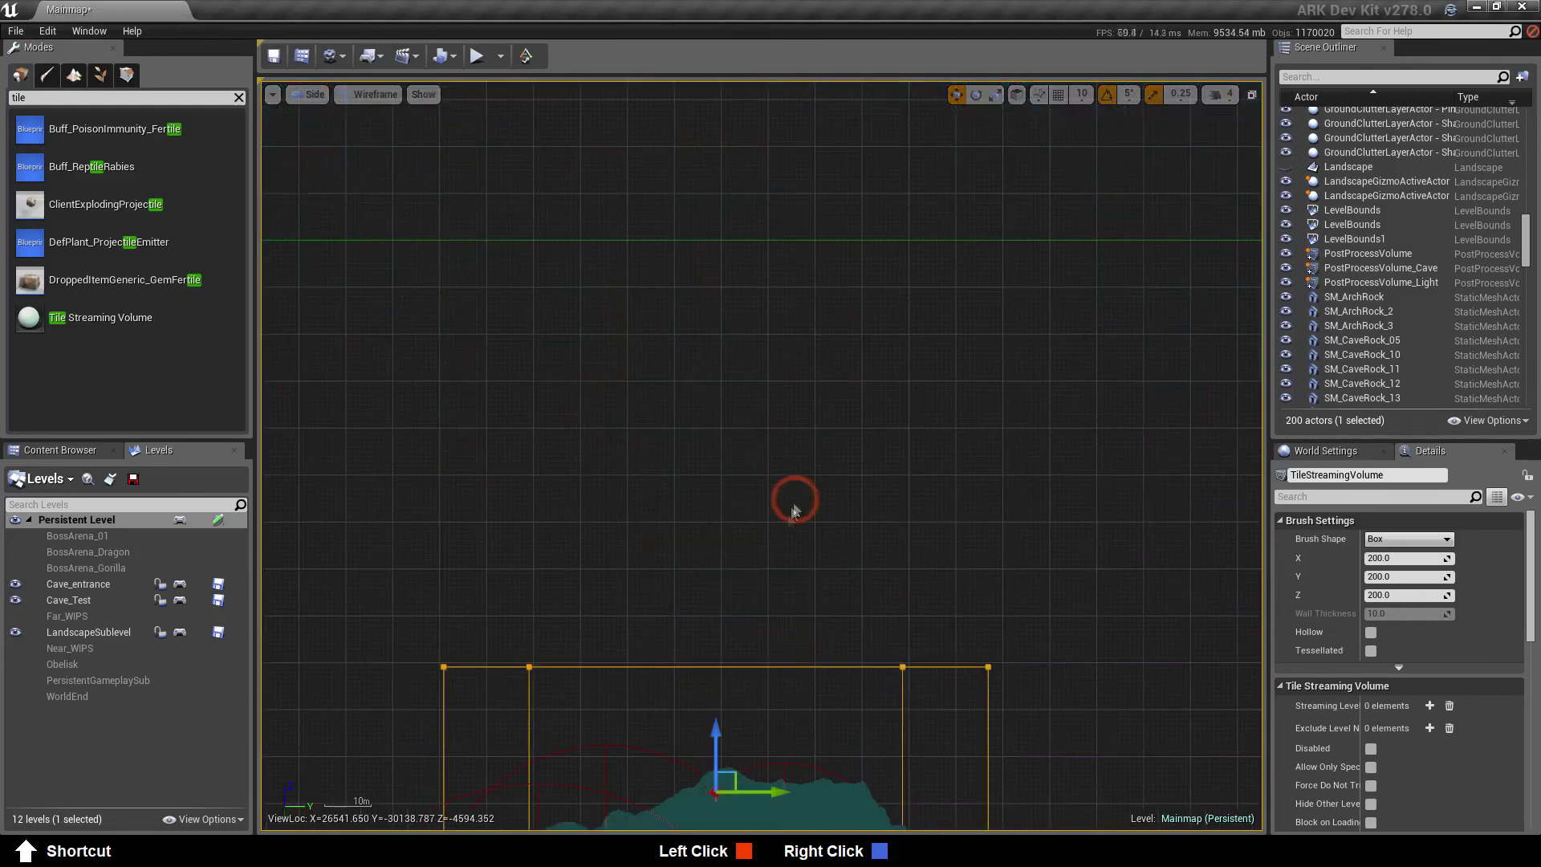
{"action": "right_click_drag", "start_coordinate": [770, 592], "coordinate": [679, 233]}
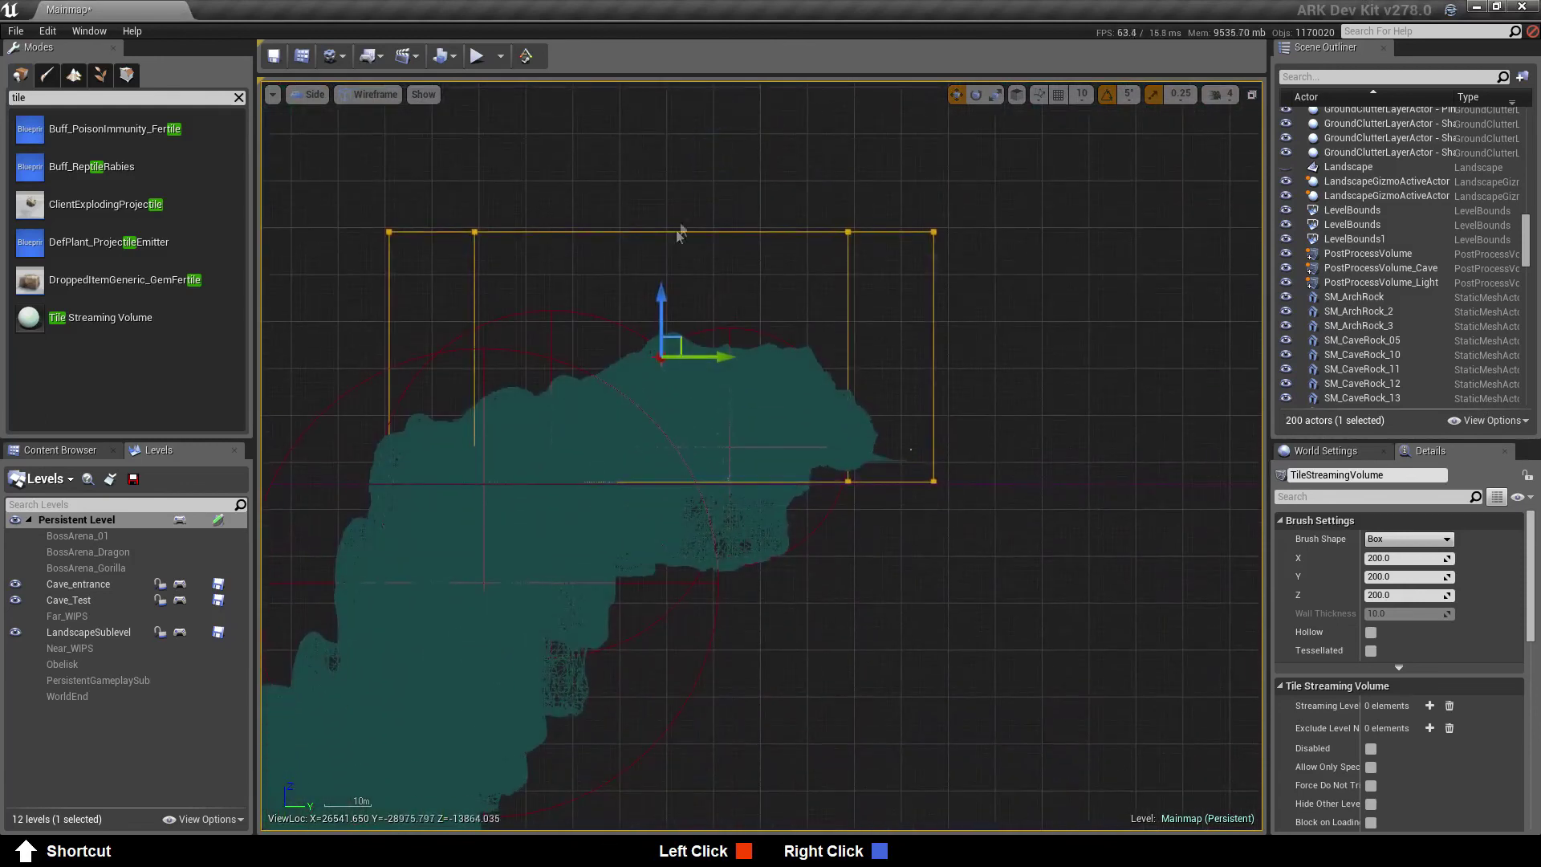
{"action": "left_click_drag", "start_coordinate": [658, 295], "coordinate": [639, 412]}
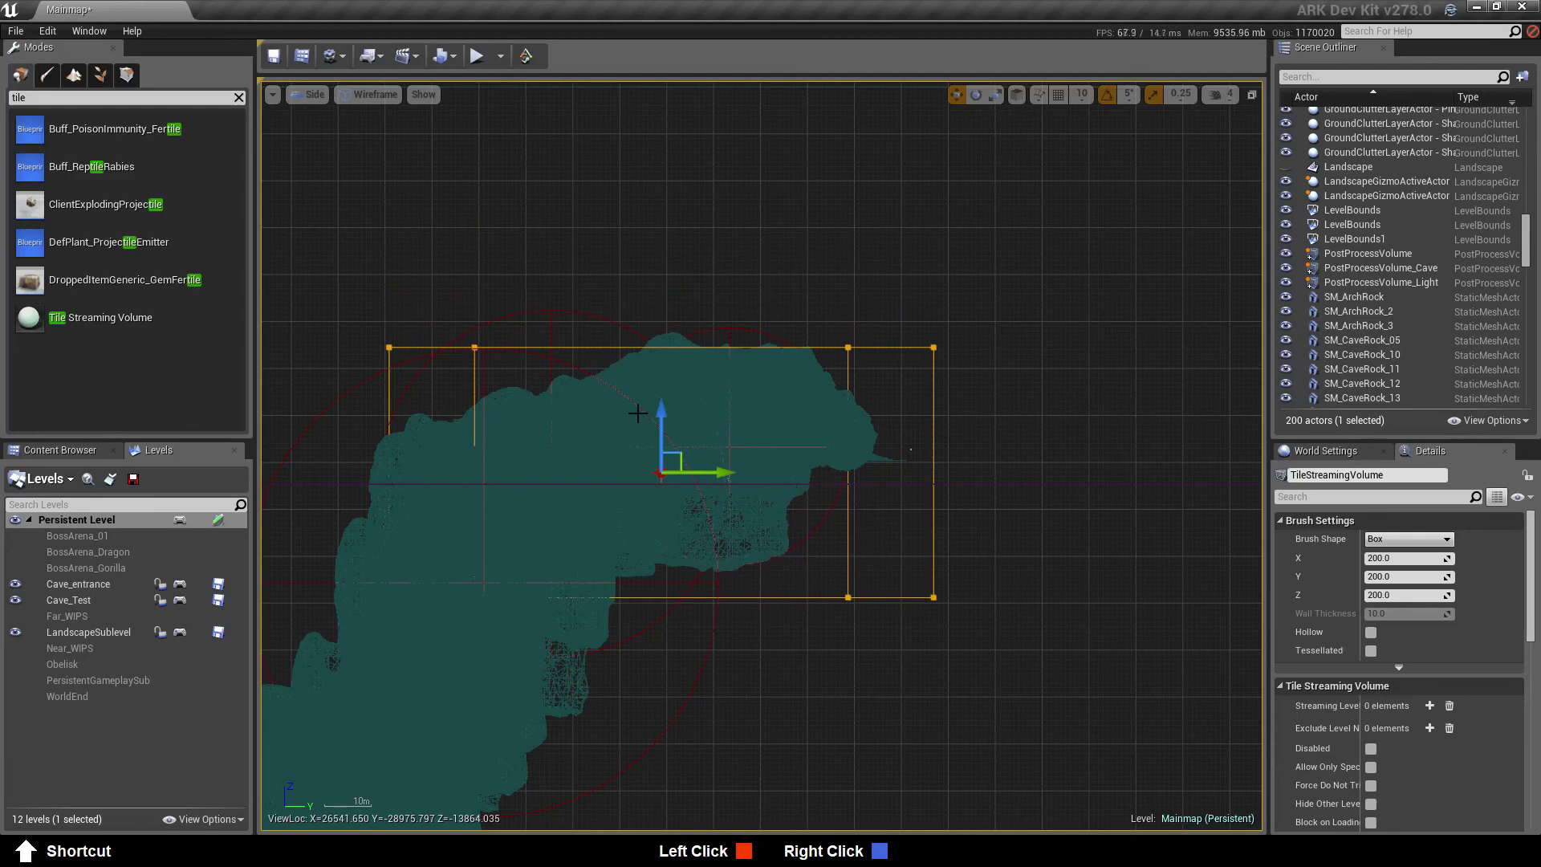
{"action": "left_click", "coordinate": [312, 95]}
{"action": "left_click", "coordinate": [330, 115]}
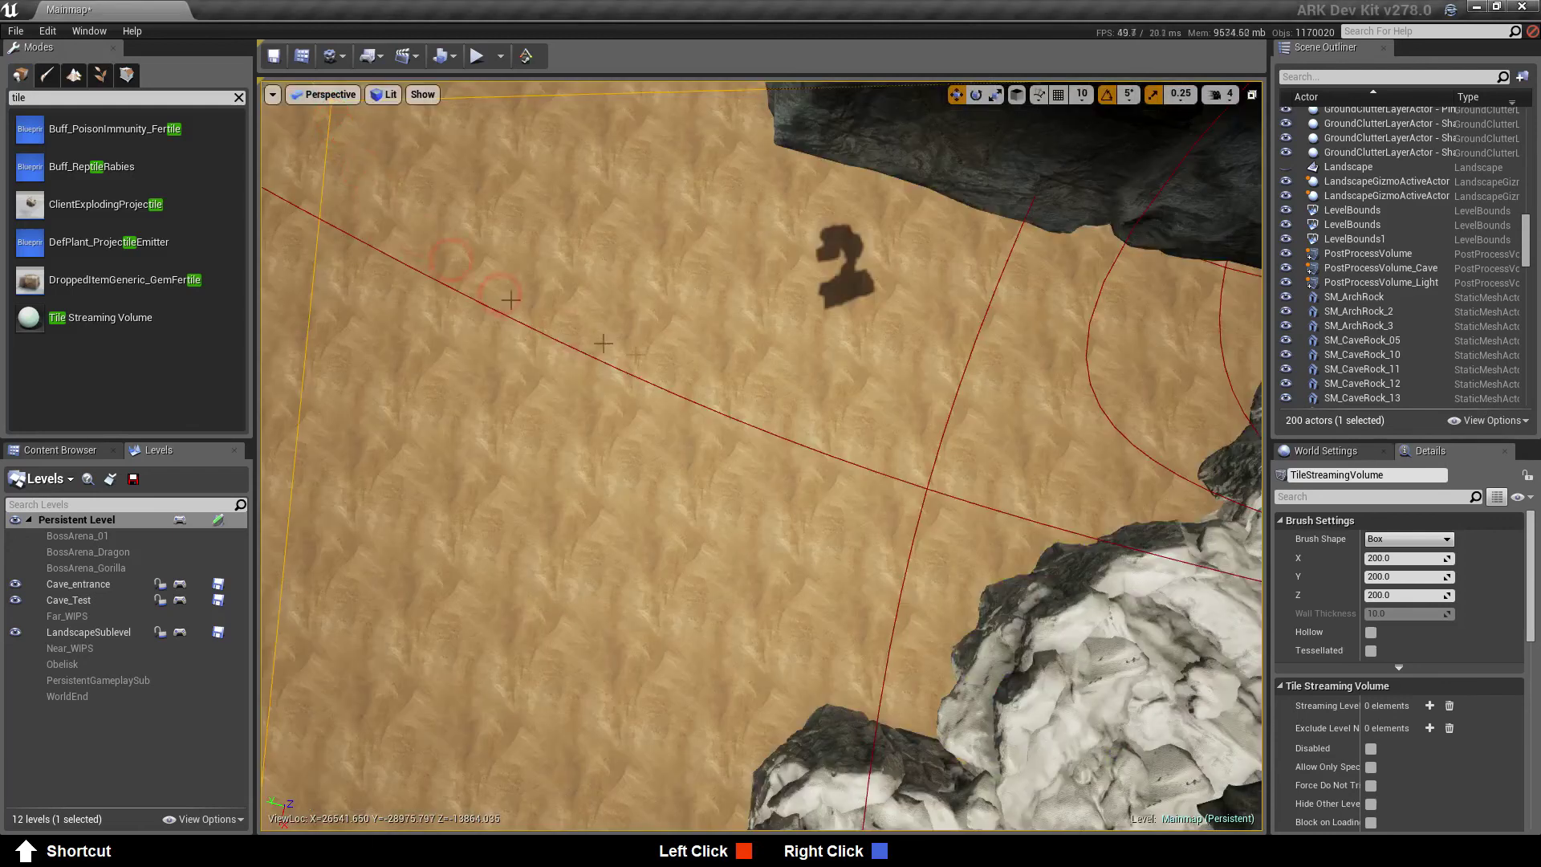
{"action": "right_click_drag", "start_coordinate": [746, 407], "coordinate": [853, 402]}
{"action": "key", "text": "f"}
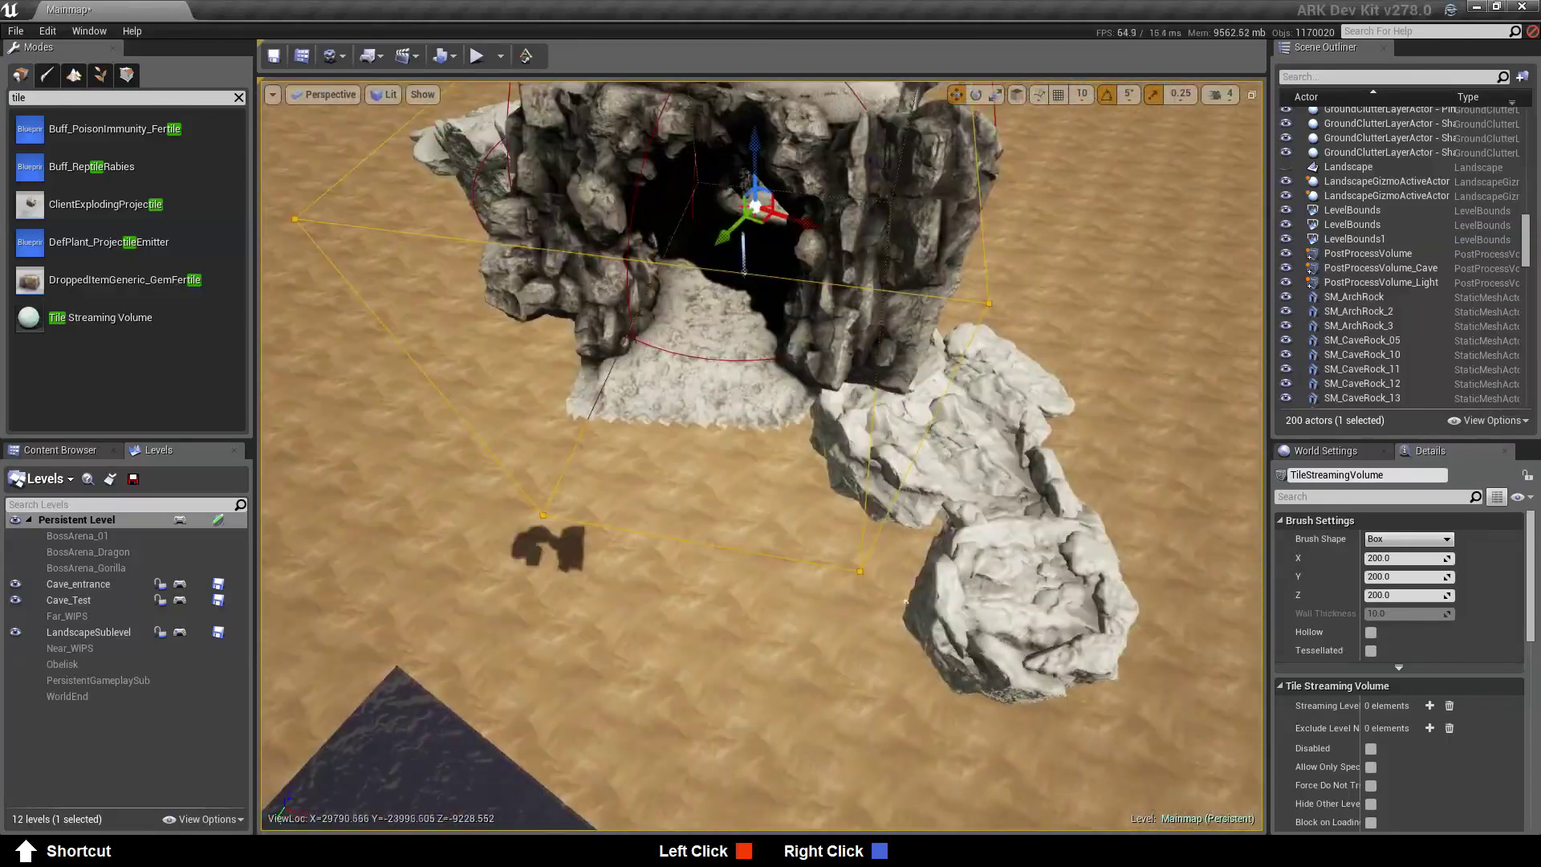
{"action": "left_click_drag", "start_coordinate": [905, 601], "coordinate": [787, 542], "text": "alt"}
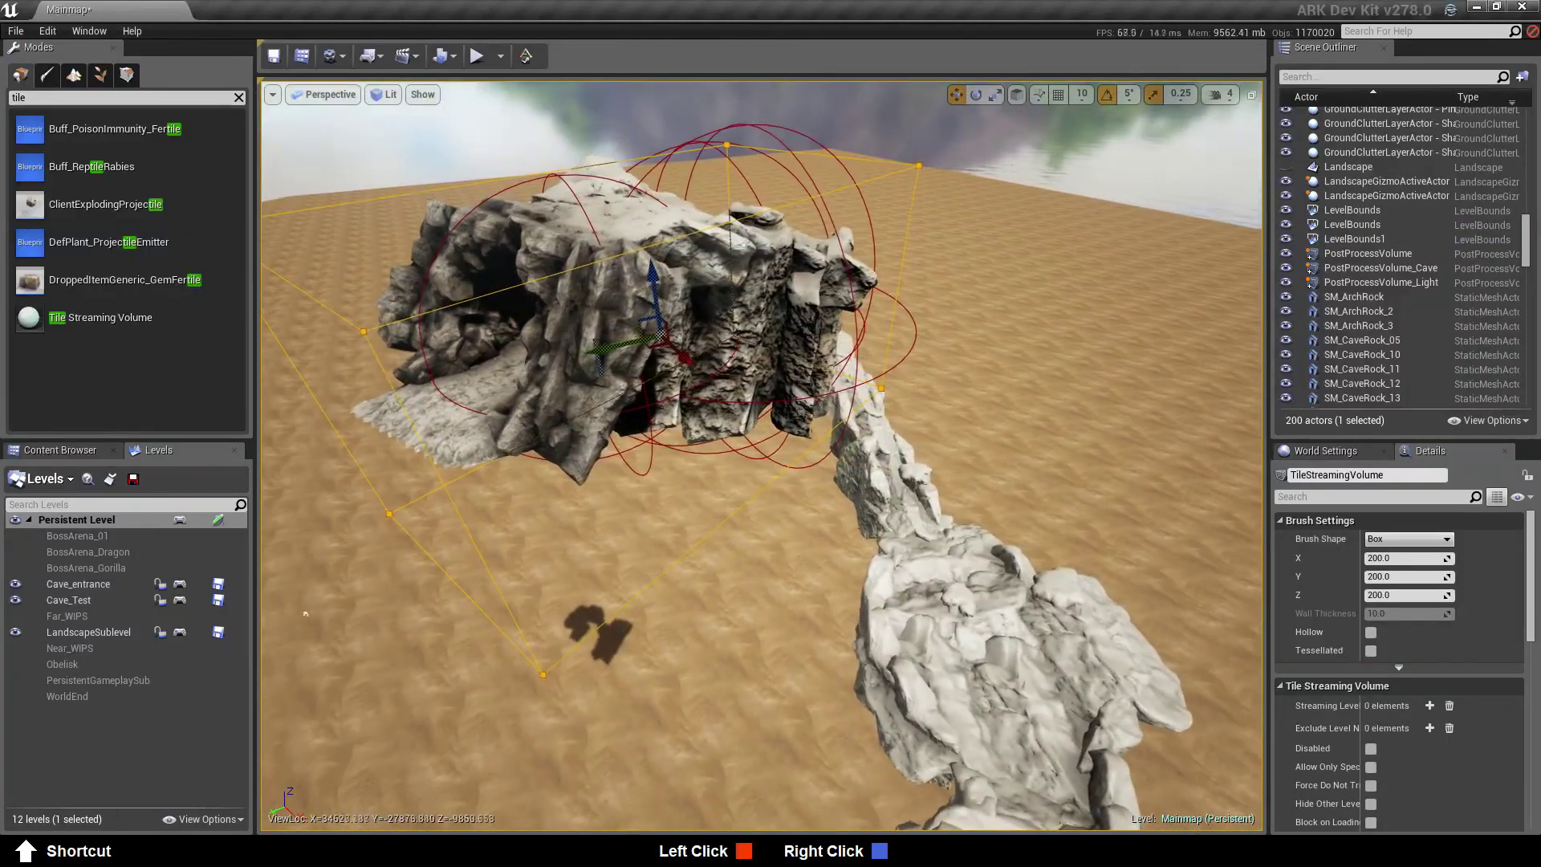
{"action": "left_click_drag", "start_coordinate": [305, 613], "coordinate": [778, 638], "text": "alt"}
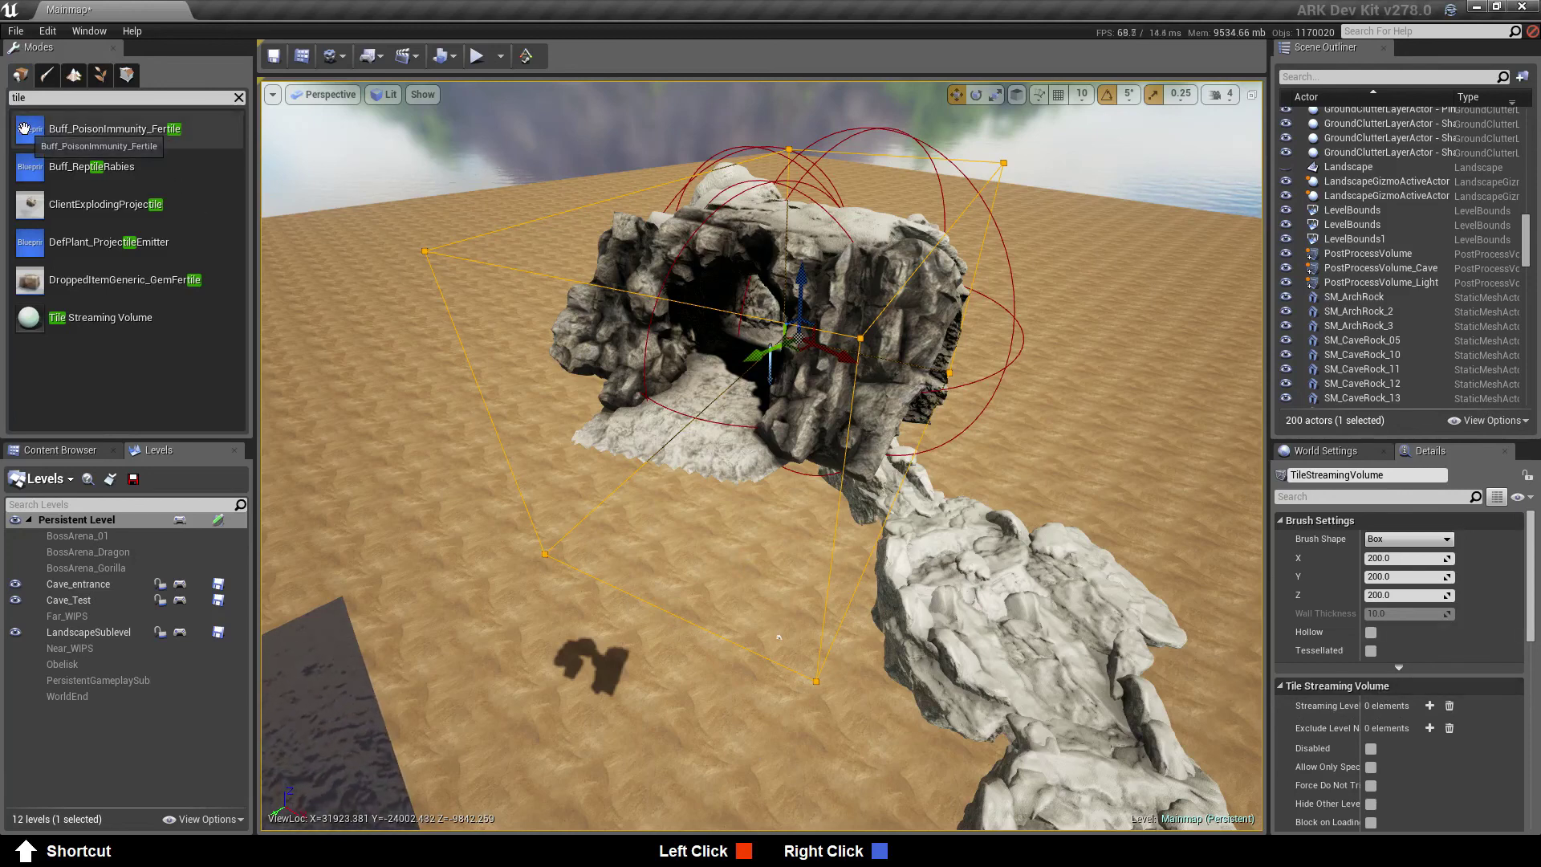
Add two Streaming Level entries to the volume, Cave_entrance and Cave_Test, and collapse the list
{"action": "scroll", "coordinate": [1481, 630], "scroll_direction": "down", "scroll_amount": 1}
{"action": "scroll", "coordinate": [1482, 630], "scroll_direction": "down", "scroll_amount": 3}
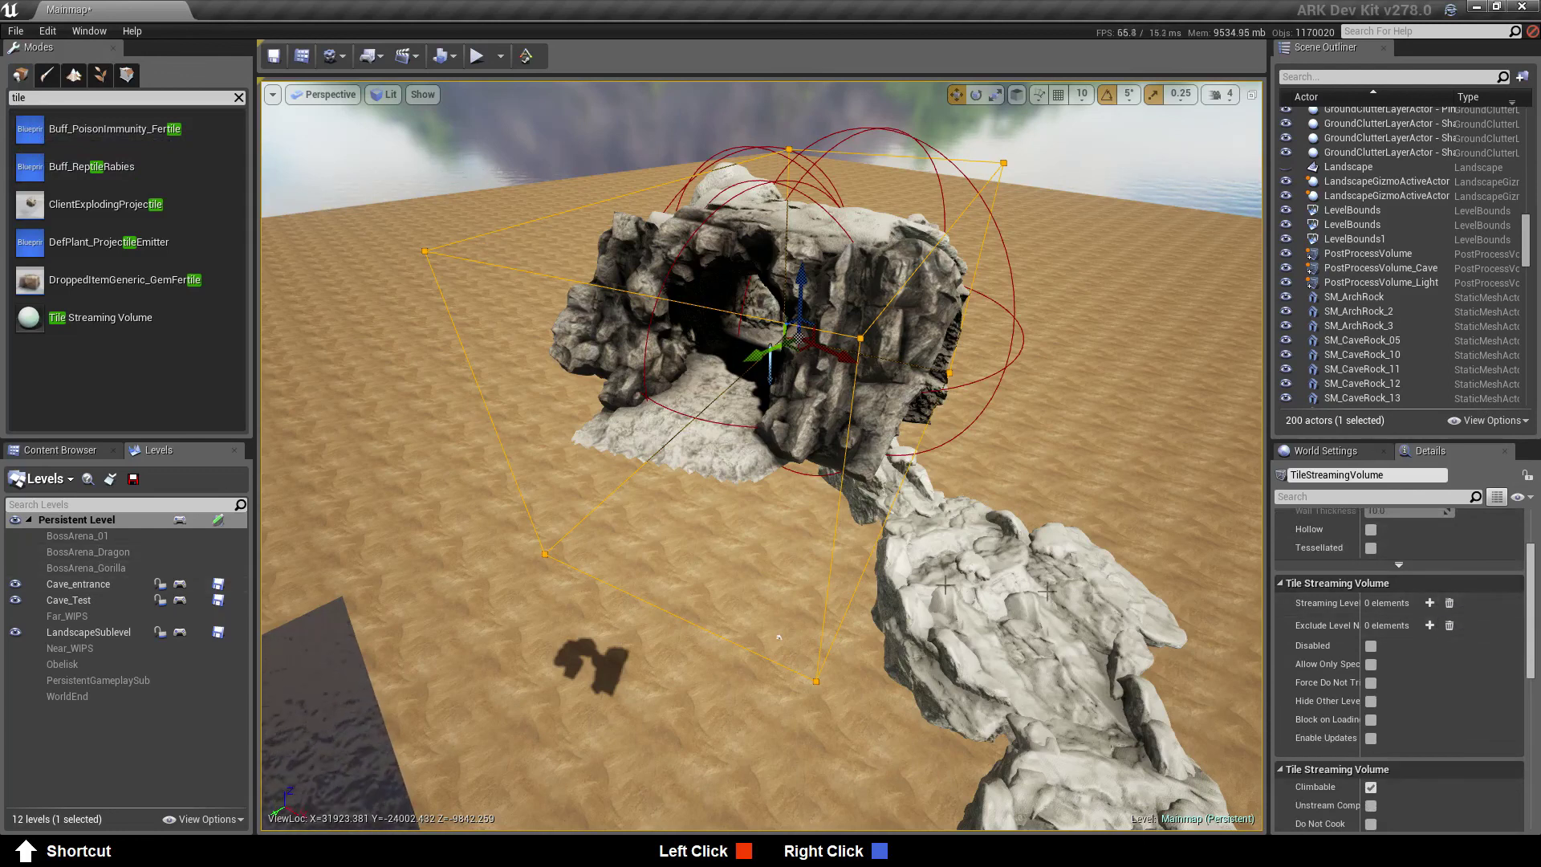
{"action": "left_click", "coordinate": [1430, 602]}
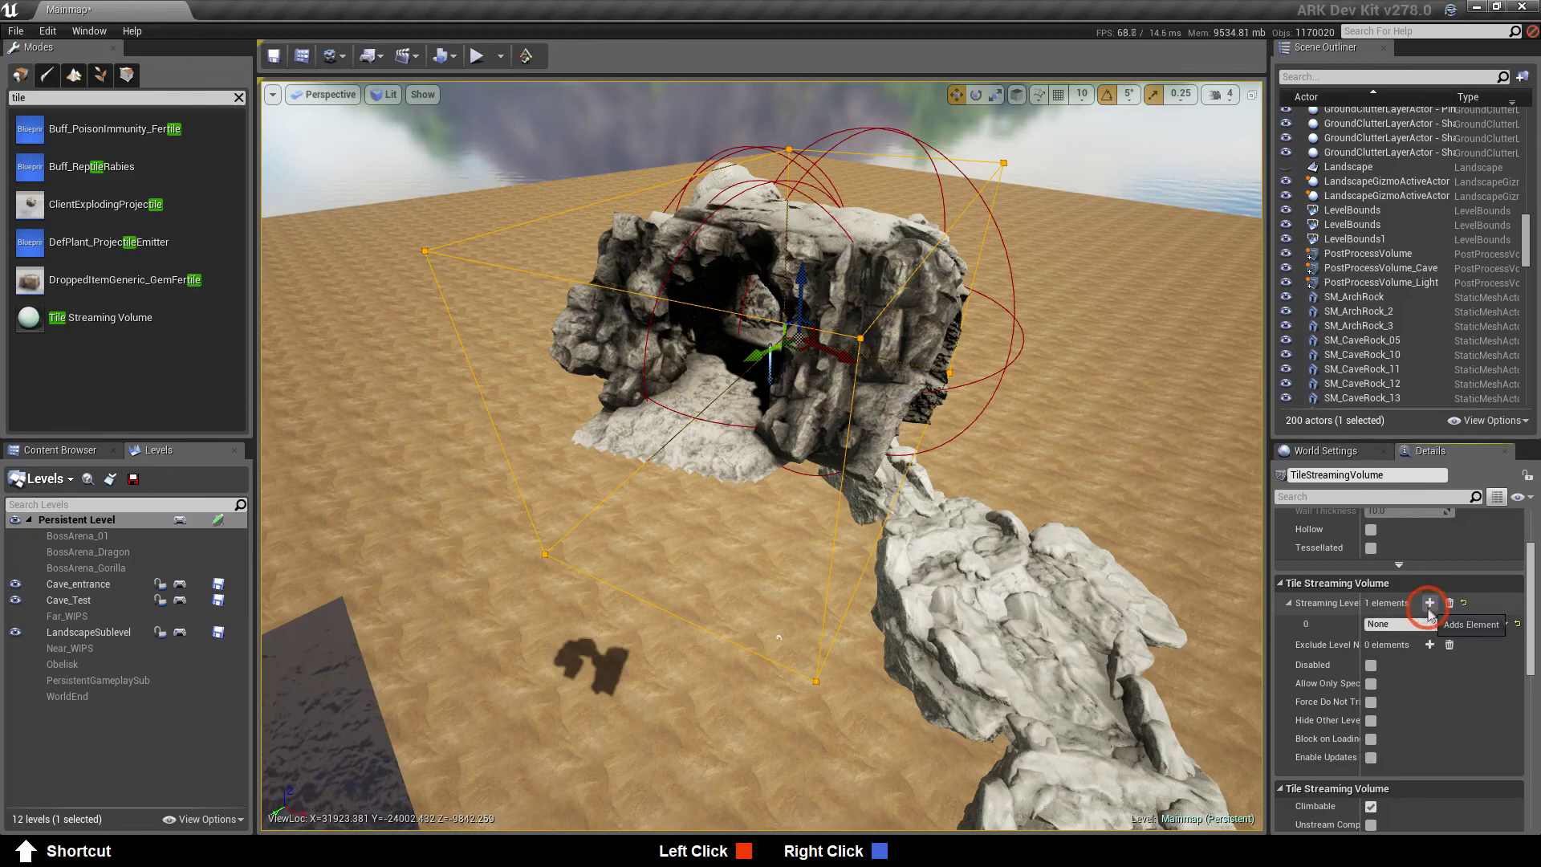
{"action": "left_click", "coordinate": [1429, 602]}
{"action": "left_click", "coordinate": [1406, 625]}
{"action": "left_click_drag", "start_coordinate": [1406, 624], "coordinate": [1348, 629]}
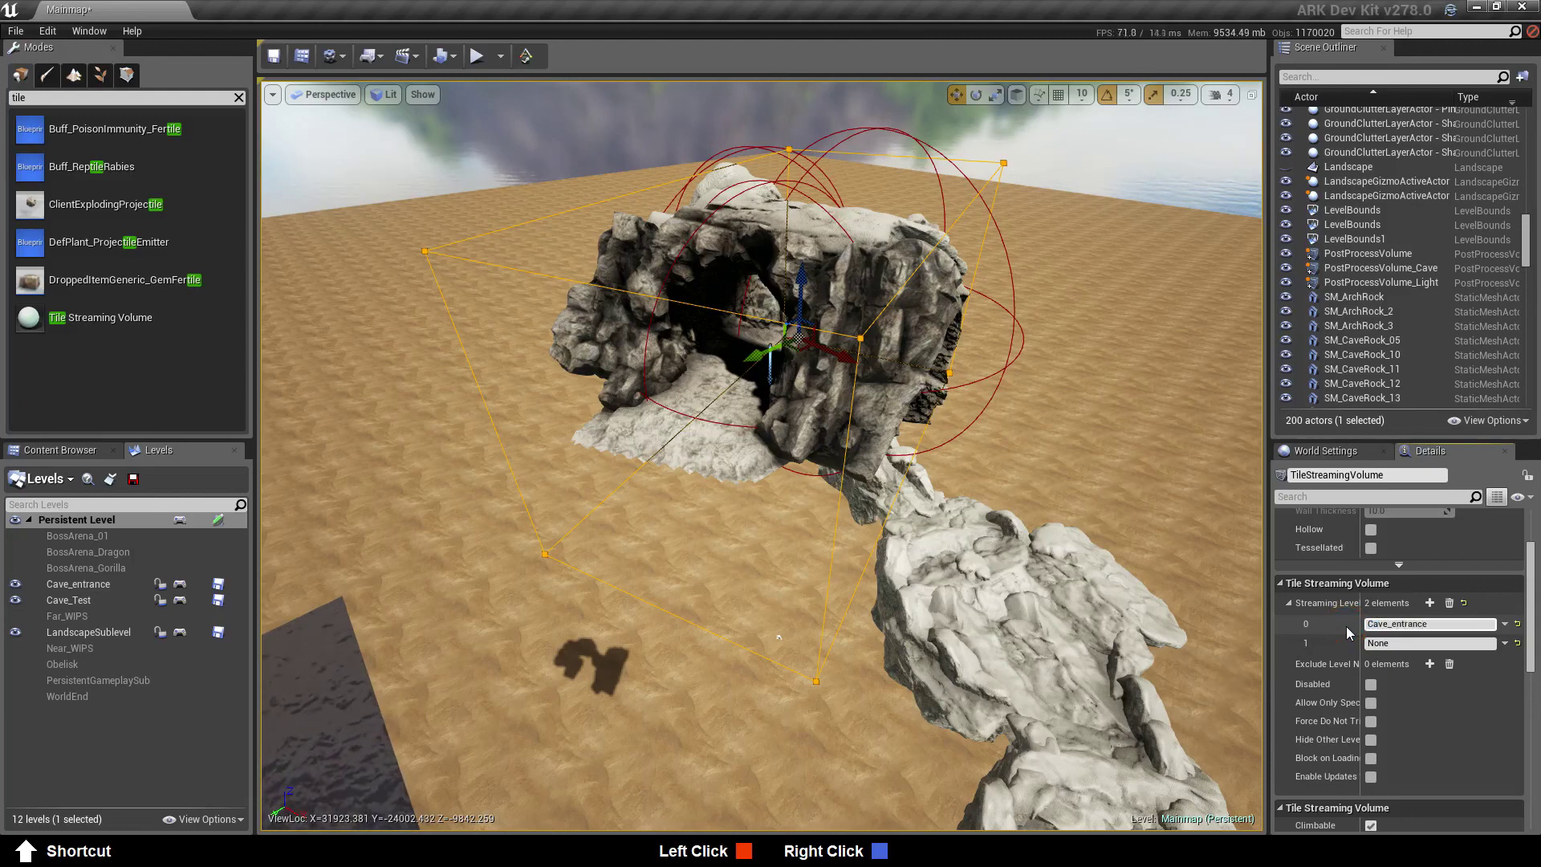
{"action": "left_click_drag", "start_coordinate": [1398, 643], "coordinate": [1356, 643]}
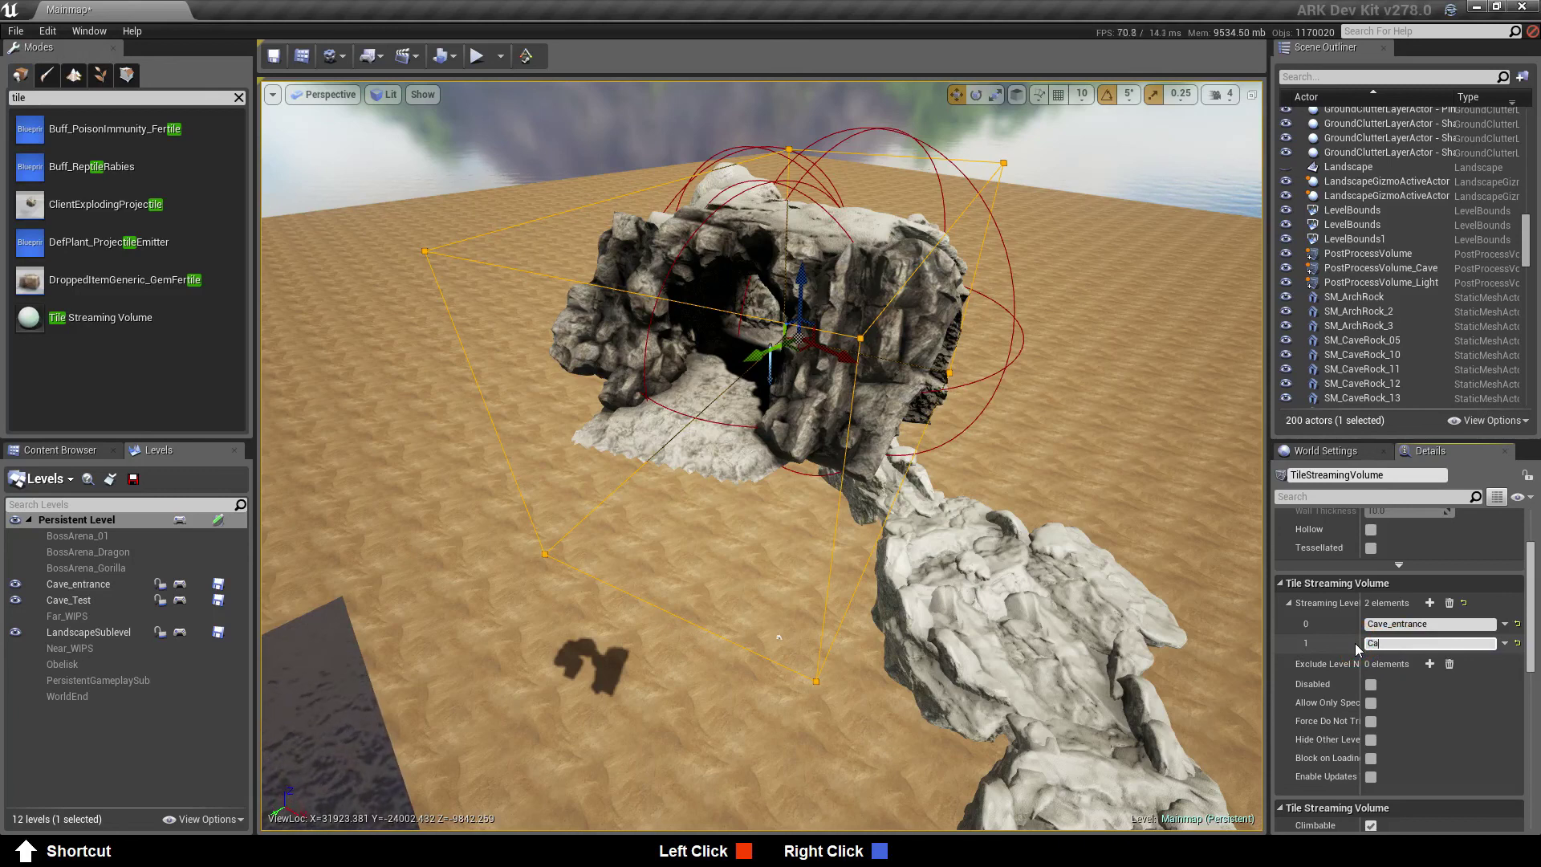
{"action": "type", "text": "Cave_Test"}
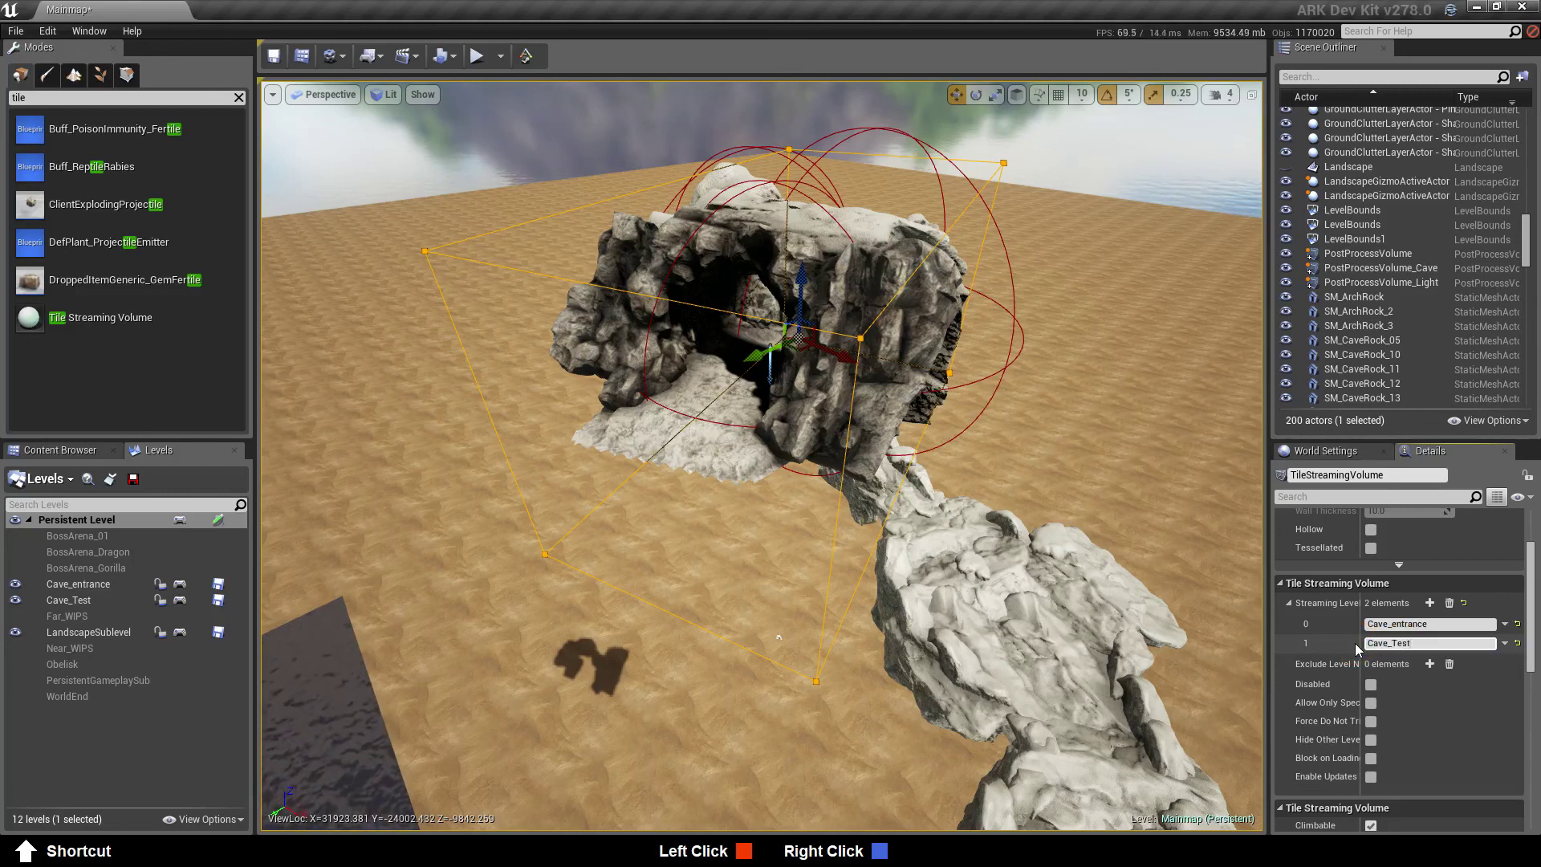
{"action": "left_click", "coordinate": [1452, 701]}
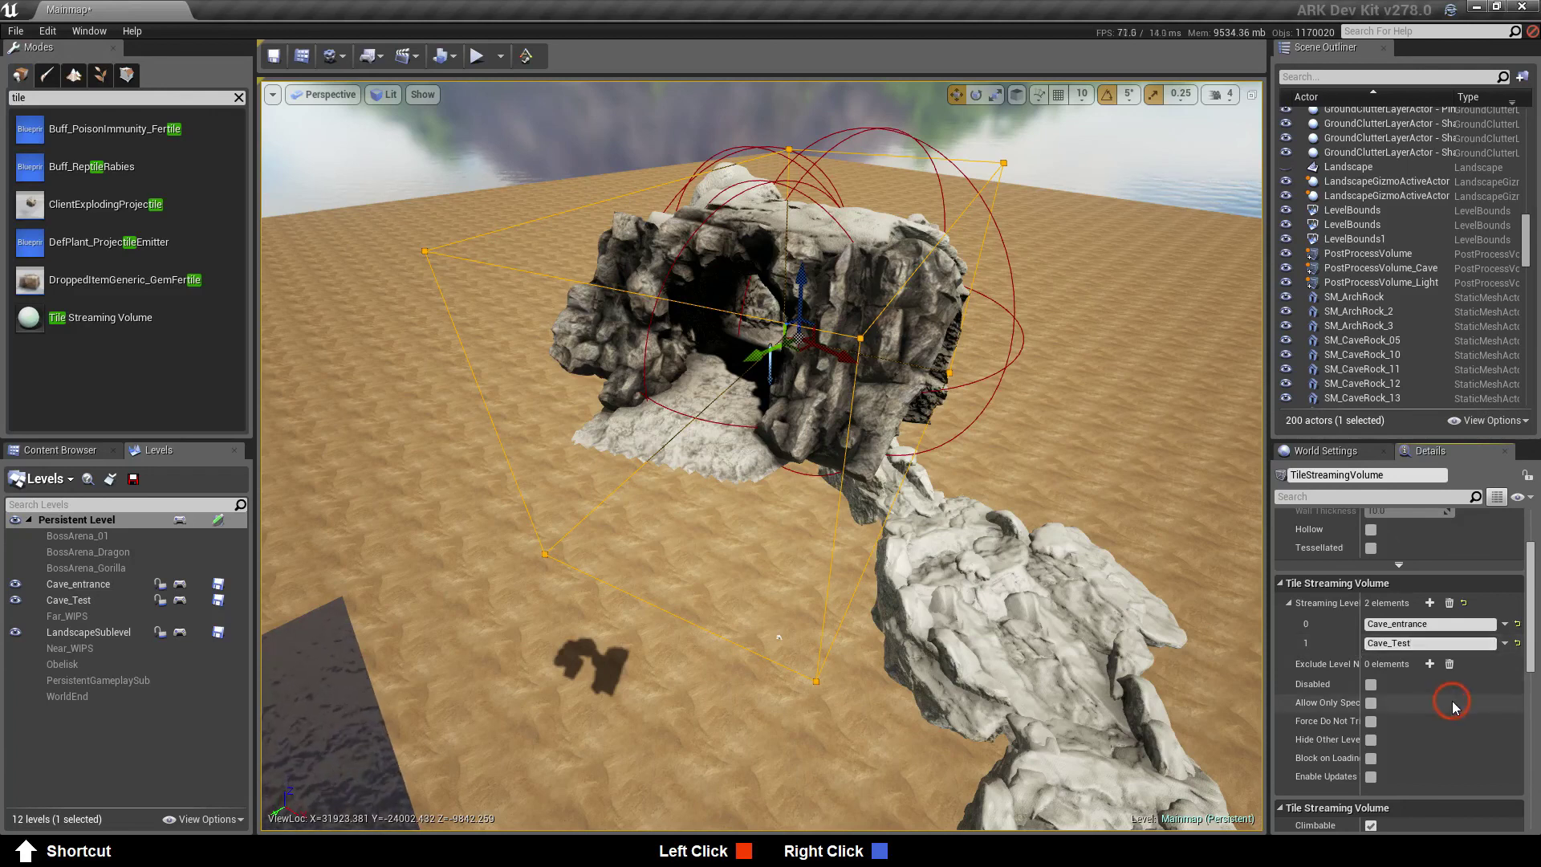
{"action": "left_click", "coordinate": [1287, 604]}
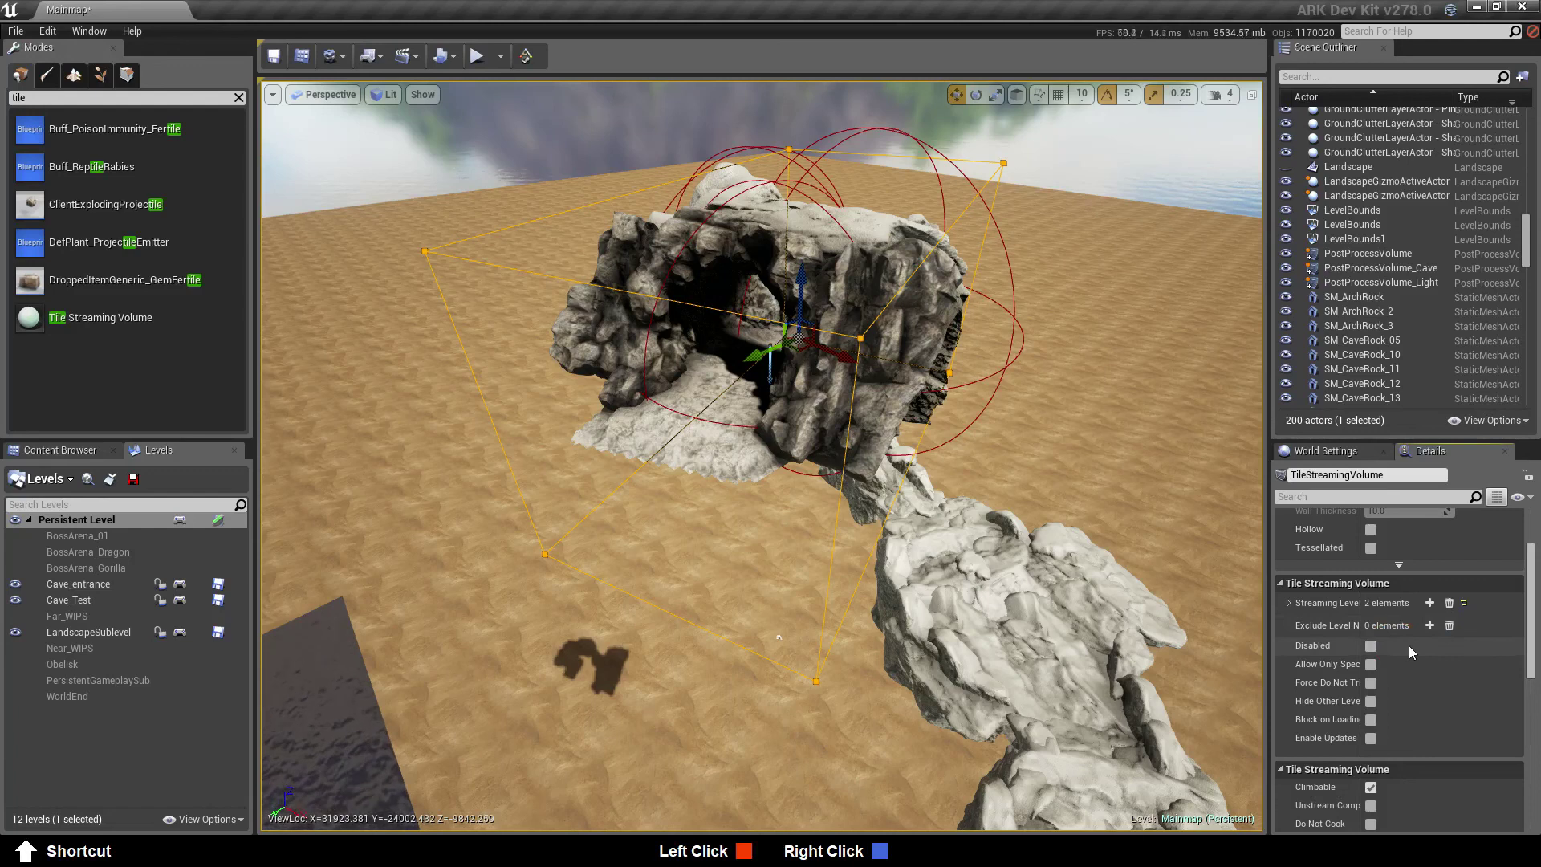
Show the Landscape actor again and save the Persistent Level
{"action": "scroll", "coordinate": [1434, 673], "scroll_direction": "down", "scroll_amount": 5}
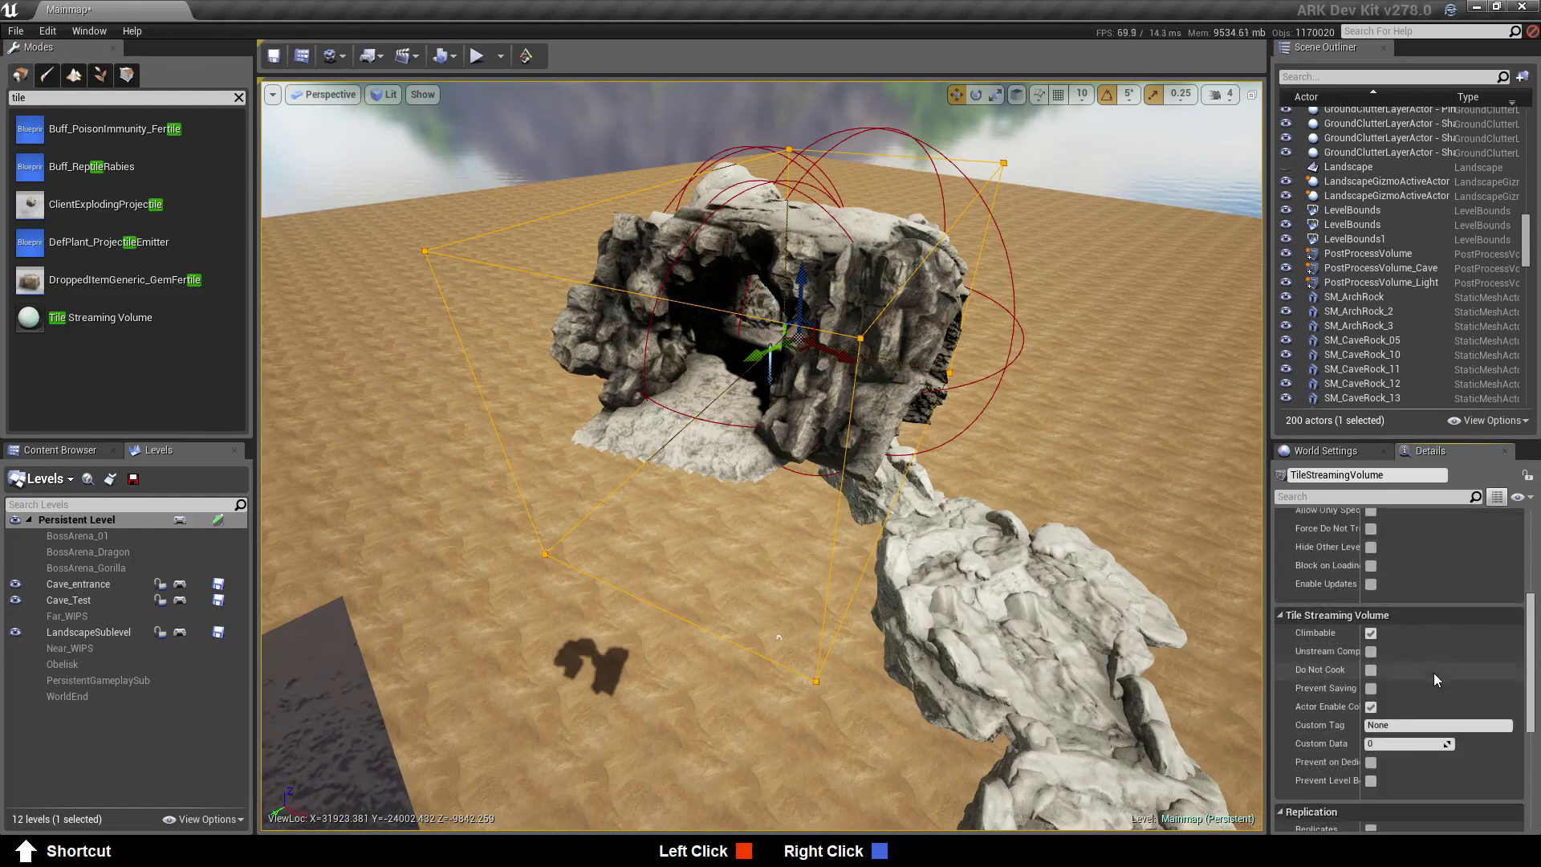
{"action": "scroll", "coordinate": [1443, 671], "scroll_direction": "up", "scroll_amount": 5}
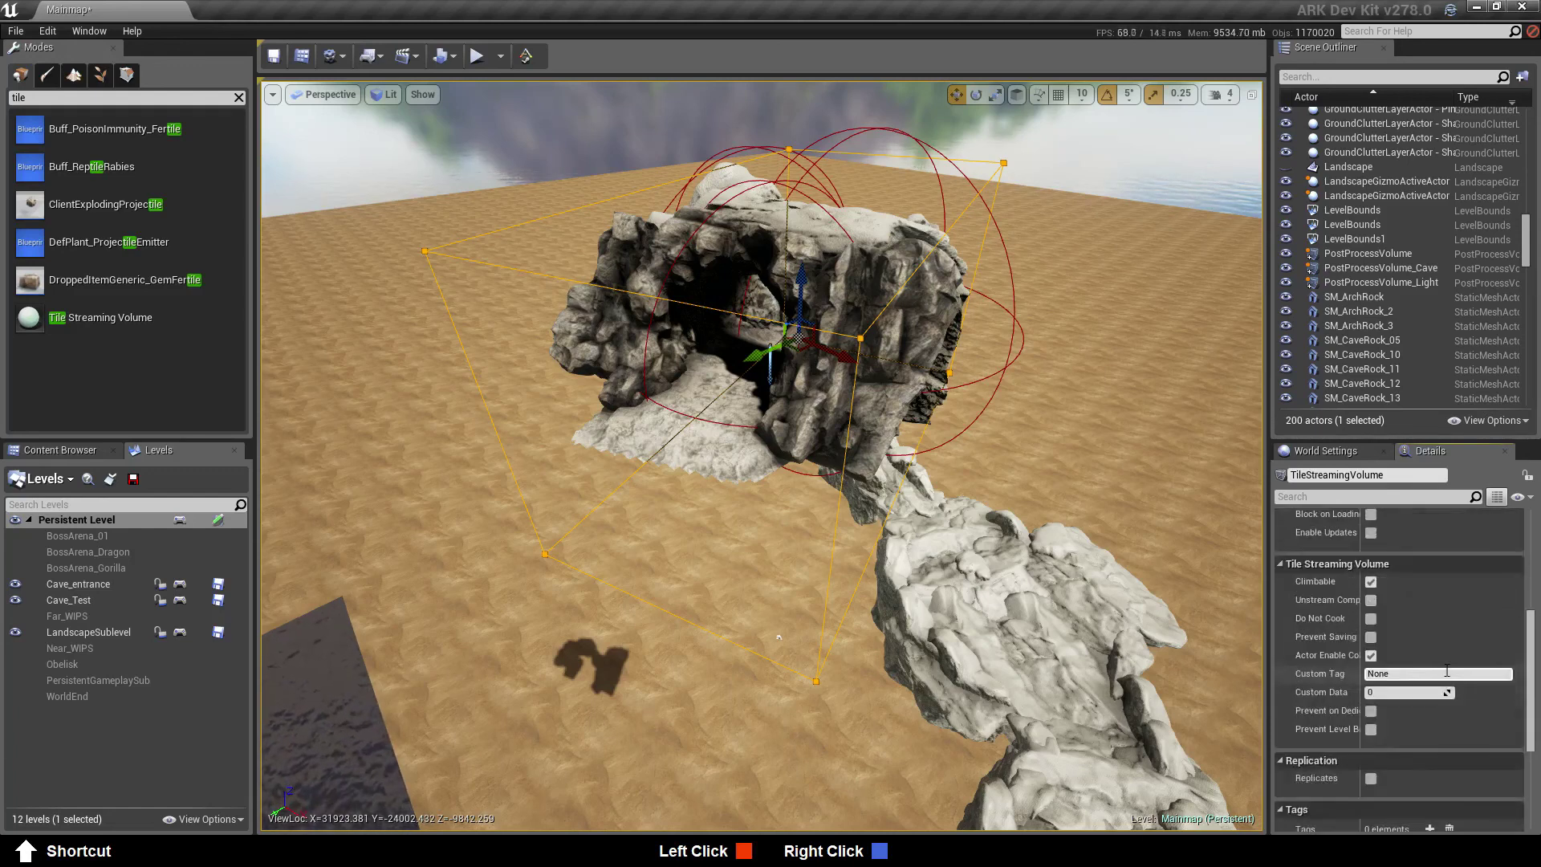
{"action": "scroll", "coordinate": [1447, 672], "scroll_direction": "up", "scroll_amount": 3}
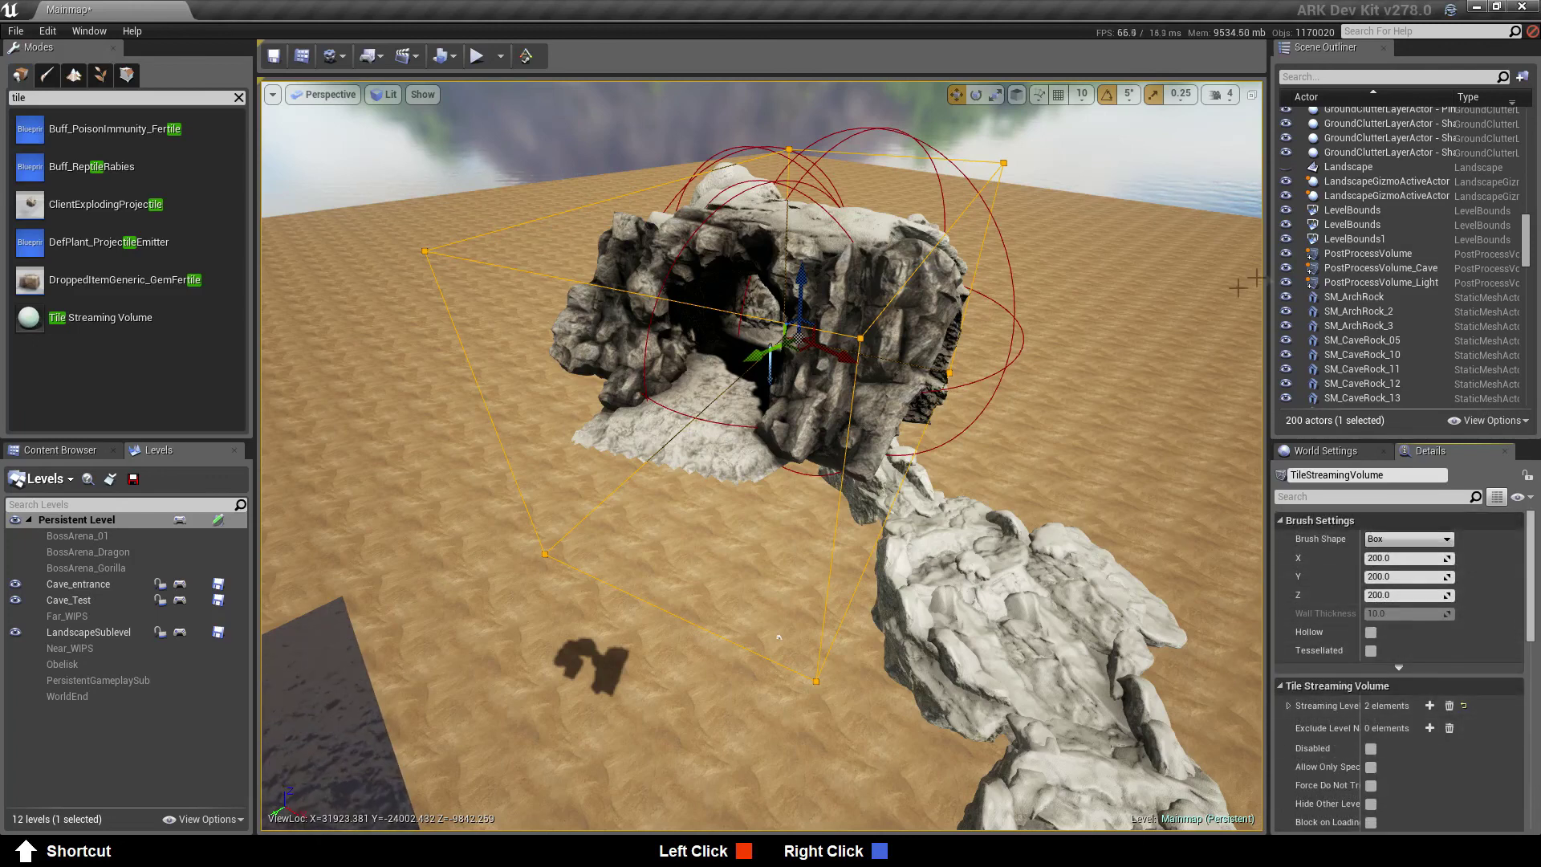
{"action": "left_click", "coordinate": [1285, 167]}
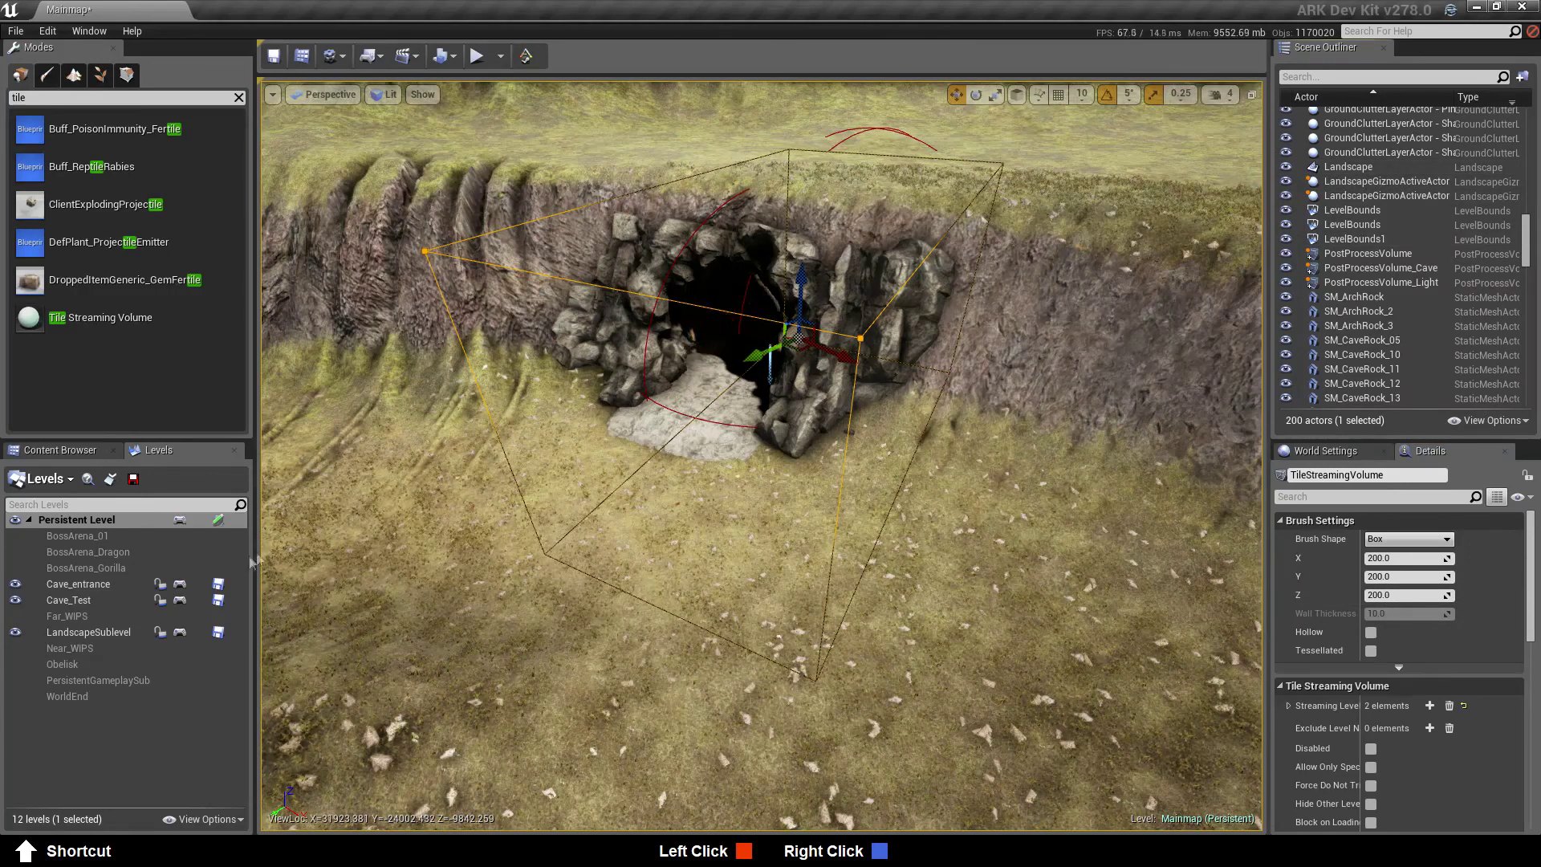
{"action": "left_click", "coordinate": [217, 520]}
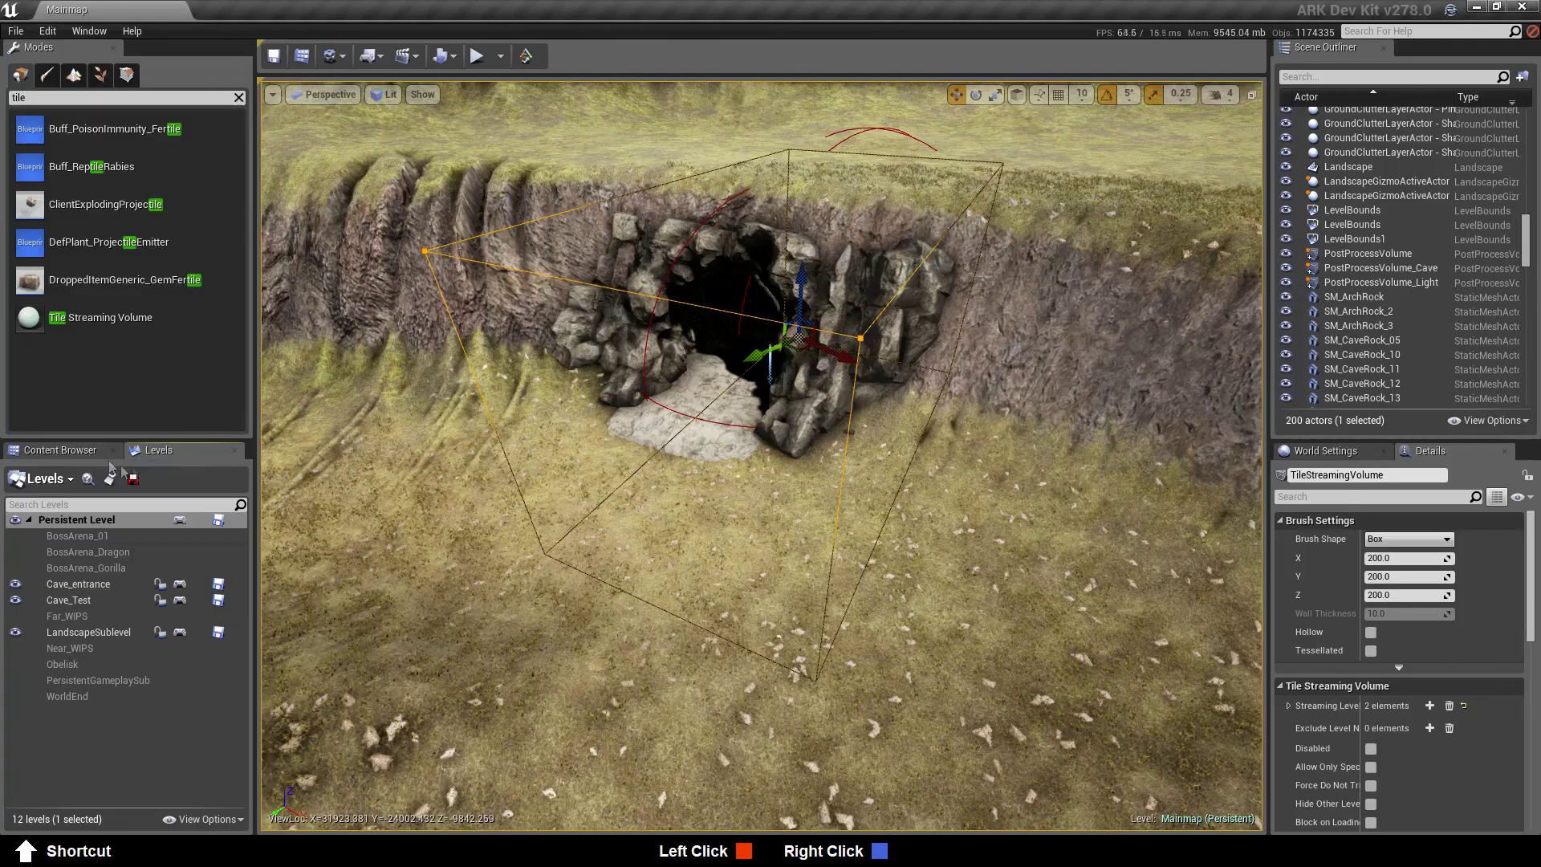
Start a play-in-editor session and bring the character to face the cave entrance from outside the streaming volume
{"action": "right_click_drag", "start_coordinate": [592, 677], "coordinate": [608, 646]}
{"action": "left_click", "coordinate": [476, 55]}
{"action": "left_click", "coordinate": [750, 540]}
{"action": "right_click", "coordinate": [781, 606]}
{"action": "key", "text": "w"}
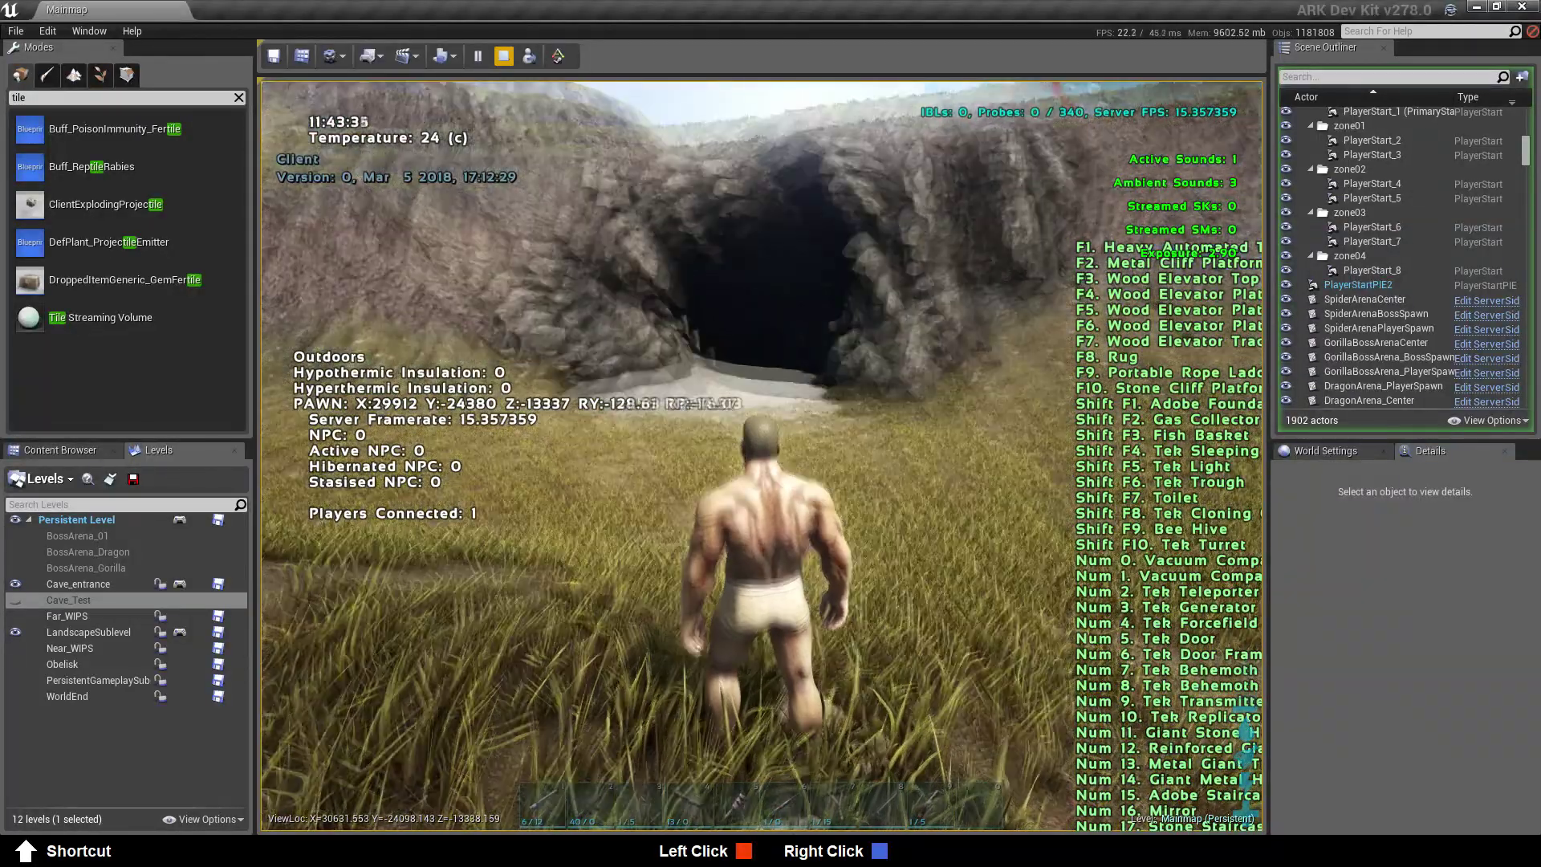
{"action": "key", "text": "grave"}
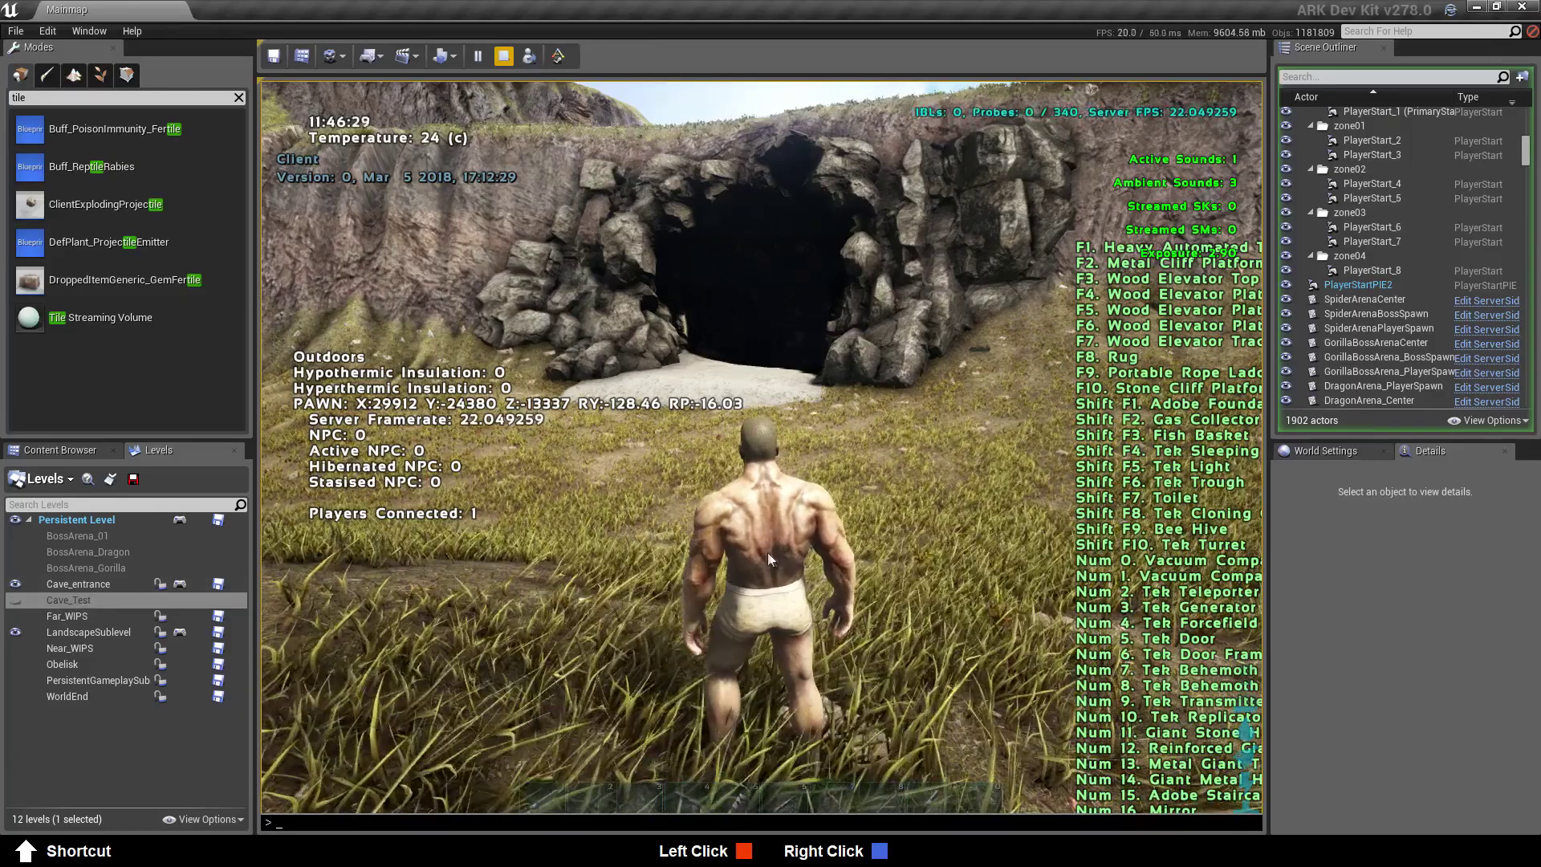
{"action": "left_click", "coordinate": [714, 538]}
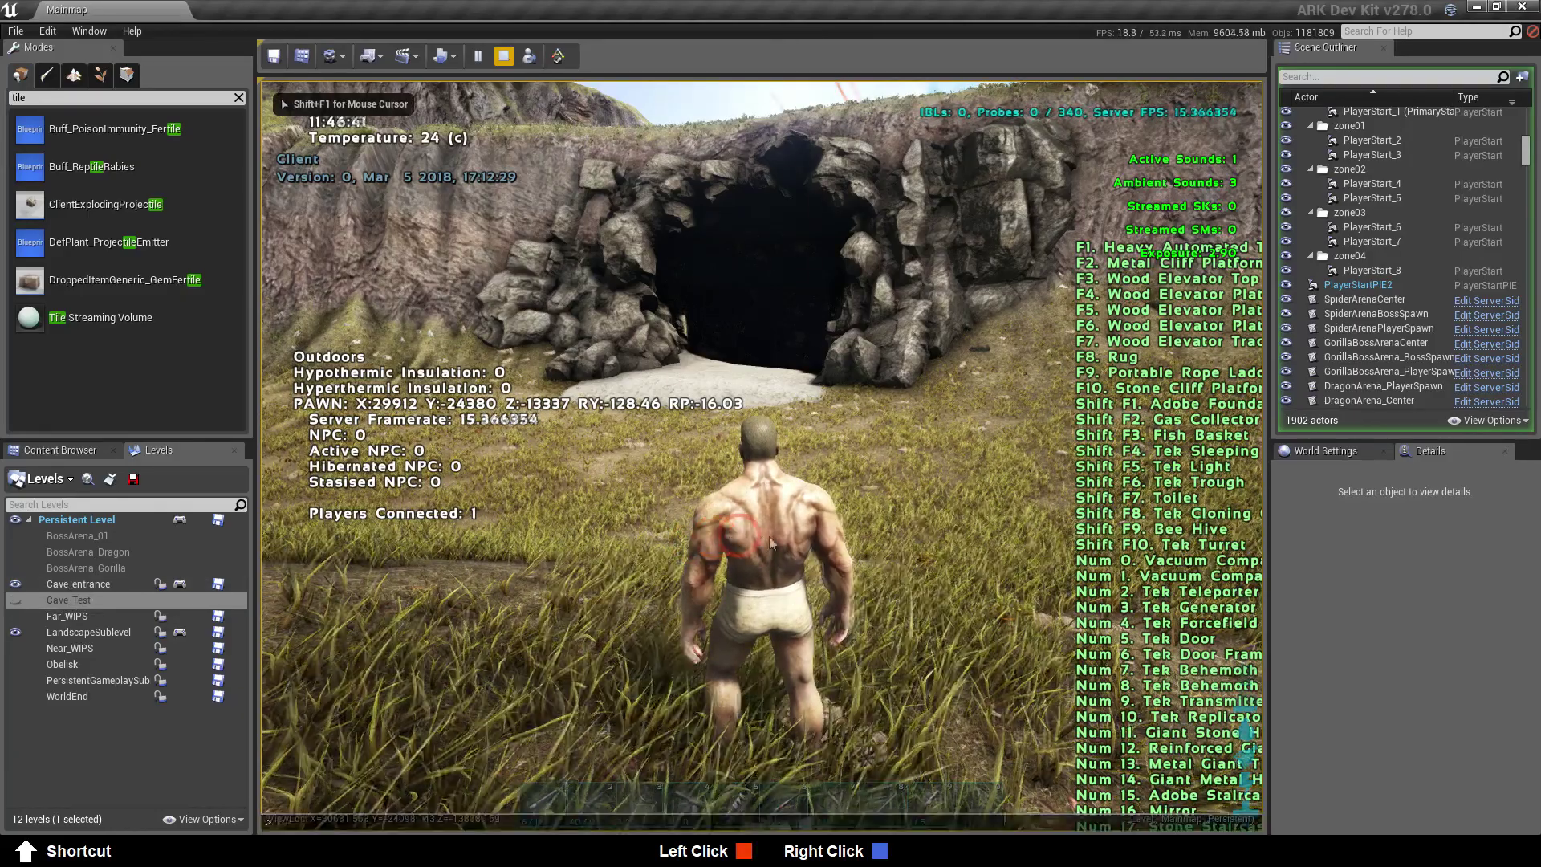
Walk the character into the streaming volume and back out, checking how Cave_Test loads and unloads in the level list
{"action": "key", "text": "w"}
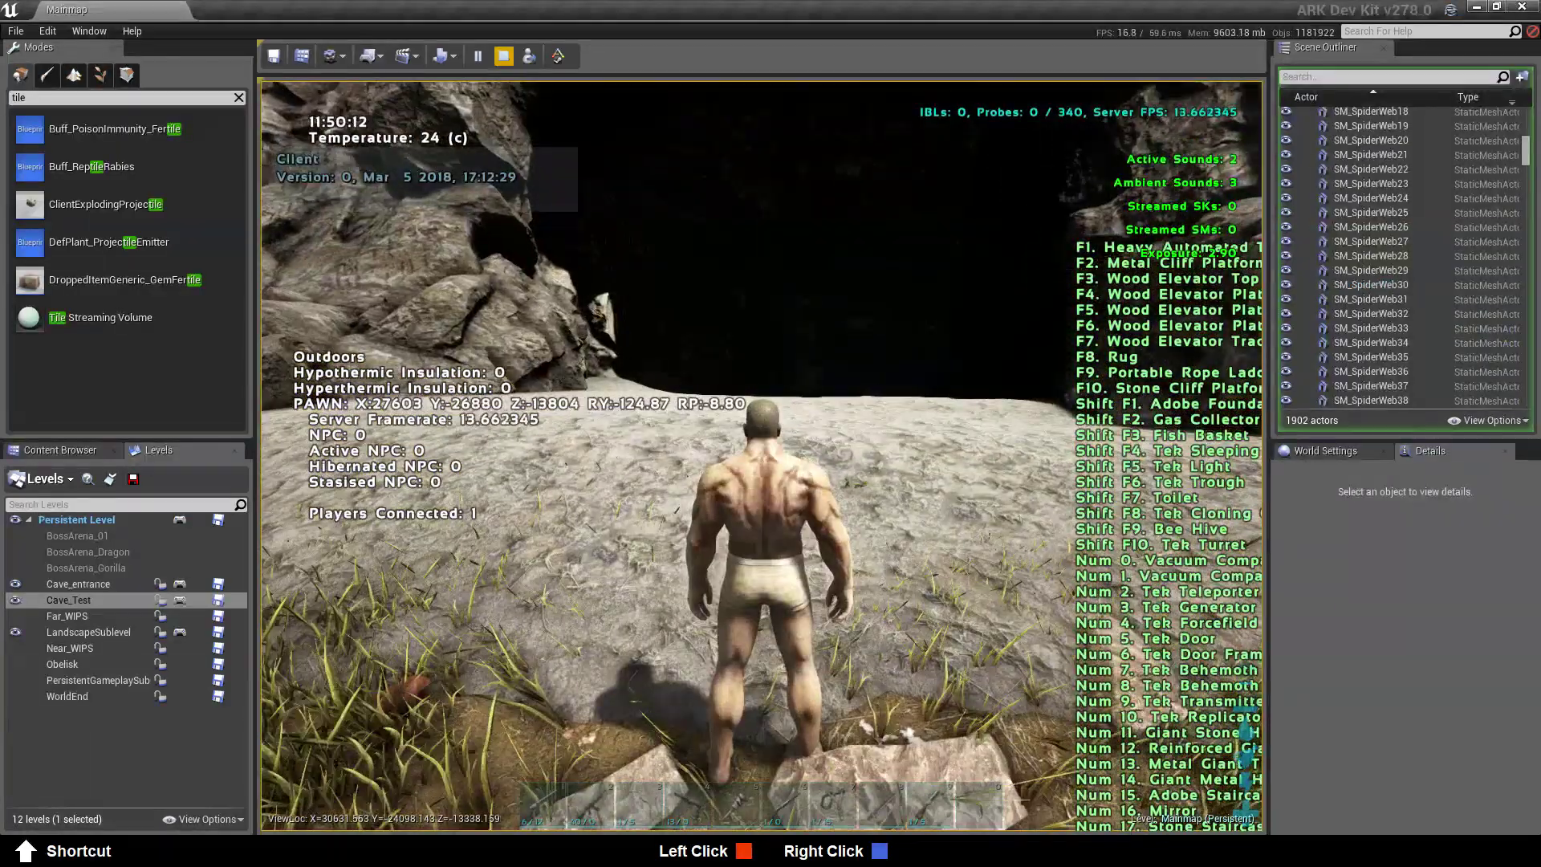
{"action": "key", "text": "s"}
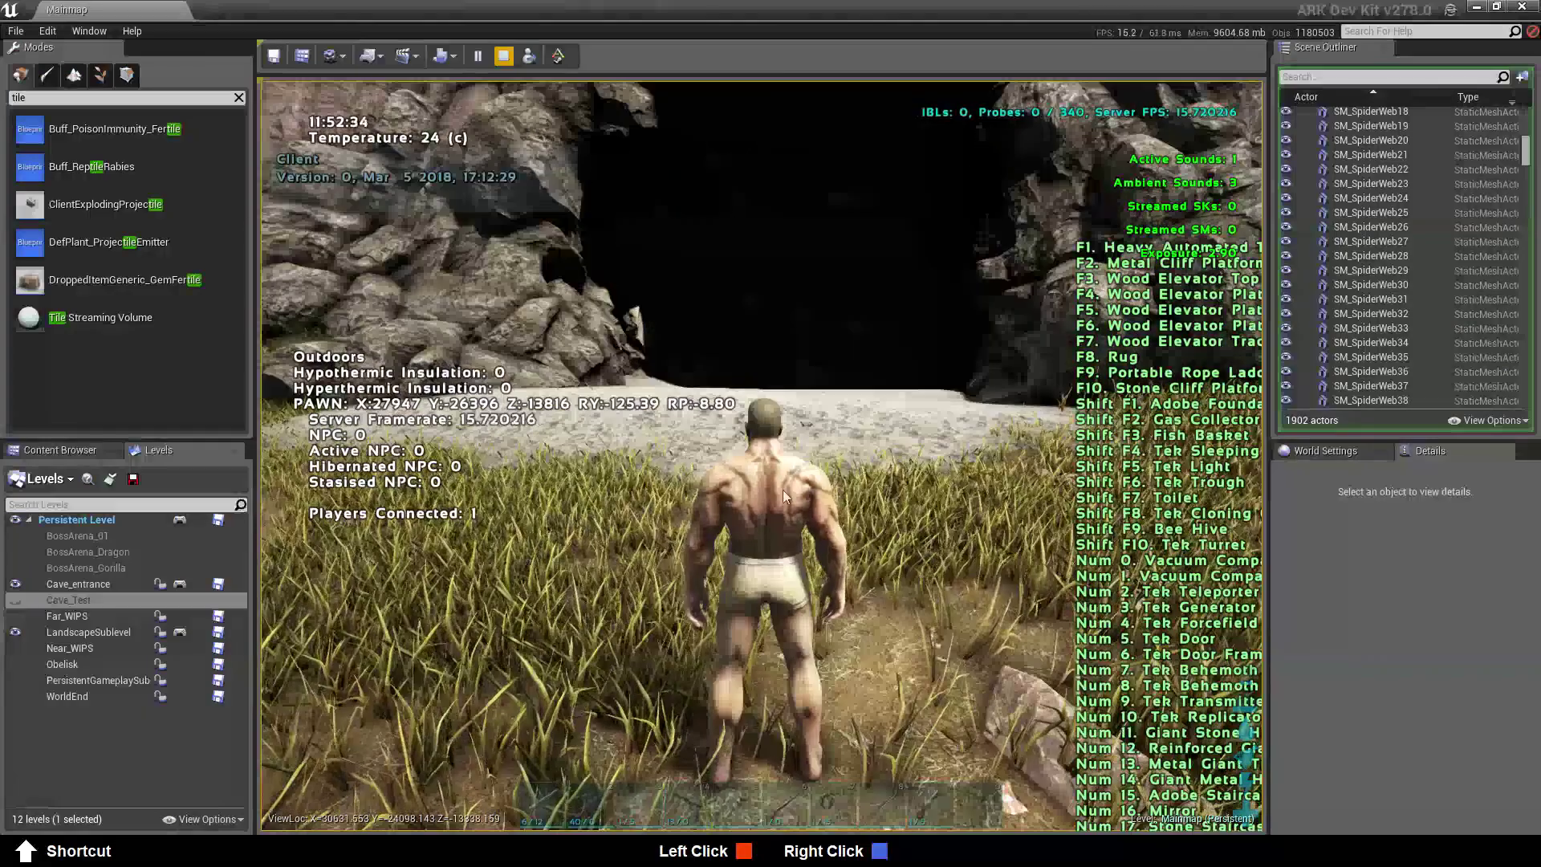
{"action": "key", "text": "Tab"}
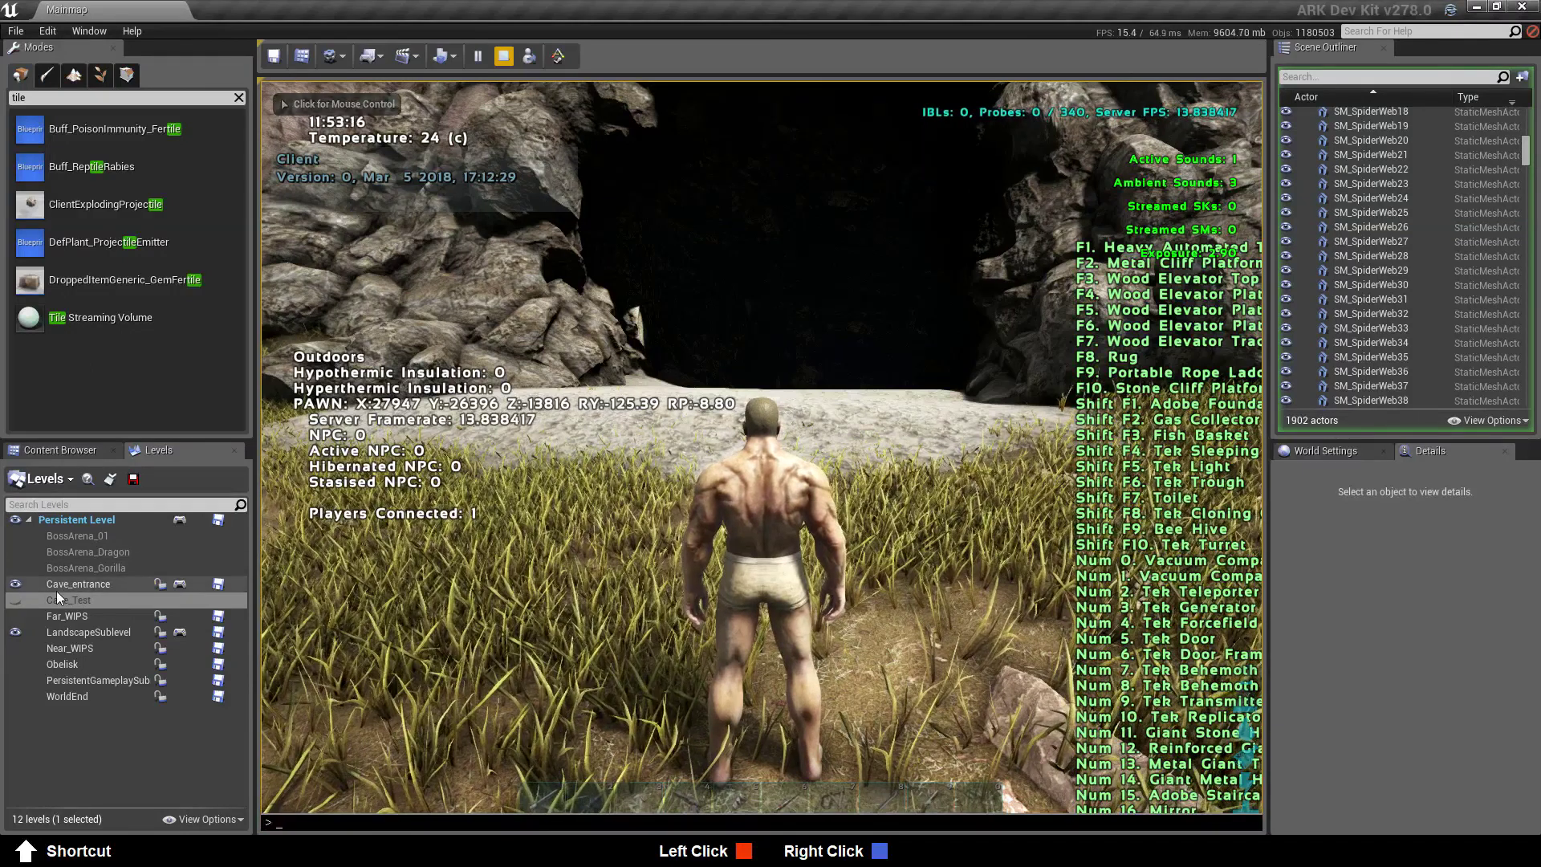